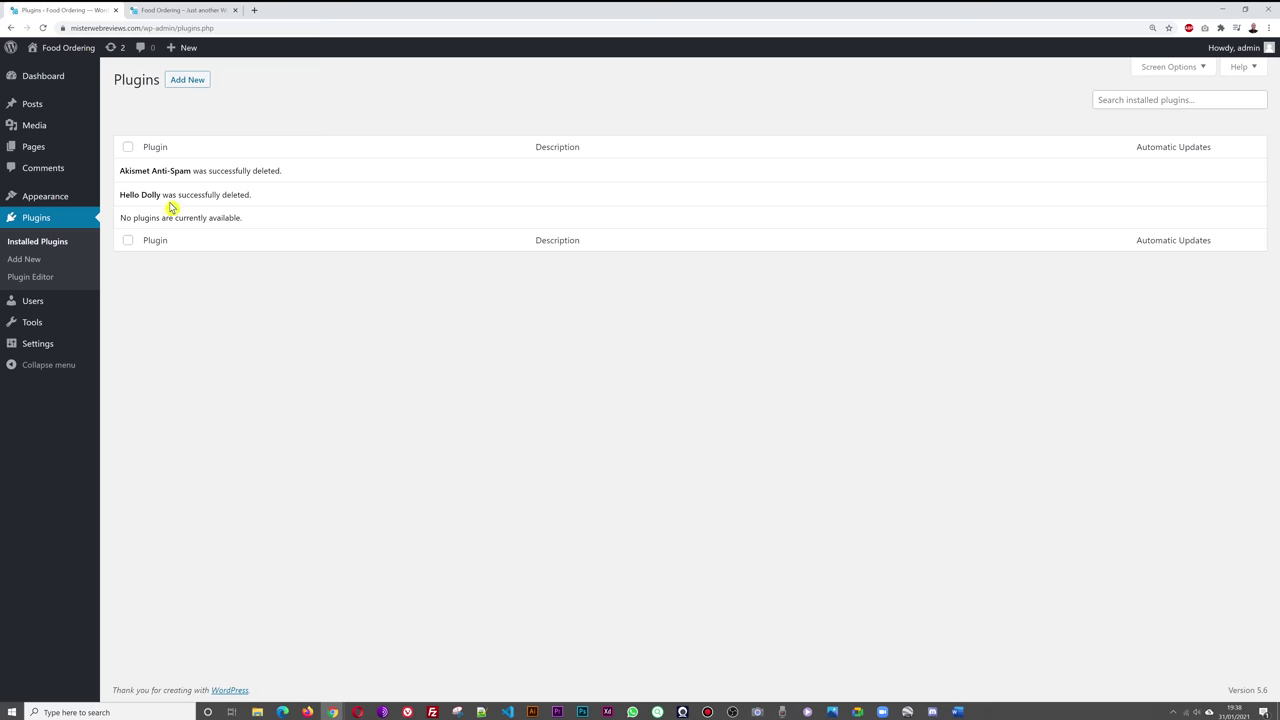
- Open Appearance > Themes, briefly check the site's front page, then return to Manage Themes
{"action": "mouse_move", "coordinate": [37, 199]}
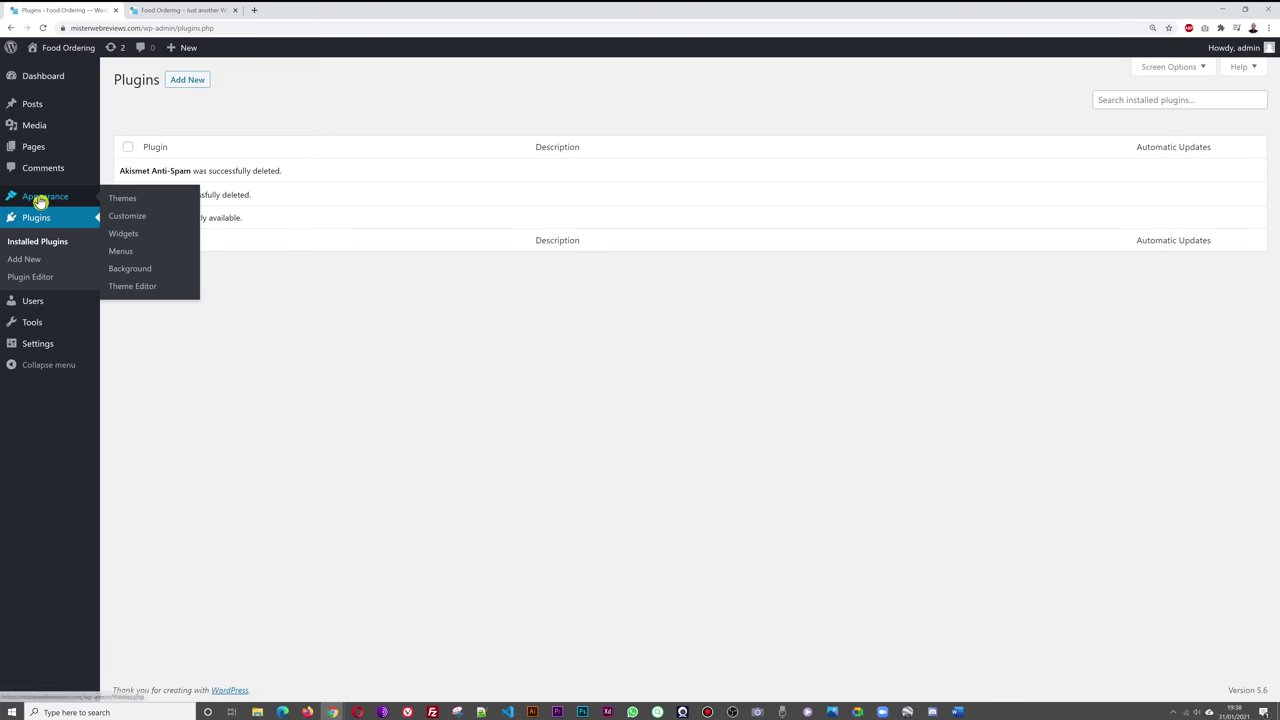
{"action": "left_click", "coordinate": [124, 203]}
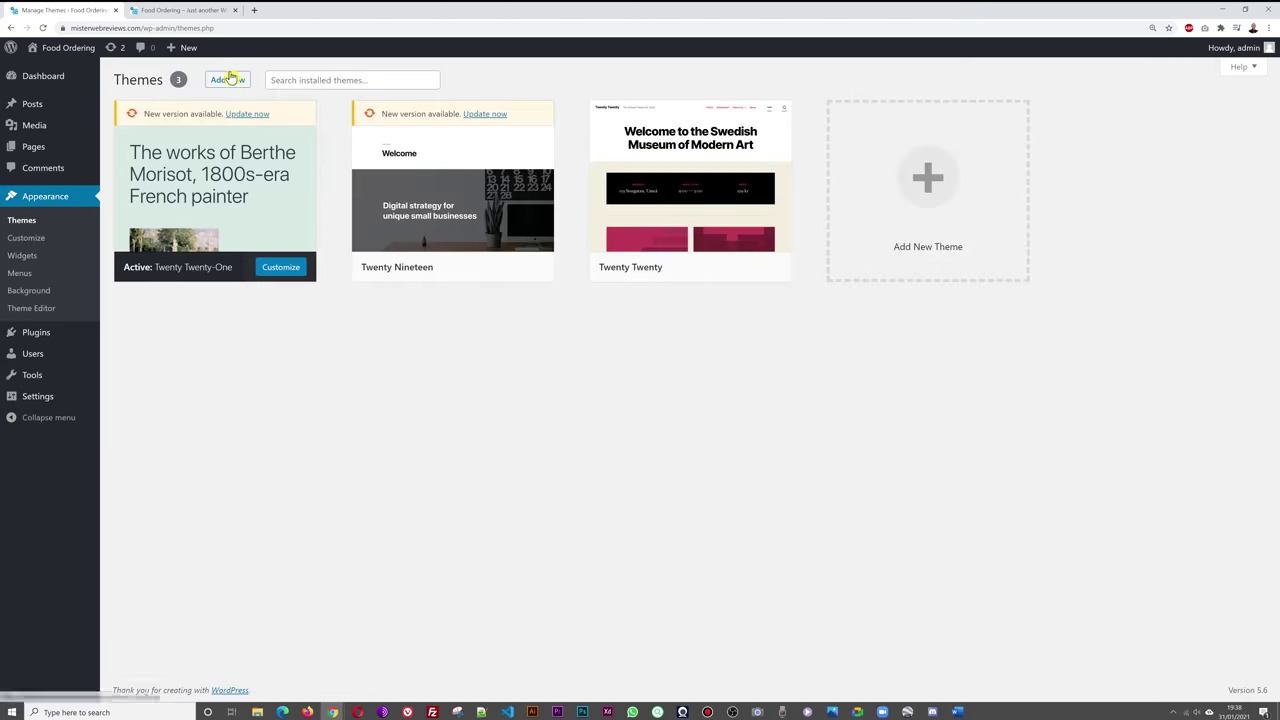
{"action": "mouse_move", "coordinate": [258, 249]}
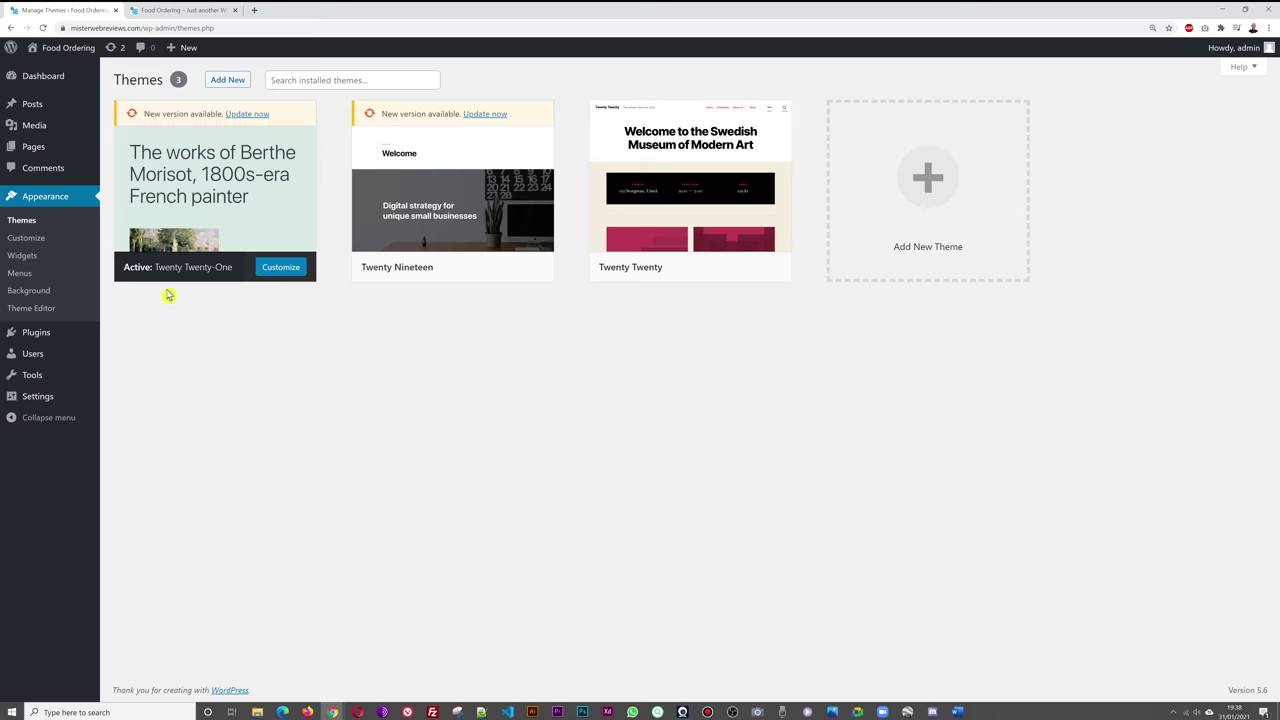
{"action": "left_click", "coordinate": [195, 10]}
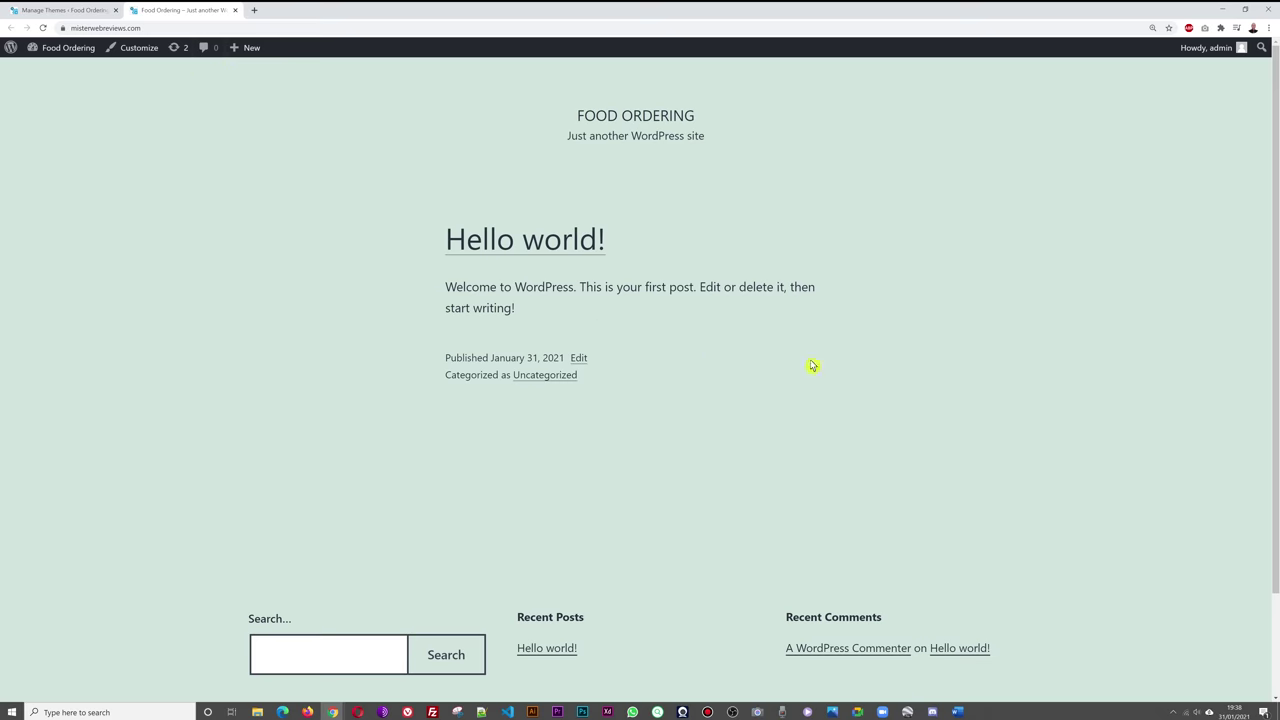
{"action": "left_click", "coordinate": [75, 11]}
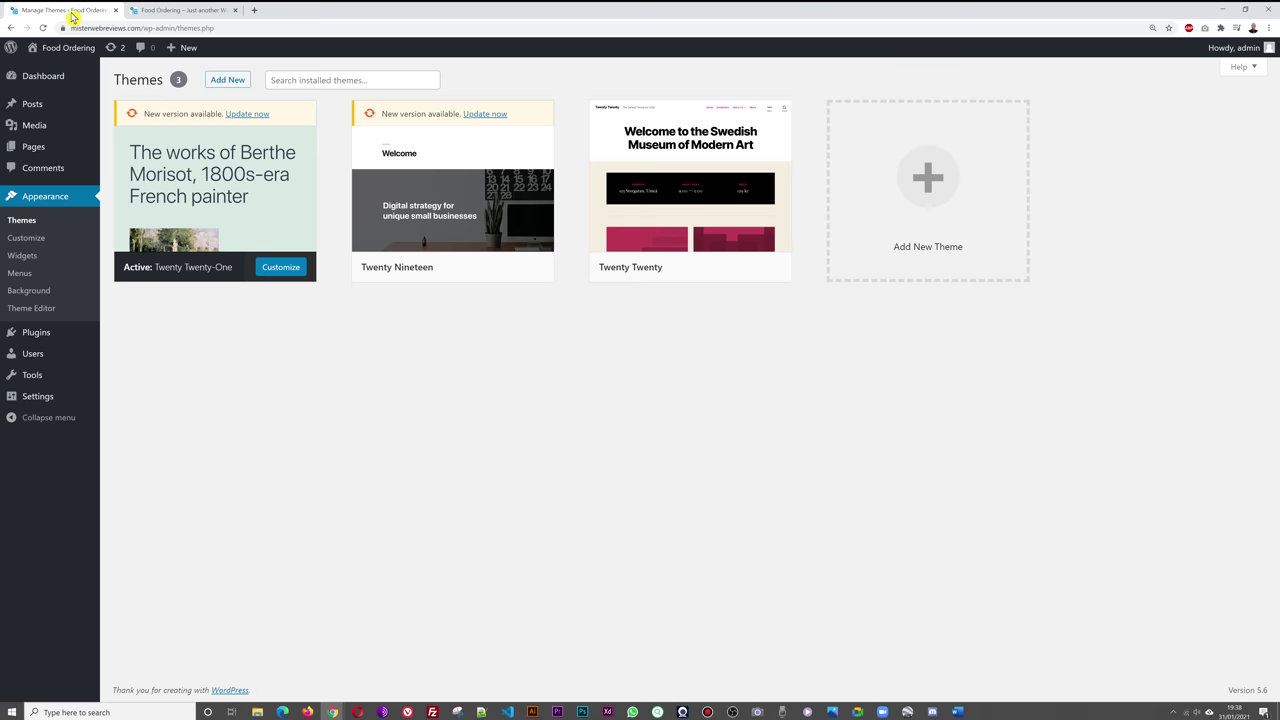
- Search the theme directory for 'astra' and install the Astra theme
{"action": "left_click", "coordinate": [227, 80]}
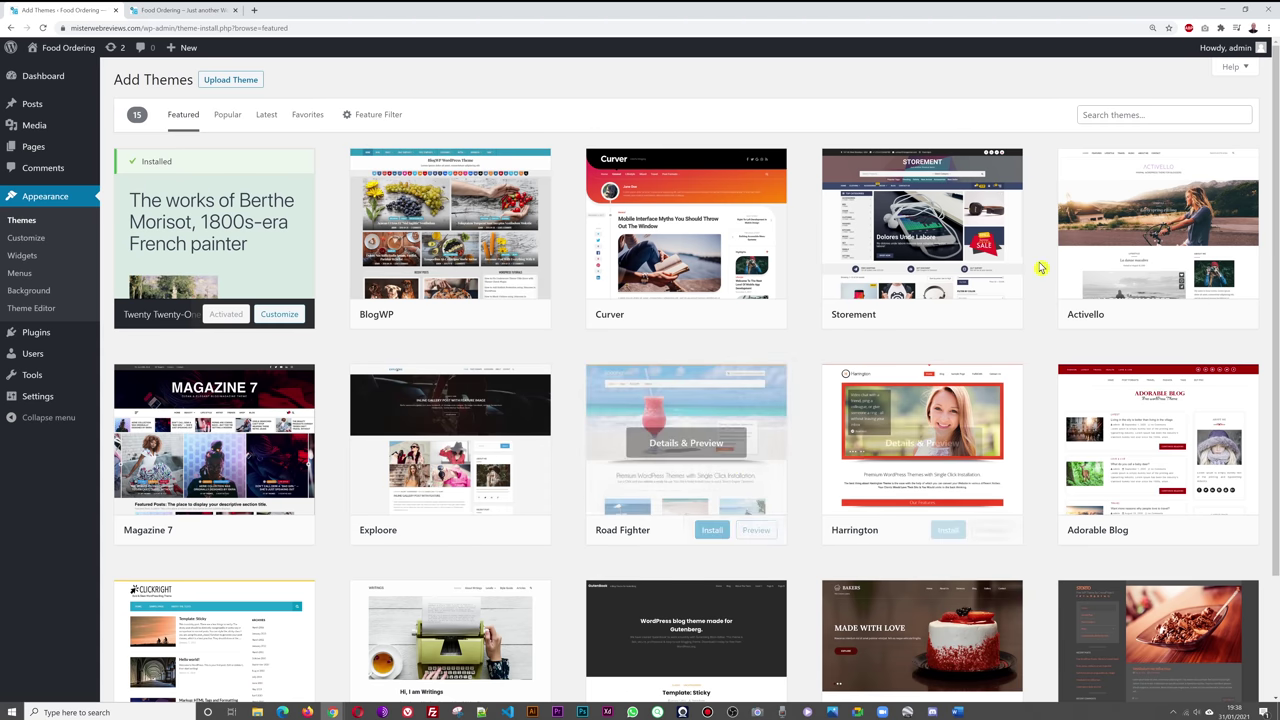
{"action": "left_click", "coordinate": [1132, 114]}
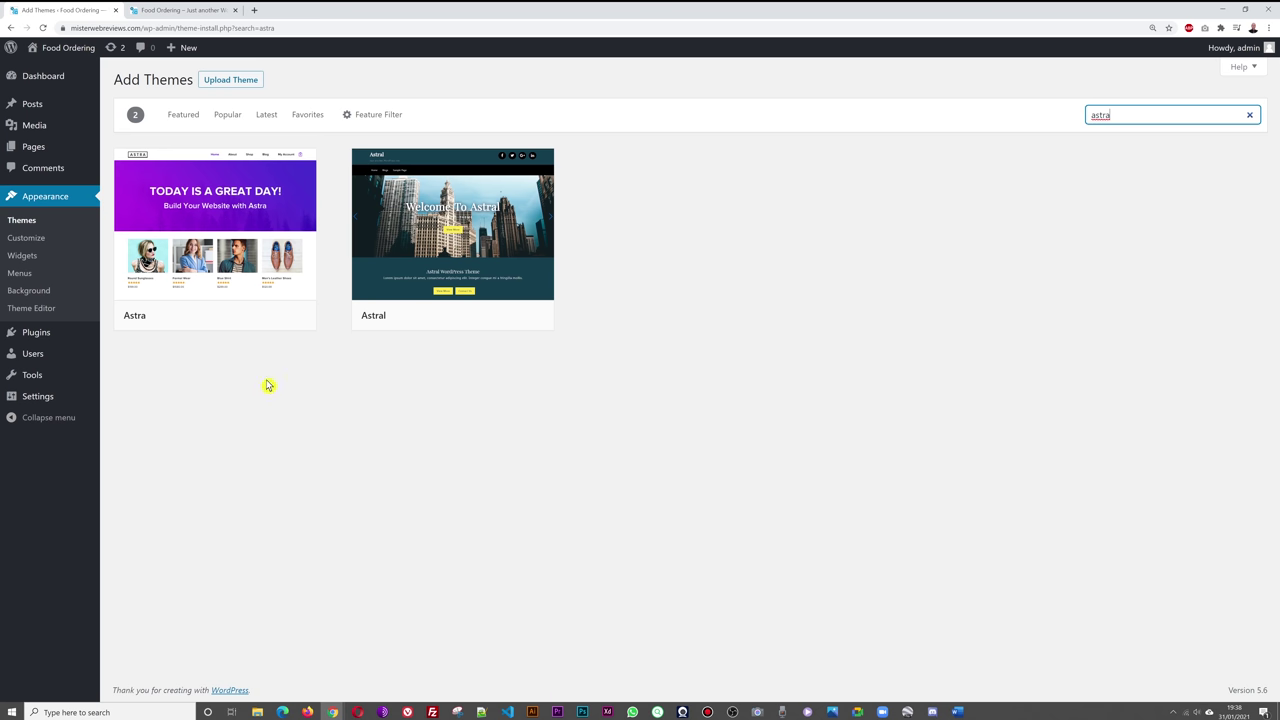
{"action": "mouse_move", "coordinate": [246, 286]}
{"action": "mouse_move", "coordinate": [162, 302]}
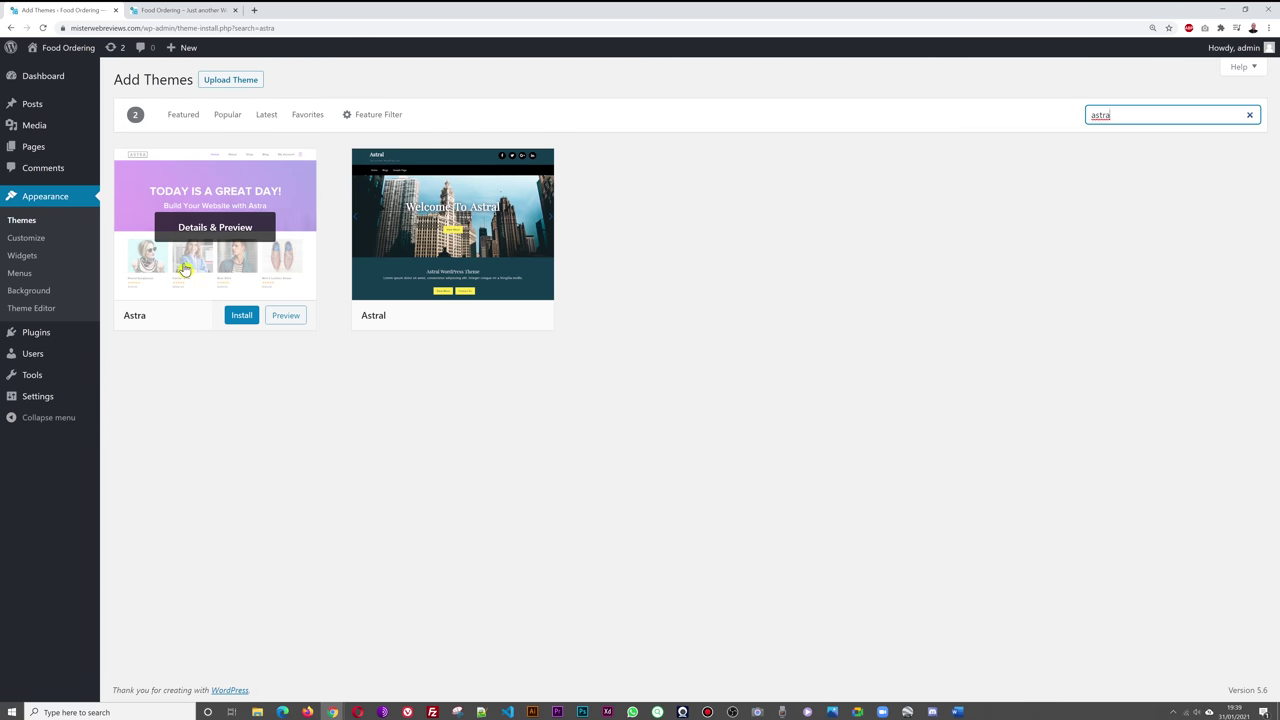
{"action": "left_click", "coordinate": [242, 320]}
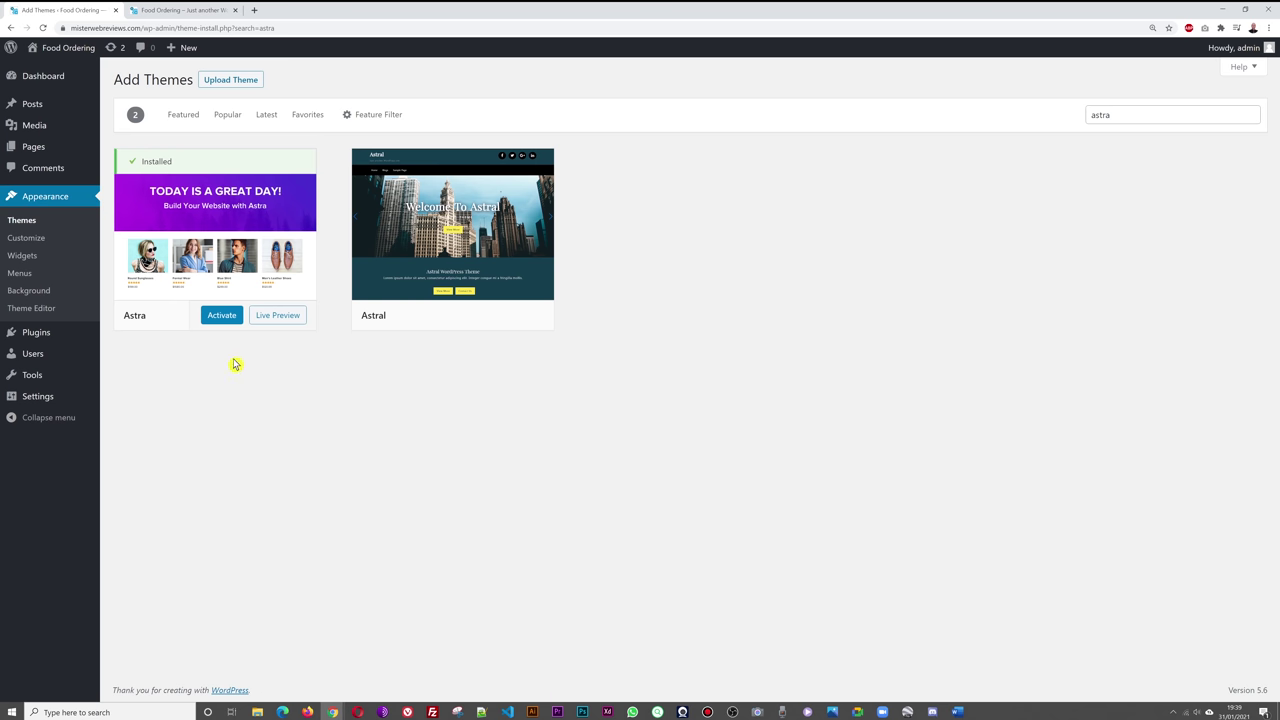
- Activate Astra and bring up the context menu on the 'starter templates' link
{"action": "left_click", "coordinate": [221, 317]}
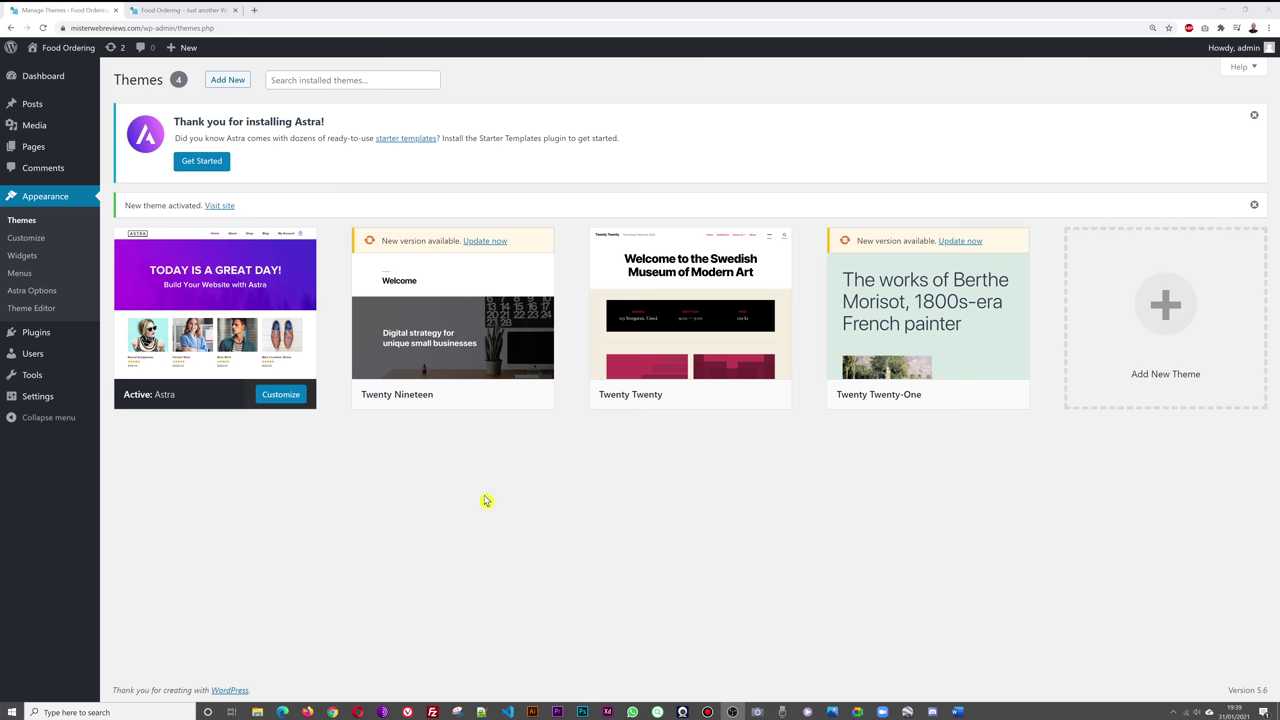
{"action": "right_click", "coordinate": [407, 143]}
- Open the Astra starter templates site in a new tab and browse its Elementor template grid
{"action": "left_click", "coordinate": [419, 147]}
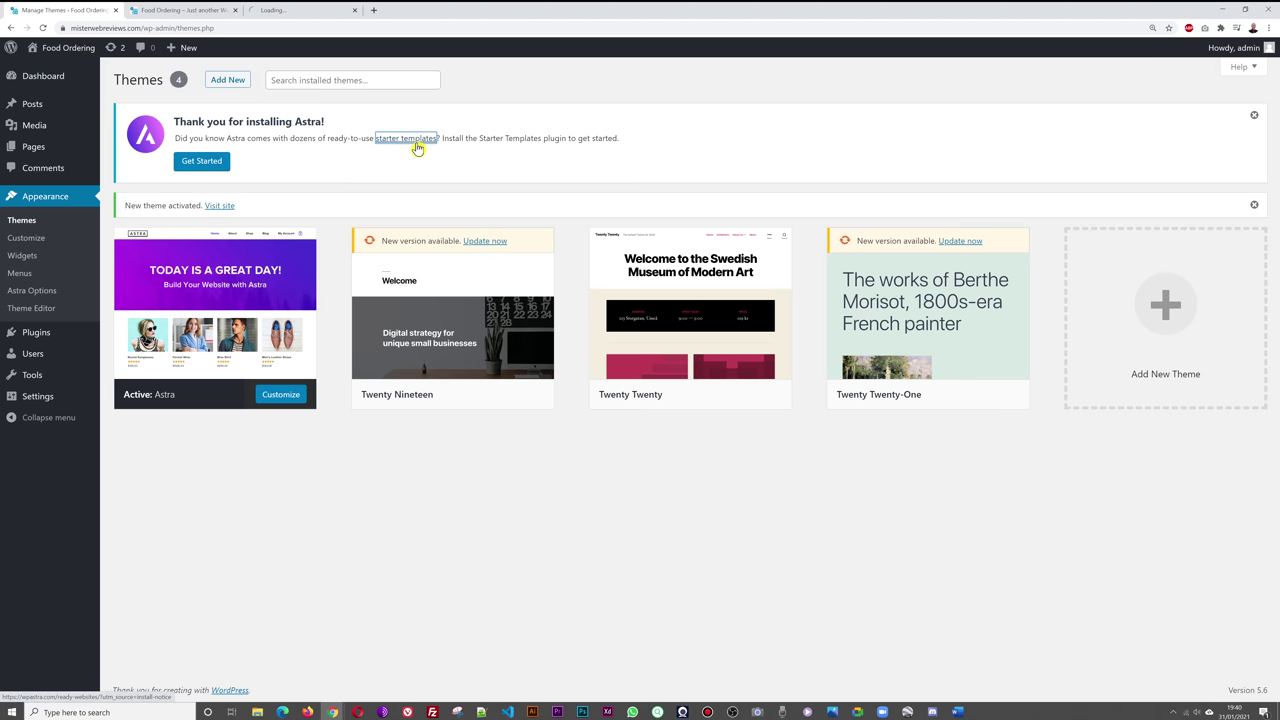
{"action": "left_click", "coordinate": [300, 14]}
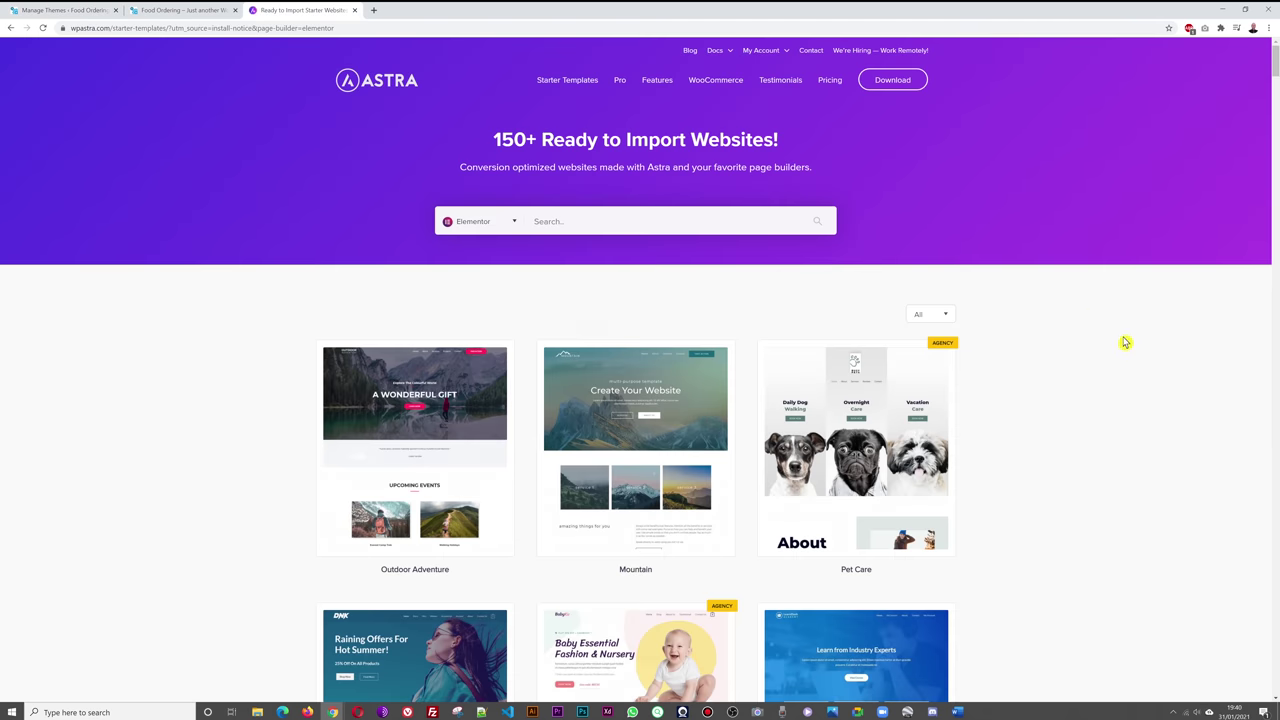
{"action": "scroll", "coordinate": [1108, 358], "scroll_direction": "down", "scroll_amount": 2}
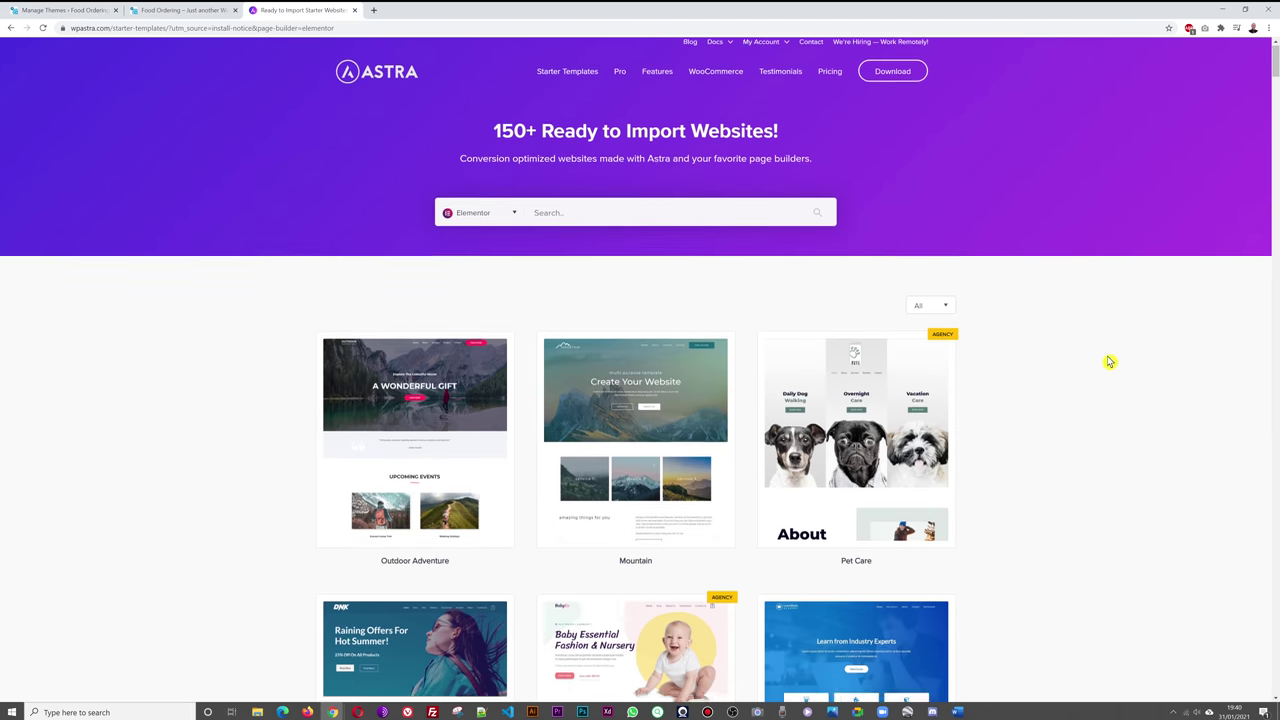
{"action": "scroll", "coordinate": [549, 425], "scroll_direction": "down", "scroll_amount": 2}
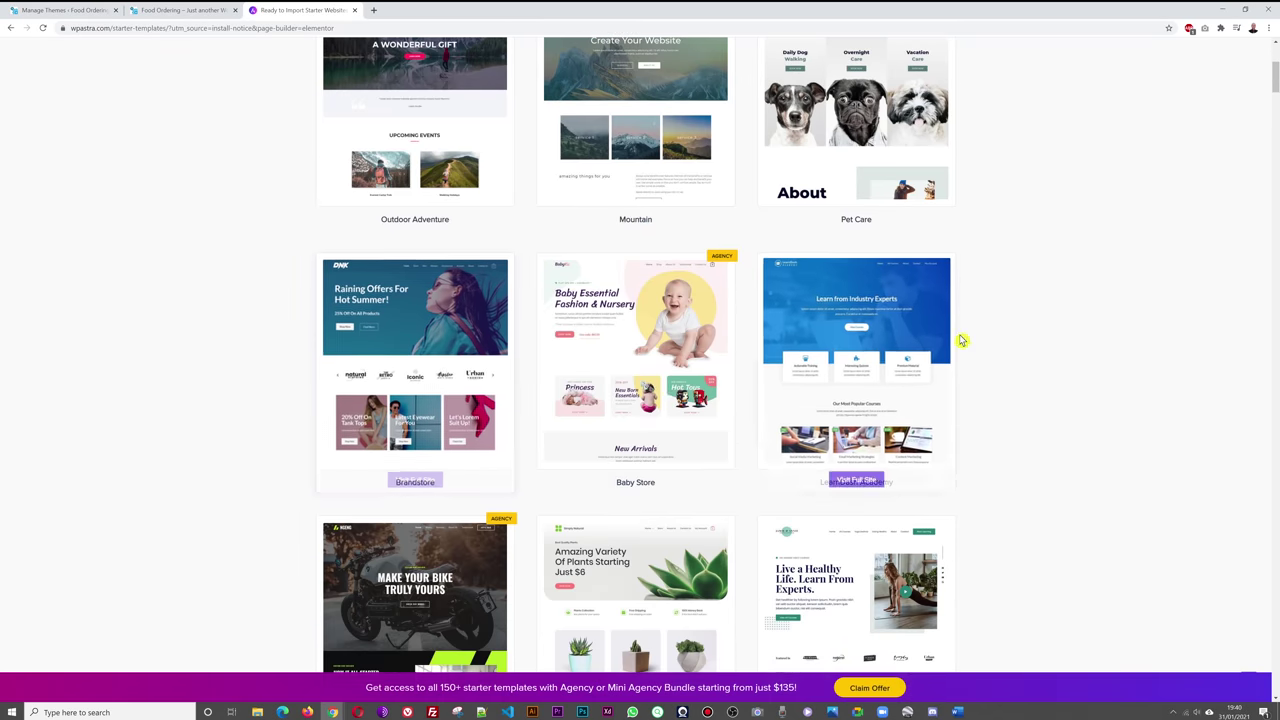
{"action": "scroll", "coordinate": [960, 337], "scroll_direction": "down", "scroll_amount": 2}
{"action": "scroll", "coordinate": [988, 406], "scroll_direction": "down", "scroll_amount": 3}
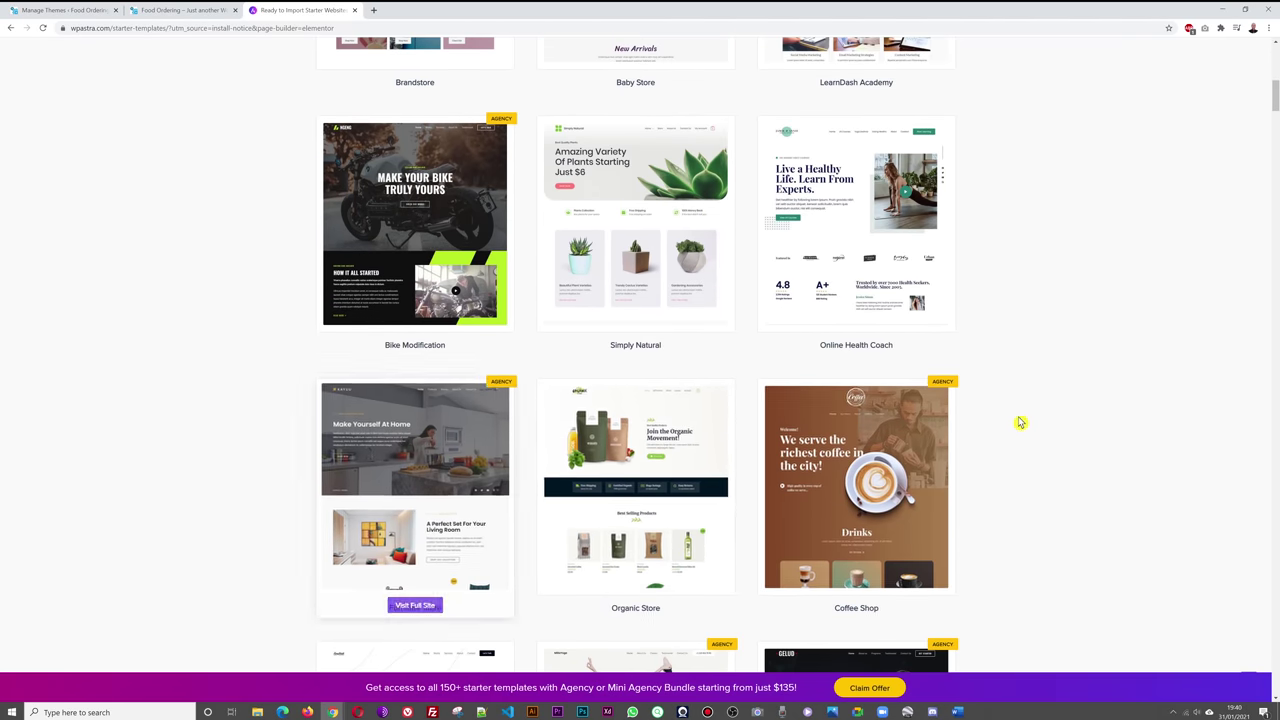
{"action": "scroll", "coordinate": [1014, 420], "scroll_direction": "down", "scroll_amount": 2}
{"action": "scroll", "coordinate": [1017, 418], "scroll_direction": "up", "scroll_amount": 6}
{"action": "scroll", "coordinate": [1017, 418], "scroll_direction": "up", "scroll_amount": 4}
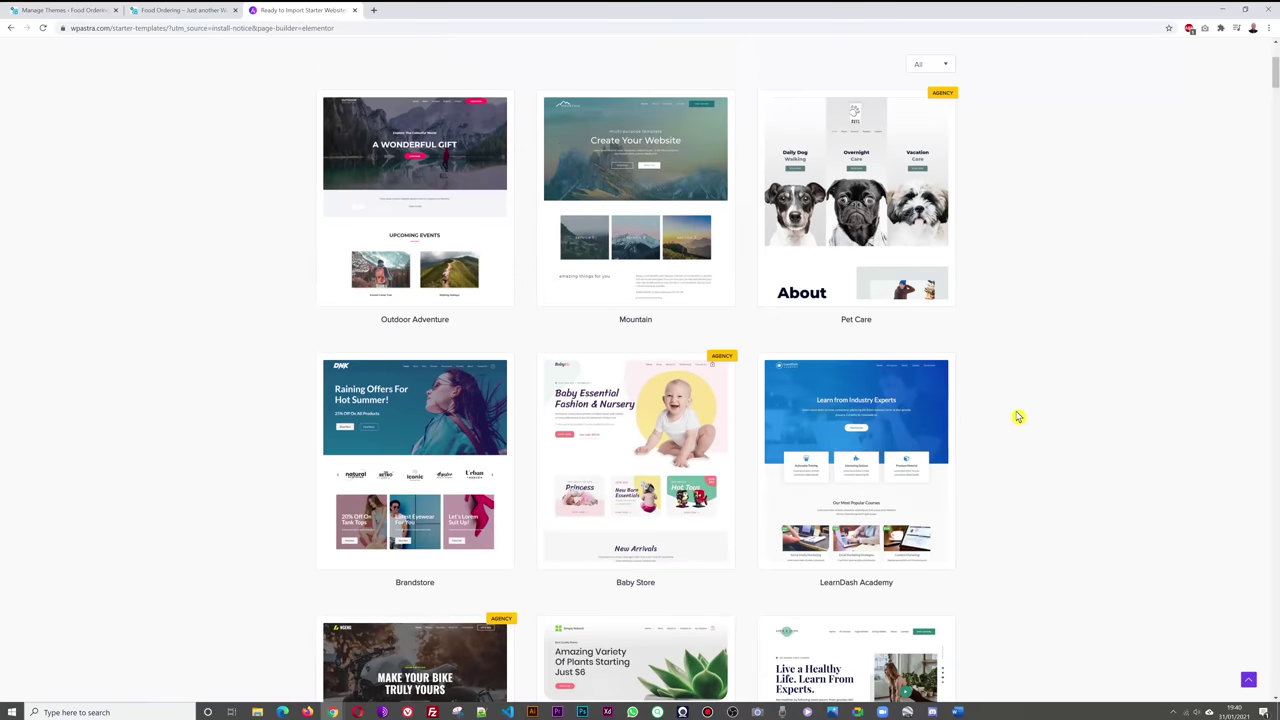
{"action": "scroll", "coordinate": [1024, 399], "scroll_direction": "up", "scroll_amount": 1}
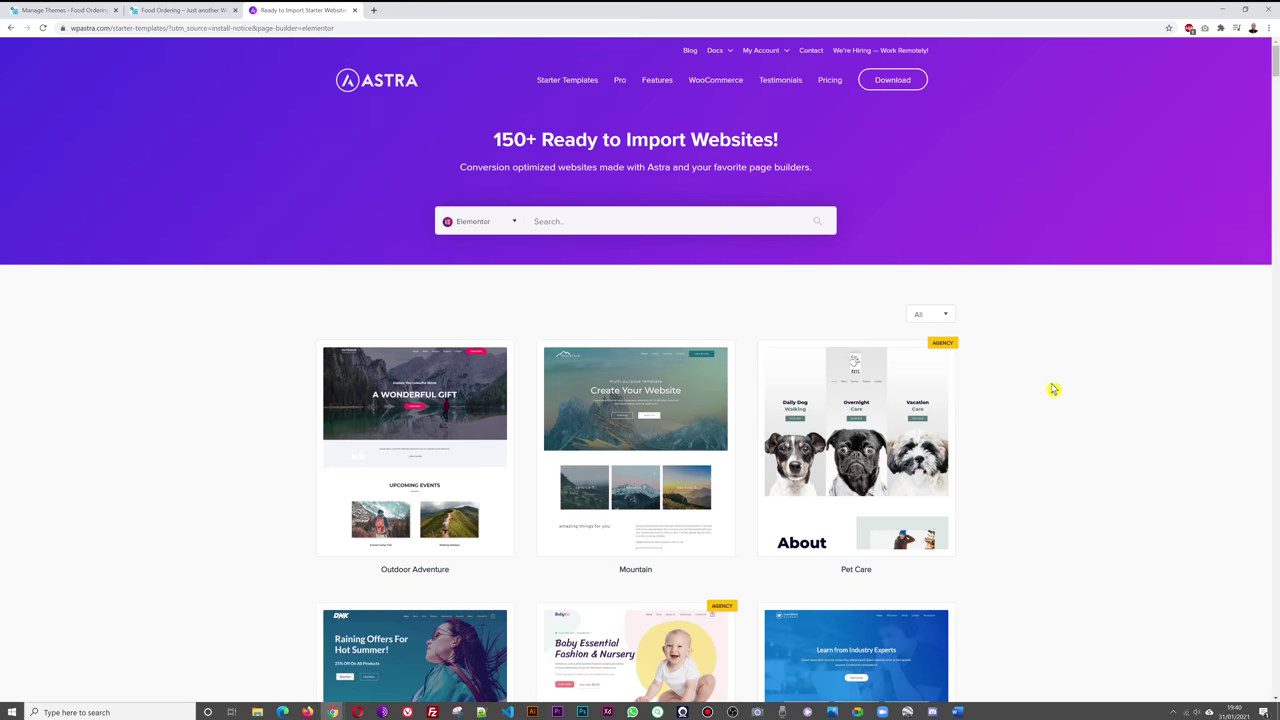
{"action": "scroll", "coordinate": [1053, 389], "scroll_direction": "down", "scroll_amount": 1}
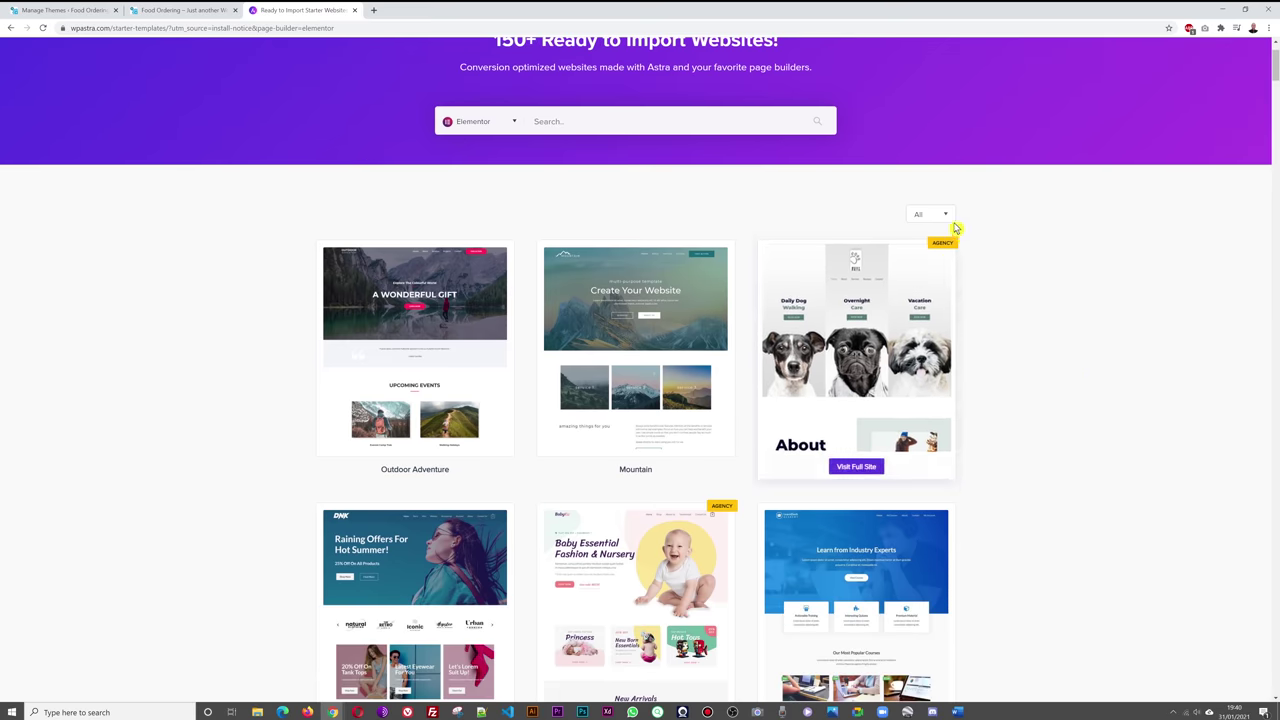
{"action": "scroll", "coordinate": [1137, 294], "scroll_direction": "down", "scroll_amount": 2}
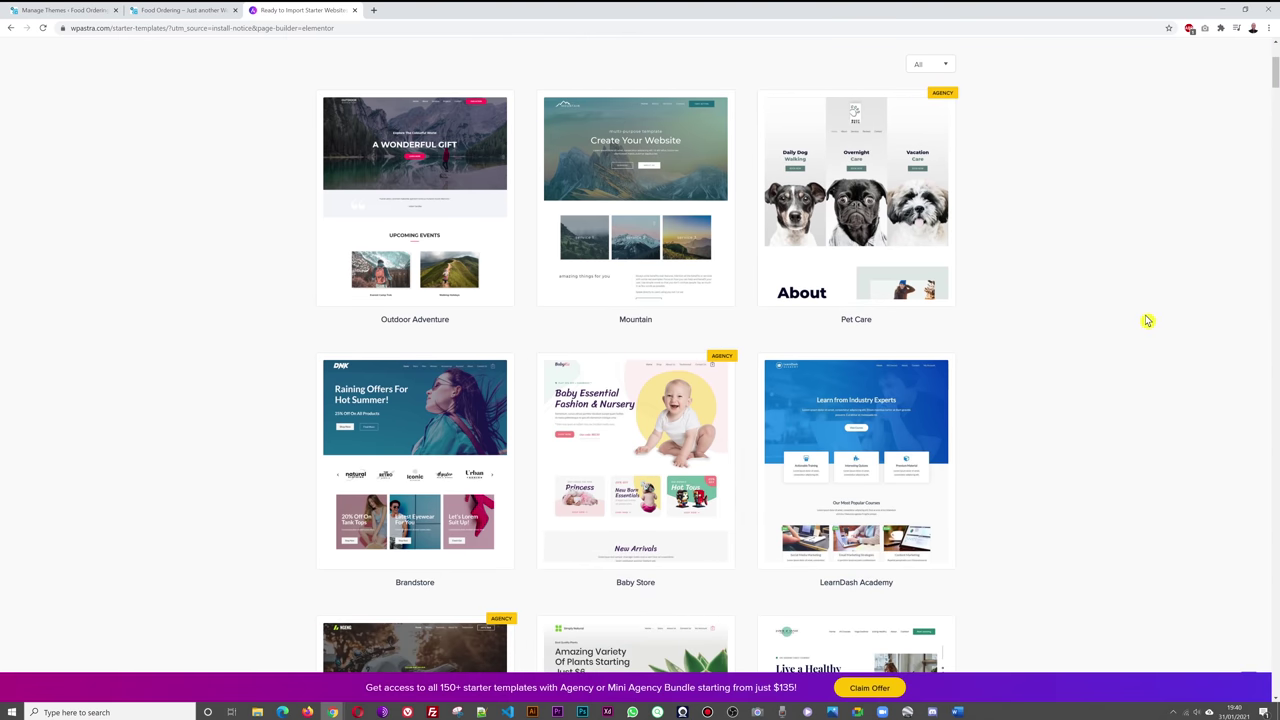
{"action": "scroll", "coordinate": [1143, 320], "scroll_direction": "down", "scroll_amount": 4}
{"action": "scroll", "coordinate": [1134, 323], "scroll_direction": "up", "scroll_amount": 6}
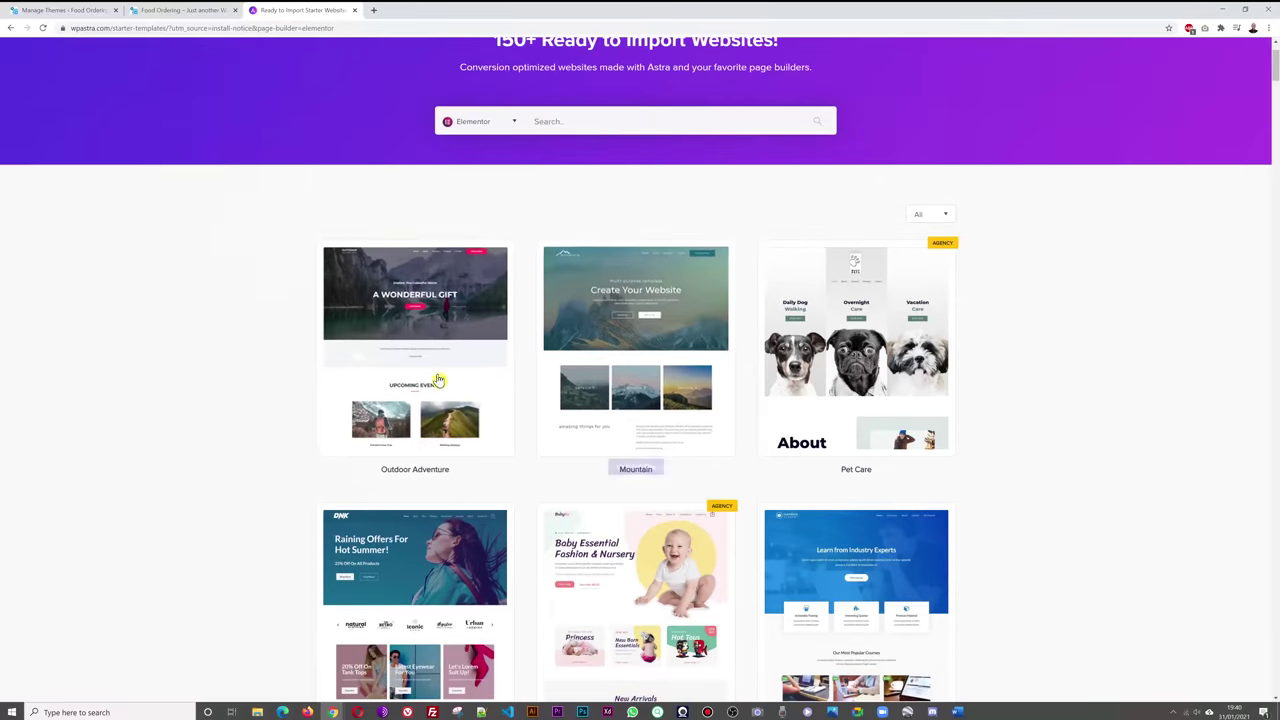
{"action": "mouse_move", "coordinate": [429, 372]}
{"action": "mouse_move", "coordinate": [657, 346]}
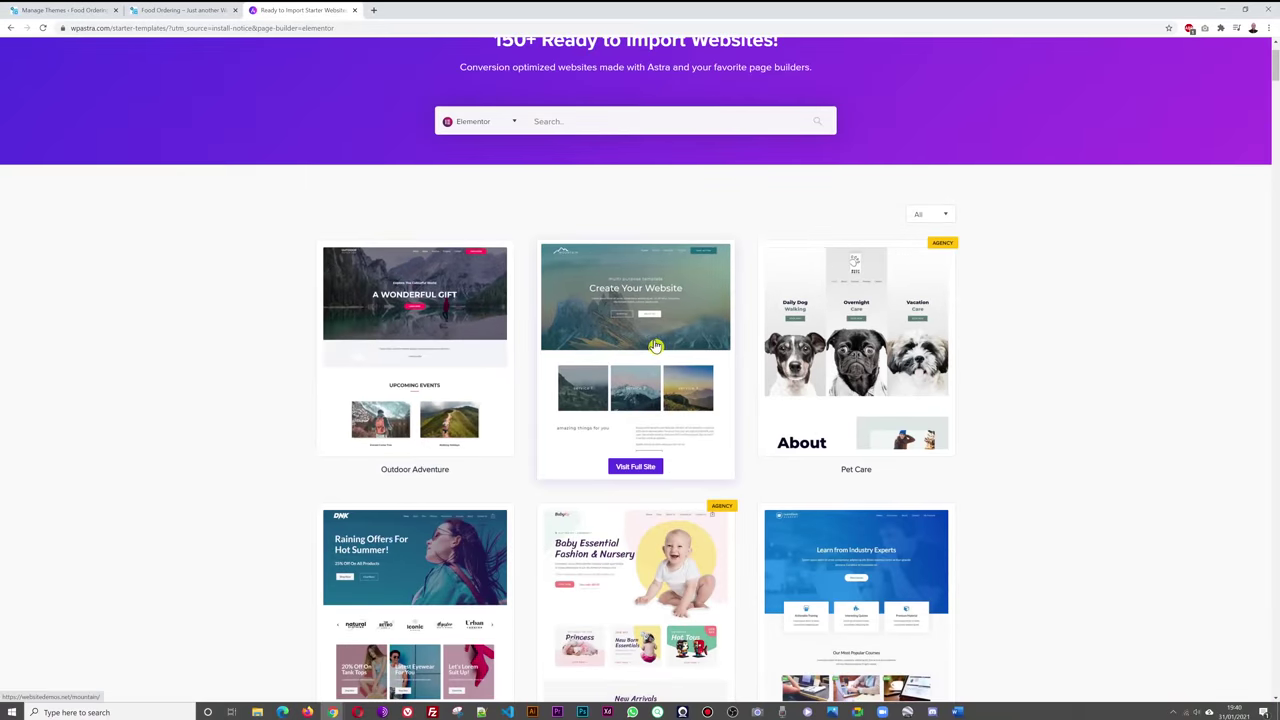
- Search the starter templates for 'restaurant'
{"action": "left_click", "coordinate": [624, 121]}
{"action": "type", "text": "restauraa"}
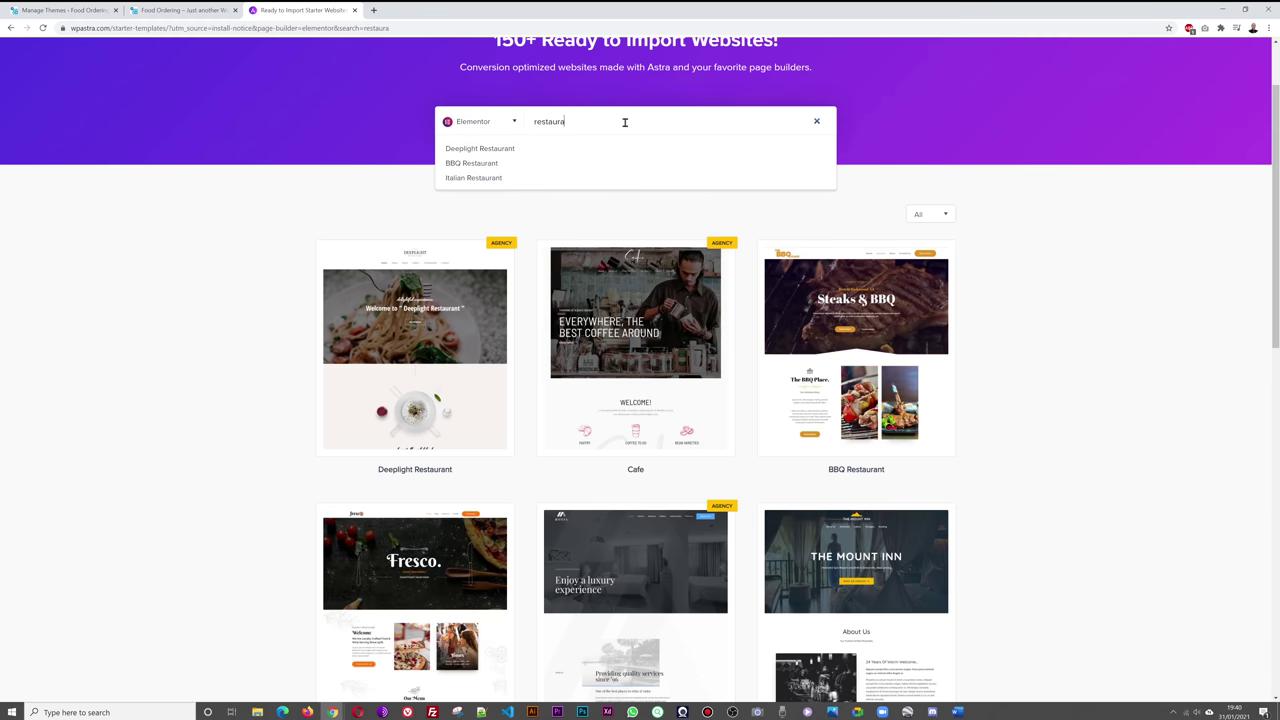
{"action": "key", "text": "BackSpace"}
{"action": "key", "text": "BackSpace"}
{"action": "left_click", "coordinate": [751, 222]}
- Zoom the browser page in two levels
{"action": "left_click", "coordinate": [1268, 28]}
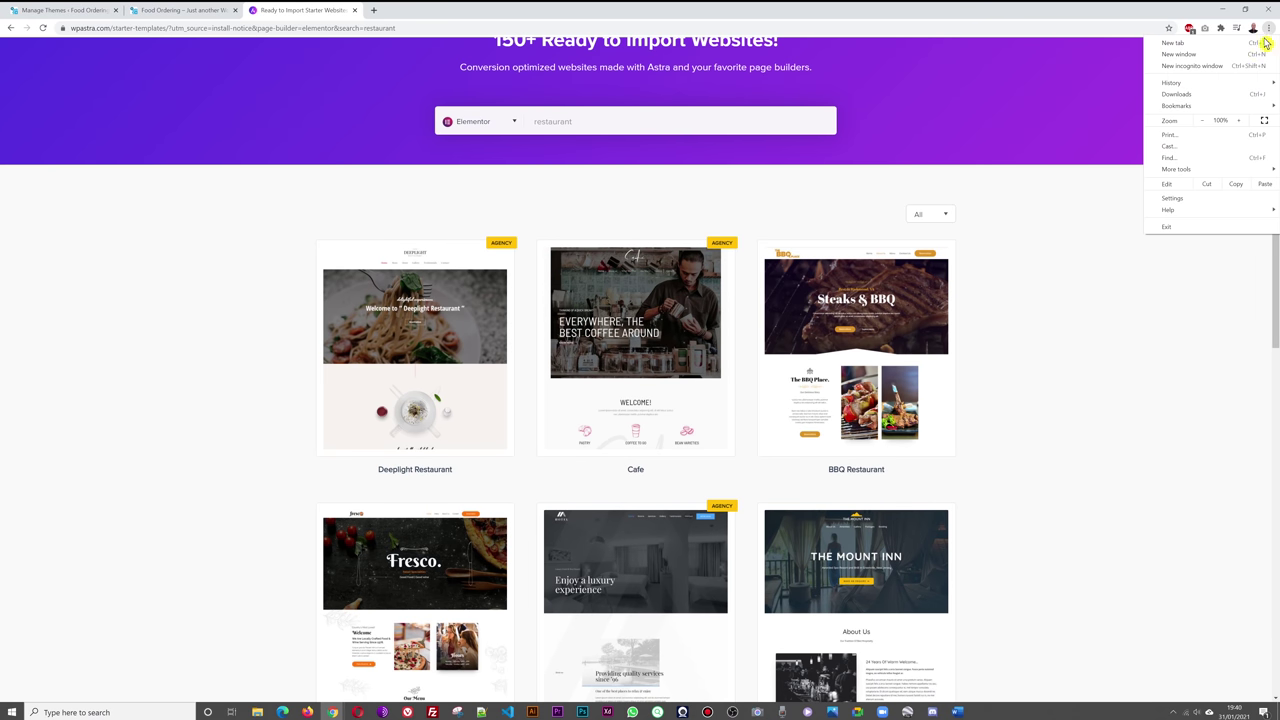
{"action": "left_click", "coordinate": [1238, 120]}
{"action": "left_click", "coordinate": [1238, 120]}
{"action": "left_click", "coordinate": [1169, 379]}
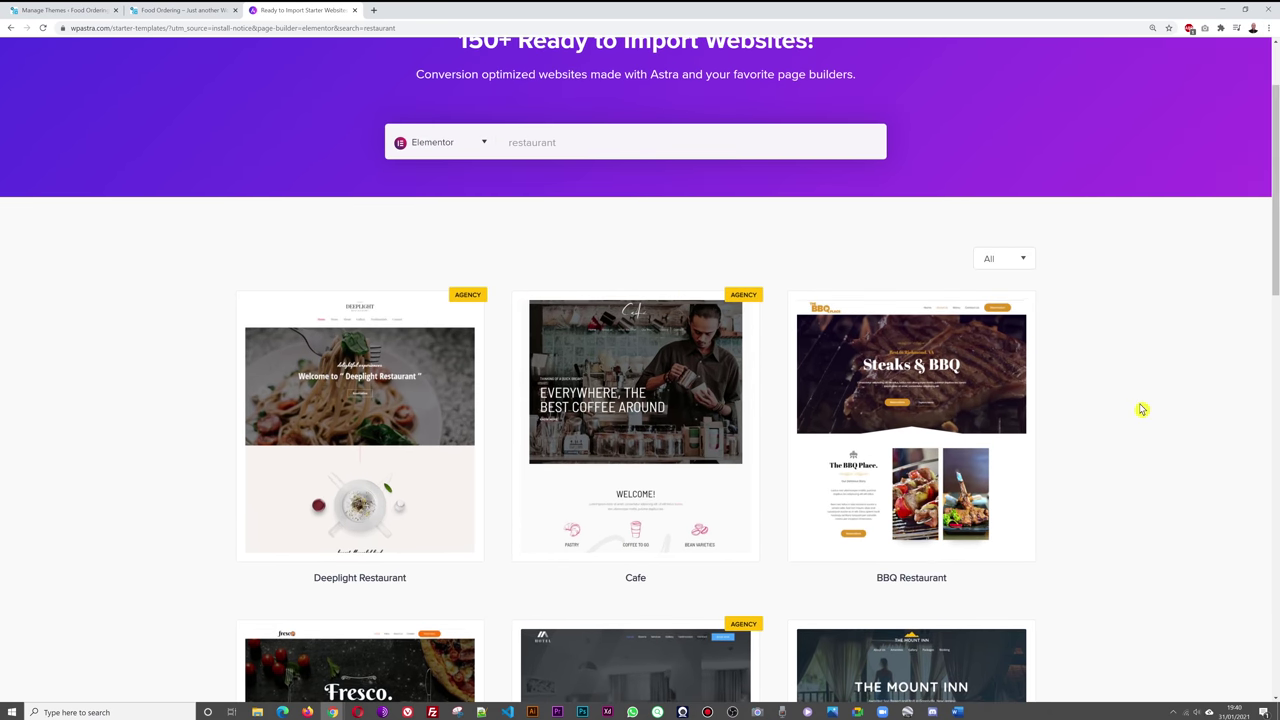
- Open the Fresco Italian Restaurant demo, then return to the restaurant templates gallery
{"action": "scroll", "coordinate": [1145, 400], "scroll_direction": "down", "scroll_amount": 2}
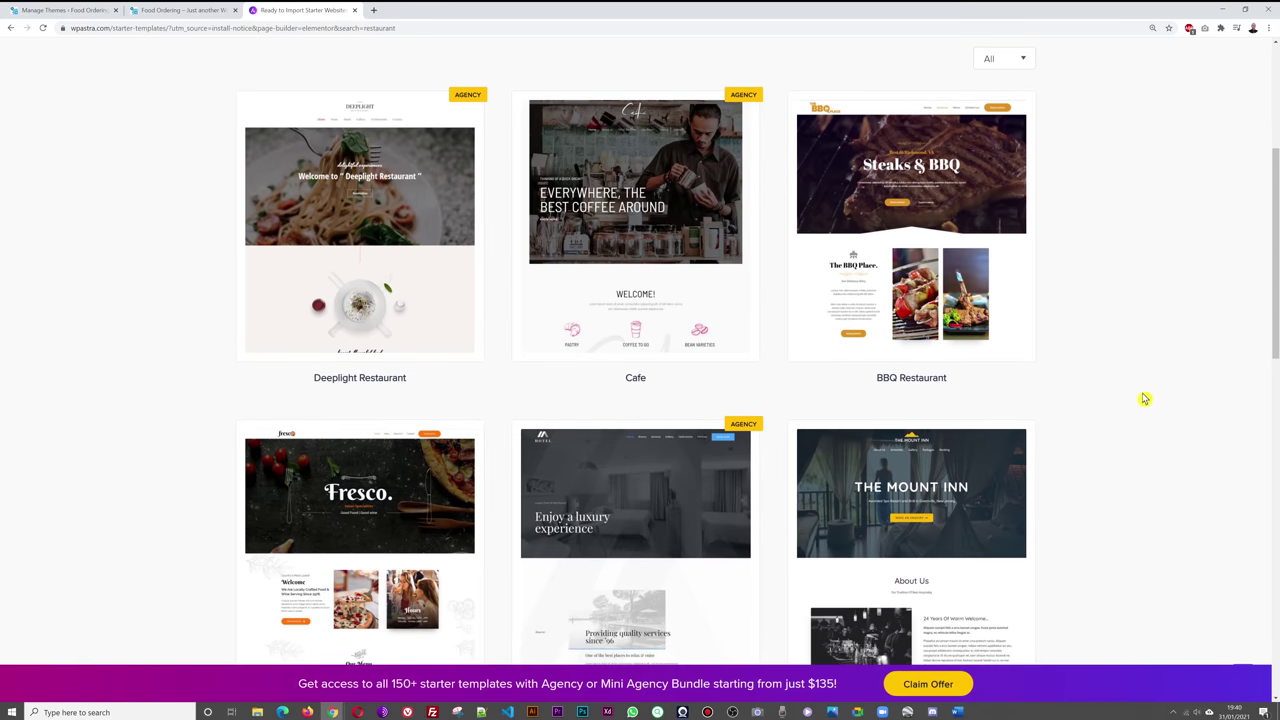
{"action": "scroll", "coordinate": [1170, 358], "scroll_direction": "down", "scroll_amount": 4}
{"action": "scroll", "coordinate": [1176, 365], "scroll_direction": "up", "scroll_amount": 5}
{"action": "scroll", "coordinate": [1171, 369], "scroll_direction": "down", "scroll_amount": 1}
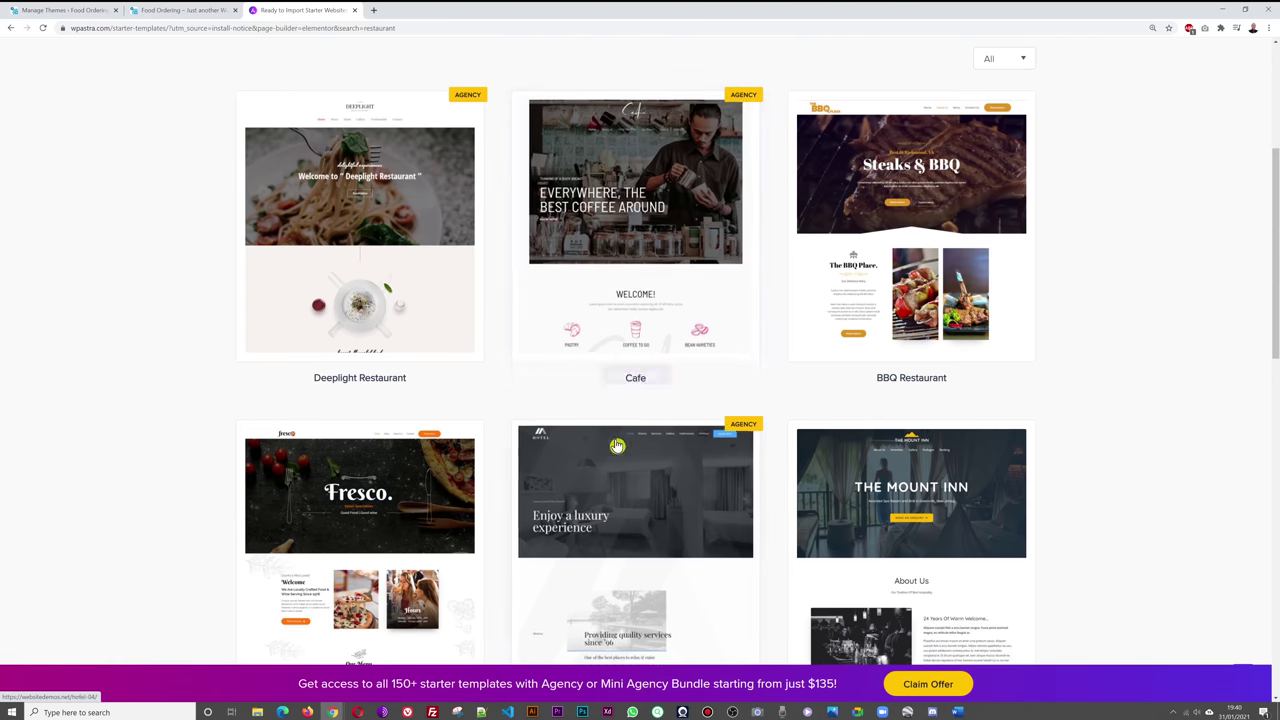
{"action": "scroll", "coordinate": [1198, 229], "scroll_direction": "down", "scroll_amount": 1}
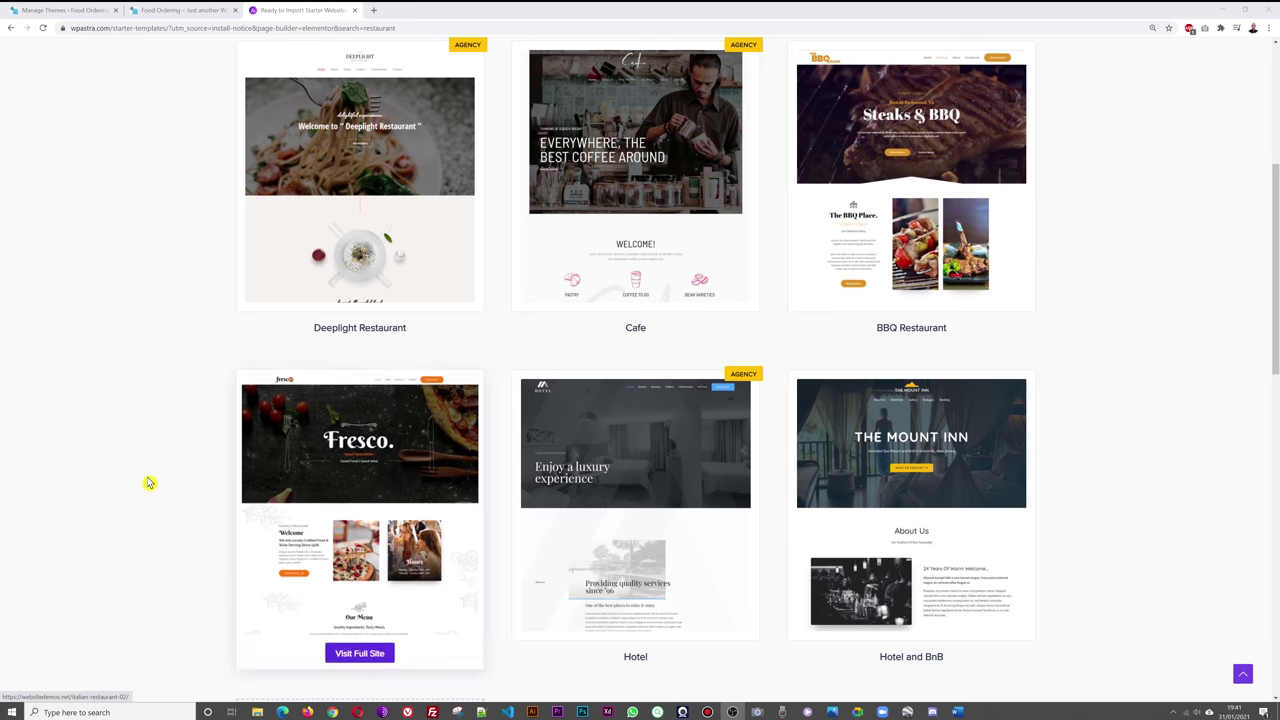
{"action": "mouse_move", "coordinate": [357, 552]}
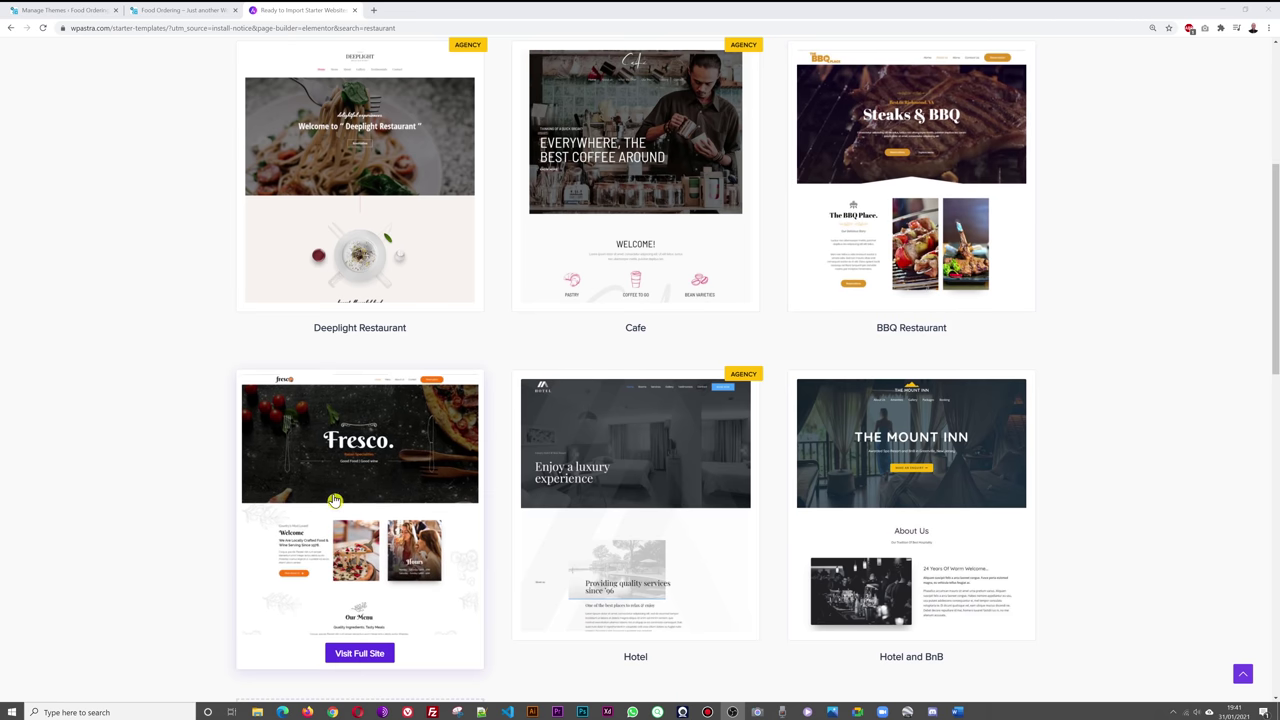
{"action": "left_click", "coordinate": [362, 654]}
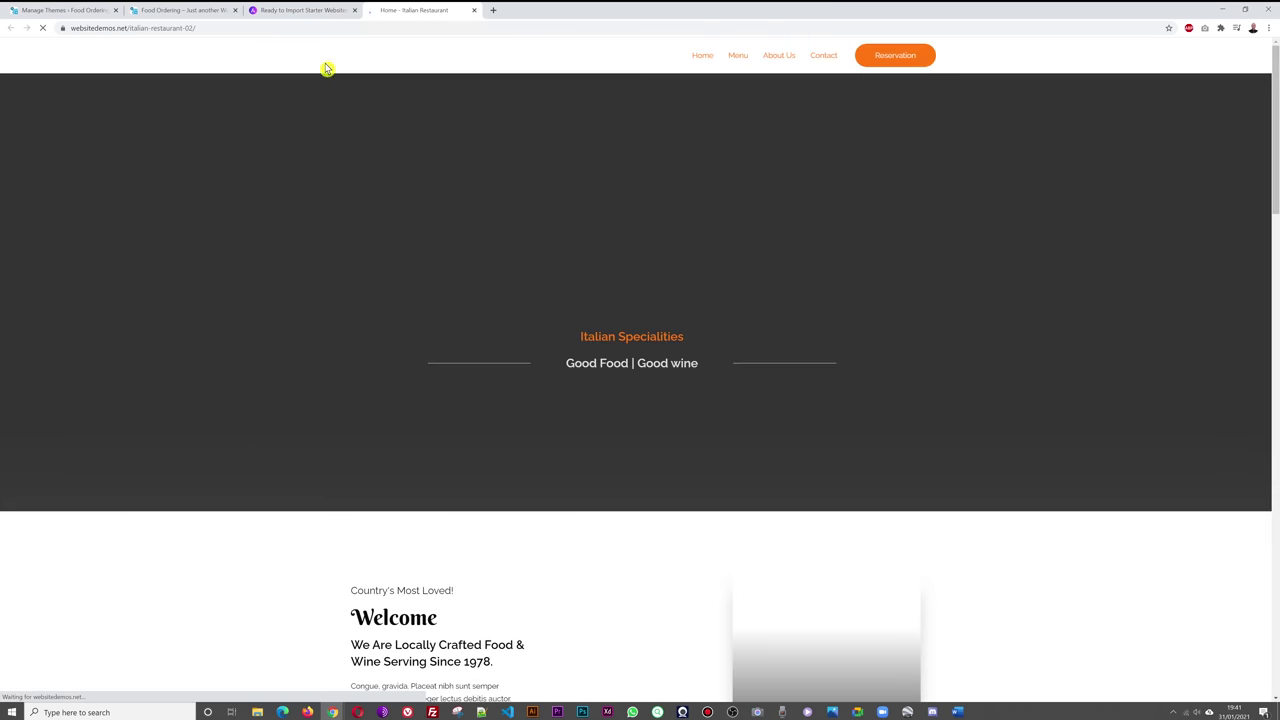
{"action": "left_click", "coordinate": [305, 11]}
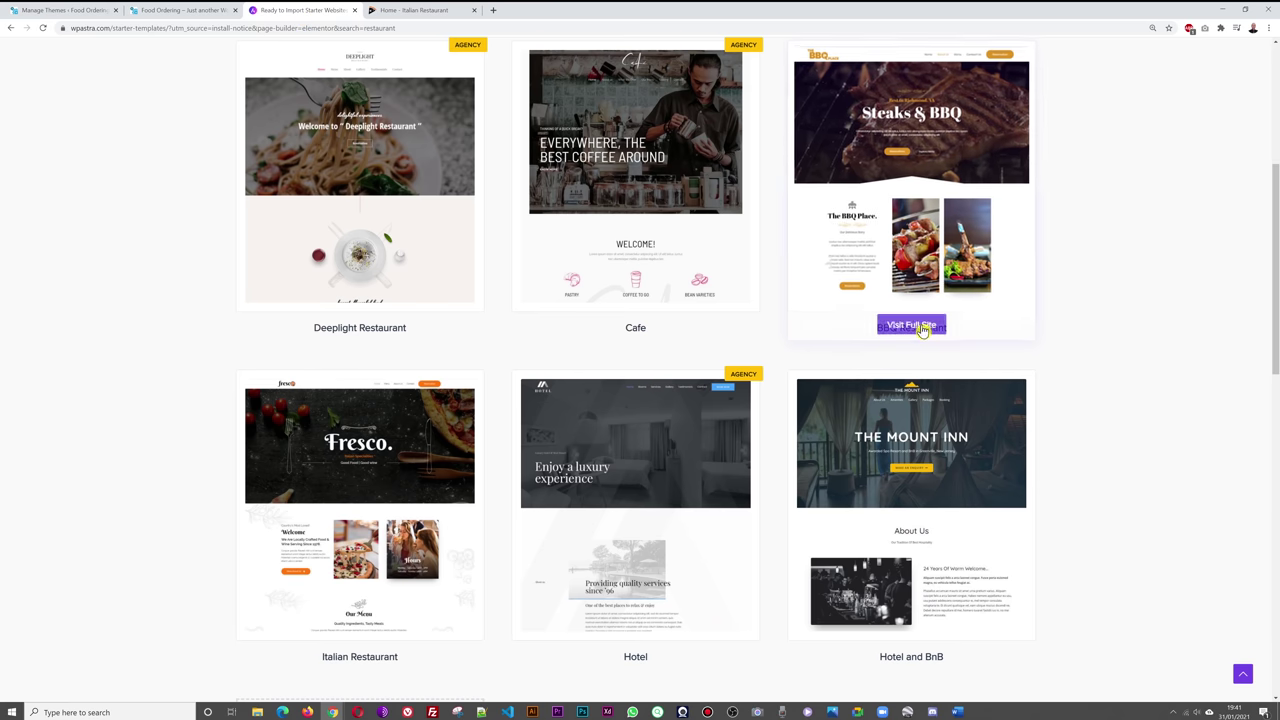
- Open the BBQ Restaurant demo site and scroll through it
{"action": "left_click", "coordinate": [920, 330]}
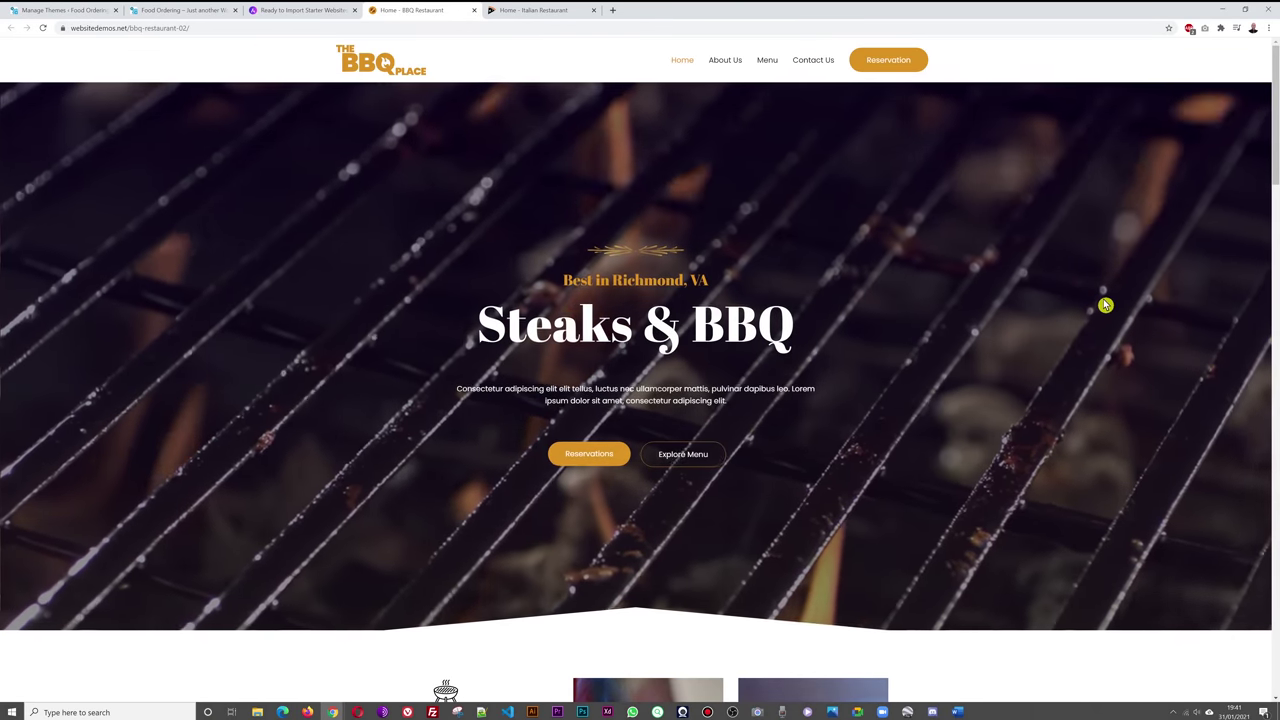
{"action": "scroll", "coordinate": [1104, 308], "scroll_direction": "down", "scroll_amount": 1}
{"action": "scroll", "coordinate": [1104, 308], "scroll_direction": "up", "scroll_amount": 1}
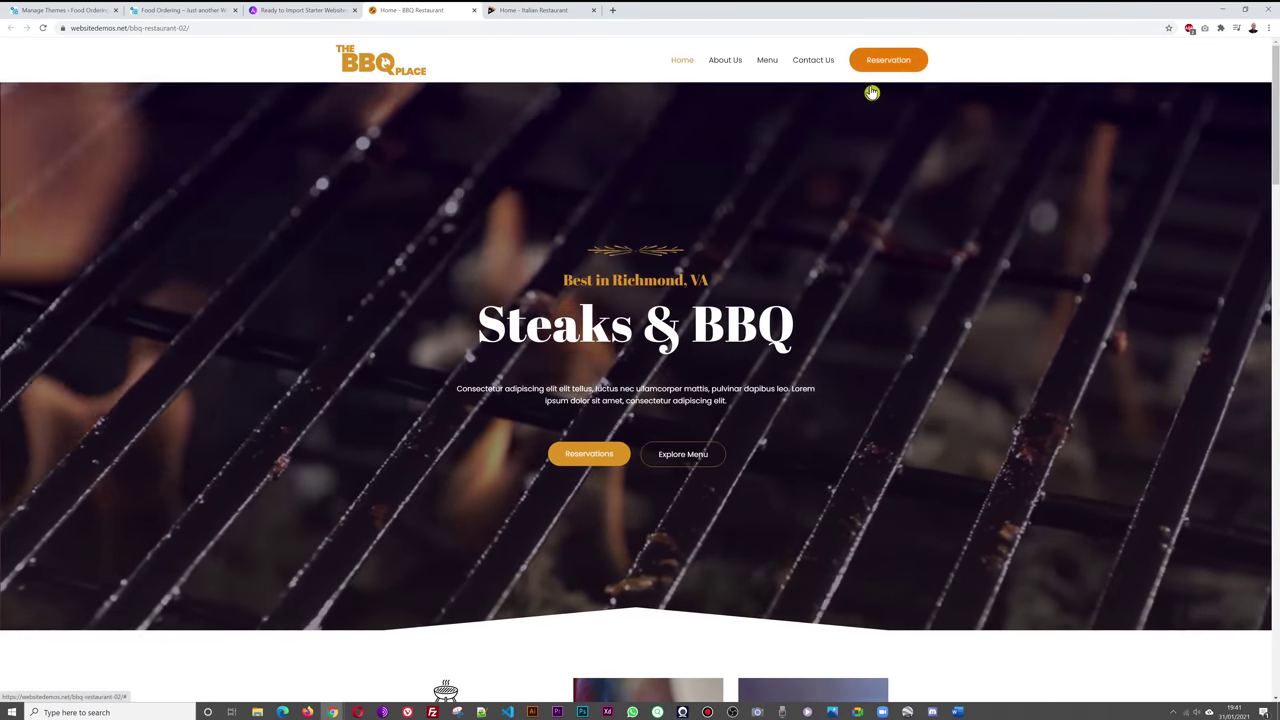
{"action": "scroll", "coordinate": [1074, 323], "scroll_direction": "down", "scroll_amount": 5}
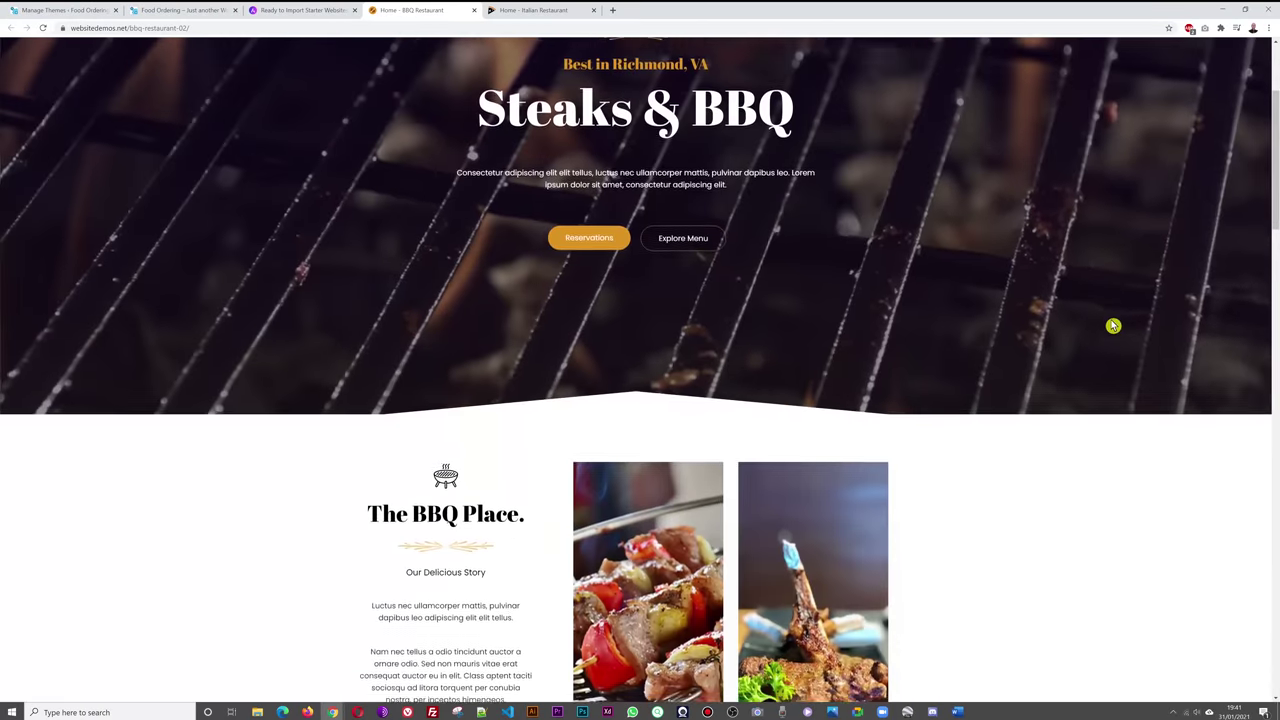
{"action": "scroll", "coordinate": [1113, 325], "scroll_direction": "down", "scroll_amount": 8}
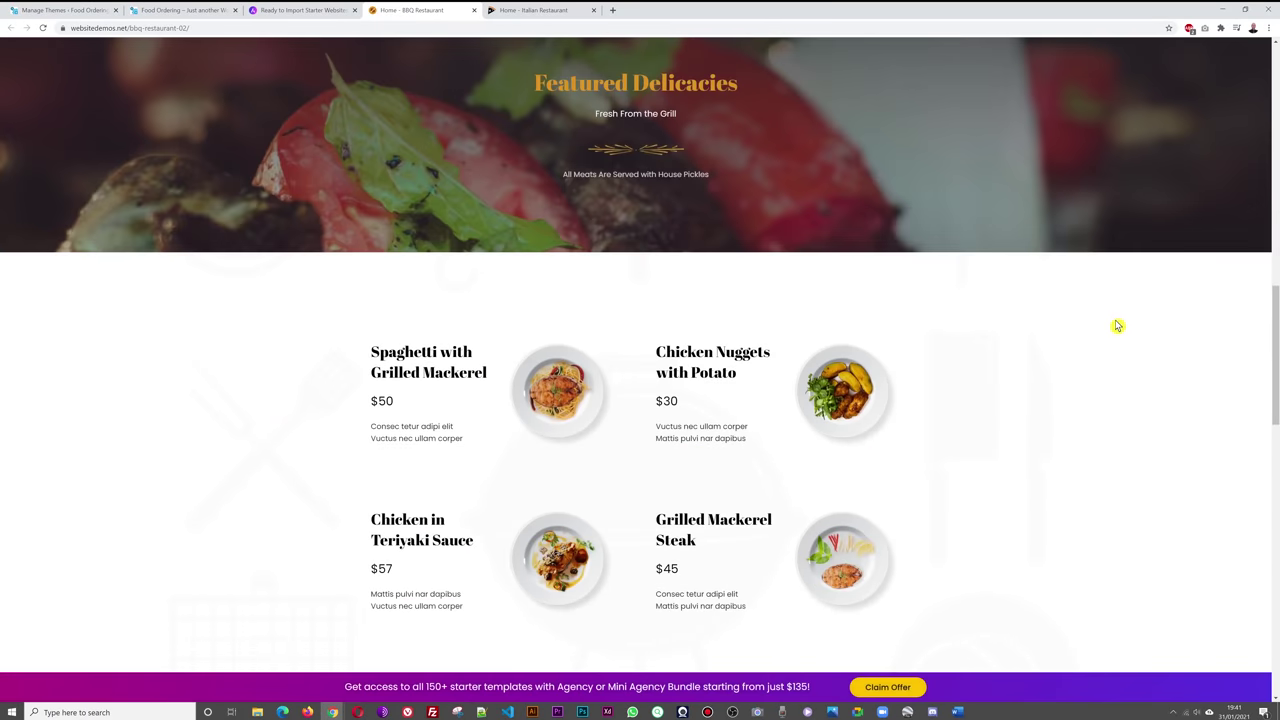
{"action": "scroll", "coordinate": [1117, 324], "scroll_direction": "down", "scroll_amount": 6}
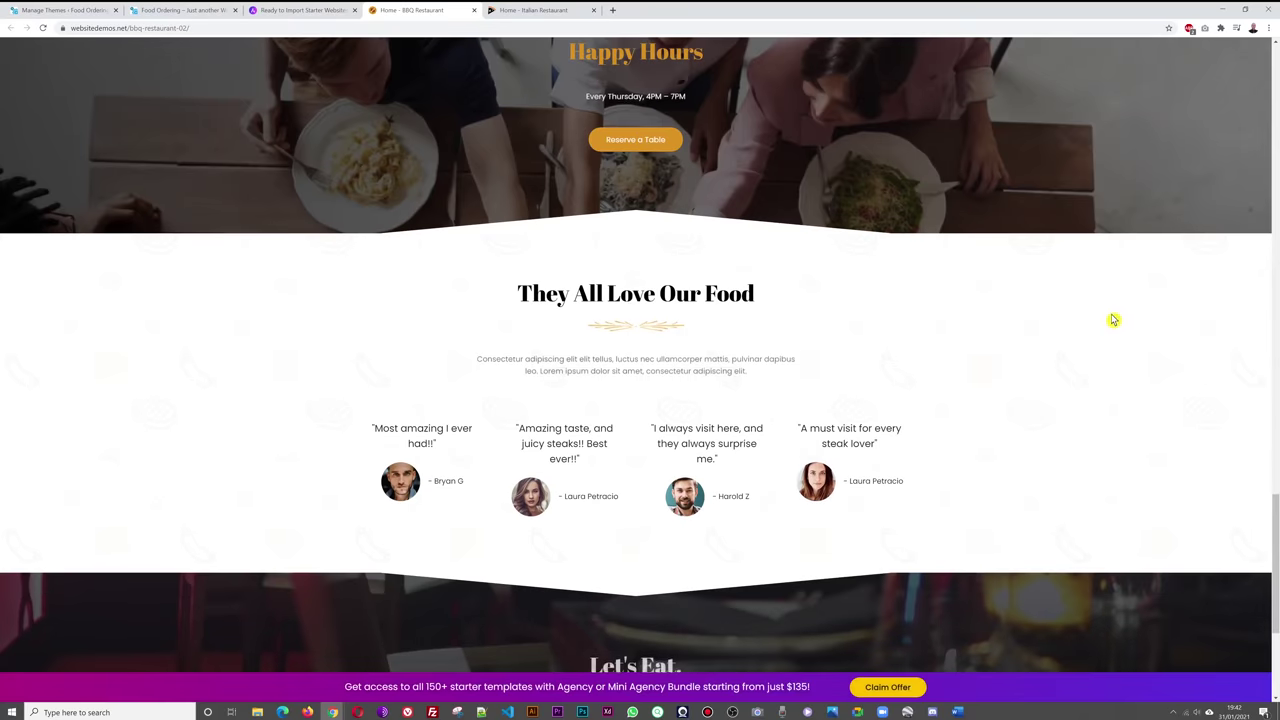
{"action": "scroll", "coordinate": [1116, 320], "scroll_direction": "up", "scroll_amount": 8}
{"action": "scroll", "coordinate": [1110, 316], "scroll_direction": "up", "scroll_amount": 10}
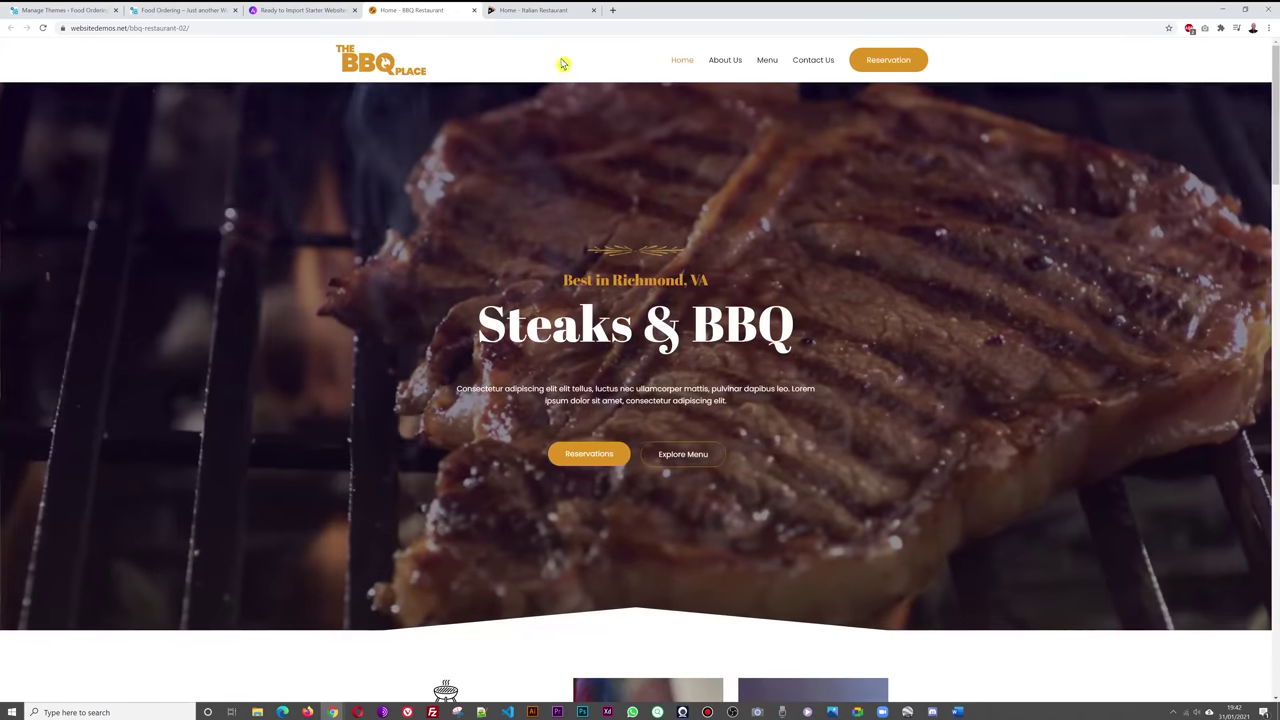
- Scroll through the Italian Restaurant demo, glancing back at the templates gallery
{"action": "left_click", "coordinate": [540, 10]}
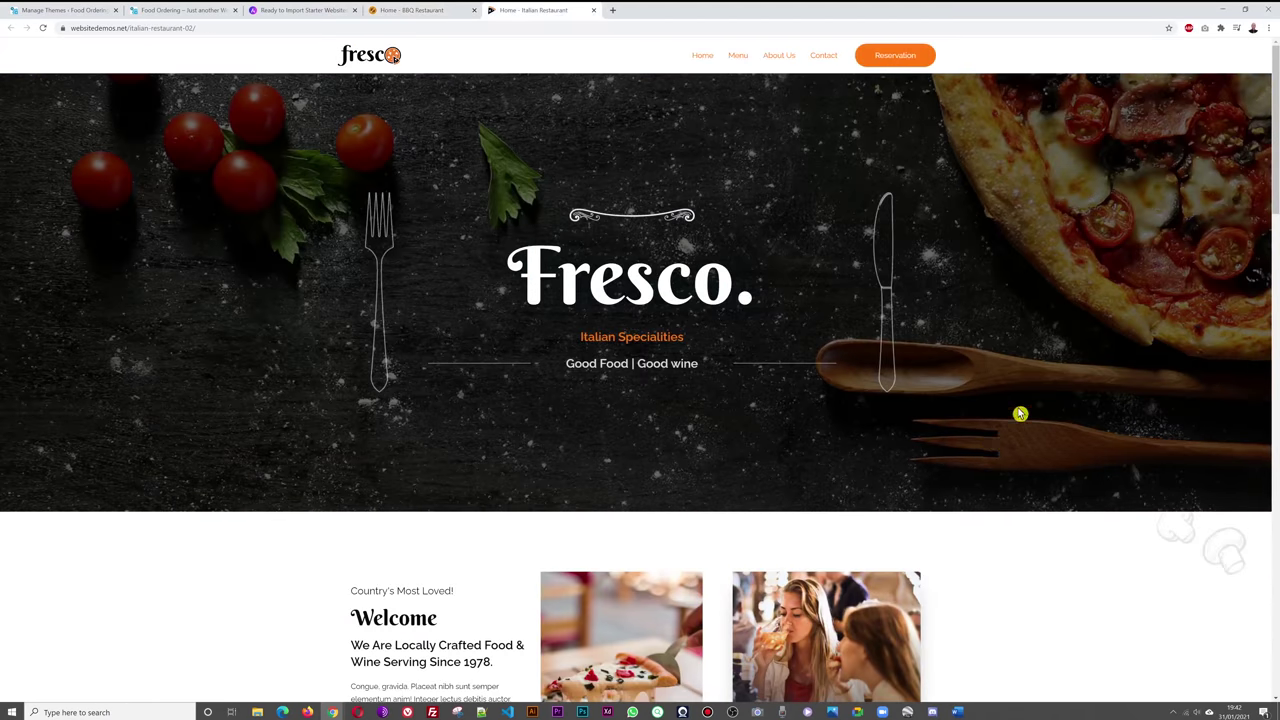
{"action": "scroll", "coordinate": [1050, 384], "scroll_direction": "down", "scroll_amount": 4}
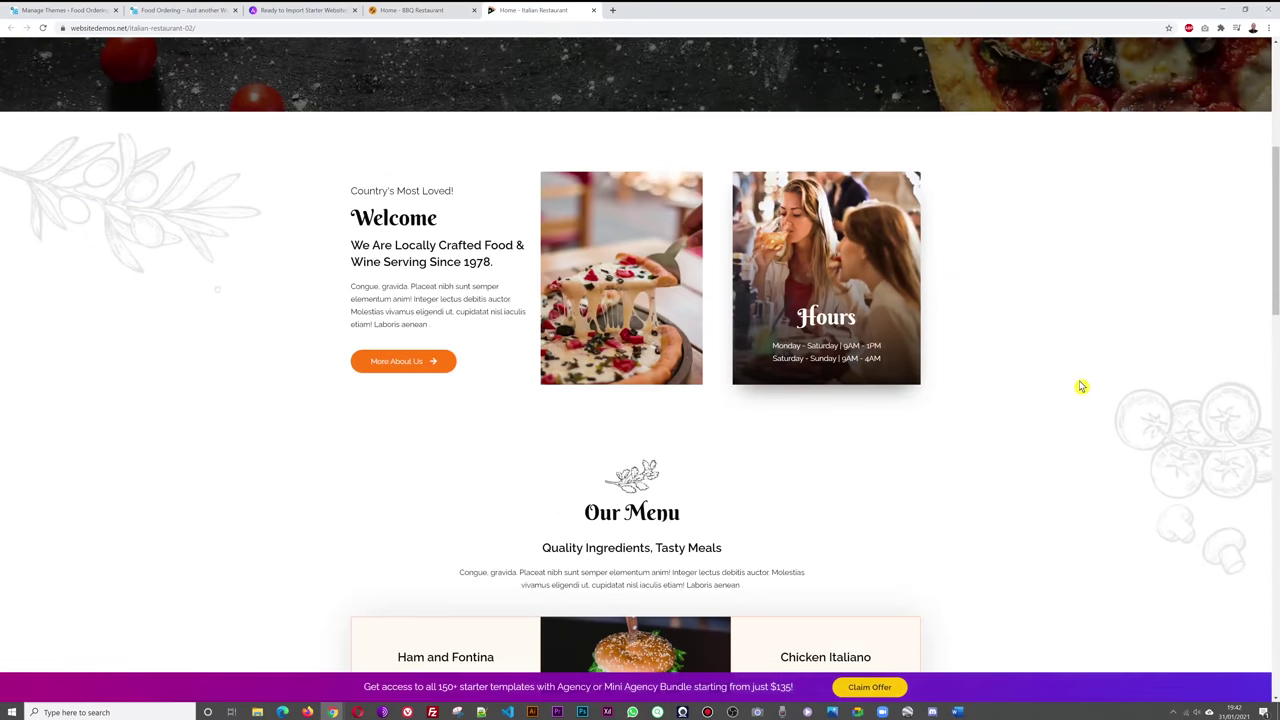
{"action": "scroll", "coordinate": [1084, 389], "scroll_direction": "down", "scroll_amount": 7}
{"action": "scroll", "coordinate": [1083, 386], "scroll_direction": "down", "scroll_amount": 3}
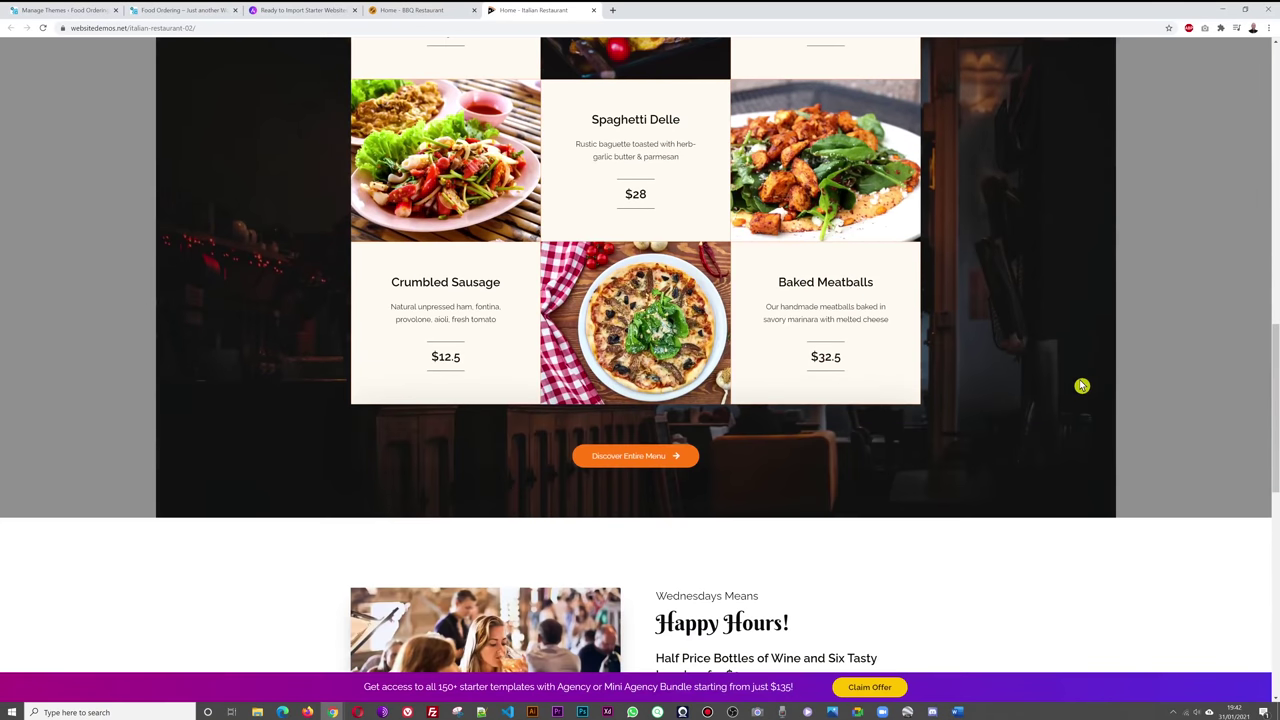
{"action": "scroll", "coordinate": [1090, 375], "scroll_direction": "down", "scroll_amount": 3}
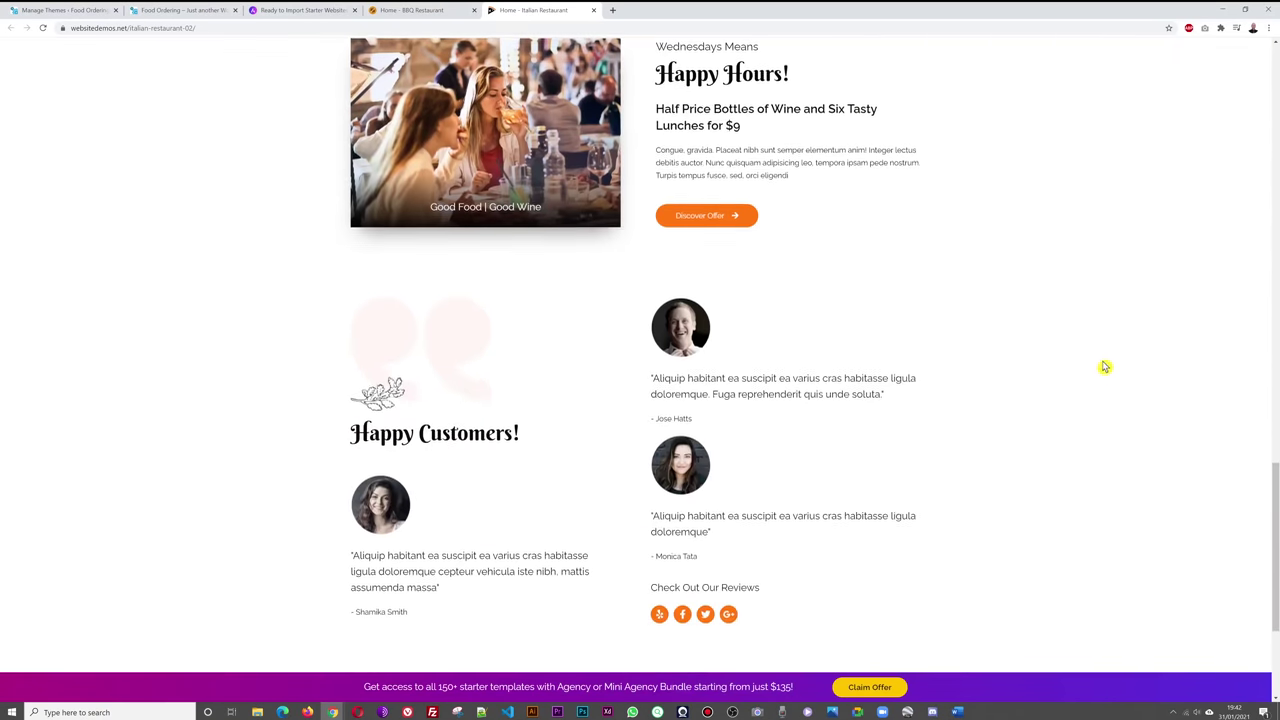
{"action": "scroll", "coordinate": [1094, 362], "scroll_direction": "up", "scroll_amount": 17}
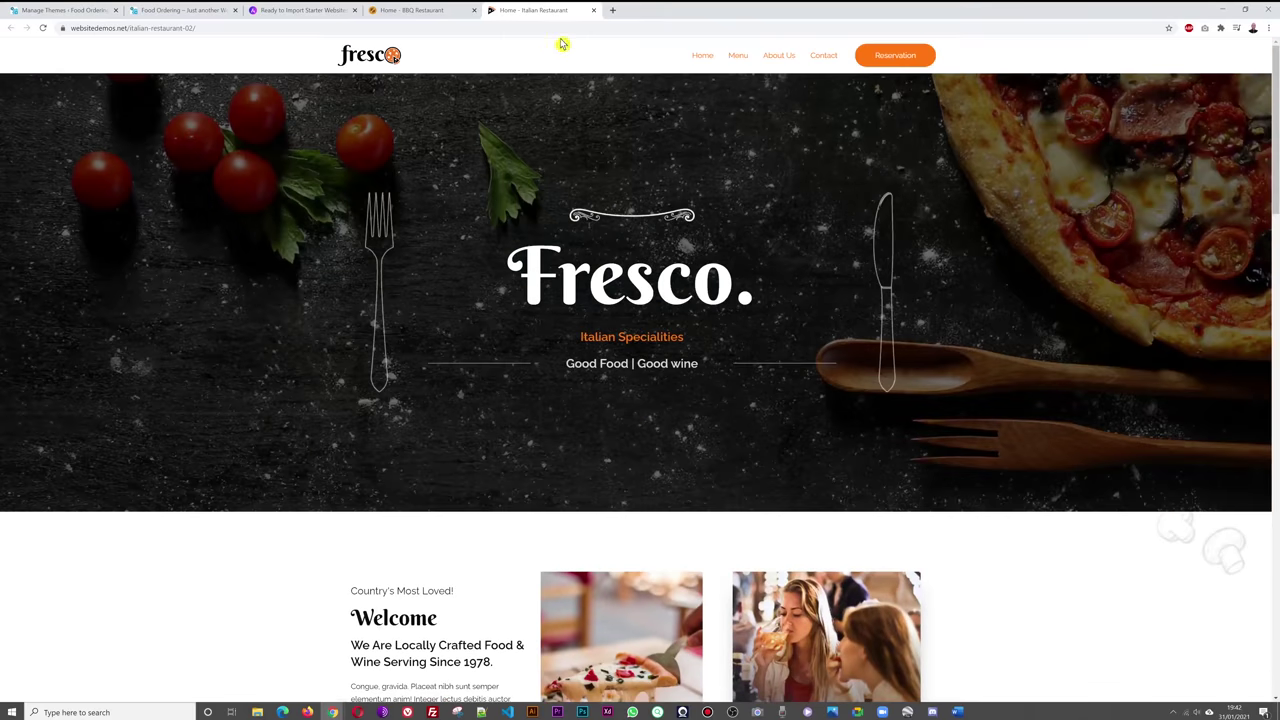
{"action": "left_click", "coordinate": [296, 12]}
{"action": "left_click", "coordinate": [540, 12]}
- Close the Italian, BBQ and starter templates tabs and return to WordPress Themes
{"action": "left_click", "coordinate": [594, 11]}
{"action": "left_click", "coordinate": [475, 10]}
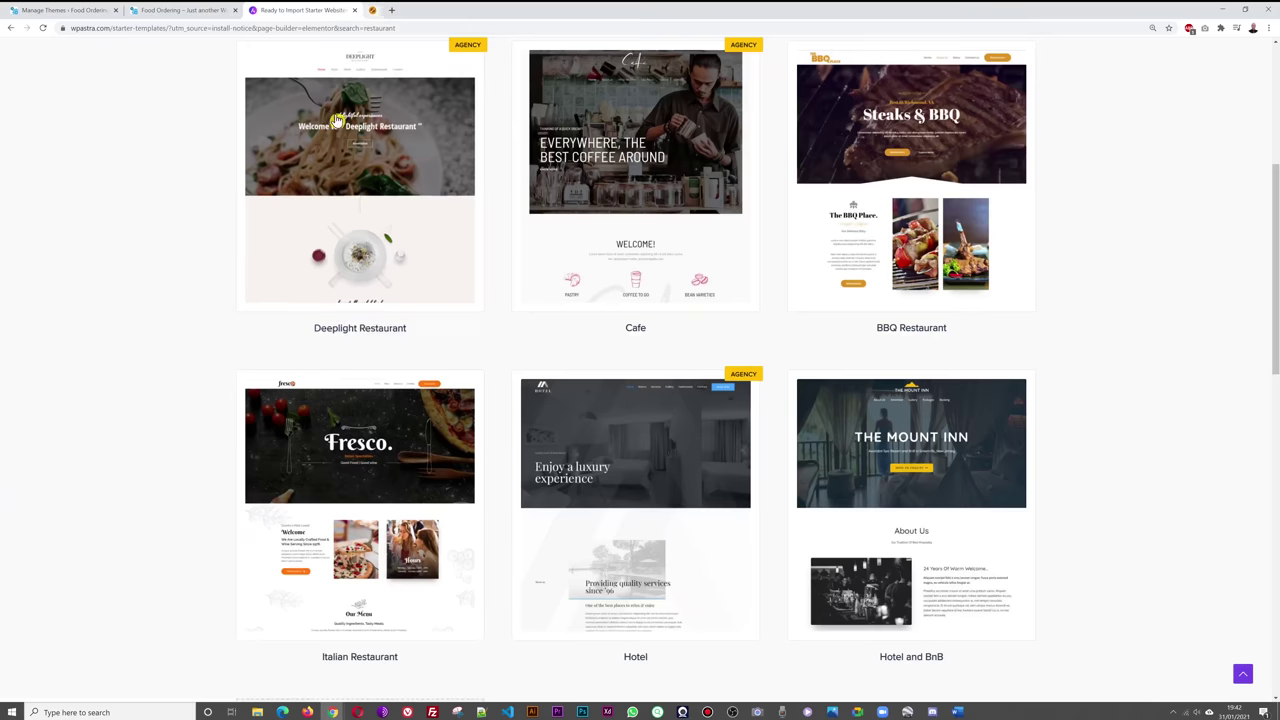
{"action": "left_click", "coordinate": [354, 10]}
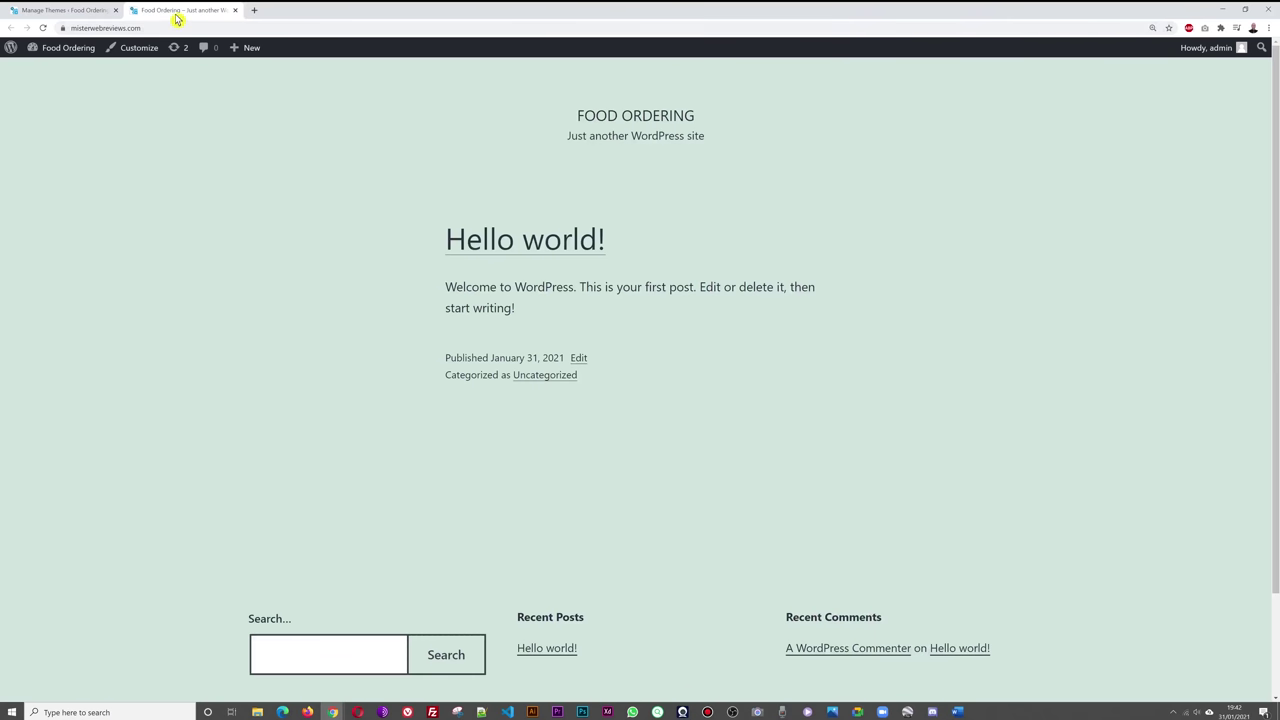
{"action": "left_click", "coordinate": [52, 12]}
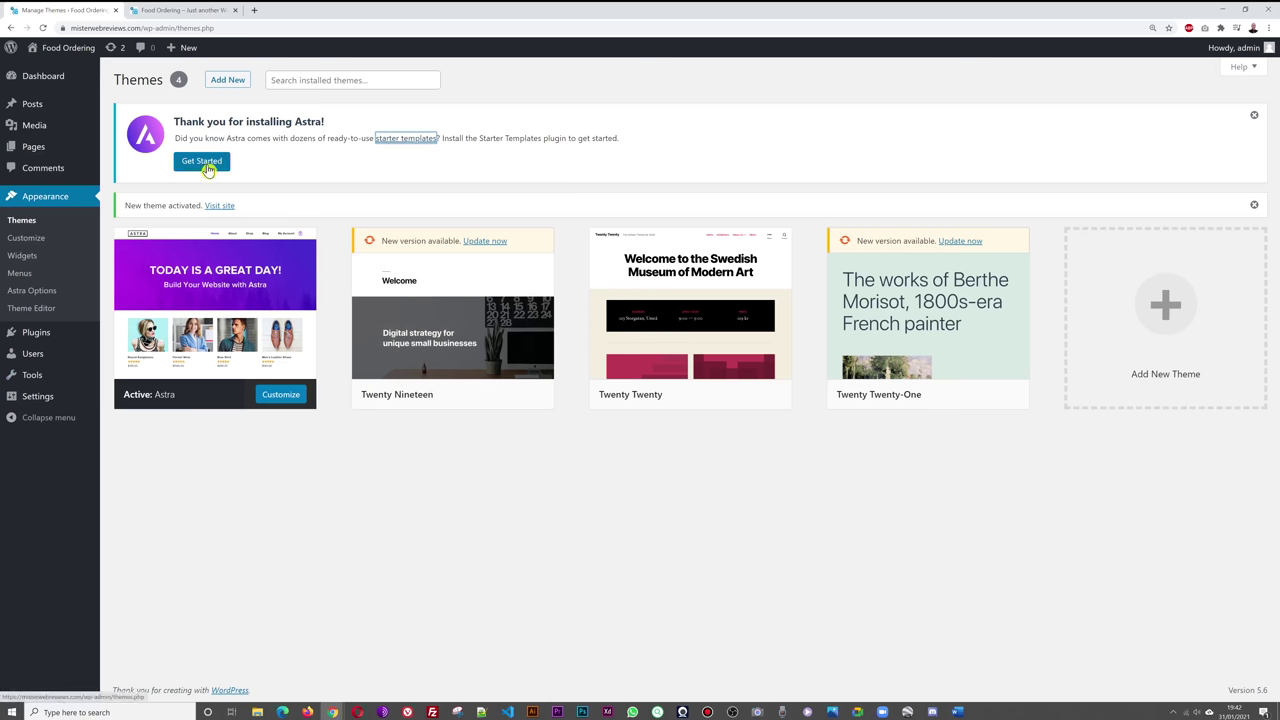
- Get started with Astra Starter Templates using Elementor as the page builder
{"action": "left_click", "coordinate": [207, 163]}
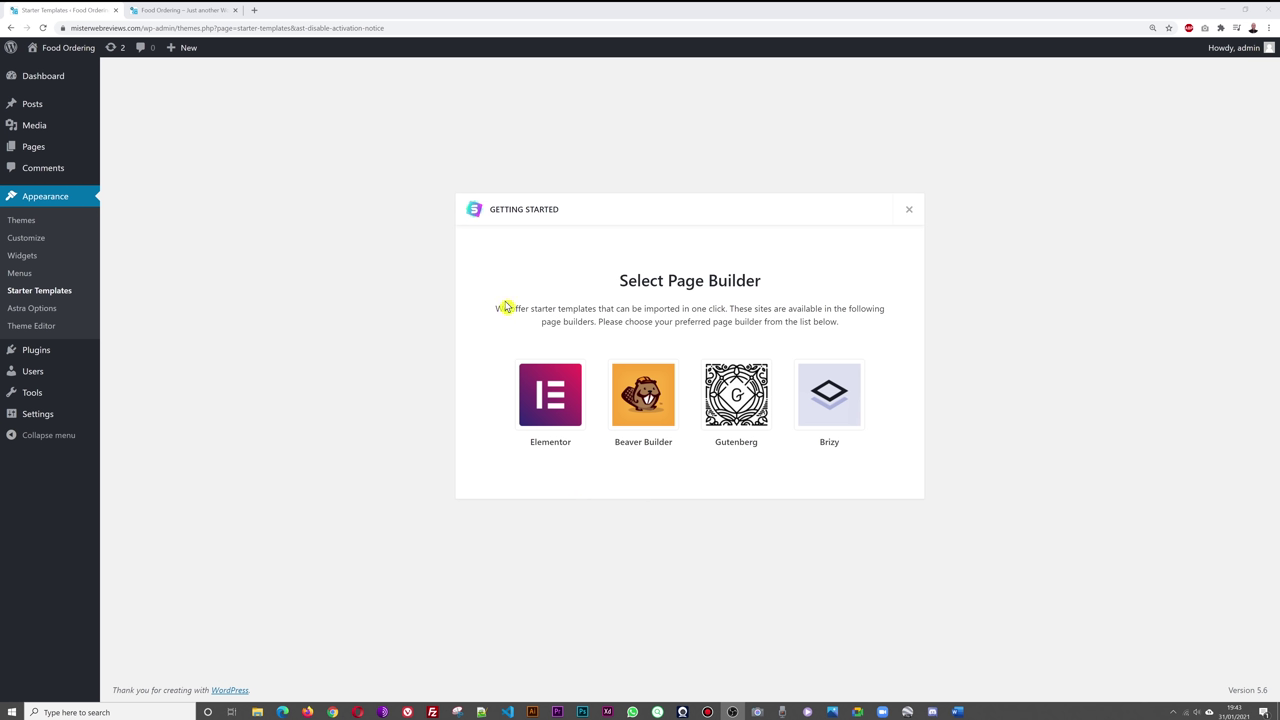
{"action": "left_click", "coordinate": [553, 422]}
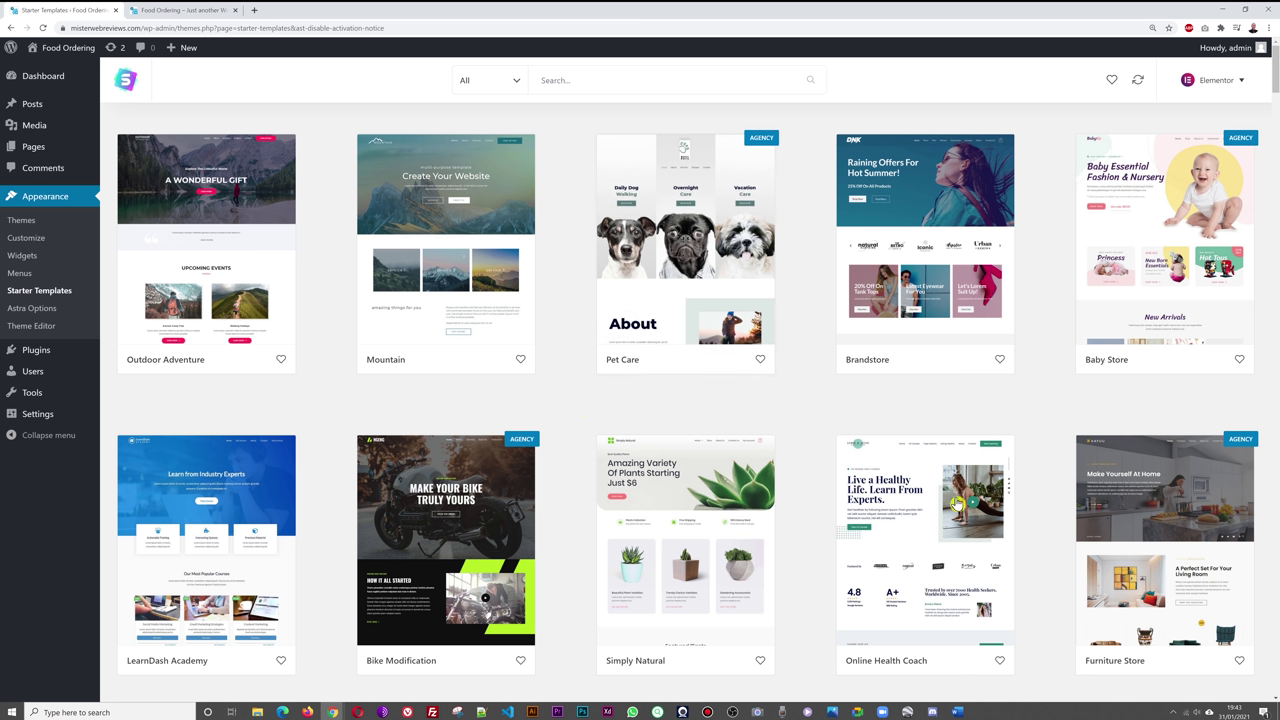
- Search the Starter Templates for 'restau' and open the Italian Restaurant template details
{"action": "left_click", "coordinate": [647, 80]}
{"action": "type", "text": "restaurant"}
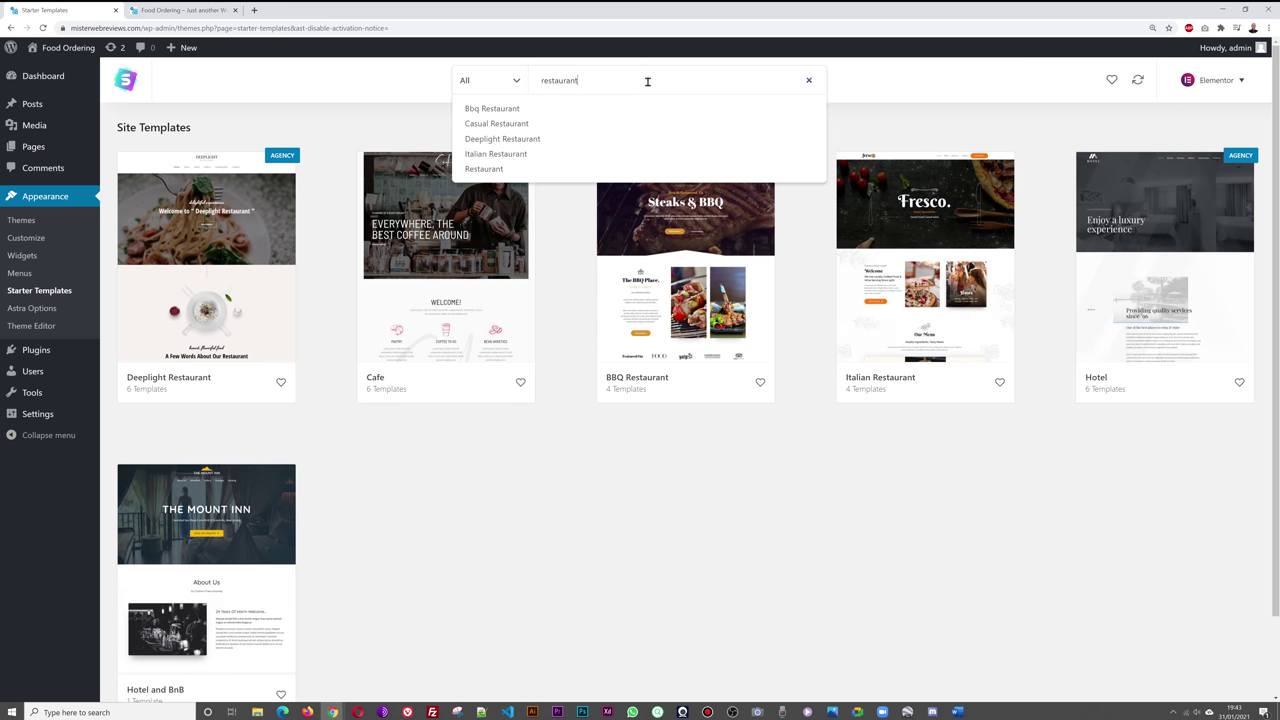
{"action": "left_click", "coordinate": [703, 588]}
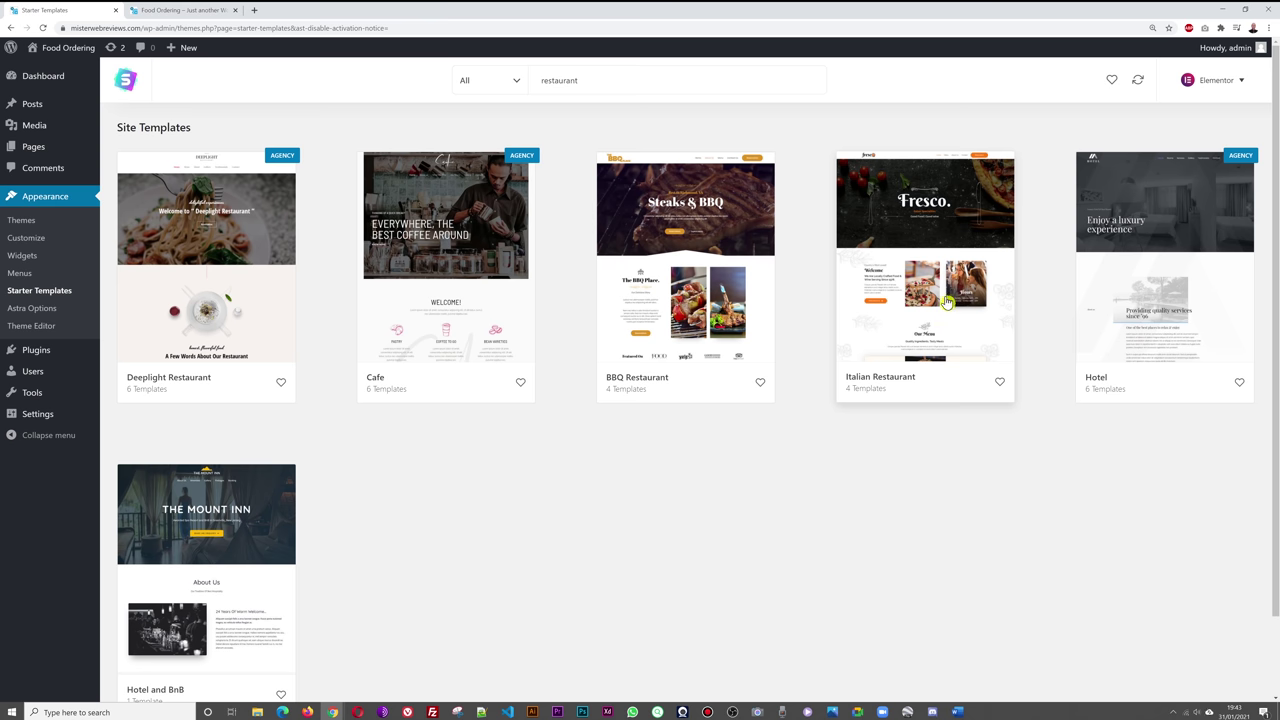
{"action": "left_click", "coordinate": [946, 302]}
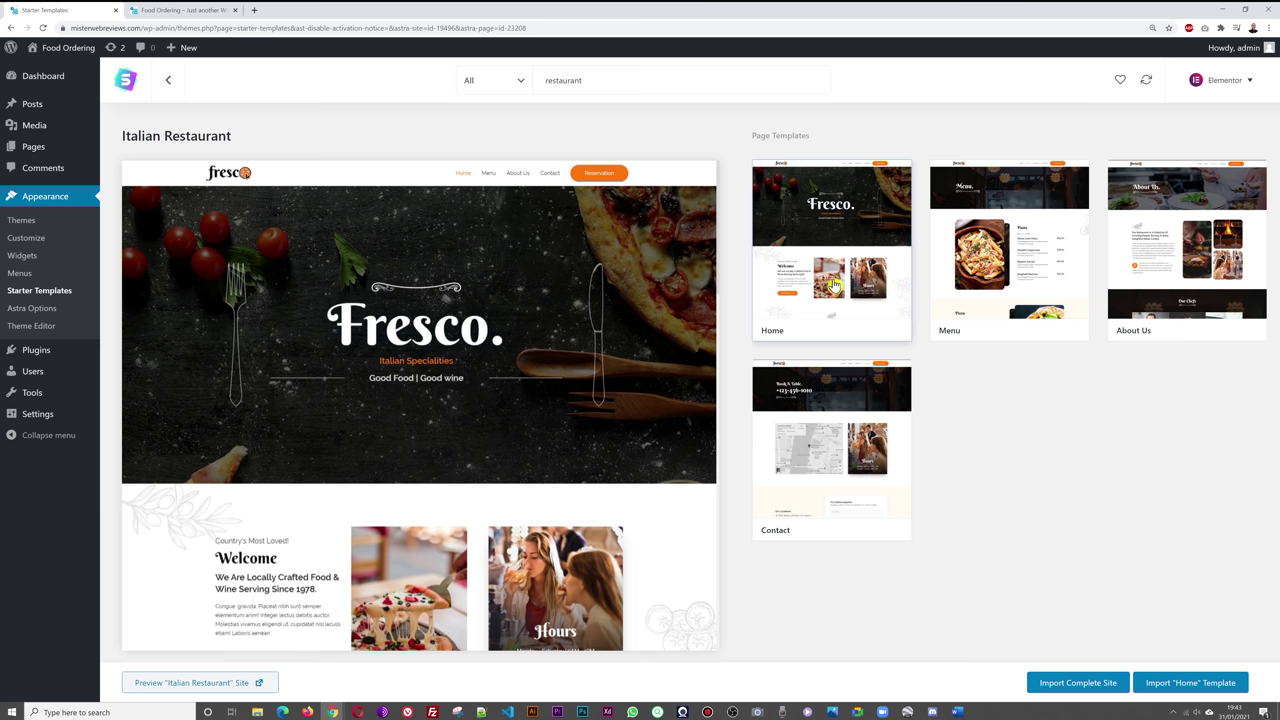
- Preview and scroll the Menu, About Us, then Contact page templates of Italian Restaurant
{"action": "left_click", "coordinate": [1023, 268]}
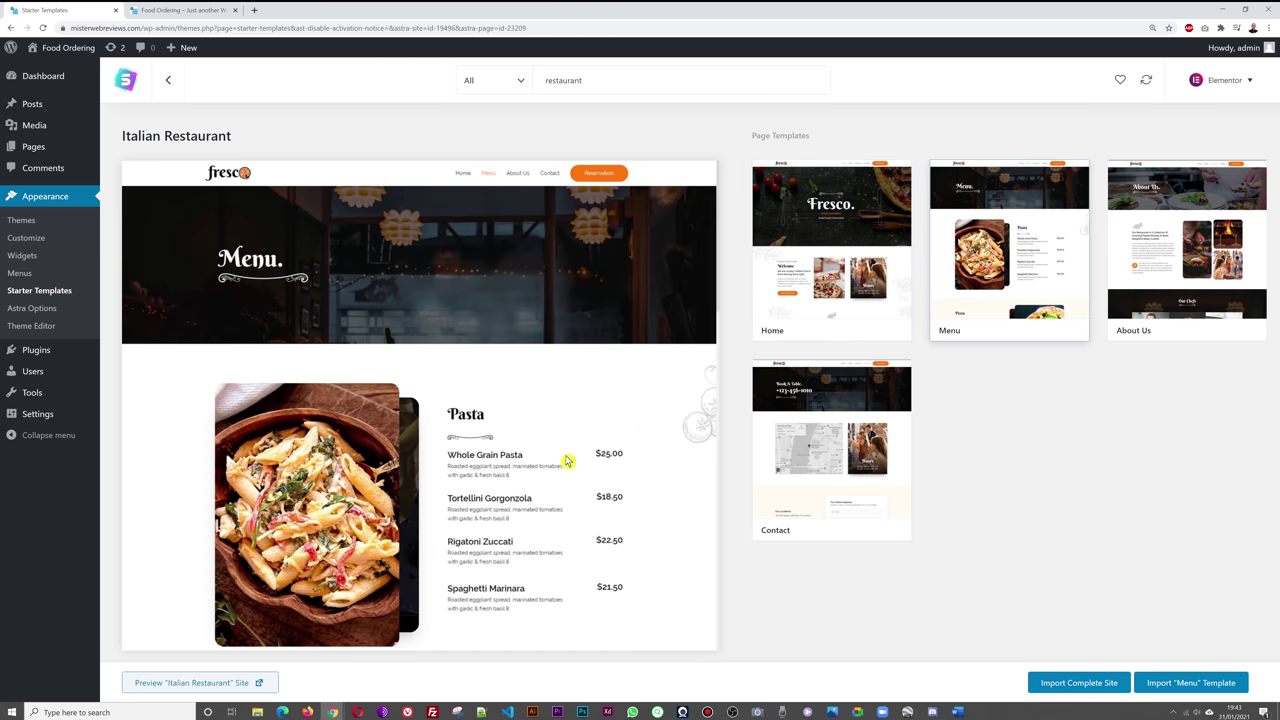
{"action": "scroll", "coordinate": [607, 398], "scroll_direction": "down", "scroll_amount": 5}
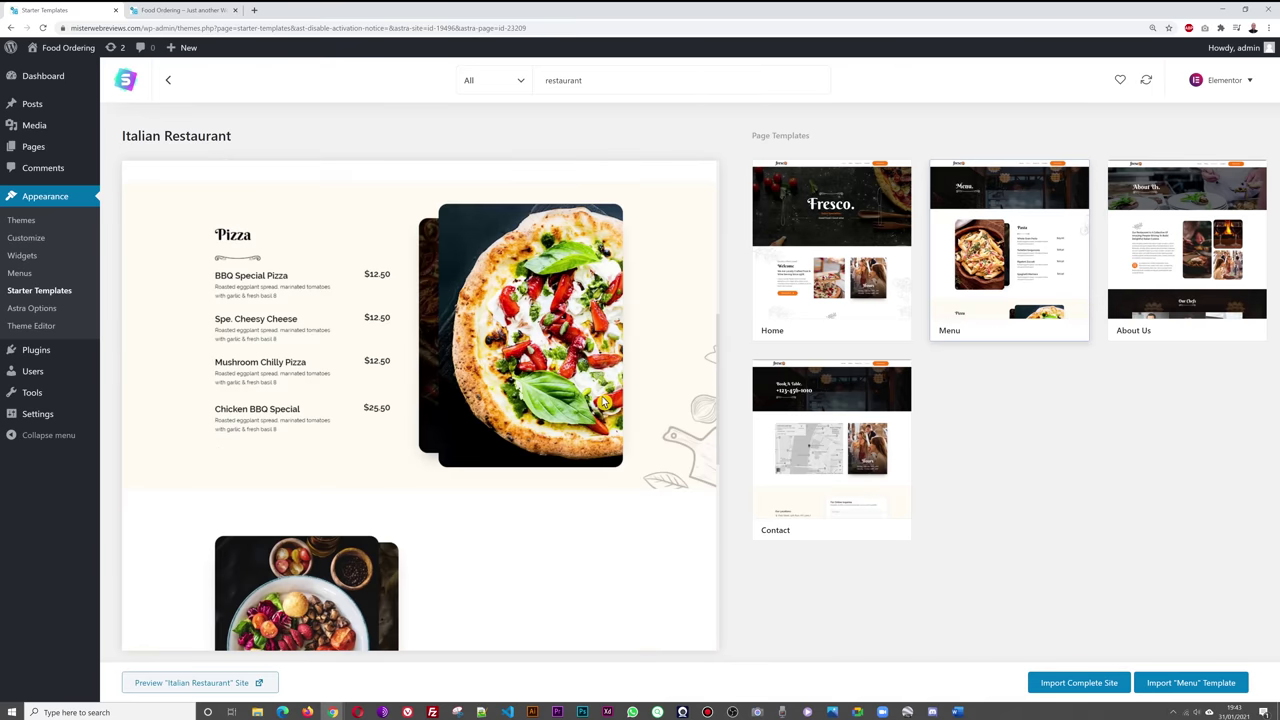
{"action": "scroll", "coordinate": [603, 403], "scroll_direction": "down", "scroll_amount": 5}
{"action": "scroll", "coordinate": [603, 403], "scroll_direction": "up", "scroll_amount": 10}
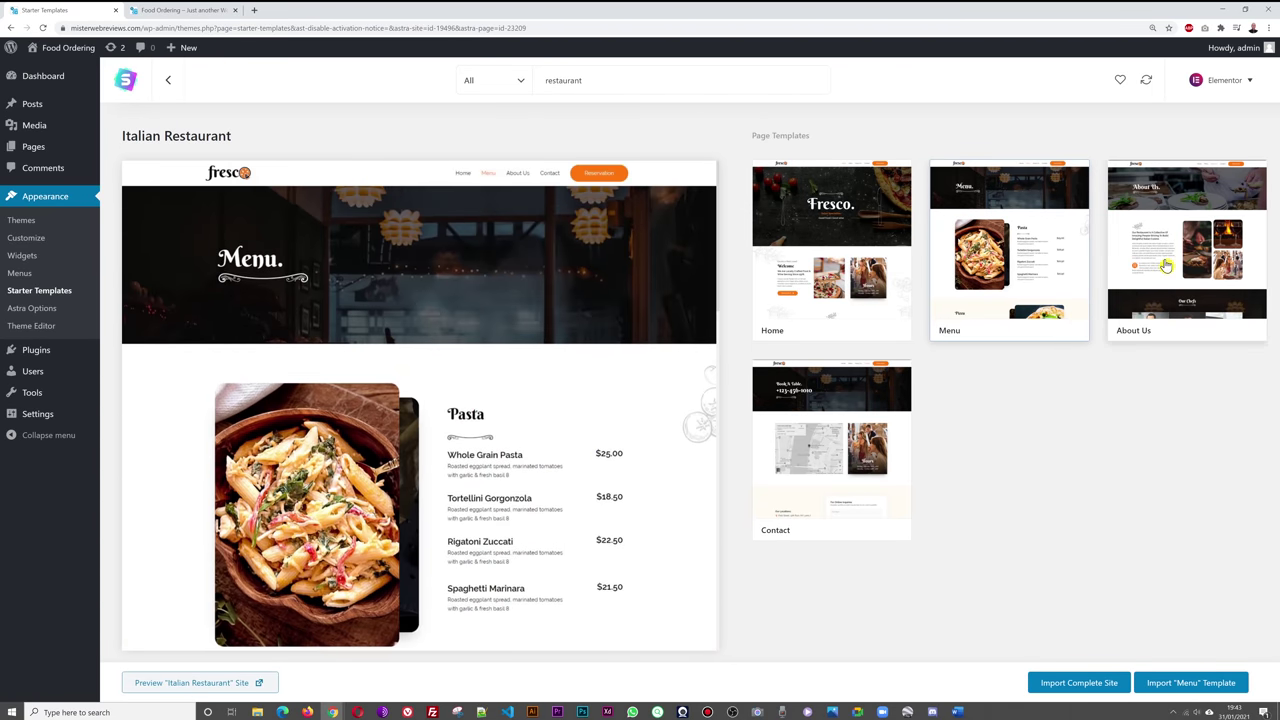
{"action": "left_click", "coordinate": [1150, 290]}
{"action": "scroll", "coordinate": [668, 493], "scroll_direction": "down", "scroll_amount": 5}
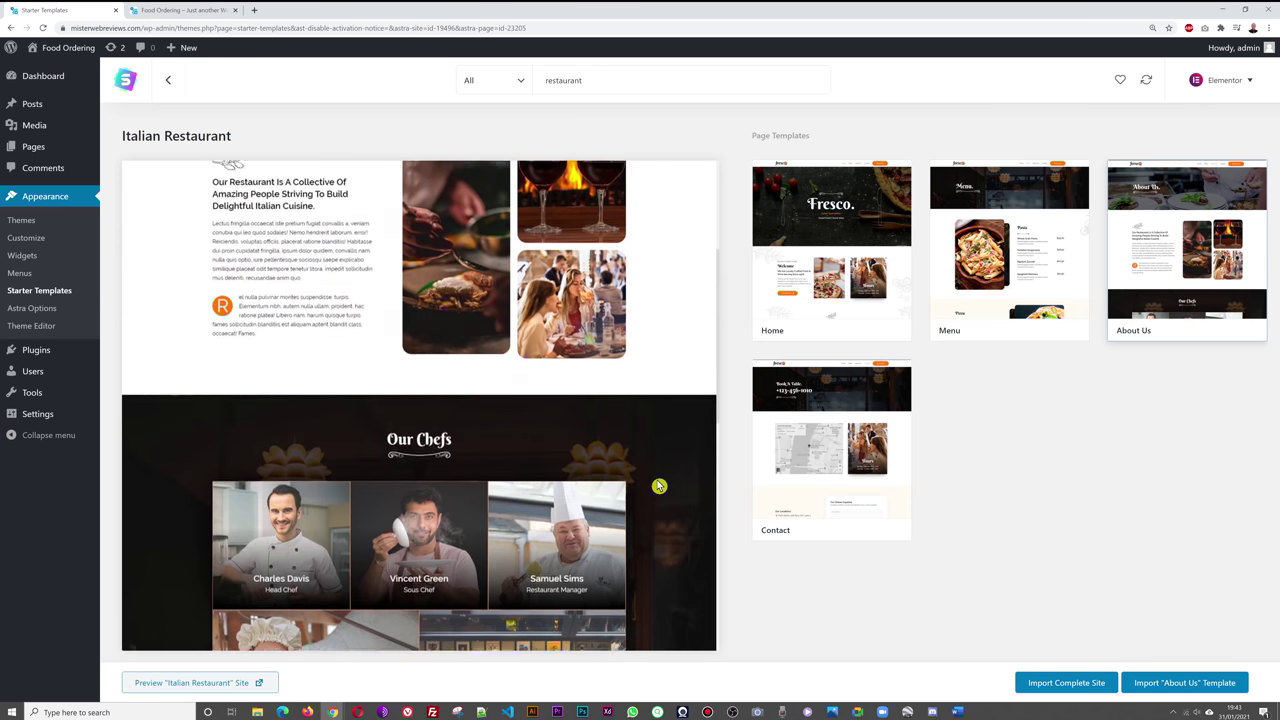
{"action": "scroll", "coordinate": [658, 486], "scroll_direction": "up", "scroll_amount": 4}
{"action": "scroll", "coordinate": [658, 486], "scroll_direction": "up", "scroll_amount": 3}
{"action": "left_click", "coordinate": [862, 456]}
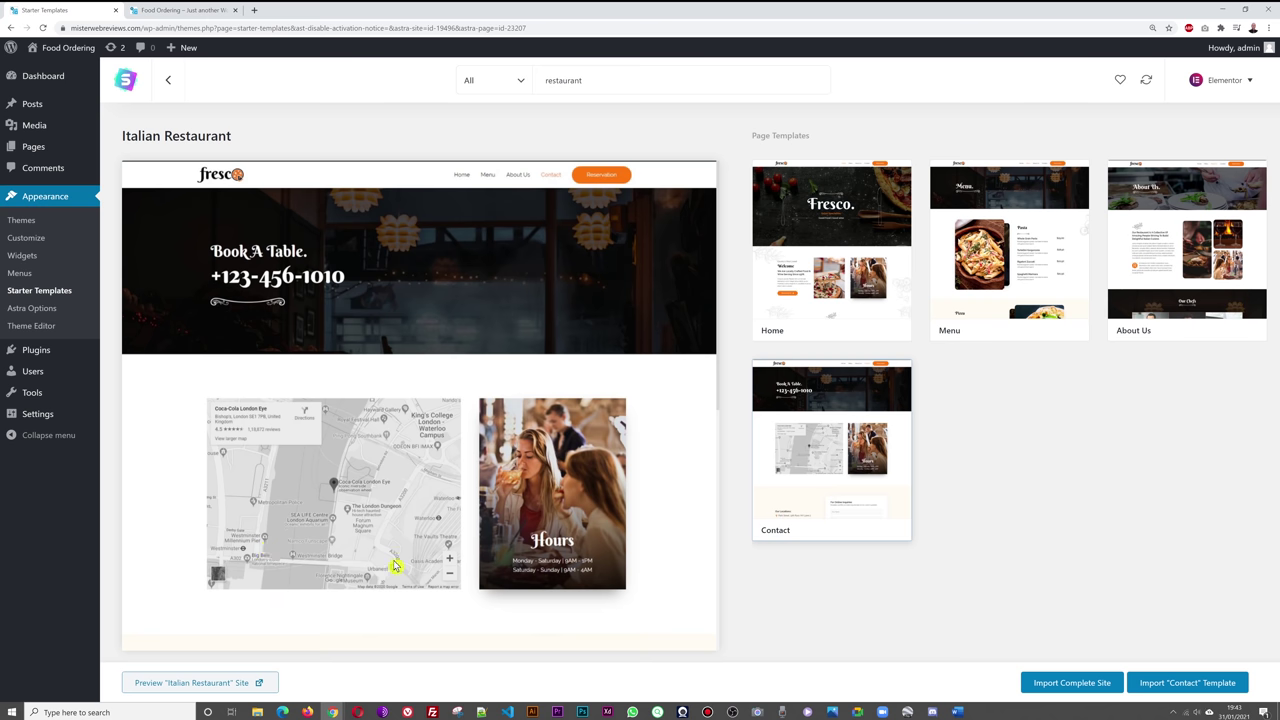
{"action": "scroll", "coordinate": [640, 477], "scroll_direction": "down", "scroll_amount": 2}
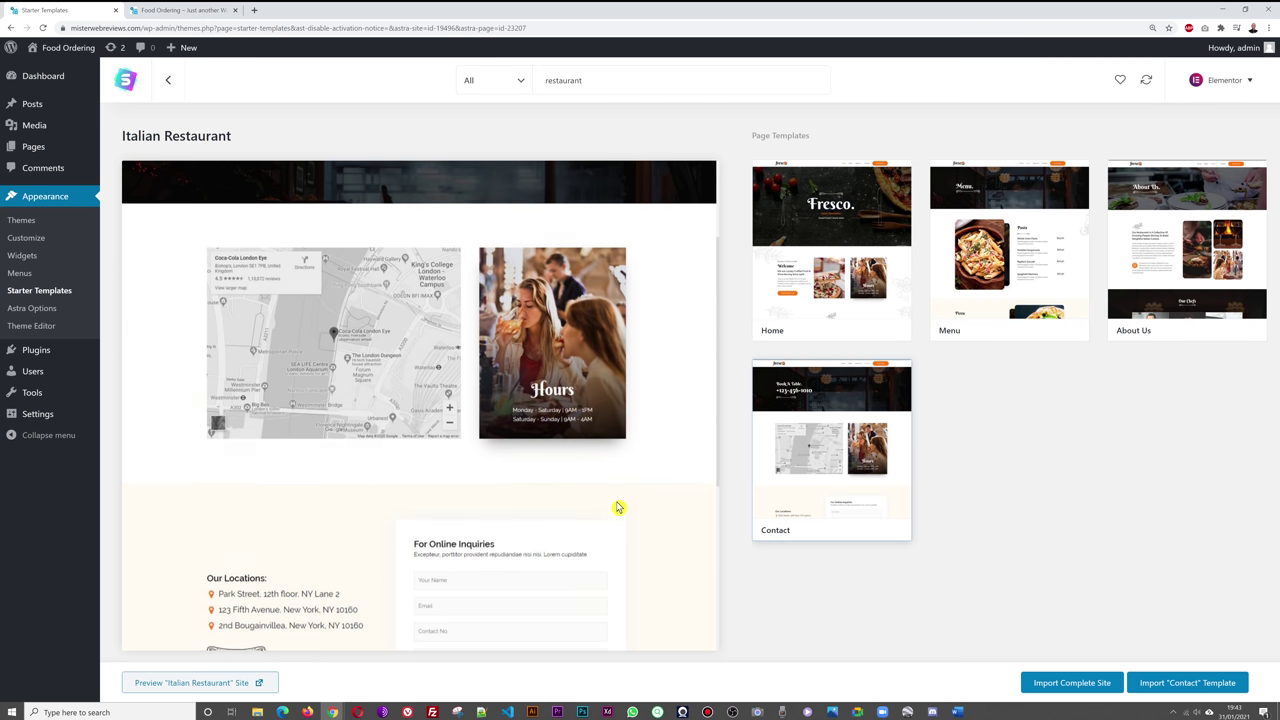
{"action": "scroll", "coordinate": [617, 506], "scroll_direction": "down", "scroll_amount": 3}
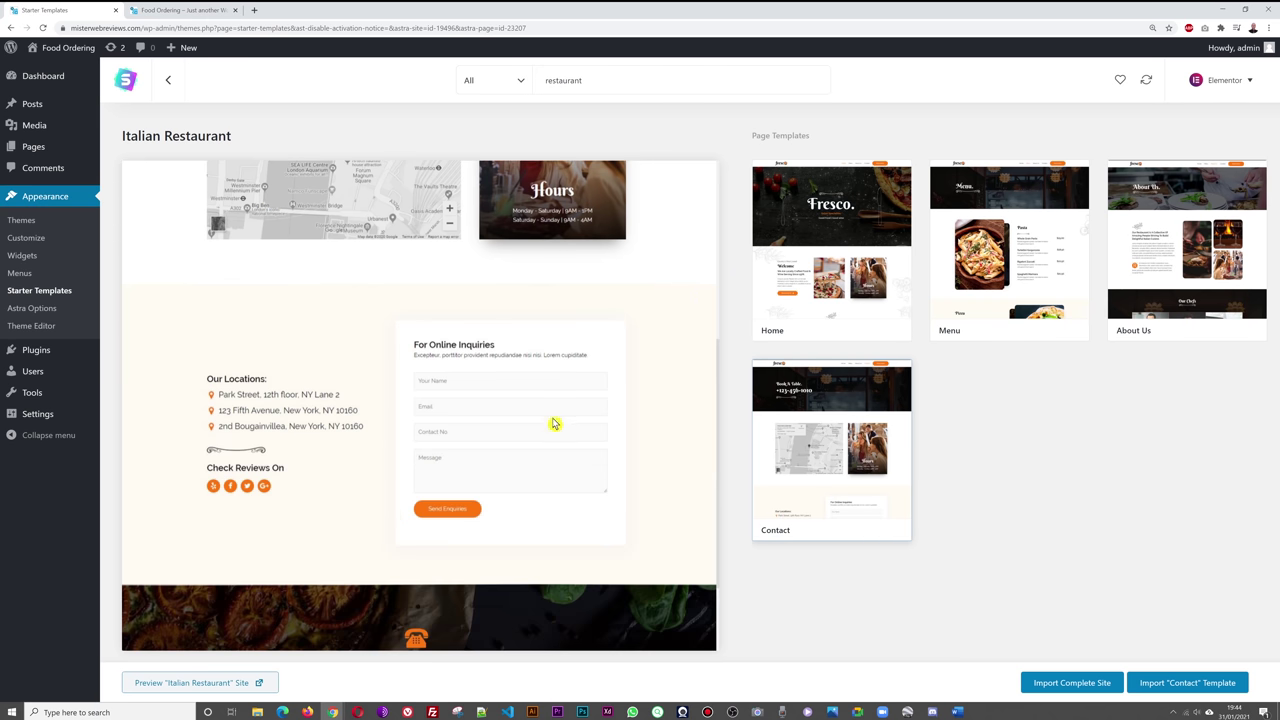
{"action": "scroll", "coordinate": [494, 474], "scroll_direction": "up", "scroll_amount": 5}
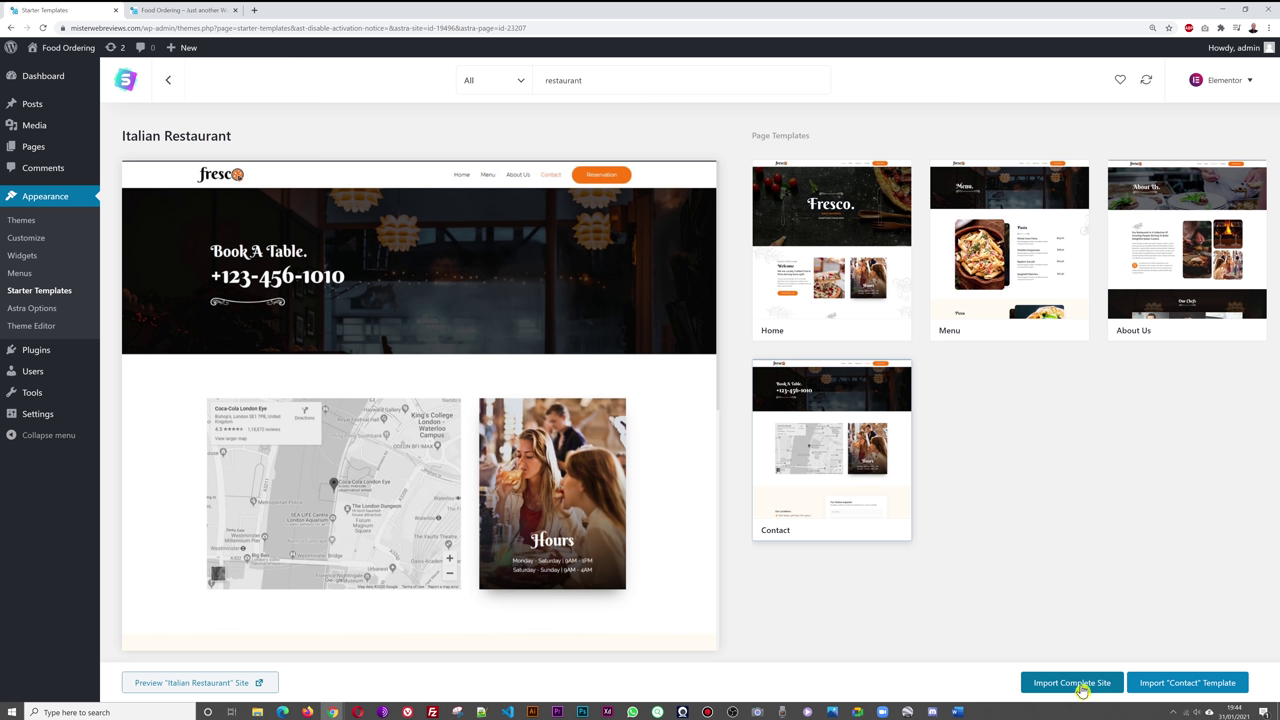
- Import the complete Italian Restaurant site, skipping the One Last Step signup form
{"action": "left_click", "coordinate": [1083, 688]}
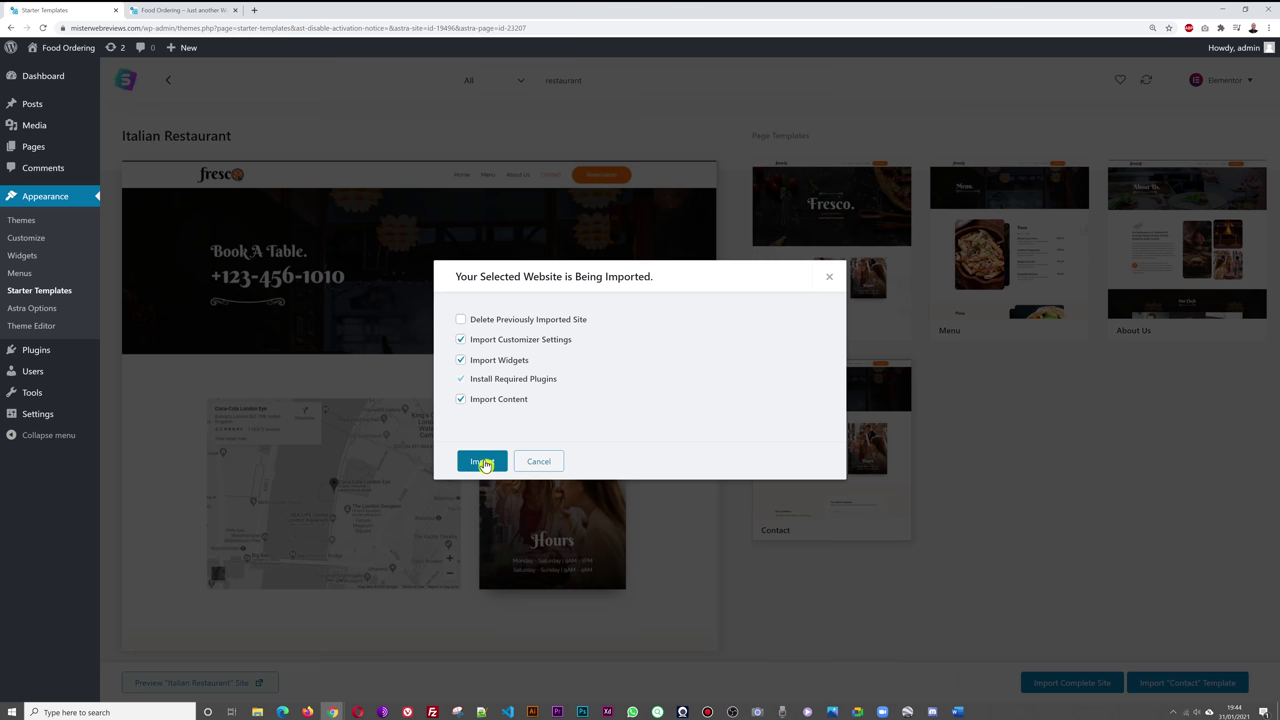
{"action": "left_click", "coordinate": [487, 466]}
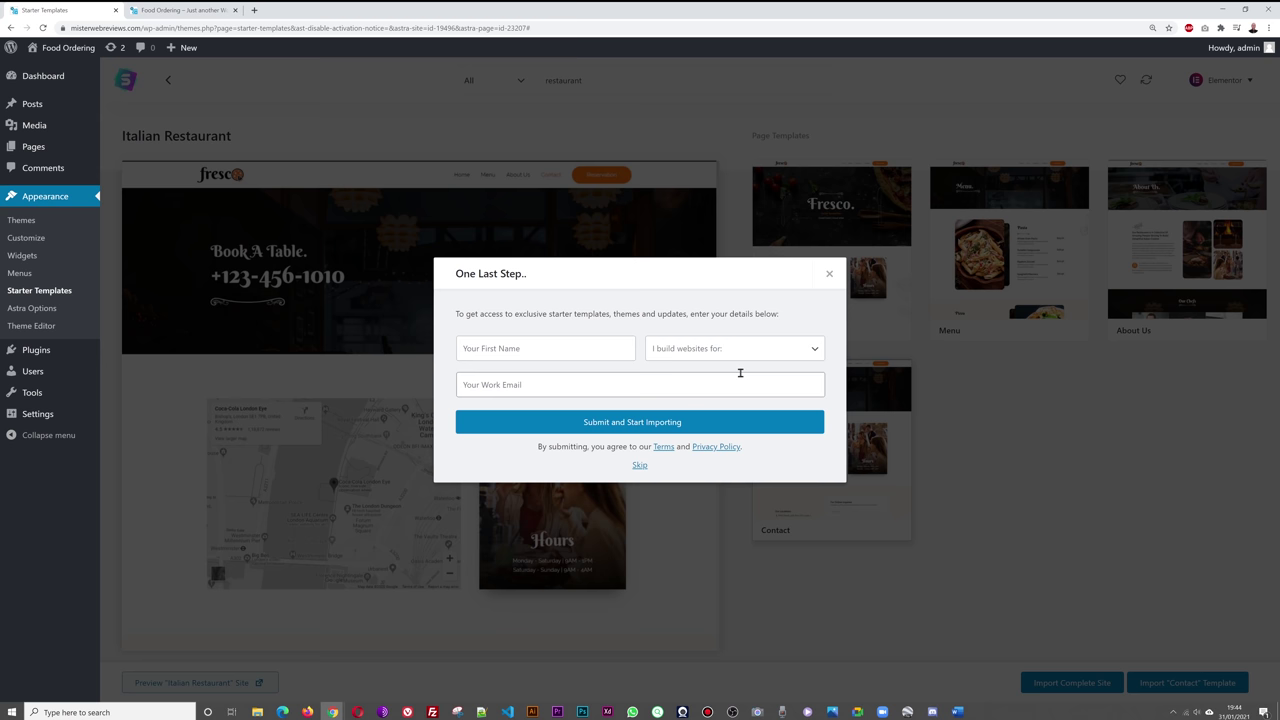
{"action": "left_click", "coordinate": [802, 350]}
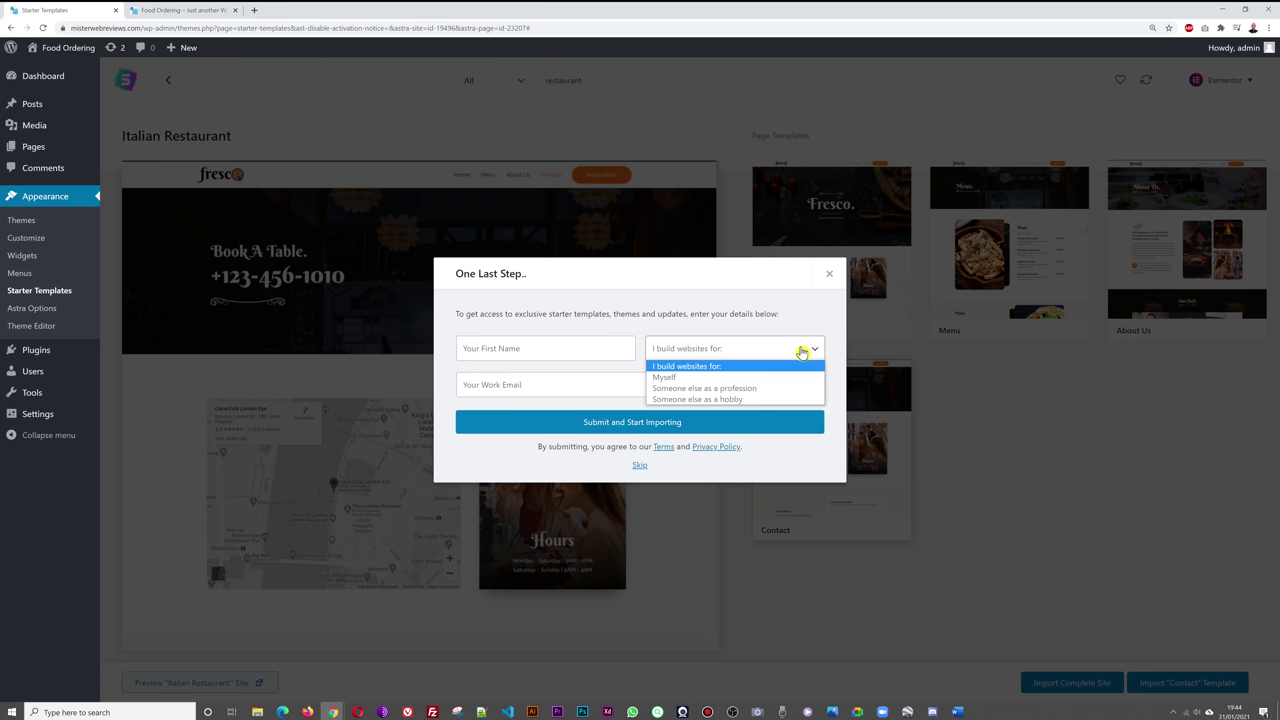
{"action": "left_click", "coordinate": [768, 316]}
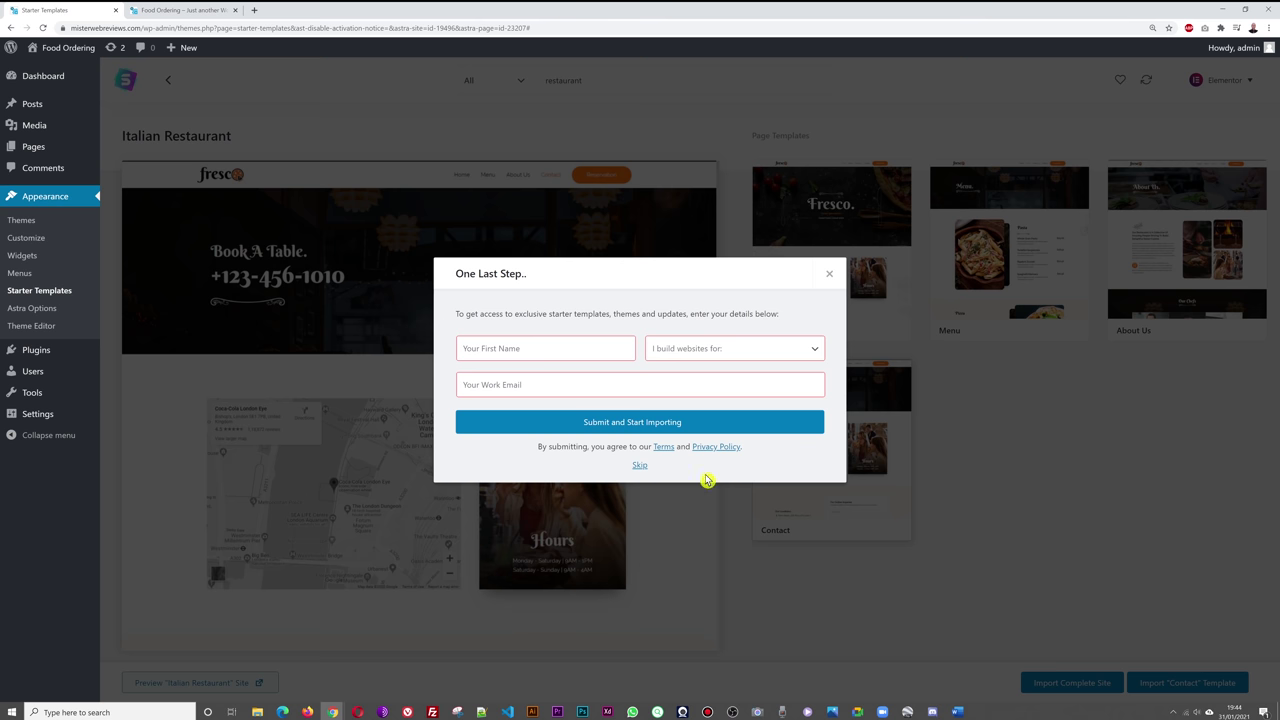
{"action": "left_click", "coordinate": [640, 469]}
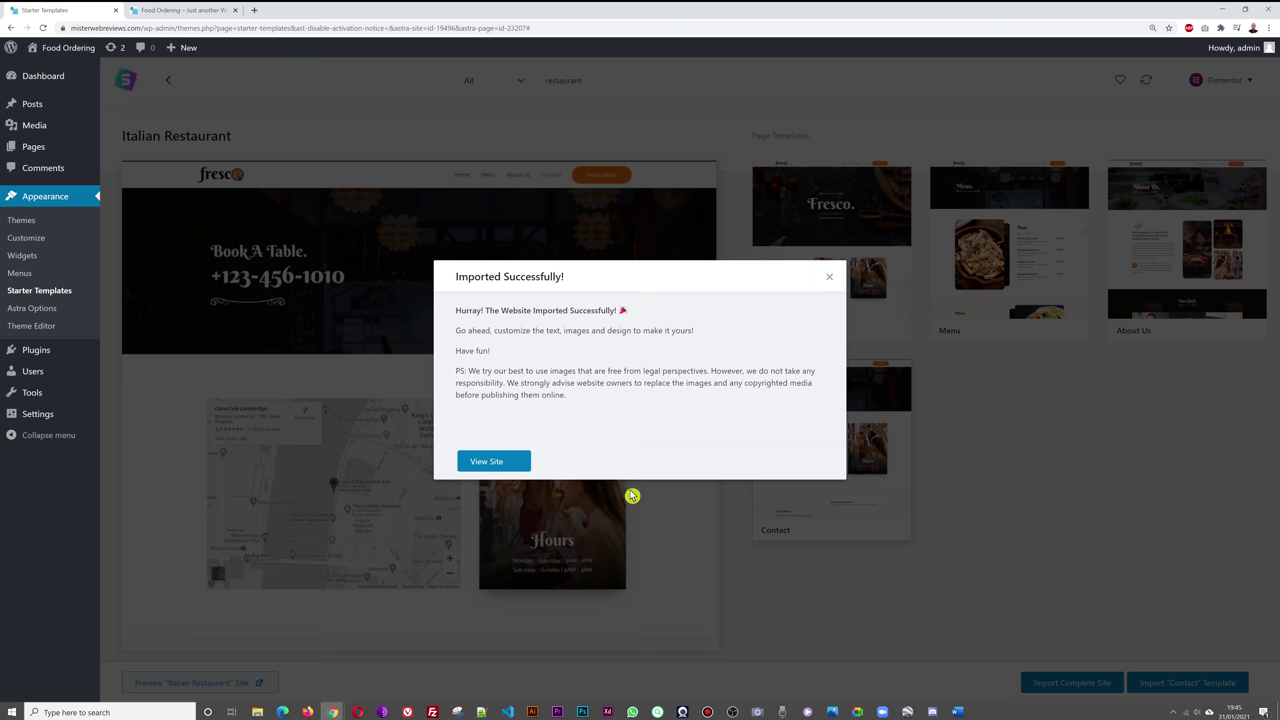
- Open the imported Fresco site in a new tab and scroll through its home page
{"action": "left_click", "coordinate": [509, 466]}
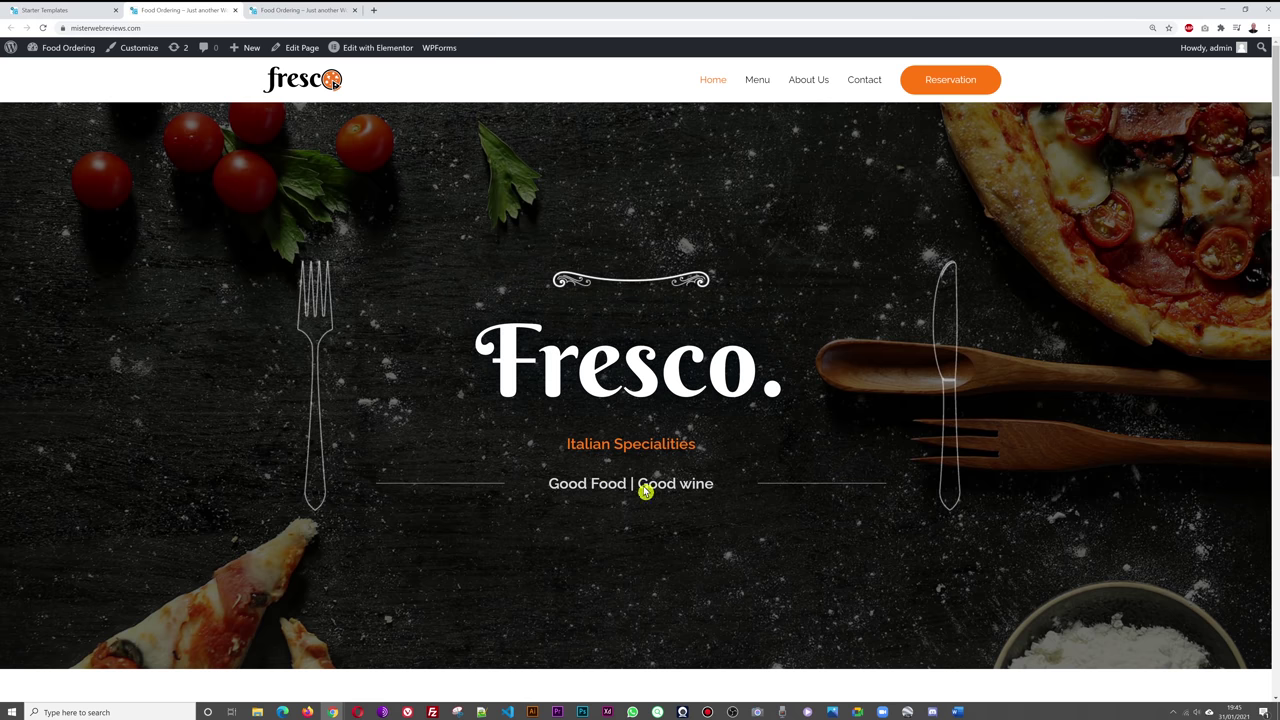
{"action": "left_click", "coordinate": [271, 12]}
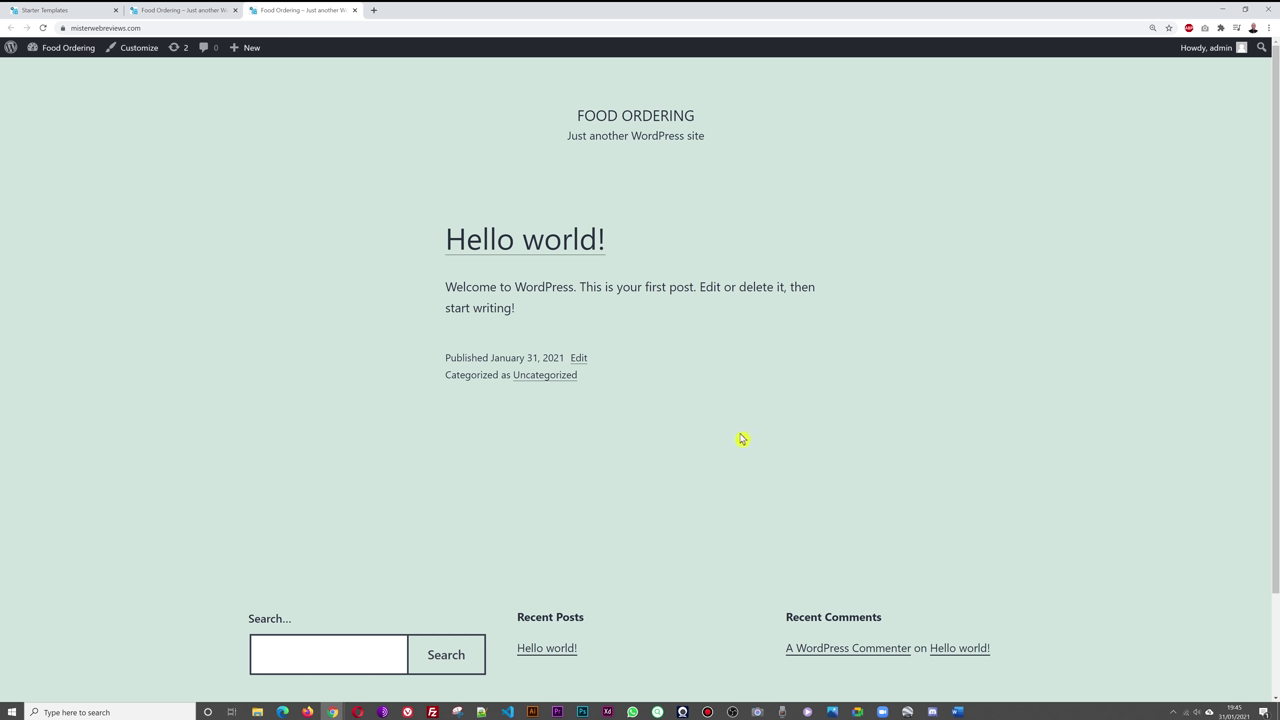
{"action": "left_click", "coordinate": [175, 12]}
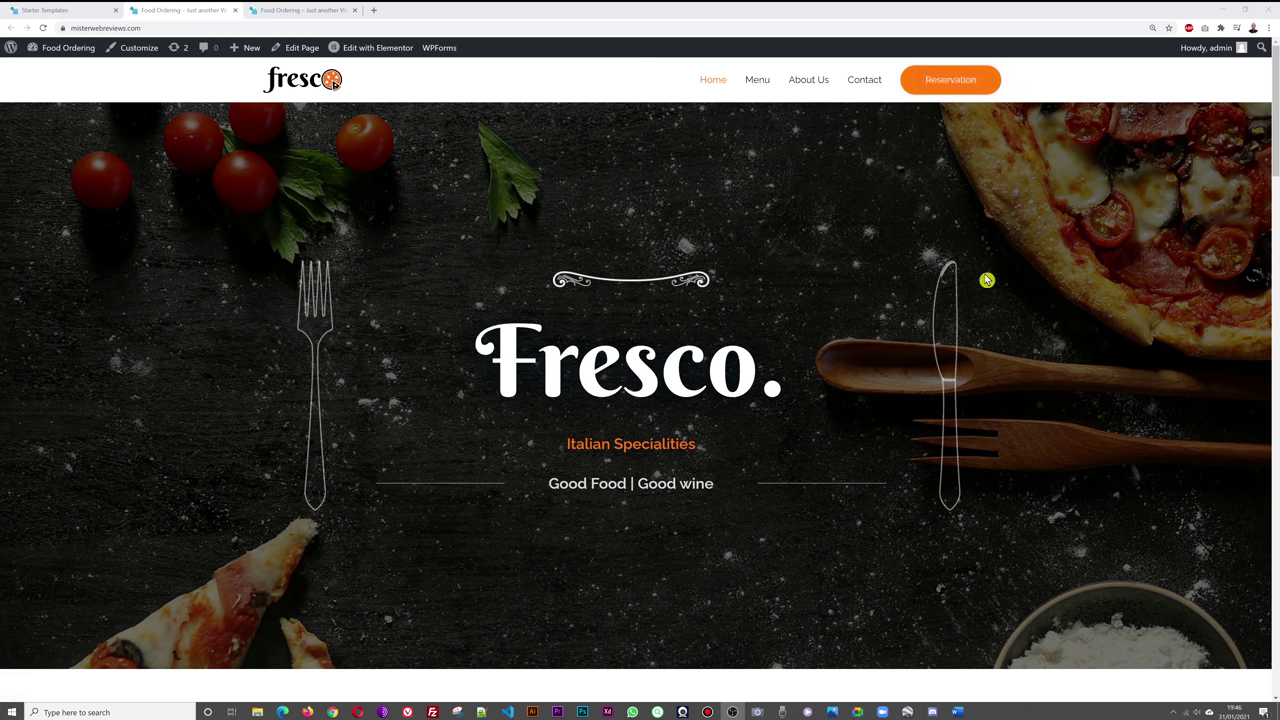
{"action": "scroll", "coordinate": [994, 266], "scroll_direction": "down", "scroll_amount": 1}
{"action": "scroll", "coordinate": [994, 266], "scroll_direction": "down", "scroll_amount": 5}
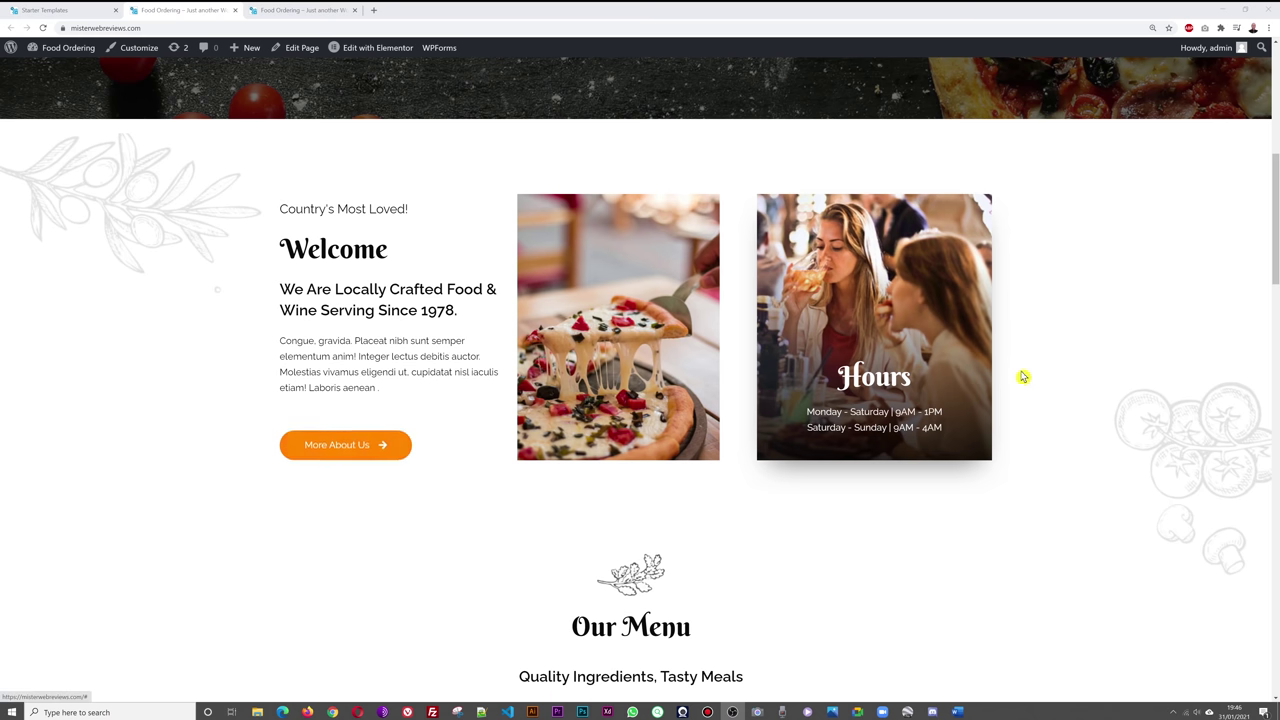
{"action": "scroll", "coordinate": [1130, 347], "scroll_direction": "down", "scroll_amount": 2}
{"action": "scroll", "coordinate": [1130, 347], "scroll_direction": "down", "scroll_amount": 2}
{"action": "scroll", "coordinate": [1144, 369], "scroll_direction": "down", "scroll_amount": 2}
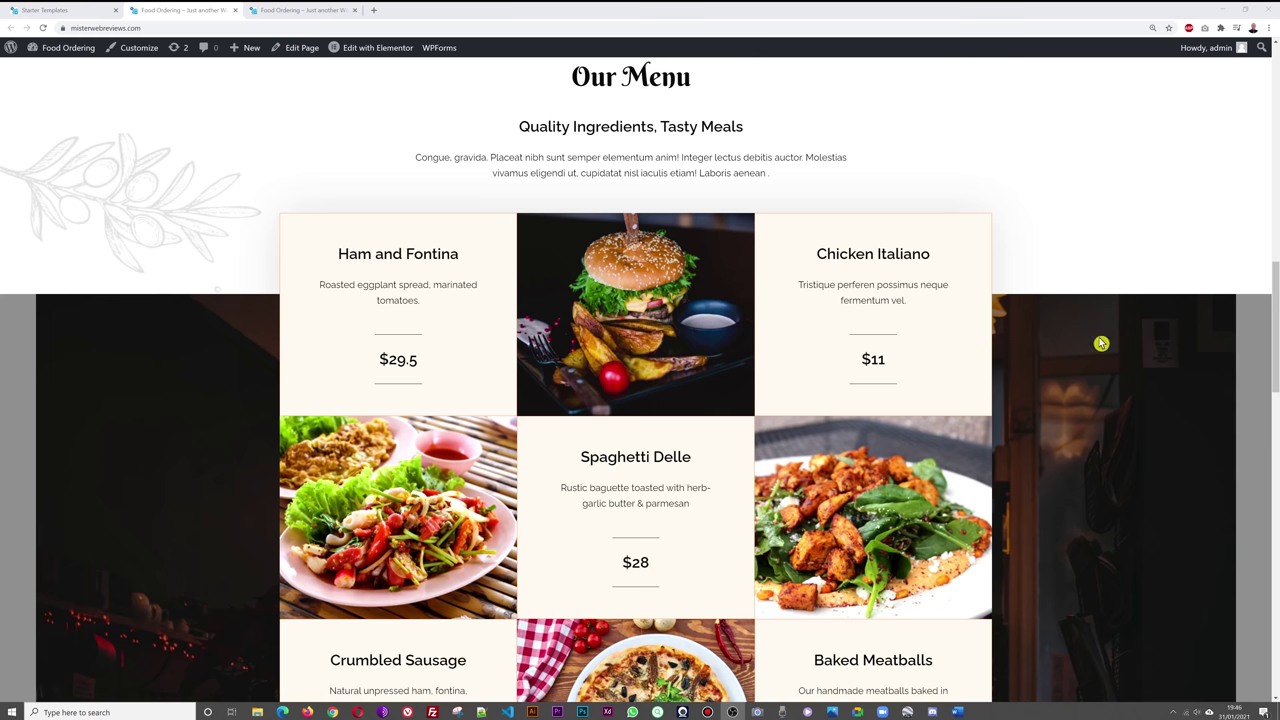
{"action": "scroll", "coordinate": [1101, 343], "scroll_direction": "down", "scroll_amount": 5}
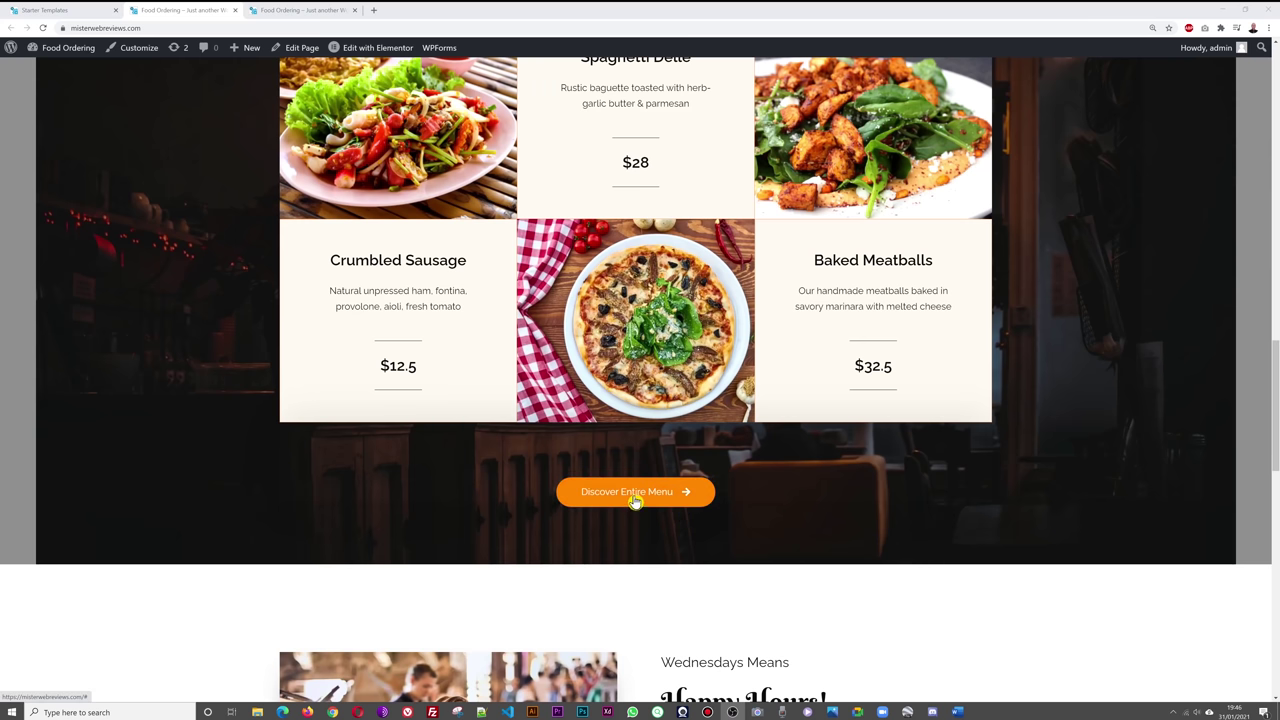
{"action": "scroll", "coordinate": [1112, 459], "scroll_direction": "down", "scroll_amount": 1}
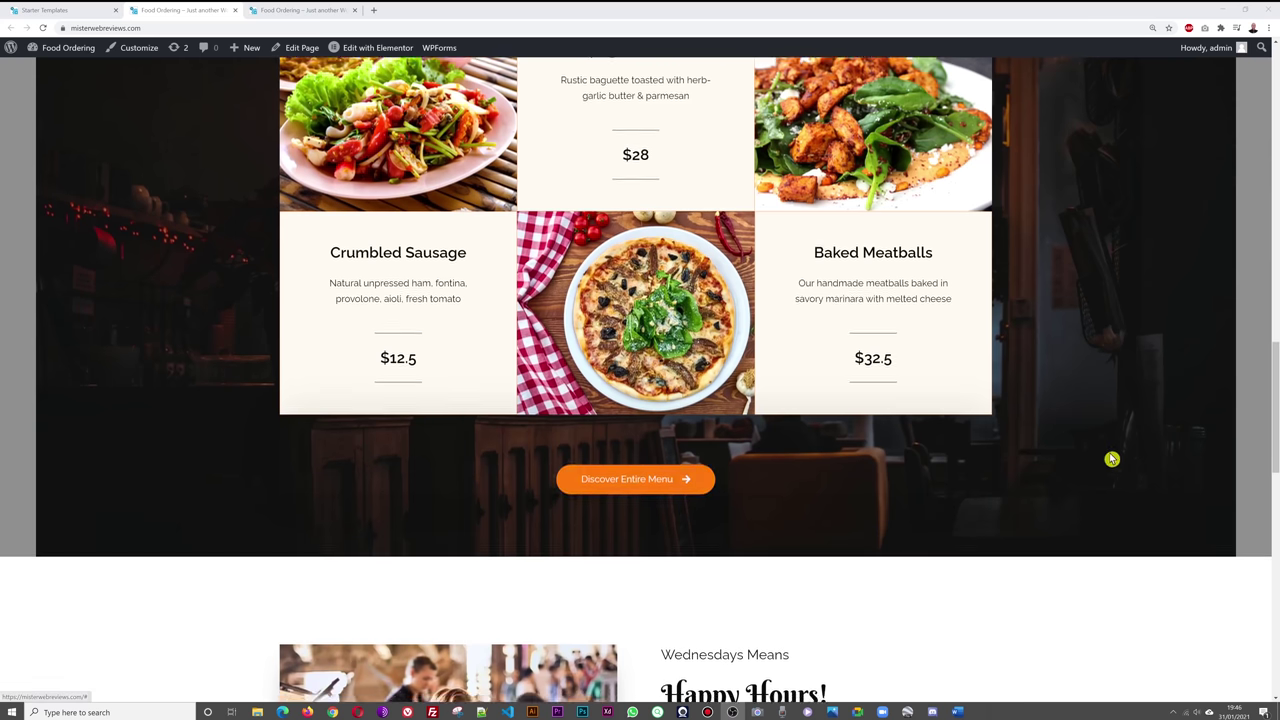
{"action": "scroll", "coordinate": [1112, 459], "scroll_direction": "down", "scroll_amount": 4}
{"action": "scroll", "coordinate": [1117, 449], "scroll_direction": "down", "scroll_amount": 2}
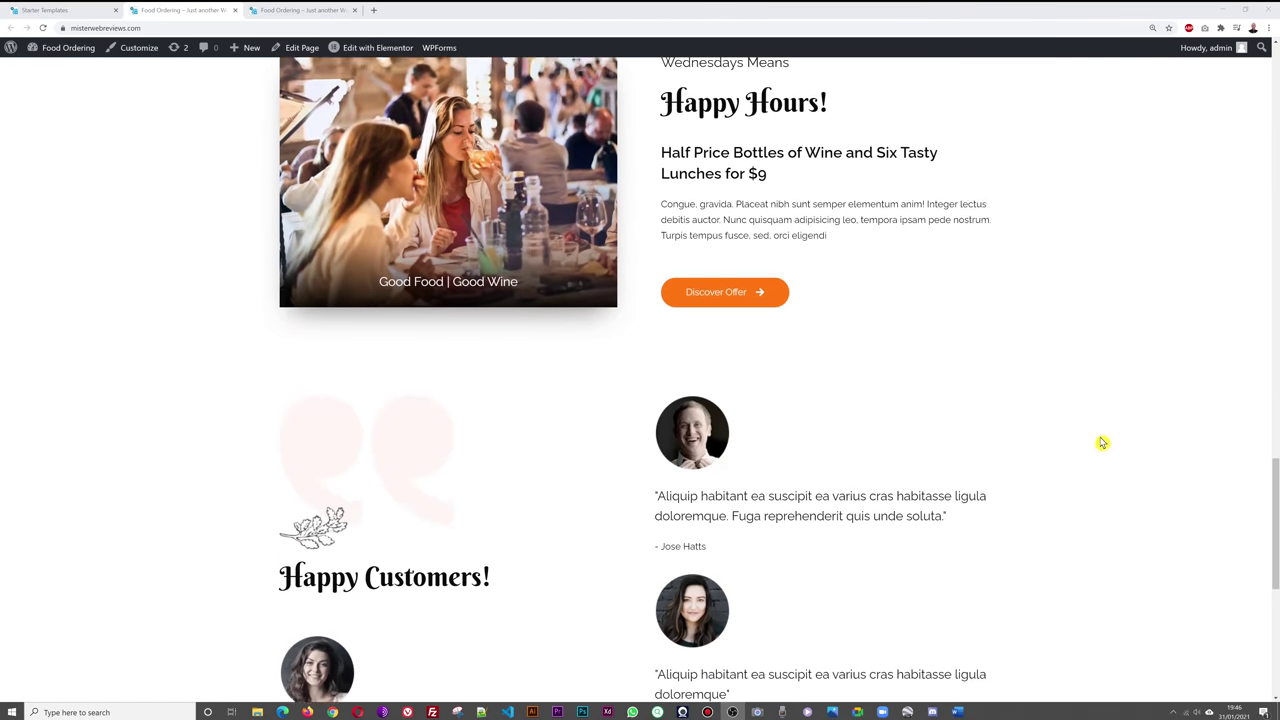
{"action": "scroll", "coordinate": [1101, 443], "scroll_direction": "down", "scroll_amount": 5}
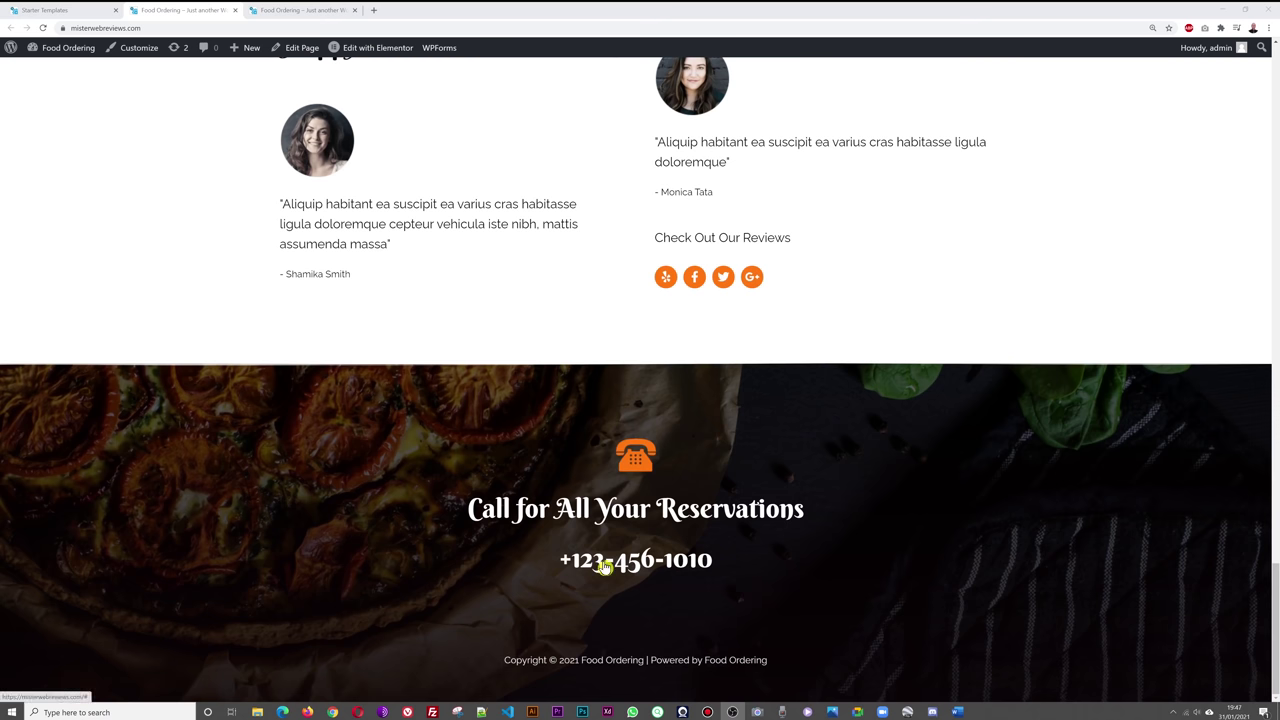
{"action": "scroll", "coordinate": [955, 521], "scroll_direction": "up", "scroll_amount": 3}
{"action": "scroll", "coordinate": [955, 521], "scroll_direction": "up", "scroll_amount": 15}
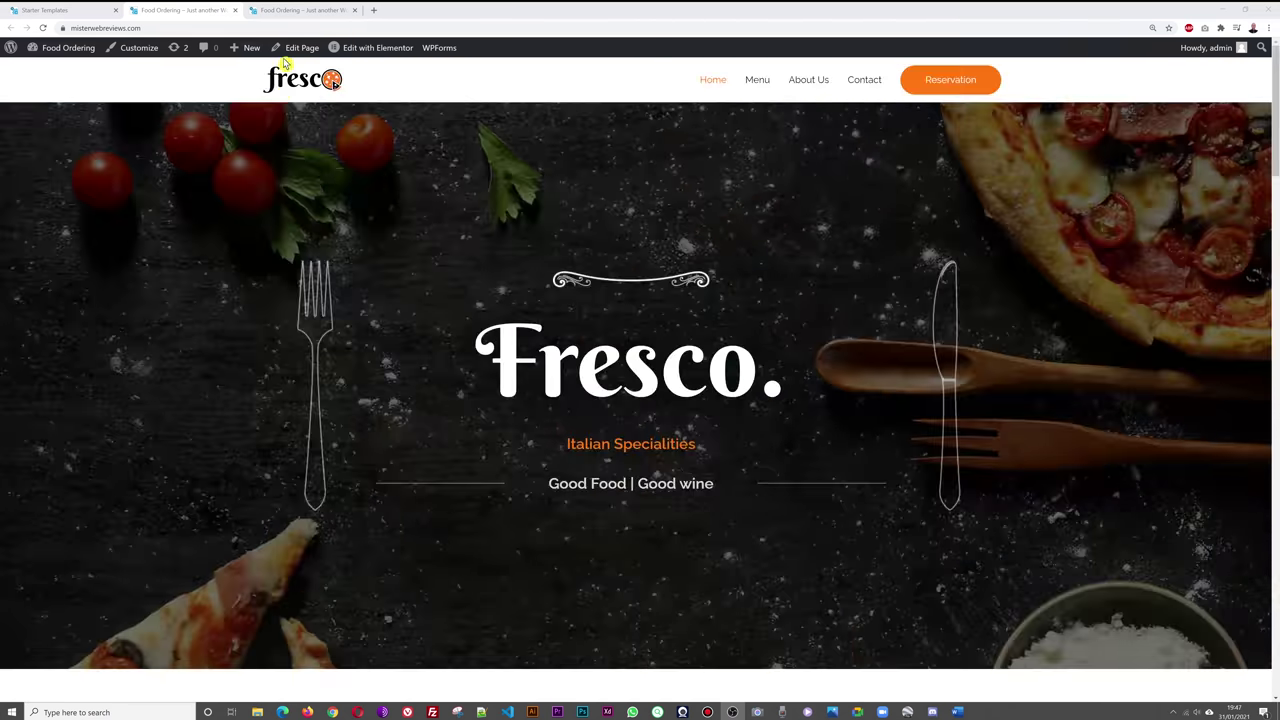
- Close the extra Hello world tab and return to the Starter Templates tab
{"action": "key", "text": "ctrl+Tab"}
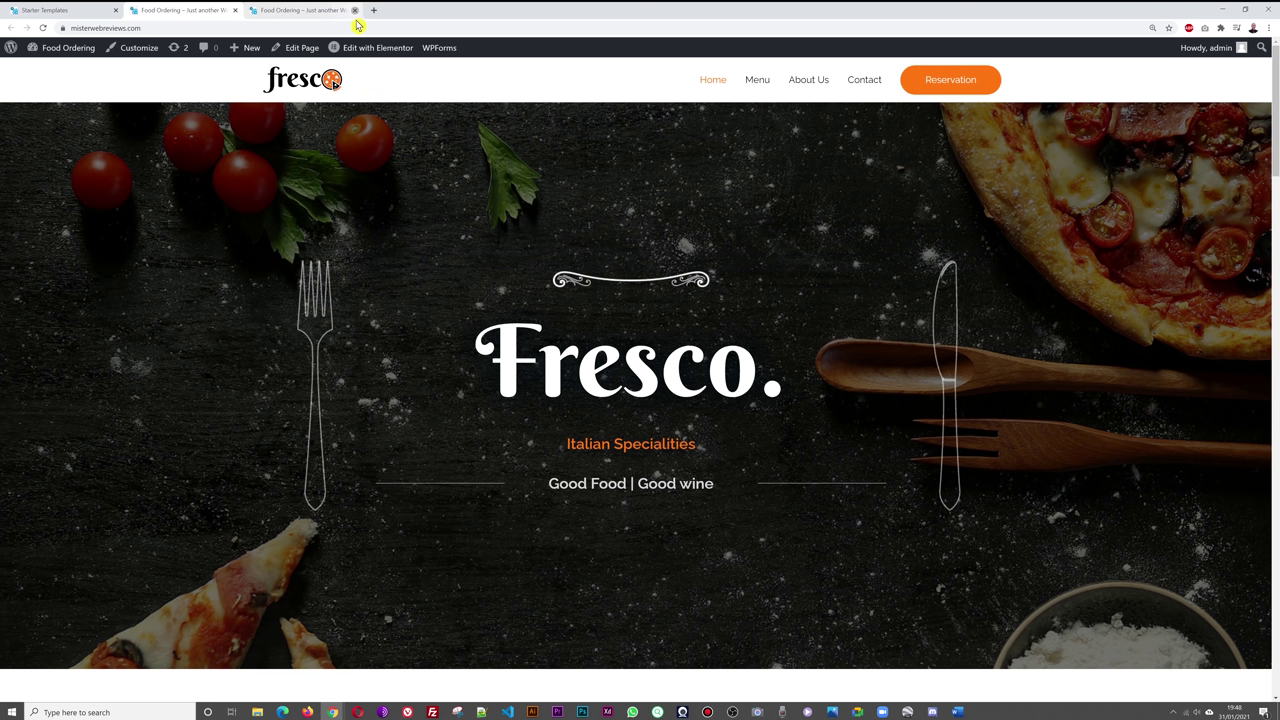
{"action": "left_click", "coordinate": [354, 10]}
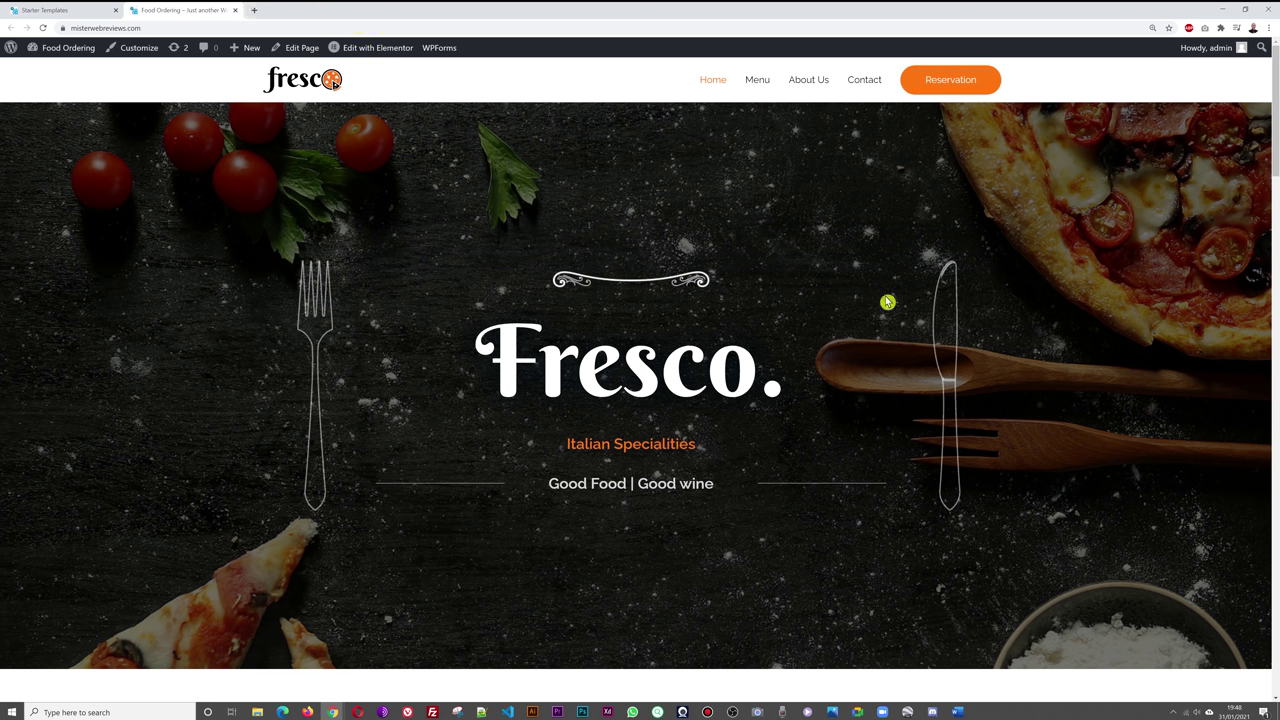
{"action": "left_click", "coordinate": [58, 9]}
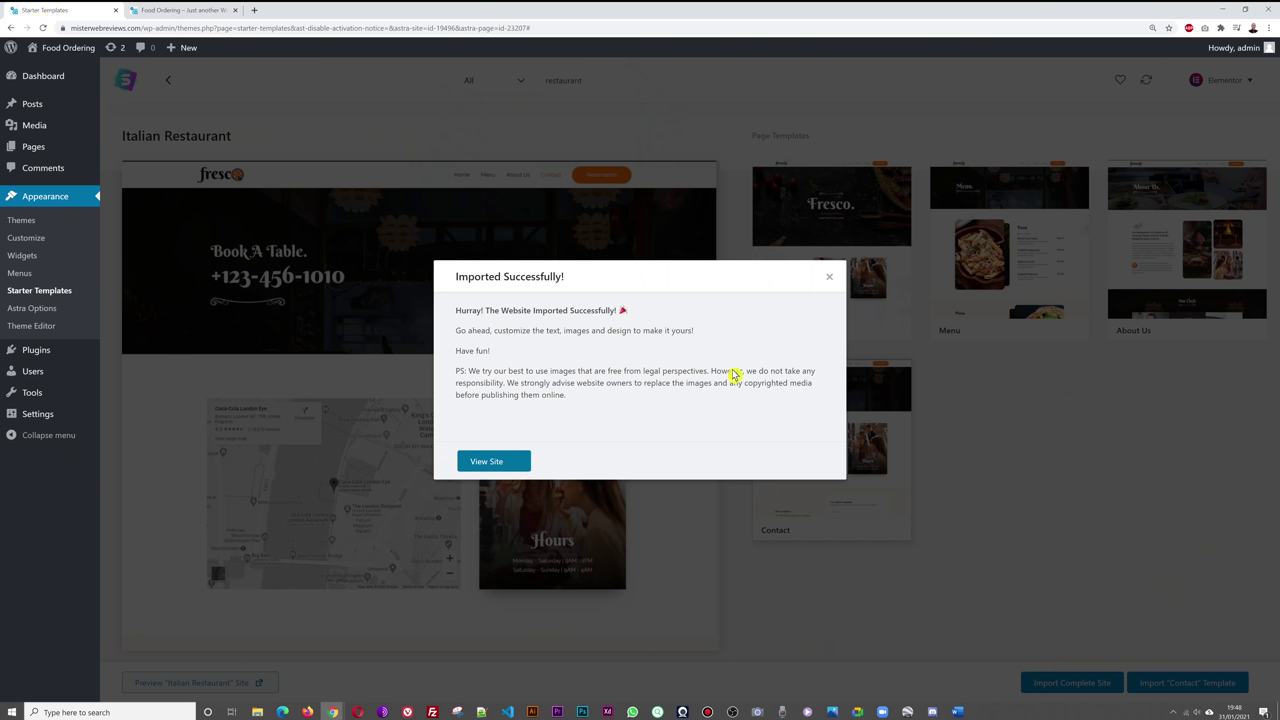
- Dismiss the Imported Successfully message and go to the Plugins list
{"action": "left_click", "coordinate": [829, 277]}
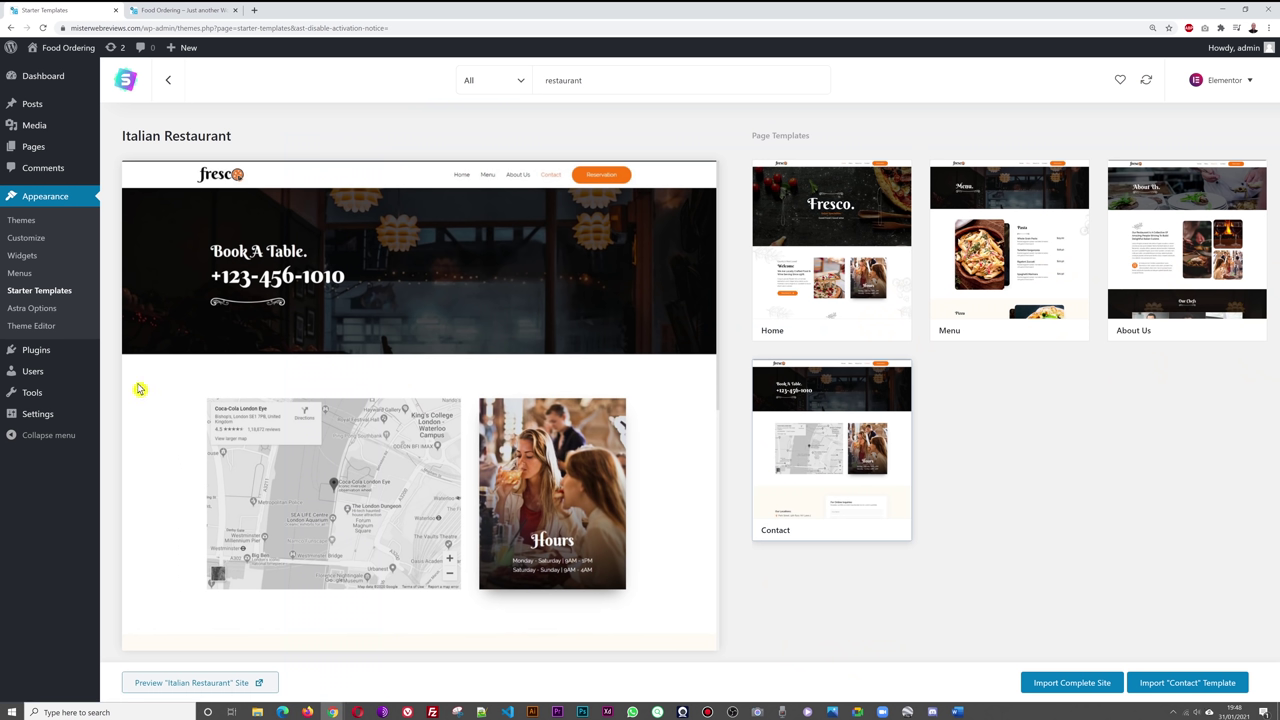
{"action": "left_click", "coordinate": [40, 352]}
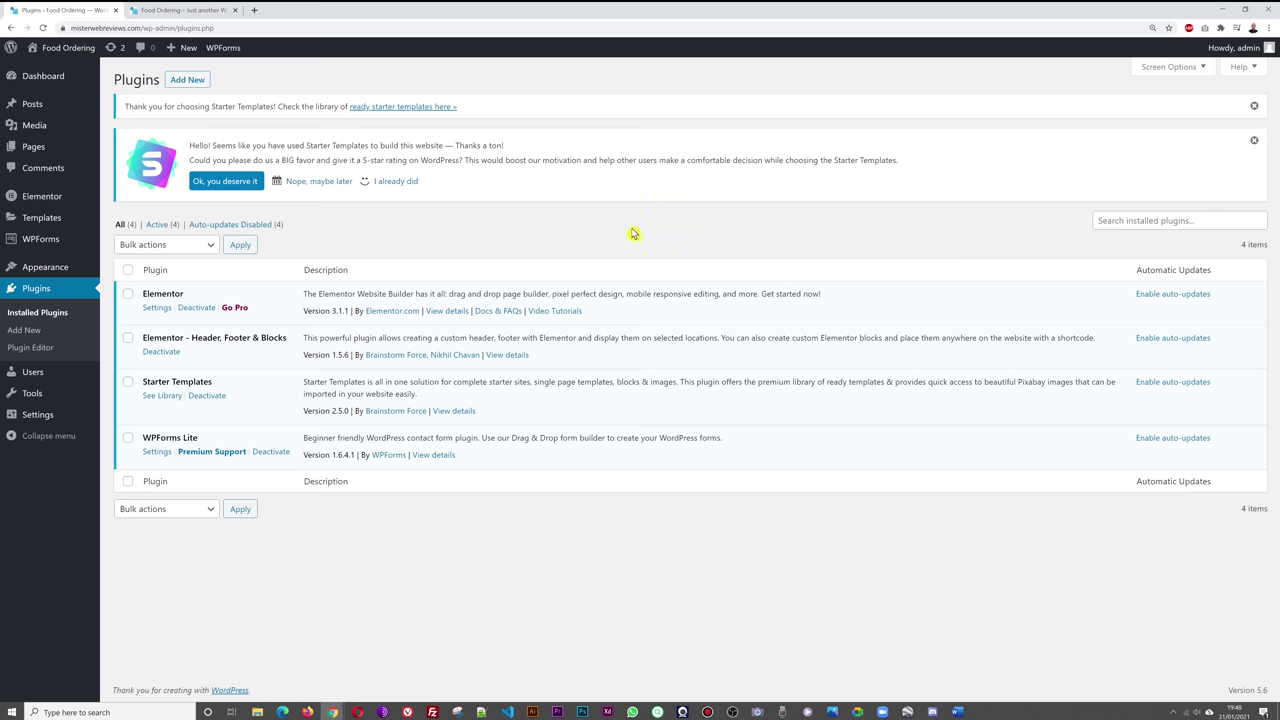
- Search new plugins for 'maintenance', then install and activate Maintenance by WebFactory
{"action": "left_click", "coordinate": [187, 82]}
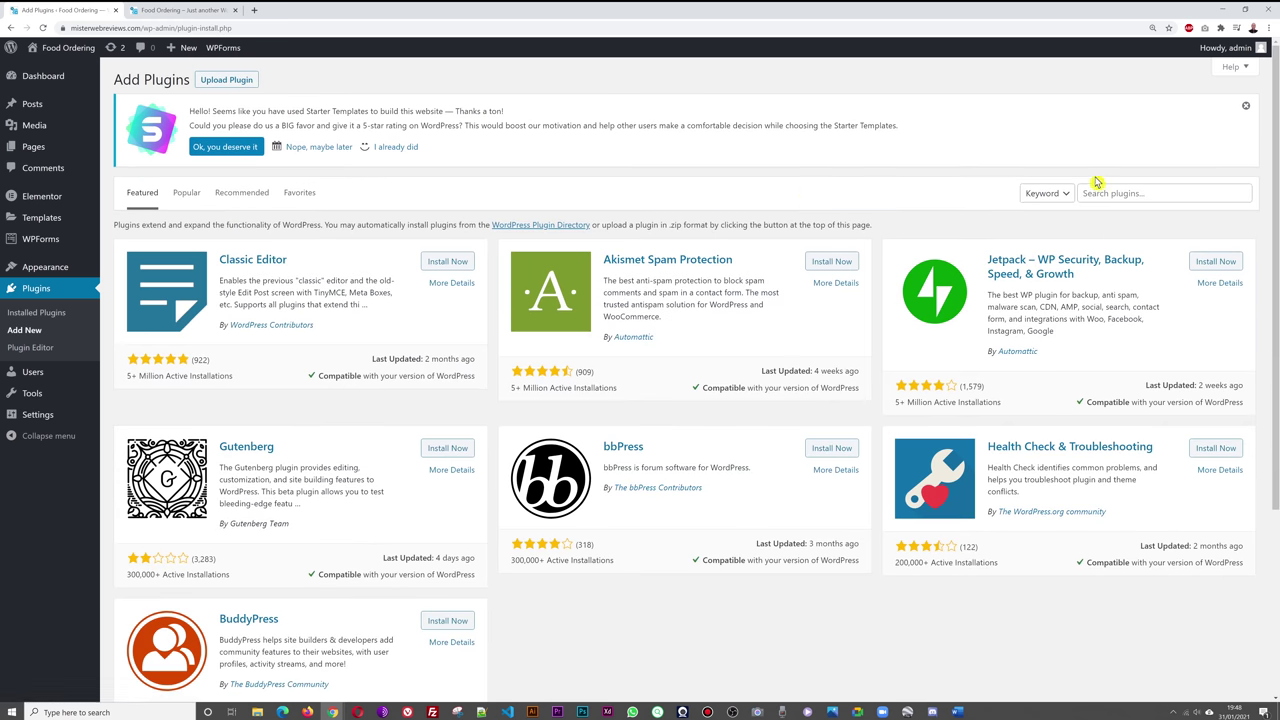
{"action": "left_click", "coordinate": [1116, 192]}
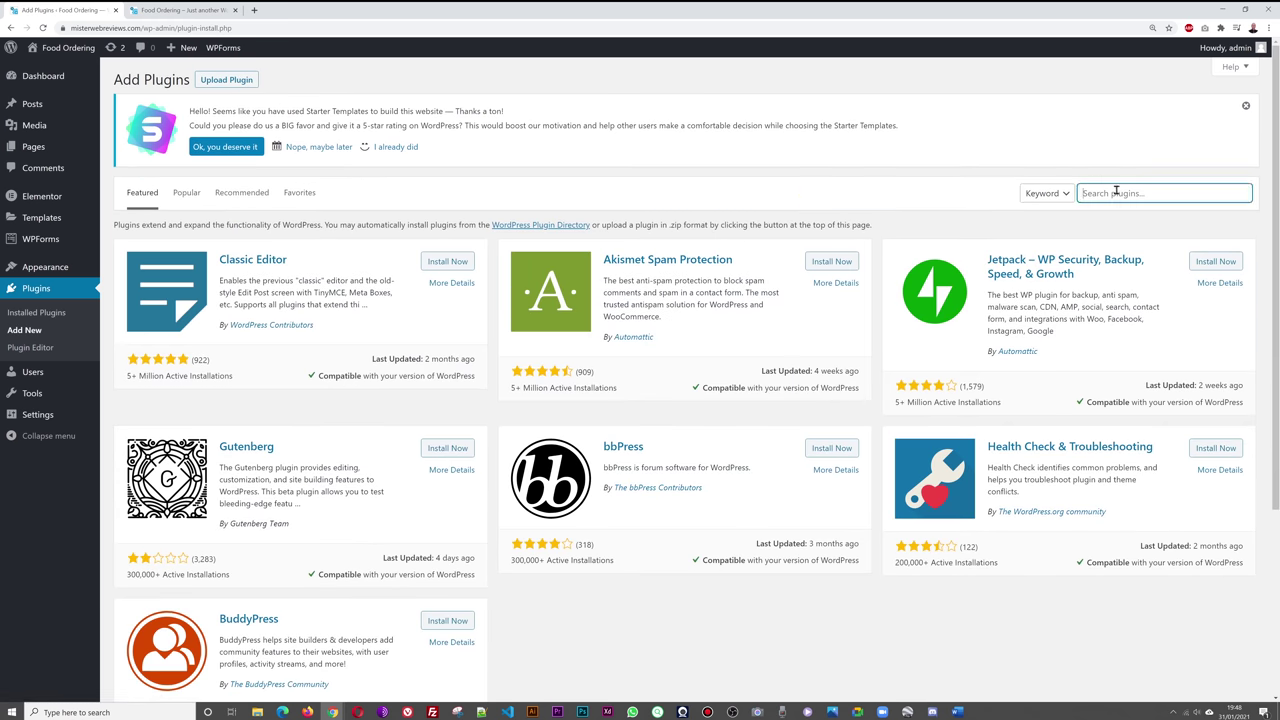
{"action": "type", "text": "maintenance"}
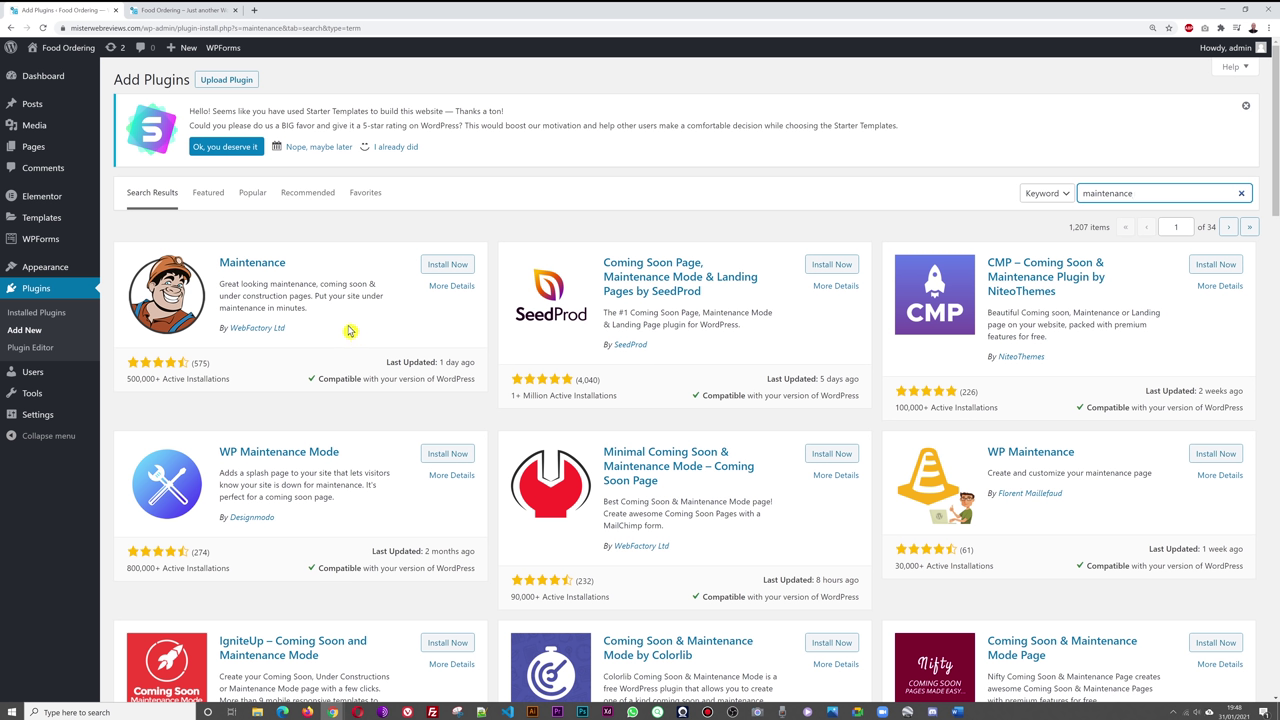
{"action": "left_click", "coordinate": [175, 10]}
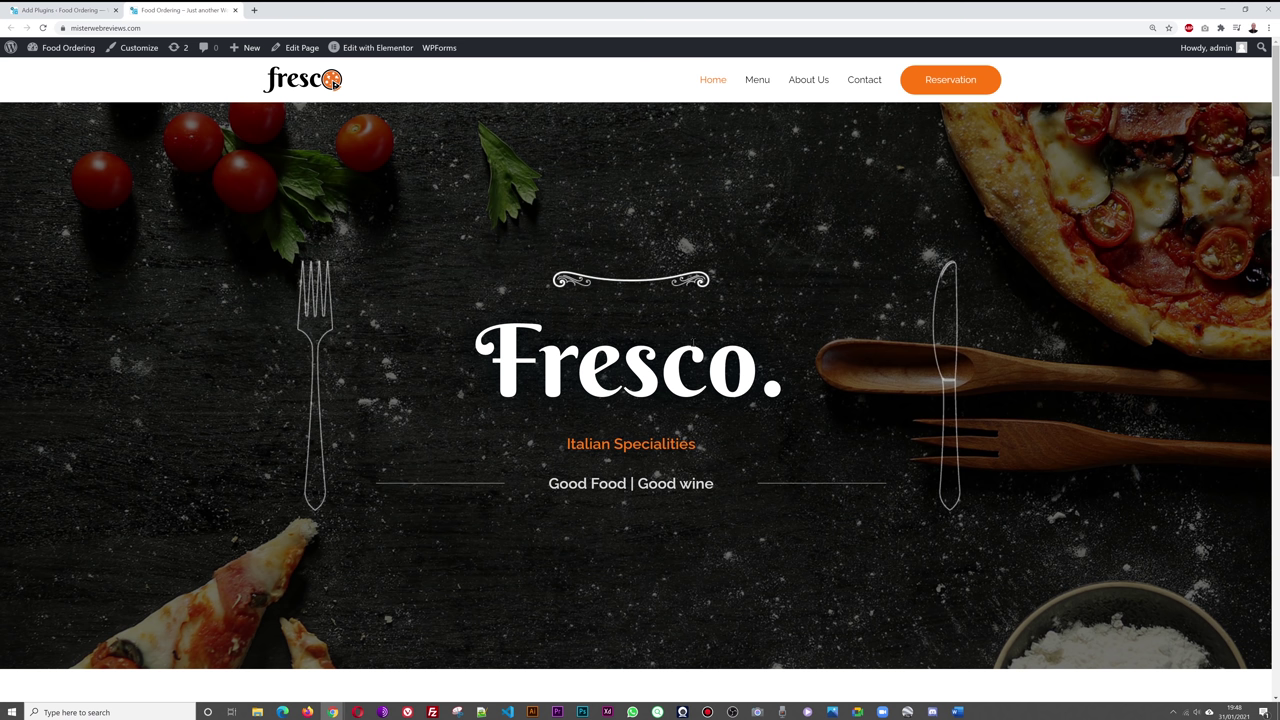
{"action": "left_click", "coordinate": [60, 11]}
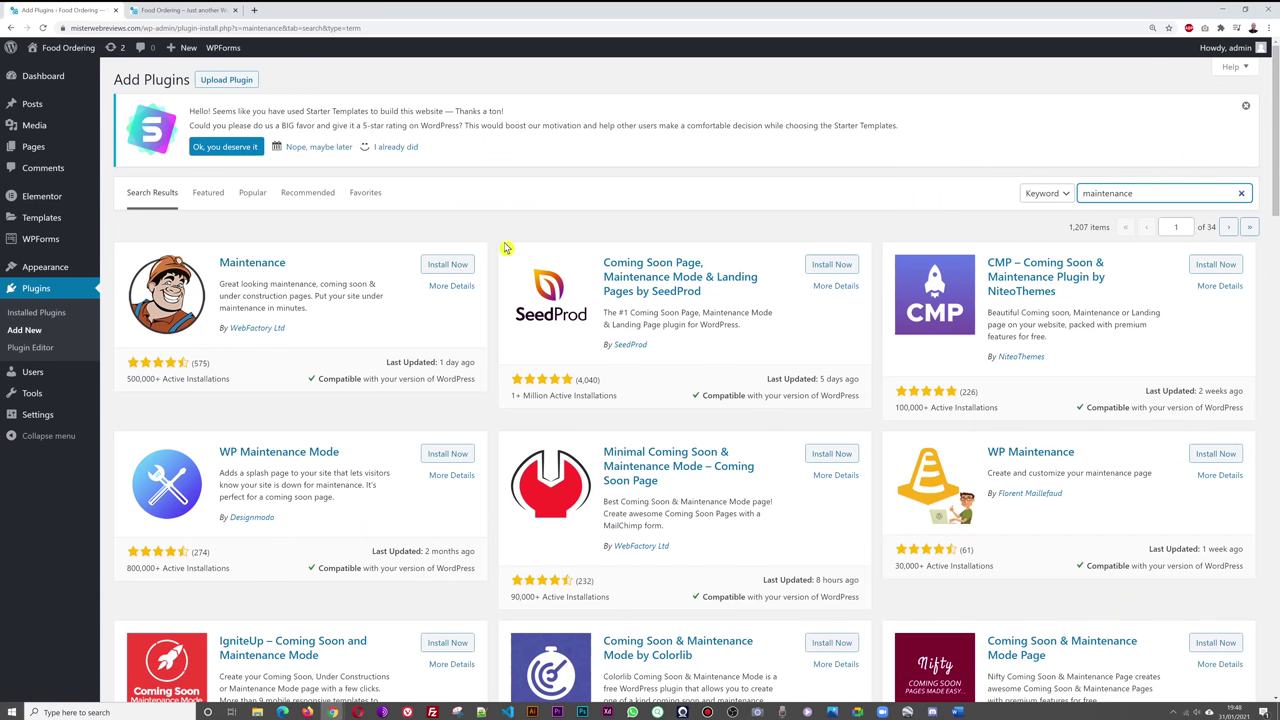
{"action": "left_click", "coordinate": [445, 265]}
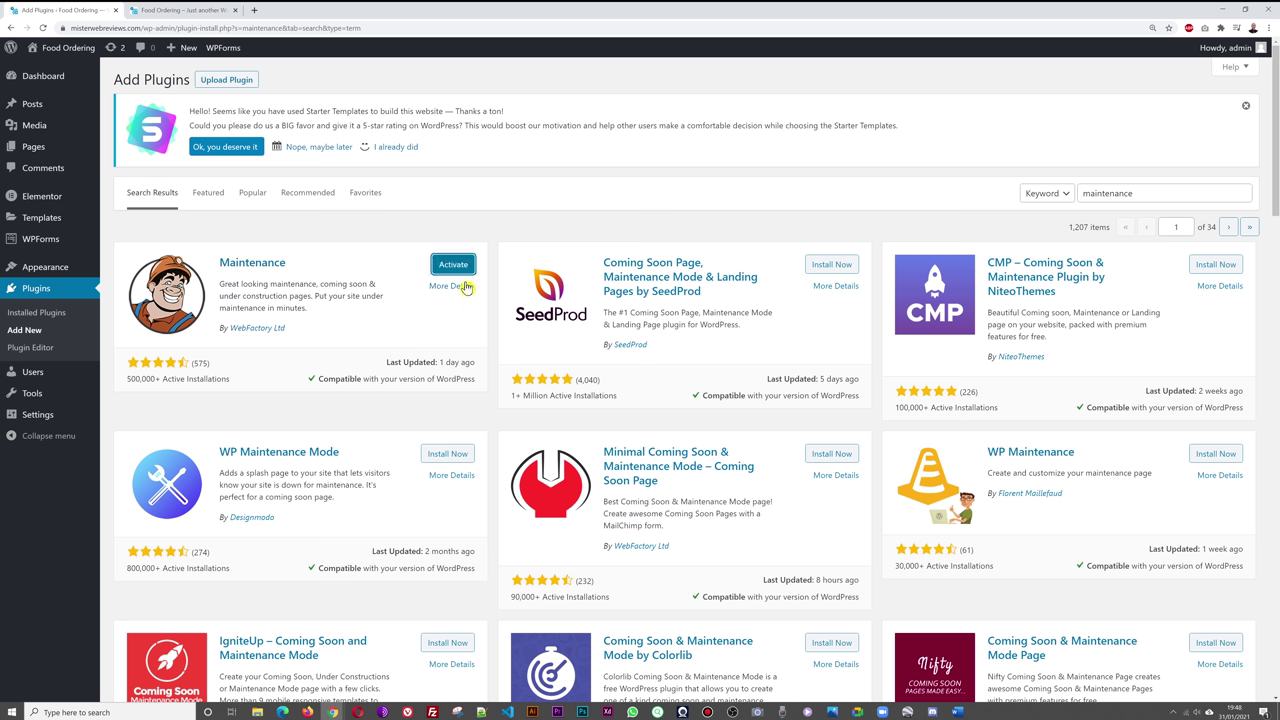
{"action": "left_click", "coordinate": [461, 265]}
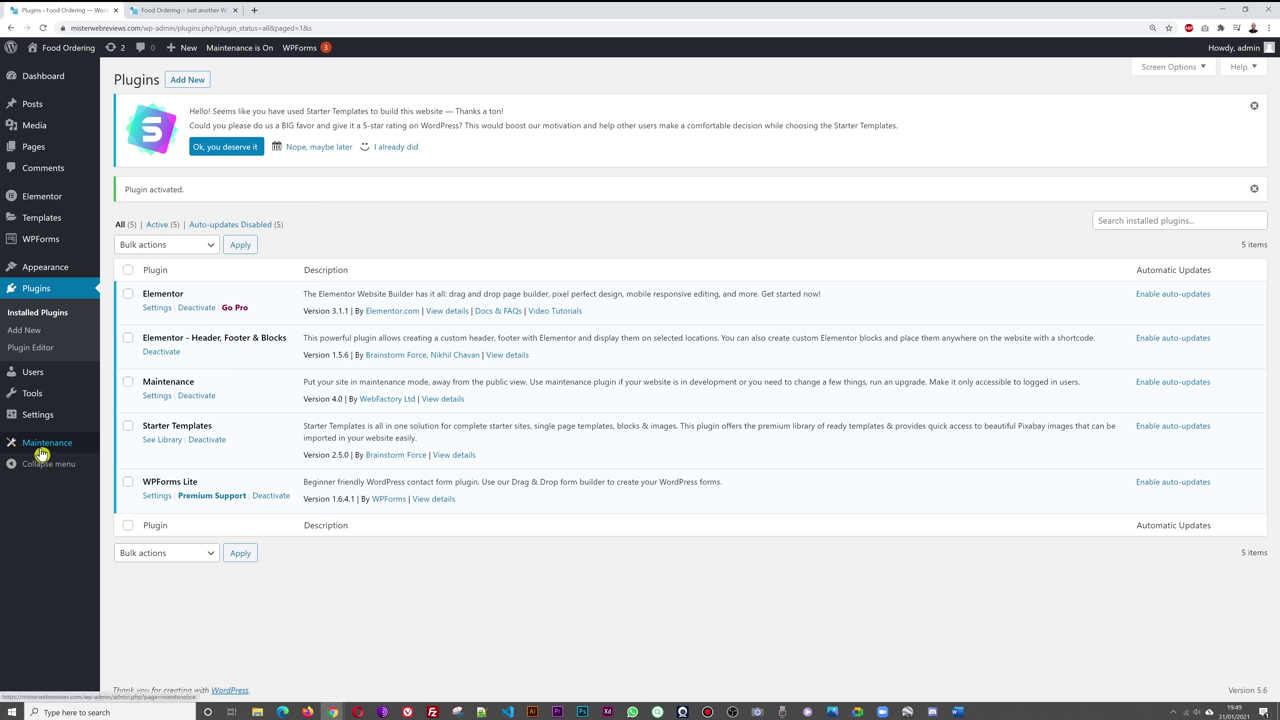
- View the Maintenance plugin settings, then reload the Fresco site tab and select its address
{"action": "left_click", "coordinate": [38, 446]}
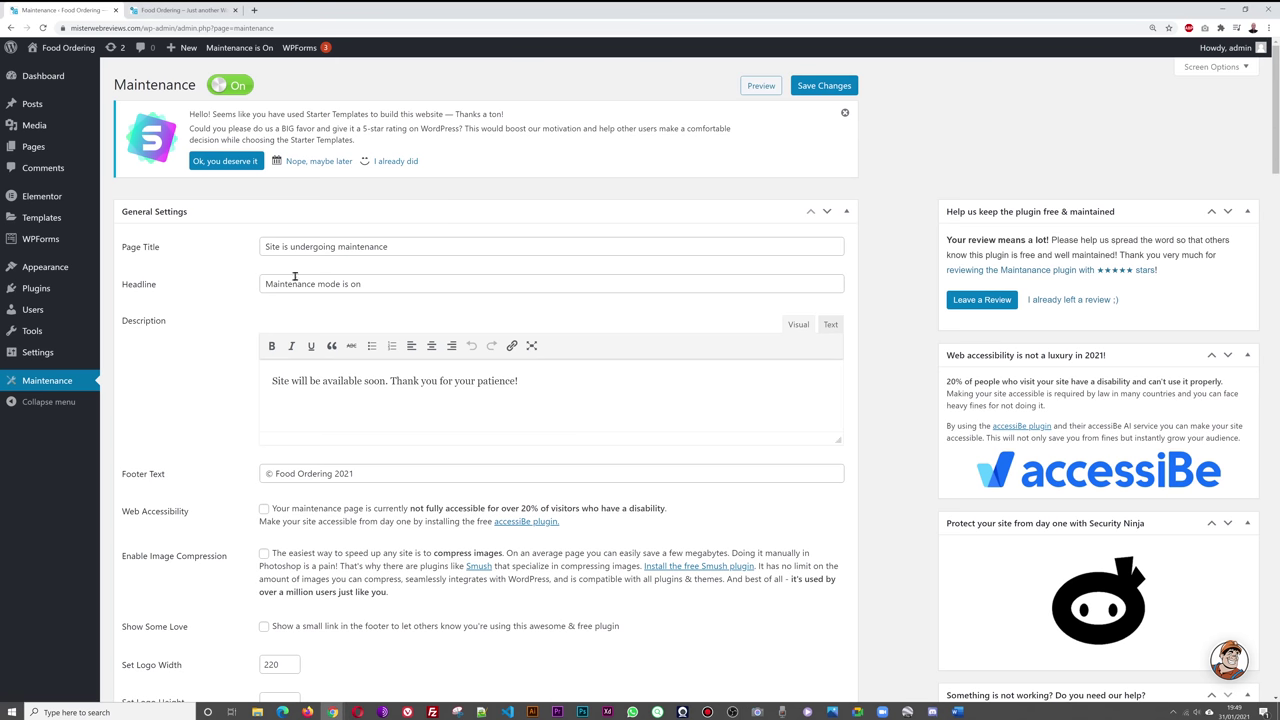
{"action": "left_click", "coordinate": [163, 12]}
{"action": "left_click", "coordinate": [43, 28]}
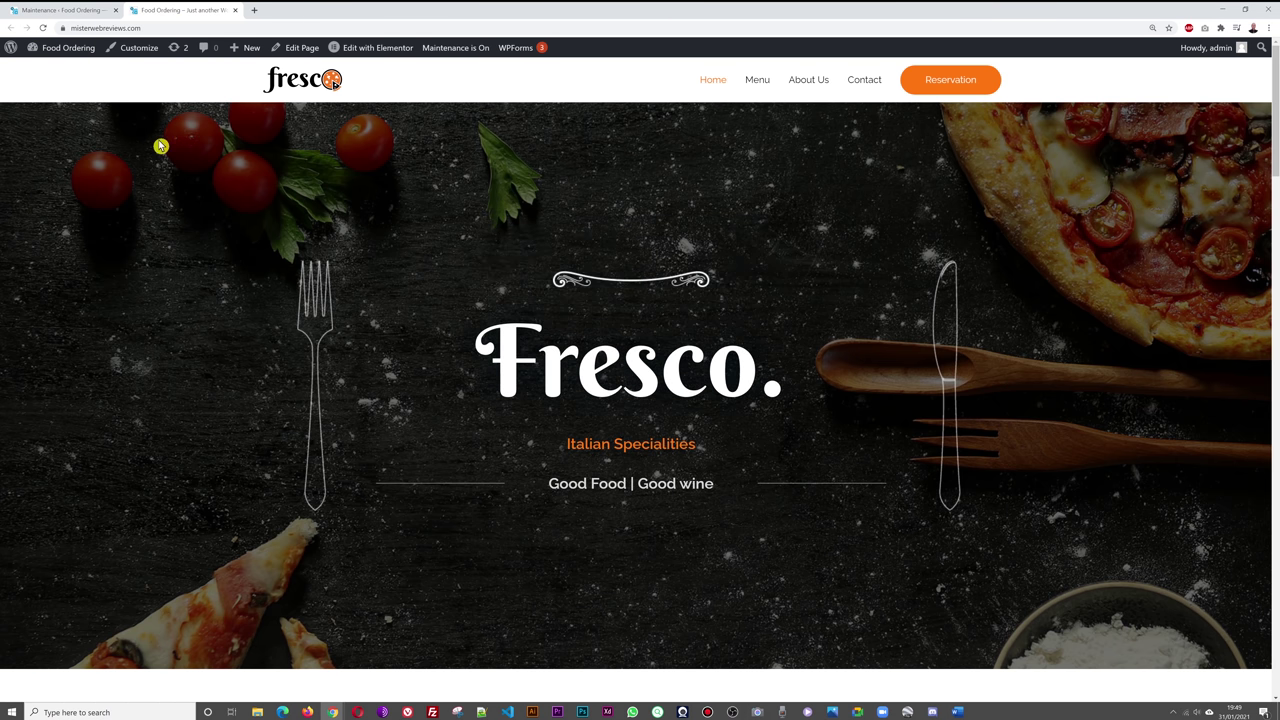
{"action": "left_click", "coordinate": [160, 27]}
{"action": "key", "text": "ctrl+c"}
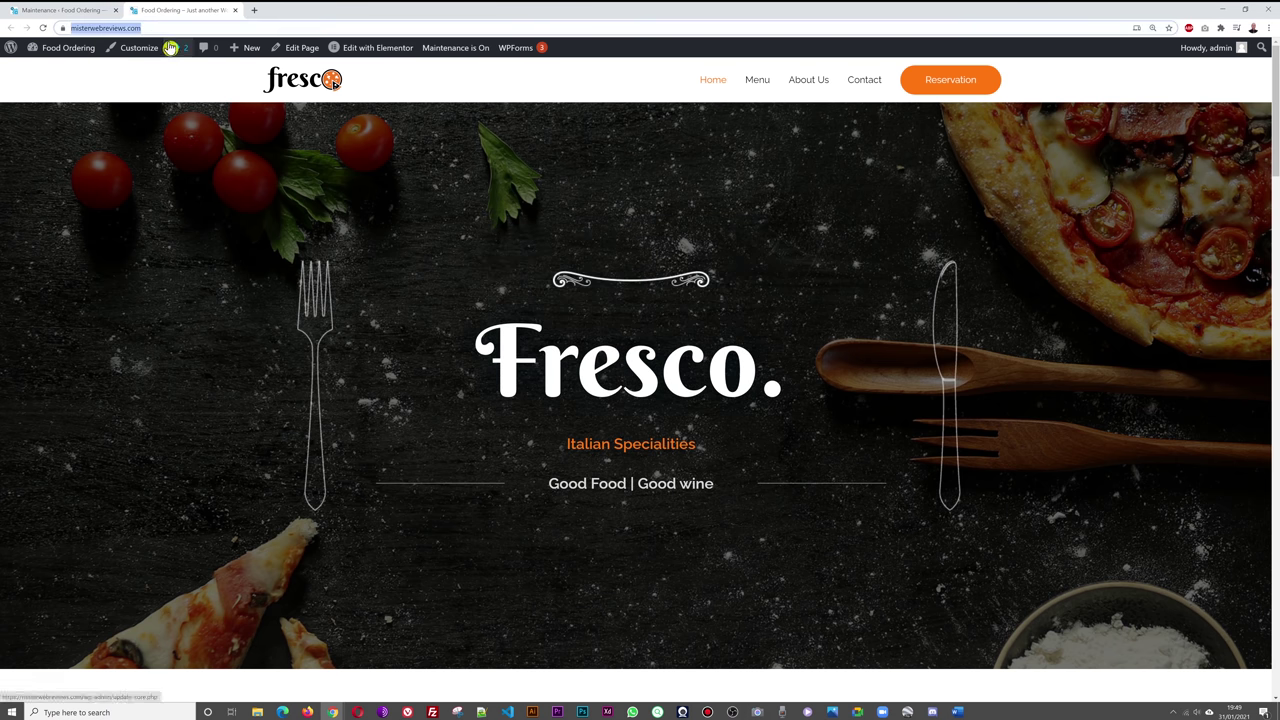
{"action": "left_click", "coordinate": [1268, 27]}
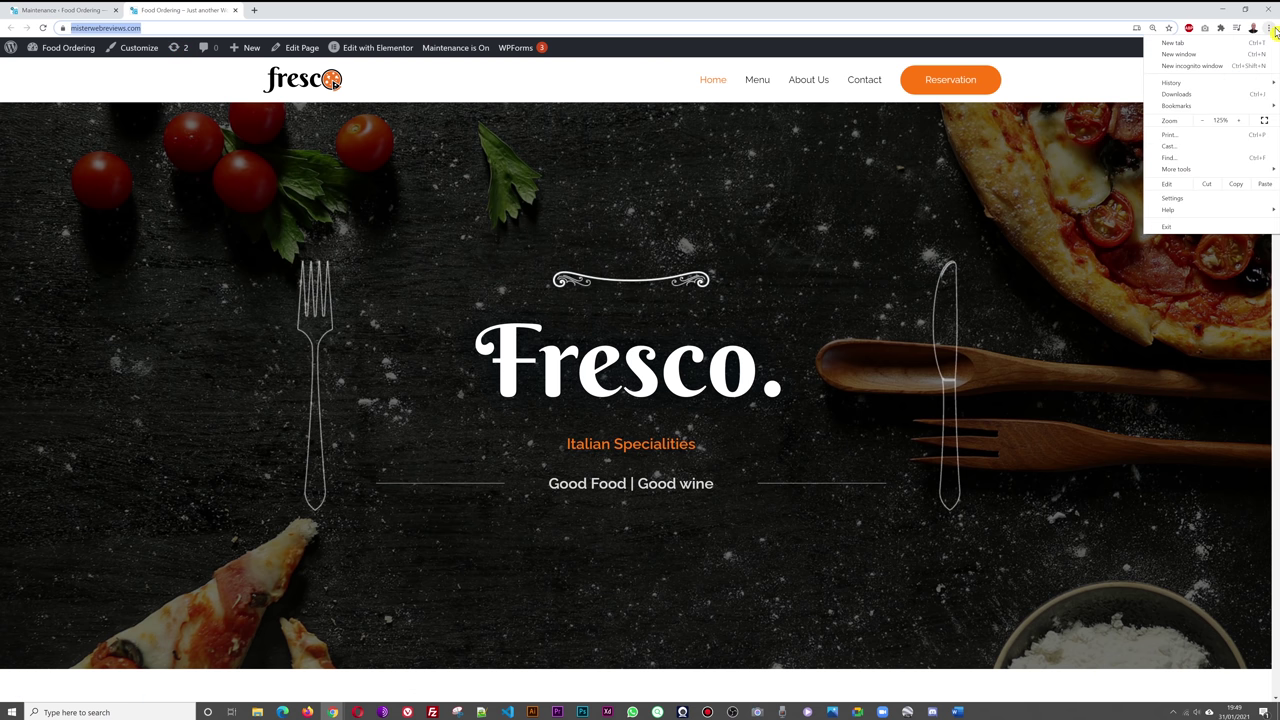
- Load the site URL in an incognito window to see the maintenance page, then close it
{"action": "left_click", "coordinate": [1205, 66]}
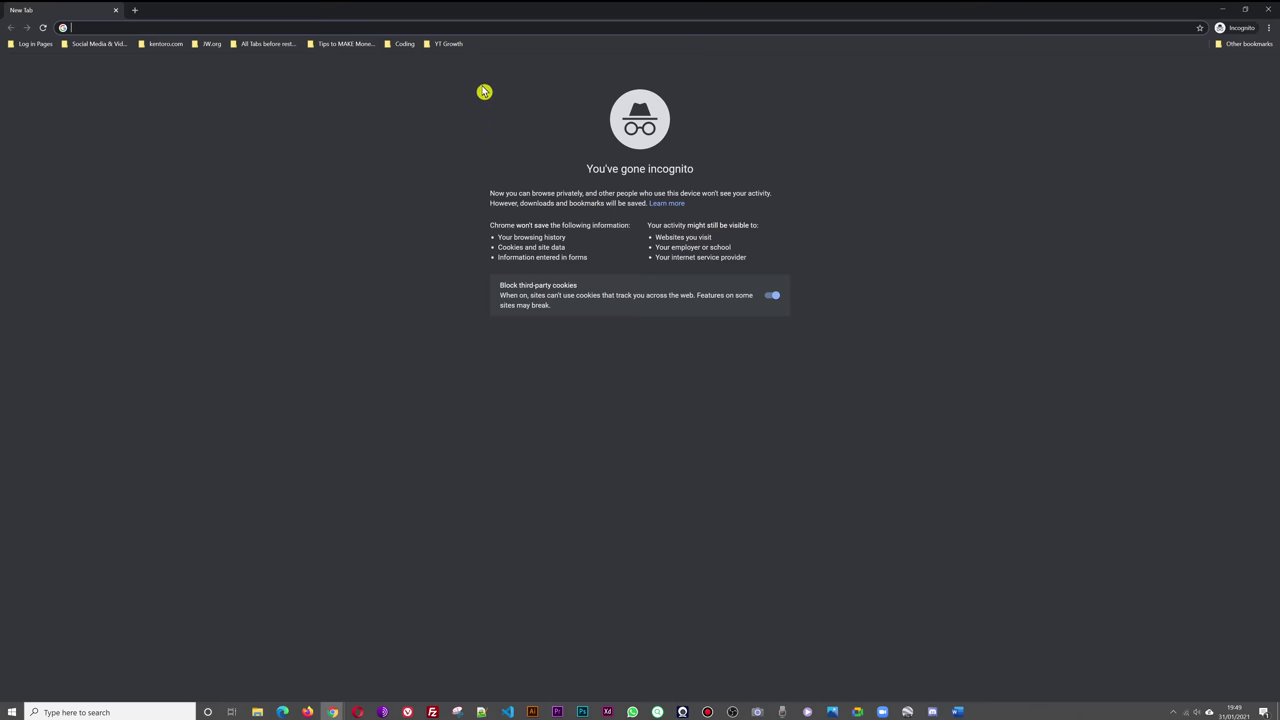
{"action": "key", "text": "ctrl+v"}
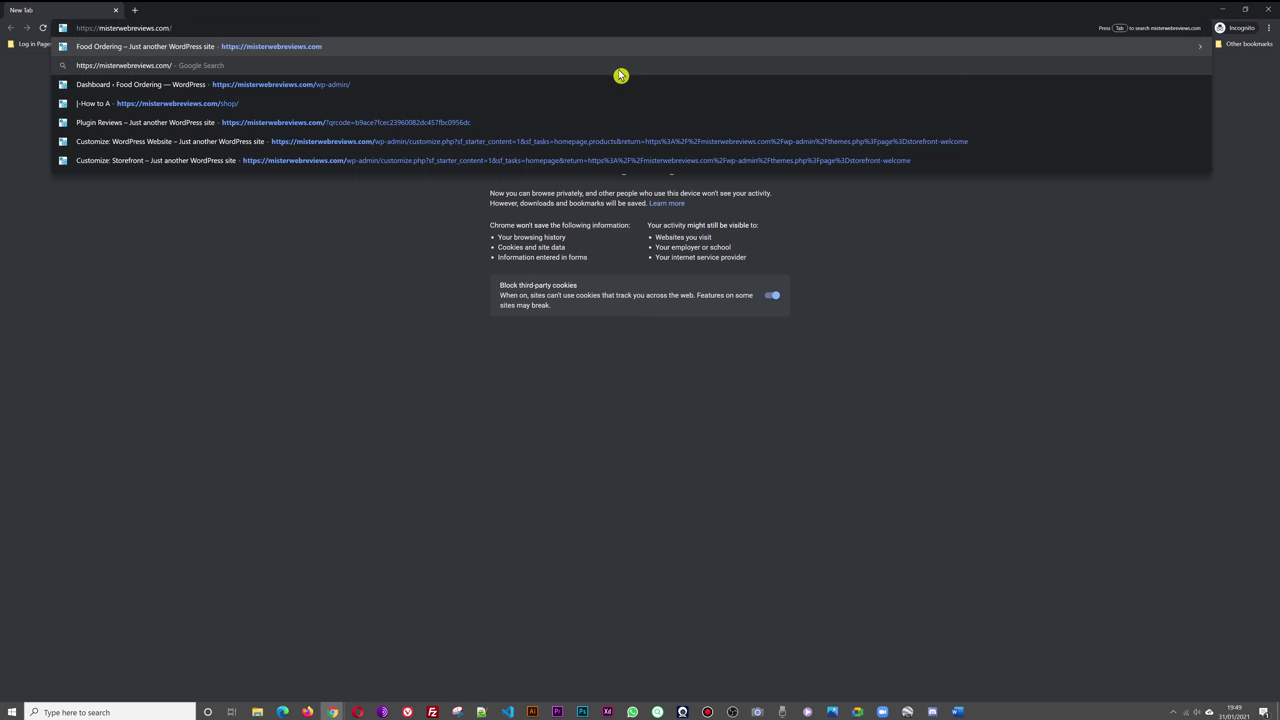
{"action": "key", "text": "Return"}
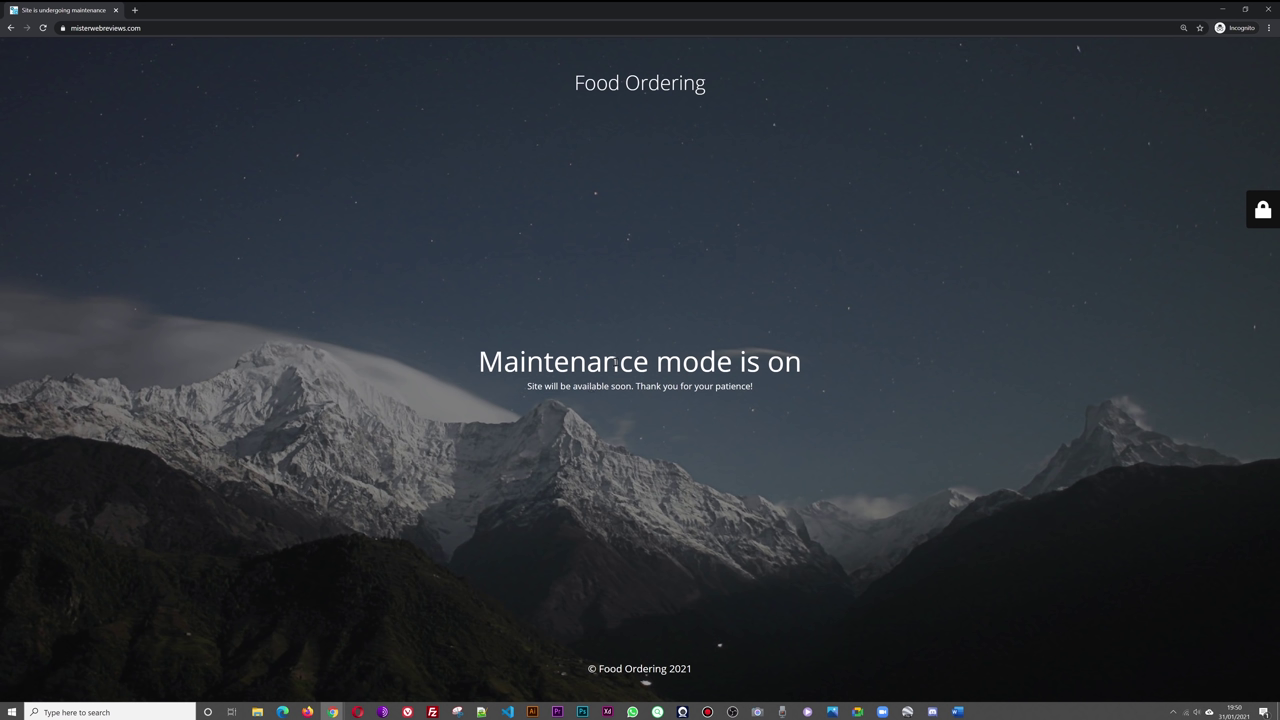
{"action": "left_click", "coordinate": [1270, 9]}
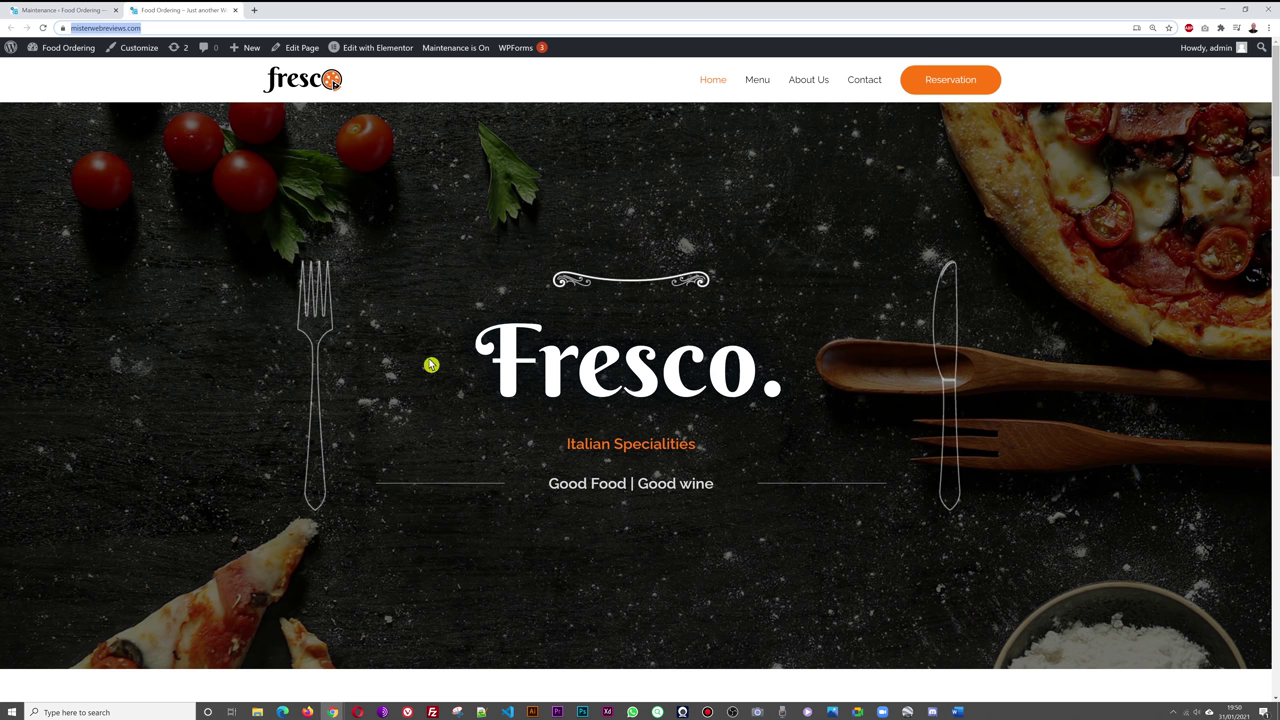
- Compare the live Fresco site with the Maintenance settings tab, ending on the settings
{"action": "left_click", "coordinate": [144, 86]}
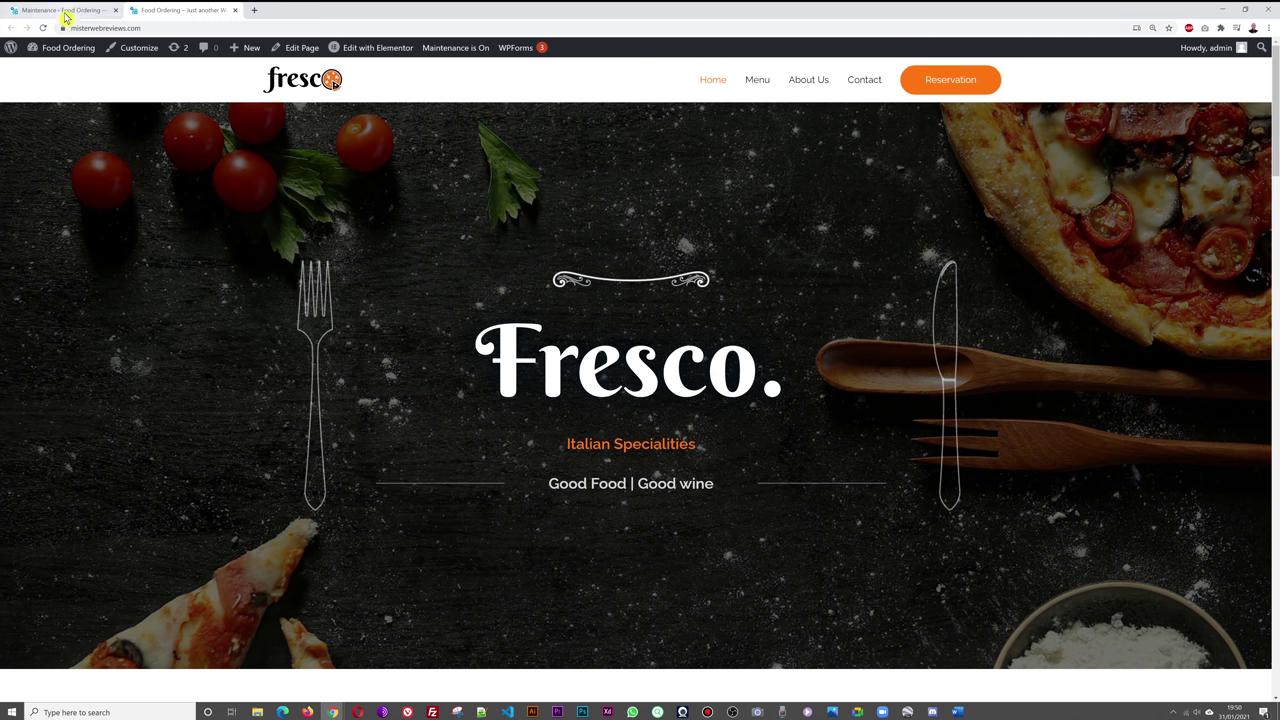
{"action": "left_click", "coordinate": [64, 12]}
{"action": "left_click", "coordinate": [185, 10]}
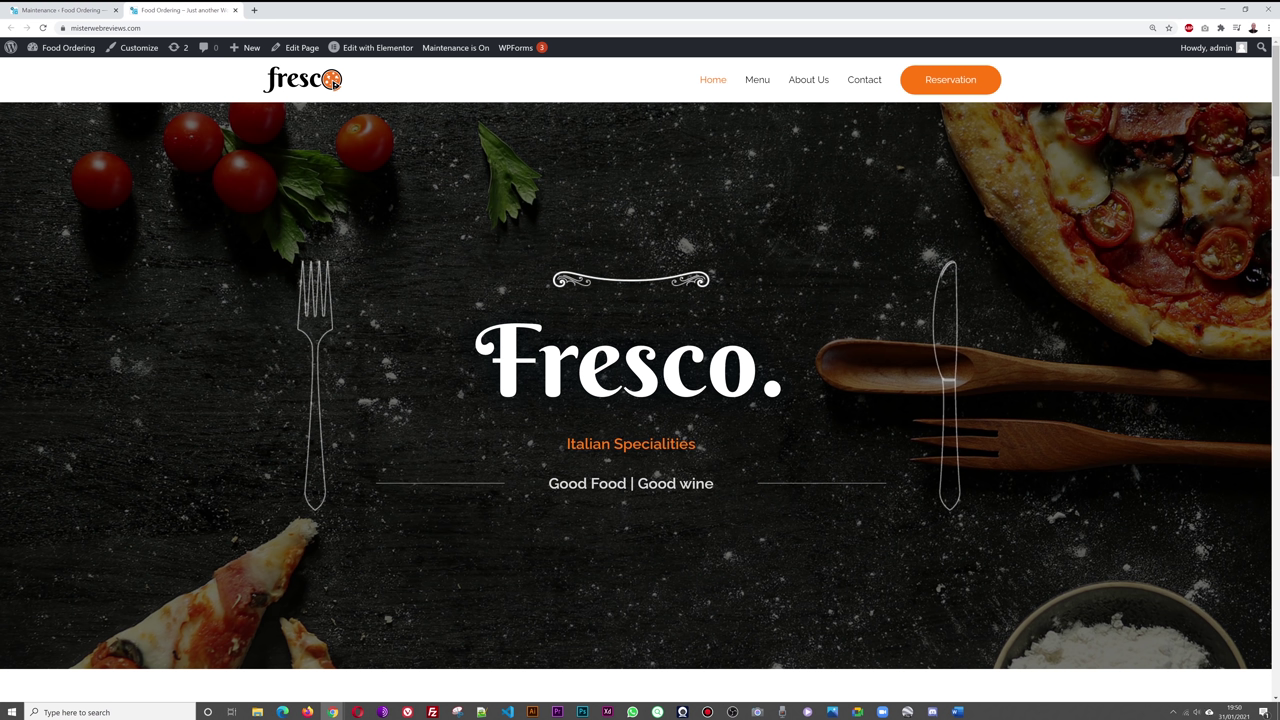
{"action": "left_click", "coordinate": [64, 12]}
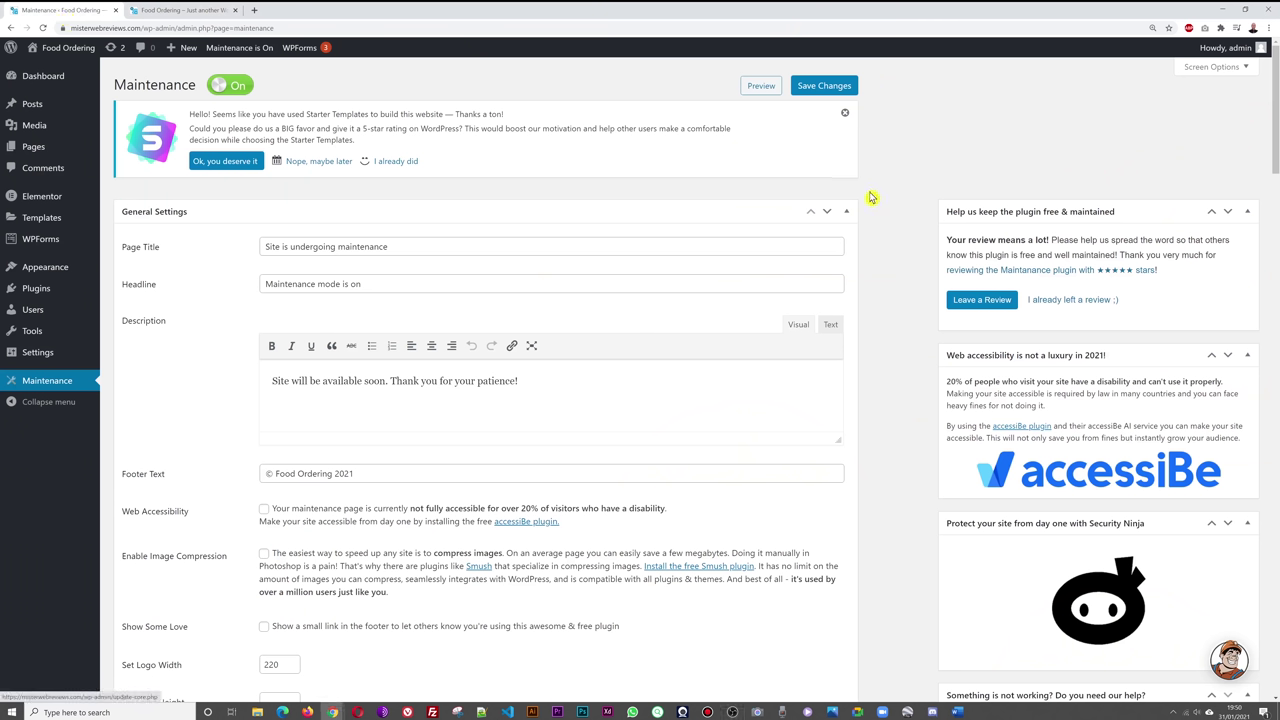
{"action": "key", "text": "ctrl+Tab"}
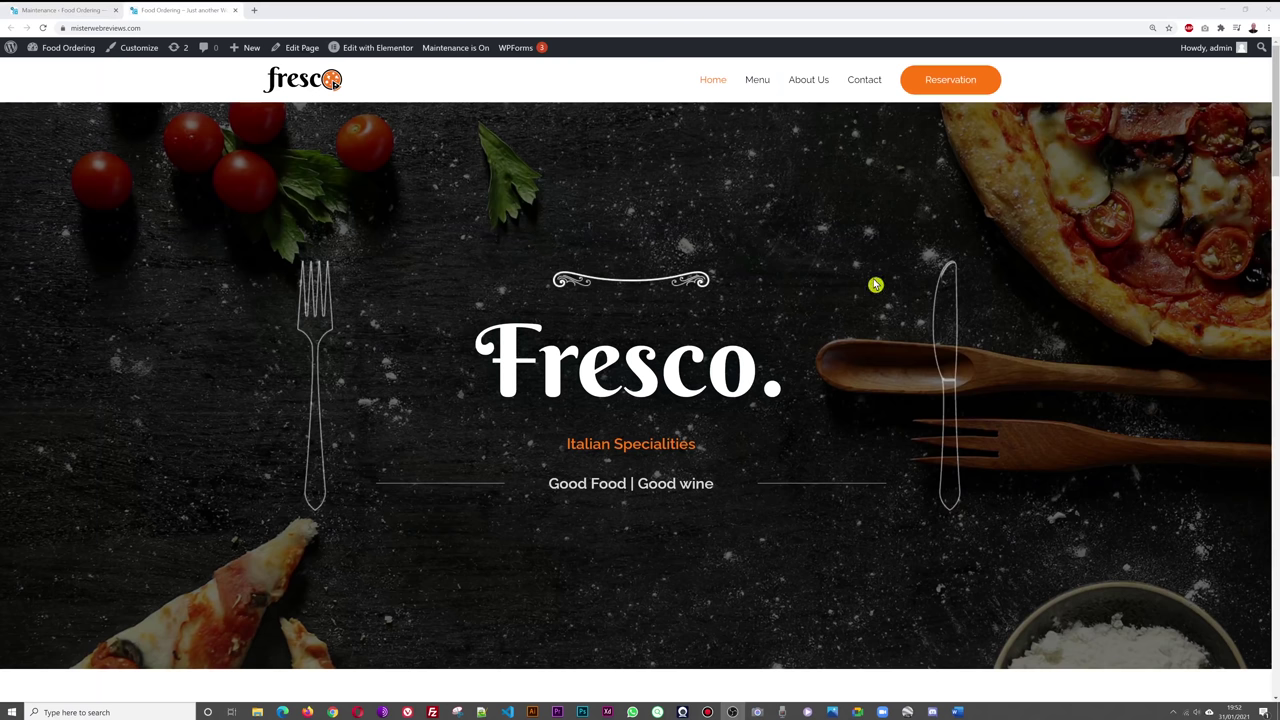
{"action": "left_click", "coordinate": [72, 11]}
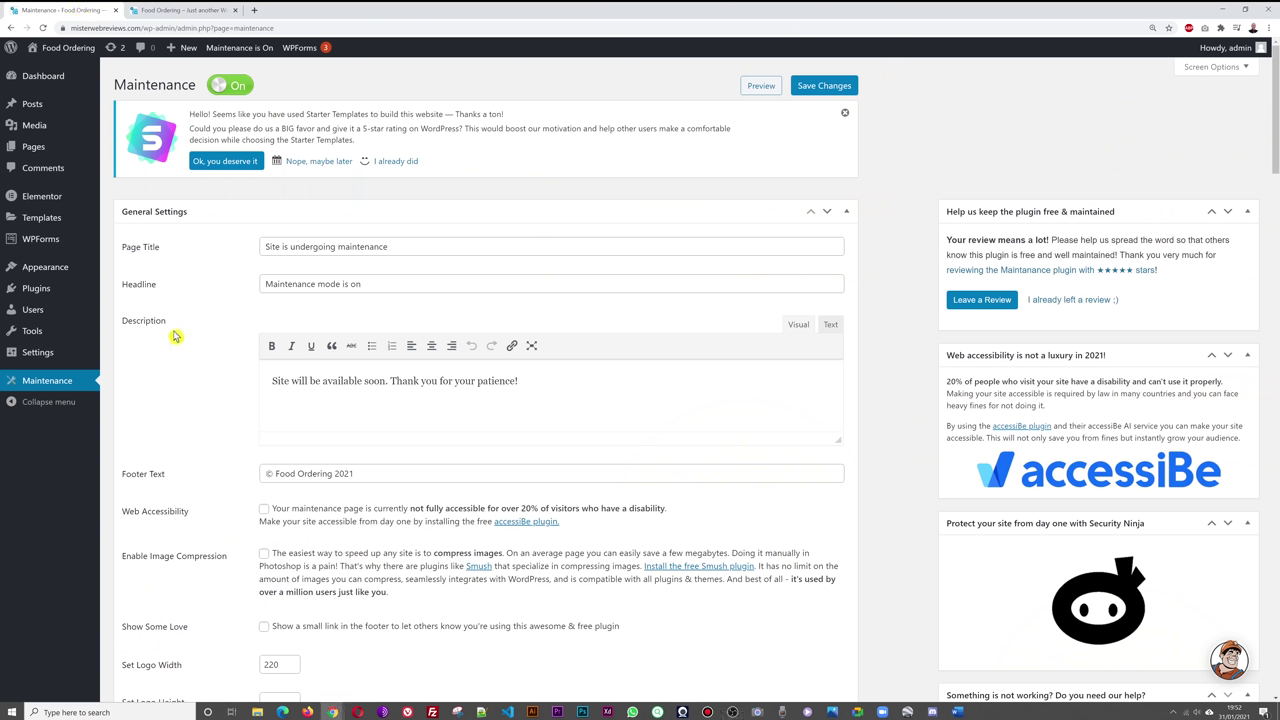
- Upload woocommerce-restaurant-ordering.zip as a new plugin, install it and activate it
{"action": "mouse_move", "coordinate": [40, 295]}
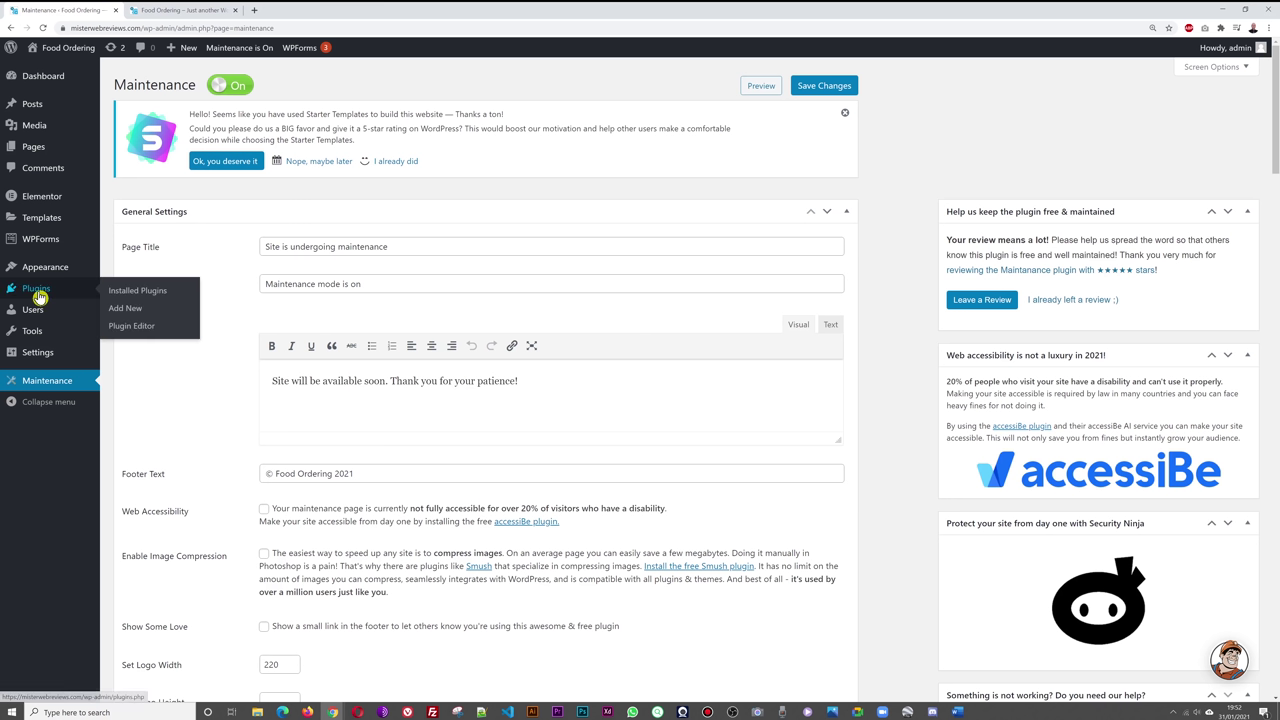
{"action": "left_click", "coordinate": [130, 313]}
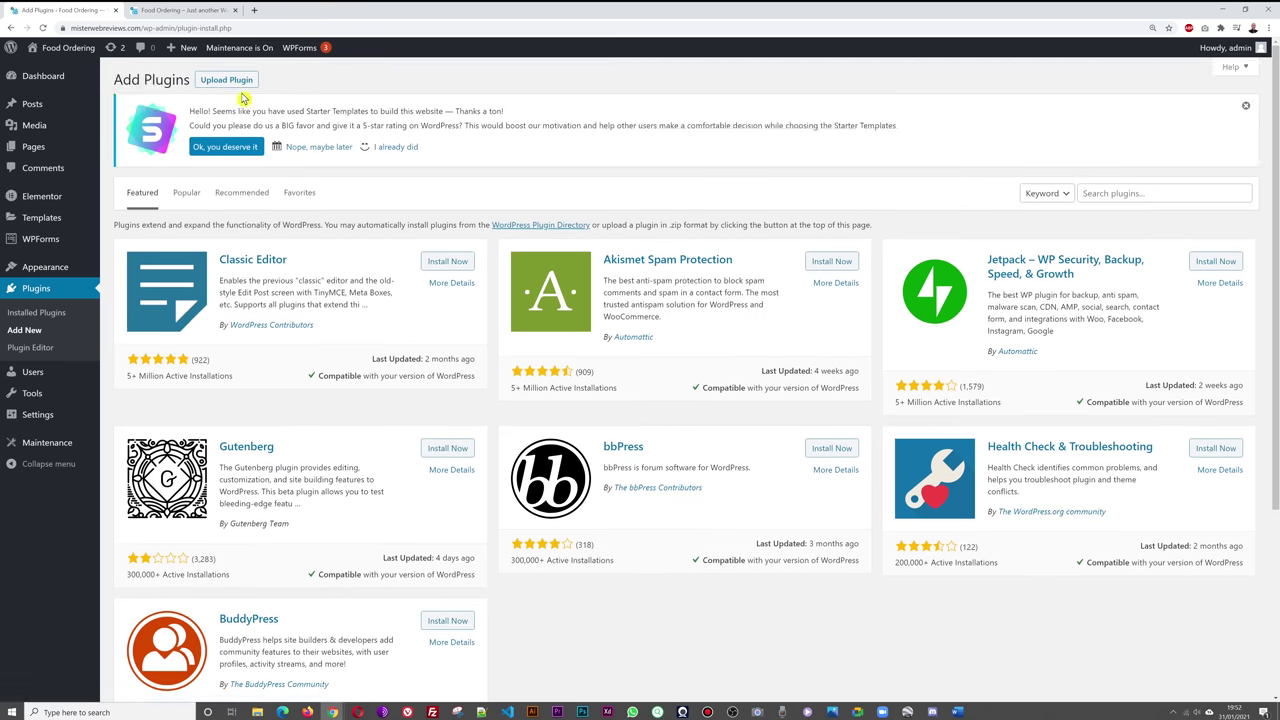
{"action": "left_click", "coordinate": [229, 82]}
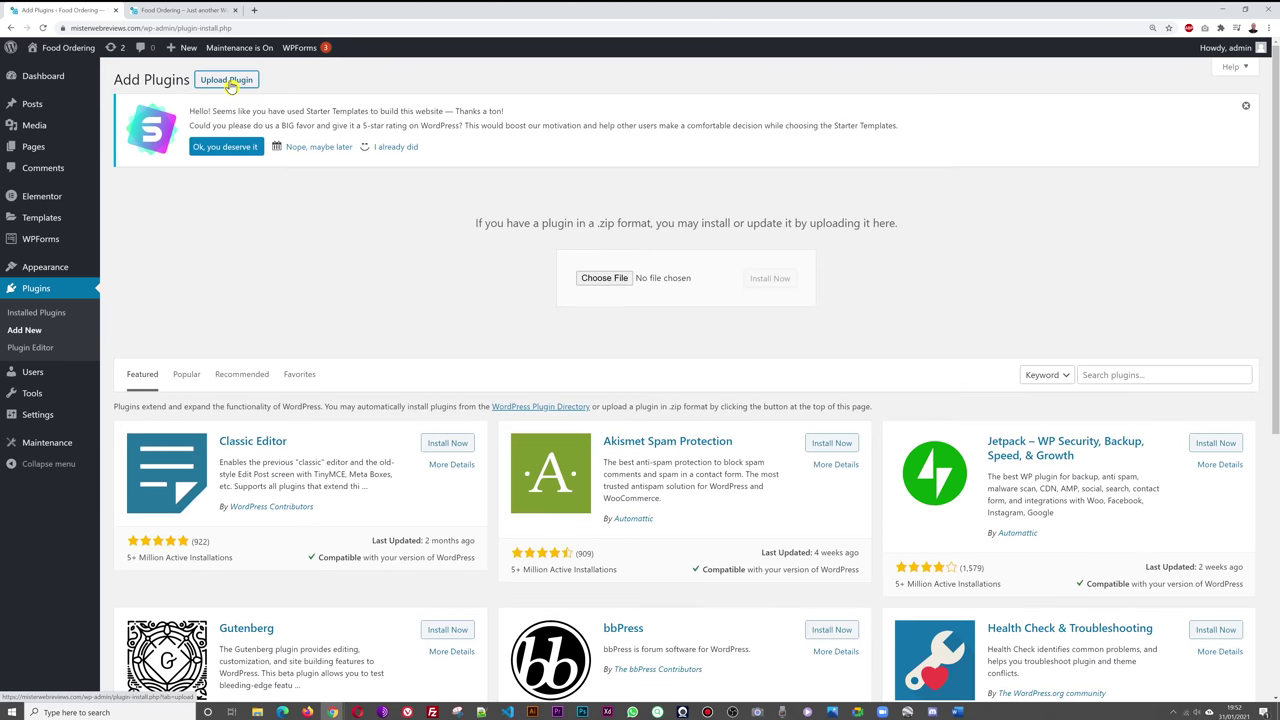
{"action": "left_click", "coordinate": [618, 285]}
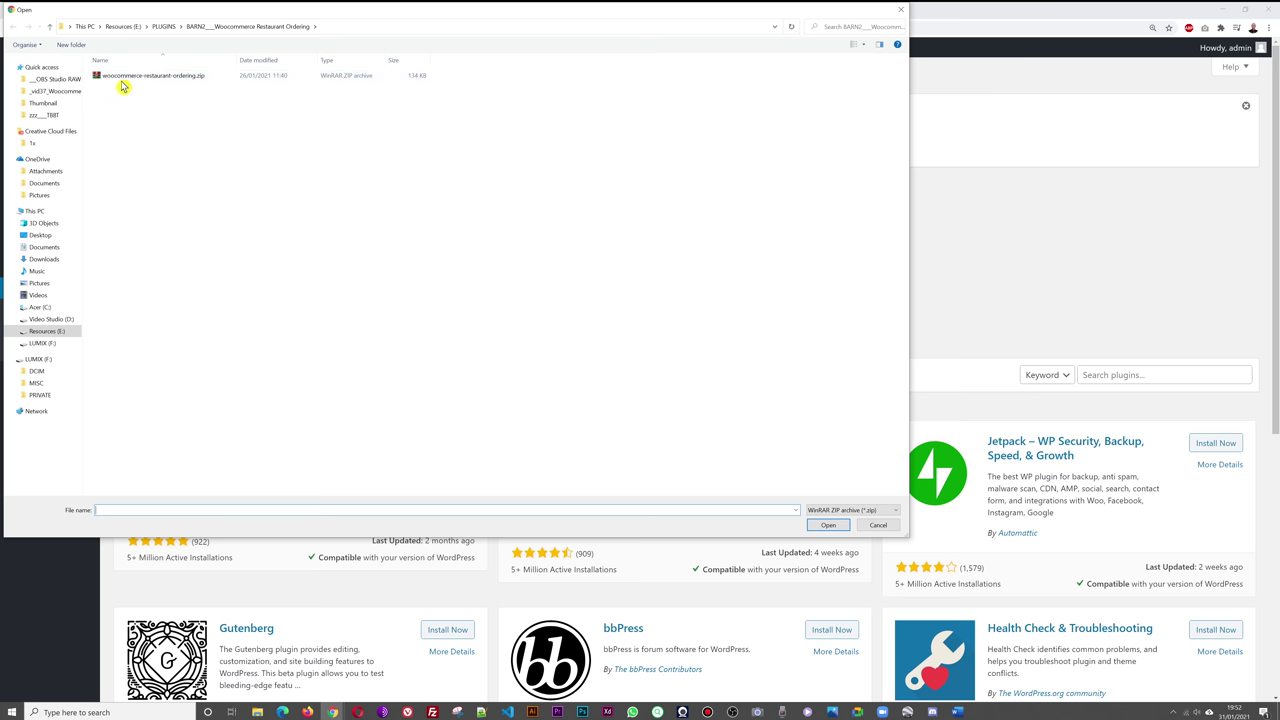
{"action": "left_click", "coordinate": [172, 84]}
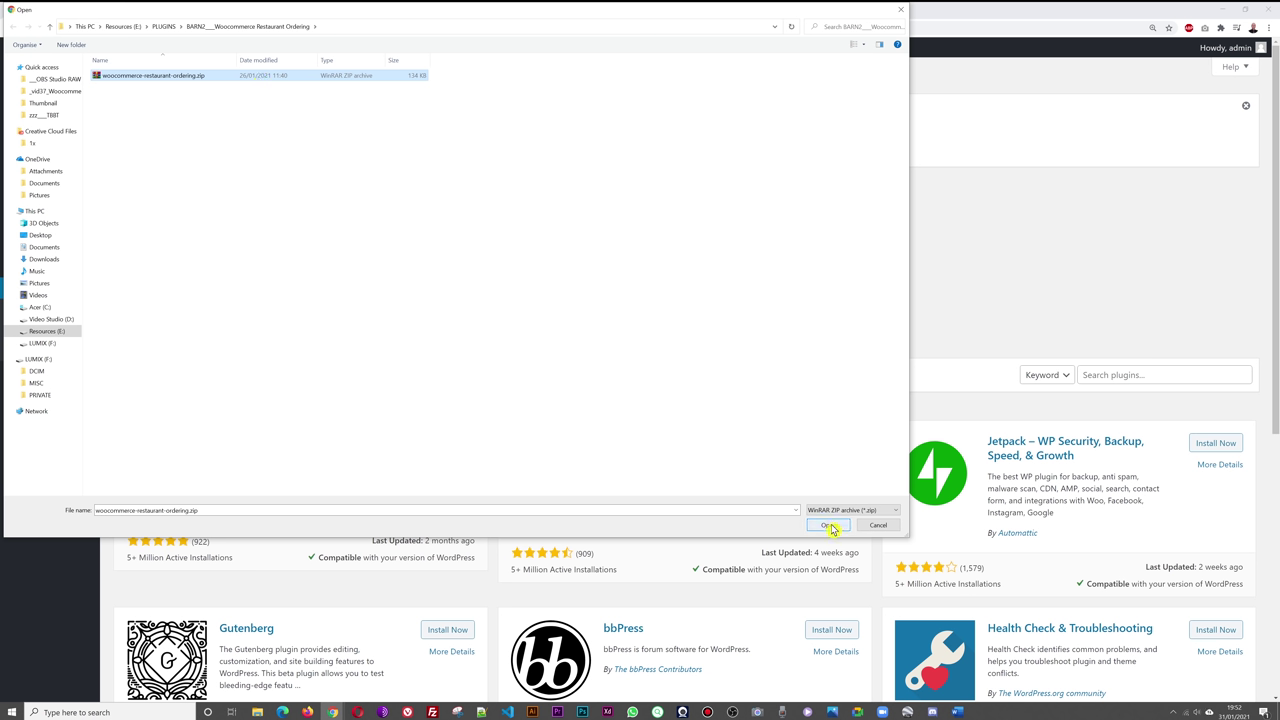
{"action": "left_click", "coordinate": [827, 526]}
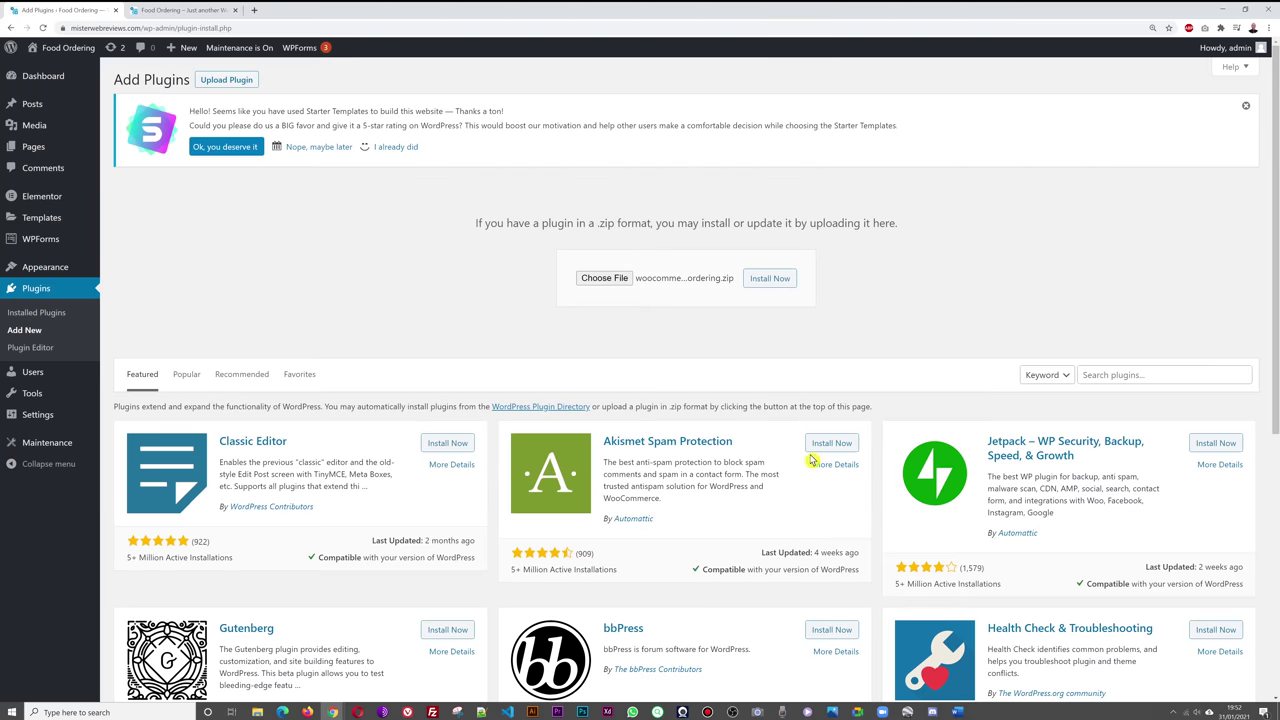
{"action": "left_click", "coordinate": [776, 284]}
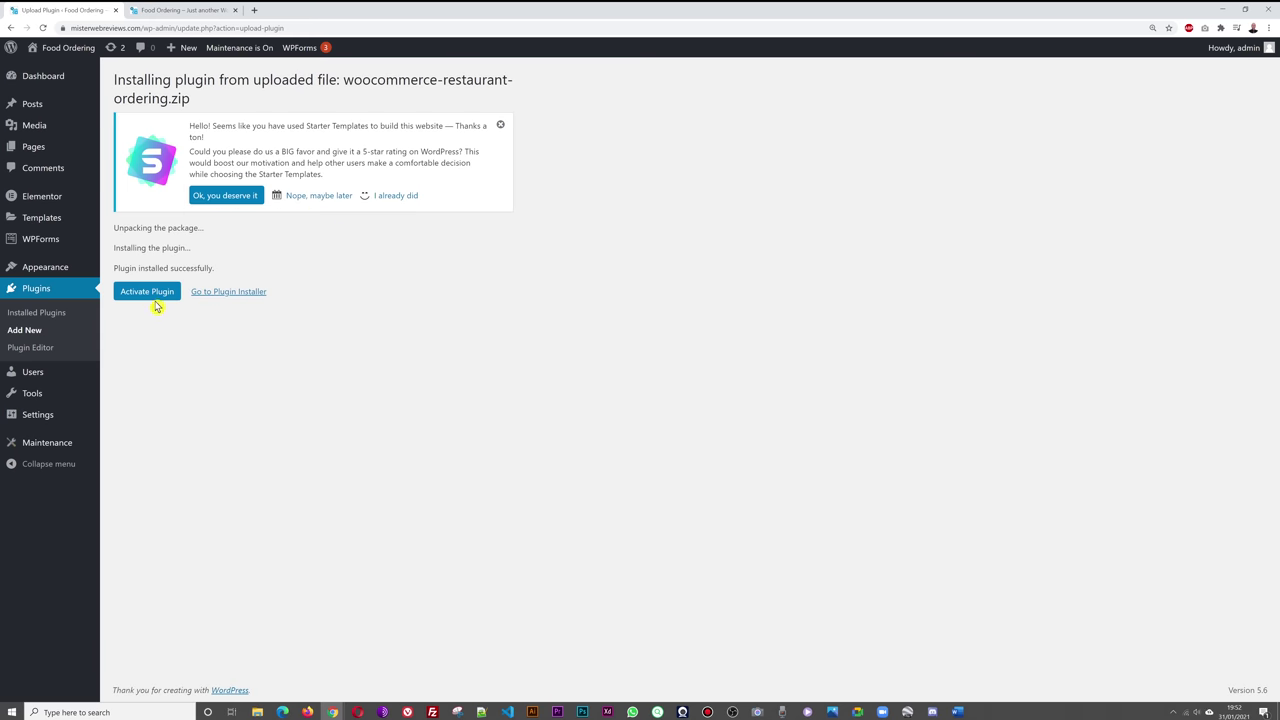
{"action": "left_click", "coordinate": [153, 300]}
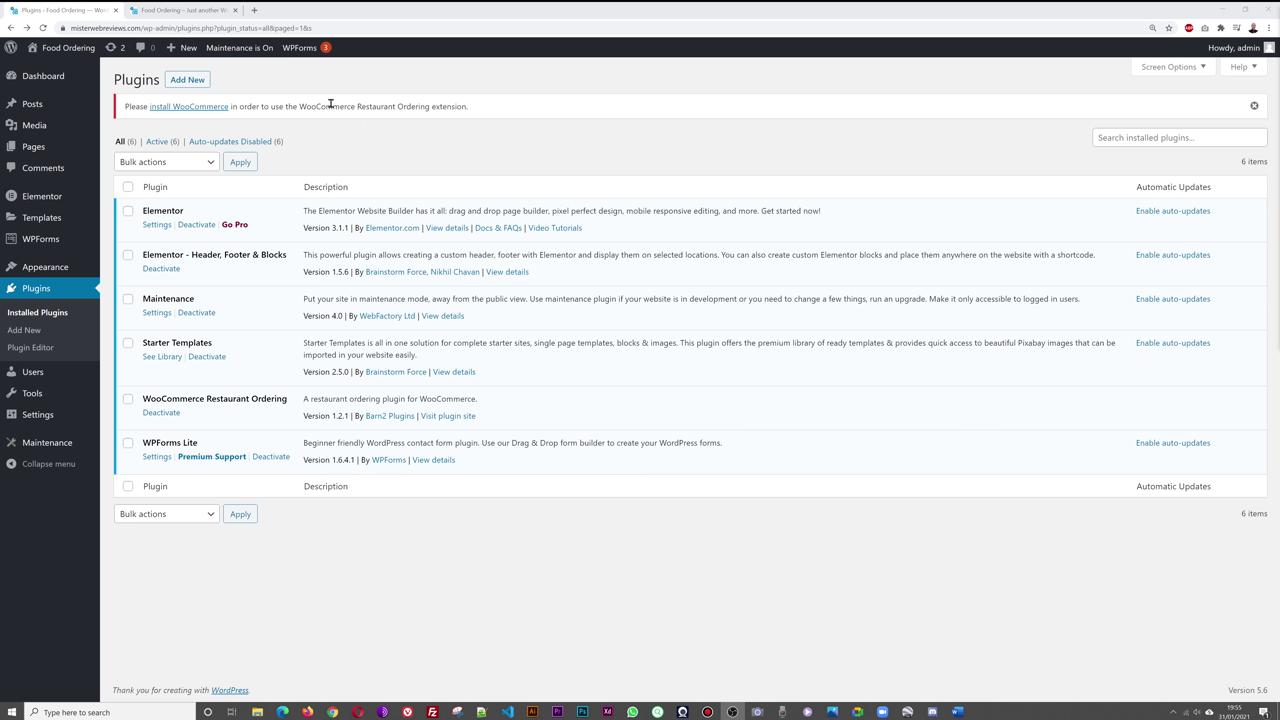
- Search the plugin directory for WooCommerce, then install and activate it
{"action": "left_click", "coordinate": [188, 82]}
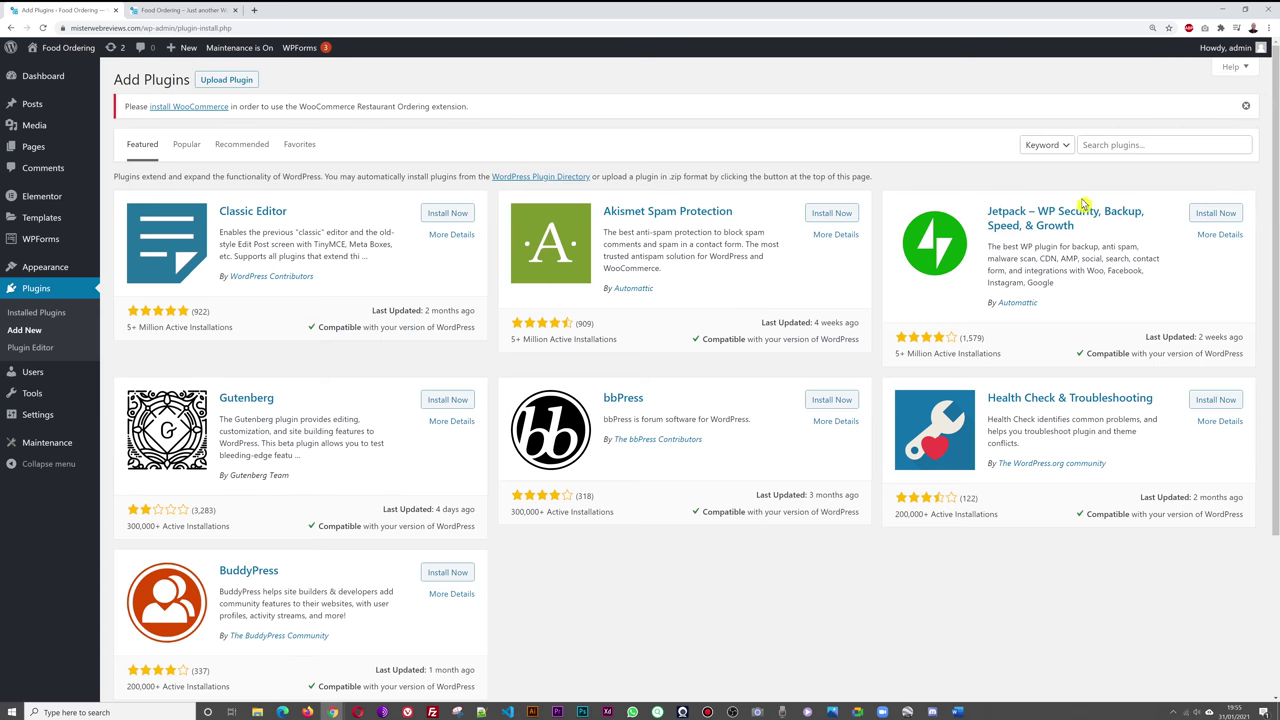
{"action": "left_click", "coordinate": [1115, 144]}
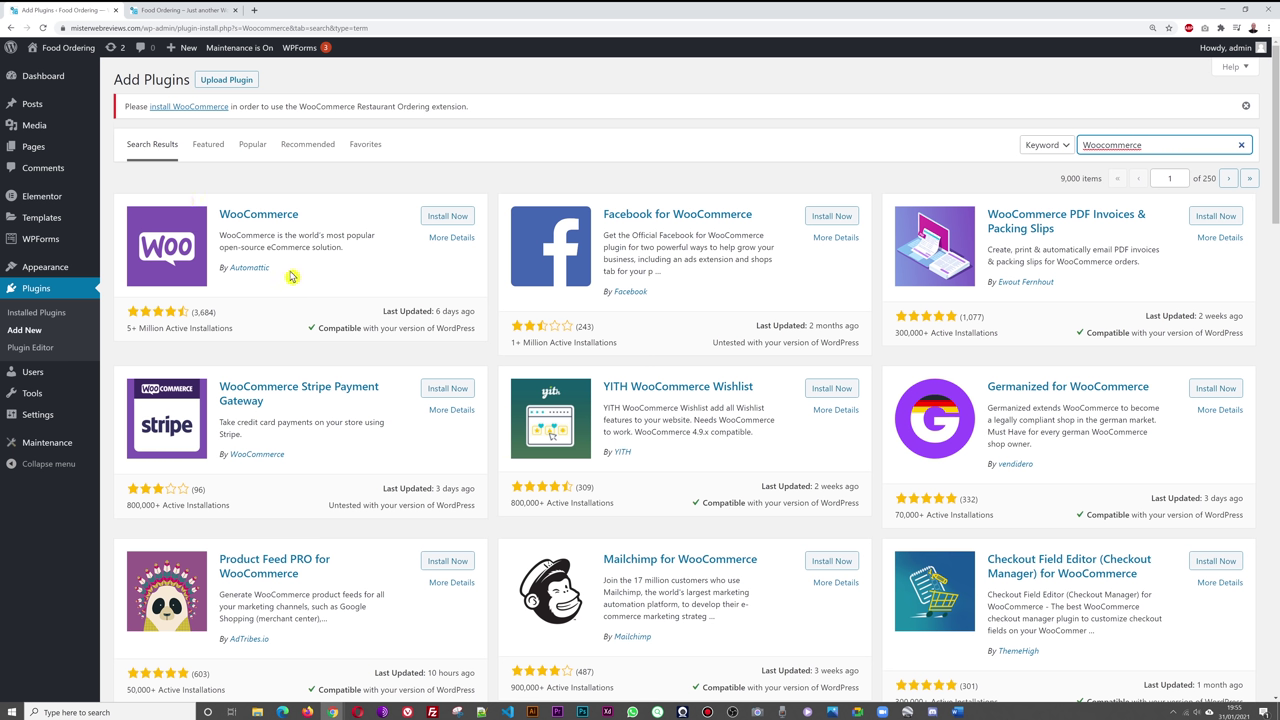
{"action": "left_click", "coordinate": [463, 222]}
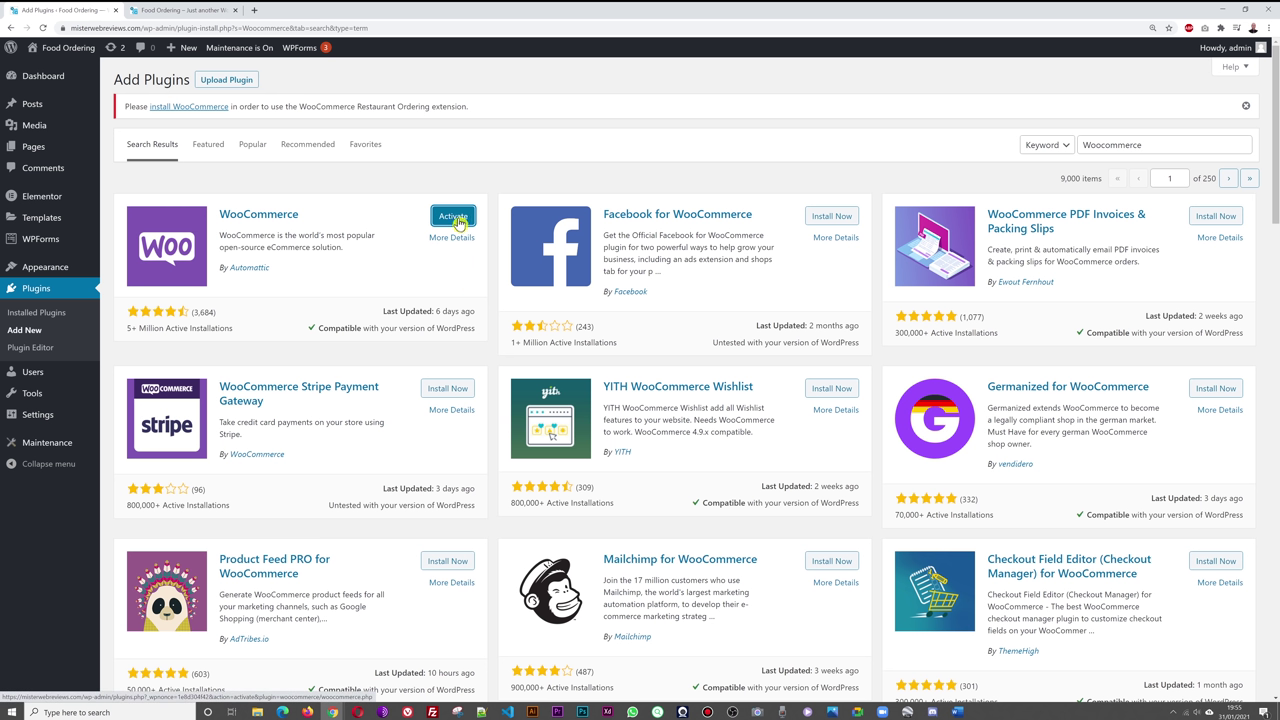
{"action": "left_click", "coordinate": [459, 222]}
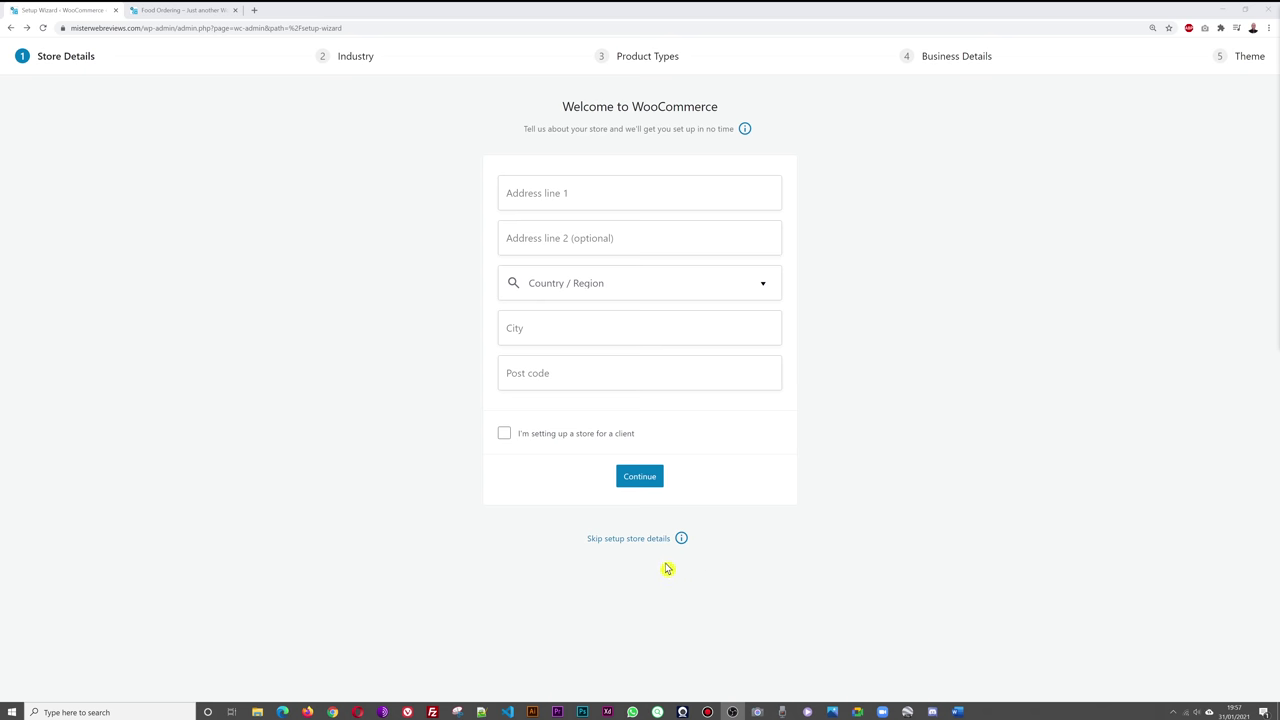
- Skip the WooCommerce store details, decline usage tracking, and switch to the live Fresco tab
{"action": "left_click", "coordinate": [624, 542]}
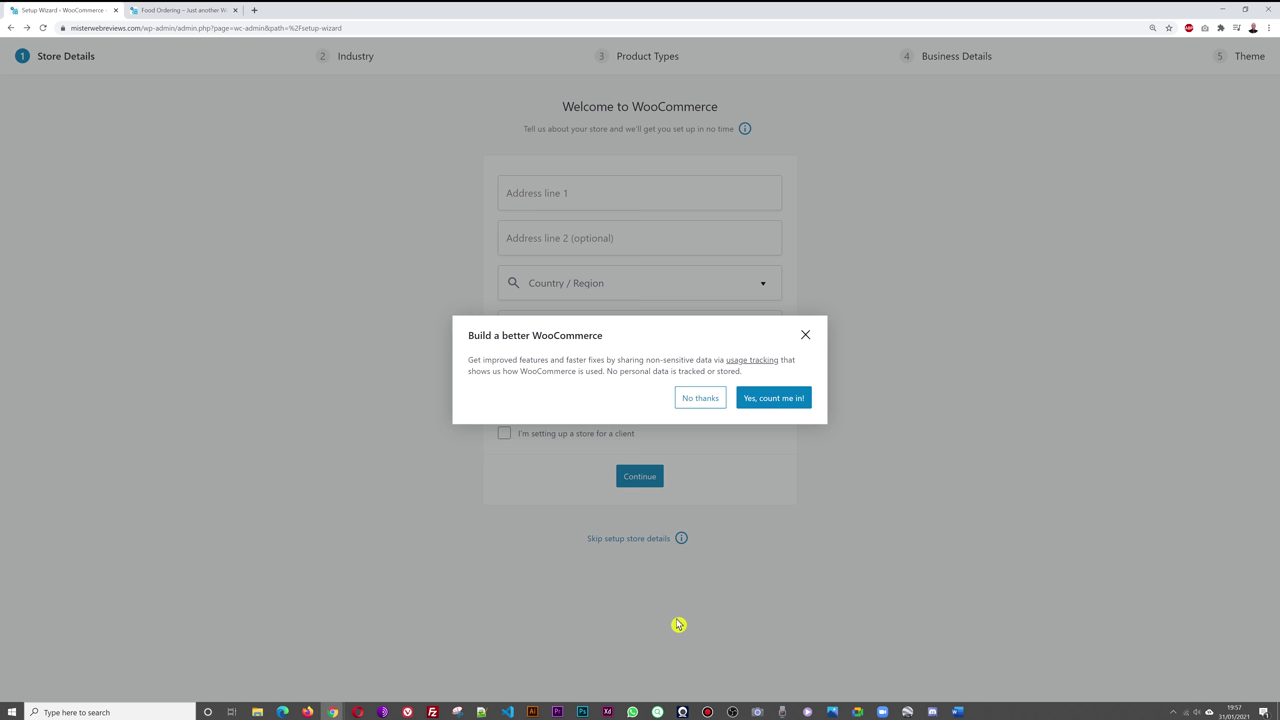
{"action": "left_click", "coordinate": [703, 402]}
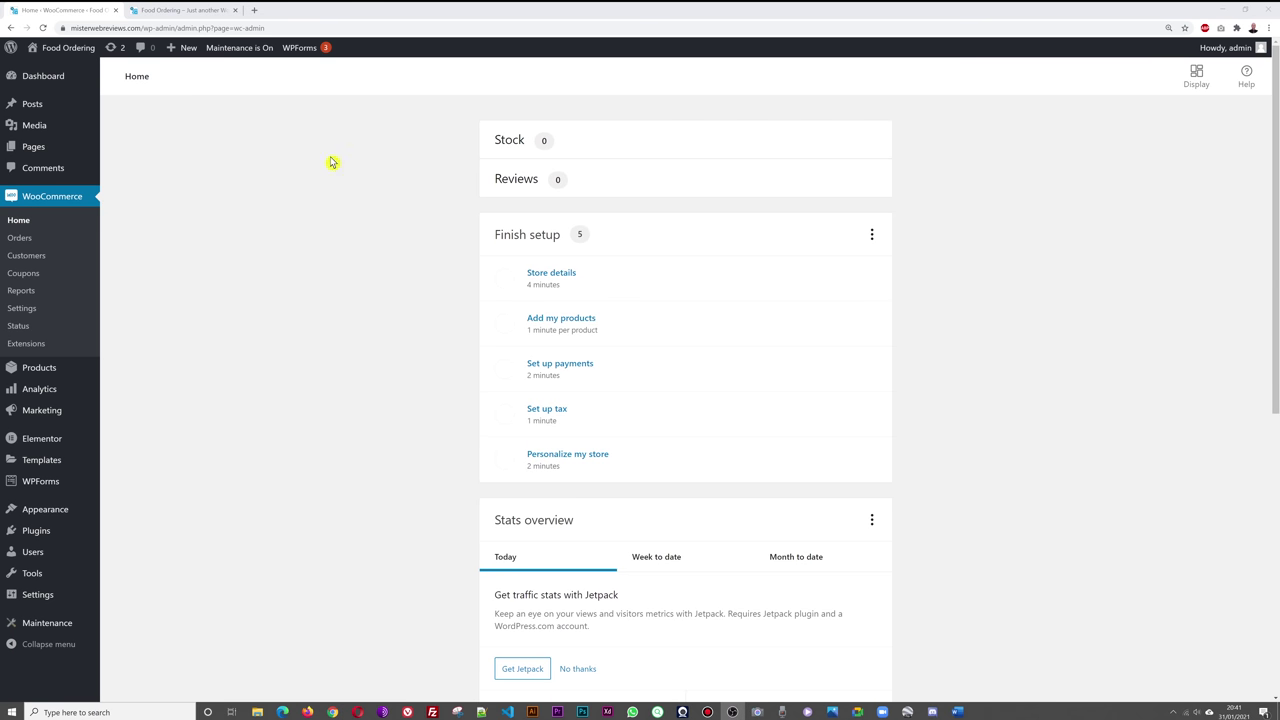
{"action": "left_click", "coordinate": [180, 10]}
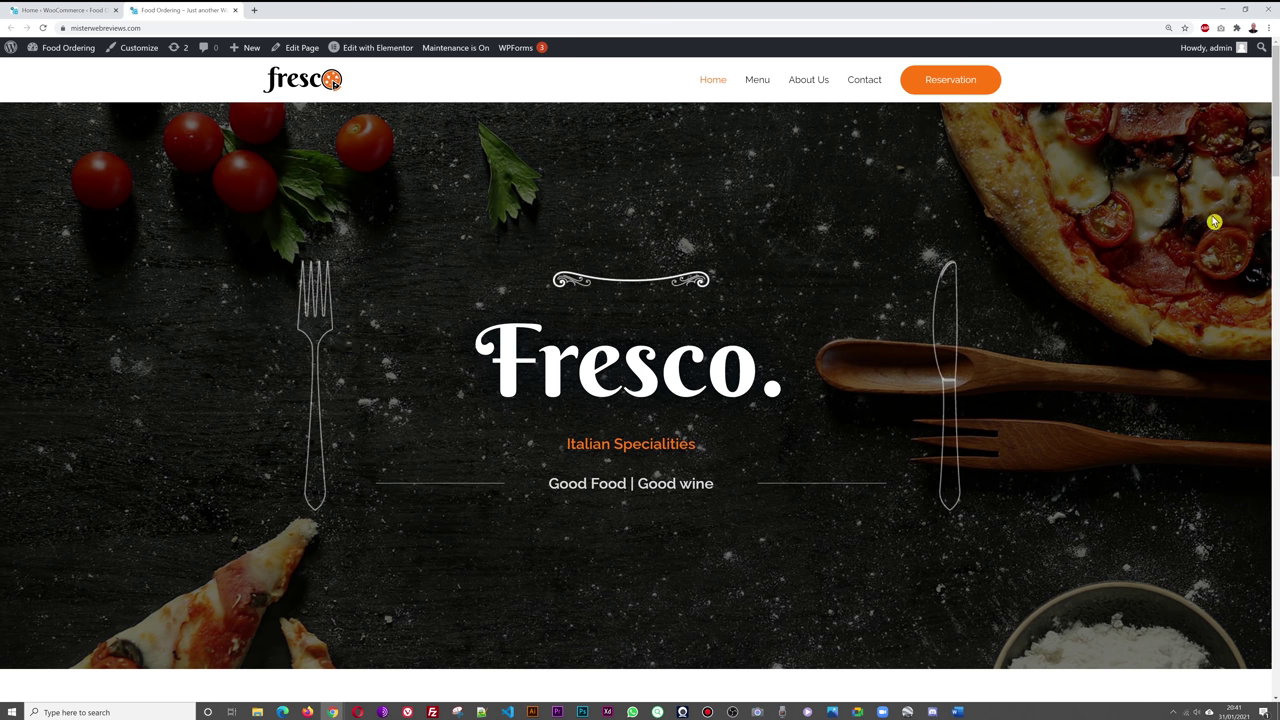
{"action": "scroll", "coordinate": [1120, 323], "scroll_direction": "down", "scroll_amount": 3}
{"action": "scroll", "coordinate": [1131, 321], "scroll_direction": "down", "scroll_amount": 2}
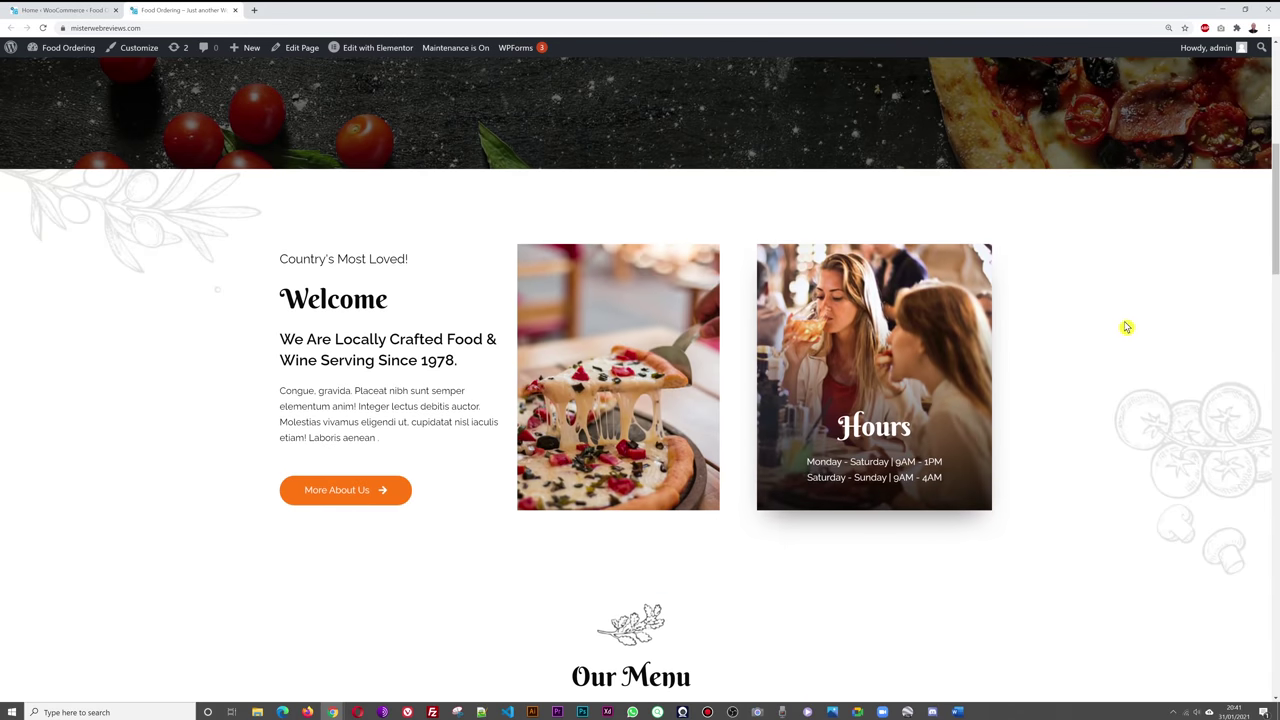
{"action": "scroll", "coordinate": [1140, 372], "scroll_direction": "down", "scroll_amount": 6}
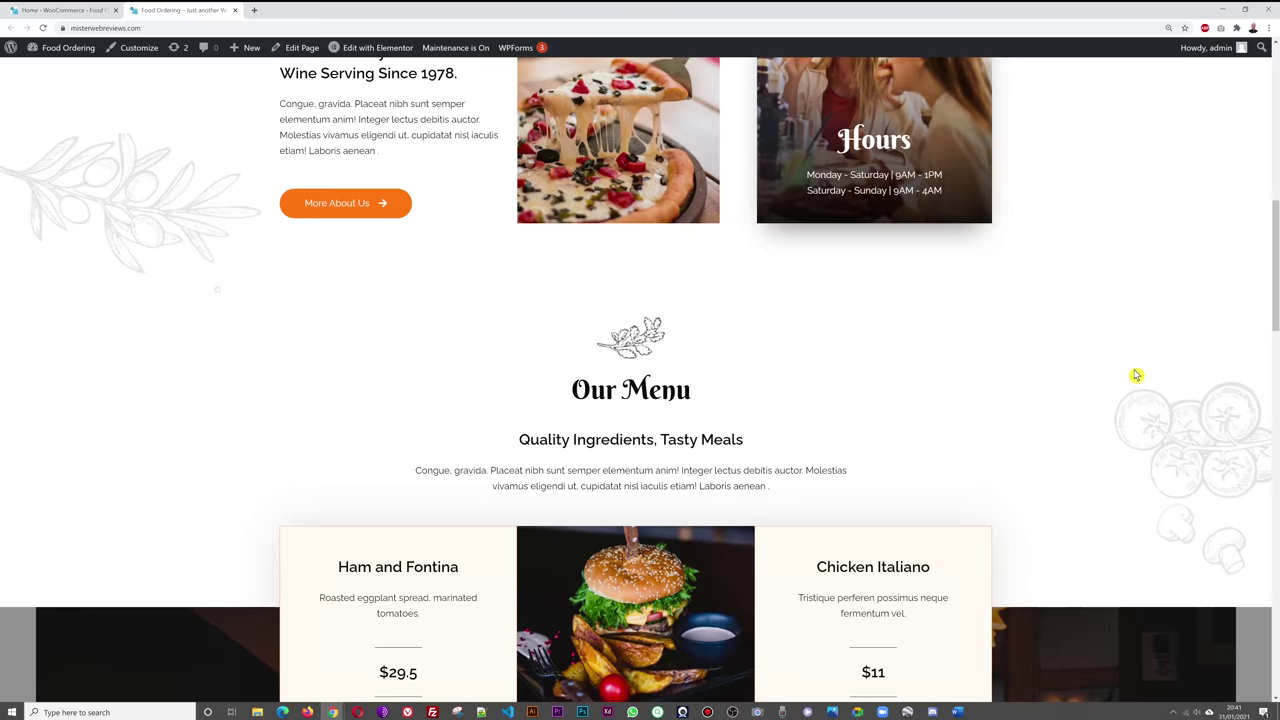
{"action": "scroll", "coordinate": [1145, 370], "scroll_direction": "up", "scroll_amount": 1}
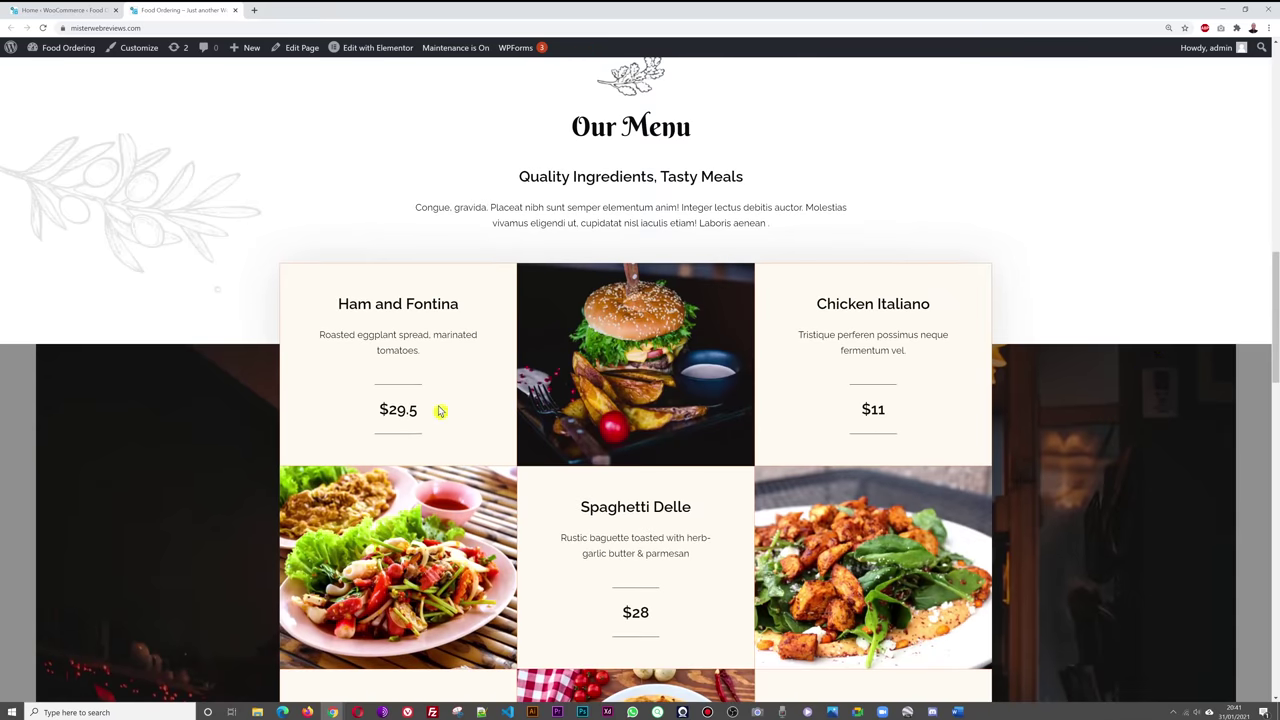
{"action": "scroll", "coordinate": [1086, 366], "scroll_direction": "down", "scroll_amount": 8}
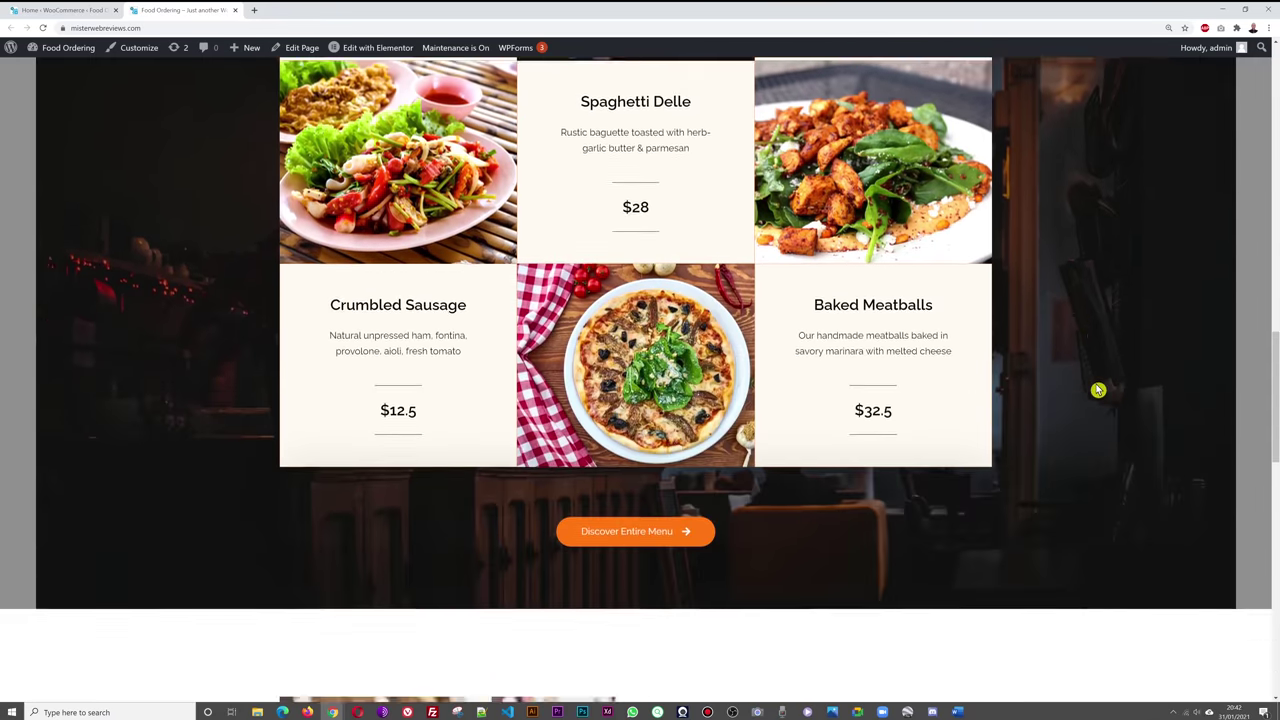
- Return to the WooCommerce dashboard tab and open Pages > All Pages
{"action": "scroll", "coordinate": [1110, 389], "scroll_direction": "down", "scroll_amount": 5}
{"action": "scroll", "coordinate": [1110, 390], "scroll_direction": "up", "scroll_amount": 17}
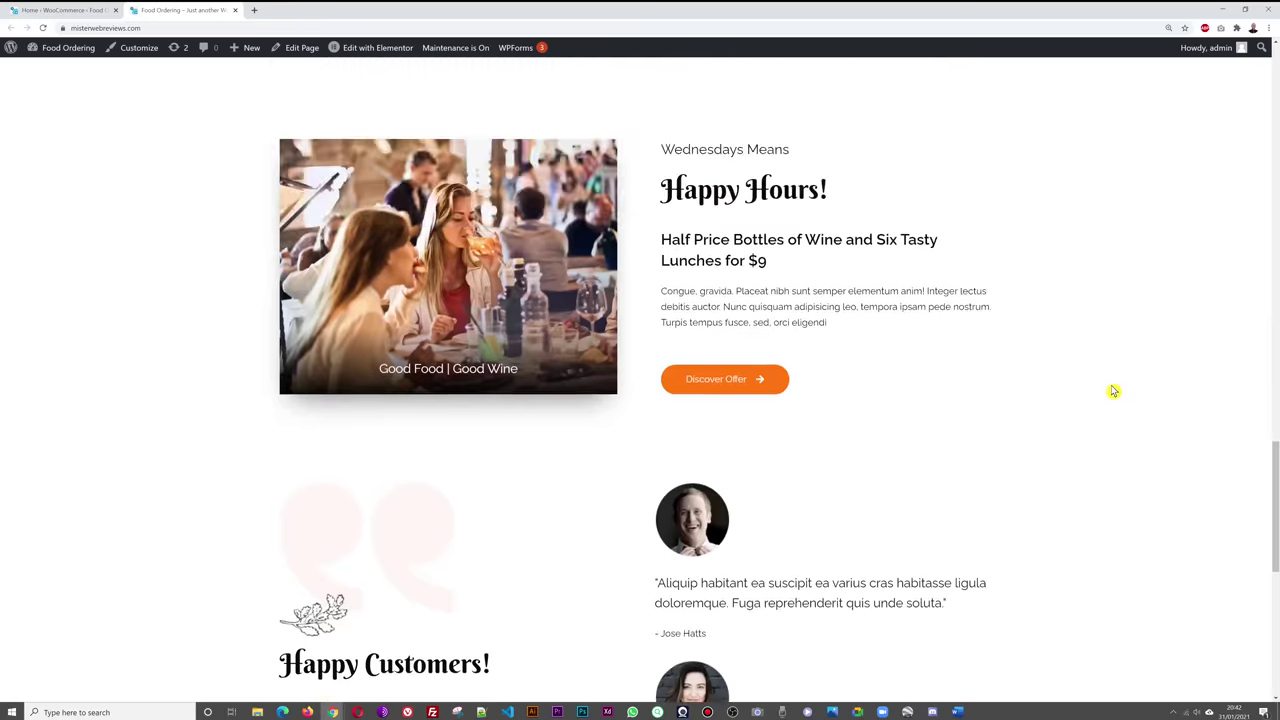
{"action": "scroll", "coordinate": [1105, 374], "scroll_direction": "up", "scroll_amount": 4}
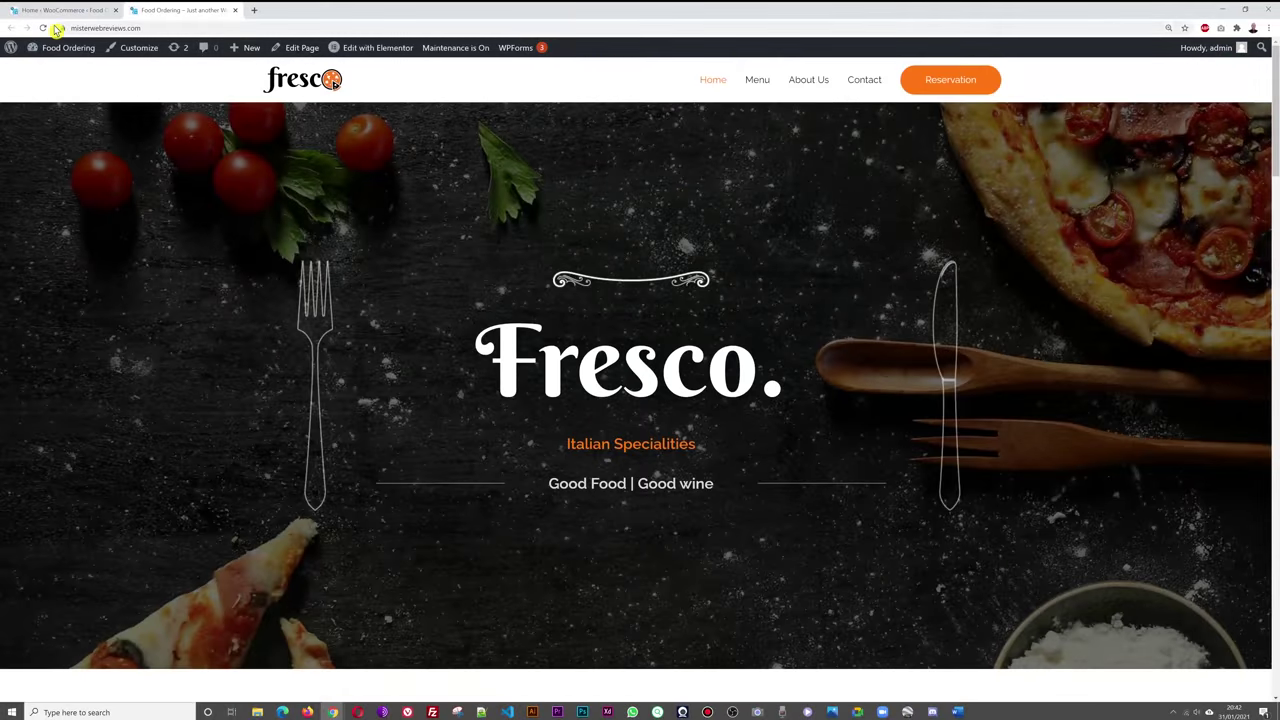
{"action": "left_click", "coordinate": [60, 12]}
{"action": "mouse_move", "coordinate": [72, 152]}
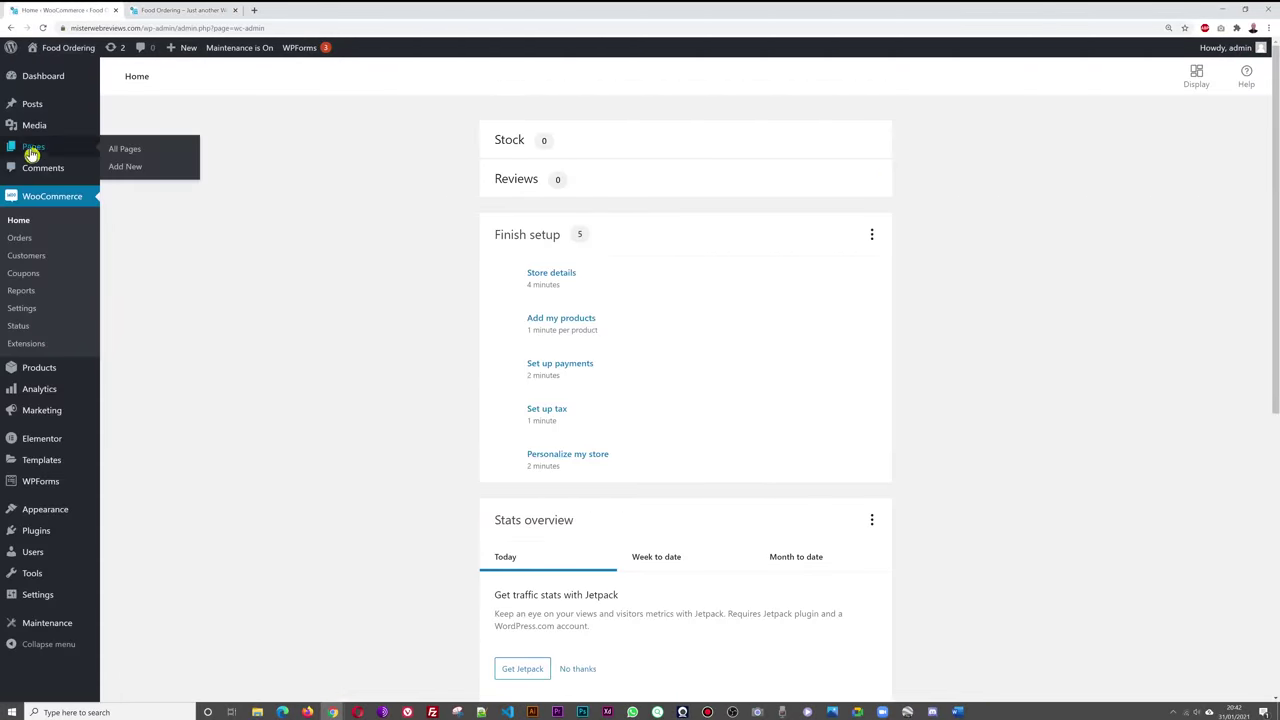
{"action": "left_click", "coordinate": [124, 151]}
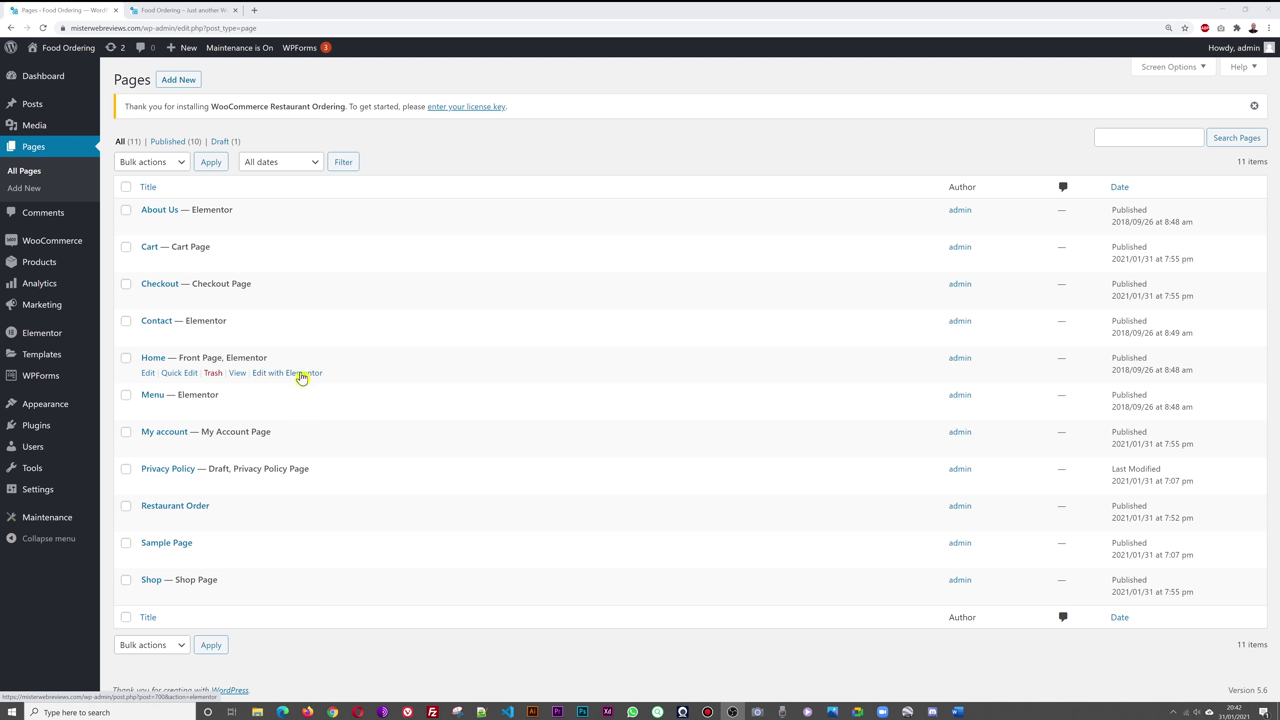
- Open the Fresco Home page in the Elementor editor
{"action": "left_click", "coordinate": [300, 377]}
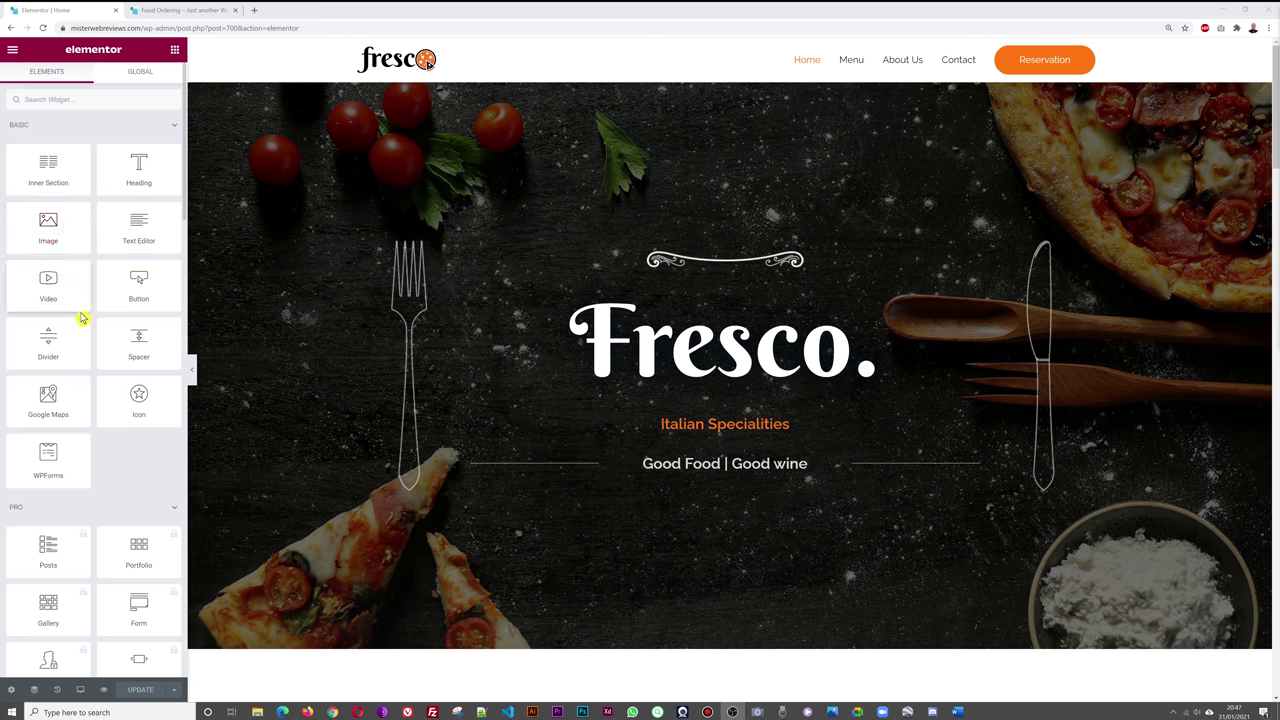
{"action": "left_click_drag", "start_coordinate": [54, 180], "coordinate": [54, 165]}
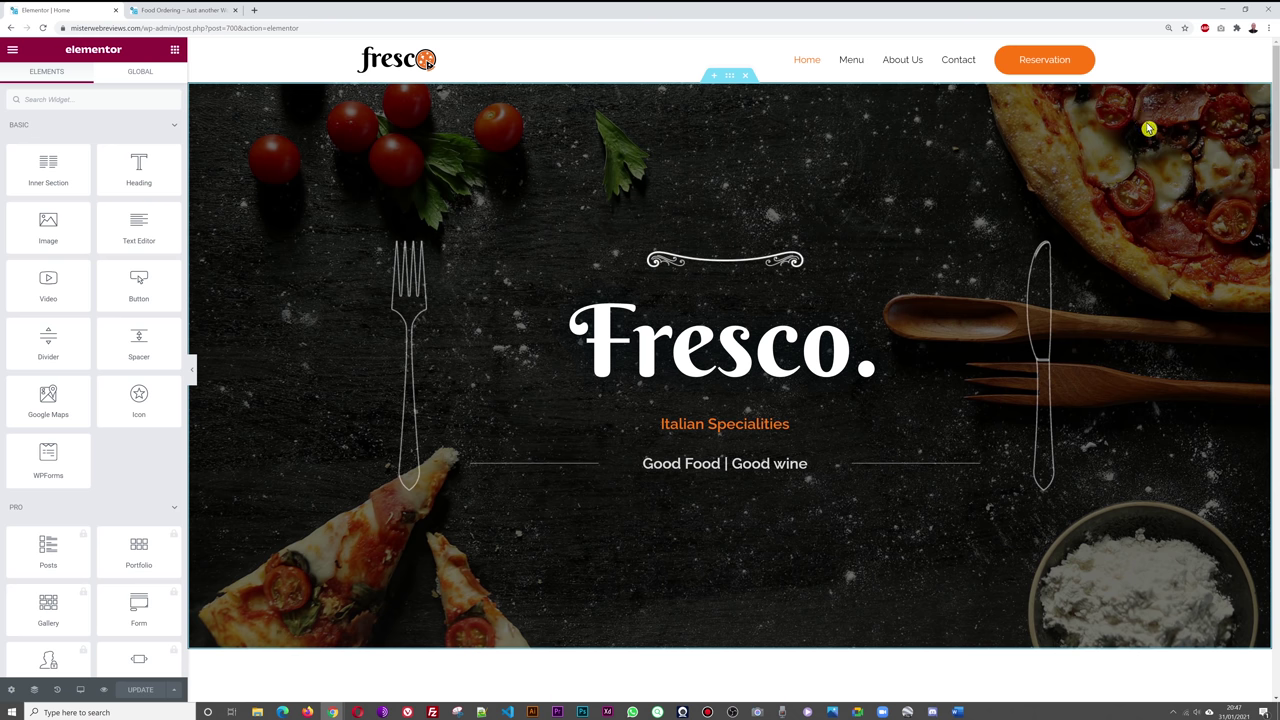
- Inspect the hero section, centre column and divider image, then bring up the 'Fresco.' heading settings
{"action": "left_click", "coordinate": [730, 77]}
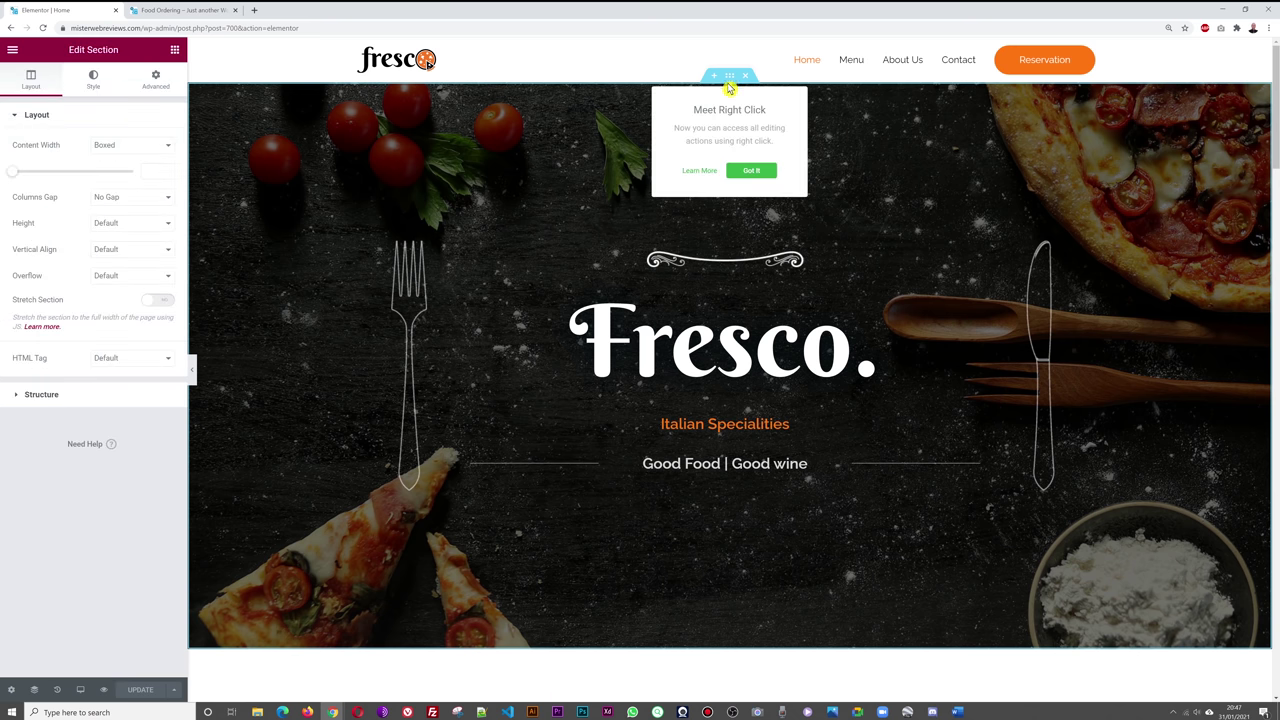
{"action": "left_click", "coordinate": [751, 170]}
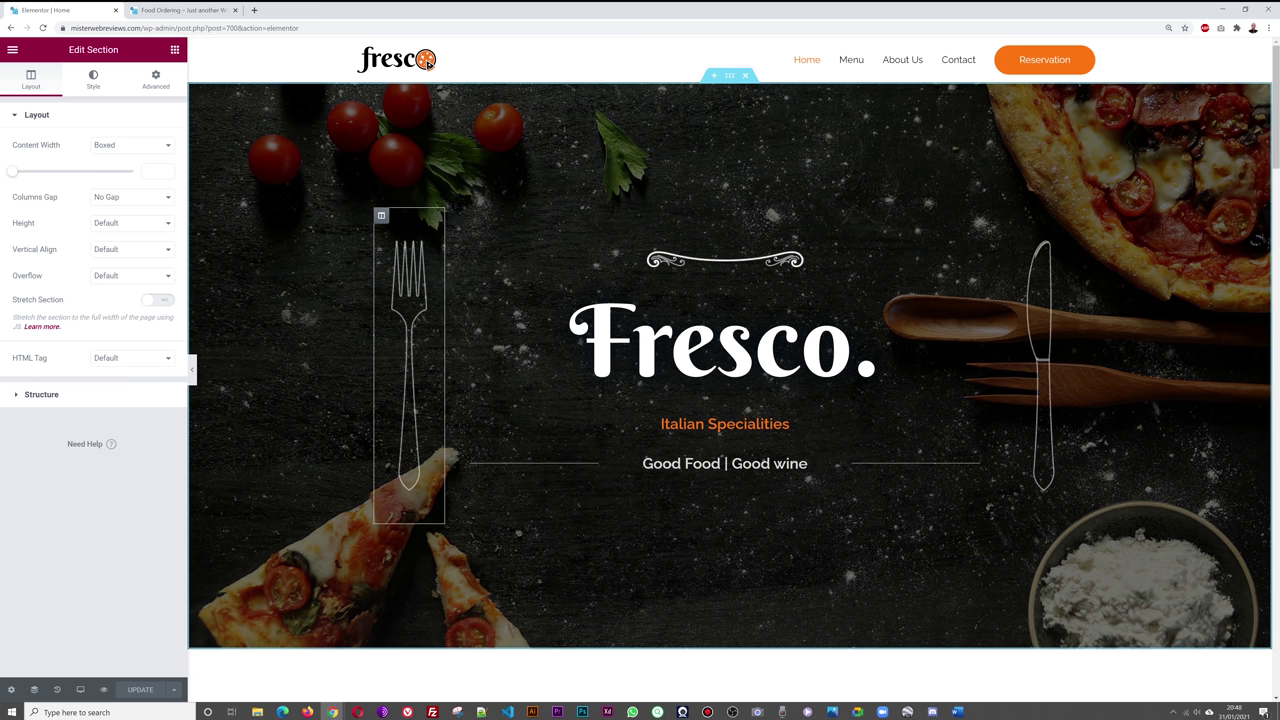
{"action": "left_click", "coordinate": [453, 218]}
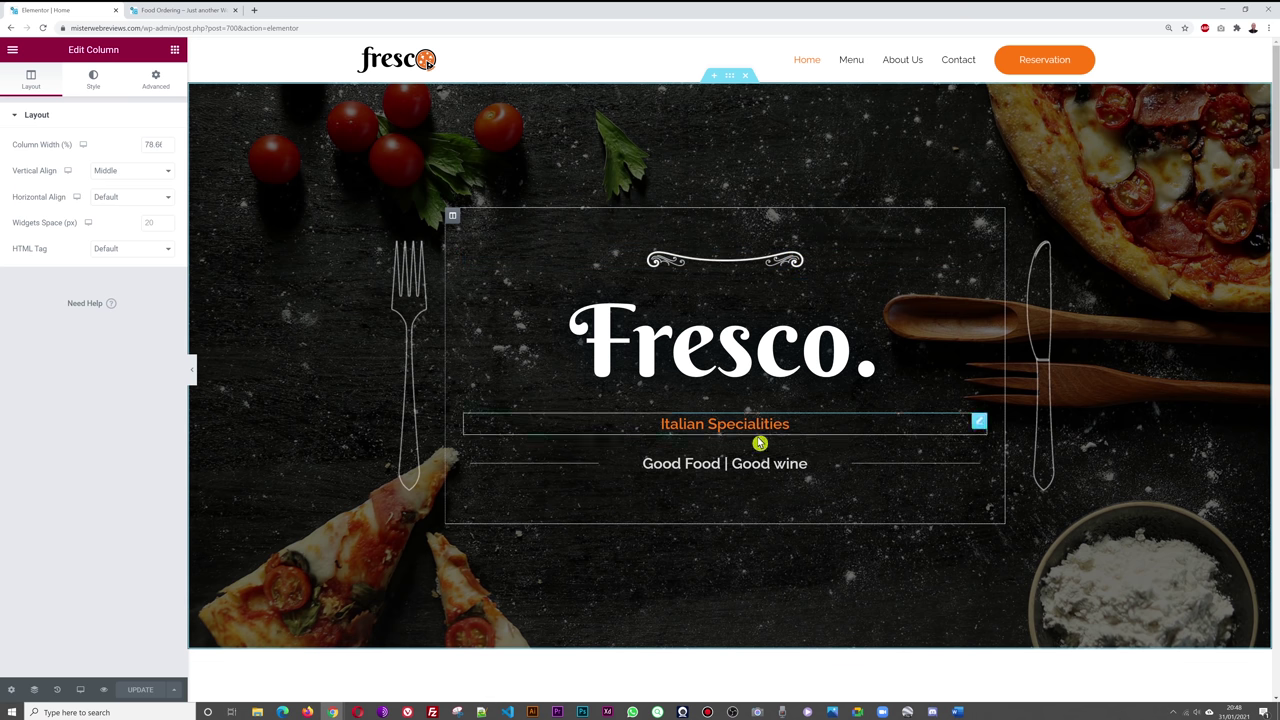
{"action": "left_click", "coordinate": [945, 263]}
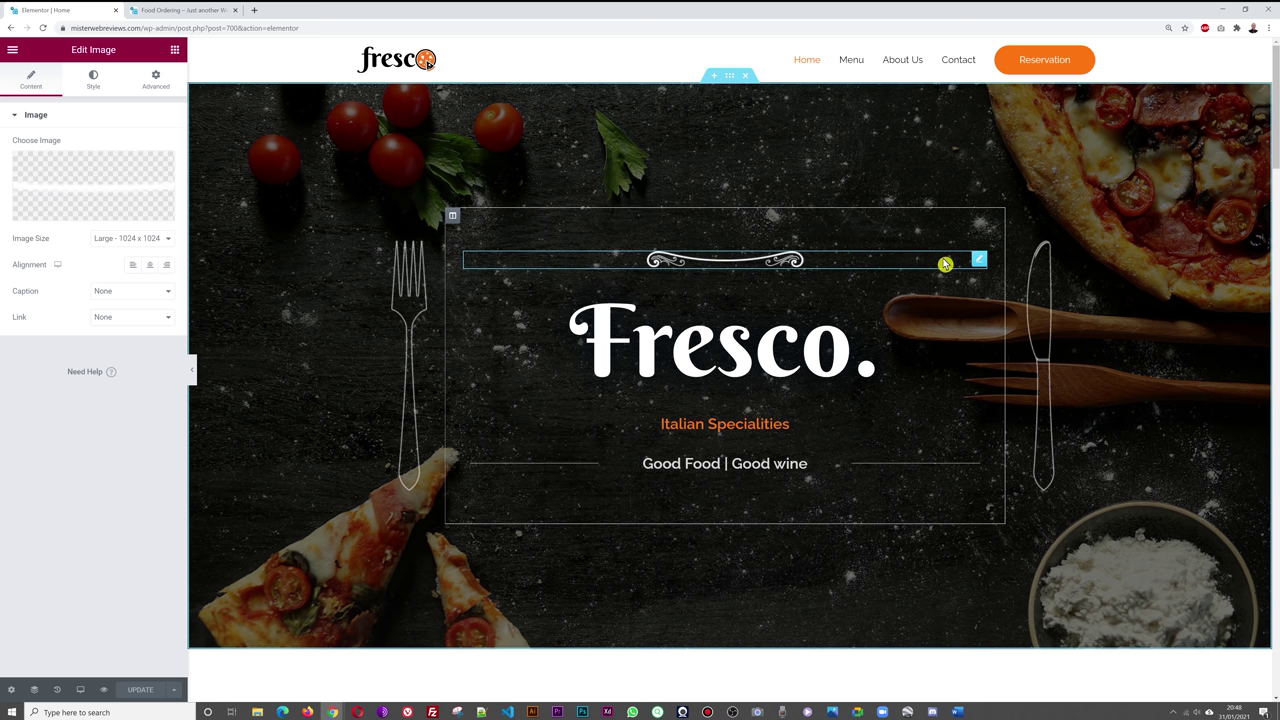
{"action": "left_click", "coordinate": [891, 351]}
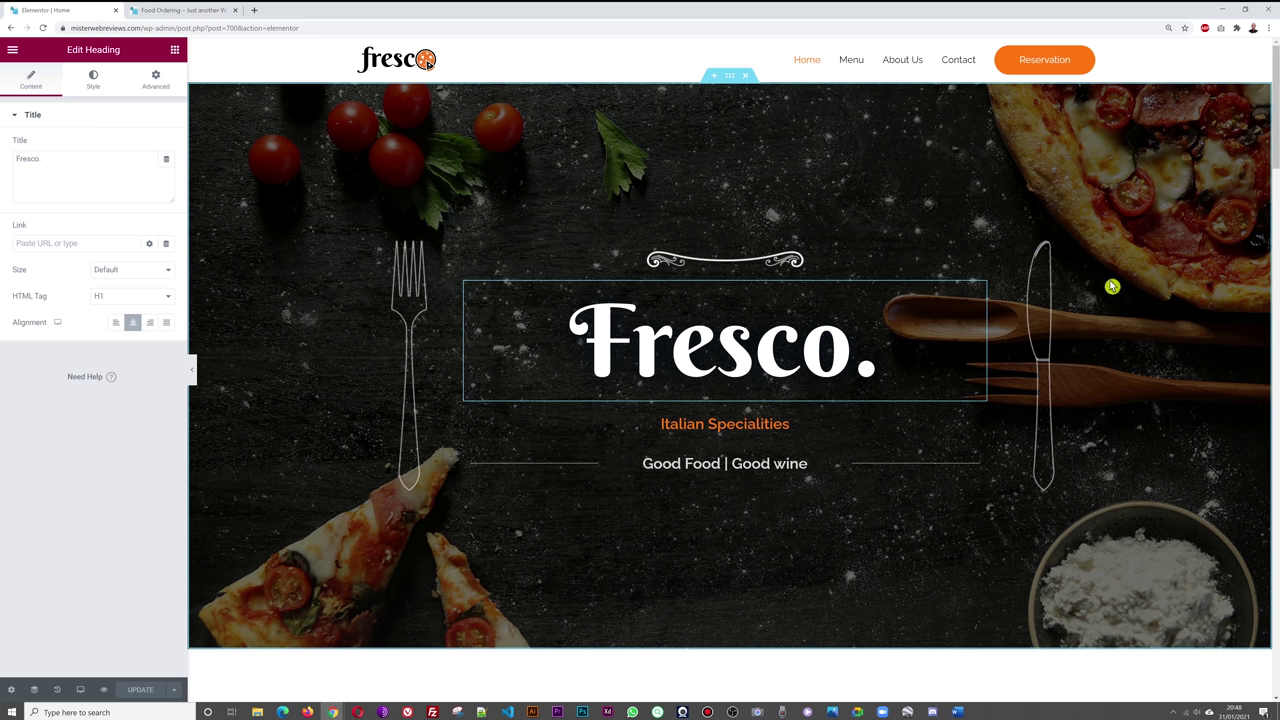
{"action": "scroll", "coordinate": [1166, 224], "scroll_direction": "down", "scroll_amount": 5}
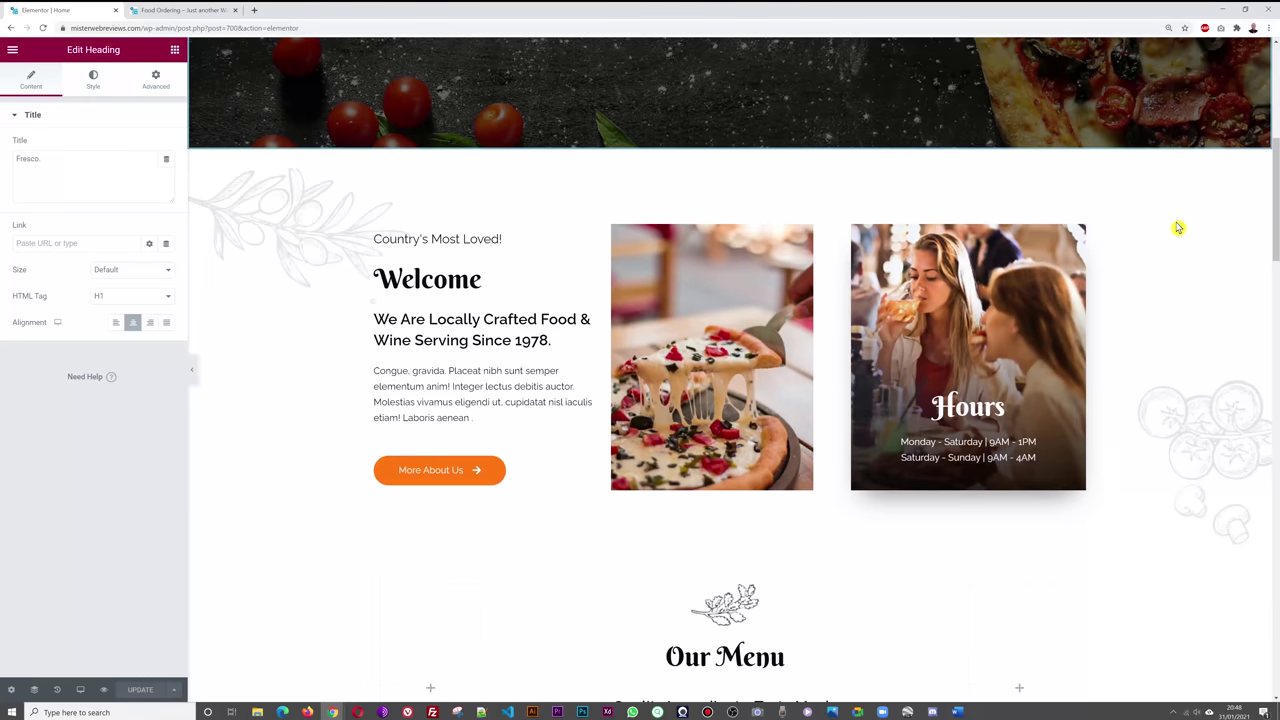
{"action": "scroll", "coordinate": [1149, 329], "scroll_direction": "up", "scroll_amount": 3}
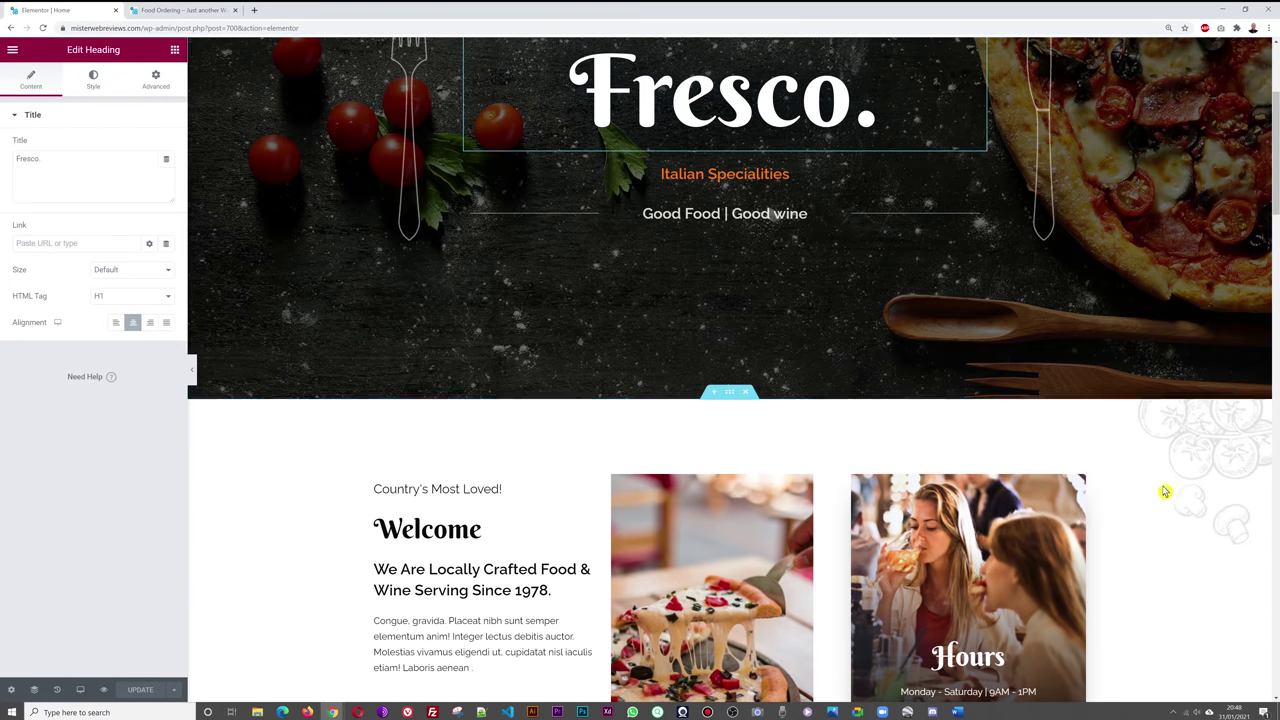
{"action": "scroll", "coordinate": [1166, 503], "scroll_direction": "down", "scroll_amount": 3}
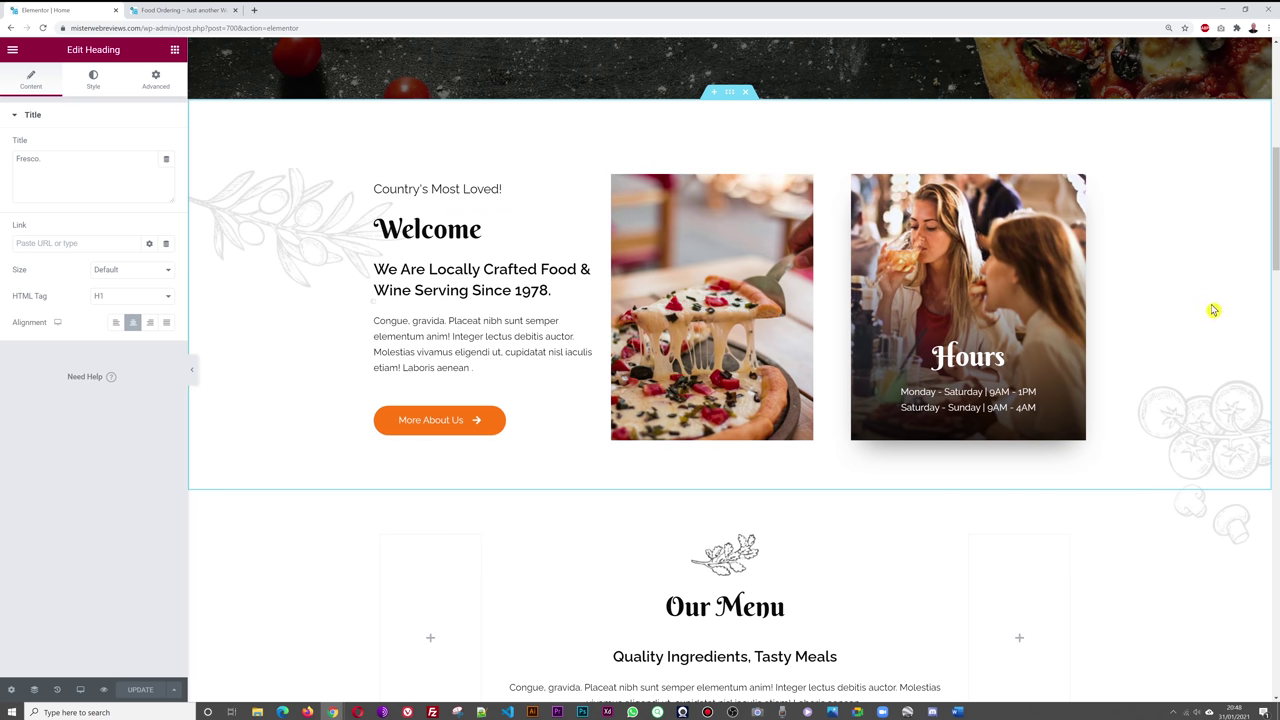
{"action": "scroll", "coordinate": [1210, 312], "scroll_direction": "up", "scroll_amount": 5}
{"action": "scroll", "coordinate": [1210, 315], "scroll_direction": "up", "scroll_amount": 1}
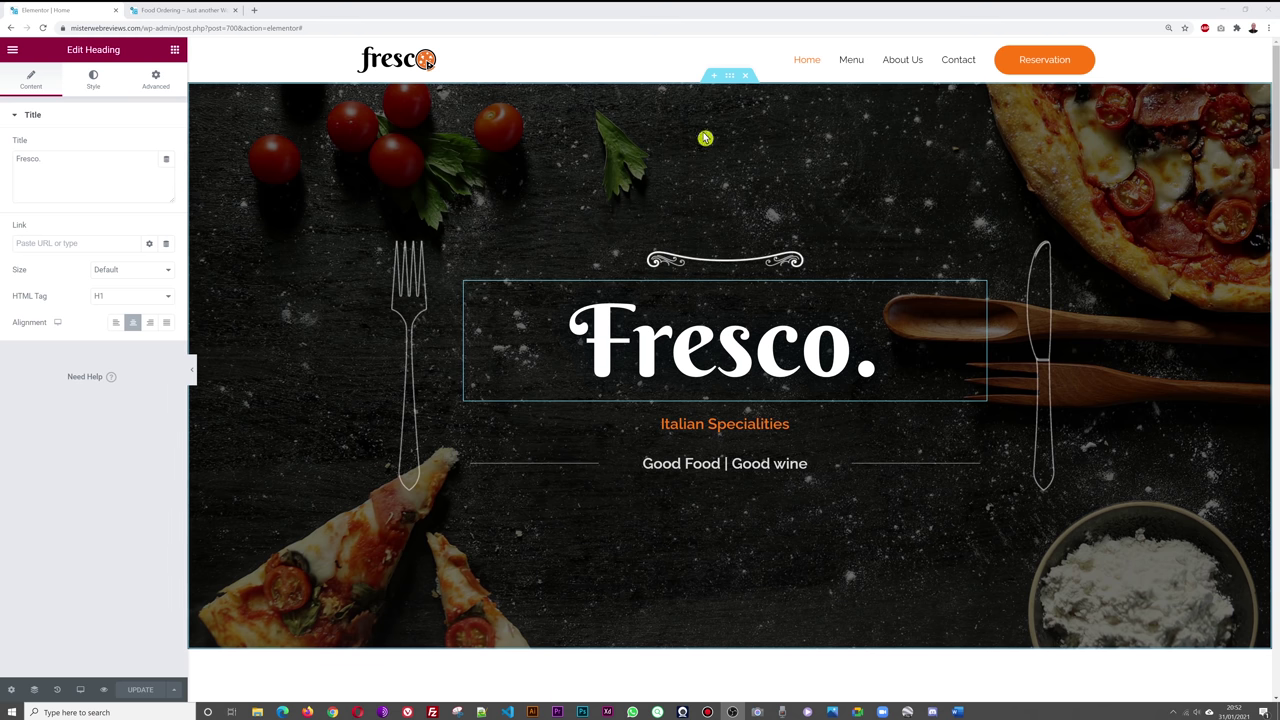
- Open the media library from the hero section's Style background image
{"action": "left_click", "coordinate": [730, 78]}
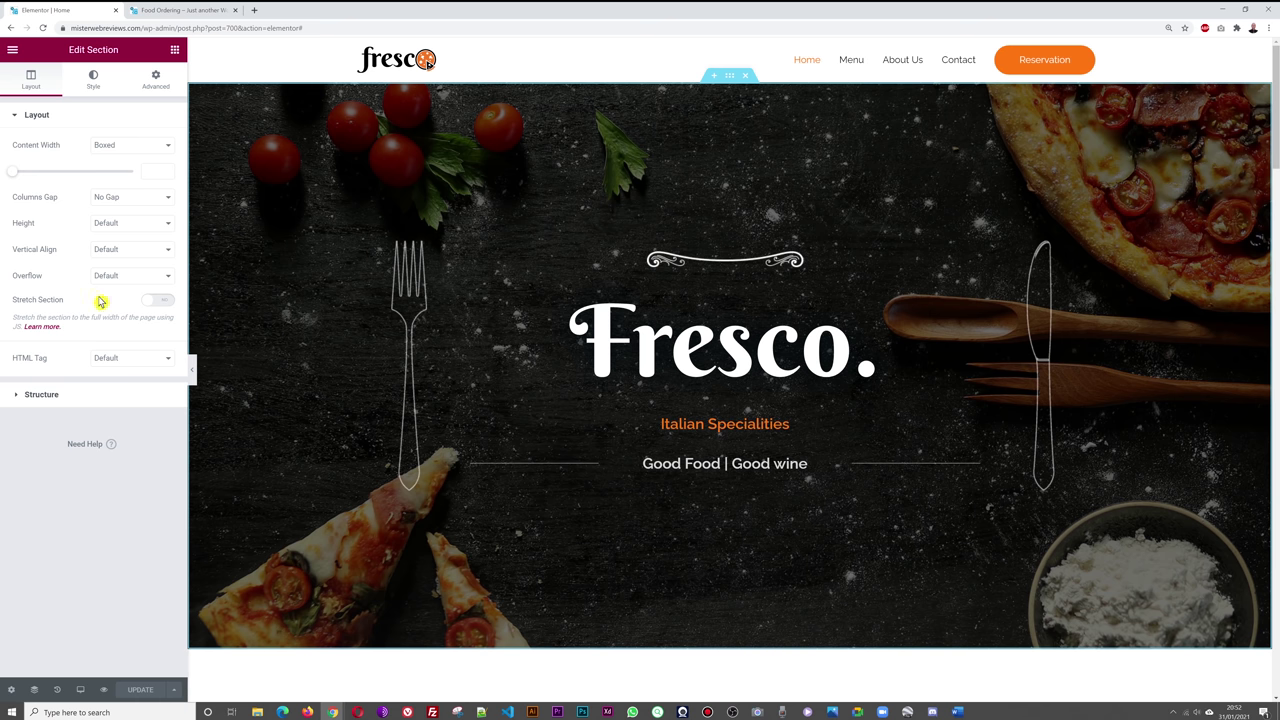
{"action": "left_click", "coordinate": [94, 85]}
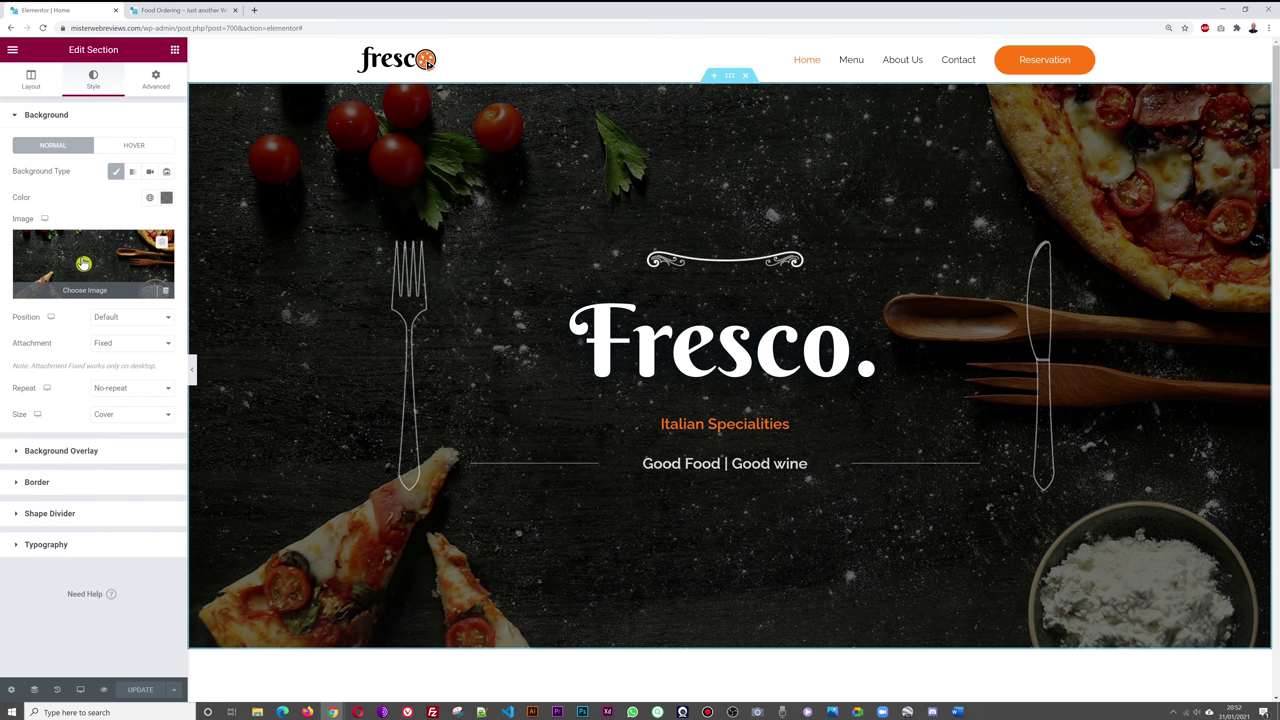
{"action": "left_click", "coordinate": [98, 260]}
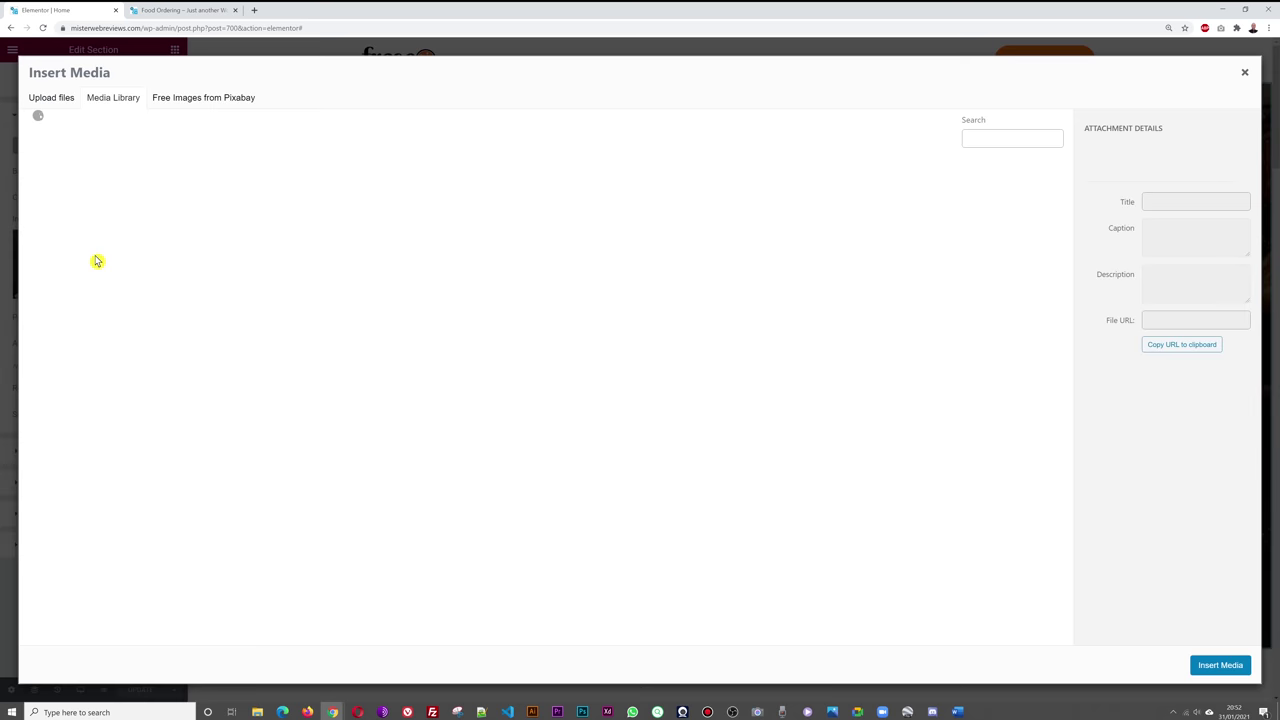
{"action": "left_click", "coordinate": [46, 103]}
{"action": "left_click", "coordinate": [620, 335]}
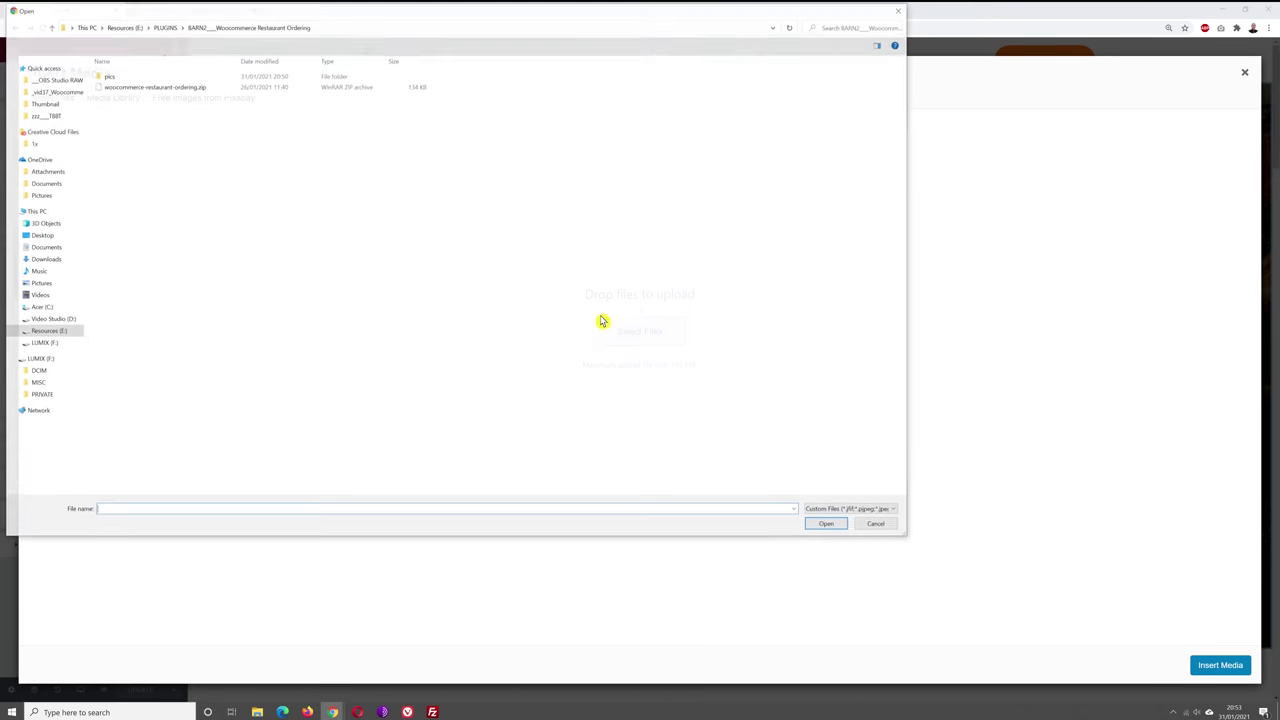
{"action": "double_click", "coordinate": [106, 77]}
{"action": "left_click", "coordinate": [128, 122]}
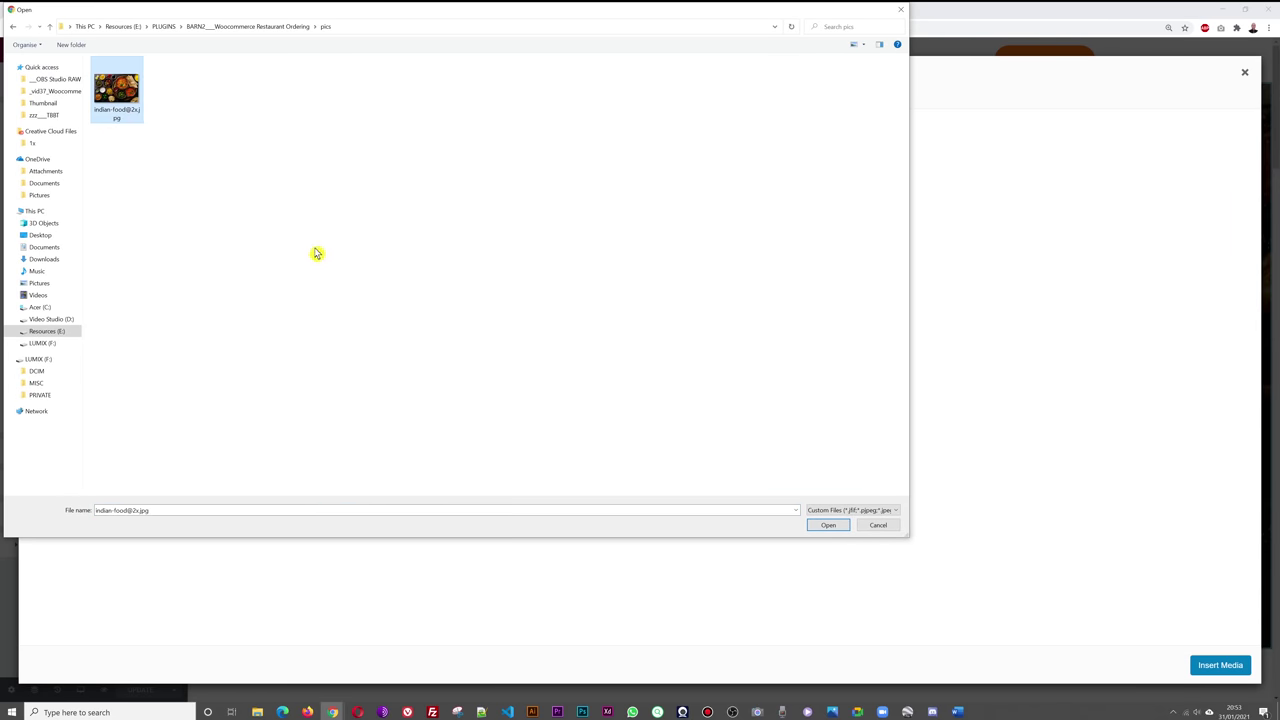
{"action": "left_click", "coordinate": [828, 527]}
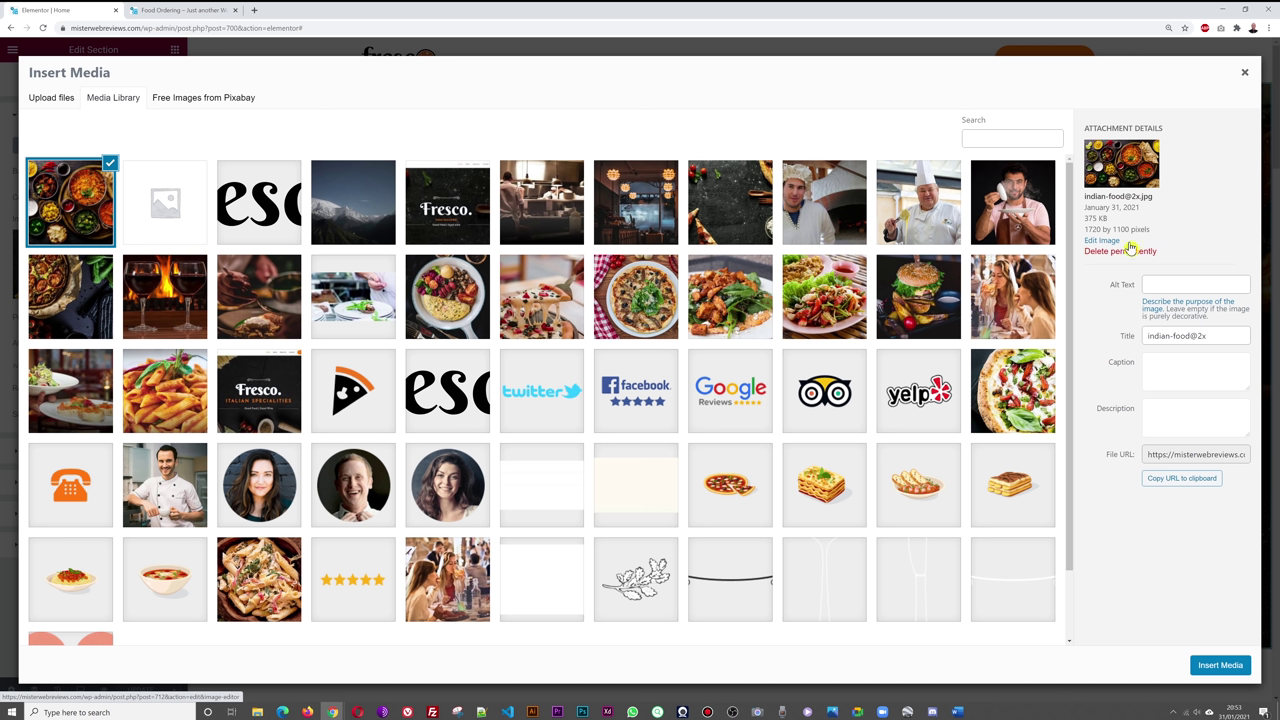
{"action": "left_click", "coordinate": [1221, 668]}
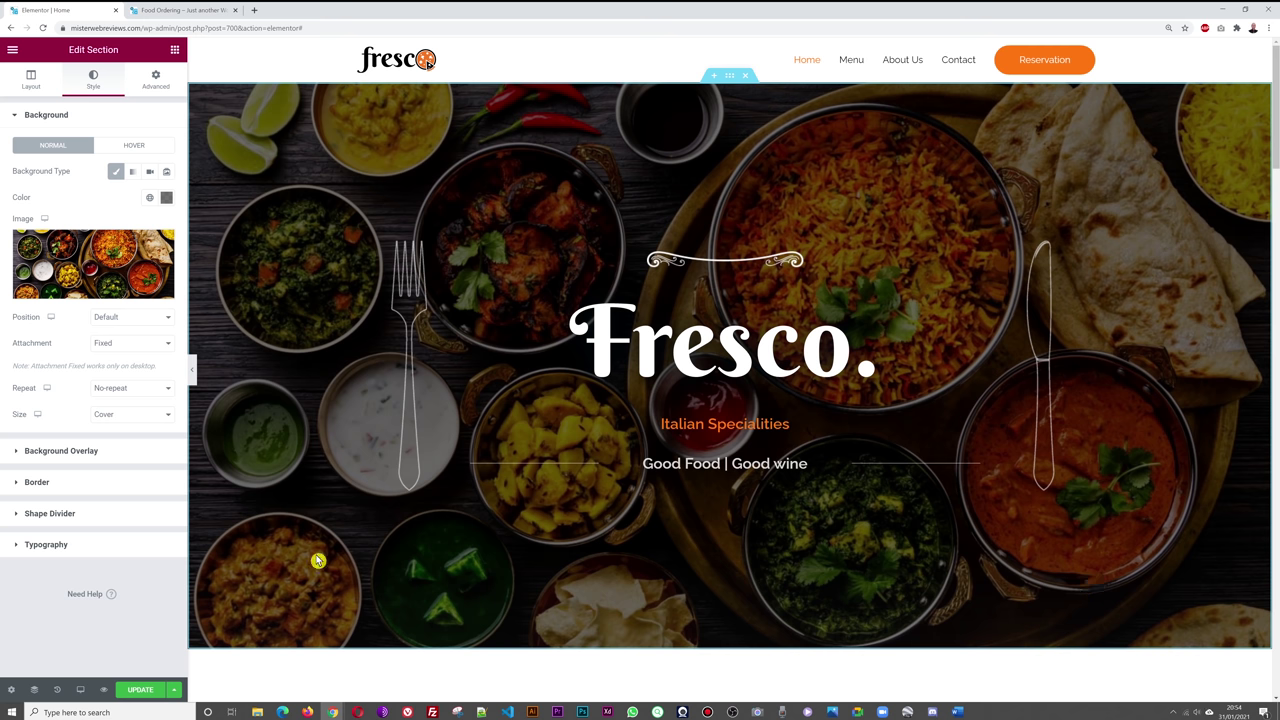
- Set the hero background overlay opacity to 0.61 and save the page
{"action": "left_click", "coordinate": [89, 452]}
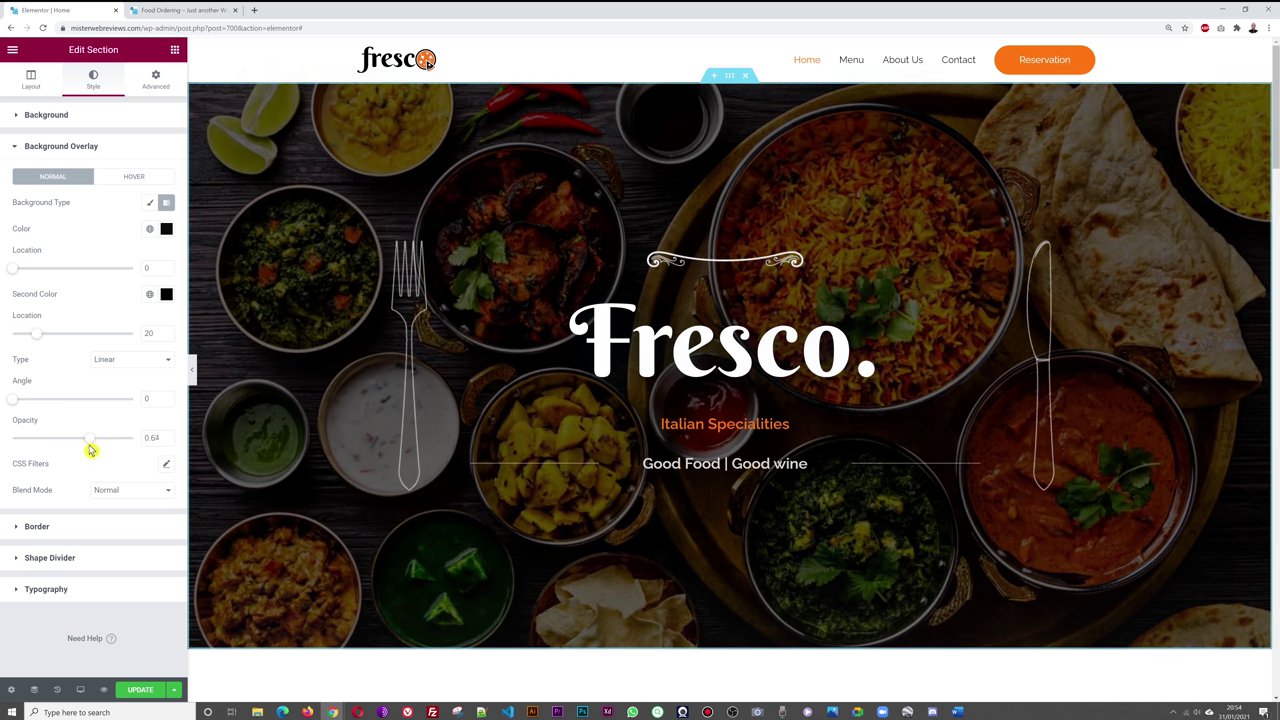
{"action": "left_click_drag", "start_coordinate": [94, 446], "coordinate": [77, 442]}
{"action": "left_click", "coordinate": [141, 691]}
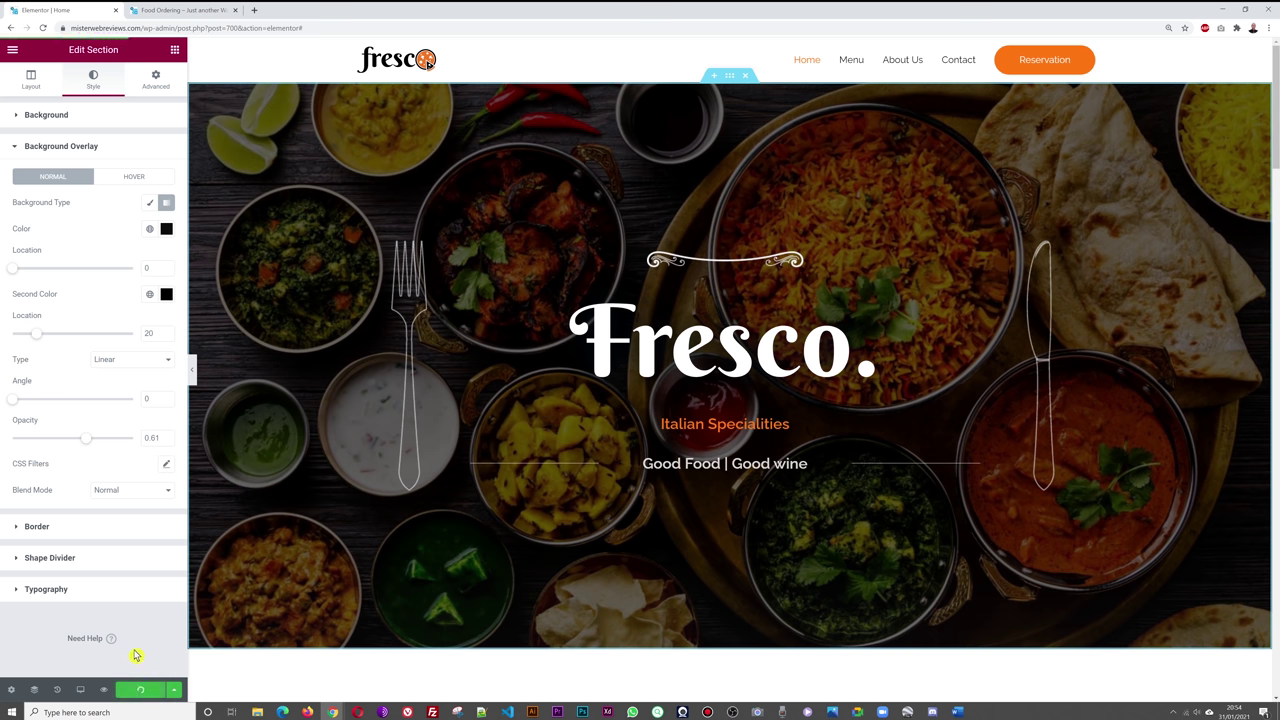
- Reload the live Food Ordering site to see the Indian food hero background
{"action": "left_click", "coordinate": [194, 11]}
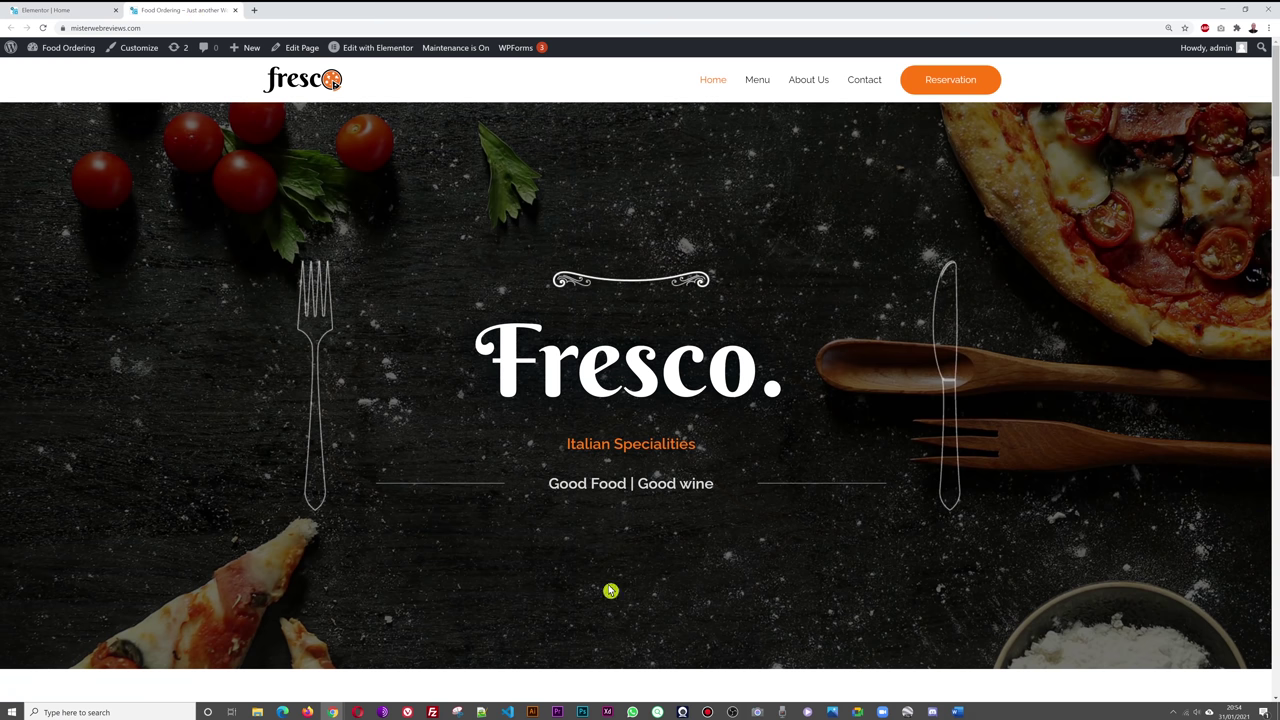
{"action": "key", "text": "F5"}
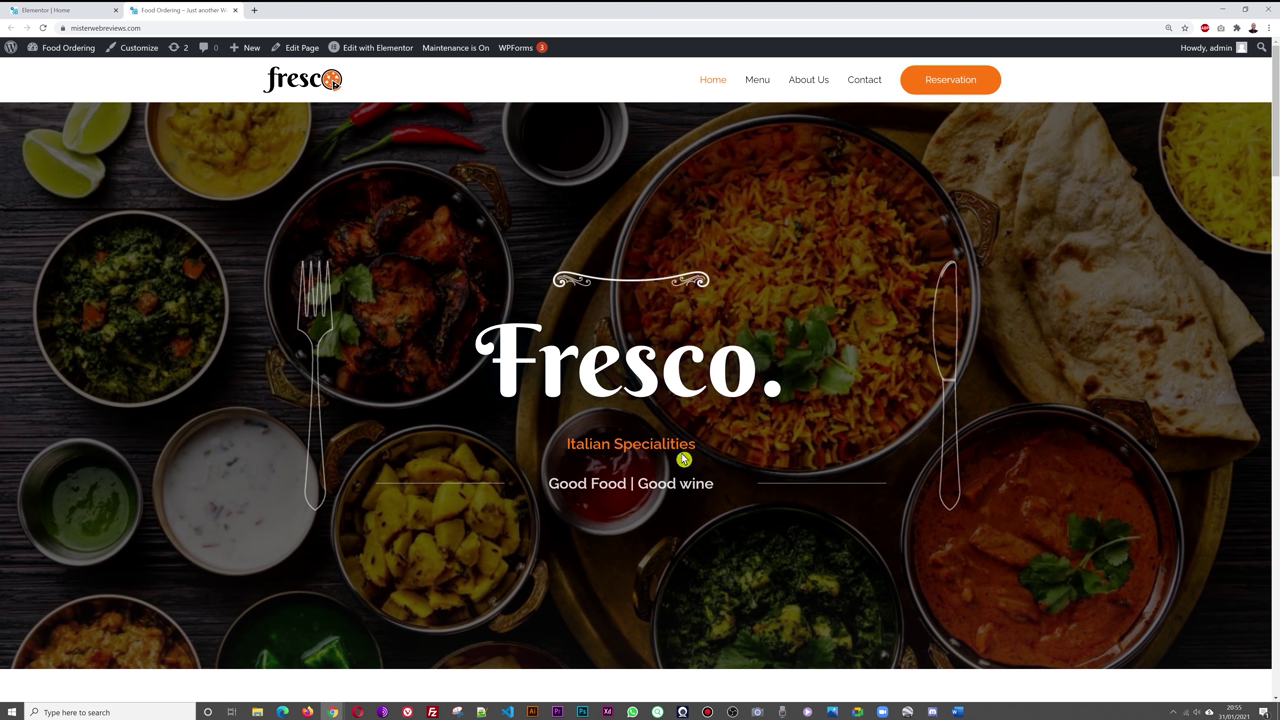
- Change the main hero heading from 'Fresco.' to 'Himalayan'
{"action": "left_click", "coordinate": [66, 12]}
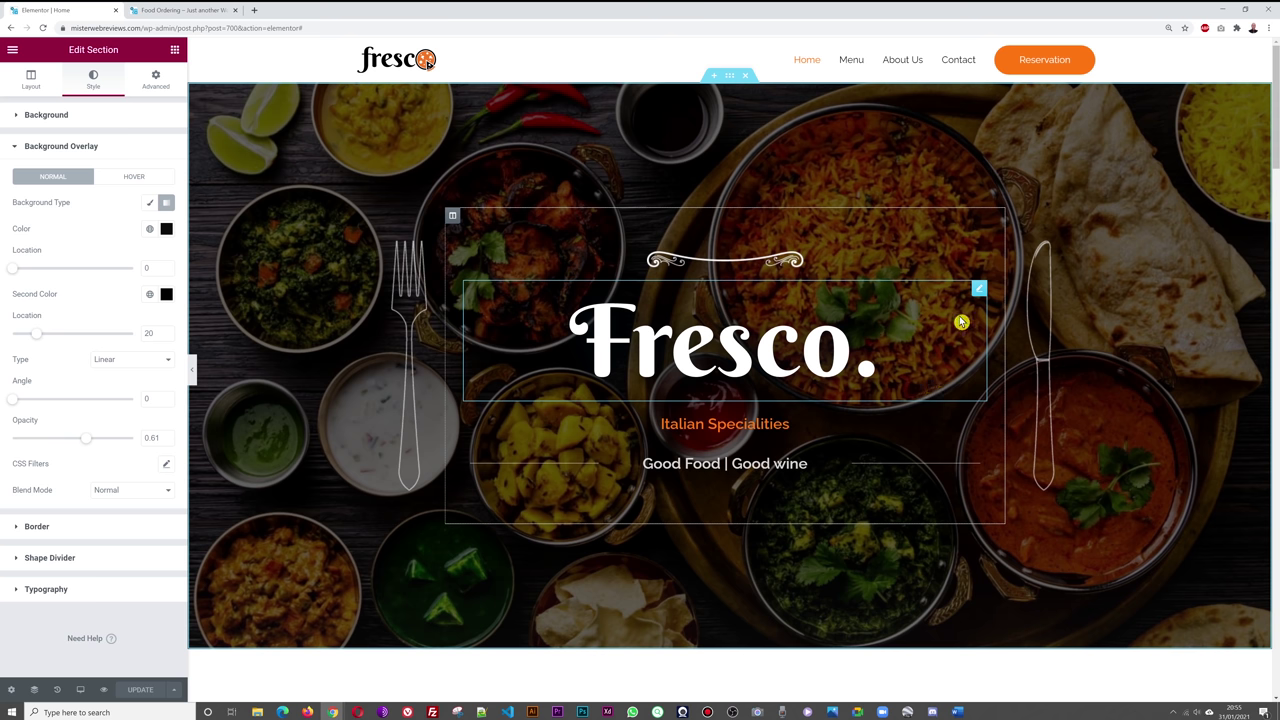
{"action": "left_click", "coordinate": [979, 291]}
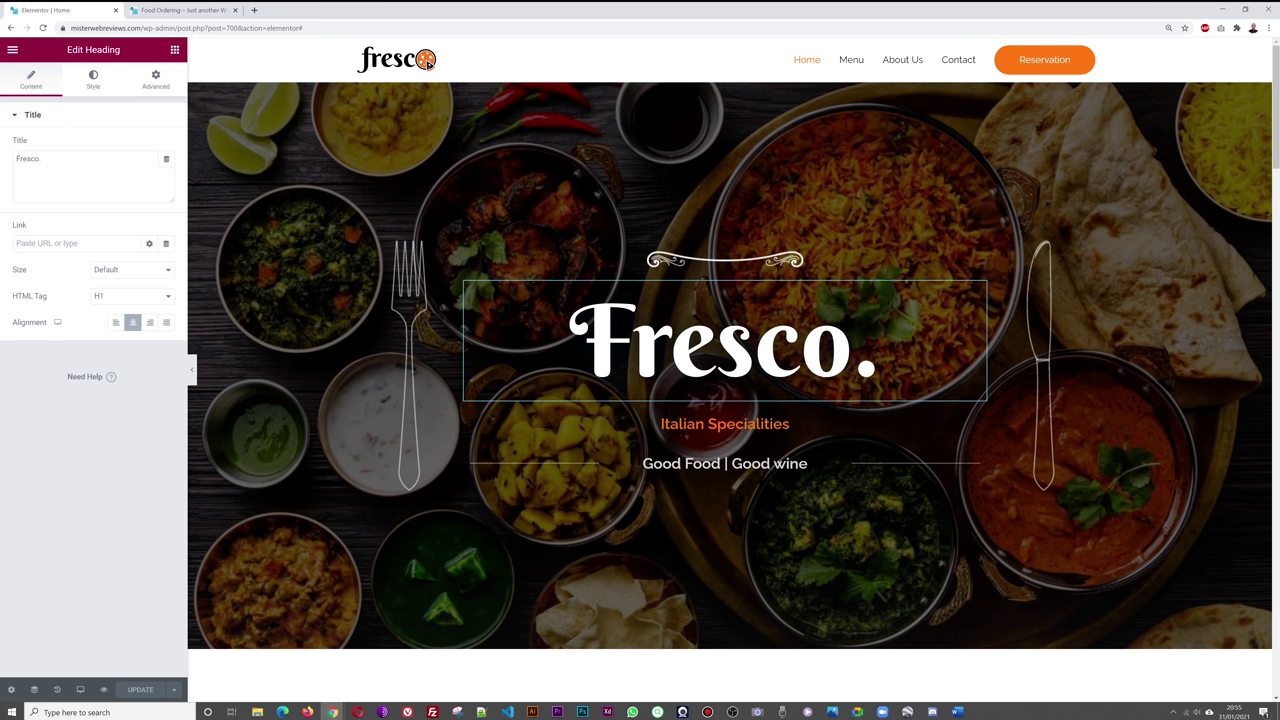
{"action": "triple_click", "coordinate": [88, 173]}
{"action": "type", "text": "H"}
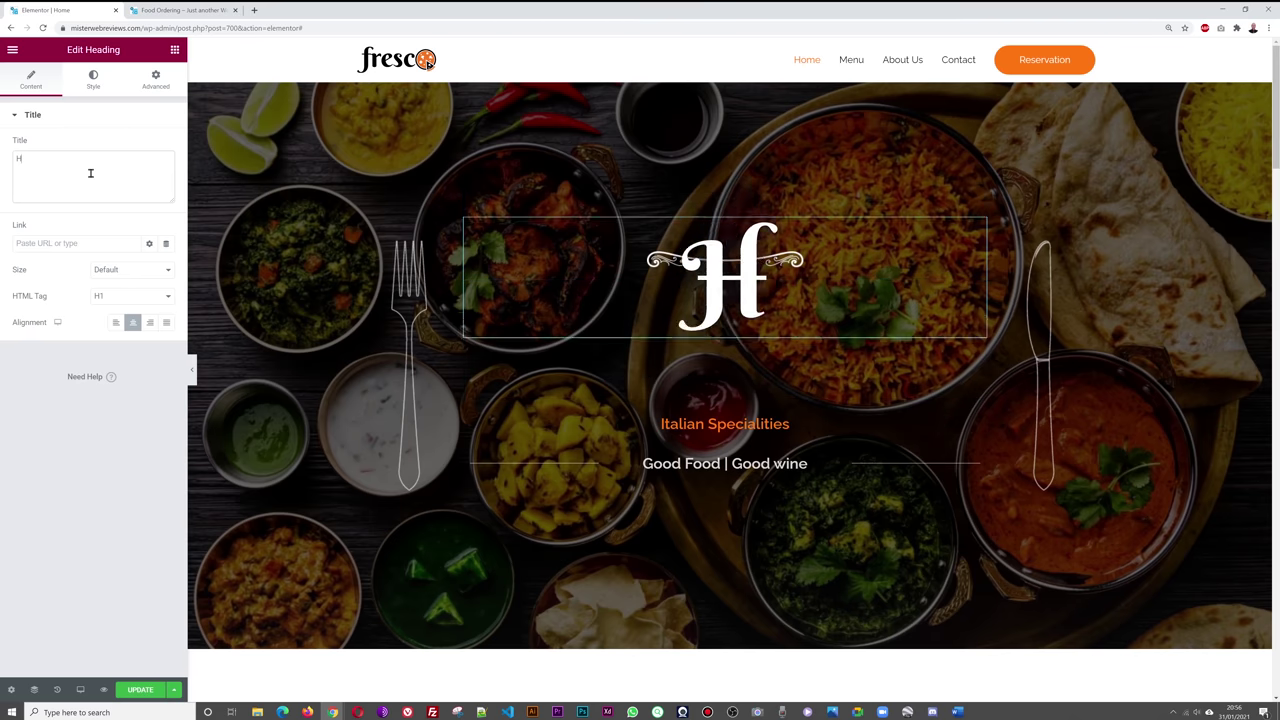
{"action": "type", "text": "imalayan"}
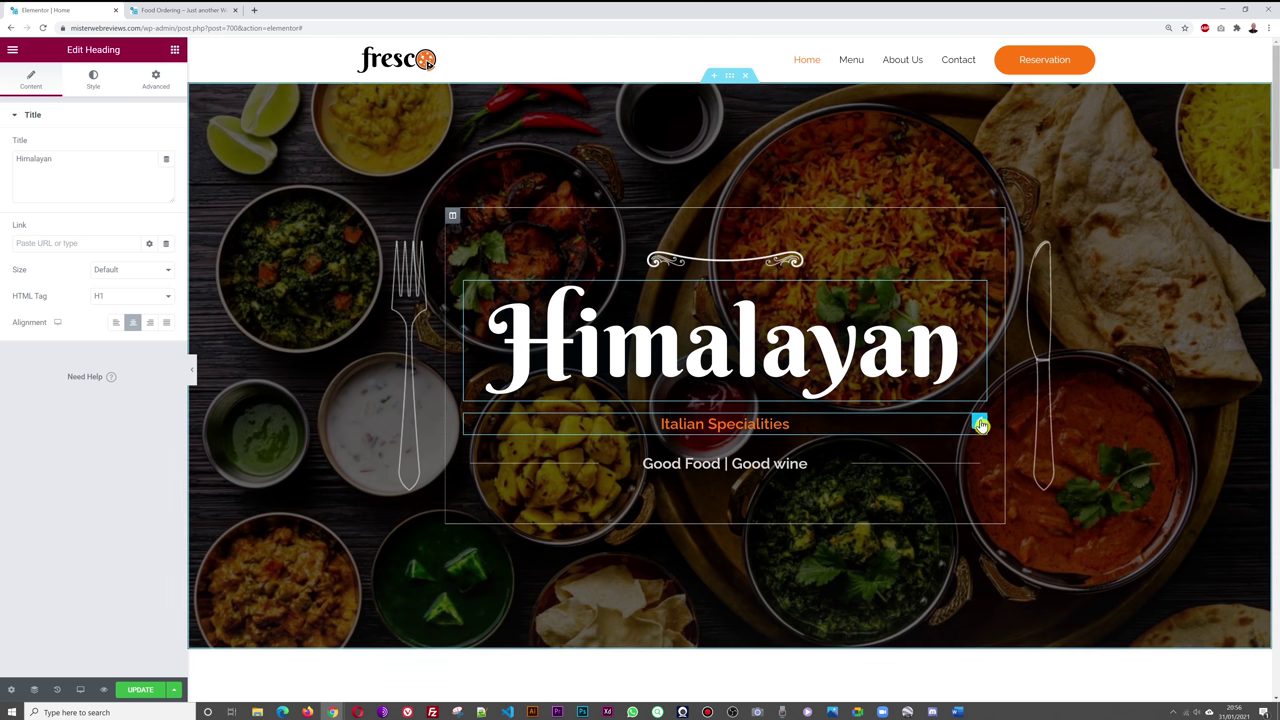
- Change the subheading to 'Indian Food Specialities' and save the page
{"action": "left_click", "coordinate": [980, 424]}
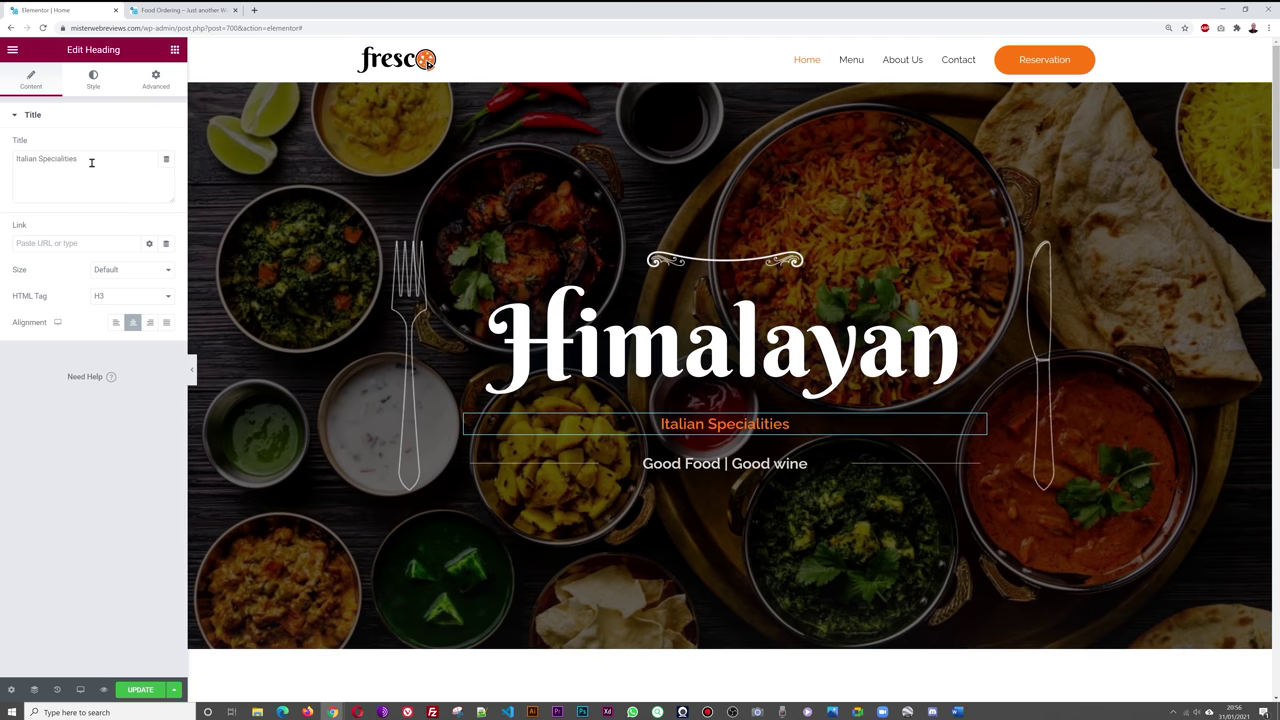
{"action": "left_click", "coordinate": [40, 160]}
{"action": "type", "text": "Indian"}
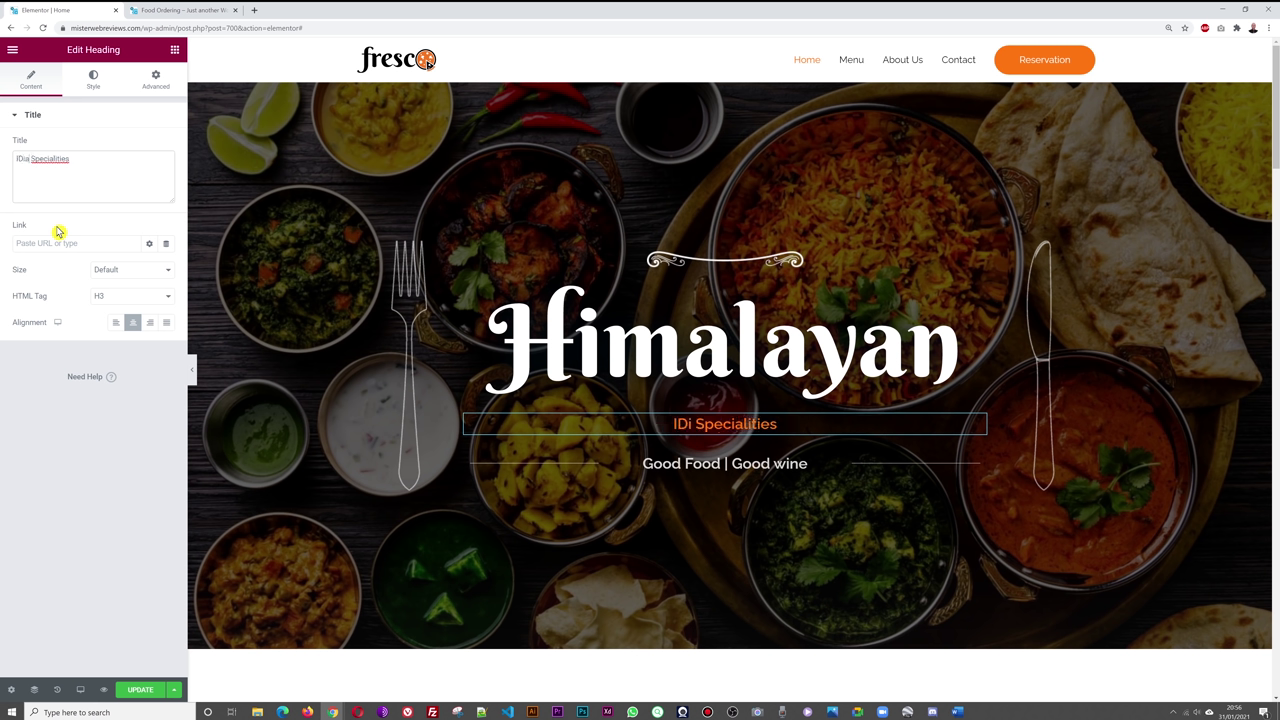
{"action": "key", "text": "BackSpace"}
{"action": "key", "text": "BackSpace"}
{"action": "key", "text": "BackSpace"}
{"action": "key", "text": "BackSpace"}
{"action": "key", "text": "BackSpace"}
{"action": "type", "text": "ndian Food"}
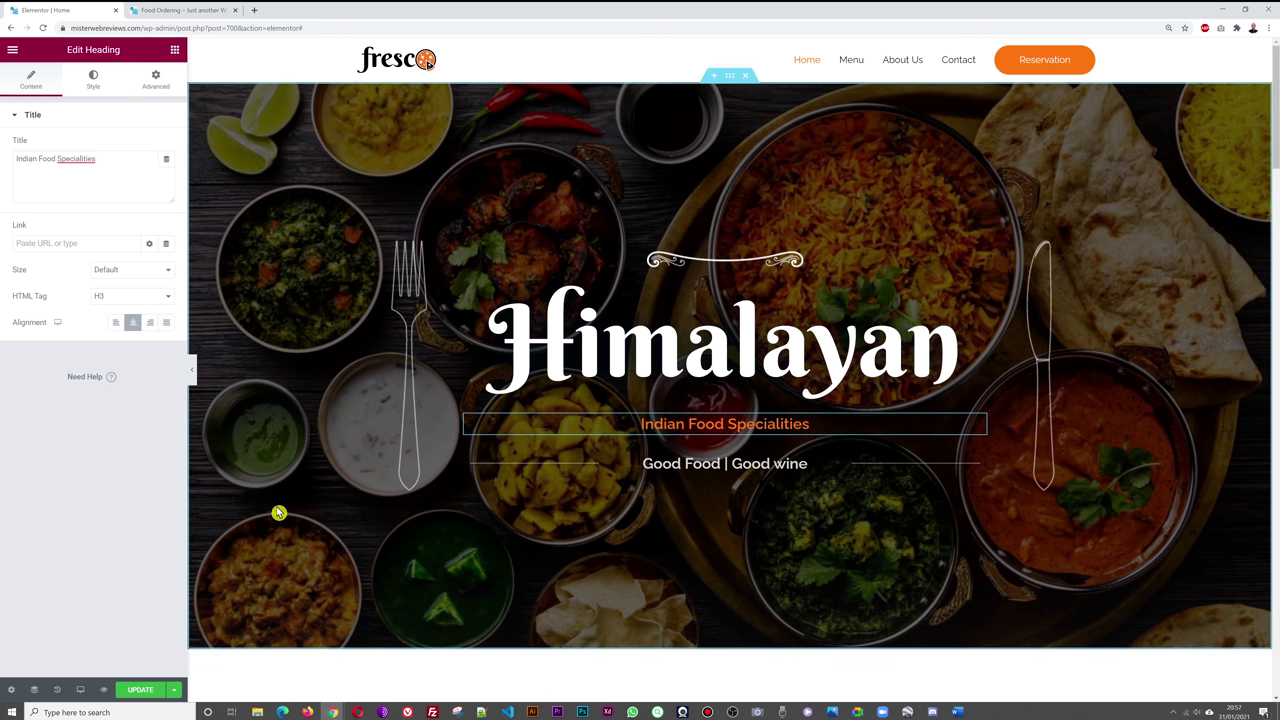
{"action": "left_click", "coordinate": [142, 692]}
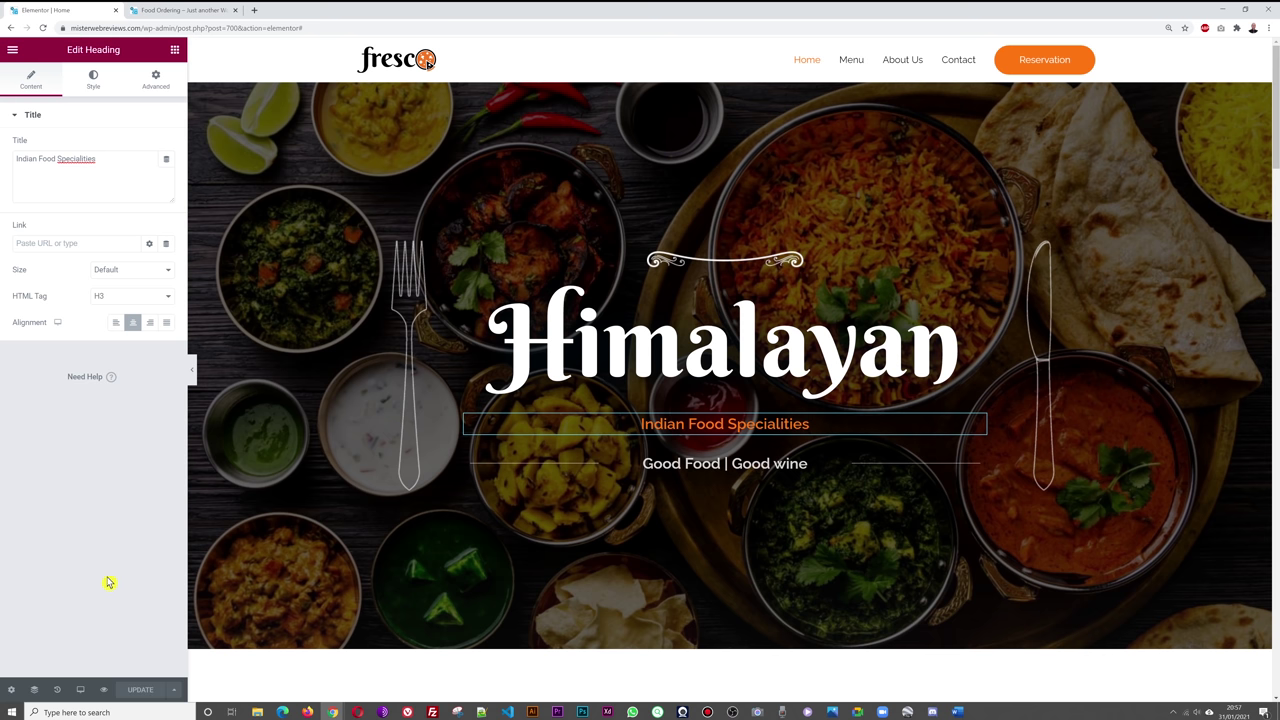
- Reload the live Food Ordering site to check the Himalayan hero text
{"action": "left_click", "coordinate": [186, 11]}
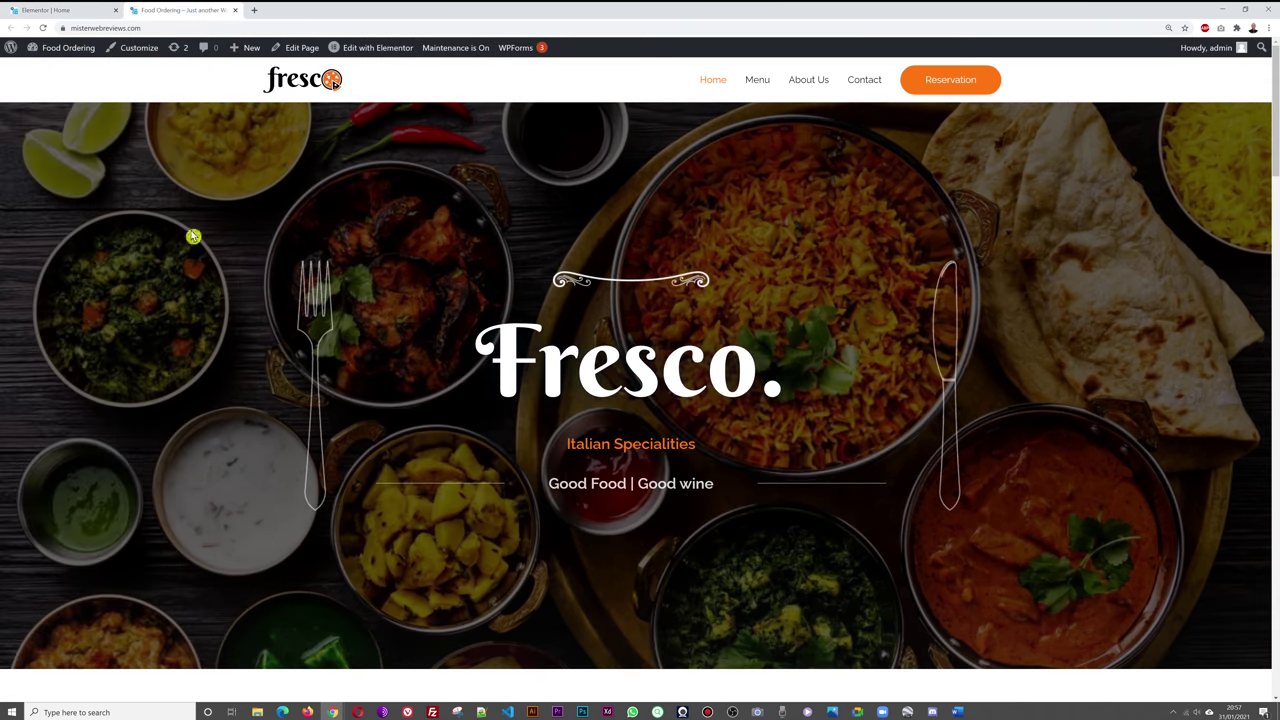
{"action": "key", "text": "F5"}
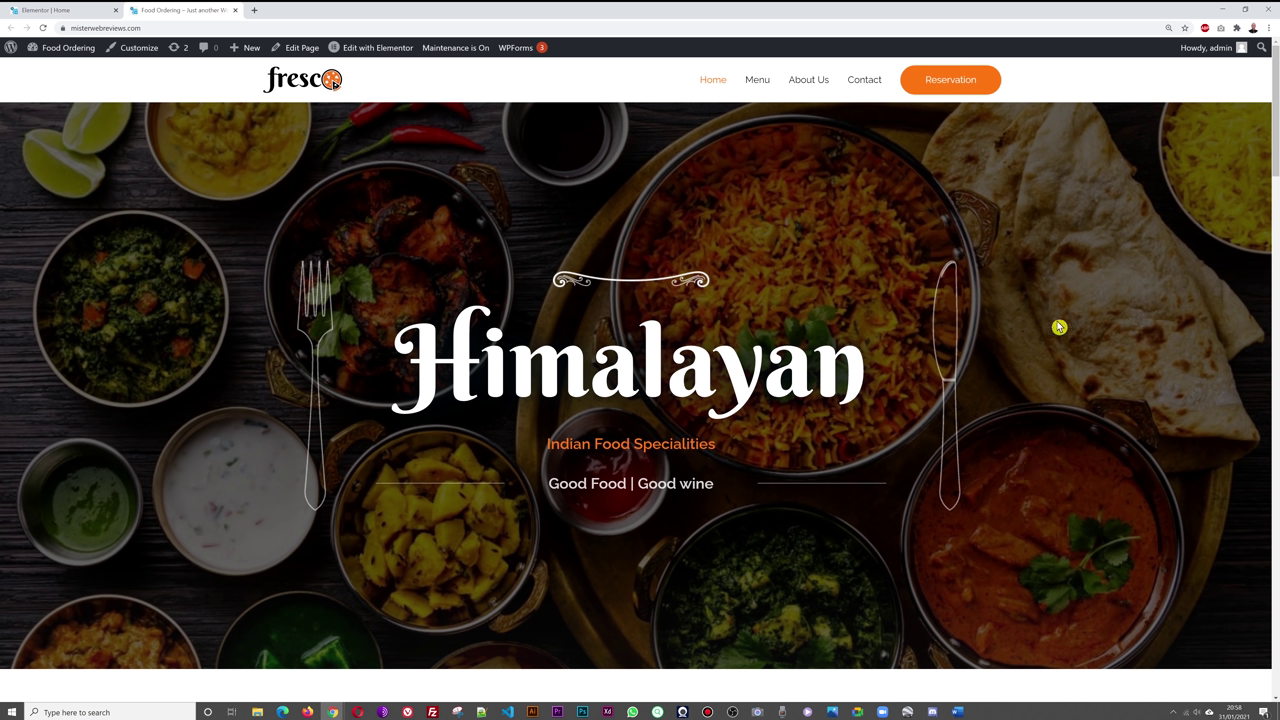
- Return to the Elementor Home editor and scroll down to the Welcome section and Hours card
{"action": "left_click", "coordinate": [85, 20]}
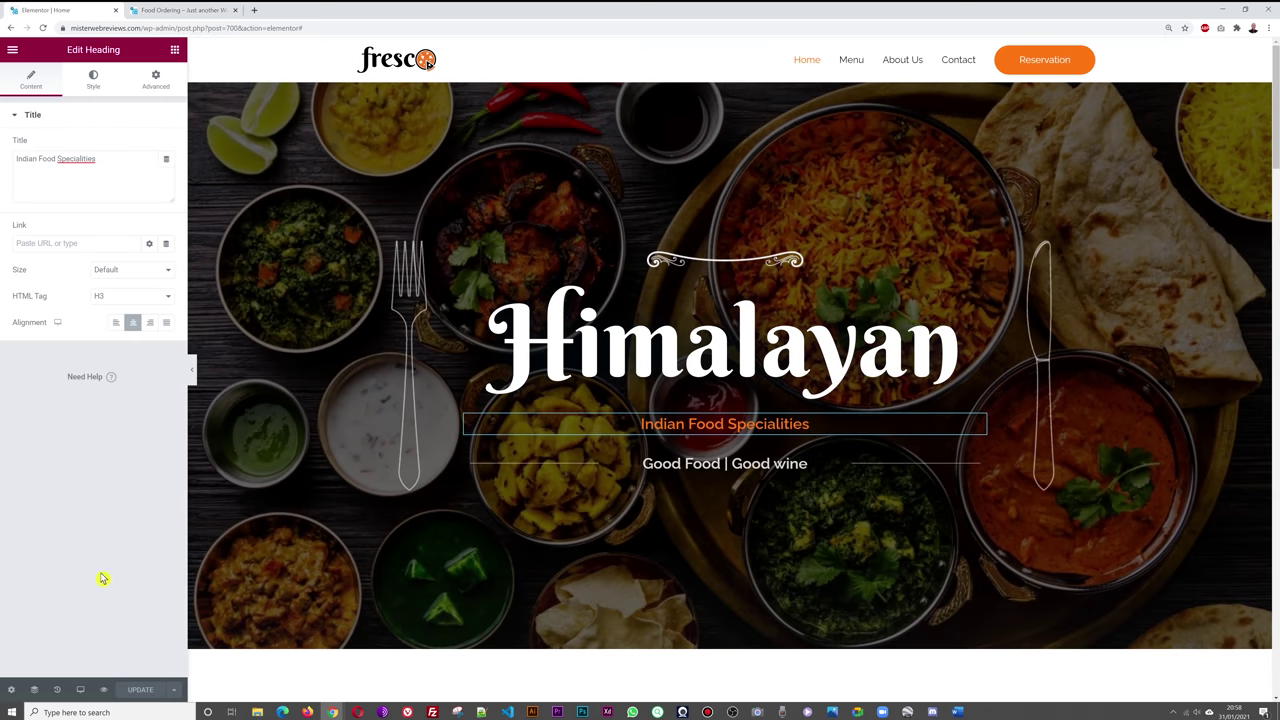
{"action": "scroll", "coordinate": [1143, 365], "scroll_direction": "down", "scroll_amount": 5}
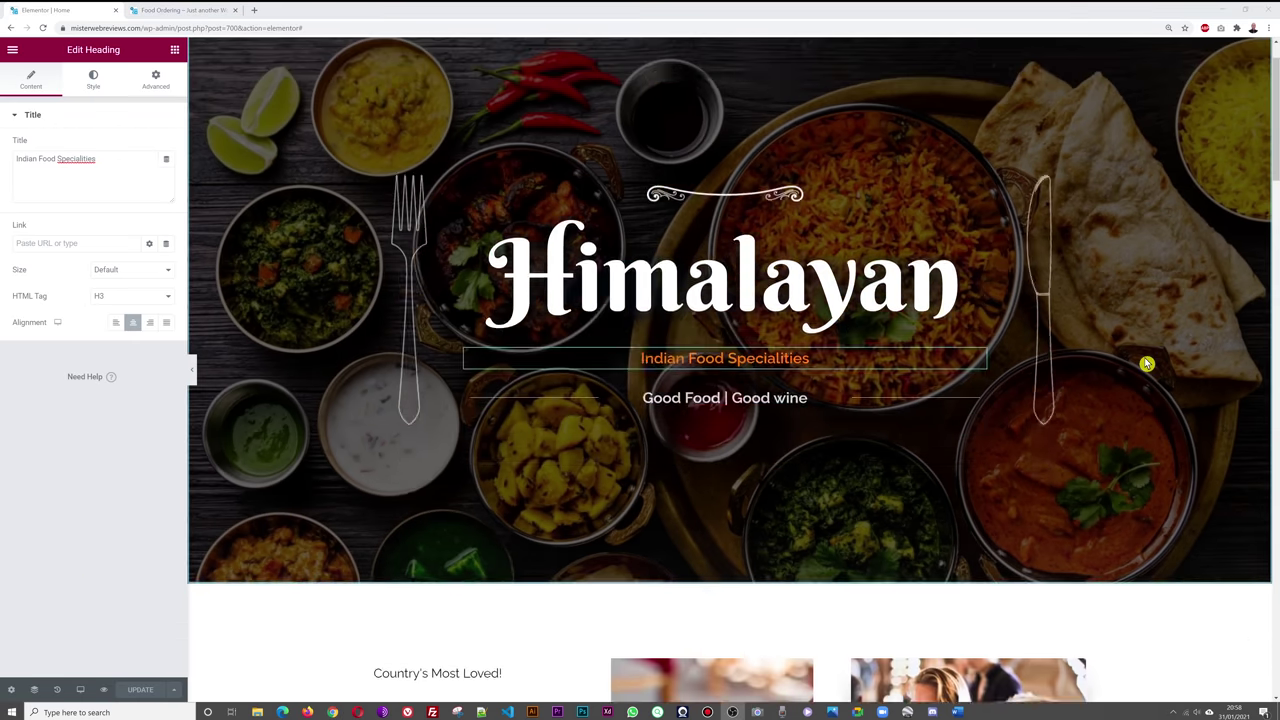
{"action": "scroll", "coordinate": [1149, 363], "scroll_direction": "down", "scroll_amount": 3}
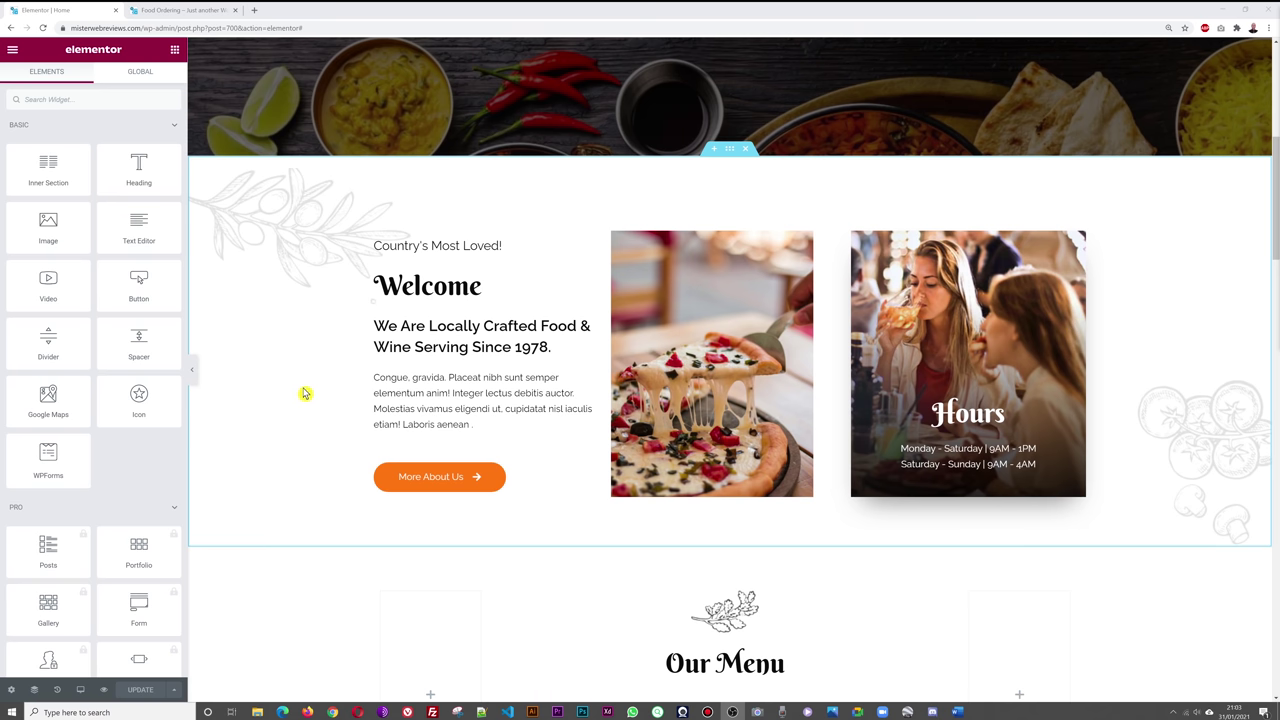
- Replace the 'Country's Most Loved!' heading text with 'Dublin's favourite!'
{"action": "left_click", "coordinate": [519, 248]}
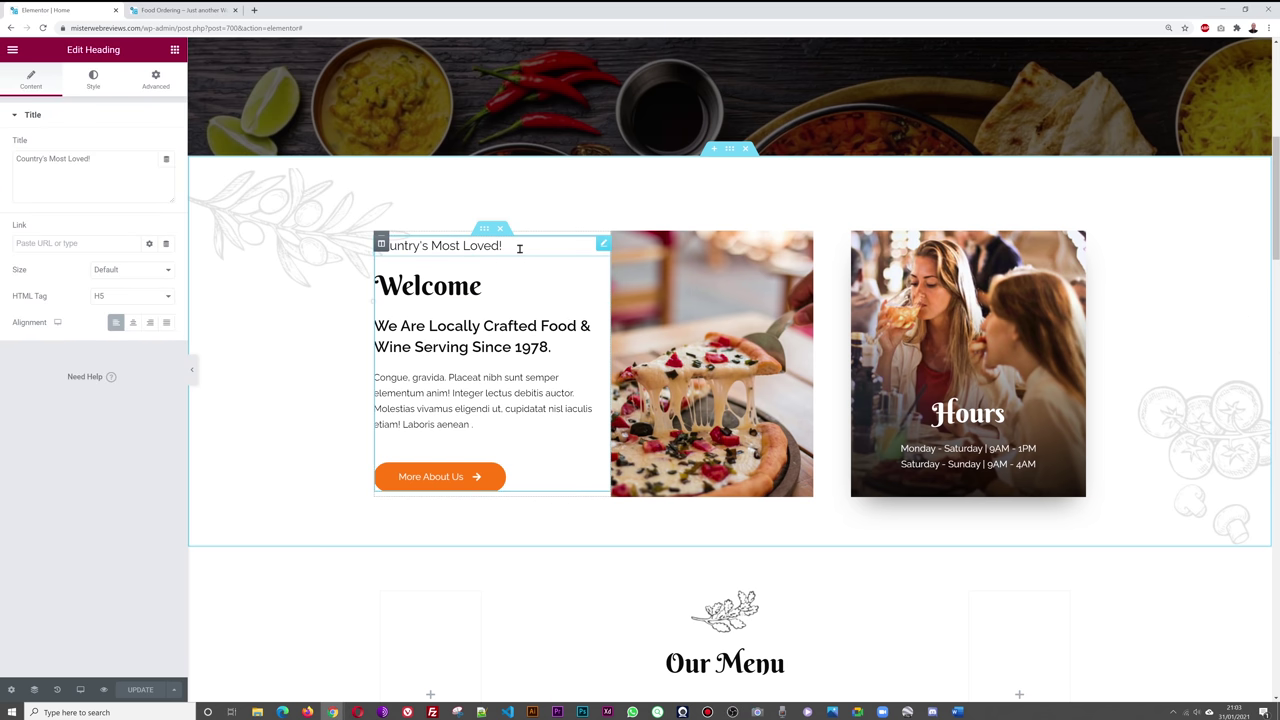
{"action": "left_click_drag", "start_coordinate": [121, 168], "coordinate": [23, 165]}
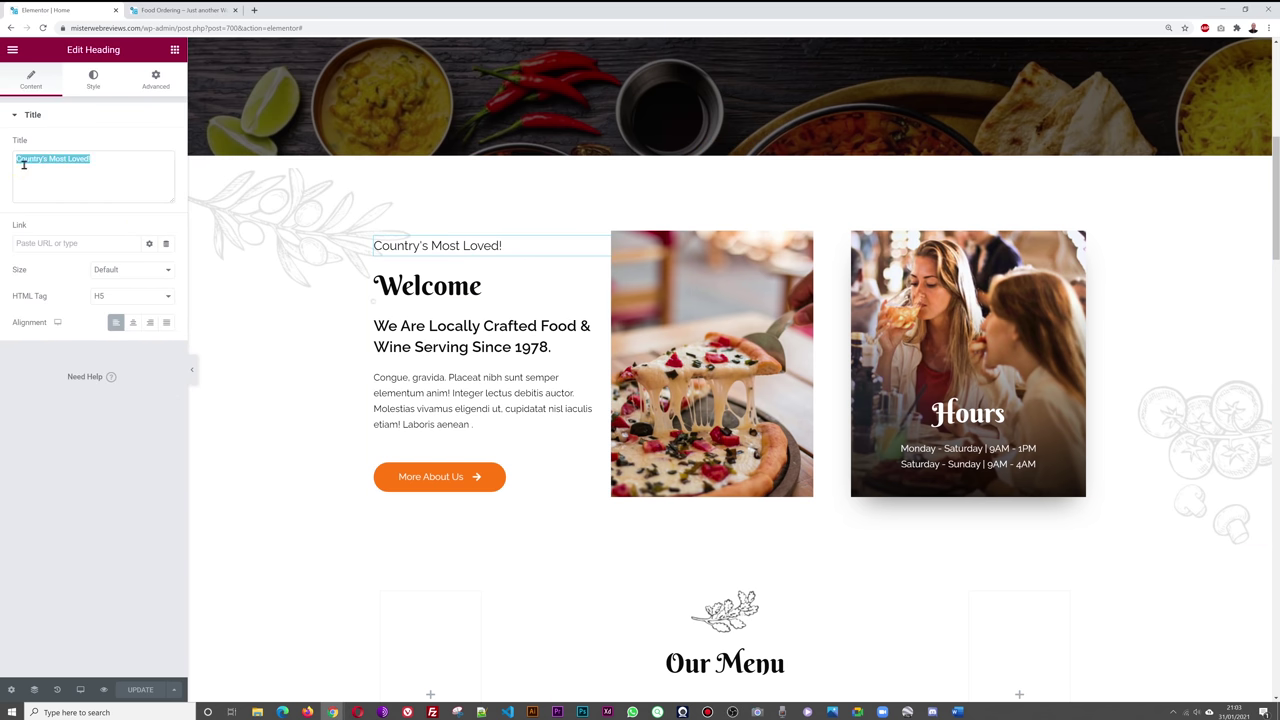
{"action": "type", "text": "Du"}
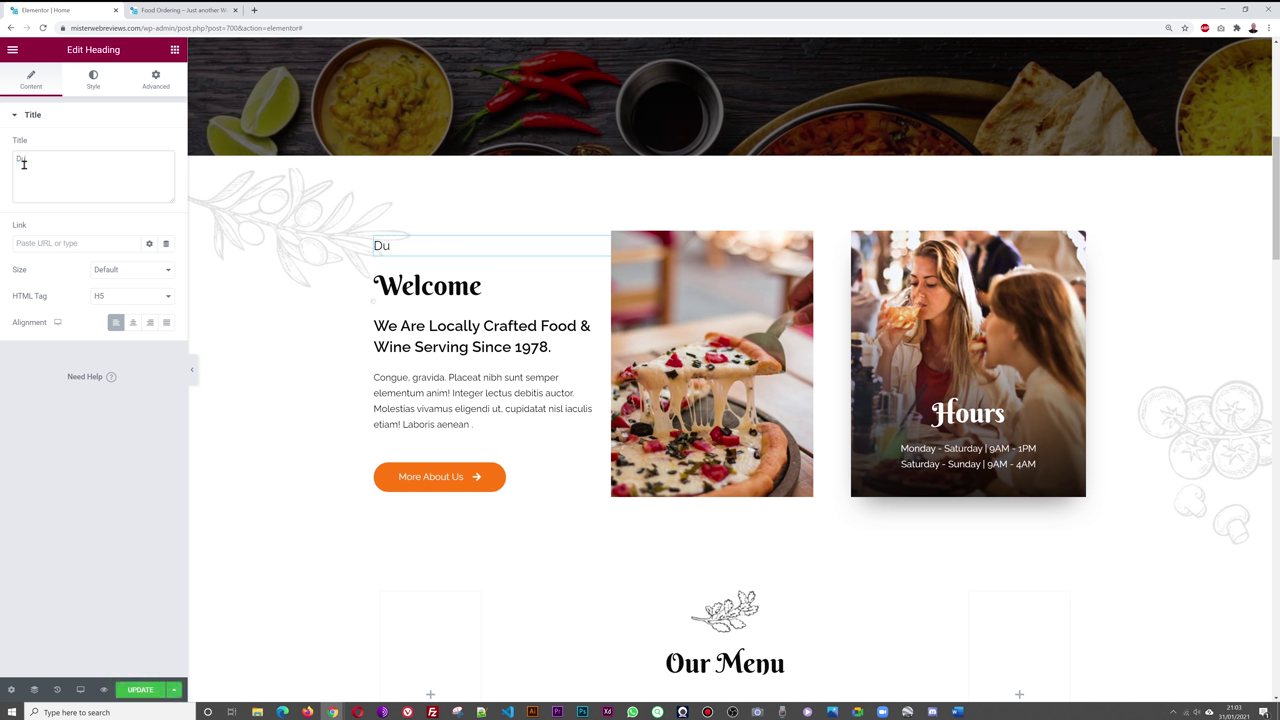
{"action": "type", "text": "blin's favourite!"}
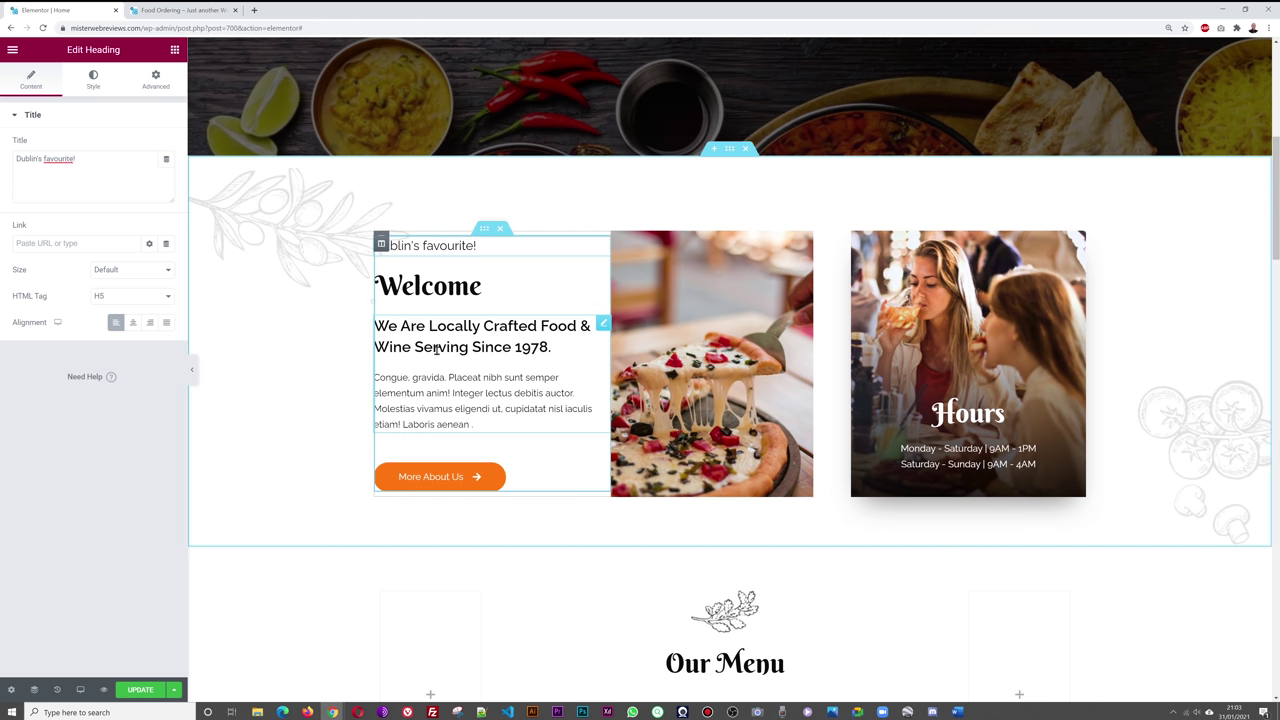
{"action": "left_click", "coordinate": [603, 324]}
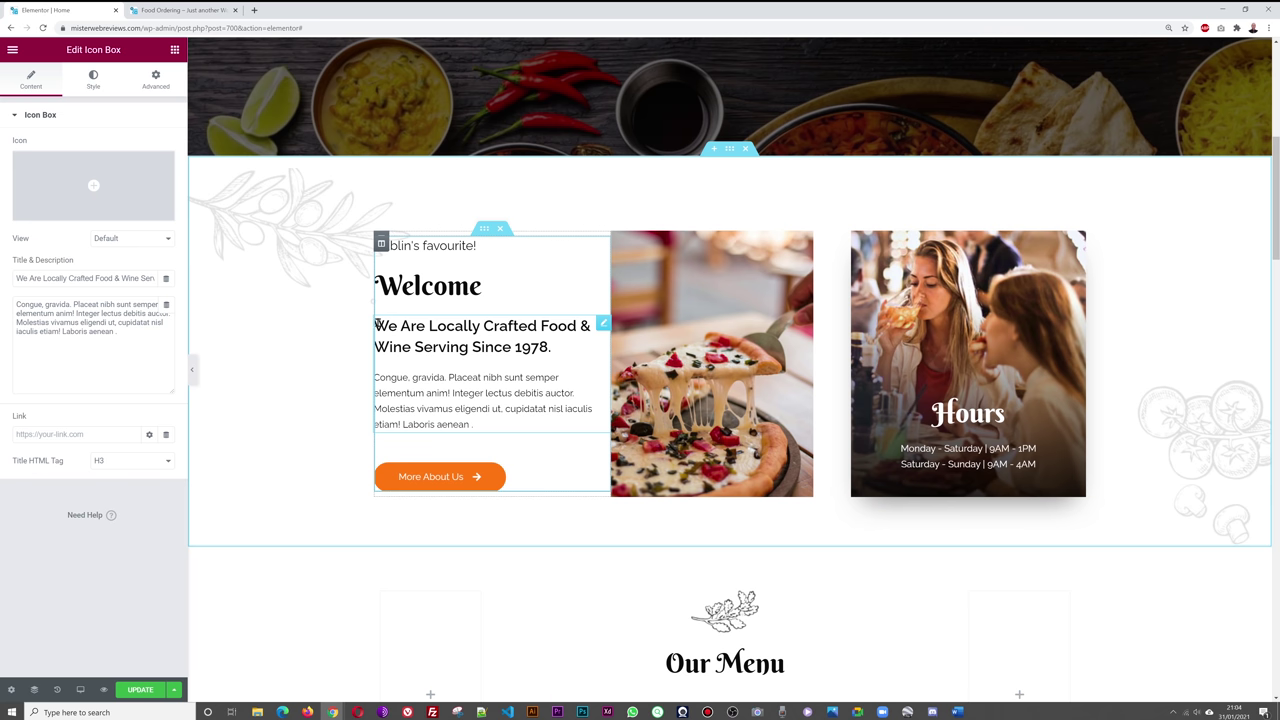
- Replace the icon box title with 'Super Friendly Staffs that will make you feel at home.'
{"action": "triple_click", "coordinate": [119, 278]}
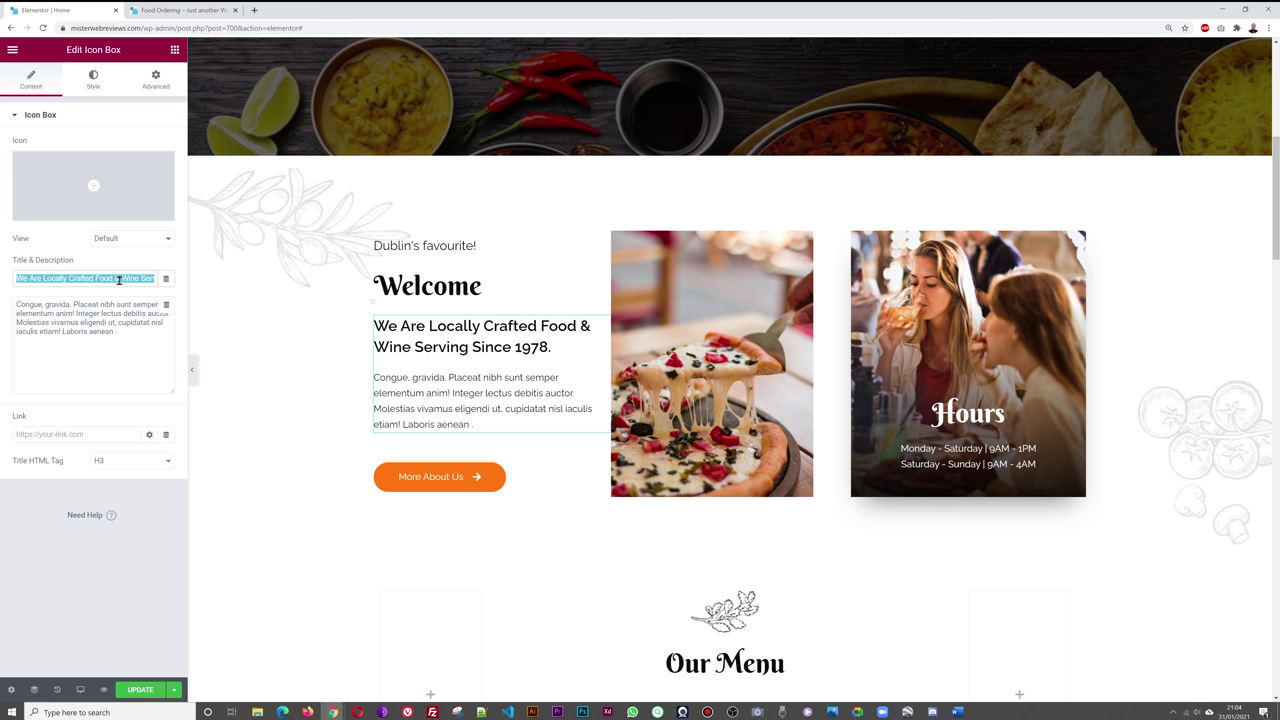
{"action": "key", "text": "BackSpace"}
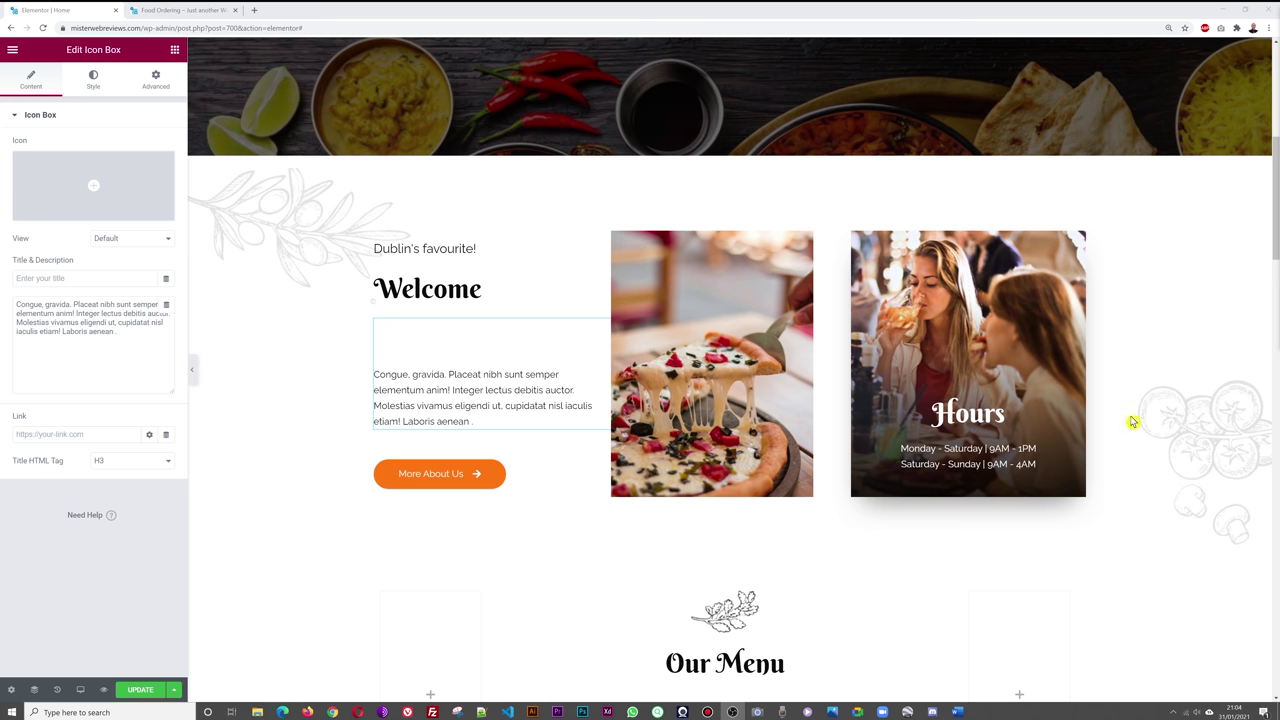
{"action": "left_click", "coordinate": [93, 277]}
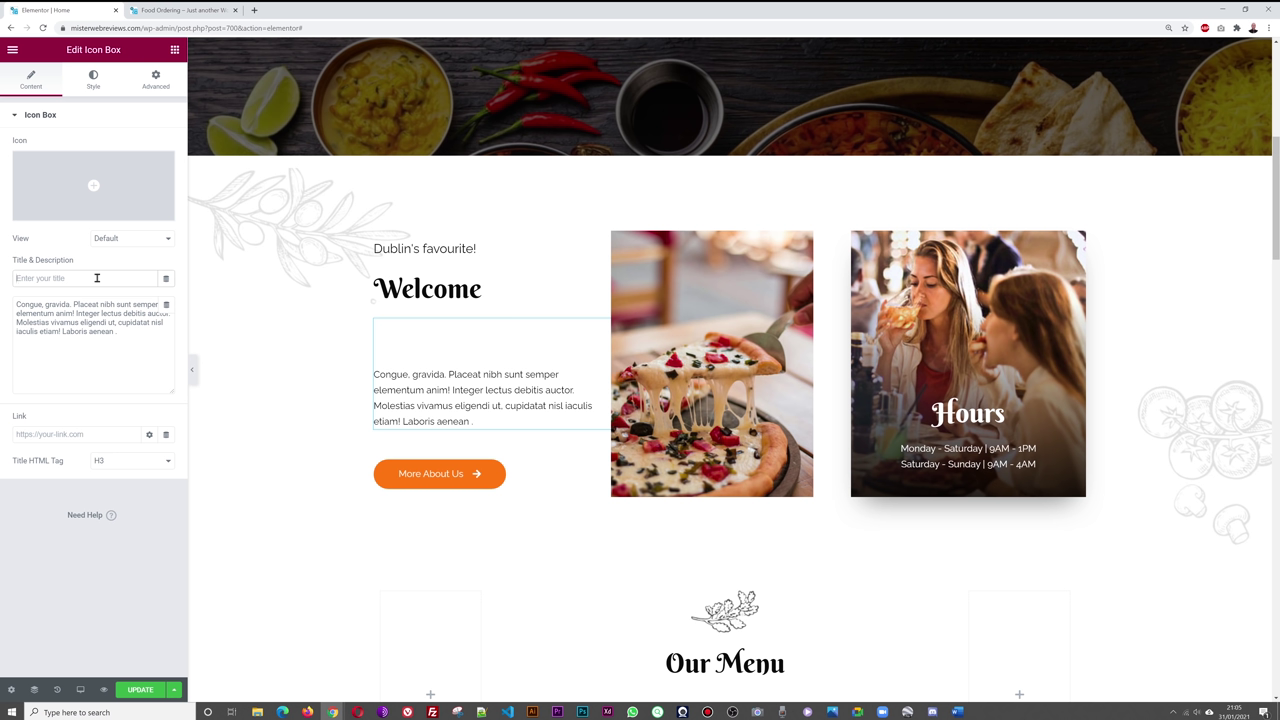
{"action": "type", "text": "Super"}
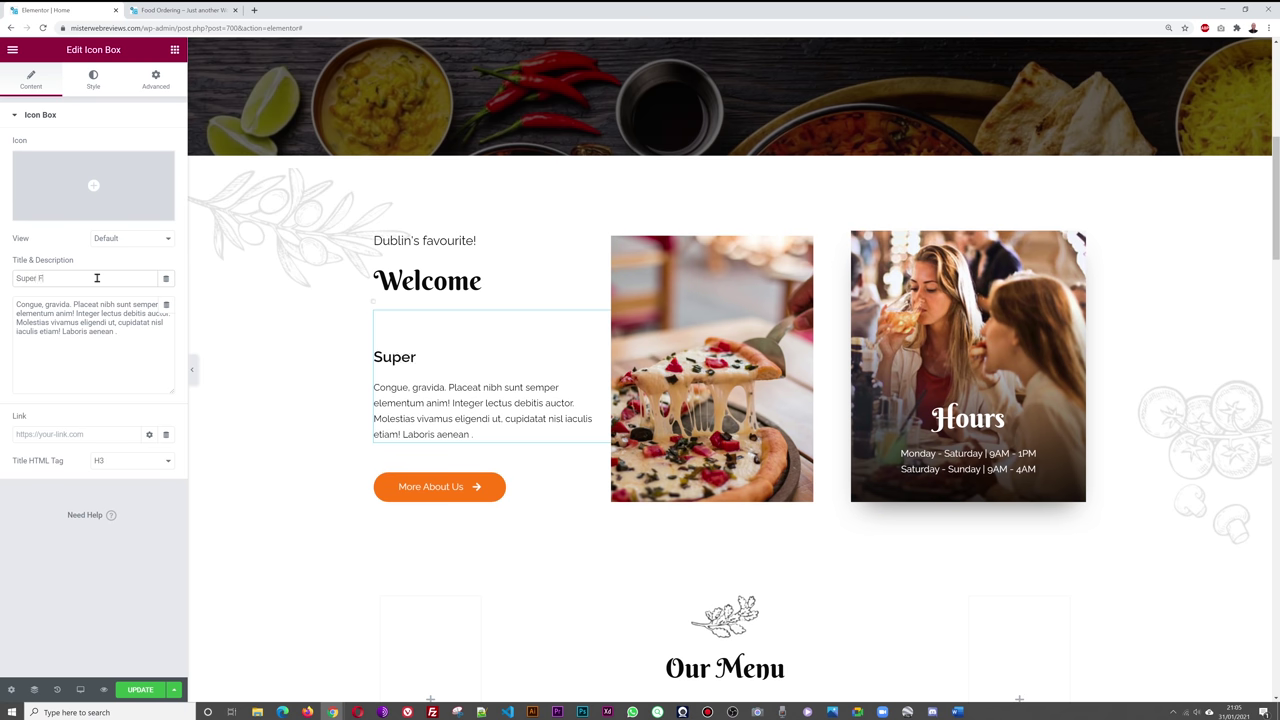
{"action": "type", "text": " Friendly Staffs that will"}
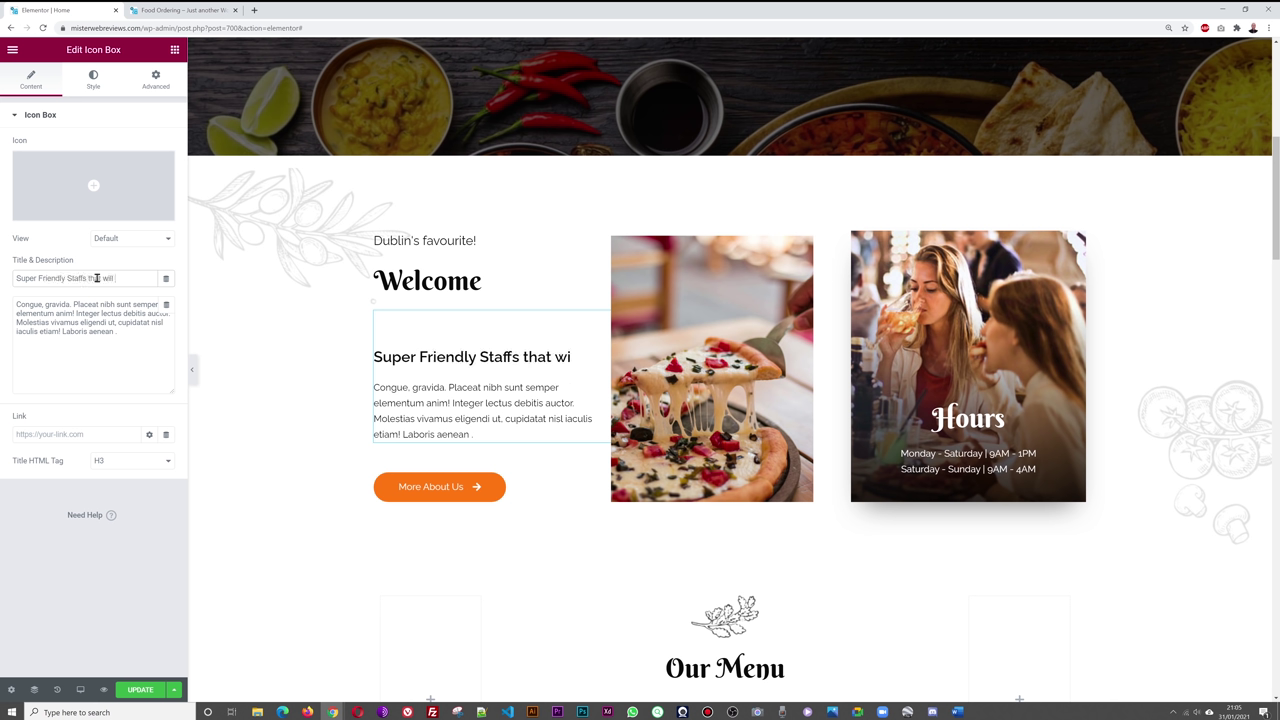
{"action": "type", "text": "you fee;"}
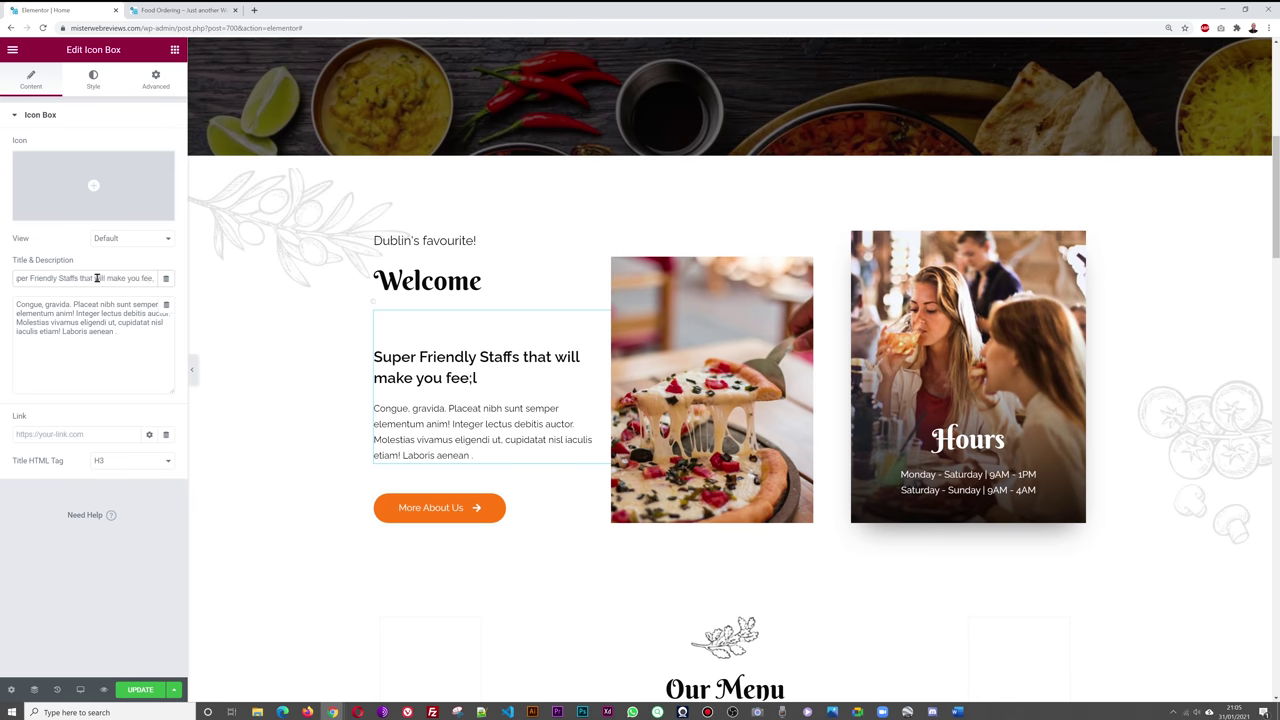
{"action": "key", "text": "BackSpace"}
{"action": "type", "text": "l at home."}
{"action": "left_click", "coordinate": [87, 617]}
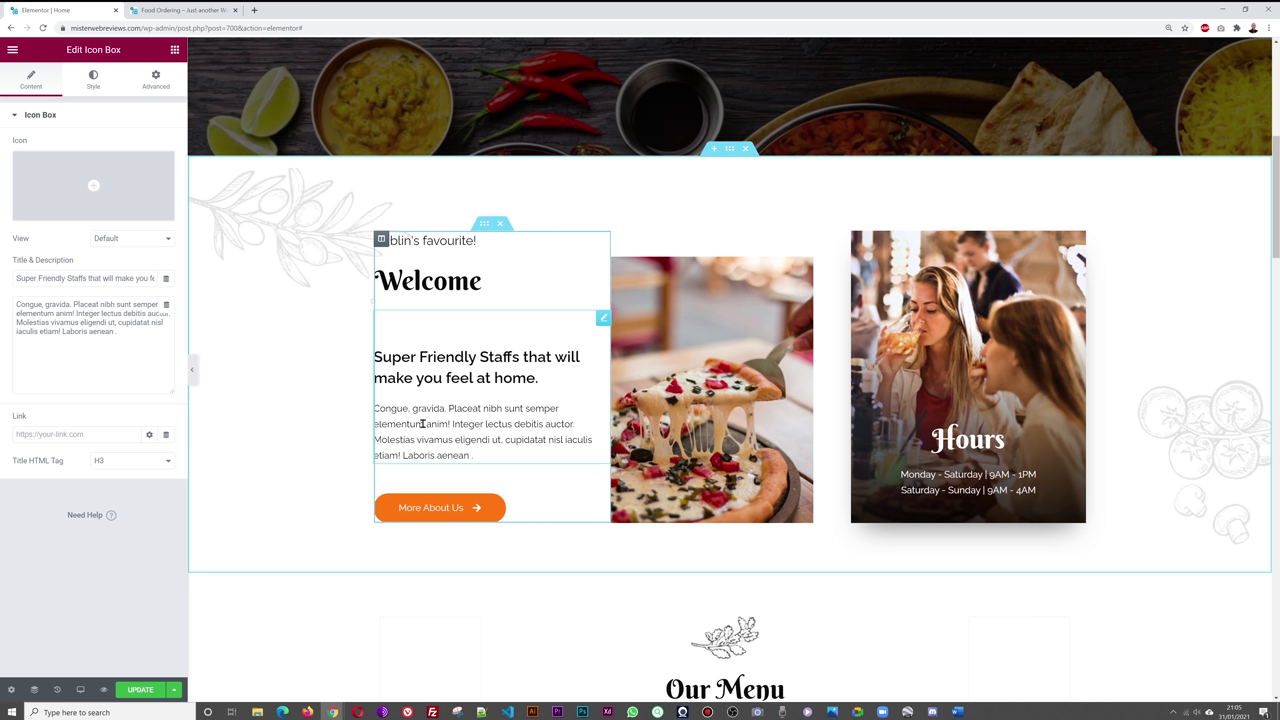
- Add 'You write your own content here.' as the opening line of the description
{"action": "left_click", "coordinate": [471, 456]}
{"action": "left_click", "coordinate": [125, 342]}
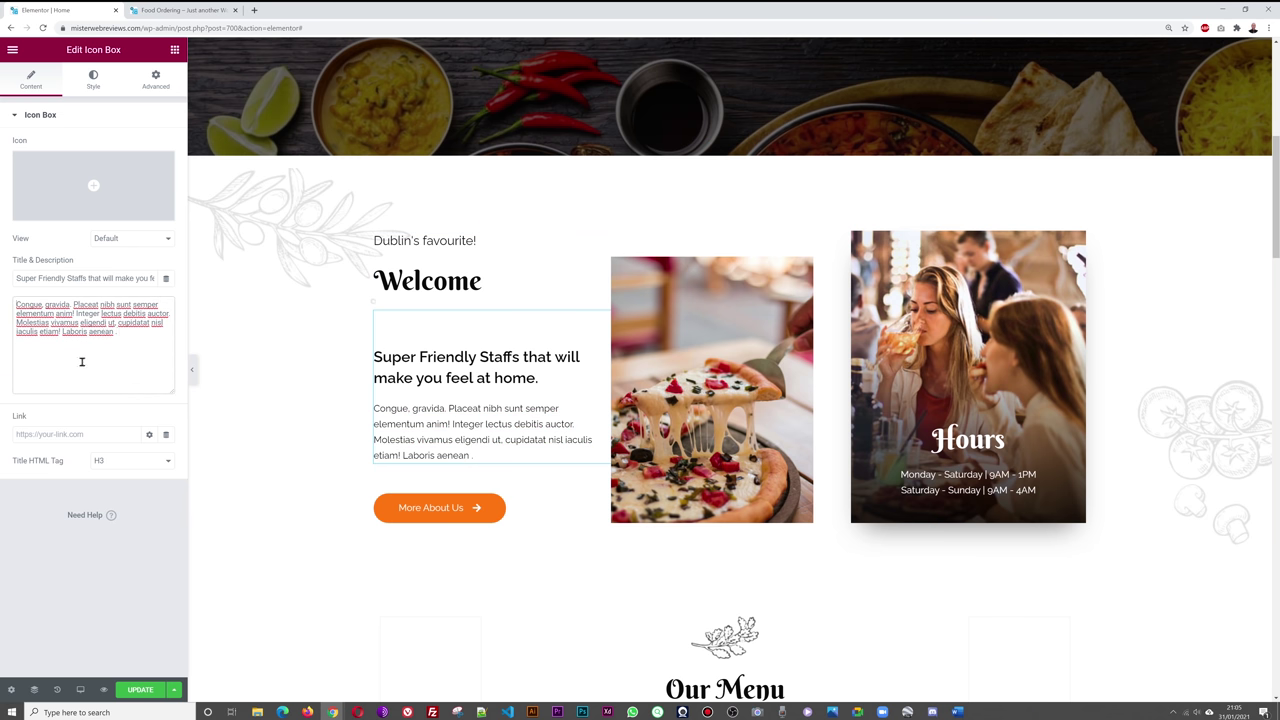
{"action": "key", "text": "Return"}
{"action": "type", "text": "You write your own content here."}
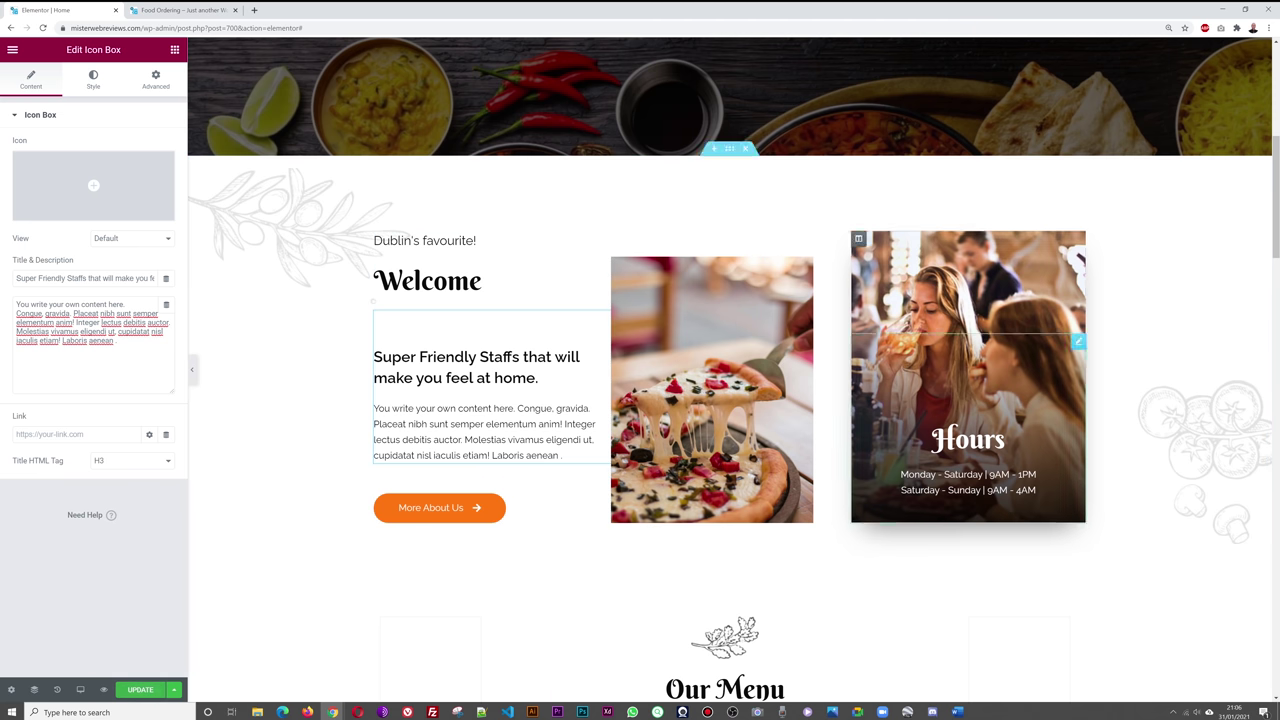
- Select the pizza image column and bring up its Edit Image settings
{"action": "left_click", "coordinate": [662, 437]}
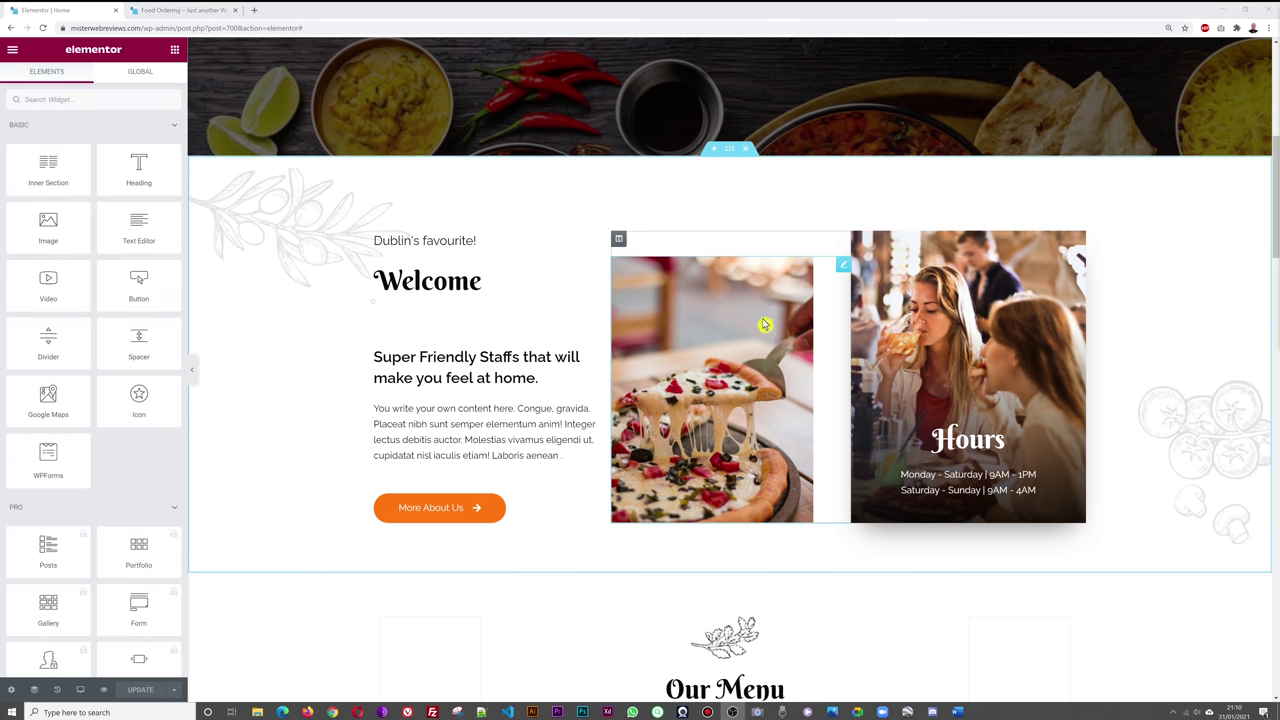
{"action": "scroll", "coordinate": [738, 420], "scroll_direction": "up", "scroll_amount": 5}
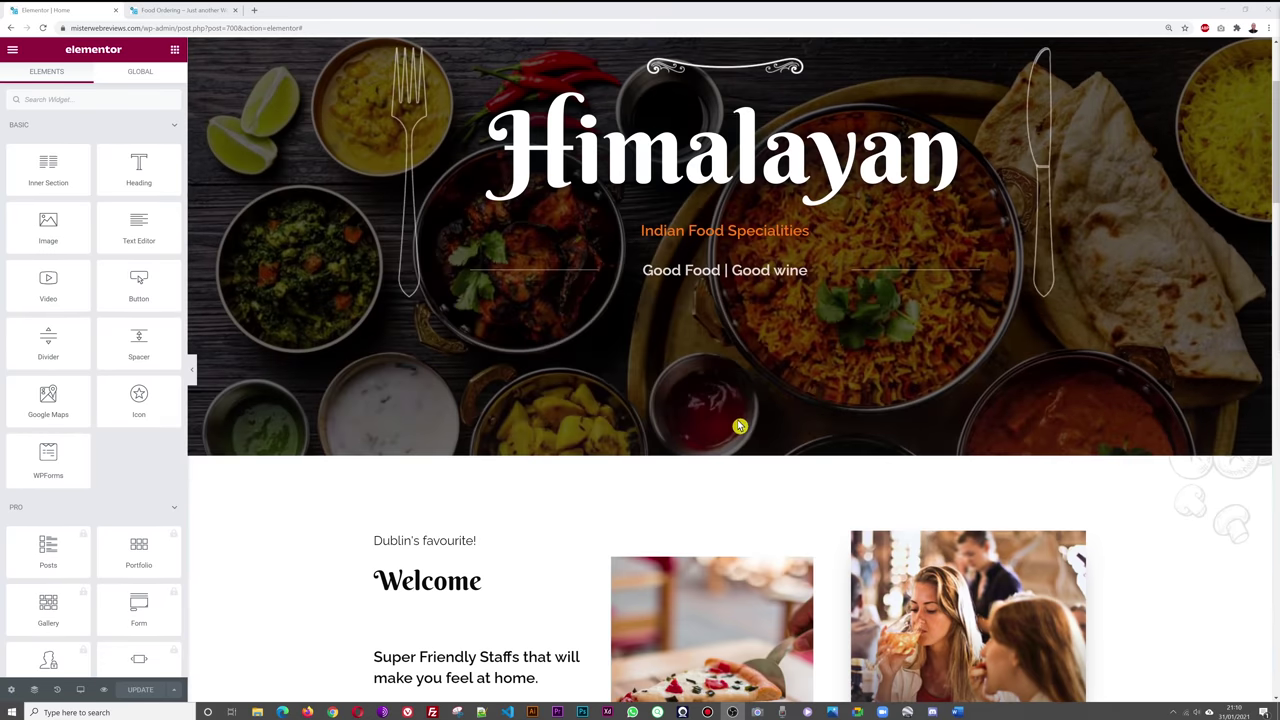
{"action": "scroll", "coordinate": [1120, 363], "scroll_direction": "down", "scroll_amount": 5}
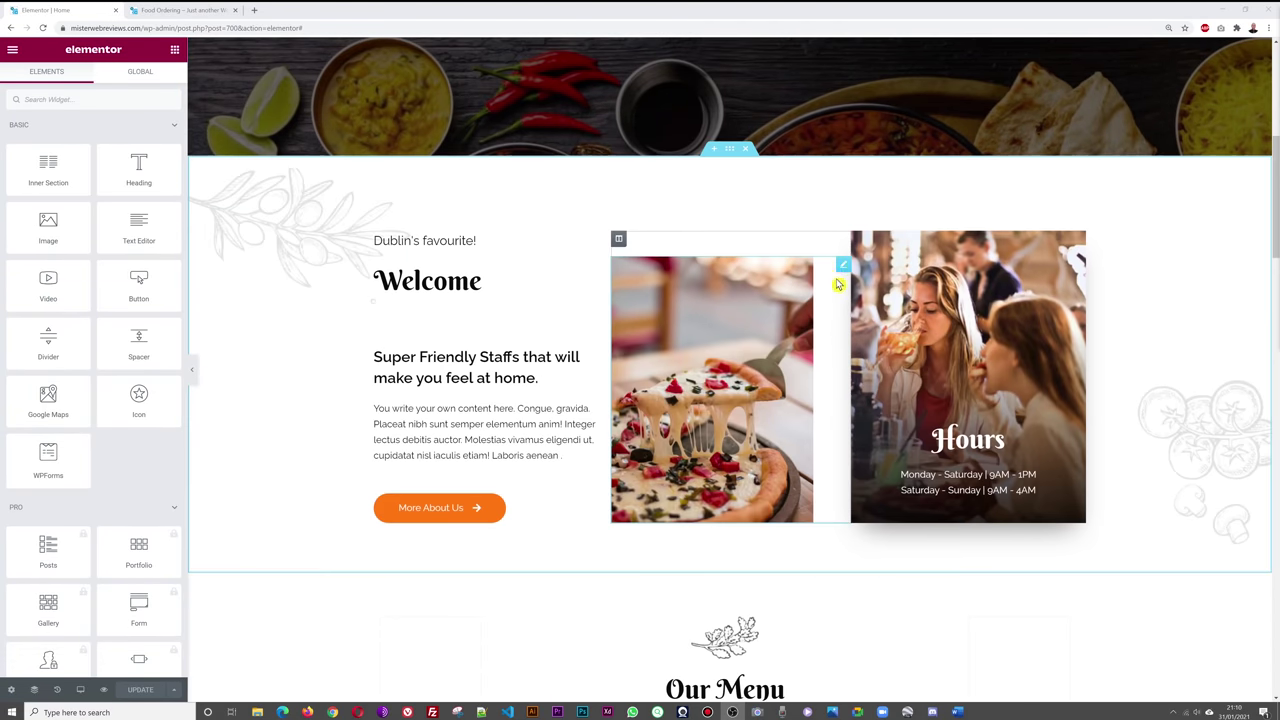
{"action": "left_click", "coordinate": [844, 268]}
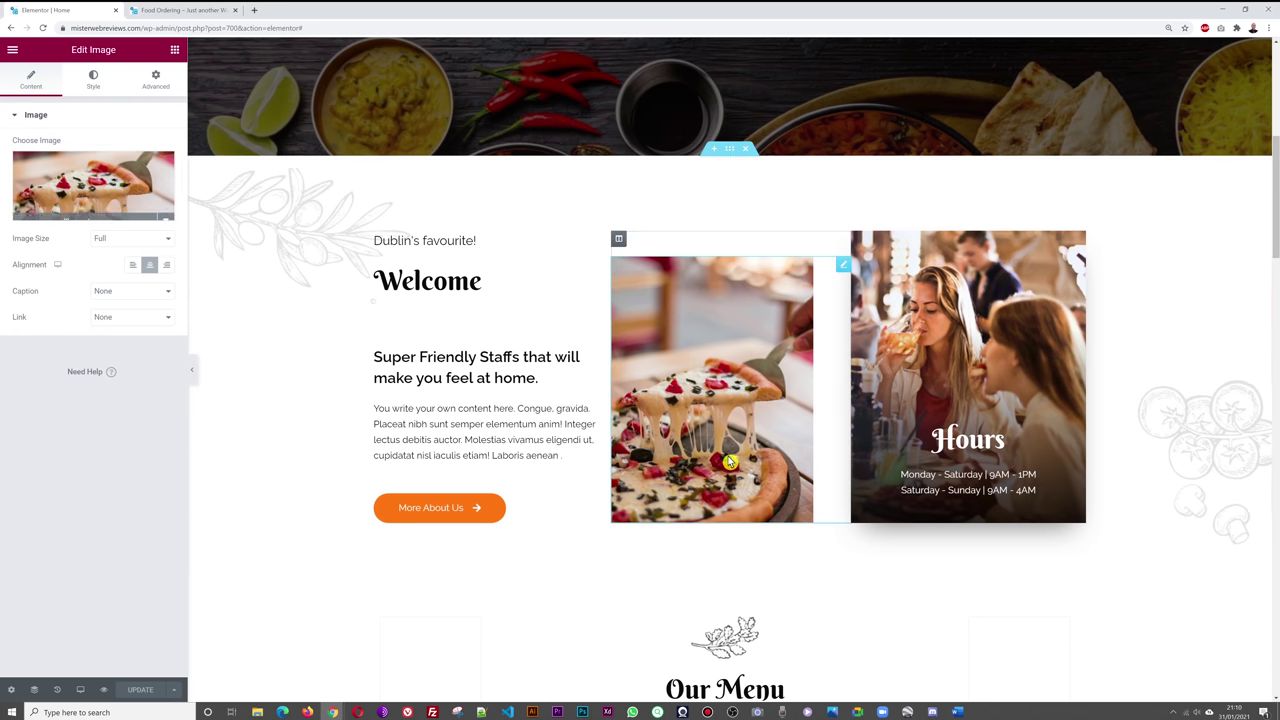
- Upload the Indian food stock JPG and insert it in place of the pizza photo
{"action": "left_click", "coordinate": [90, 186]}
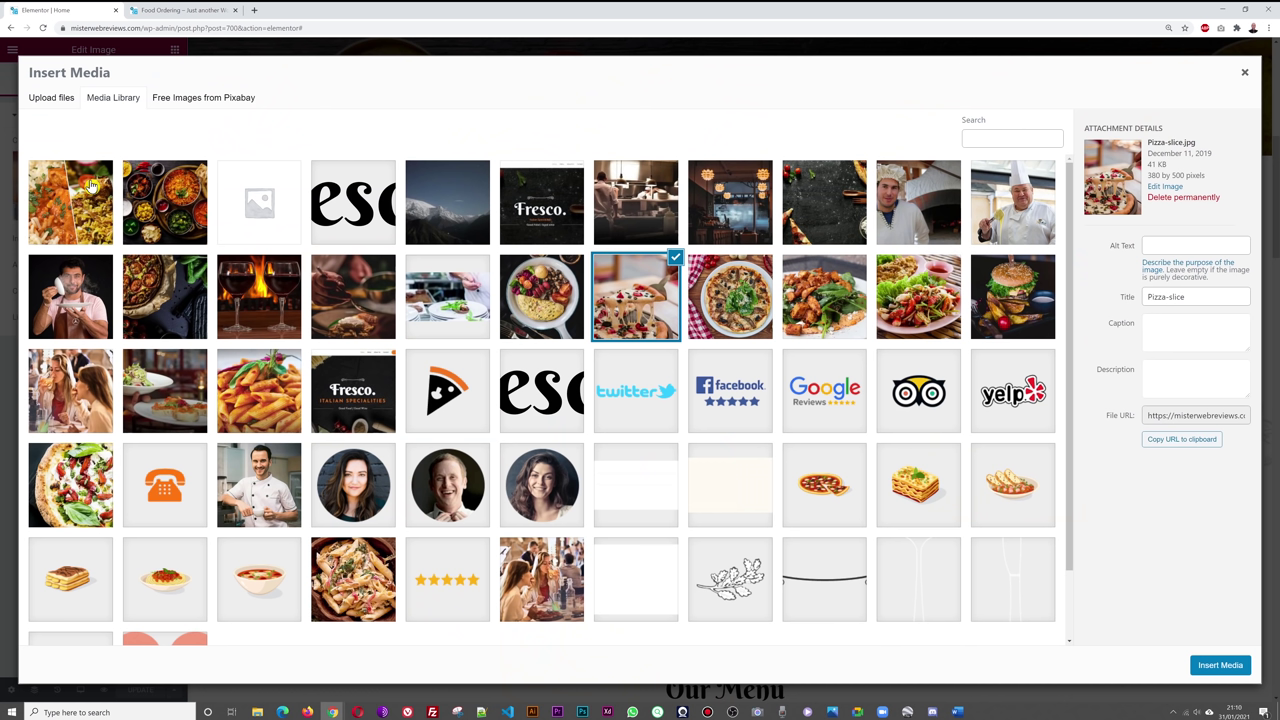
{"action": "left_click", "coordinate": [48, 101]}
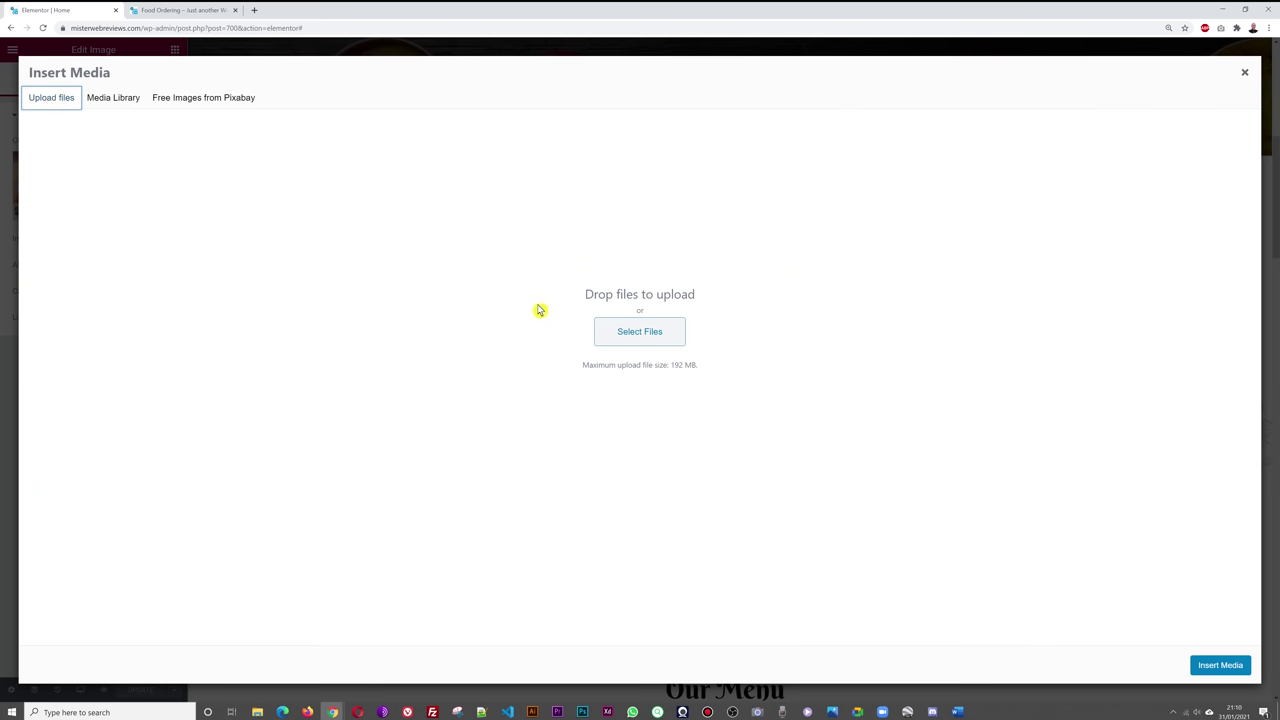
{"action": "left_click", "coordinate": [643, 334]}
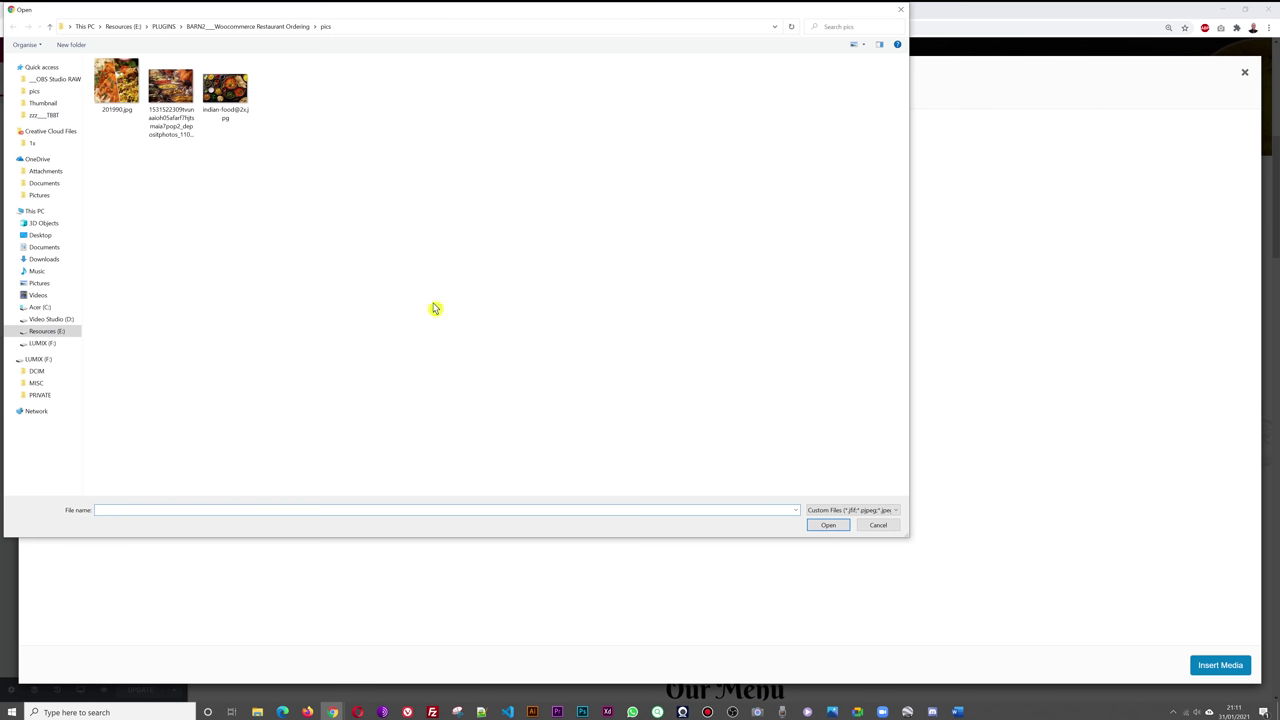
{"action": "left_click", "coordinate": [172, 100]}
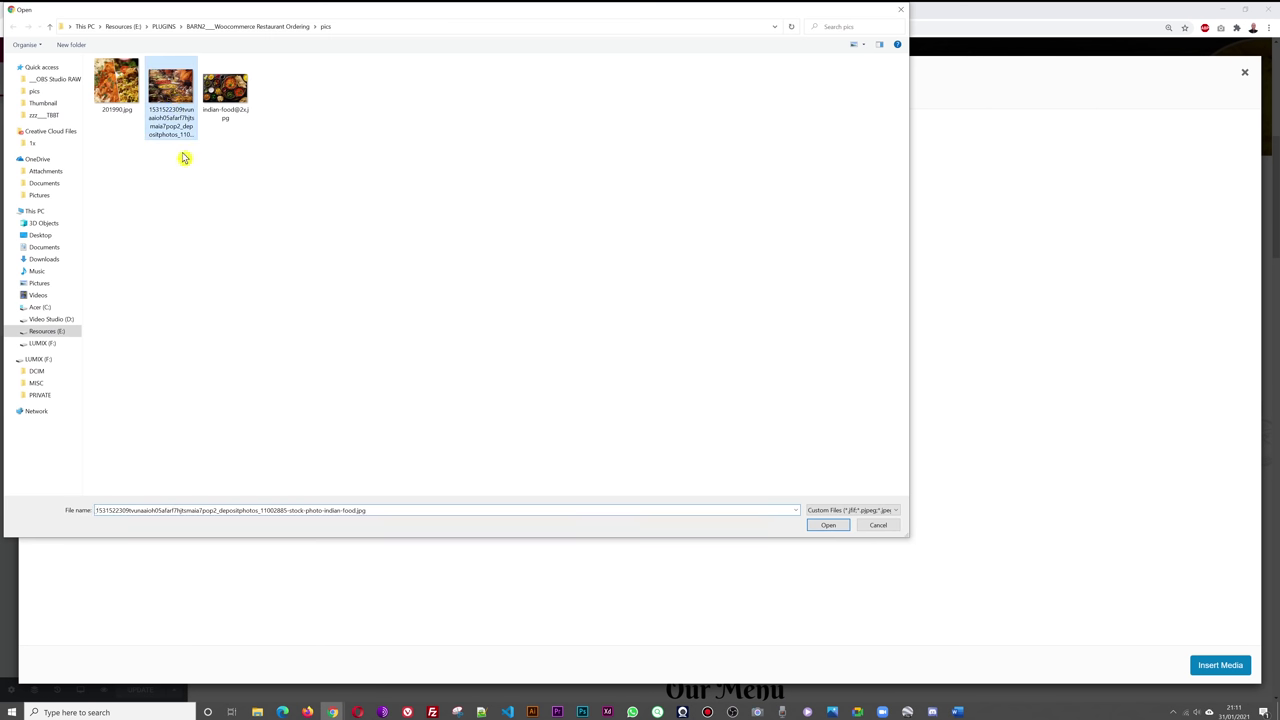
{"action": "left_click", "coordinate": [828, 525]}
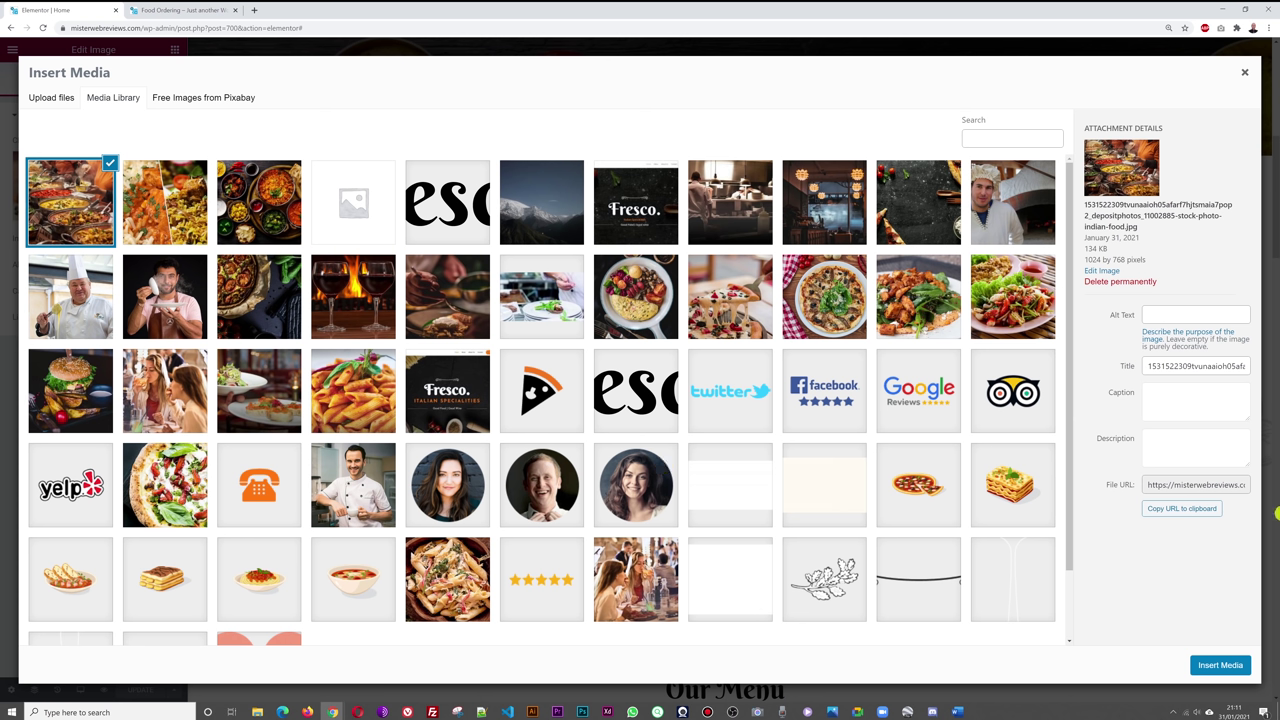
{"action": "left_click", "coordinate": [1212, 668]}
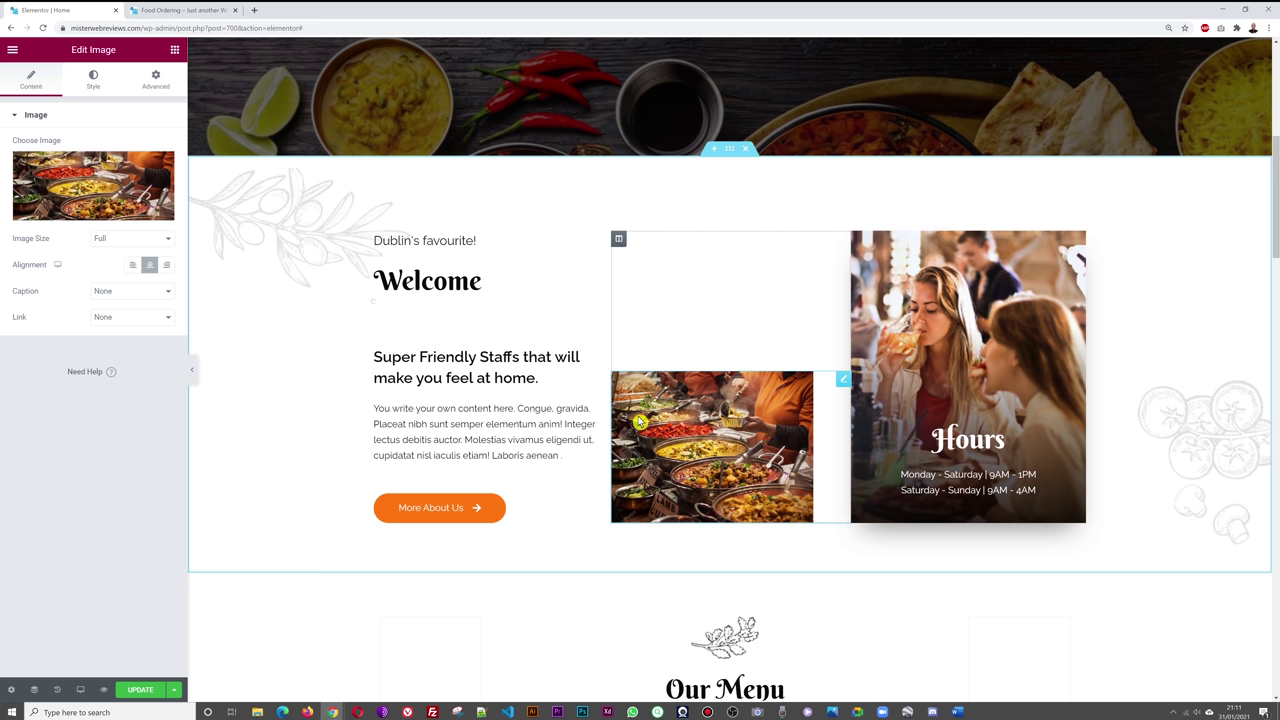
- Switch the photo's Image Size to Custom and apply 420 × 600 dimensions
{"action": "left_click", "coordinate": [166, 239]}
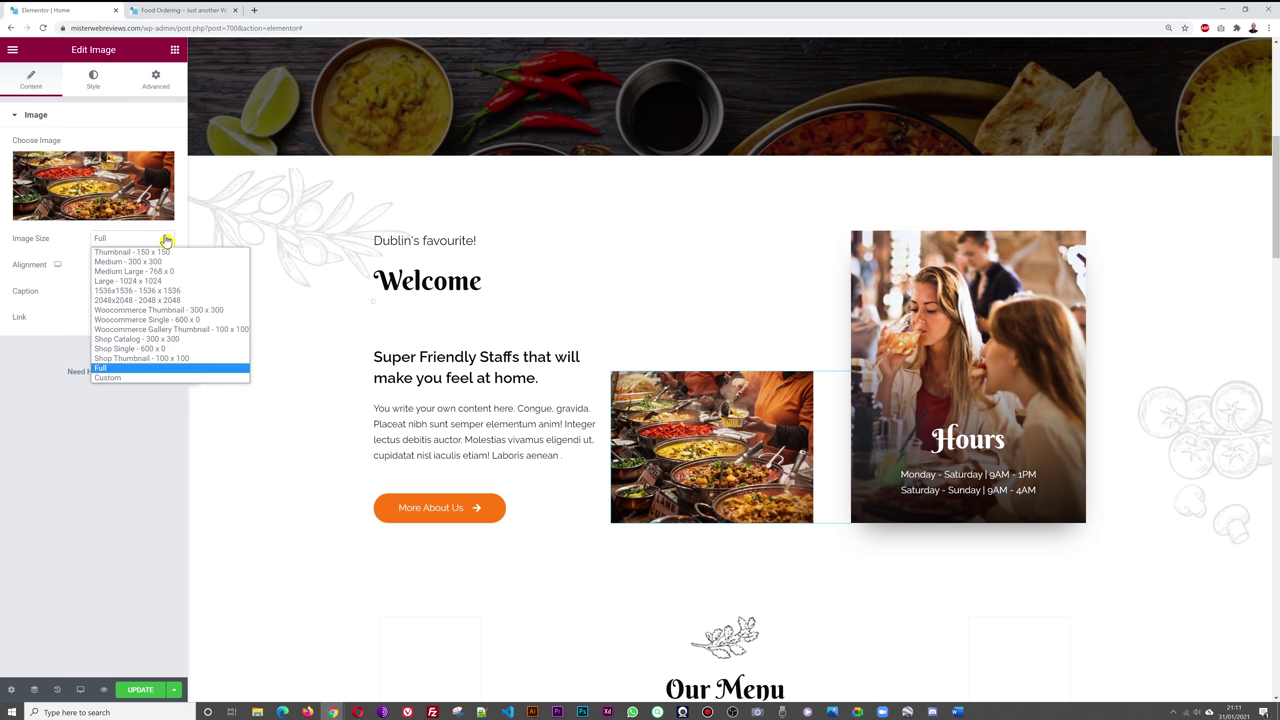
{"action": "left_click", "coordinate": [155, 377]}
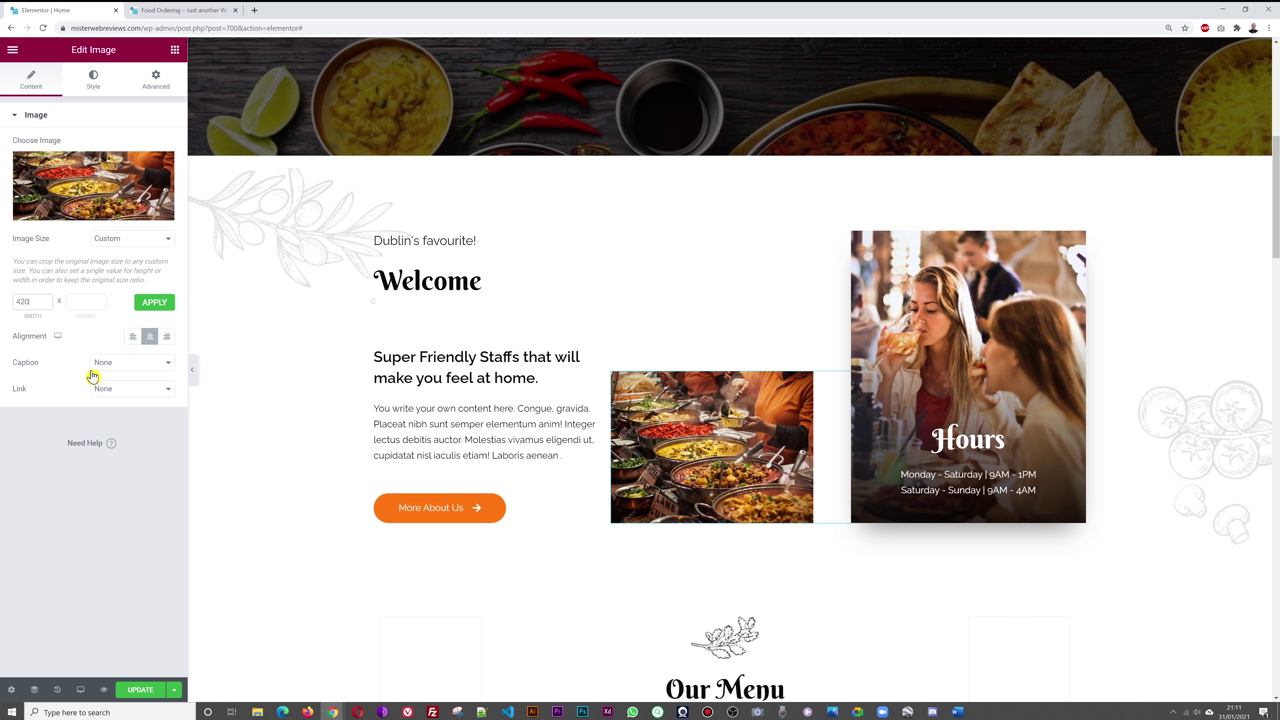
{"action": "left_click", "coordinate": [80, 301]}
{"action": "left_click", "coordinate": [149, 302]}
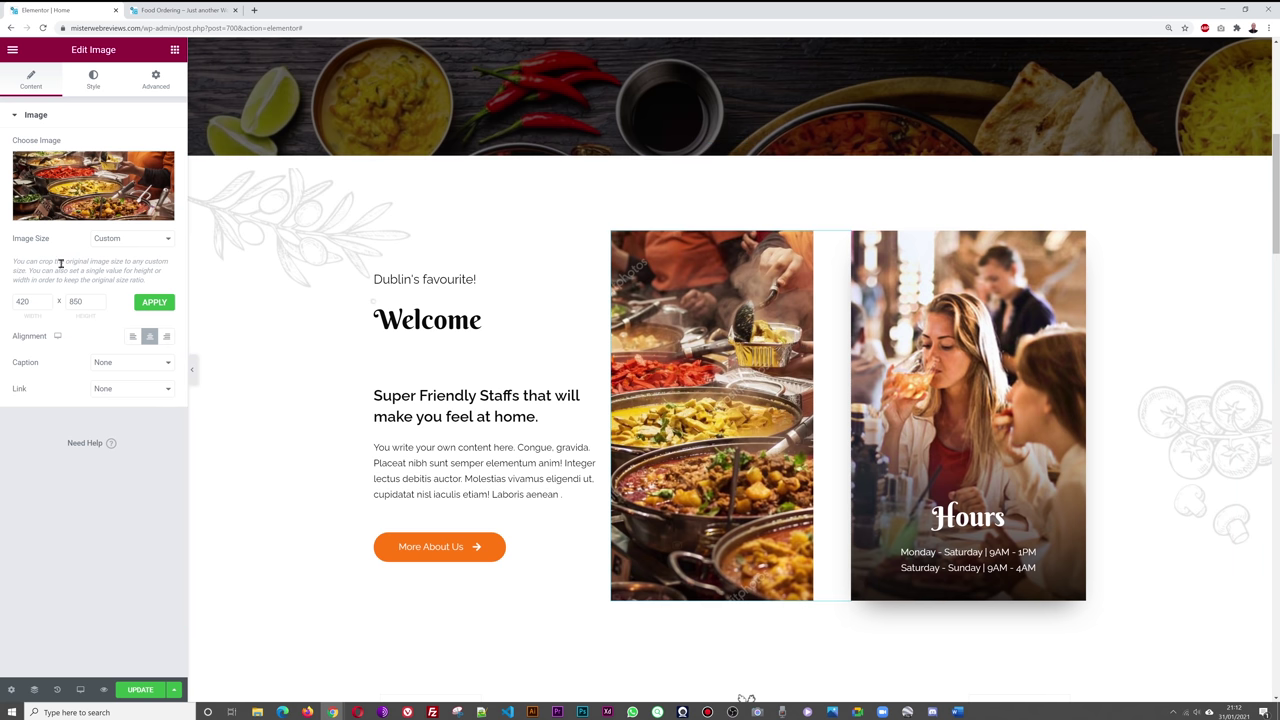
{"action": "left_click_drag", "start_coordinate": [94, 304], "coordinate": [59, 301]}
{"action": "left_click", "coordinate": [154, 302]}
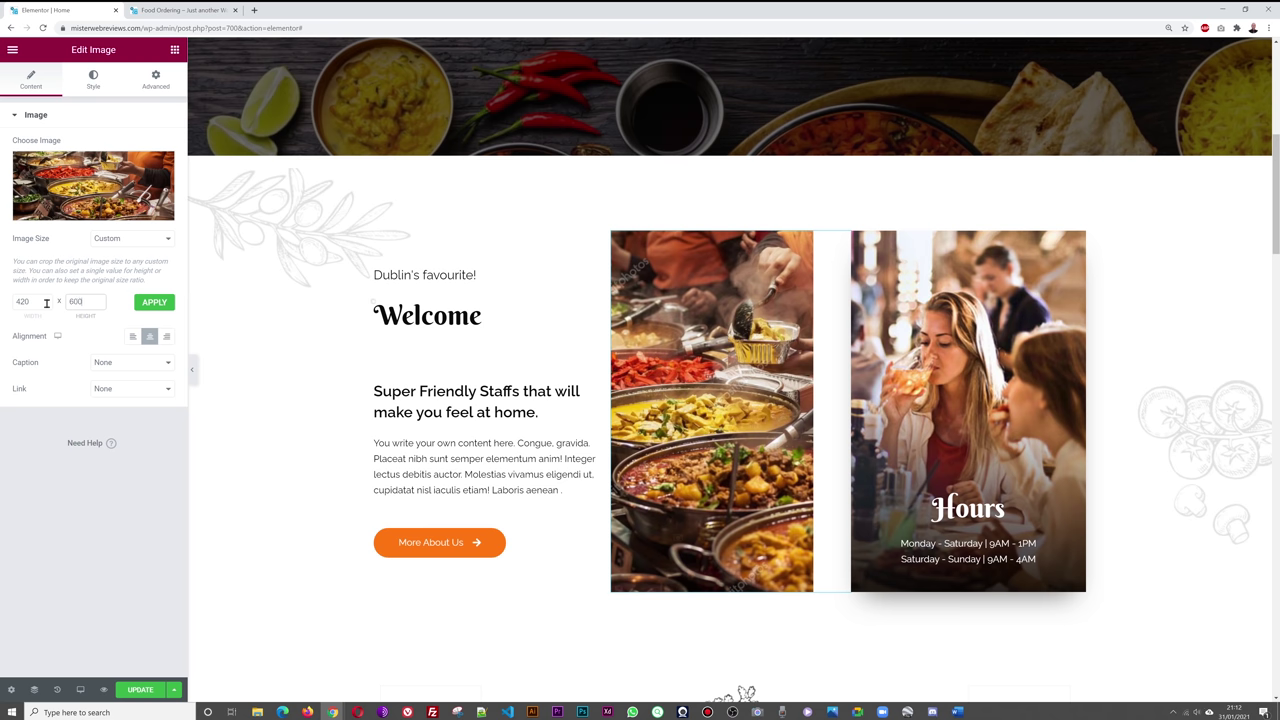
{"action": "left_click", "coordinate": [150, 308]}
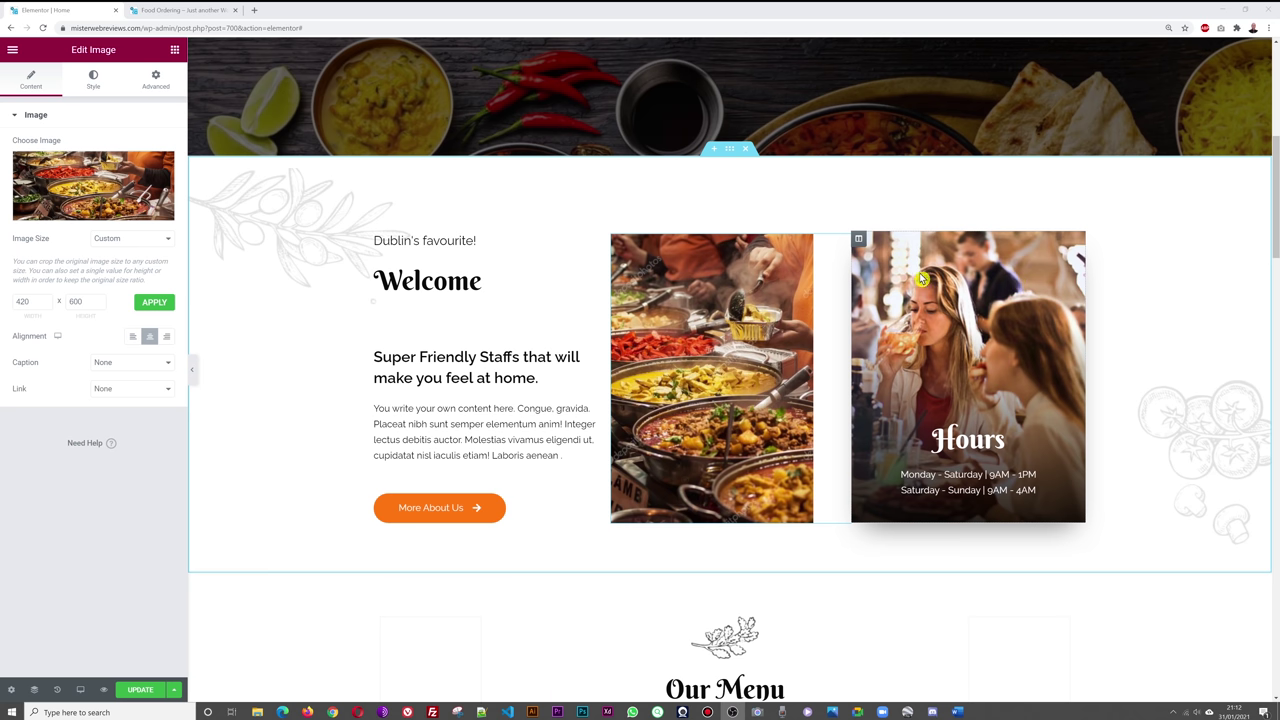
- Upload 201990.jpg and set it as the Hours column's style background image
{"action": "left_click", "coordinate": [859, 241]}
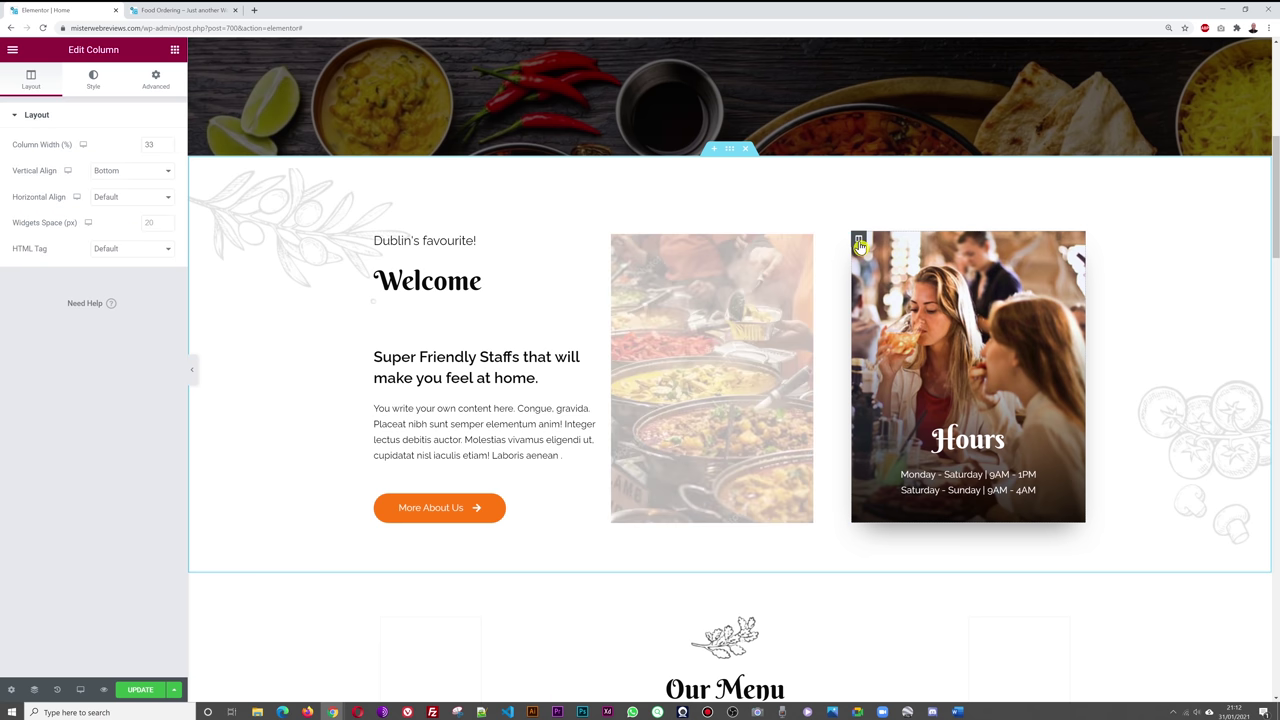
{"action": "left_click", "coordinate": [94, 88]}
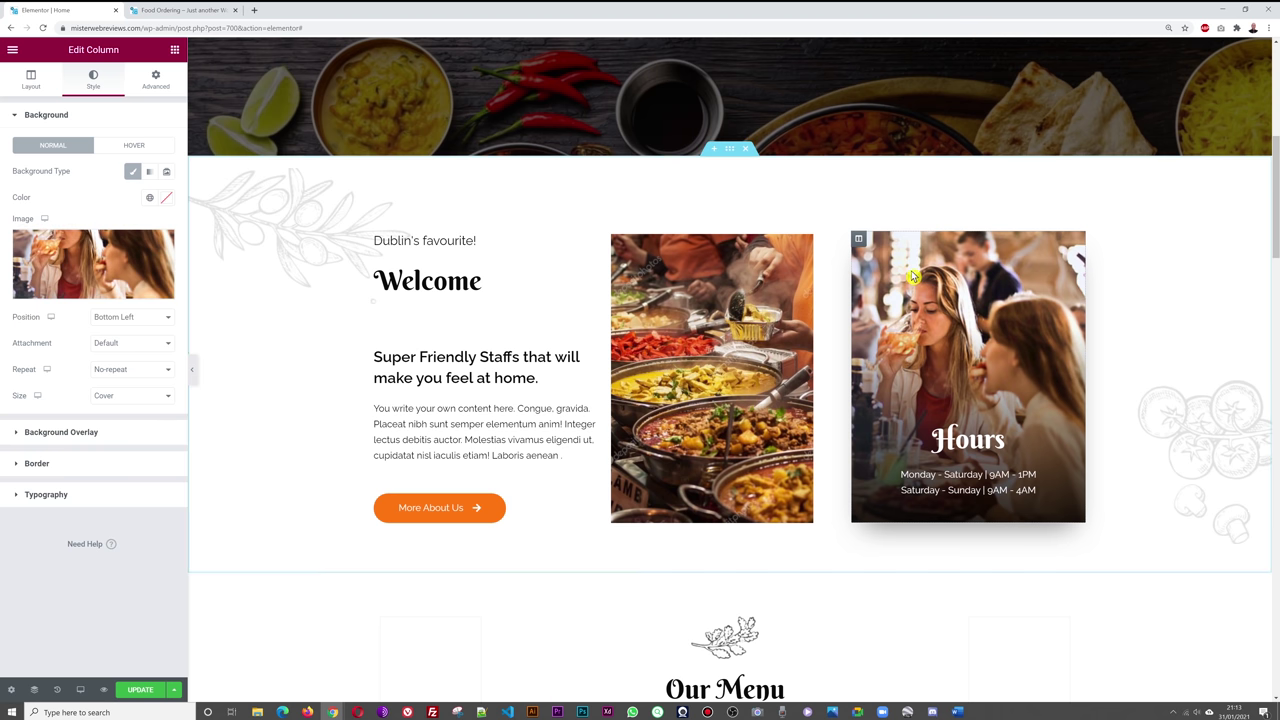
{"action": "left_click", "coordinate": [103, 257]}
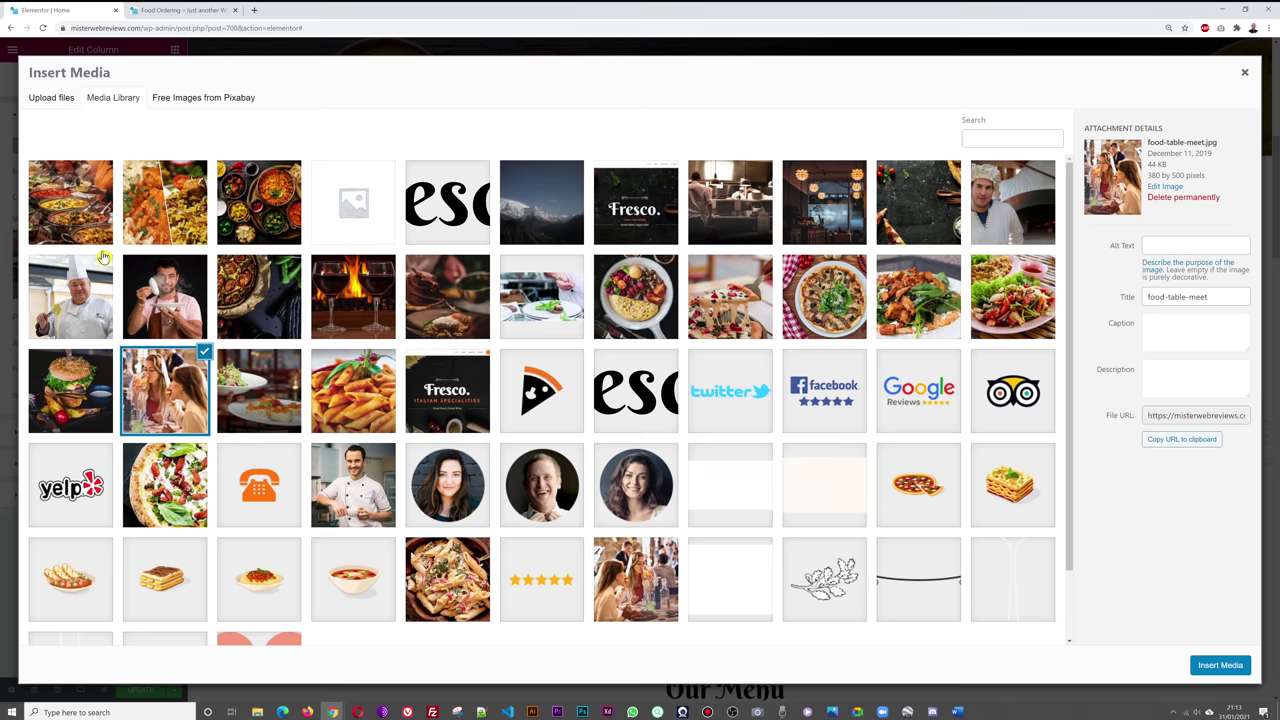
{"action": "left_click", "coordinate": [54, 99]}
{"action": "left_click", "coordinate": [634, 330]}
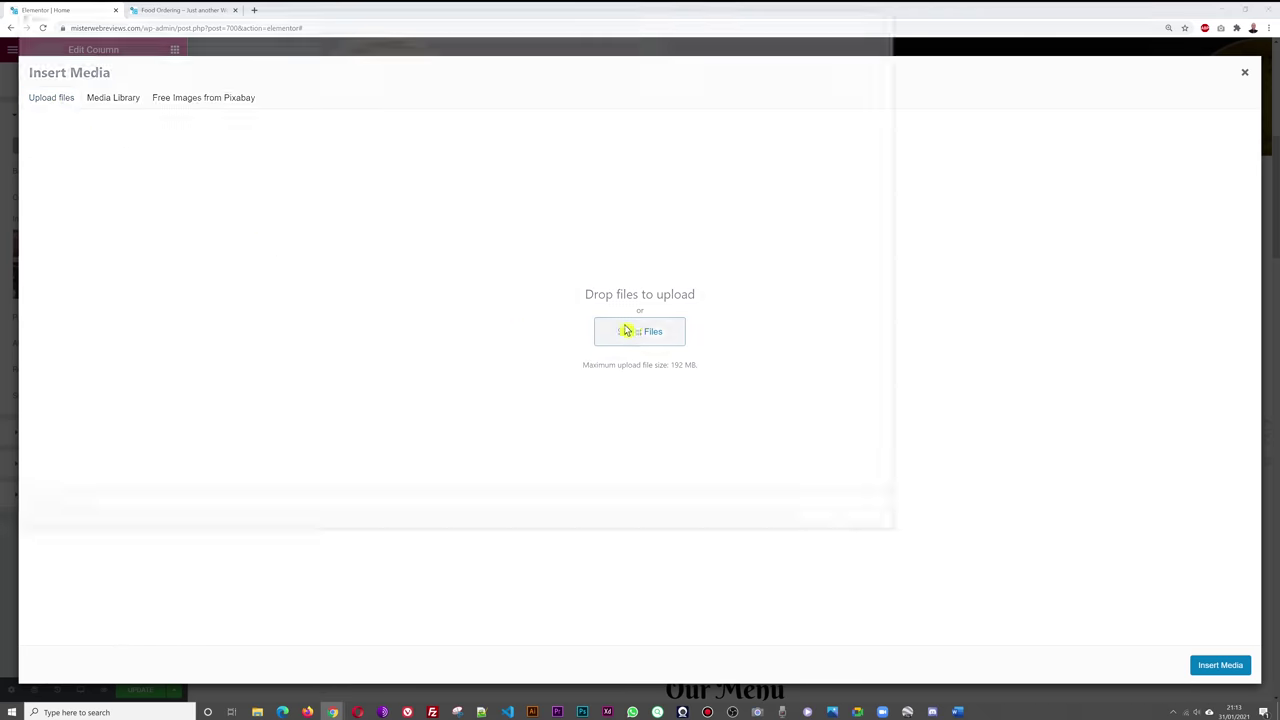
{"action": "left_click", "coordinate": [112, 84]}
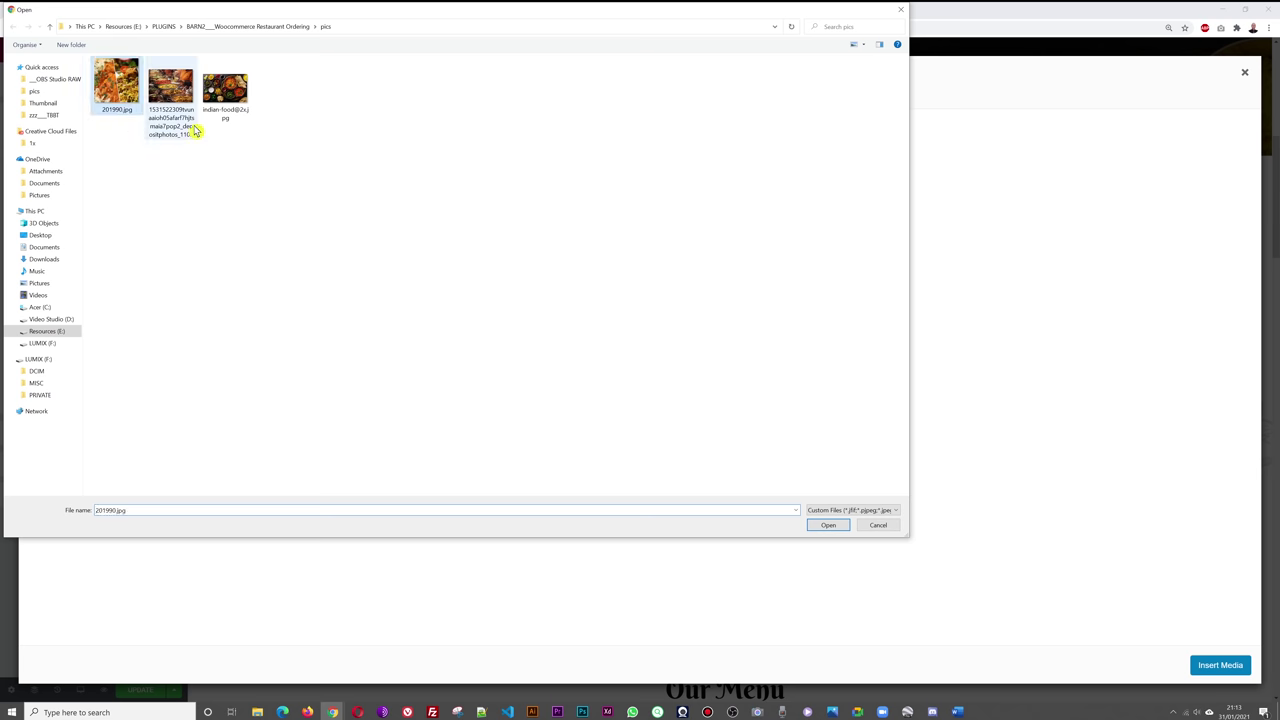
{"action": "left_click", "coordinate": [828, 525]}
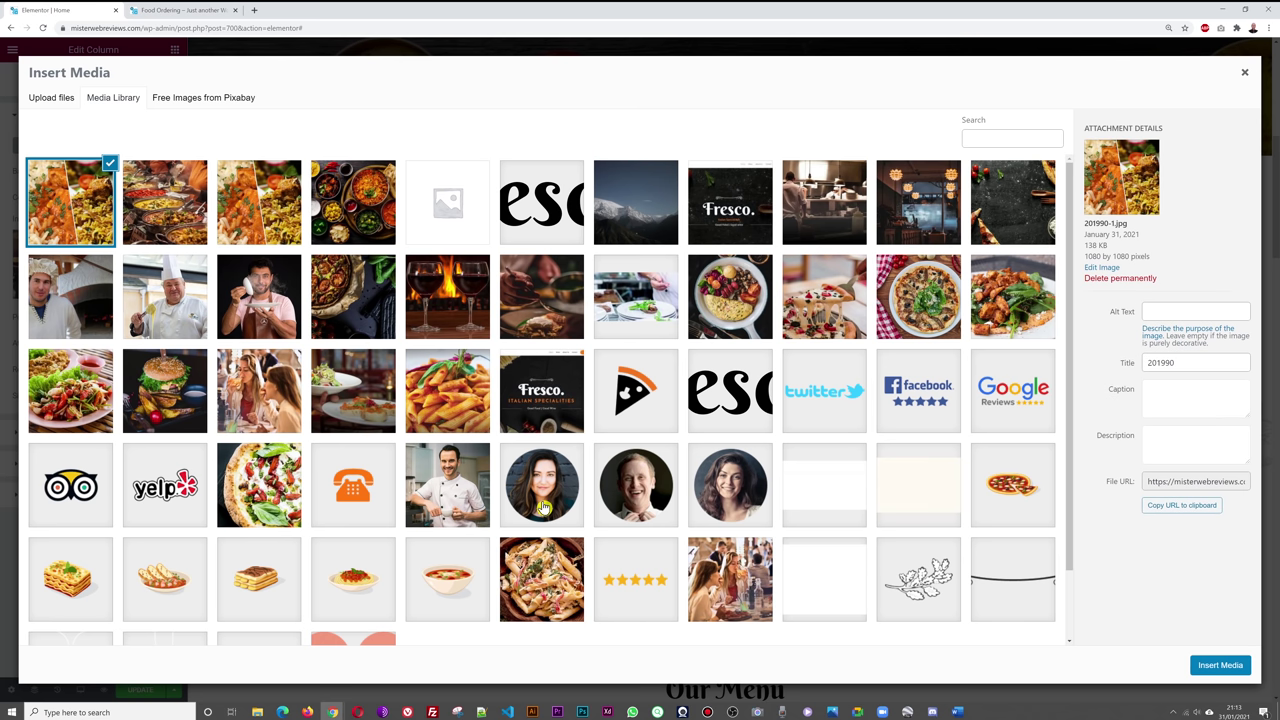
{"action": "left_click", "coordinate": [1215, 666]}
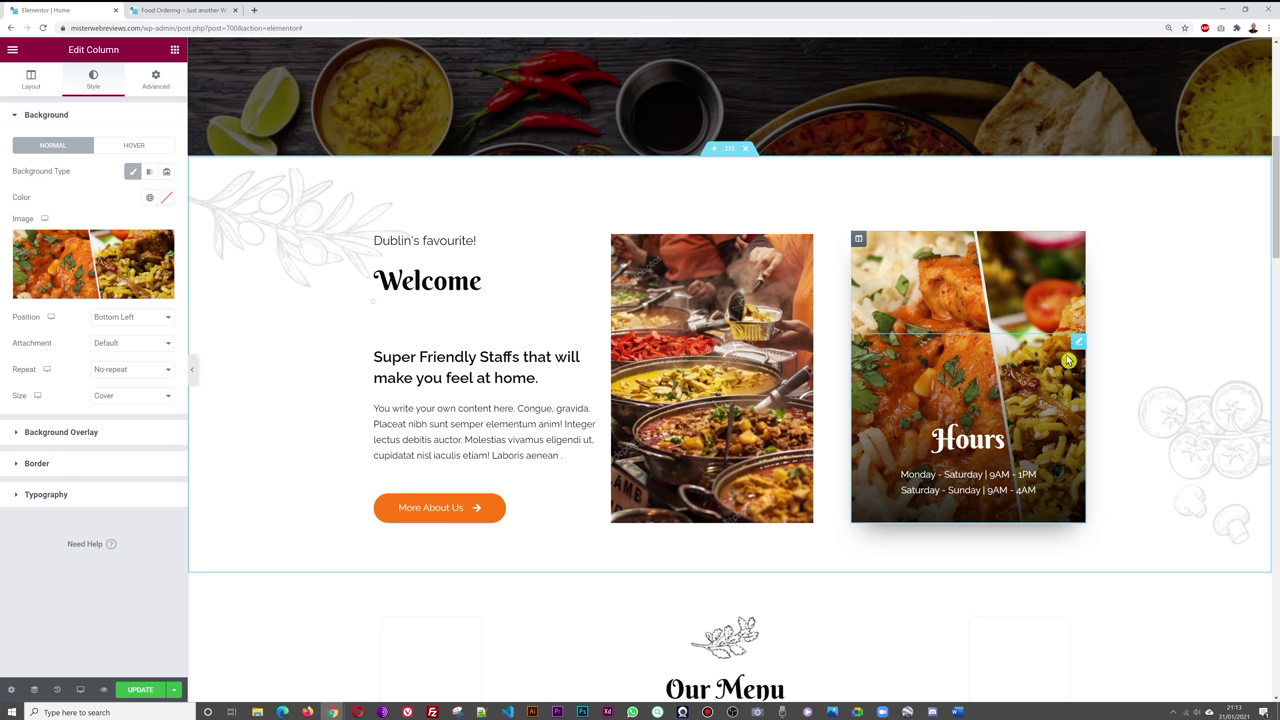
- Change the hours to Monday - Friday | 4pm - 1am and Saturday - Sunday | 4pm - 2am, then Update
{"action": "left_click", "coordinate": [1079, 347]}
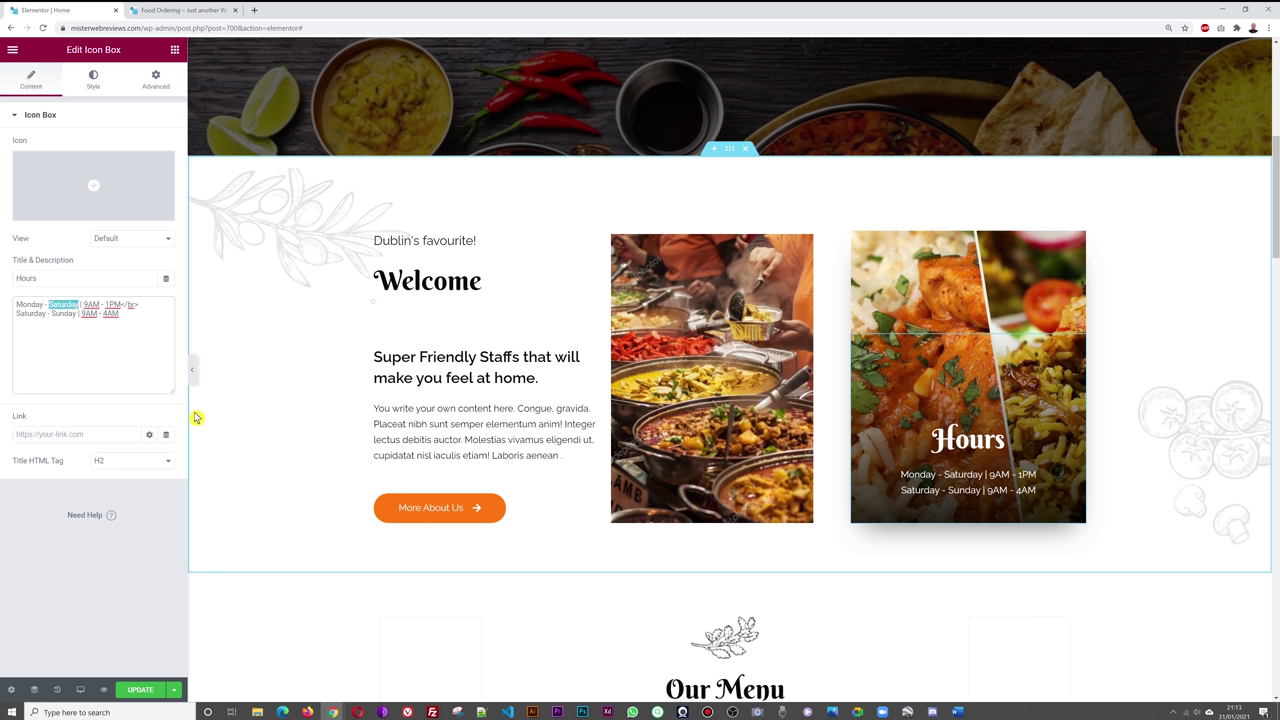
{"action": "type", "text": "Friday"}
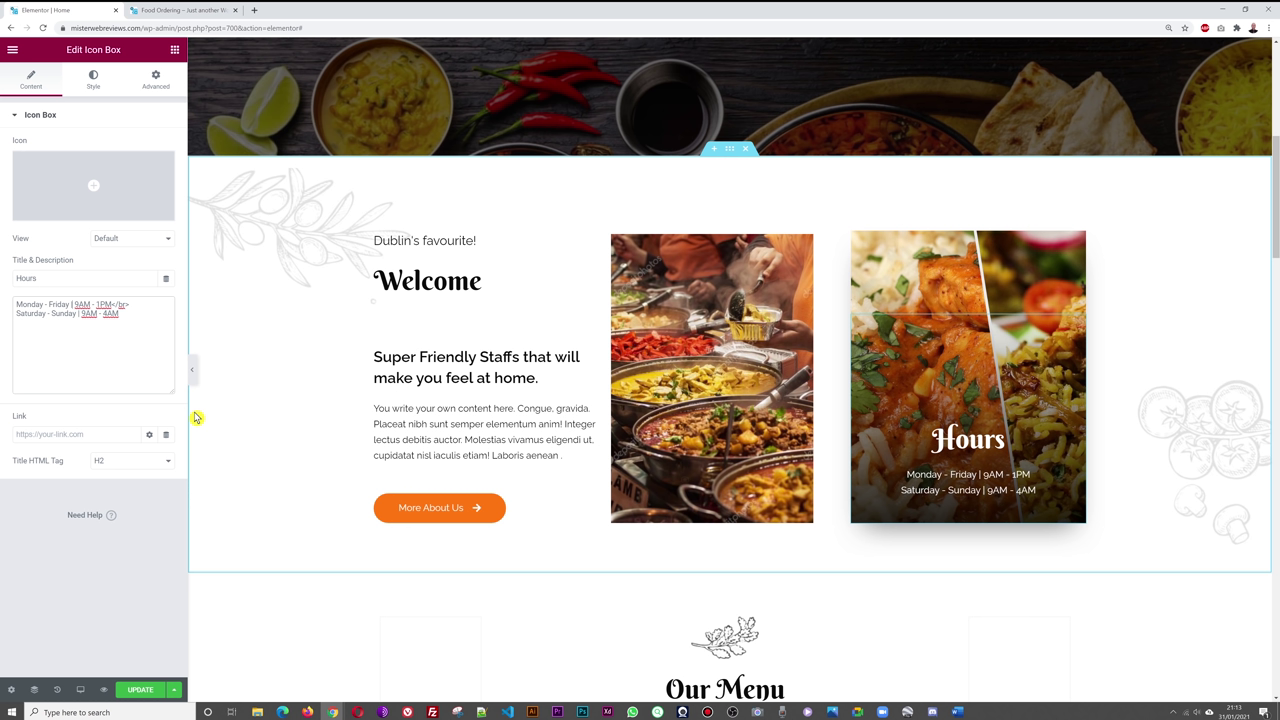
{"action": "type", "text": "4pm"}
{"action": "type", "text": "12"}
{"action": "type", "text": "am"}
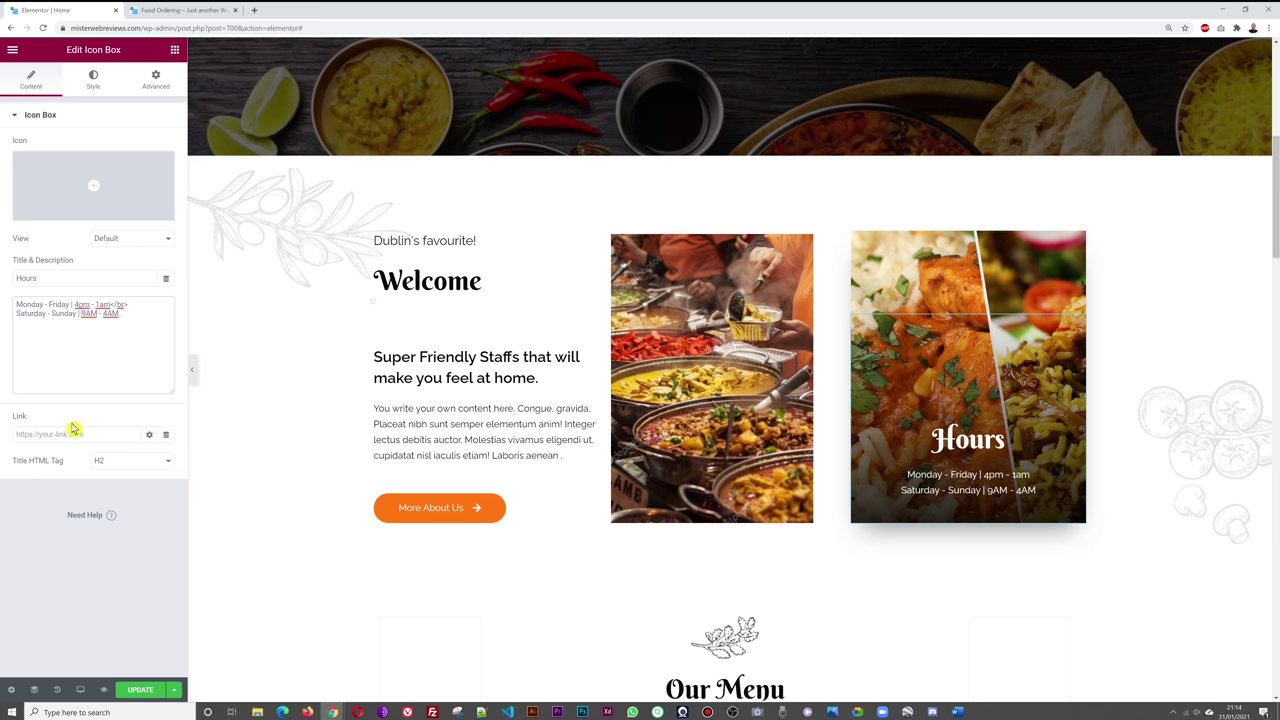
{"action": "type", "text": "4"}
{"action": "key", "text": "Delete"}
{"action": "key", "text": "Delete"}
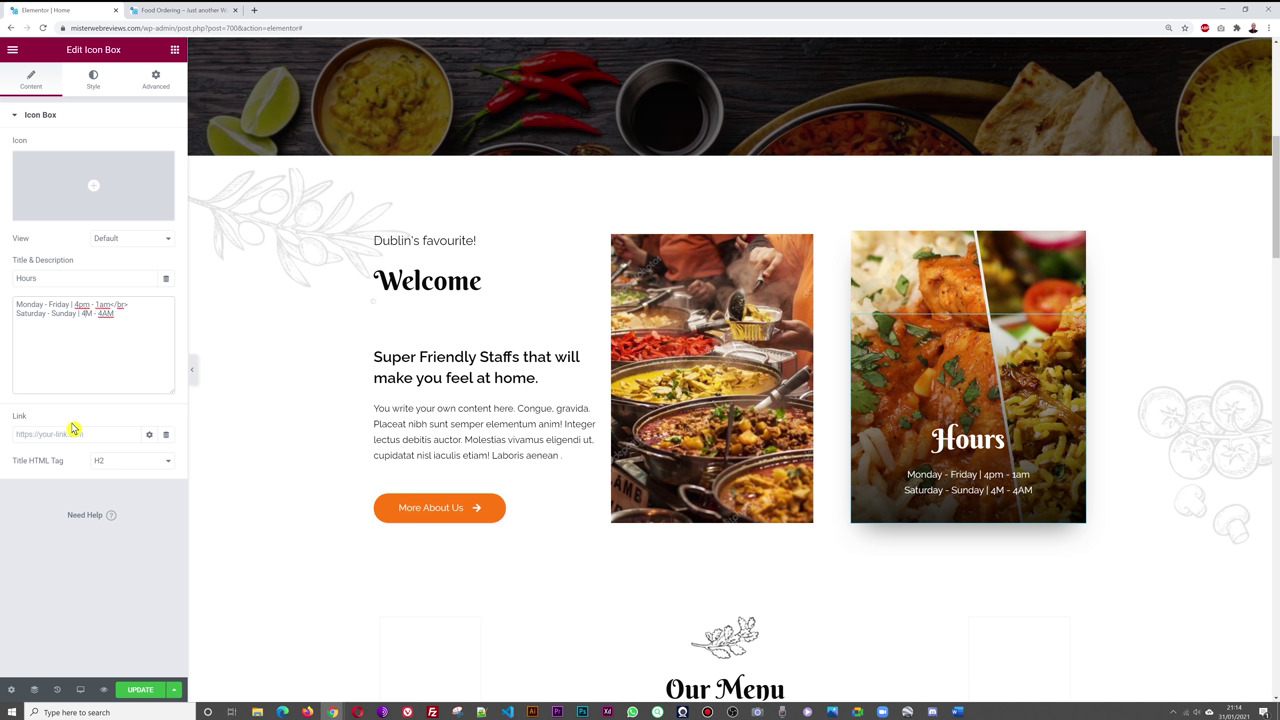
{"action": "type", "text": "pm"}
{"action": "key", "text": "End"}
{"action": "key", "text": "BackSpace"}
{"action": "key", "text": "BackSpace"}
{"action": "key", "text": "BackSpace"}
{"action": "type", "text": "2am"}
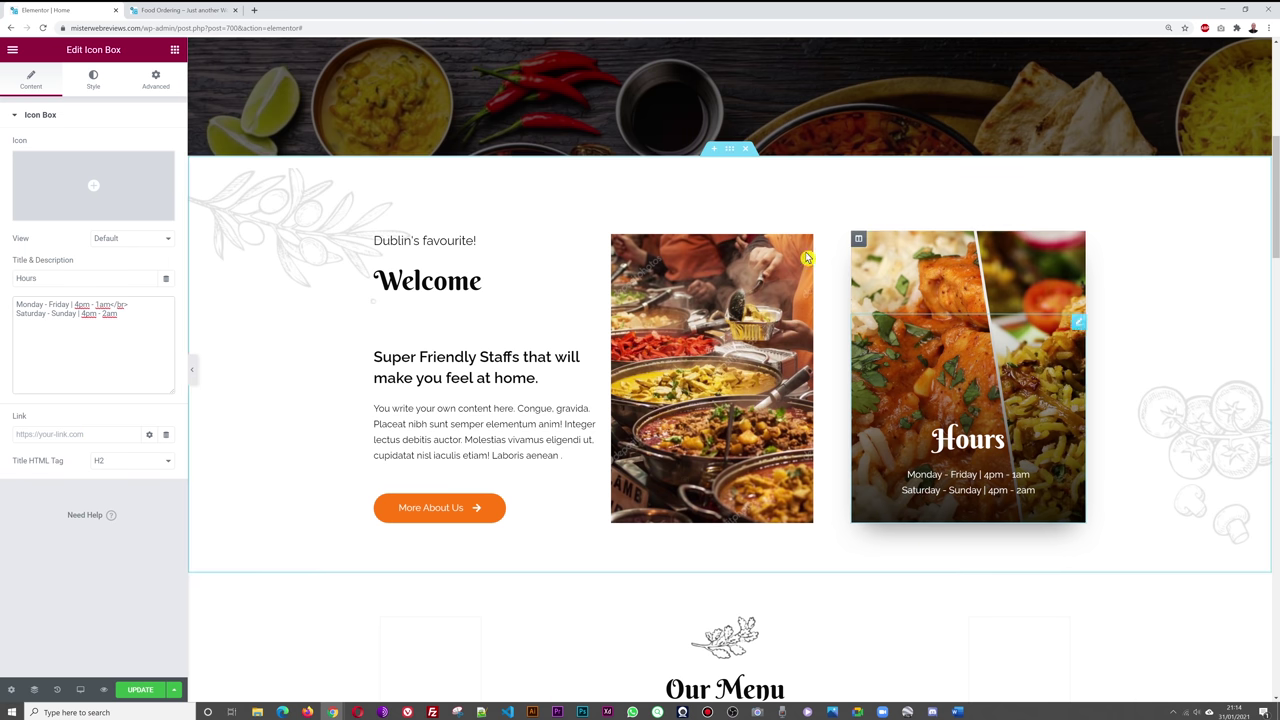
{"action": "left_click", "coordinate": [140, 689]}
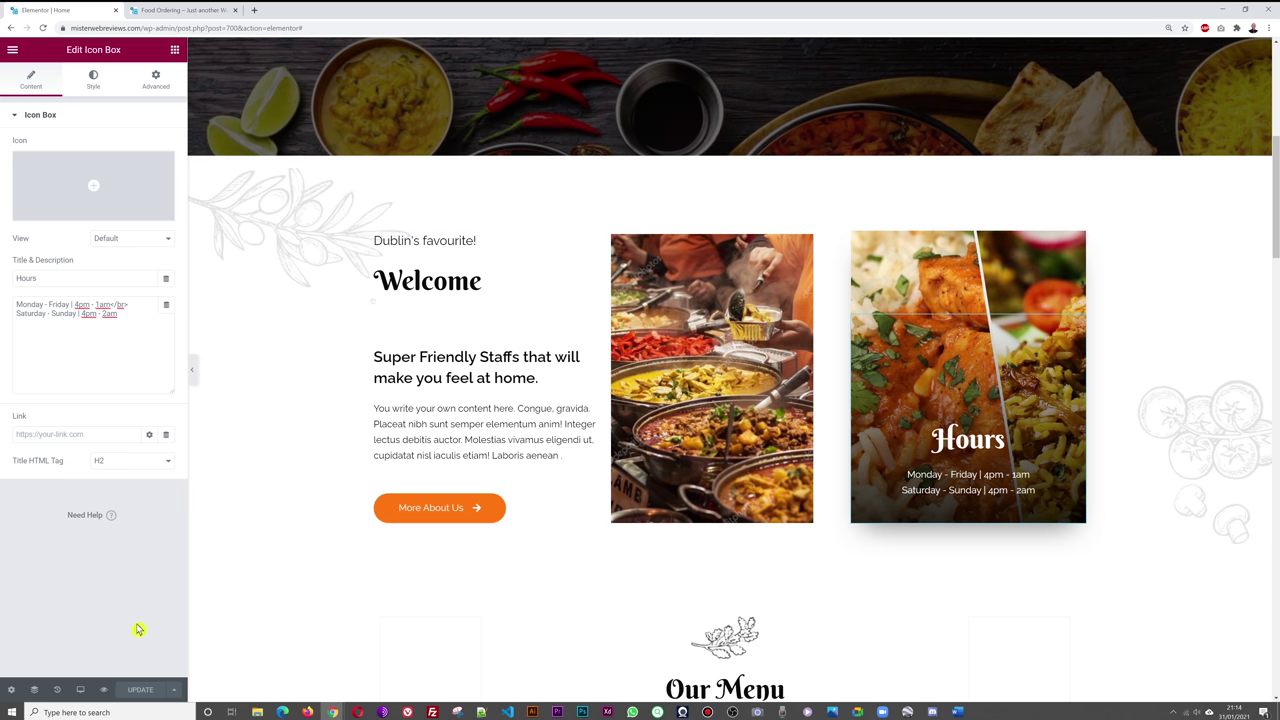
- Browse the History panel's past edits, then go back to the Elements panel
{"action": "left_click", "coordinate": [57, 689]}
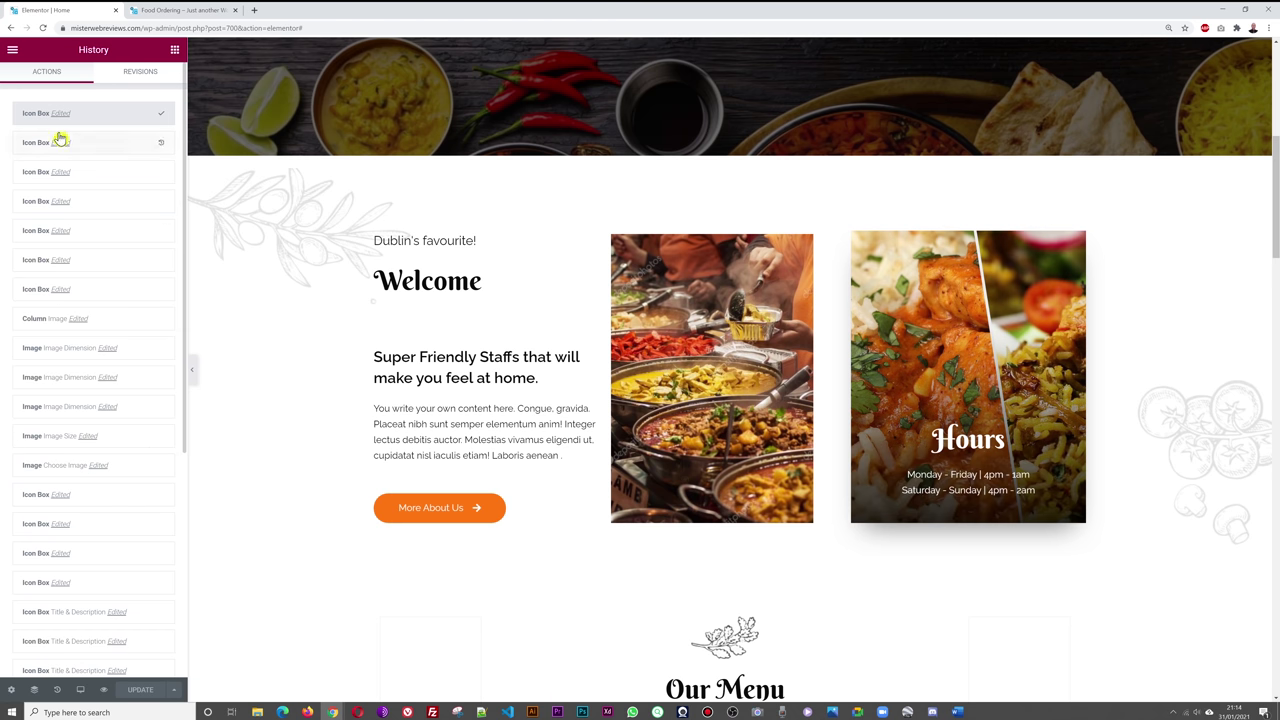
{"action": "scroll", "coordinate": [100, 640], "scroll_direction": "down", "scroll_amount": 3}
{"action": "scroll", "coordinate": [100, 614], "scroll_direction": "up", "scroll_amount": 3}
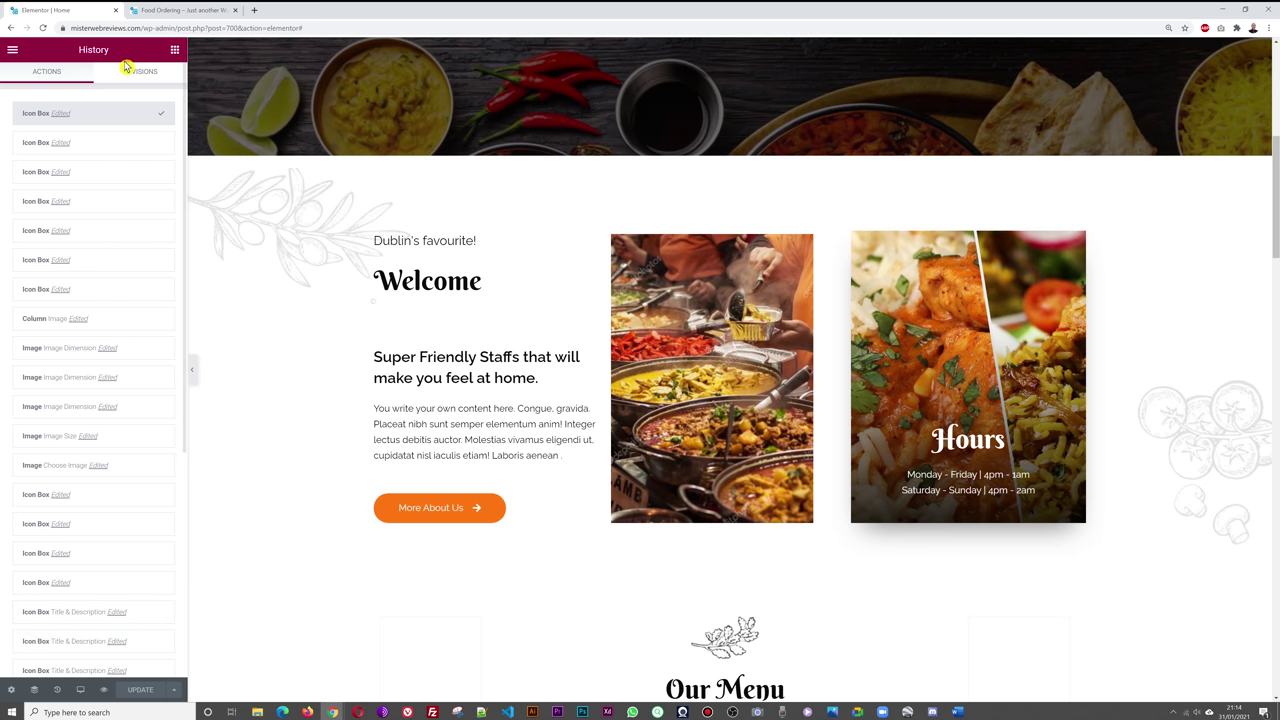
{"action": "left_click", "coordinate": [174, 49]}
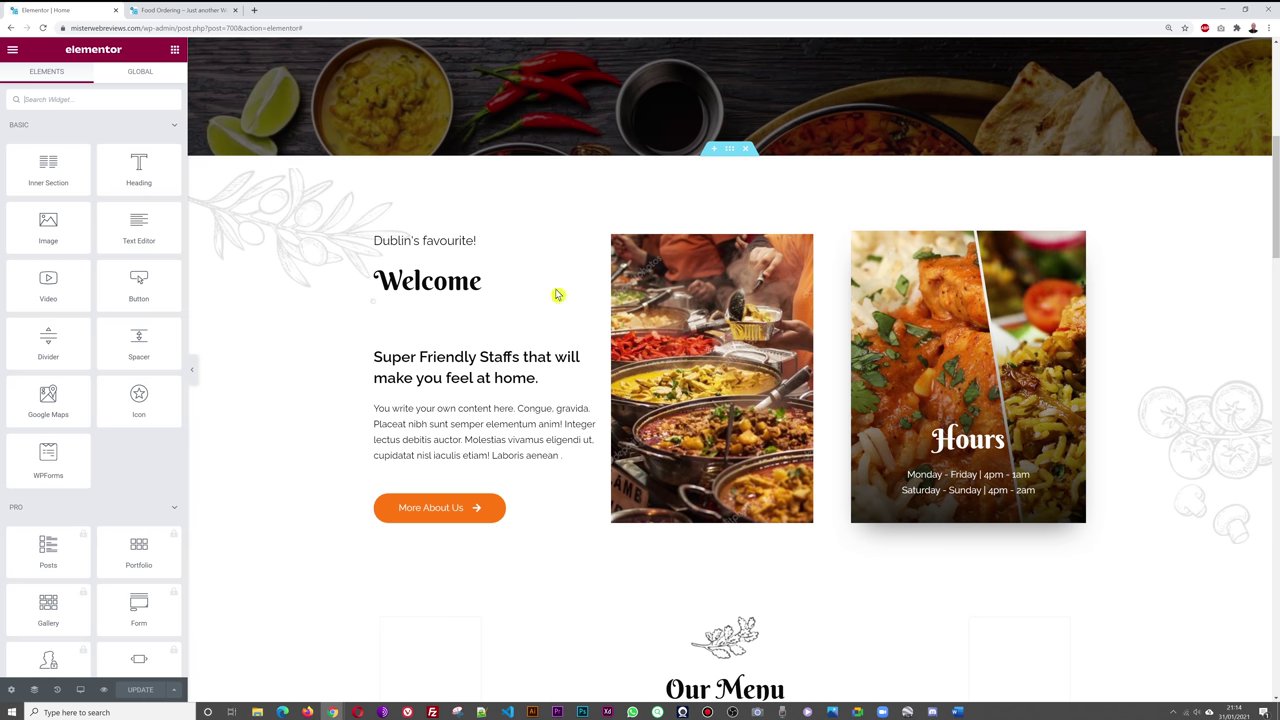
- Scroll the live home page to check the Hours card and the menu
{"action": "left_click", "coordinate": [198, 10]}
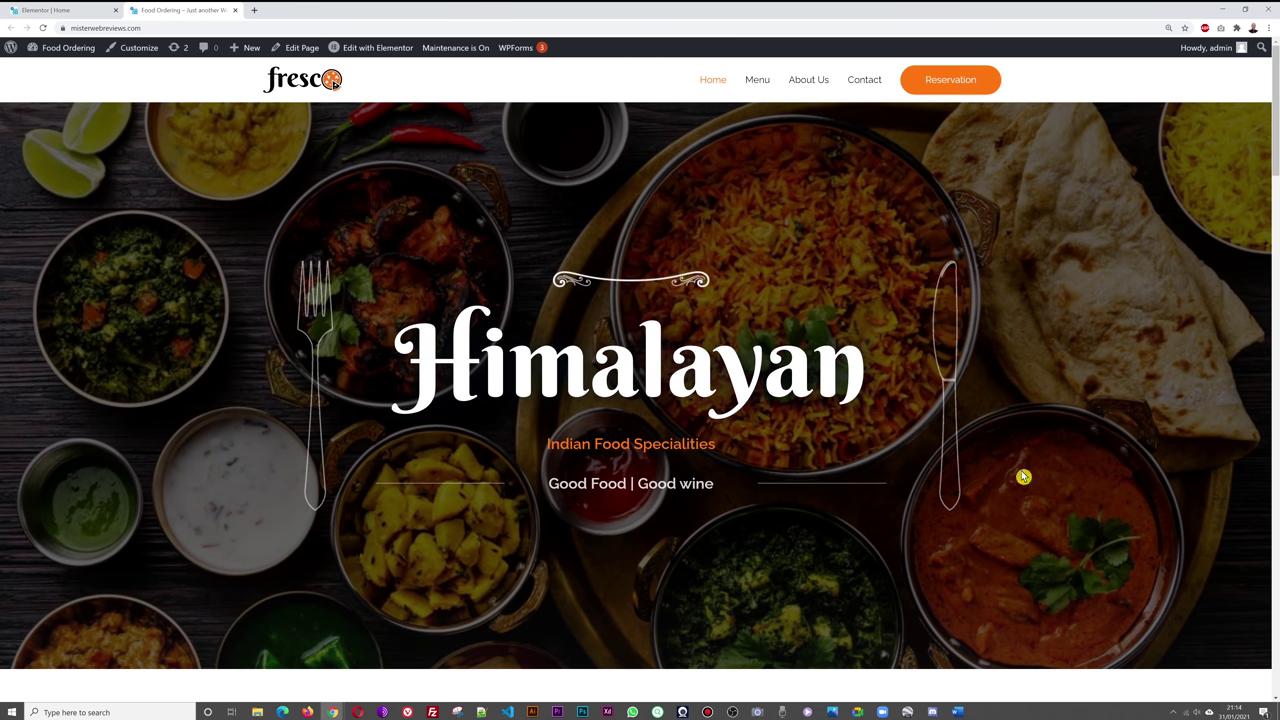
{"action": "scroll", "coordinate": [1126, 317], "scroll_direction": "down", "scroll_amount": 3}
{"action": "scroll", "coordinate": [1138, 318], "scroll_direction": "down", "scroll_amount": 3}
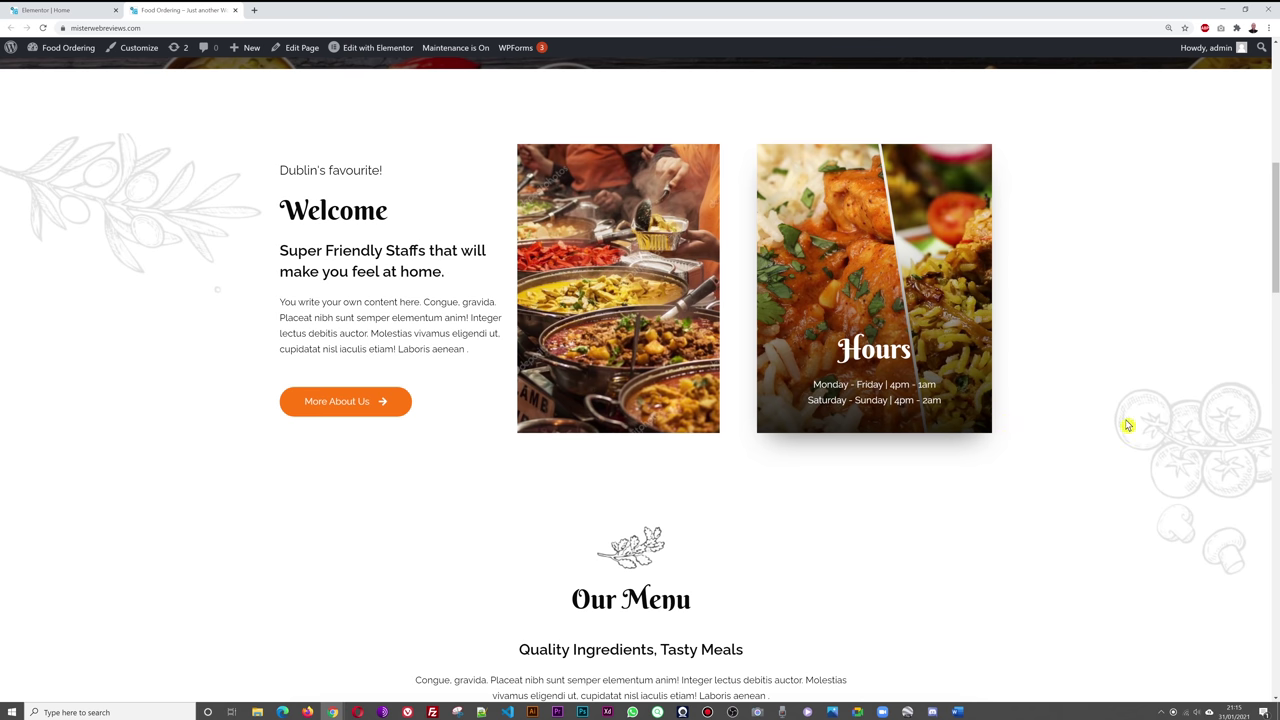
{"action": "scroll", "coordinate": [1119, 331], "scroll_direction": "down", "scroll_amount": 1}
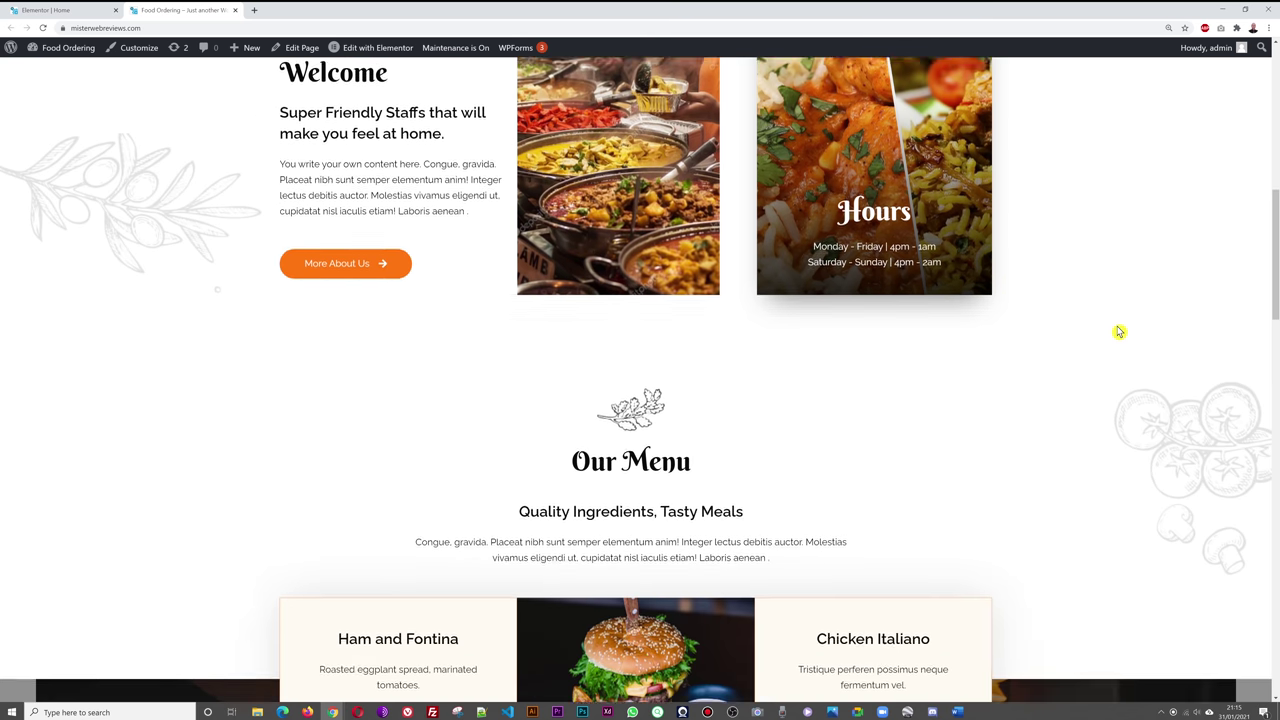
{"action": "scroll", "coordinate": [1119, 331], "scroll_direction": "down", "scroll_amount": 2}
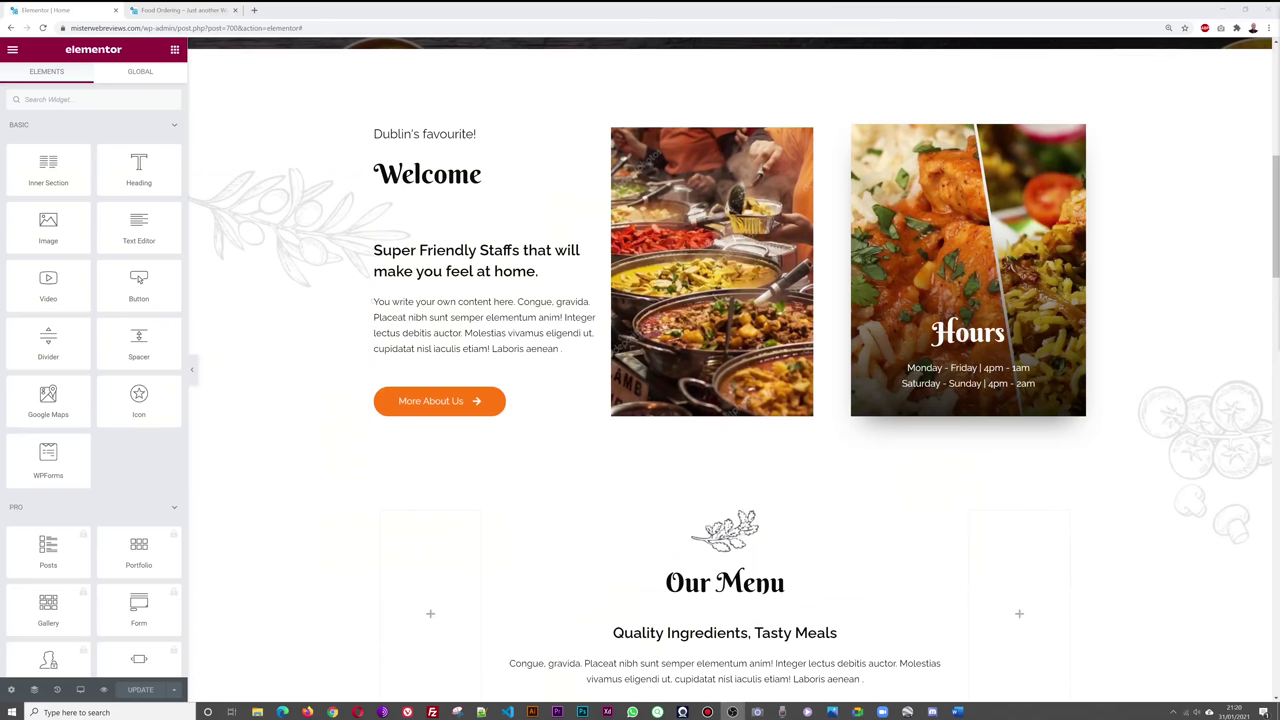
- Retitle the Ham and Fontina menu card to 'Tikka Masala'
{"action": "scroll", "coordinate": [1171, 349], "scroll_direction": "down", "scroll_amount": 2}
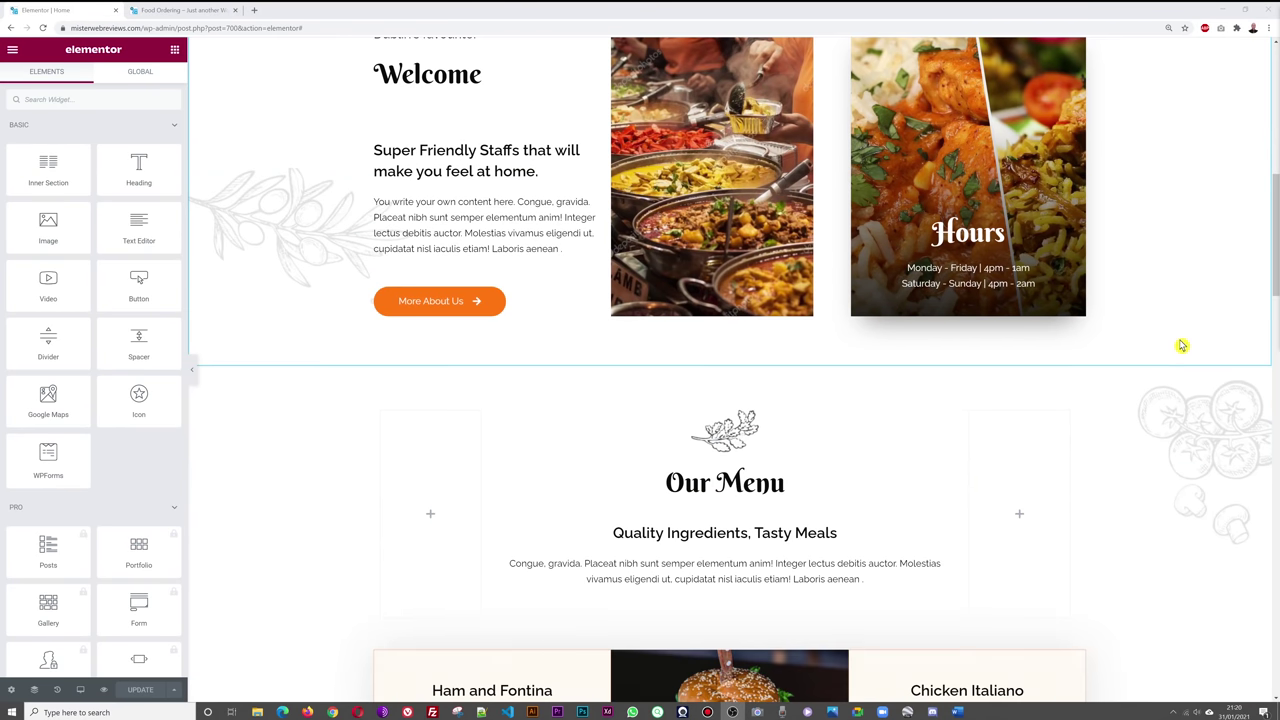
{"action": "scroll", "coordinate": [1187, 344], "scroll_direction": "down", "scroll_amount": 3}
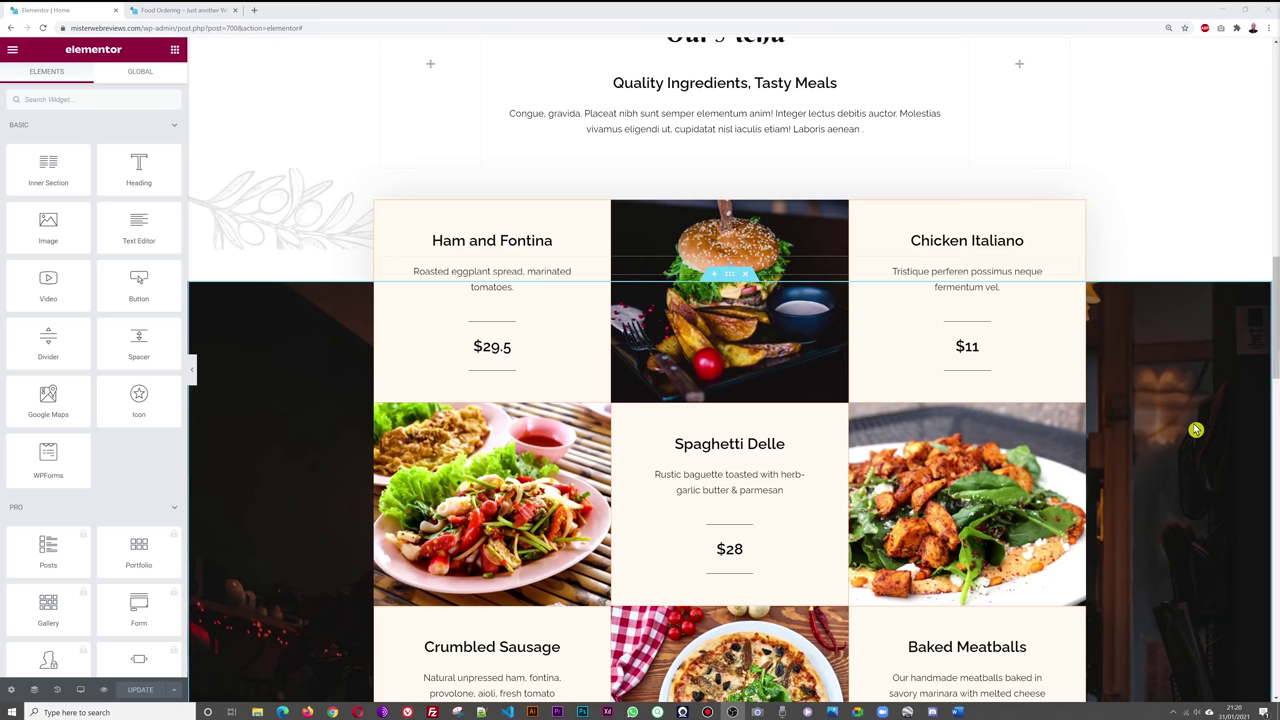
{"action": "scroll", "coordinate": [1196, 422], "scroll_direction": "down", "scroll_amount": 1}
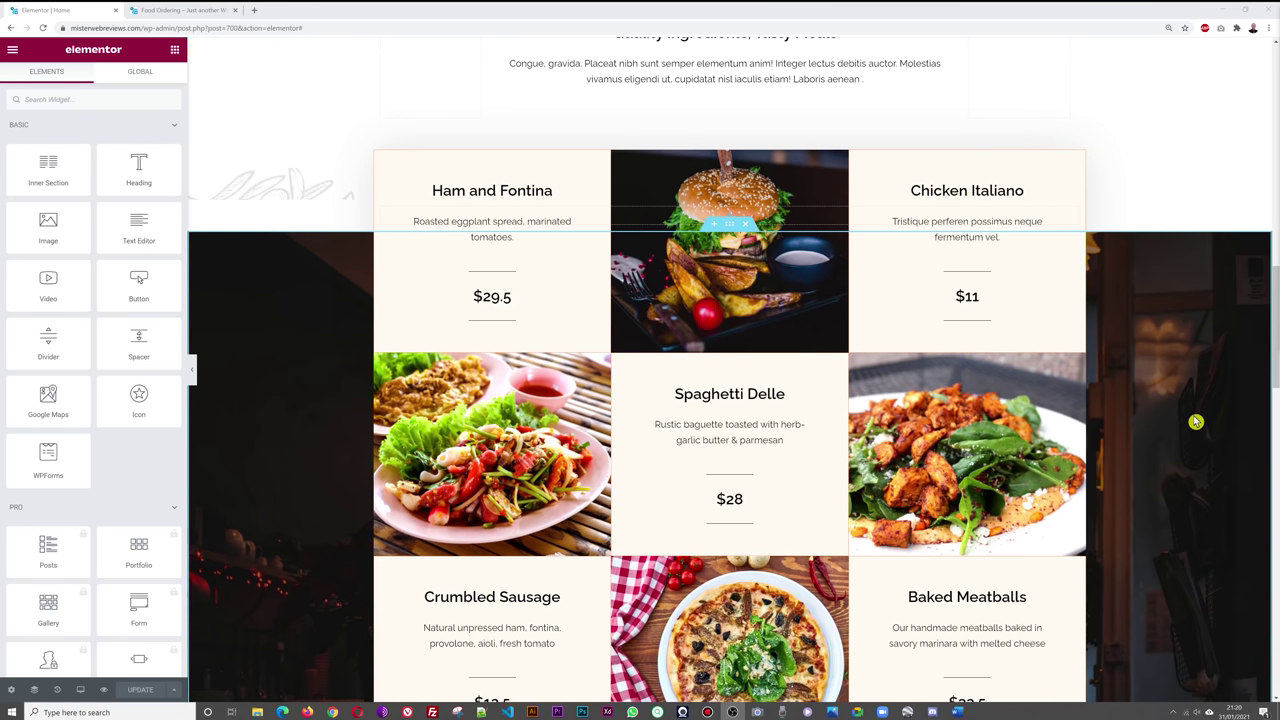
{"action": "scroll", "coordinate": [1196, 422], "scroll_direction": "down", "scroll_amount": 1}
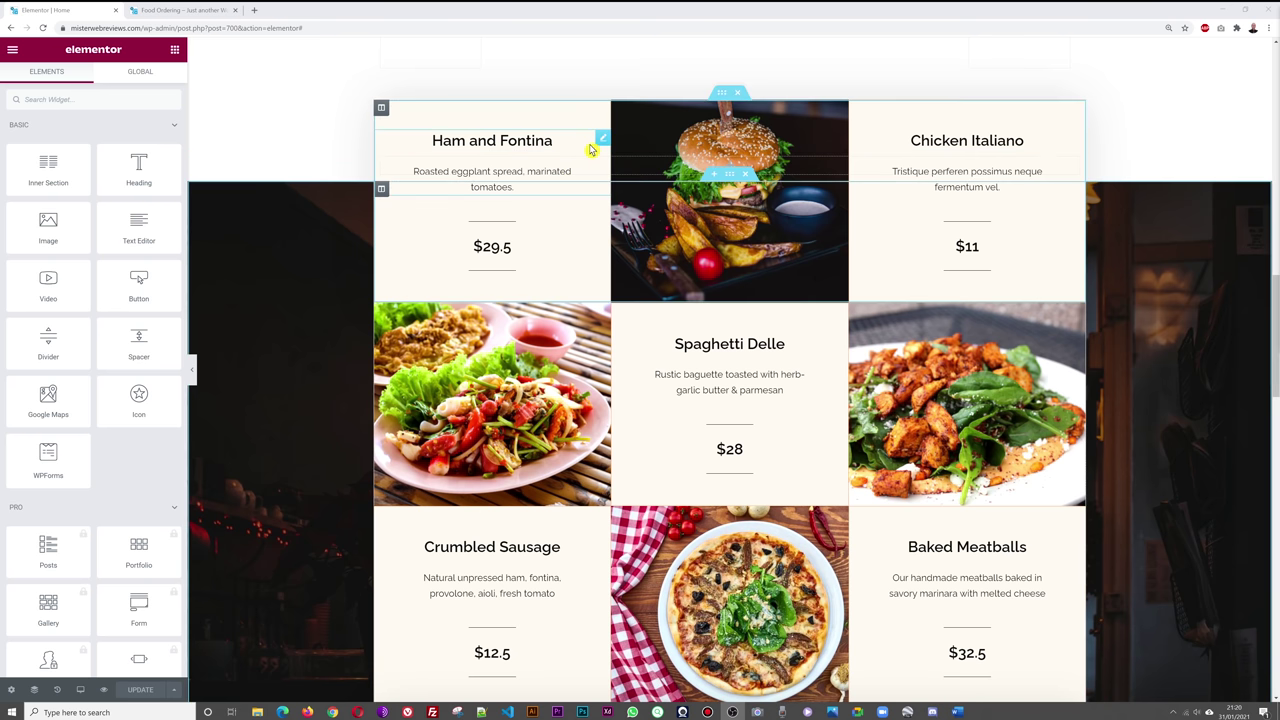
{"action": "left_click", "coordinate": [600, 142]}
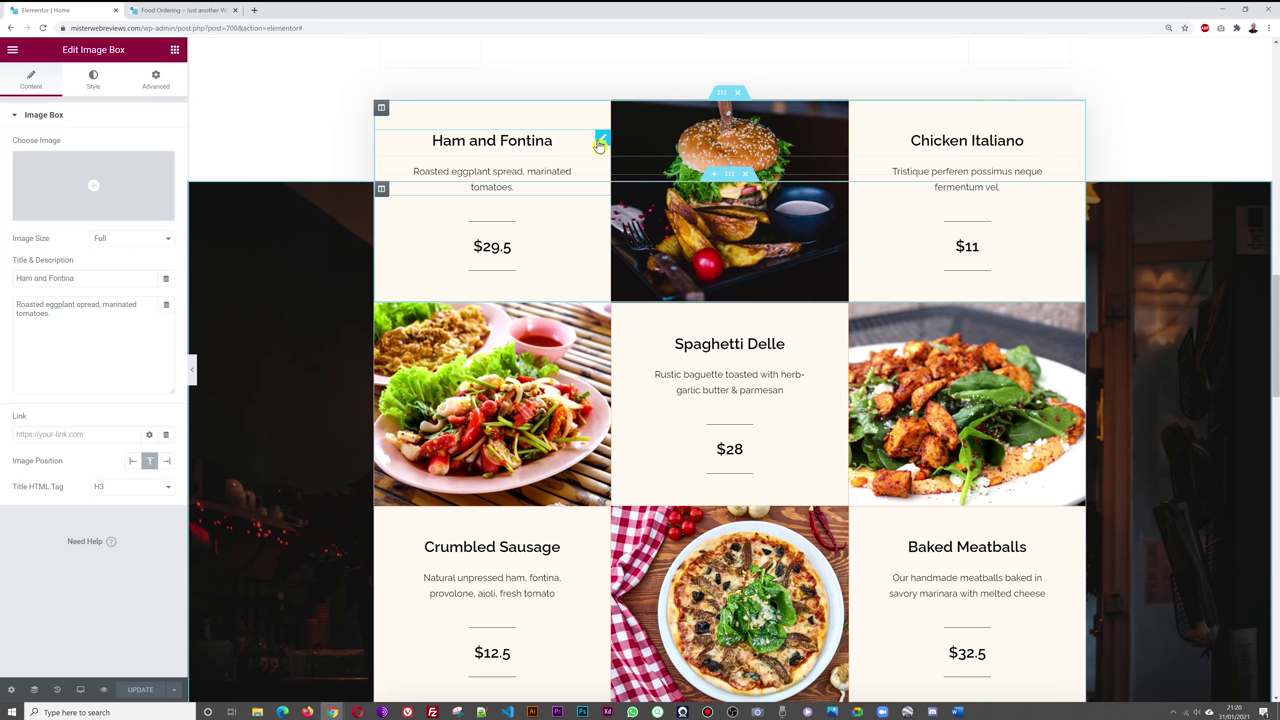
{"action": "left_click_drag", "start_coordinate": [75, 284], "coordinate": [4, 284]}
{"action": "key", "text": "BackSpace"}
{"action": "type", "text": "Tikka Mas"}
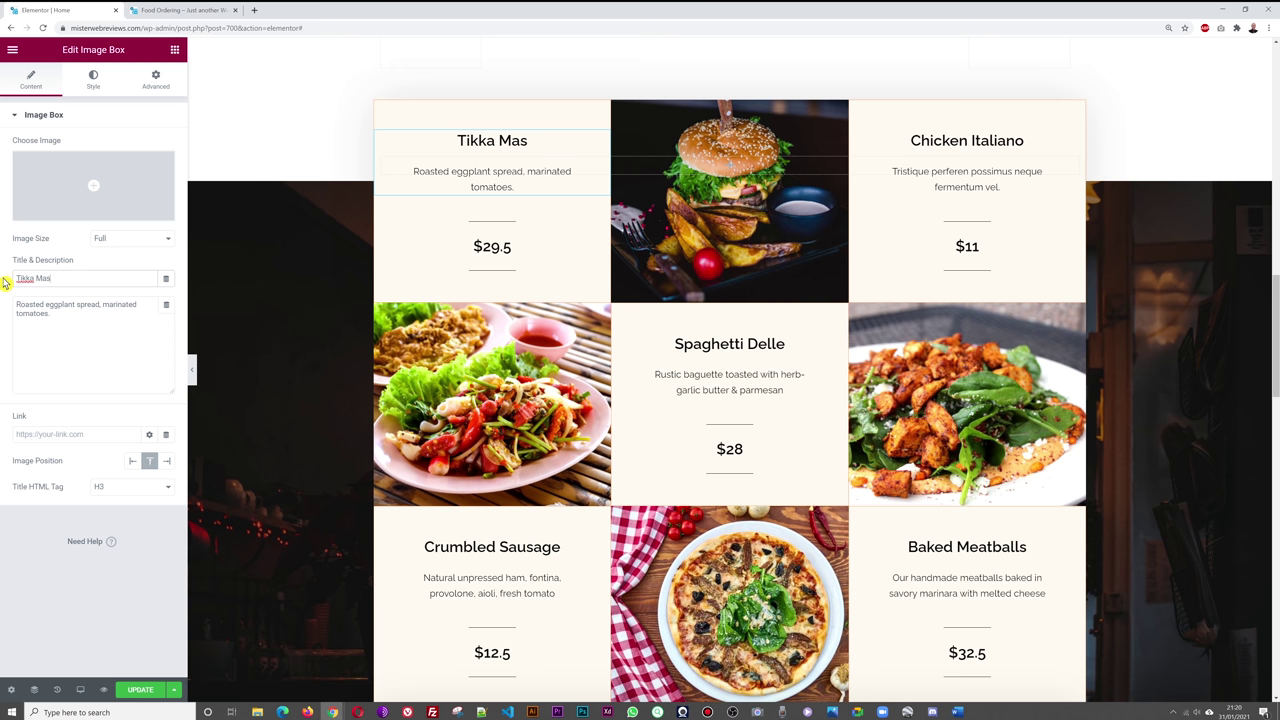
{"action": "type", "text": "ala"}
- Replace the card description with 'Mild dish, comes with rices and chicken. Delicious for the whole family.'
{"action": "left_click", "coordinate": [141, 357]}
{"action": "key", "text": "ctrl+a"}
{"action": "key", "text": "BackSpace"}
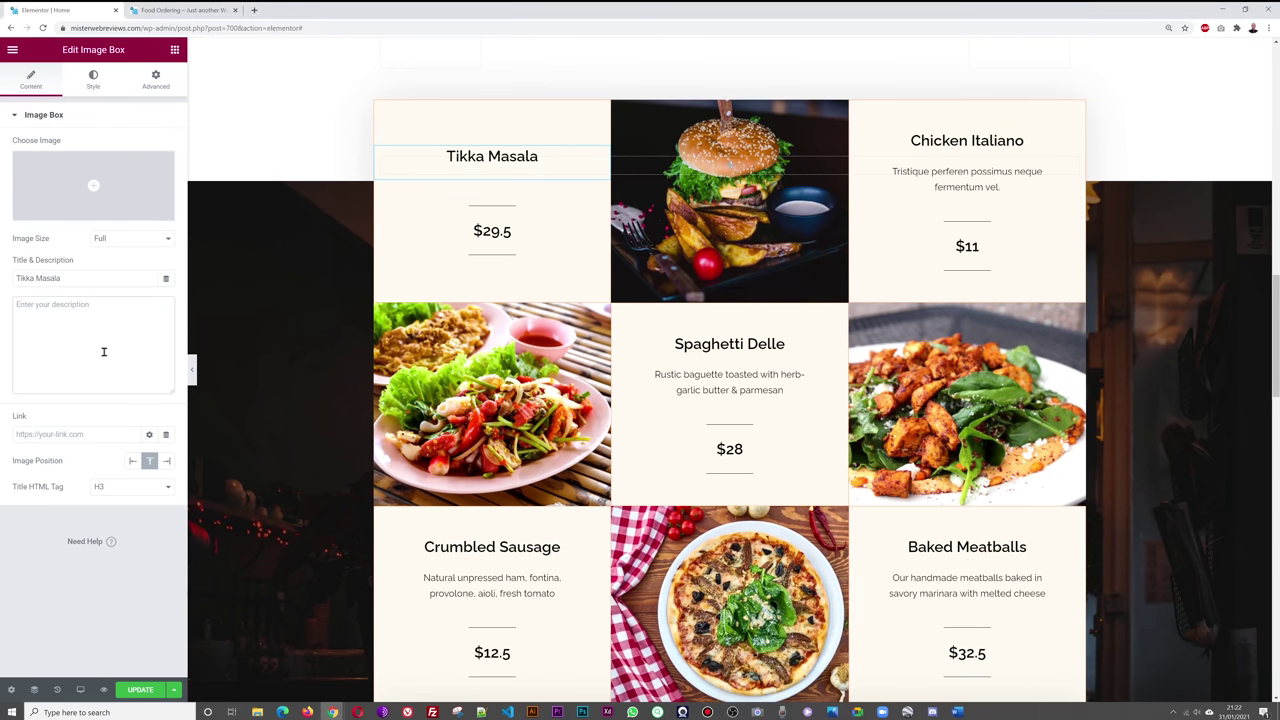
{"action": "type", "text": "Mild dish, wom"}
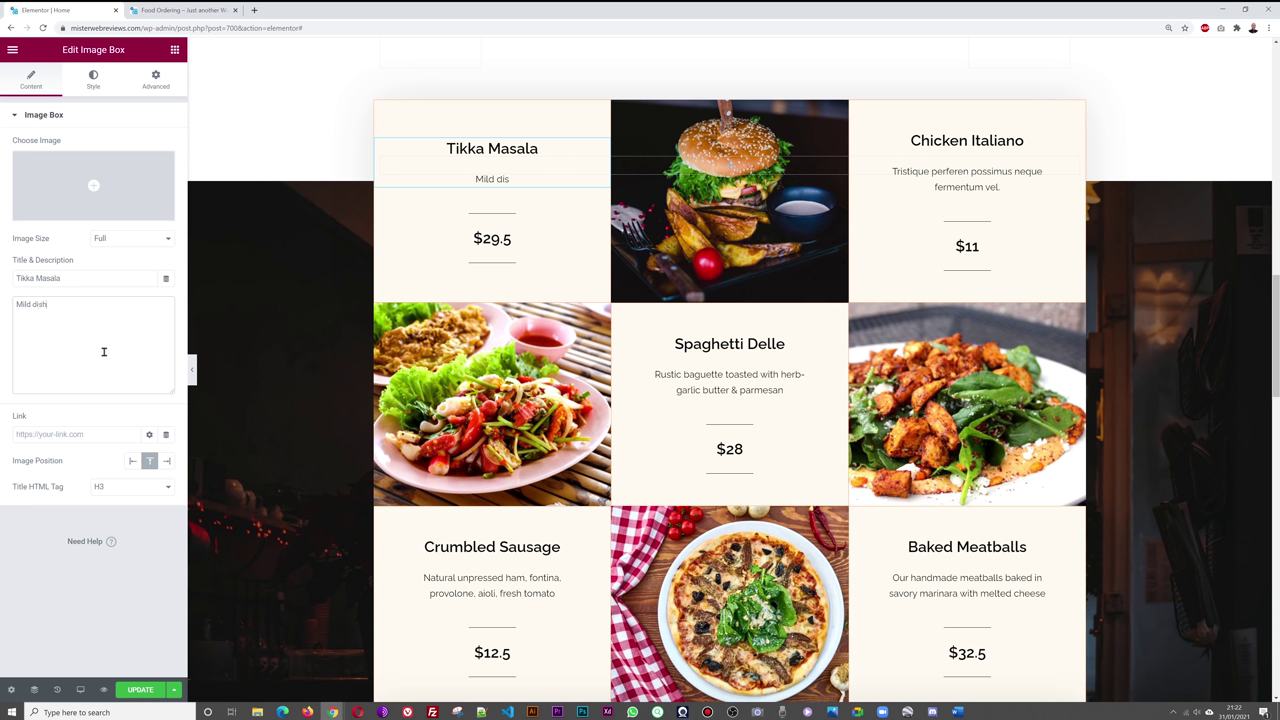
{"action": "key", "text": "BackSpace"}
{"action": "key", "text": "BackSpace"}
{"action": "key", "text": "BackSpace"}
{"action": "type", "text": "comes with rices"}
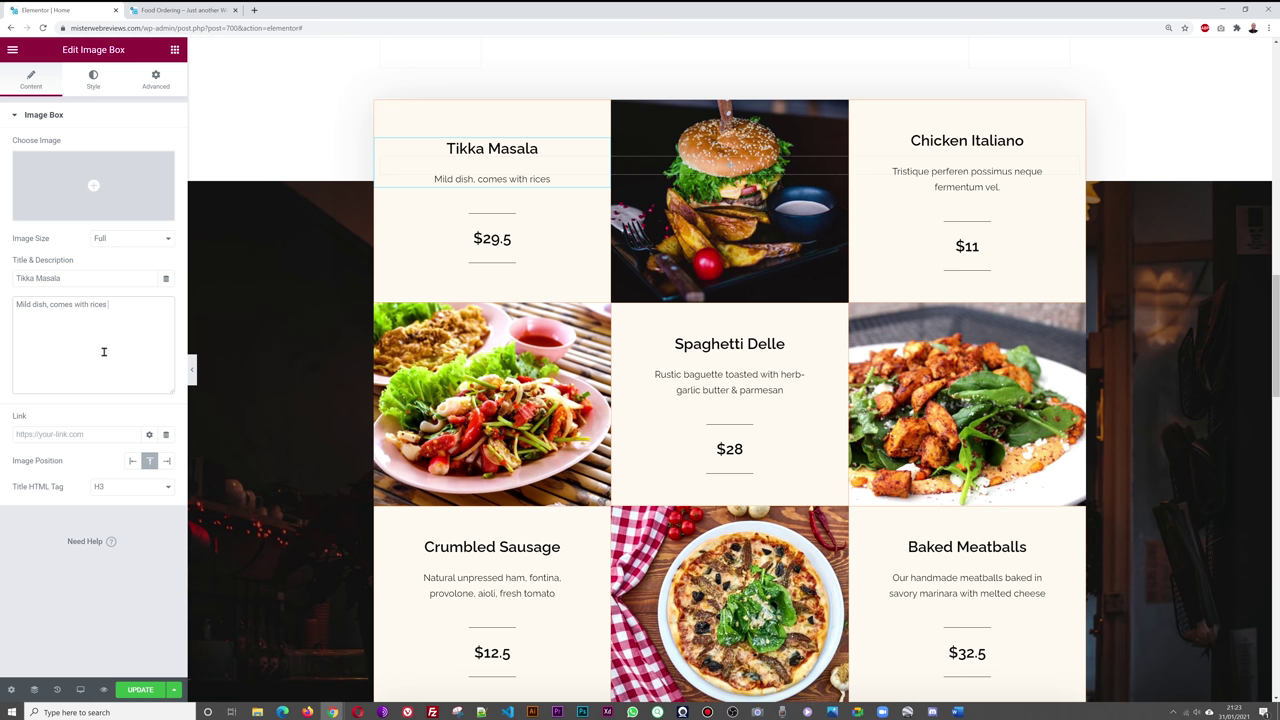
{"action": "key", "text": "BackSpace"}
{"action": "type", "text": " and chicken"}
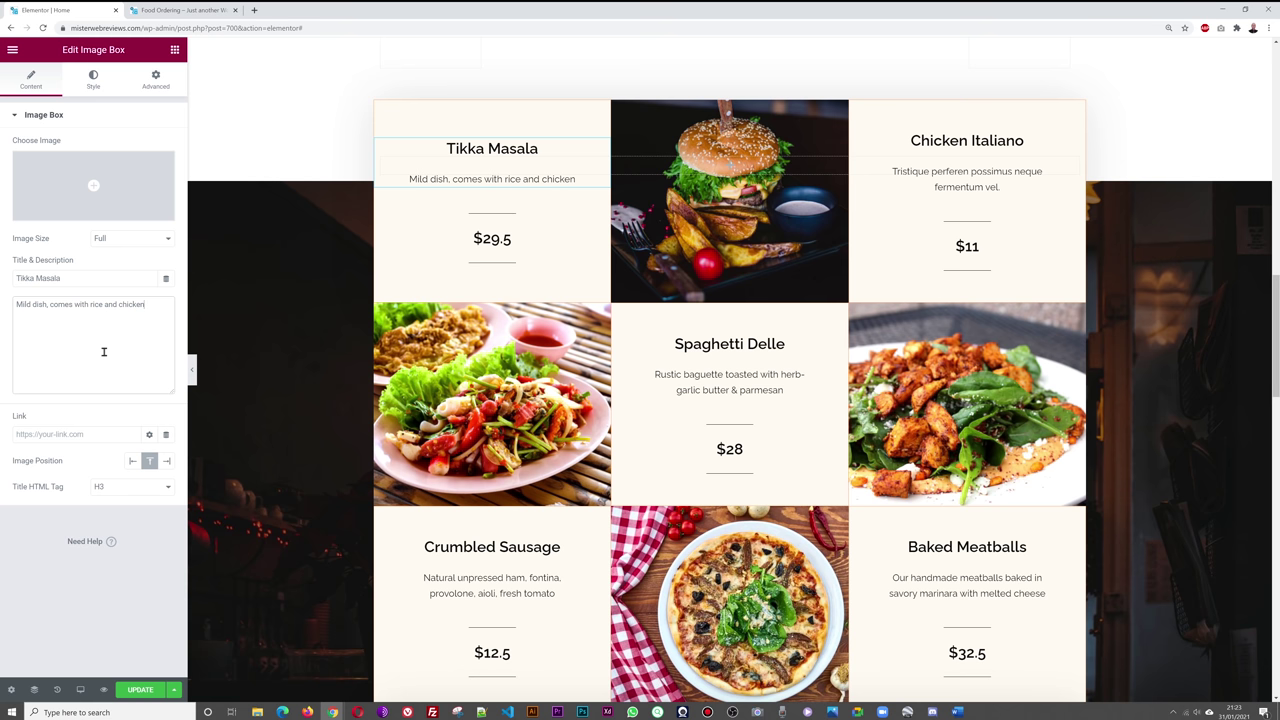
{"action": "type", "text": ". Delicious for"}
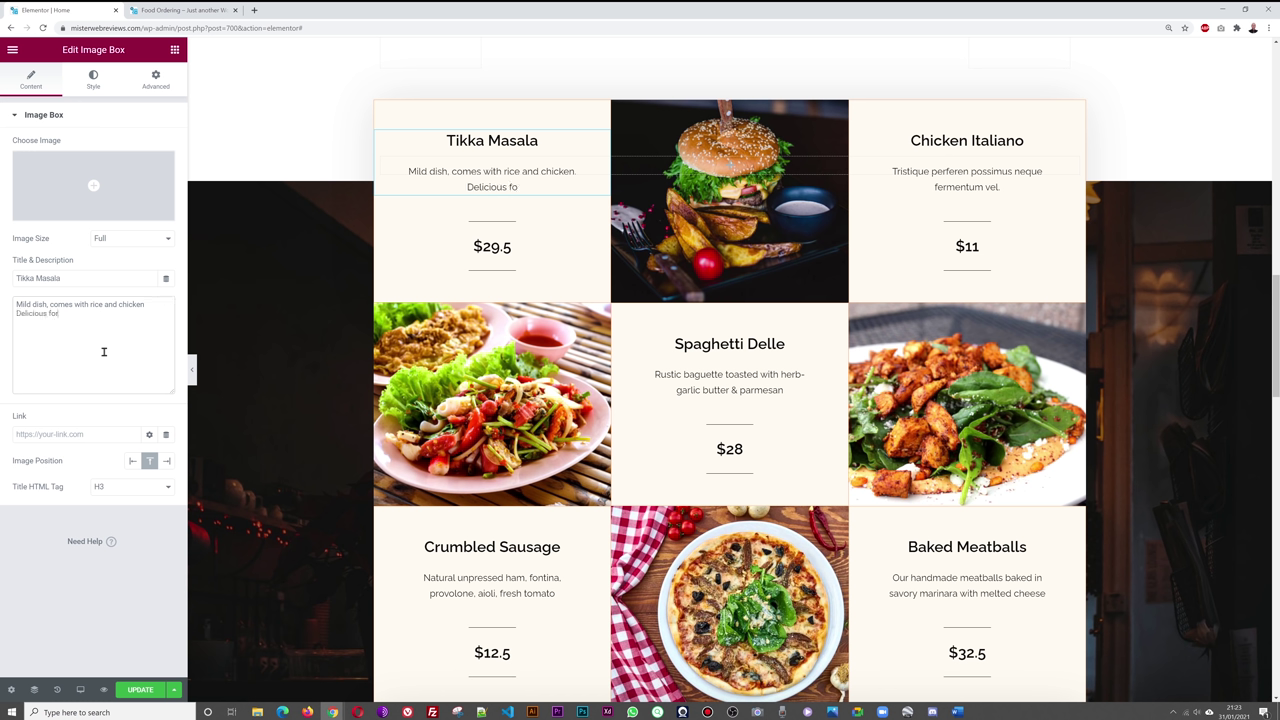
{"action": "type", "text": " the whole fam"}
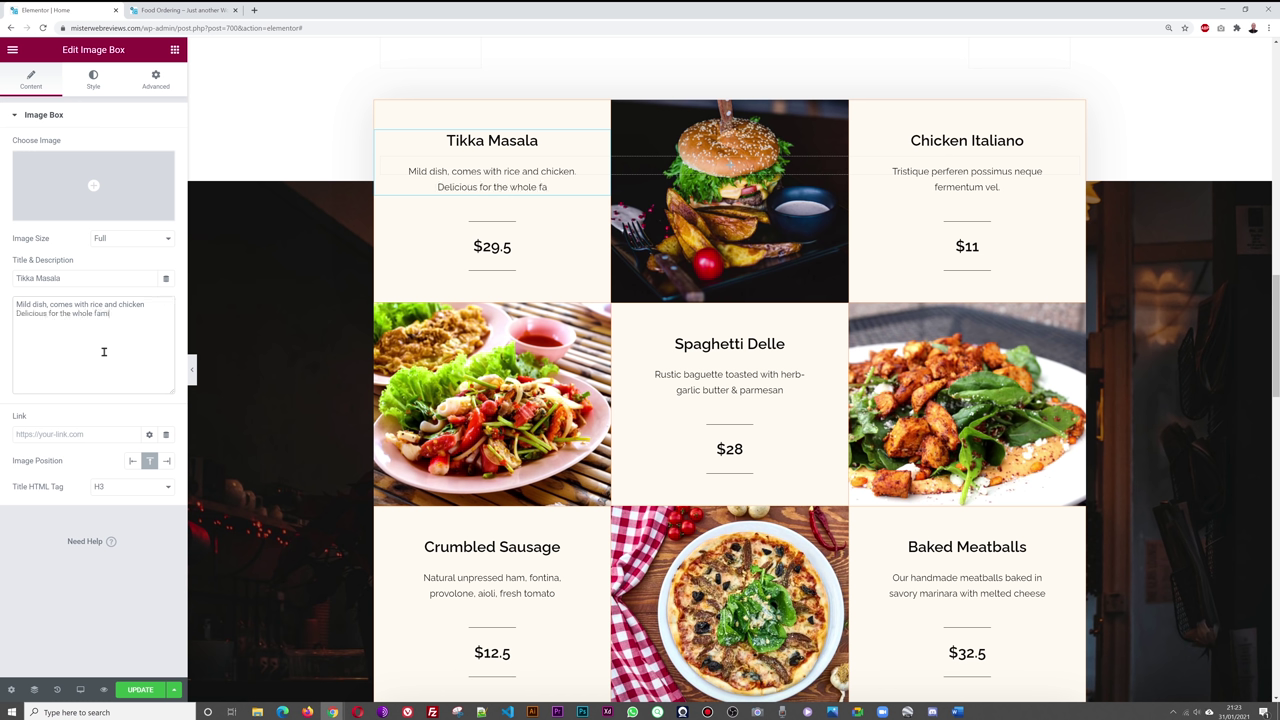
{"action": "type", "text": "ily."}
- Change the price heading from $29.5 to €10.99 and save the page
{"action": "left_click", "coordinate": [601, 247]}
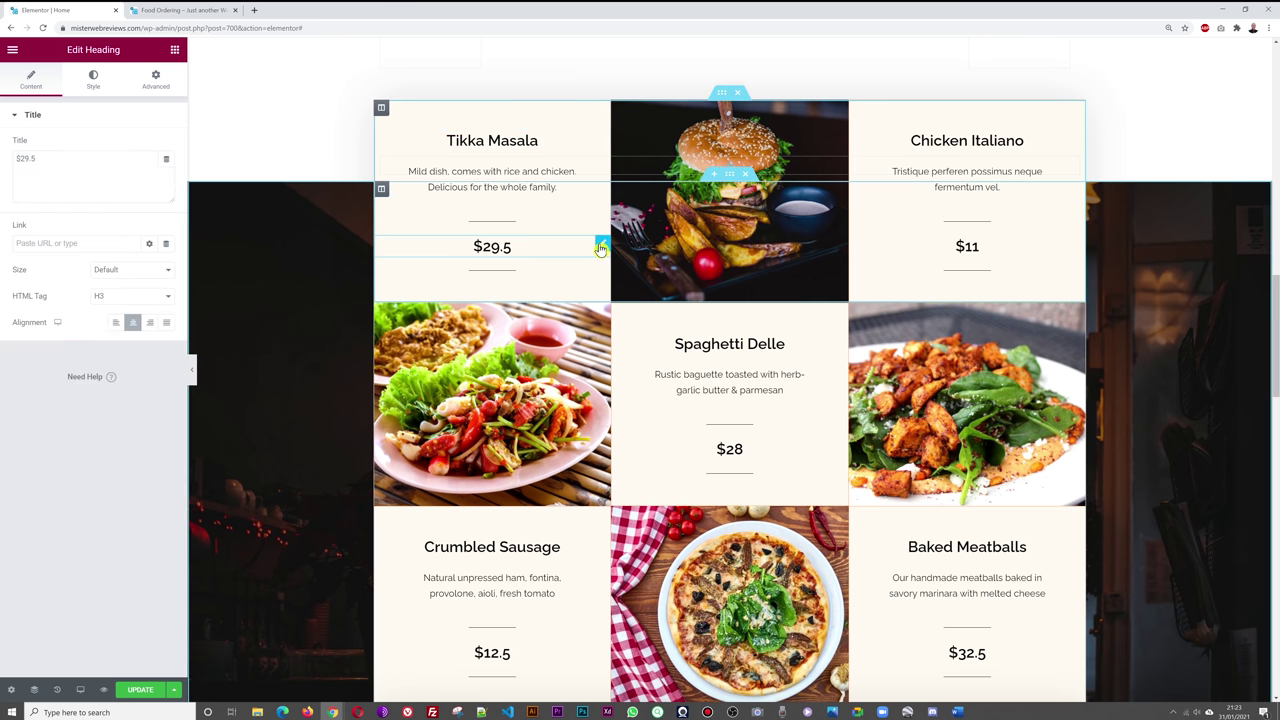
{"action": "left_click_drag", "start_coordinate": [47, 158], "coordinate": [6, 166]}
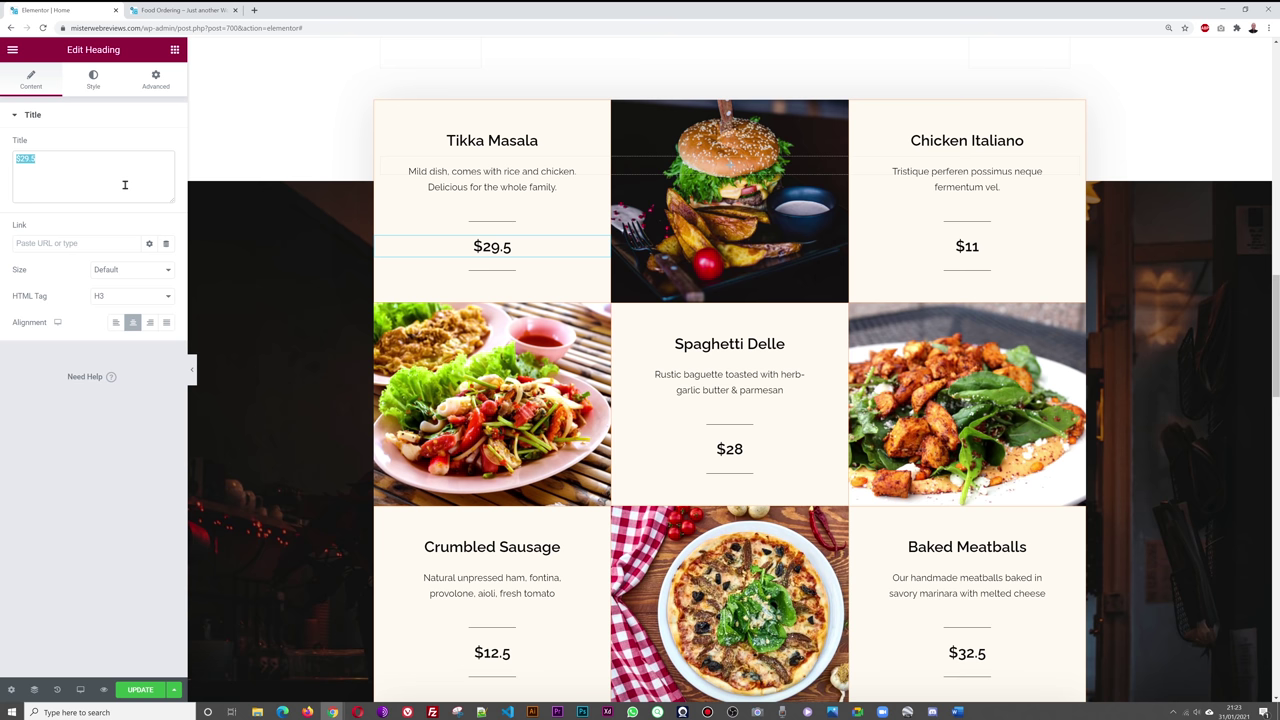
{"action": "type", "text": "4"}
{"action": "key", "text": "BackSpace"}
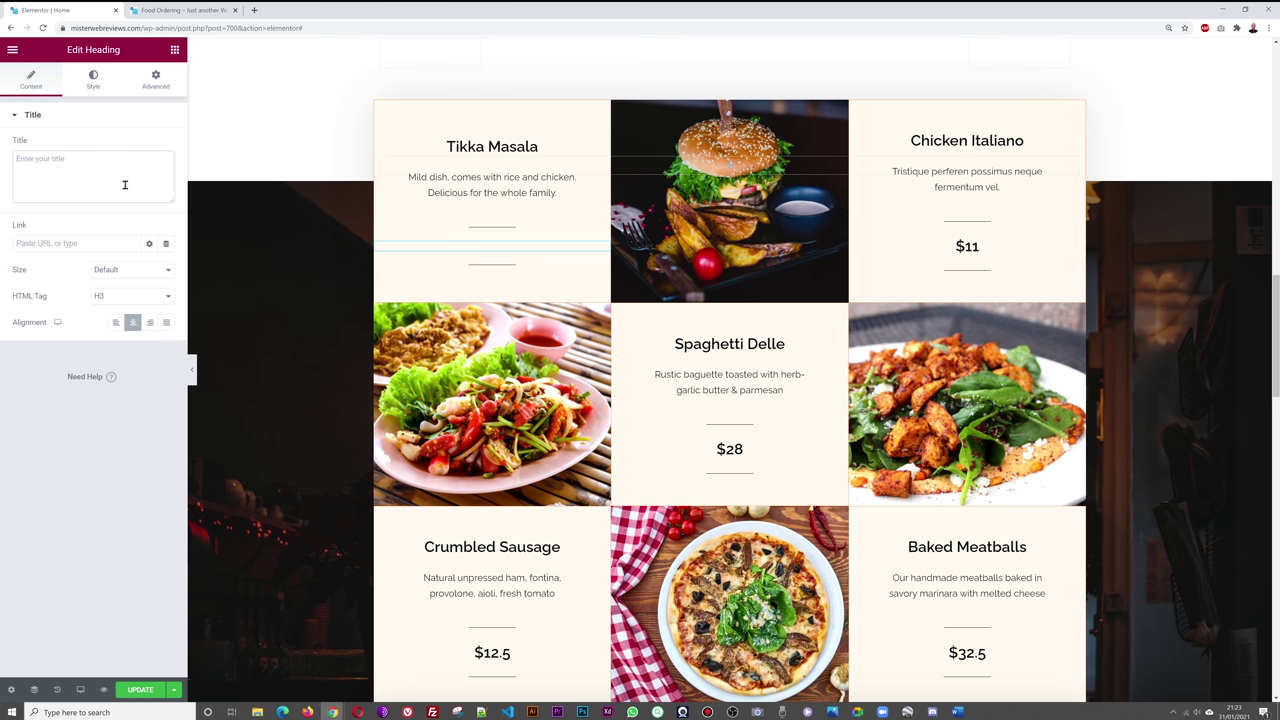
{"action": "type", "text": "€"}
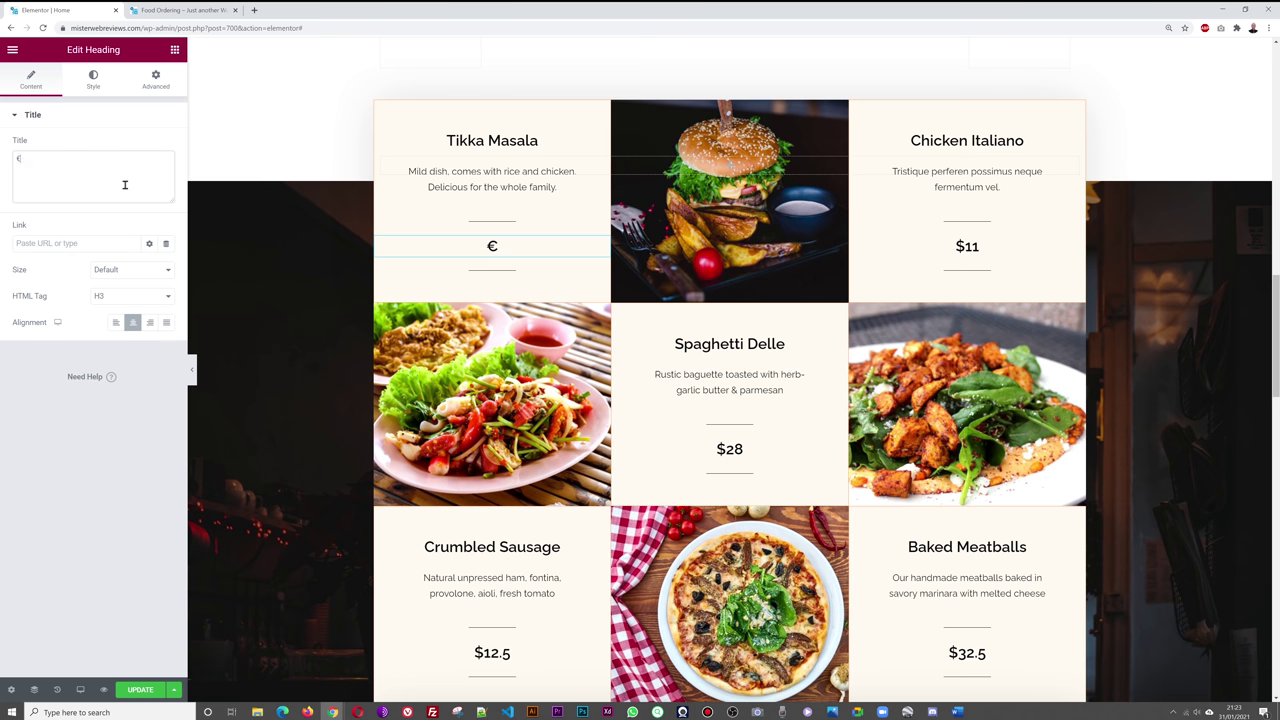
{"action": "type", "text": "10.99"}
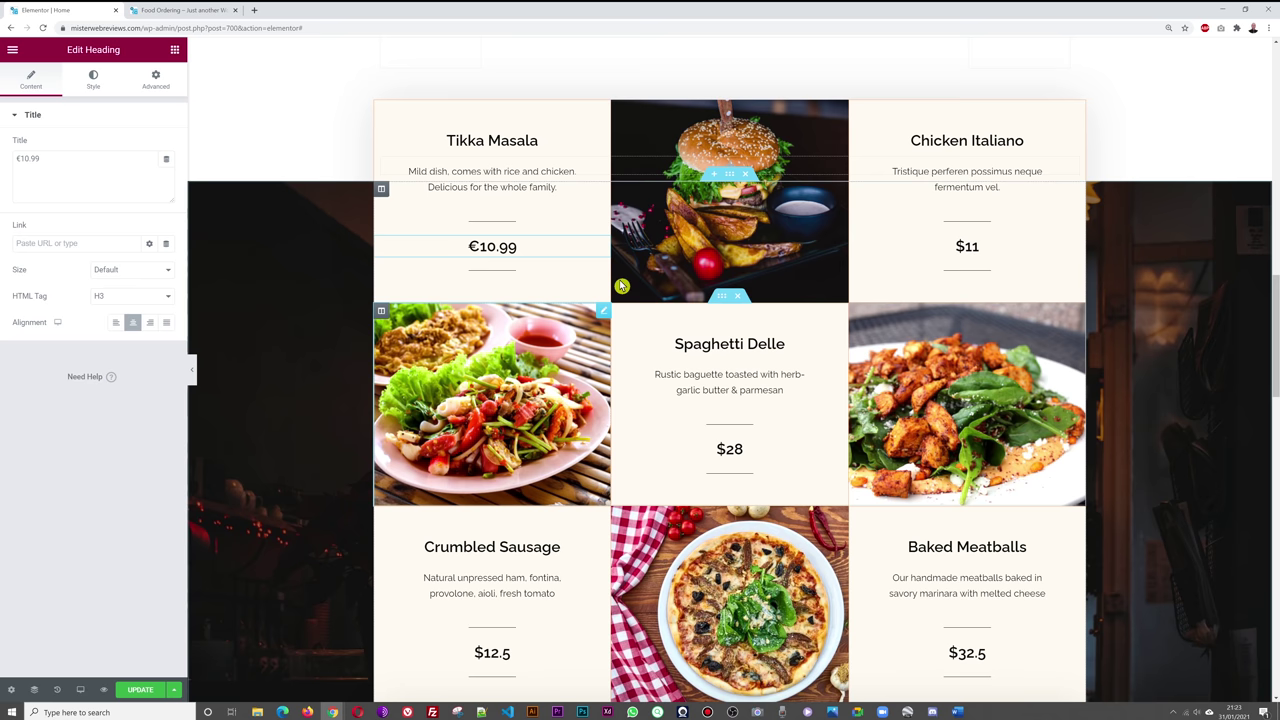
{"action": "left_click", "coordinate": [141, 697]}
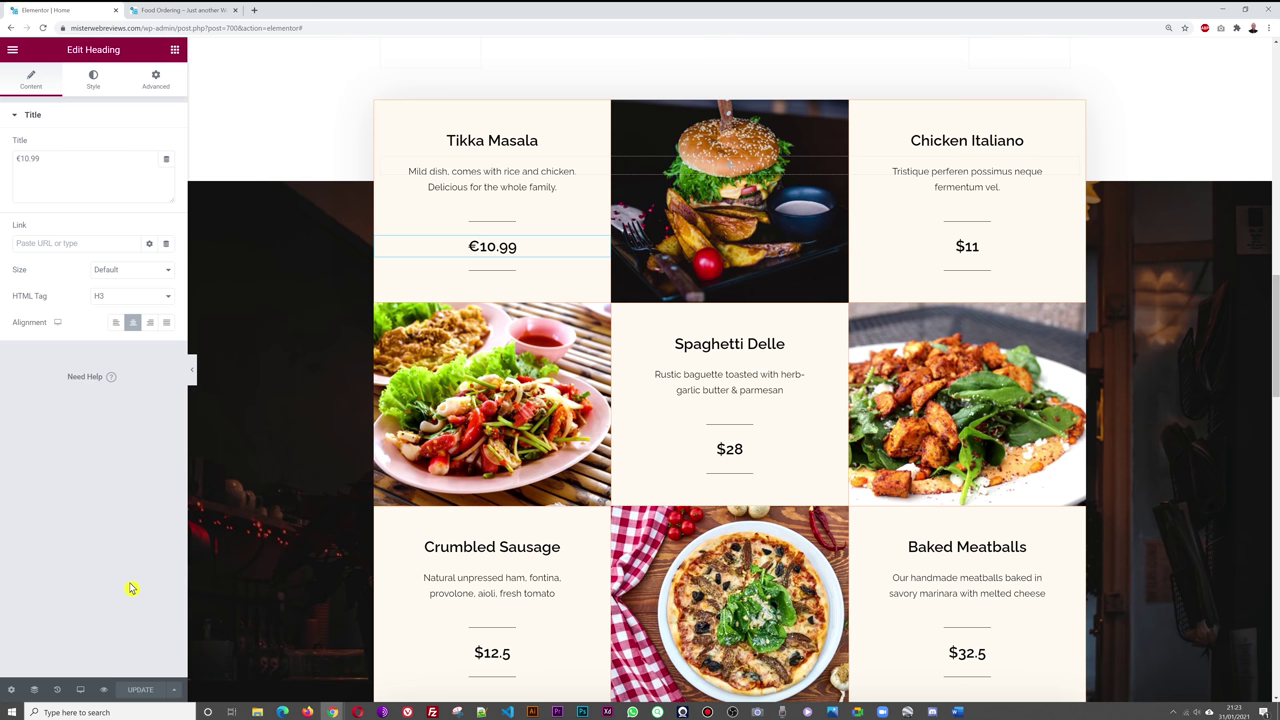
{"action": "left_click", "coordinate": [180, 10]}
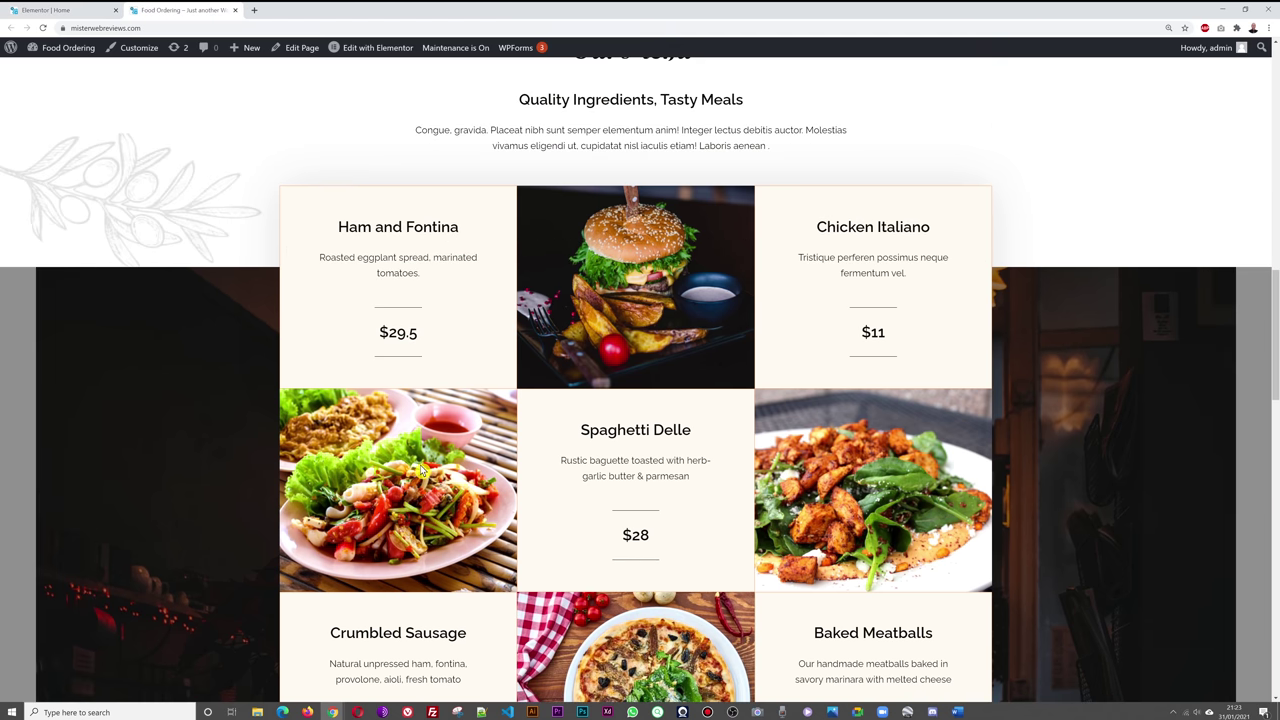
{"action": "key", "text": "F5"}
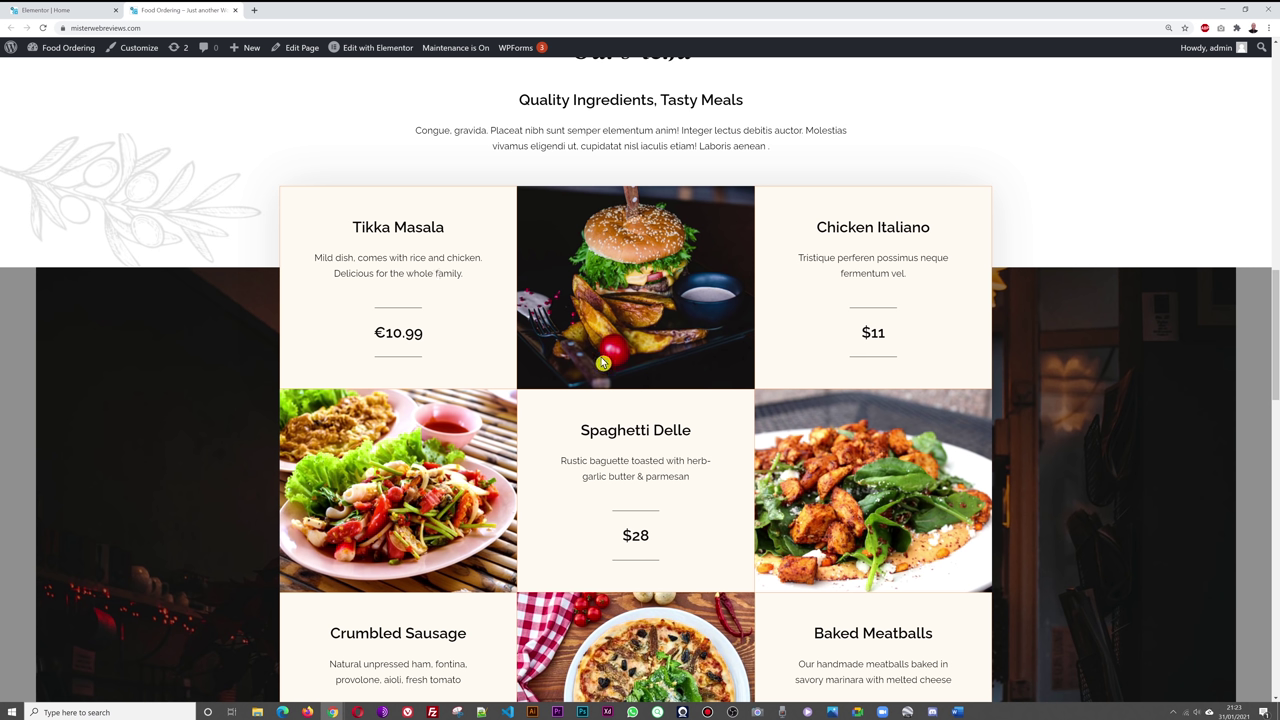
{"action": "key", "text": "ctrl+shift+Tab"}
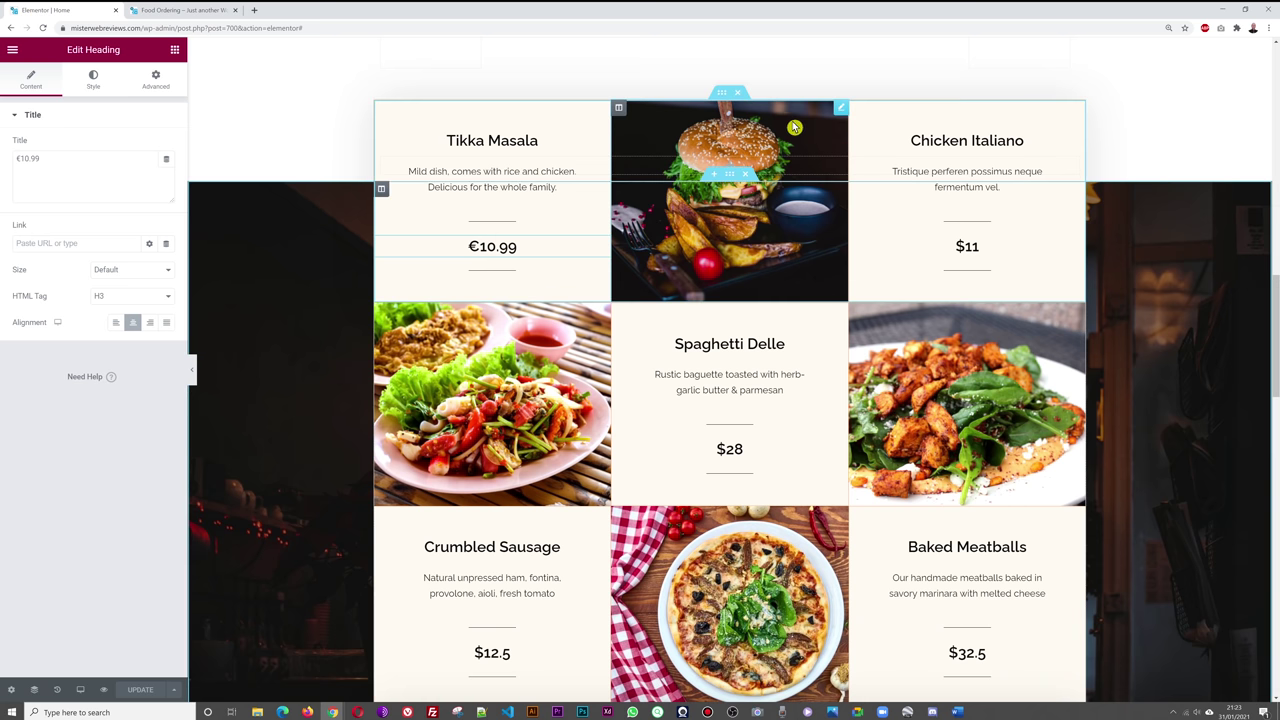
{"action": "left_click", "coordinate": [841, 109]}
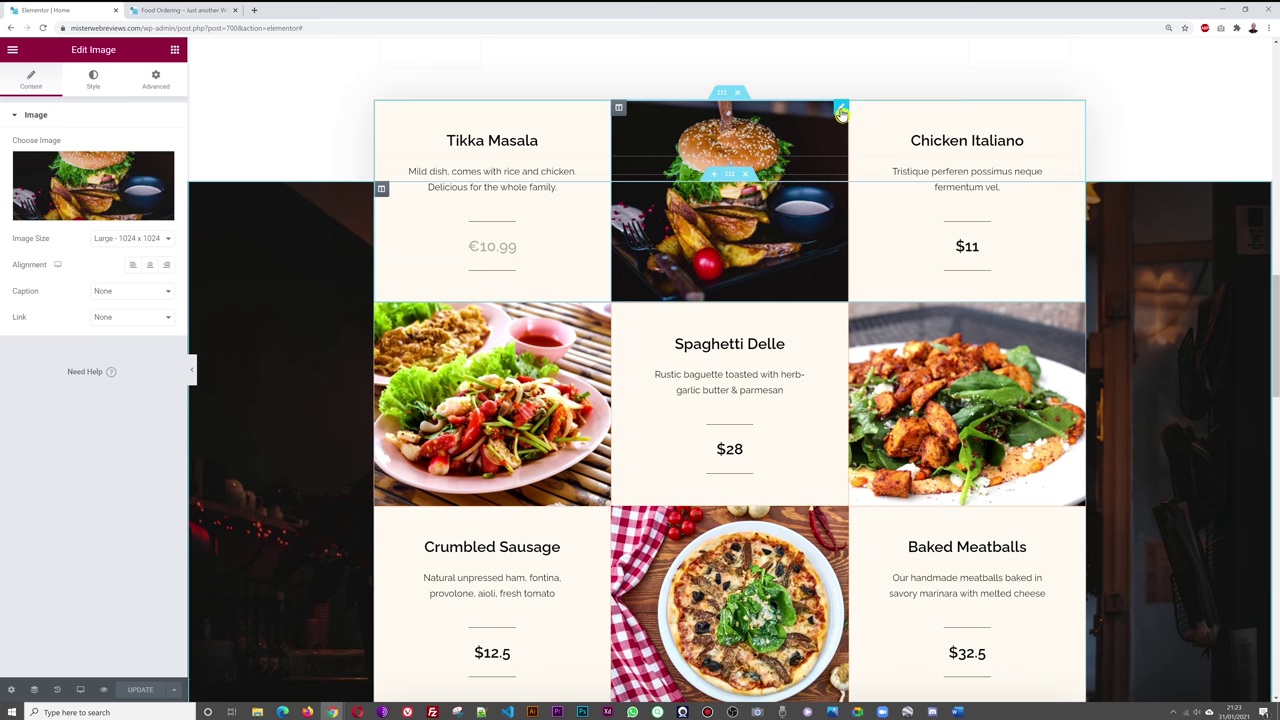
{"action": "left_click", "coordinate": [122, 180]}
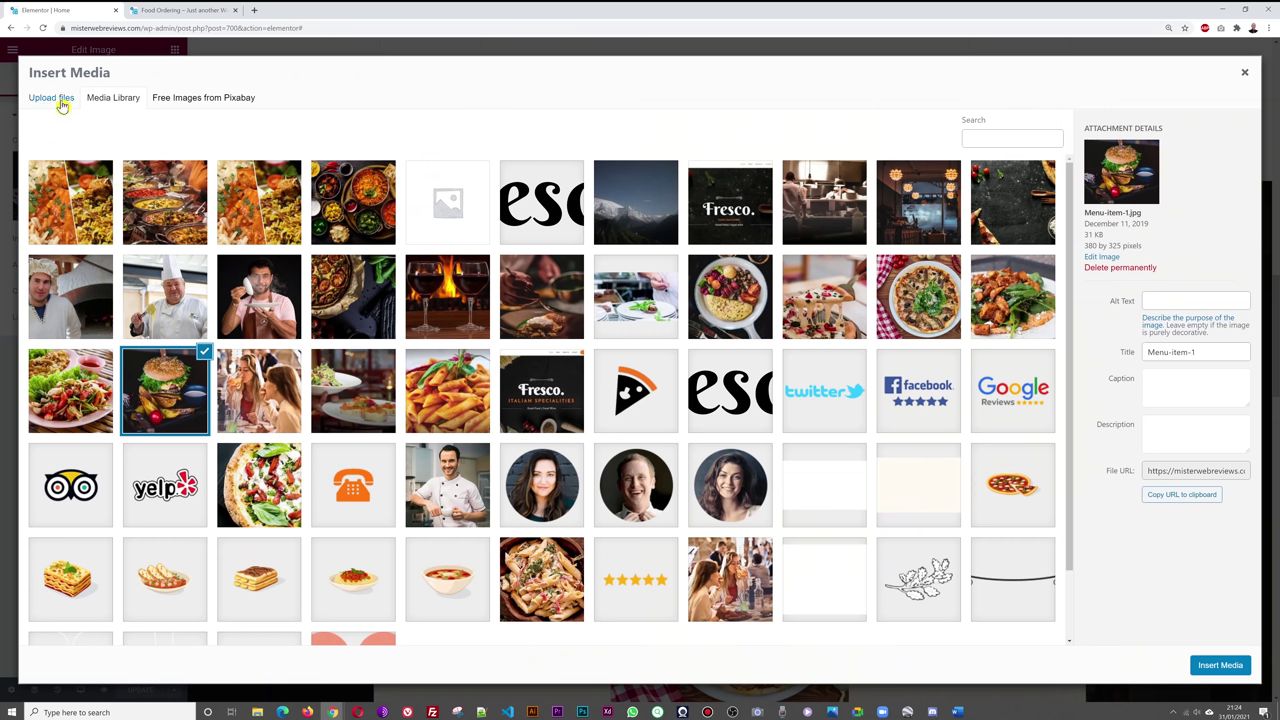
{"action": "left_click", "coordinate": [345, 227]}
{"action": "left_click", "coordinate": [1225, 664]}
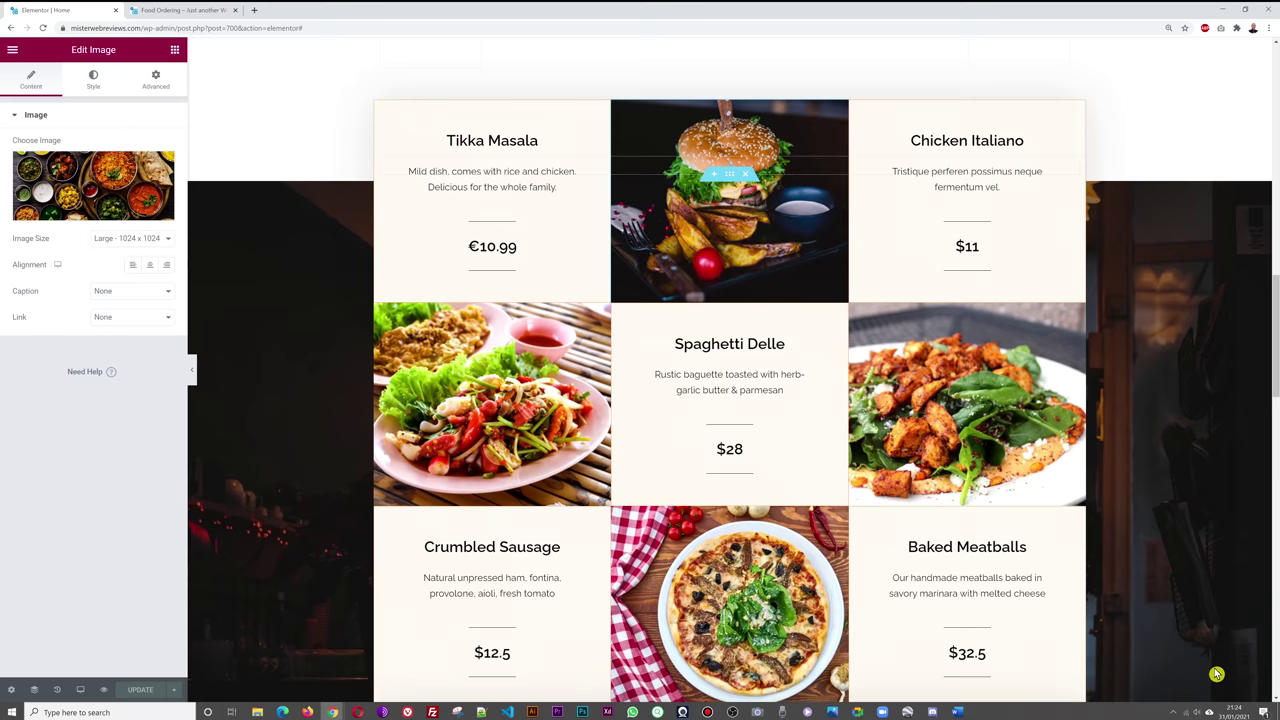
{"action": "left_click", "coordinate": [140, 690]}
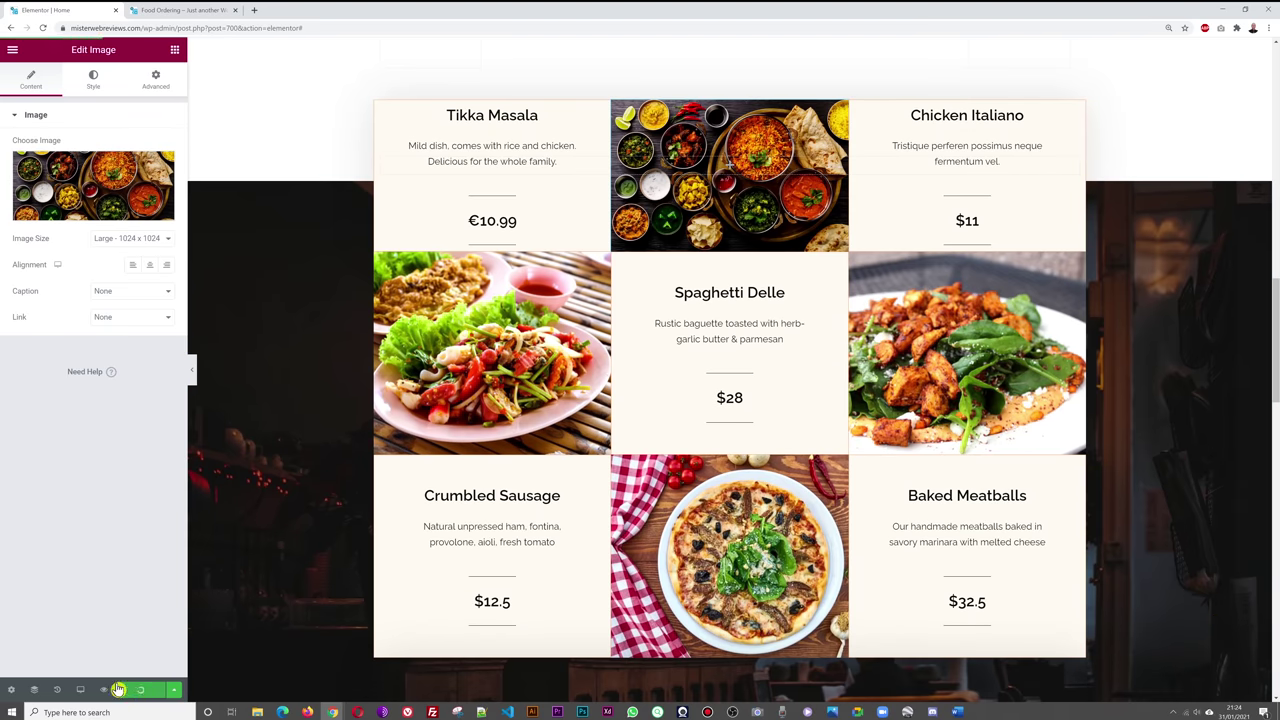
- Reload the live home page to show the new Indian food image
{"action": "left_click", "coordinate": [183, 10]}
{"action": "key", "text": "F5"}
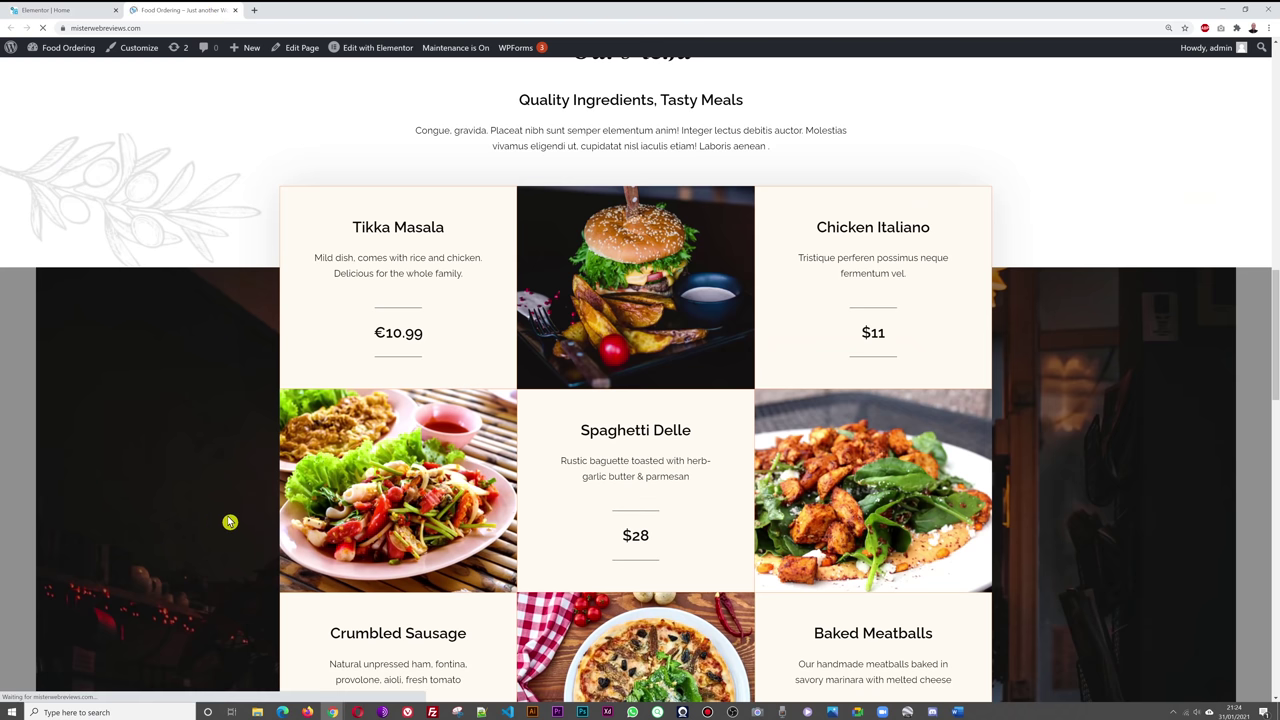
{"action": "scroll", "coordinate": [230, 521], "scroll_direction": "down", "scroll_amount": 1}
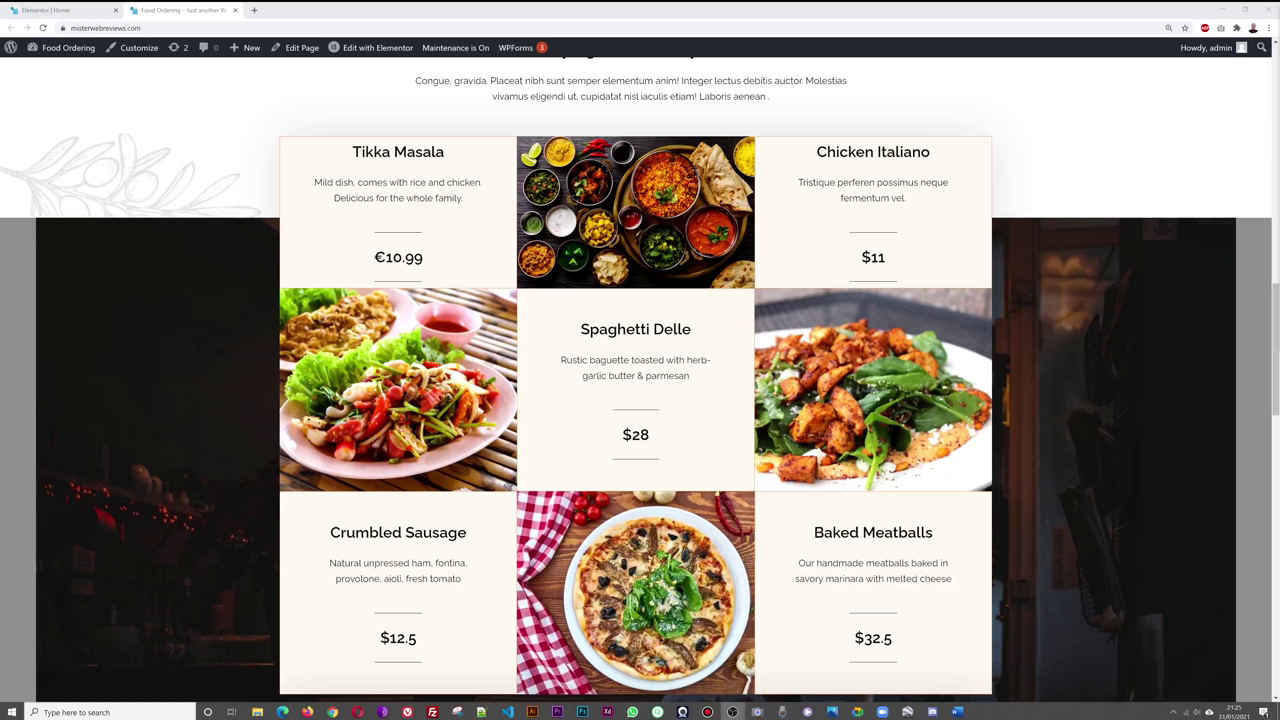
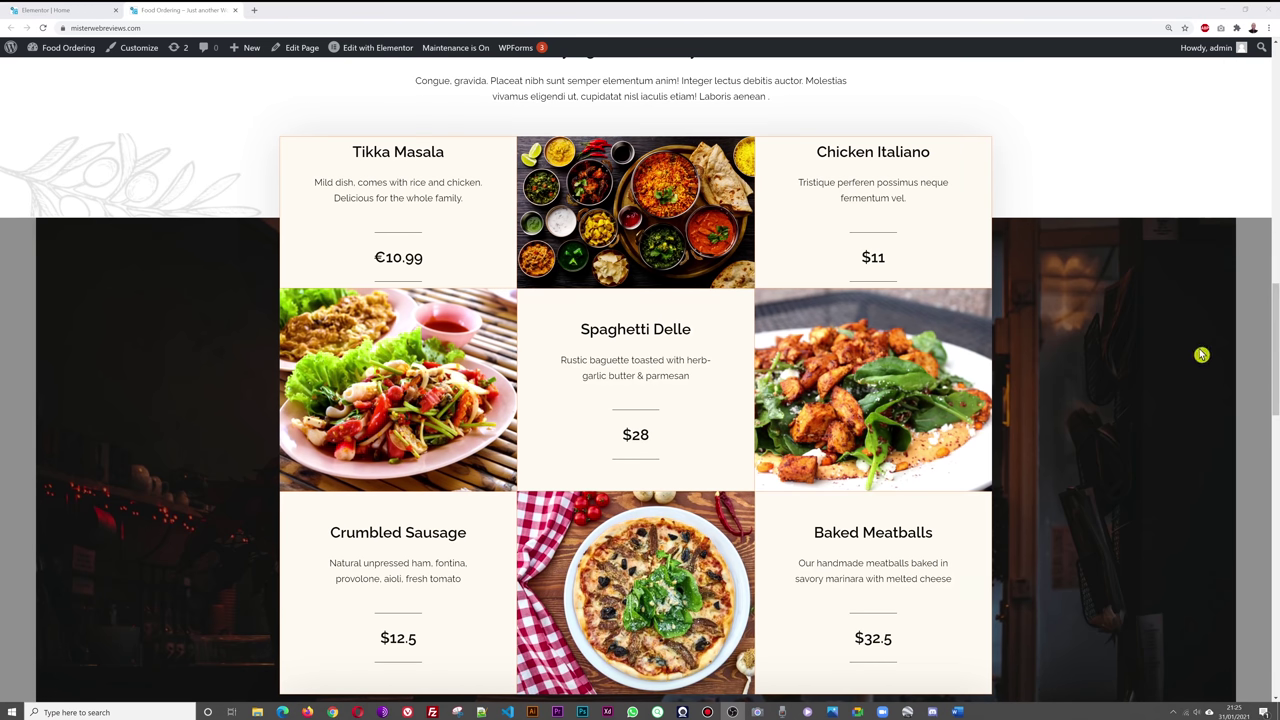
- Scroll the live Himalayan home page from menu to footer, then return to the Elementor Home editor
{"action": "scroll", "coordinate": [1010, 396], "scroll_direction": "down", "scroll_amount": 5}
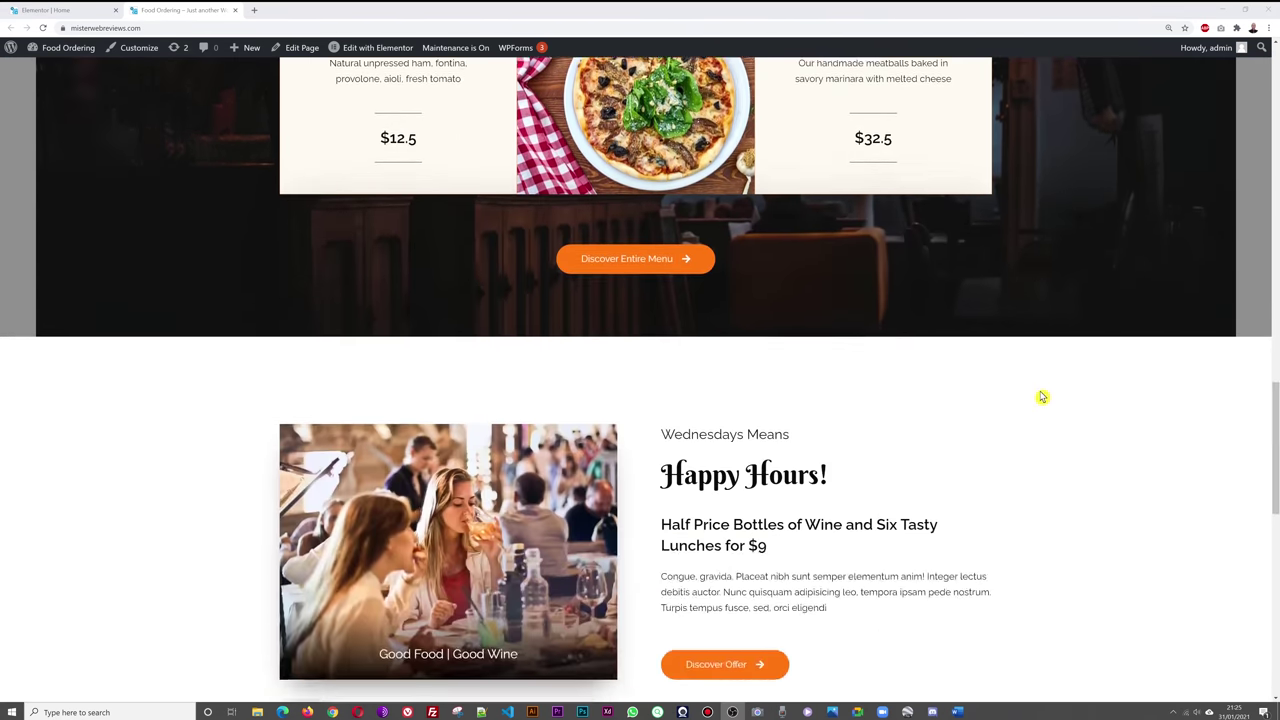
{"action": "scroll", "coordinate": [1040, 397], "scroll_direction": "down", "scroll_amount": 3}
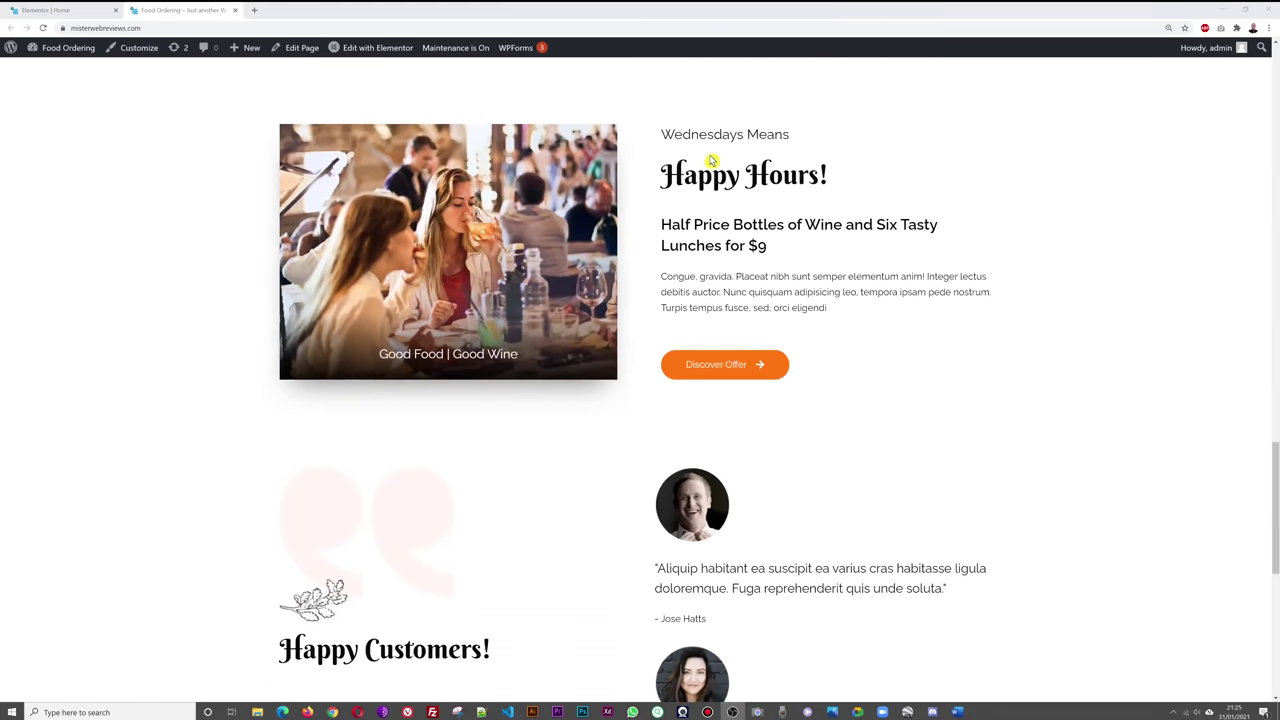
{"action": "scroll", "coordinate": [1049, 394], "scroll_direction": "down", "scroll_amount": 4}
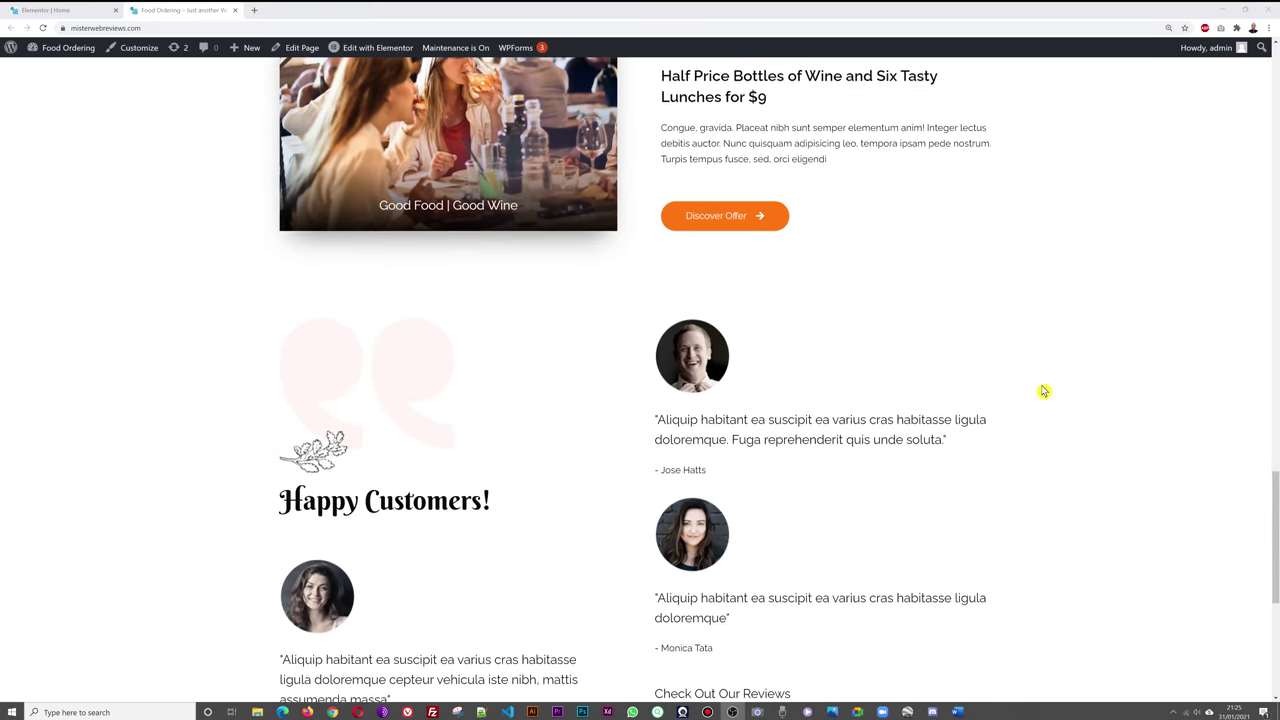
{"action": "scroll", "coordinate": [1079, 392], "scroll_direction": "up", "scroll_amount": 3}
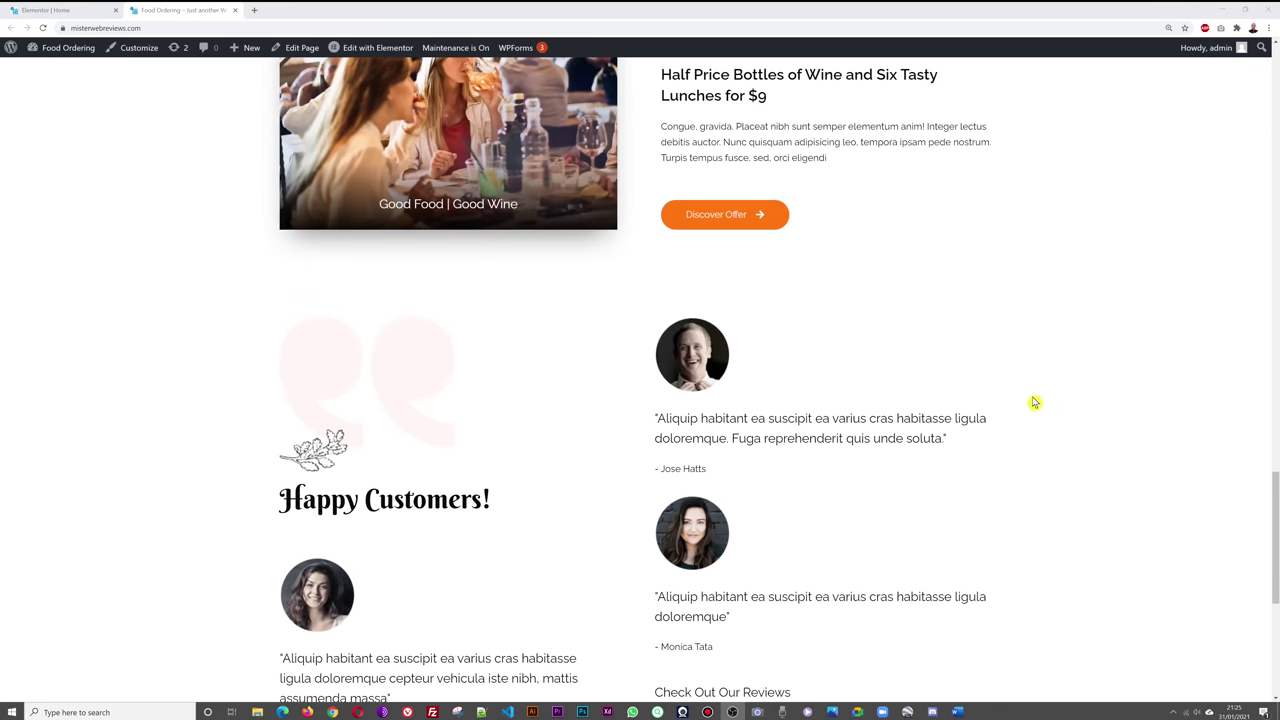
{"action": "scroll", "coordinate": [1025, 403], "scroll_direction": "down", "scroll_amount": 1}
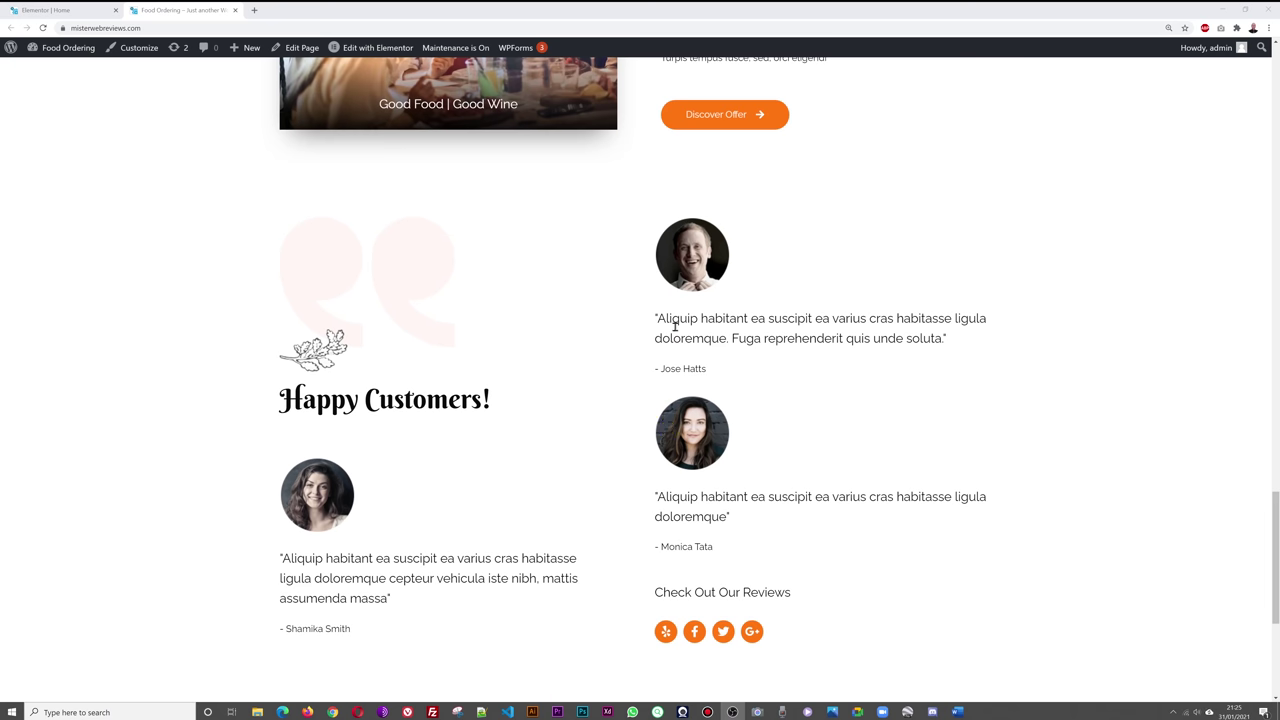
{"action": "scroll", "coordinate": [1000, 415], "scroll_direction": "down", "scroll_amount": 4}
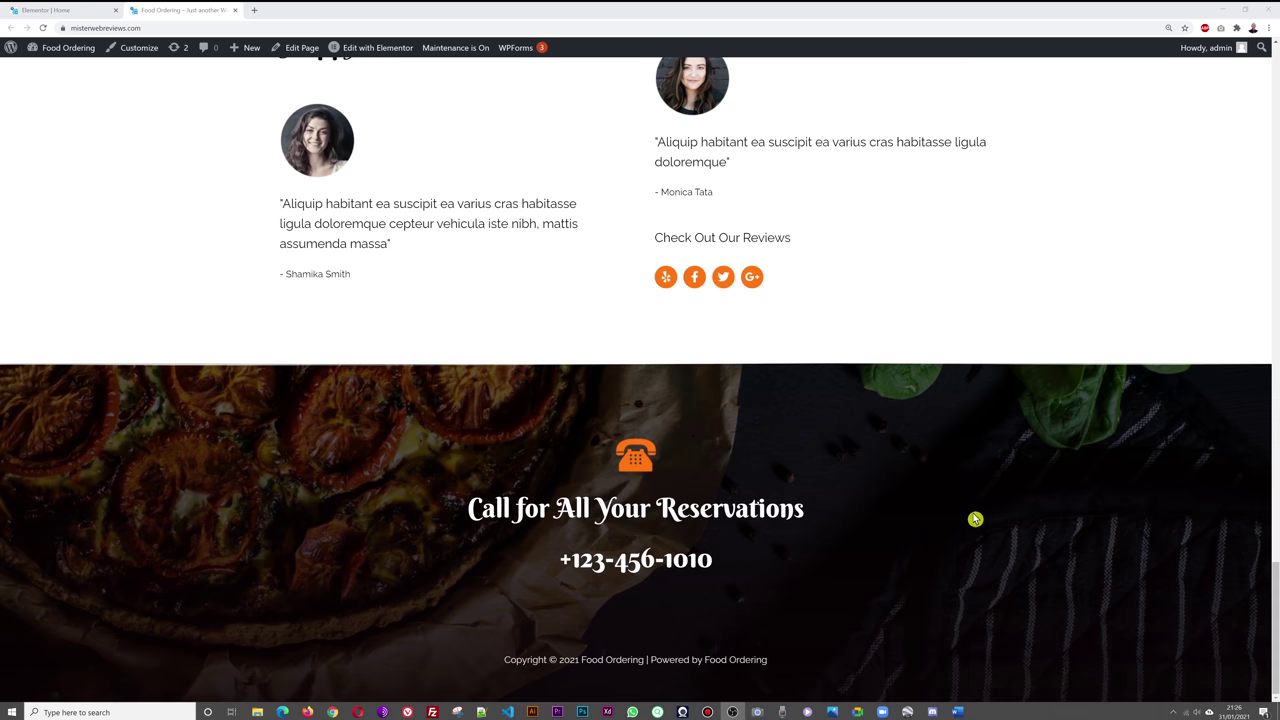
{"action": "scroll", "coordinate": [975, 520], "scroll_direction": "up", "scroll_amount": 15}
{"action": "scroll", "coordinate": [963, 530], "scroll_direction": "up", "scroll_amount": 5}
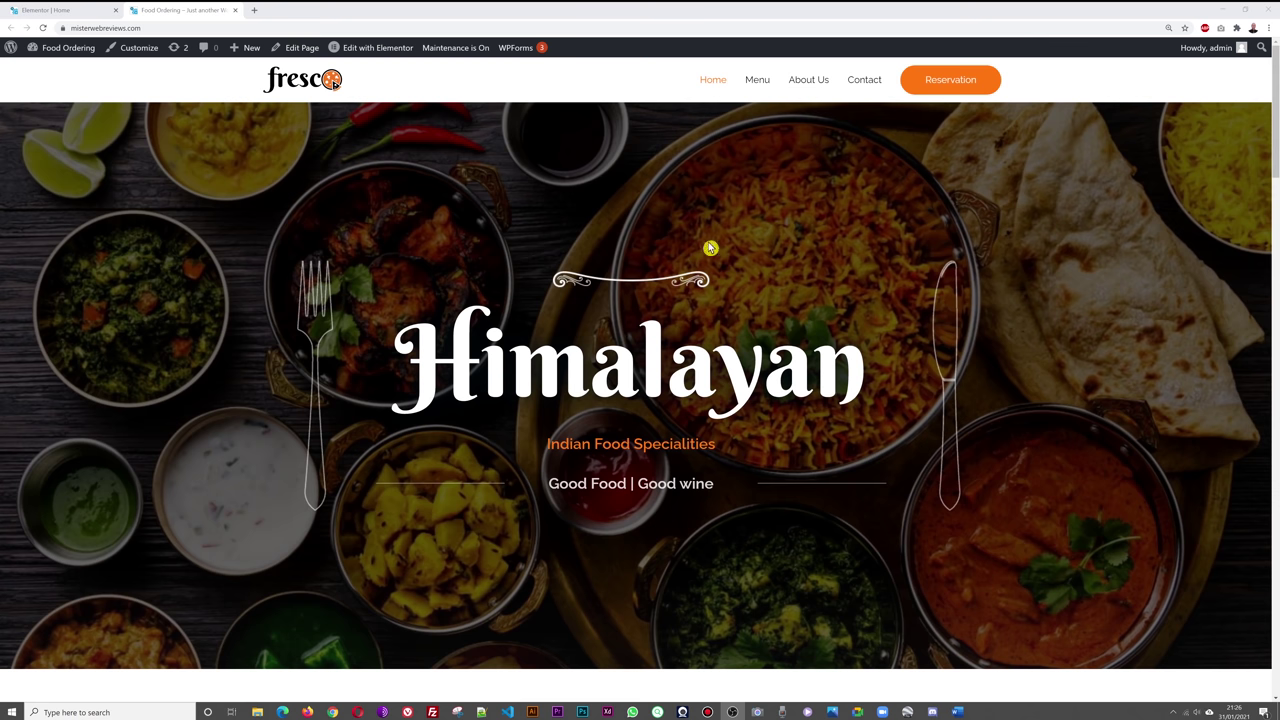
{"action": "left_click_drag", "start_coordinate": [1275, 120], "coordinate": [1275, 590]}
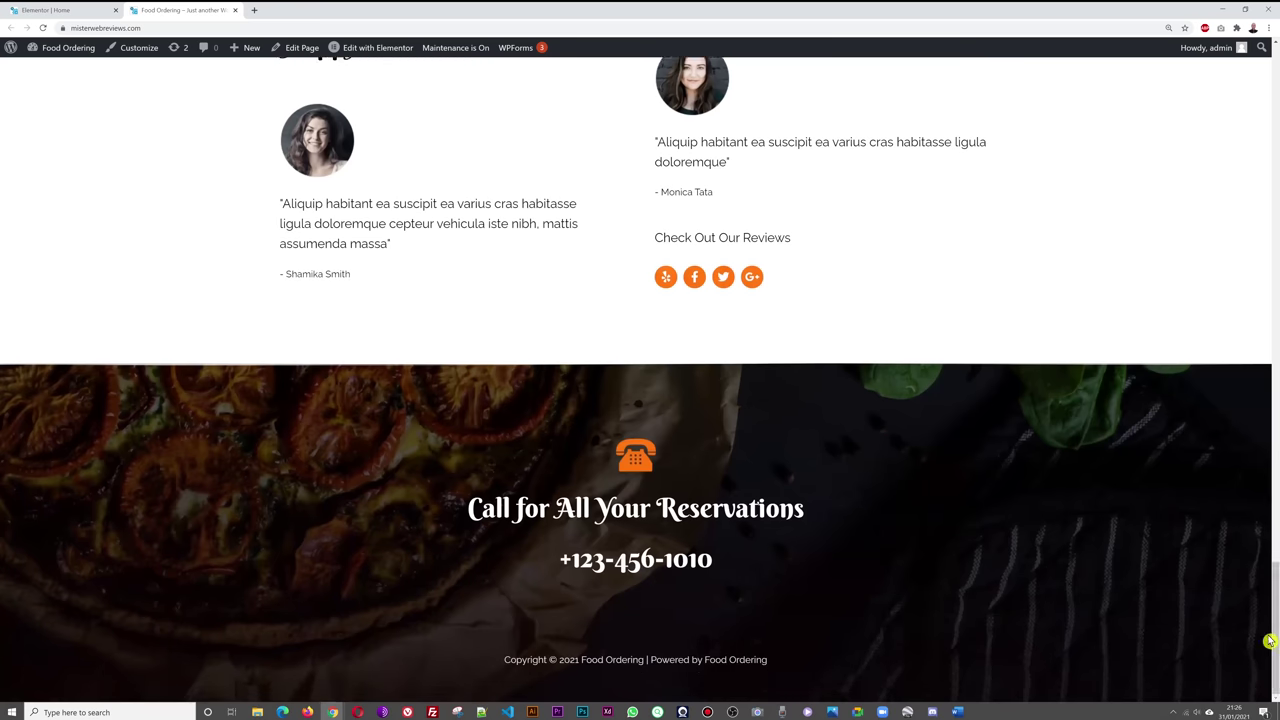
{"action": "left_click_drag", "start_coordinate": [1272, 640], "coordinate": [1275, 60]}
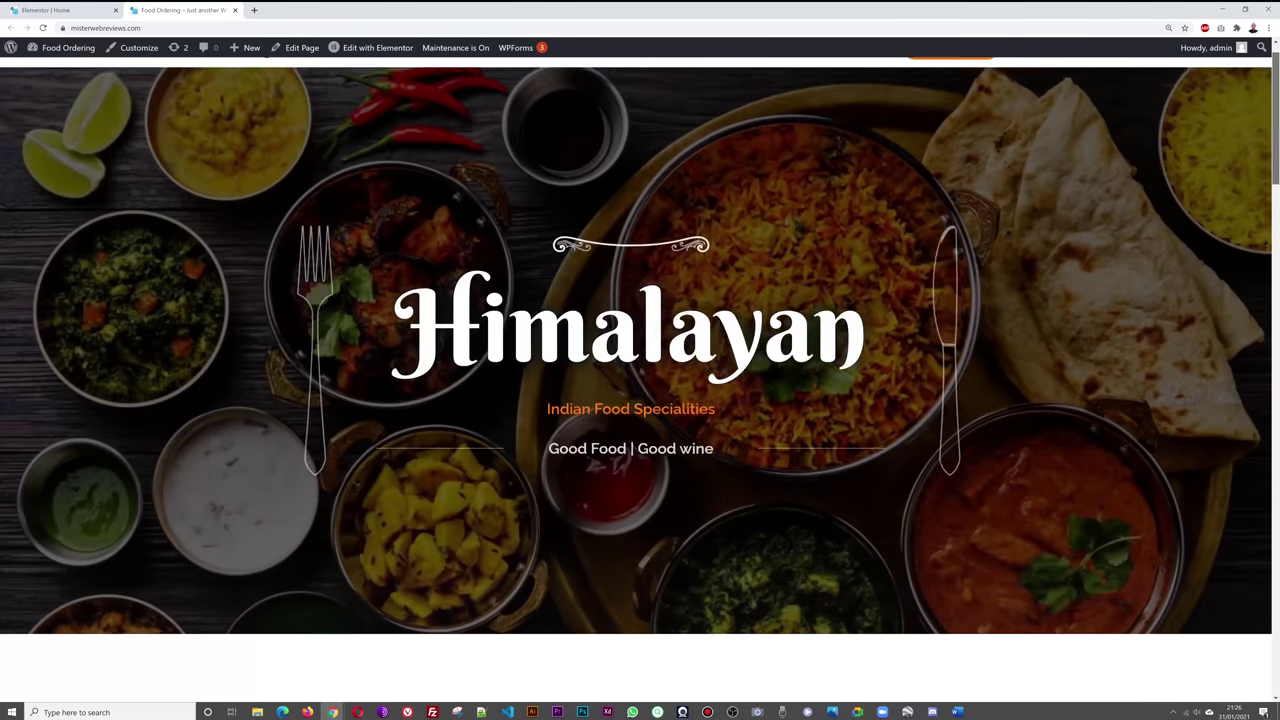
{"action": "left_click", "coordinate": [30, 11]}
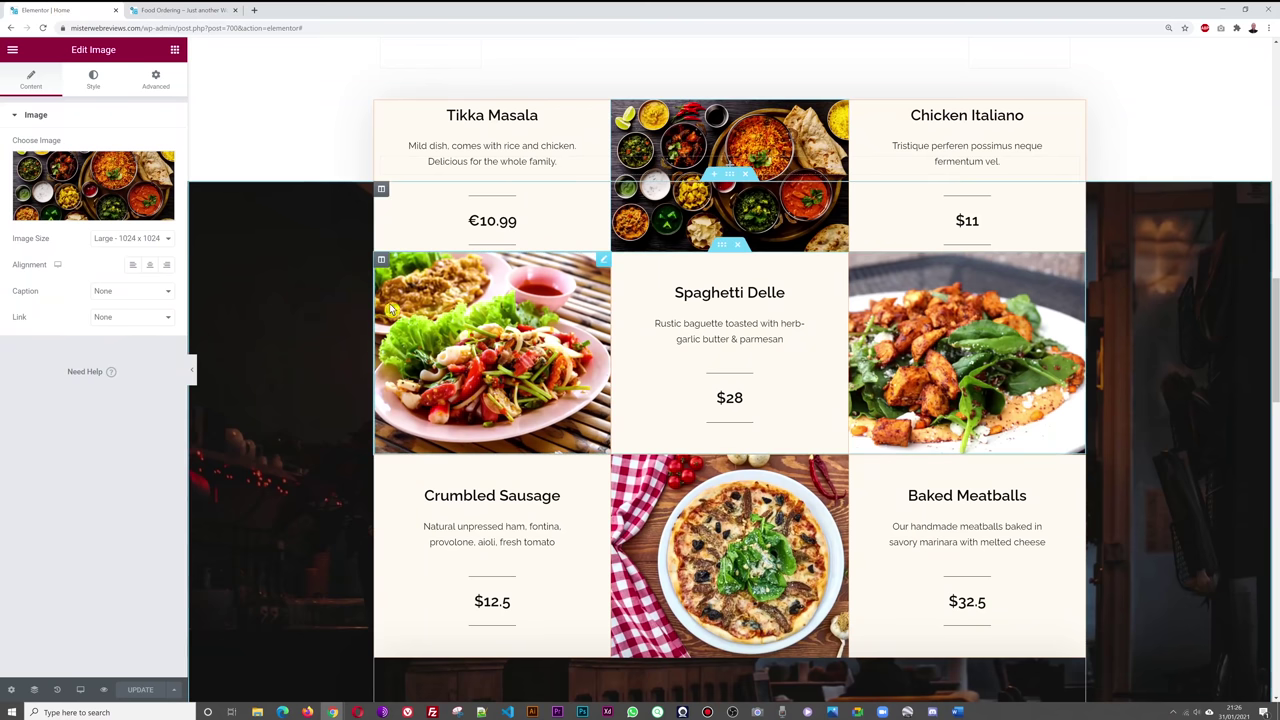
- Exit Elementor to the WordPress dashboard and open Appearance > Customize for the Food Ordering site
{"action": "left_click", "coordinate": [12, 49]}
{"action": "left_click", "coordinate": [87, 276]}
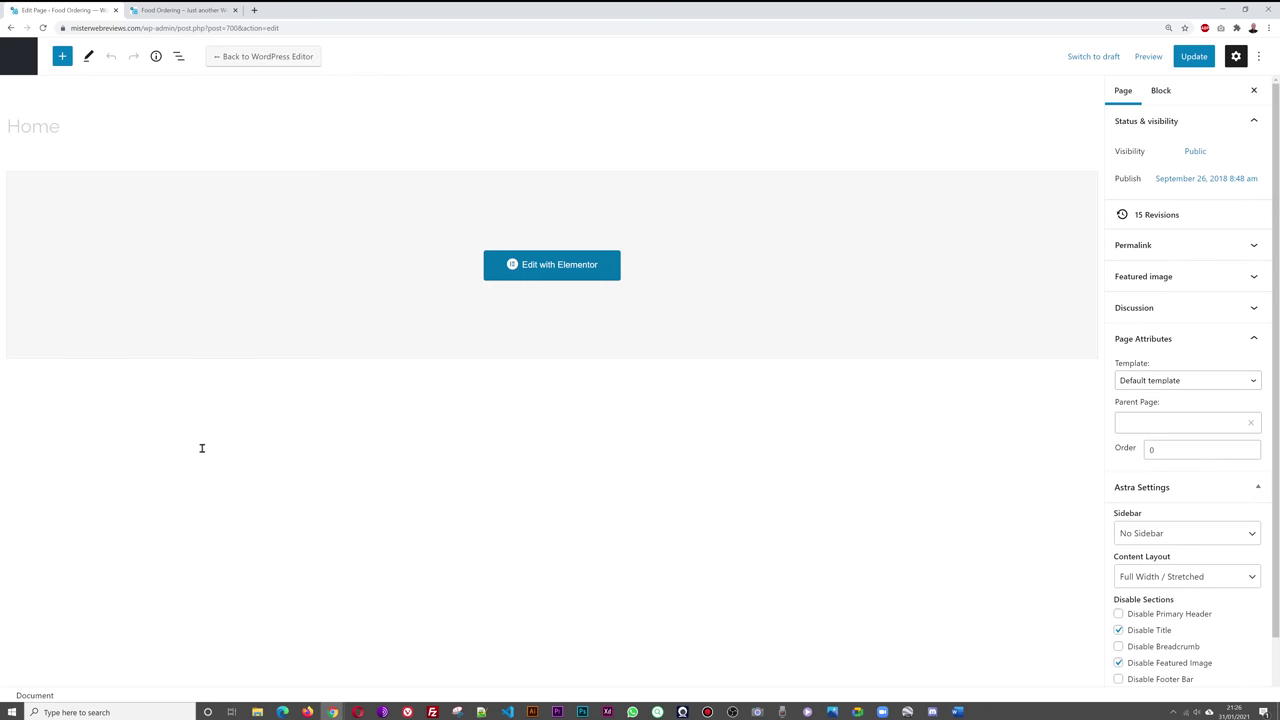
{"action": "left_click", "coordinate": [19, 57]}
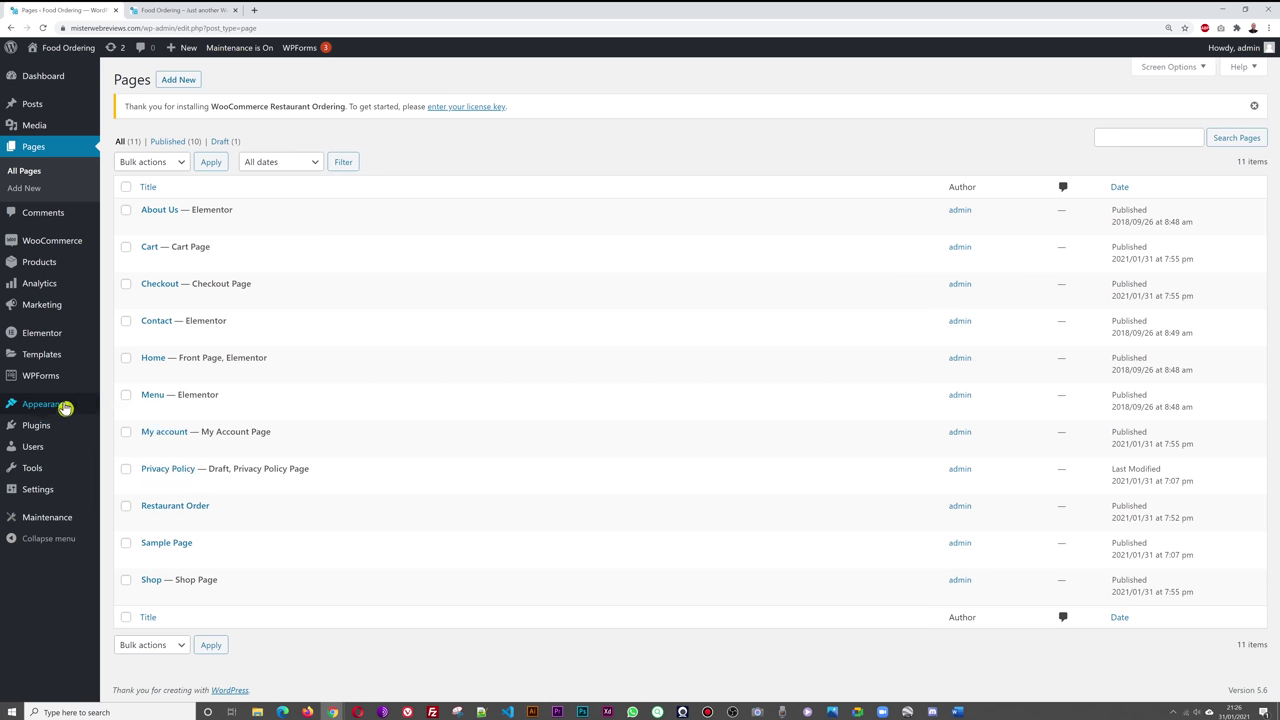
{"action": "mouse_move", "coordinate": [26, 408]}
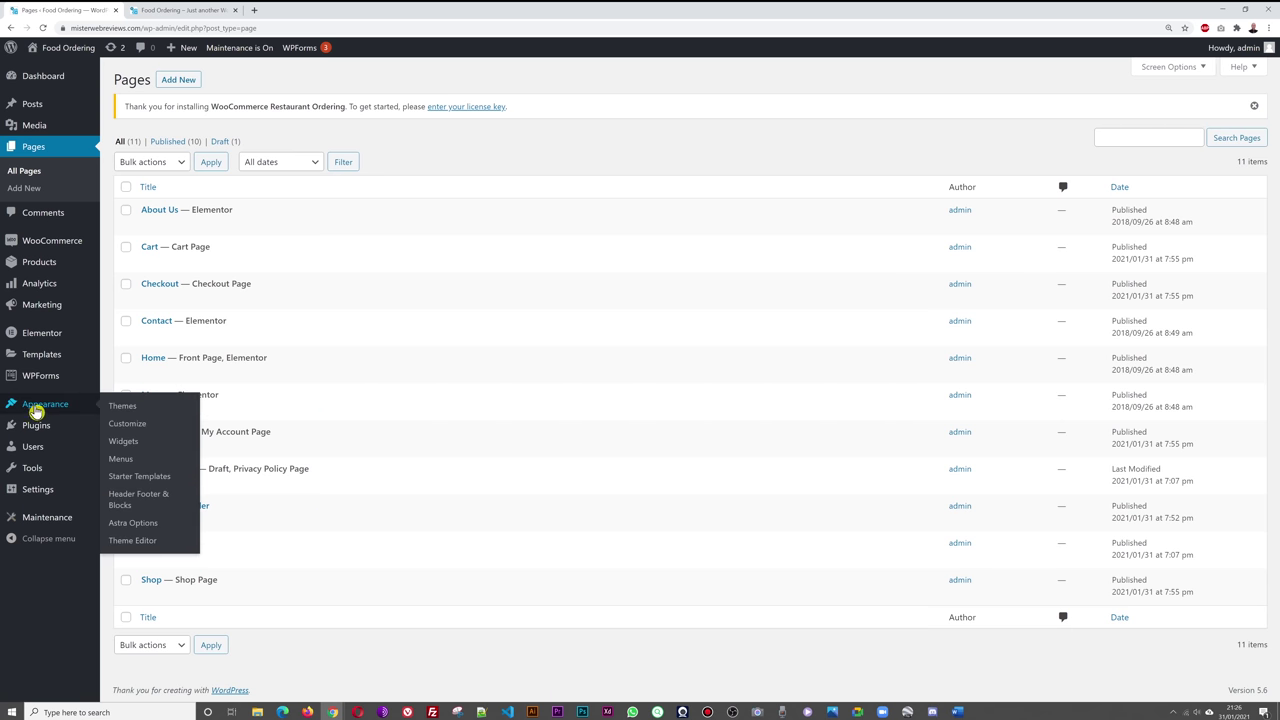
{"action": "left_click", "coordinate": [138, 430]}
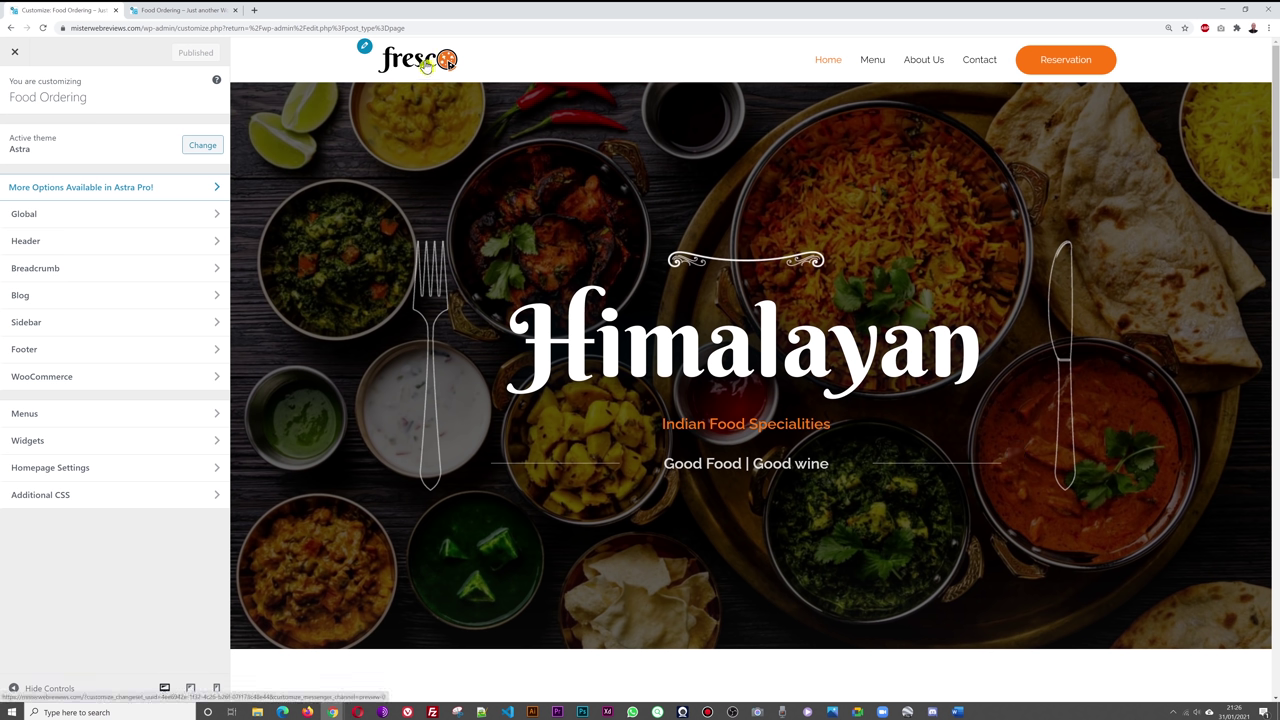
- Go to Header > Site Identity in the Customizer and choose Change Logo
{"action": "left_click_drag", "start_coordinate": [1275, 117], "coordinate": [1276, 110]}
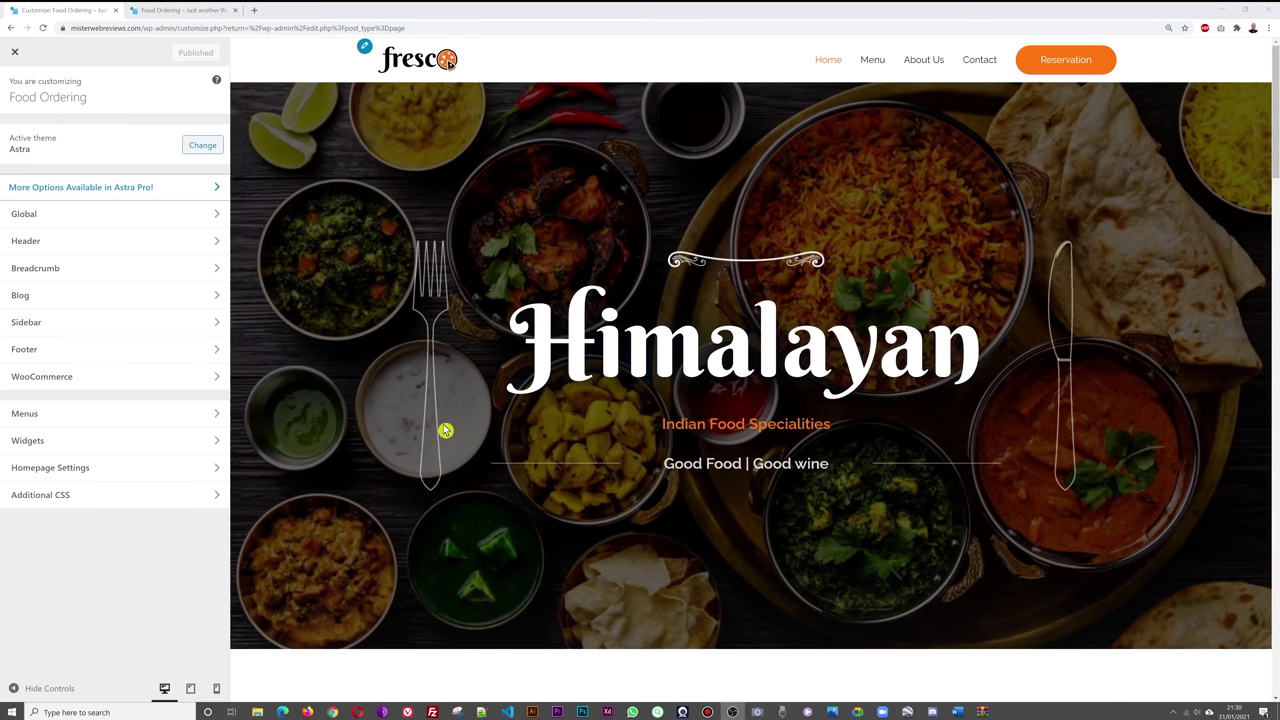
{"action": "left_click", "coordinate": [67, 247]}
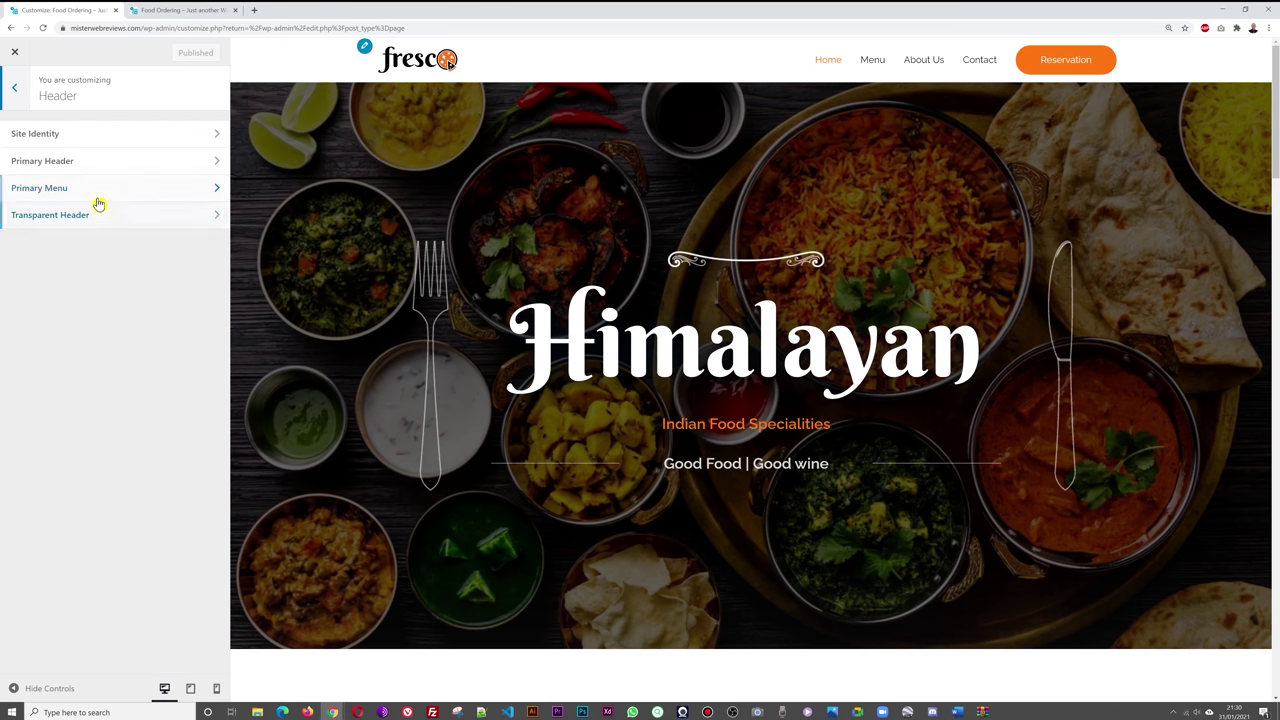
{"action": "left_click", "coordinate": [87, 139]}
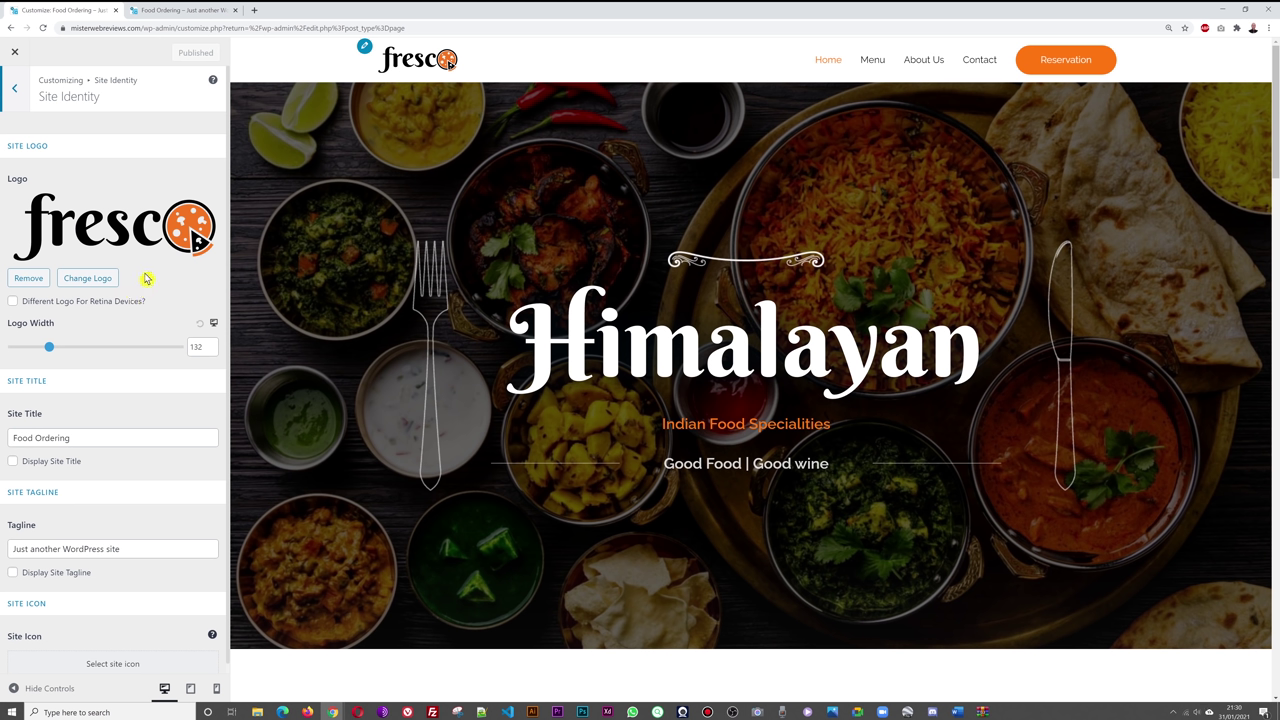
{"action": "left_click", "coordinate": [100, 285]}
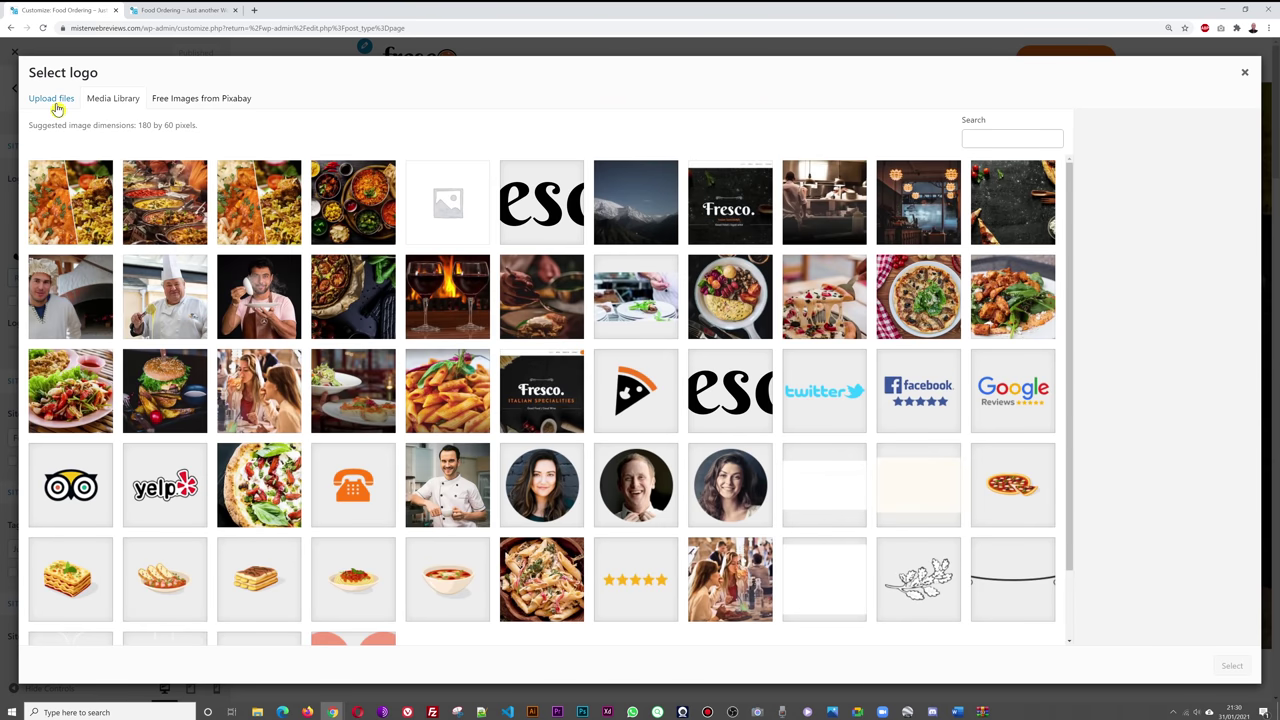
- Upload logo.jpg and set it as the site logo, skipping cropping
{"action": "left_click", "coordinate": [57, 105]}
{"action": "left_click", "coordinate": [641, 337]}
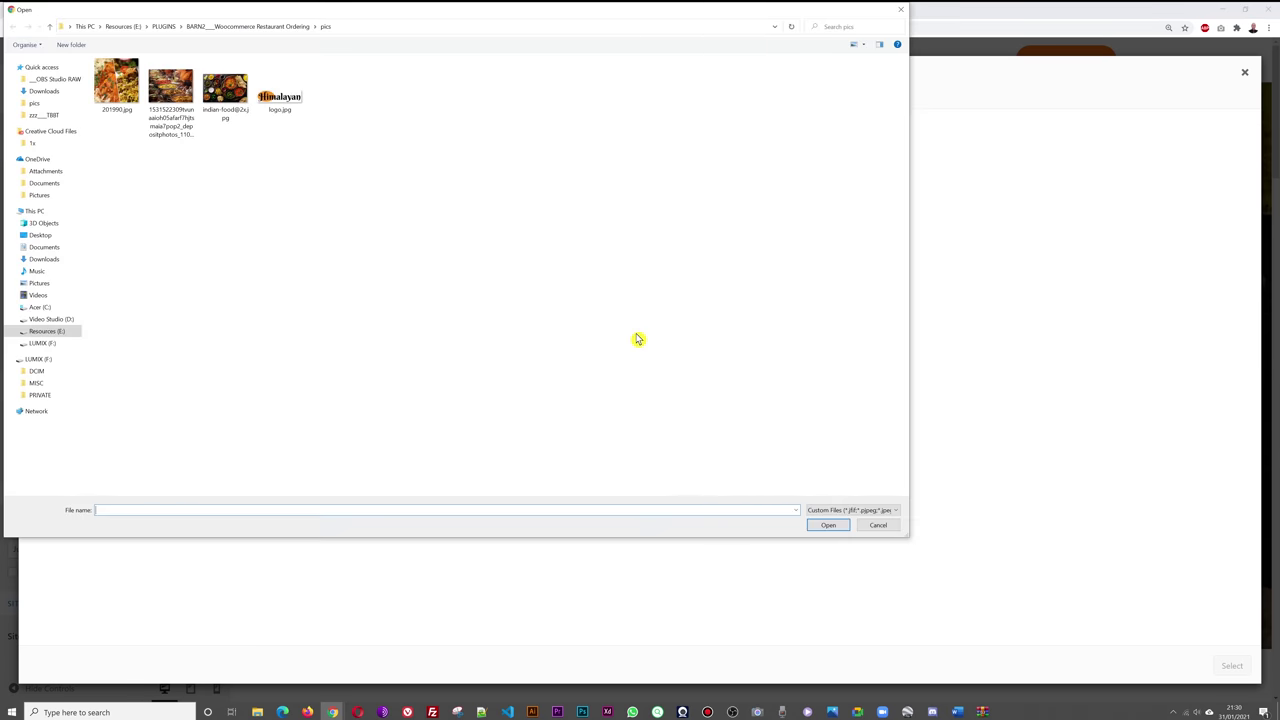
{"action": "left_click", "coordinate": [277, 110]}
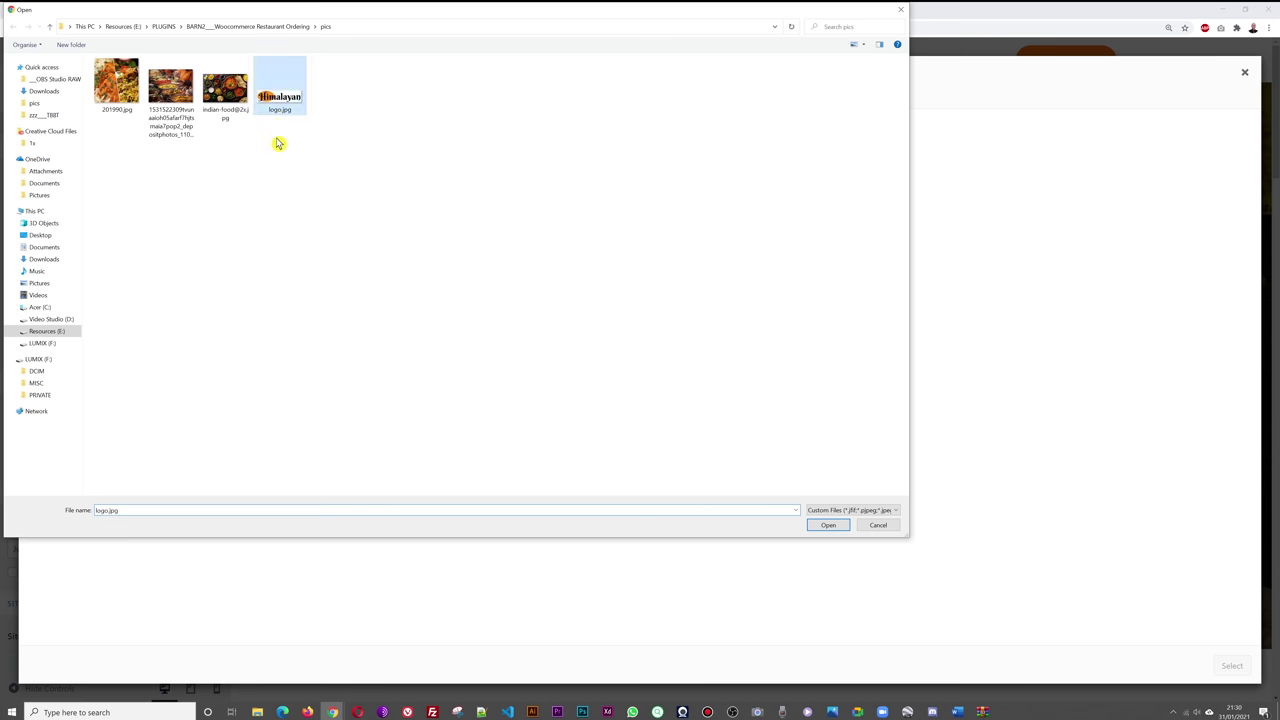
{"action": "left_click", "coordinate": [820, 525]}
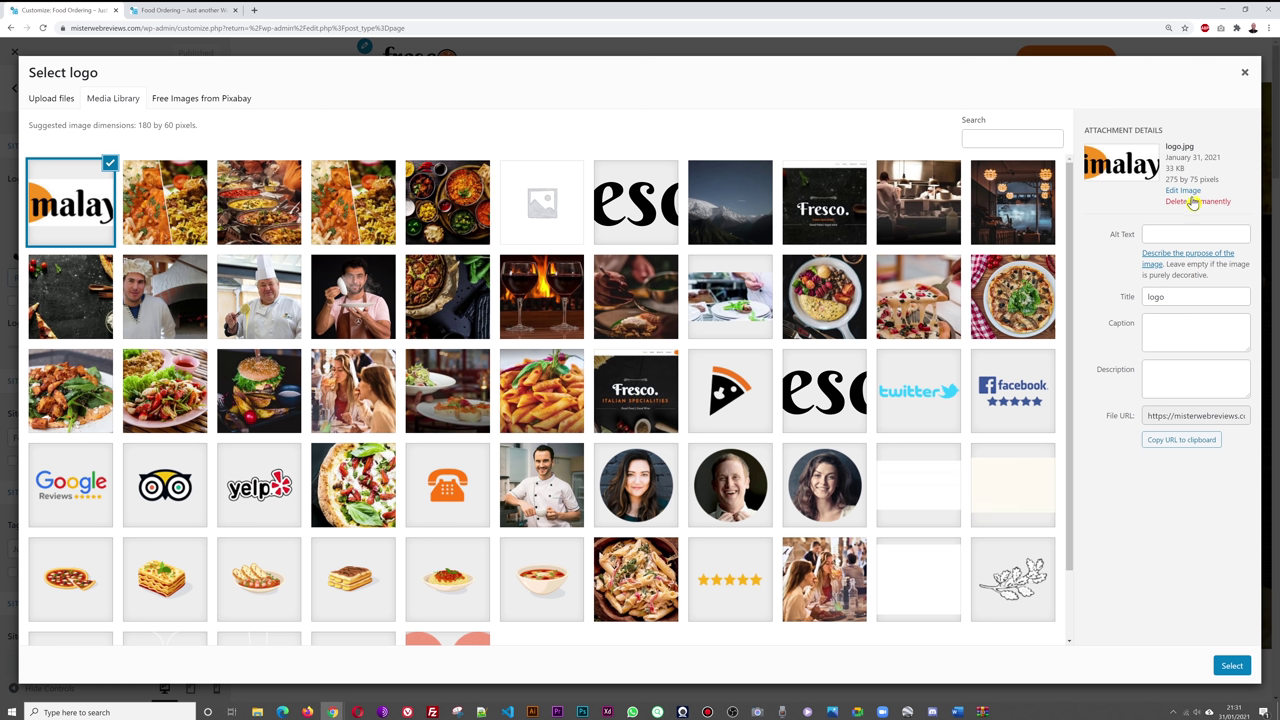
{"action": "left_click", "coordinate": [1233, 667]}
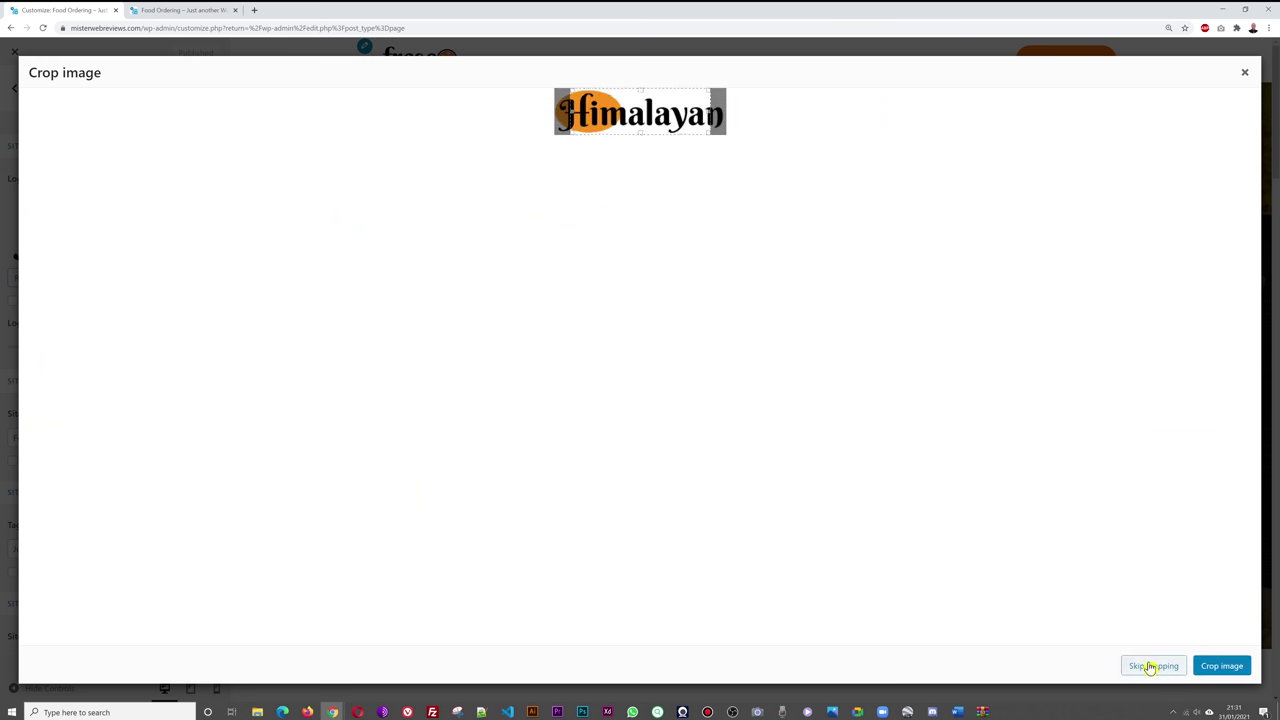
{"action": "mouse_move", "coordinate": [645, 119]}
{"action": "left_mouse_down"}
{"action": "mouse_move", "coordinate": [580, 116]}
{"action": "mouse_move", "coordinate": [677, 117]}
{"action": "mouse_move", "coordinate": [606, 135]}
{"action": "left_mouse_up"}
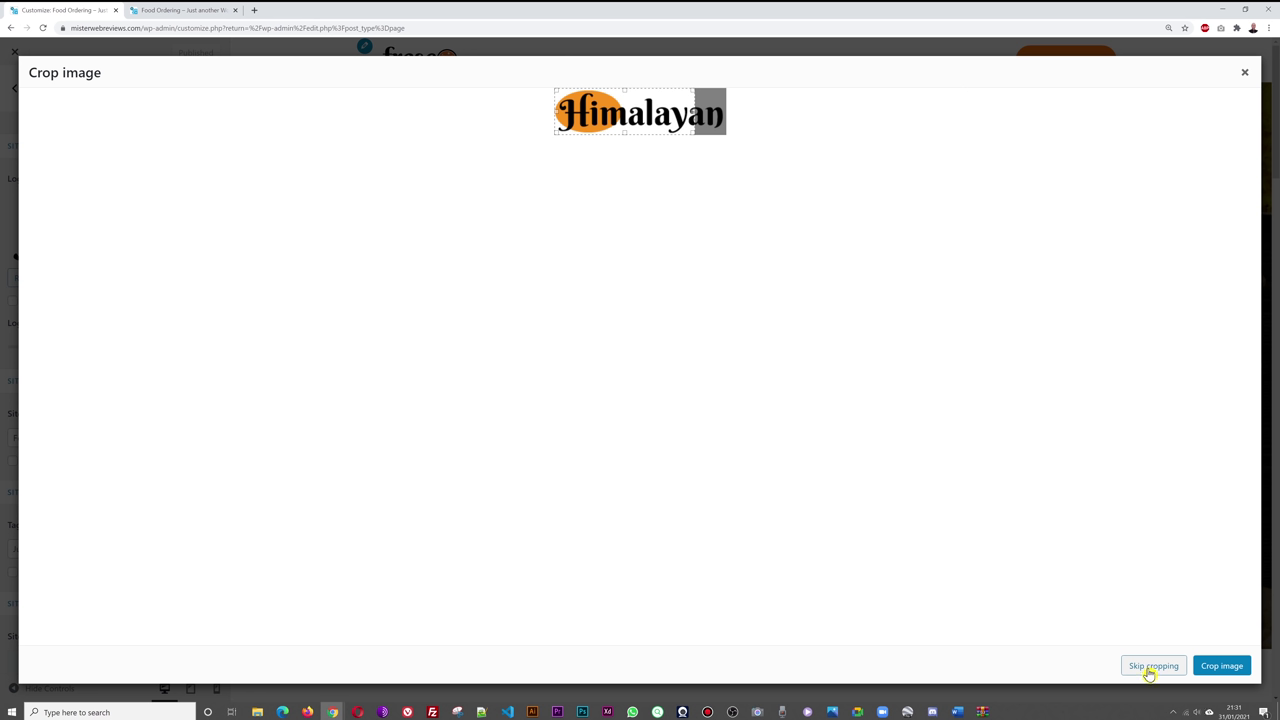
{"action": "left_click", "coordinate": [1152, 667]}
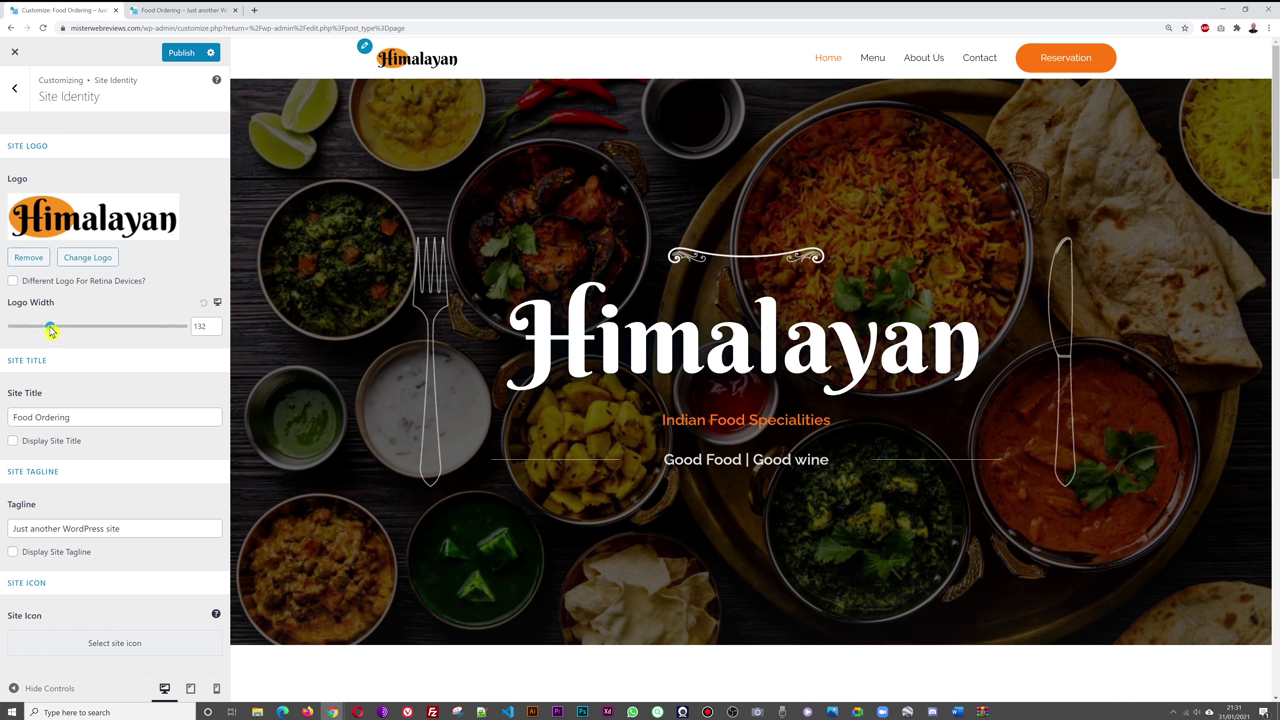
- Set the logo width to about 203 px, publish it, and switch to the live site
{"action": "left_click_drag", "start_coordinate": [52, 331], "coordinate": [79, 332]}
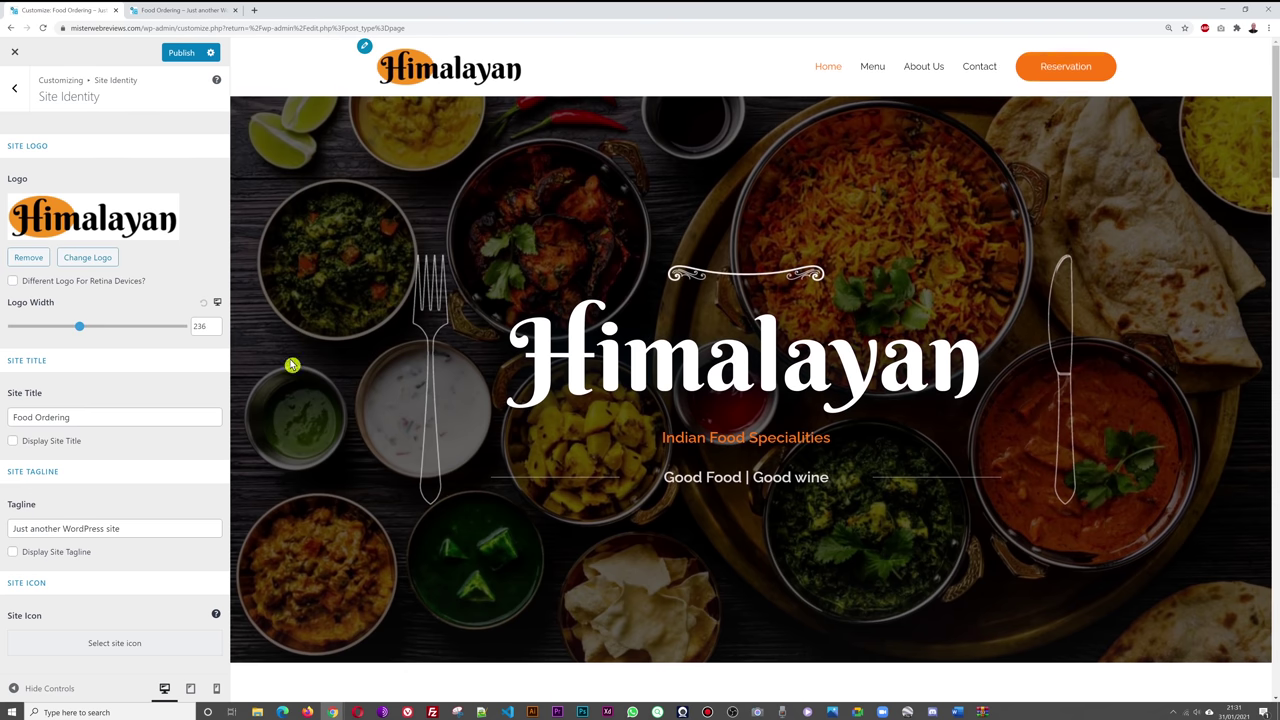
{"action": "left_click_drag", "start_coordinate": [79, 332], "coordinate": [71, 334]}
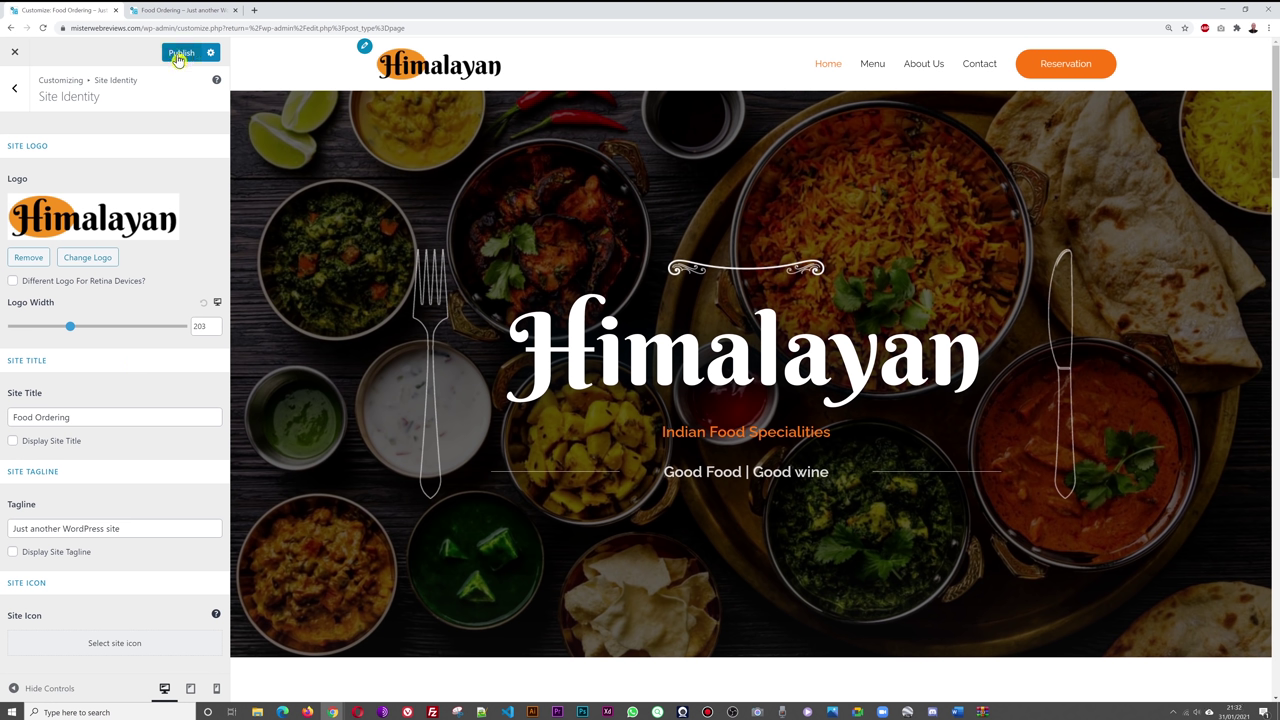
{"action": "left_click", "coordinate": [179, 57]}
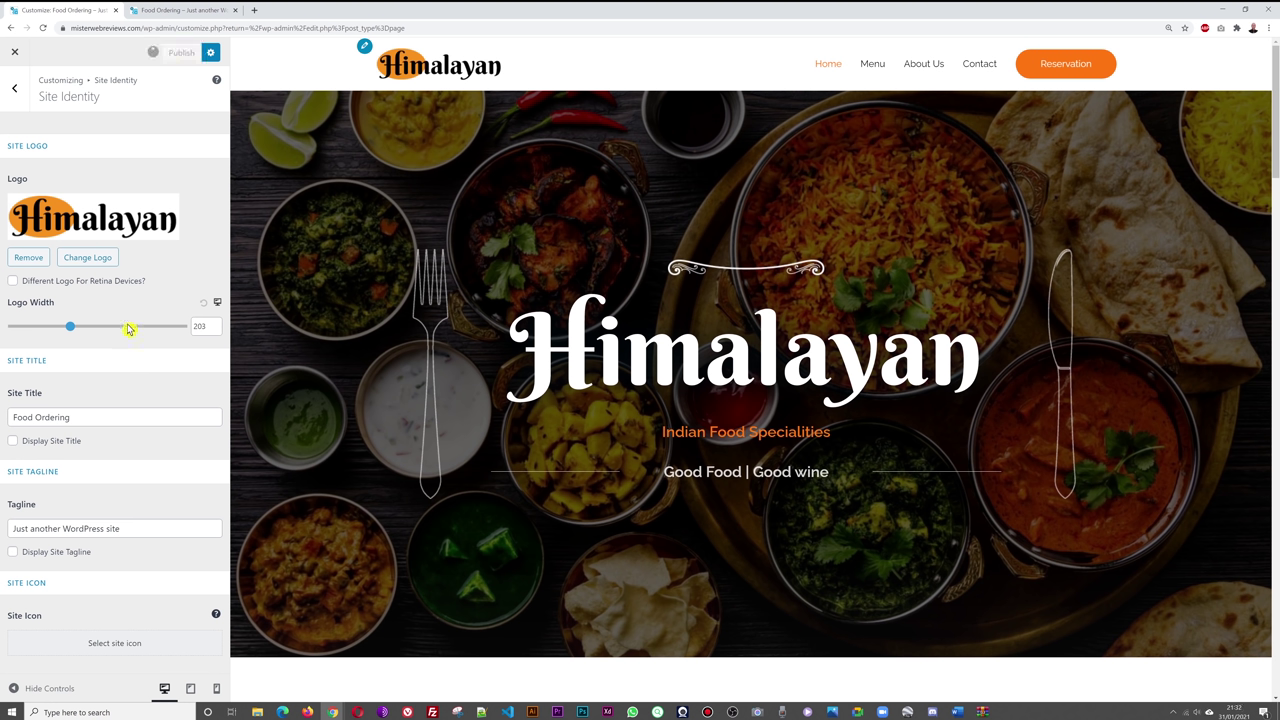
{"action": "left_click", "coordinate": [180, 10]}
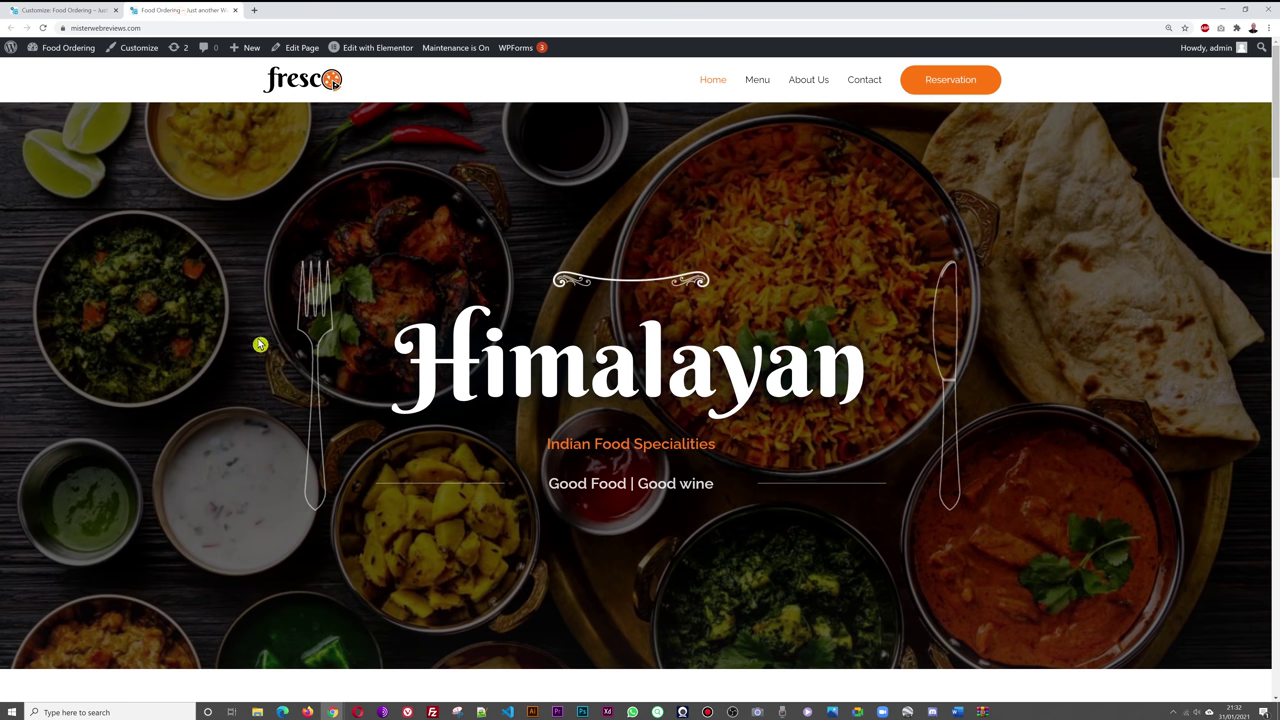
- Reload the live site and briefly highlight the Himalayan hero title
{"action": "key", "text": "F5"}
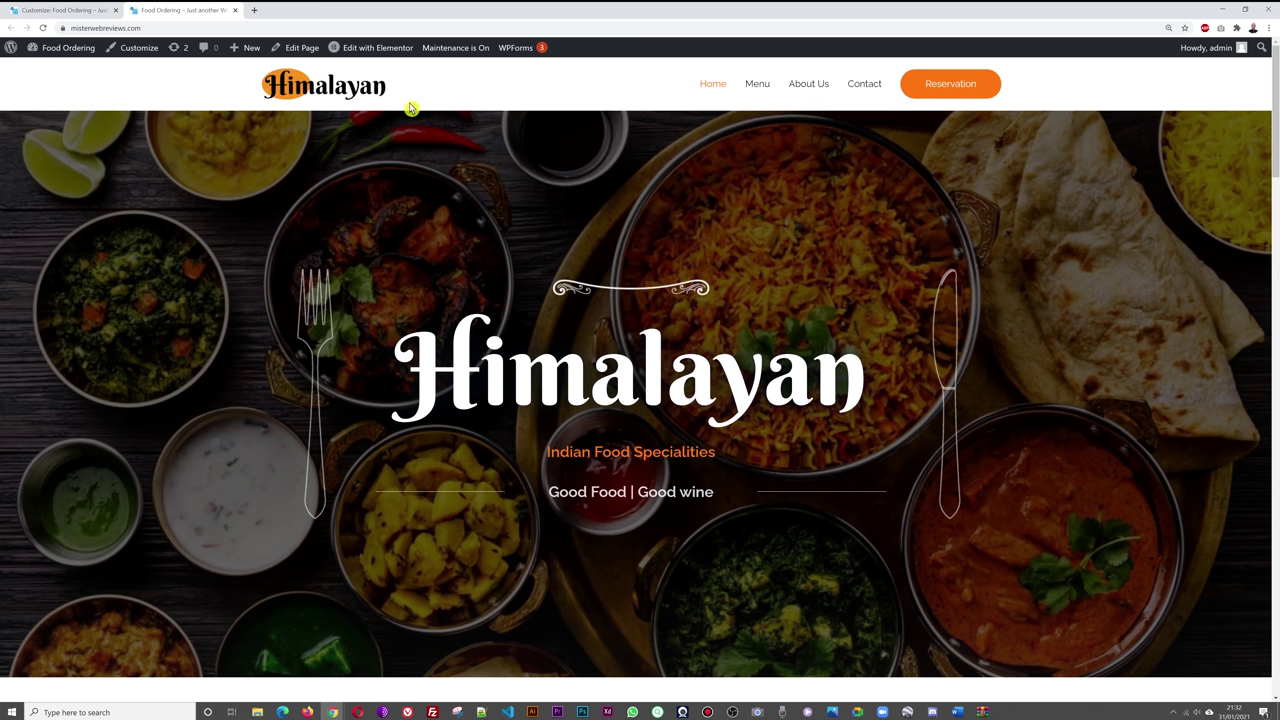
{"action": "left_click_drag", "start_coordinate": [420, 385], "coordinate": [909, 391]}
{"action": "left_click", "coordinate": [995, 367]}
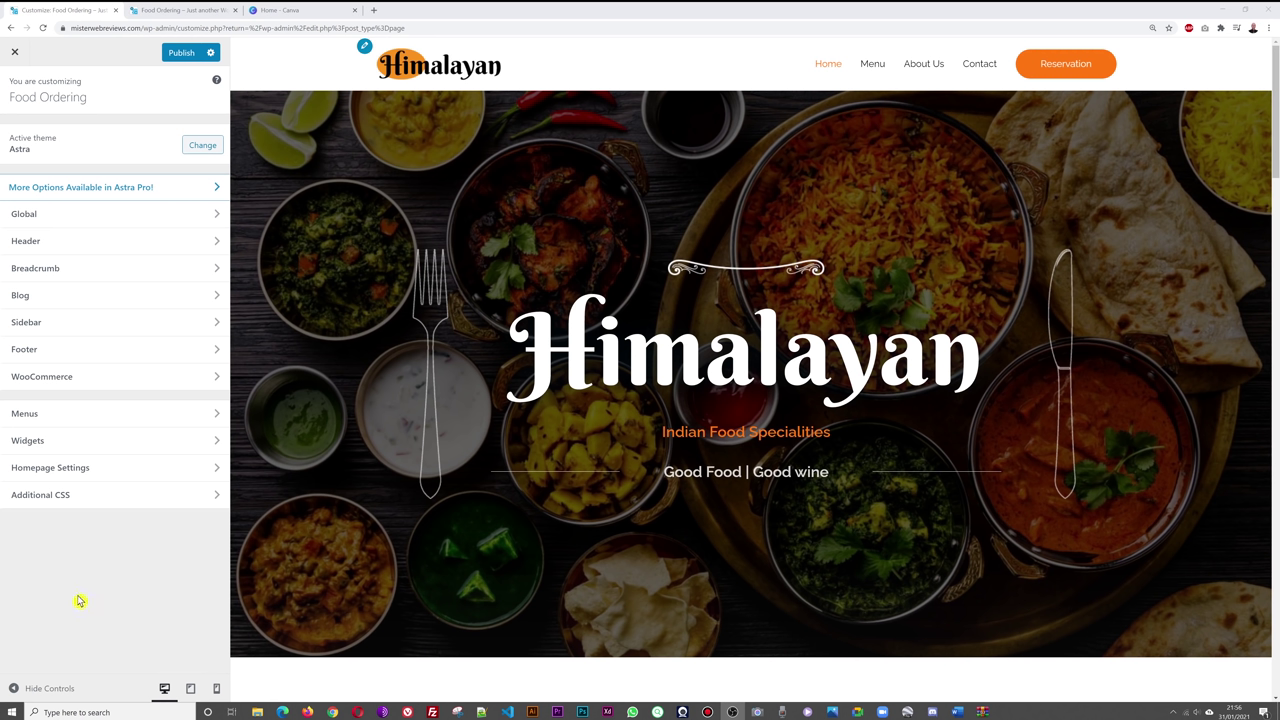
- Search Canva for 'logo' and open the Logo template results
{"action": "left_click", "coordinate": [300, 12]}
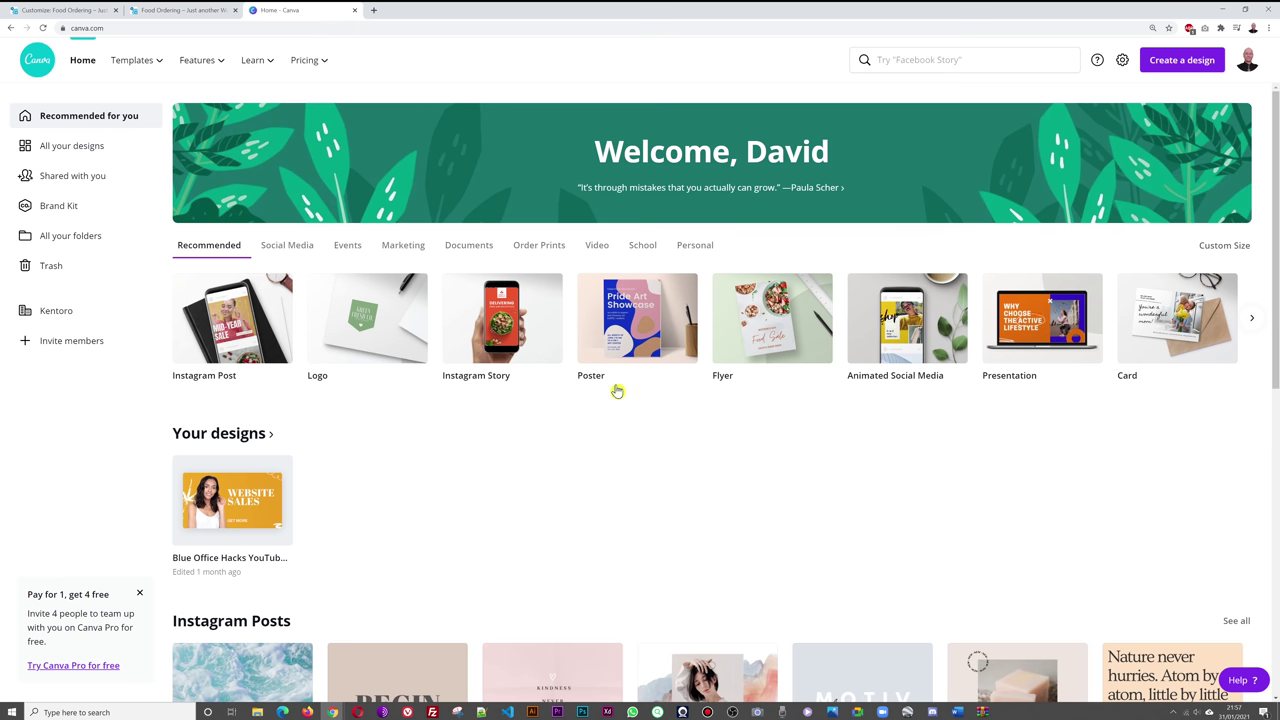
{"action": "left_click", "coordinate": [904, 58]}
{"action": "type", "text": "logo"}
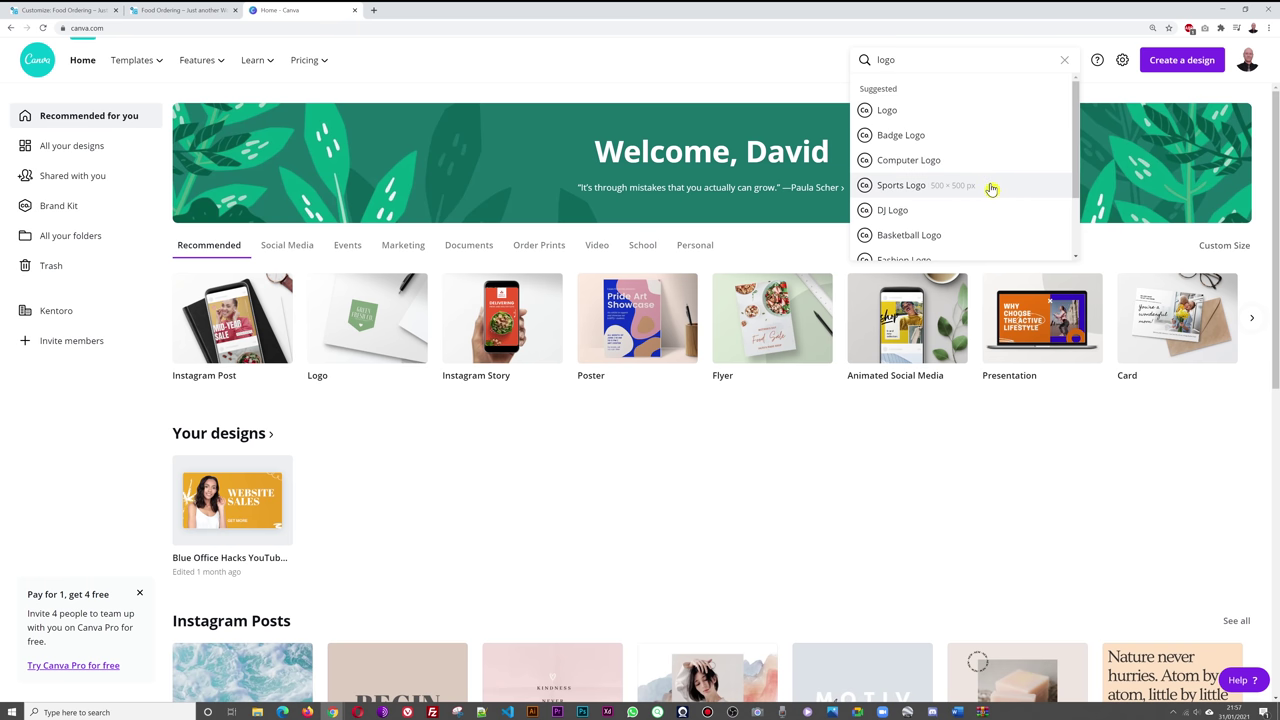
{"action": "scroll", "coordinate": [990, 189], "scroll_direction": "down", "scroll_amount": 2}
{"action": "scroll", "coordinate": [980, 195], "scroll_direction": "down", "scroll_amount": 1}
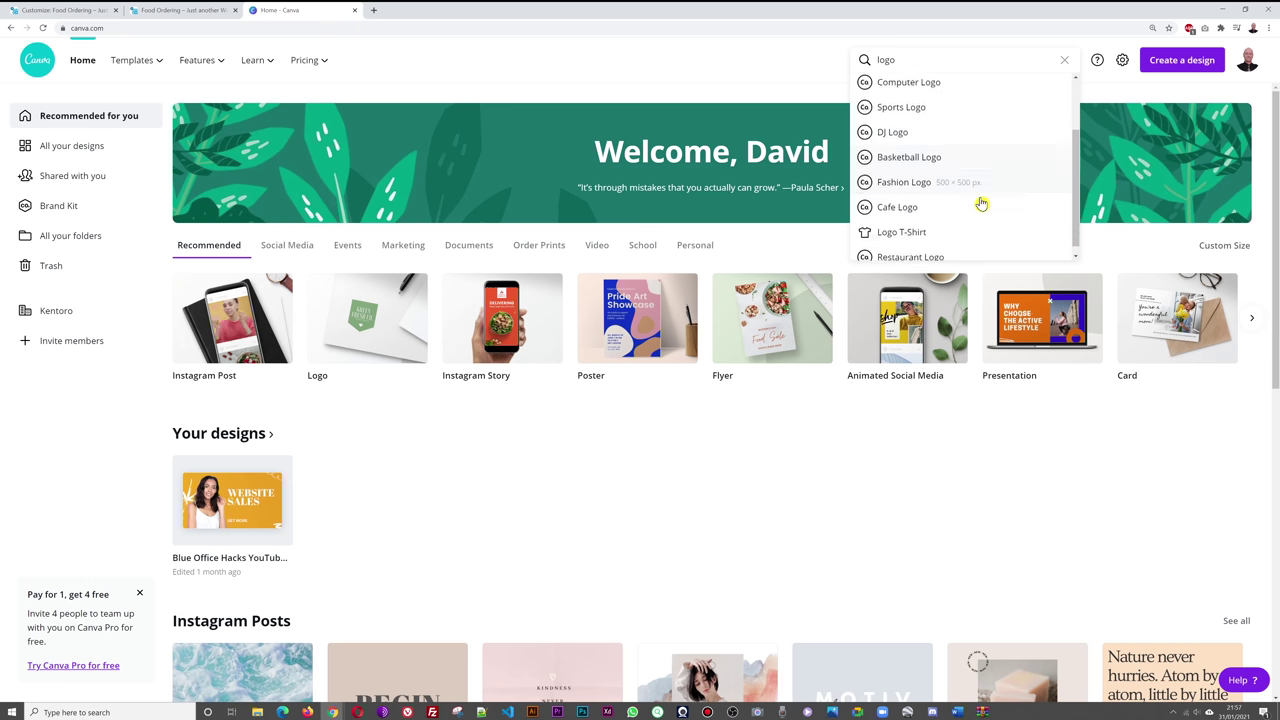
{"action": "scroll", "coordinate": [1009, 240], "scroll_direction": "up", "scroll_amount": 3}
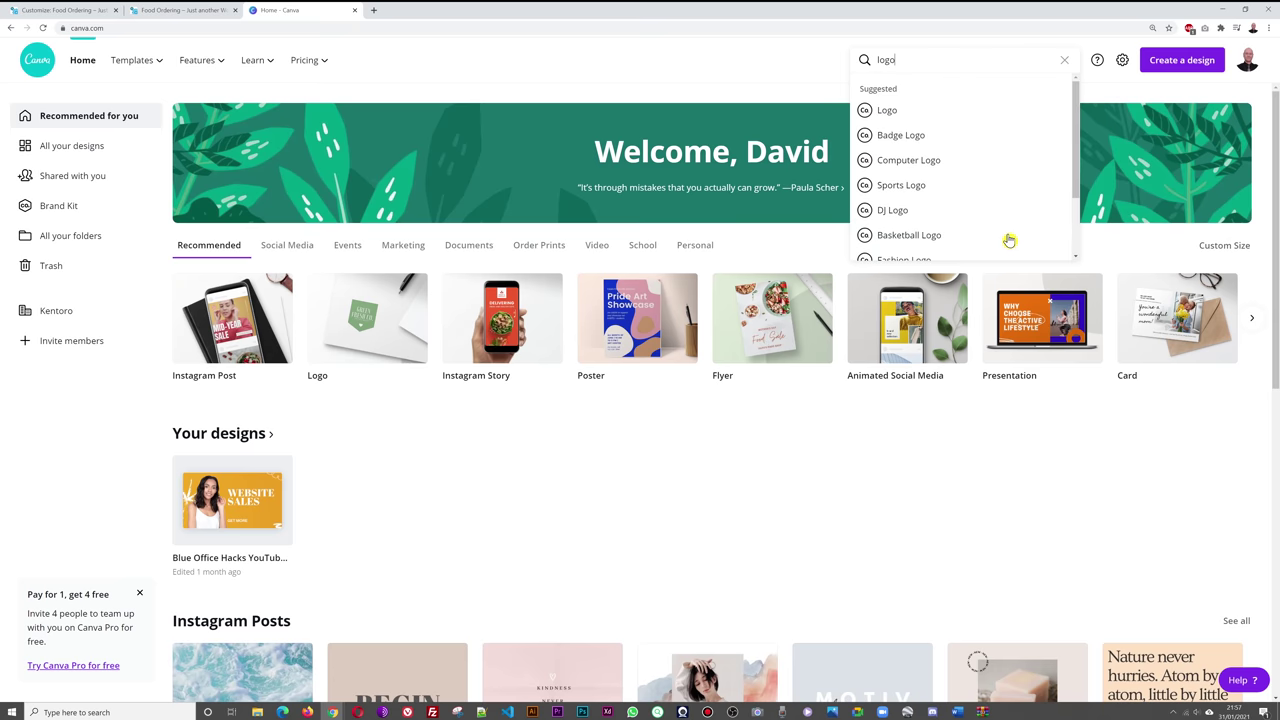
{"action": "left_click", "coordinate": [895, 112]}
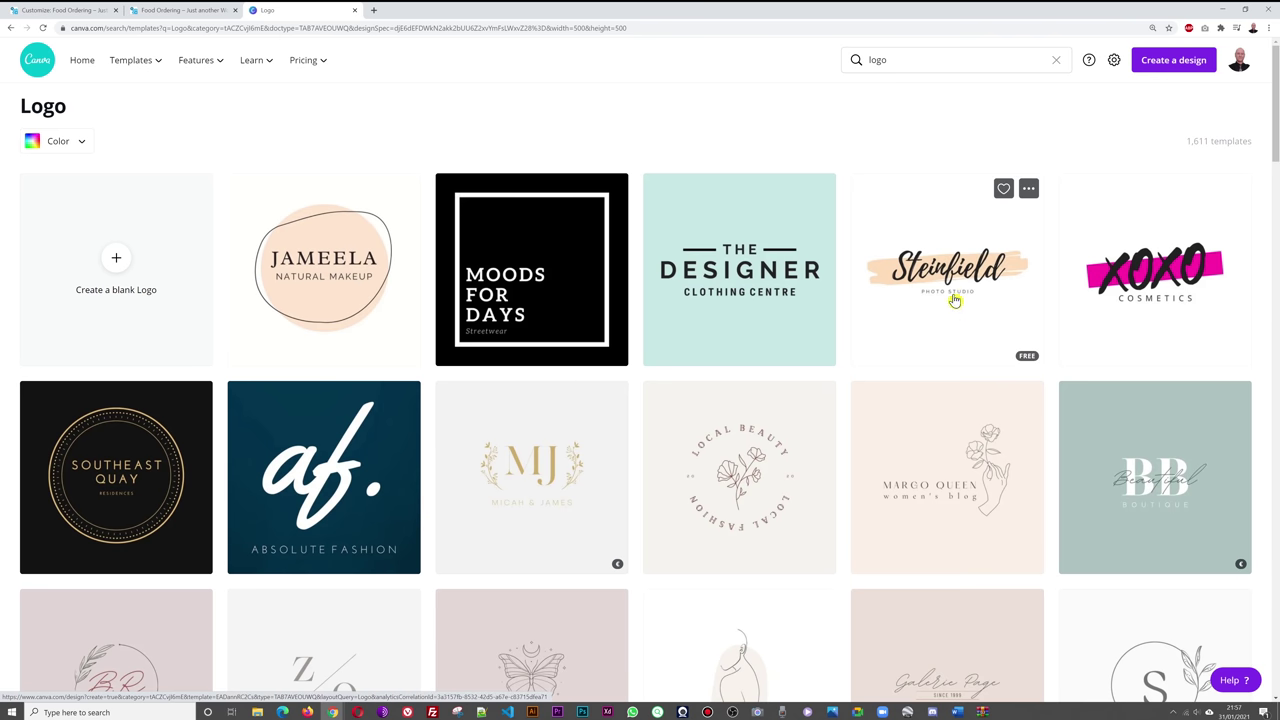
- Open the Steinfield brush-stroke logo template and change its title to Himalayan
{"action": "left_click", "coordinate": [955, 295]}
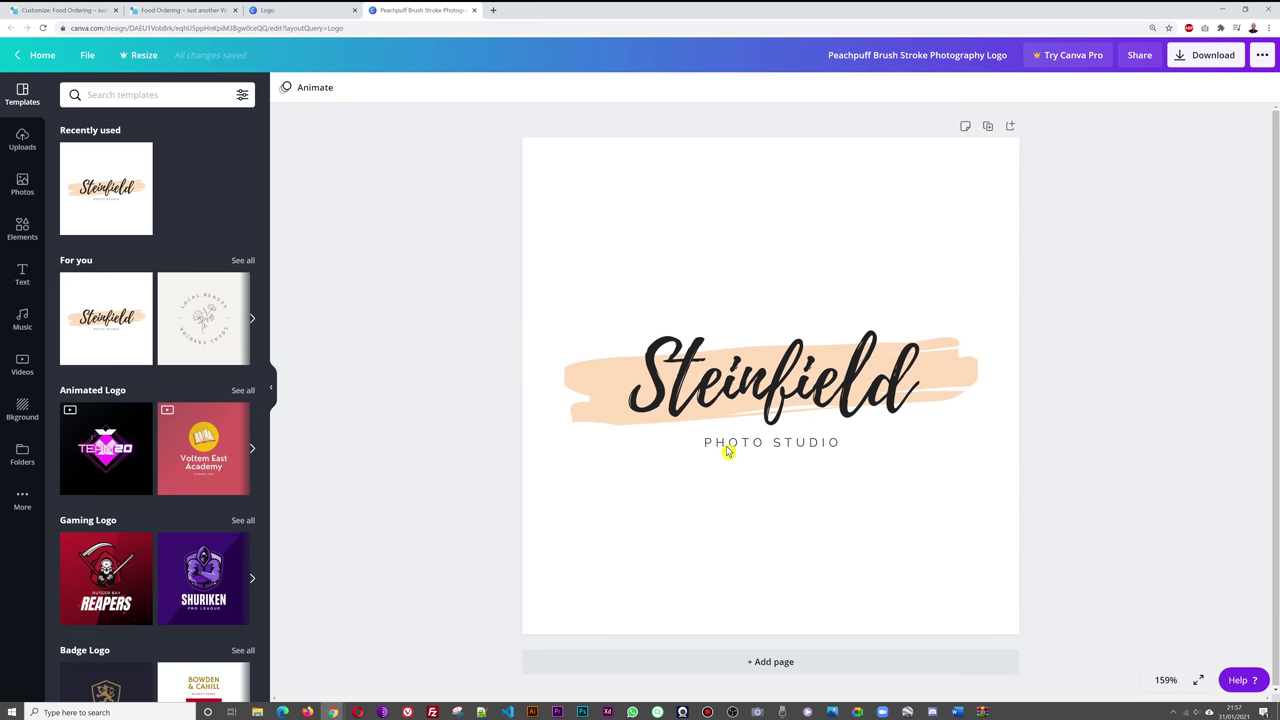
{"action": "left_click", "coordinate": [785, 406]}
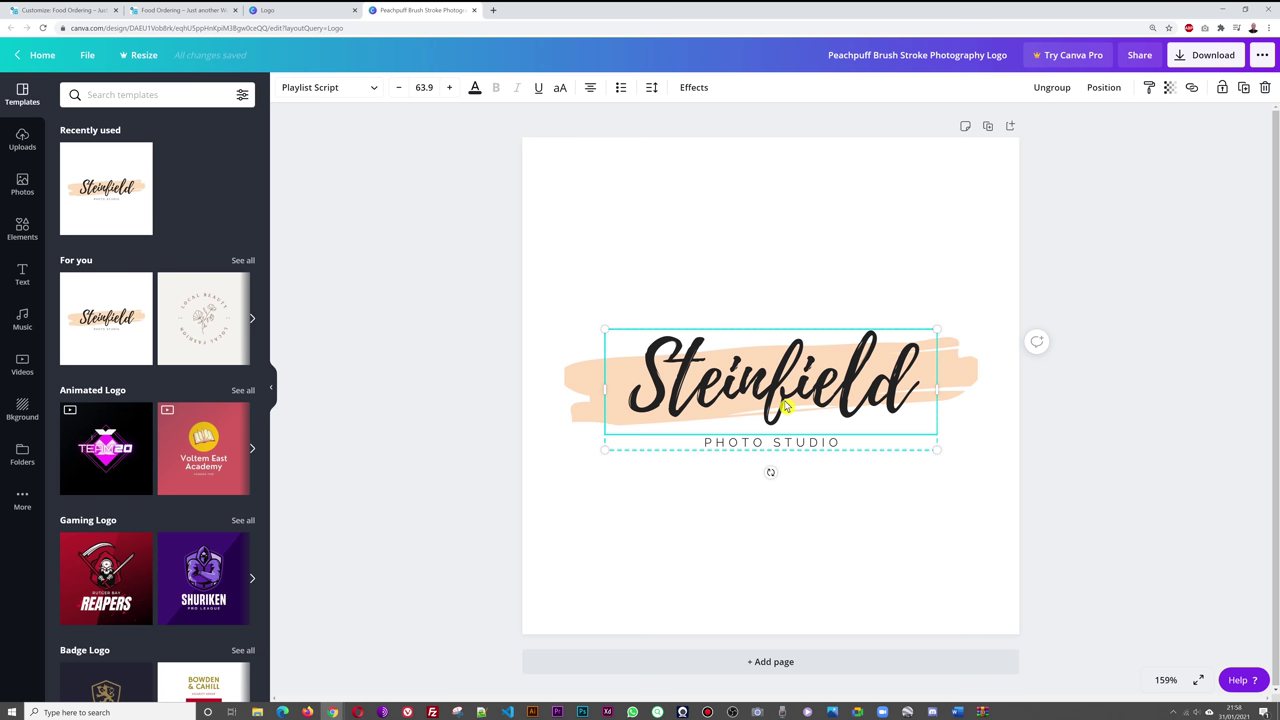
{"action": "key", "text": "Escape"}
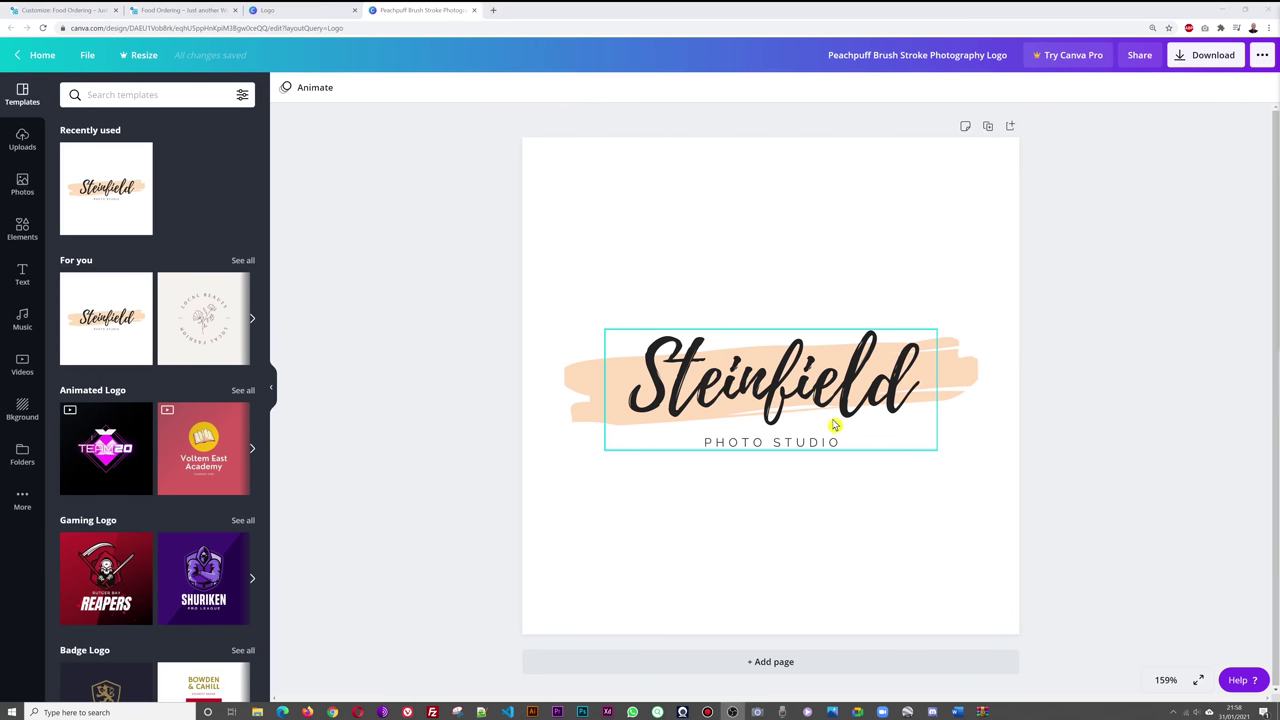
{"action": "left_click", "coordinate": [816, 396]}
{"action": "double_click", "coordinate": [815, 393]}
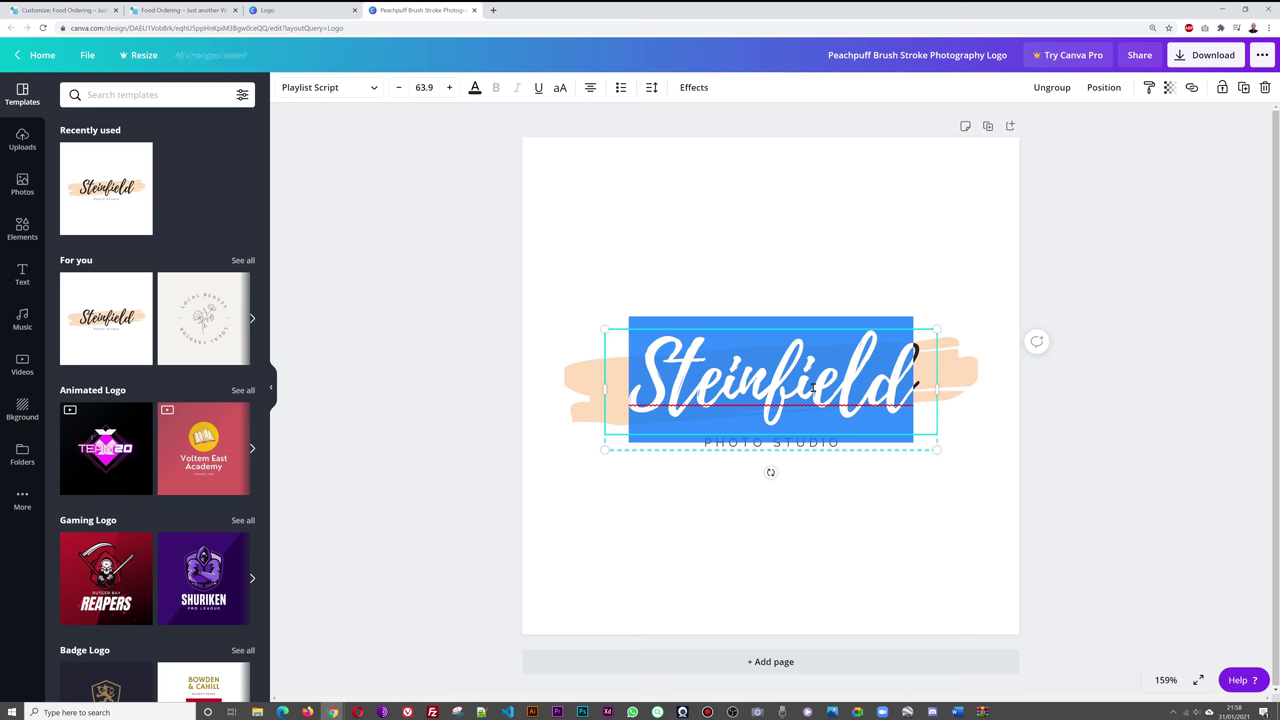
{"action": "type", "text": "Himla"}
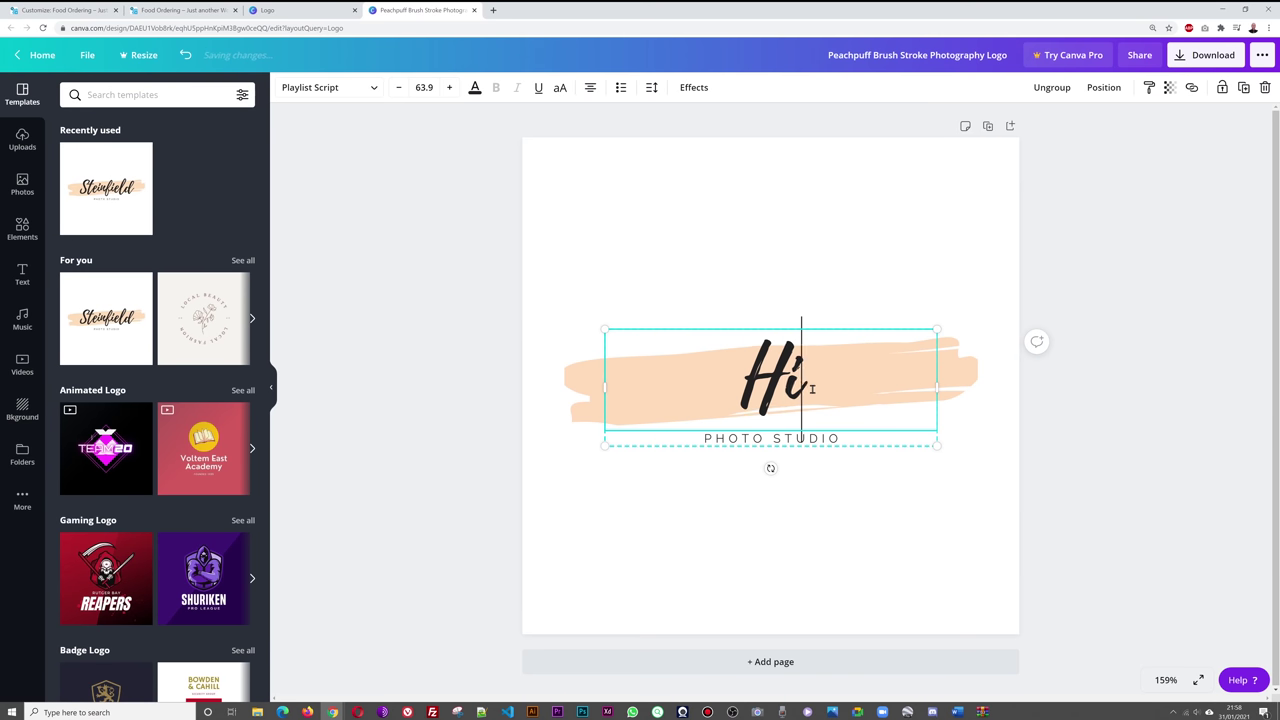
{"action": "key", "text": "BackSpace"}
{"action": "key", "text": "BackSpace"}
{"action": "type", "text": "a"}
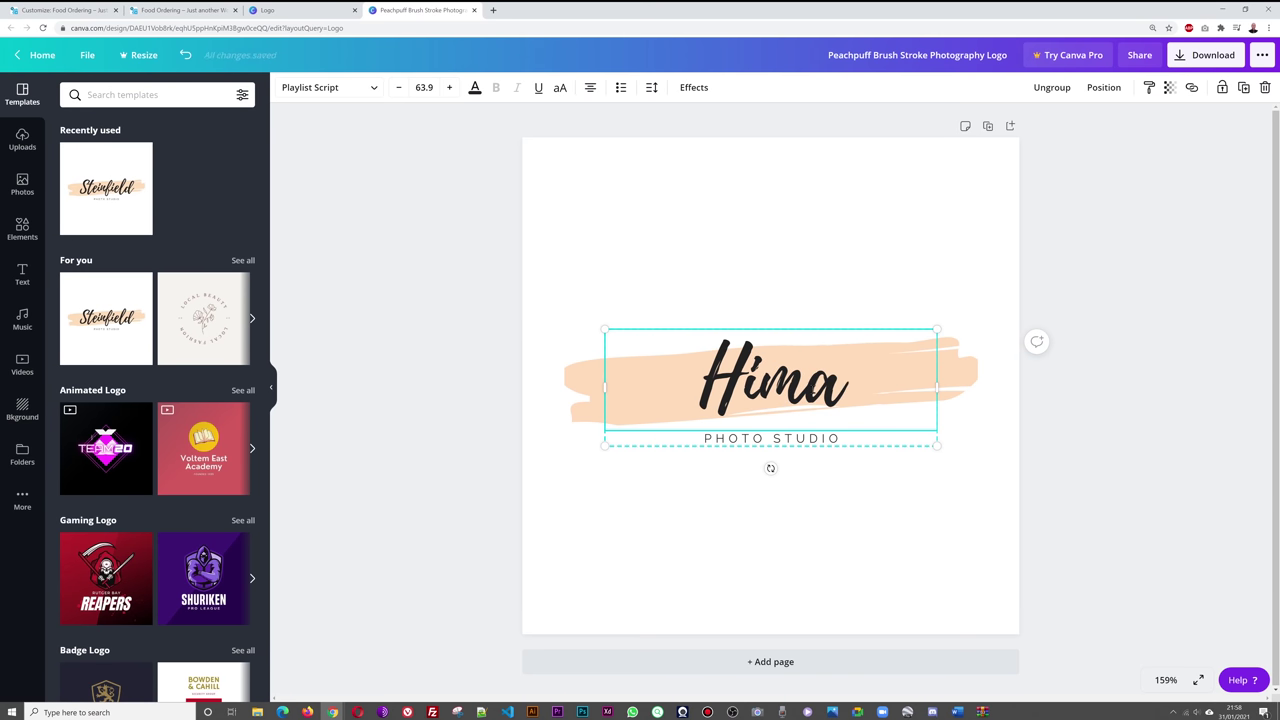
{"action": "type", "text": "layan"}
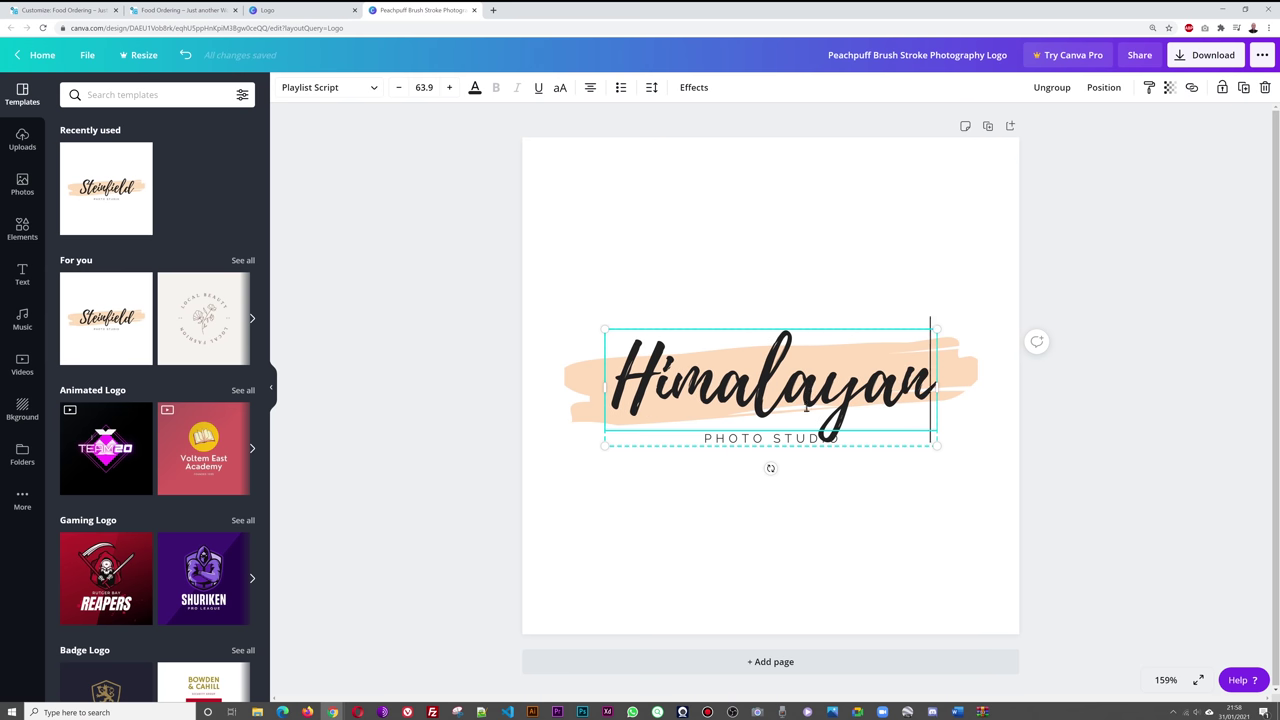
{"action": "left_click", "coordinate": [805, 436]}
{"action": "key", "text": "ctrl+a"}
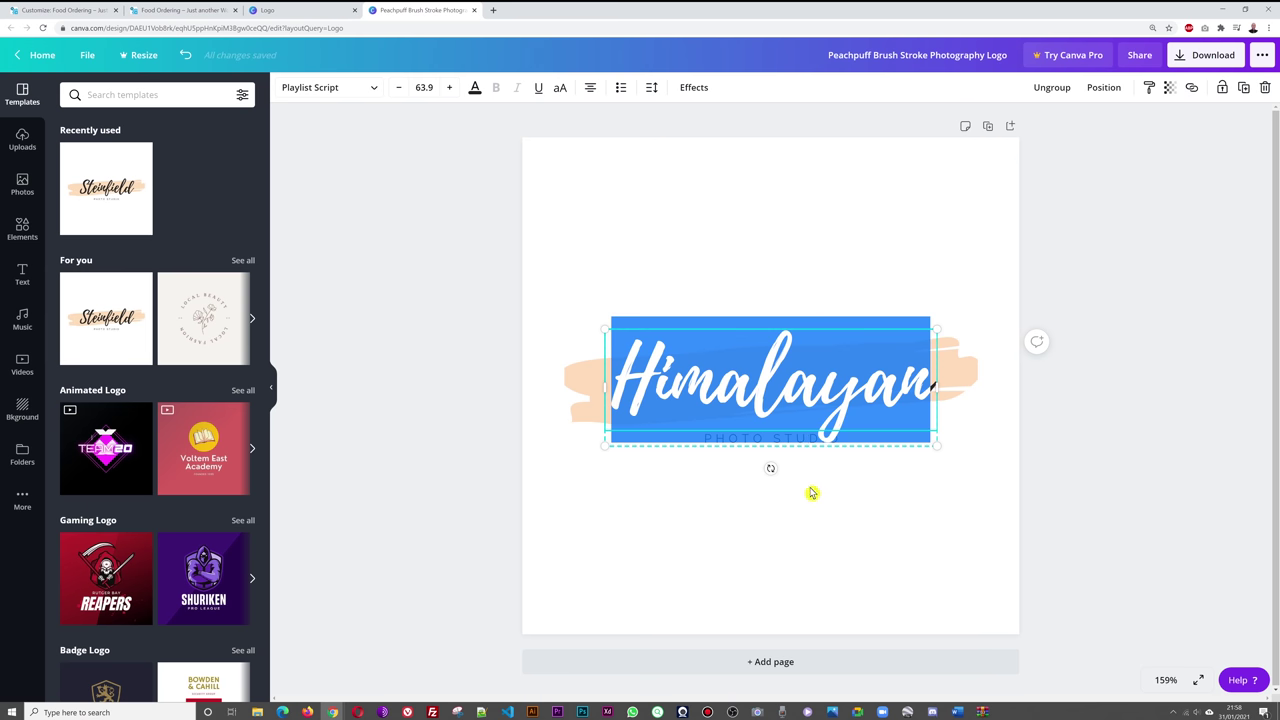
{"action": "left_click", "coordinate": [817, 460]}
- Replace the PHOTO STUDIO tagline with INDIAN RESTAURANT
{"action": "left_click", "coordinate": [806, 446]}
{"action": "left_click", "coordinate": [804, 442]}
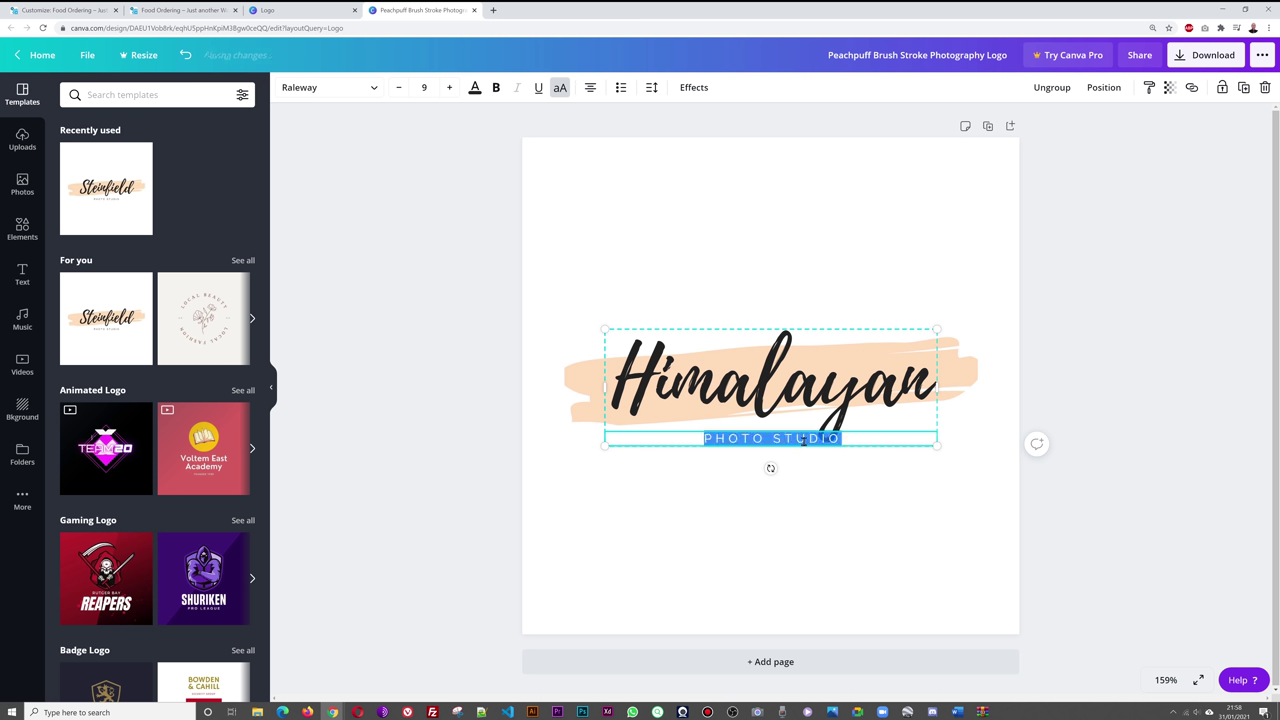
{"action": "key", "text": "BackSpace"}
{"action": "type", "text": "INDIAN RE"}
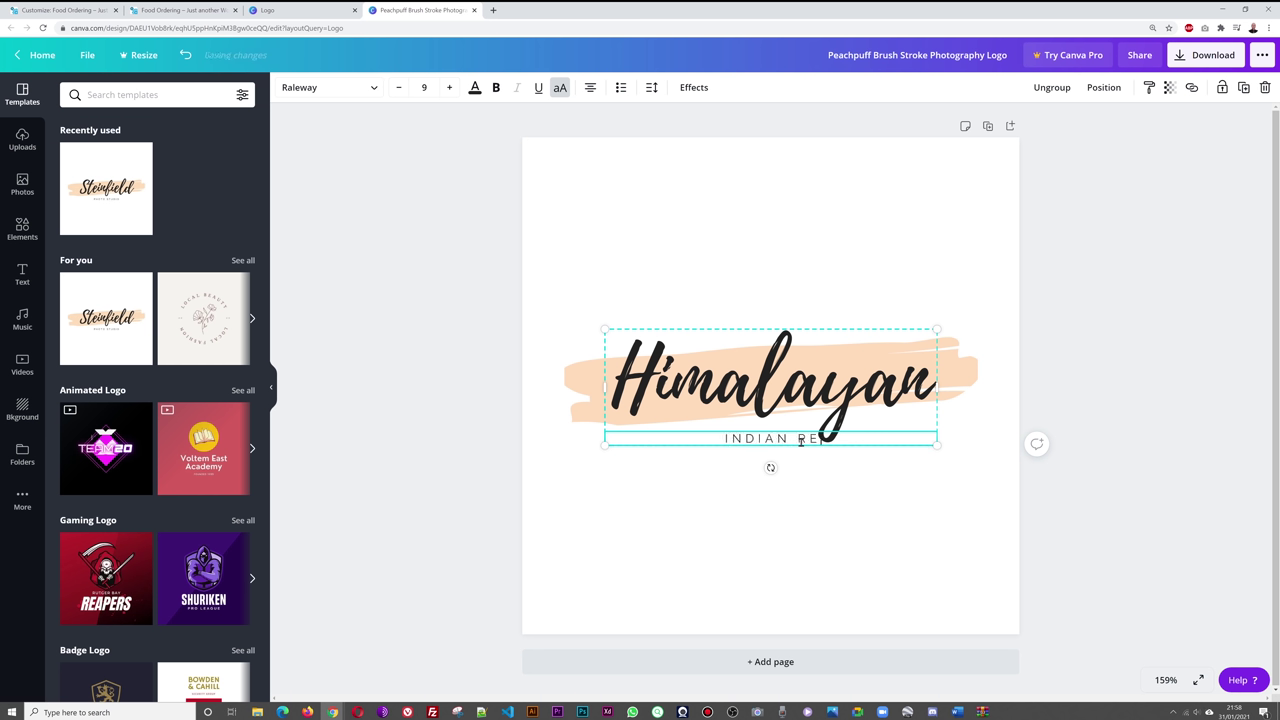
{"action": "type", "text": "STAURANT"}
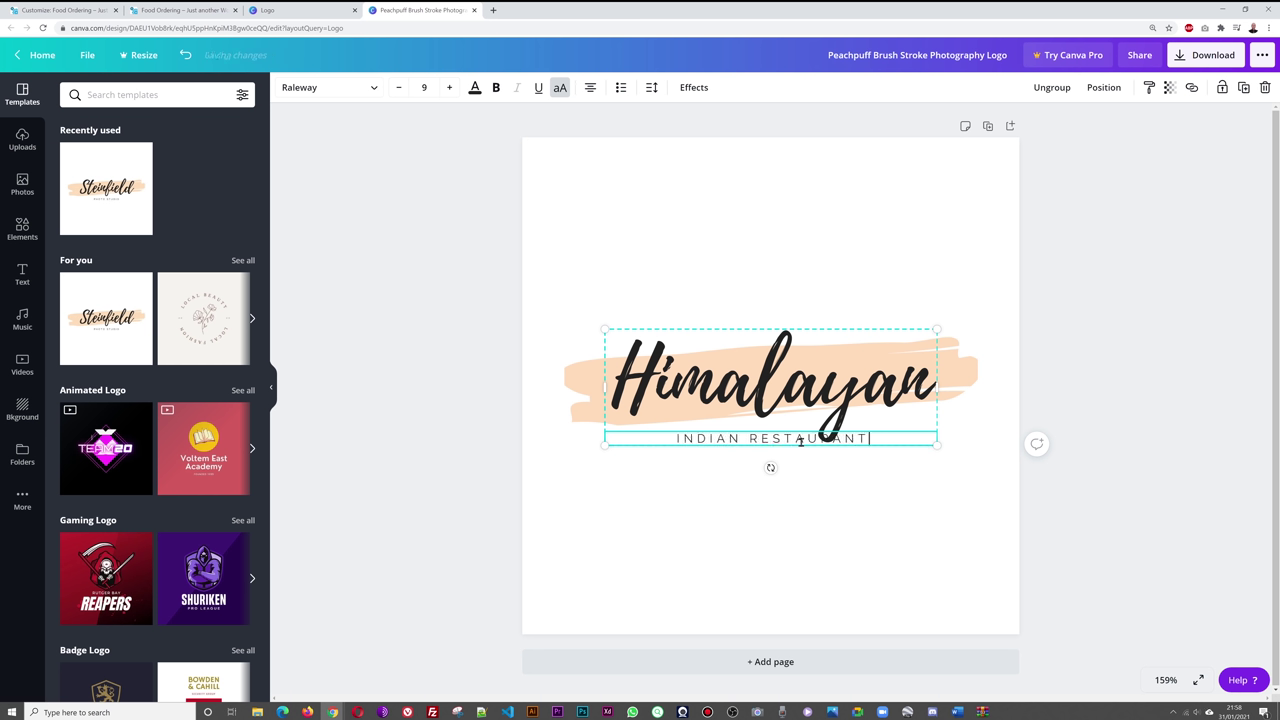
- Recolour the peach brush stroke behind Himalayan to orange from Default Colors
{"action": "left_click", "coordinate": [1075, 334]}
{"action": "left_click", "coordinate": [975, 376]}
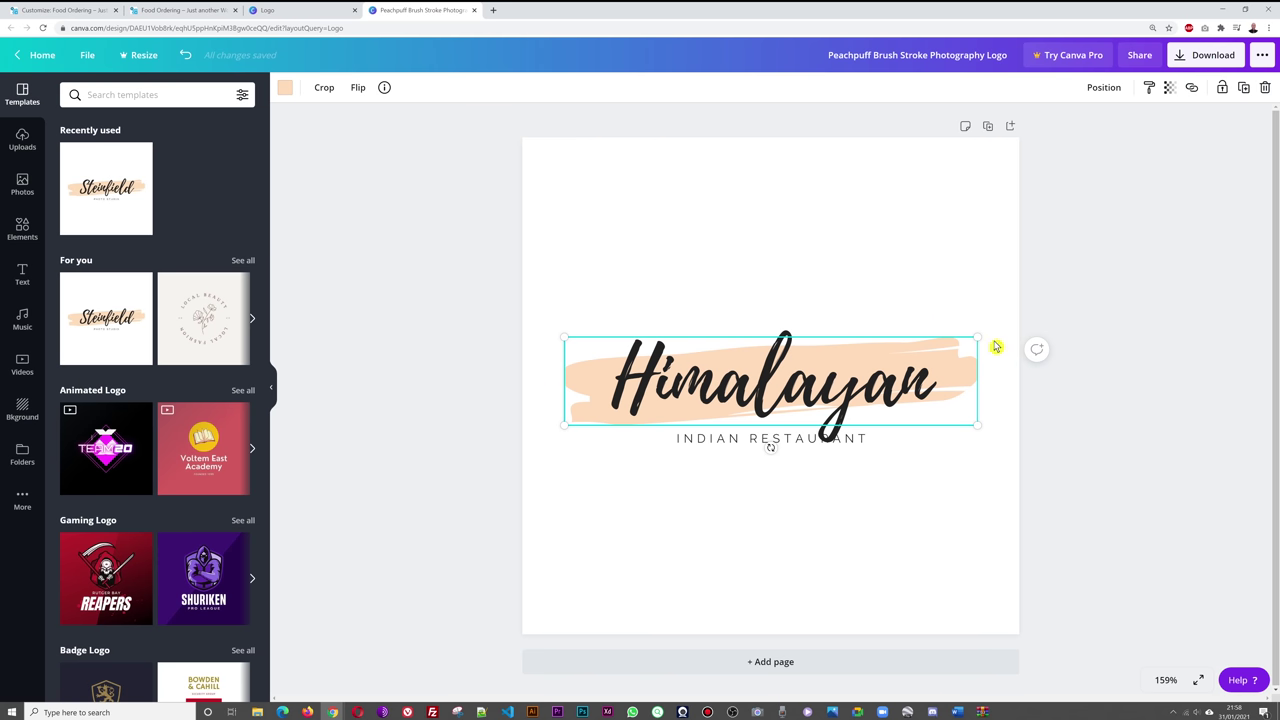
{"action": "left_click", "coordinate": [285, 89]}
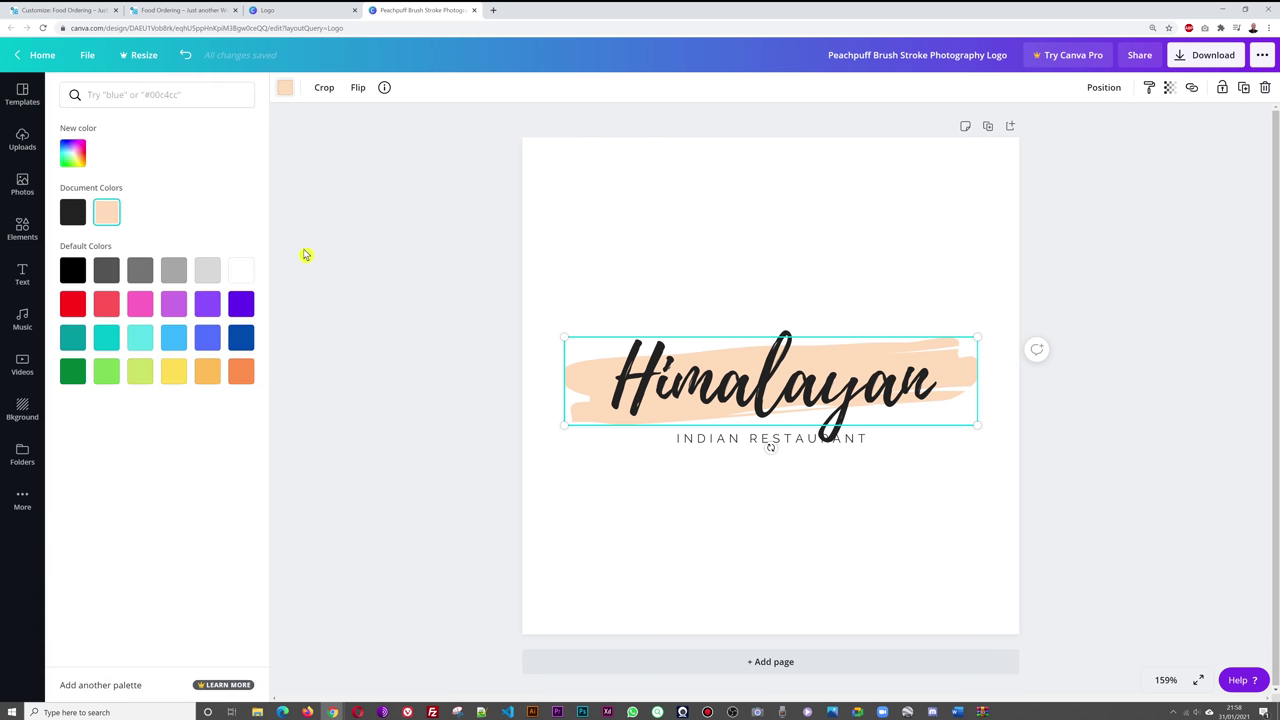
{"action": "left_click", "coordinate": [241, 372]}
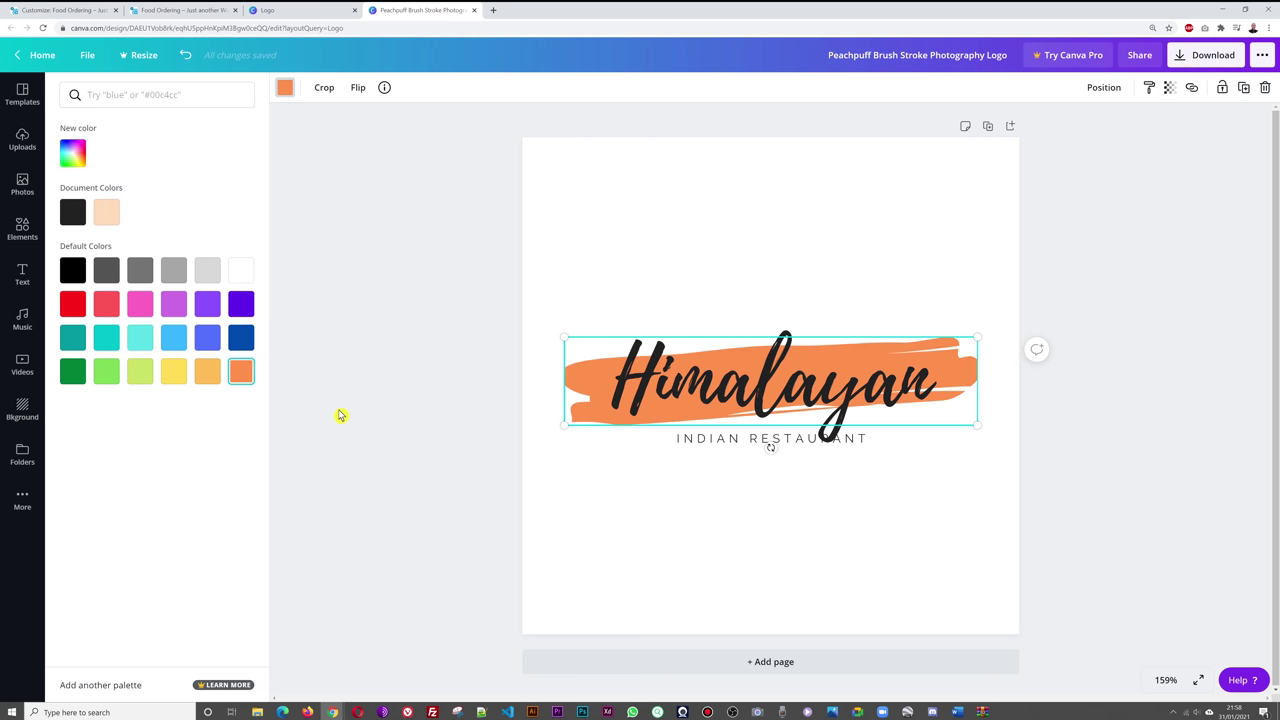
{"action": "key", "text": "Escape"}
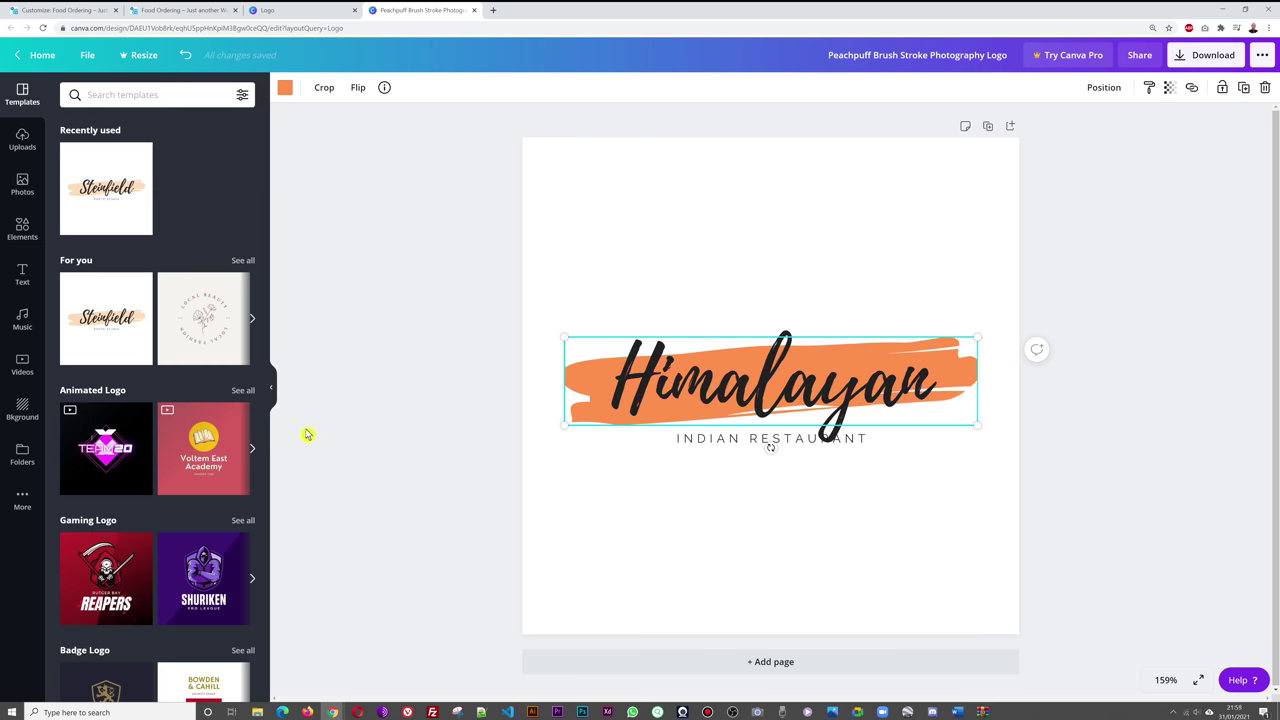
{"action": "left_click", "coordinate": [1122, 322]}
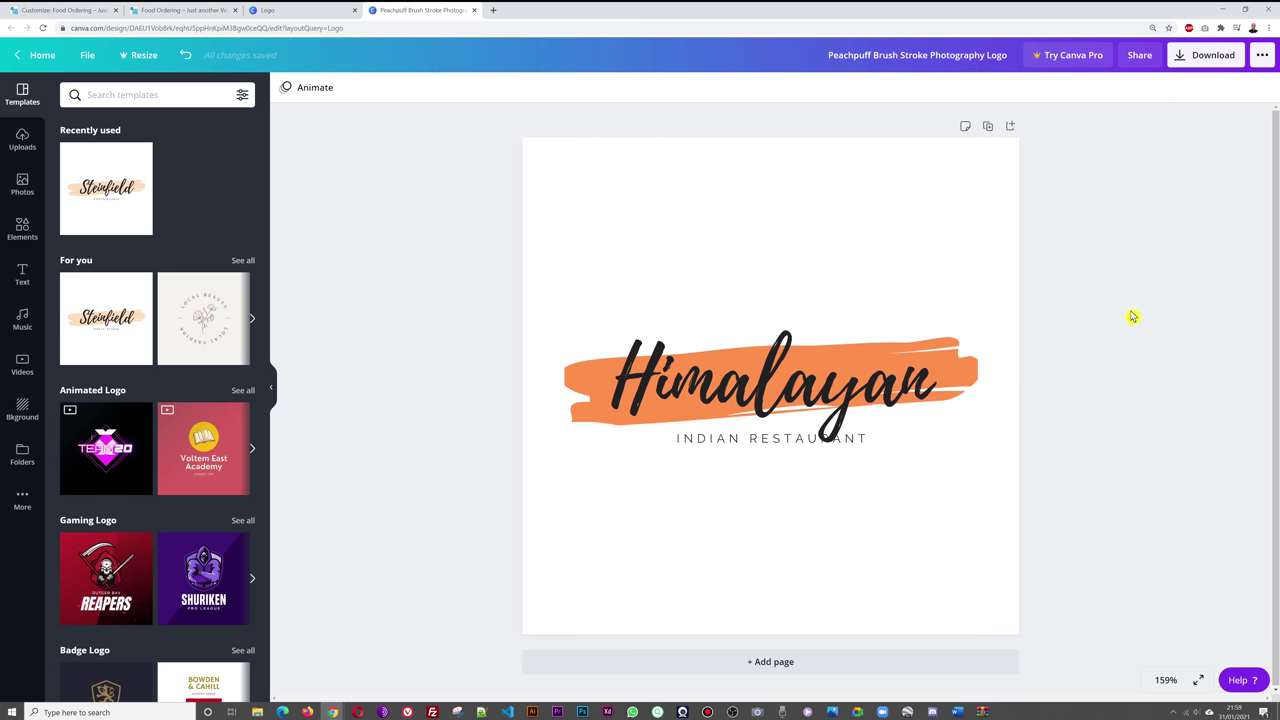
- Download the logo as a PNG into the pics folder and return to the Customize tab
{"action": "left_click", "coordinate": [1205, 55]}
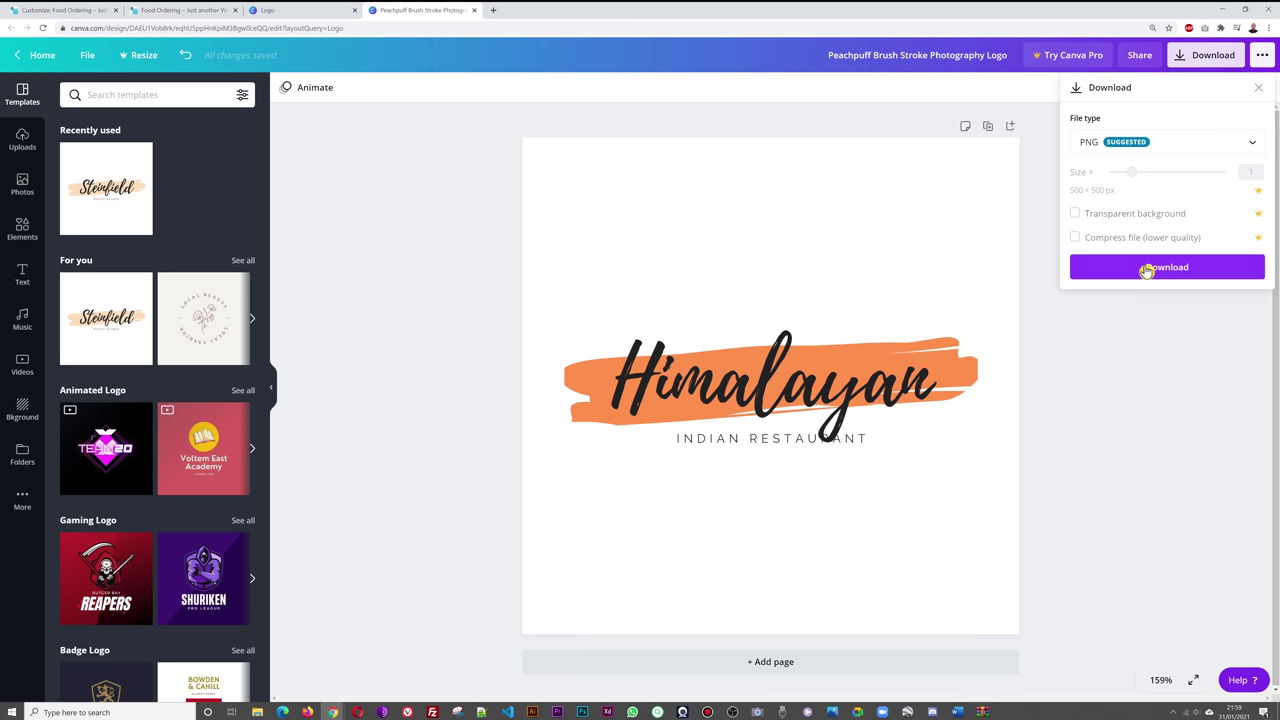
{"action": "left_click", "coordinate": [1235, 145]}
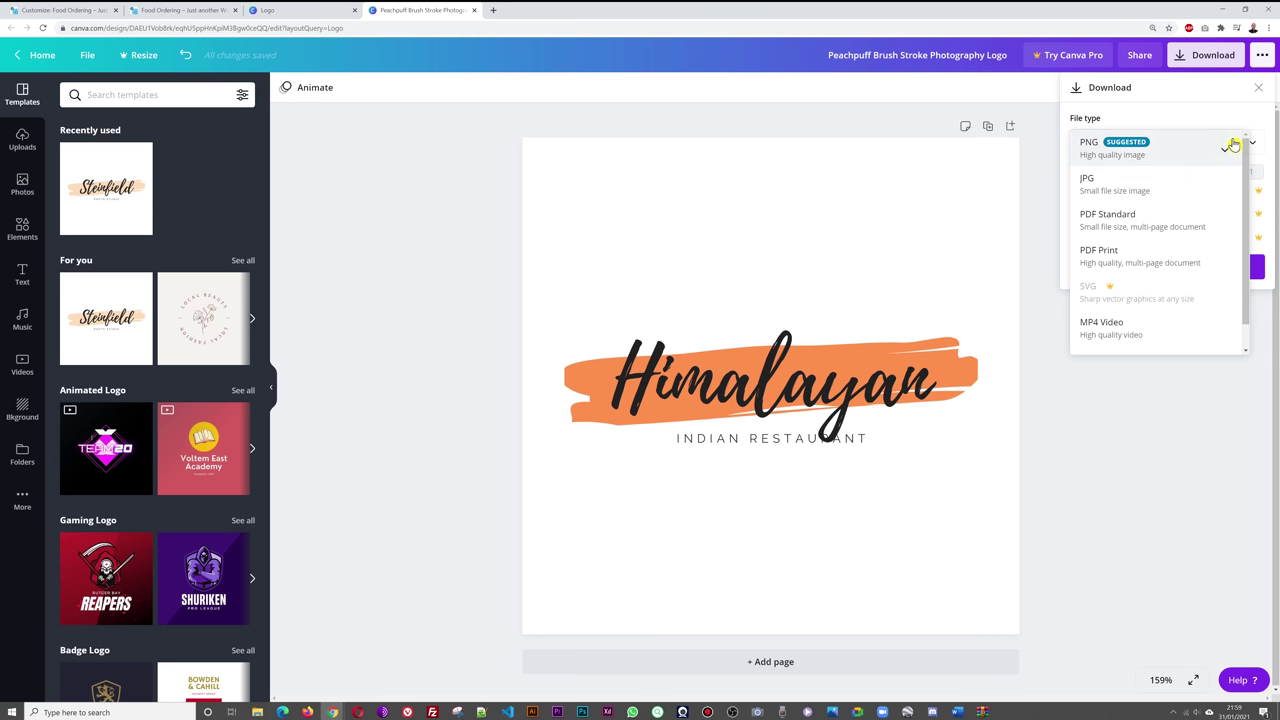
{"action": "left_click", "coordinate": [1172, 156]}
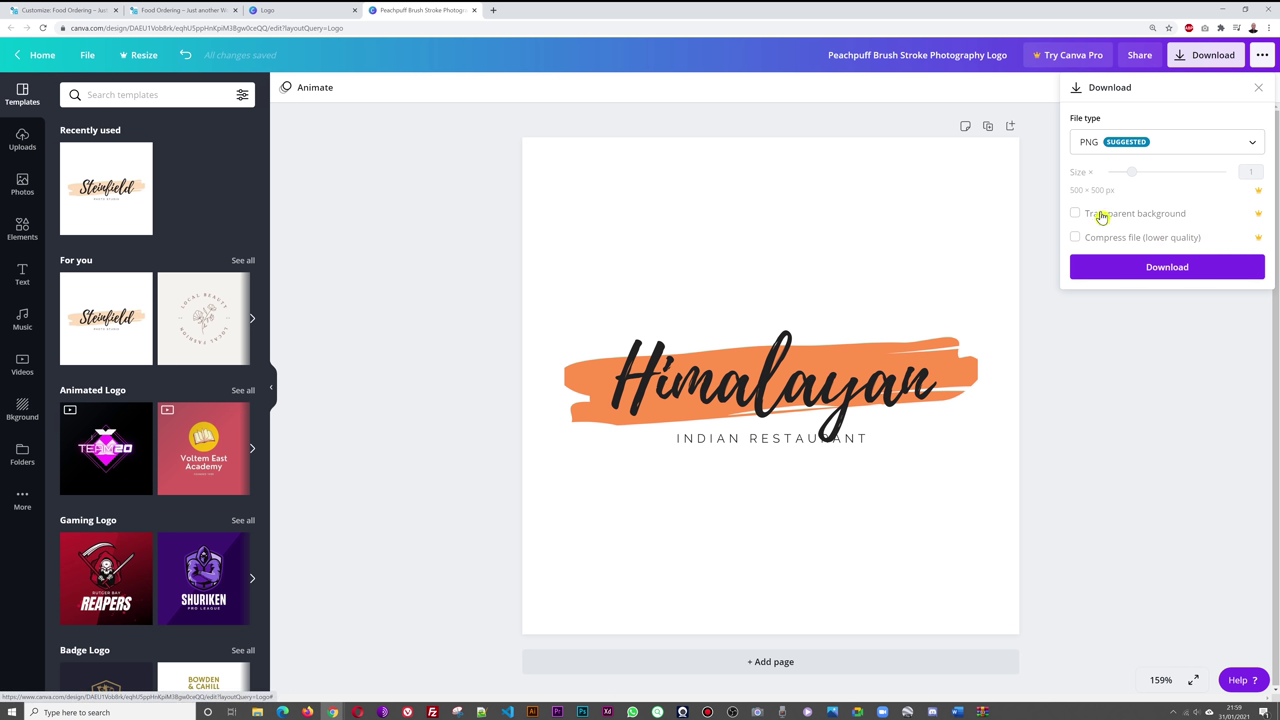
{"action": "left_click", "coordinate": [1168, 269]}
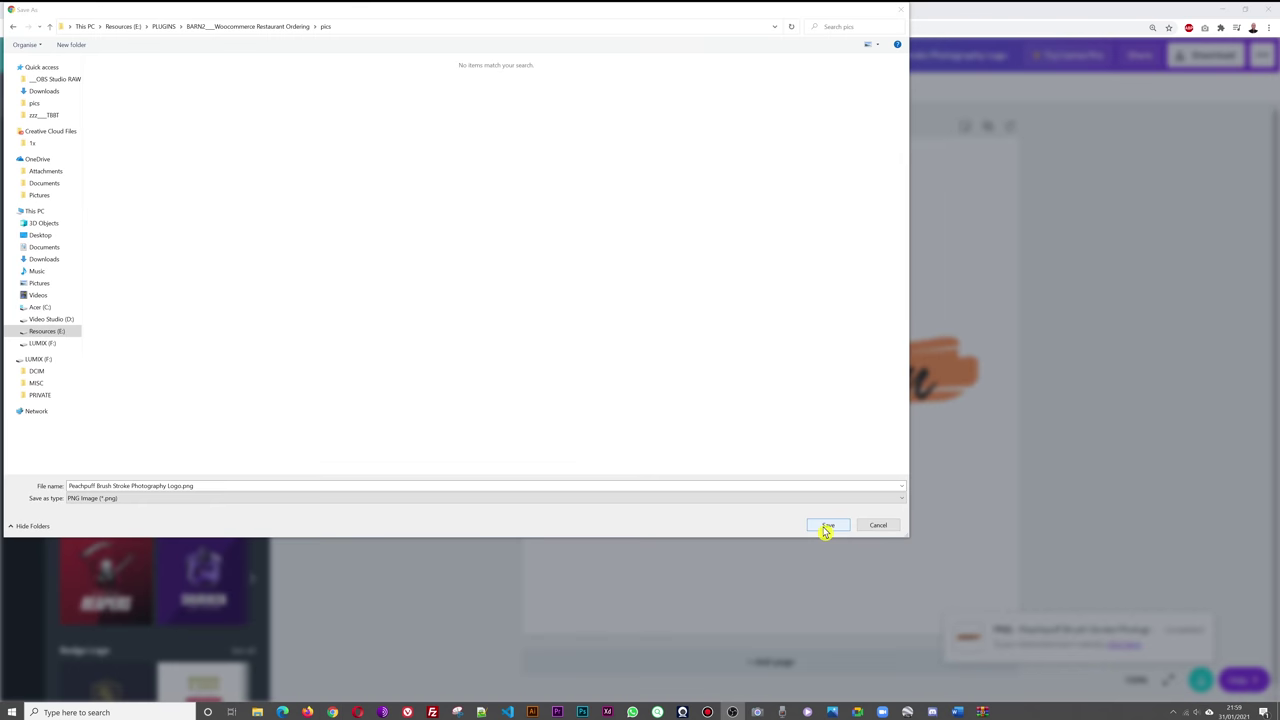
{"action": "left_click", "coordinate": [827, 525]}
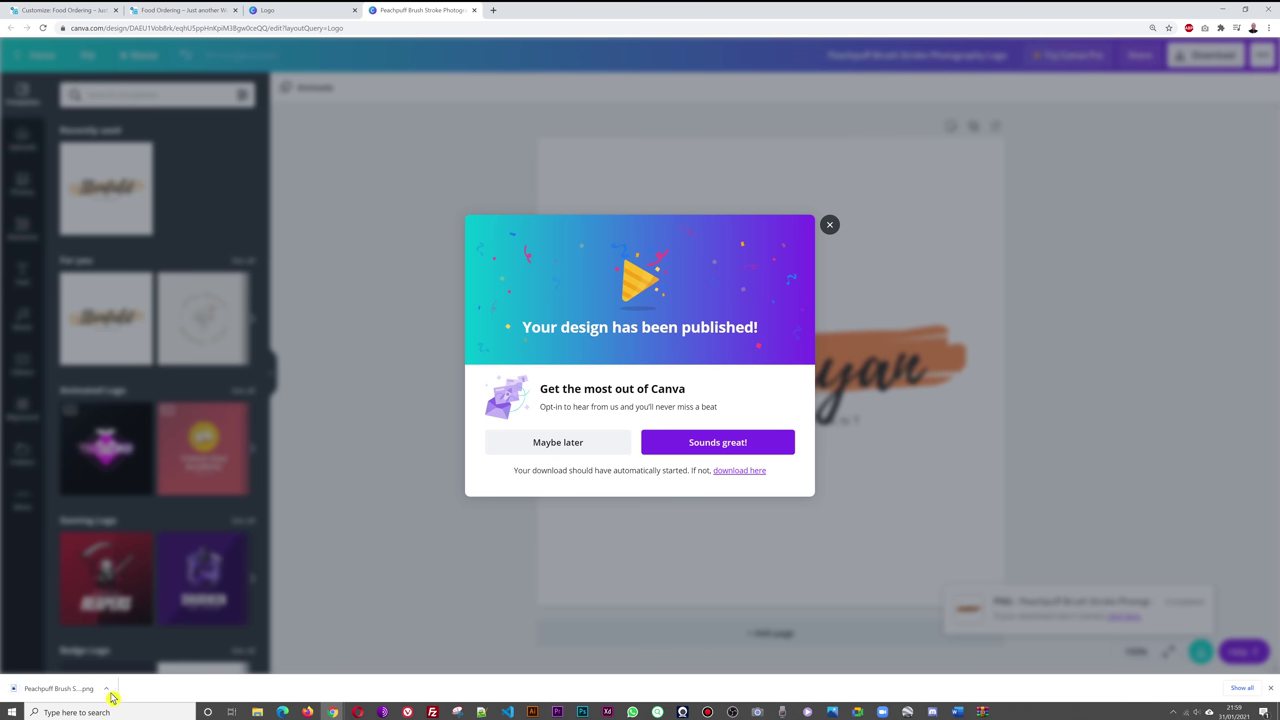
{"action": "left_click", "coordinate": [1270, 689]}
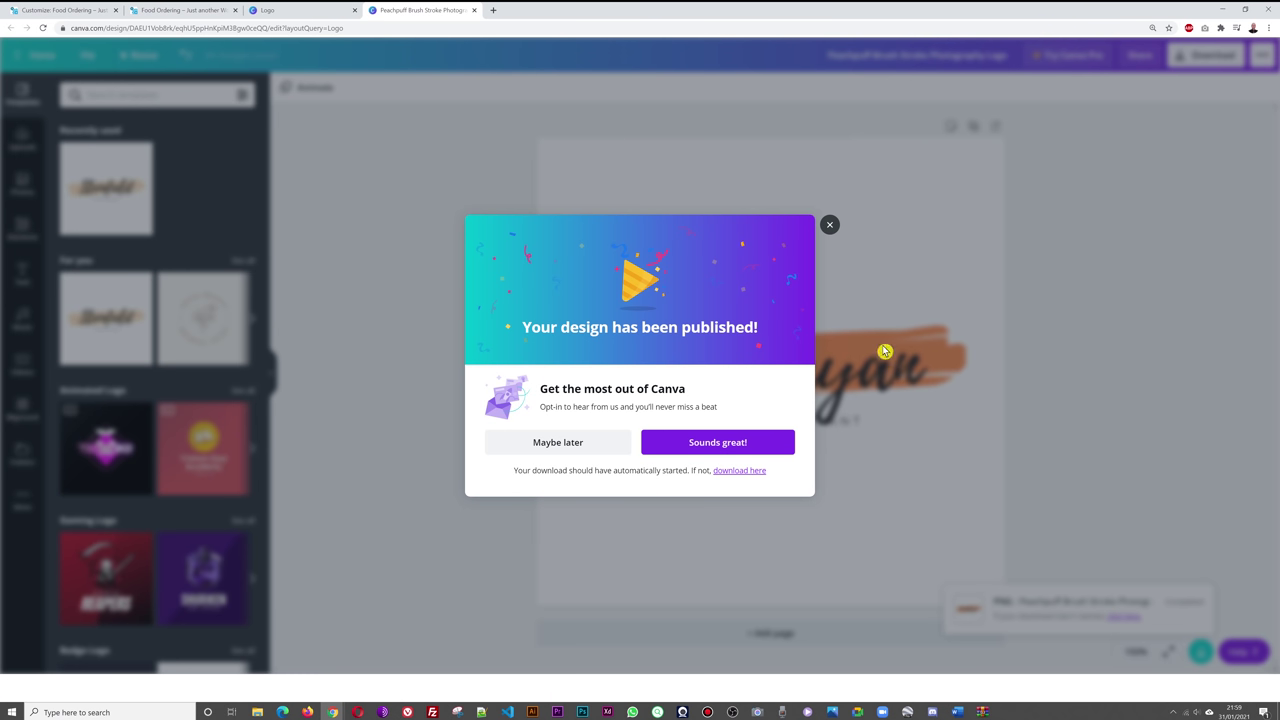
{"action": "left_click", "coordinate": [52, 10]}
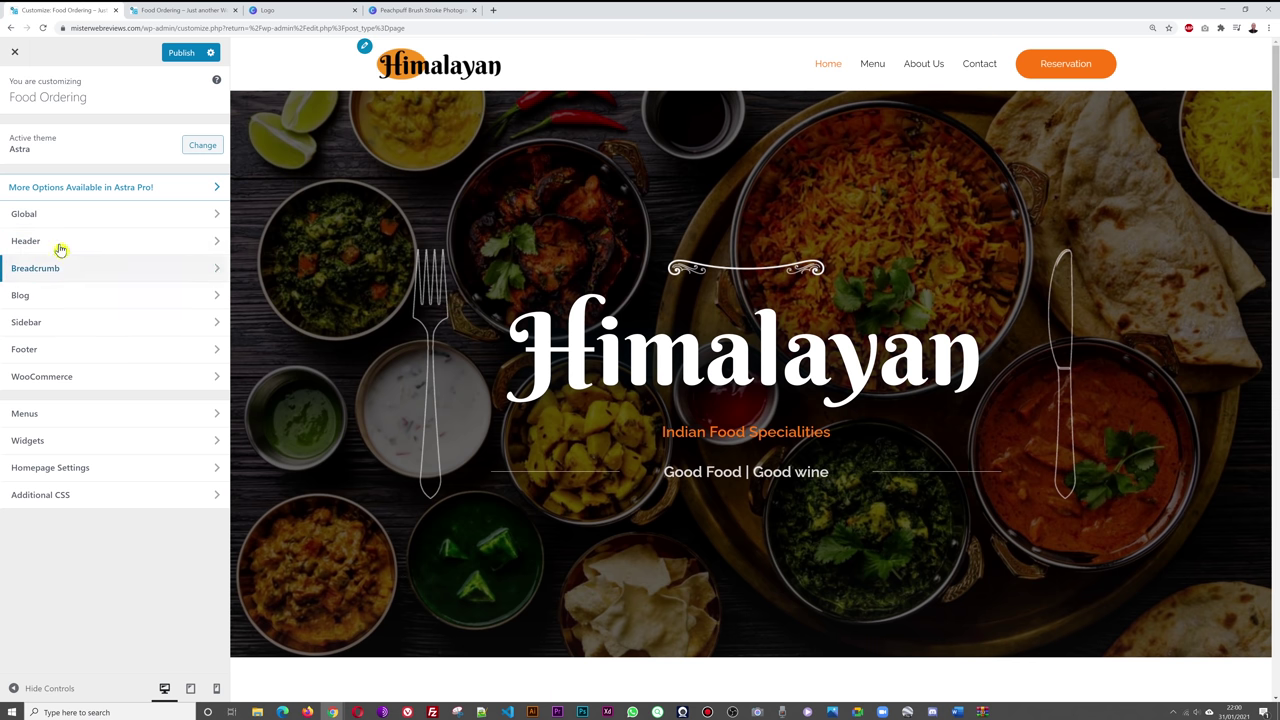
- Upload Peachpuff-Brush-Stroke-Photography-Logo.png as a new logo from the Header's Site Identity settings
{"action": "left_click", "coordinate": [57, 244]}
{"action": "left_click", "coordinate": [55, 137]}
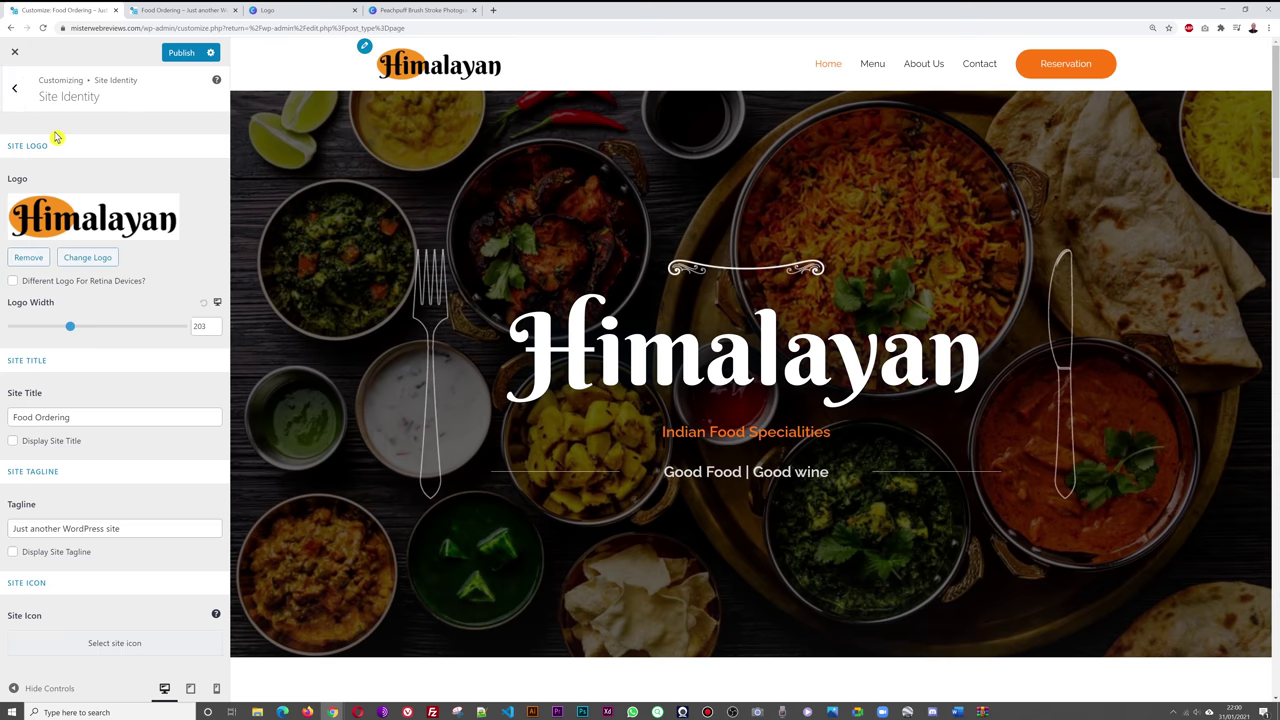
{"action": "left_click", "coordinate": [113, 222]}
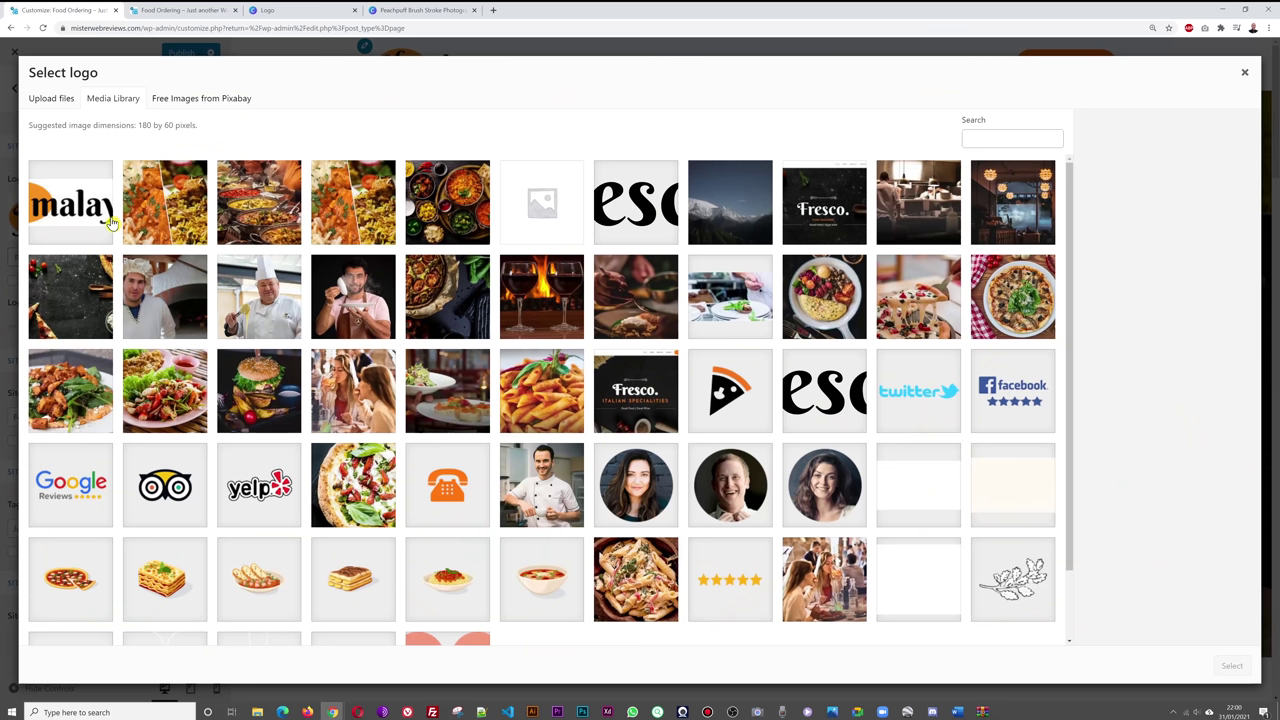
{"action": "left_click", "coordinate": [55, 102]}
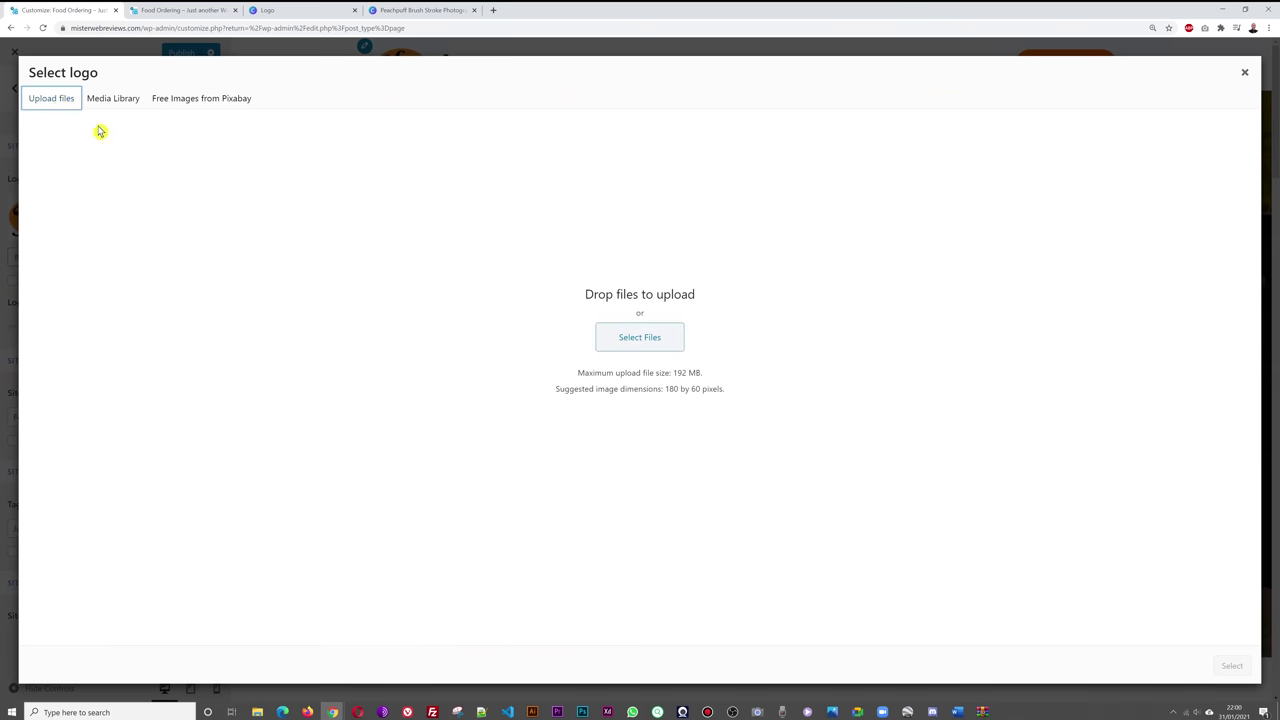
{"action": "left_click", "coordinate": [658, 344]}
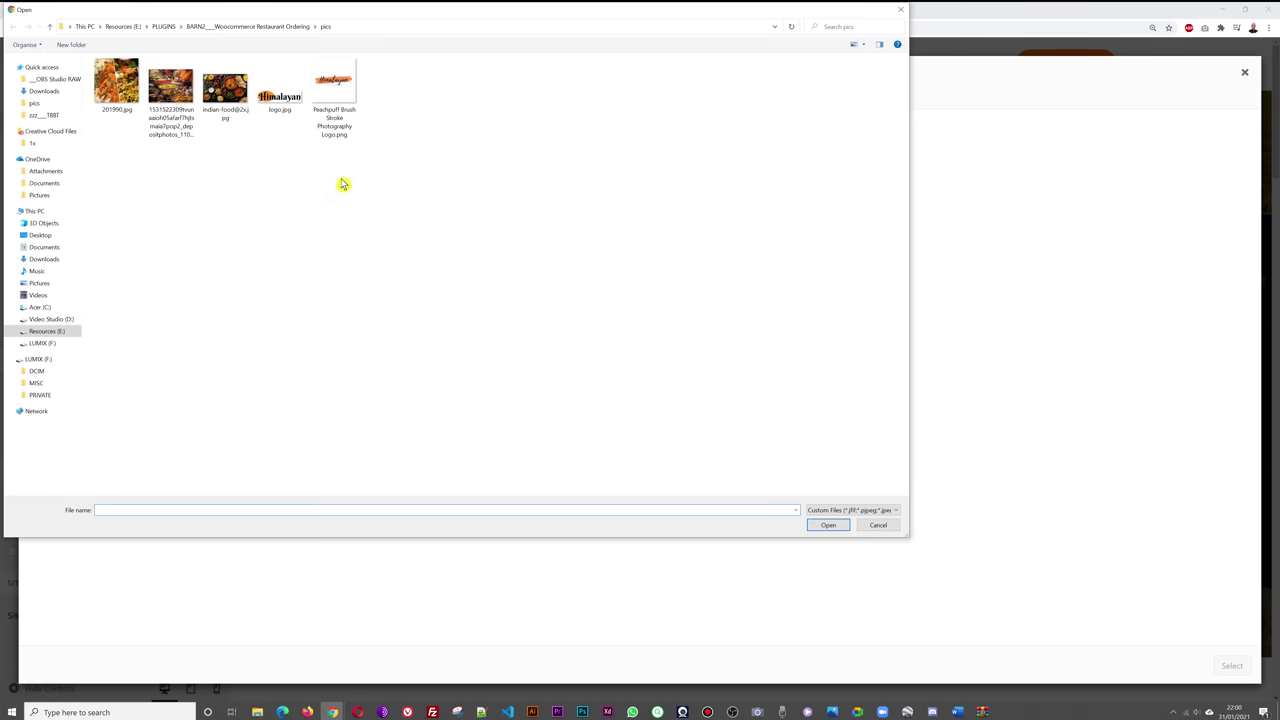
{"action": "left_click", "coordinate": [339, 107]}
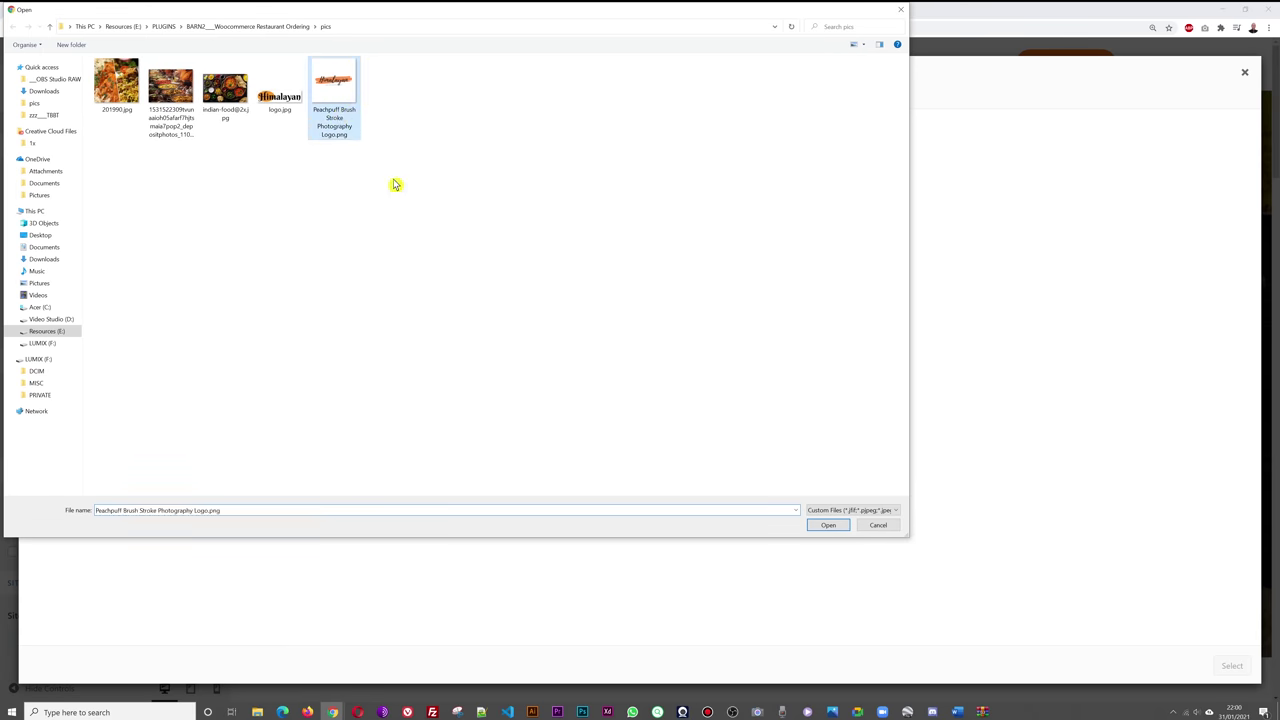
{"action": "left_click", "coordinate": [830, 526]}
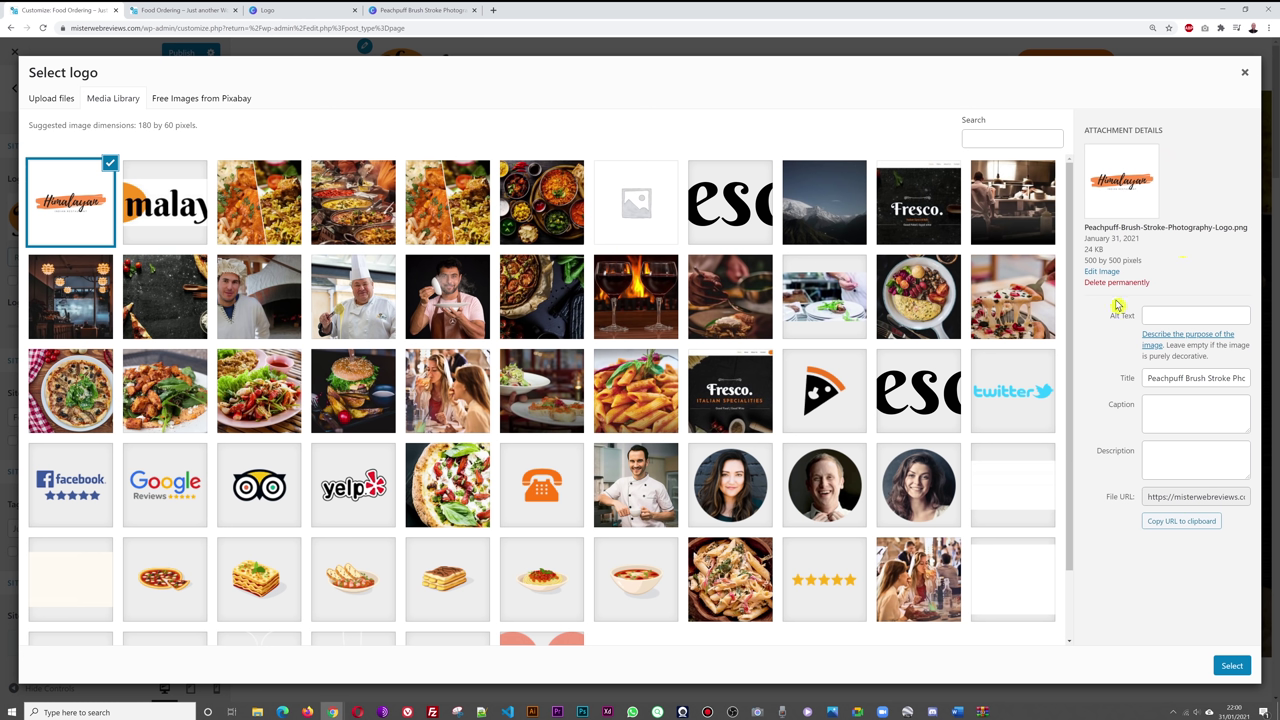
- Crop the Peachpuff logo's empty space above and below the artwork, then update the media file
{"action": "left_click", "coordinate": [1104, 272]}
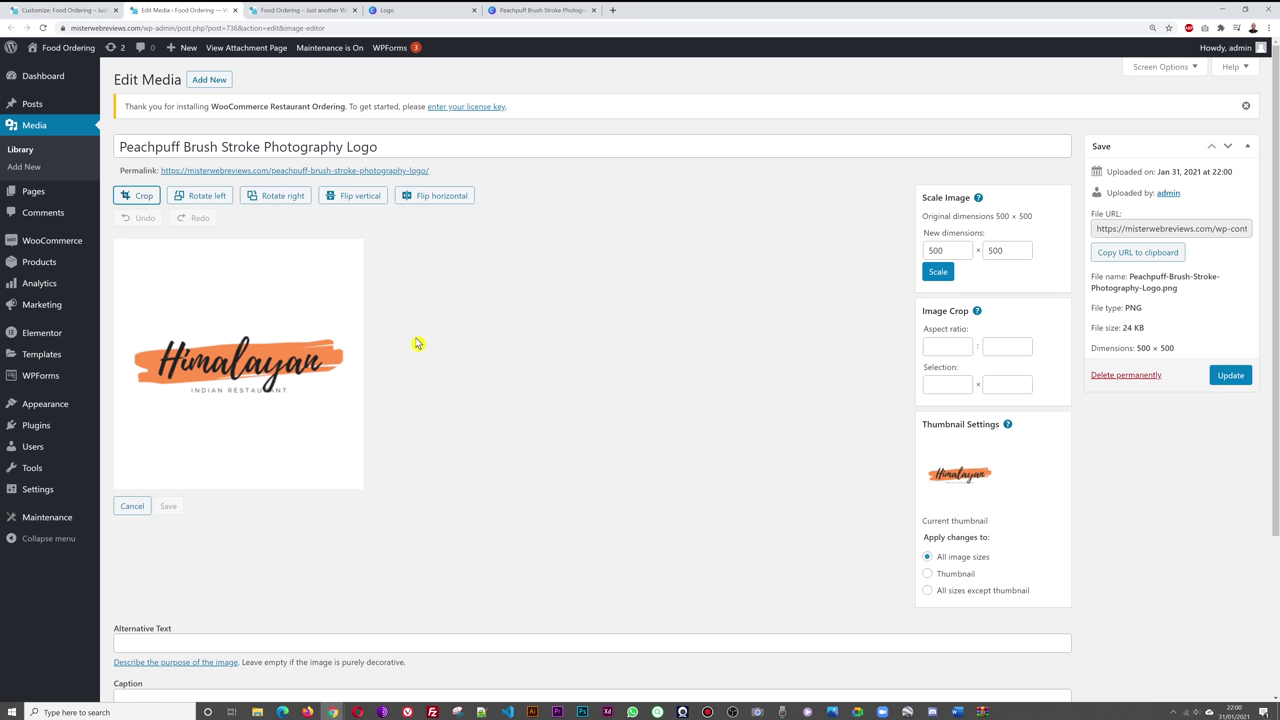
{"action": "left_click", "coordinate": [141, 197]}
{"action": "left_click_drag", "start_coordinate": [238, 243], "coordinate": [230, 322]}
{"action": "left_click_drag", "start_coordinate": [234, 483], "coordinate": [243, 418]}
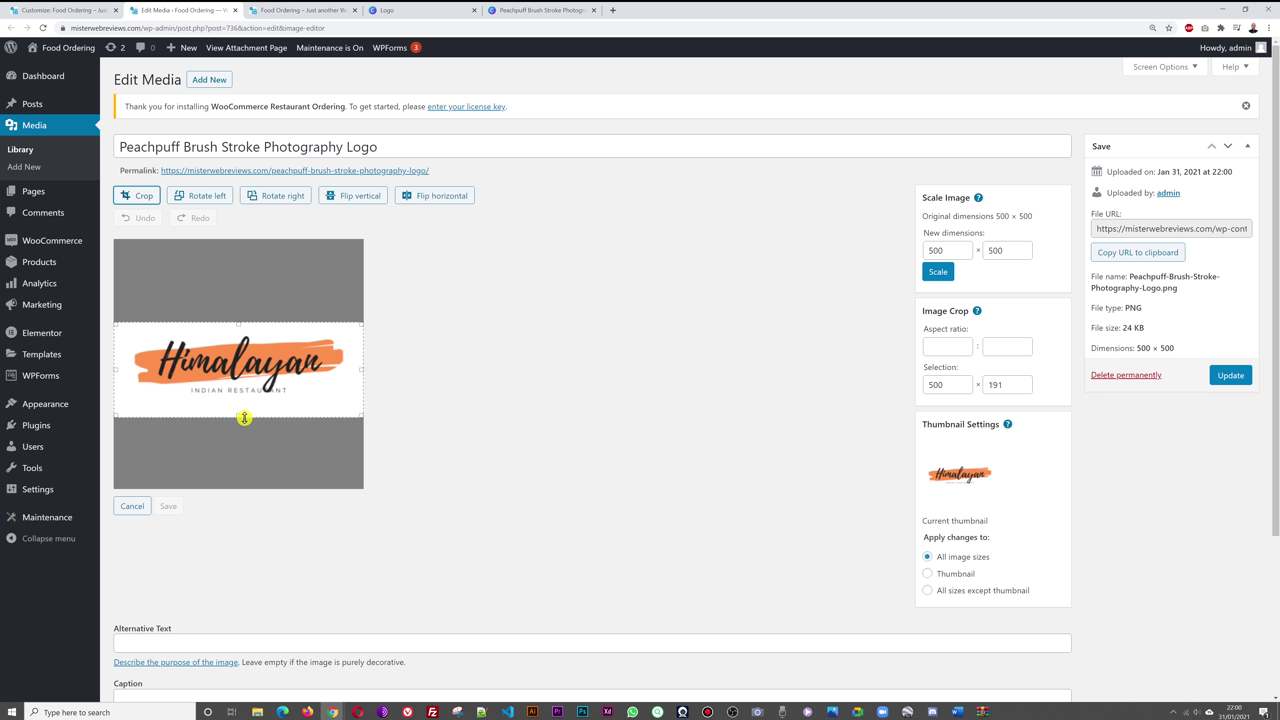
{"action": "key", "text": "ctrl+Tab"}
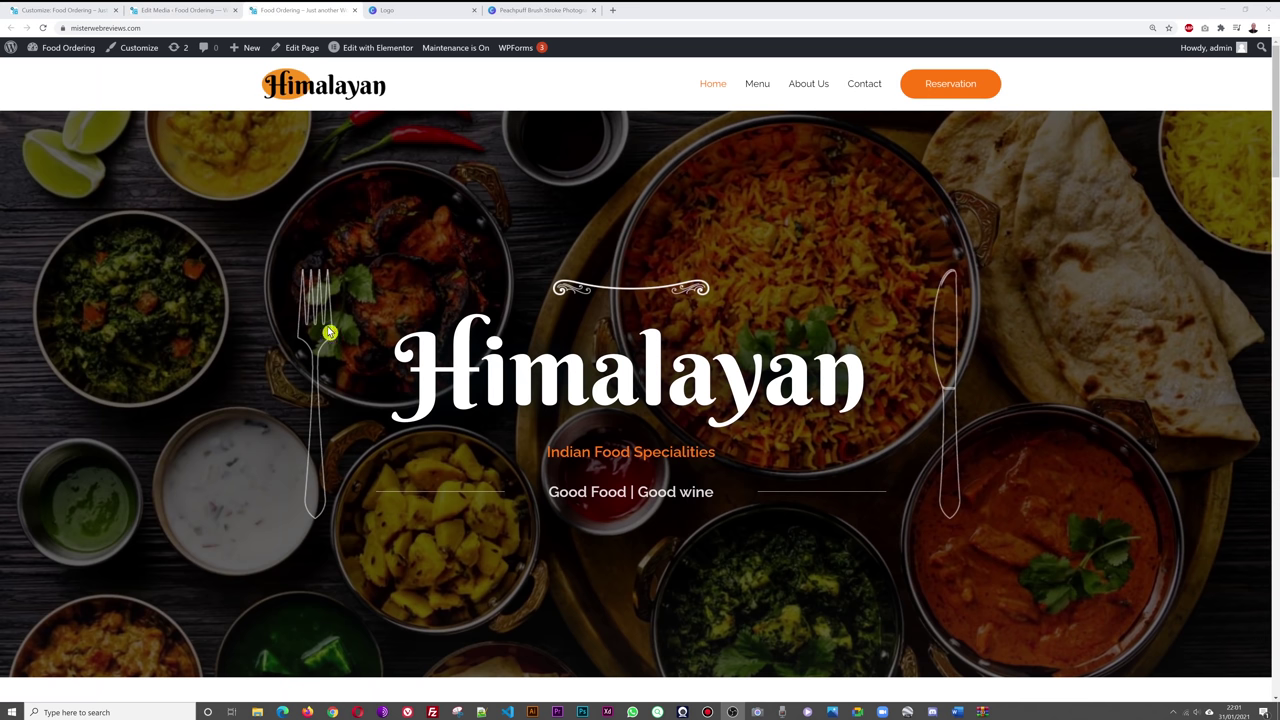
{"action": "left_click", "coordinate": [200, 14]}
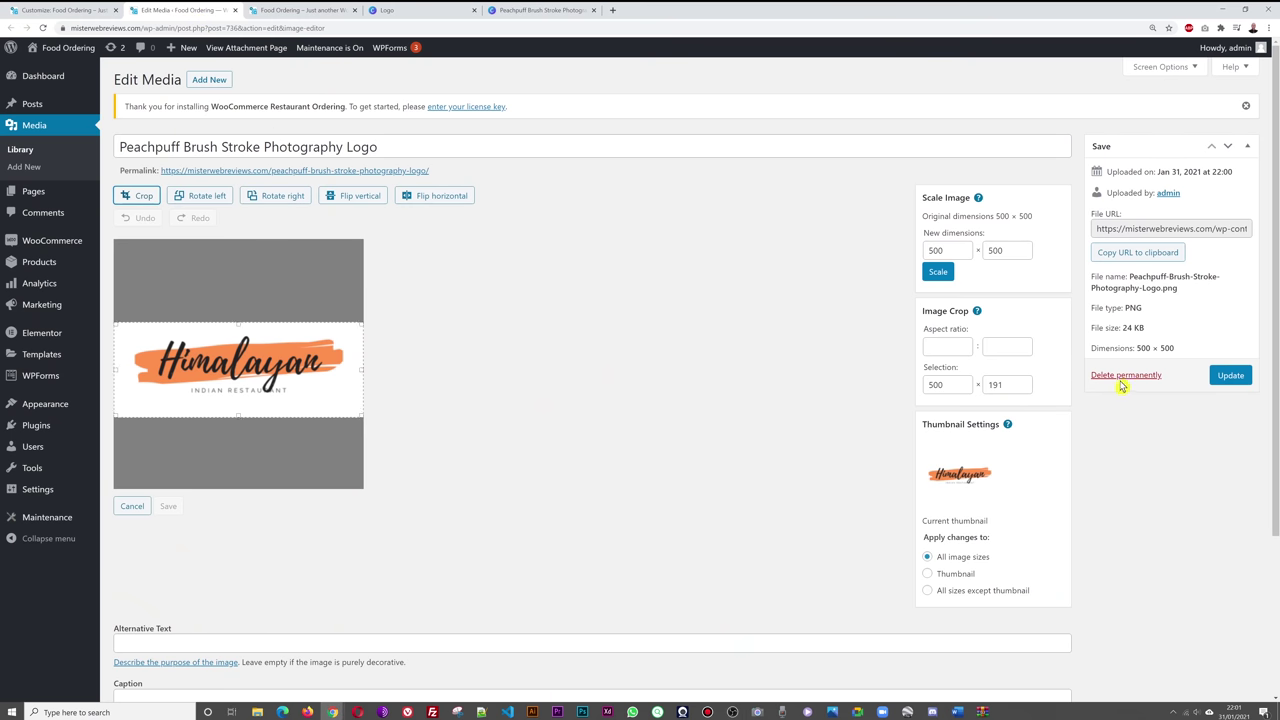
{"action": "left_click", "coordinate": [1229, 376]}
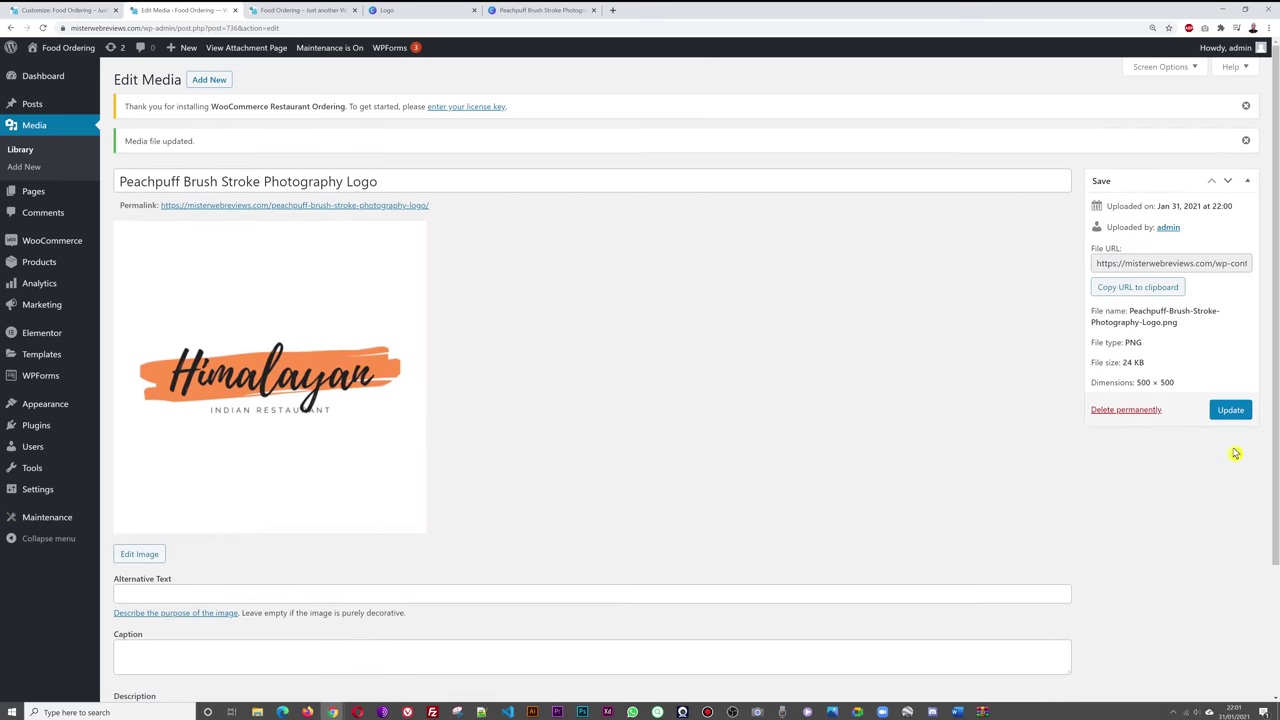
{"action": "left_click", "coordinate": [1230, 410]}
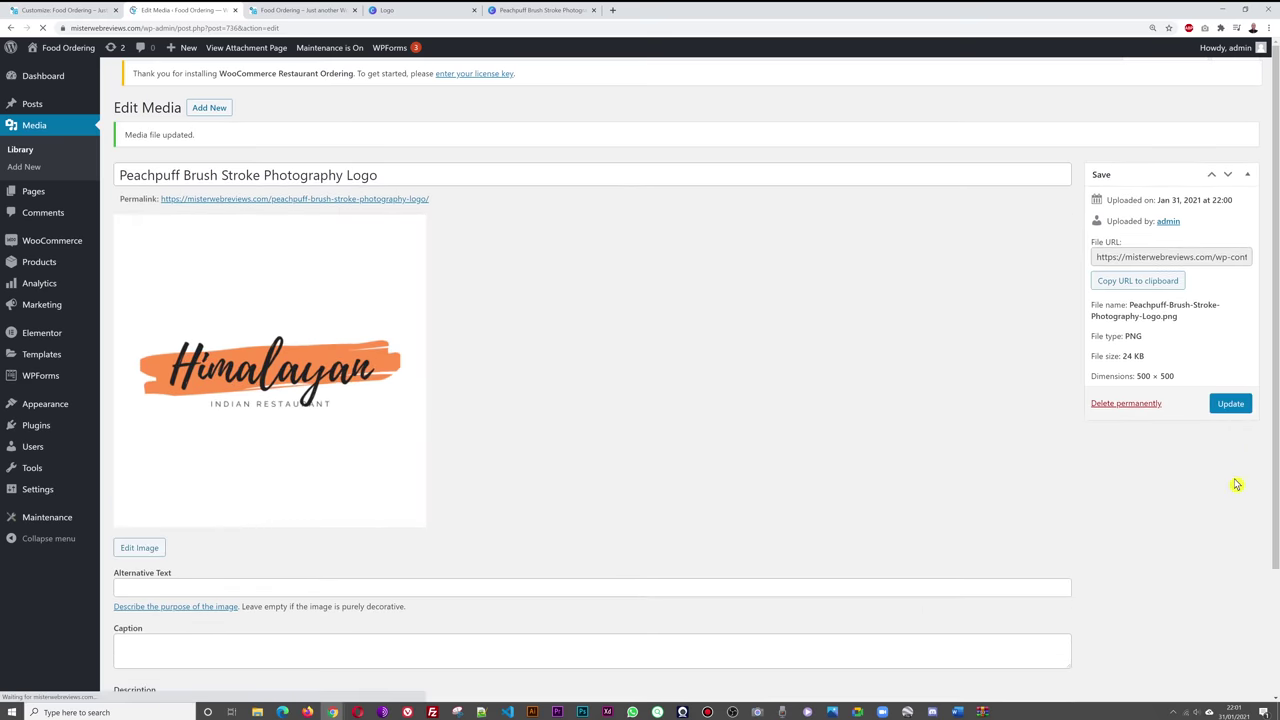
- Select and crop the brush-stroke logo as site logo, set Logo Width to 262, and publish
{"action": "left_click", "coordinate": [68, 10]}
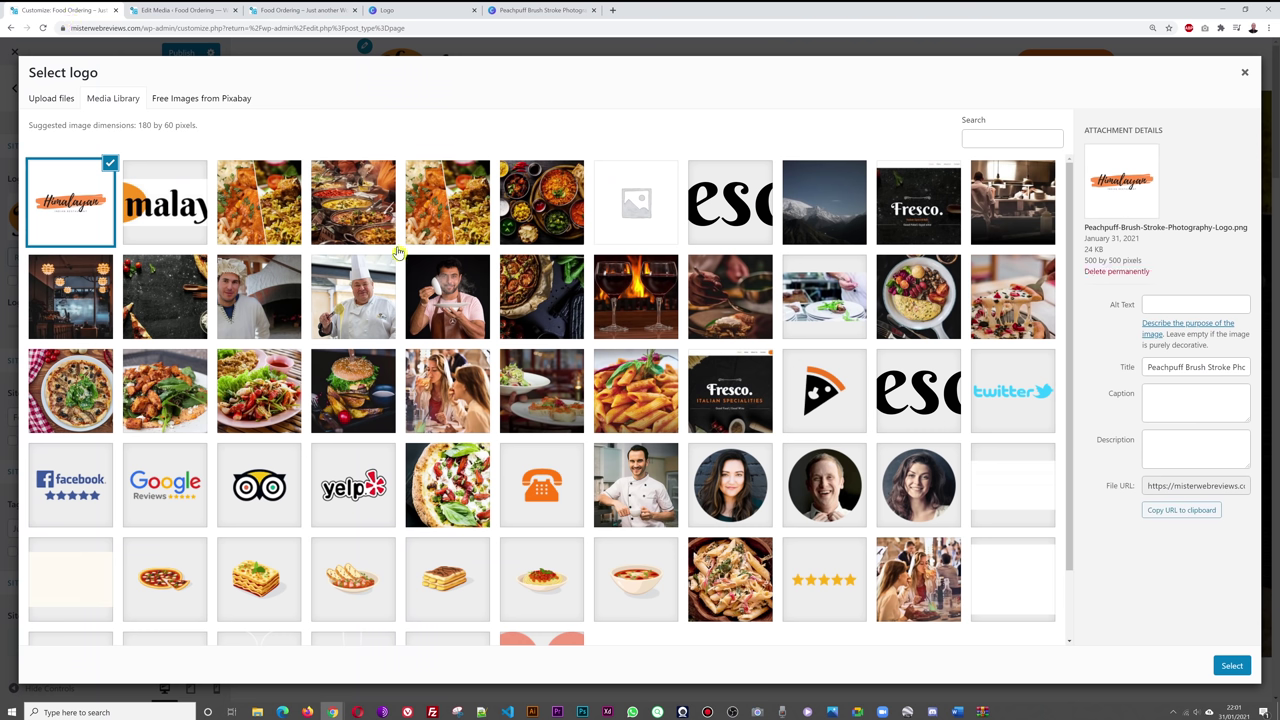
{"action": "left_click", "coordinate": [1233, 666]}
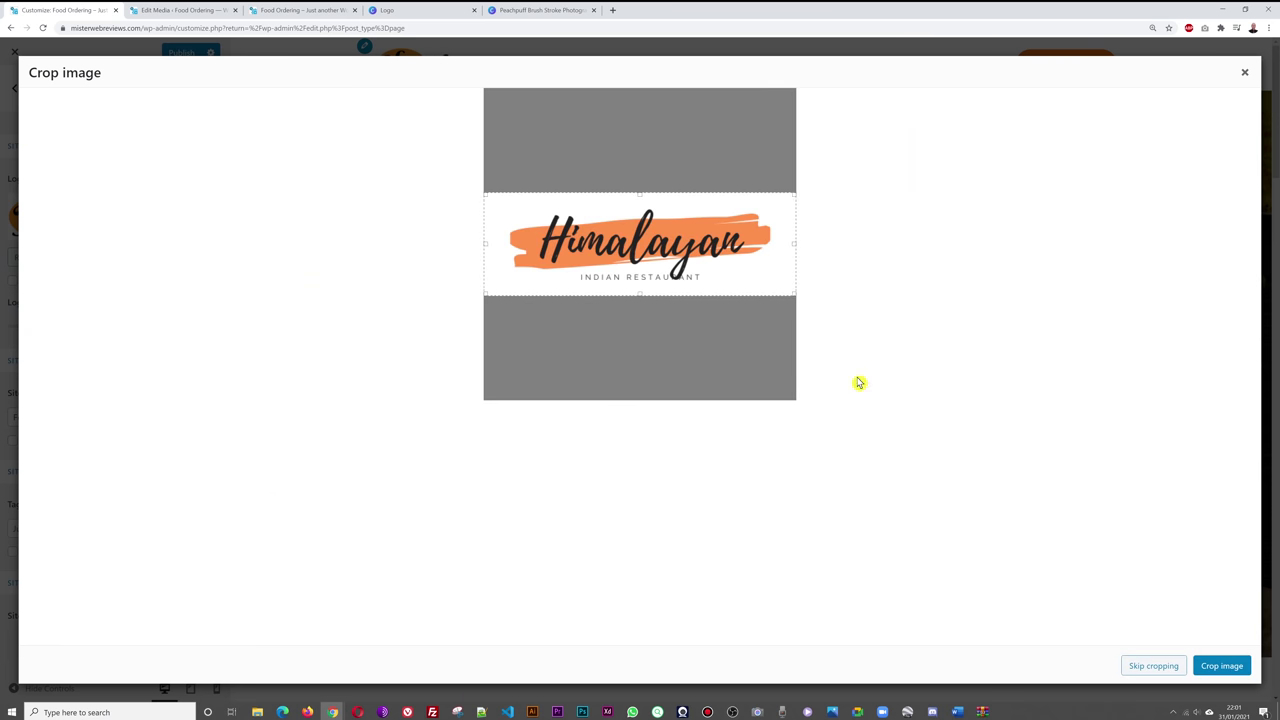
{"action": "left_click", "coordinate": [1222, 672]}
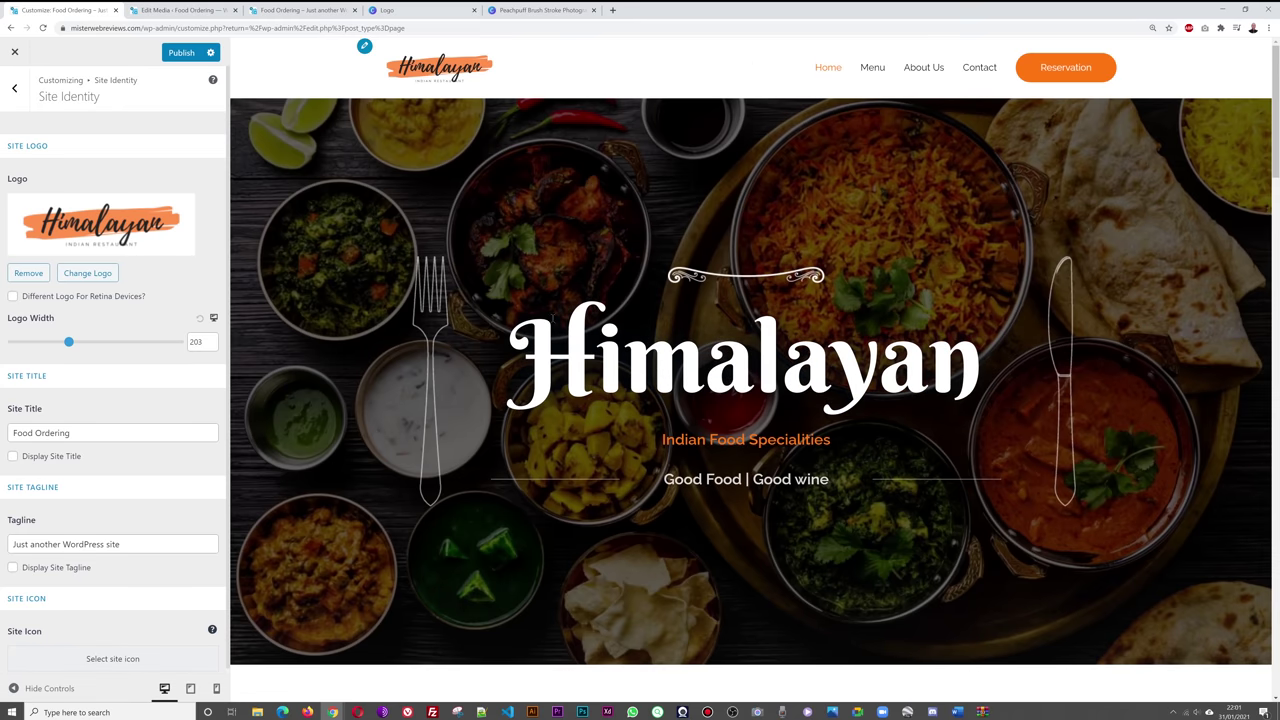
{"action": "left_click_drag", "start_coordinate": [70, 347], "coordinate": [88, 347]}
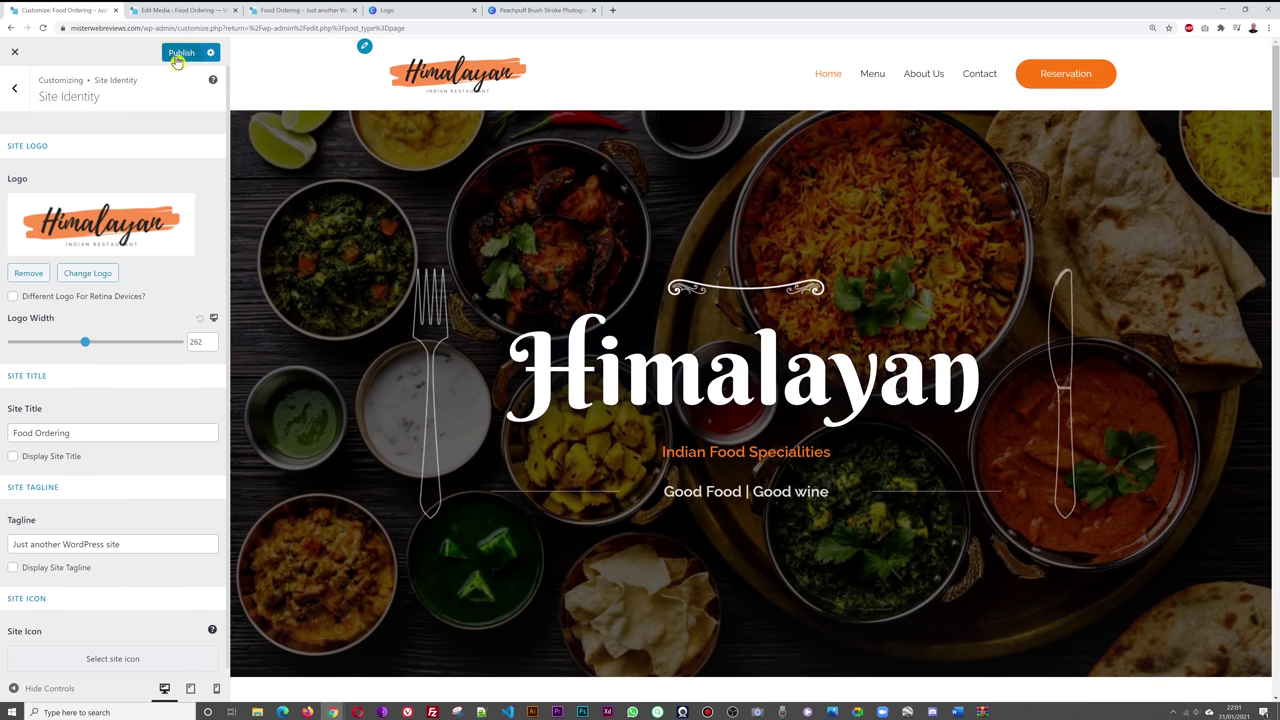
{"action": "left_click", "coordinate": [177, 58]}
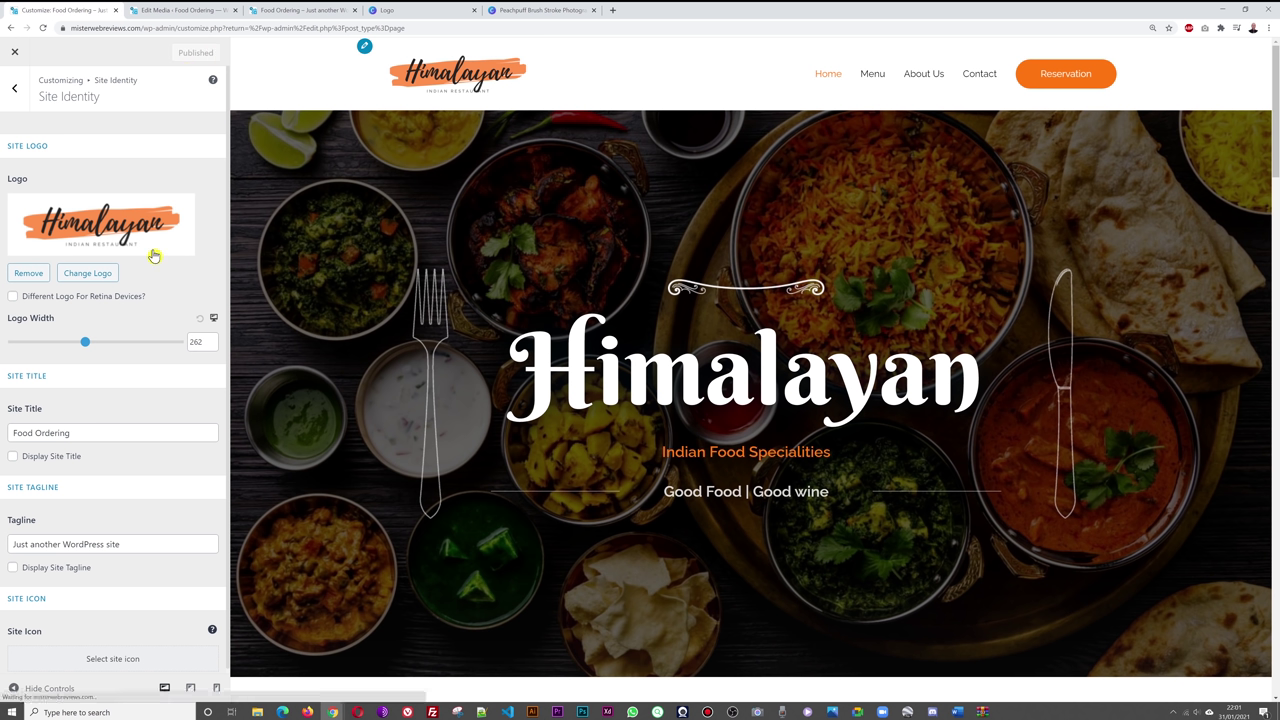
- Check the orange logo on the live site, then close the Canva and Edit Media tabs
{"action": "left_click", "coordinate": [305, 10]}
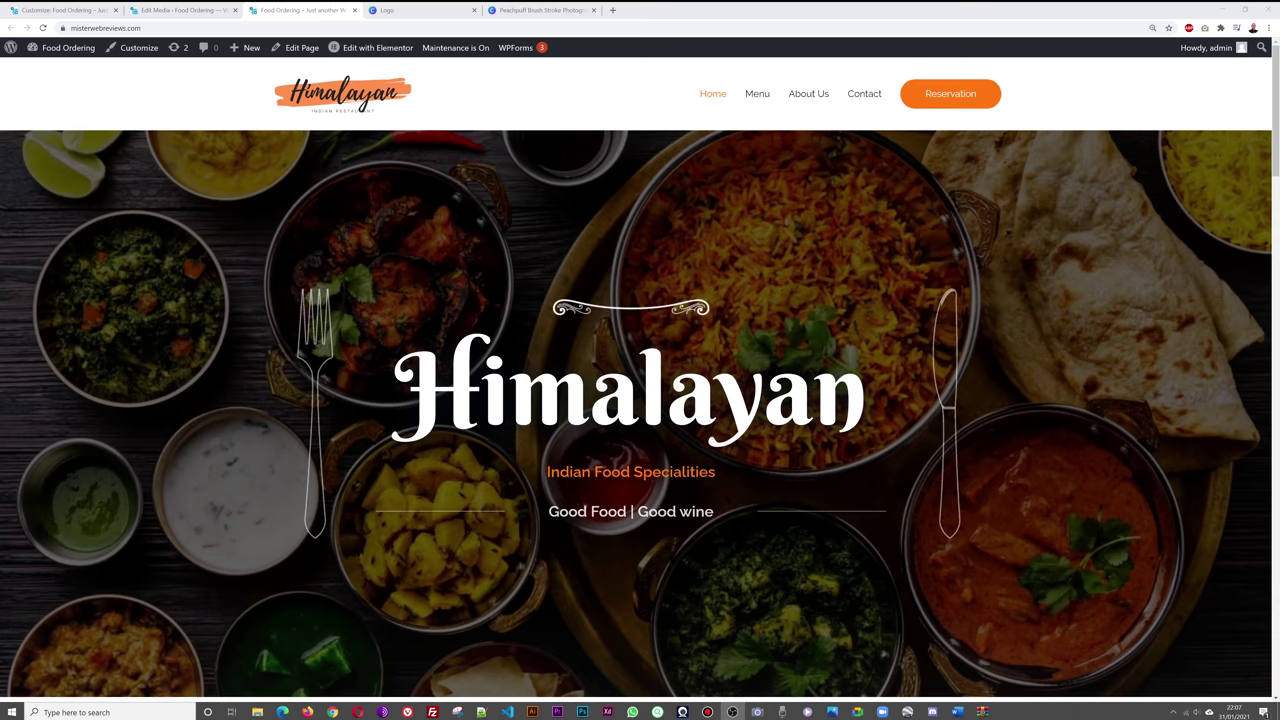
{"action": "left_click_drag", "start_coordinate": [1275, 121], "coordinate": [1275, 635]}
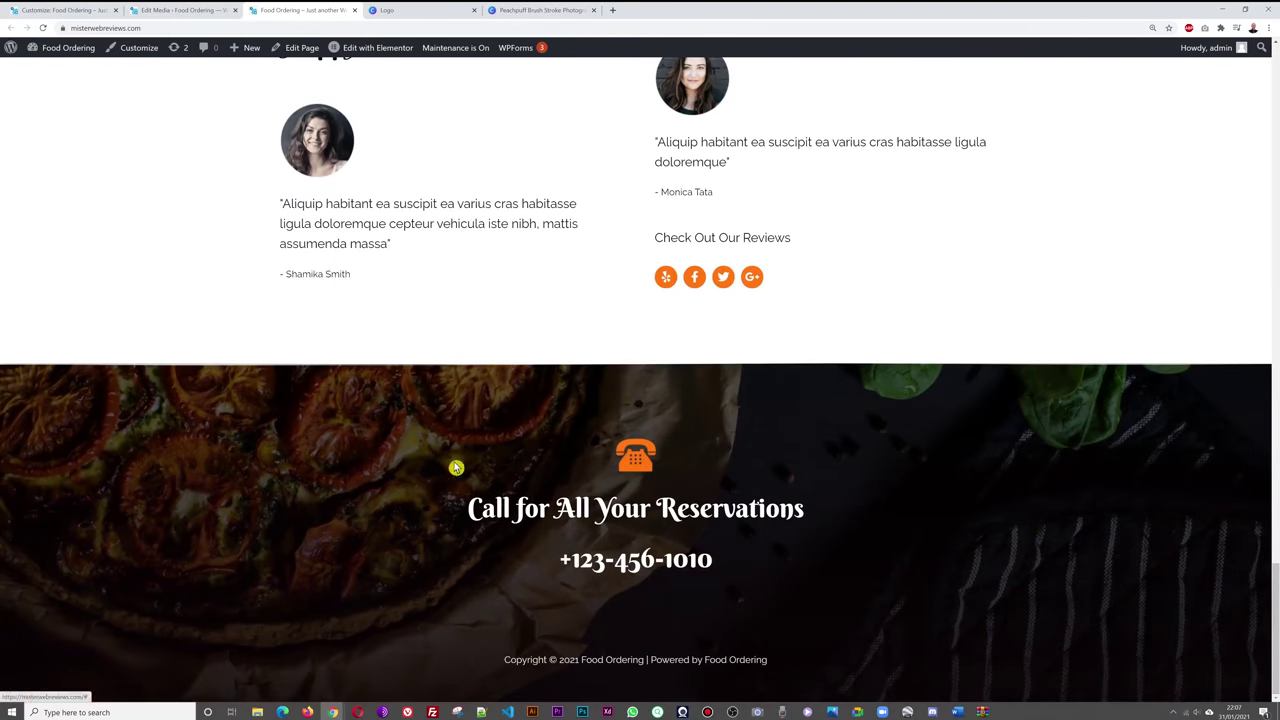
{"action": "left_click", "coordinate": [585, 13]}
{"action": "left_click", "coordinate": [593, 11]}
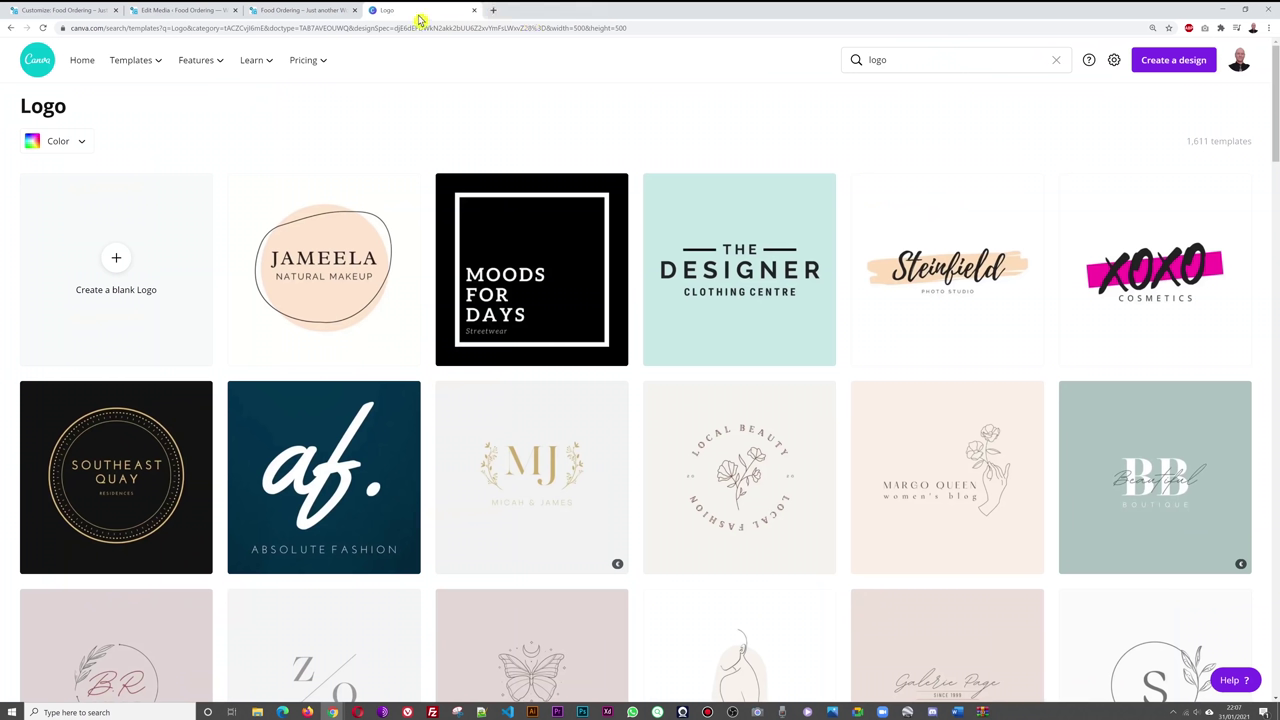
{"action": "left_click", "coordinate": [473, 11]}
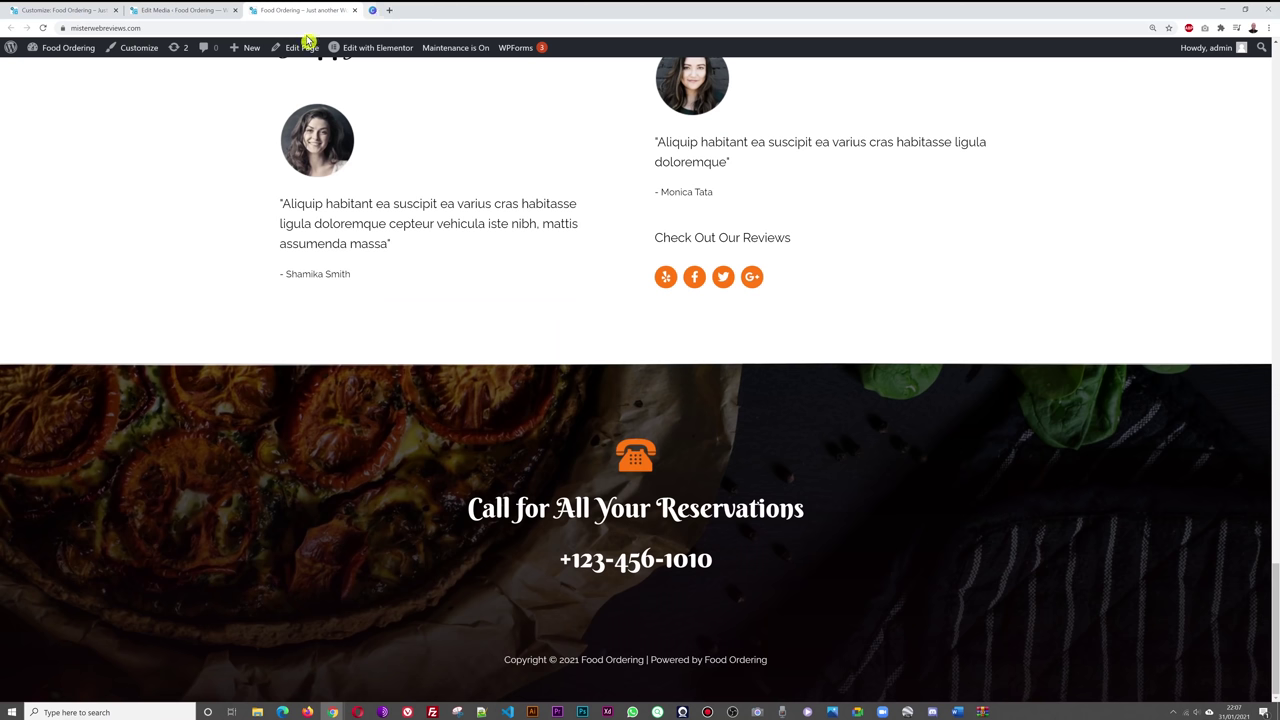
{"action": "left_click", "coordinate": [186, 14]}
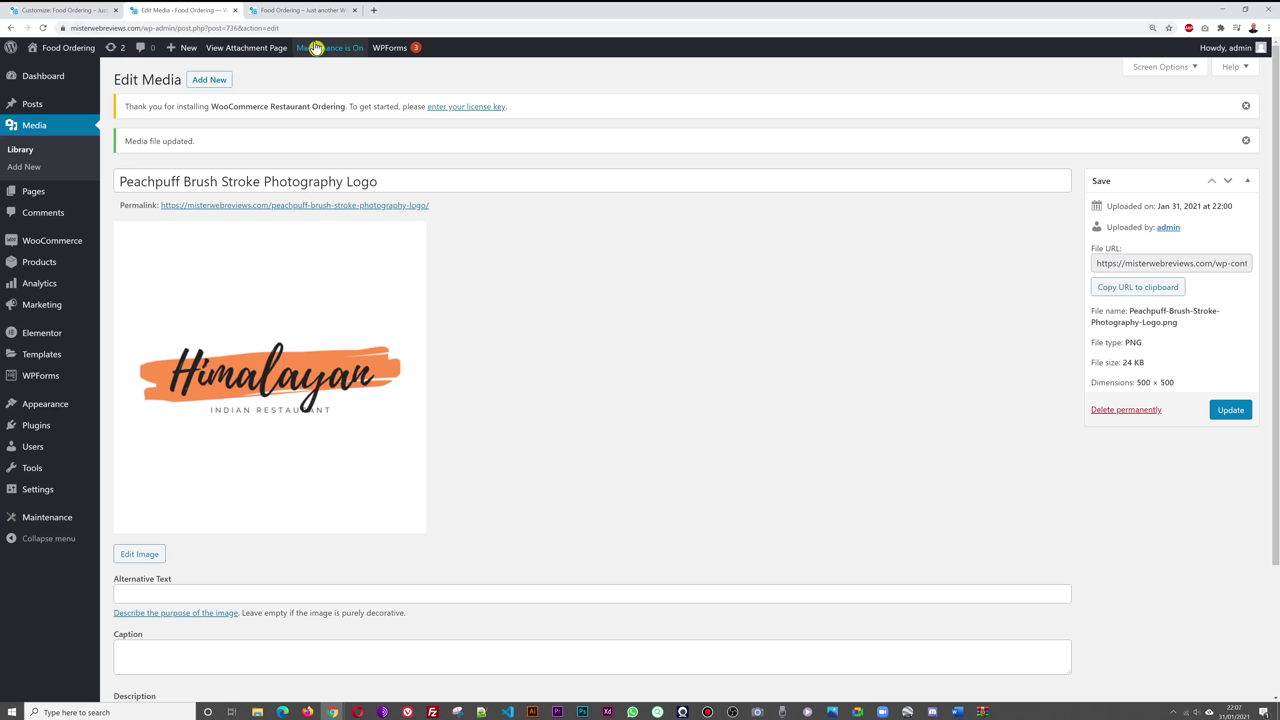
{"action": "left_click", "coordinate": [235, 10]}
{"action": "left_click", "coordinate": [95, 11]}
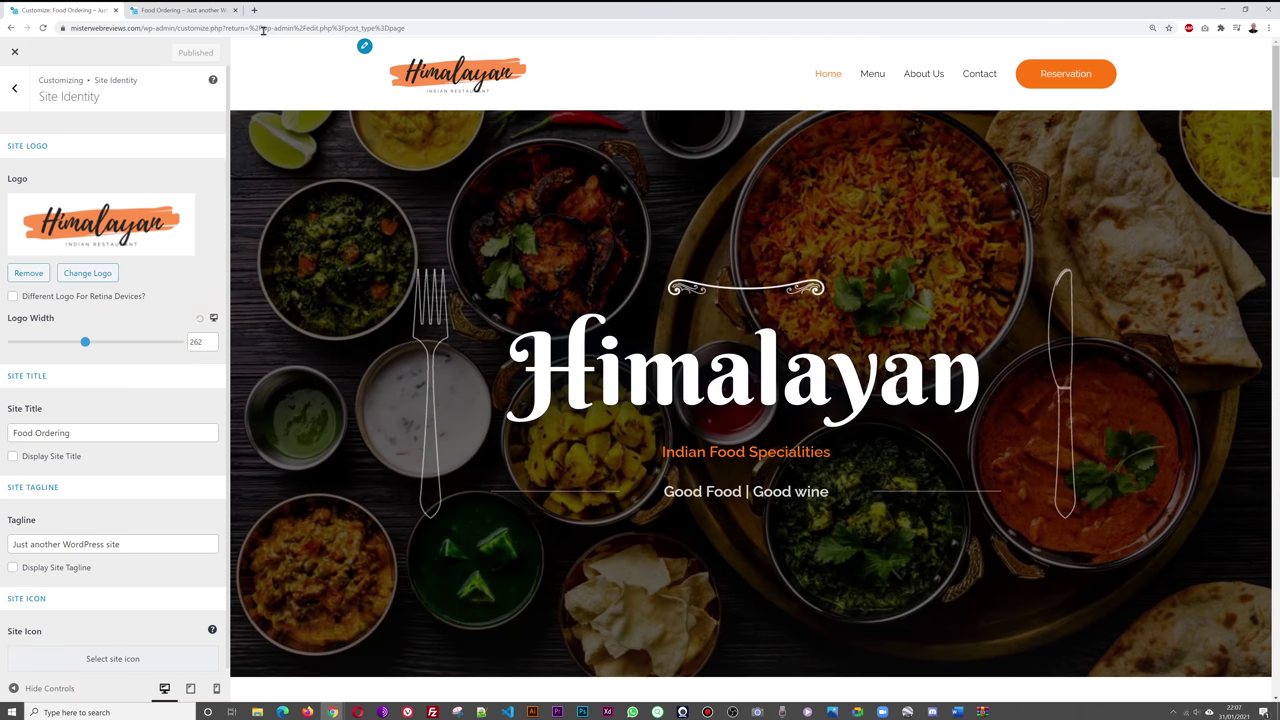
{"action": "left_click", "coordinate": [189, 10]}
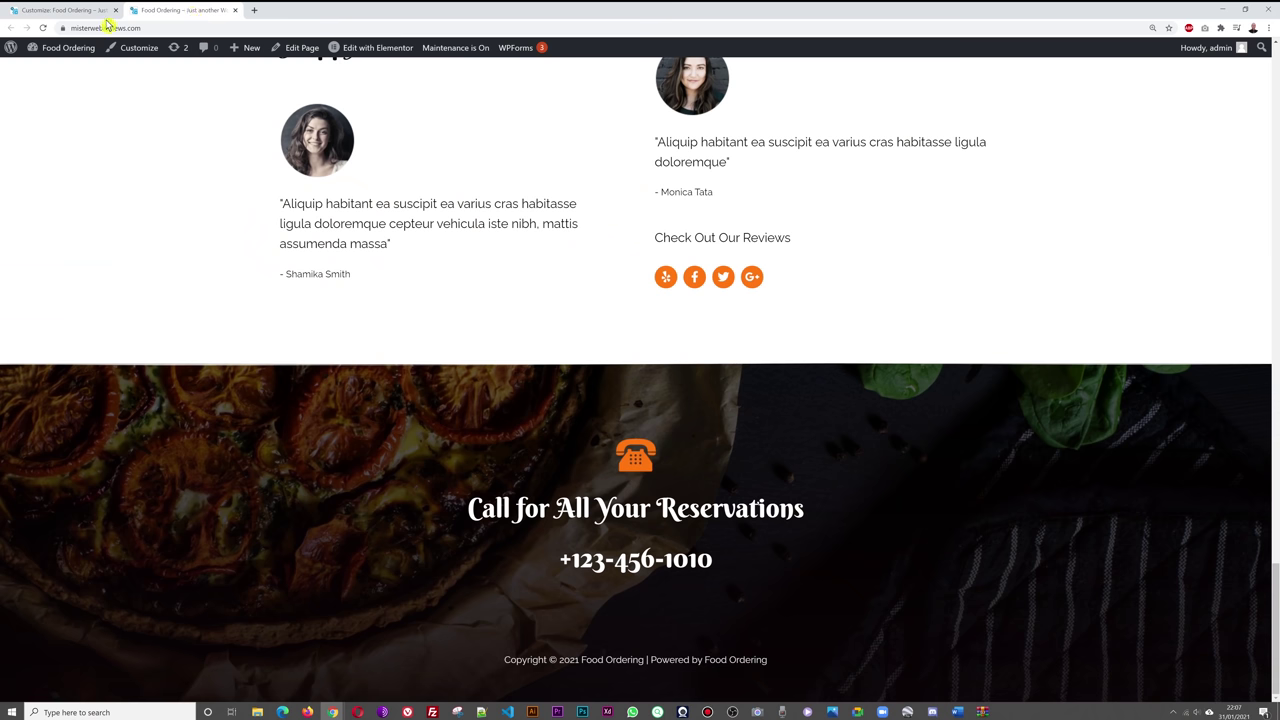
{"action": "left_click", "coordinate": [100, 10]}
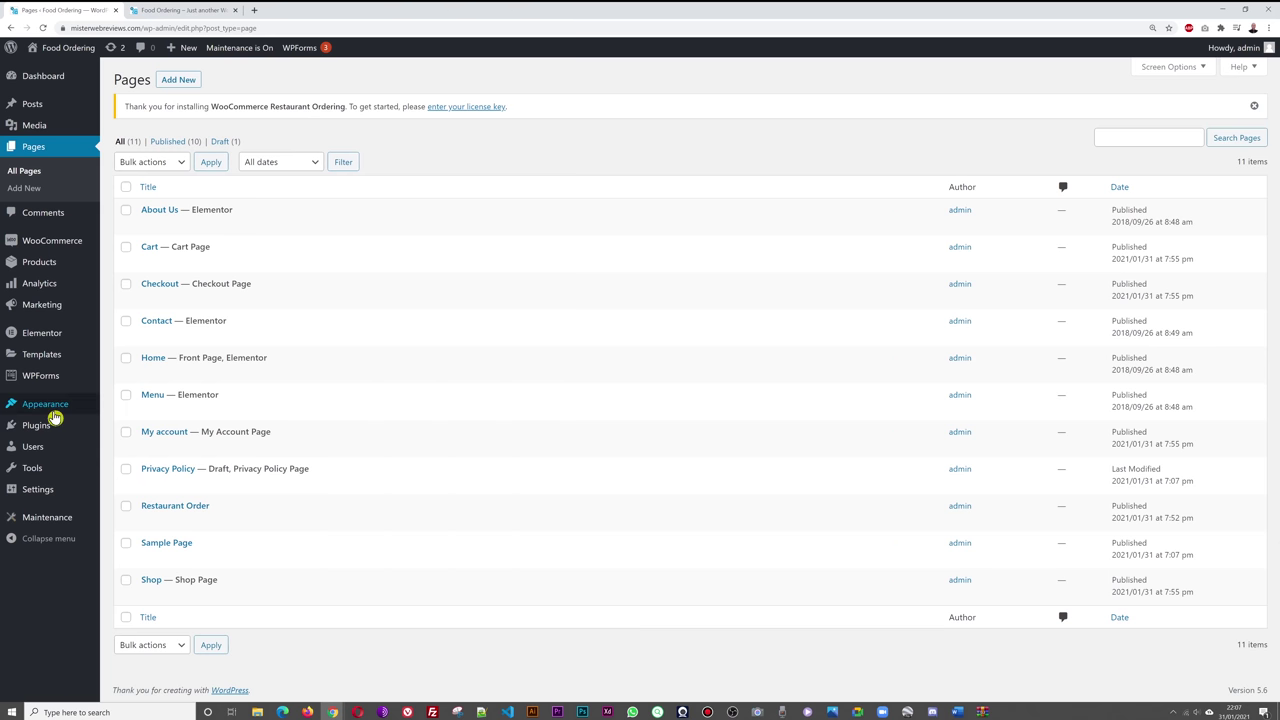
- Open the Footer template from Header Footer & Blocks with Elementor
{"action": "mouse_move", "coordinate": [54, 414]}
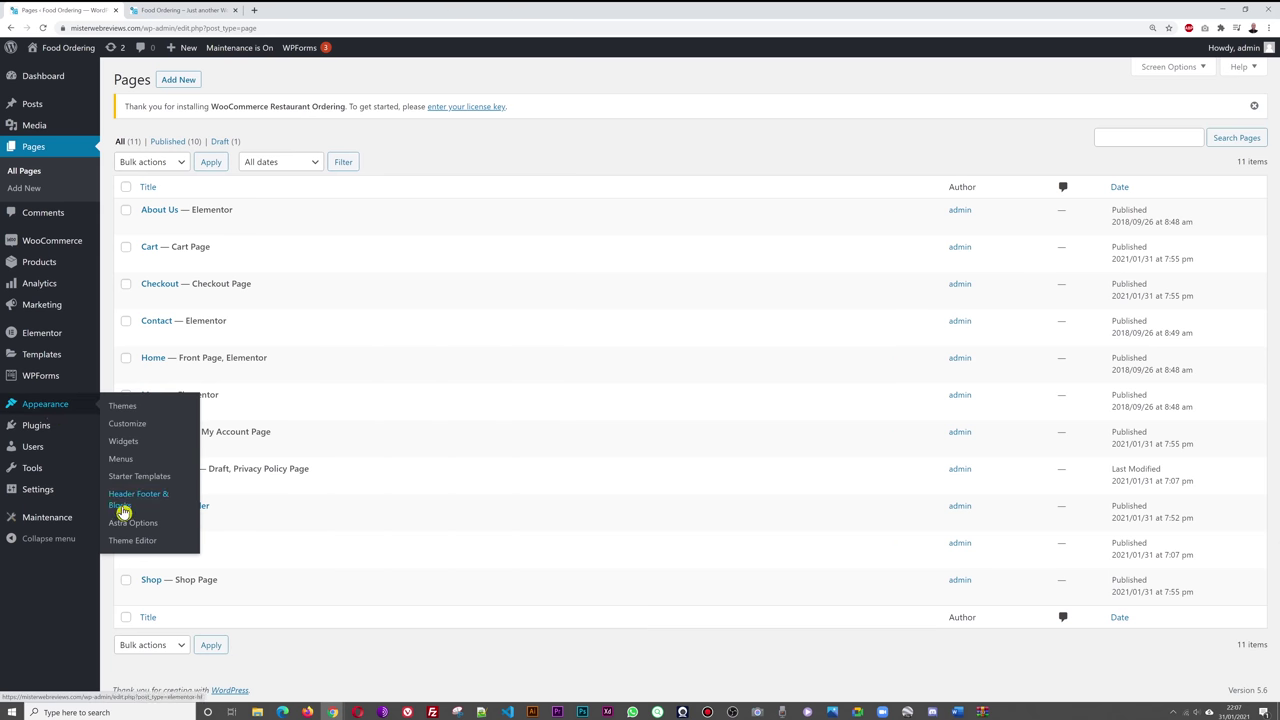
{"action": "left_click", "coordinate": [126, 510]}
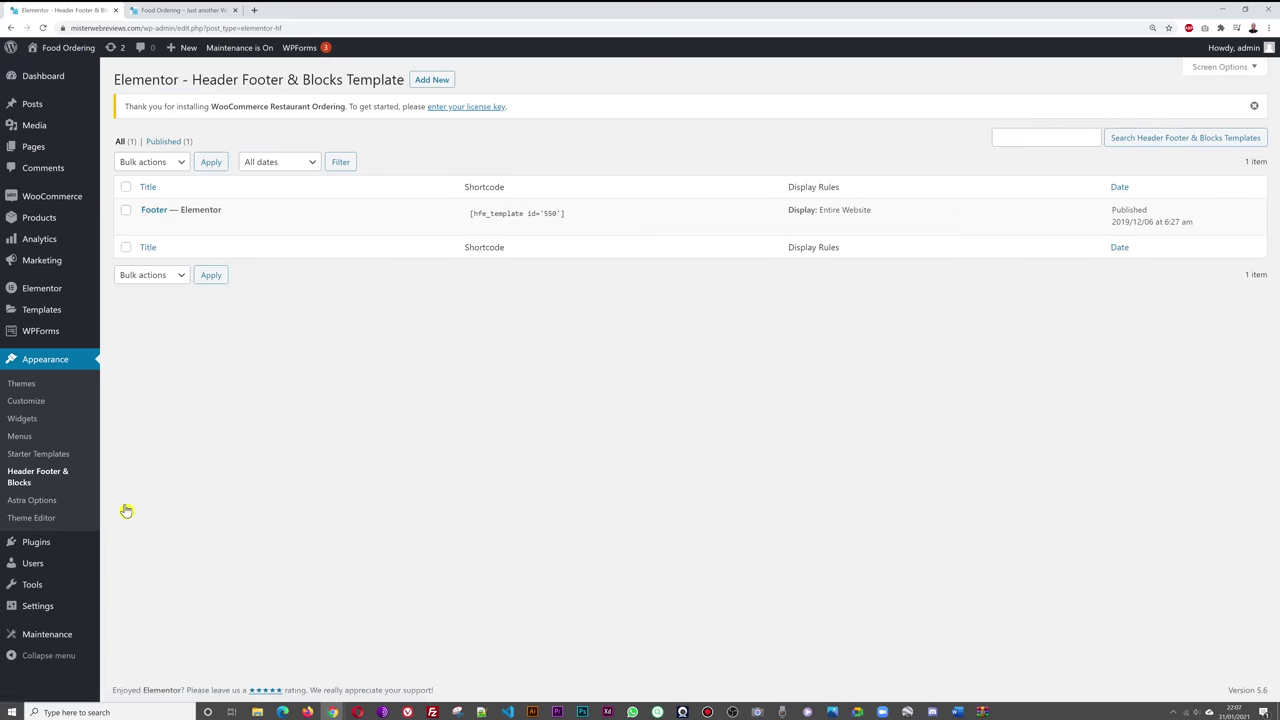
{"action": "mouse_move", "coordinate": [366, 220]}
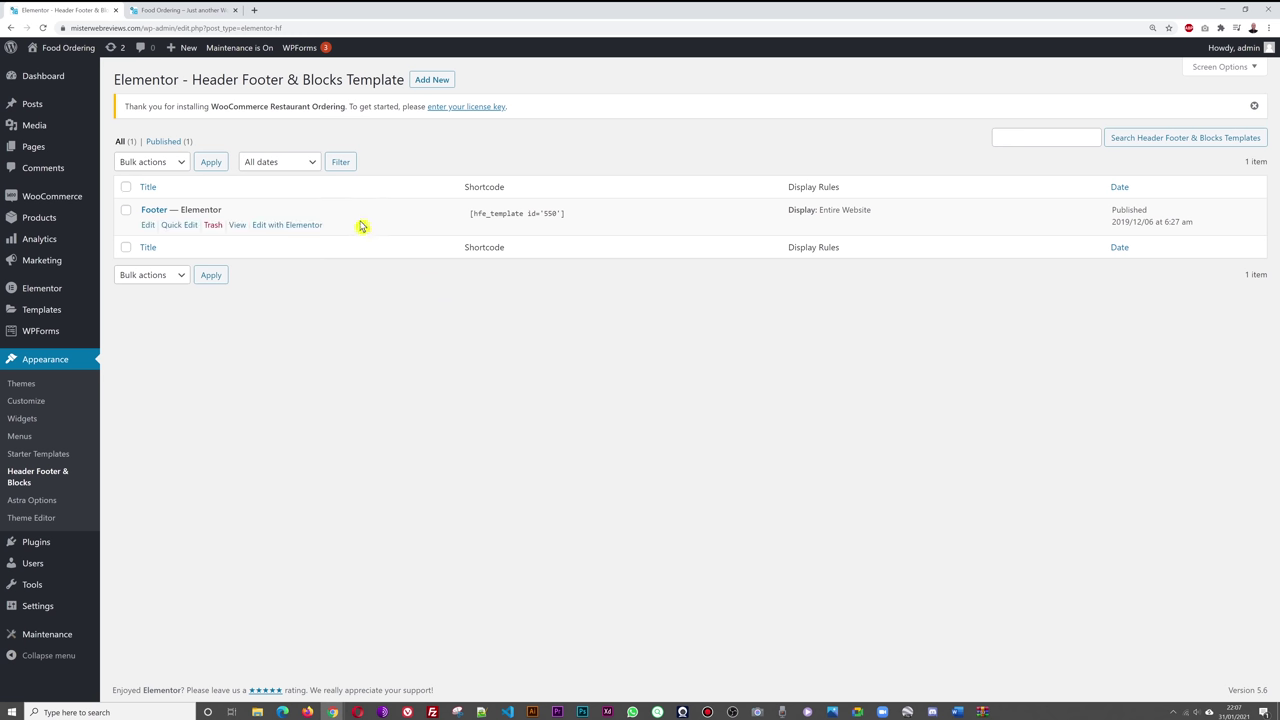
{"action": "left_click", "coordinate": [297, 225]}
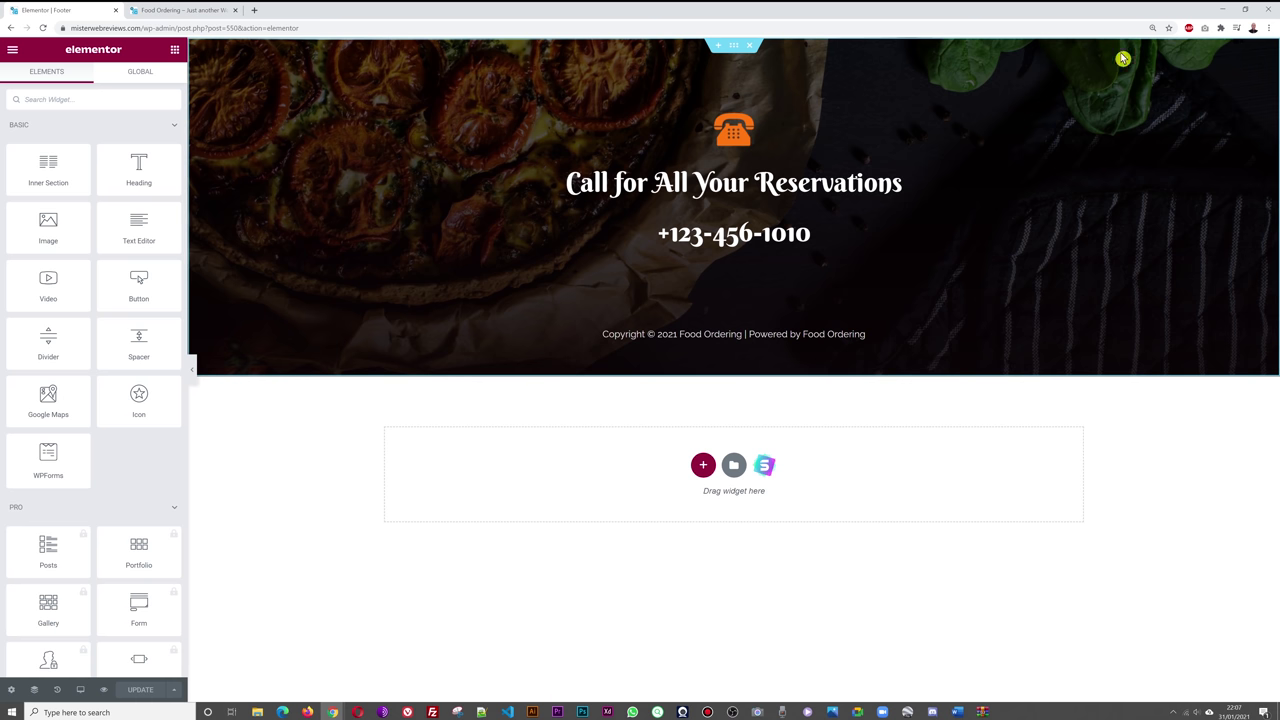
{"action": "left_click", "coordinate": [200, 10]}
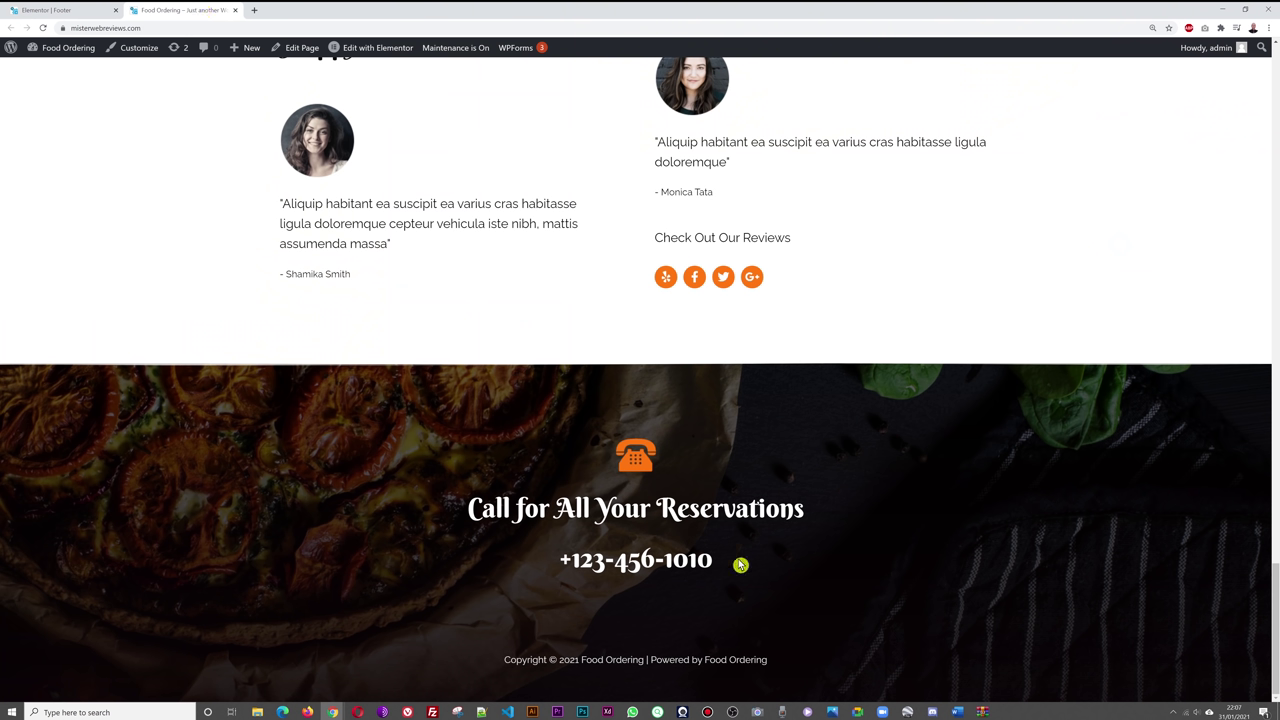
{"action": "left_click", "coordinate": [82, 11]}
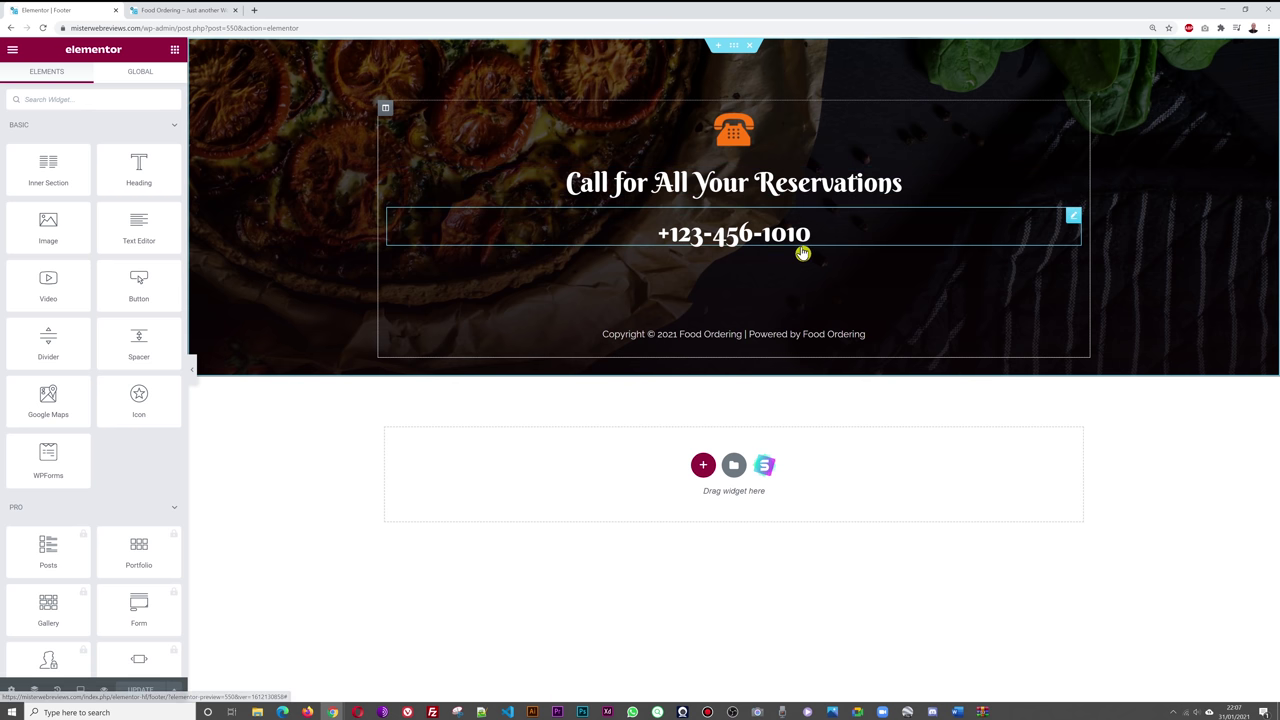
{"action": "left_click", "coordinate": [1073, 217]}
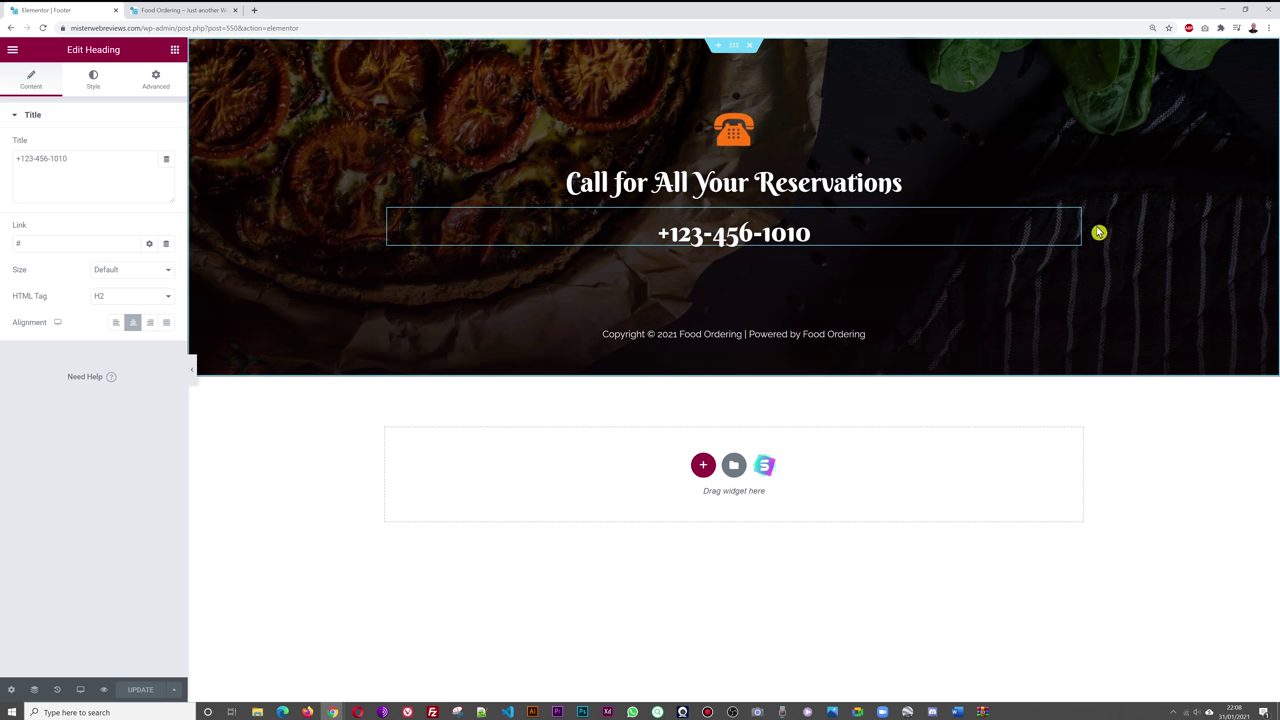
{"action": "left_click_drag", "start_coordinate": [90, 165], "coordinate": [3, 168]}
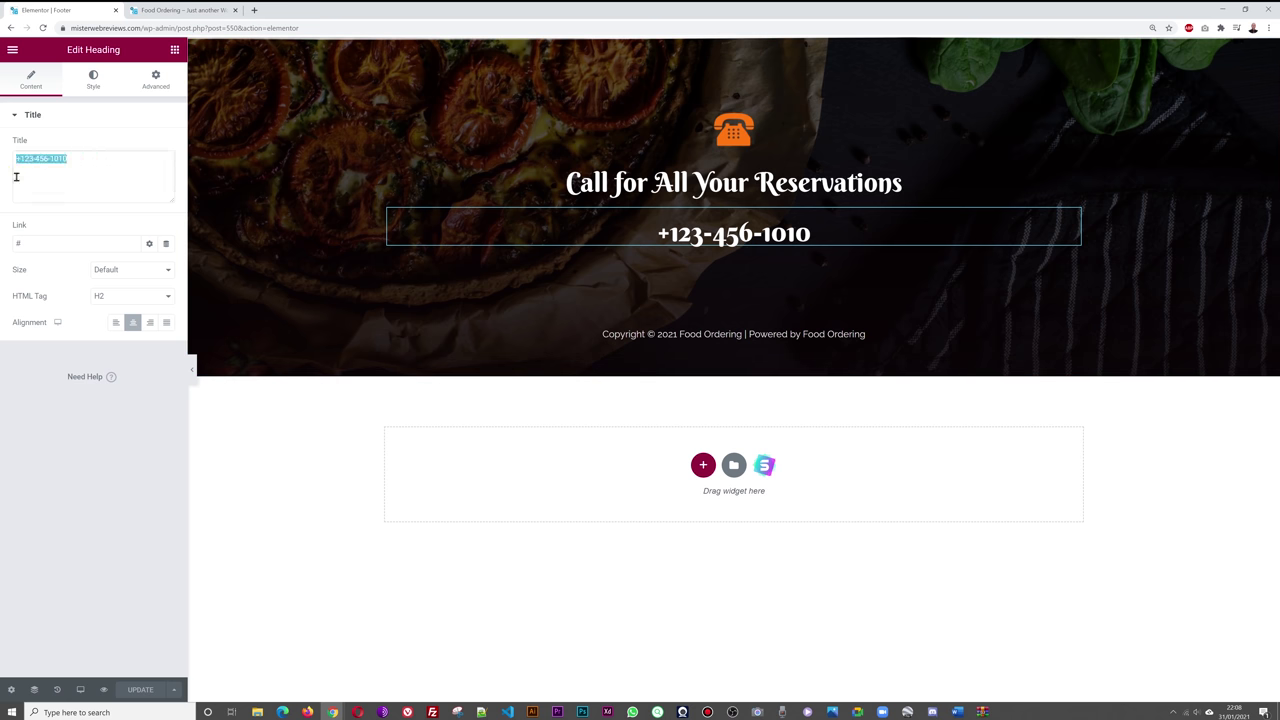
{"action": "type", "text": "01 234"}
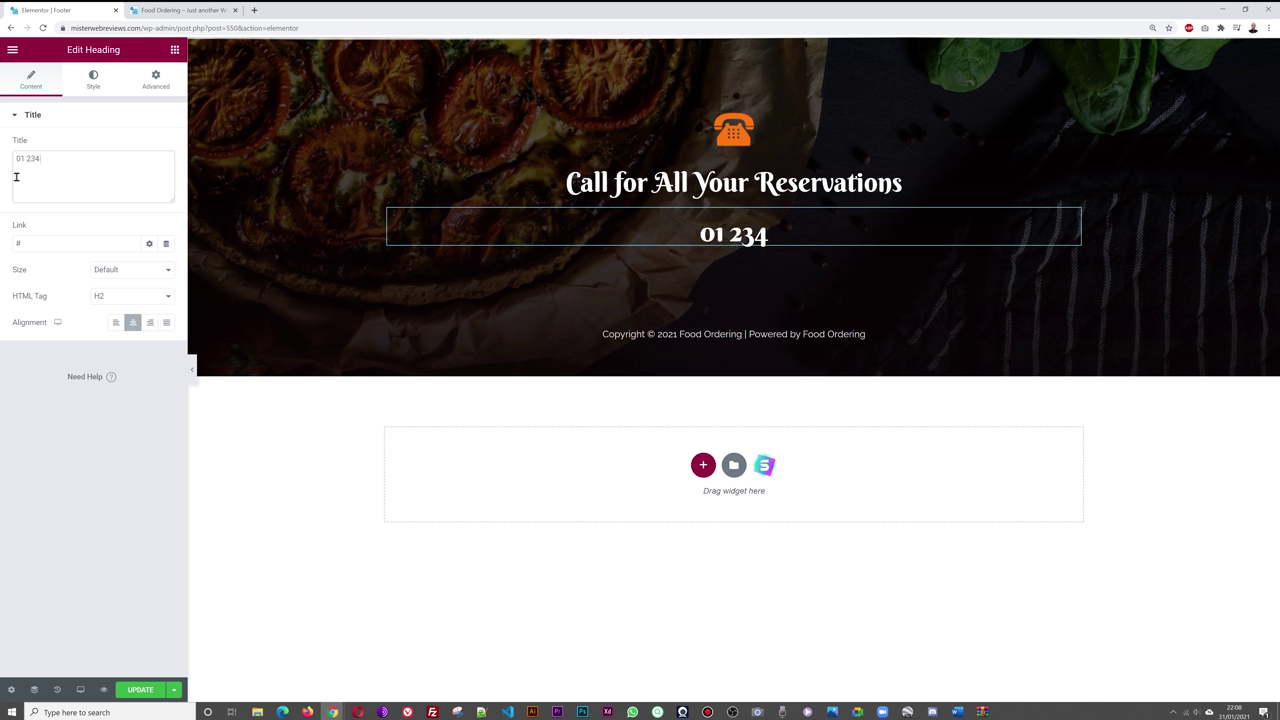
{"action": "type", "text": " 56 78"}
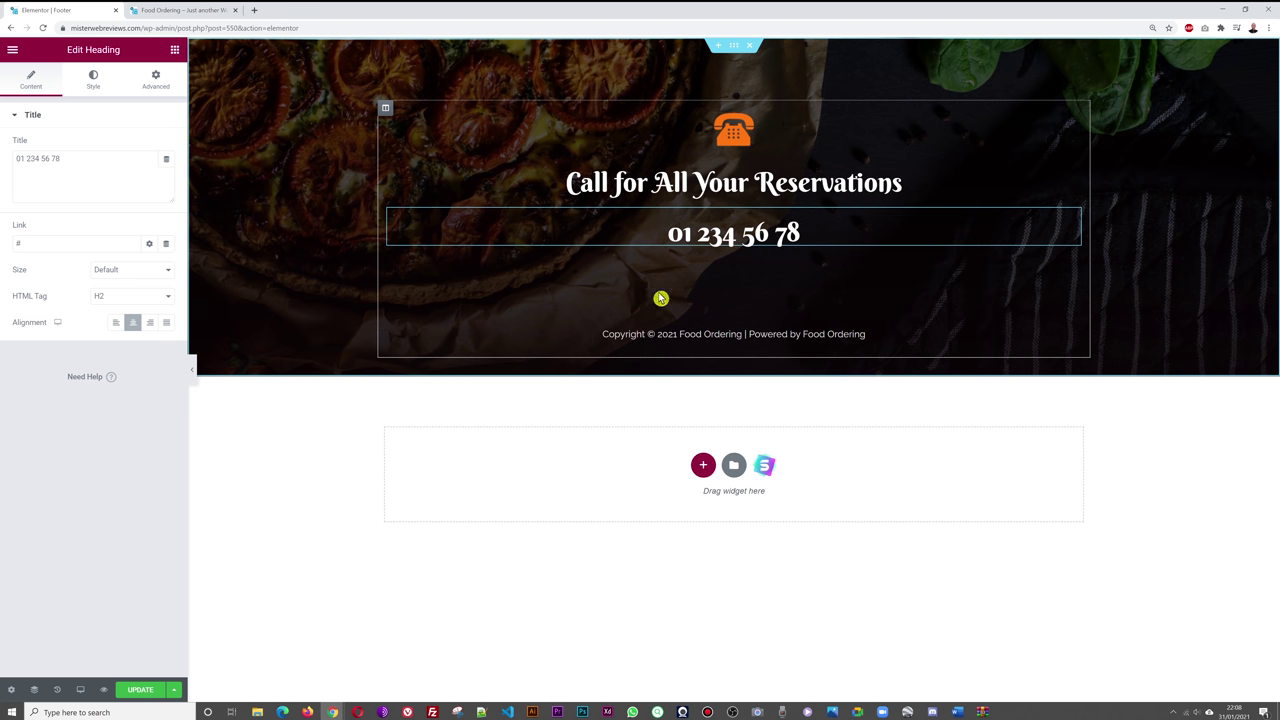
{"action": "left_click", "coordinate": [175, 52]}
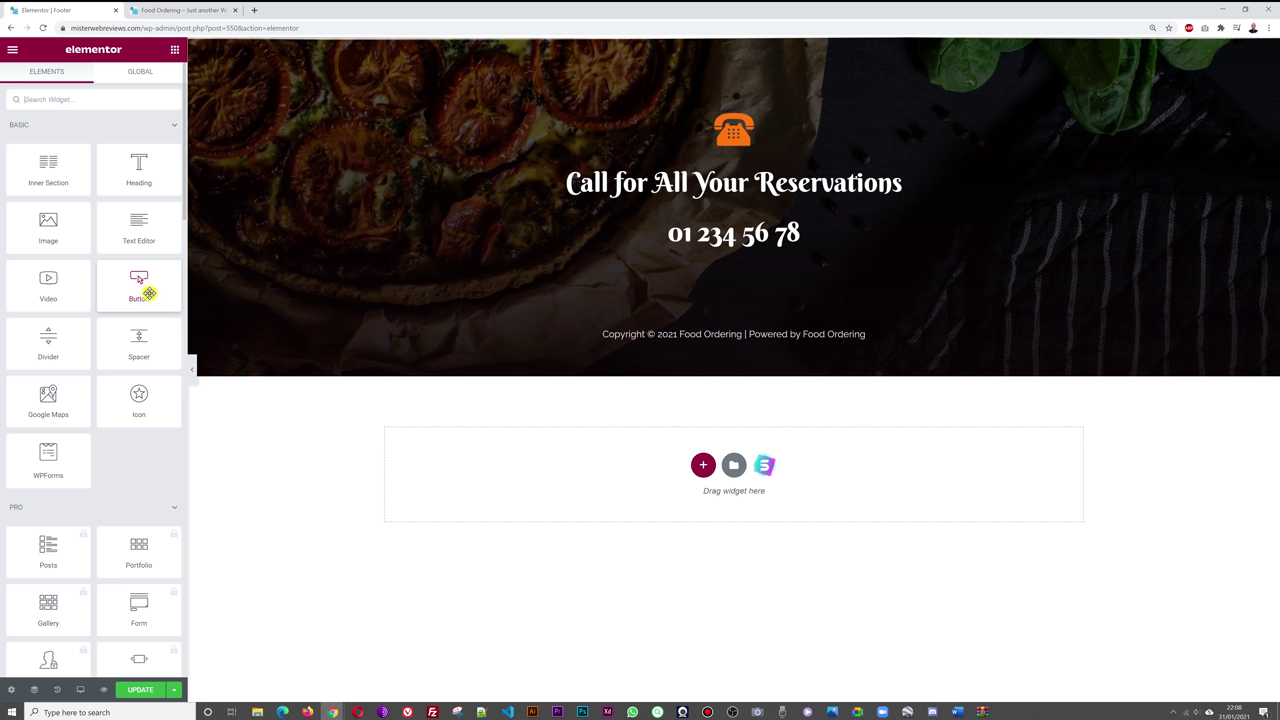
- Add a centre-aligned Button widget reading ORDER ONLINE below the phone number
{"action": "left_click_drag", "start_coordinate": [147, 293], "coordinate": [740, 241]}
{"action": "left_click_drag", "start_coordinate": [738, 245], "coordinate": [737, 242]}
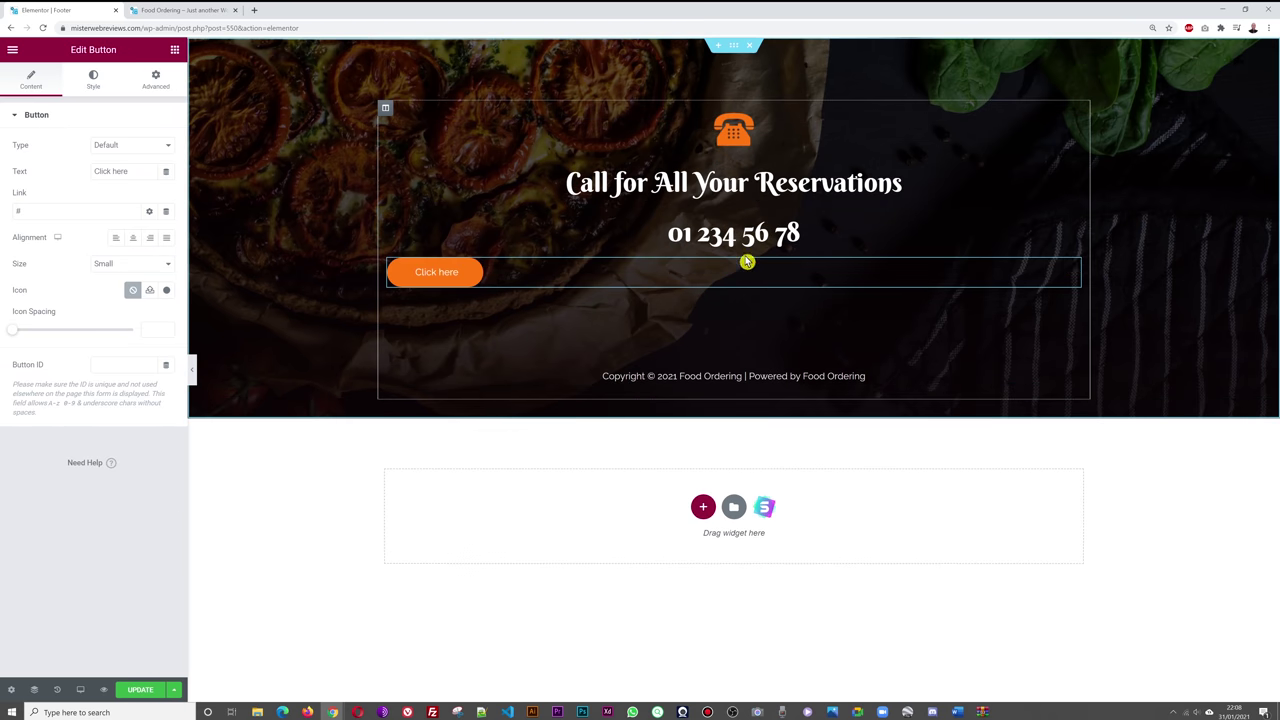
{"action": "left_click", "coordinate": [133, 240]}
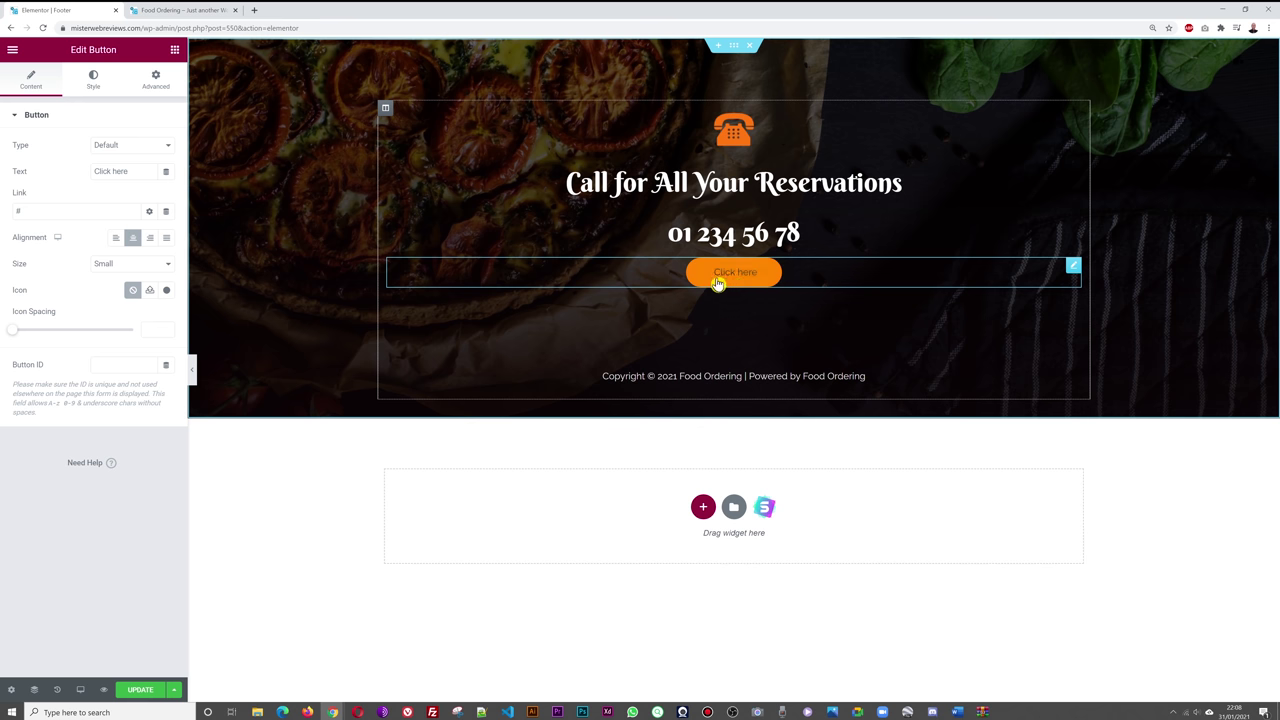
{"action": "left_click_drag", "start_coordinate": [135, 171], "coordinate": [73, 177]}
{"action": "type", "text": "O"}
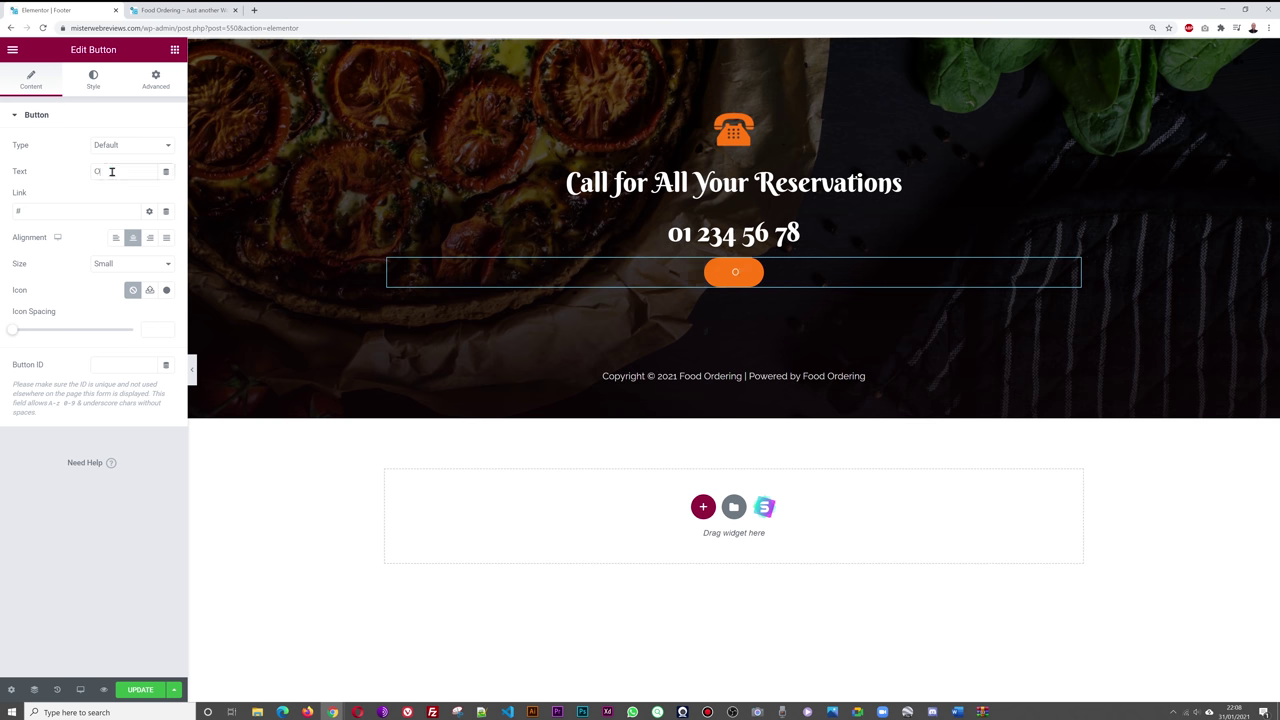
{"action": "type", "text": "RDER ONLINE"}
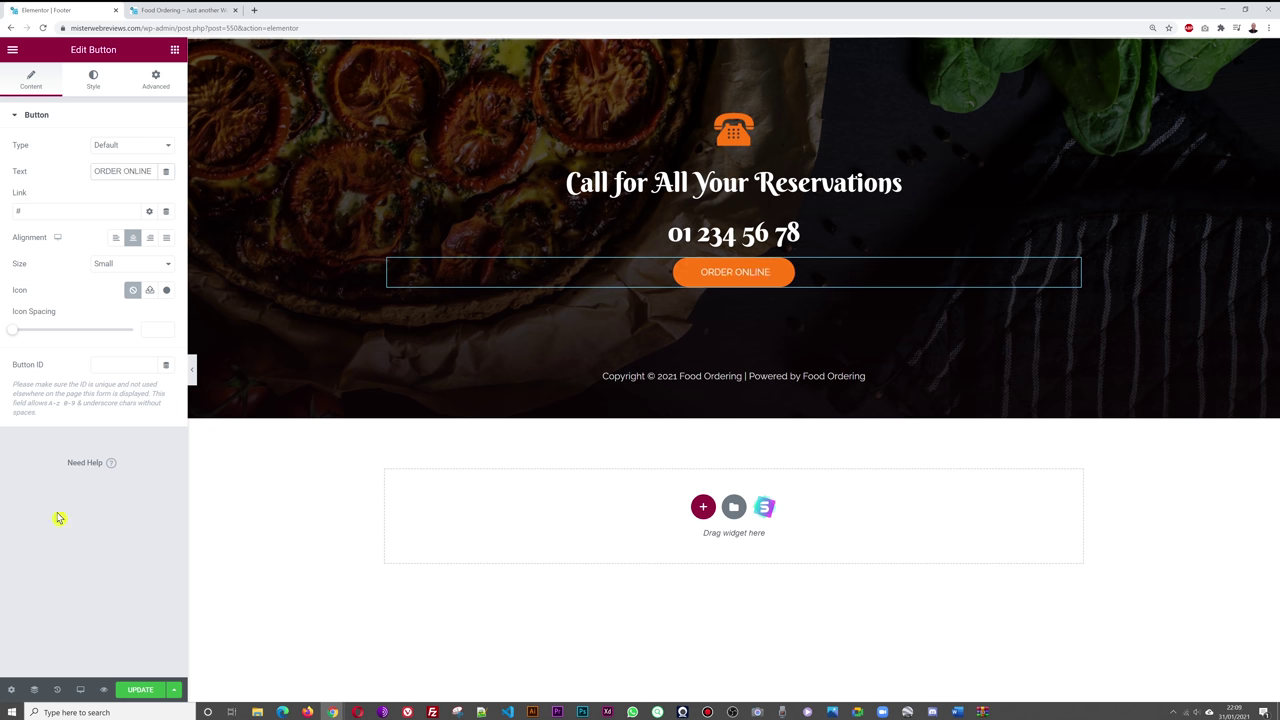
{"action": "left_click", "coordinate": [789, 274]}
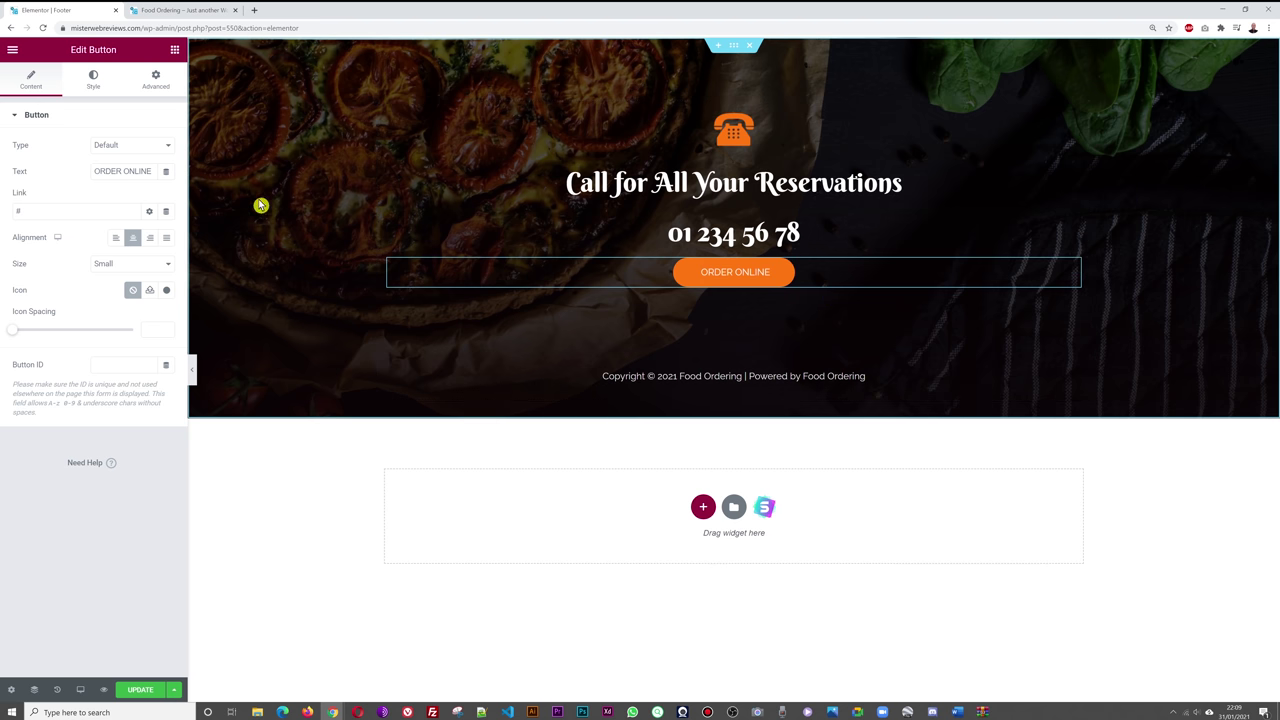
- Unlink the ORDER ONLINE button's margins, set its top margin to 42, and save the footer
{"action": "left_click", "coordinate": [155, 82]}
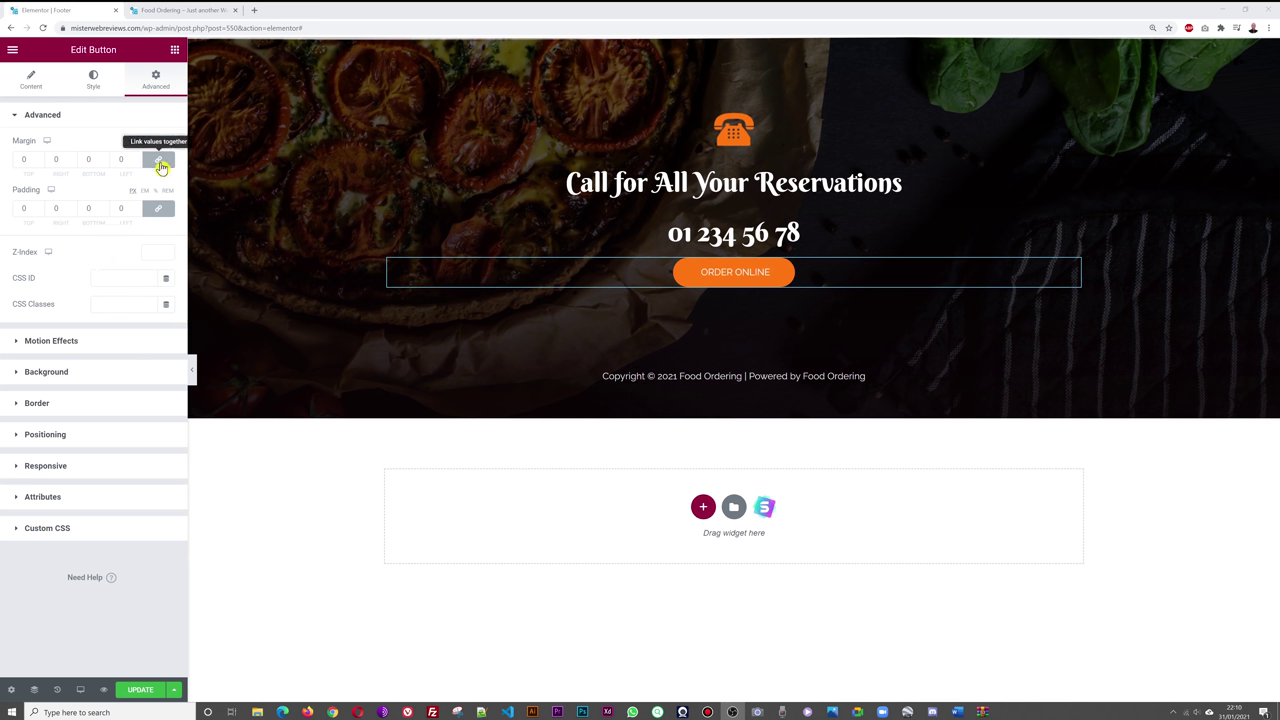
{"action": "left_click", "coordinate": [158, 166]}
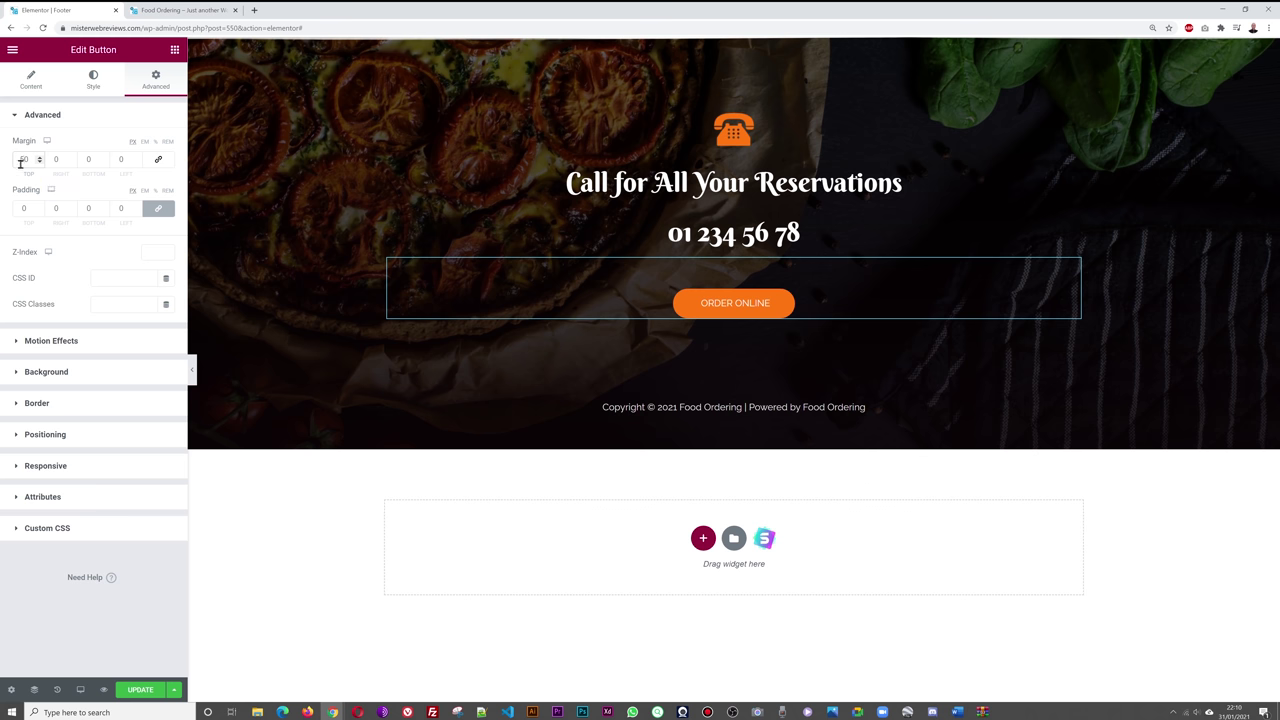
{"action": "left_click", "coordinate": [39, 165]}
{"action": "left_click", "coordinate": [39, 165]}
{"action": "left_click", "coordinate": [39, 165]}
{"action": "left_click", "coordinate": [39, 165]}
{"action": "left_click", "coordinate": [39, 165]}
{"action": "left_click", "coordinate": [39, 165]}
{"action": "left_click", "coordinate": [39, 165]}
{"action": "left_click", "coordinate": [39, 165]}
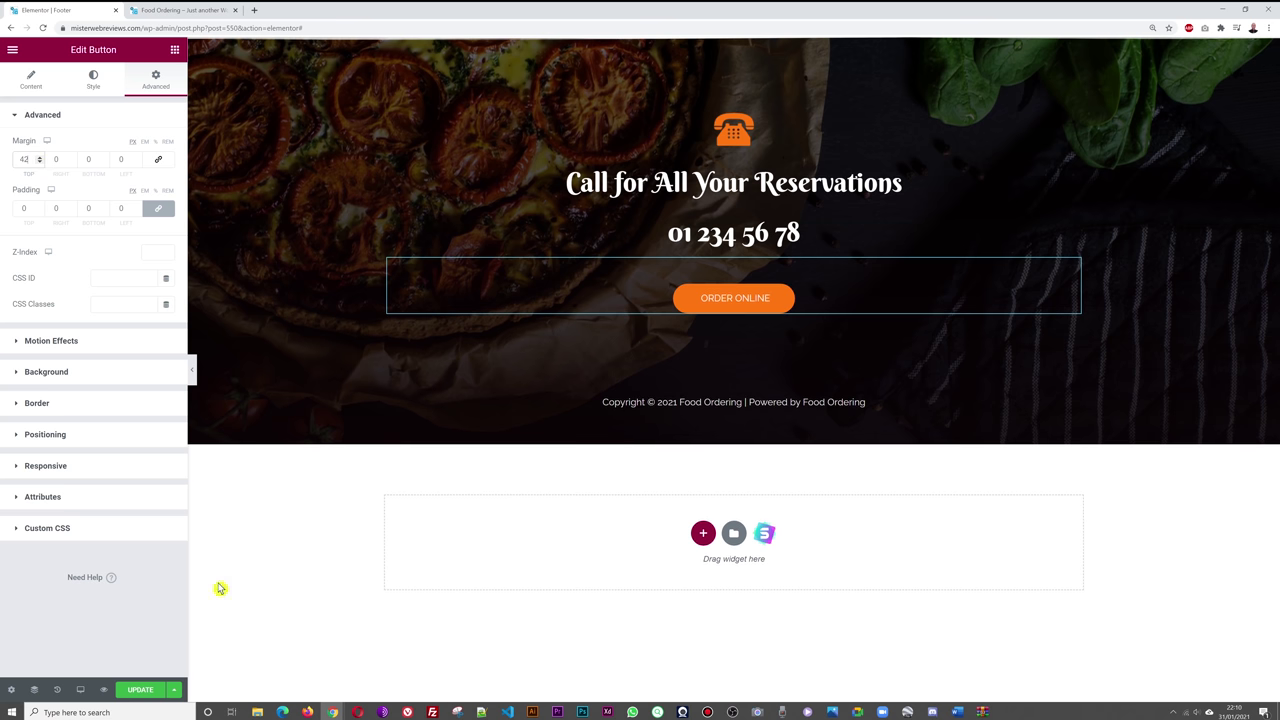
{"action": "key", "text": "ctrl+s"}
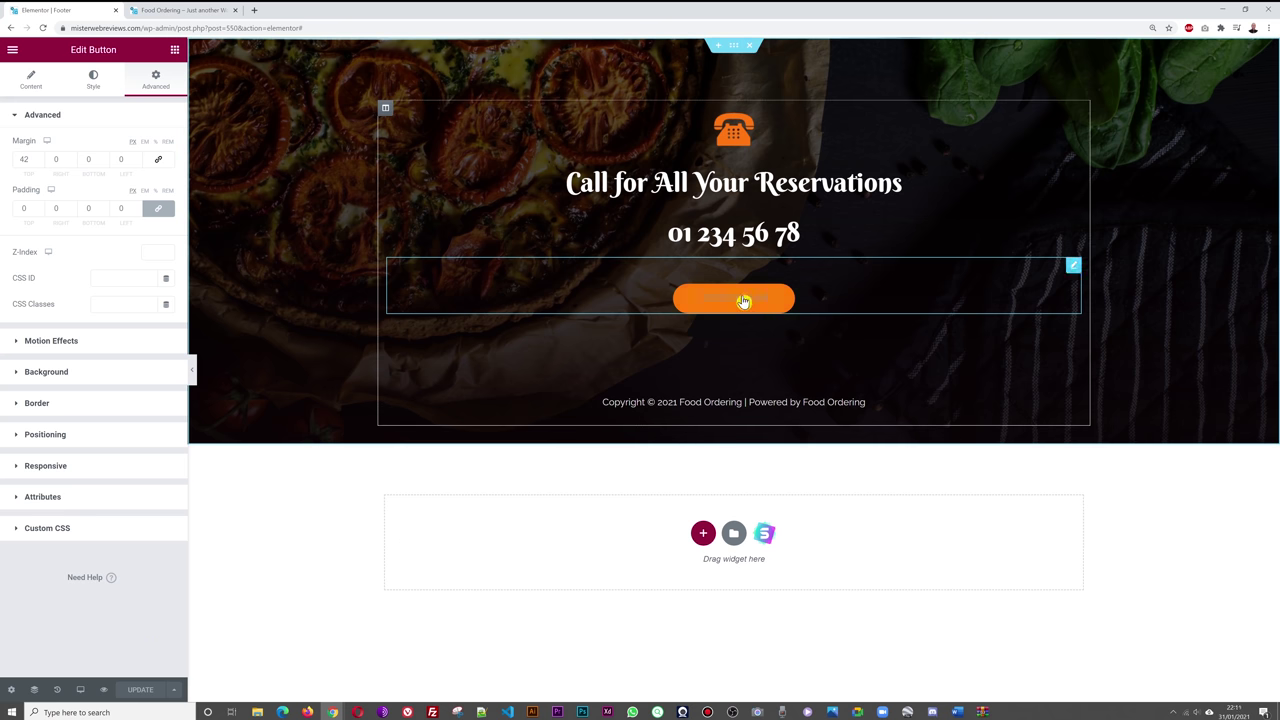
{"action": "left_click", "coordinate": [31, 80]}
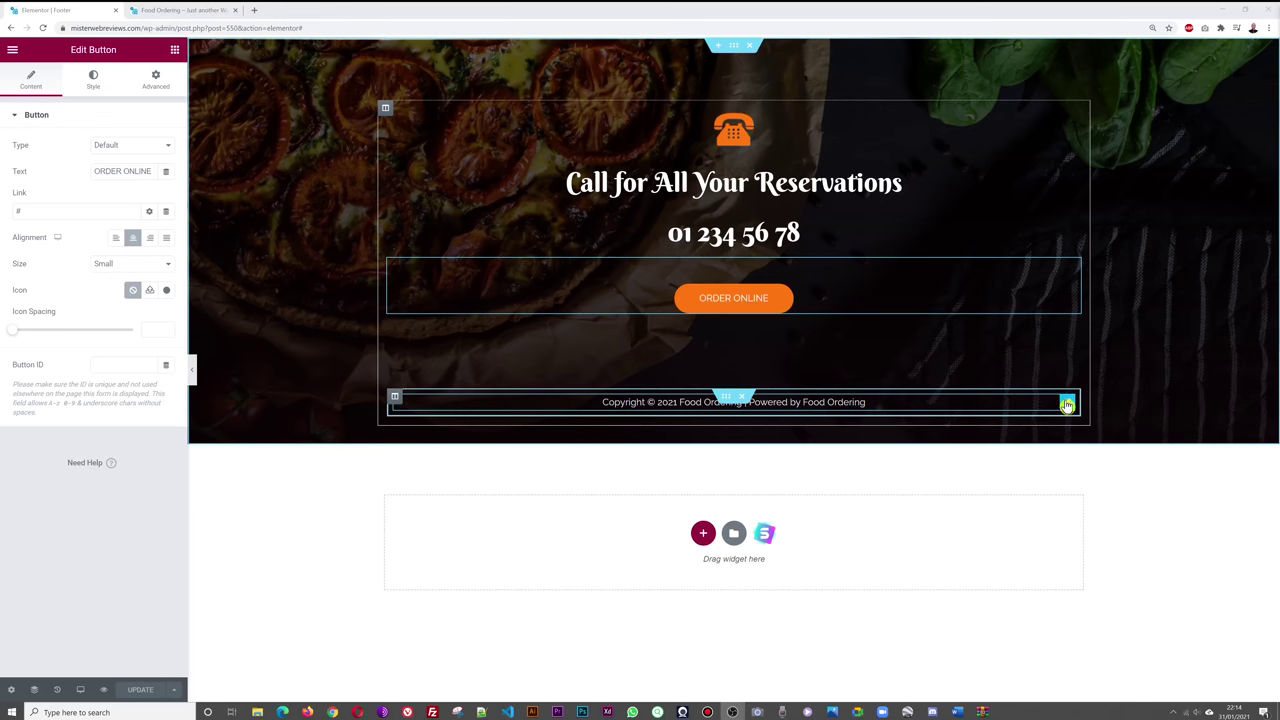
- Replace the site-title shortcodes so the copyright reads 'Copyright © 2021 Himalayan Restaurant - Dublin's Favourite', then save
{"action": "left_click", "coordinate": [1067, 404]}
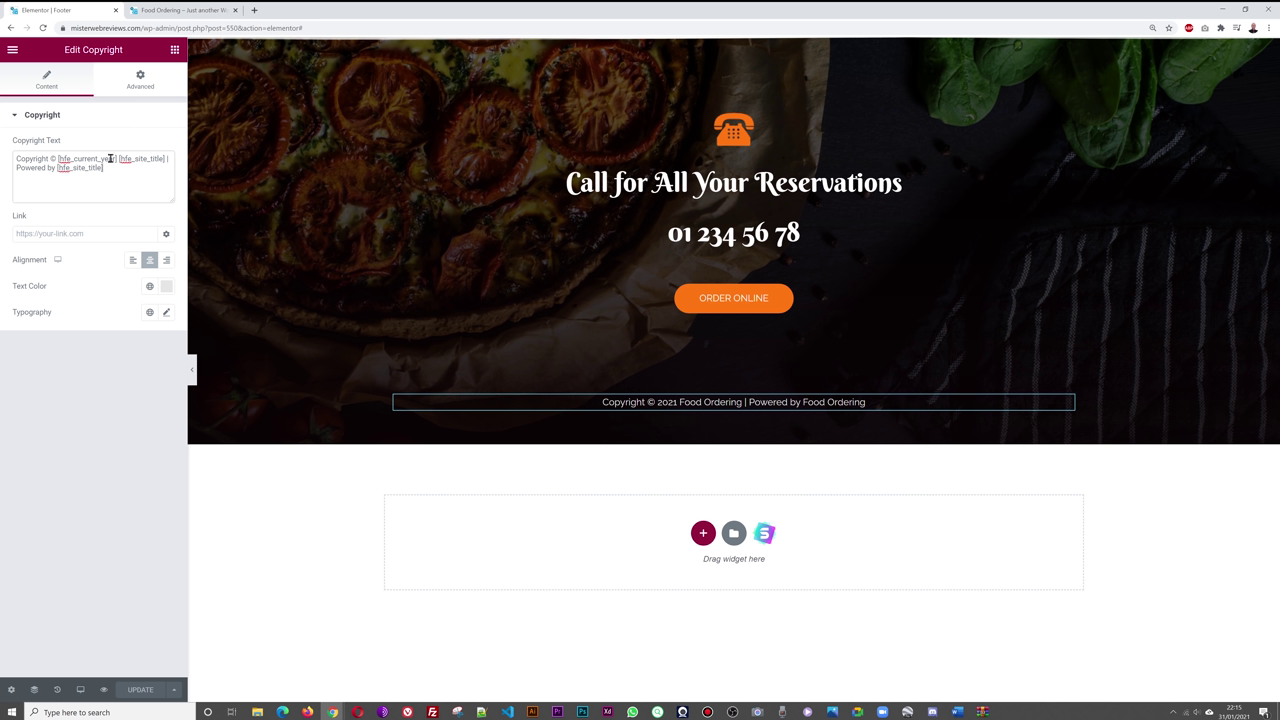
{"action": "left_click", "coordinate": [100, 167]}
{"action": "left_click_drag", "start_coordinate": [119, 158], "coordinate": [103, 167]}
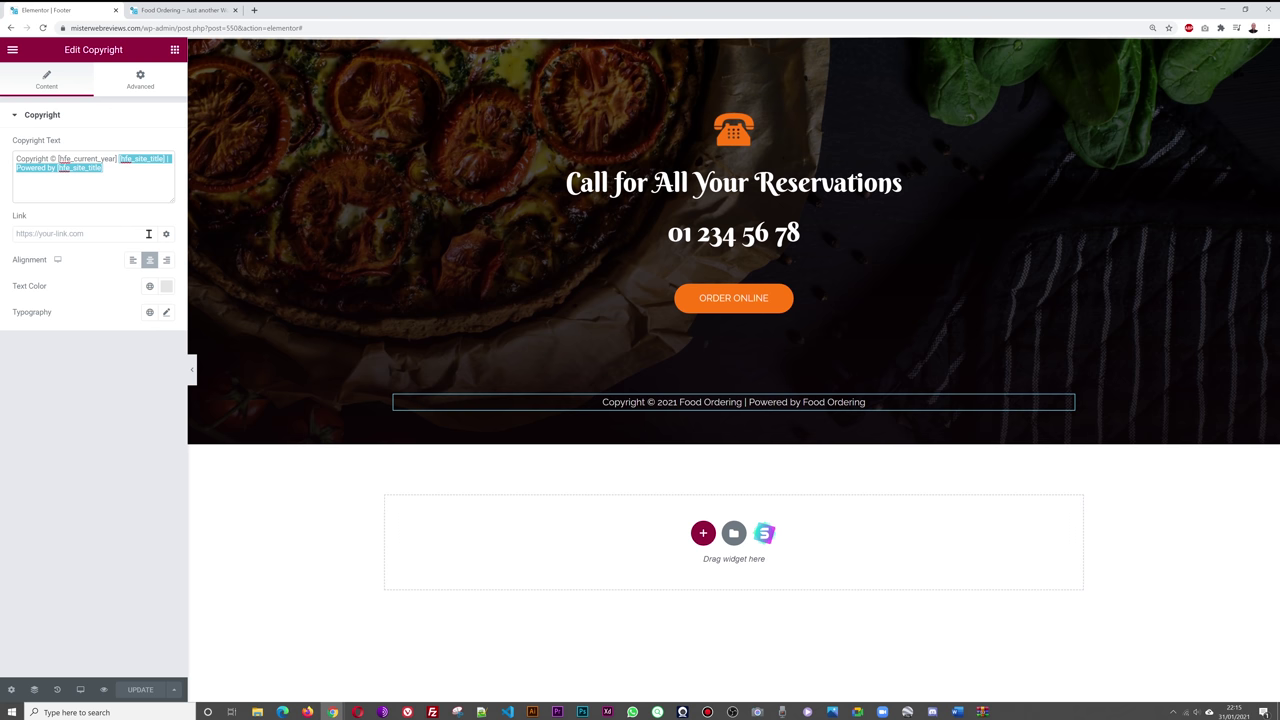
{"action": "key", "text": "BackSpace"}
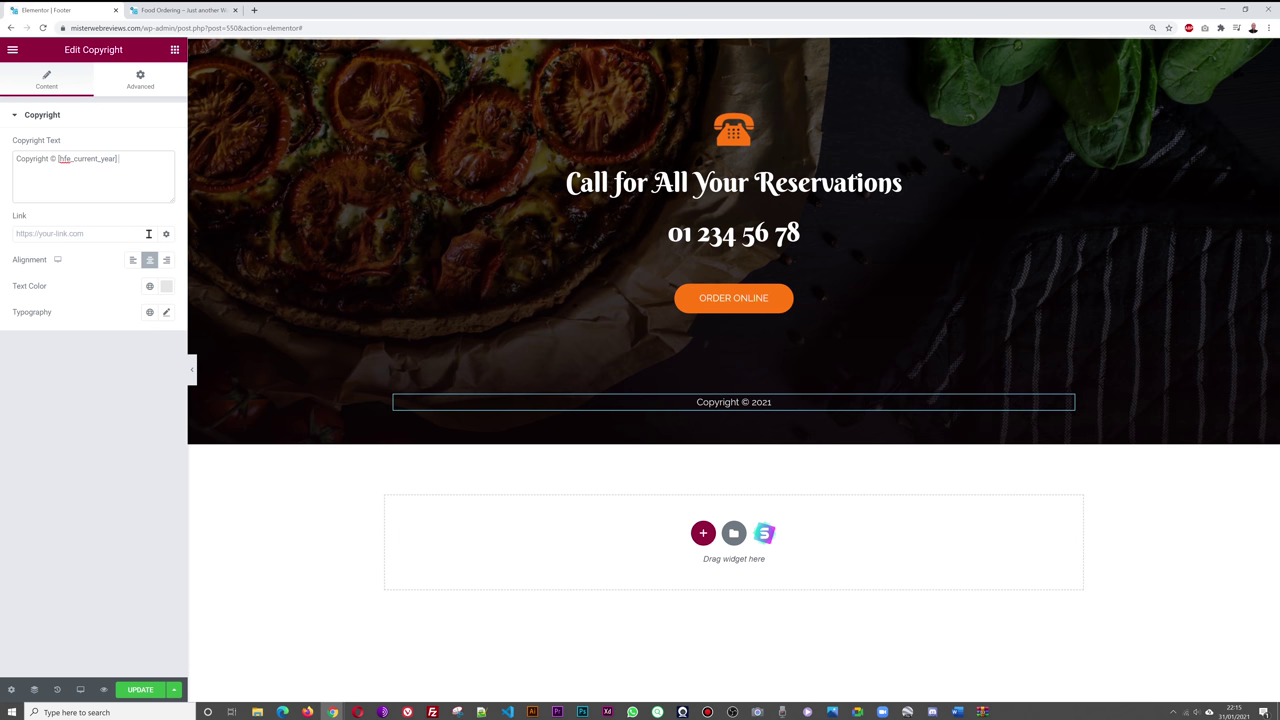
{"action": "type", "text": "Hi"}
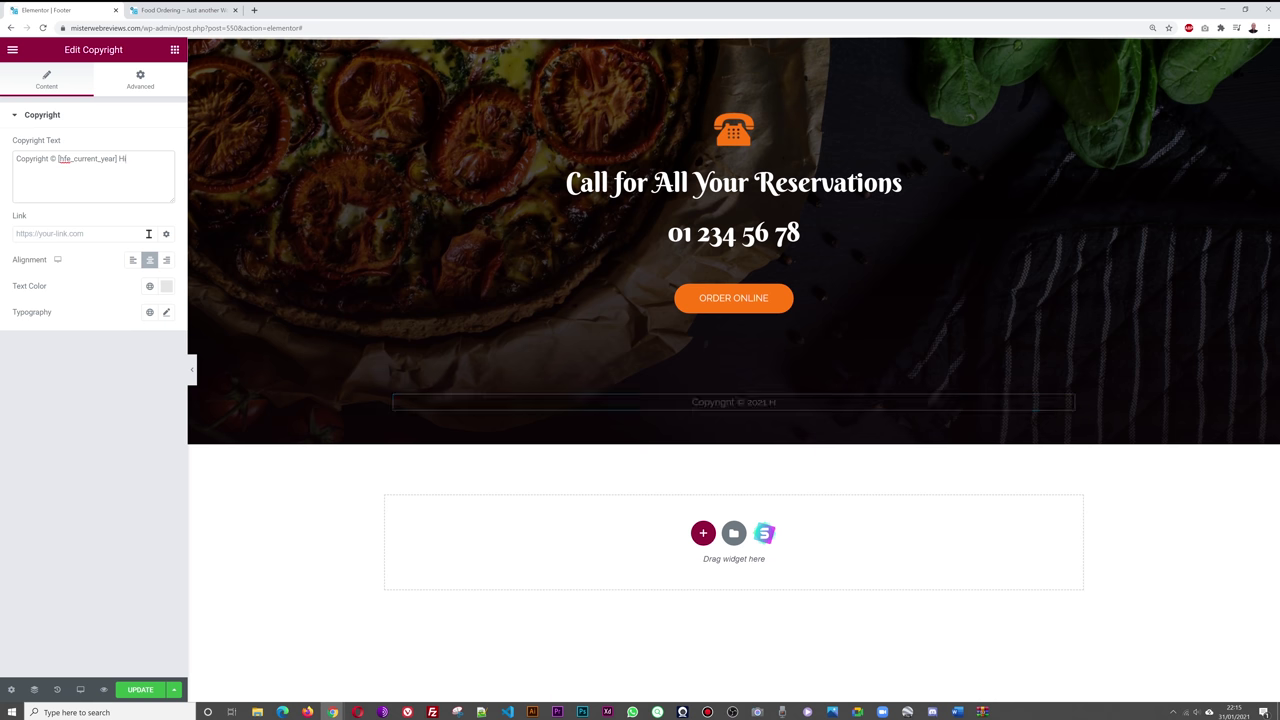
{"action": "type", "text": "malayan Restraurant"}
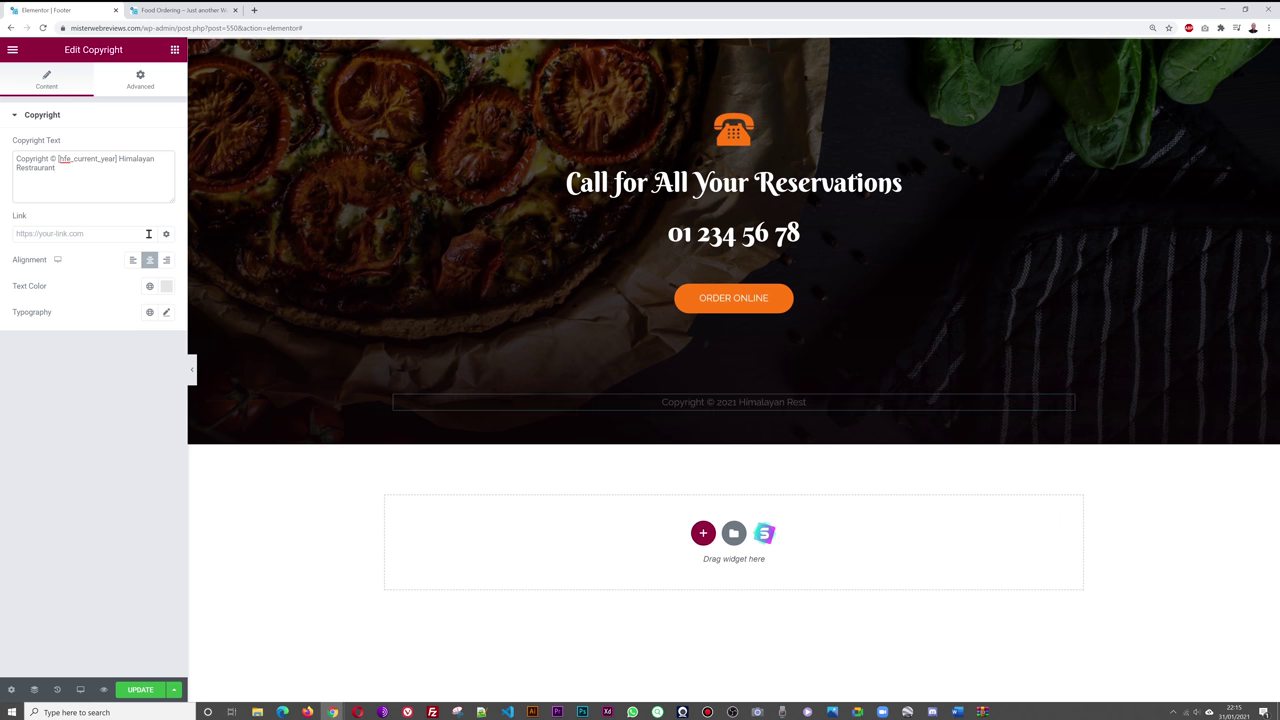
{"action": "key", "text": "Left"}
{"action": "key", "text": "Left"}
{"action": "key", "text": "Left"}
{"action": "key", "text": "Left"}
{"action": "key", "text": "Left"}
{"action": "key", "text": "Left"}
{"action": "key", "text": "BackSpace"}
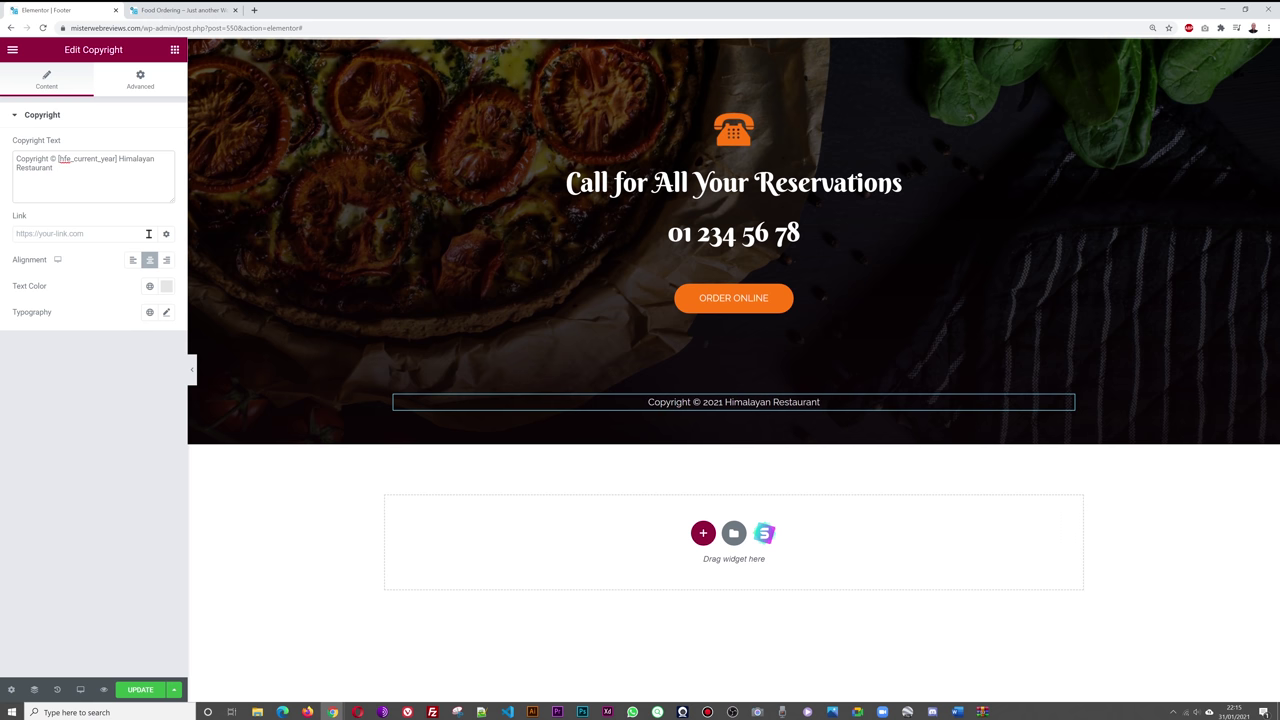
{"action": "key", "text": "End"}
{"action": "type", "text": "-"}
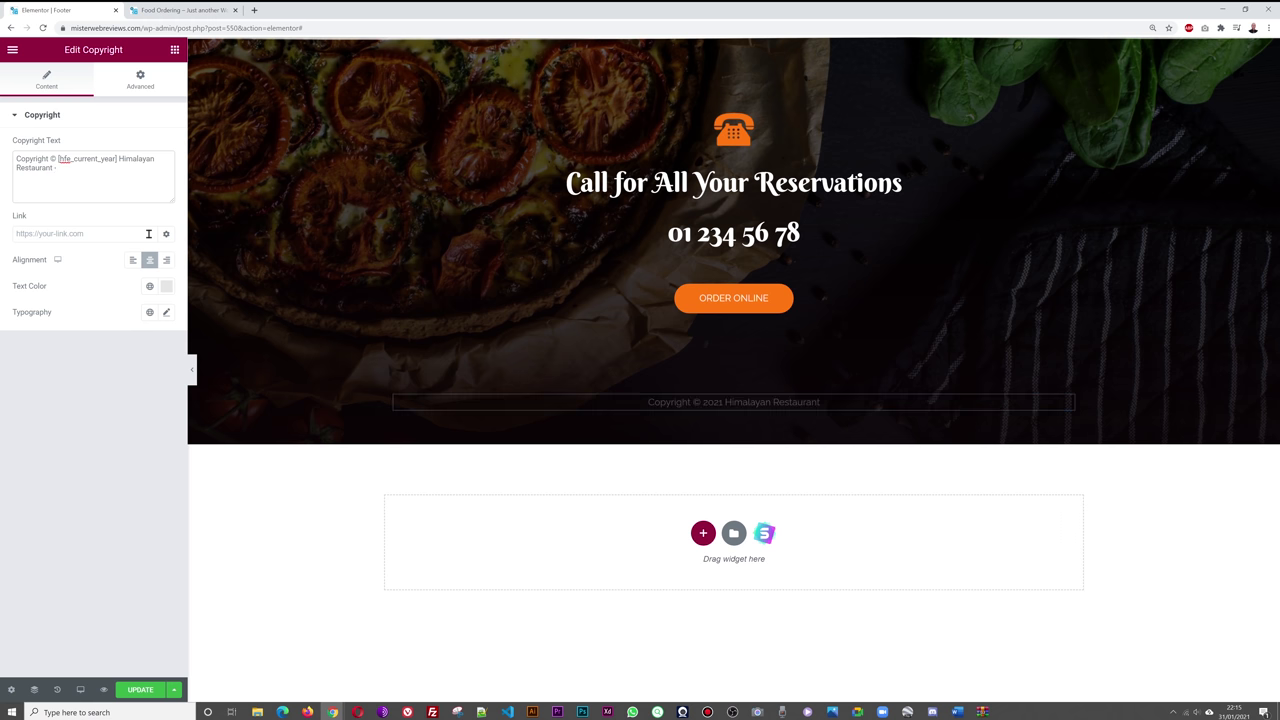
{"action": "type", "text": " Dublin's Favourite"}
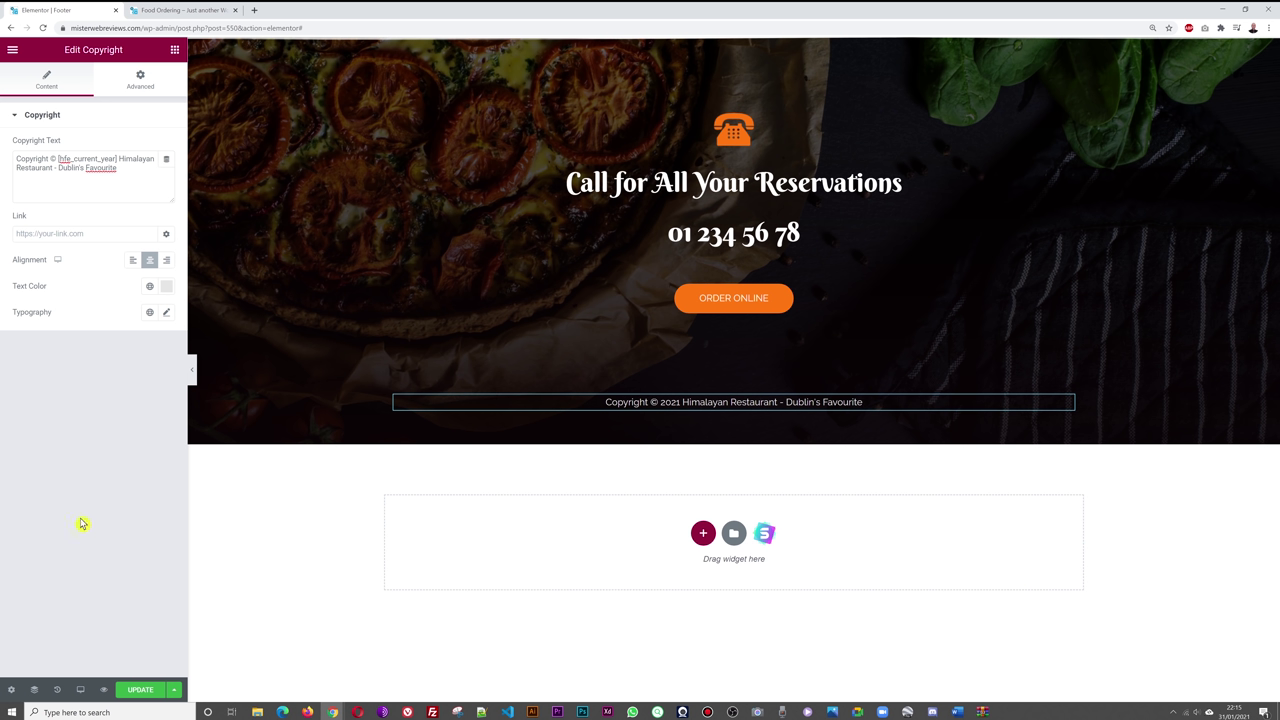
{"action": "key", "text": "ctrl+s"}
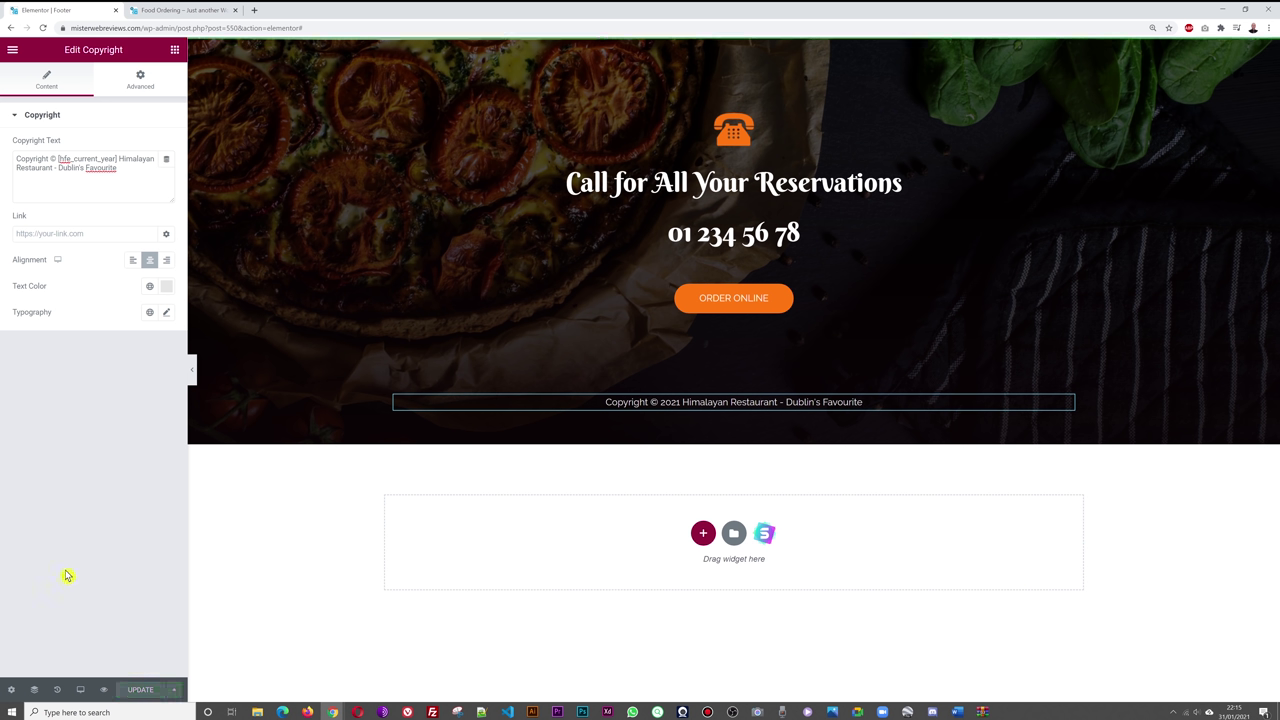
{"action": "left_click", "coordinate": [178, 11]}
- Reload the live site to see the updated footer, then scroll through the Menu page
{"action": "key", "text": "F5"}
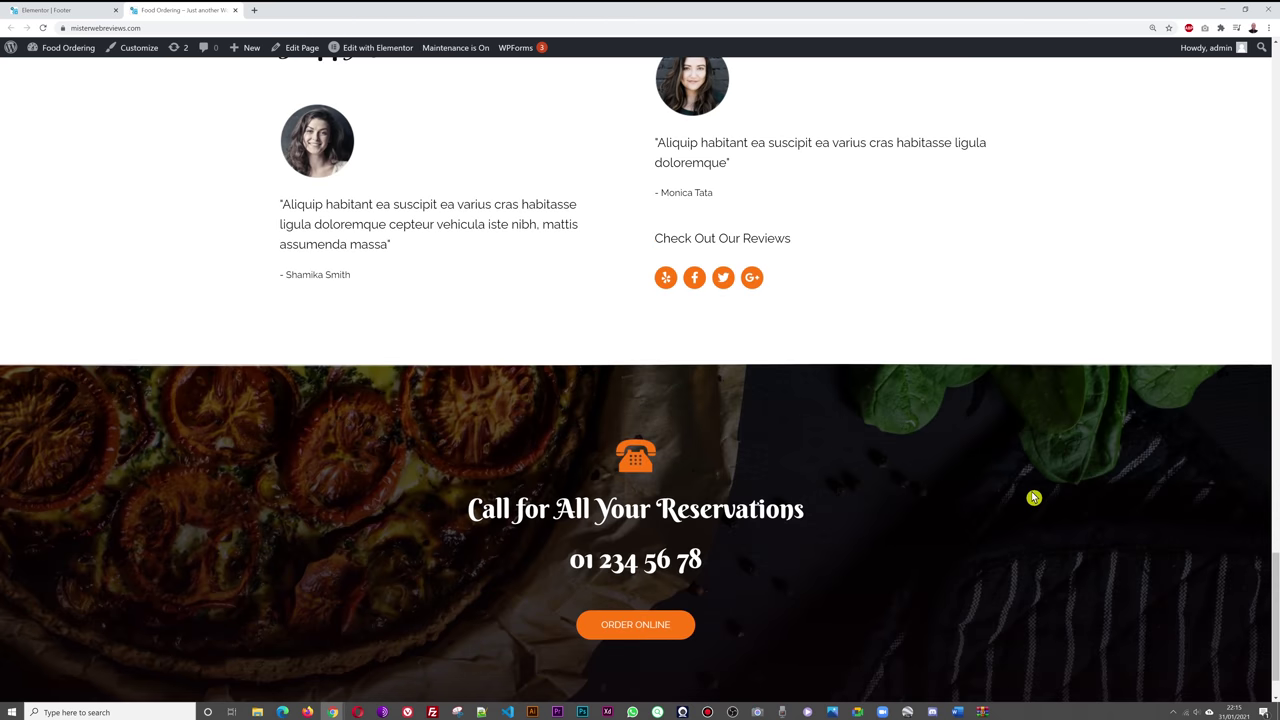
{"action": "scroll", "coordinate": [1040, 492], "scroll_direction": "down", "scroll_amount": 1}
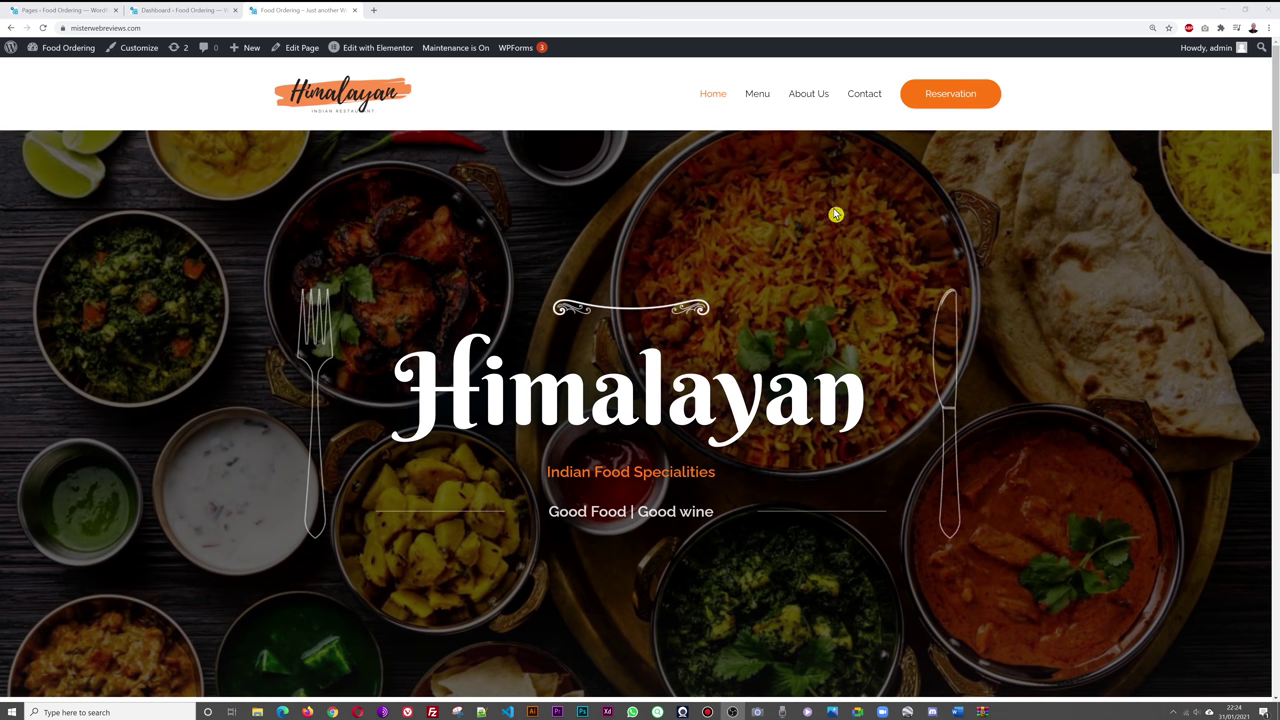
{"action": "left_click", "coordinate": [762, 98]}
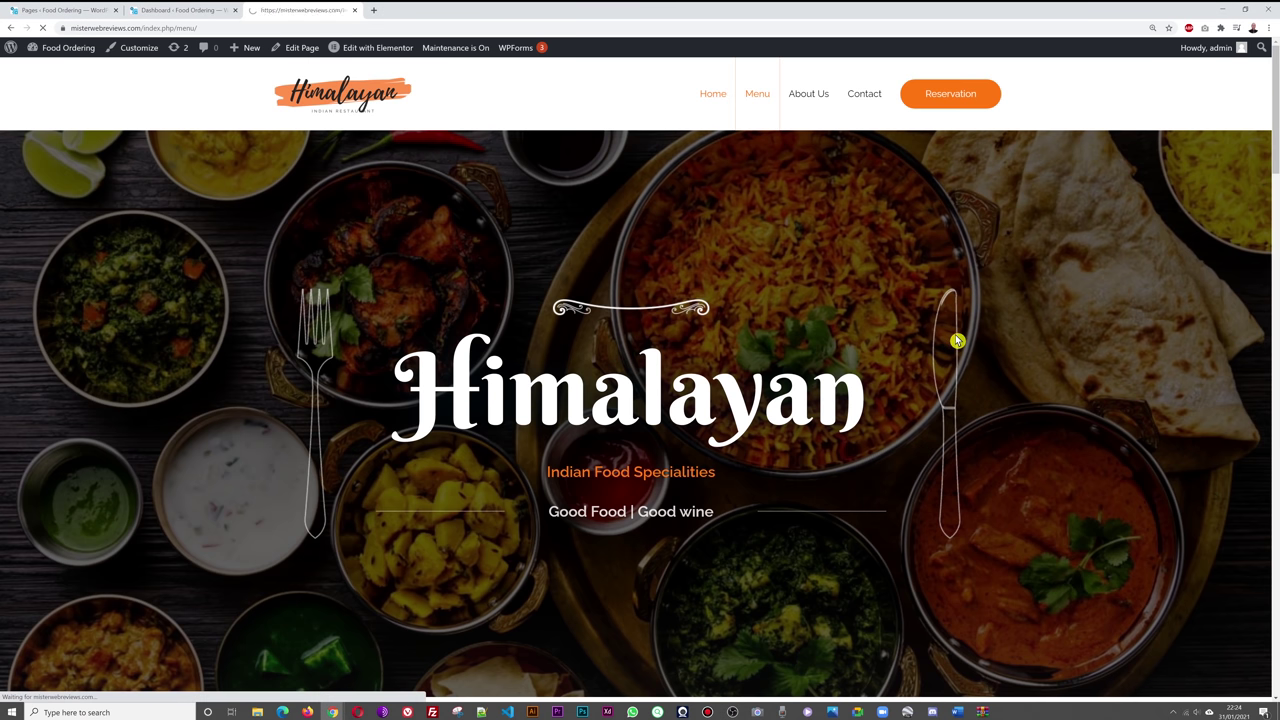
{"action": "scroll", "coordinate": [1080, 330], "scroll_direction": "down", "scroll_amount": 1}
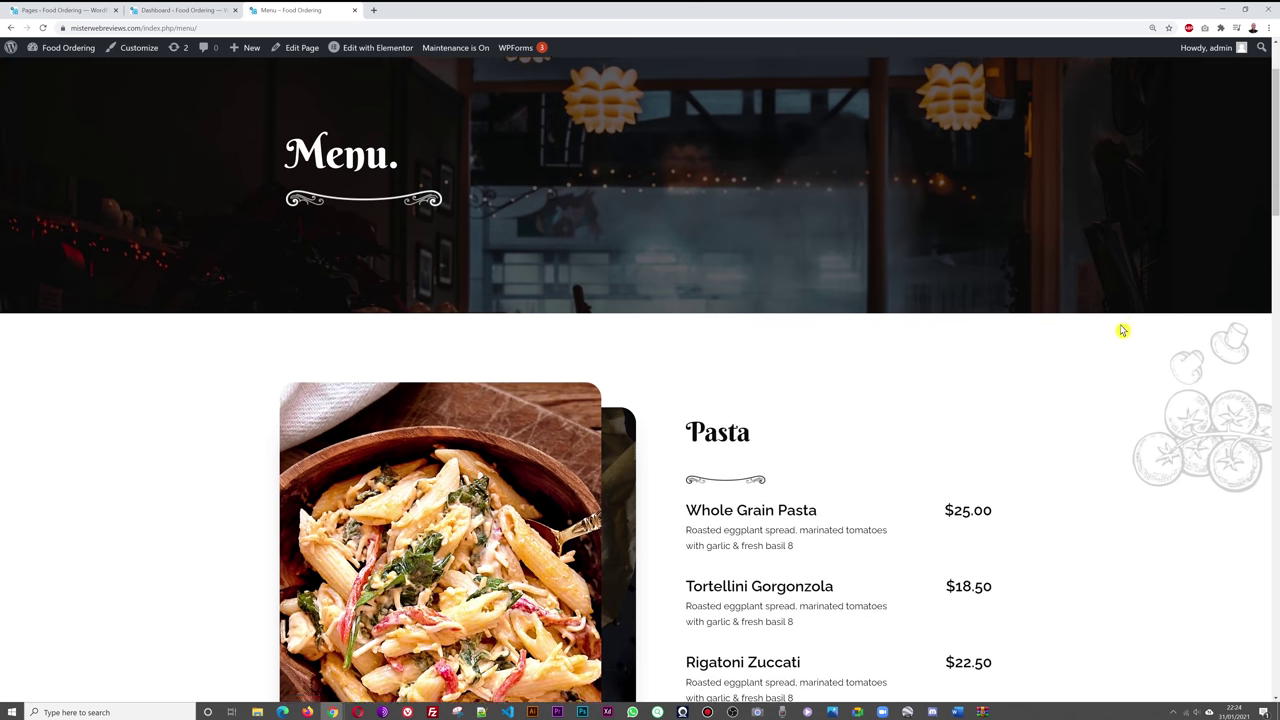
{"action": "scroll", "coordinate": [1122, 330], "scroll_direction": "down", "scroll_amount": 7}
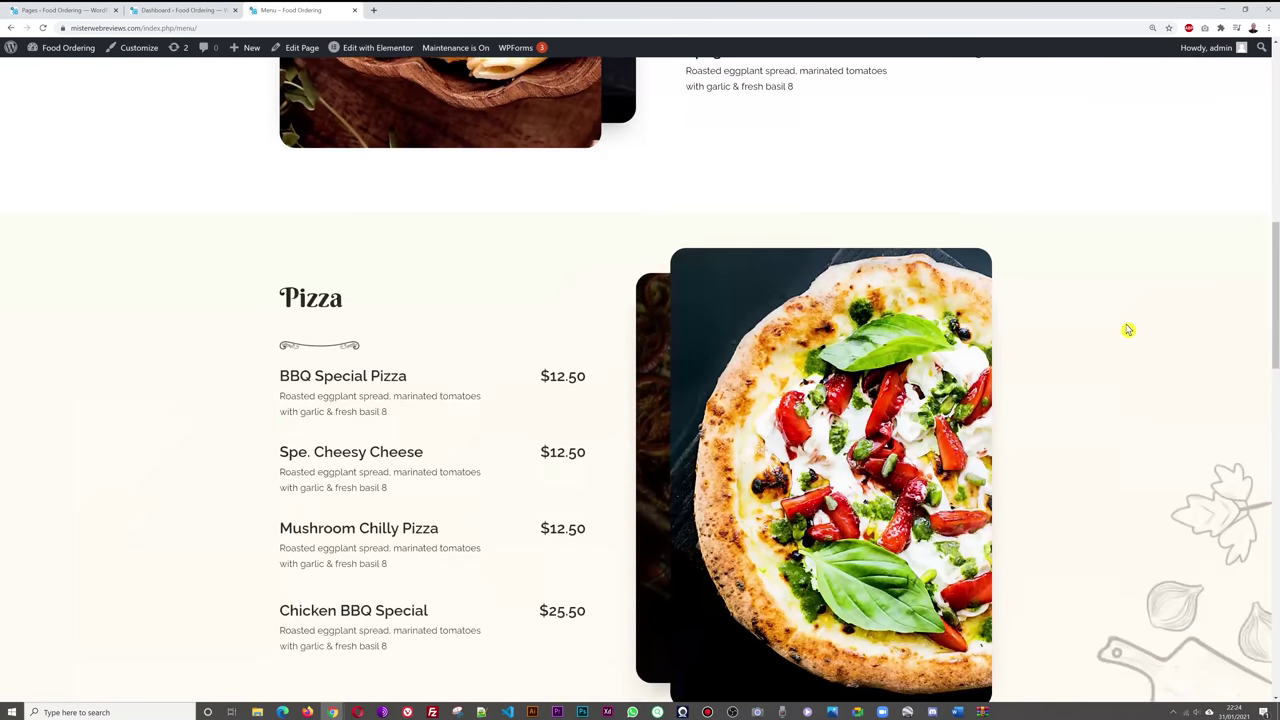
{"action": "scroll", "coordinate": [1128, 330], "scroll_direction": "down", "scroll_amount": 6}
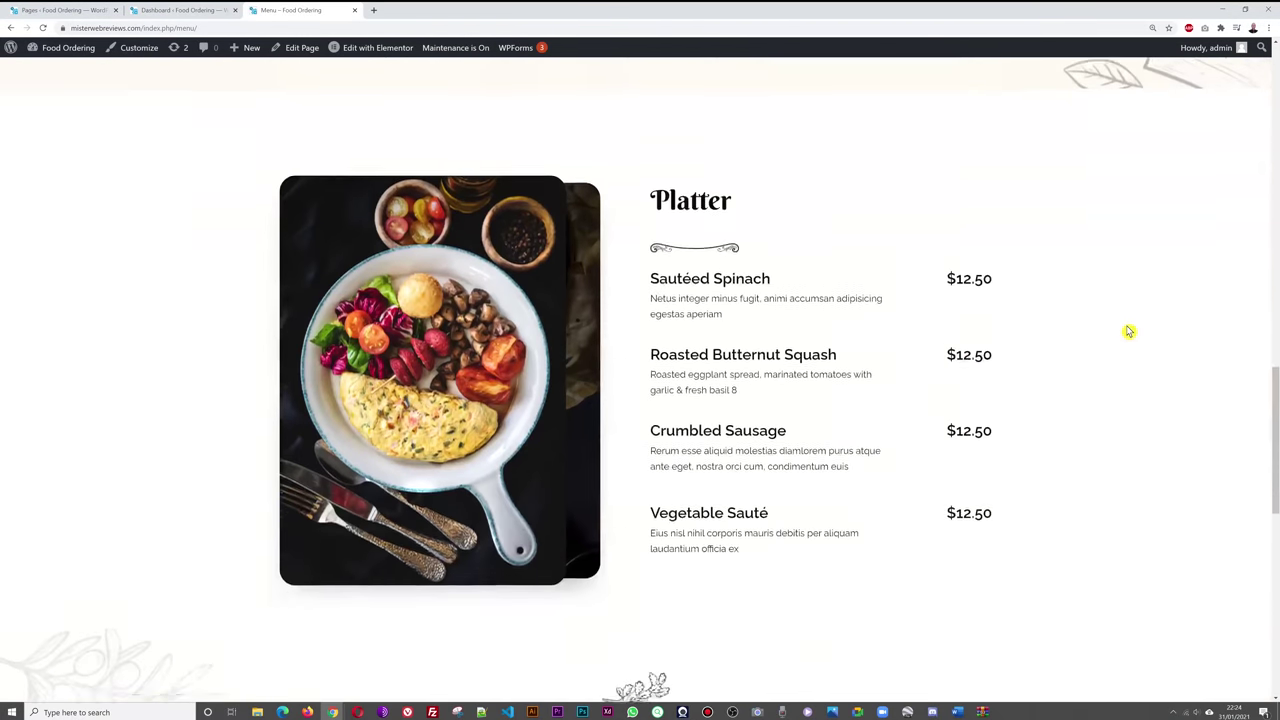
{"action": "scroll", "coordinate": [1128, 331], "scroll_direction": "down", "scroll_amount": 1}
{"action": "scroll", "coordinate": [1128, 332], "scroll_direction": "up", "scroll_amount": 14}
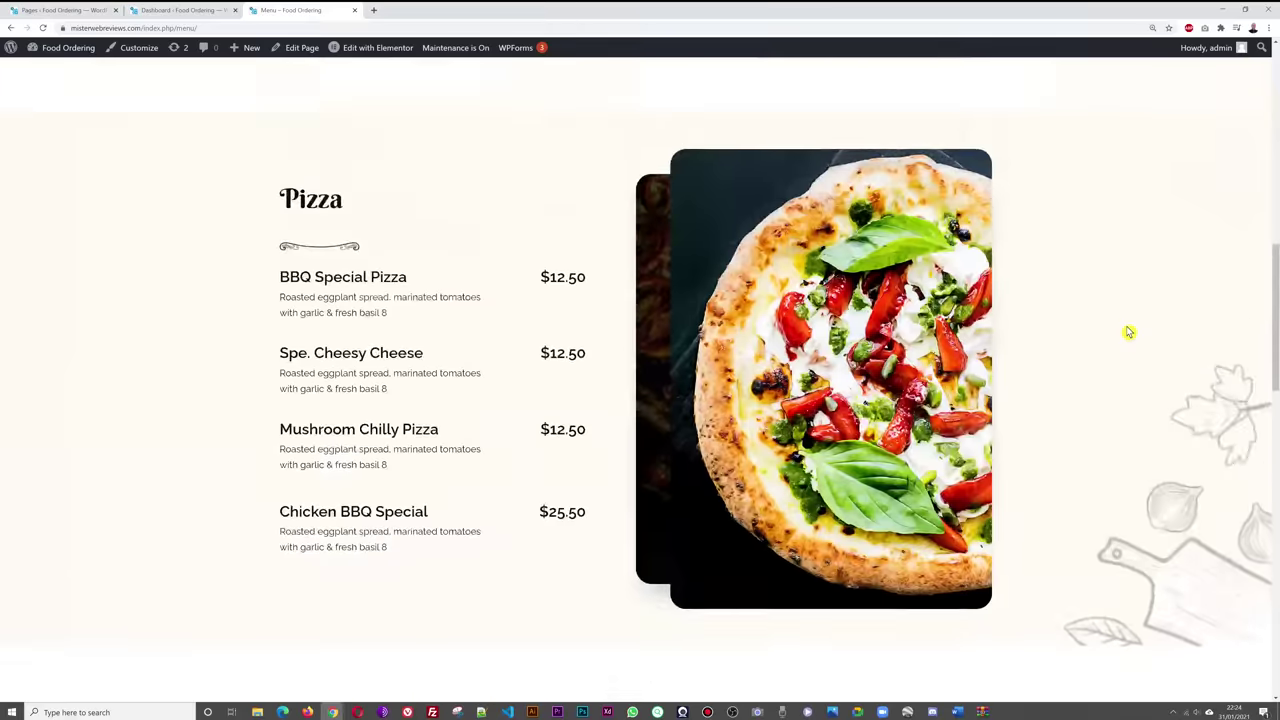
{"action": "scroll", "coordinate": [1128, 332], "scroll_direction": "up", "scroll_amount": 3}
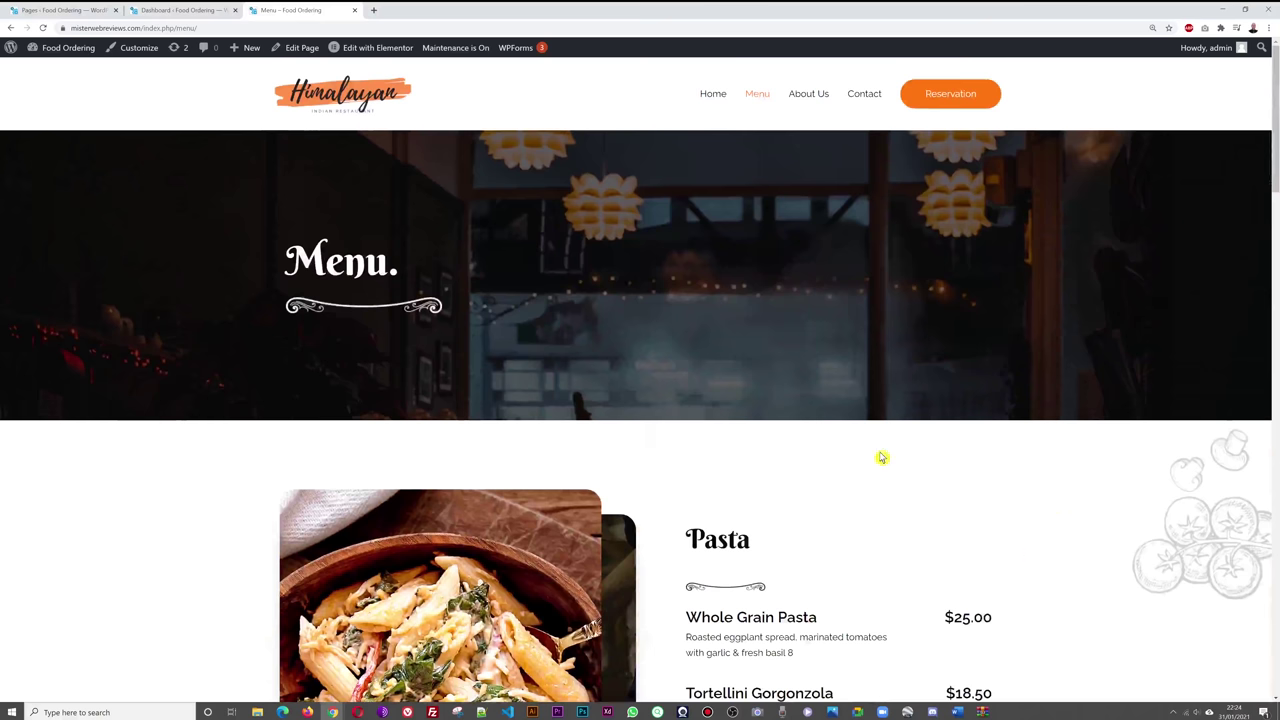
- Open the About Us page and scroll down to its footer and back up
{"action": "left_click", "coordinate": [808, 93]}
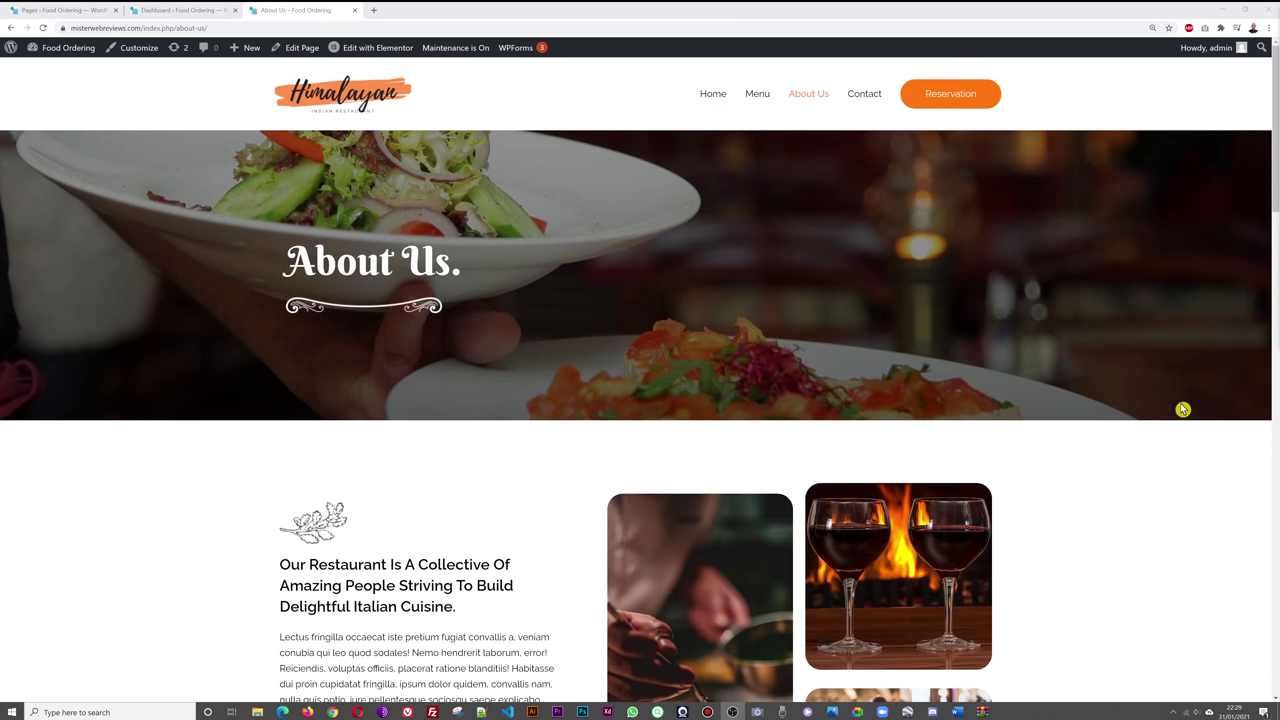
{"action": "scroll", "coordinate": [1111, 427], "scroll_direction": "down", "scroll_amount": 2}
{"action": "scroll", "coordinate": [1101, 427], "scroll_direction": "down", "scroll_amount": 6}
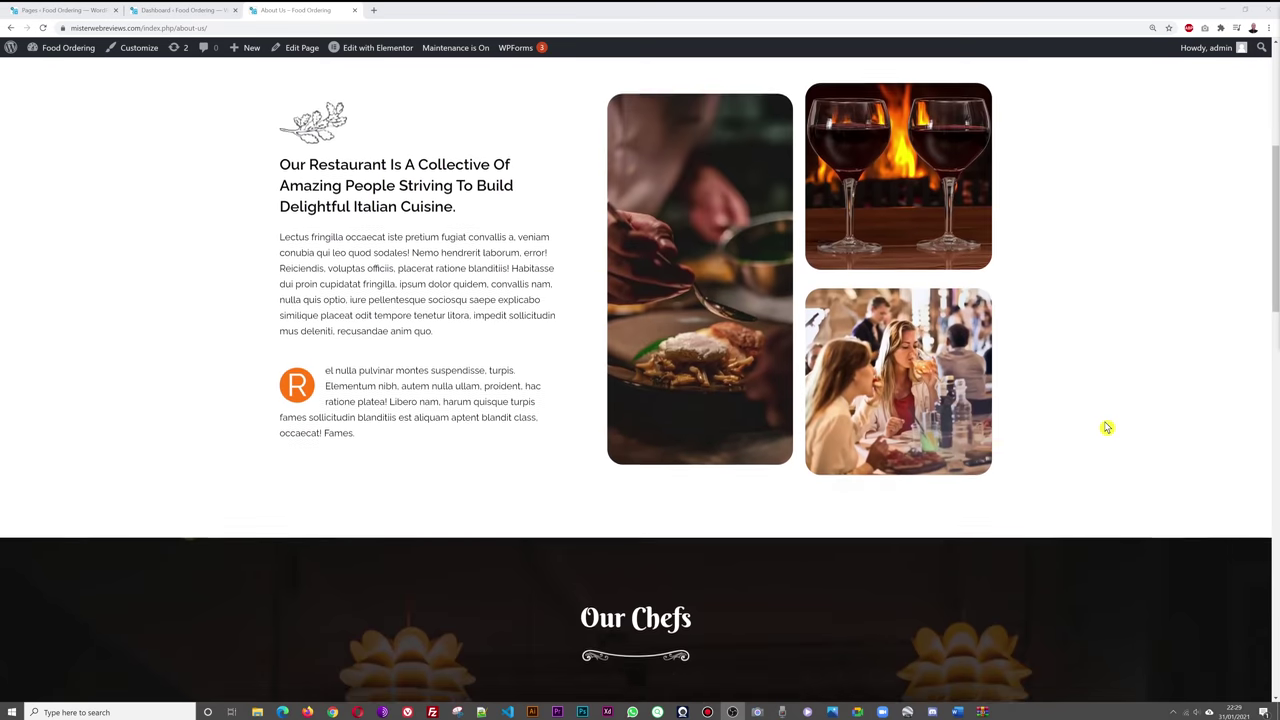
{"action": "scroll", "coordinate": [1126, 401], "scroll_direction": "down", "scroll_amount": 2}
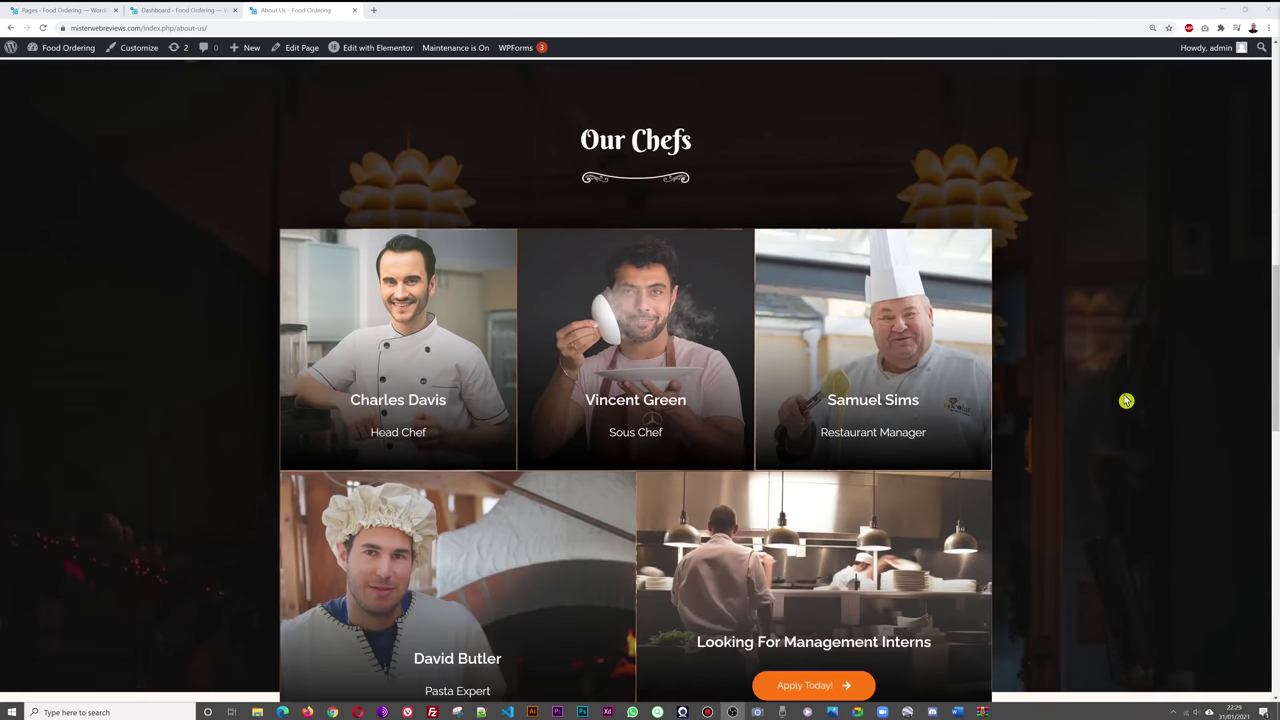
{"action": "scroll", "coordinate": [1126, 401], "scroll_direction": "down", "scroll_amount": 1}
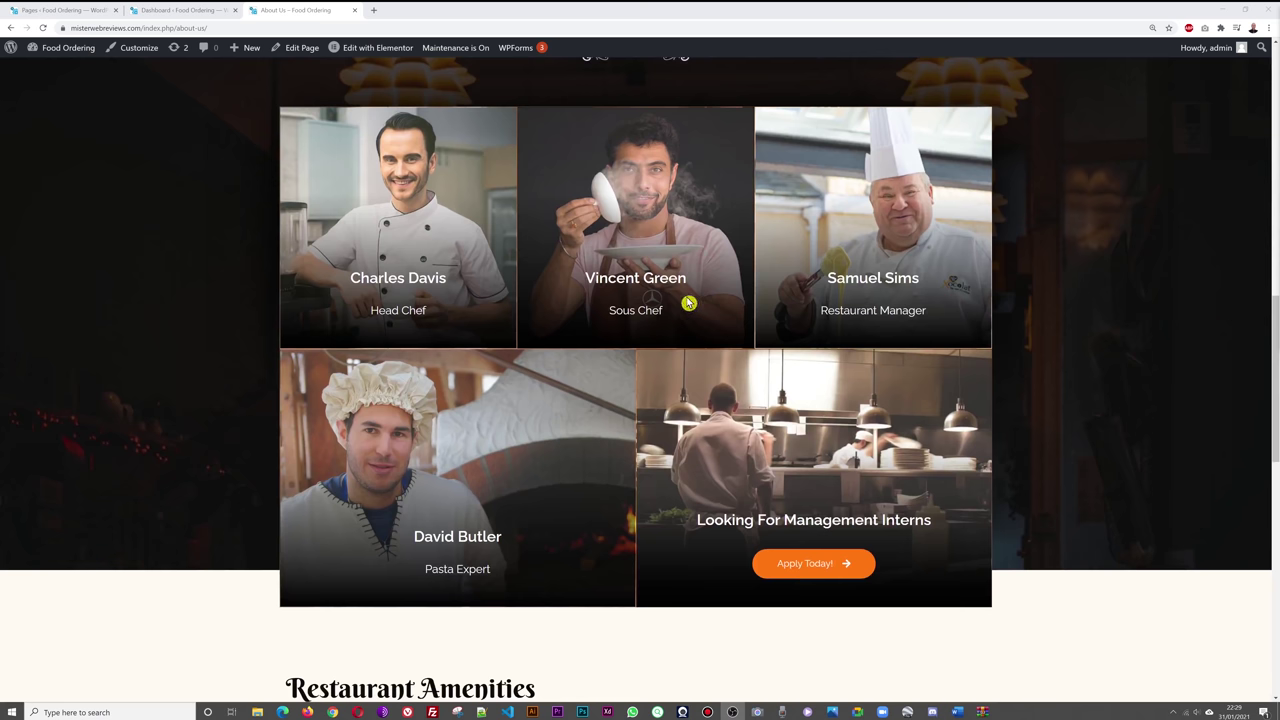
{"action": "scroll", "coordinate": [1071, 374], "scroll_direction": "down", "scroll_amount": 1}
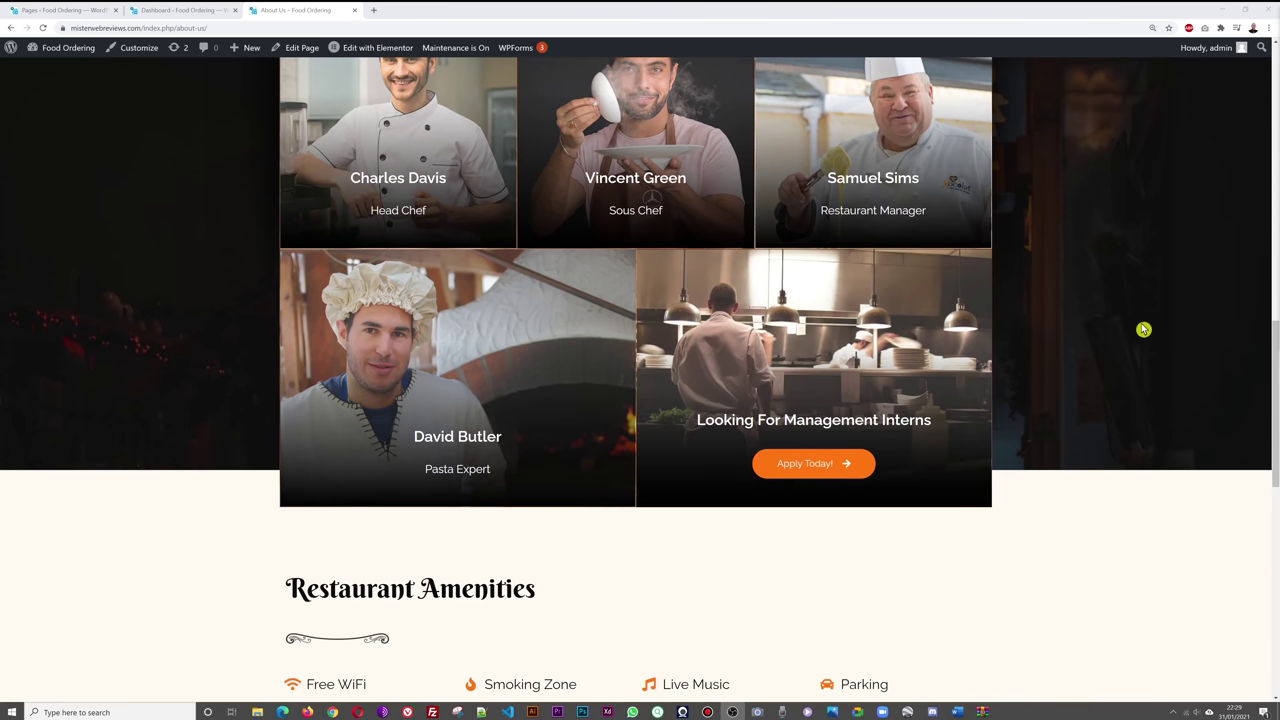
{"action": "scroll", "coordinate": [1140, 326], "scroll_direction": "down", "scroll_amount": 4}
{"action": "scroll", "coordinate": [1137, 326], "scroll_direction": "down", "scroll_amount": 1}
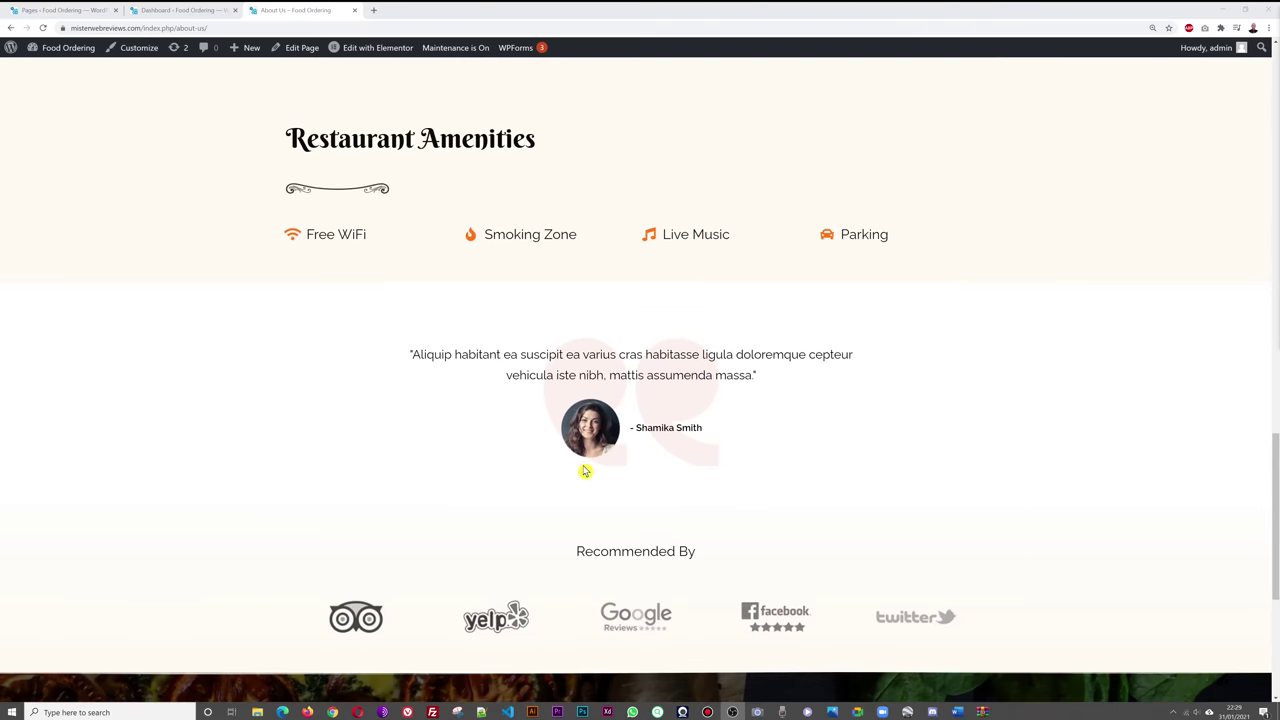
{"action": "scroll", "coordinate": [1186, 343], "scroll_direction": "down", "scroll_amount": 3}
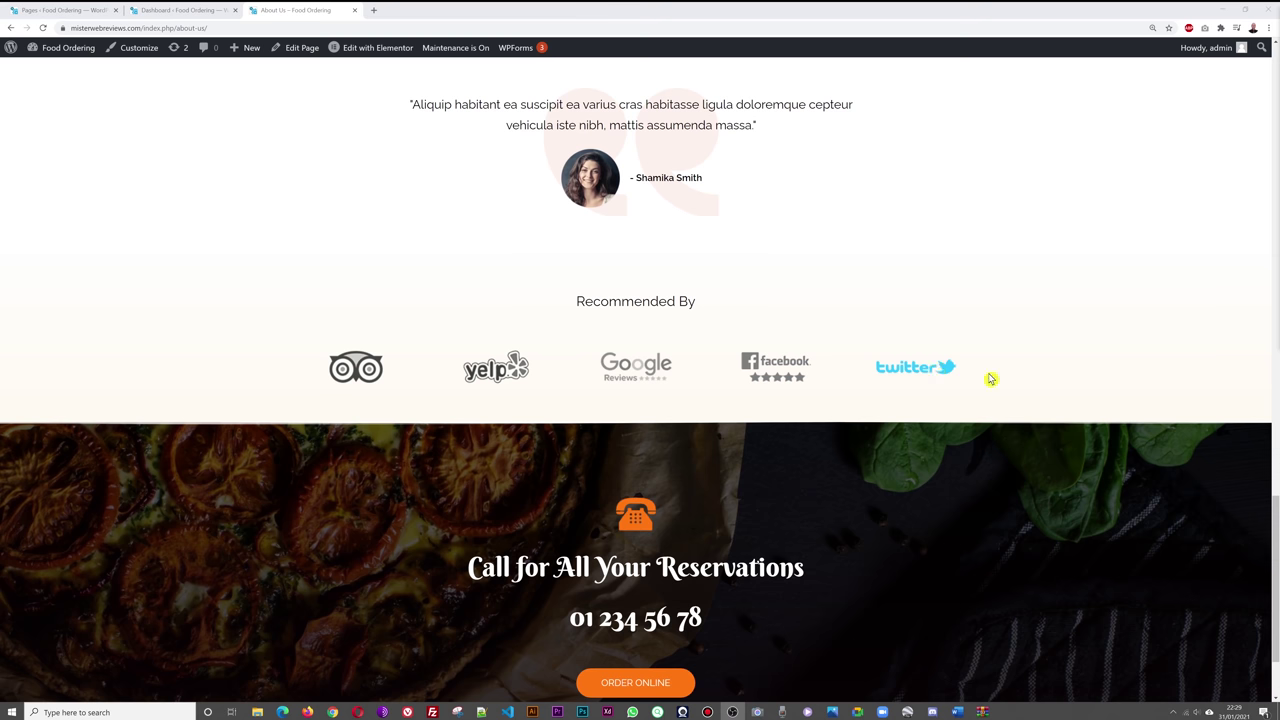
{"action": "scroll", "coordinate": [1059, 398], "scroll_direction": "down", "scroll_amount": 1}
{"action": "scroll", "coordinate": [1059, 398], "scroll_direction": "down", "scroll_amount": 1}
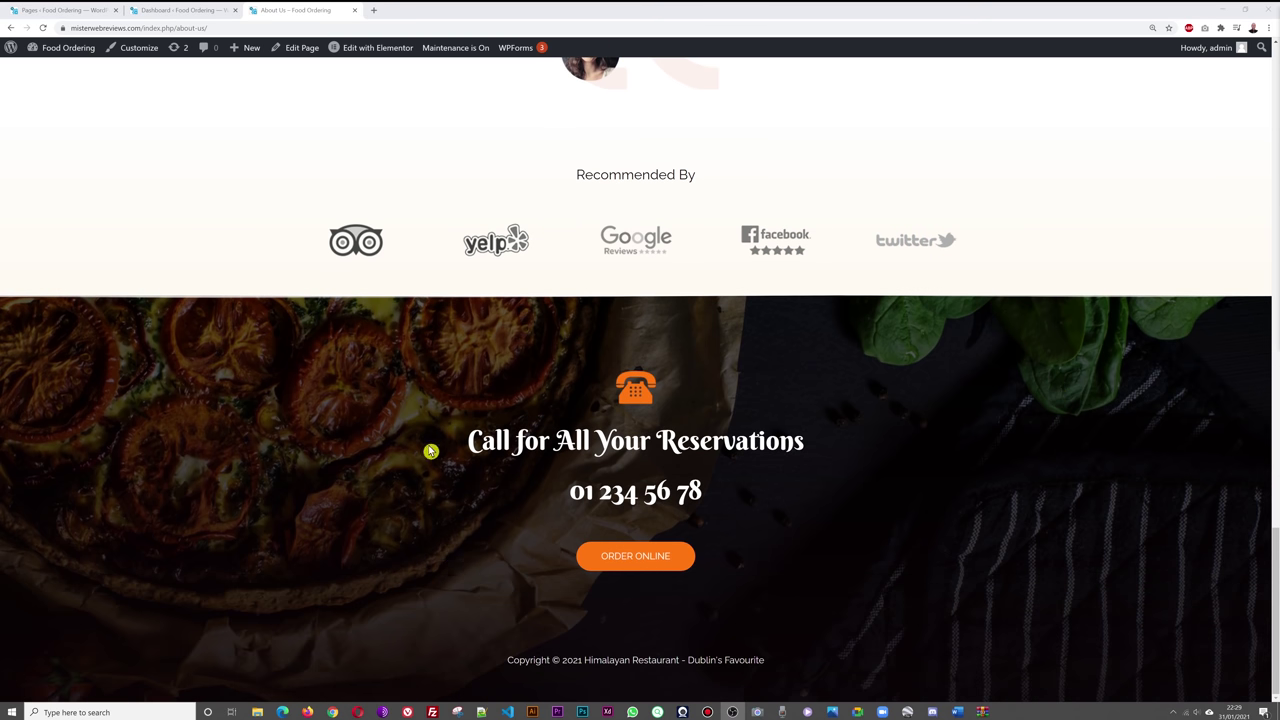
{"action": "scroll", "coordinate": [1095, 505], "scroll_direction": "up", "scroll_amount": 20}
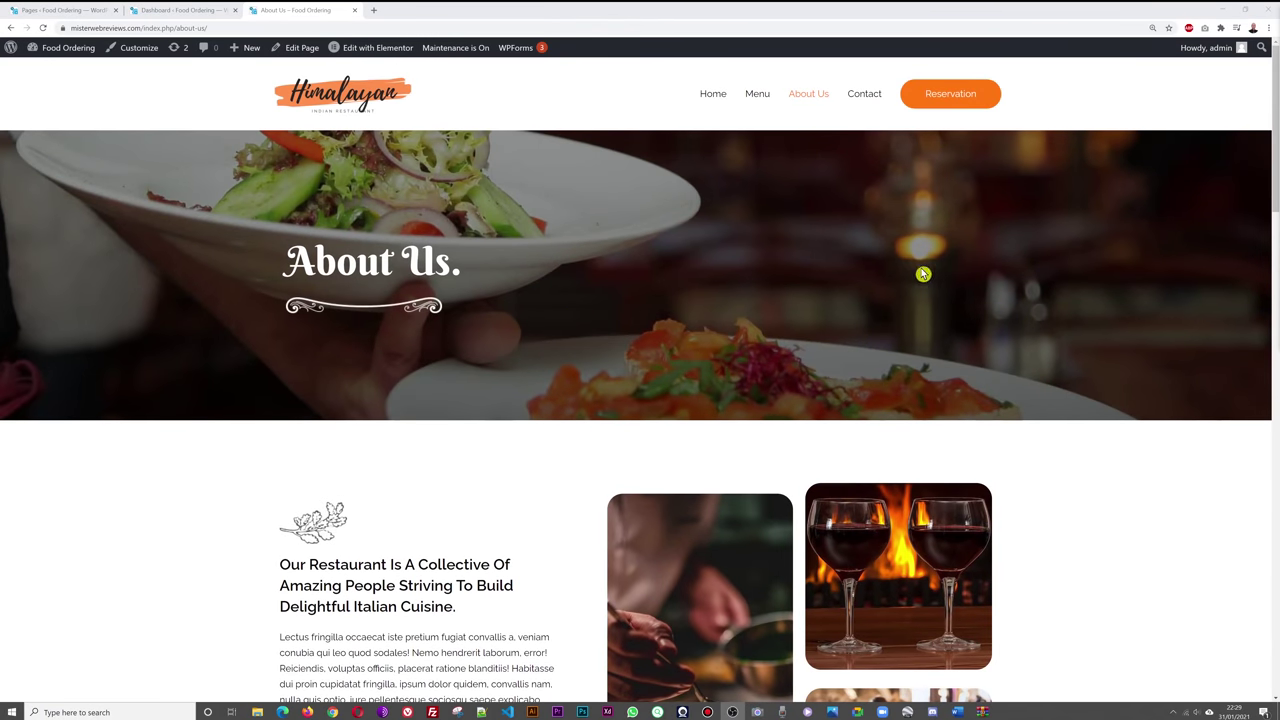
- From the Pages list, open About Us in the Elementor editor in a new tab and switch to it
{"action": "left_click", "coordinate": [194, 12]}
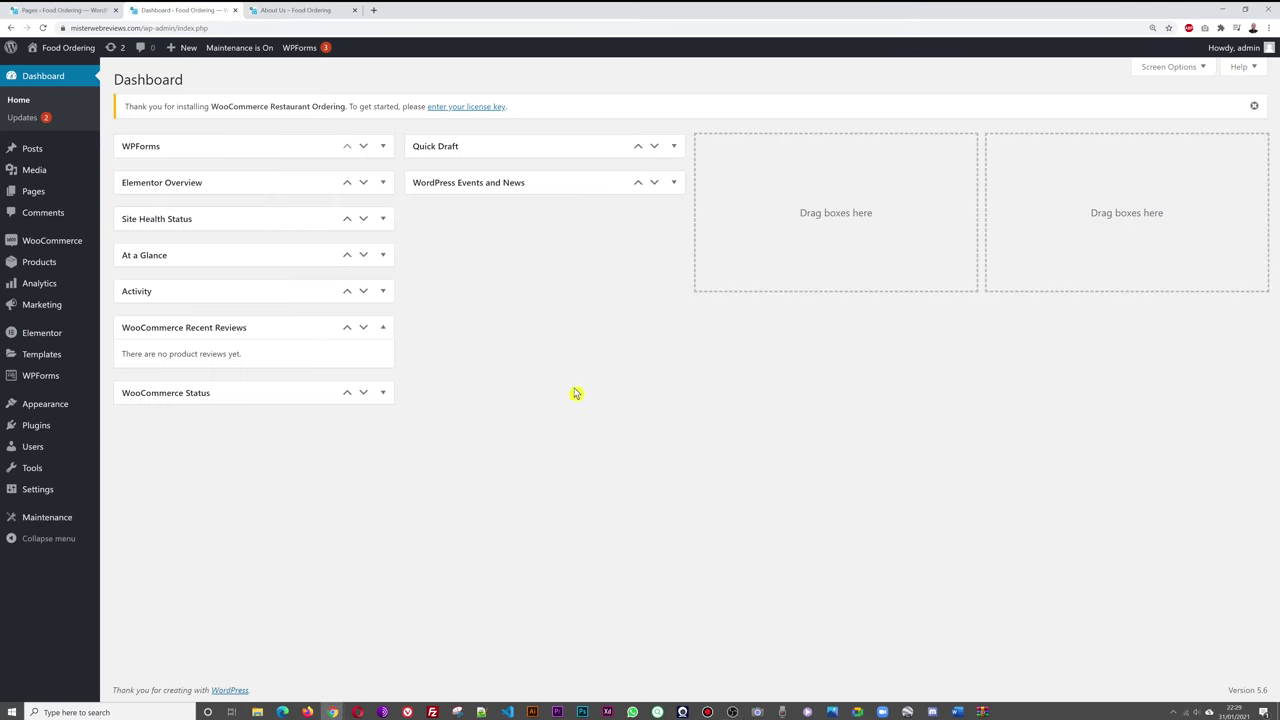
{"action": "left_click", "coordinate": [37, 194]}
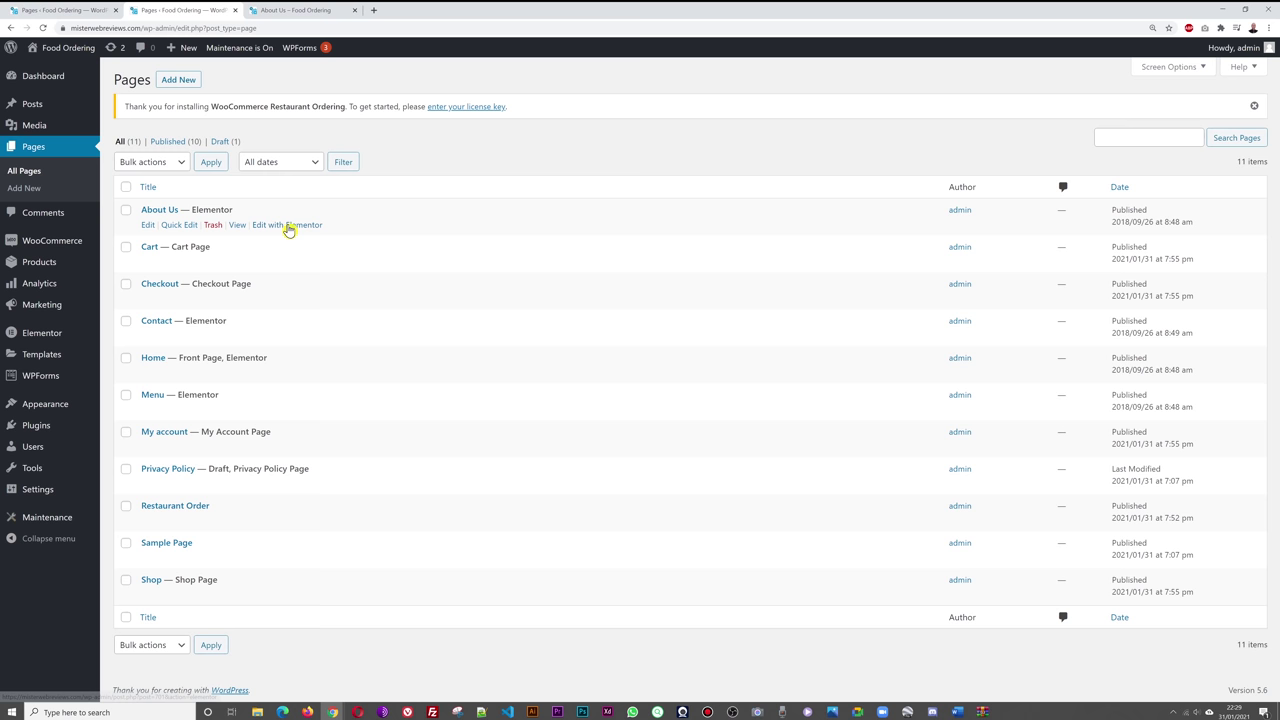
{"action": "right_click", "coordinate": [296, 229]}
{"action": "left_click", "coordinate": [364, 234]}
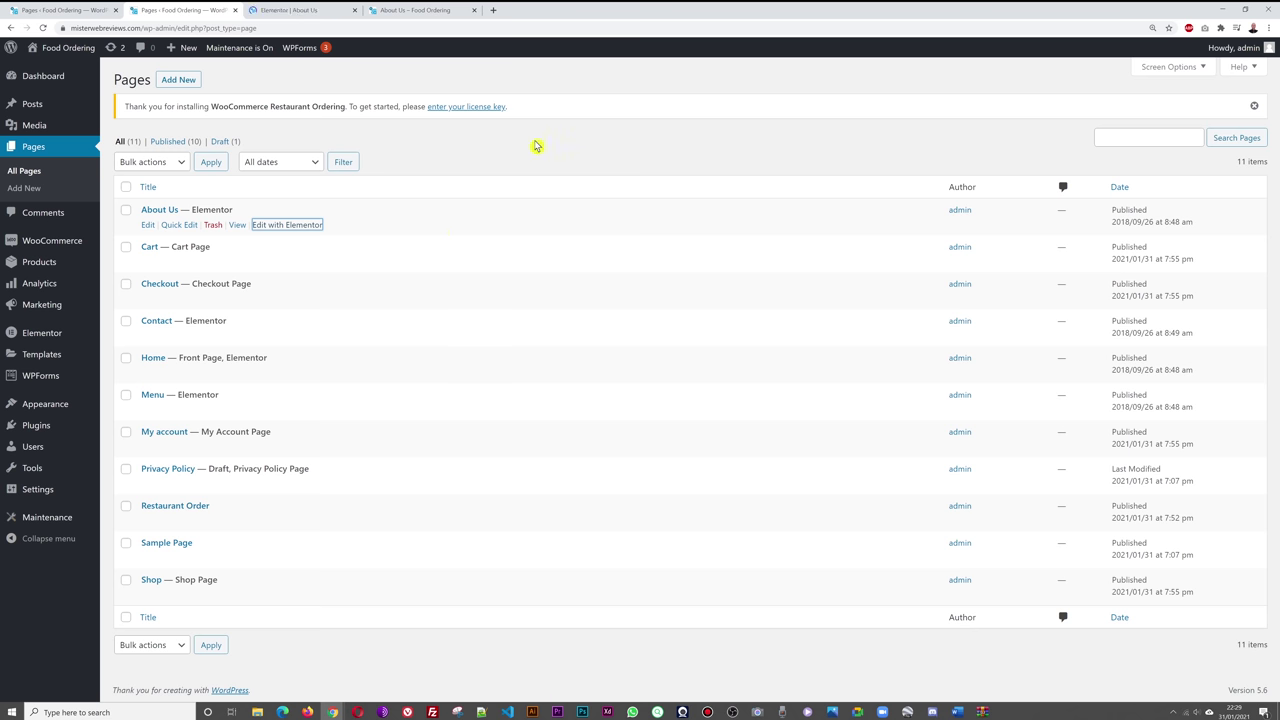
{"action": "left_click", "coordinate": [410, 12]}
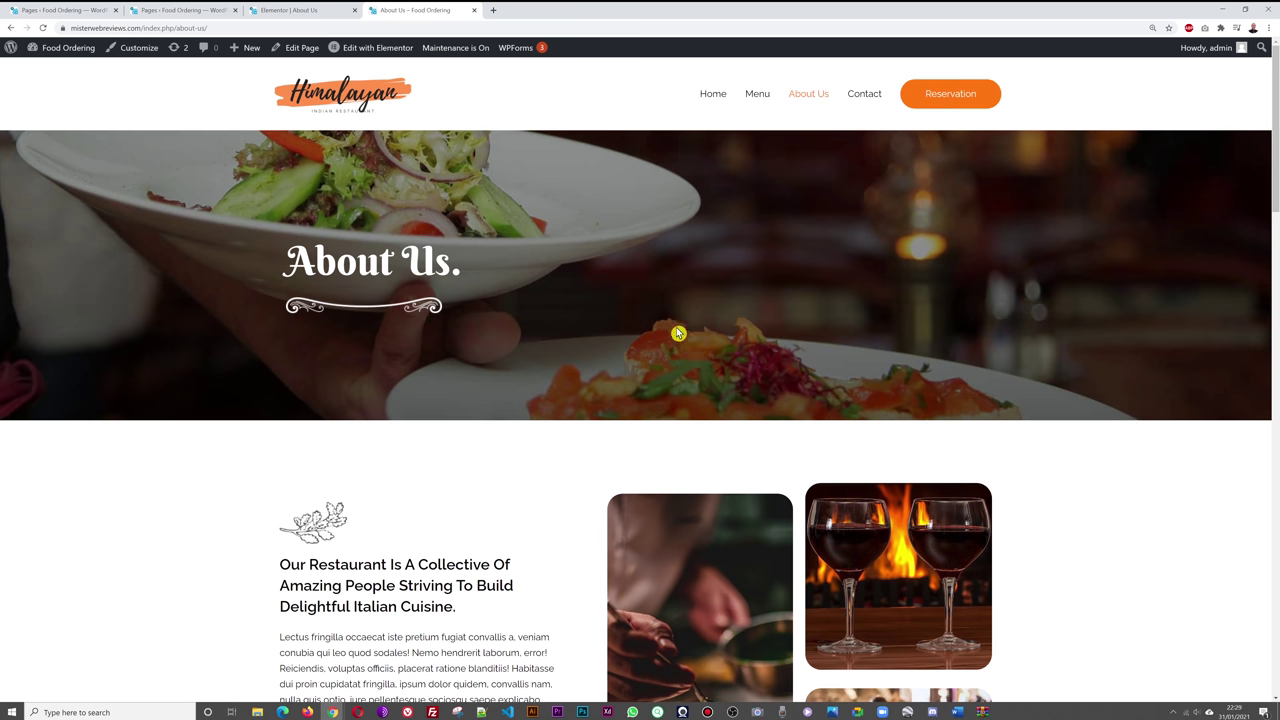
{"action": "left_click", "coordinate": [320, 10]}
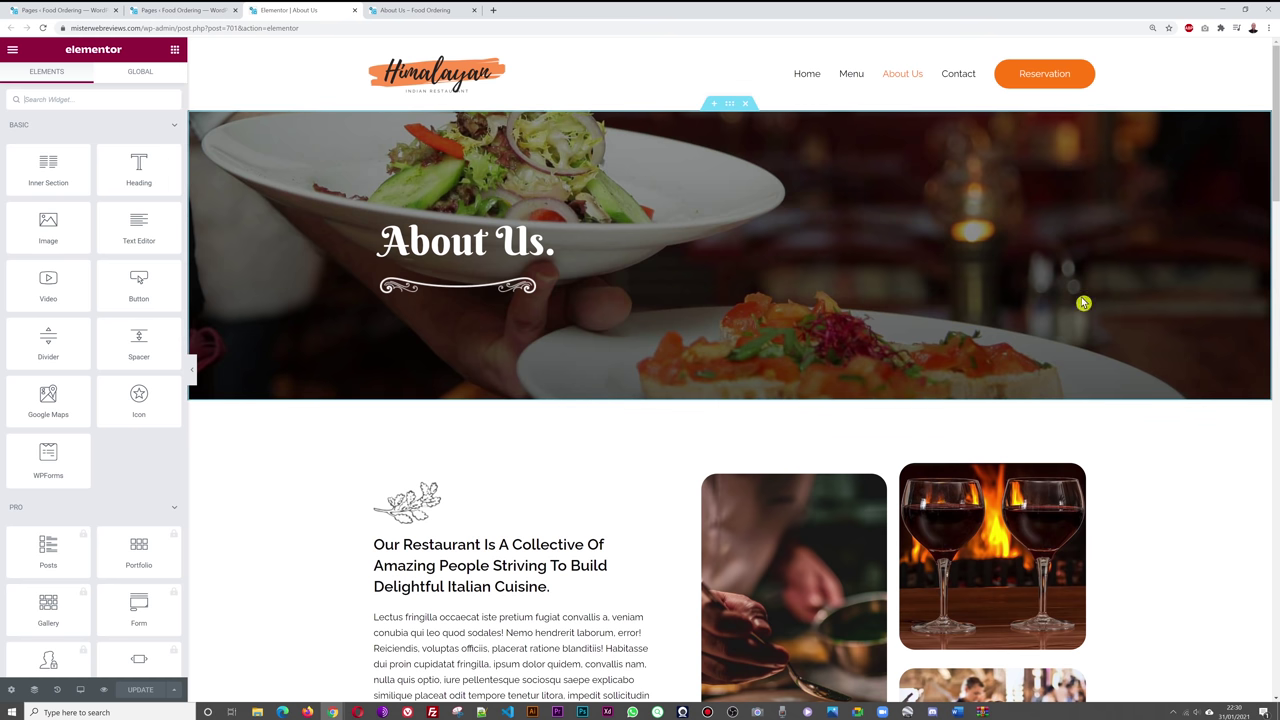
{"action": "left_click", "coordinate": [731, 106]}
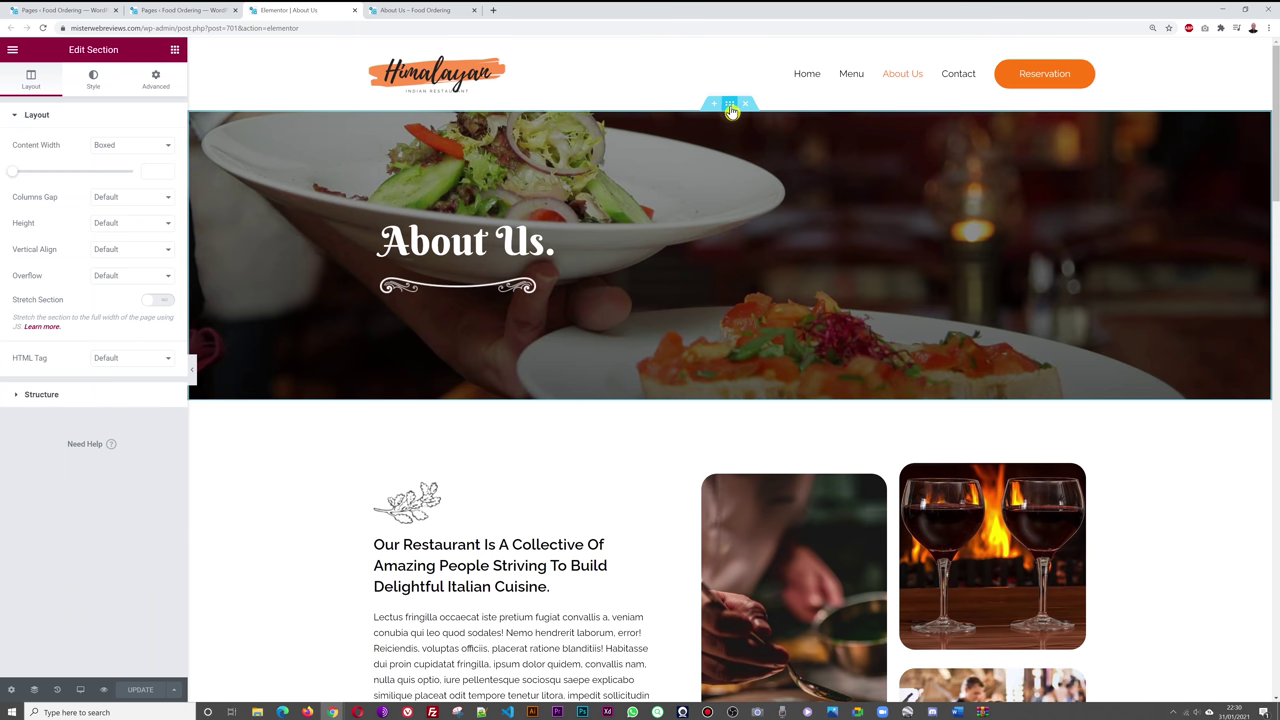
{"action": "left_click", "coordinate": [94, 84]}
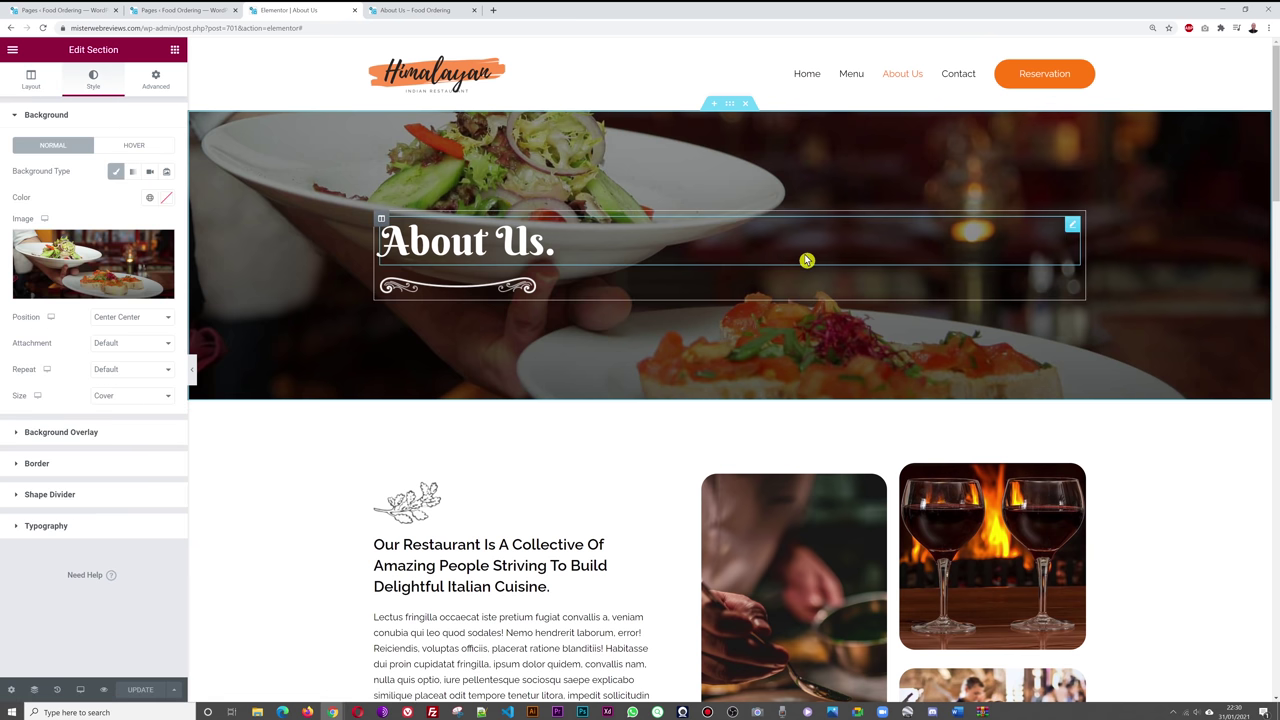
{"action": "left_click", "coordinate": [113, 253]}
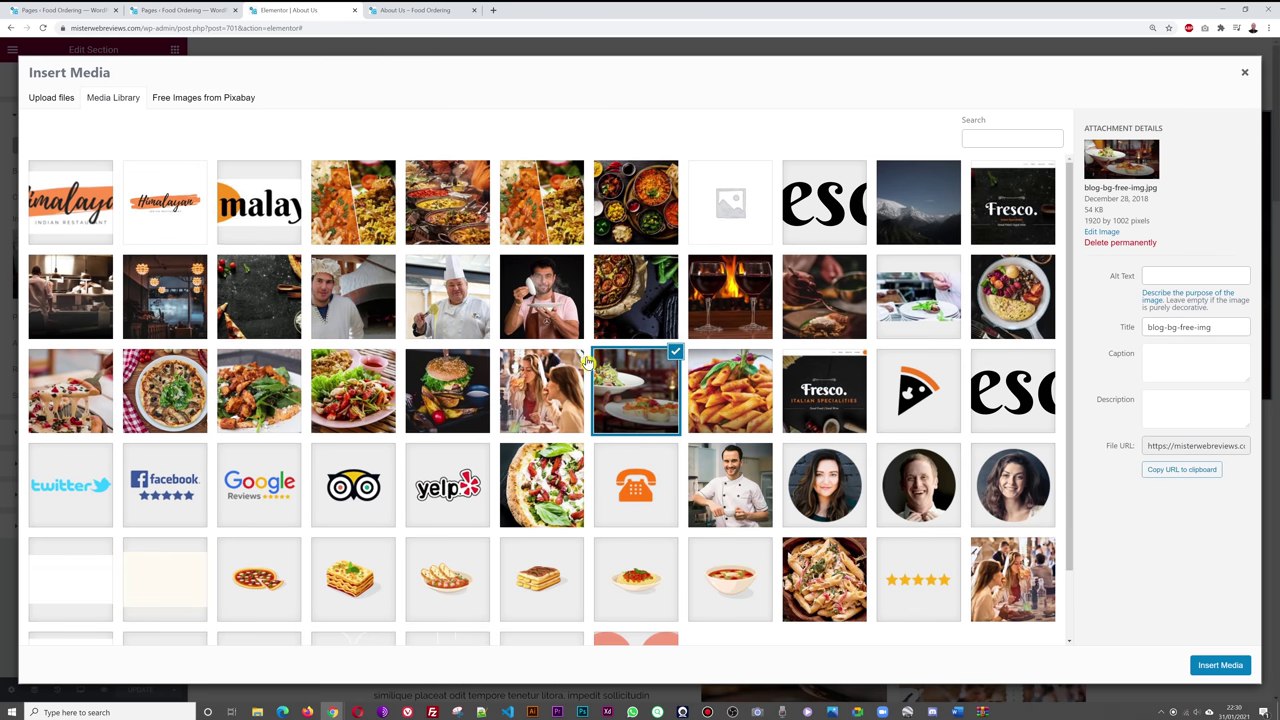
{"action": "left_click", "coordinate": [648, 226]}
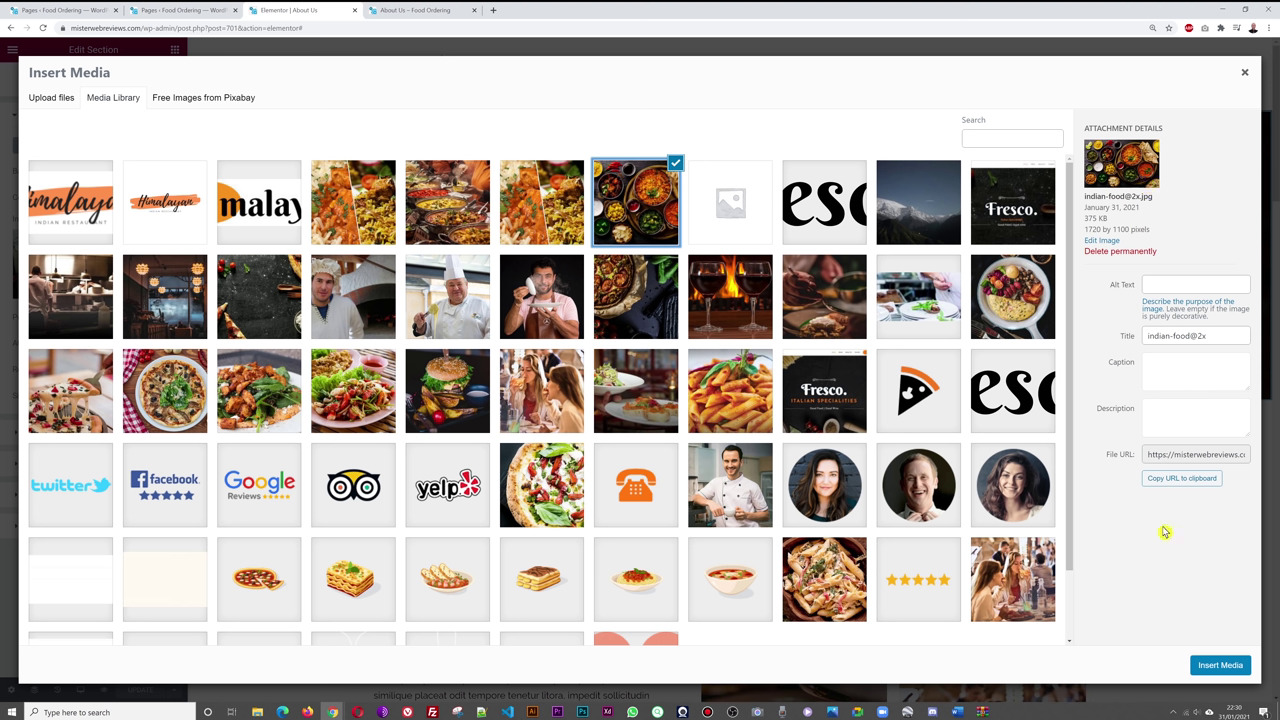
{"action": "left_click", "coordinate": [1220, 665]}
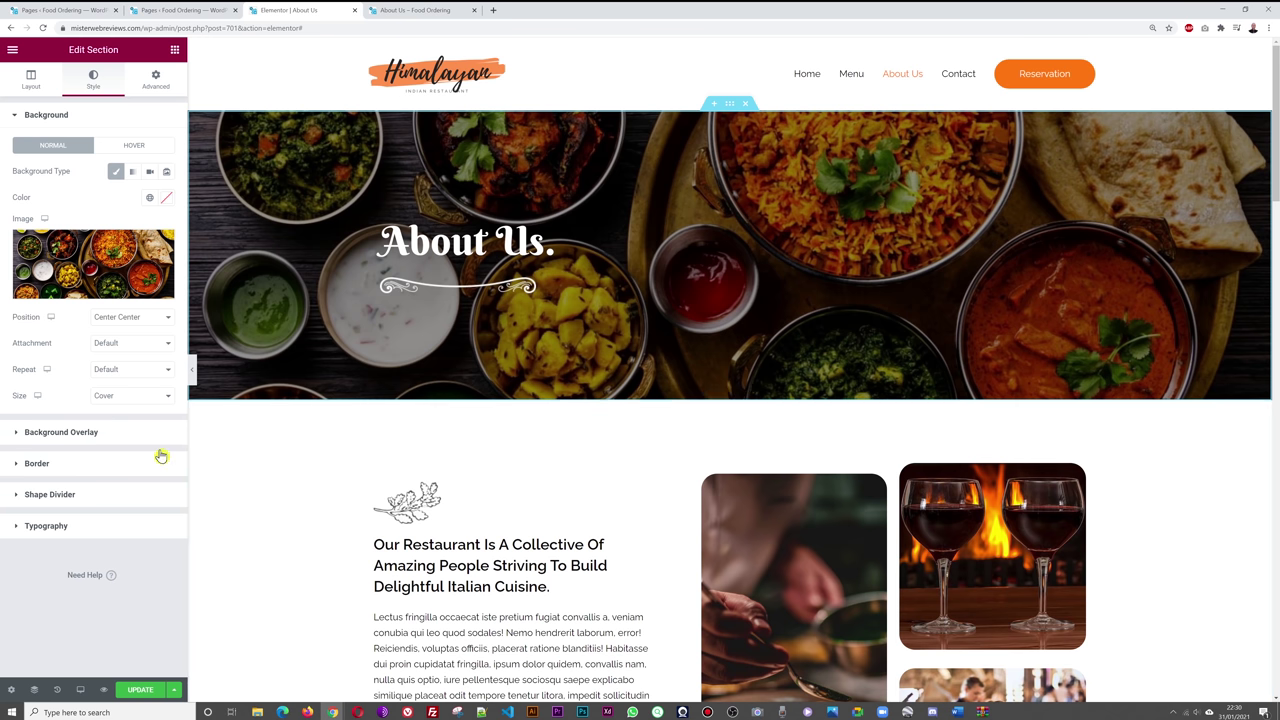
- Expand Background Overlay on the hero and set its opacity to 0.44
{"action": "left_click", "coordinate": [76, 434]}
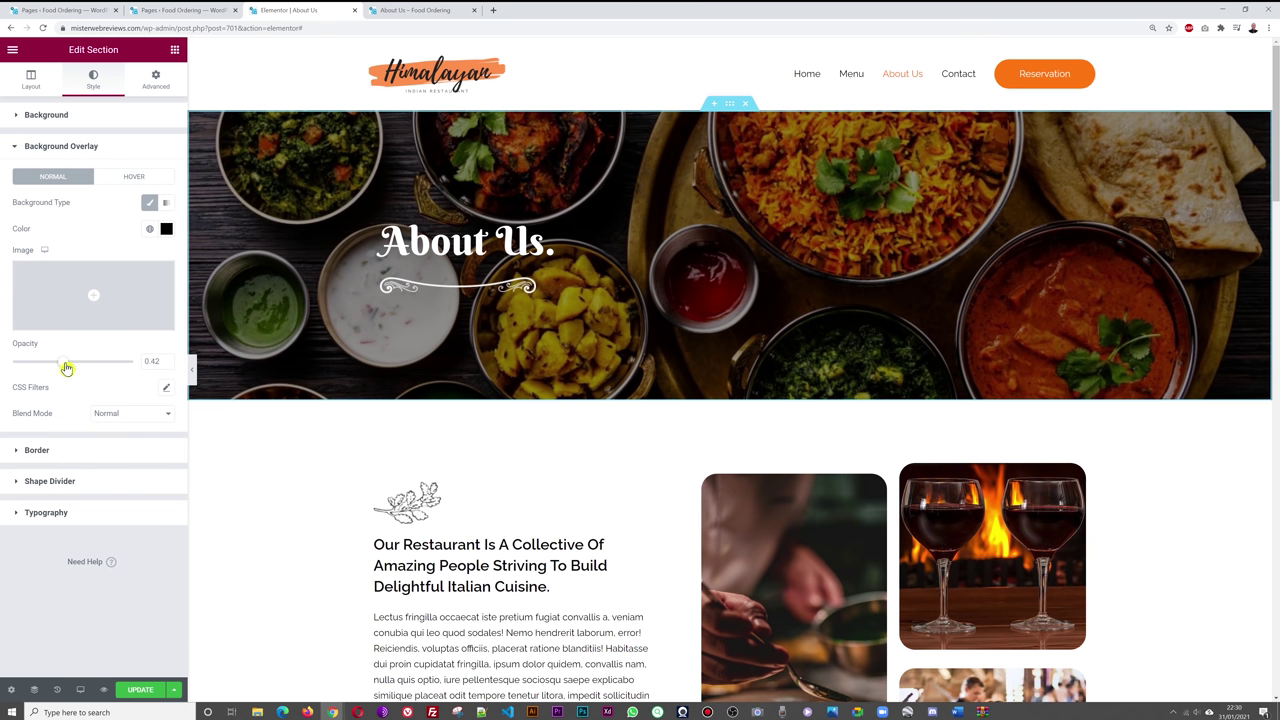
{"action": "left_click_drag", "start_coordinate": [66, 368], "coordinate": [90, 370]}
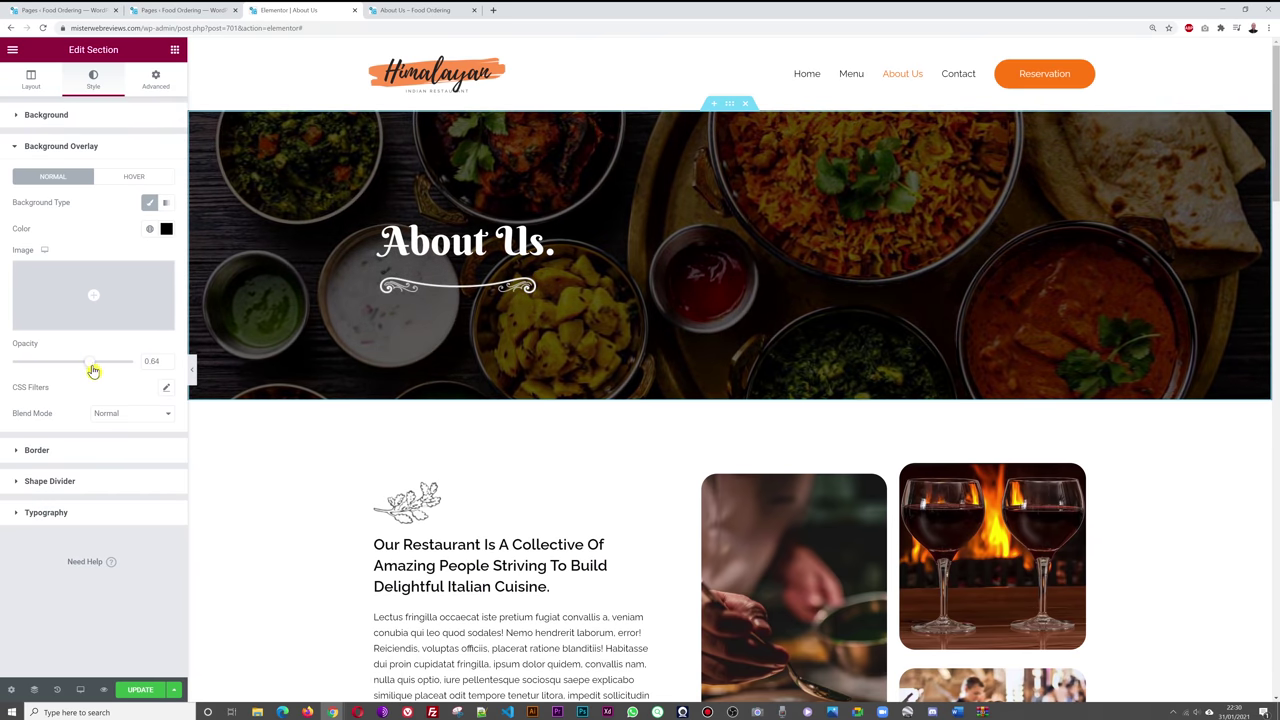
{"action": "left_click_drag", "start_coordinate": [83, 368], "coordinate": [75, 367]}
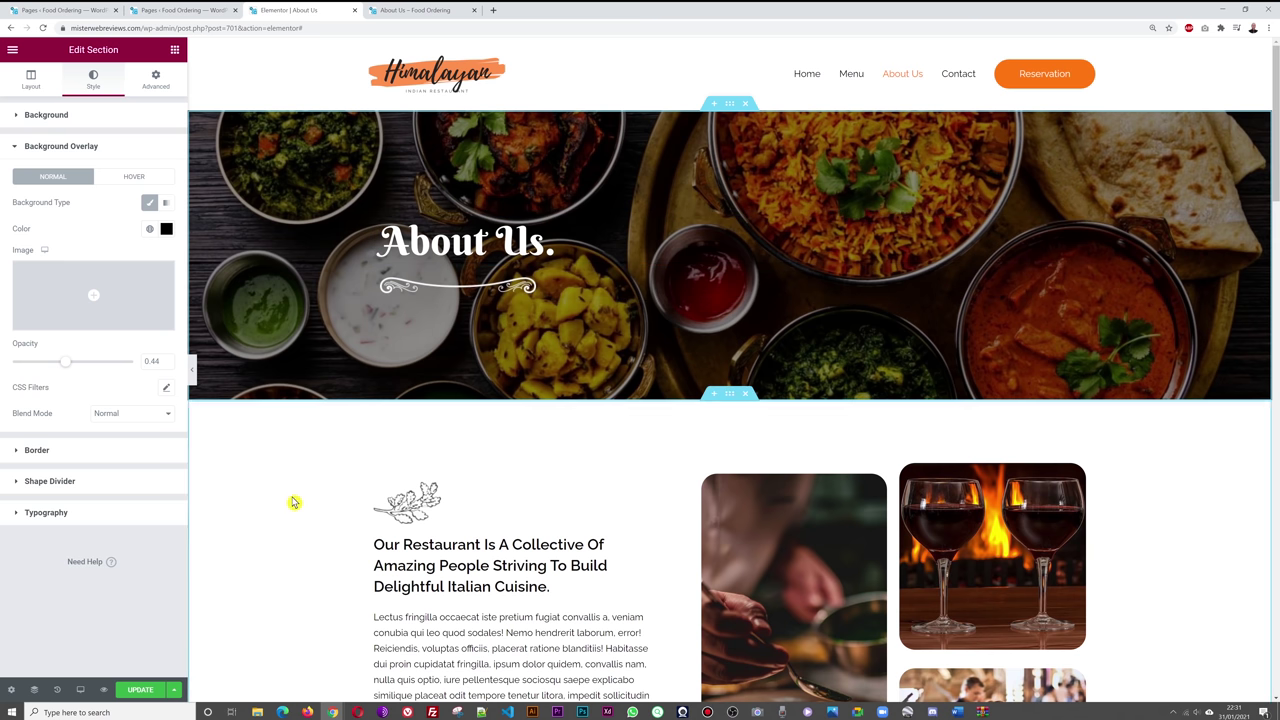
- Move the intro text column to the far left of the row, ahead of both photo columns
{"action": "scroll", "coordinate": [288, 500], "scroll_direction": "down", "scroll_amount": 3}
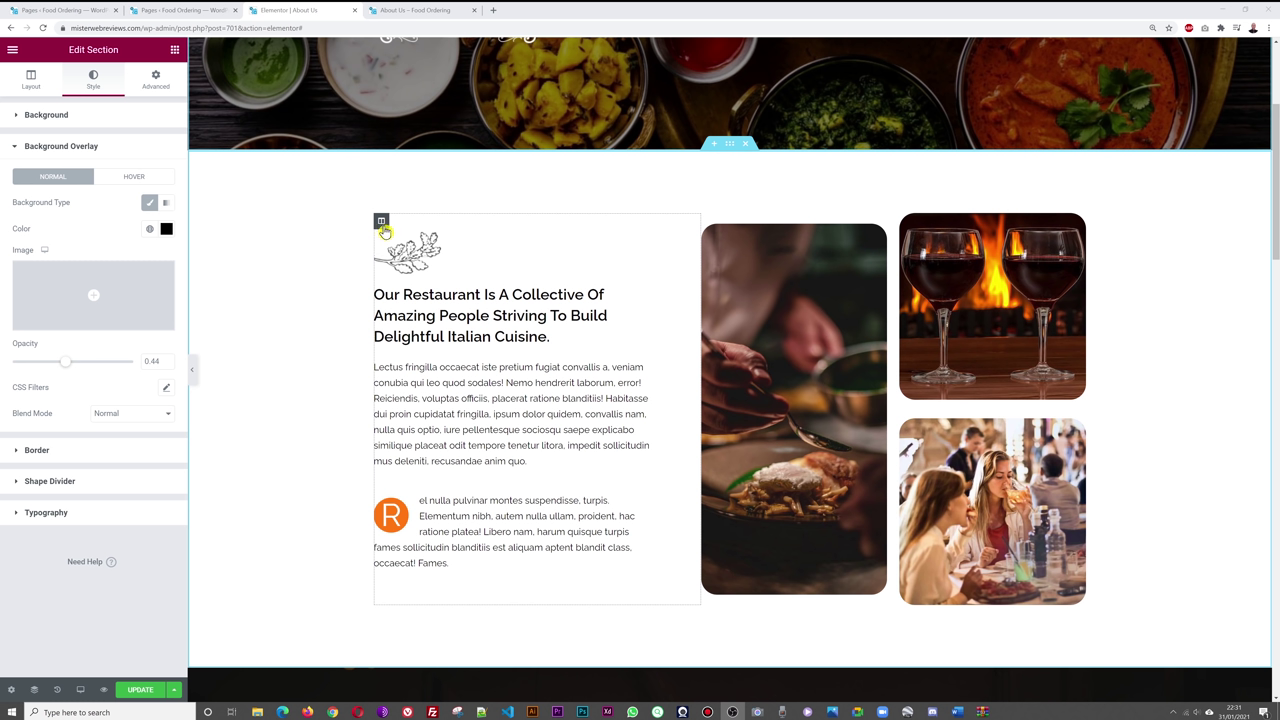
{"action": "left_click_drag", "start_coordinate": [381, 228], "coordinate": [918, 255]}
{"action": "left_click_drag", "start_coordinate": [957, 293], "coordinate": [960, 295]}
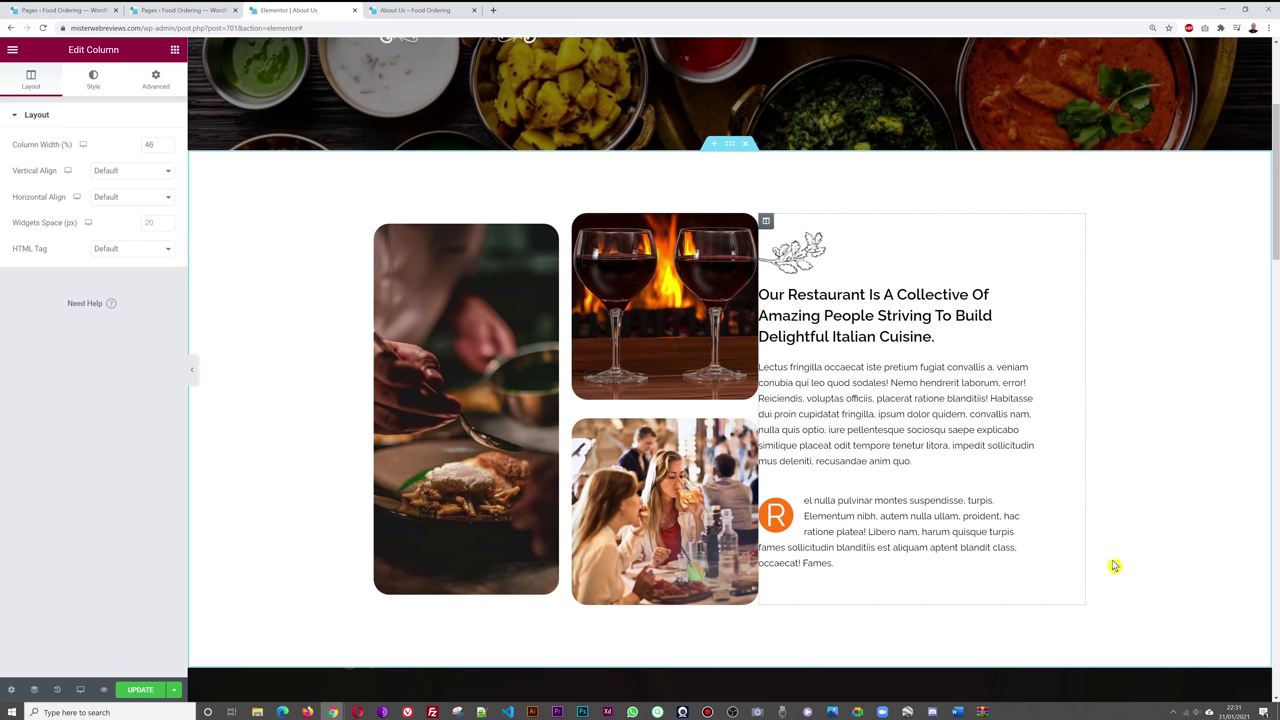
{"action": "left_click_drag", "start_coordinate": [766, 220], "coordinate": [709, 262]}
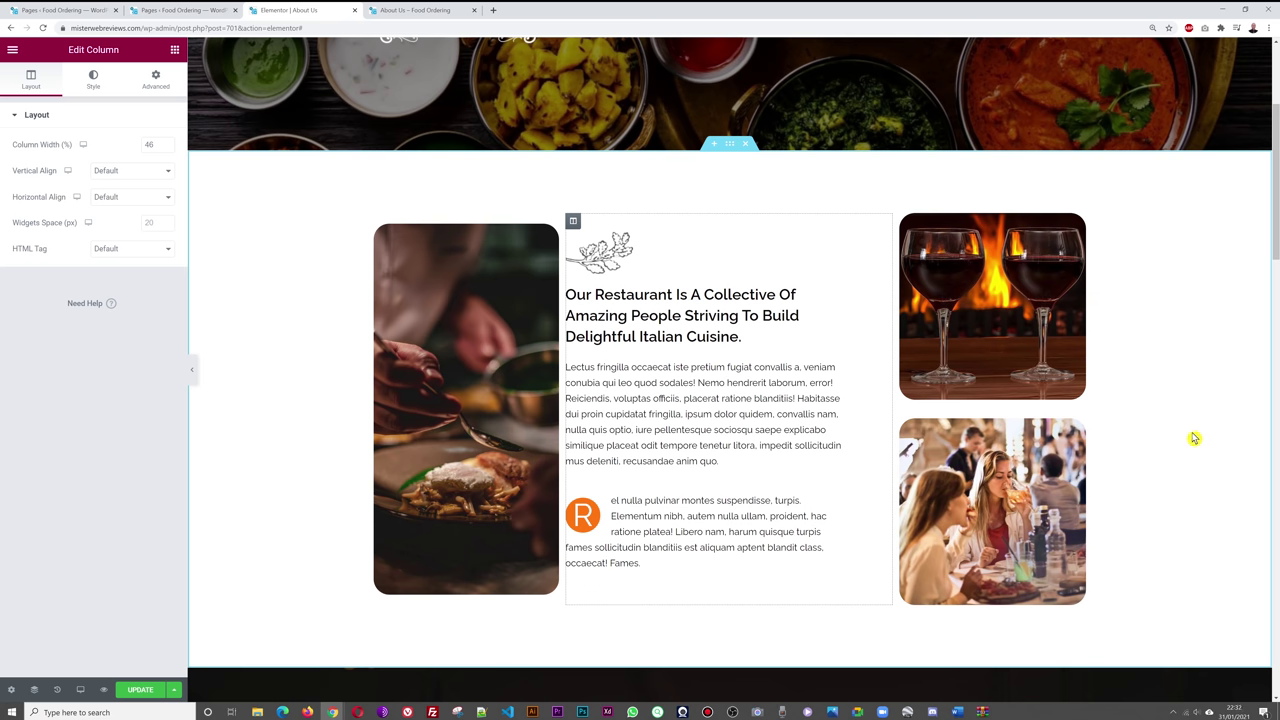
{"action": "scroll", "coordinate": [1193, 437], "scroll_direction": "down", "scroll_amount": 2}
{"action": "scroll", "coordinate": [1193, 437], "scroll_direction": "up", "scroll_amount": 2}
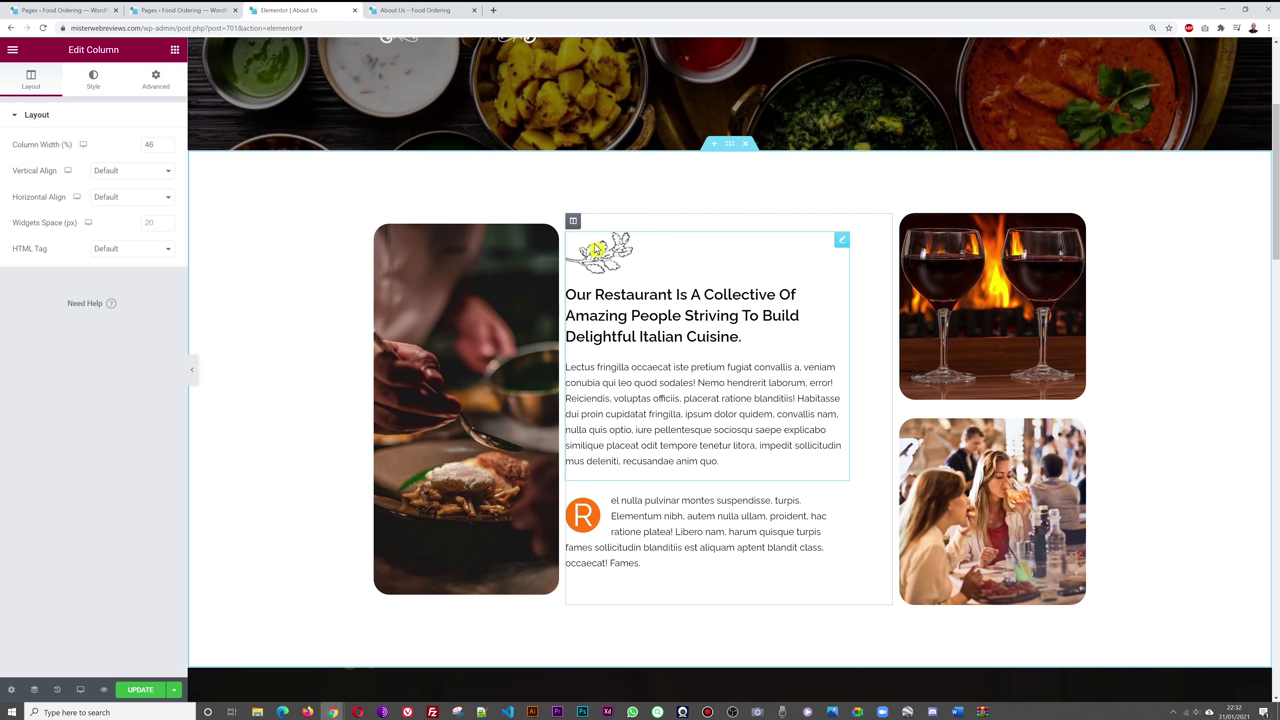
{"action": "left_click_drag", "start_coordinate": [573, 224], "coordinate": [308, 452]}
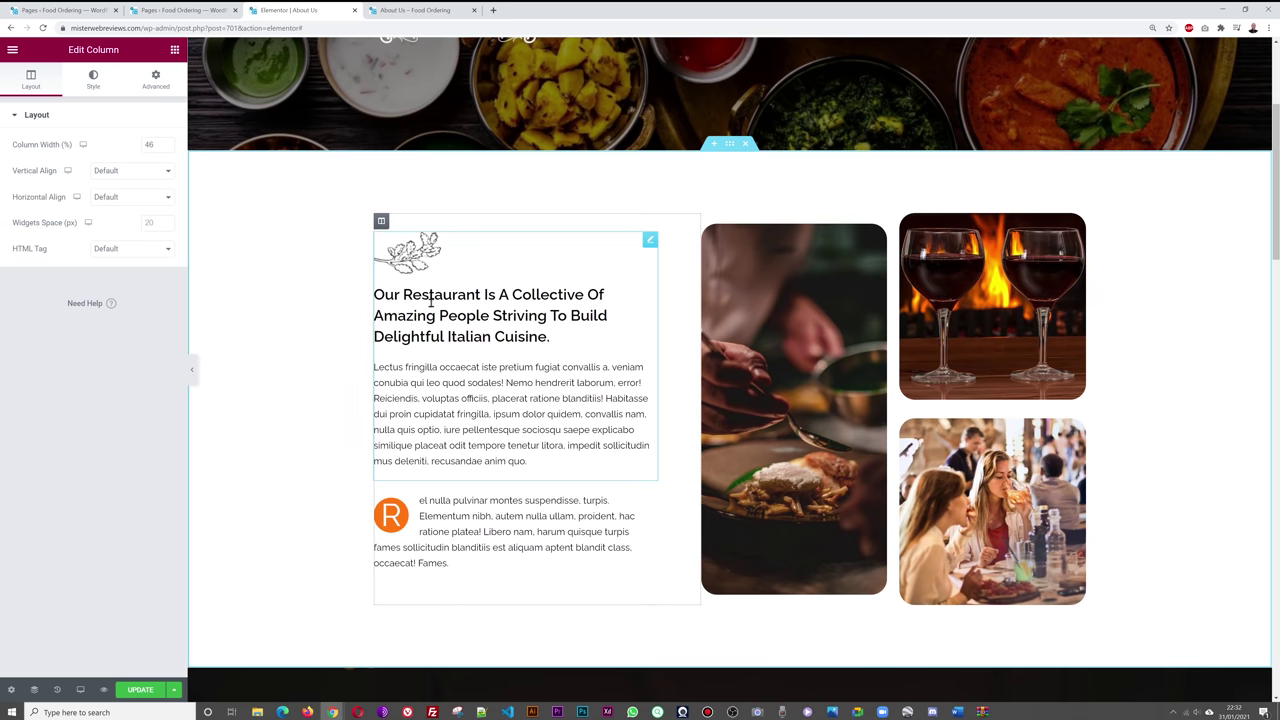
- Change 'Our' to 'Himalayan' in the intro image box title, then scroll to Our Chefs
{"action": "left_click", "coordinate": [584, 272]}
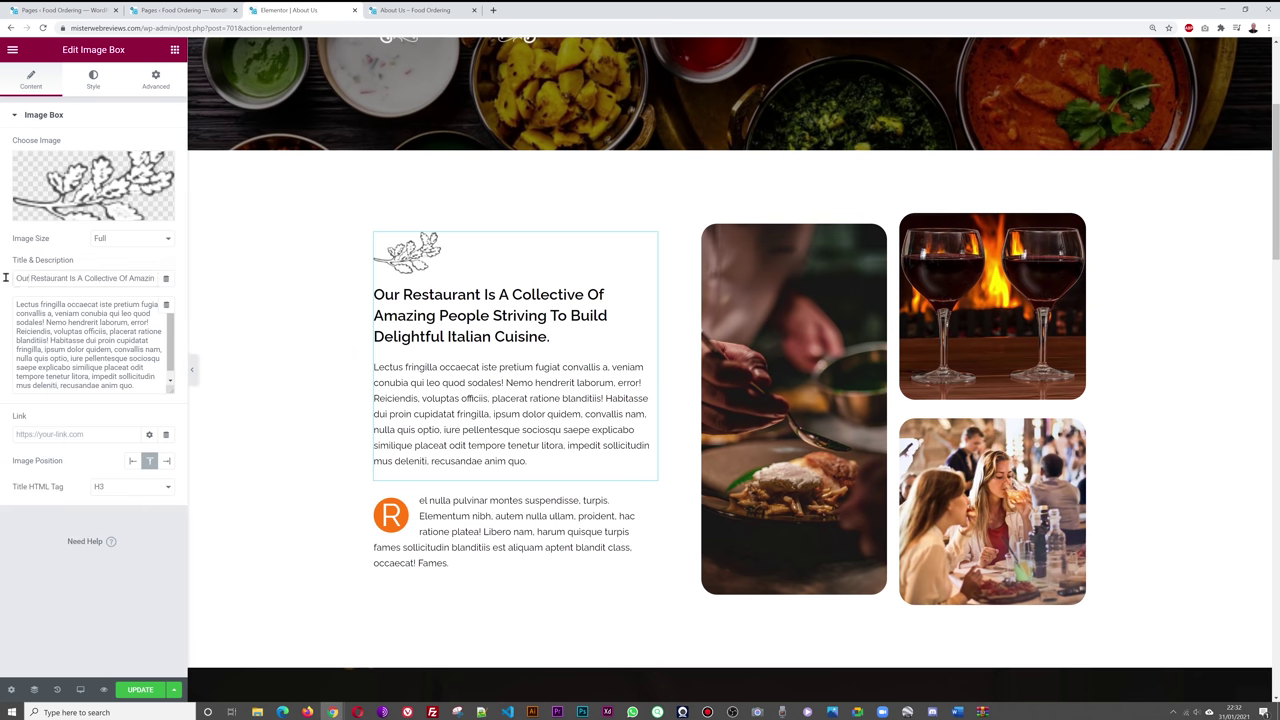
{"action": "type", "text": "Himalay"}
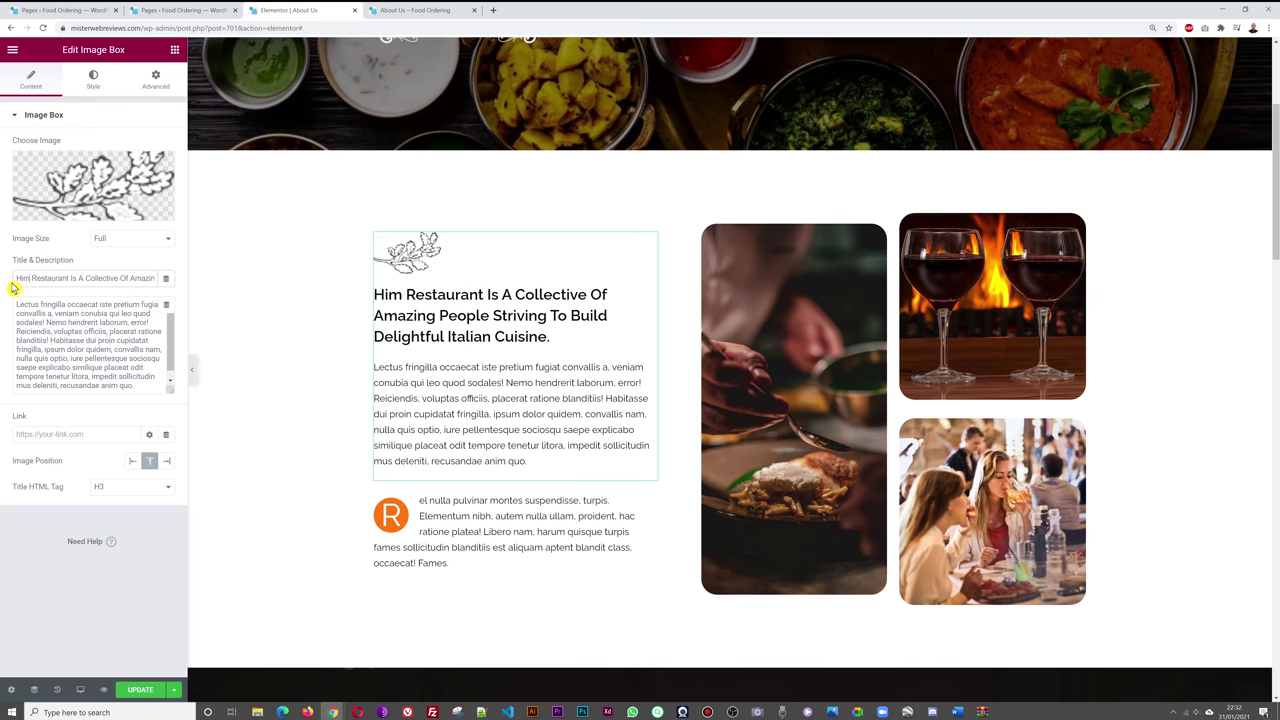
{"action": "type", "text": "an"}
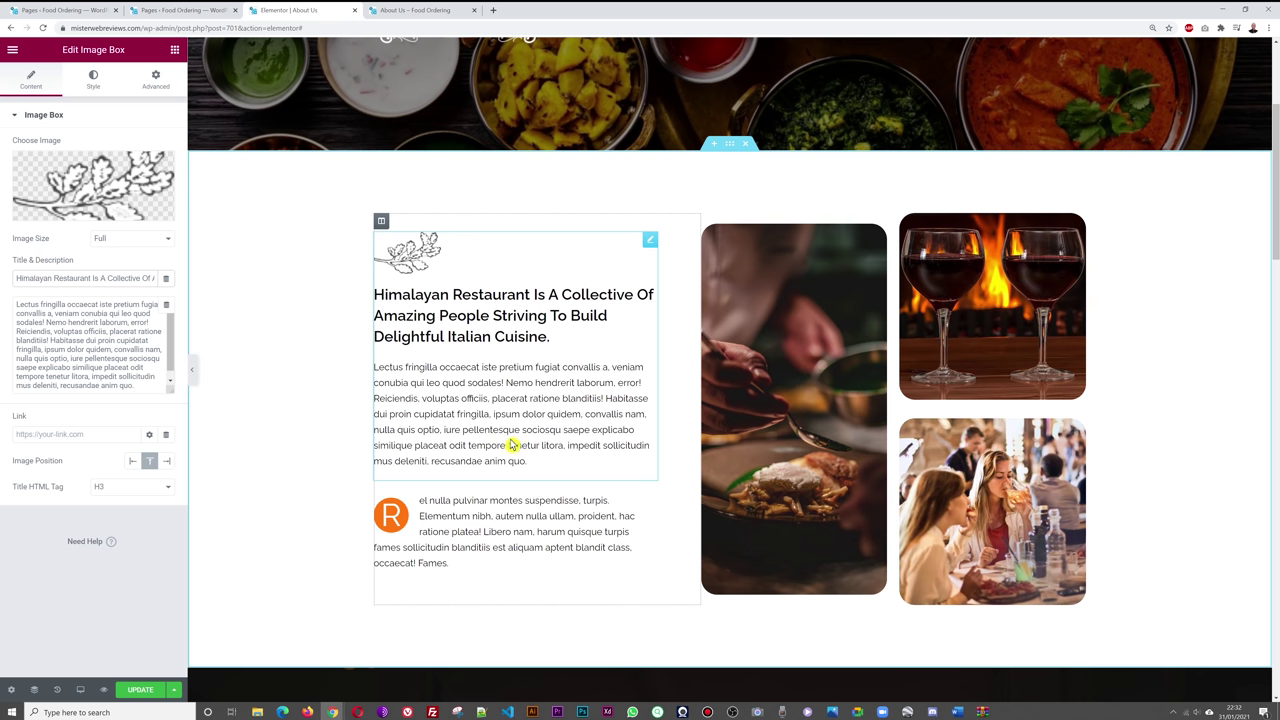
{"action": "scroll", "coordinate": [329, 420], "scroll_direction": "down", "scroll_amount": 3}
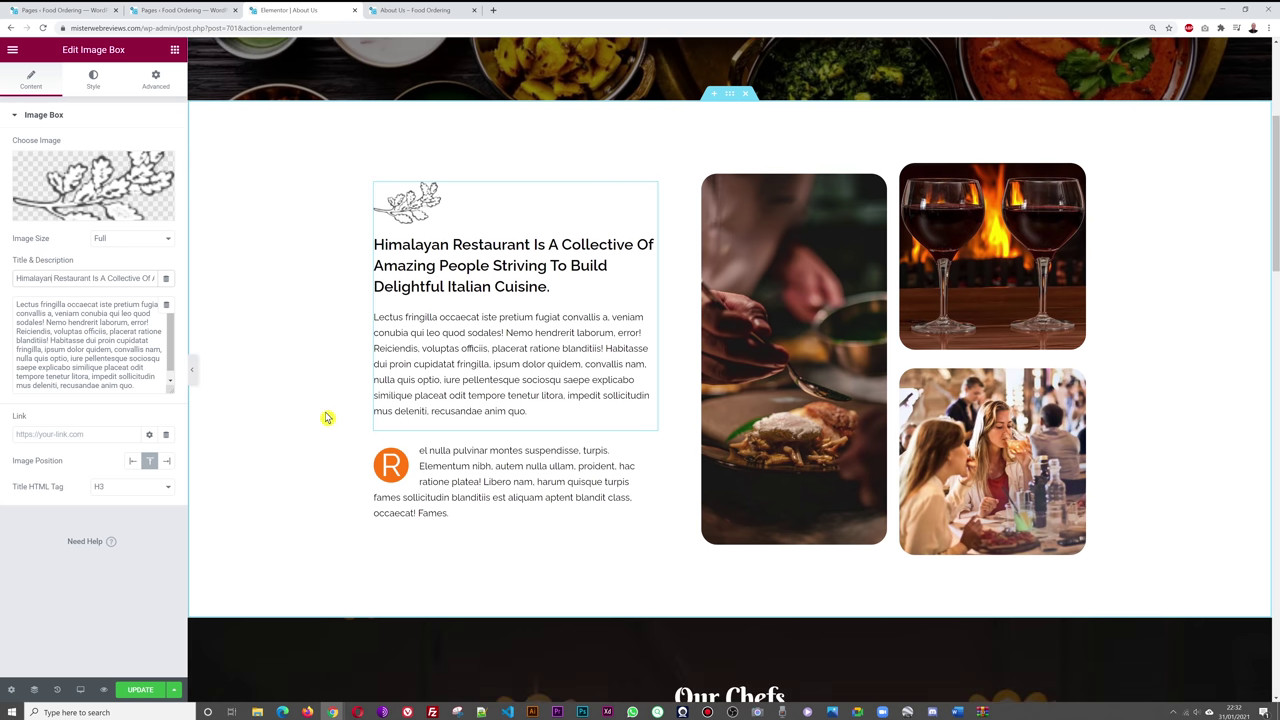
{"action": "scroll", "coordinate": [329, 420], "scroll_direction": "up", "scroll_amount": 2}
{"action": "scroll", "coordinate": [1193, 370], "scroll_direction": "down", "scroll_amount": 6}
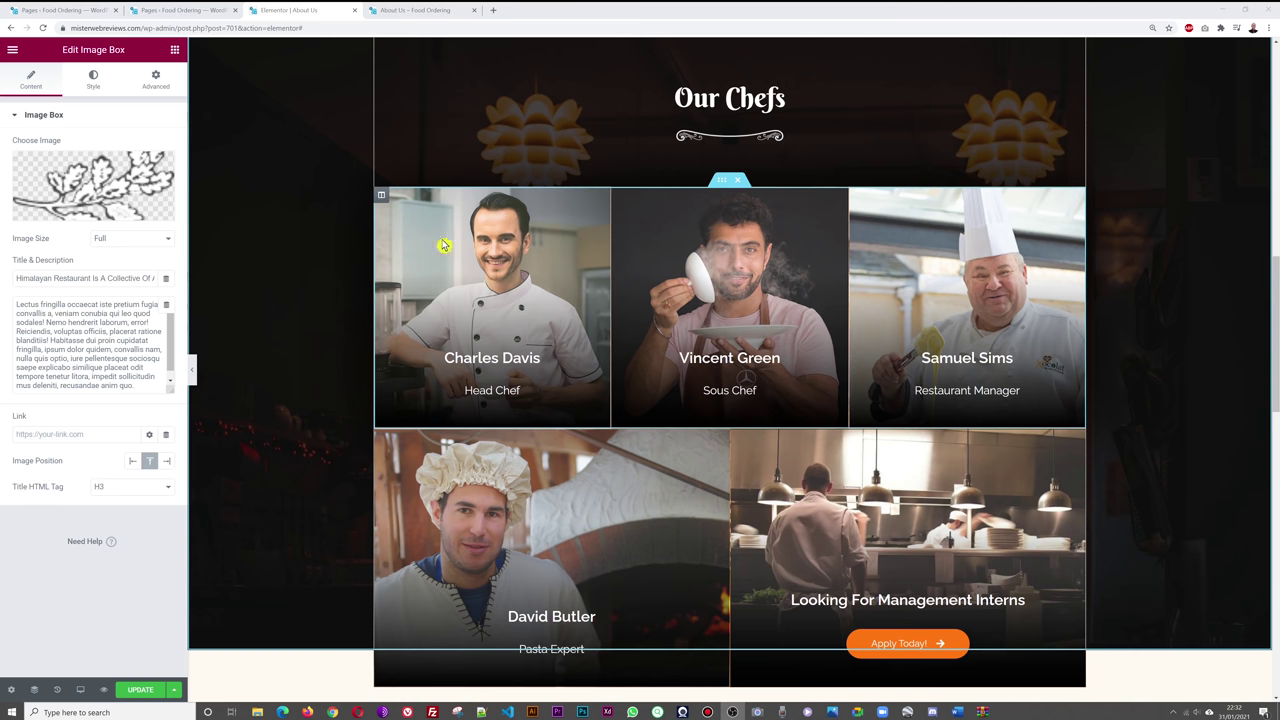
- Check the Head Chef column's background photo without replacing it, then edit the chef name heading
{"action": "left_click", "coordinate": [382, 197]}
{"action": "left_click", "coordinate": [91, 86]}
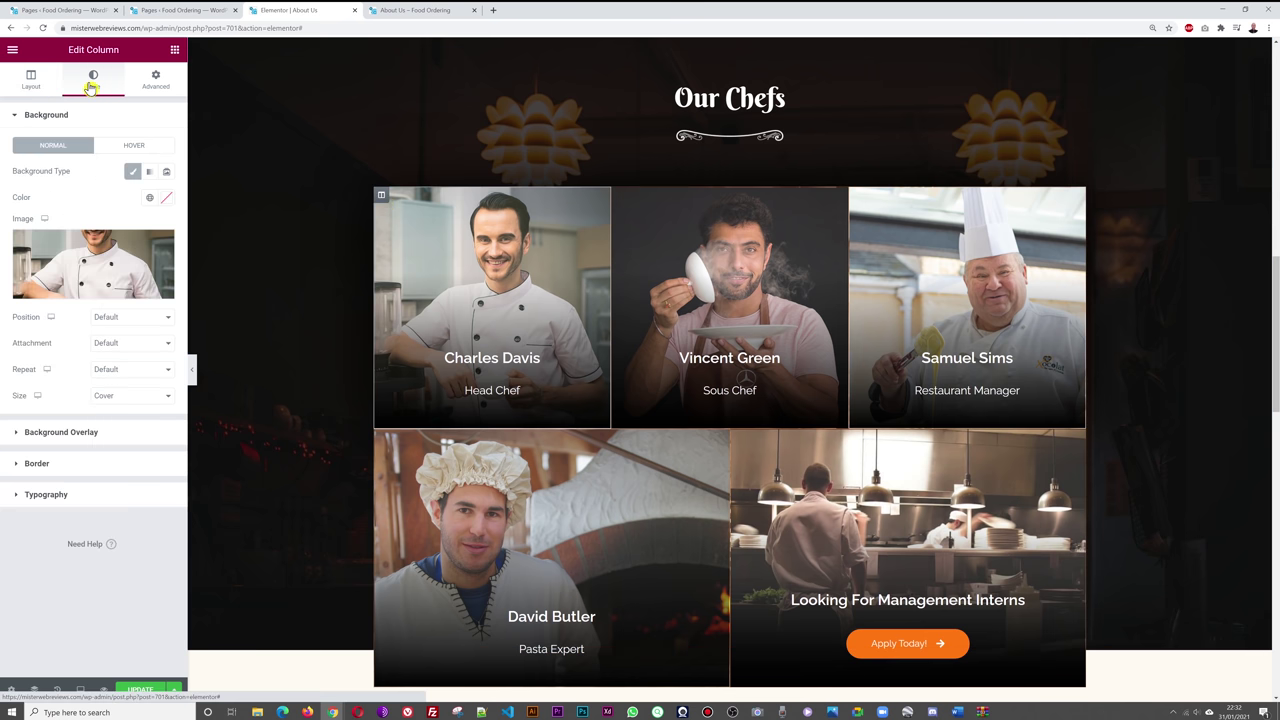
{"action": "left_click", "coordinate": [97, 253]}
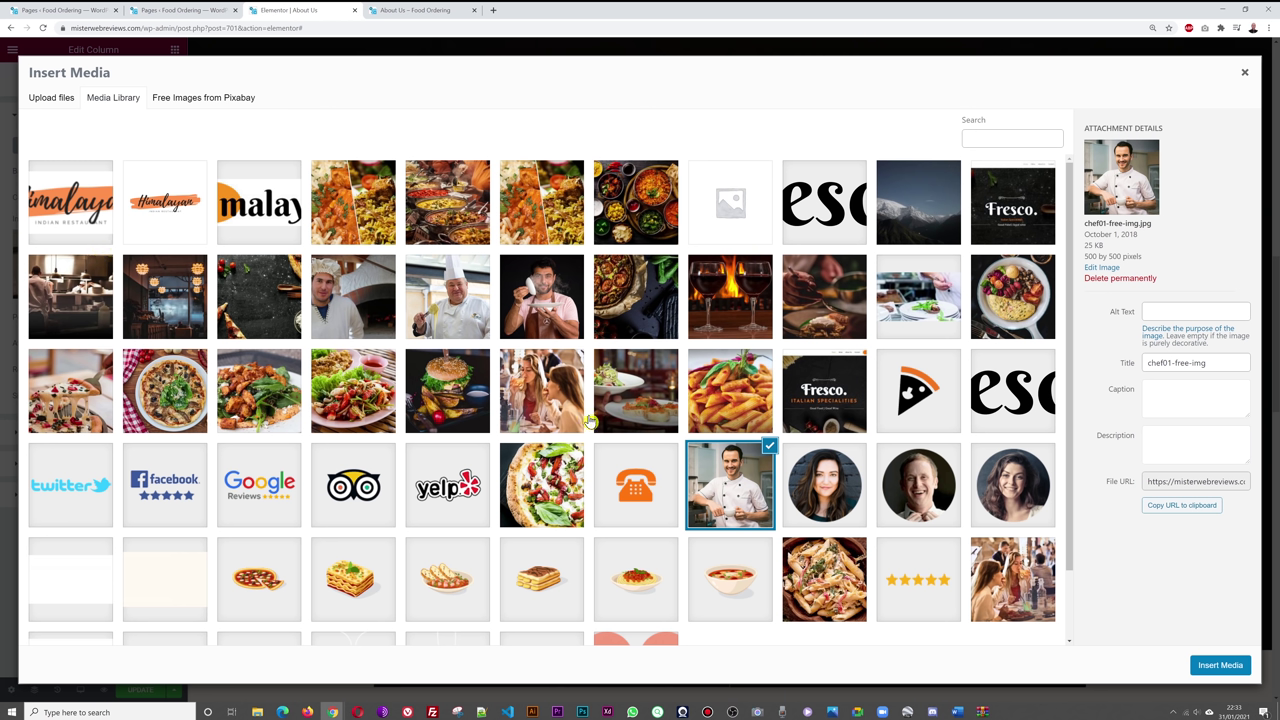
{"action": "left_click", "coordinate": [62, 106]}
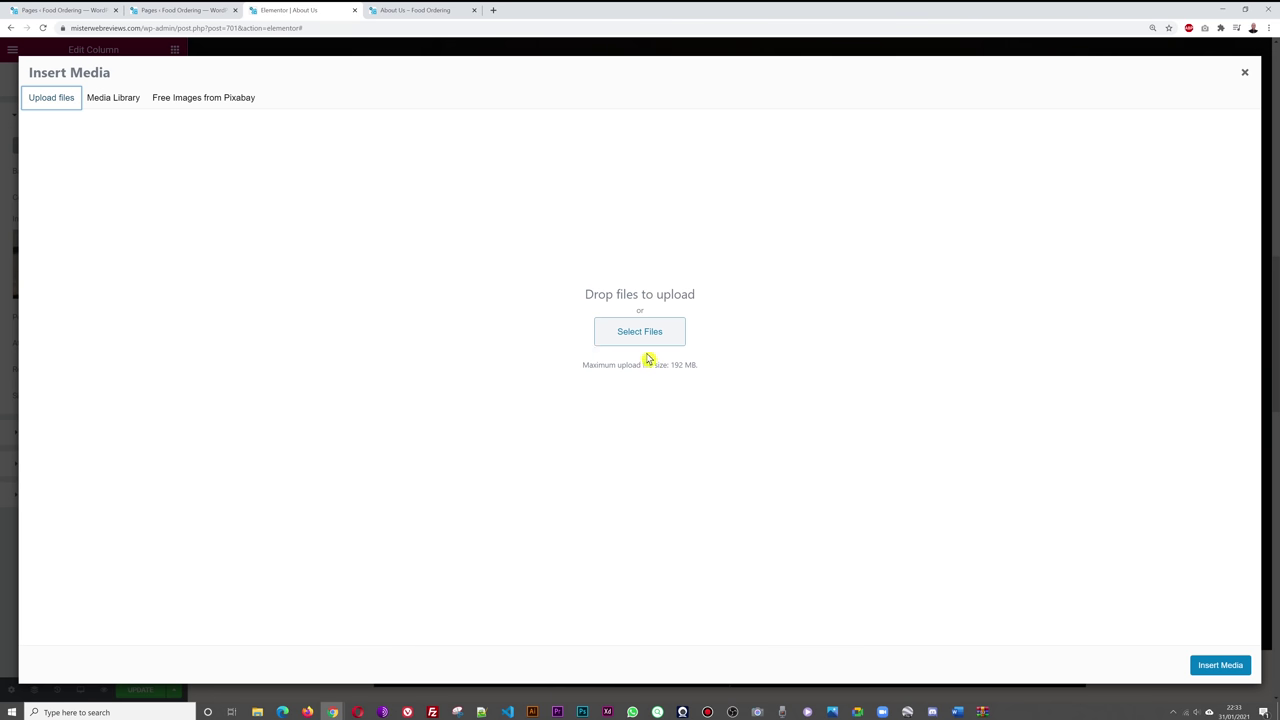
{"action": "left_click", "coordinate": [105, 100]}
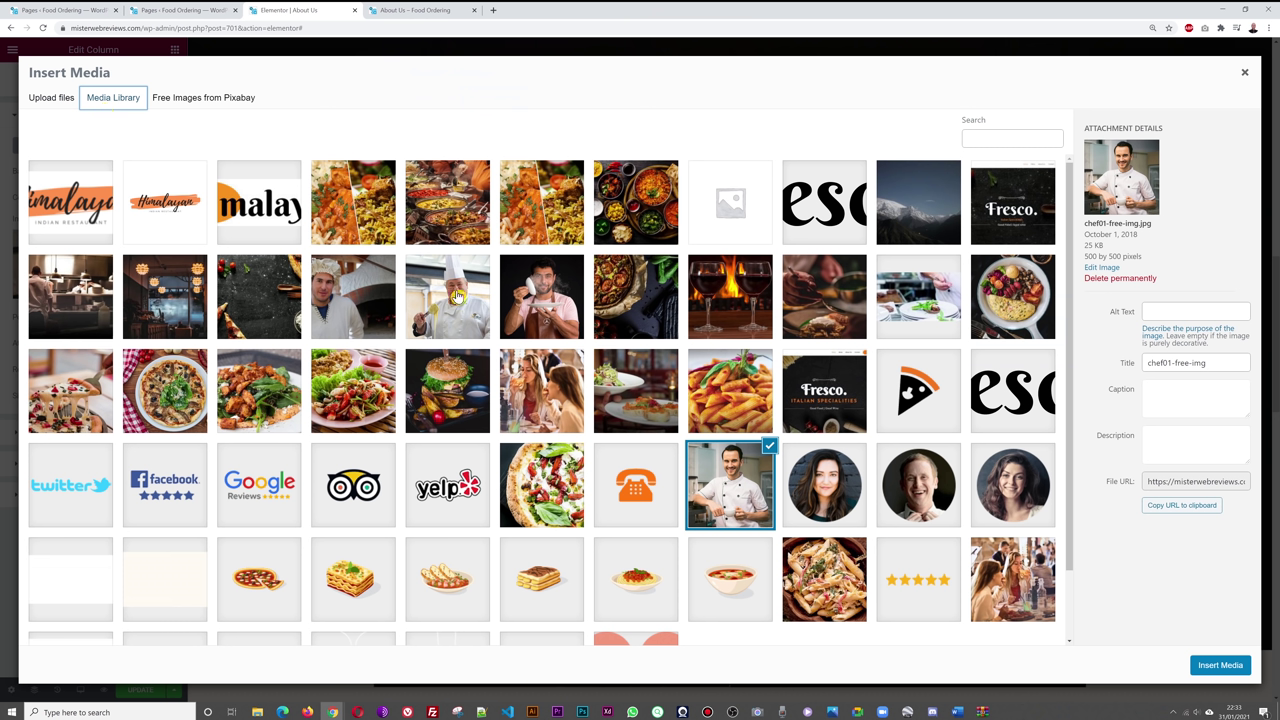
{"action": "left_click", "coordinate": [1244, 72]}
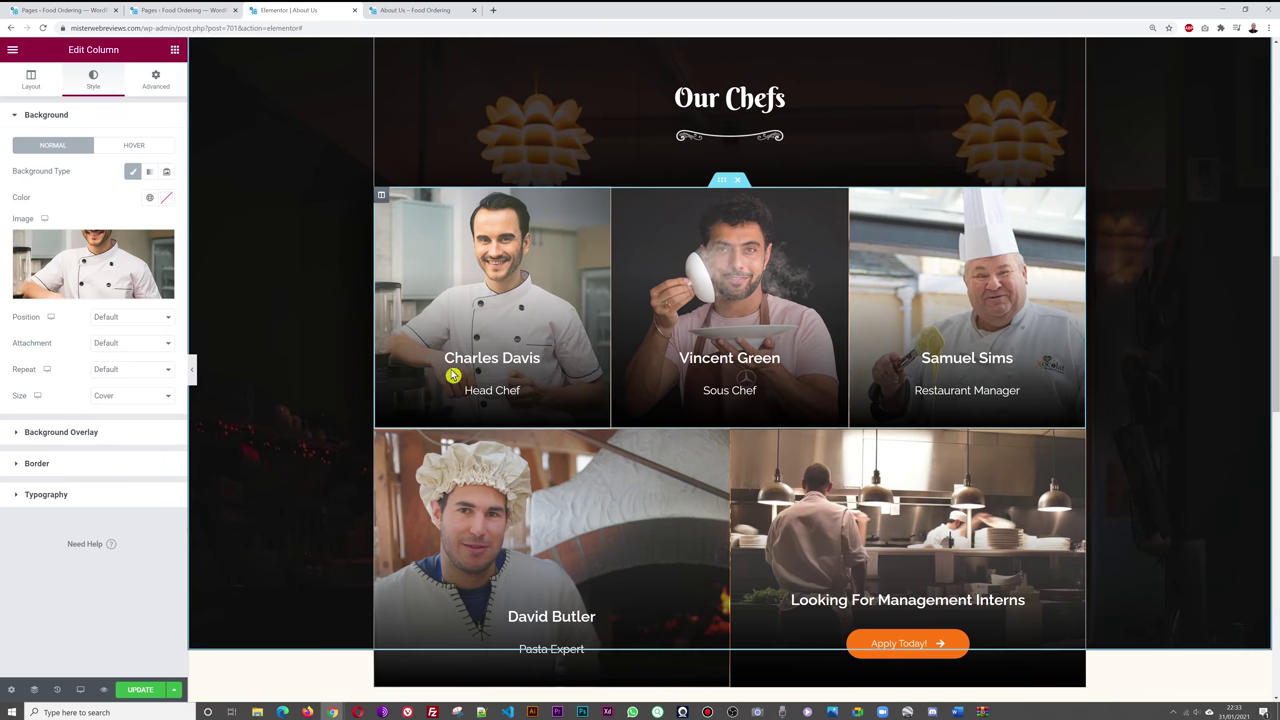
{"action": "left_click", "coordinate": [601, 359]}
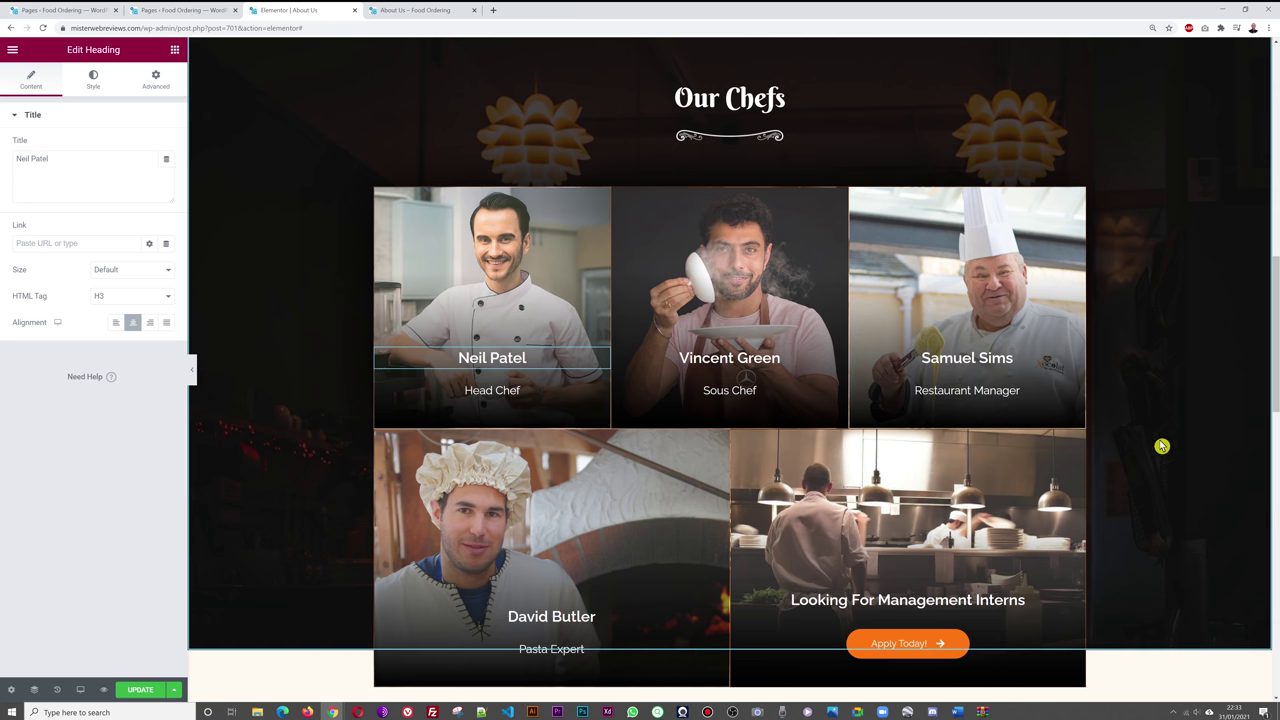
{"action": "scroll", "coordinate": [1162, 446], "scroll_direction": "up", "scroll_amount": 8}
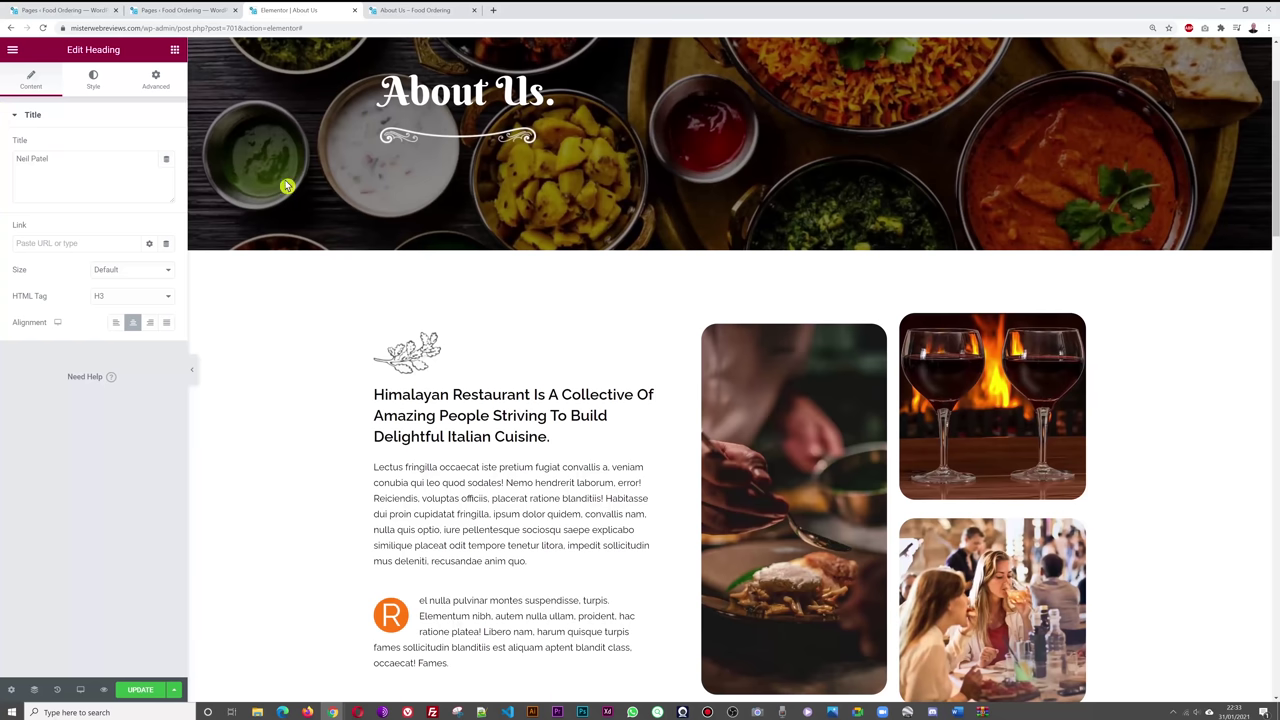
{"action": "scroll", "coordinate": [1200, 460], "scroll_direction": "up", "scroll_amount": 2}
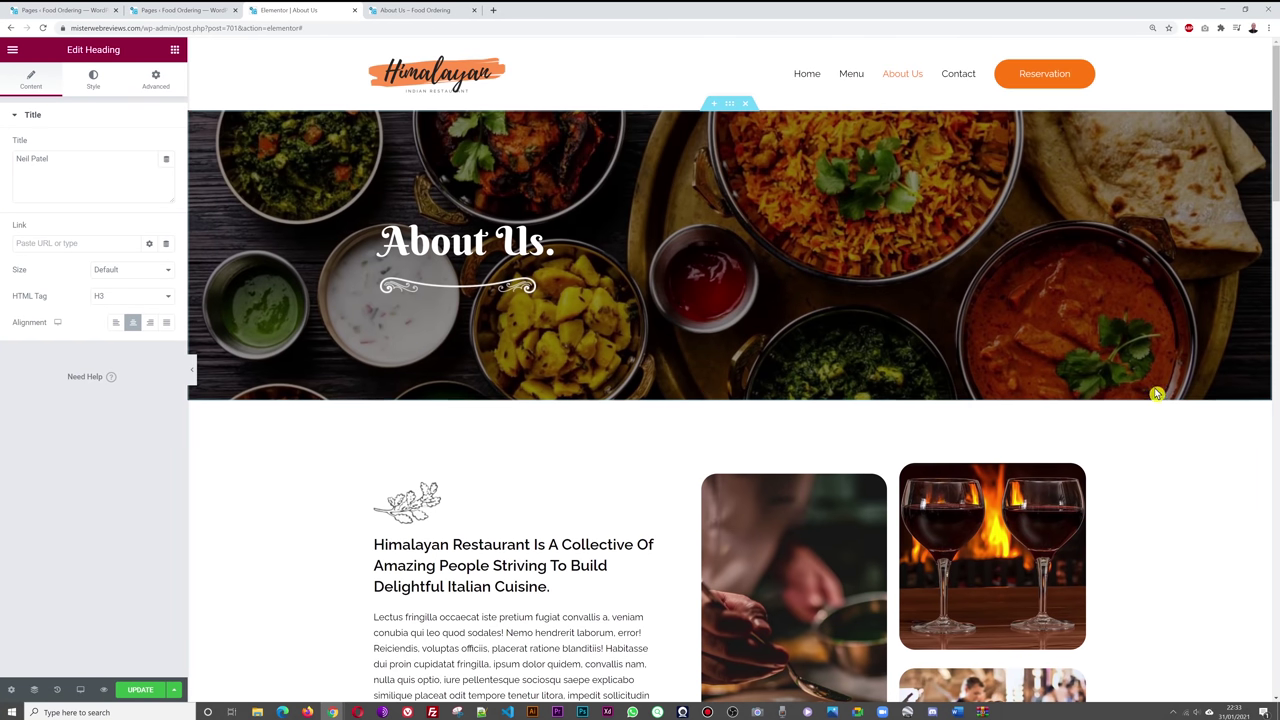
{"action": "scroll", "coordinate": [1211, 491], "scroll_direction": "down", "scroll_amount": 14}
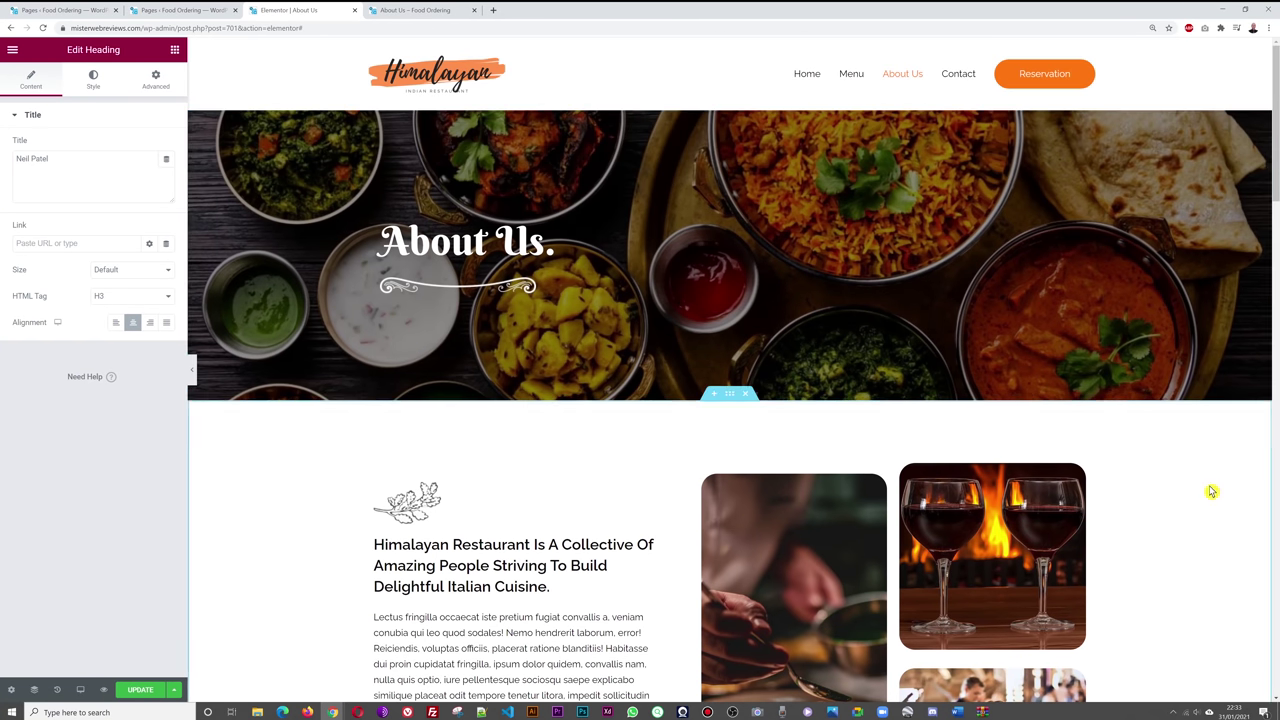
{"action": "scroll", "coordinate": [1211, 490], "scroll_direction": "down", "scroll_amount": 3}
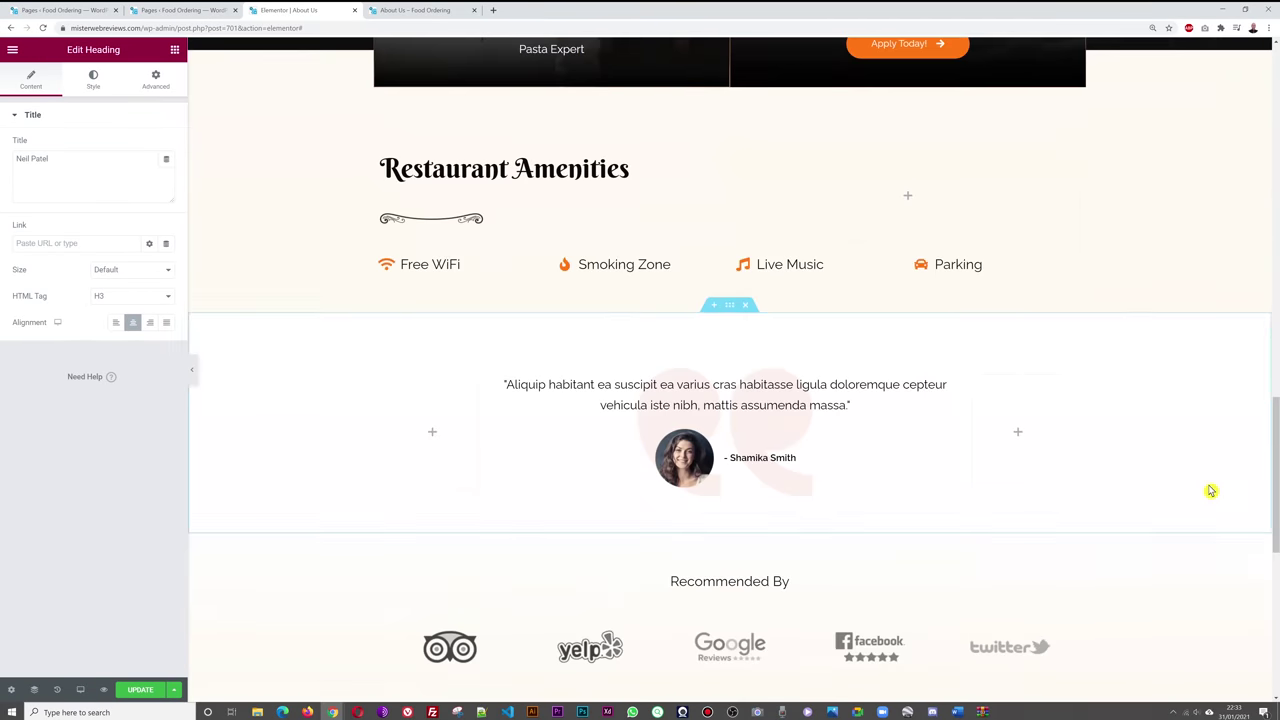
{"action": "scroll", "coordinate": [1210, 488], "scroll_direction": "up", "scroll_amount": 2}
{"action": "scroll", "coordinate": [1206, 485], "scroll_direction": "down", "scroll_amount": 3}
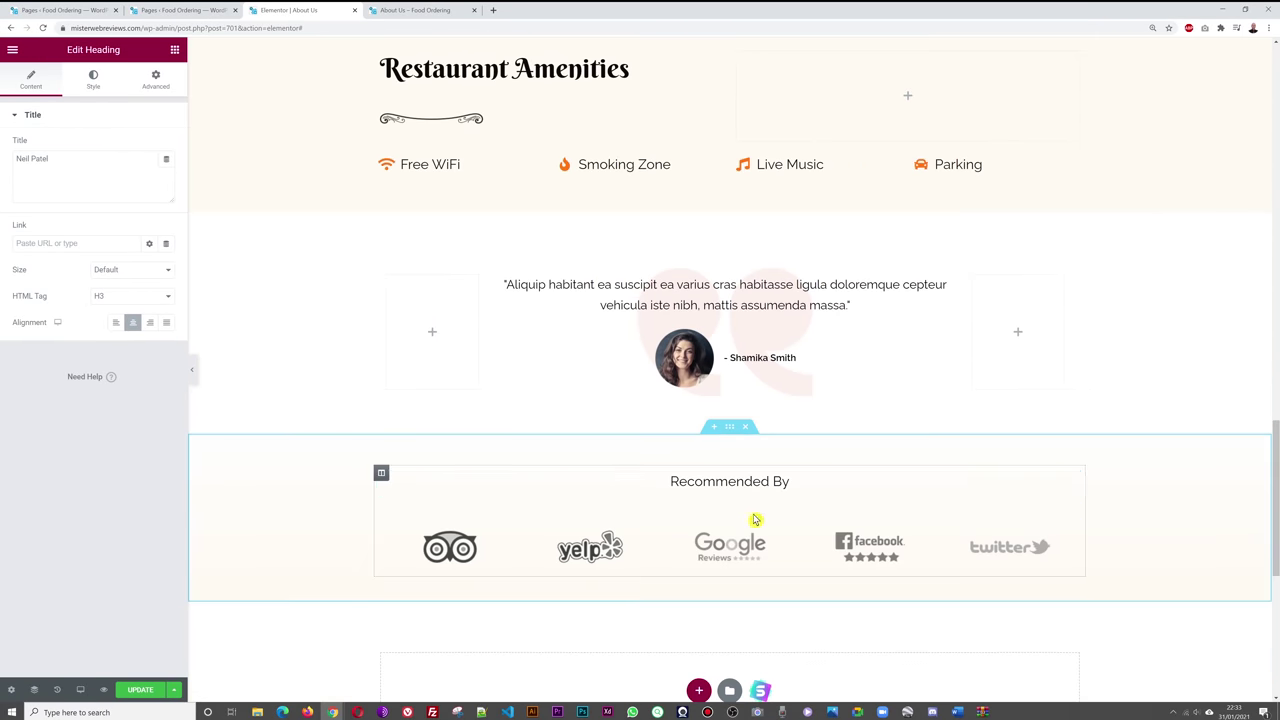
{"action": "scroll", "coordinate": [1234, 414], "scroll_direction": "down", "scroll_amount": 1}
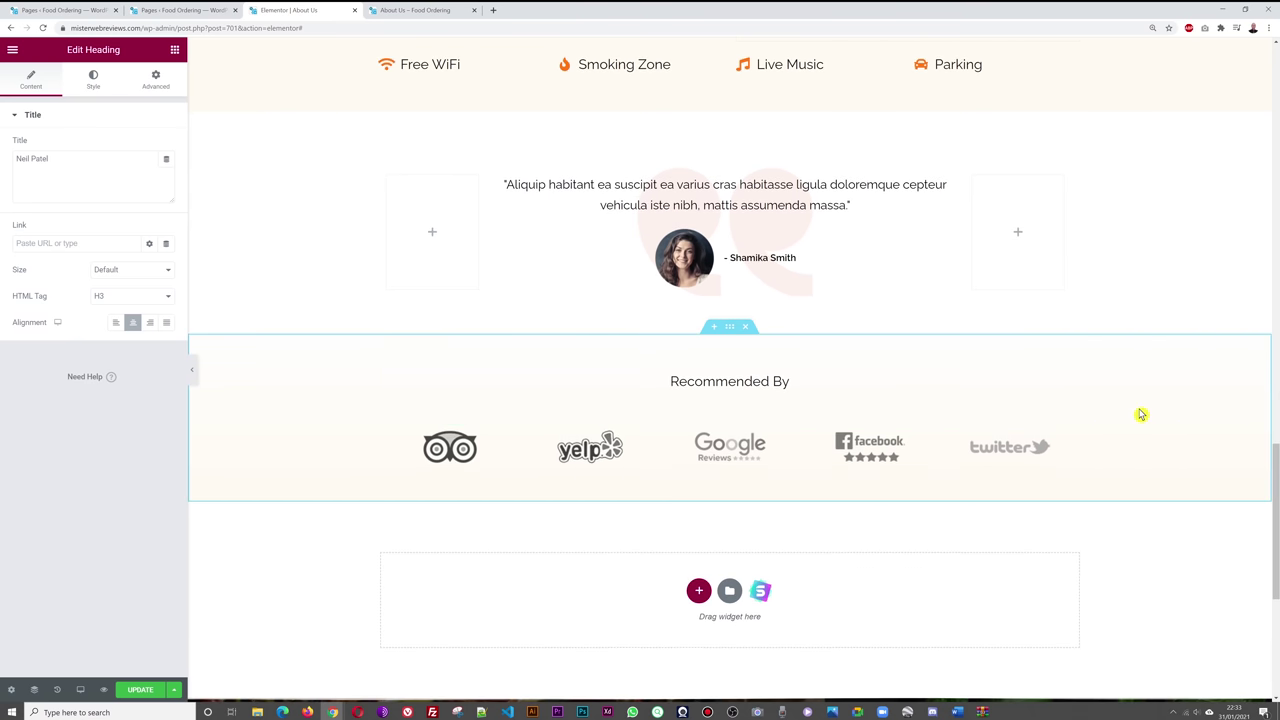
{"action": "scroll", "coordinate": [1223, 370], "scroll_direction": "up", "scroll_amount": 2}
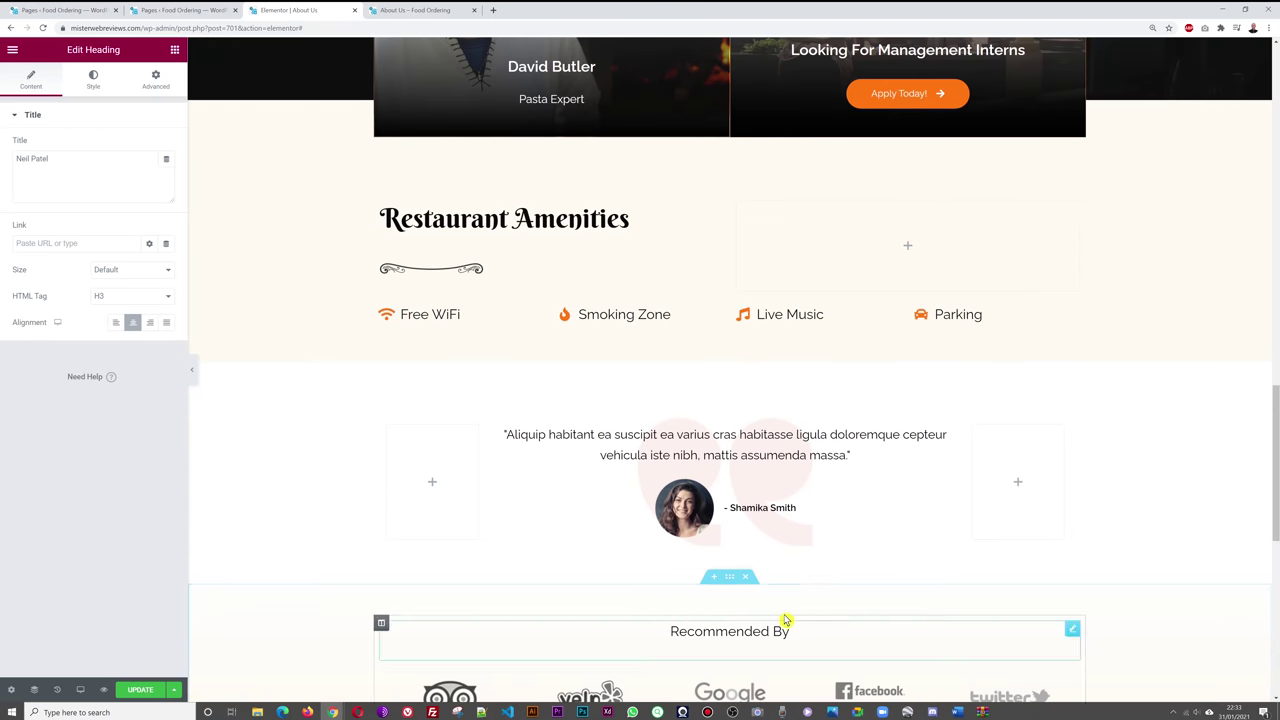
{"action": "scroll", "coordinate": [1100, 420], "scroll_direction": "down", "scroll_amount": 2}
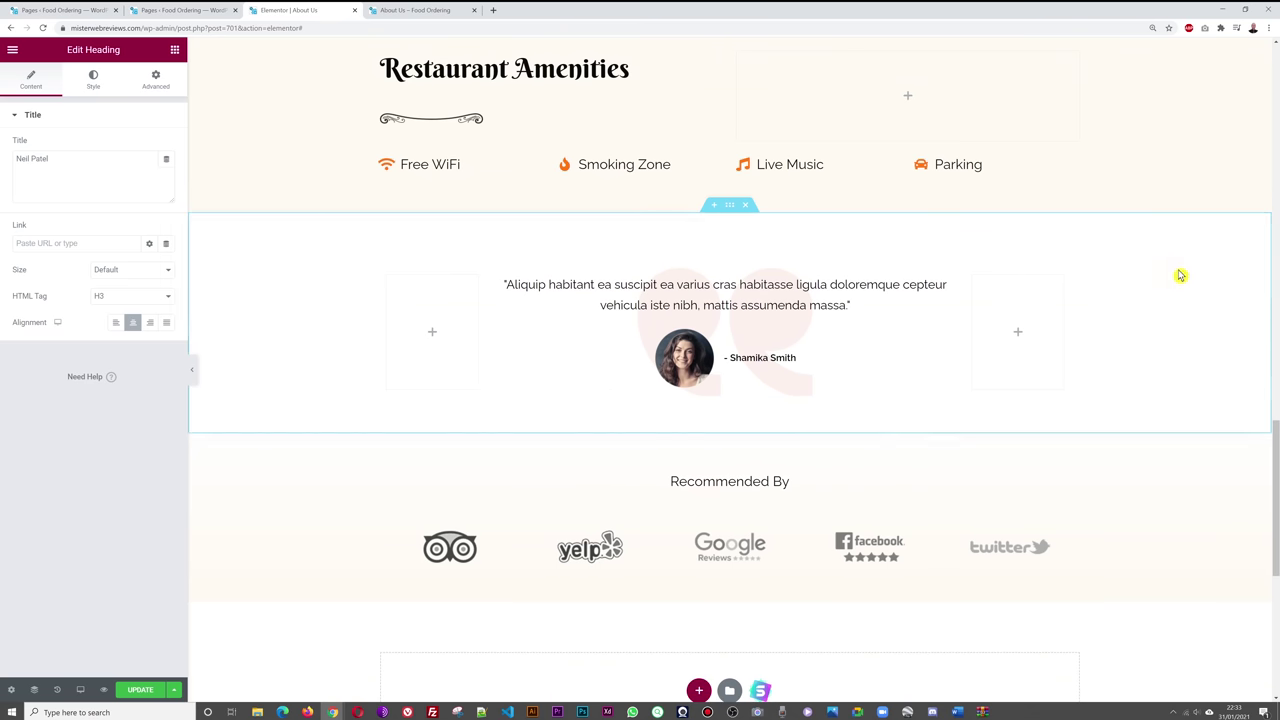
{"action": "scroll", "coordinate": [1177, 277], "scroll_direction": "up", "scroll_amount": 10}
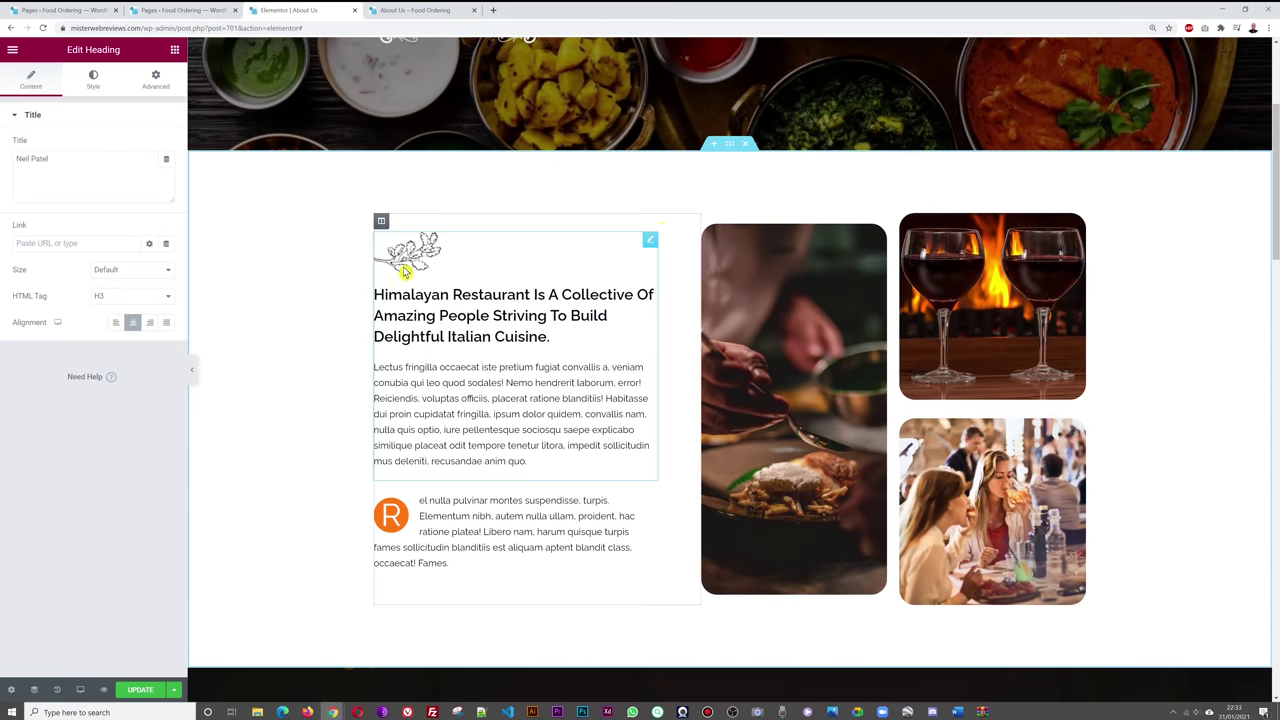
{"action": "scroll", "coordinate": [1190, 218], "scroll_direction": "down", "scroll_amount": 10}
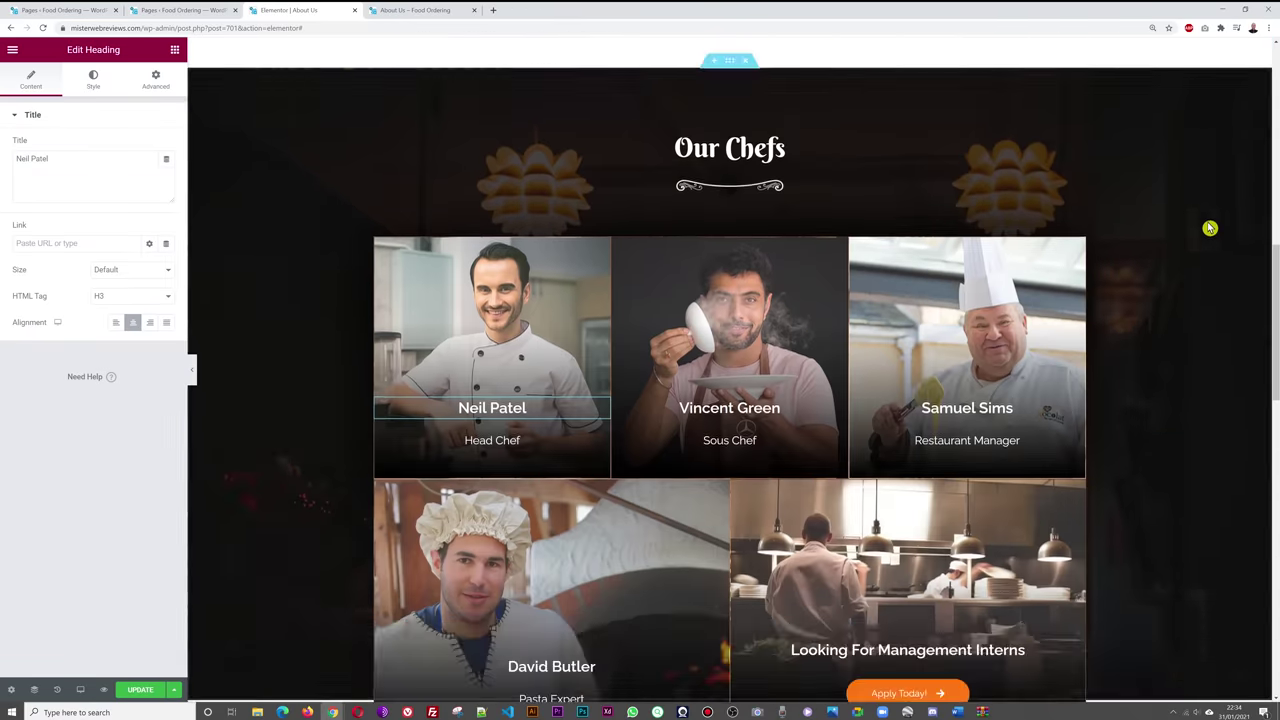
{"action": "scroll", "coordinate": [1206, 229], "scroll_direction": "down", "scroll_amount": 5}
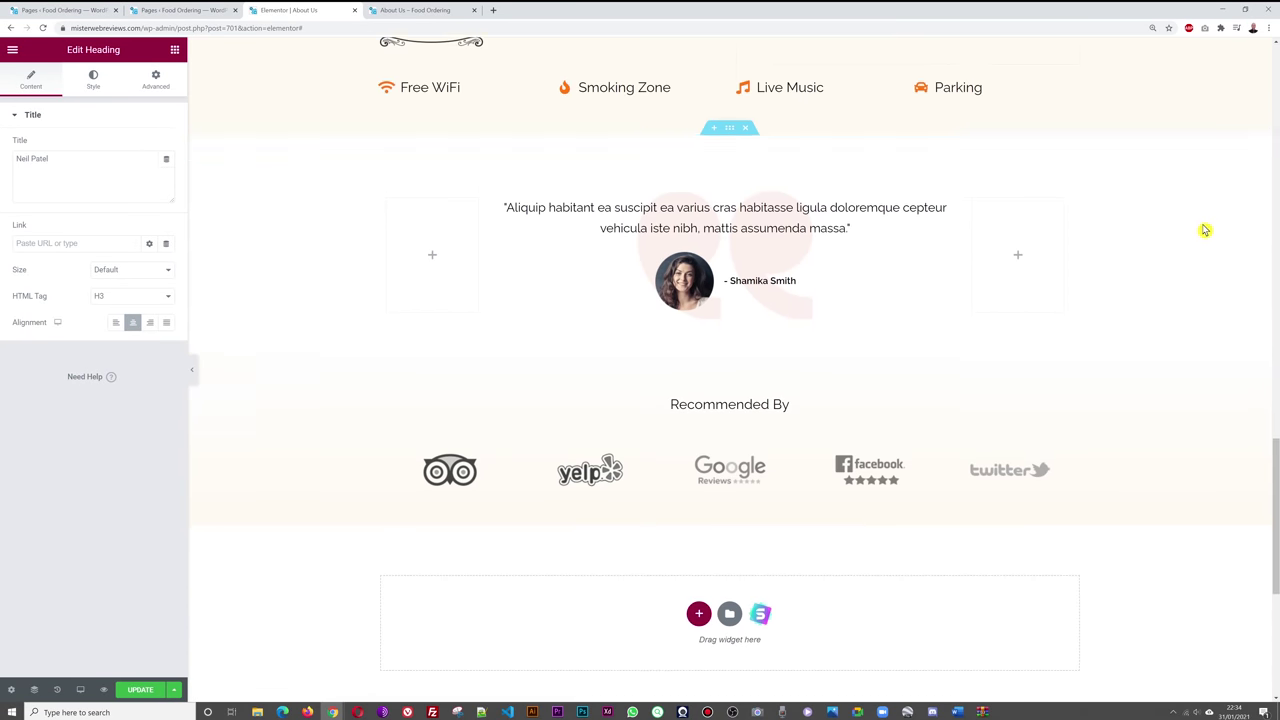
{"action": "scroll", "coordinate": [770, 420], "scroll_direction": "up", "scroll_amount": 2}
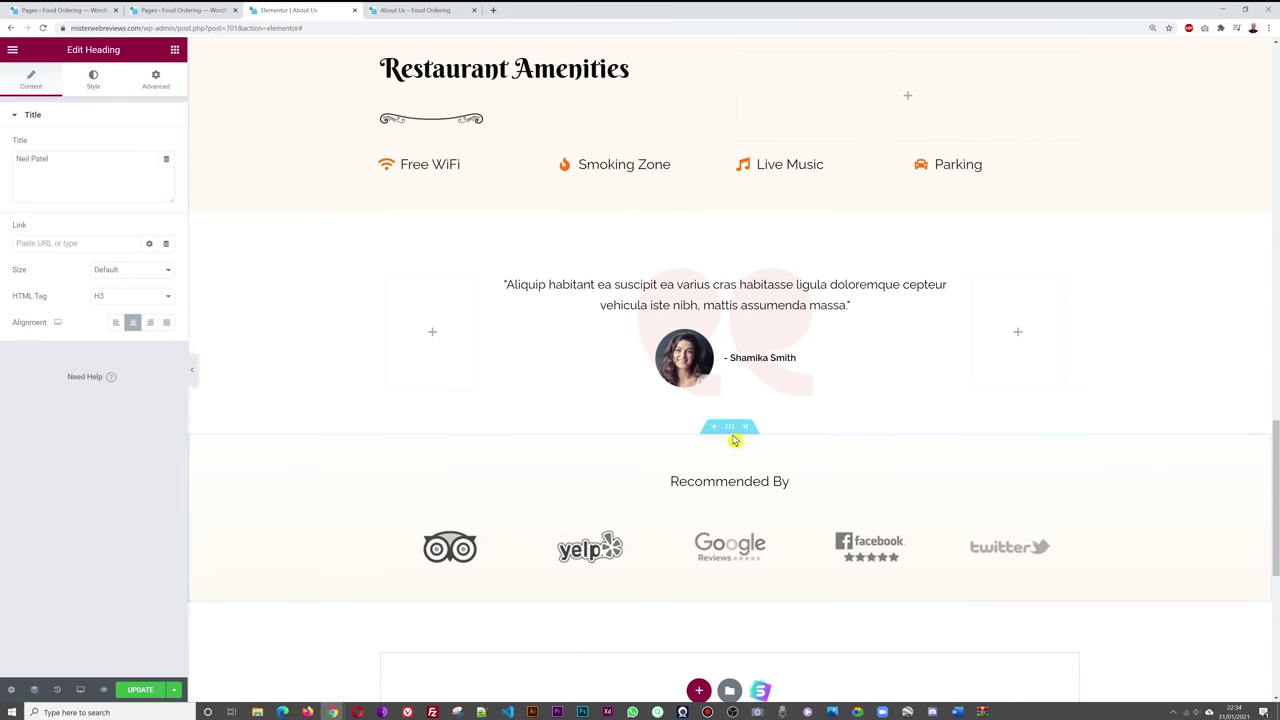
- Move the testimonial section above the Recommended By section
{"action": "left_click_drag", "start_coordinate": [729, 429], "coordinate": [731, 251]}
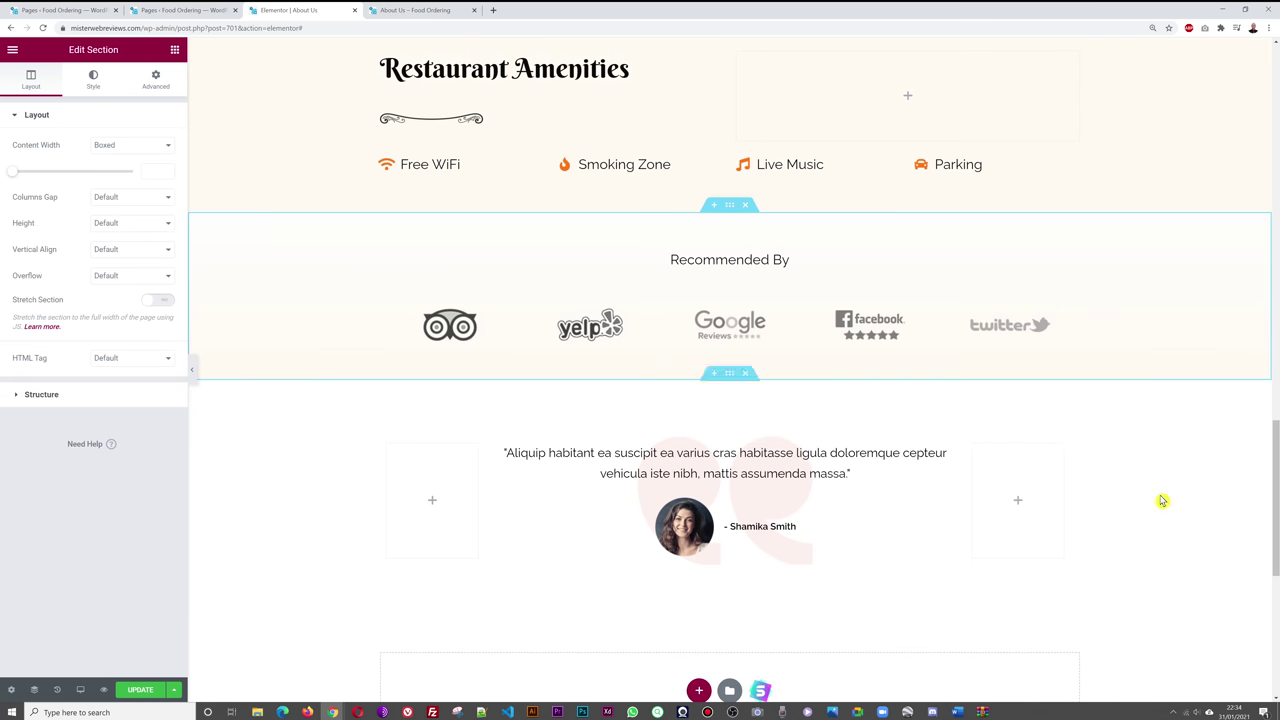
{"action": "scroll", "coordinate": [1029, 351], "scroll_direction": "up", "scroll_amount": 2}
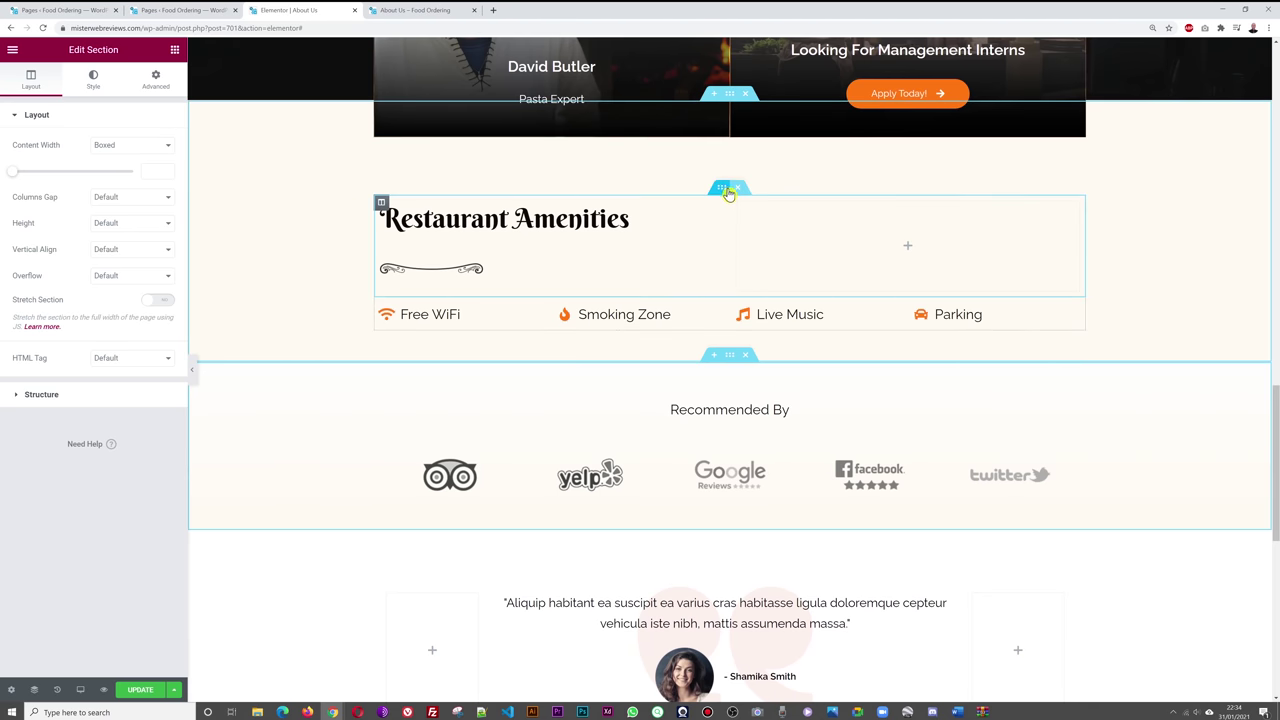
{"action": "scroll", "coordinate": [806, 440], "scroll_direction": "down", "scroll_amount": 2}
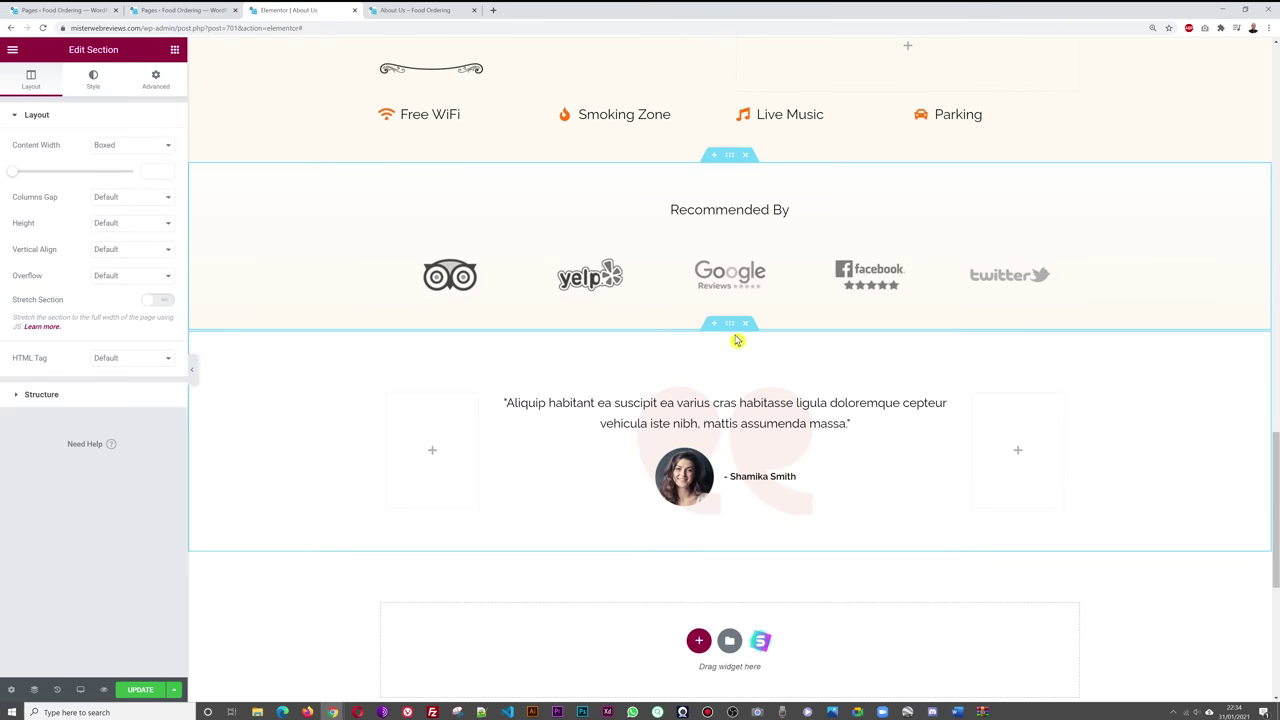
{"action": "left_click_drag", "start_coordinate": [732, 329], "coordinate": [876, 216]}
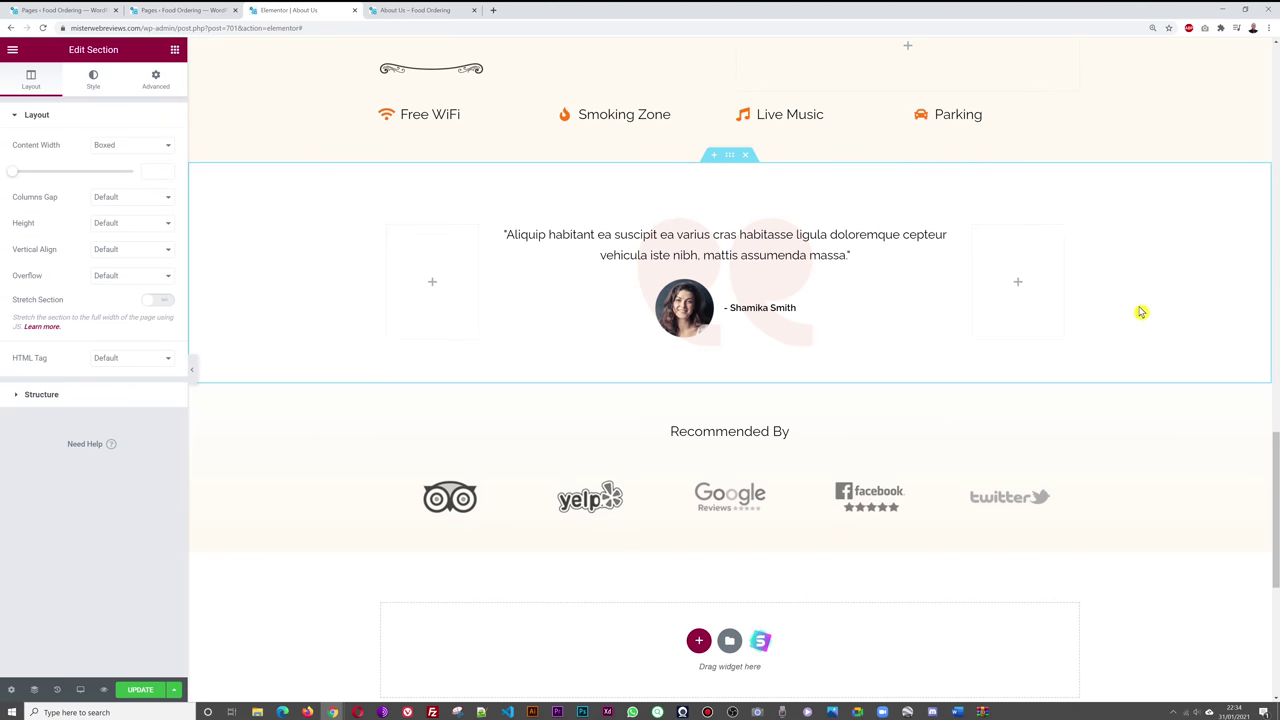
{"action": "scroll", "coordinate": [1141, 312], "scroll_direction": "down", "scroll_amount": 1}
{"action": "scroll", "coordinate": [1155, 423], "scroll_direction": "up", "scroll_amount": 3}
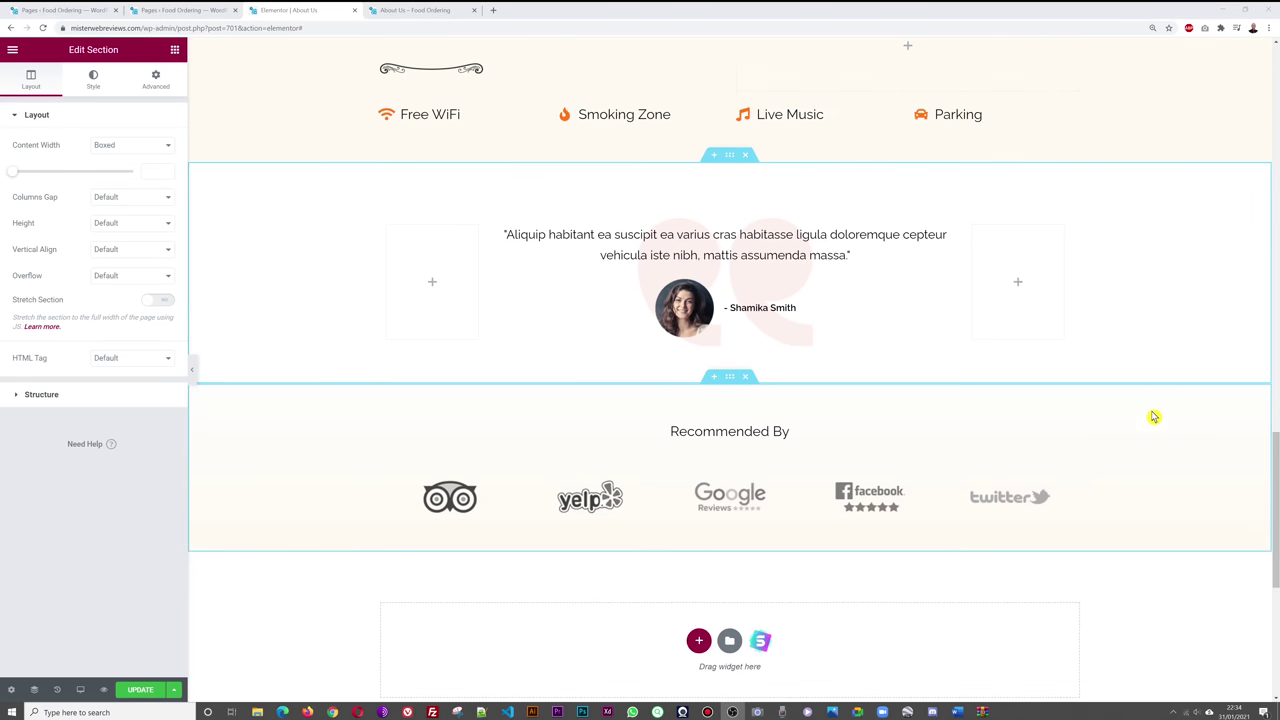
{"action": "scroll", "coordinate": [1152, 416], "scroll_direction": "up", "scroll_amount": 15}
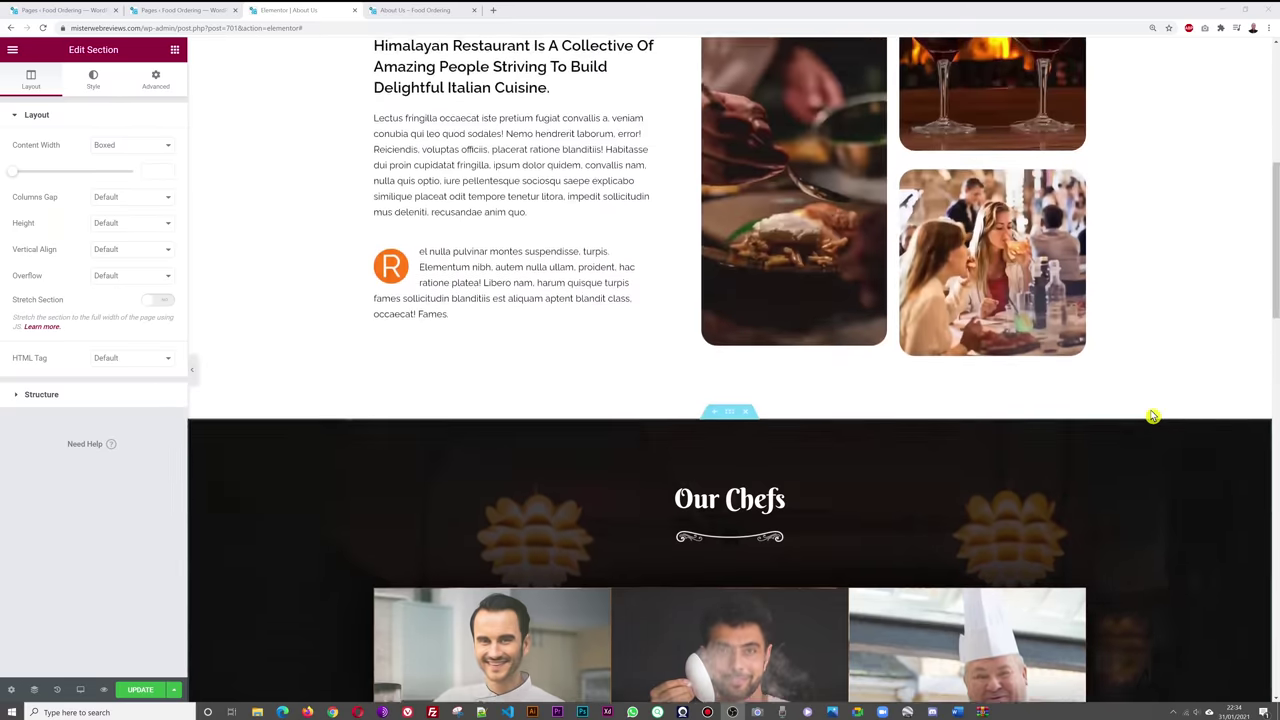
{"action": "scroll", "coordinate": [881, 300], "scroll_direction": "down", "scroll_amount": 8}
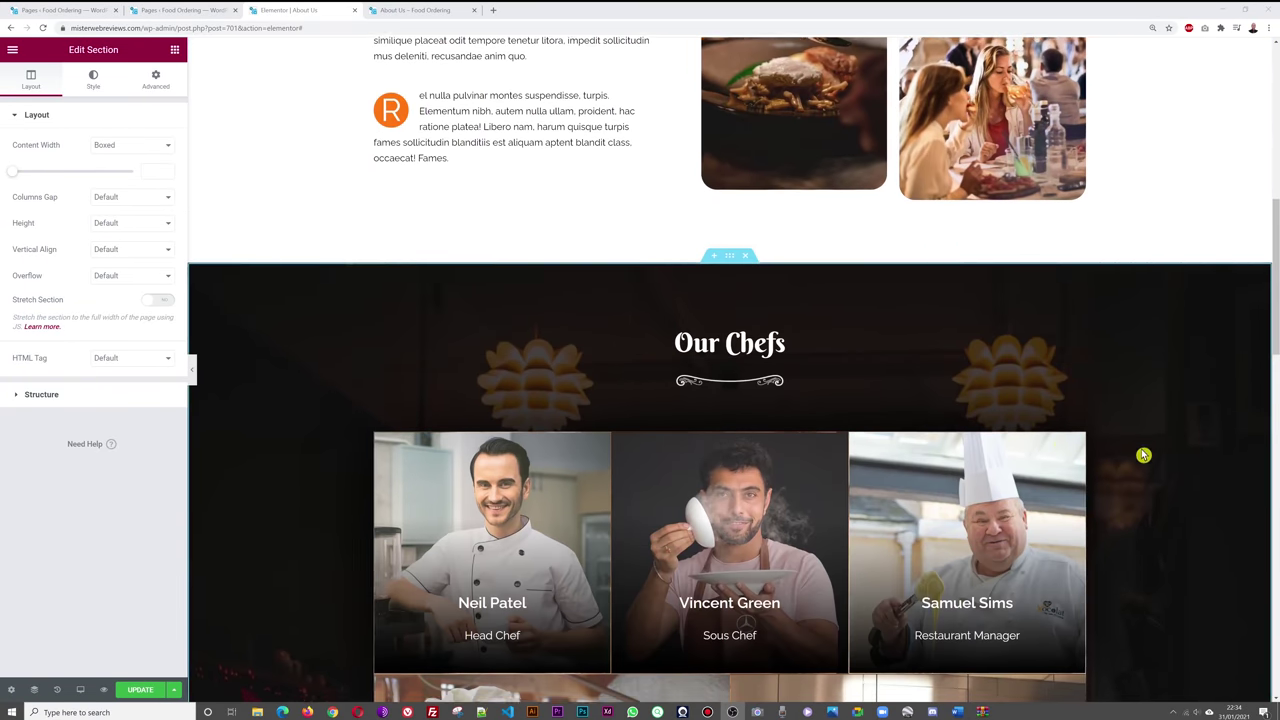
{"action": "scroll", "coordinate": [1151, 446], "scroll_direction": "down", "scroll_amount": 7}
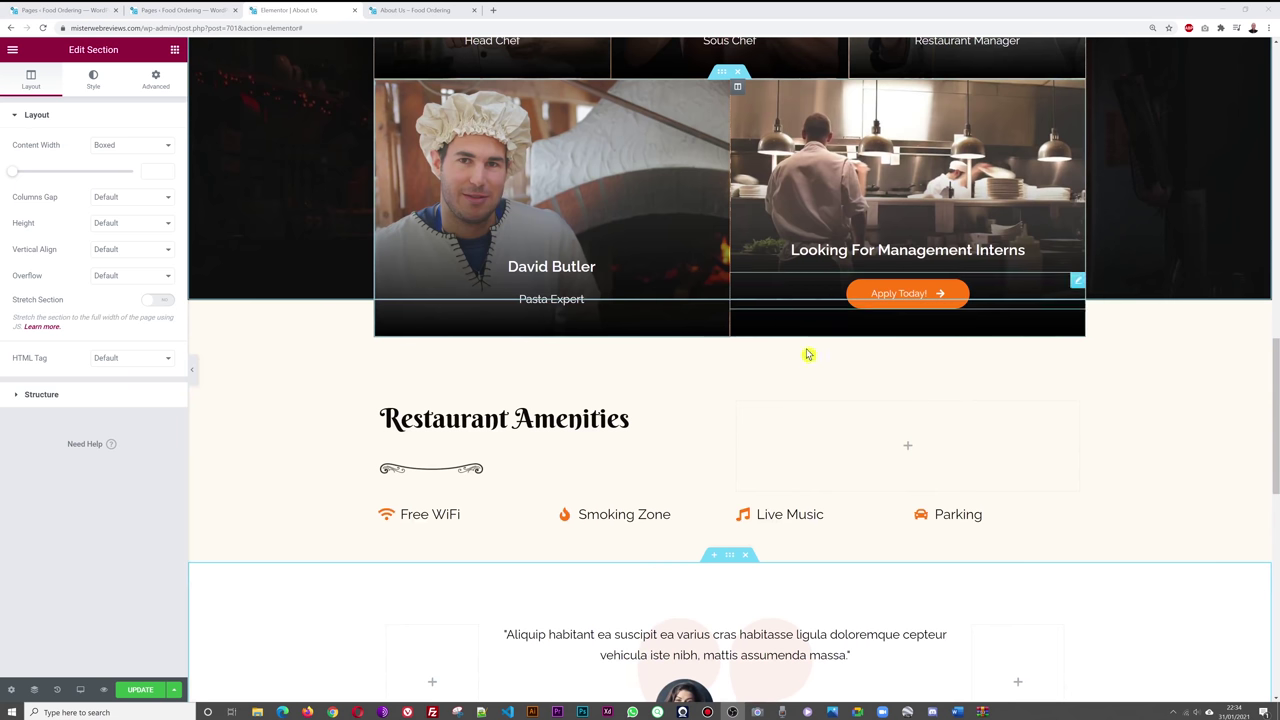
- Delete the Restaurant Amenities, testimonial and Recommended By sections
{"action": "right_click", "coordinate": [1118, 336]}
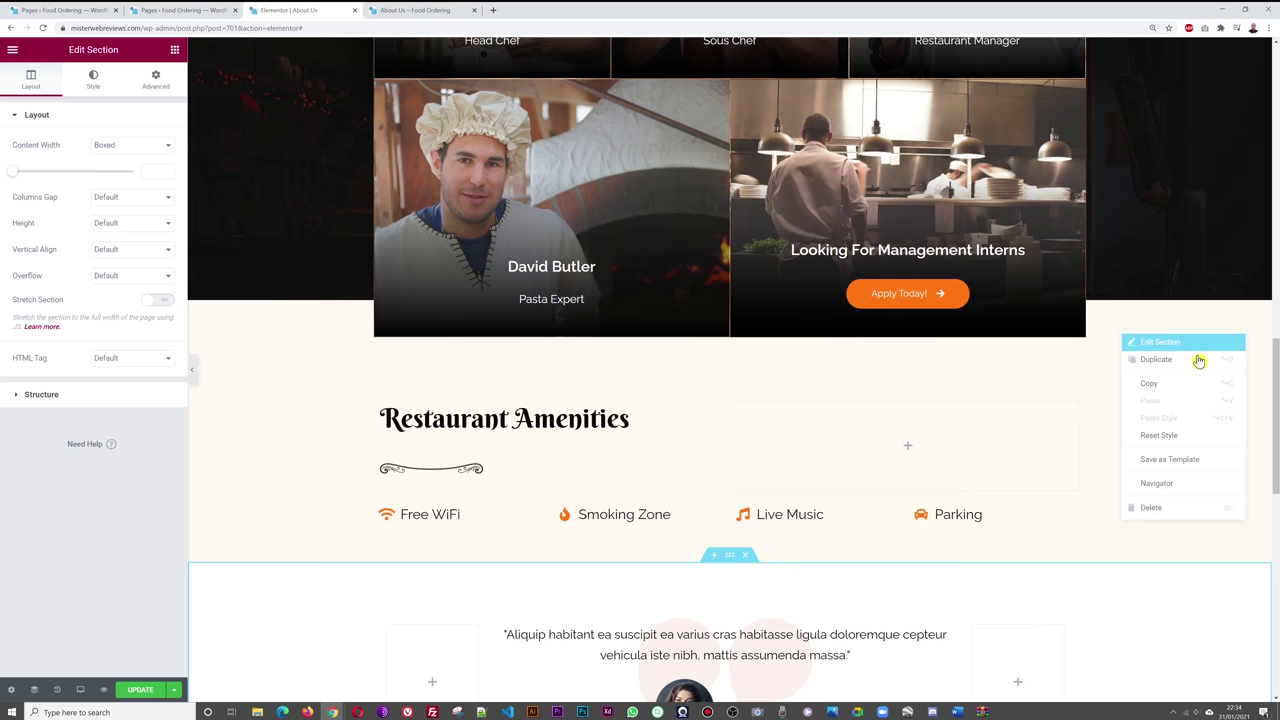
{"action": "left_click", "coordinate": [1184, 508]}
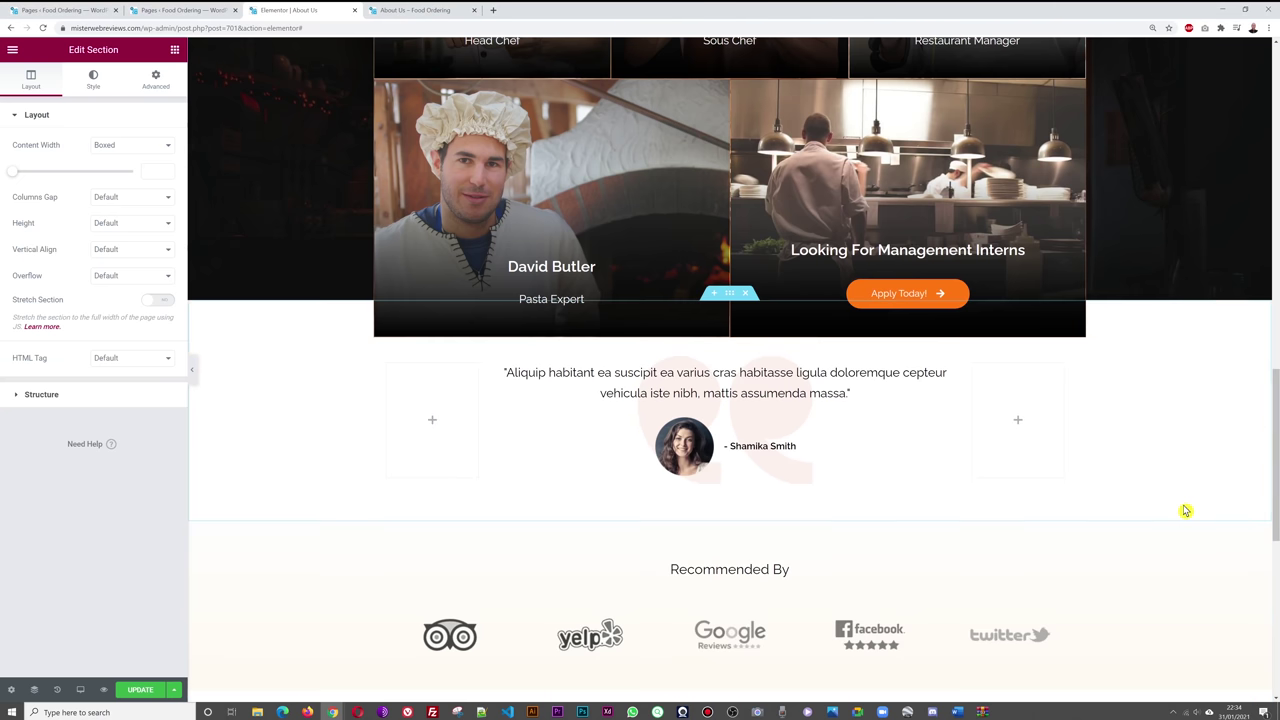
{"action": "right_click", "coordinate": [1172, 396]}
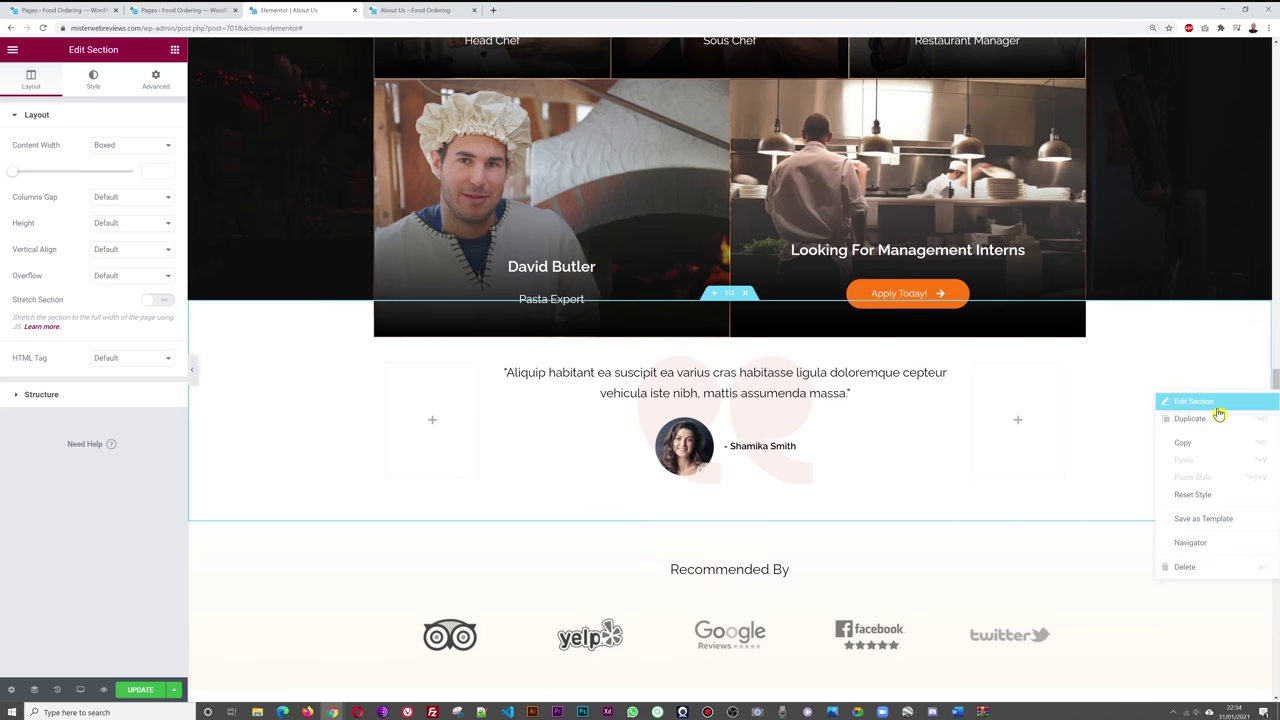
{"action": "left_click", "coordinate": [1208, 566]}
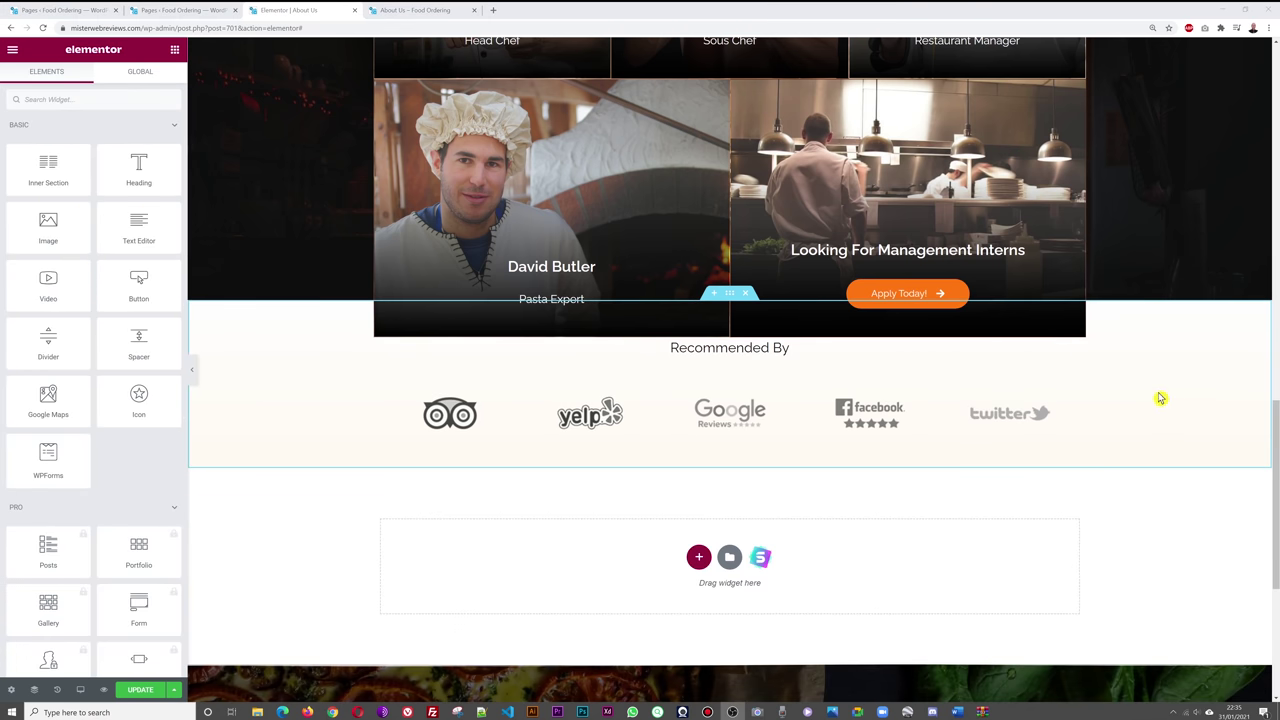
{"action": "right_click", "coordinate": [1157, 357]}
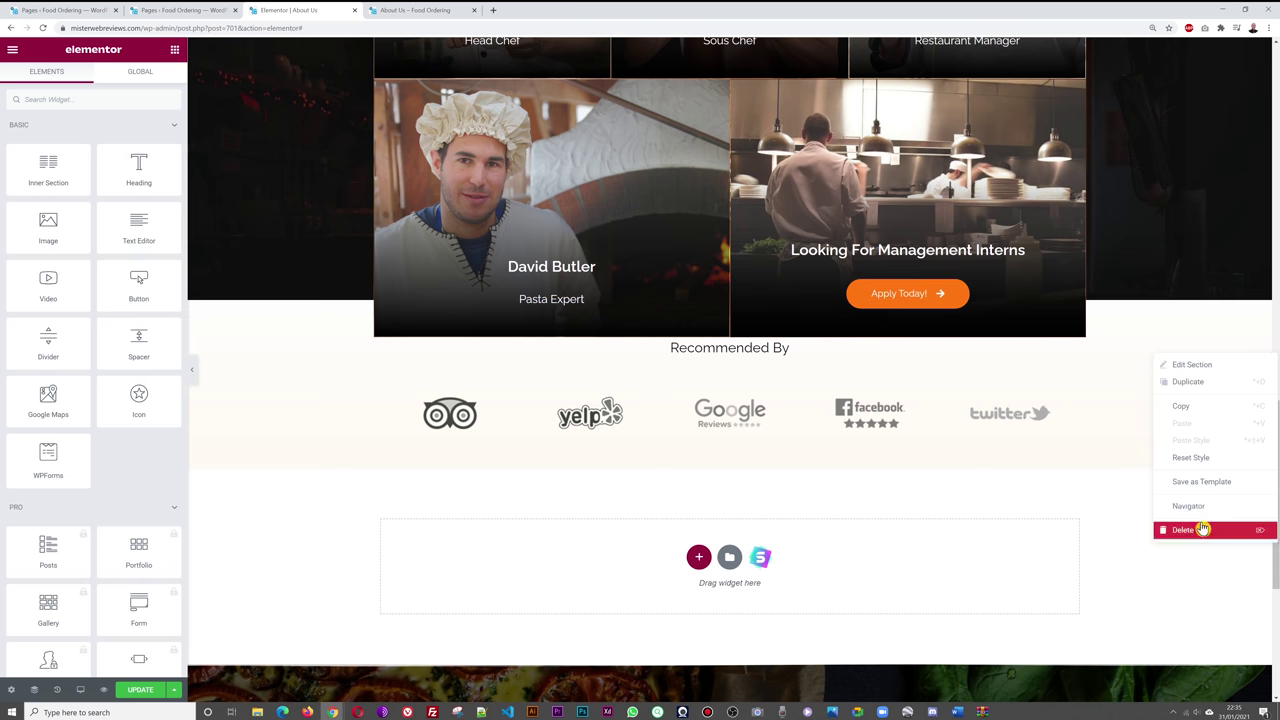
{"action": "left_click", "coordinate": [1203, 529]}
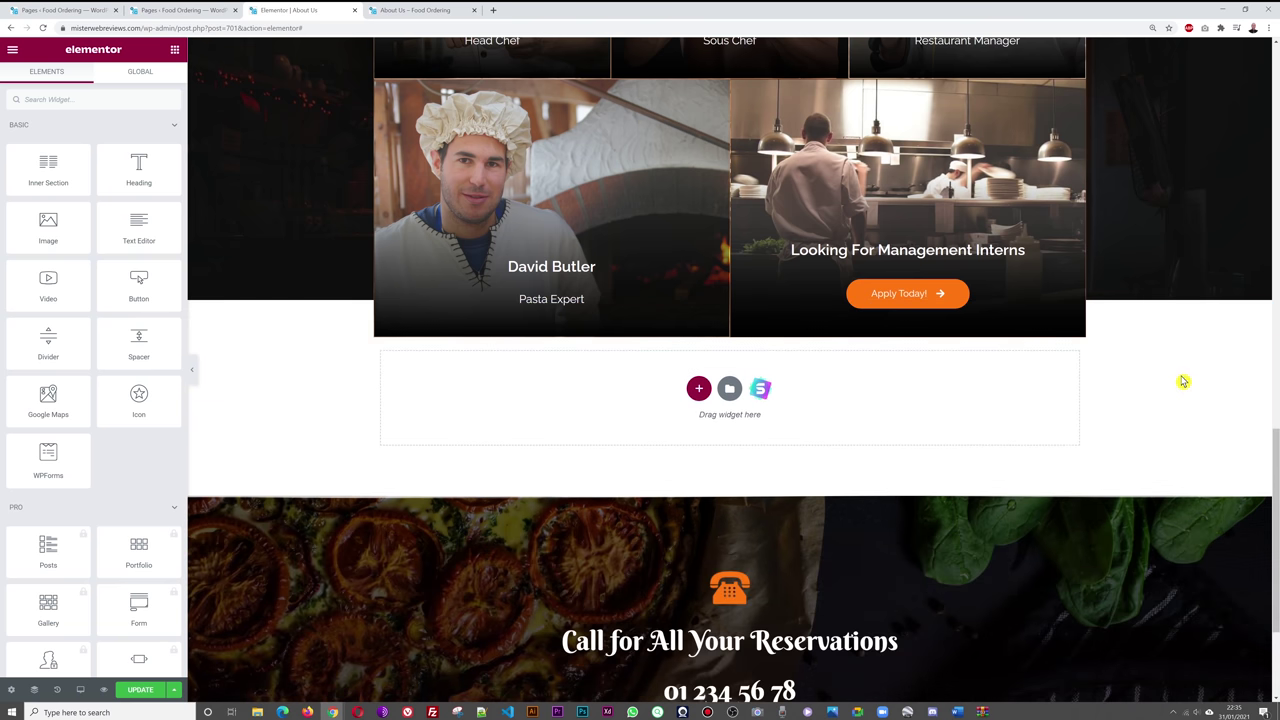
- Save the About Us page with Update
{"action": "scroll", "coordinate": [1183, 382], "scroll_direction": "up", "scroll_amount": 15}
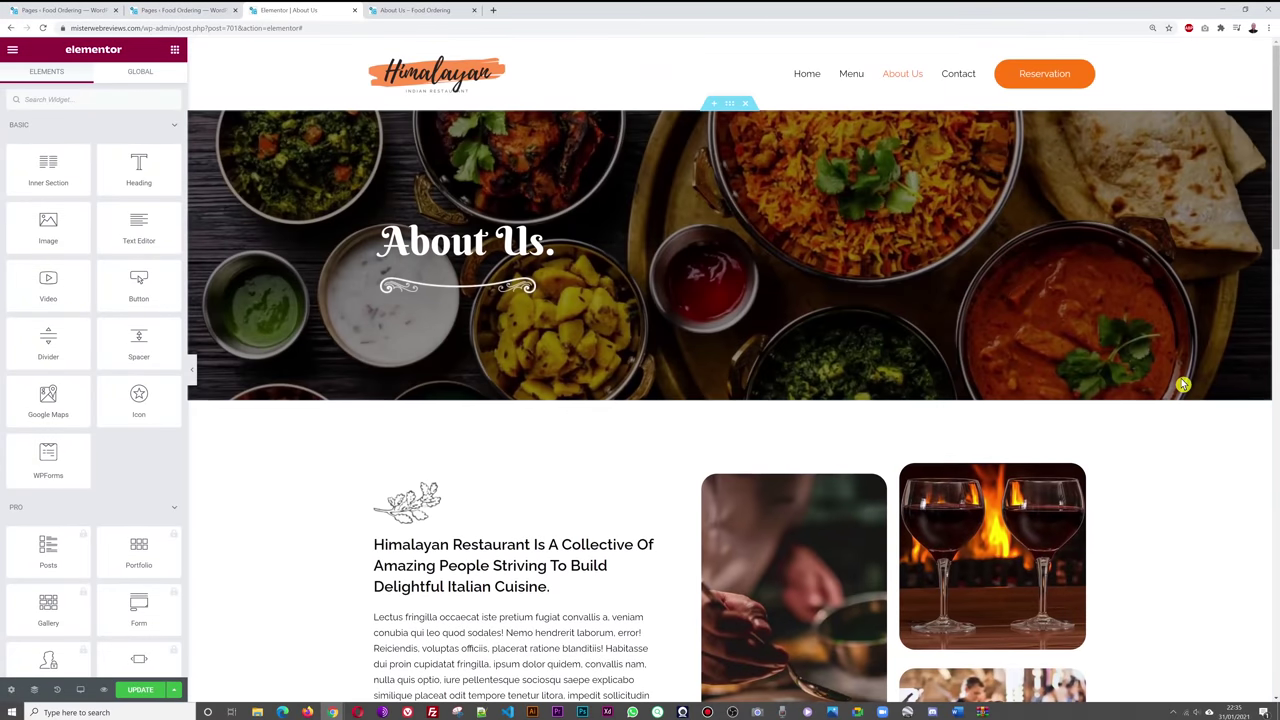
{"action": "scroll", "coordinate": [1184, 385], "scroll_direction": "down", "scroll_amount": 10}
{"action": "scroll", "coordinate": [1180, 386], "scroll_direction": "up", "scroll_amount": 2}
{"action": "left_click", "coordinate": [143, 697]}
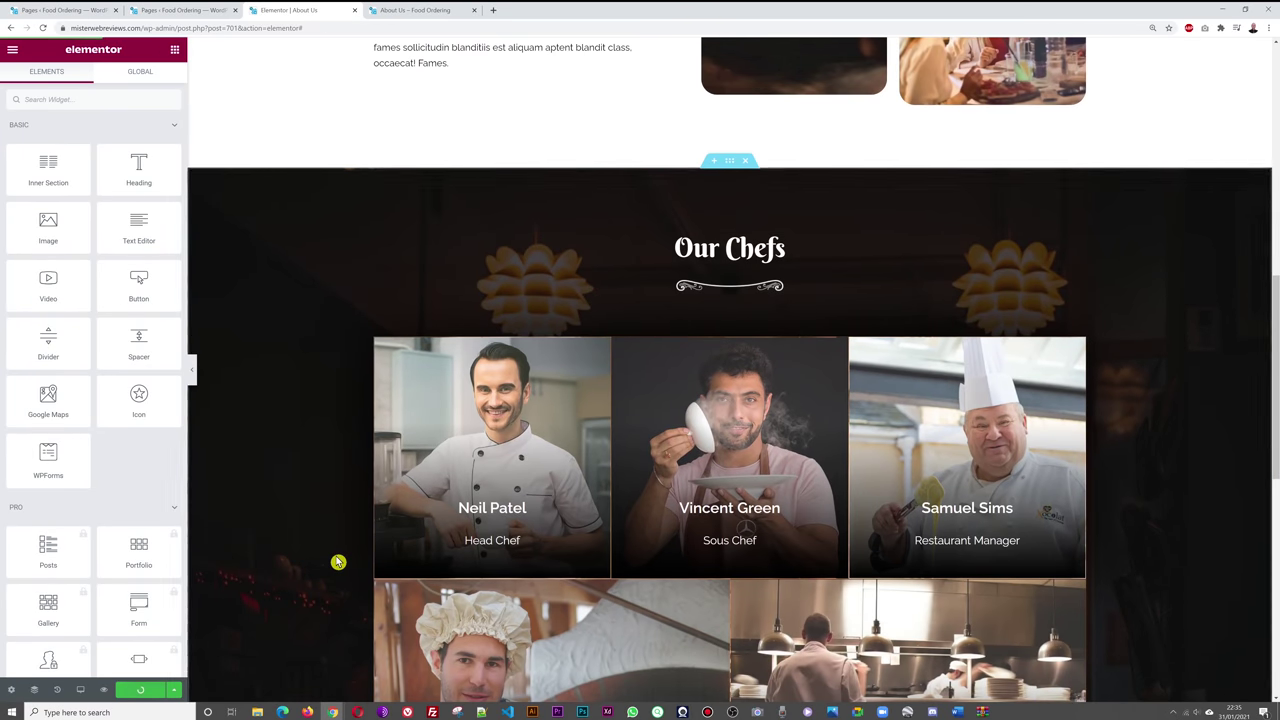
{"action": "left_click", "coordinate": [443, 12]}
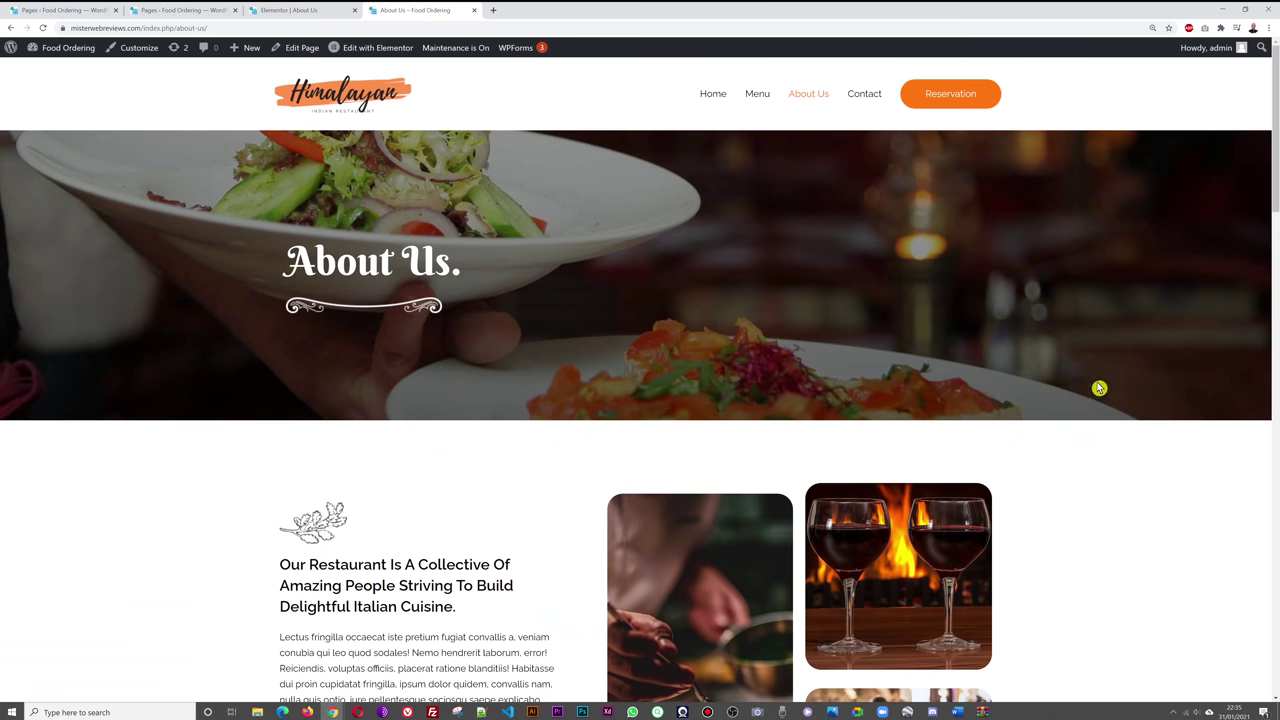
{"action": "key", "text": "F5"}
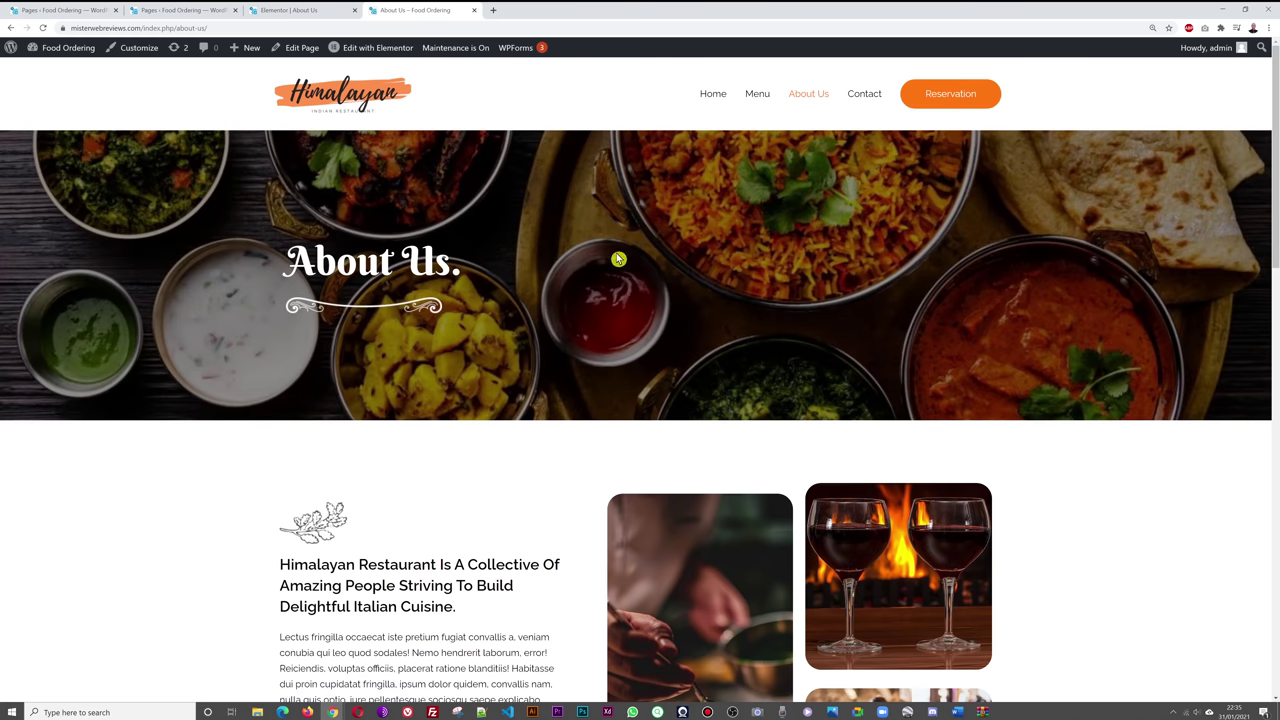
{"action": "scroll", "coordinate": [1077, 331], "scroll_direction": "down", "scroll_amount": 2}
{"action": "double_click", "coordinate": [281, 364]}
{"action": "left_click", "coordinate": [1088, 374]}
{"action": "scroll", "coordinate": [1128, 369], "scroll_direction": "down", "scroll_amount": 4}
{"action": "scroll", "coordinate": [1126, 370], "scroll_direction": "down", "scroll_amount": 2}
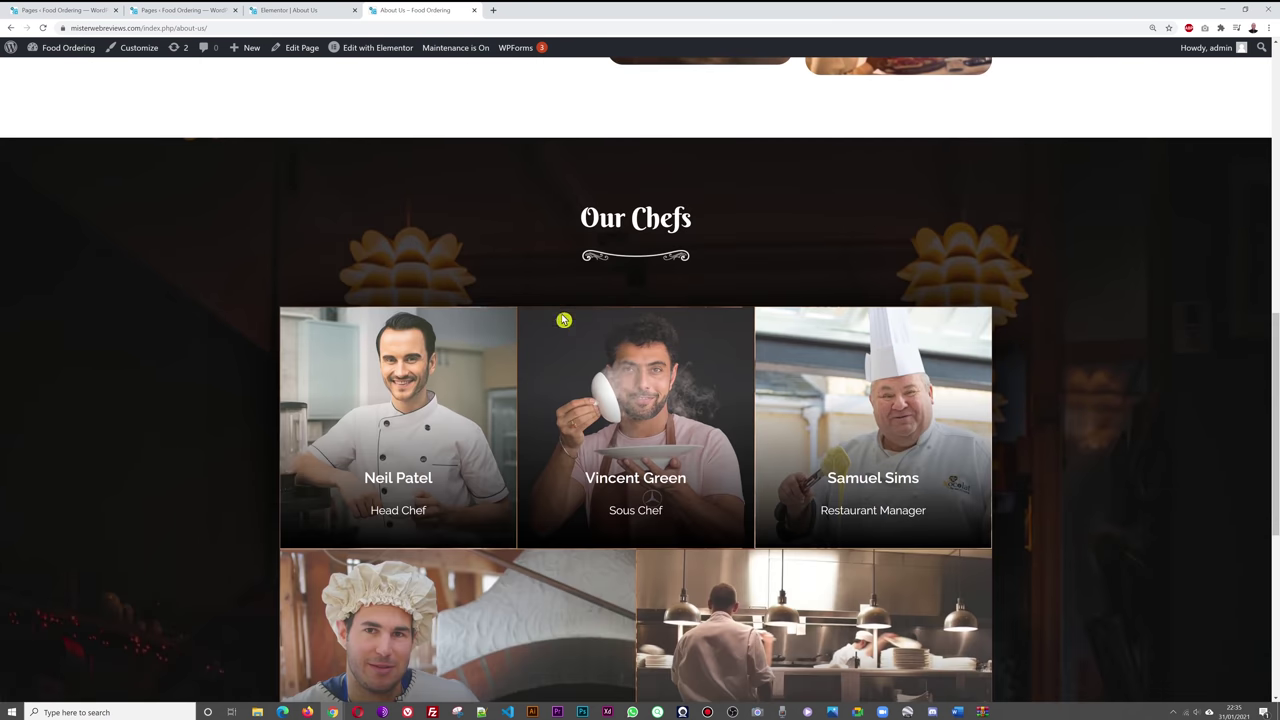
{"action": "scroll", "coordinate": [1110, 238], "scroll_direction": "down", "scroll_amount": 2}
{"action": "scroll", "coordinate": [1154, 266], "scroll_direction": "down", "scroll_amount": 3}
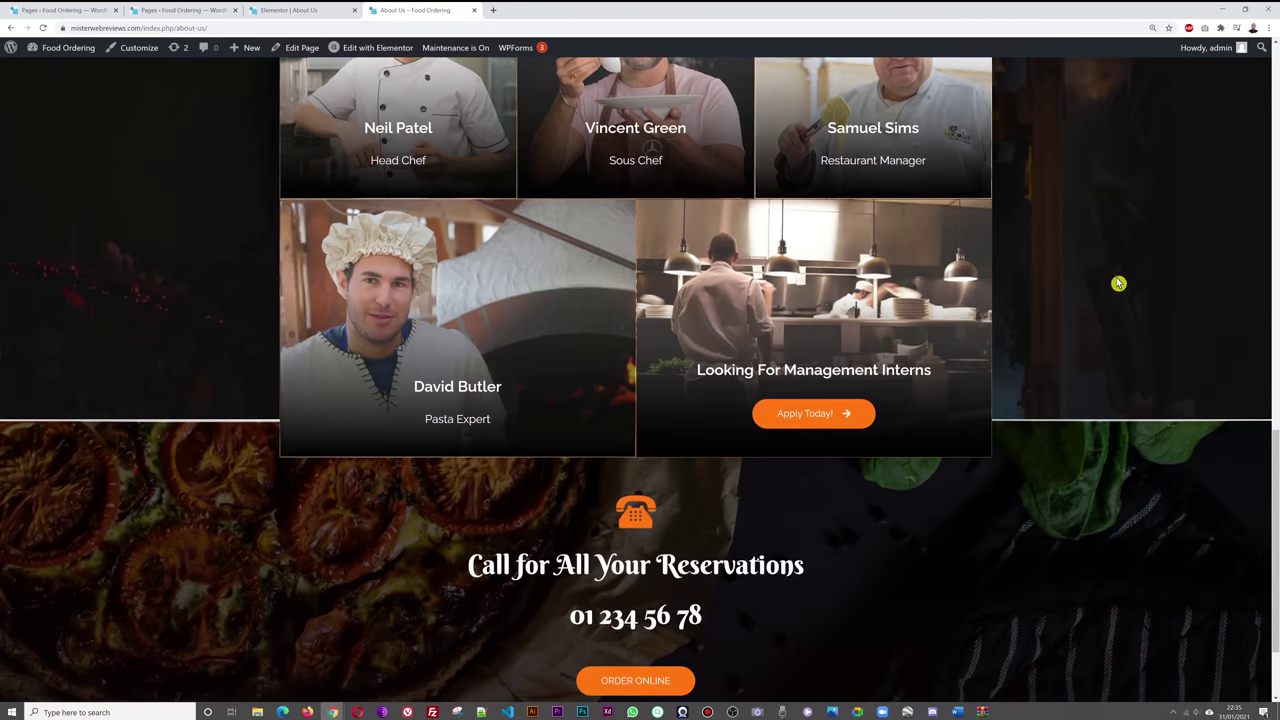
{"action": "scroll", "coordinate": [1139, 265], "scroll_direction": "up", "scroll_amount": 3}
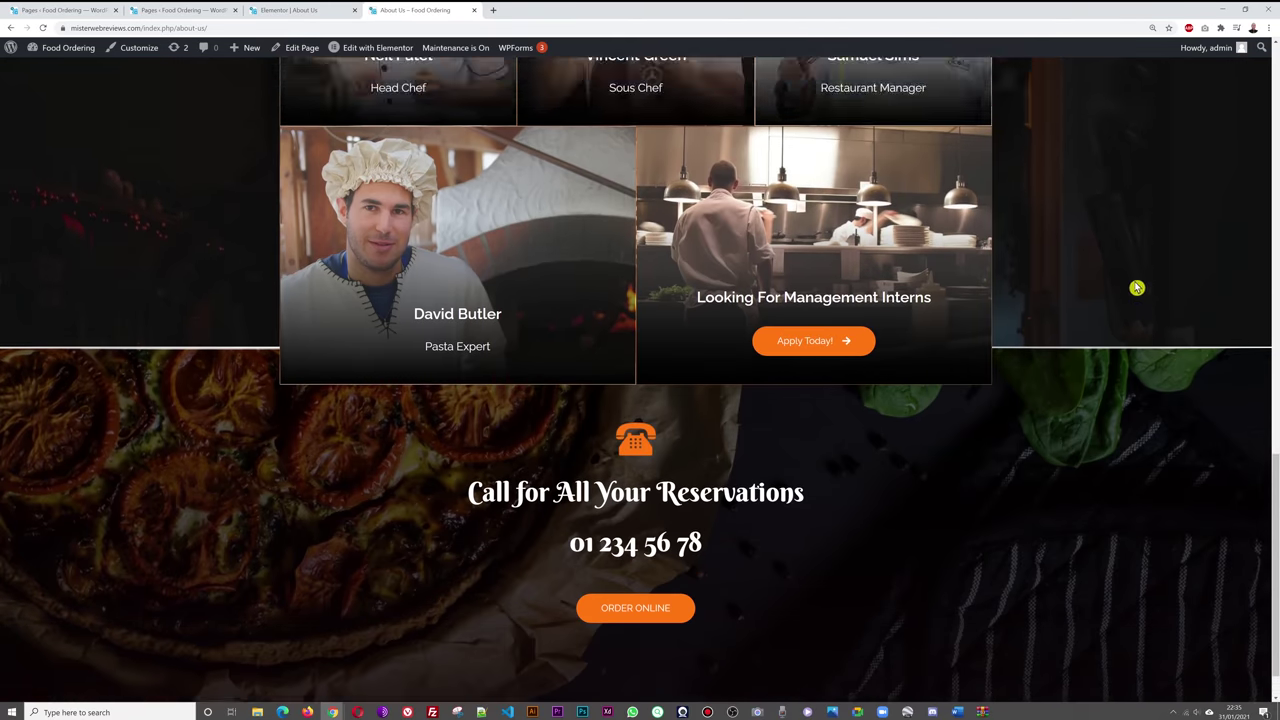
{"action": "scroll", "coordinate": [1095, 603], "scroll_direction": "down", "scroll_amount": 3}
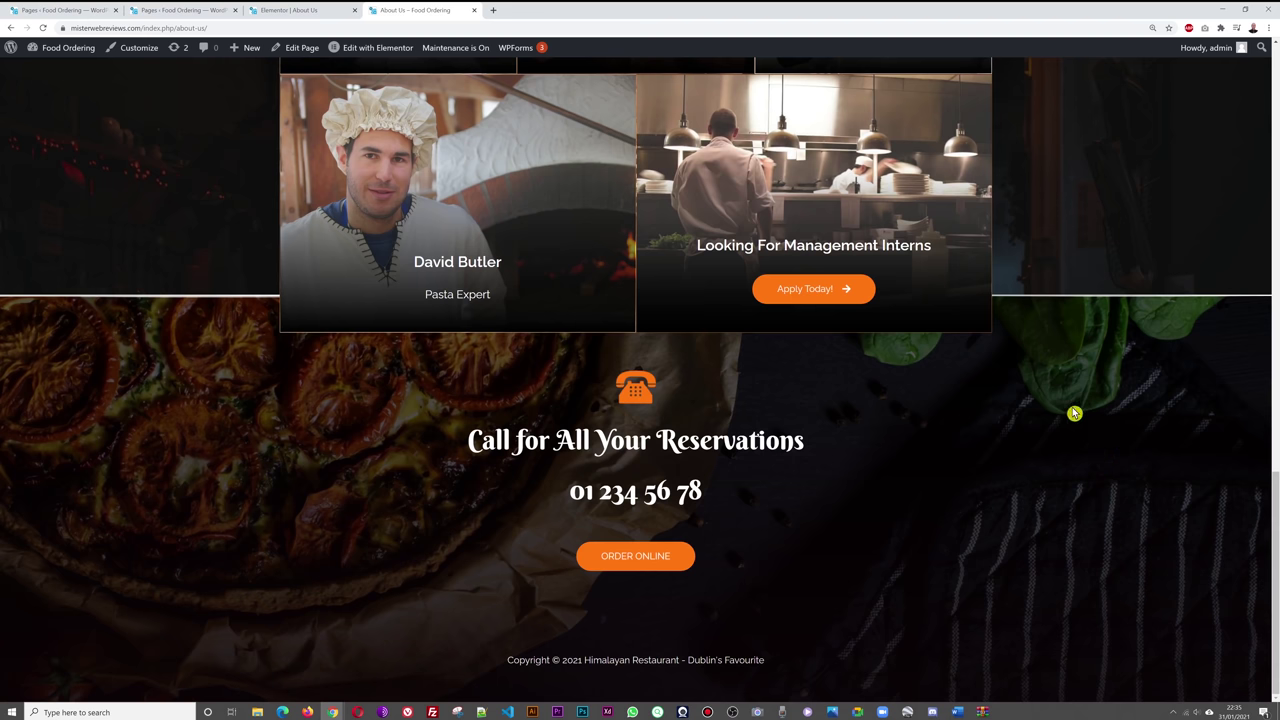
{"action": "scroll", "coordinate": [1090, 420], "scroll_direction": "up", "scroll_amount": 4}
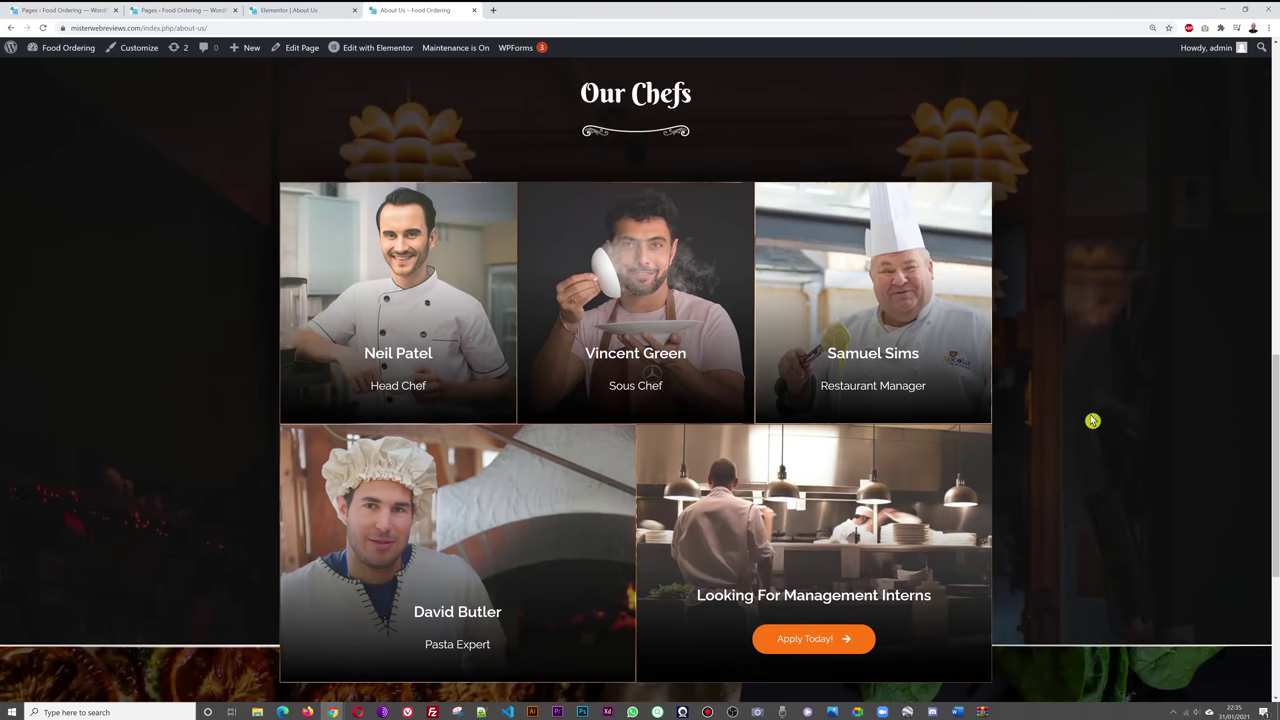
{"action": "scroll", "coordinate": [1000, 300], "scroll_direction": "down", "scroll_amount": 1}
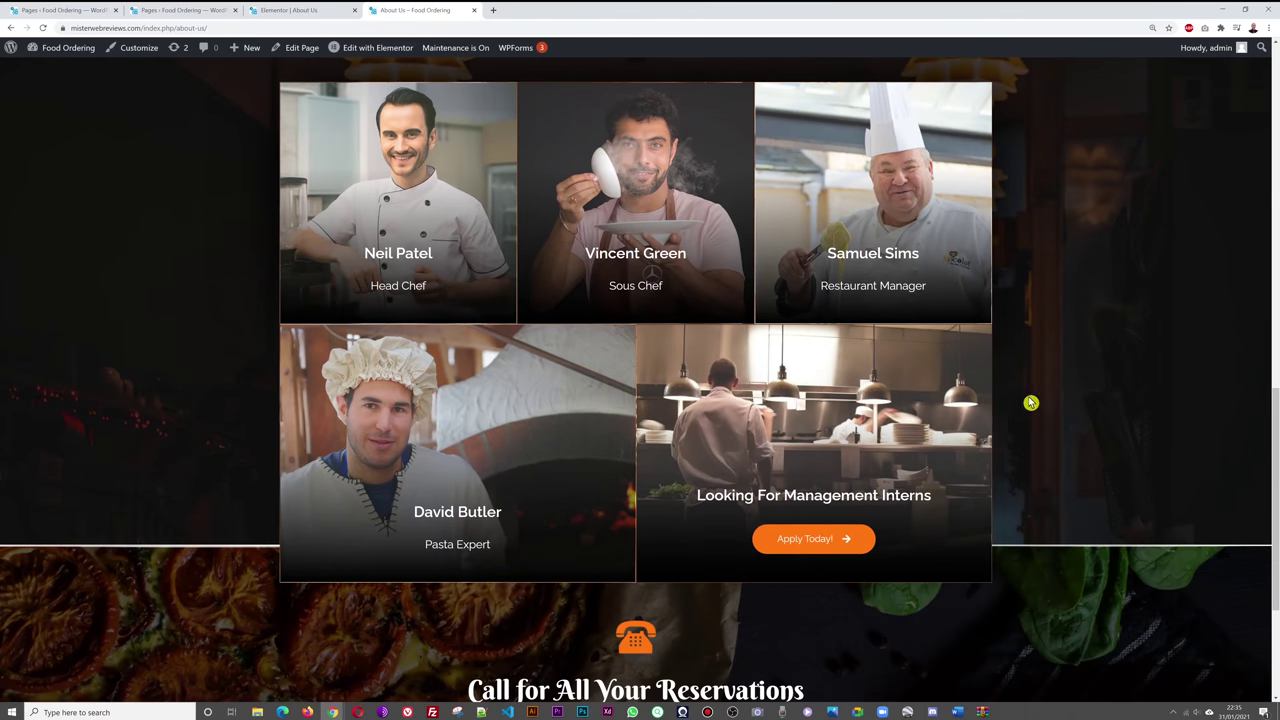
{"action": "left_click", "coordinate": [310, 12]}
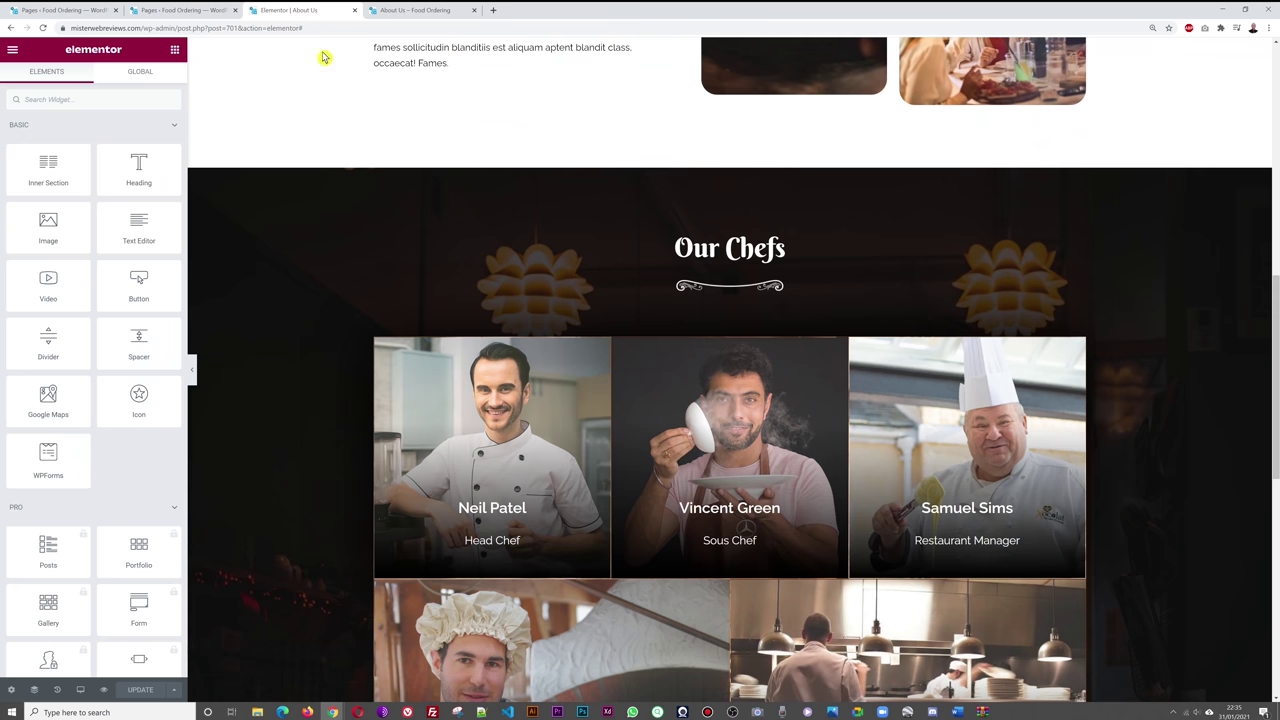
- Use the edit History to restore the testimonial and Restaurant Amenities sections
{"action": "left_click", "coordinate": [58, 690]}
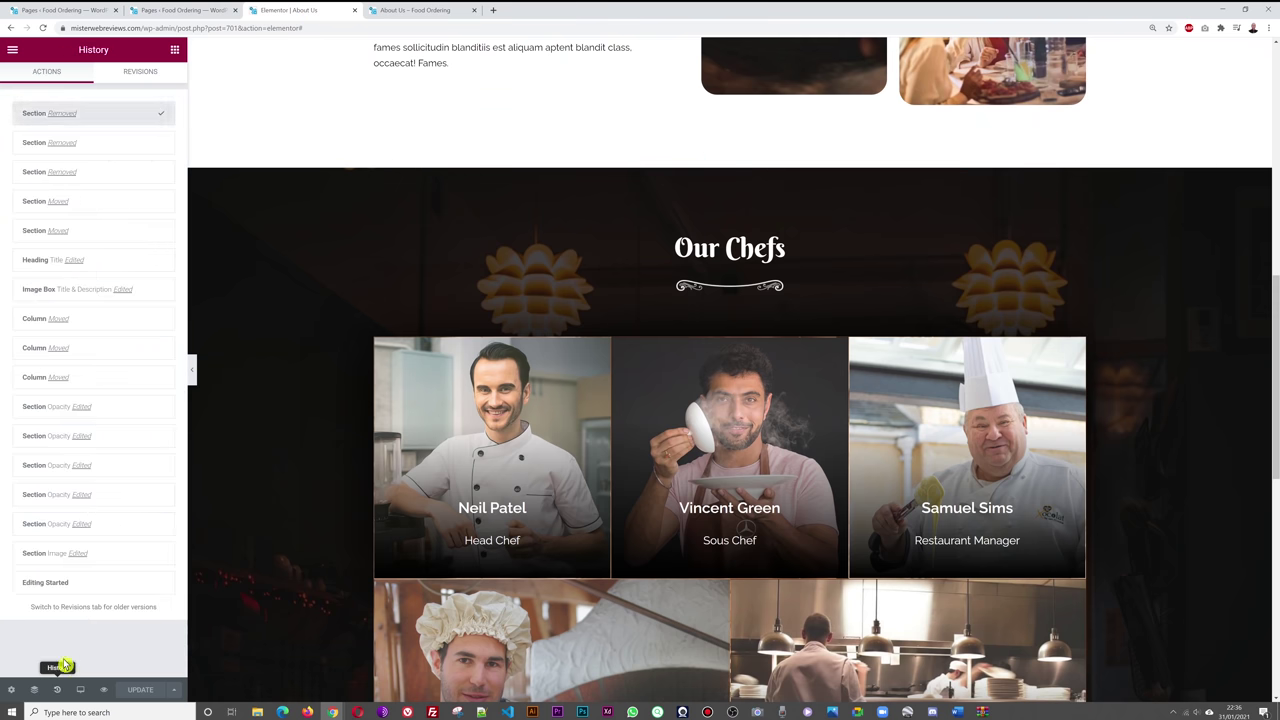
{"action": "left_click", "coordinate": [116, 143]}
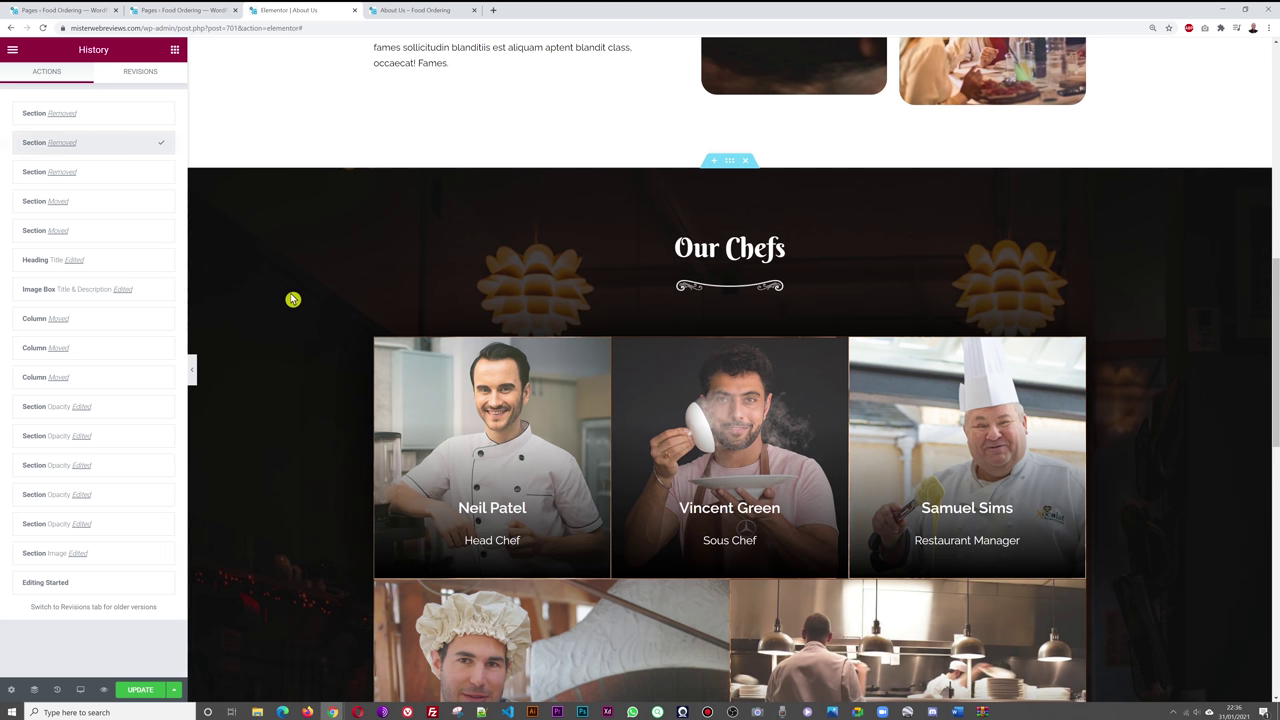
{"action": "scroll", "coordinate": [295, 303], "scroll_direction": "down", "scroll_amount": 5}
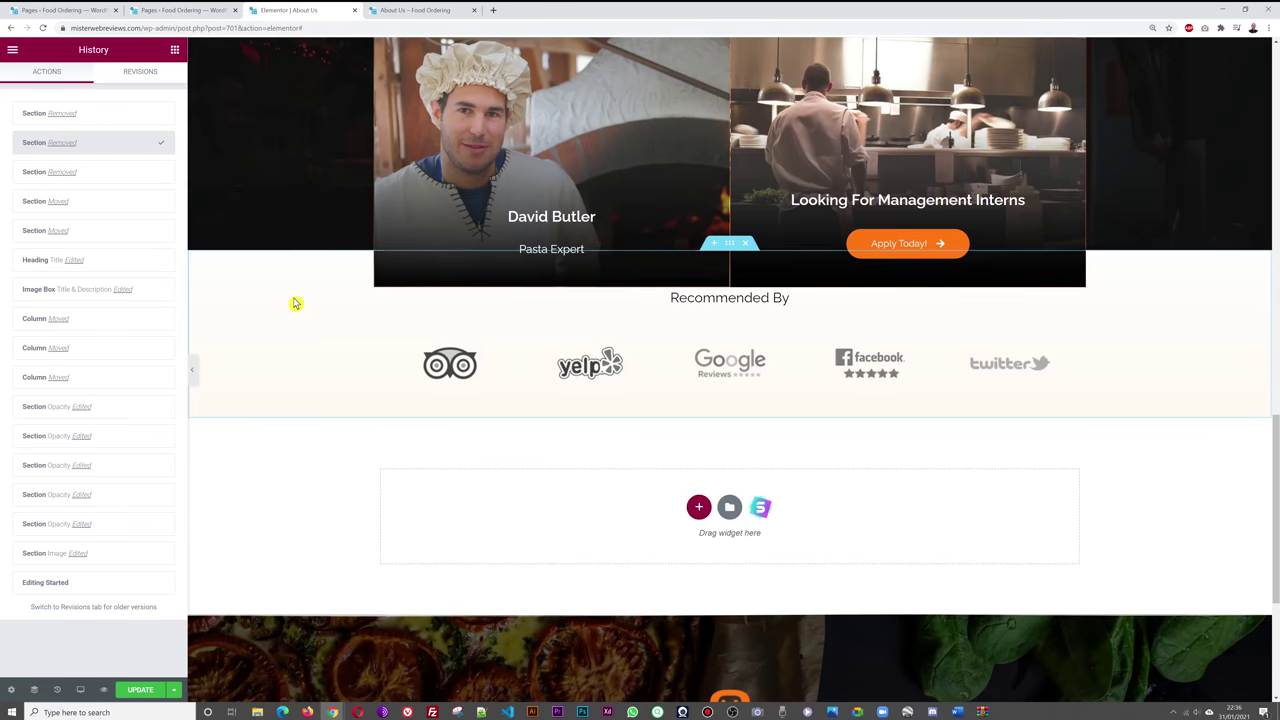
{"action": "left_click", "coordinate": [98, 177]}
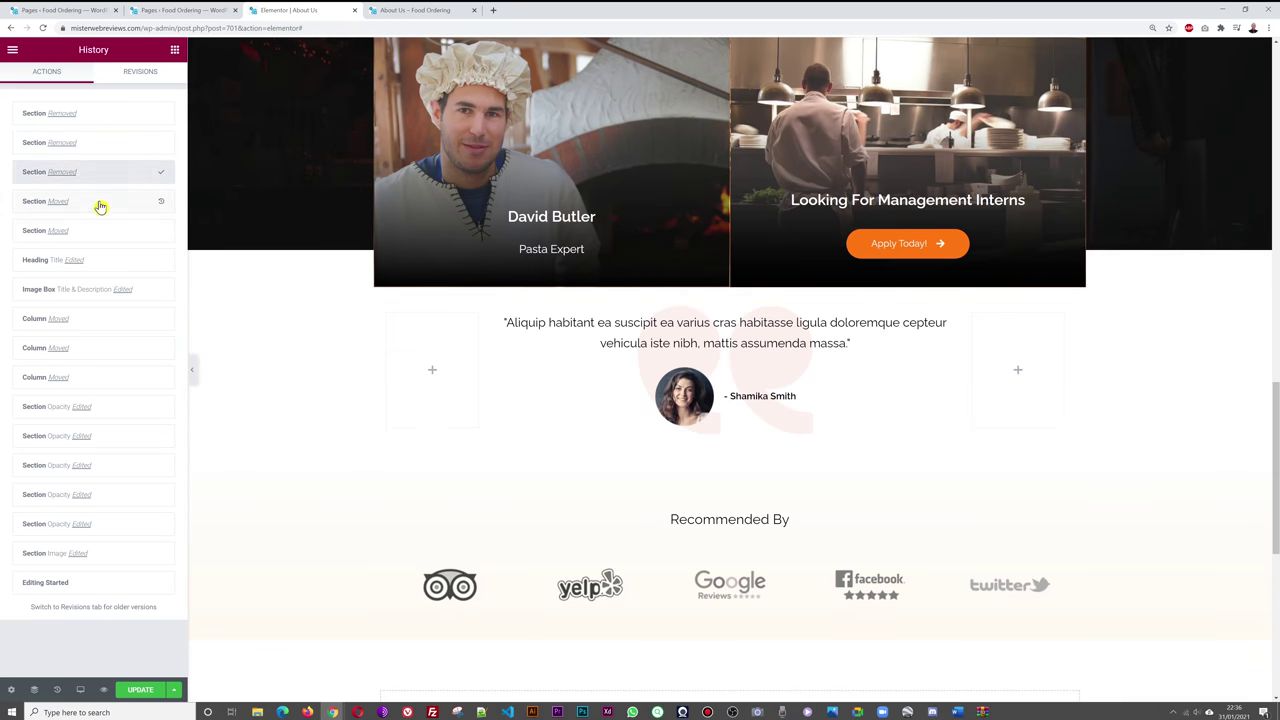
{"action": "left_click", "coordinate": [101, 205]}
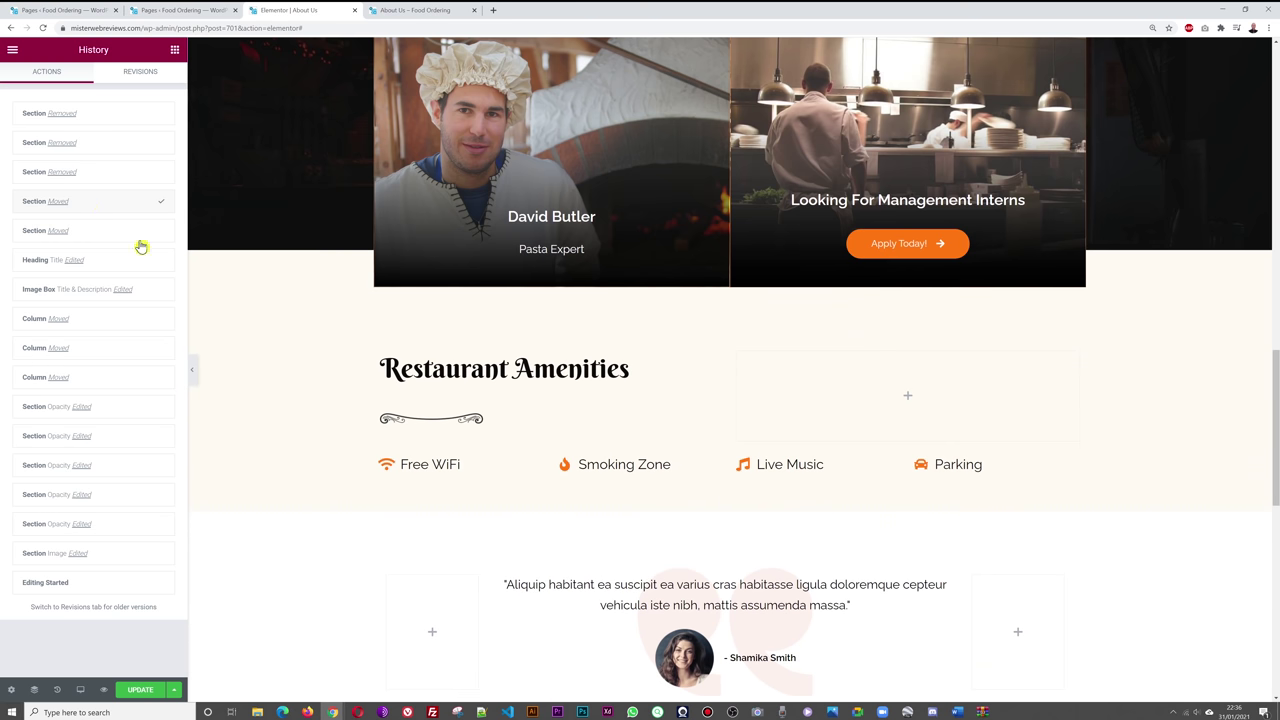
{"action": "scroll", "coordinate": [1120, 520], "scroll_direction": "down", "scroll_amount": 5}
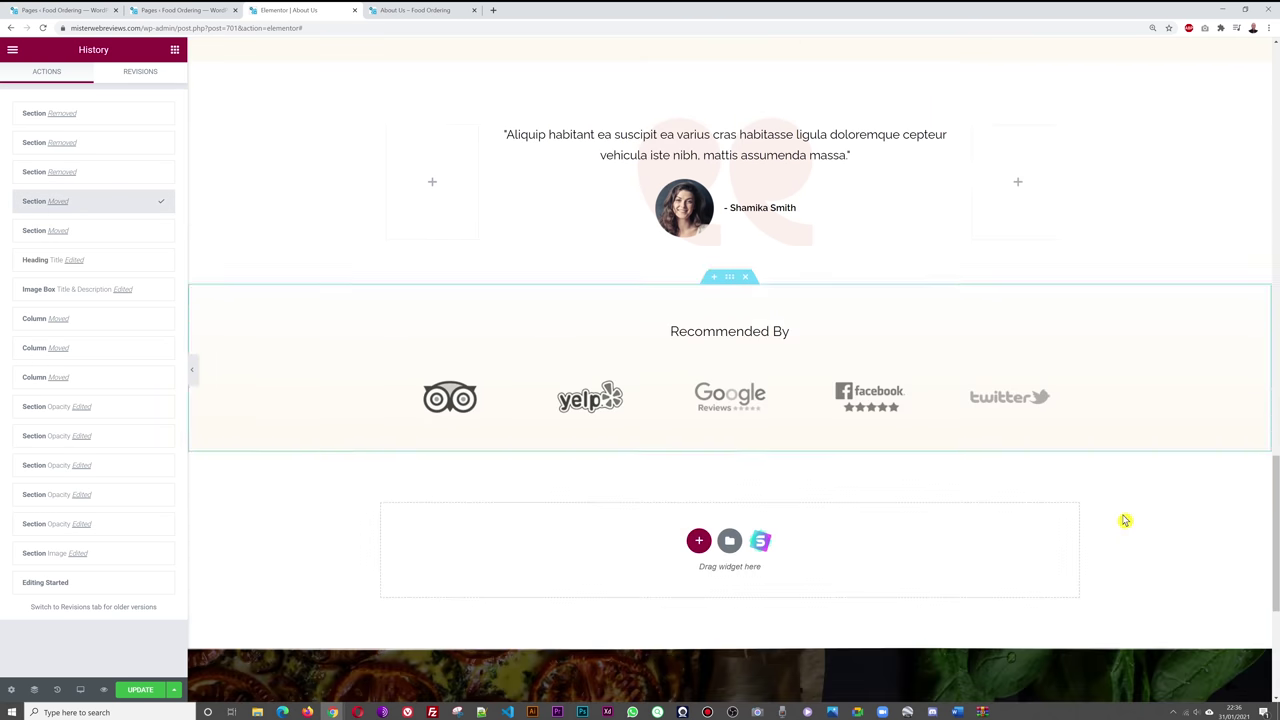
{"action": "scroll", "coordinate": [1122, 520], "scroll_direction": "up", "scroll_amount": 4}
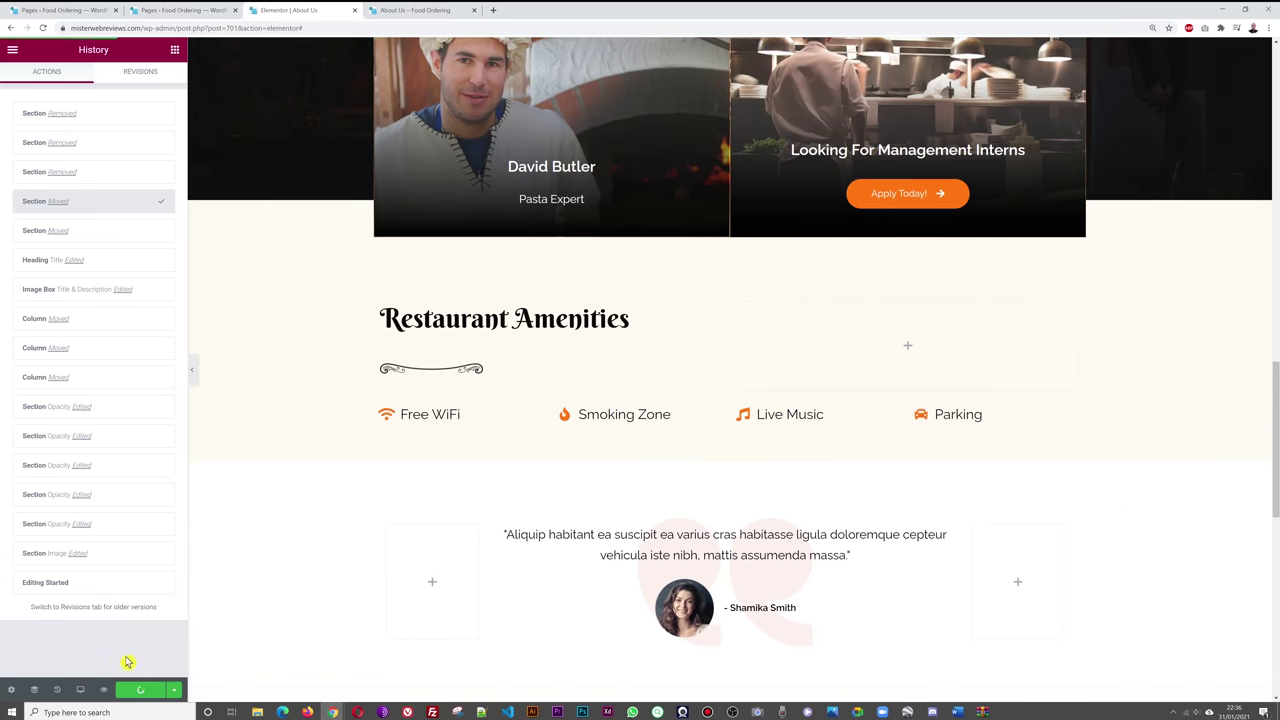
- Reload the live About Us page and scroll through the saved changes
{"action": "left_click", "coordinate": [412, 10]}
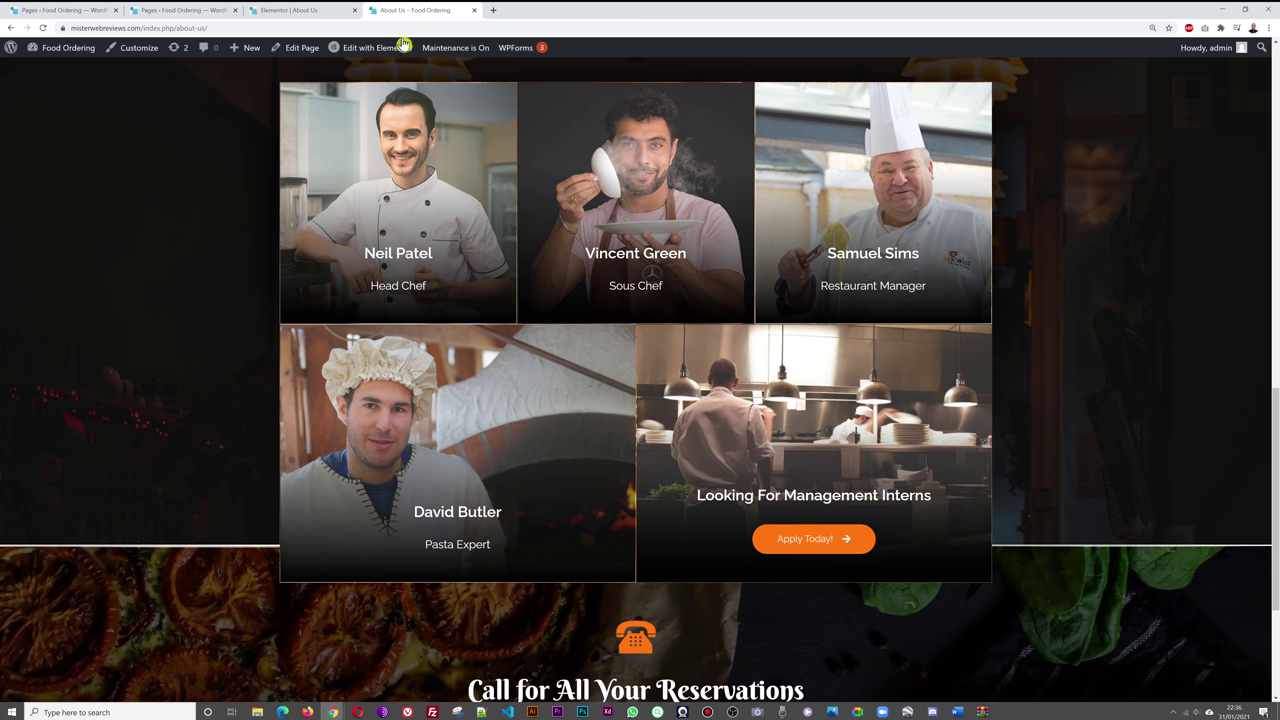
{"action": "key", "text": "F5"}
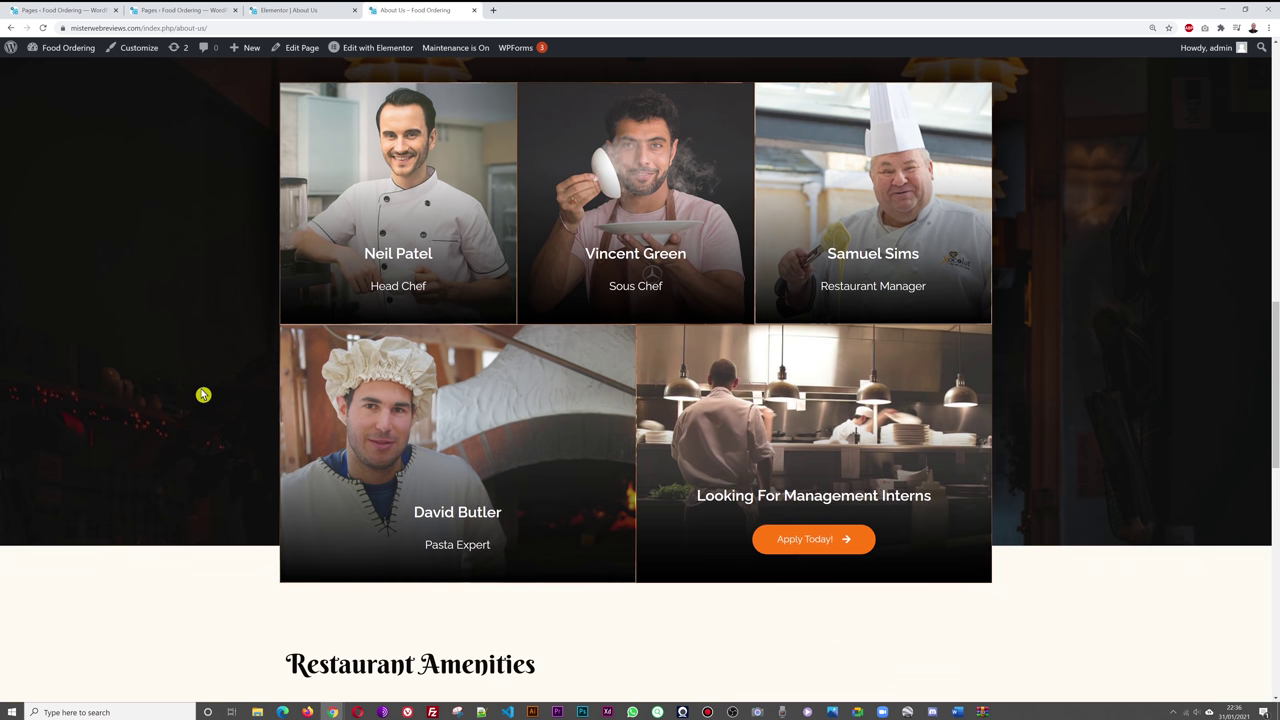
{"action": "scroll", "coordinate": [203, 395], "scroll_direction": "down", "scroll_amount": 3}
{"action": "scroll", "coordinate": [950, 430], "scroll_direction": "down", "scroll_amount": 2}
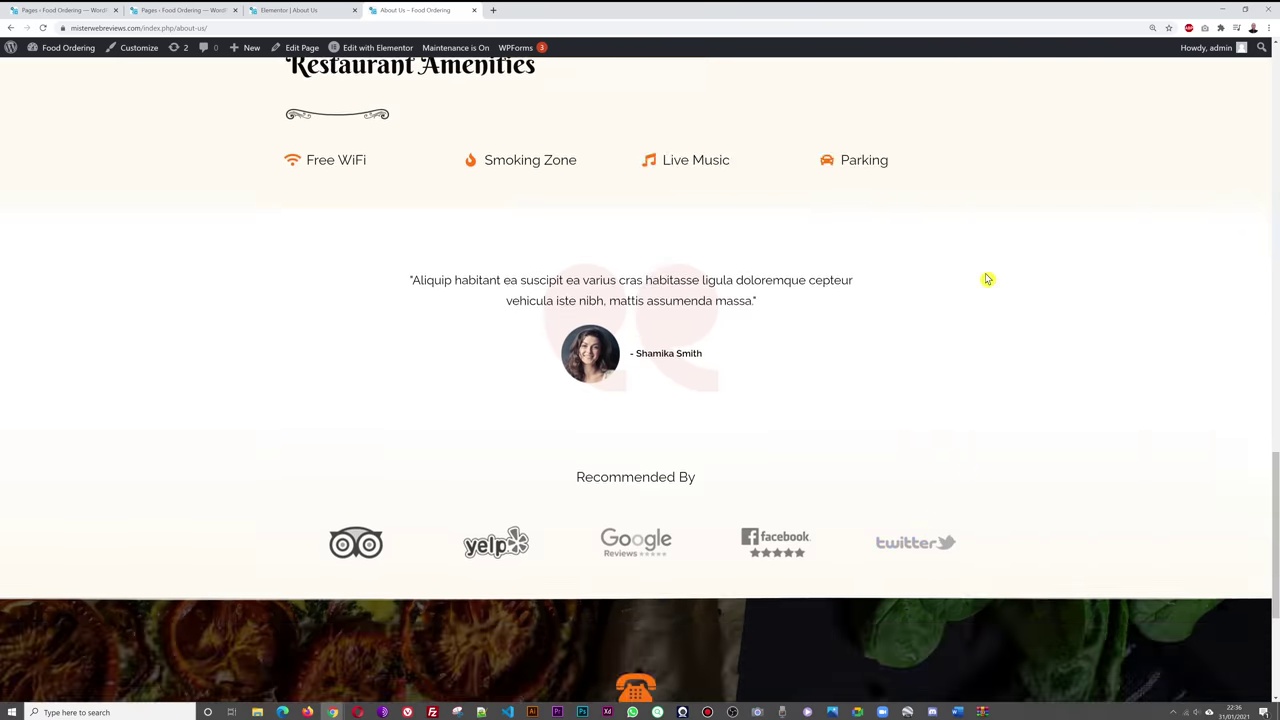
{"action": "scroll", "coordinate": [1040, 371], "scroll_direction": "up", "scroll_amount": 15}
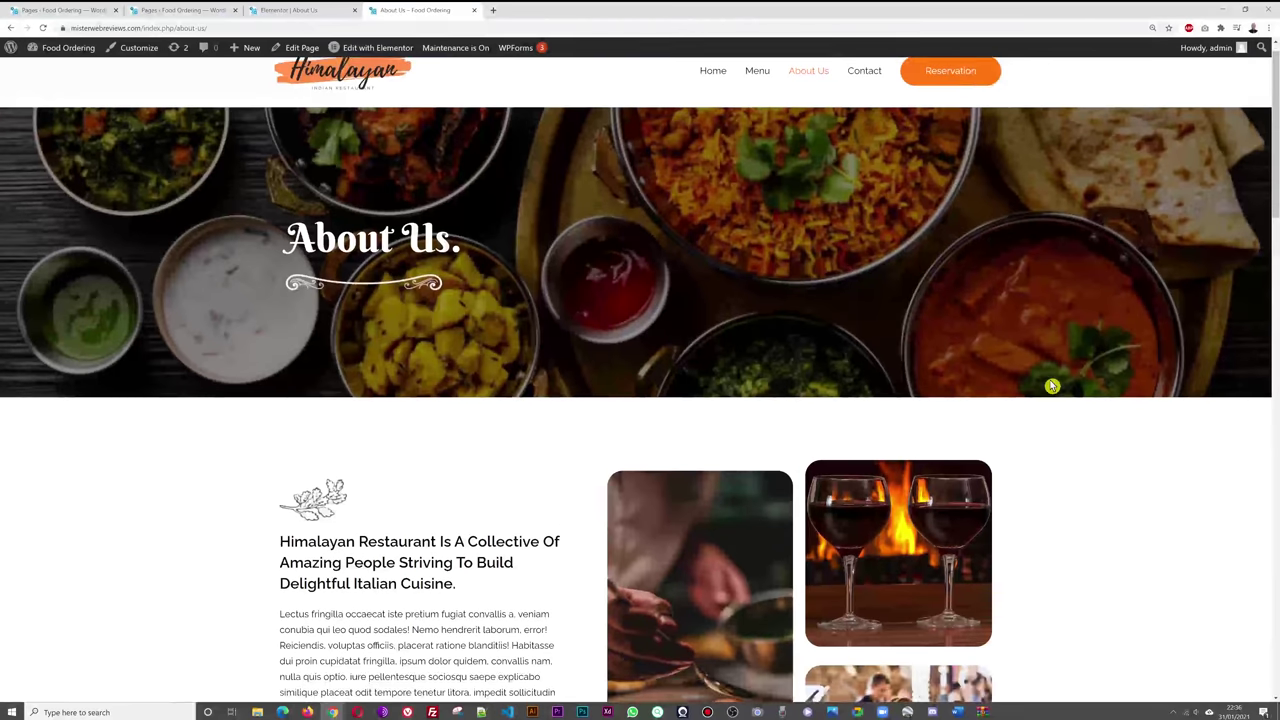
{"action": "scroll", "coordinate": [1052, 386], "scroll_direction": "up", "scroll_amount": 1}
- Go to the live Contact page and scroll down to its inquiry form
{"action": "left_click", "coordinate": [864, 99]}
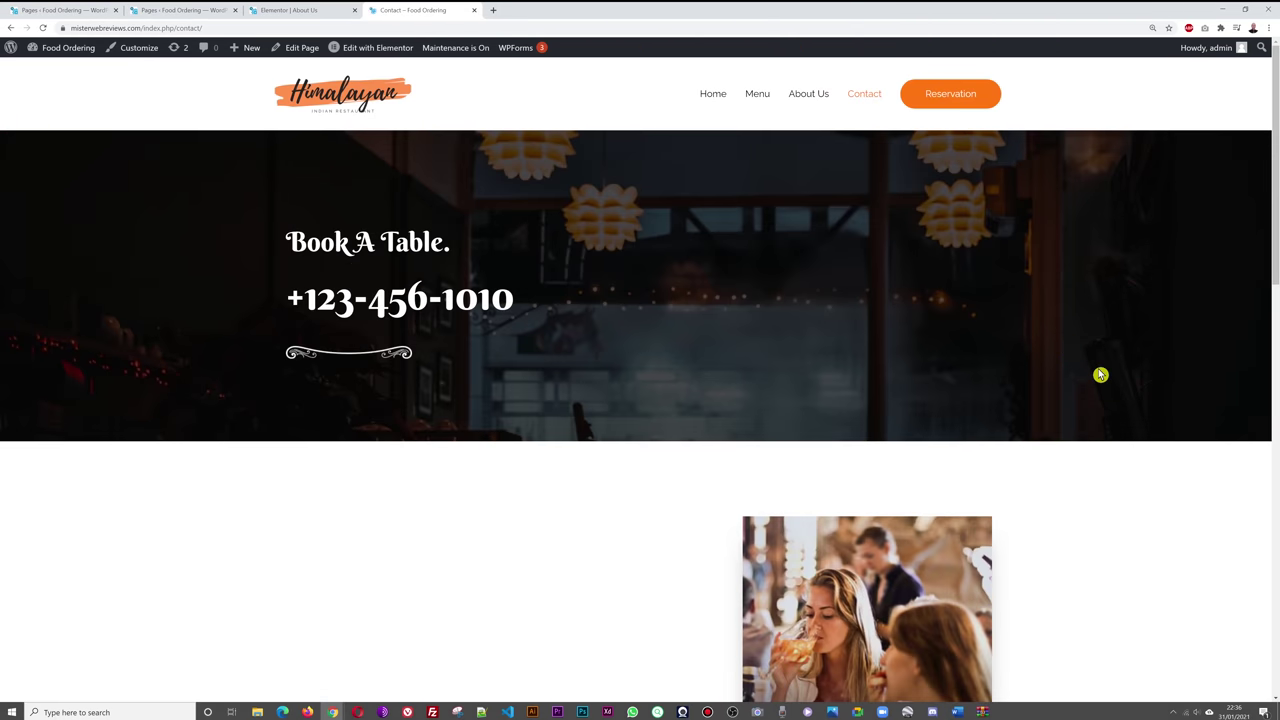
{"action": "scroll", "coordinate": [1103, 380], "scroll_direction": "down", "scroll_amount": 2}
{"action": "scroll", "coordinate": [1104, 383], "scroll_direction": "down", "scroll_amount": 2}
{"action": "scroll", "coordinate": [1104, 383], "scroll_direction": "up", "scroll_amount": 1}
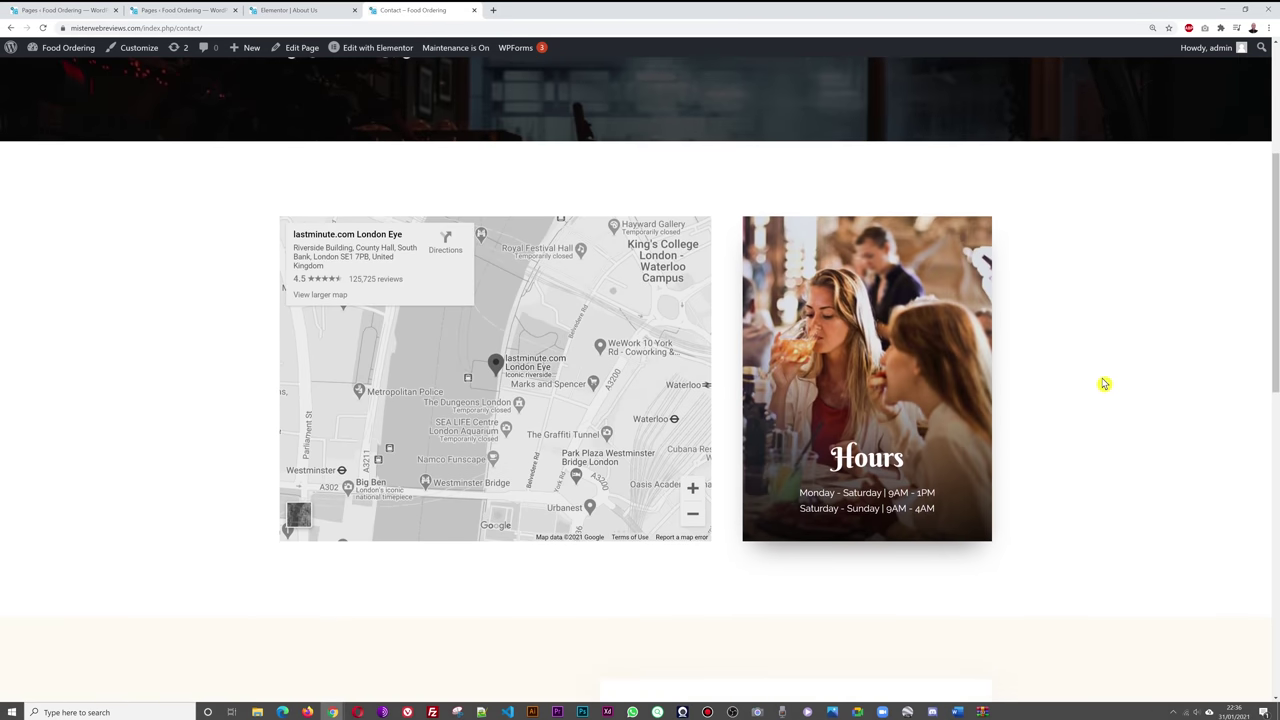
{"action": "scroll", "coordinate": [1023, 434], "scroll_direction": "down", "scroll_amount": 1}
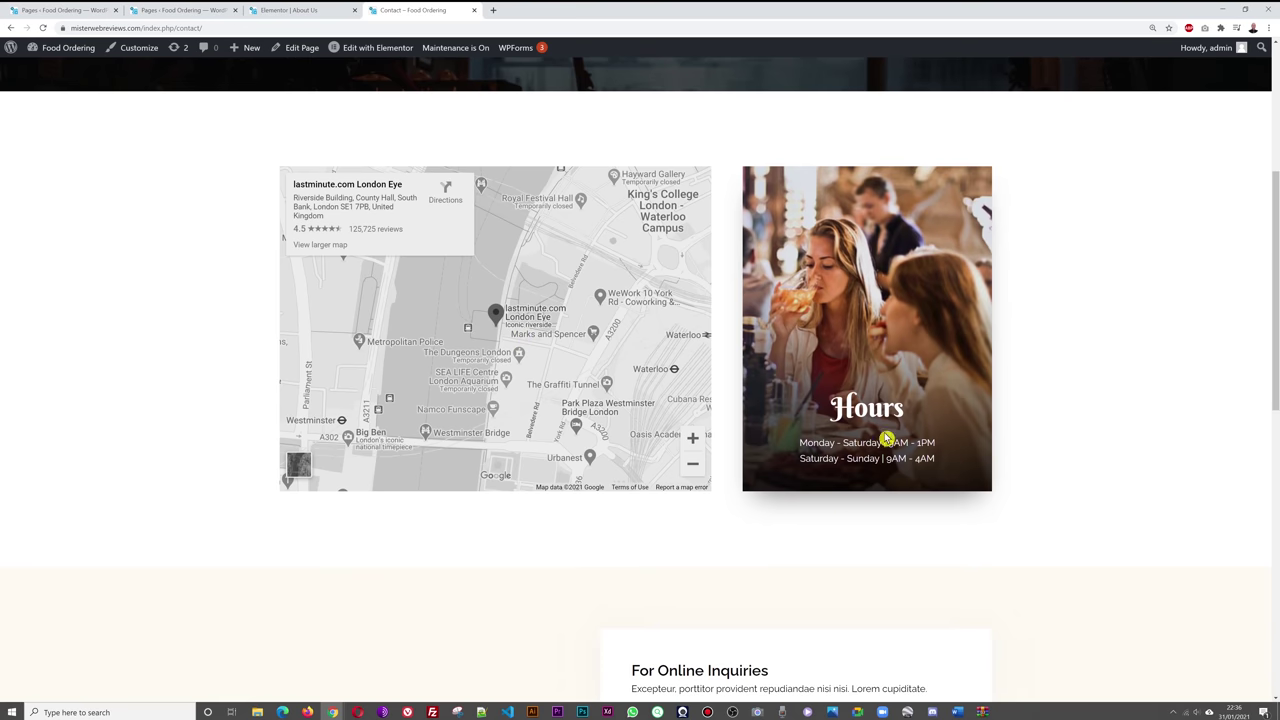
{"action": "scroll", "coordinate": [1133, 371], "scroll_direction": "down", "scroll_amount": 3}
{"action": "scroll", "coordinate": [1137, 360], "scroll_direction": "down", "scroll_amount": 2}
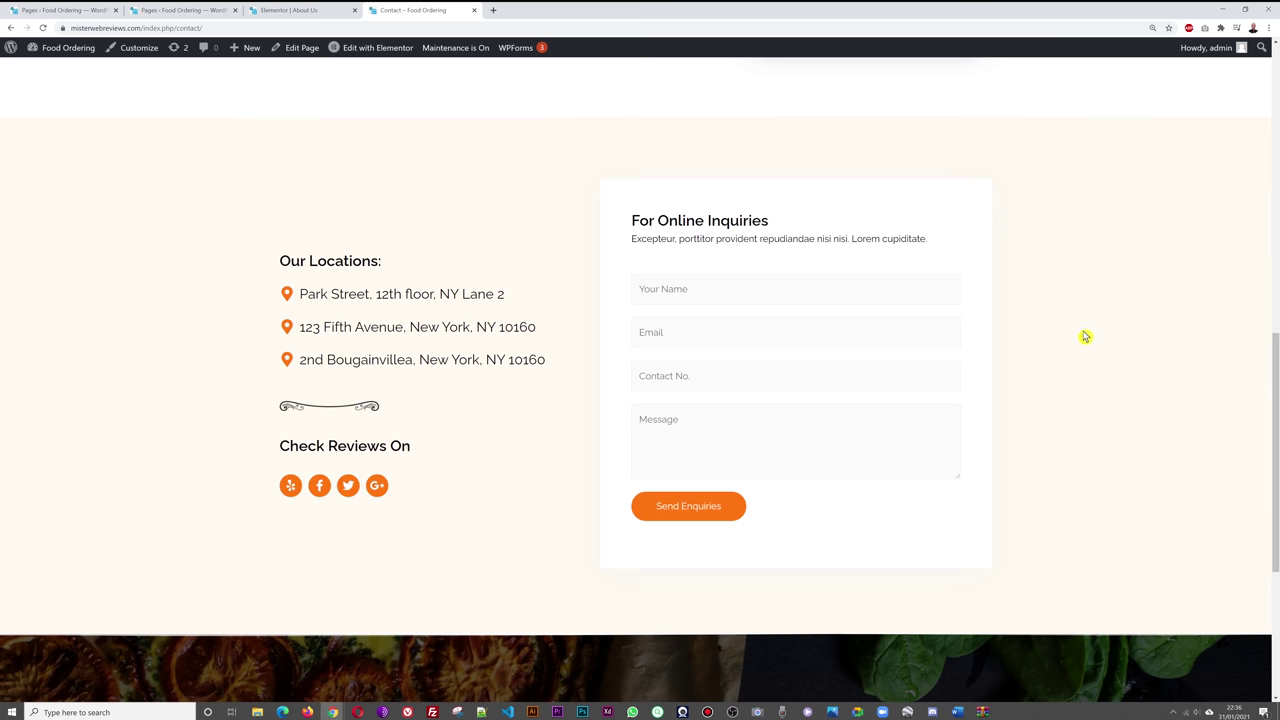
{"action": "scroll", "coordinate": [1085, 337], "scroll_direction": "up", "scroll_amount": 1}
- Close the About Us Elementor tab and return to the Pages list
{"action": "left_click", "coordinate": [306, 11]}
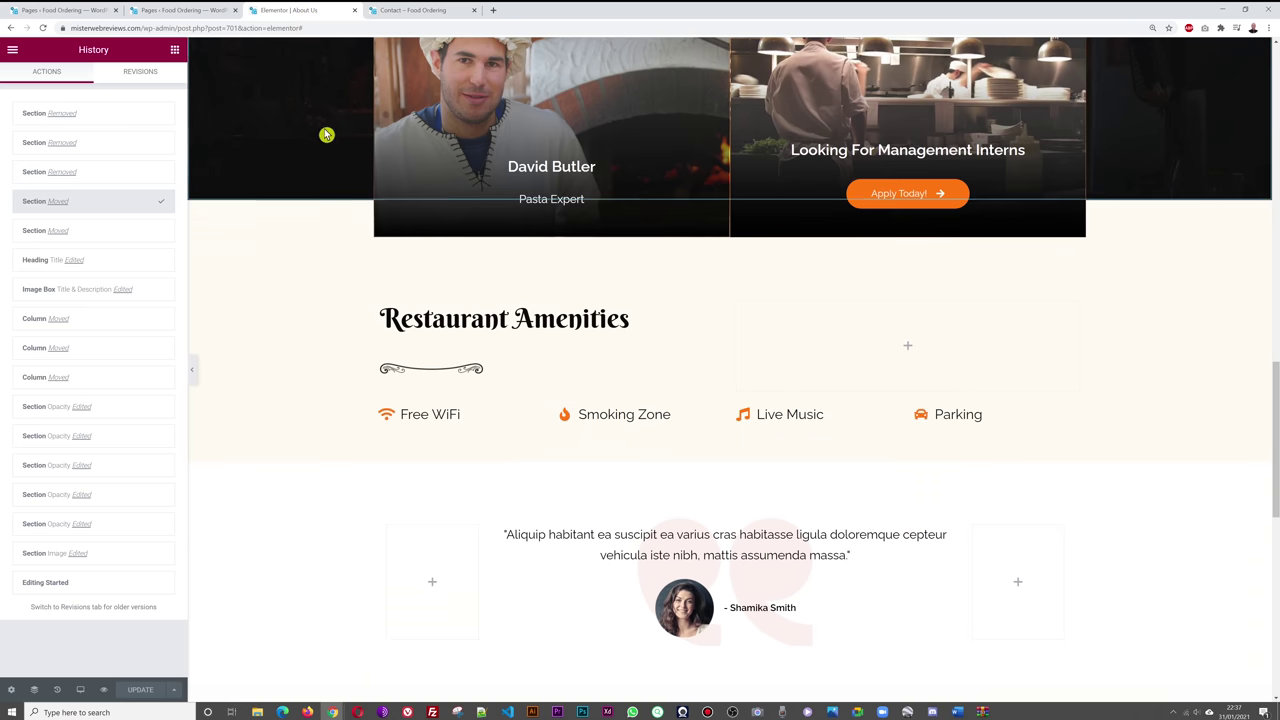
{"action": "left_click", "coordinate": [354, 11]}
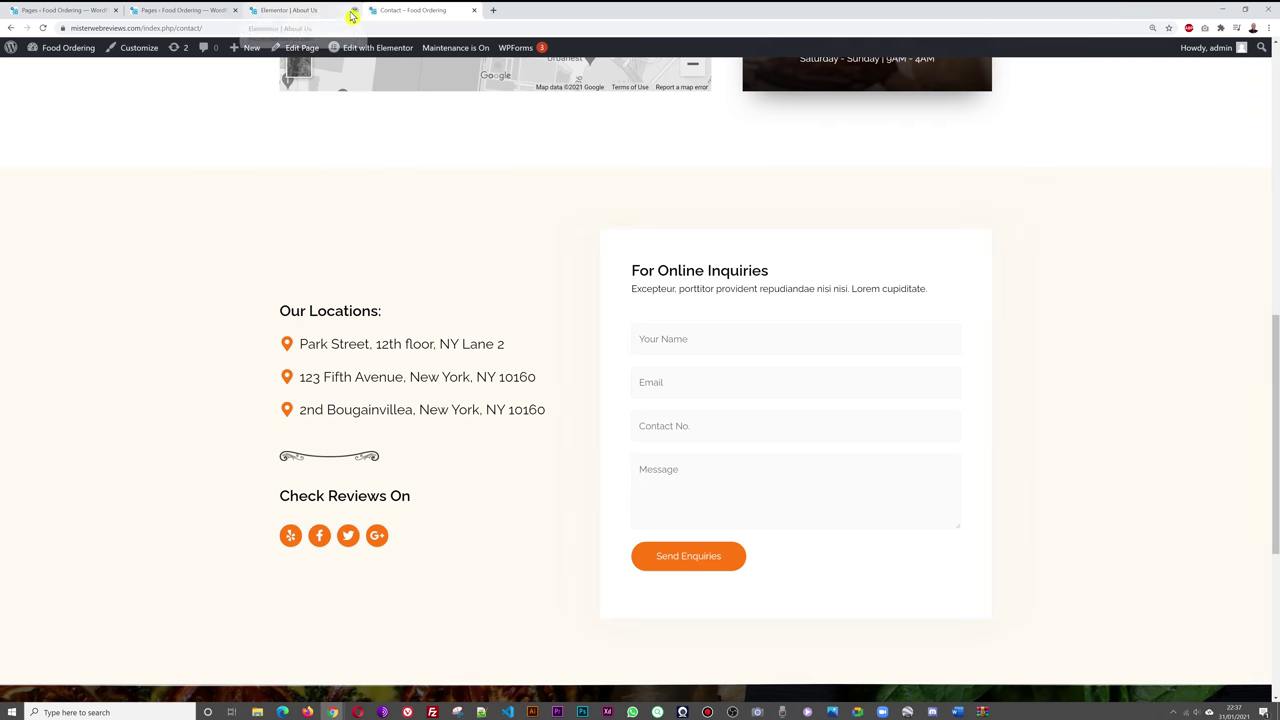
{"action": "left_click", "coordinate": [156, 11]}
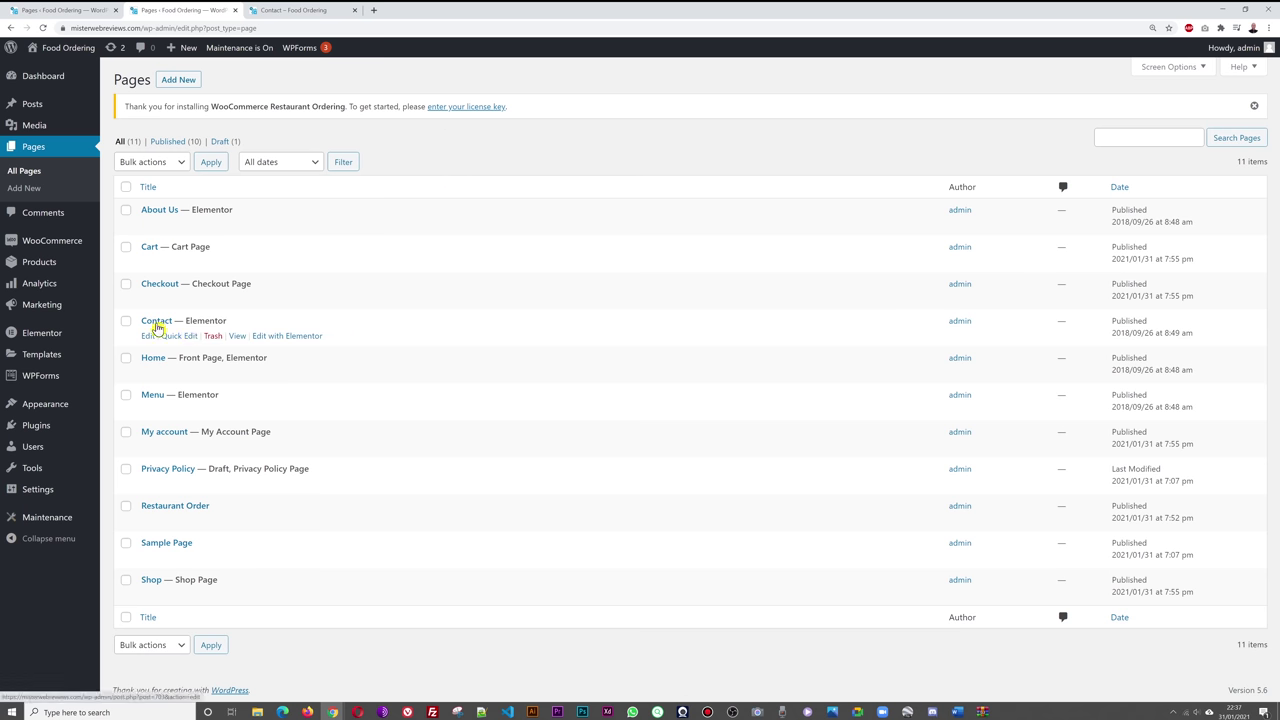
- Open the Contact page in the Elementor editor in a new tab
{"action": "right_click", "coordinate": [287, 338]}
{"action": "left_click", "coordinate": [354, 348]}
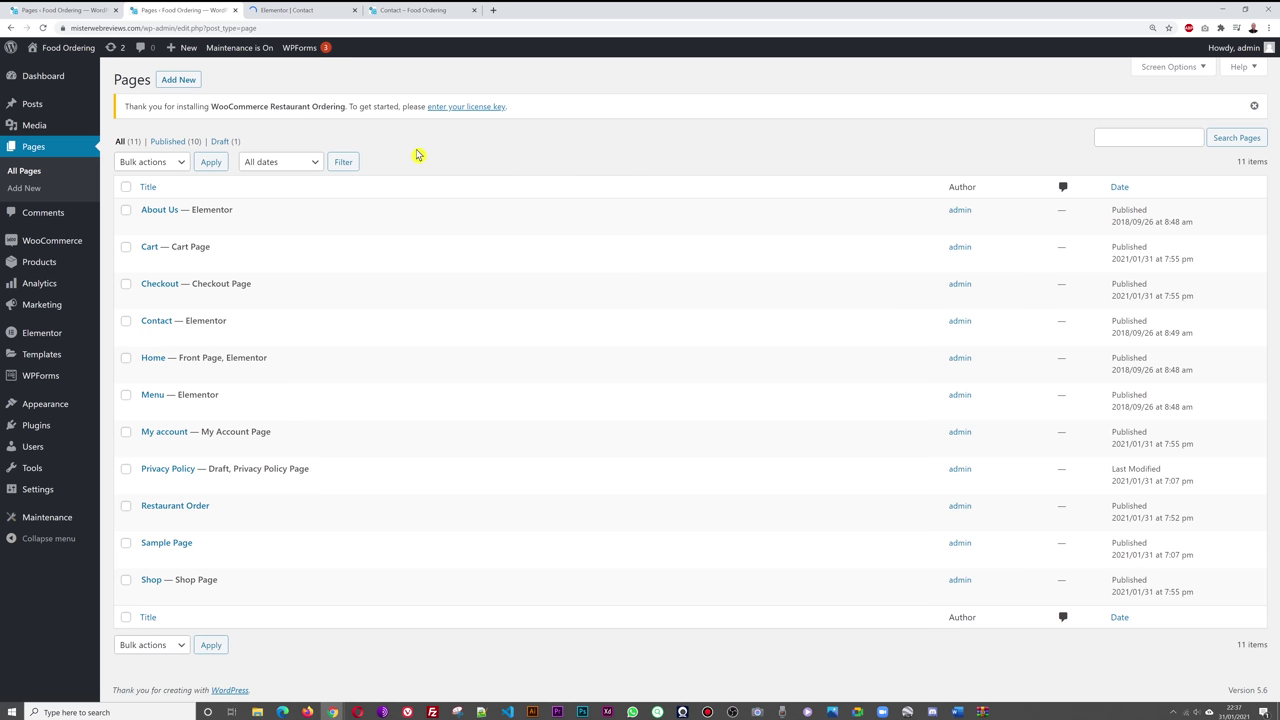
{"action": "left_click", "coordinate": [283, 11]}
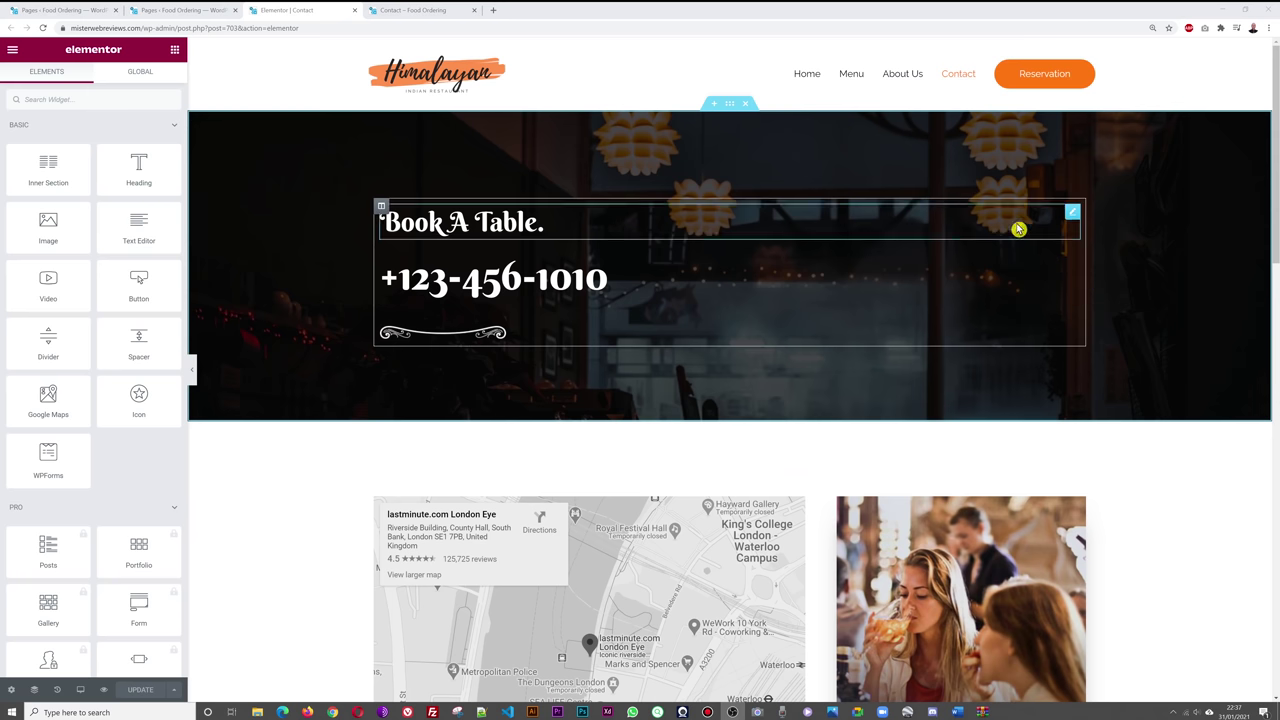
- Replace the phone number in the Book A Table heading with the new number
{"action": "left_click", "coordinate": [731, 105]}
{"action": "left_click", "coordinate": [90, 88]}
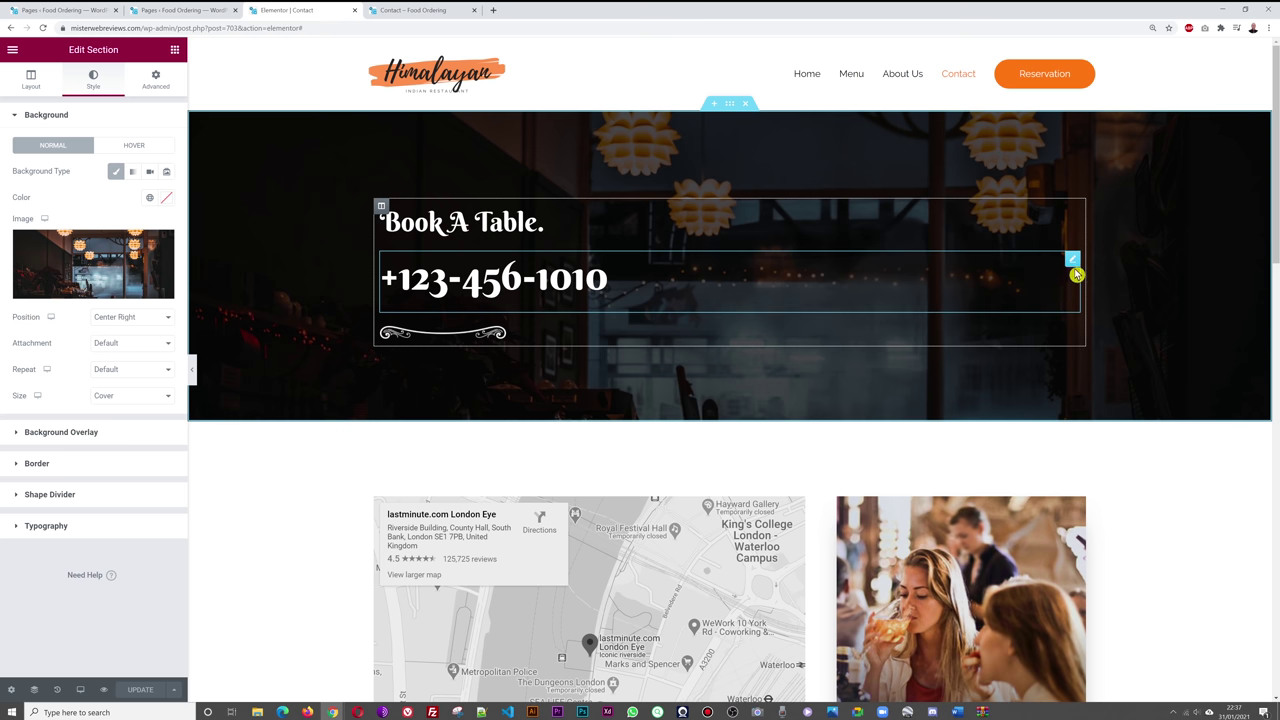
{"action": "left_click", "coordinate": [1072, 266]}
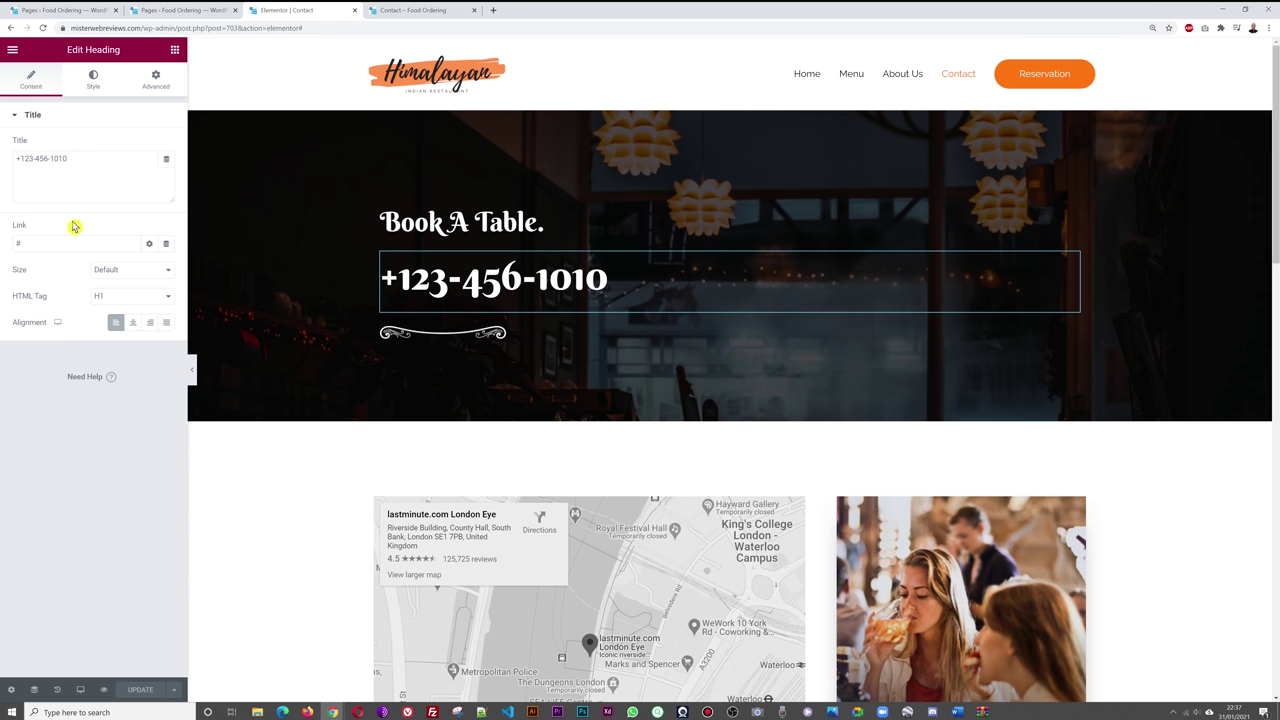
{"action": "left_click_drag", "start_coordinate": [20, 159], "coordinate": [189, 160]}
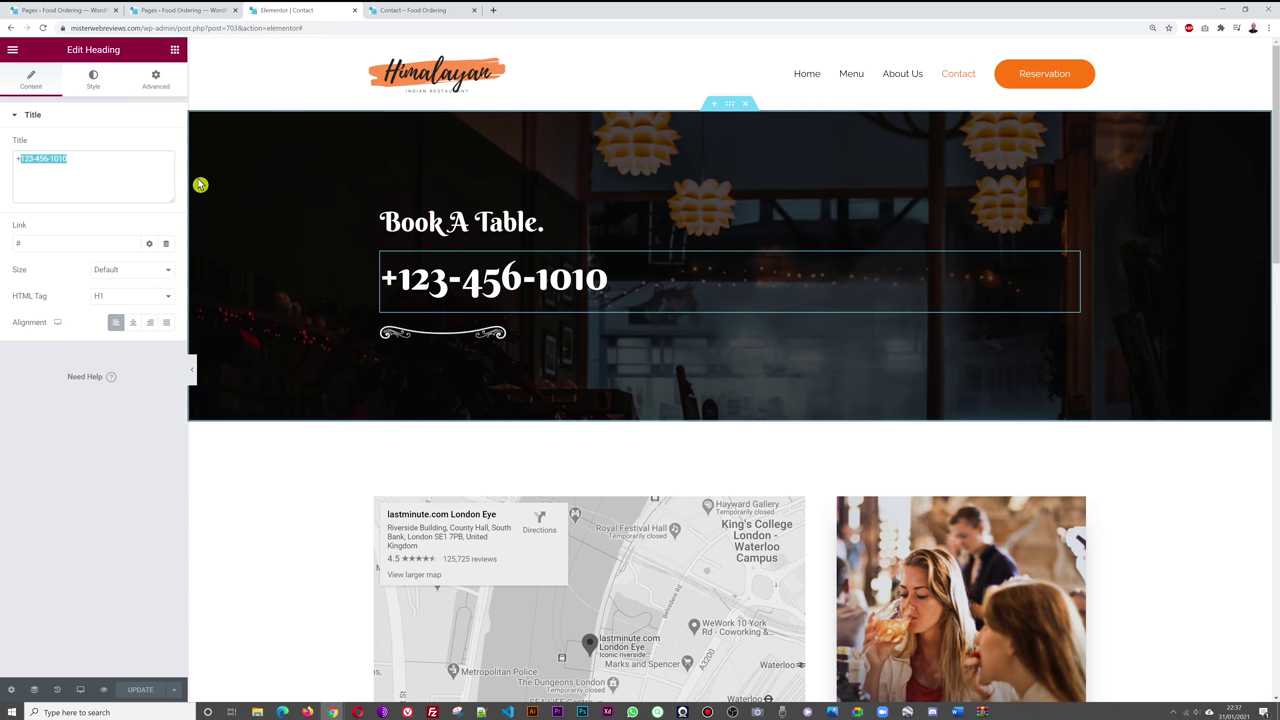
{"action": "type", "text": "+01 234 56 78"}
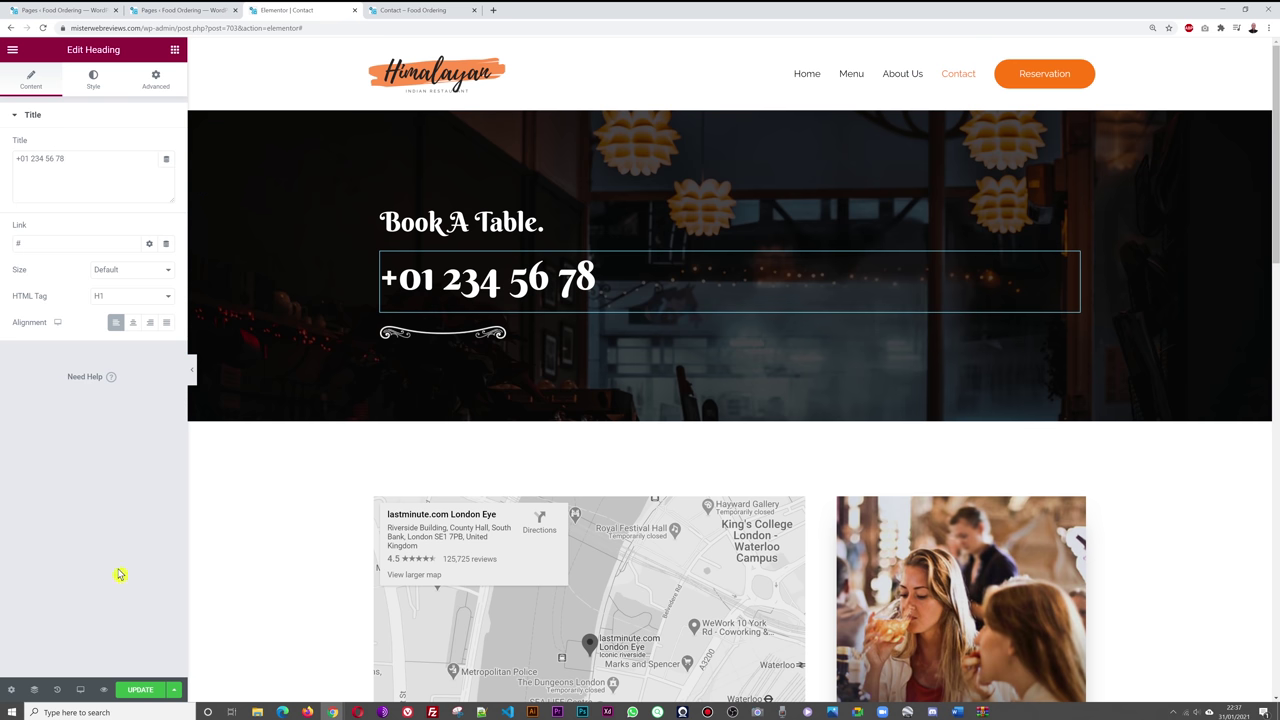
{"action": "scroll", "coordinate": [250, 480], "scroll_direction": "down", "scroll_amount": 3}
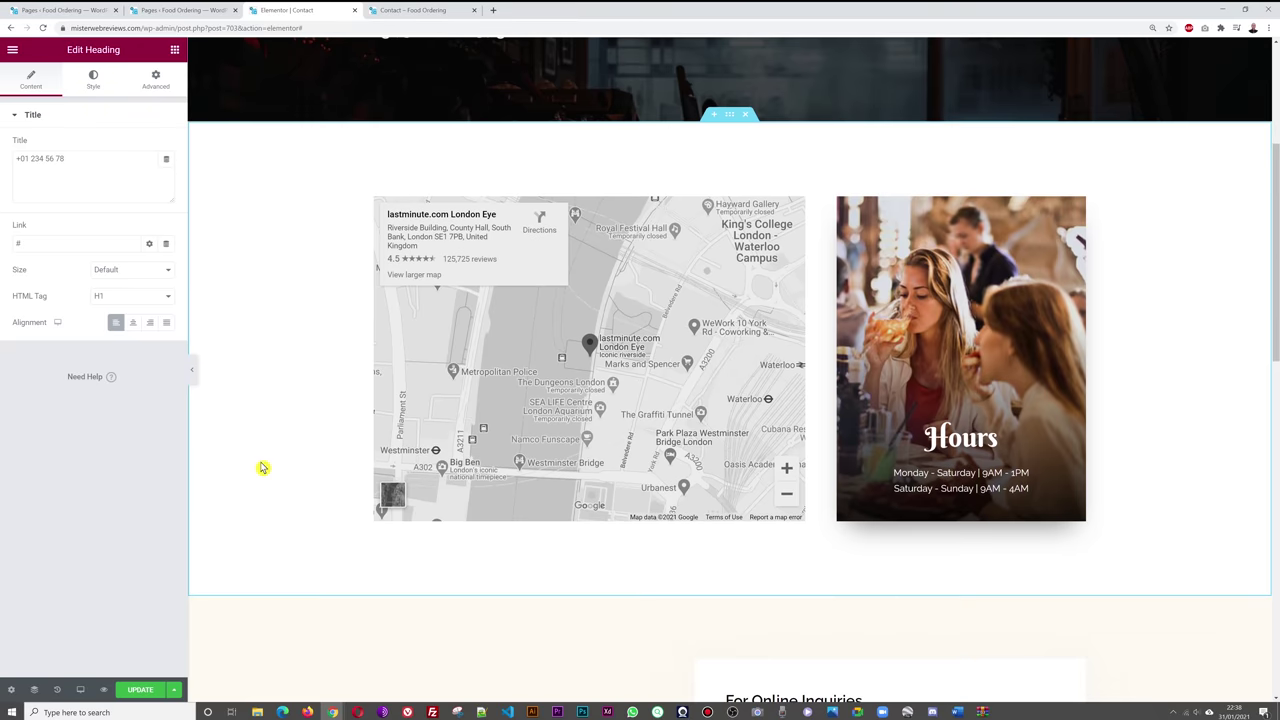
- Replace the Google Maps widget's London Eye location with the Dublin address, then set the map height to 534
{"action": "scroll", "coordinate": [260, 466], "scroll_direction": "down", "scroll_amount": 1}
{"action": "left_click", "coordinate": [480, 400]}
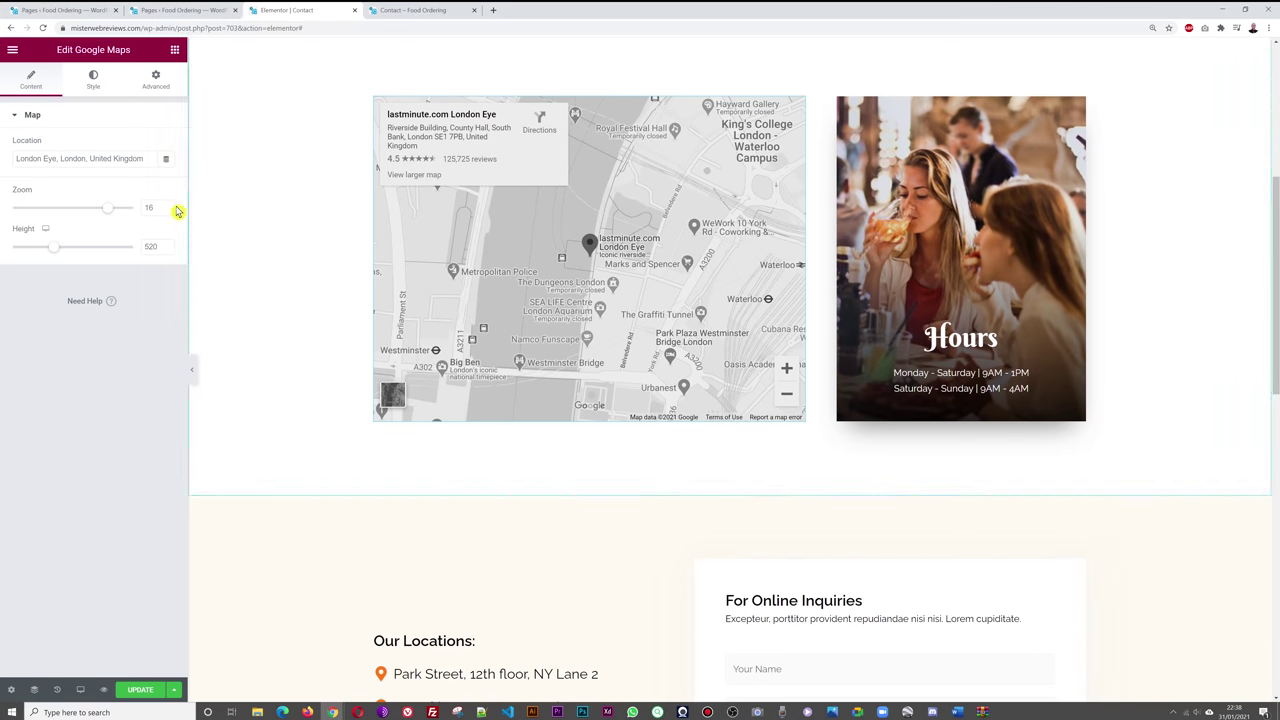
{"action": "triple_click", "coordinate": [89, 160]}
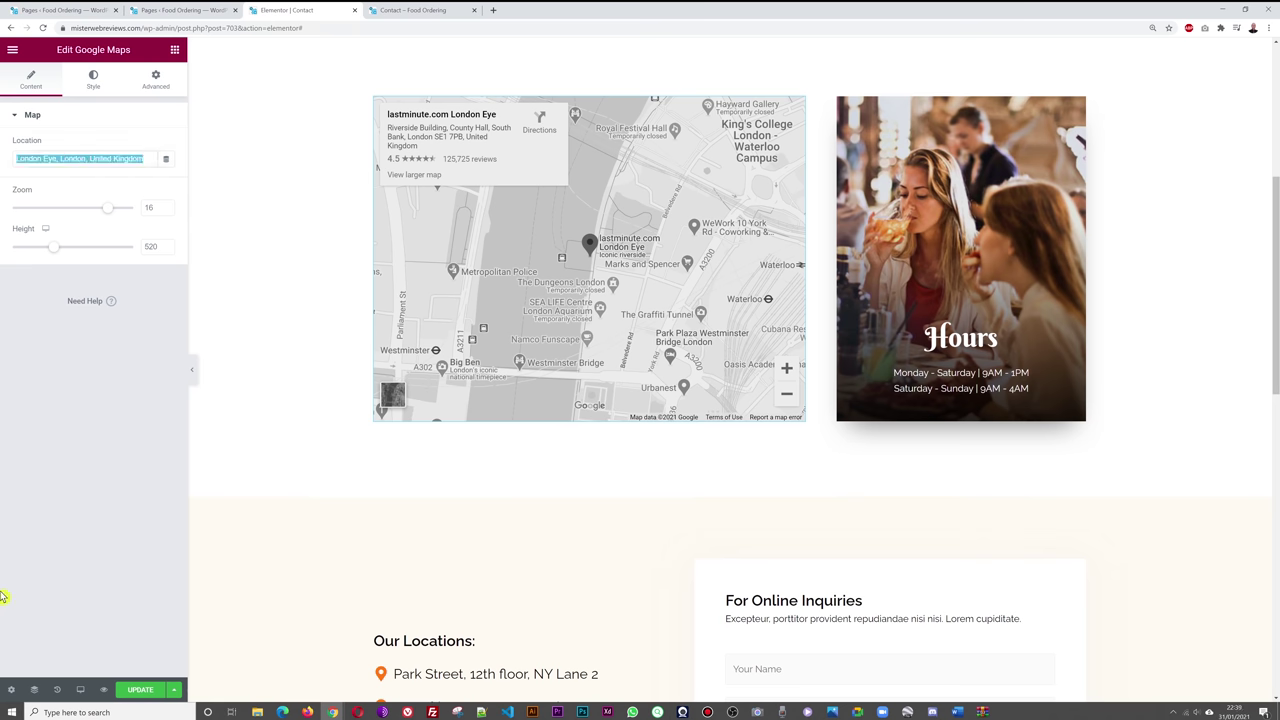
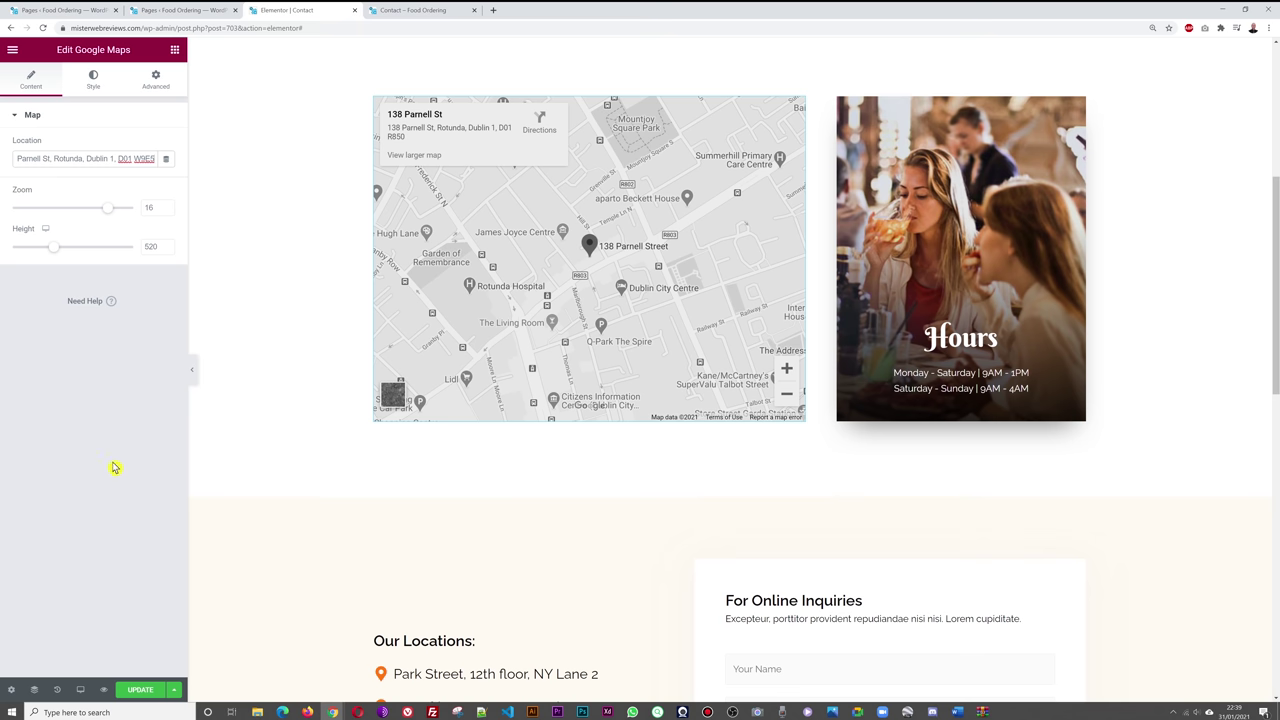
{"action": "left_click", "coordinate": [108, 374]}
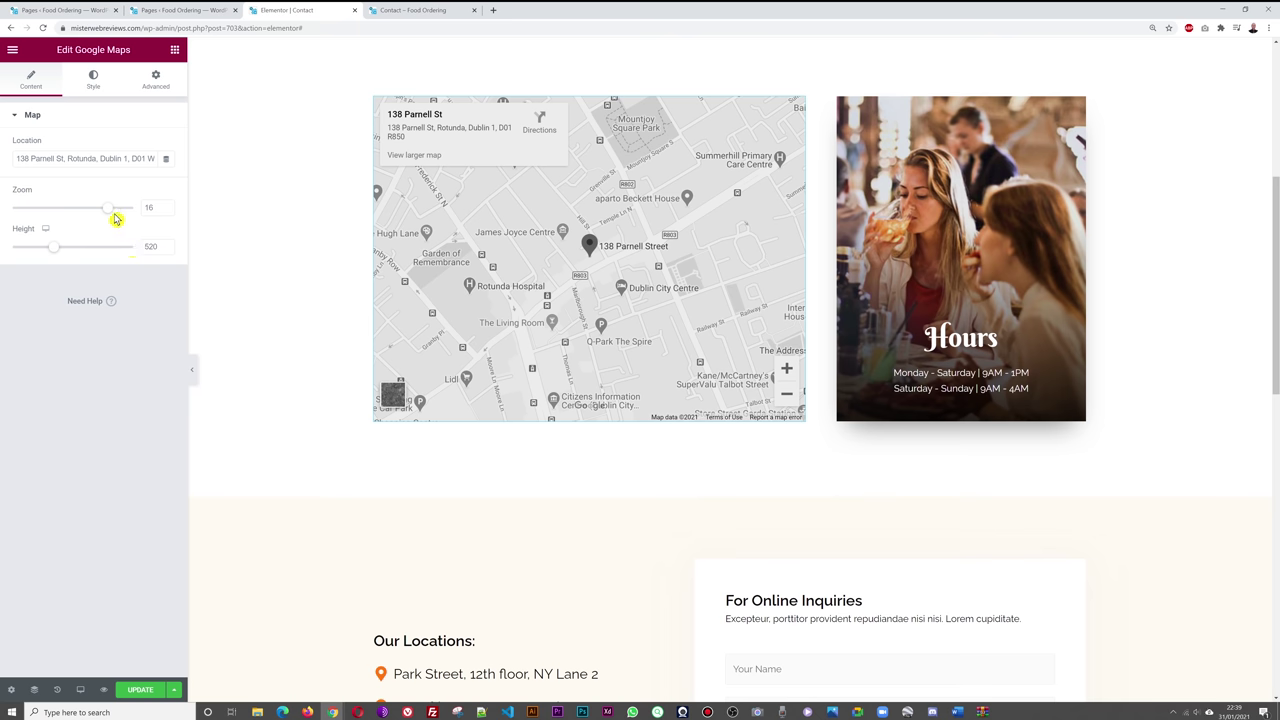
{"action": "left_click_drag", "start_coordinate": [57, 255], "coordinate": [54, 254]}
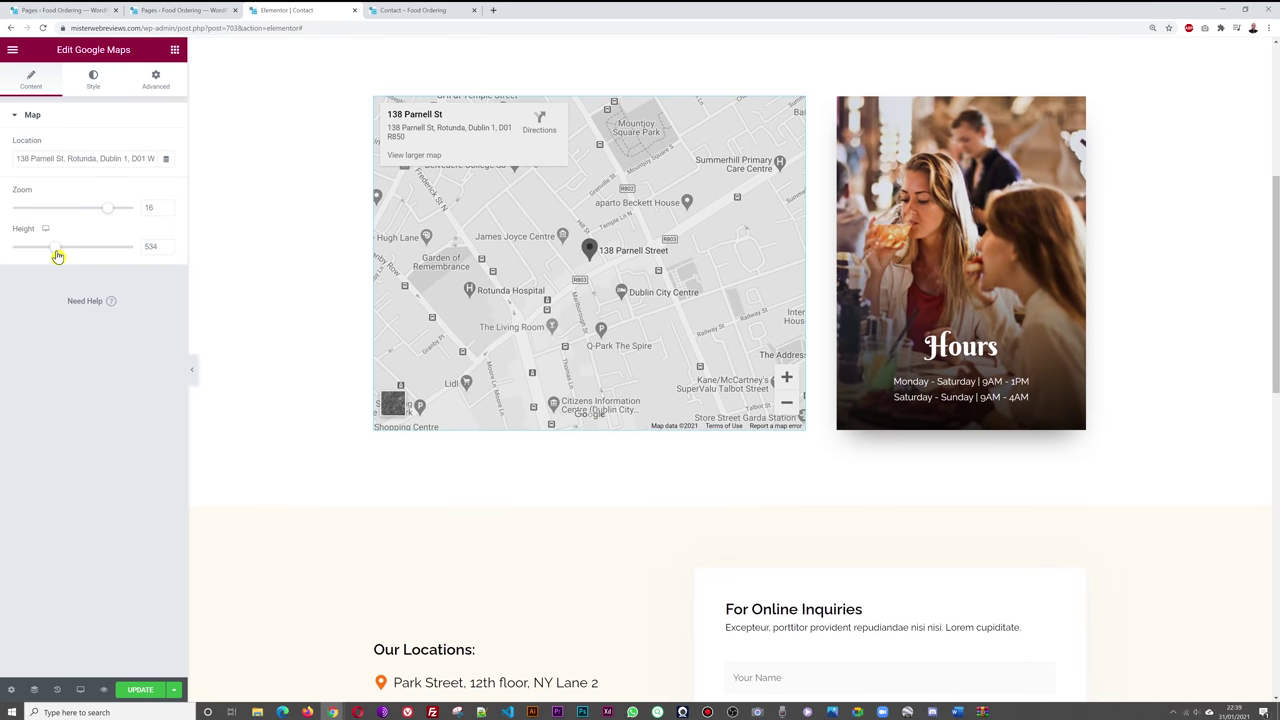
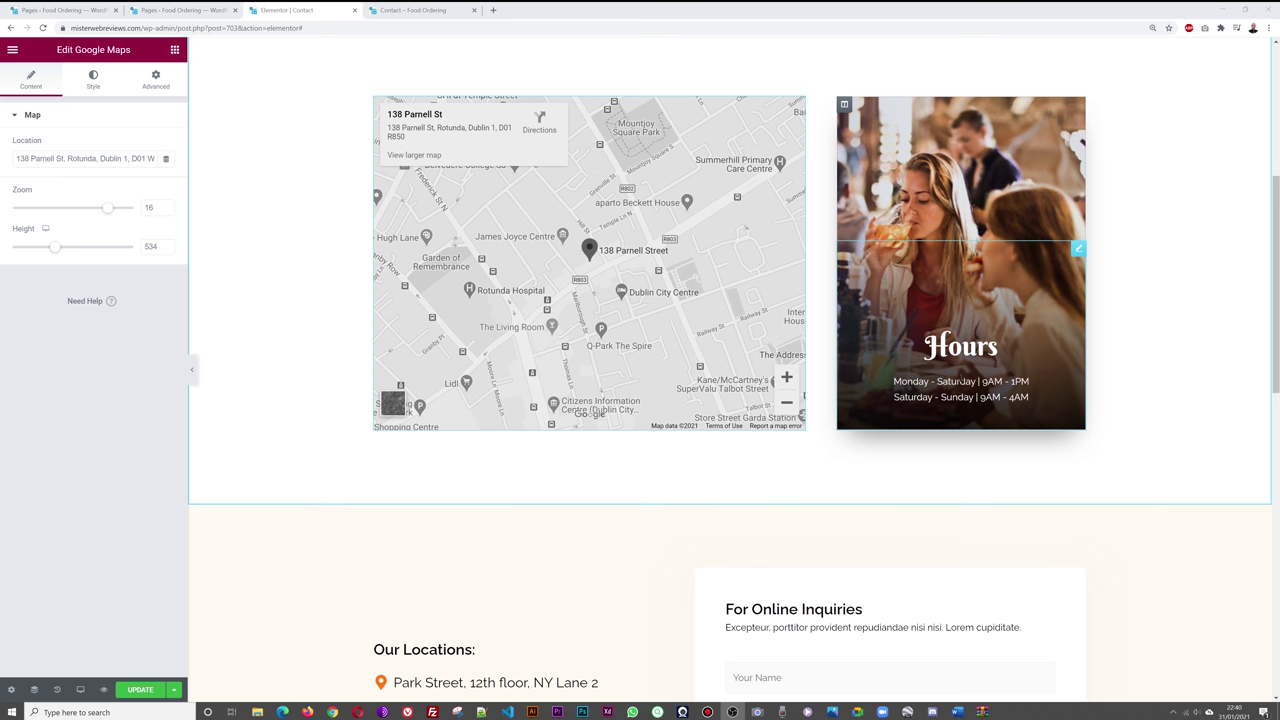
- From the Pages list, open Home's 'Edit with Elementor' in a new tab and switch to it
{"action": "left_click", "coordinate": [166, 12]}
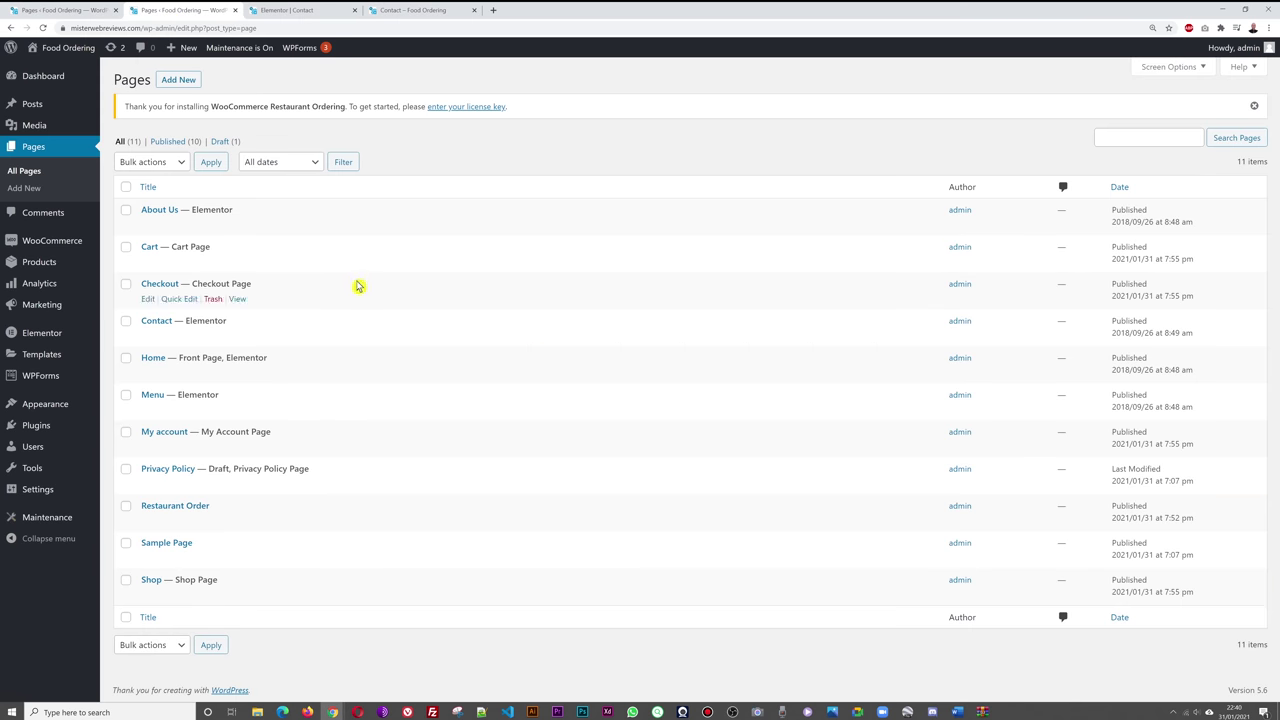
{"action": "right_click", "coordinate": [291, 380]}
{"action": "left_click", "coordinate": [314, 388]}
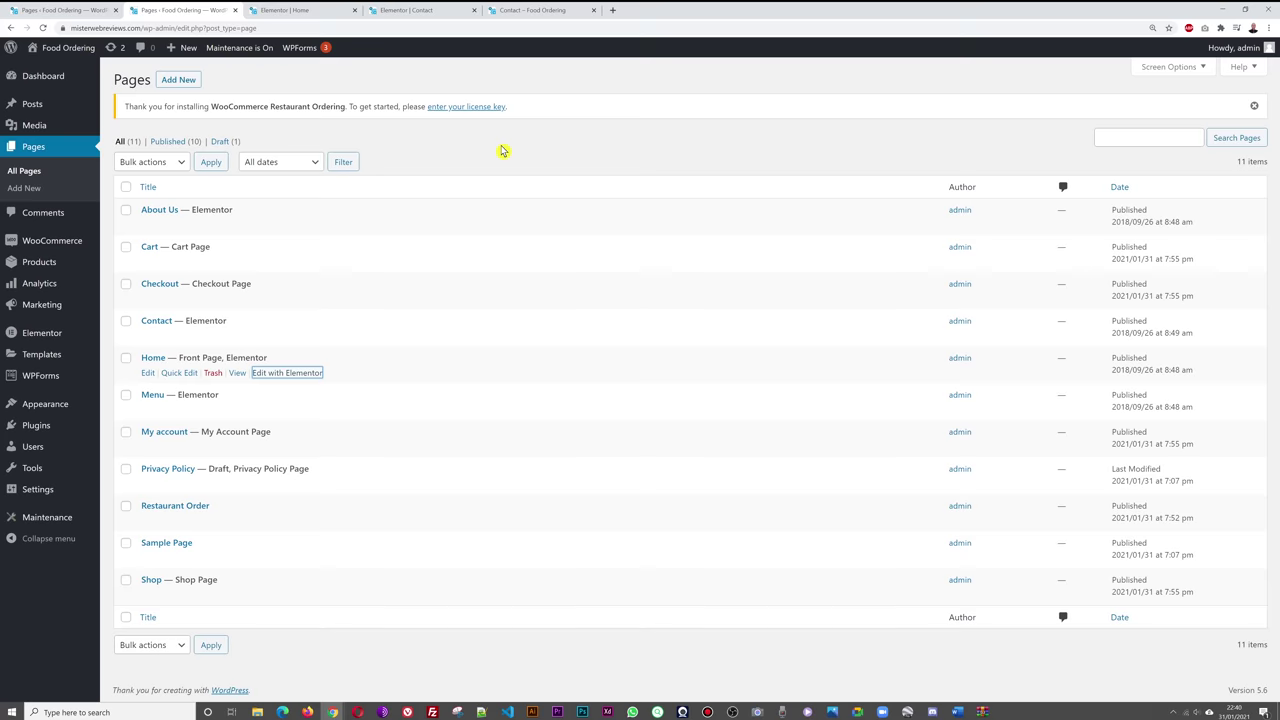
{"action": "left_click", "coordinate": [285, 12]}
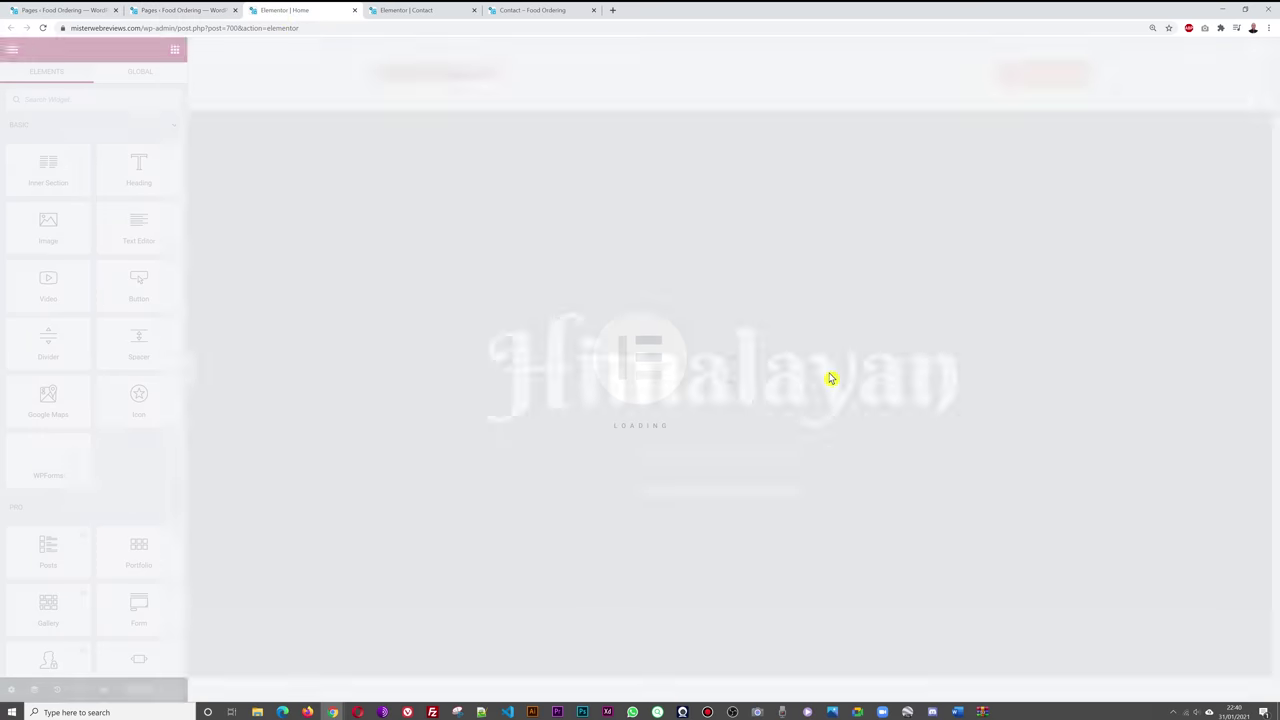
- Copy the Home page's 4pm–1am Hours box and paste it into the Contact page
{"action": "scroll", "coordinate": [1100, 348], "scroll_direction": "down", "scroll_amount": 3}
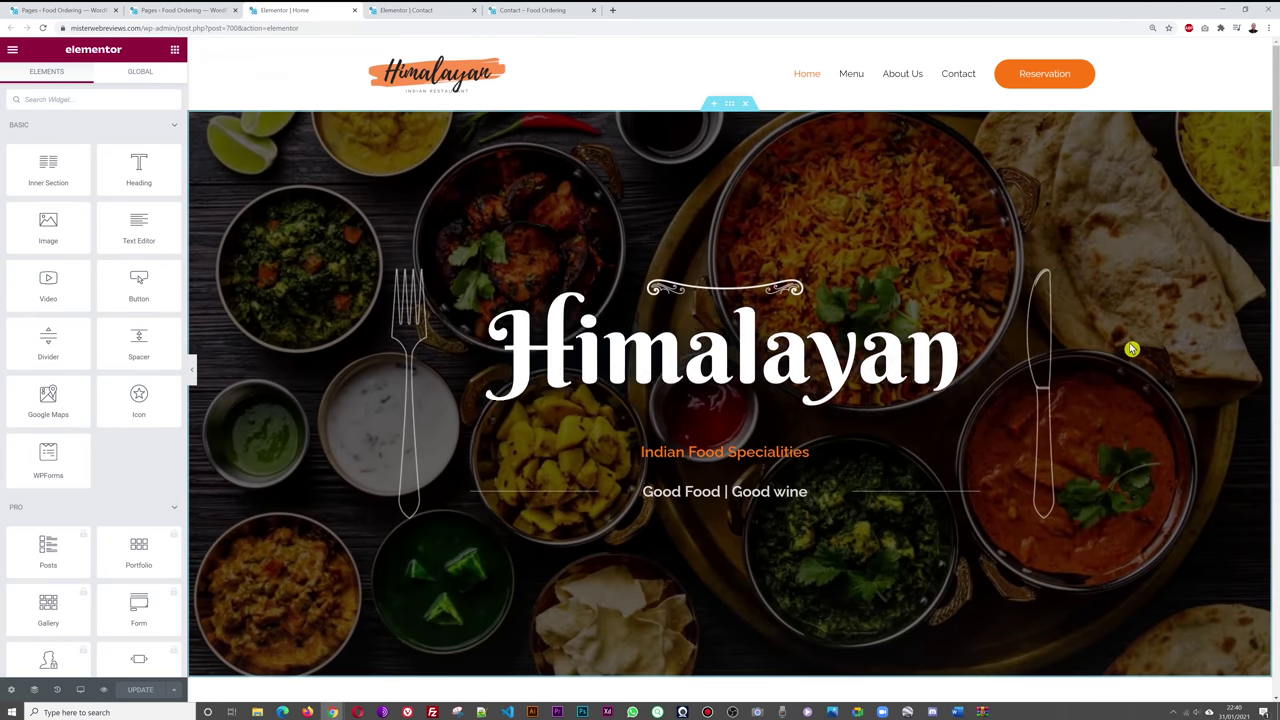
{"action": "scroll", "coordinate": [1135, 355], "scroll_direction": "down", "scroll_amount": 6}
{"action": "scroll", "coordinate": [1155, 377], "scroll_direction": "down", "scroll_amount": 1}
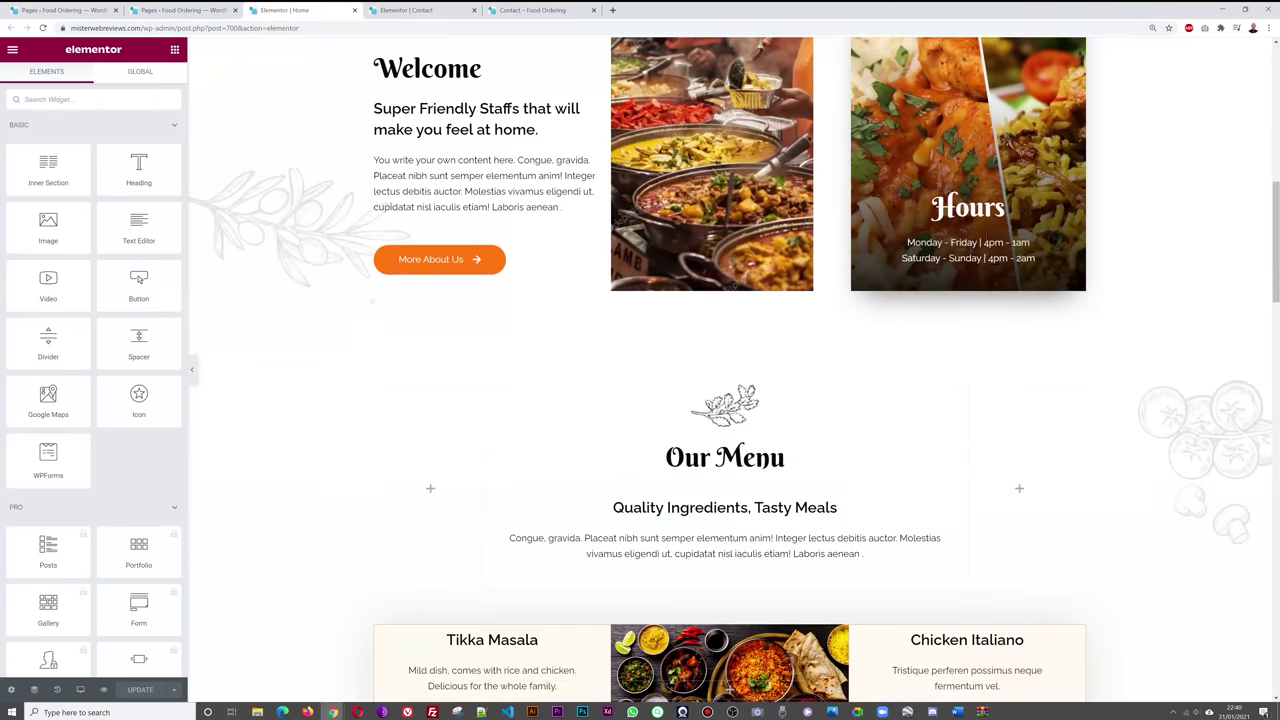
{"action": "scroll", "coordinate": [1165, 304], "scroll_direction": "up", "scroll_amount": 1}
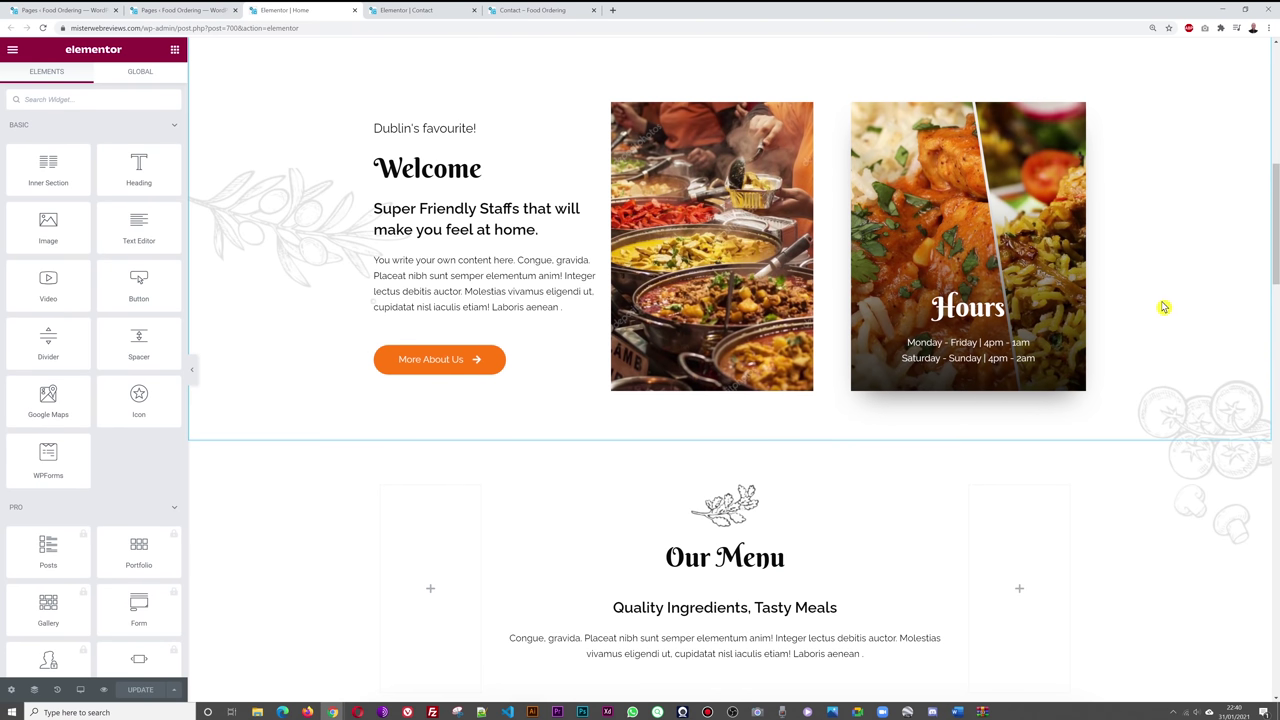
{"action": "left_click", "coordinate": [1078, 212]}
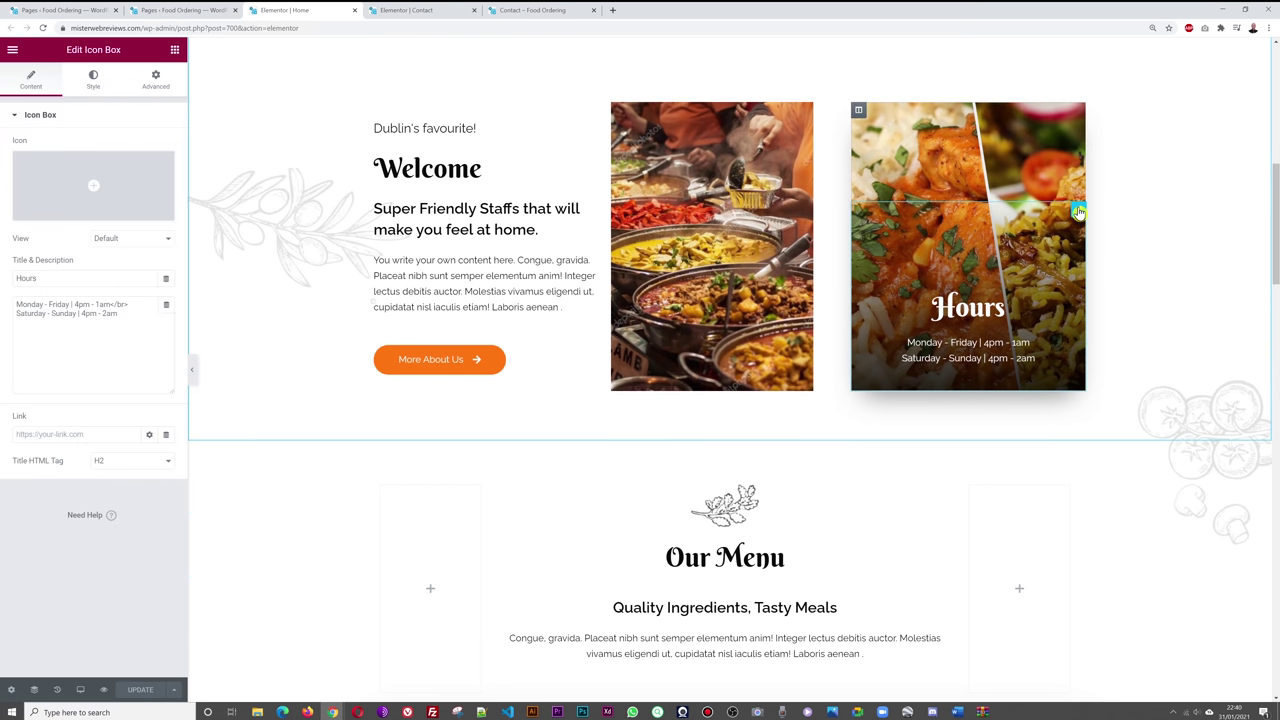
{"action": "right_click", "coordinate": [1079, 212]}
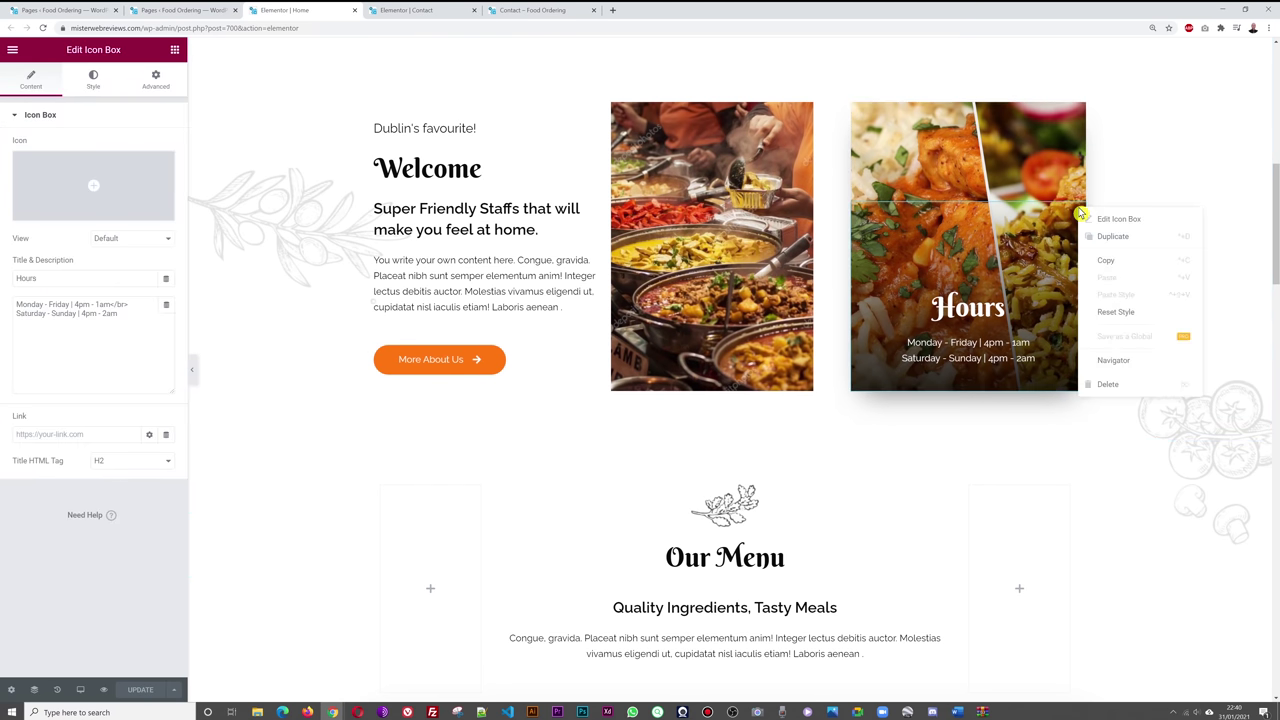
{"action": "left_click", "coordinate": [1131, 263]}
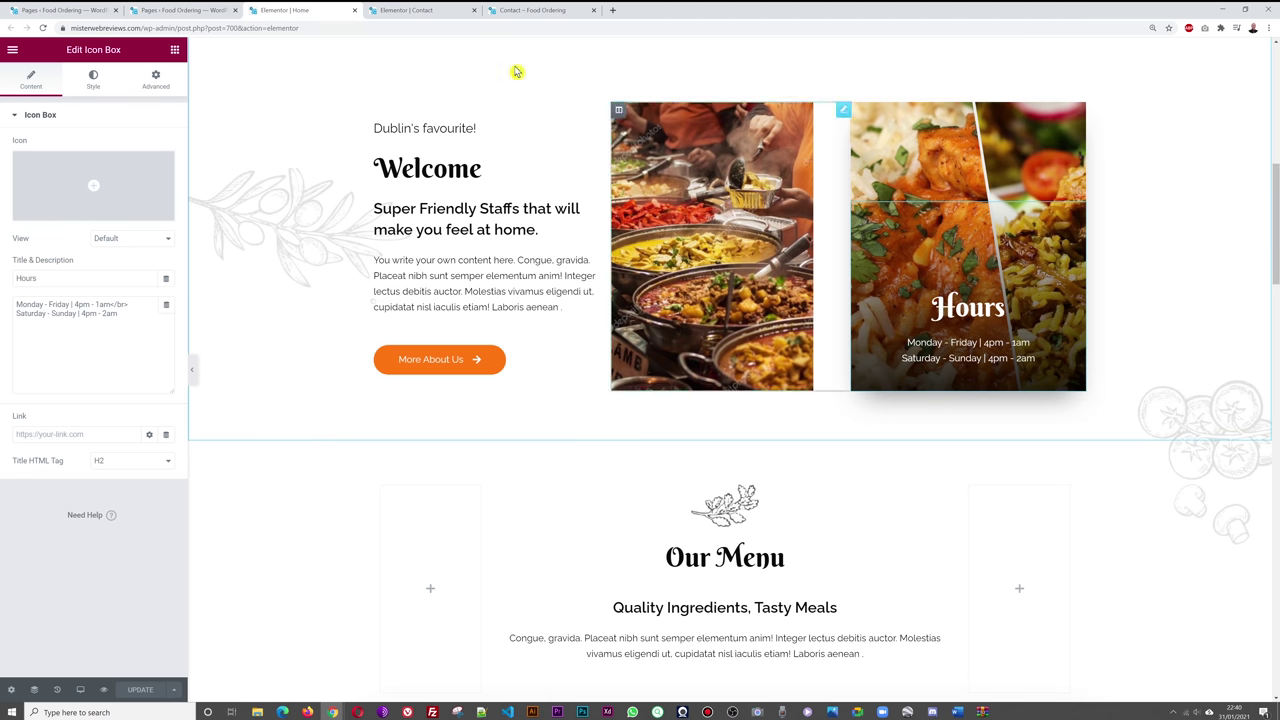
{"action": "left_click", "coordinate": [428, 14]}
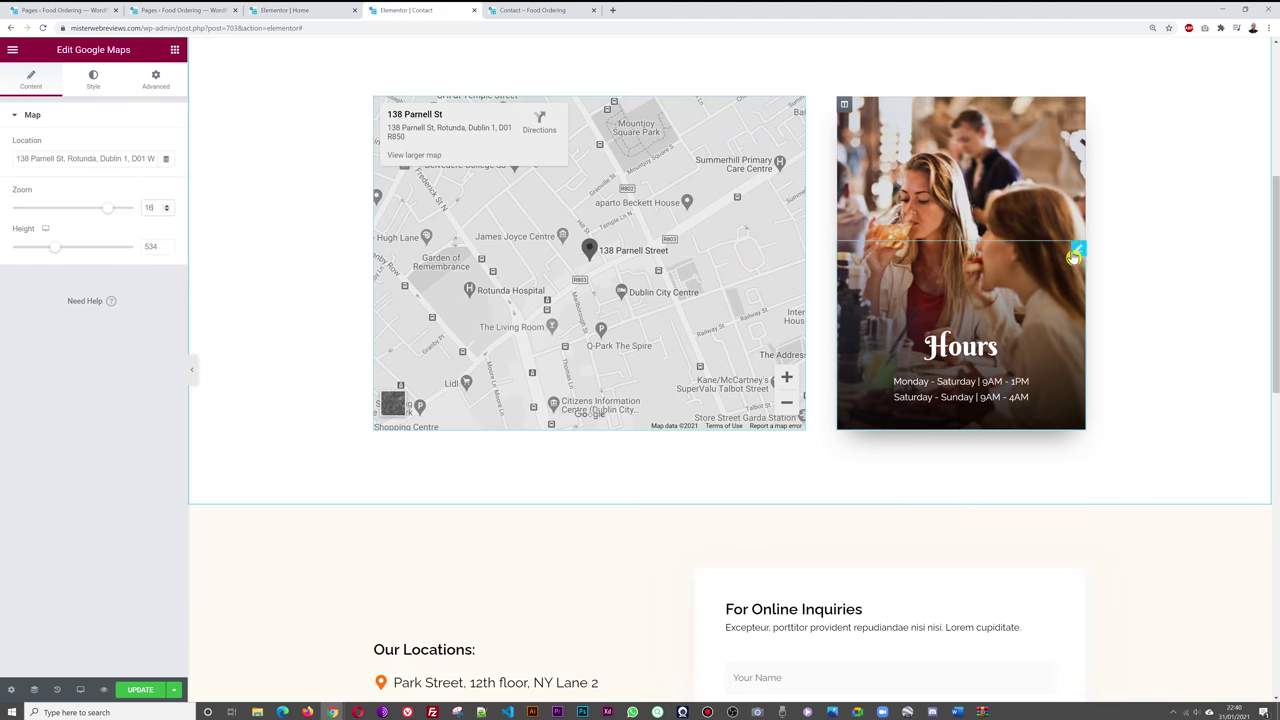
{"action": "right_click", "coordinate": [1079, 253]}
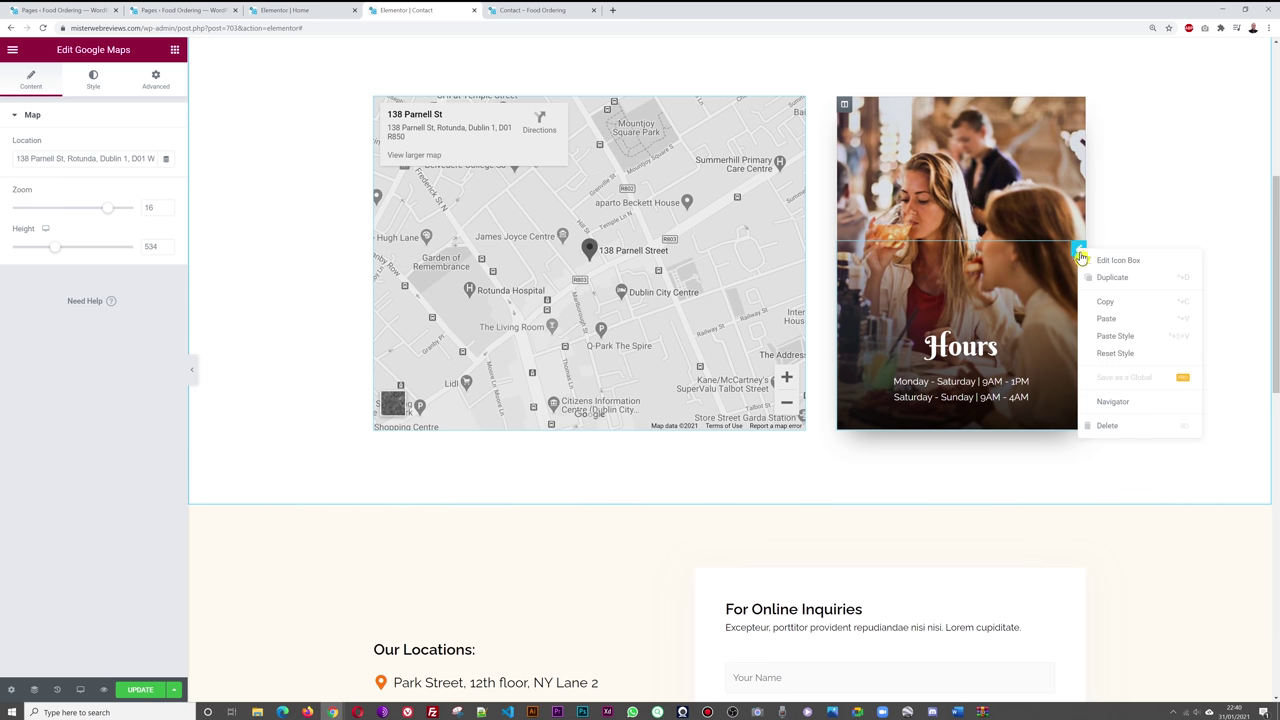
{"action": "left_click", "coordinate": [1120, 322]}
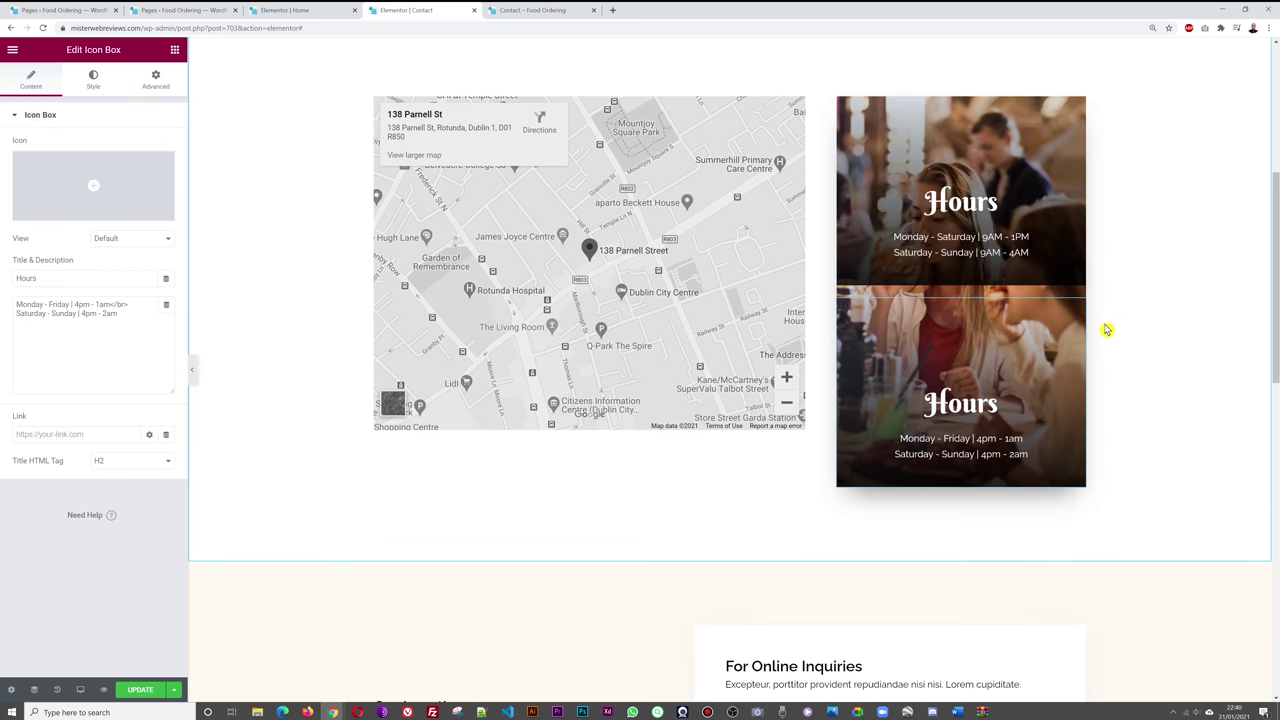
- Delete the old 9AM - 1PM Hours box, close the Home editor, and update the Contact page
{"action": "scroll", "coordinate": [1100, 300], "scroll_direction": "up", "scroll_amount": 1}
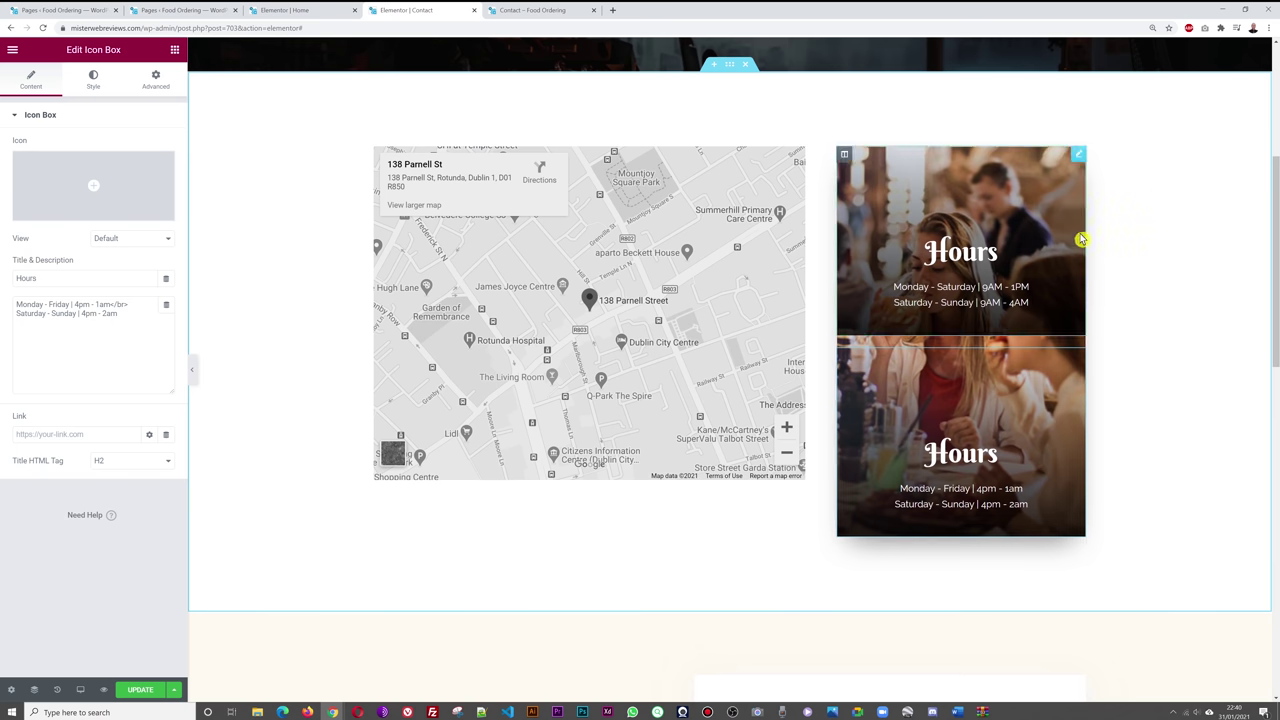
{"action": "left_click", "coordinate": [1079, 157]}
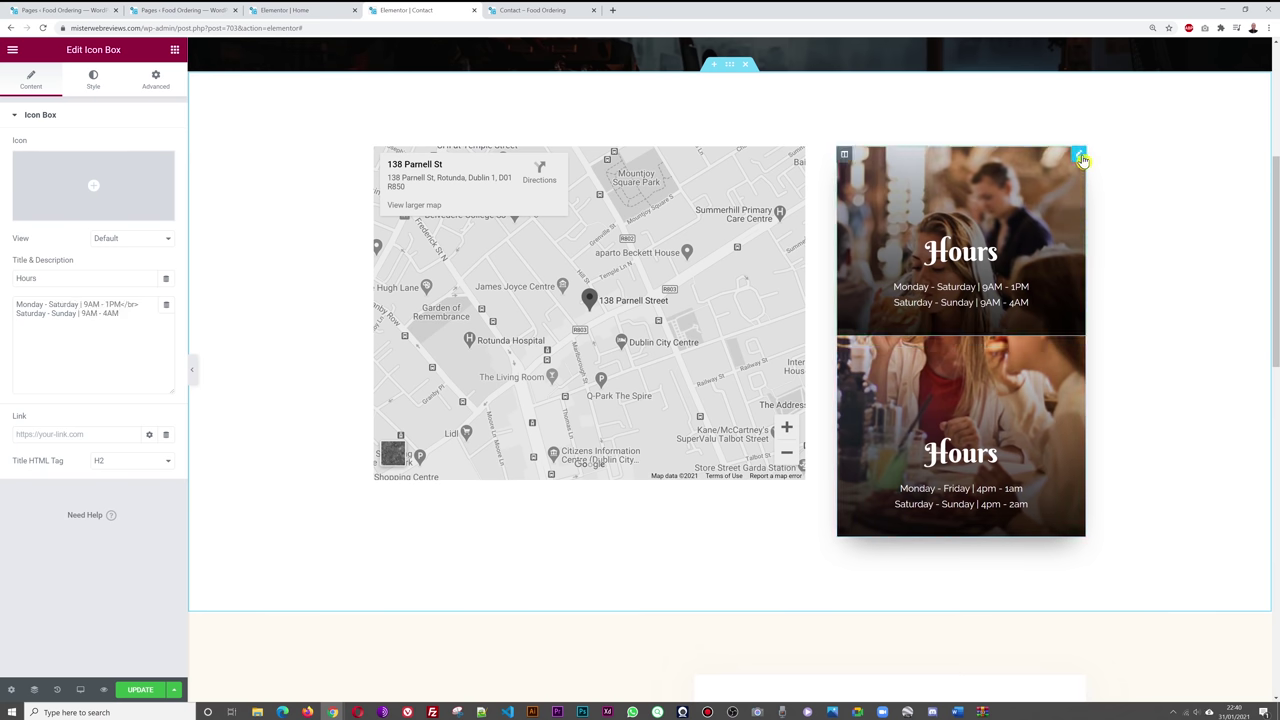
{"action": "key", "text": "Delete"}
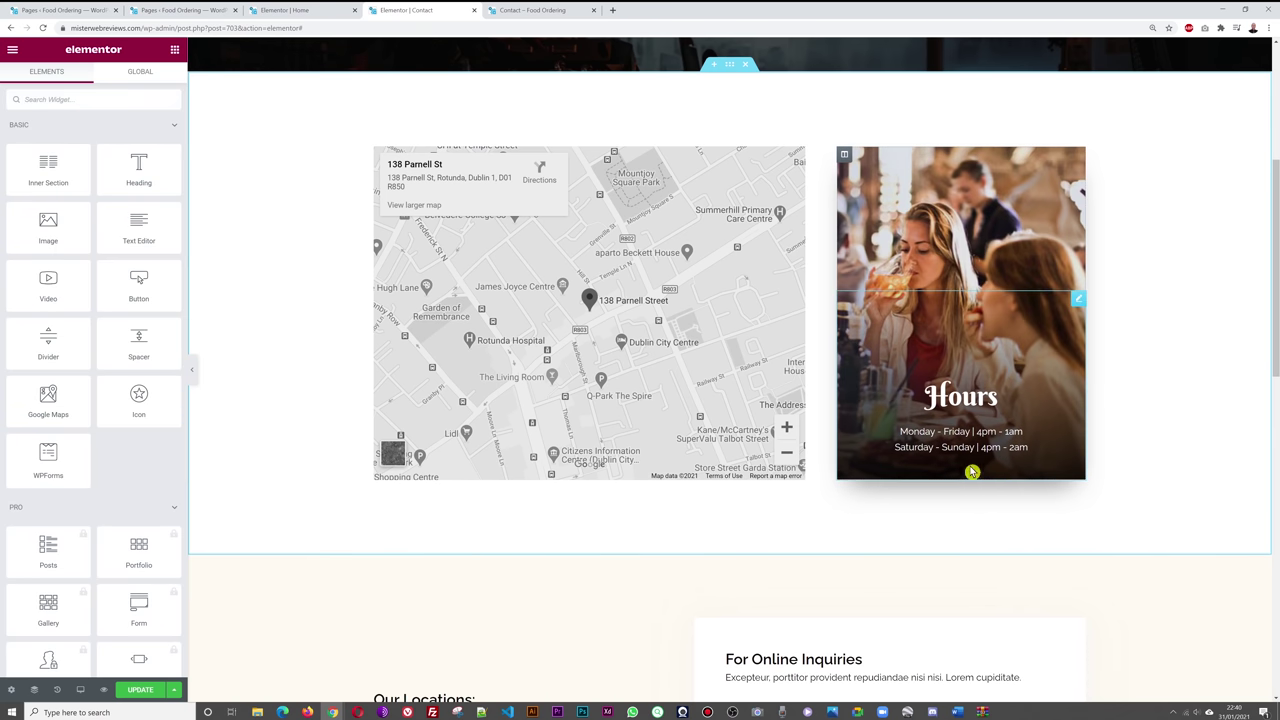
{"action": "left_click", "coordinate": [300, 12]}
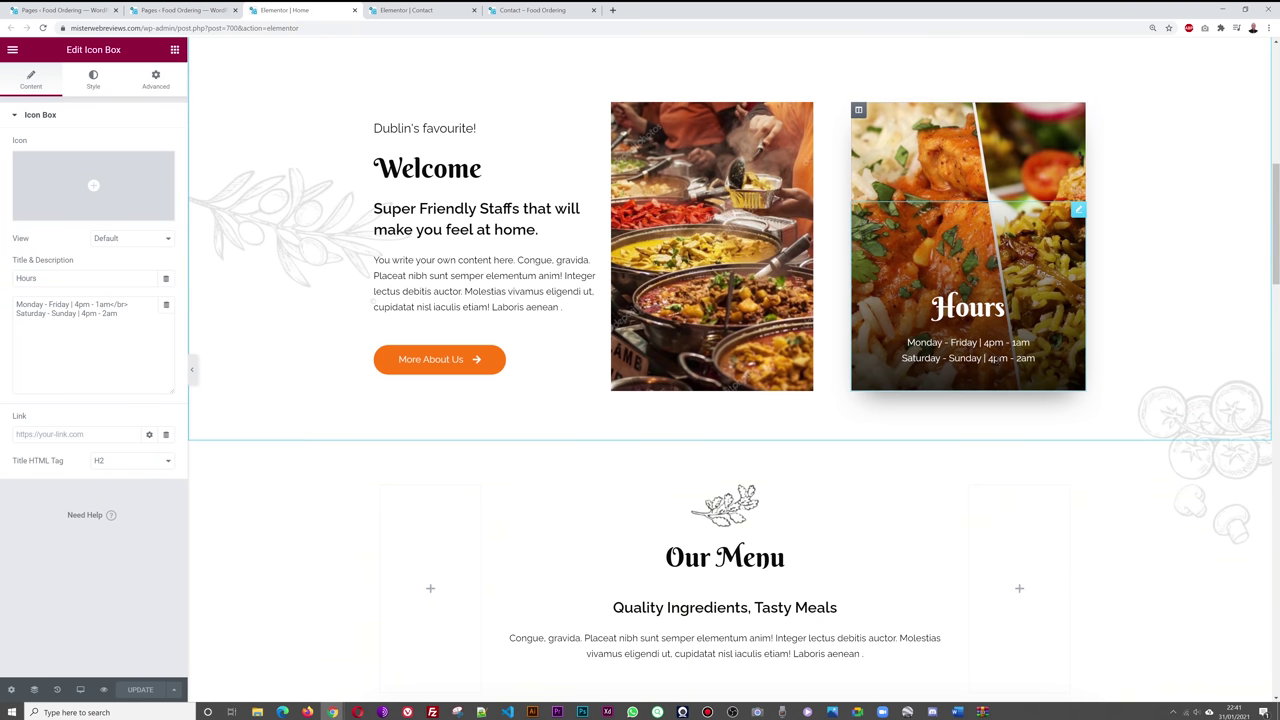
{"action": "left_click", "coordinate": [354, 10]}
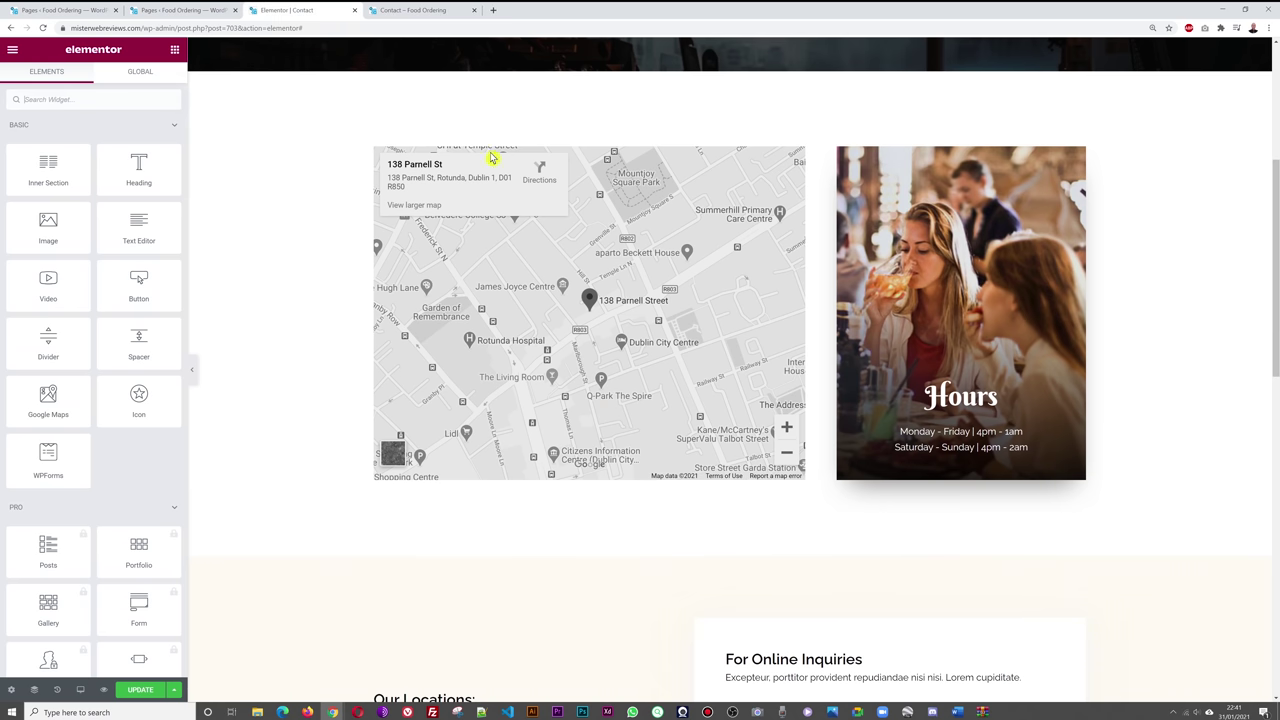
{"action": "left_click", "coordinate": [148, 697]}
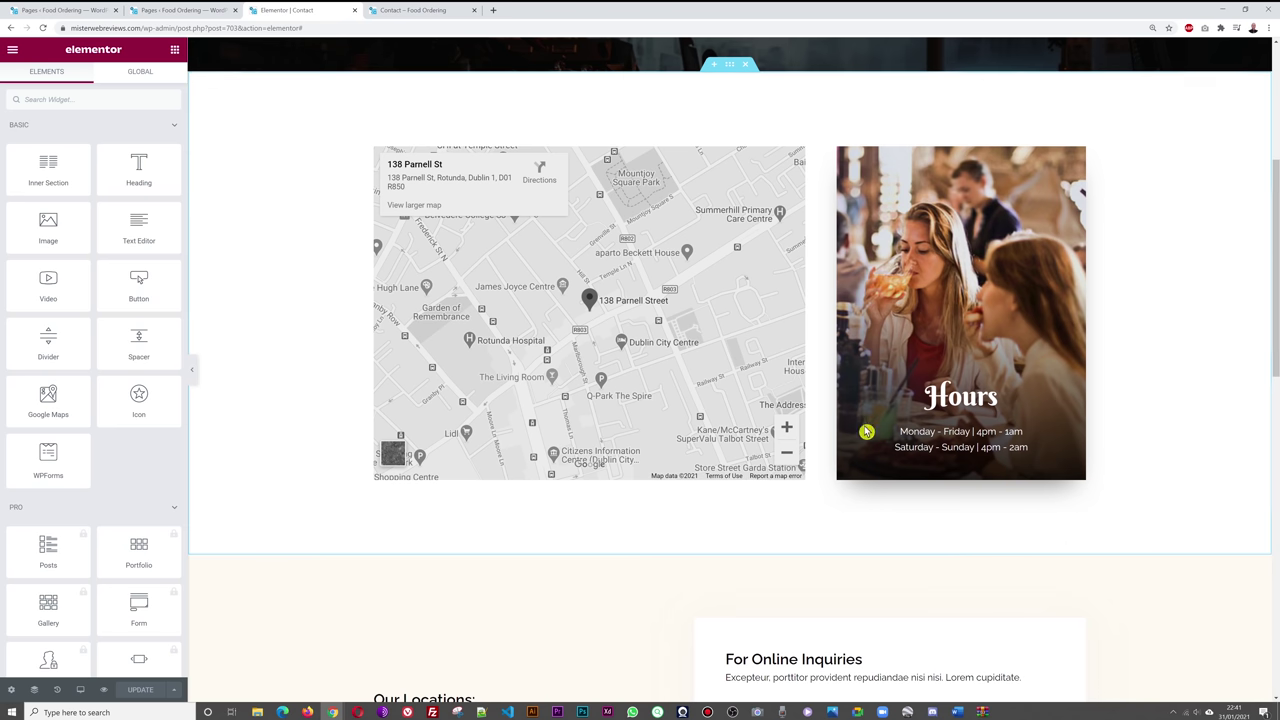
- Reload the live Contact page and check the Hours card shows 4pm – 1am weekdays
{"action": "key", "text": "ctrl+Tab"}
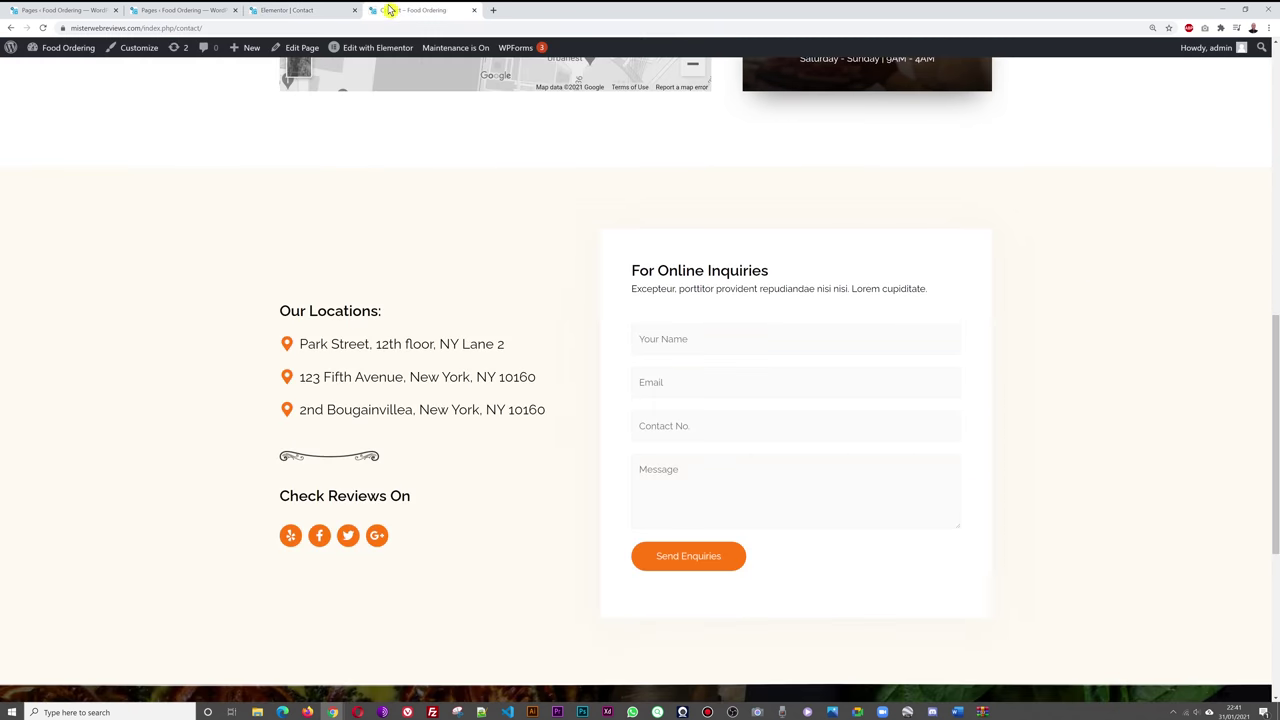
{"action": "scroll", "coordinate": [1071, 286], "scroll_direction": "up", "scroll_amount": 4}
{"action": "scroll", "coordinate": [1094, 305], "scroll_direction": "up", "scroll_amount": 4}
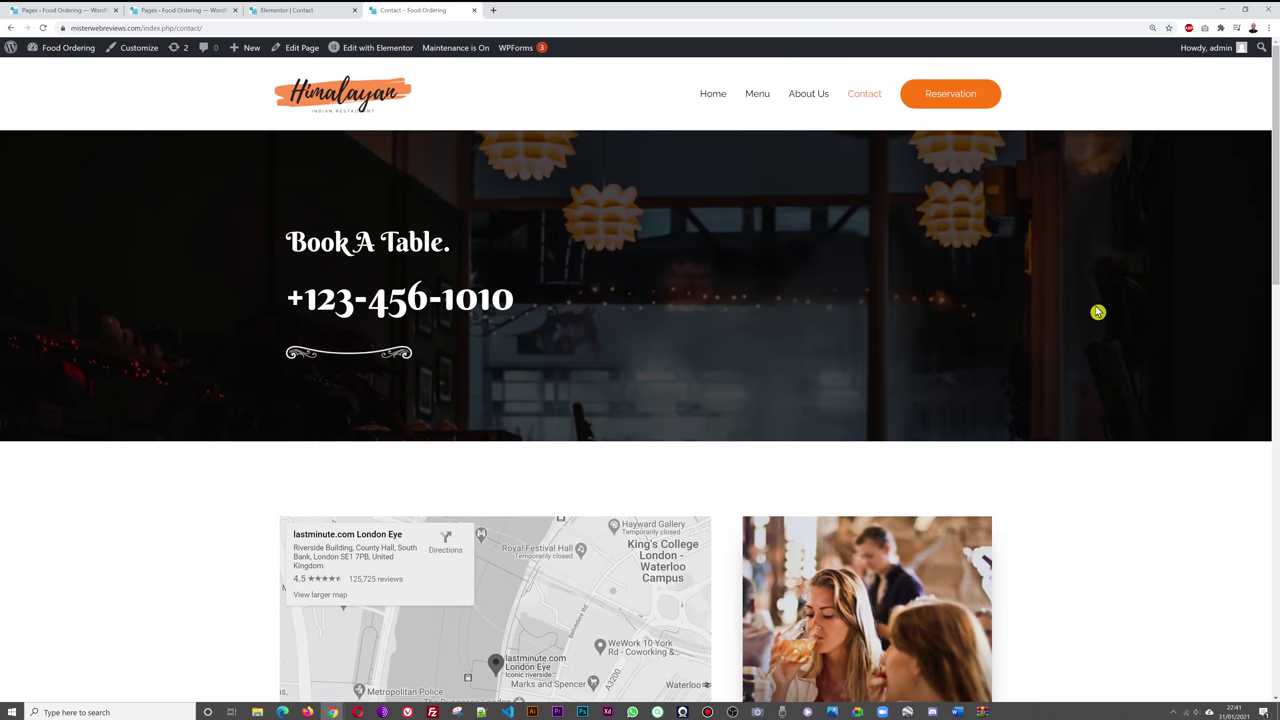
{"action": "key", "text": "F5"}
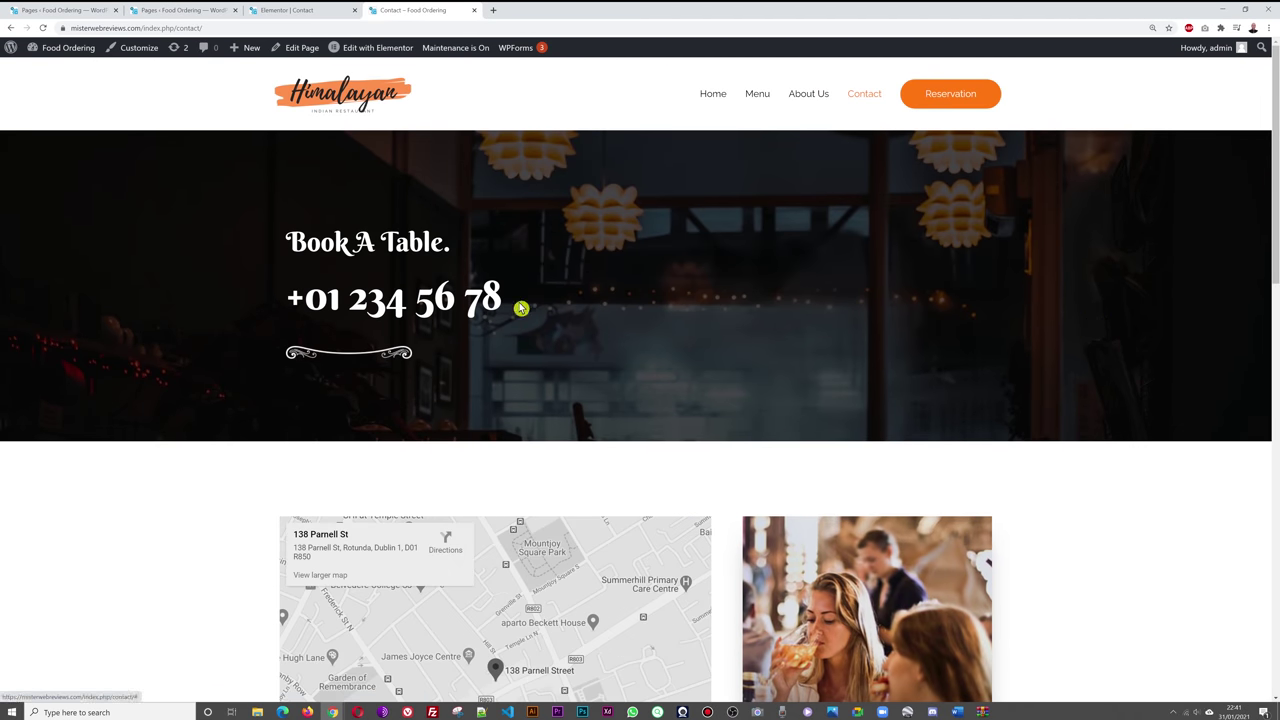
{"action": "scroll", "coordinate": [1105, 364], "scroll_direction": "down", "scroll_amount": 3}
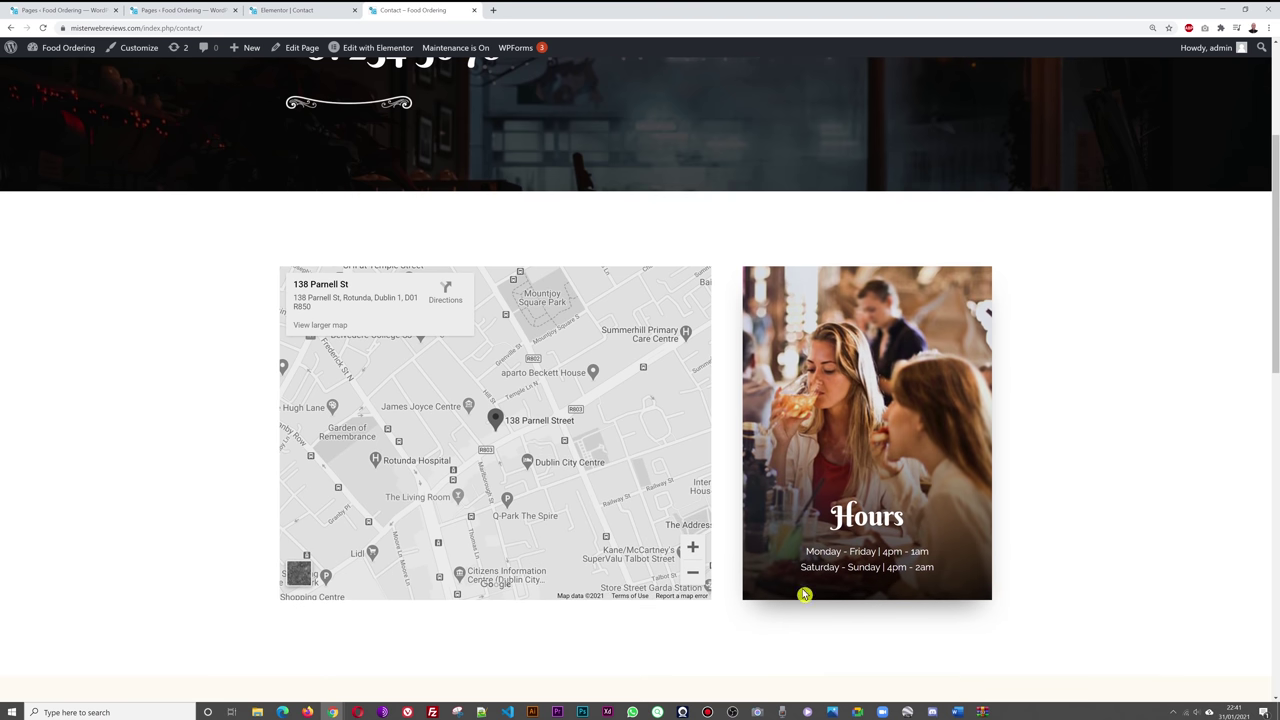
{"action": "scroll", "coordinate": [1200, 405], "scroll_direction": "down", "scroll_amount": 2}
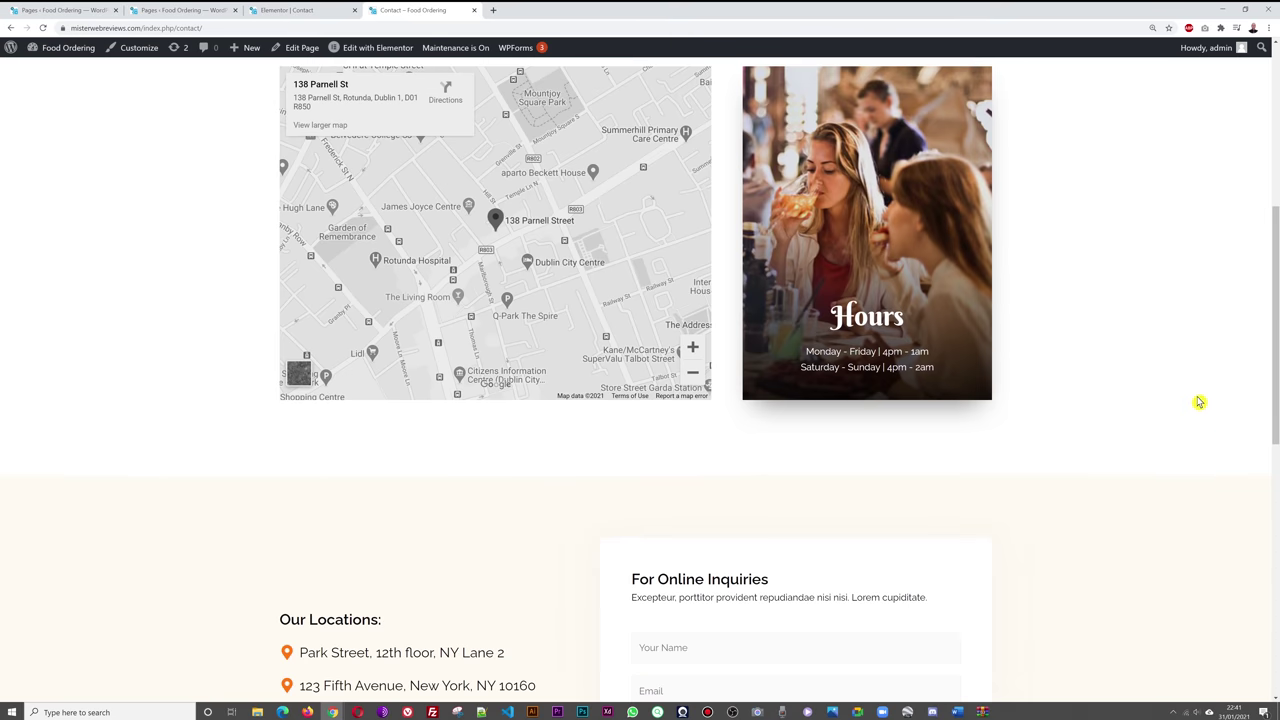
{"action": "scroll", "coordinate": [1191, 399], "scroll_direction": "down", "scroll_amount": 3}
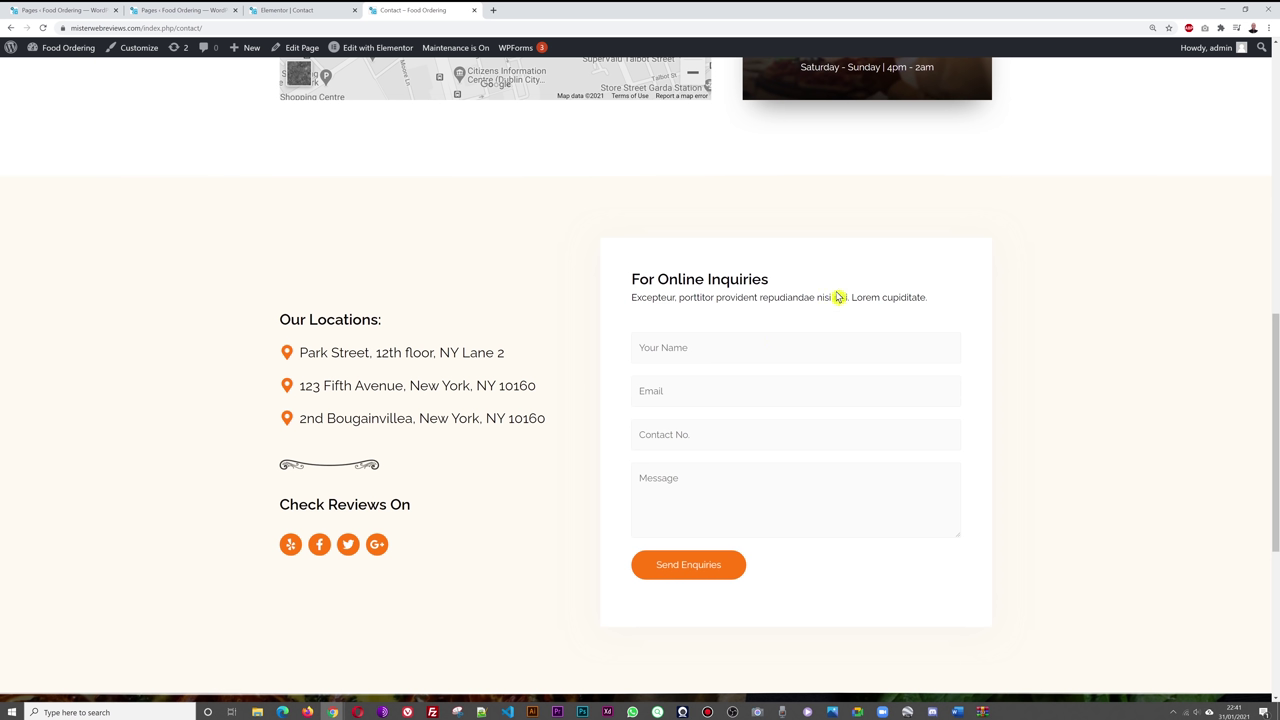
{"action": "left_click", "coordinate": [296, 15]}
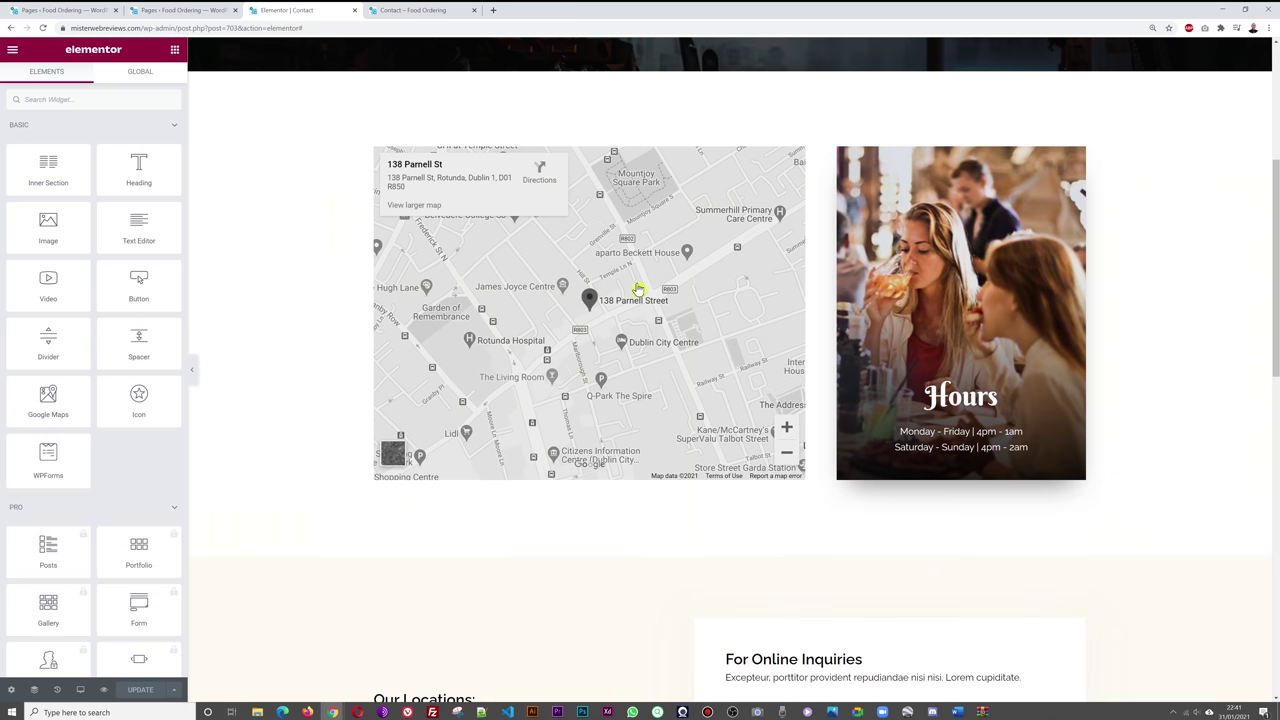
{"action": "scroll", "coordinate": [677, 526], "scroll_direction": "down", "scroll_amount": 3}
{"action": "scroll", "coordinate": [345, 417], "scroll_direction": "down", "scroll_amount": 2}
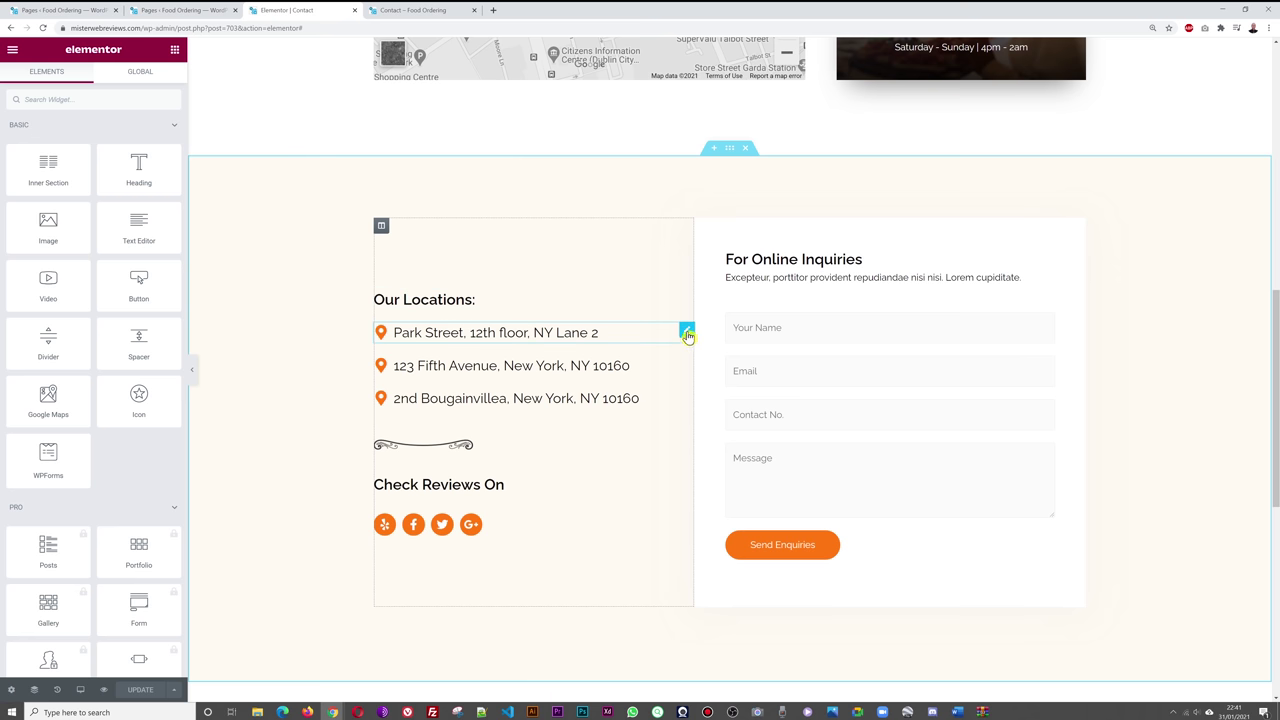
{"action": "left_click", "coordinate": [687, 333]}
{"action": "left_click_drag", "start_coordinate": [129, 278], "coordinate": [3, 284]}
{"action": "key", "text": "ctrl+v"}
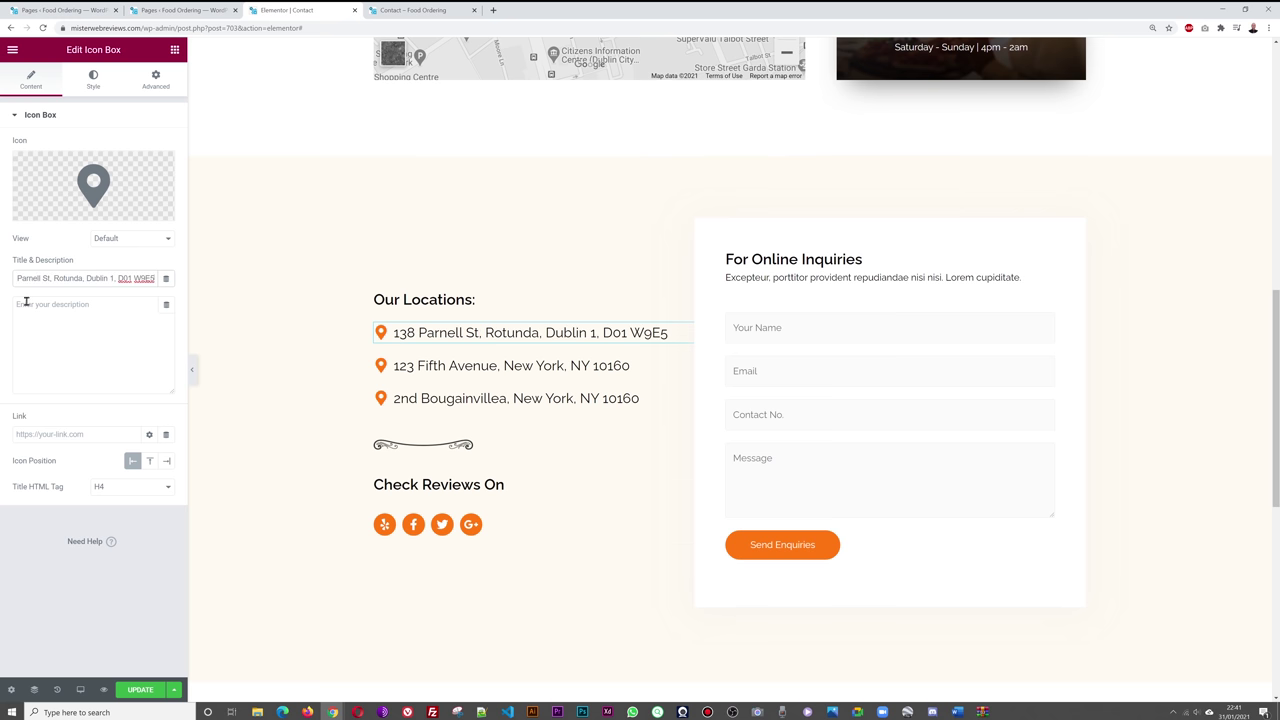
{"action": "left_click", "coordinate": [85, 604]}
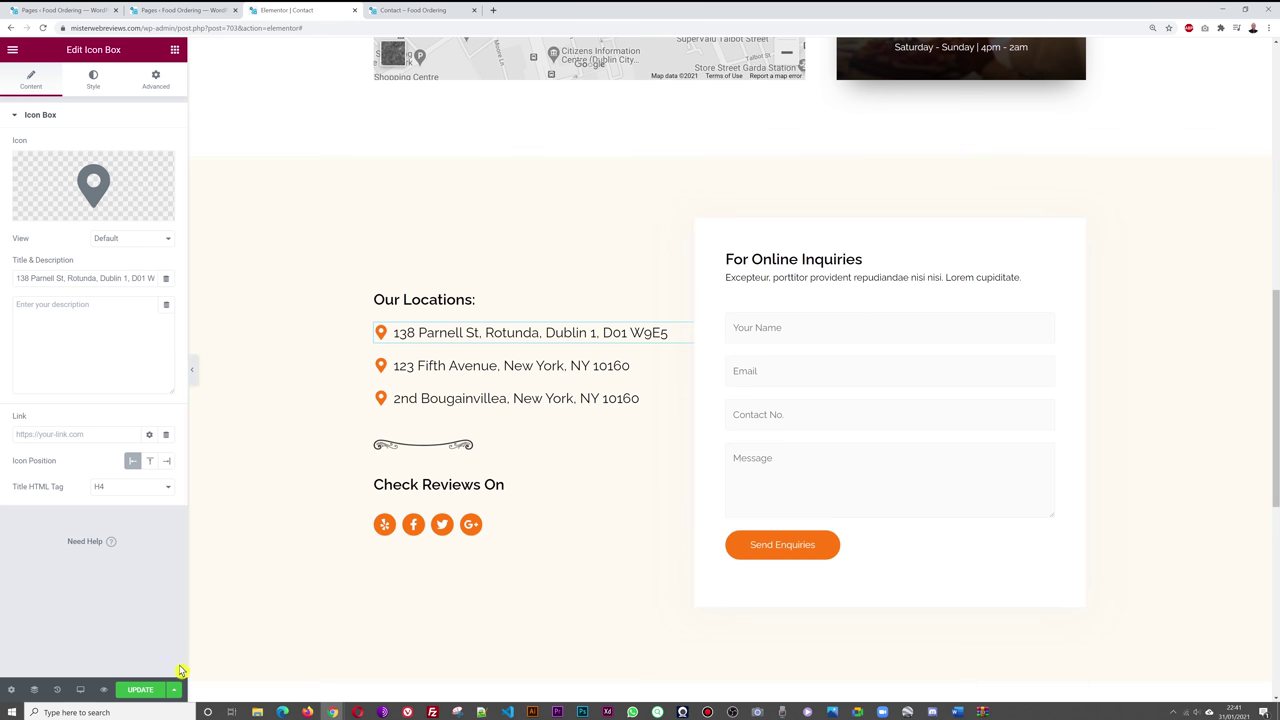
{"action": "key", "text": "ctrl+s"}
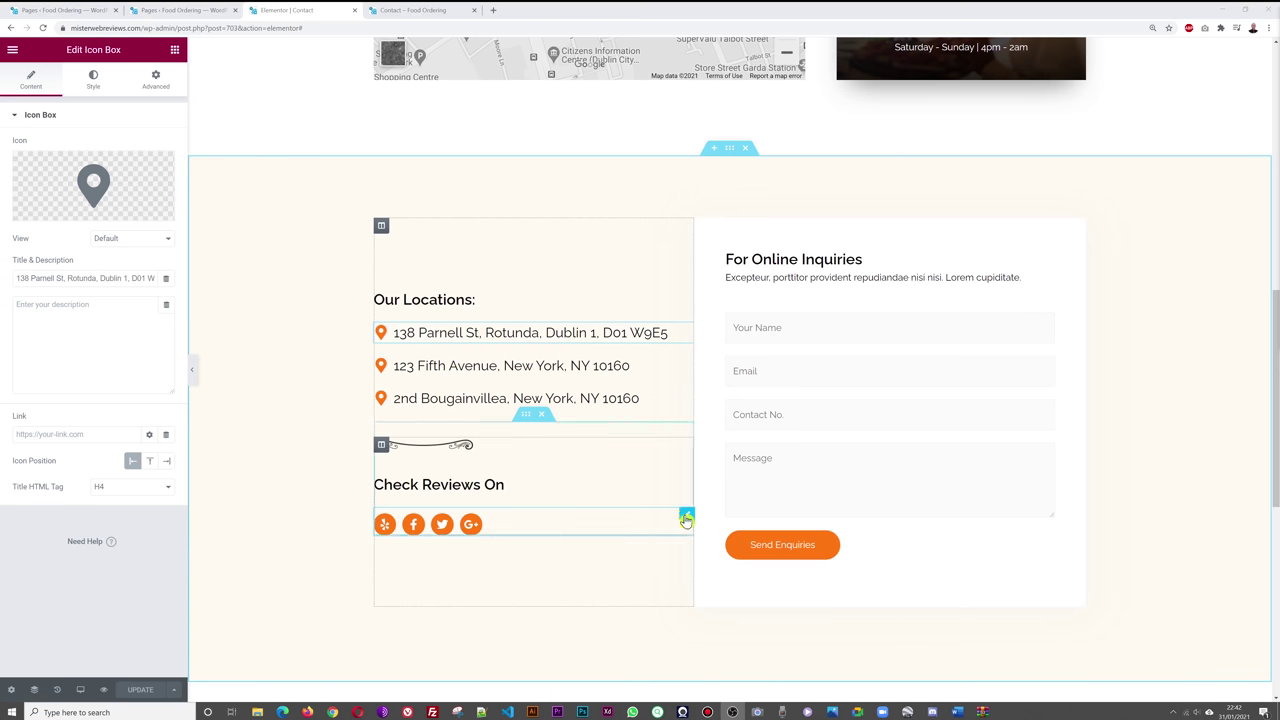
- In the Social Icons widget, remove the Yelp and Google Plus entries
{"action": "left_click", "coordinate": [683, 515]}
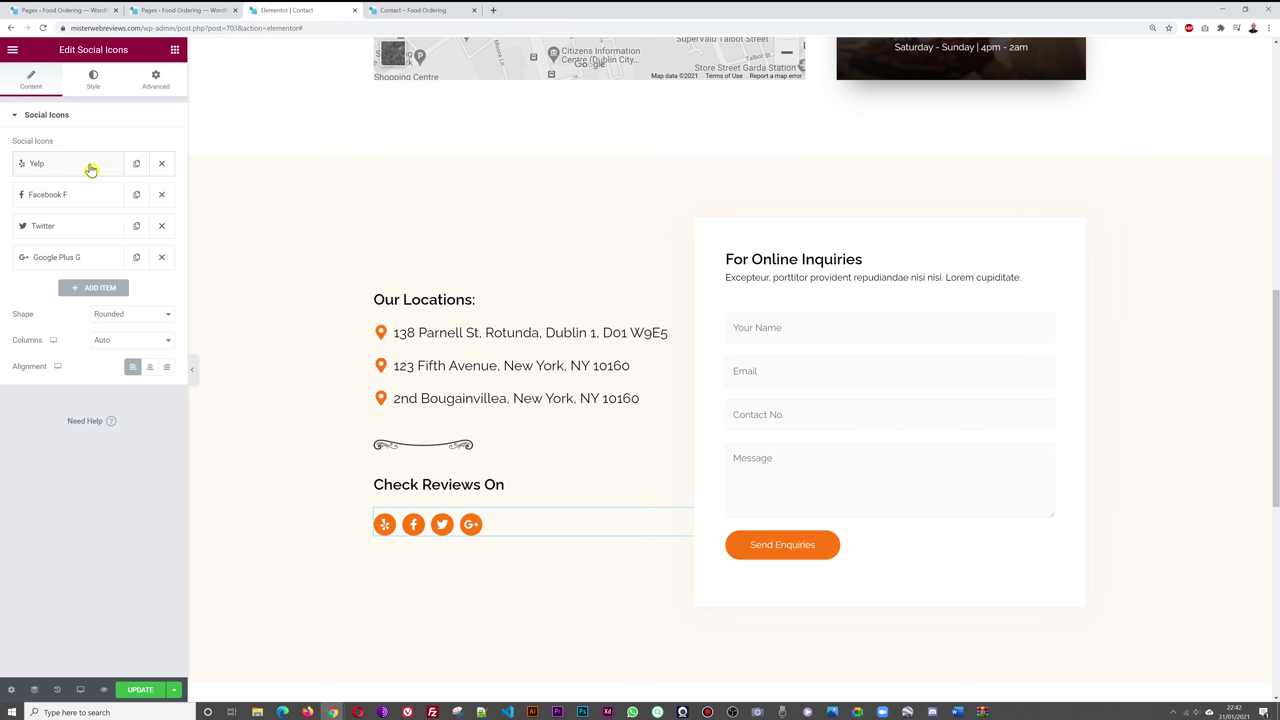
{"action": "left_click", "coordinate": [91, 168]}
{"action": "left_click", "coordinate": [92, 167]}
{"action": "left_click", "coordinate": [88, 196]}
{"action": "left_click", "coordinate": [88, 196]}
{"action": "left_click", "coordinate": [94, 234]}
{"action": "left_click", "coordinate": [94, 236]}
{"action": "left_click", "coordinate": [100, 262]}
{"action": "left_click", "coordinate": [100, 262]}
{"action": "left_click", "coordinate": [162, 165]}
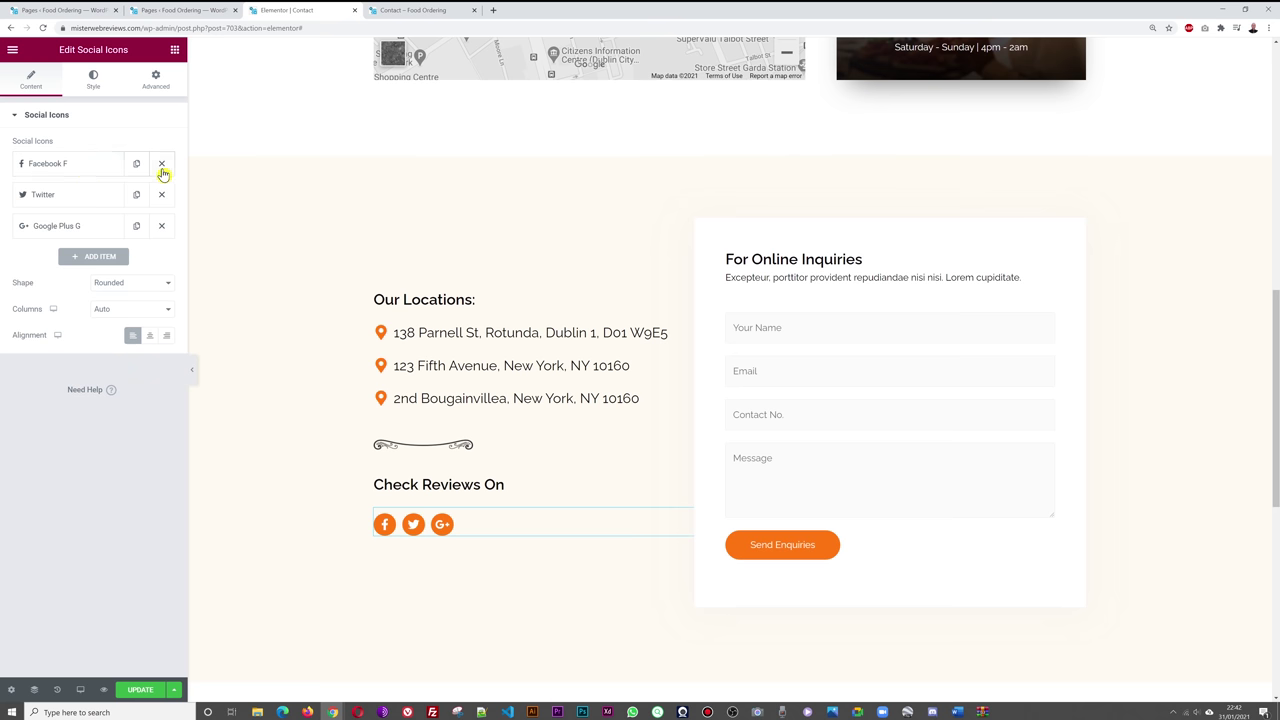
{"action": "left_click", "coordinate": [165, 228]}
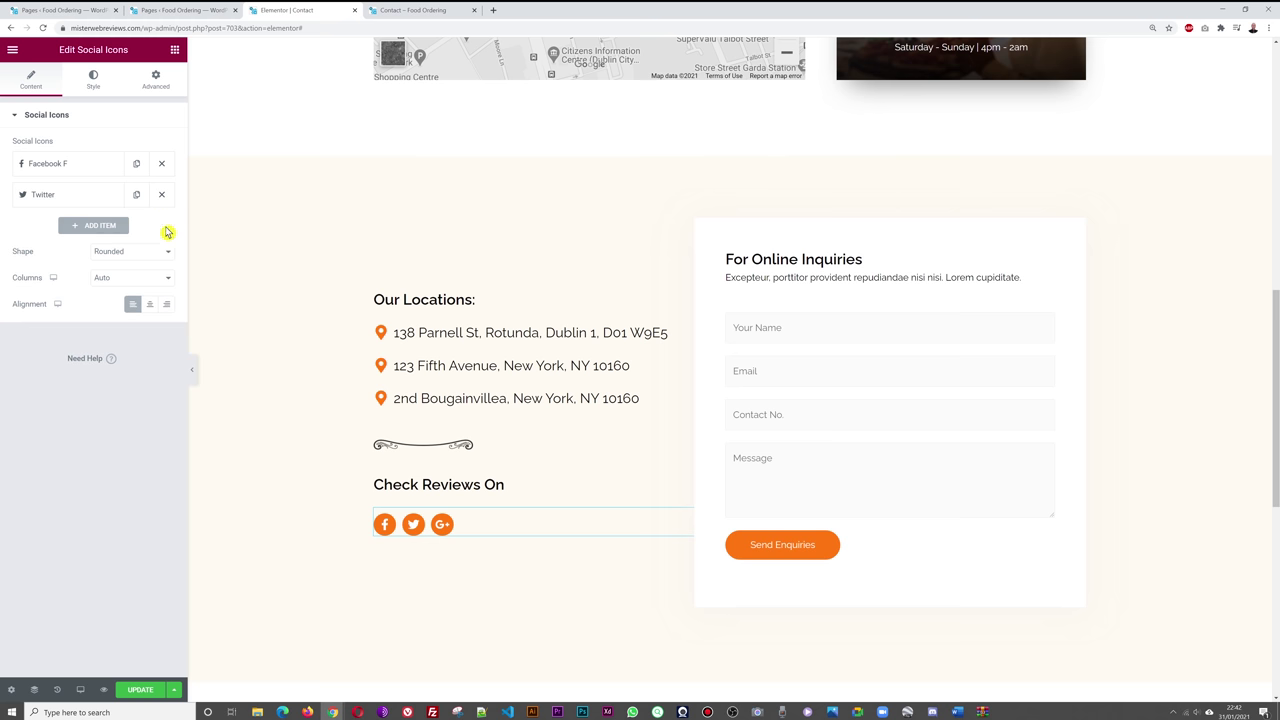
- Add a new social icon entry set to the Instagram icon
{"action": "left_click", "coordinate": [108, 228]}
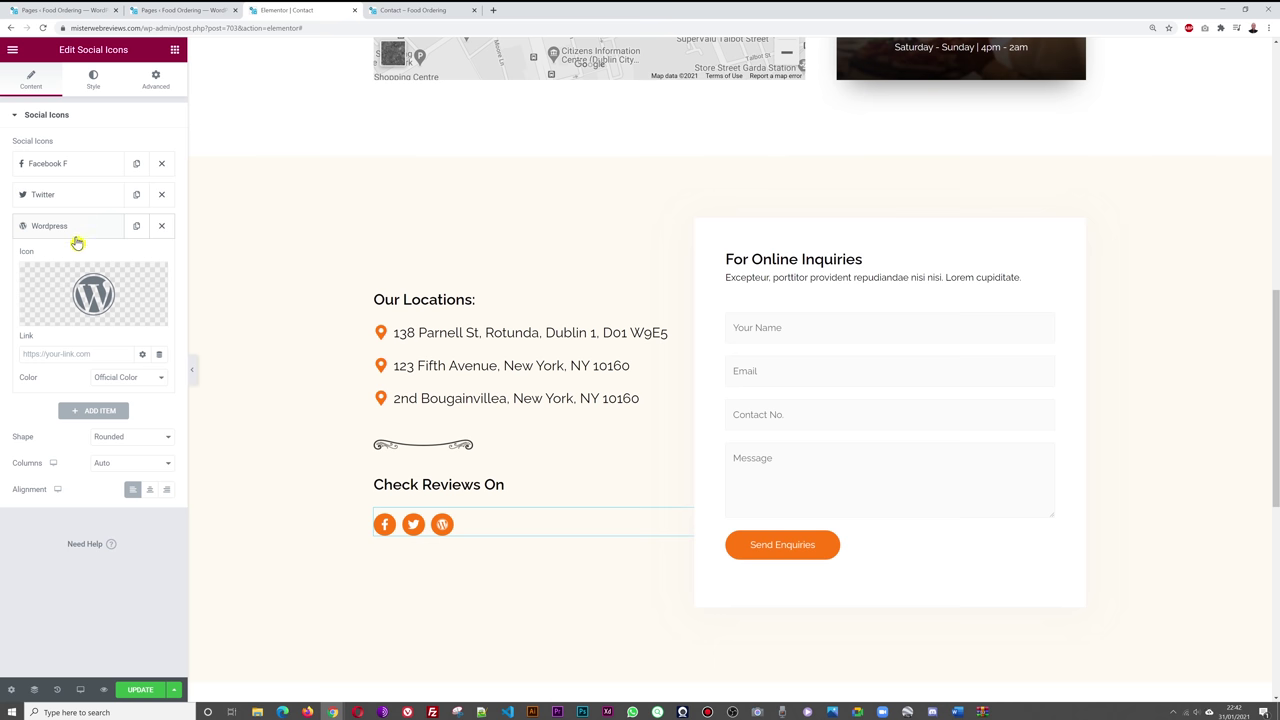
{"action": "left_click", "coordinate": [63, 229]}
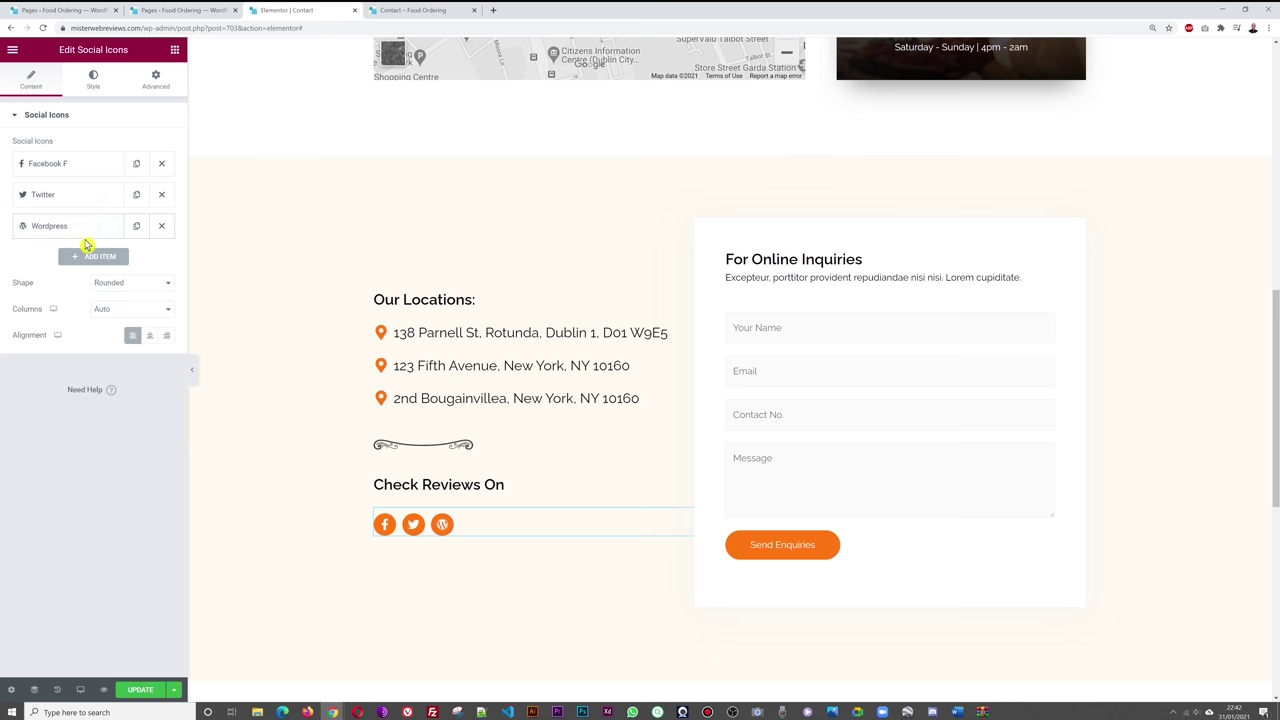
{"action": "left_click", "coordinate": [80, 231]}
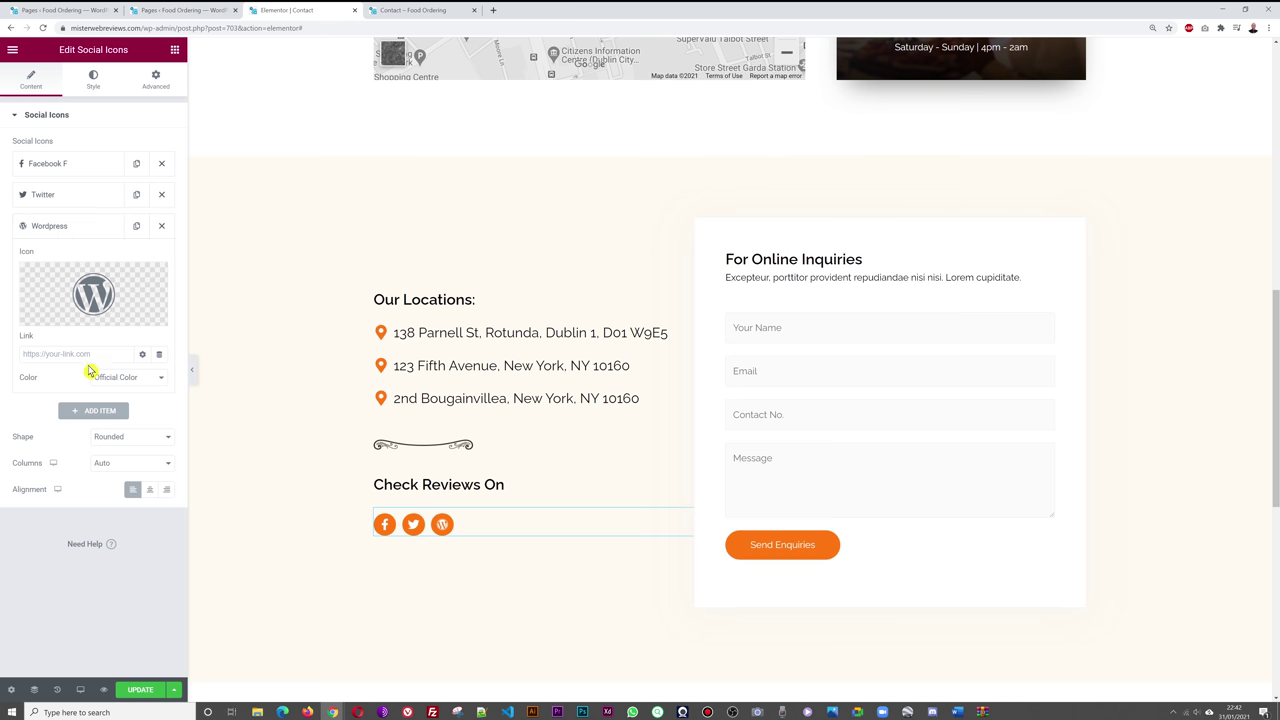
{"action": "mouse_move", "coordinate": [147, 272]}
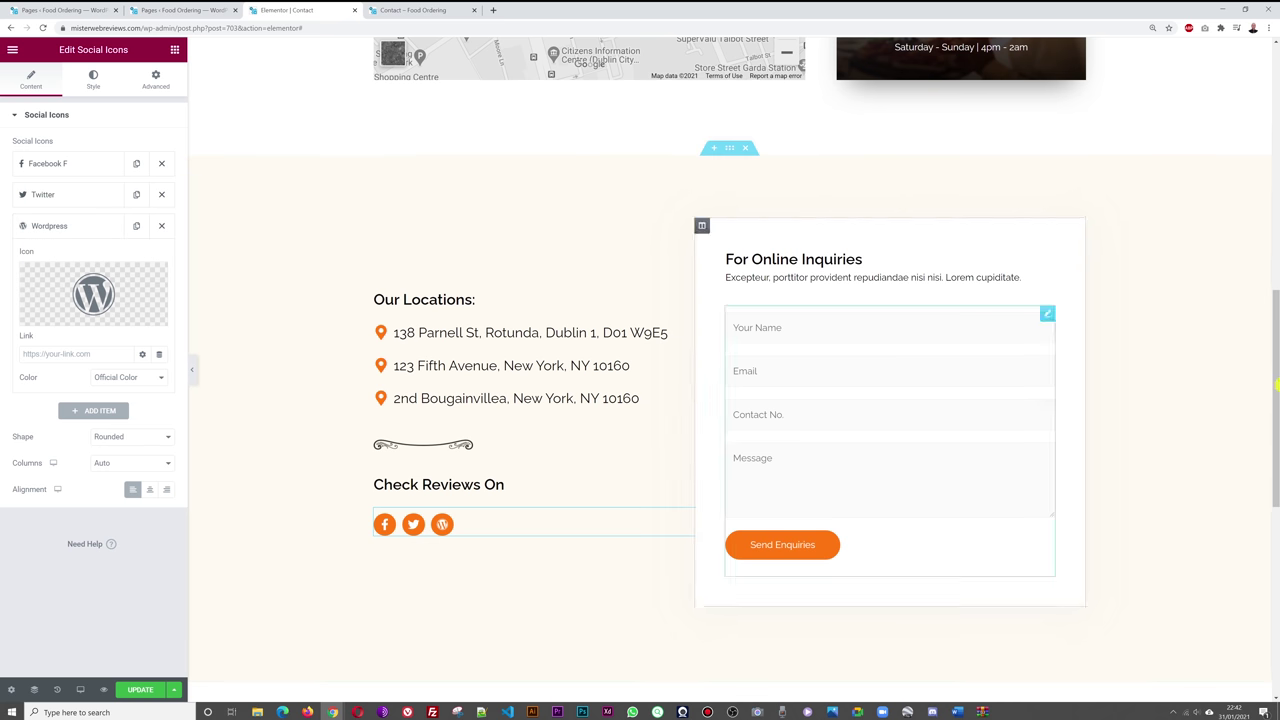
{"action": "left_click", "coordinate": [107, 314]}
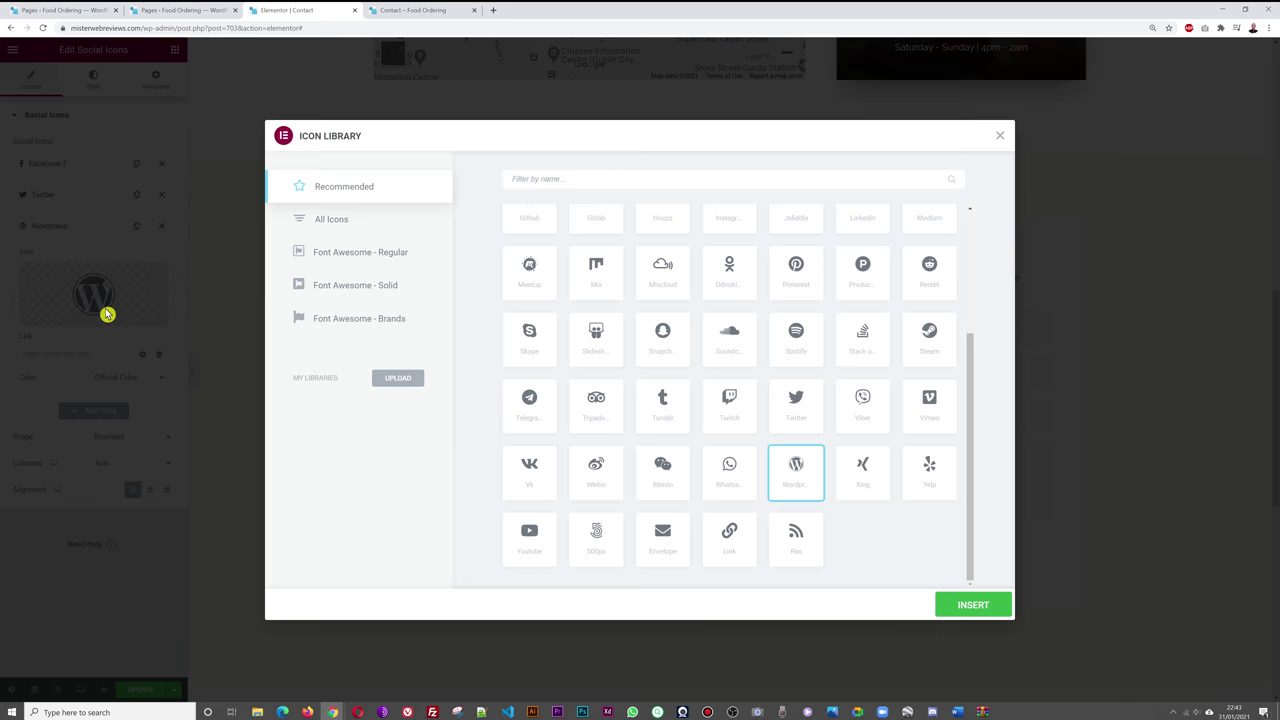
{"action": "left_click", "coordinate": [606, 183]}
{"action": "type", "text": "insta"}
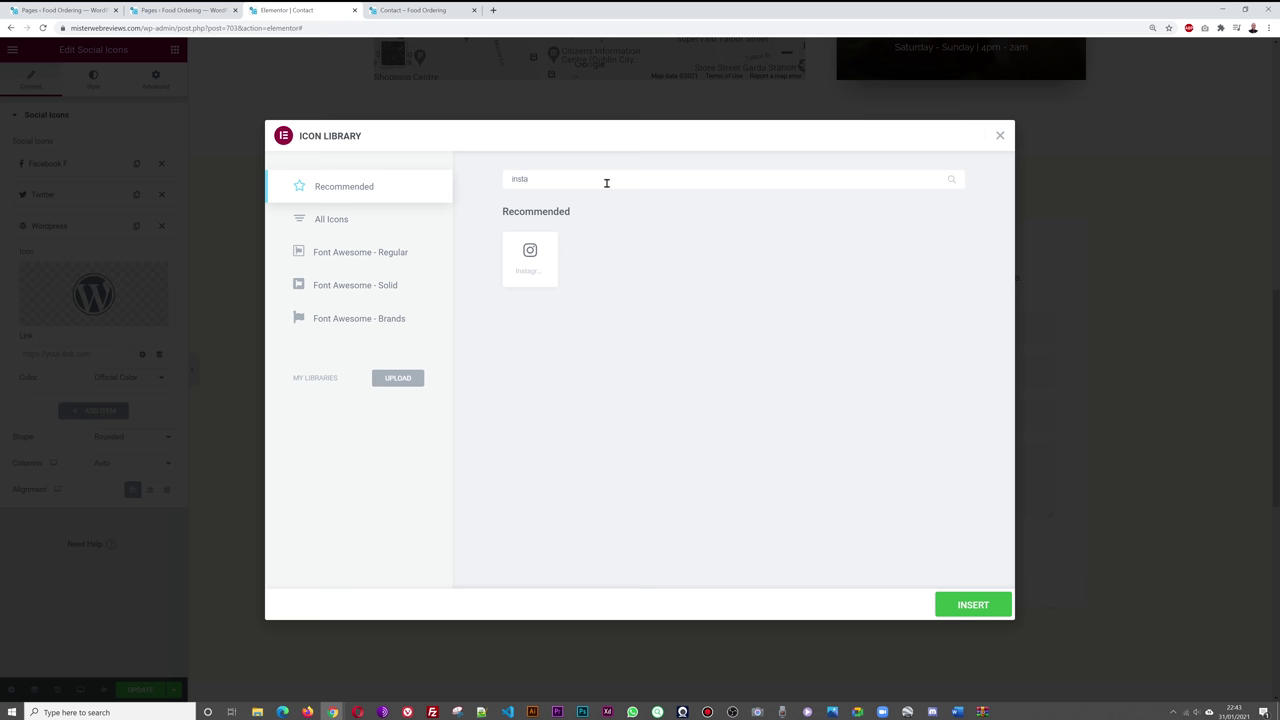
{"action": "left_click", "coordinate": [531, 257]}
{"action": "left_click", "coordinate": [972, 605]}
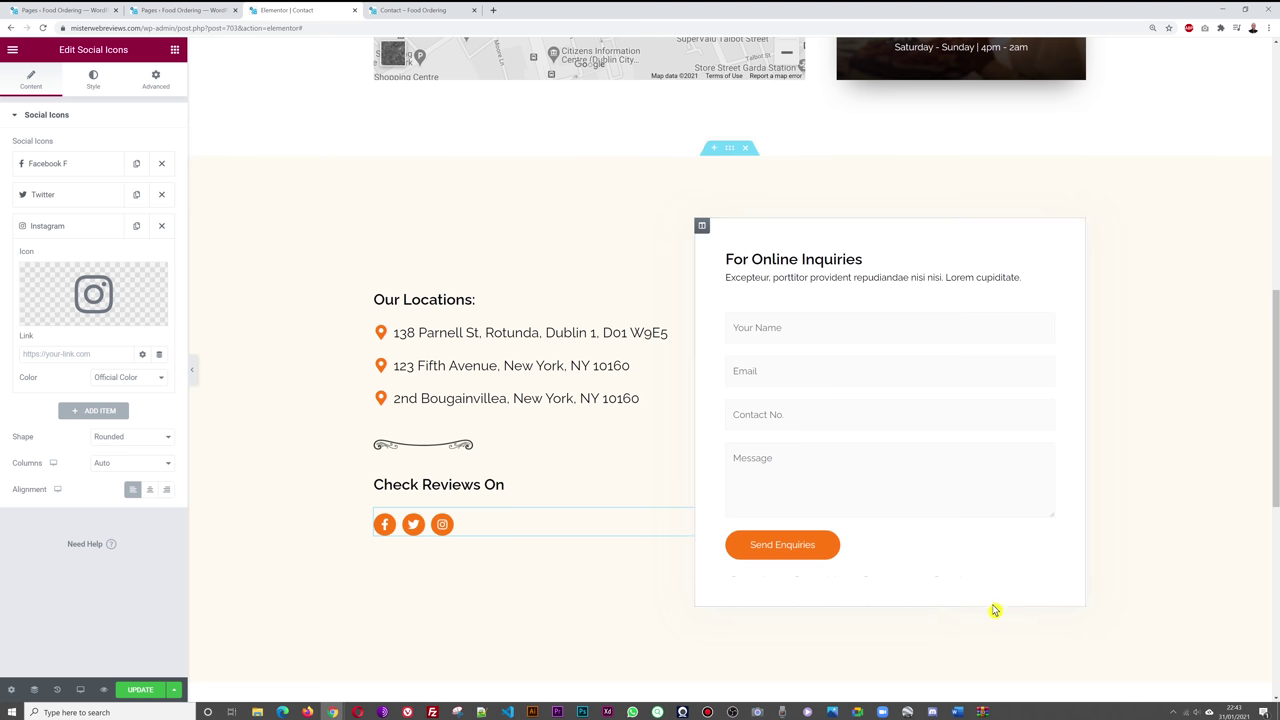
{"action": "left_click", "coordinate": [85, 229]}
- Add another social icon entry set to the LinkedIn icon
{"action": "left_click", "coordinate": [96, 258]}
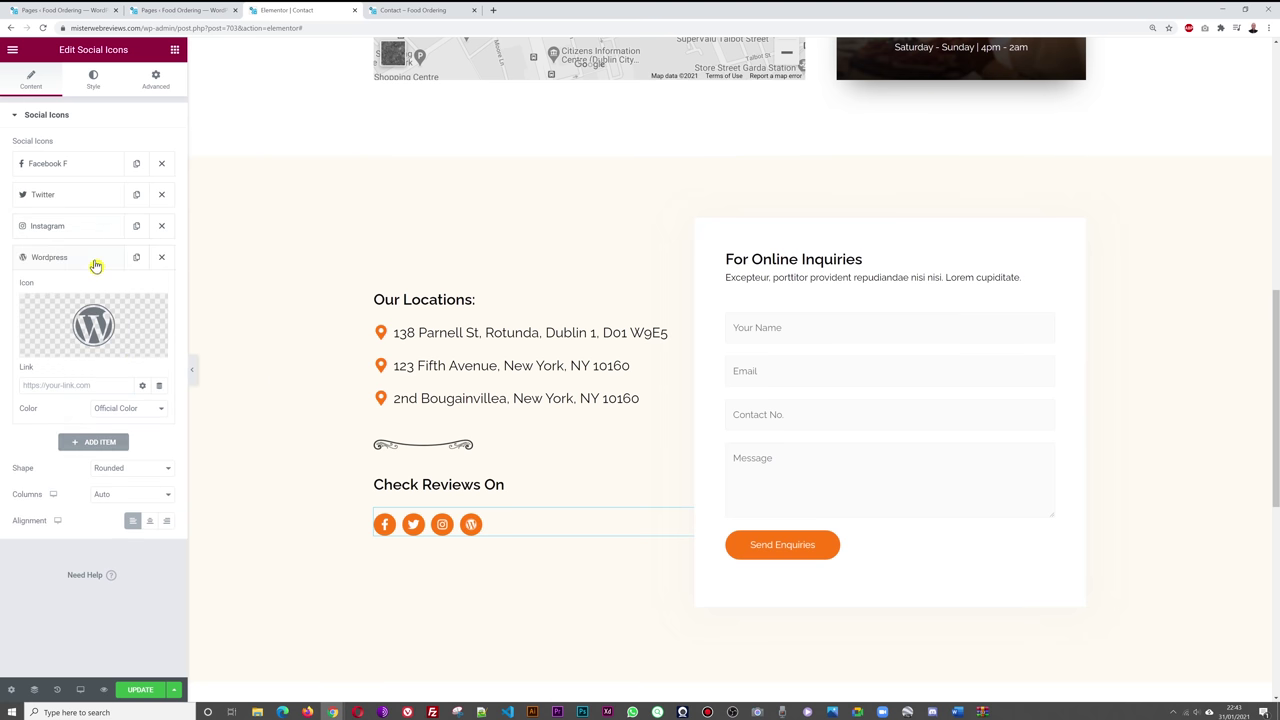
{"action": "left_click", "coordinate": [93, 340]}
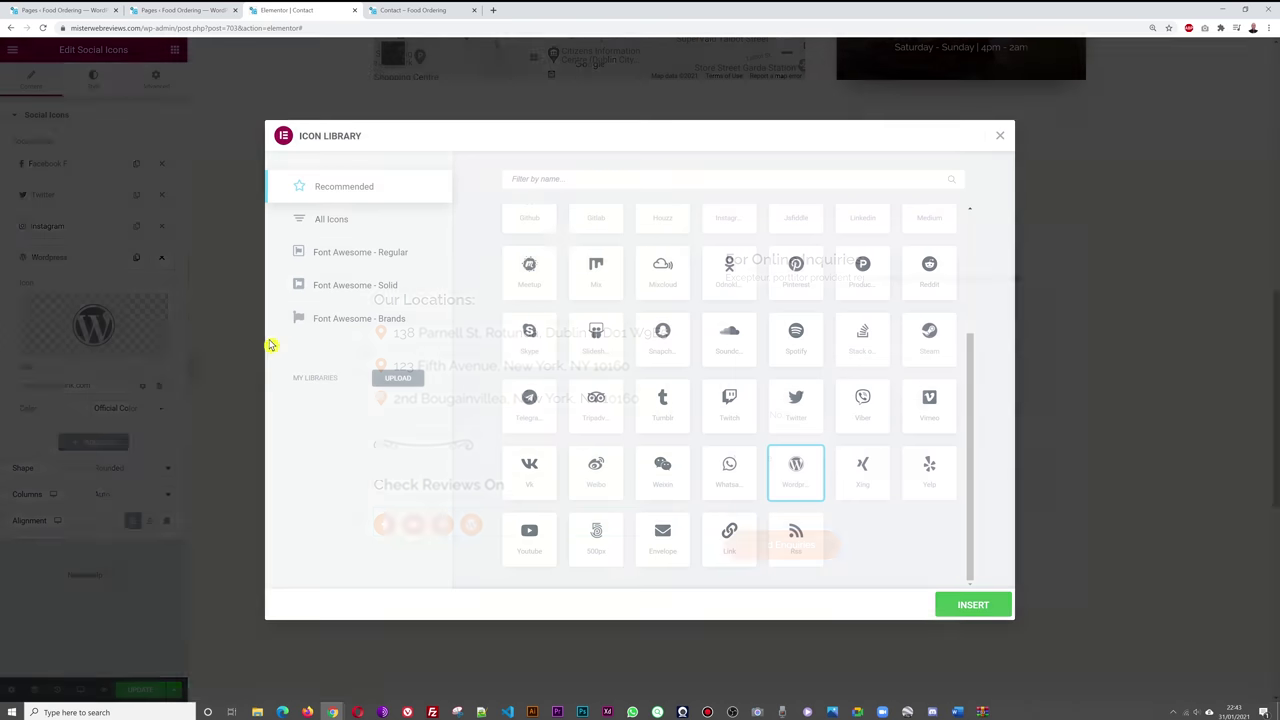
{"action": "type", "text": "linked"}
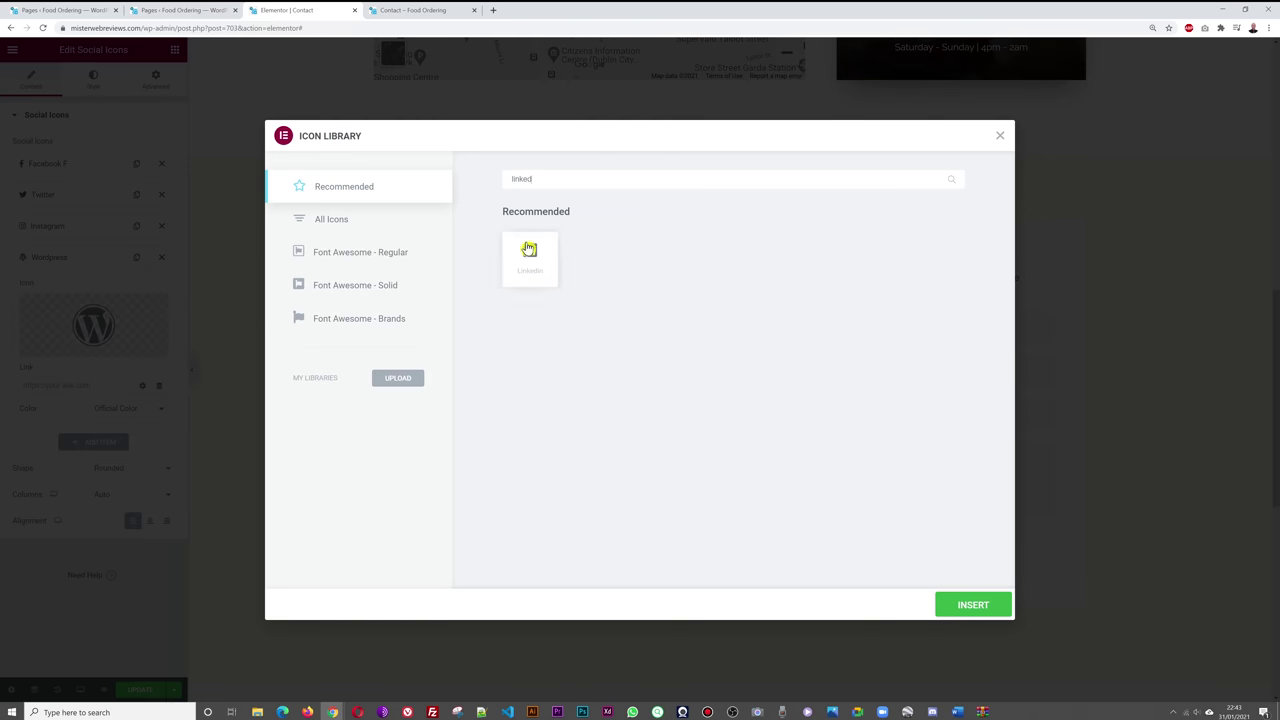
{"action": "left_click", "coordinate": [530, 252]}
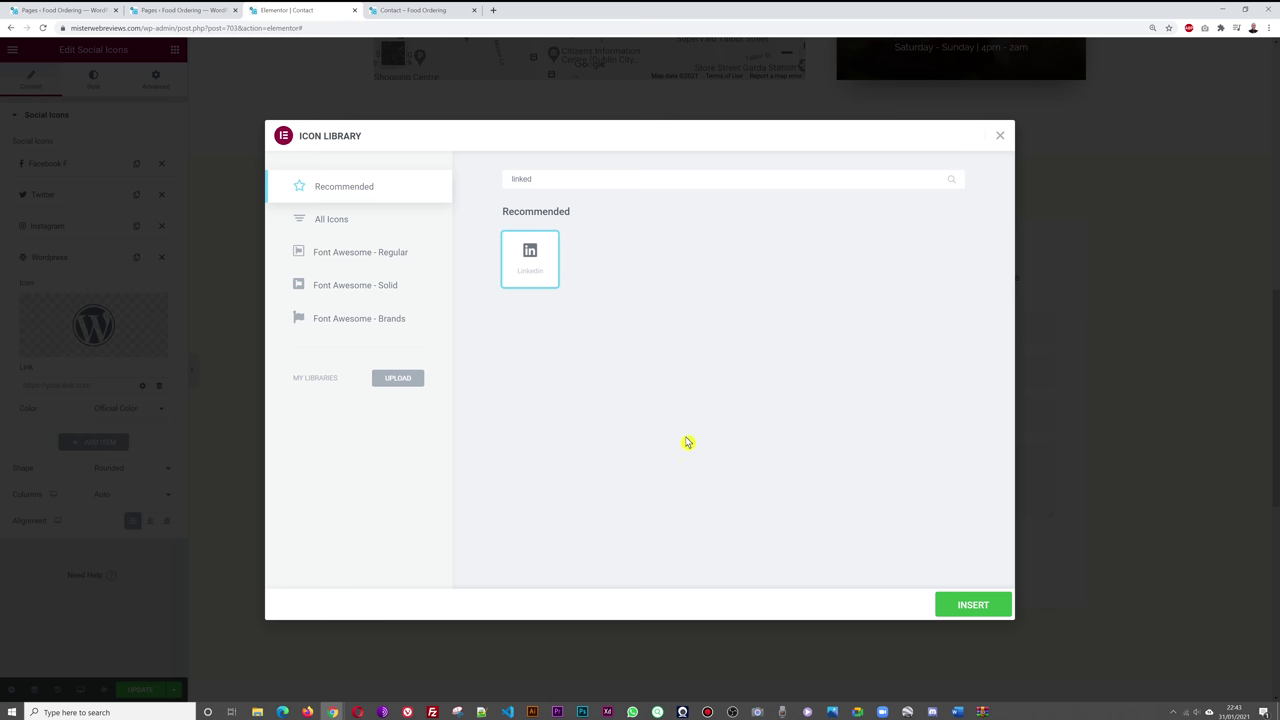
{"action": "left_click", "coordinate": [951, 606]}
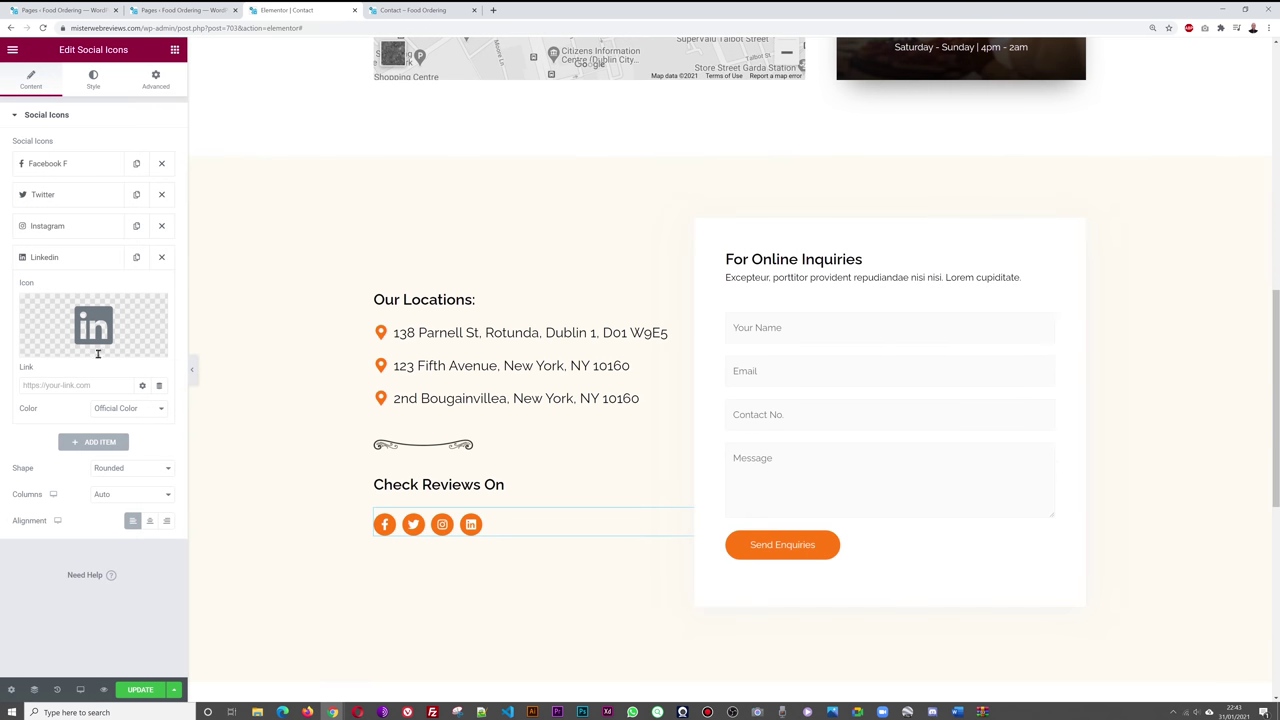
{"action": "left_click", "coordinate": [64, 262]}
- Add a fifth social icon entry set to the YouTube icon
{"action": "left_click", "coordinate": [82, 288]}
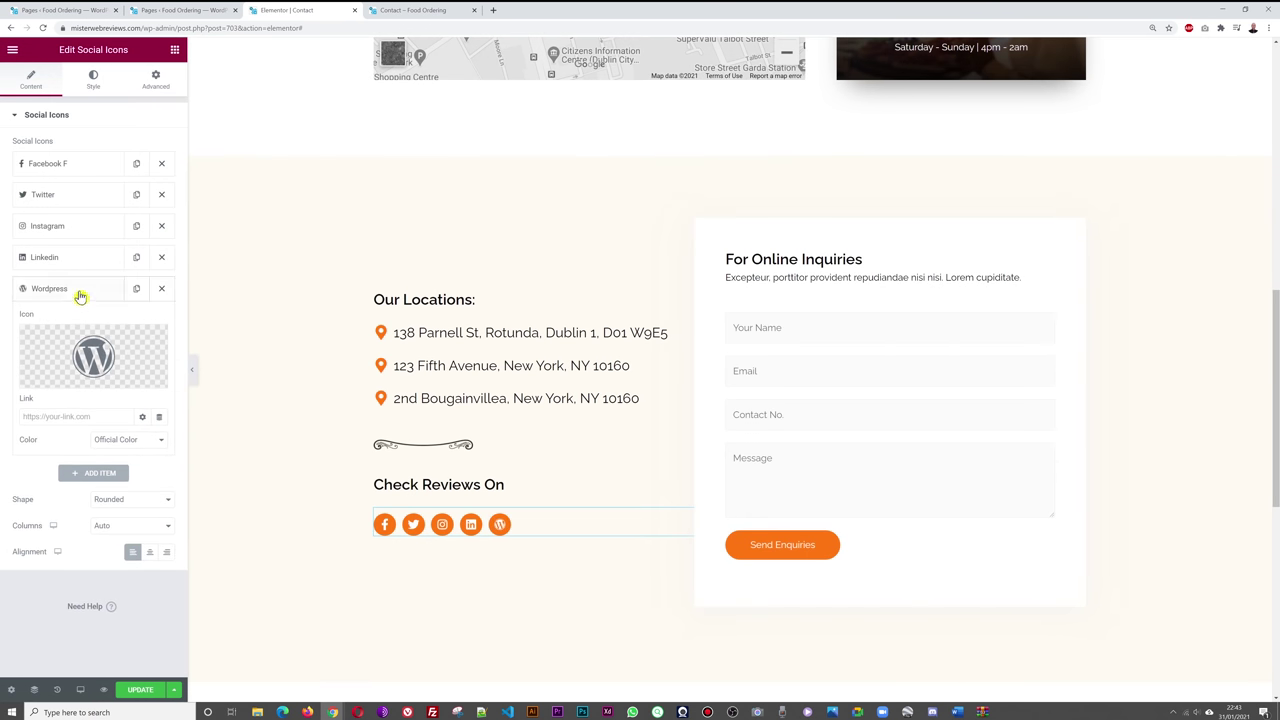
{"action": "left_click", "coordinate": [56, 381]}
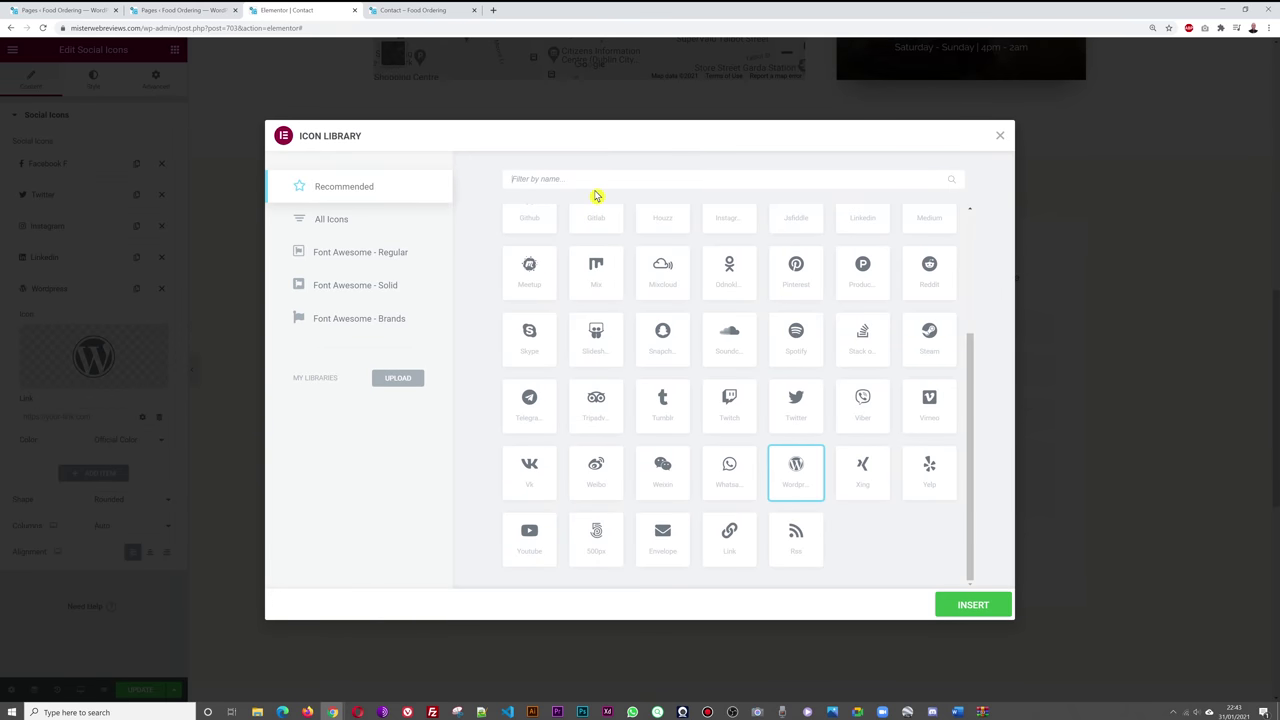
{"action": "type", "text": "youtu"}
{"action": "key", "text": "BackSpace"}
{"action": "key", "text": "BackSpace"}
{"action": "key", "text": "BackSpace"}
{"action": "type", "text": "ut"}
{"action": "left_click", "coordinate": [530, 258]}
{"action": "left_click", "coordinate": [966, 605]}
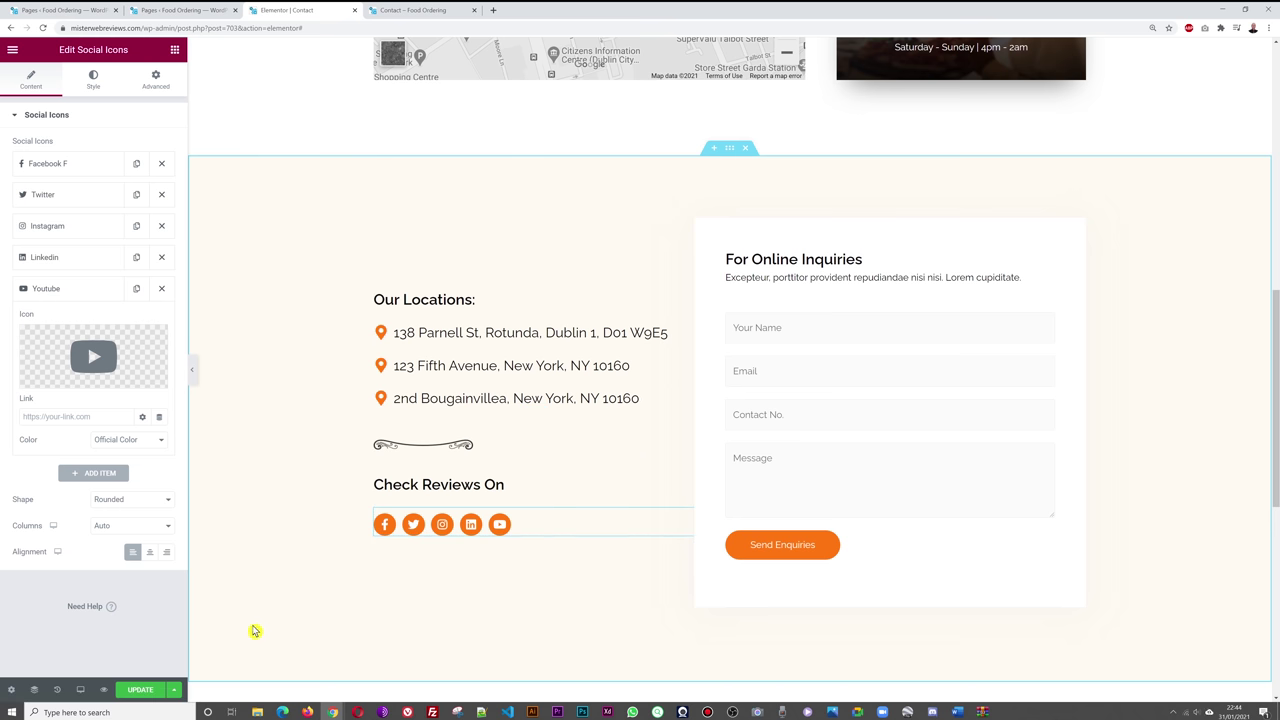
{"action": "left_click", "coordinate": [77, 169]}
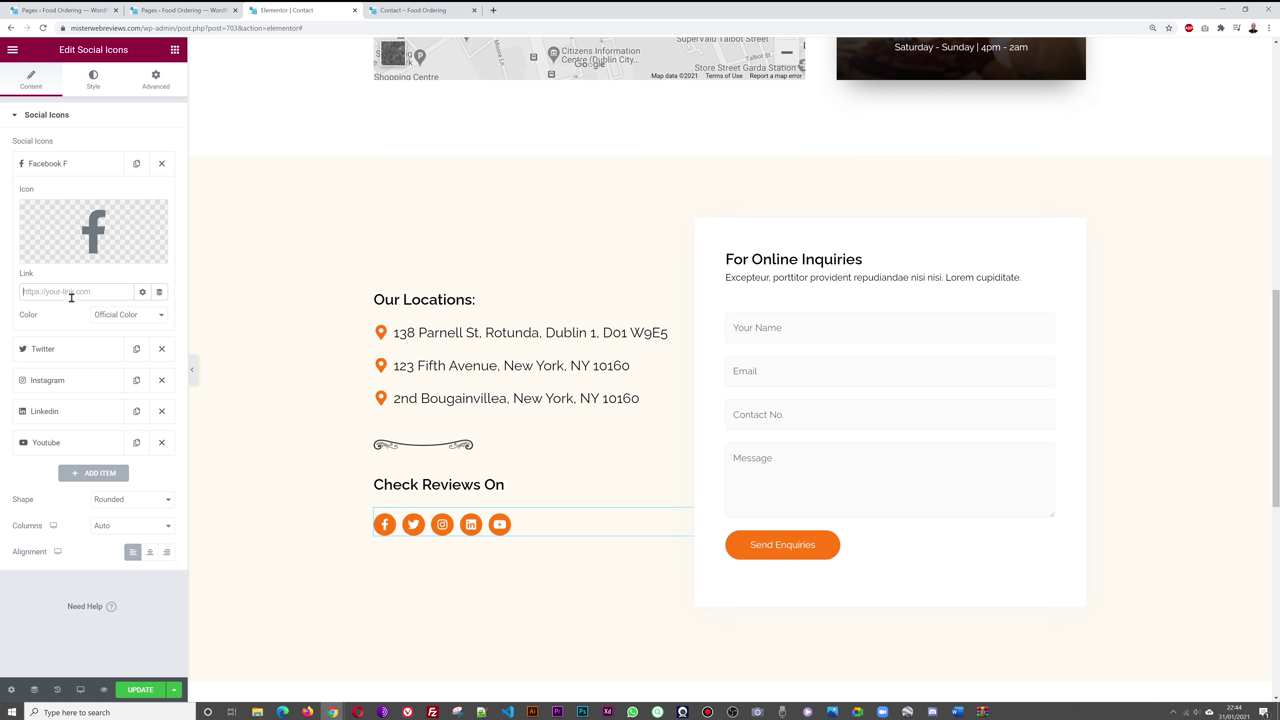
{"action": "type", "text": "https://facebook.com/"}
{"action": "left_click", "coordinate": [131, 682]}
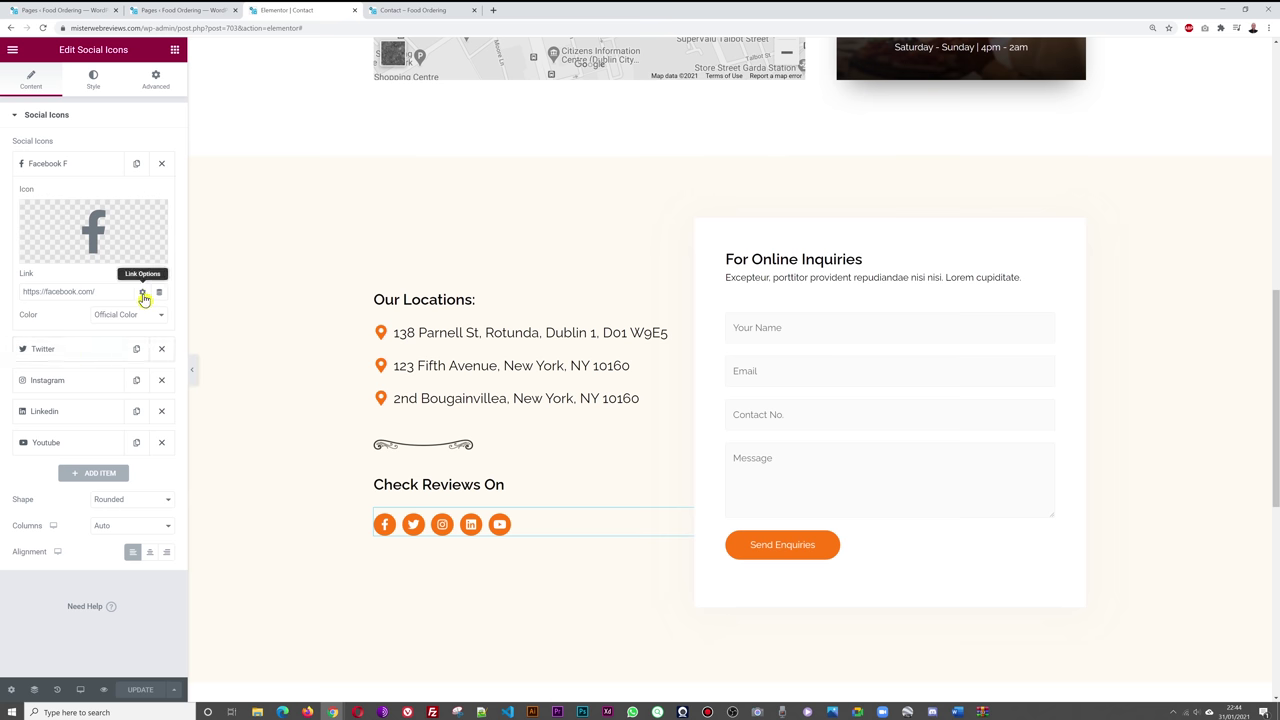
{"action": "left_click", "coordinate": [143, 293]}
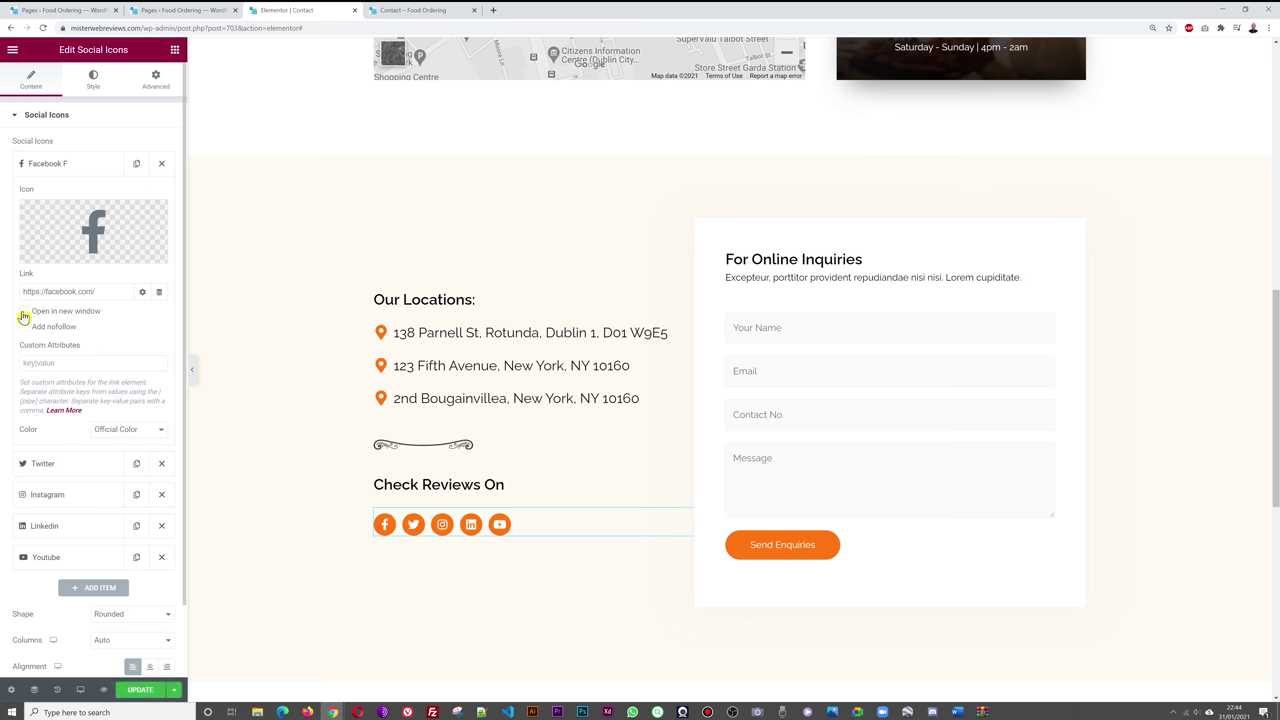
{"action": "left_click", "coordinate": [140, 690]}
- Reload the live Contact page, test that the Facebook icon opens facebook.com, then return to the editor
{"action": "left_click", "coordinate": [430, 12]}
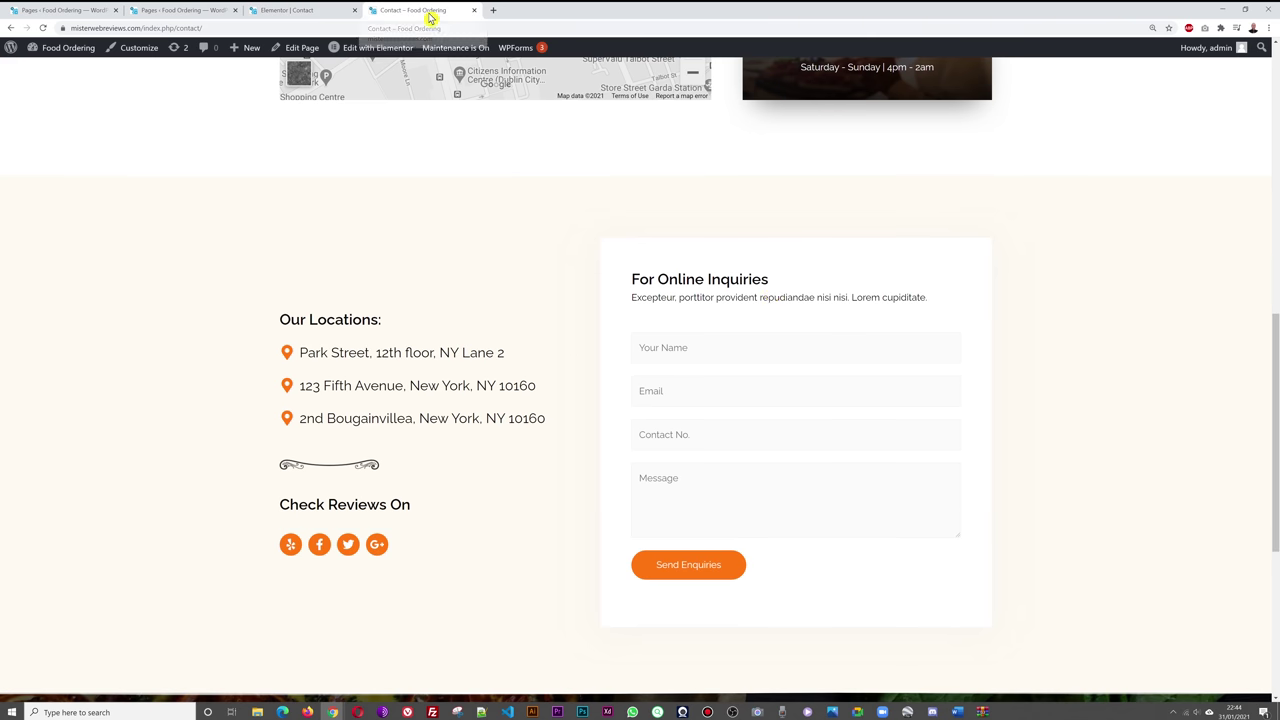
{"action": "key", "text": "F5"}
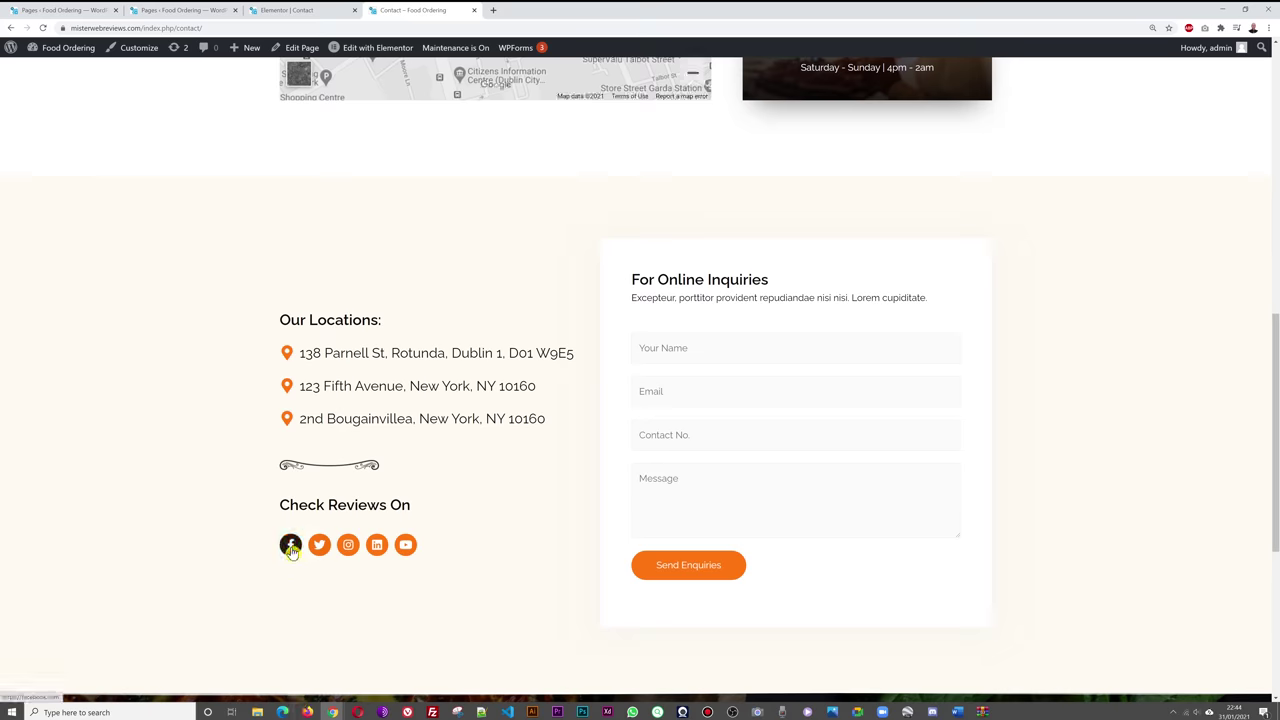
{"action": "left_click", "coordinate": [290, 546]}
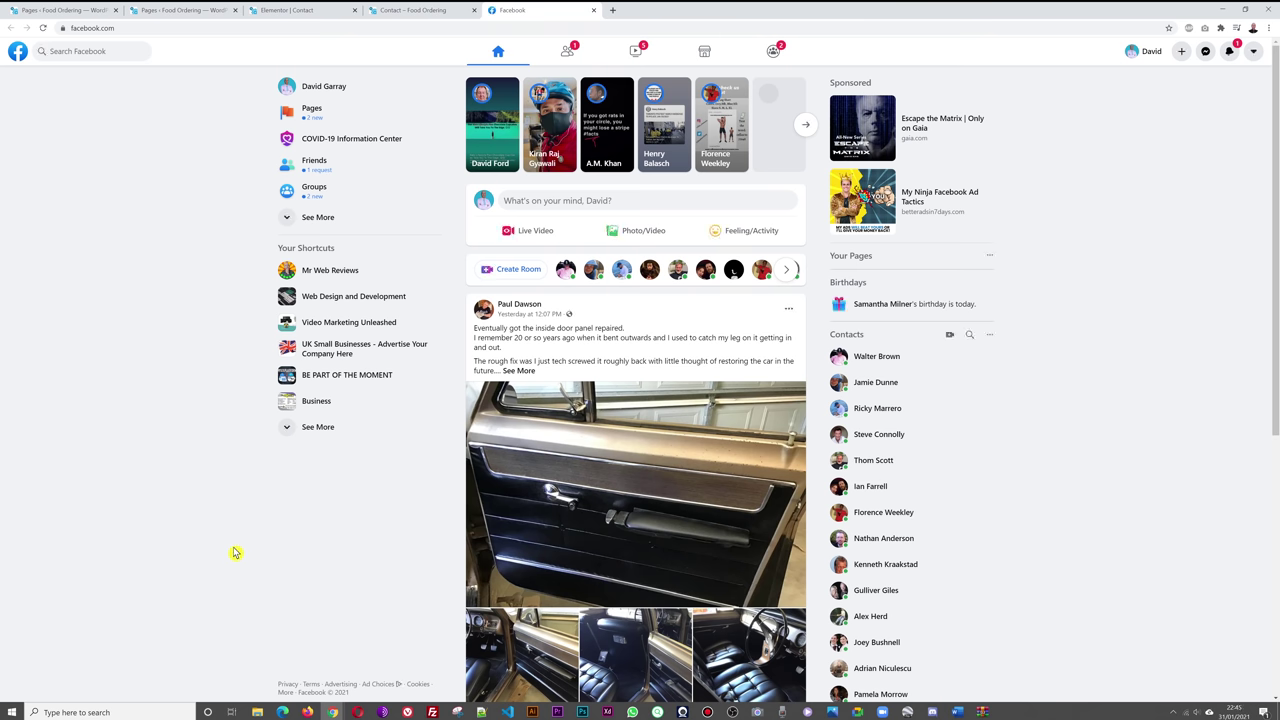
{"action": "left_click", "coordinate": [593, 11]}
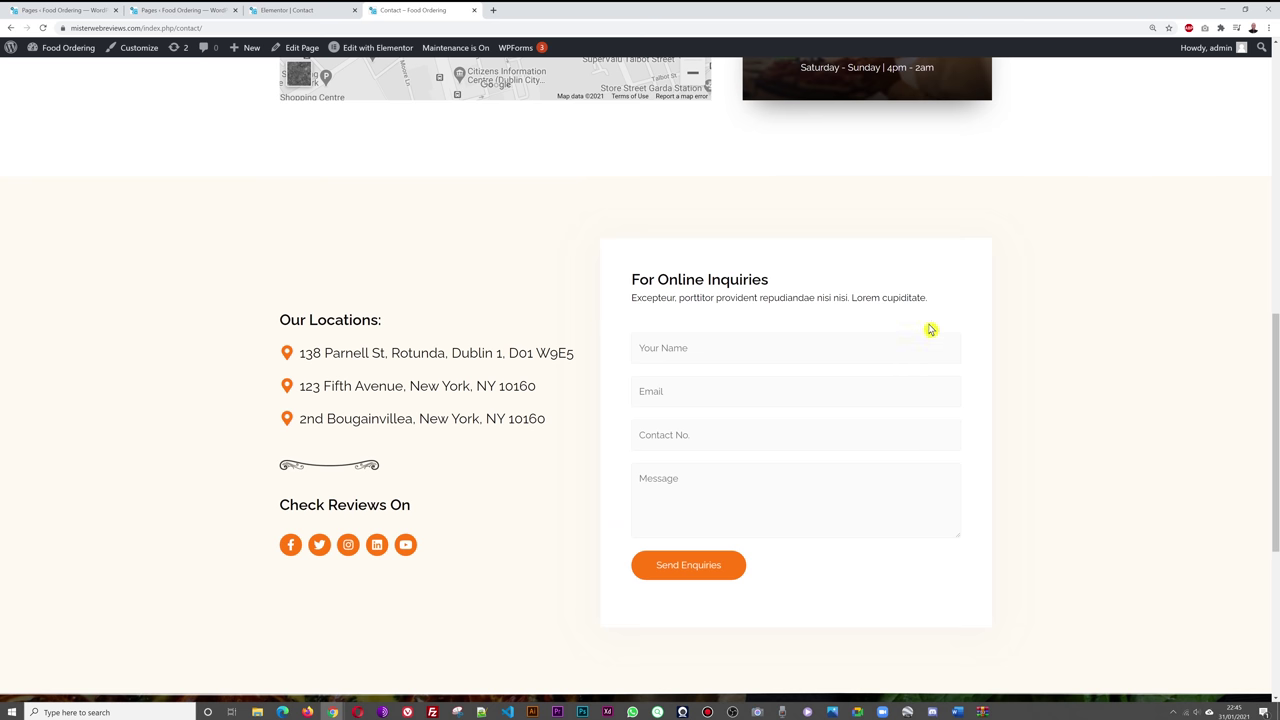
{"action": "left_click", "coordinate": [297, 13]}
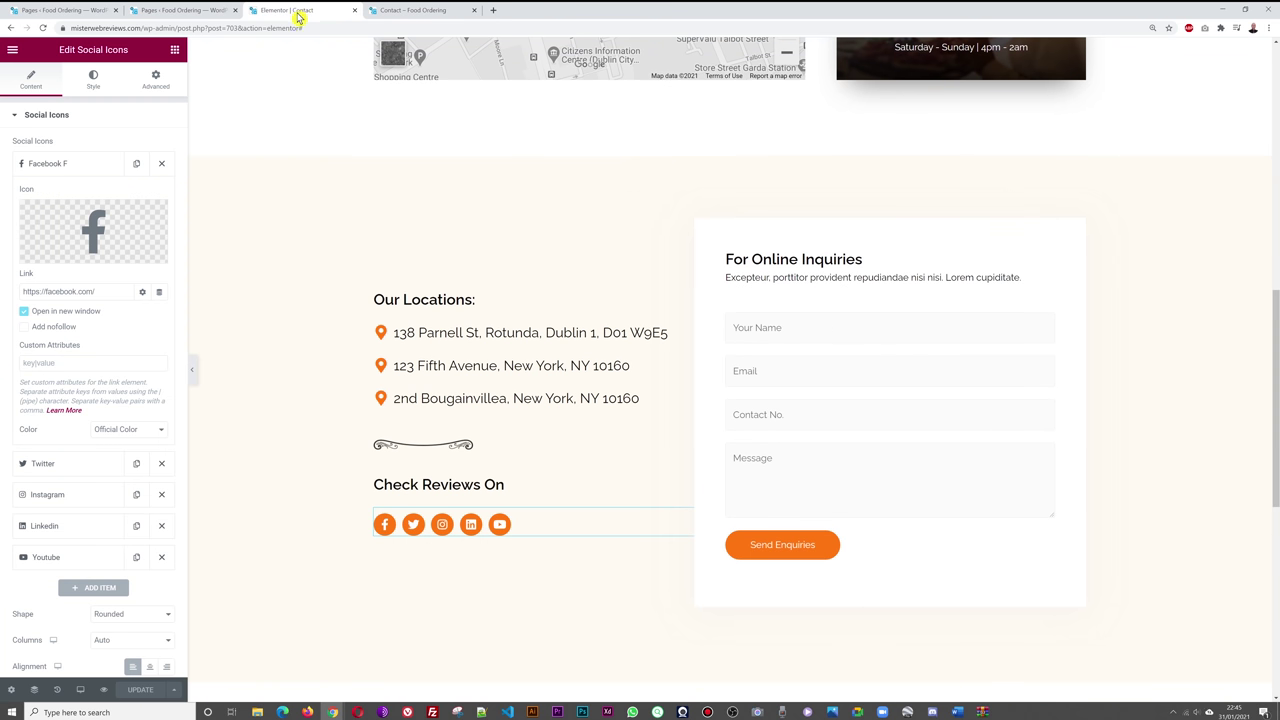
- View the contact form's shortcode [wpforms id="6"], then go to the WordPress Pages list
{"action": "left_click", "coordinate": [1048, 318]}
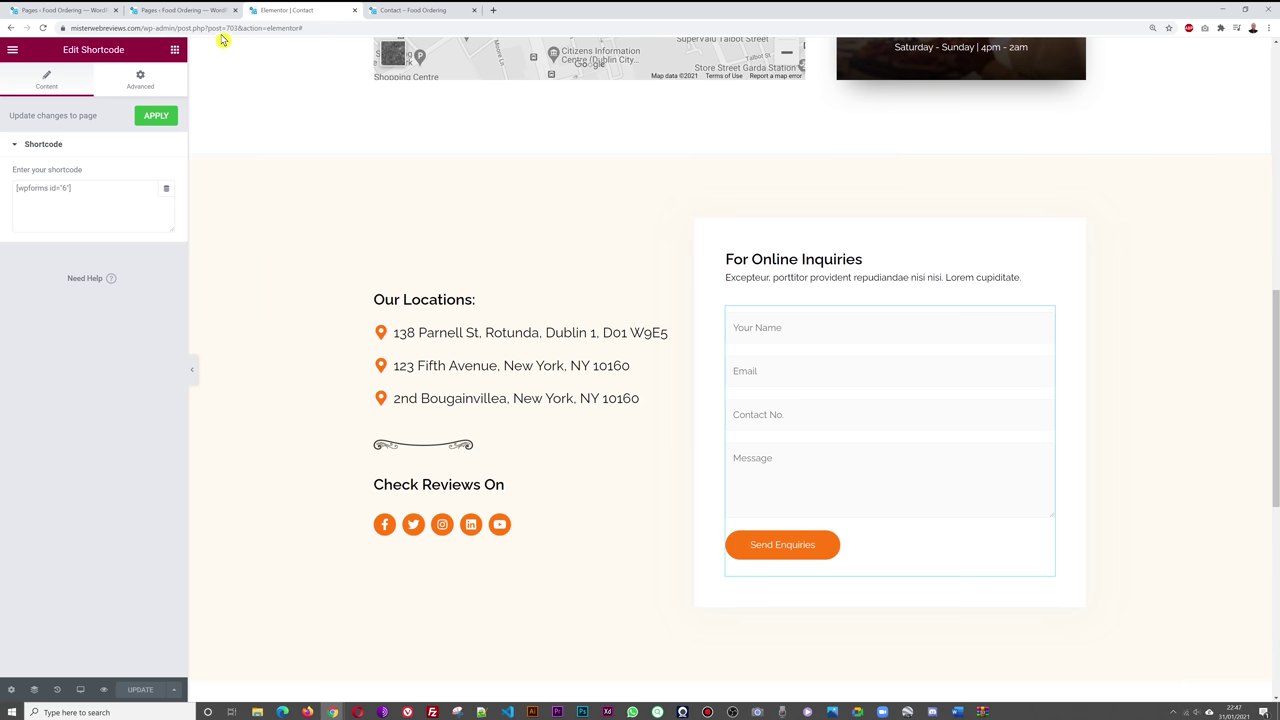
{"action": "left_click", "coordinate": [185, 10]}
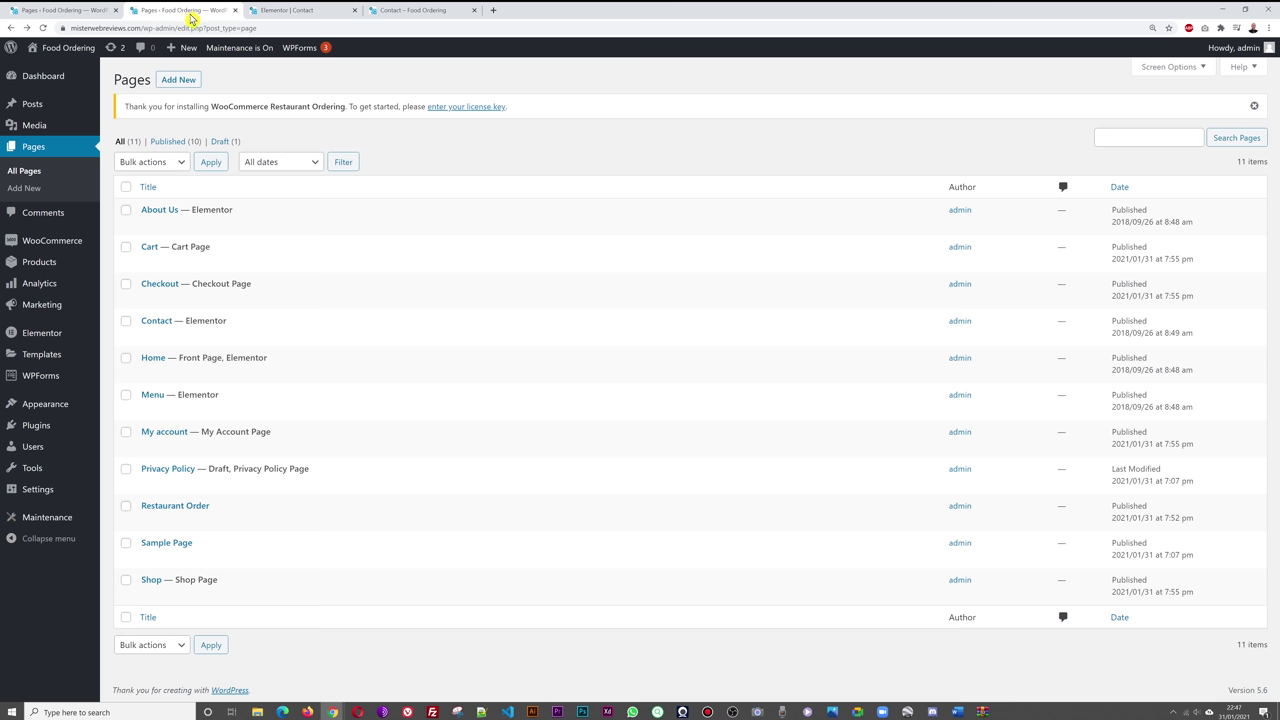
- Open the WPForms overview and match Contact Form 1's shortcode to the editor's [wpforms id="6"]
{"action": "mouse_move", "coordinate": [33, 390]}
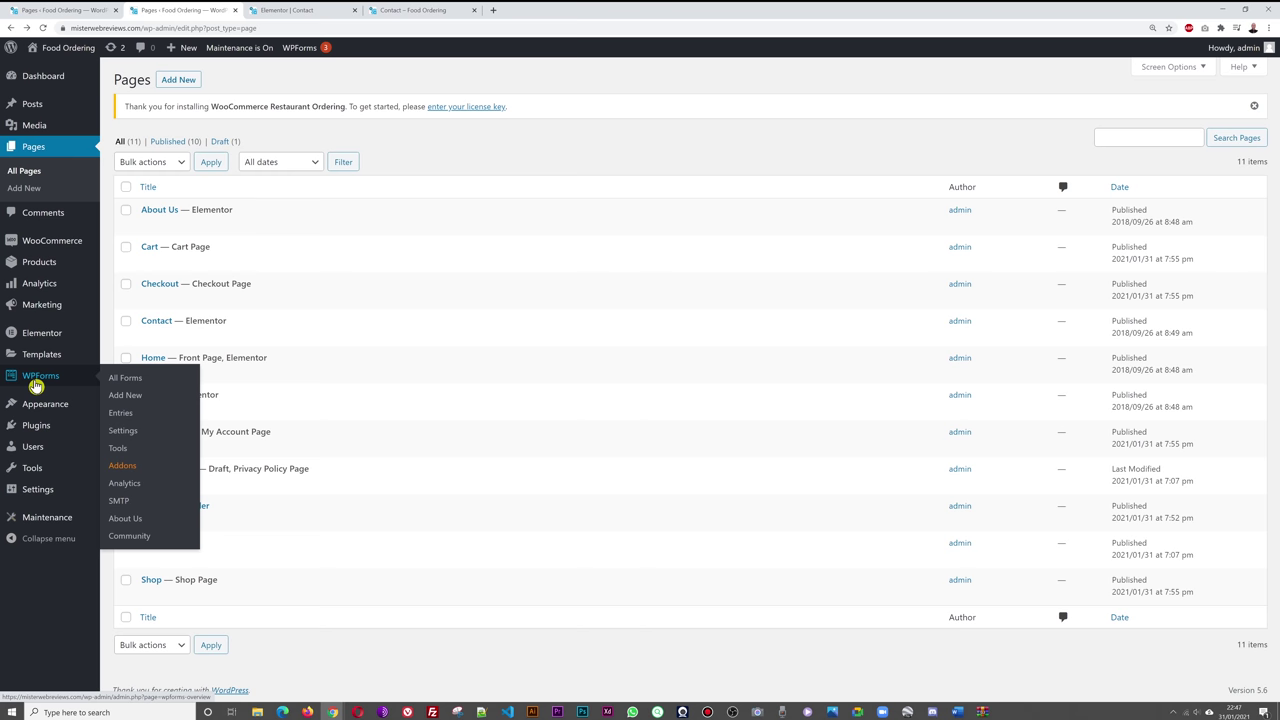
{"action": "left_click", "coordinate": [38, 383]}
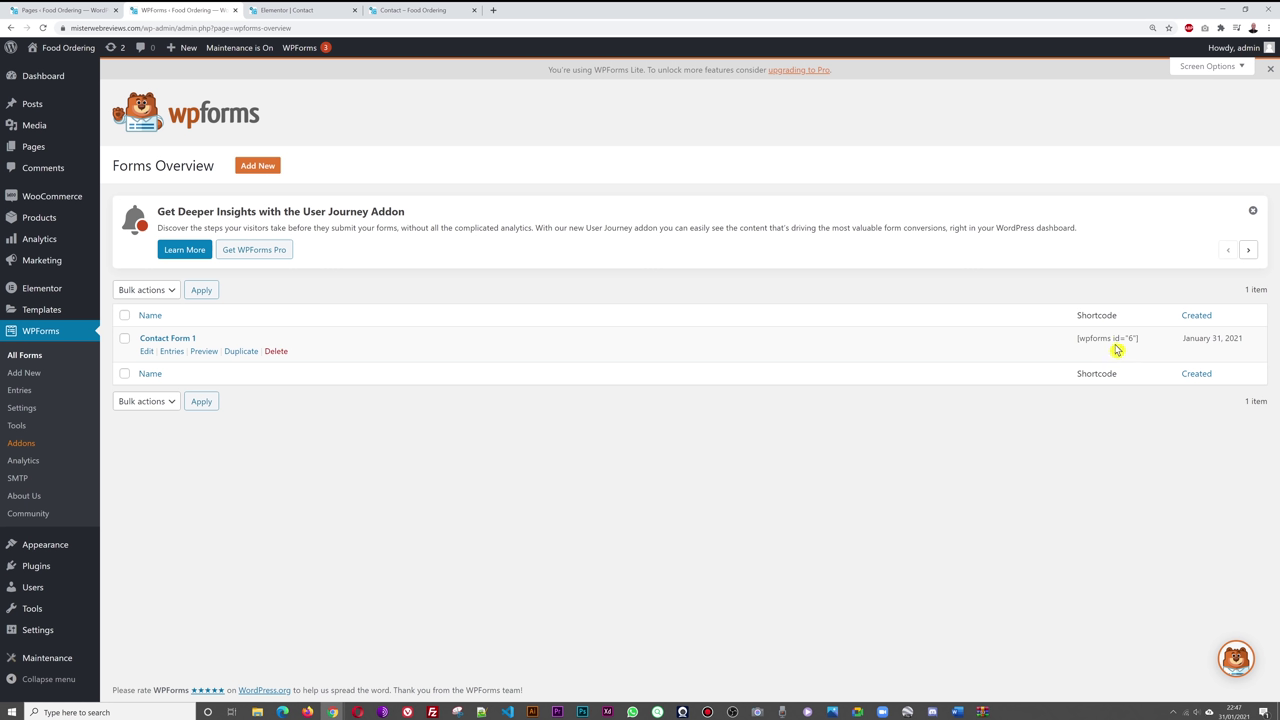
{"action": "left_click", "coordinate": [290, 10]}
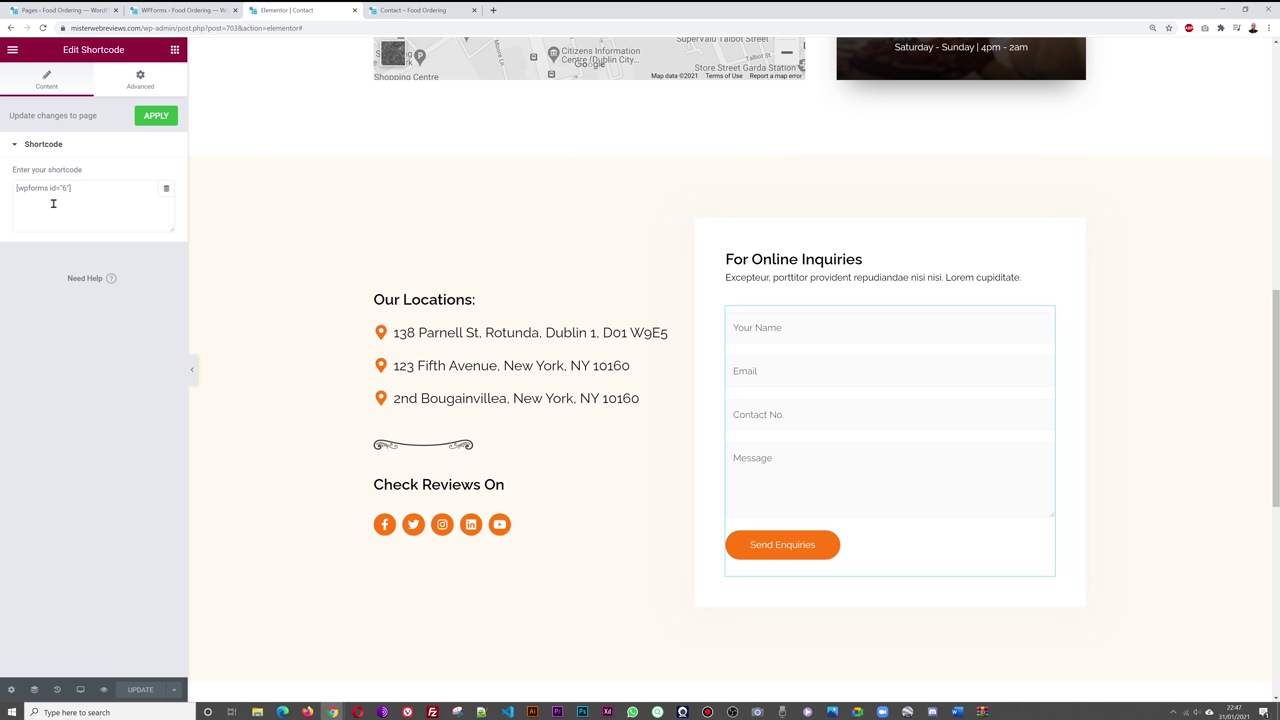
{"action": "left_click", "coordinate": [175, 10]}
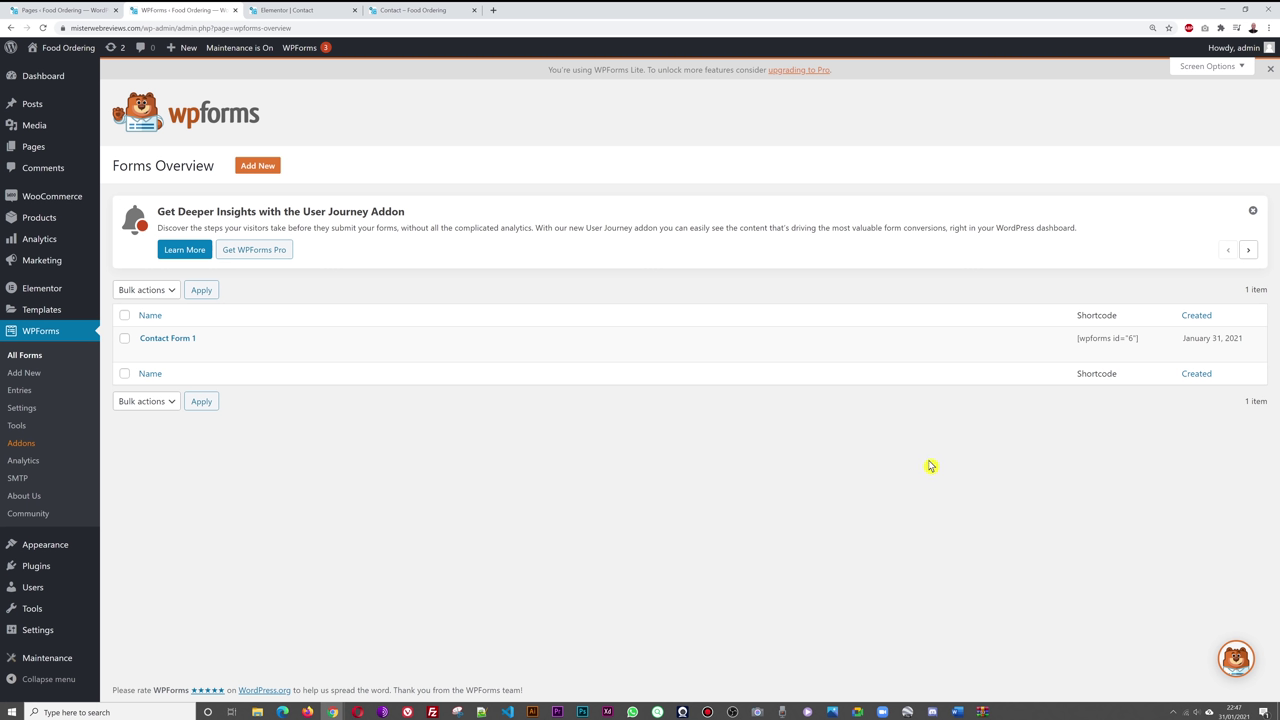
{"action": "mouse_move", "coordinate": [366, 353]}
{"action": "mouse_move", "coordinate": [195, 343]}
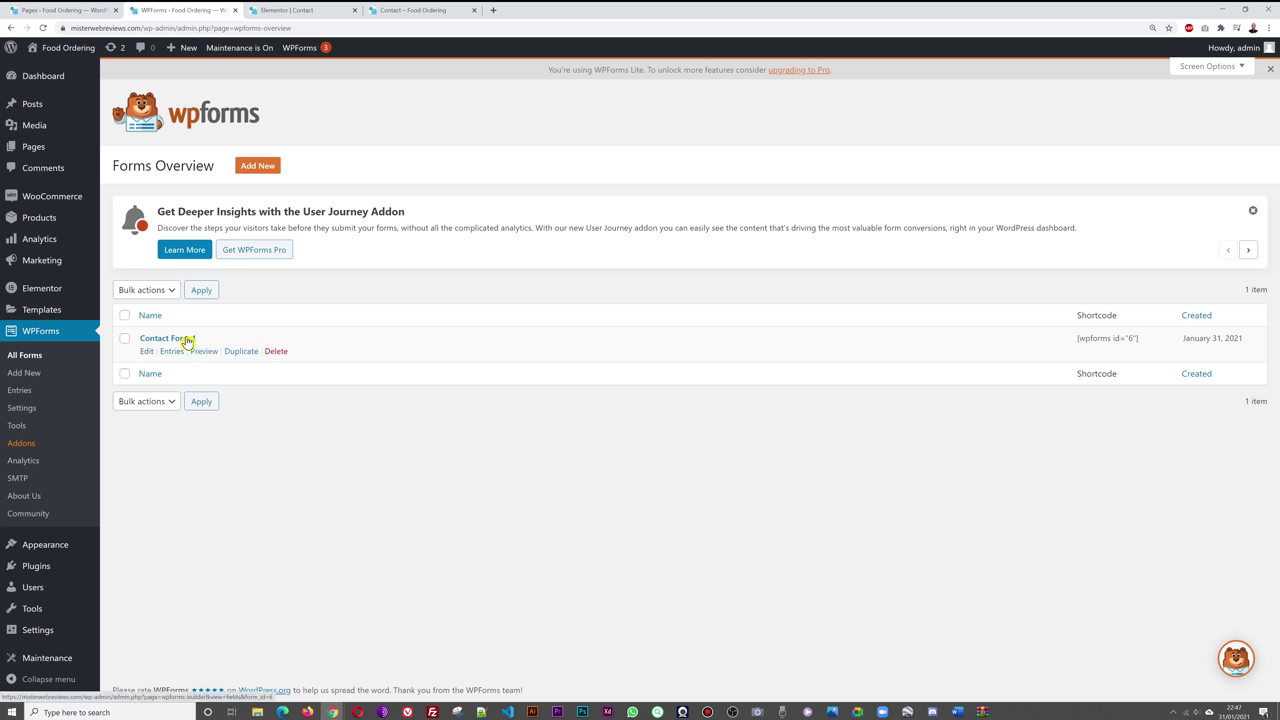
- Open Contact Form 1 and place a Multiple Choice field below Email
{"action": "left_click", "coordinate": [187, 342]}
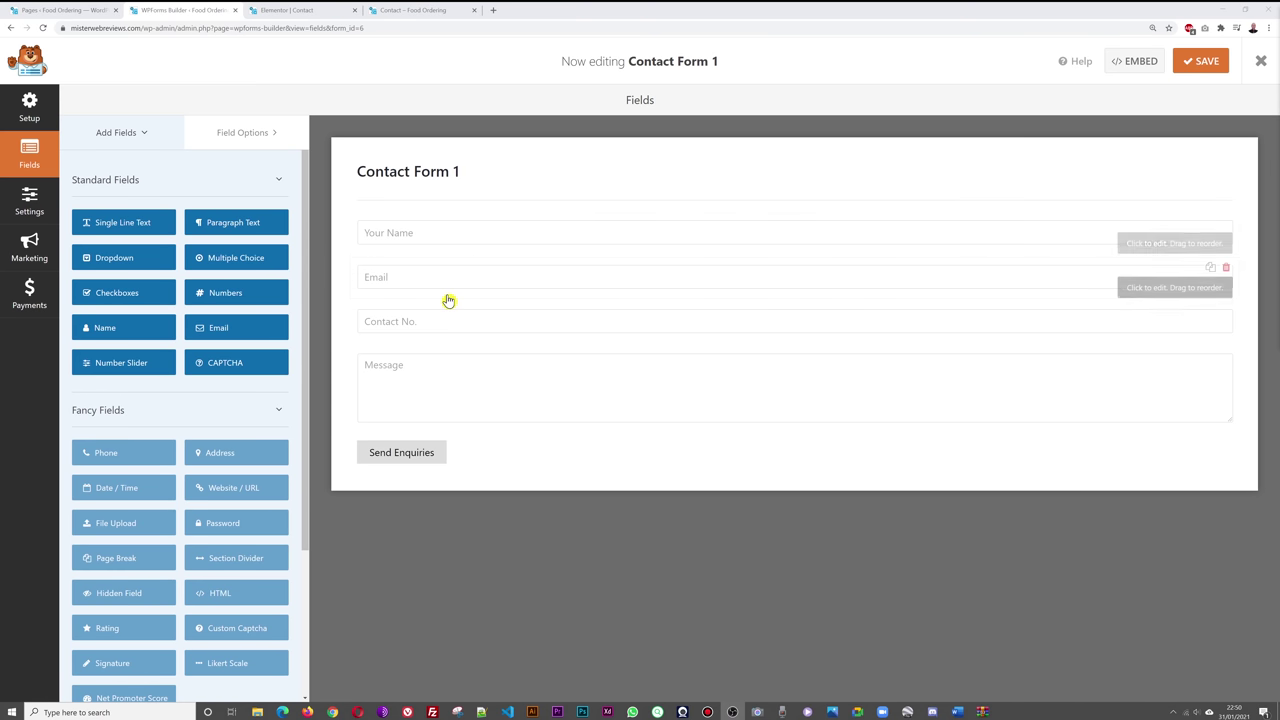
{"action": "left_click", "coordinate": [415, 10]}
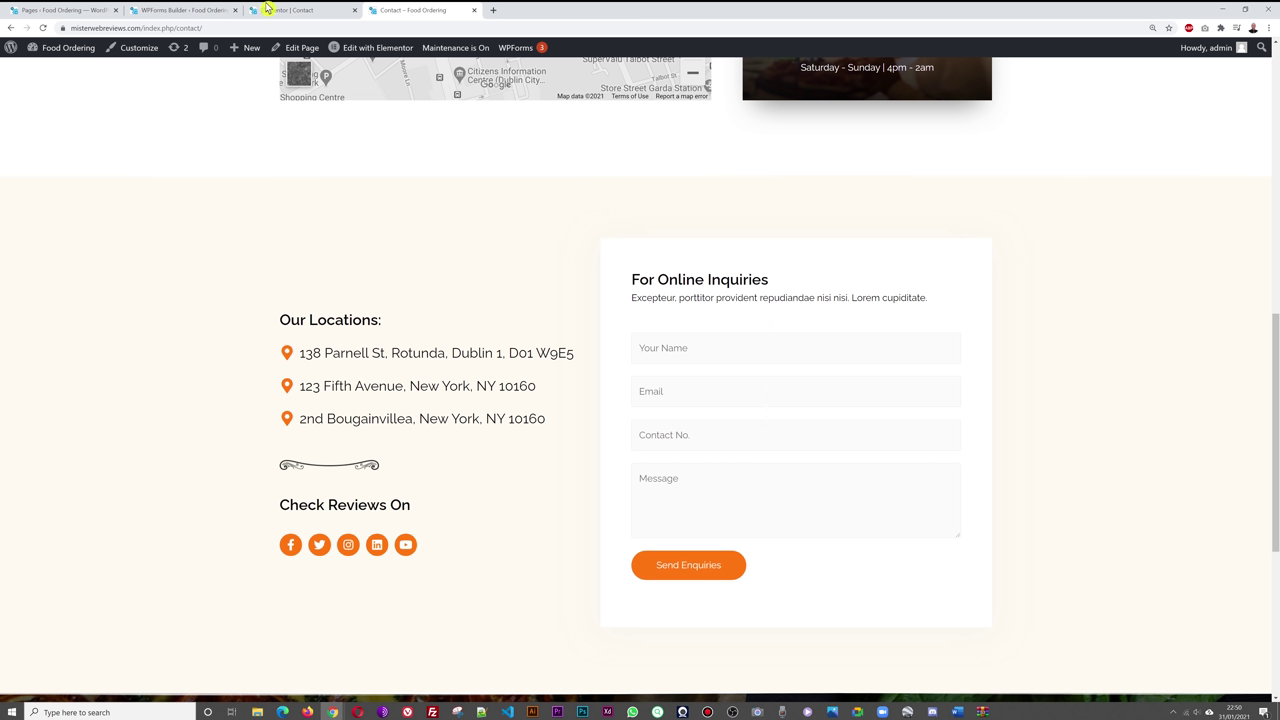
{"action": "left_click", "coordinate": [186, 10]}
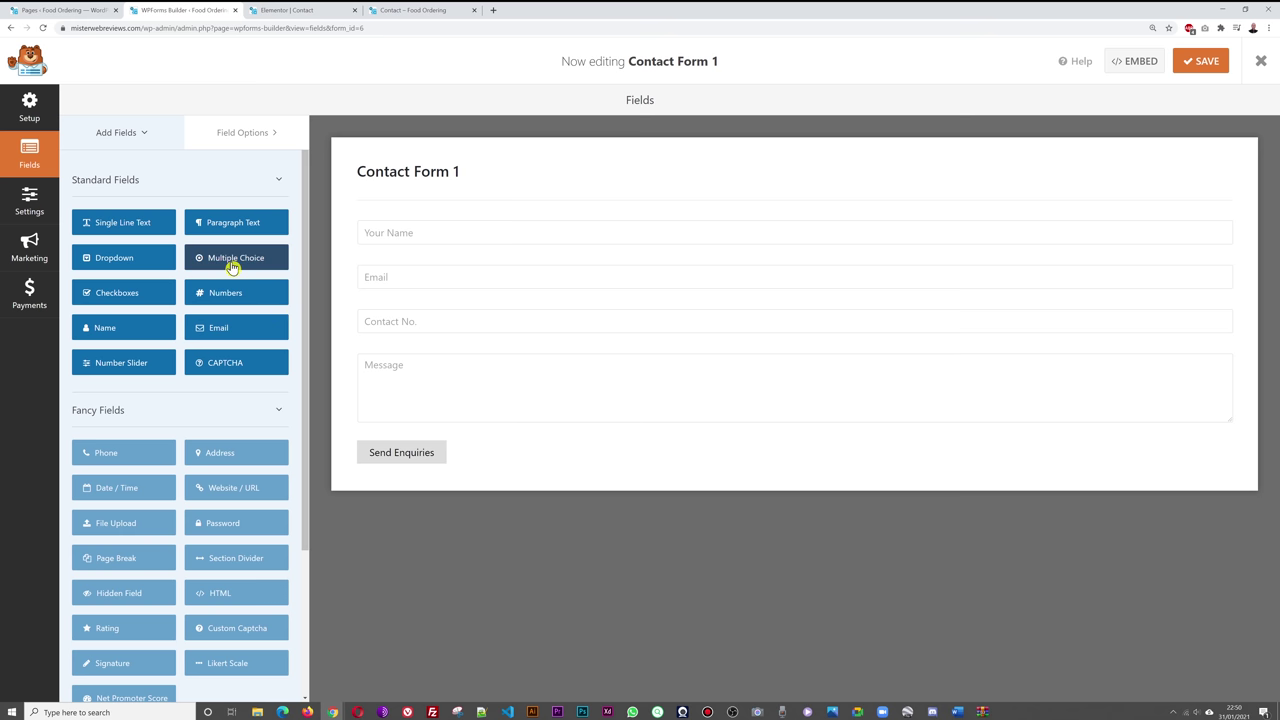
{"action": "left_click_drag", "start_coordinate": [196, 258], "coordinate": [381, 320]}
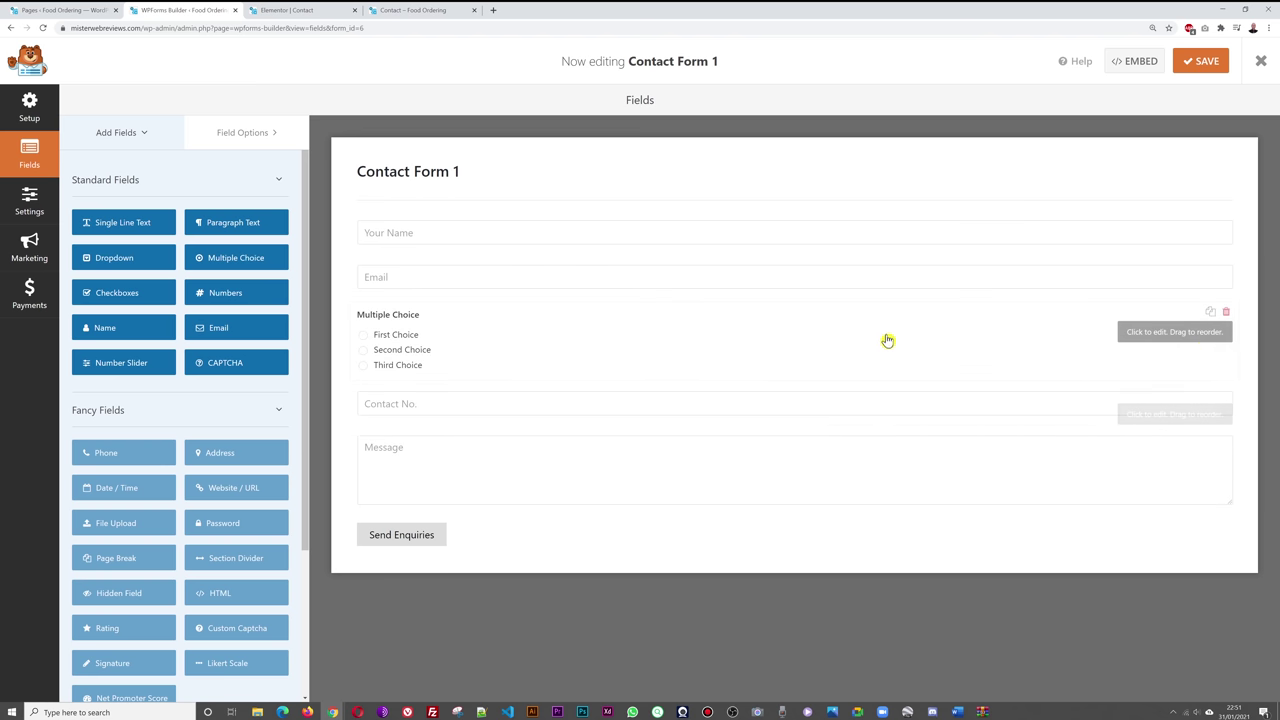
{"action": "left_click", "coordinate": [501, 352]}
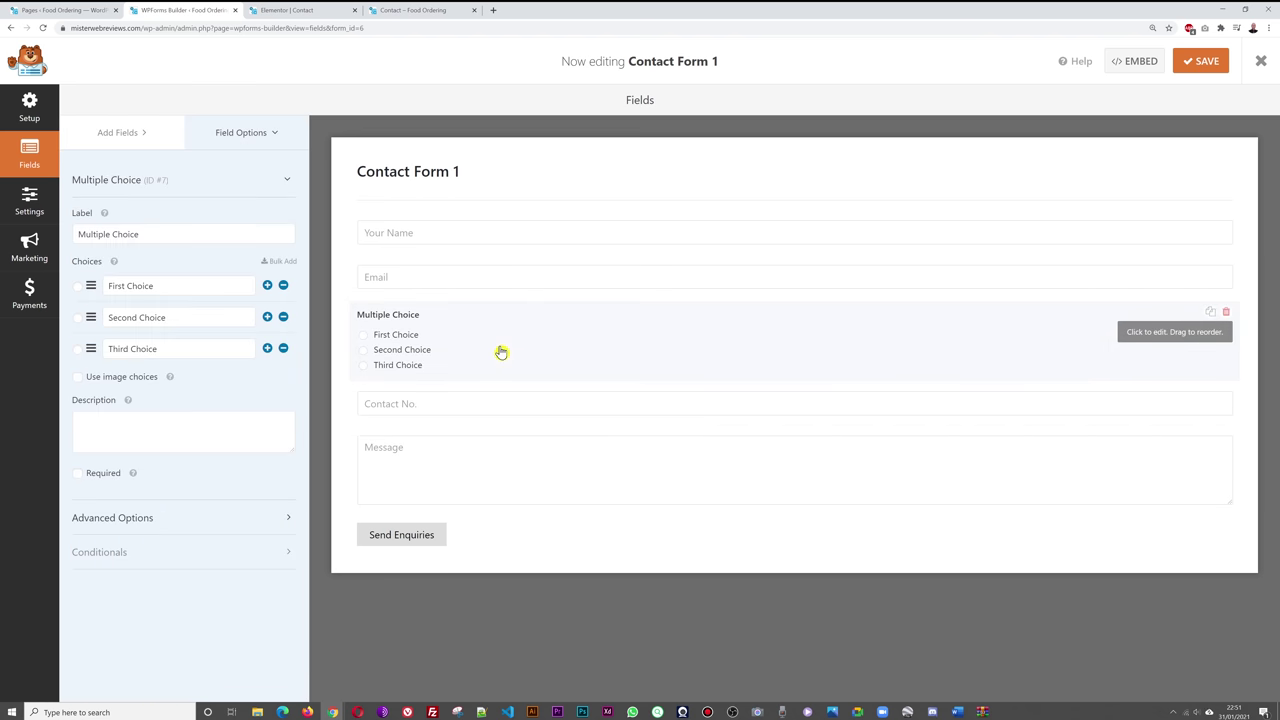
- Label the field 'Book a table for' with choices 2, 3 and 4 People, and save the form
{"action": "type", "text": "Book a table for"}
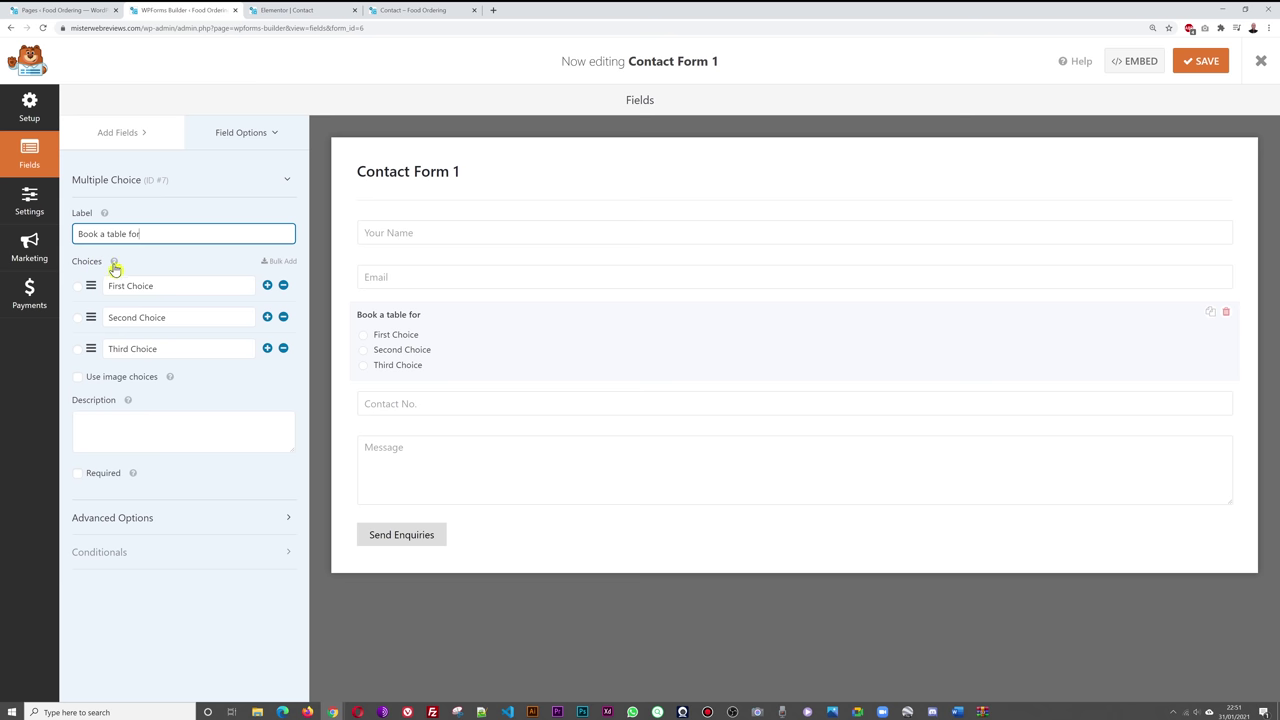
{"action": "triple_click", "coordinate": [181, 280]}
{"action": "type", "text": "2 People"}
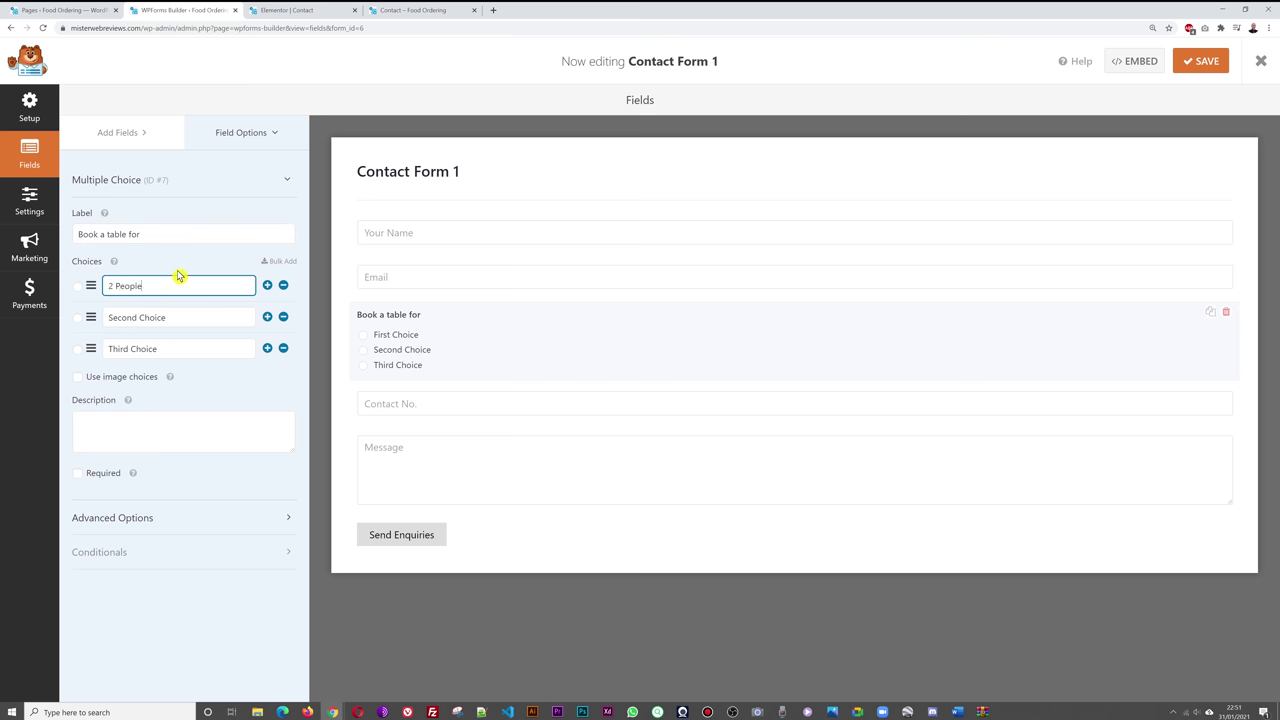
{"action": "triple_click", "coordinate": [178, 317]}
{"action": "type", "text": "4"}
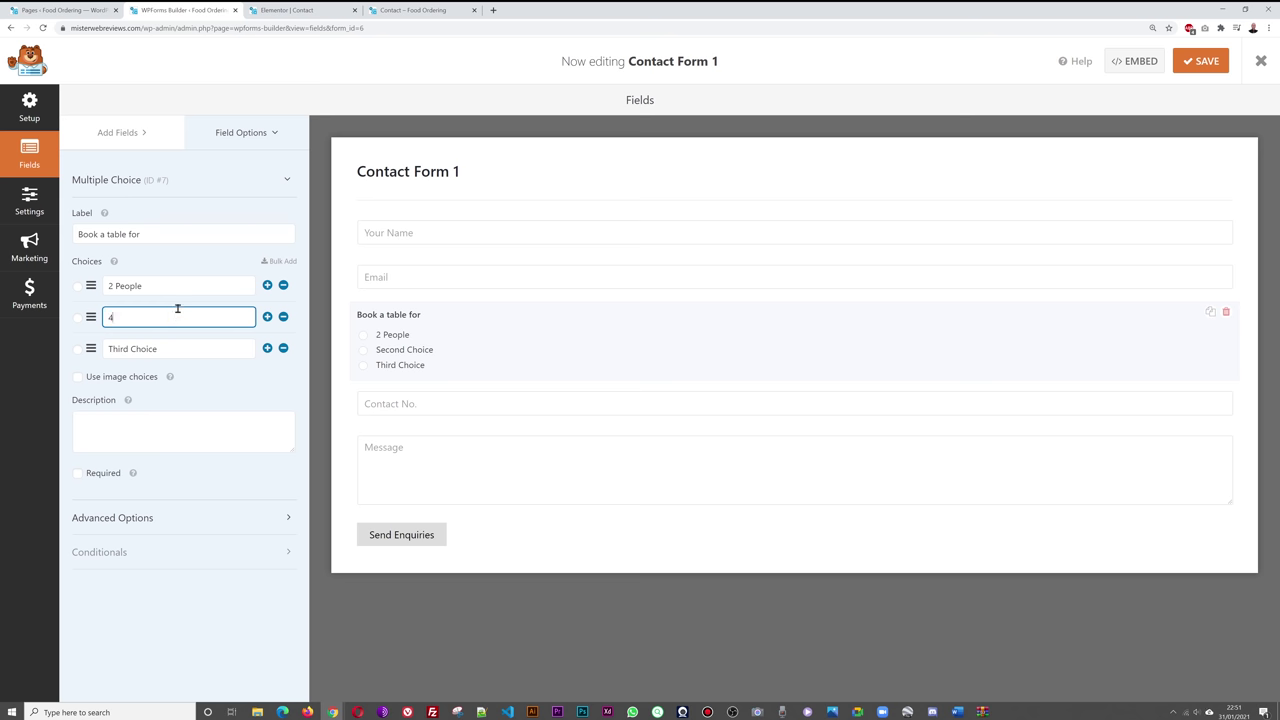
{"action": "triple_click", "coordinate": [184, 348]}
{"action": "type", "text": "4 People"}
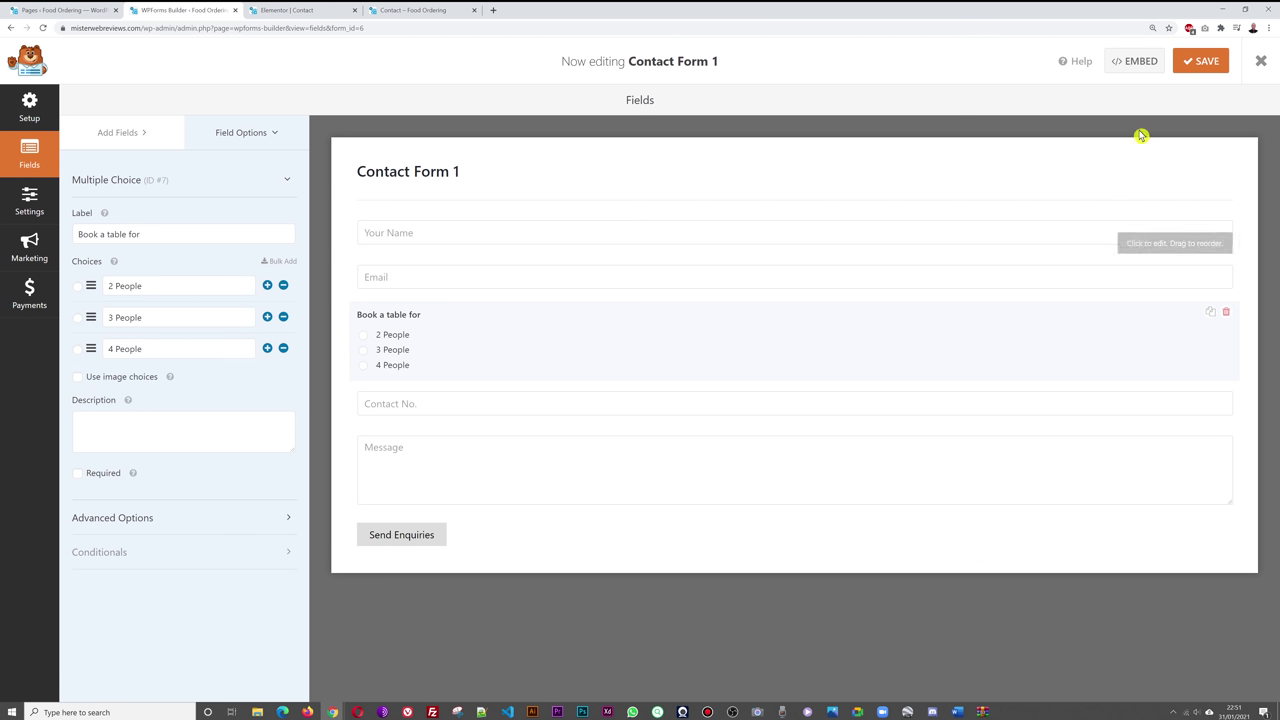
{"action": "left_click", "coordinate": [1200, 60]}
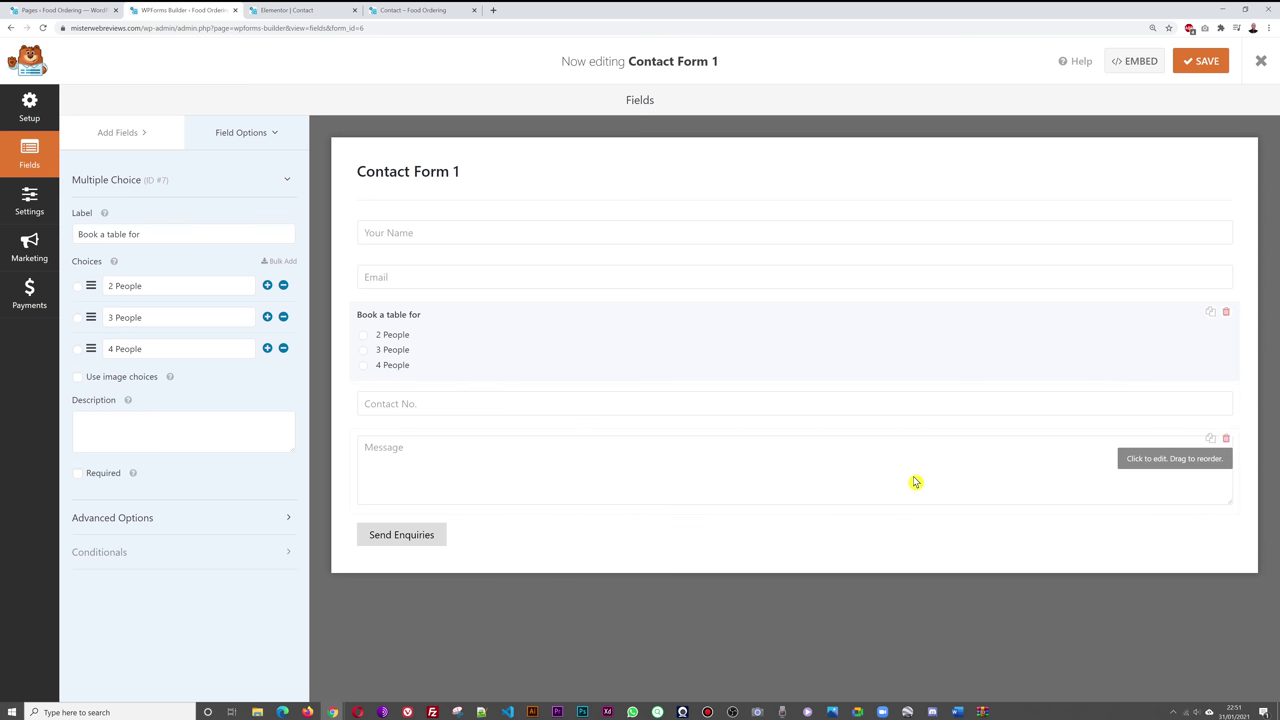
{"action": "left_click", "coordinate": [410, 10]}
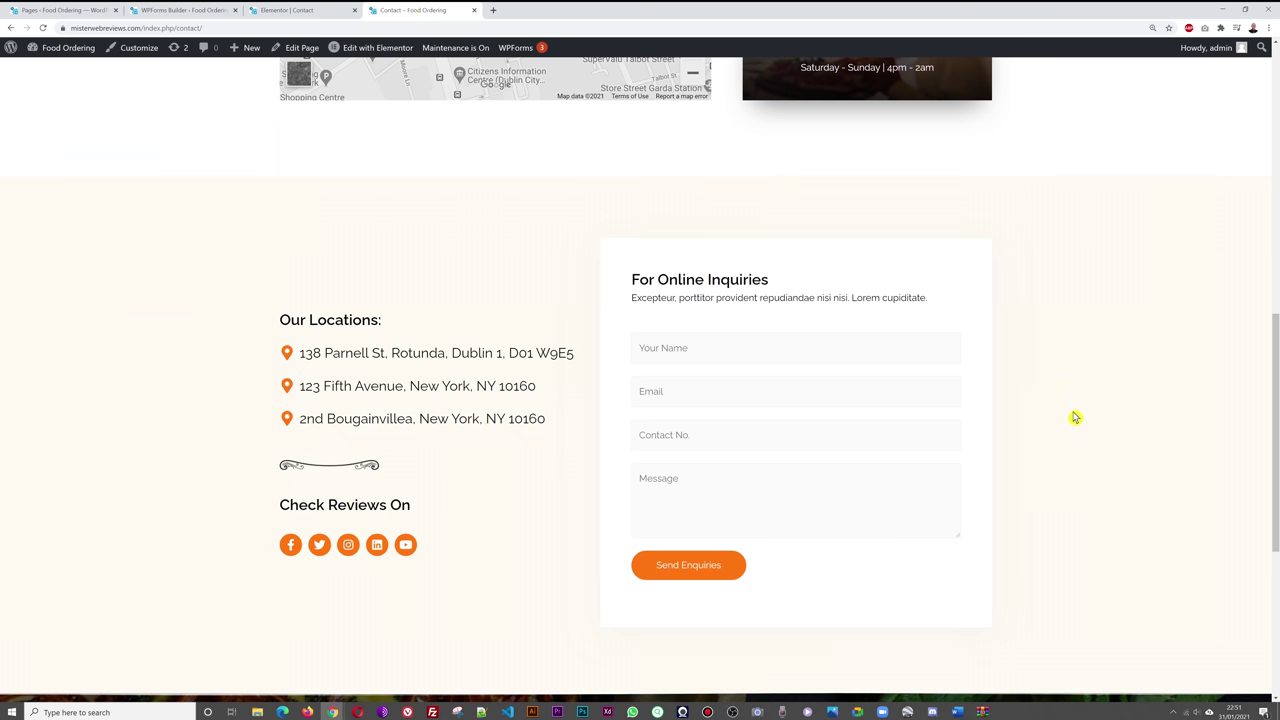
- Reload the Contact page and test the 3 People and 4 People booking choices
{"action": "key", "text": "F5"}
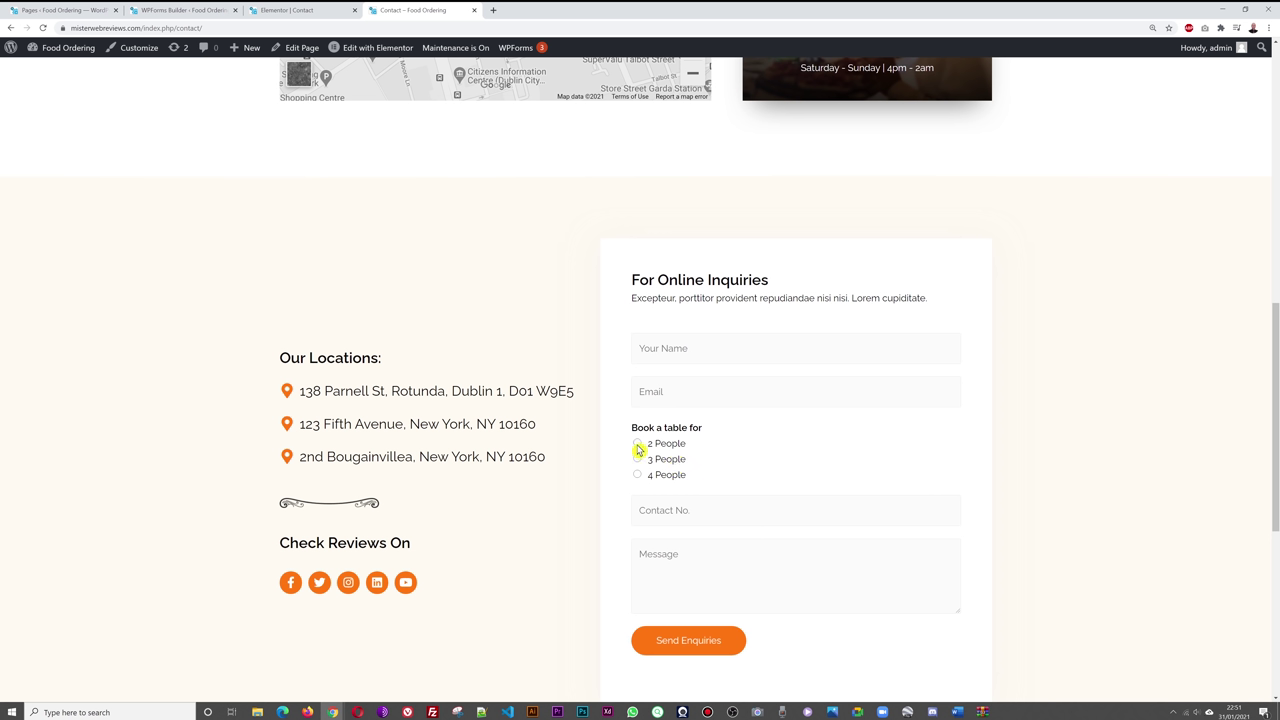
{"action": "left_click", "coordinate": [637, 458]}
{"action": "left_click", "coordinate": [638, 475]}
{"action": "left_click", "coordinate": [190, 11]}
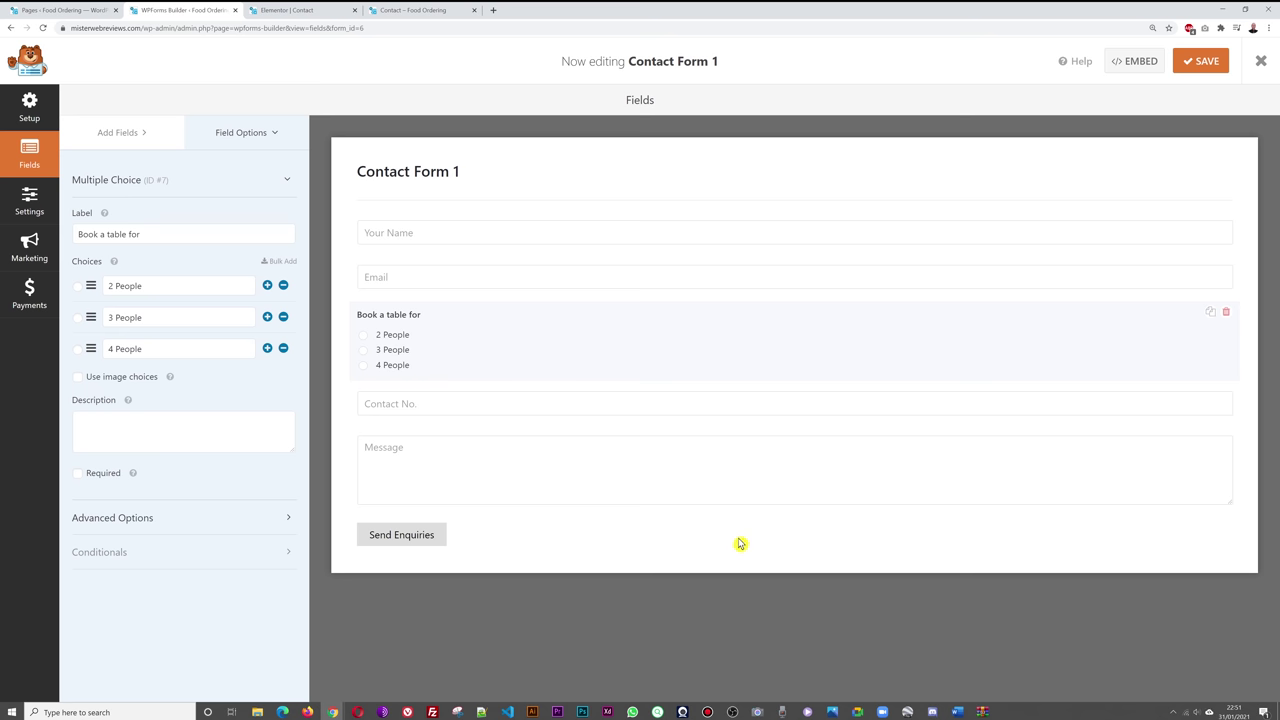
- Replace the notification Send To address with the site's own e-mail and save the form
{"action": "left_click", "coordinate": [30, 208]}
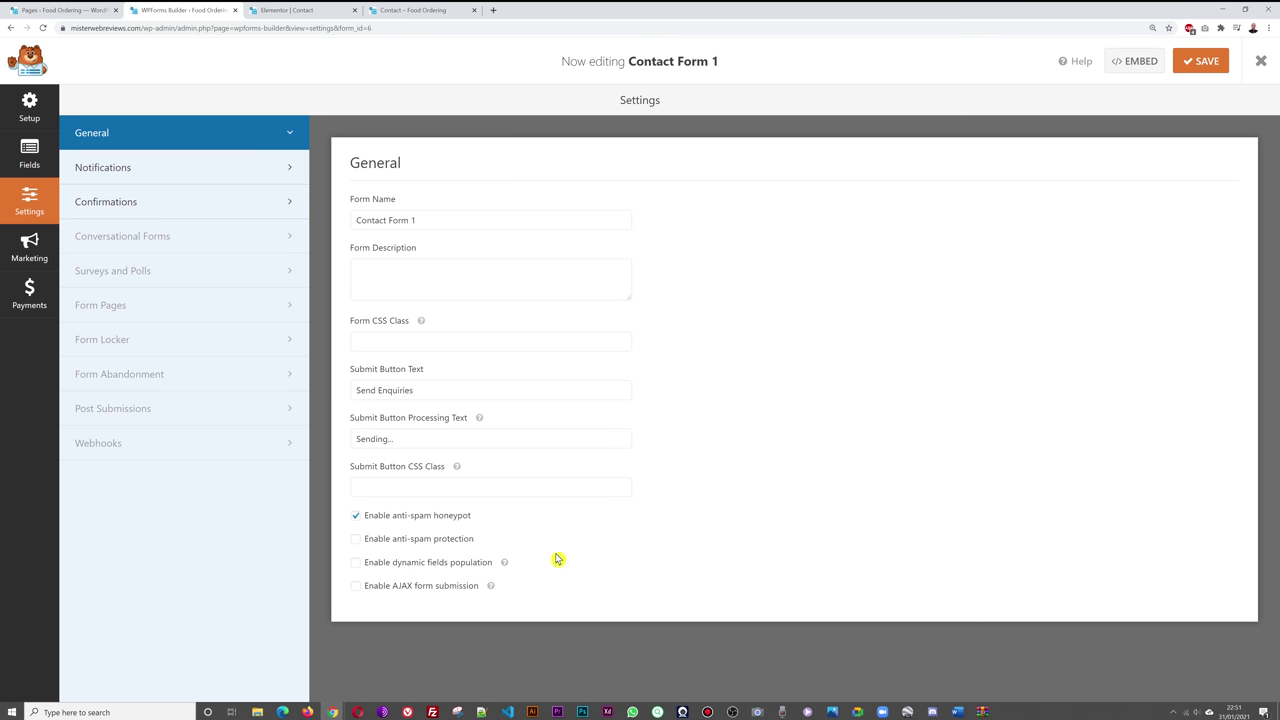
{"action": "left_click", "coordinate": [103, 168]}
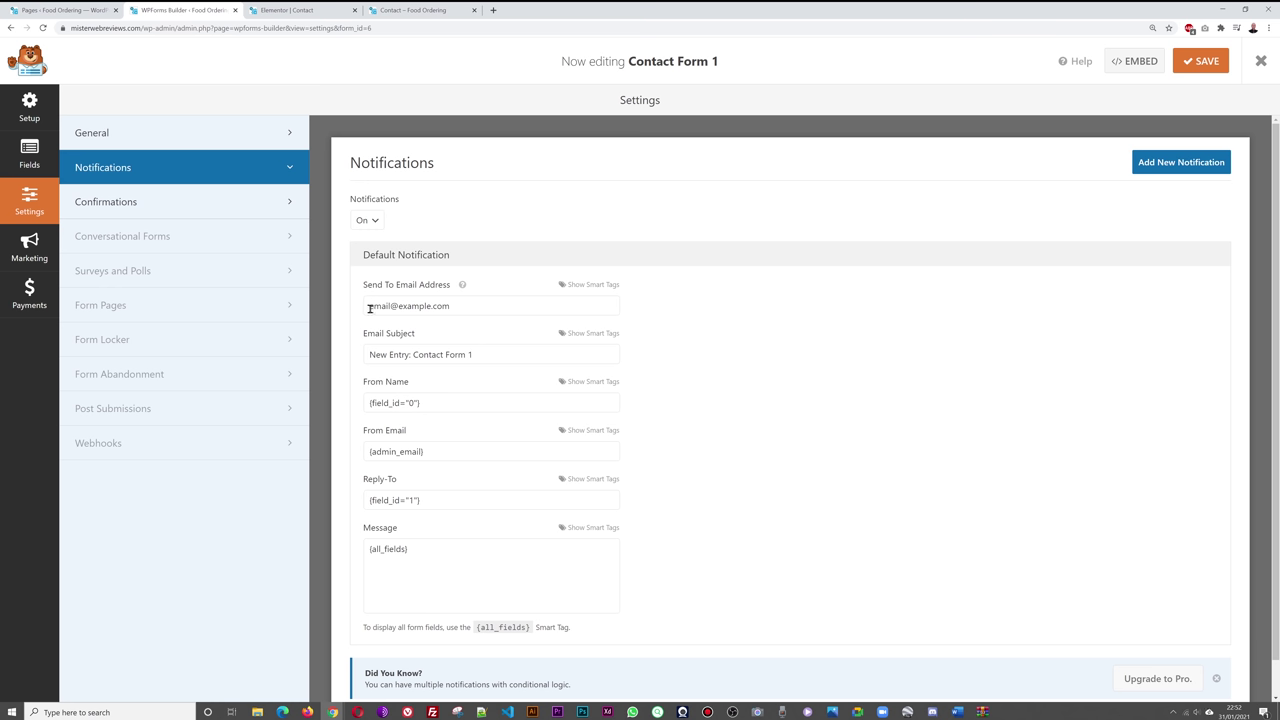
{"action": "left_click_drag", "start_coordinate": [490, 309], "coordinate": [360, 323]}
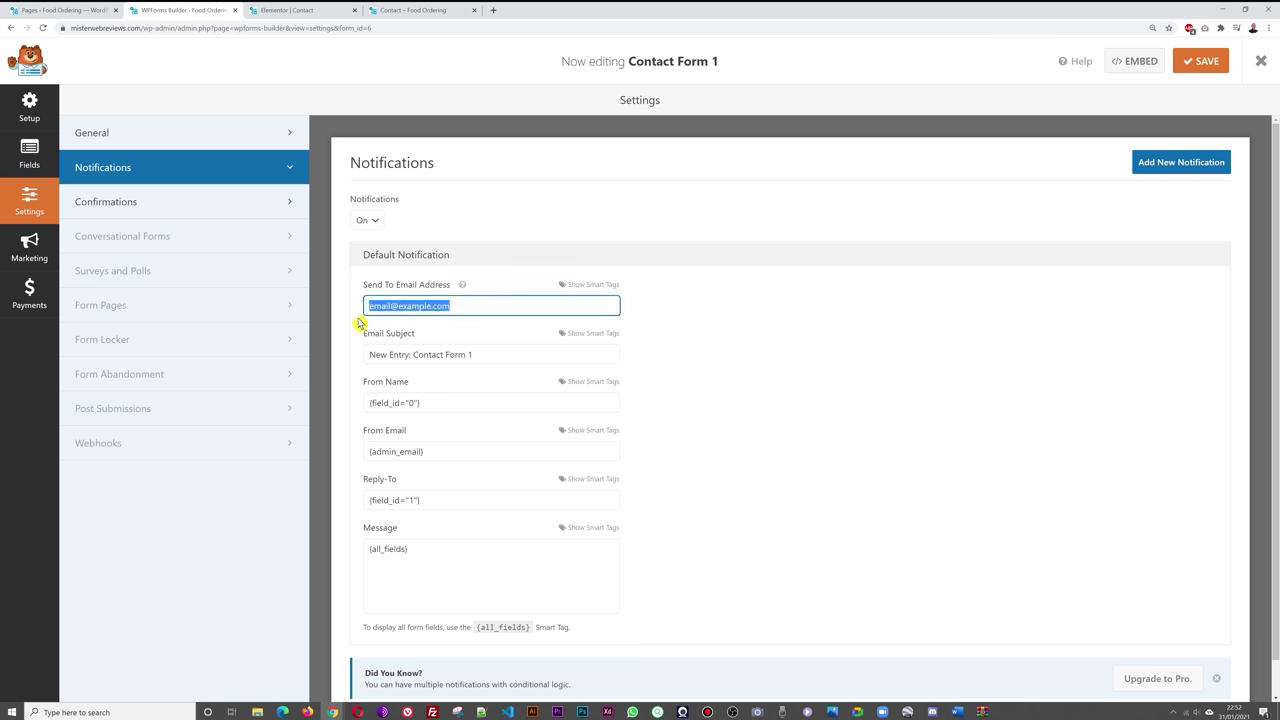
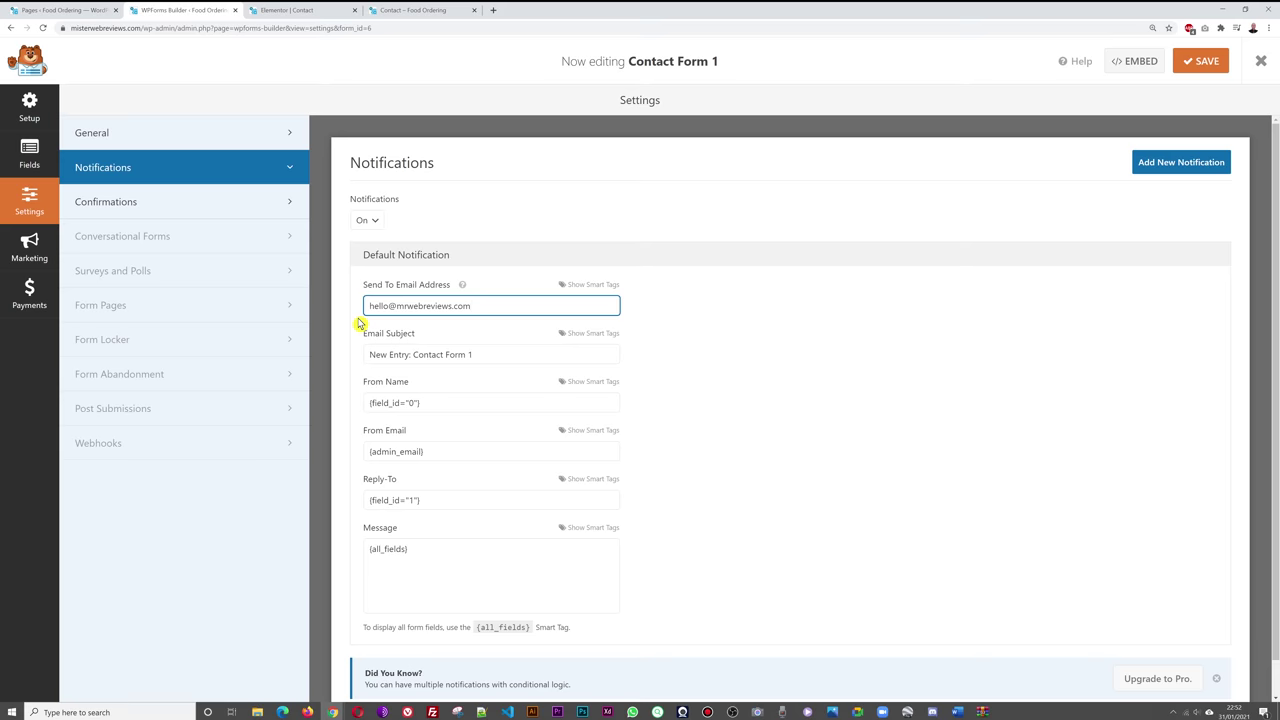
{"action": "left_click", "coordinate": [1205, 61]}
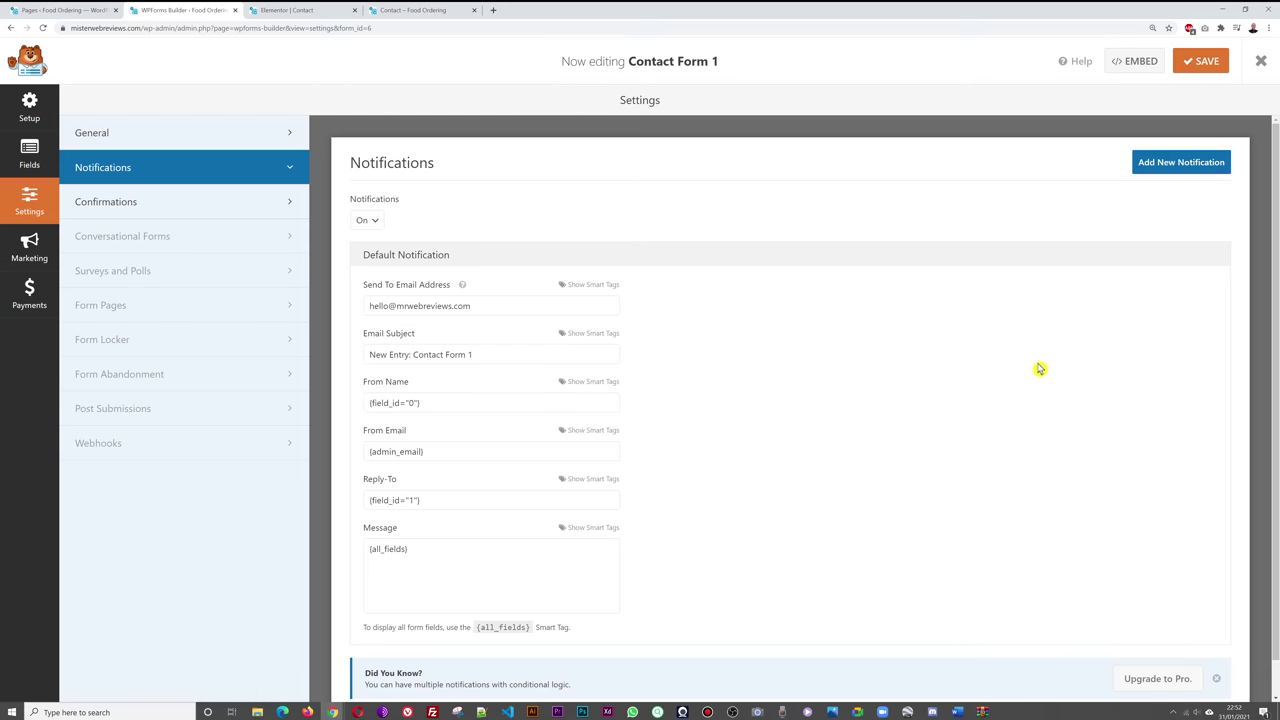
{"action": "left_click", "coordinate": [423, 12]}
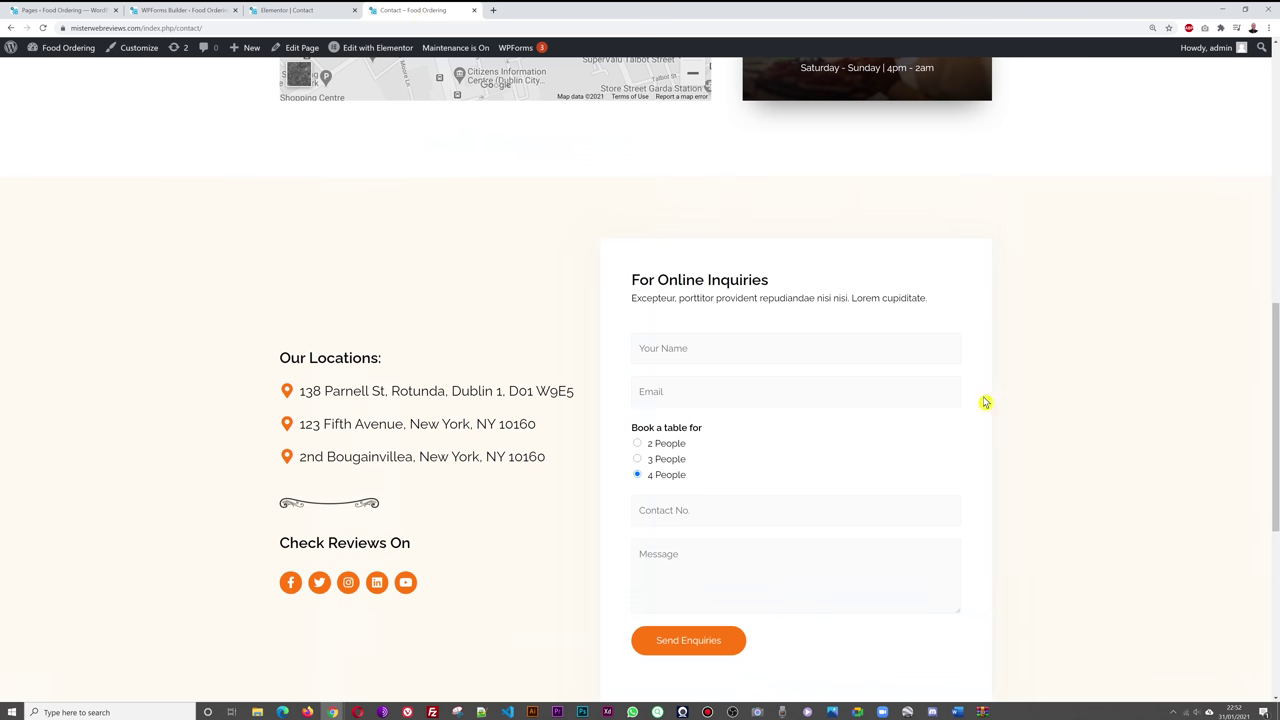
- Reload the contact form, enter a name and e-mail, and book a table for 4 People
{"action": "key", "text": "F5"}
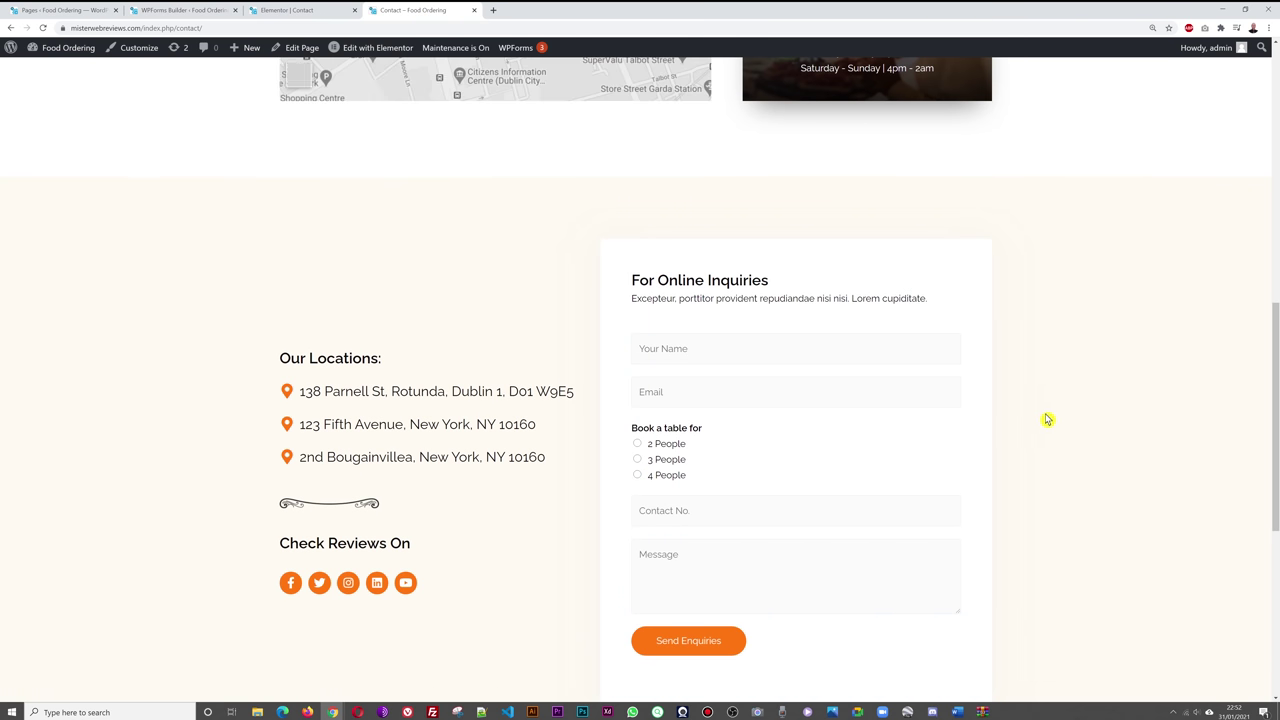
{"action": "left_click", "coordinate": [878, 301]}
{"action": "type", "text": "David"}
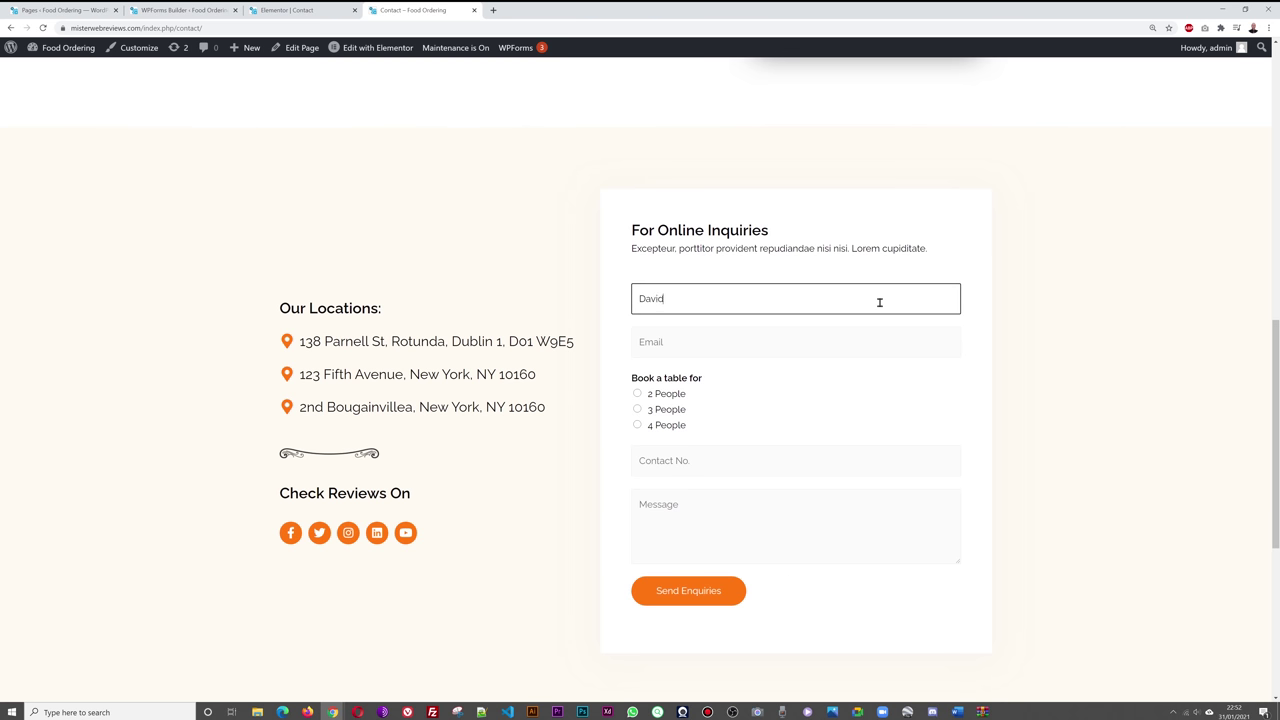
{"action": "left_click", "coordinate": [858, 347]}
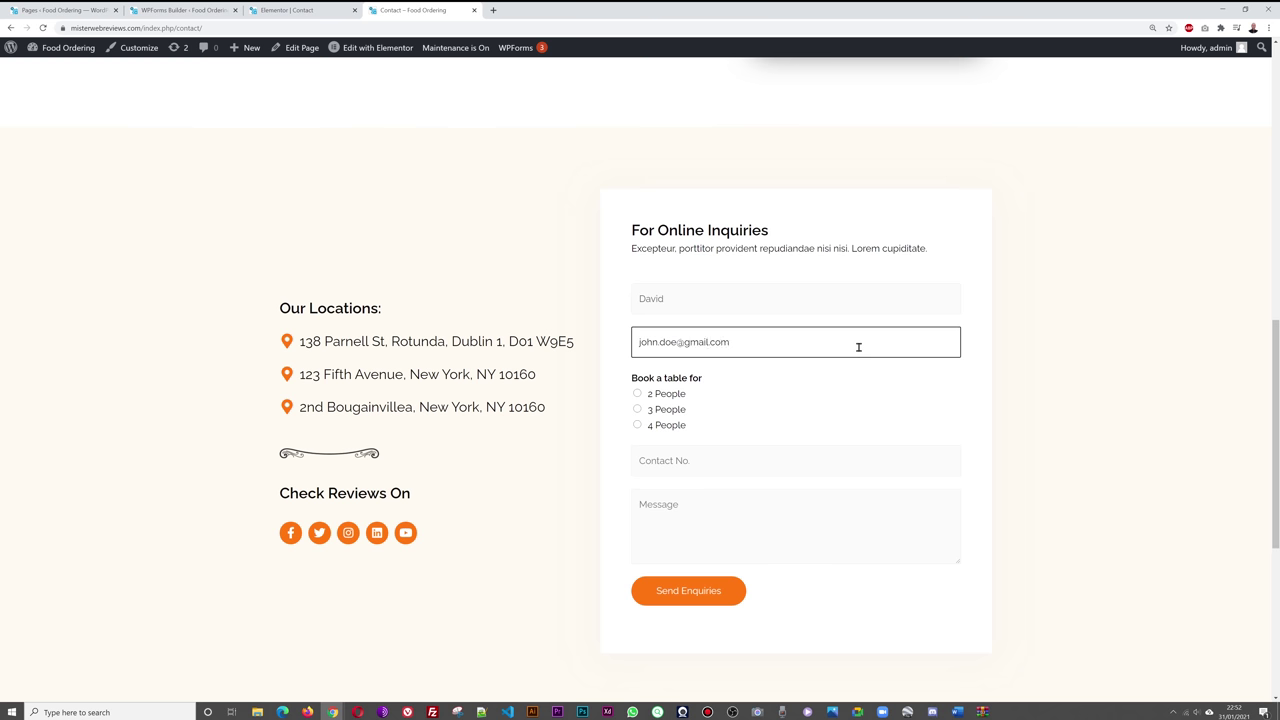
{"action": "left_click", "coordinate": [640, 436]}
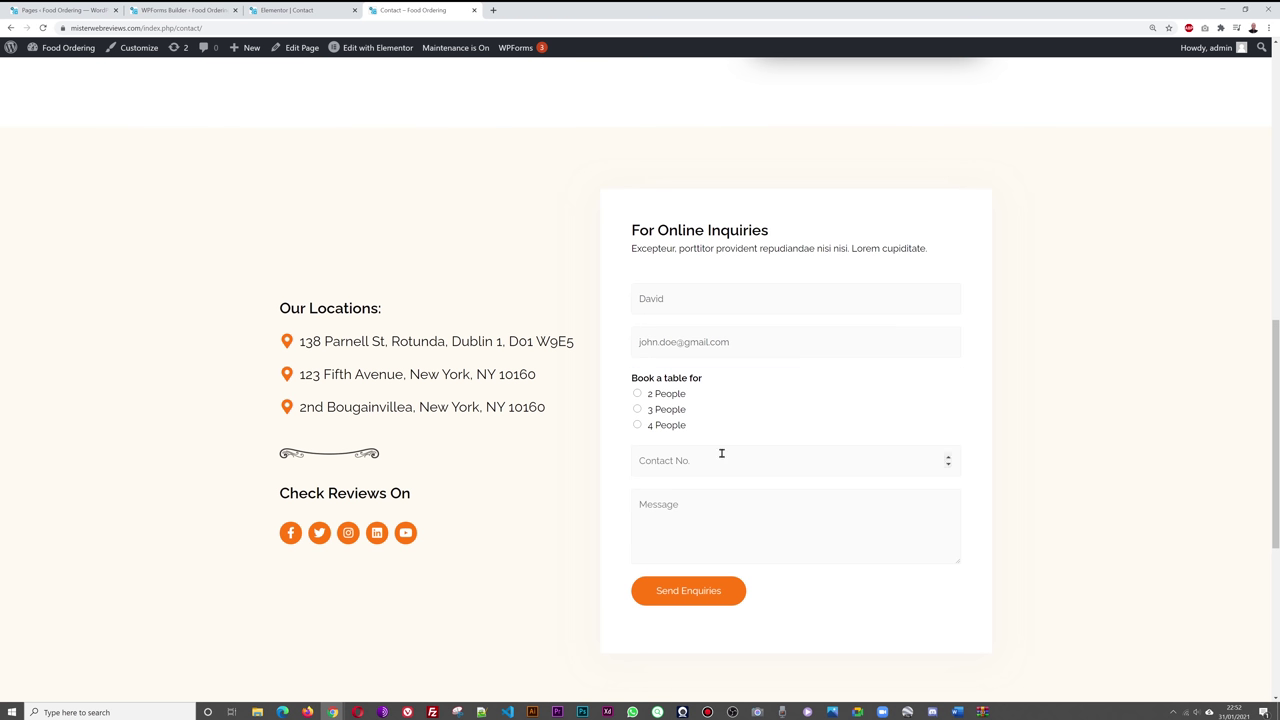
{"action": "left_click", "coordinate": [638, 425]}
- Add a contact number and message, then submit the test enquiry
{"action": "left_click", "coordinate": [718, 462]}
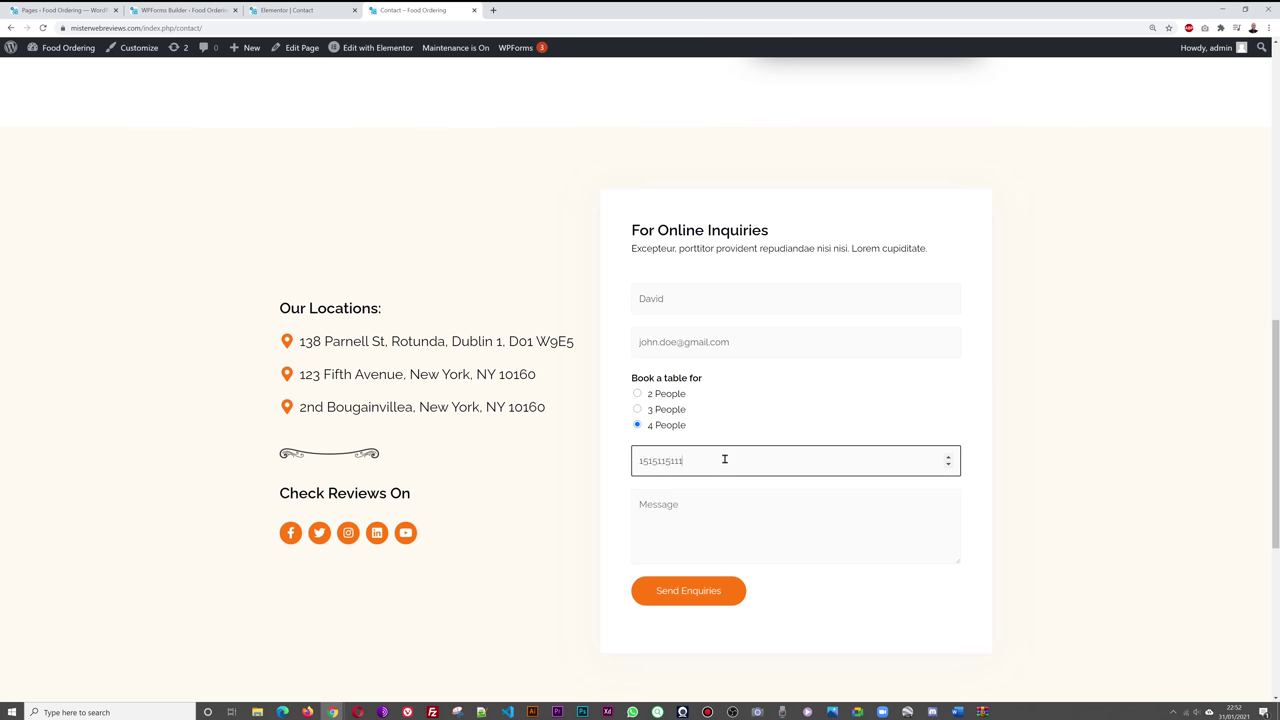
{"action": "left_click", "coordinate": [794, 520]}
{"action": "type", "text": "This is my message"}
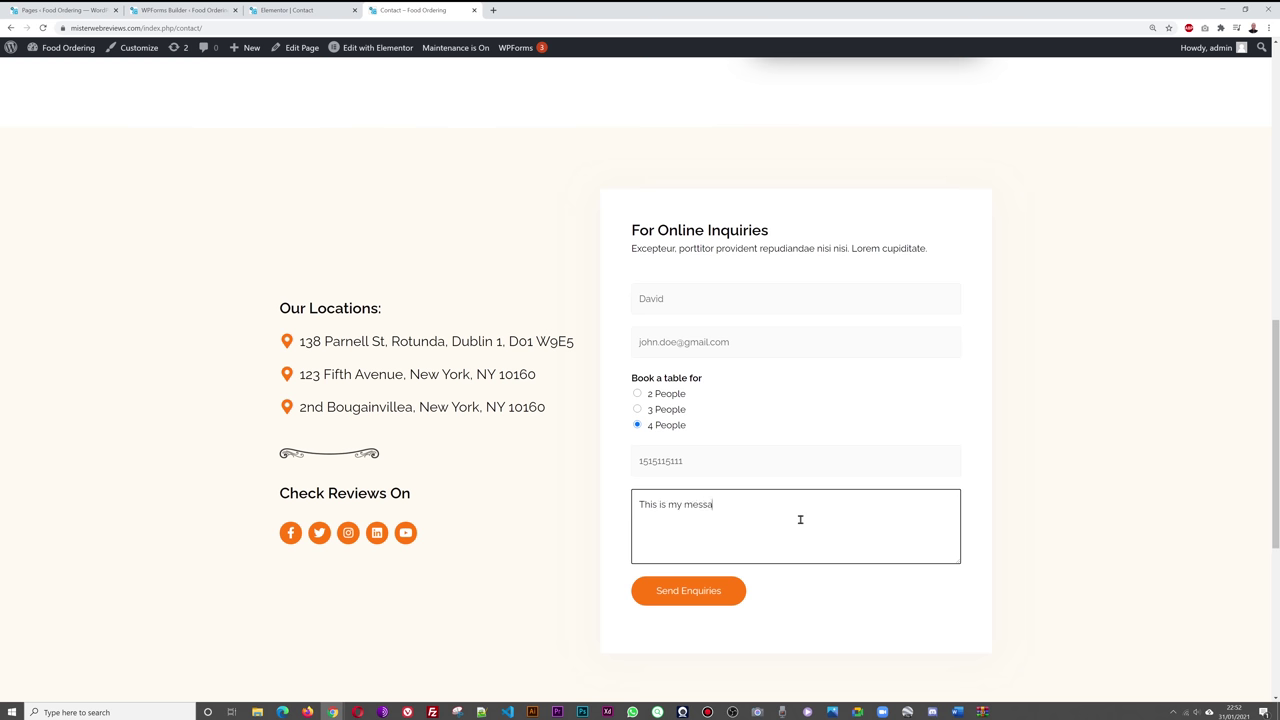
{"action": "left_click", "coordinate": [704, 604]}
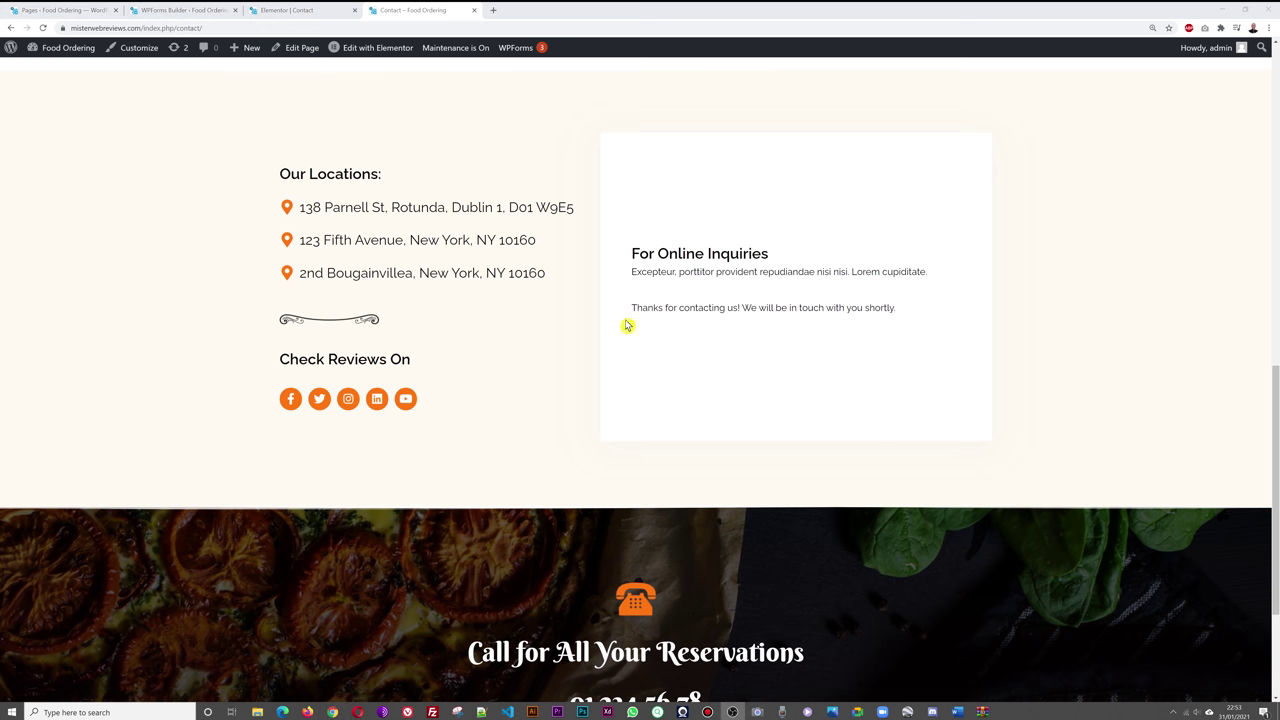
{"action": "left_click", "coordinate": [186, 12]}
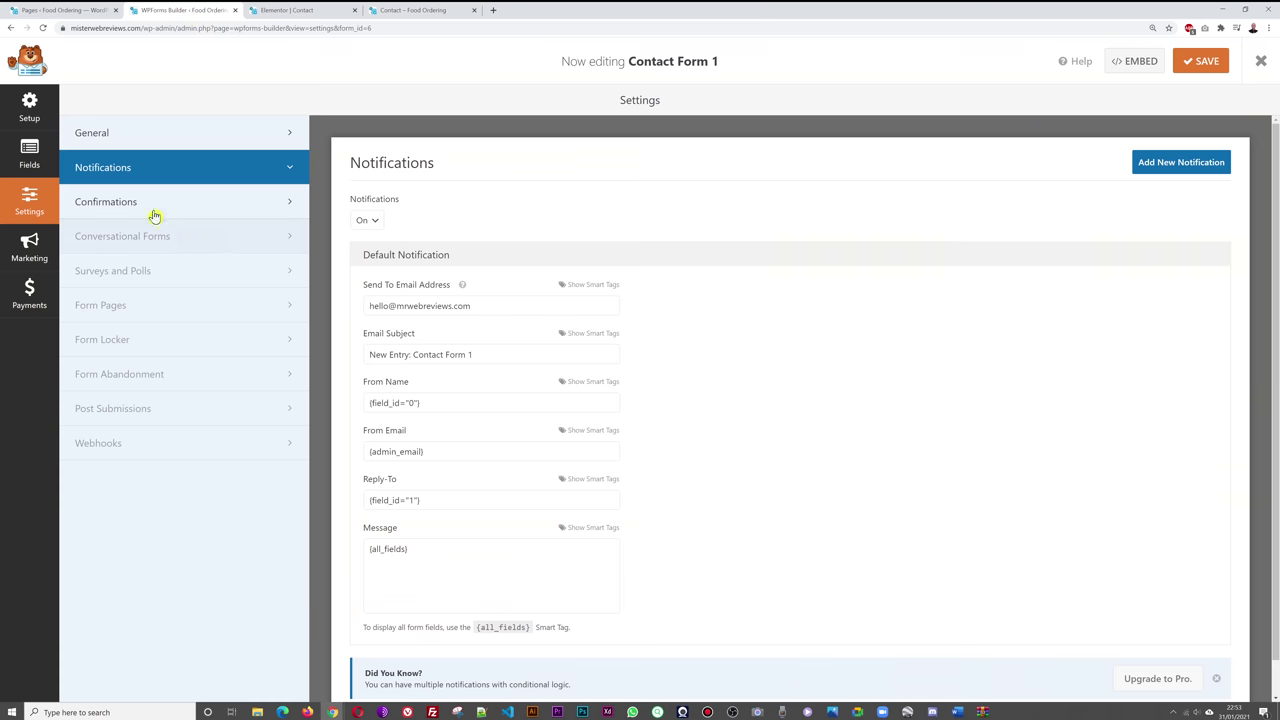
- Set the confirmation to 'Thanks for contacting Himlayan Restaurant! We appreciate your interest in our food.' and save
{"action": "left_click", "coordinate": [150, 210]}
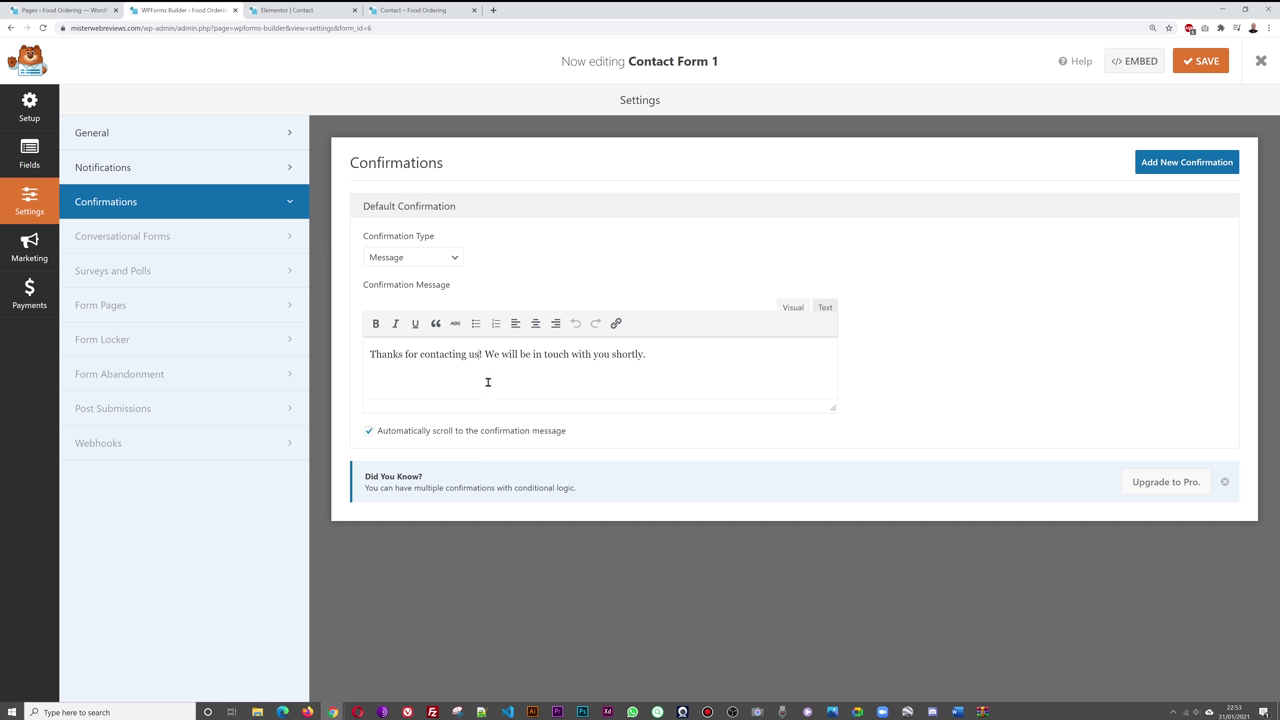
{"action": "type", "text": "Himlayan Res"}
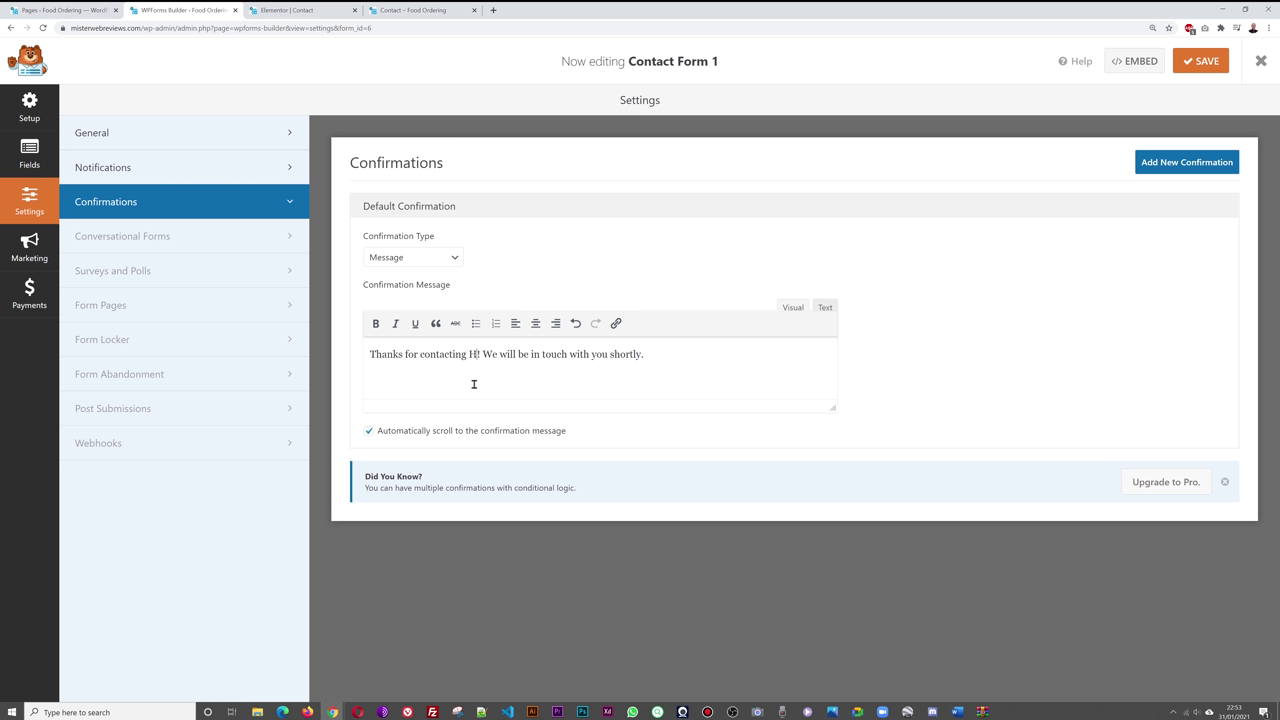
{"action": "type", "text": "taurant! We appreciate your interest in our"}
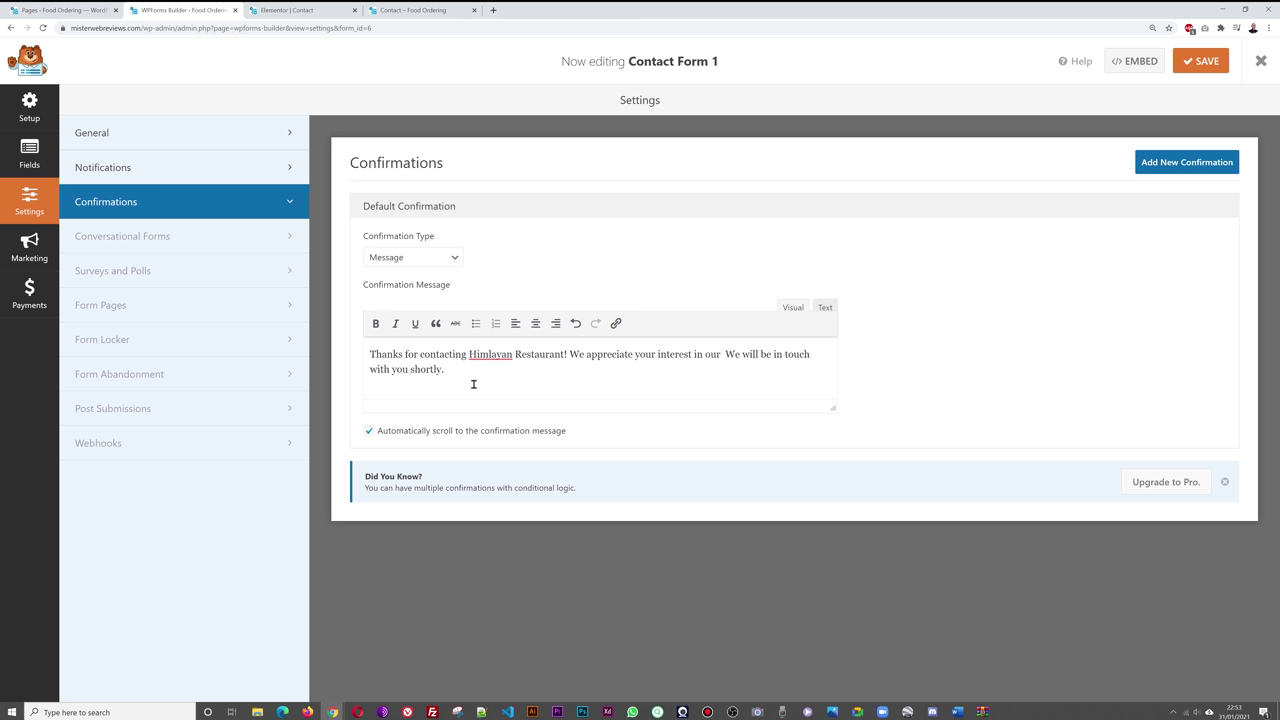
{"action": "type", "text": " food."}
{"action": "left_click", "coordinate": [1200, 61]}
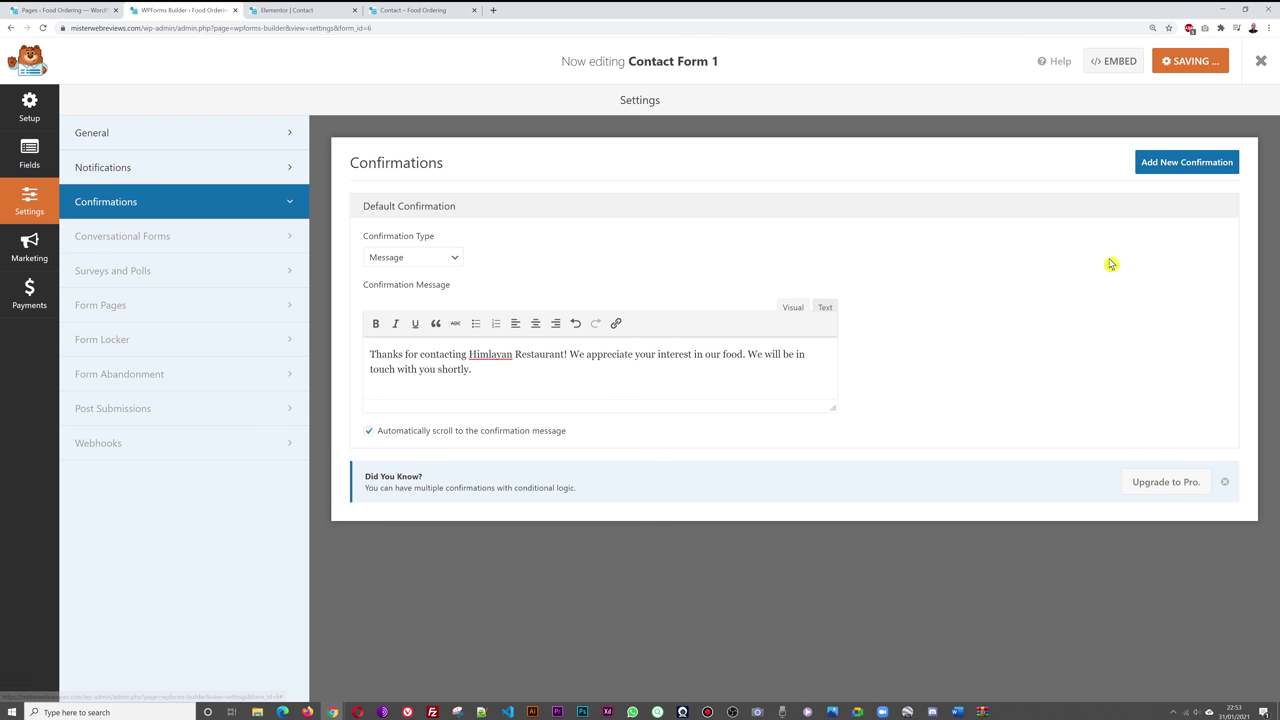
{"action": "left_click", "coordinate": [408, 10]}
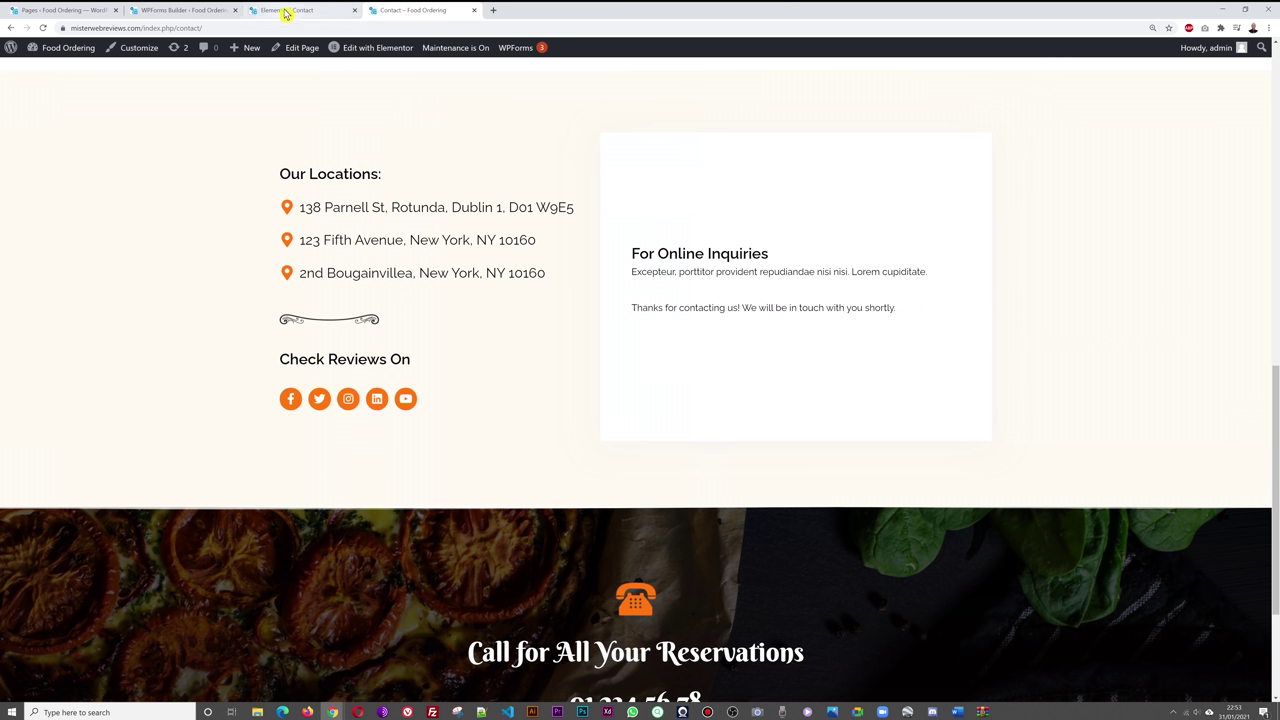
{"action": "left_click", "coordinate": [183, 11]}
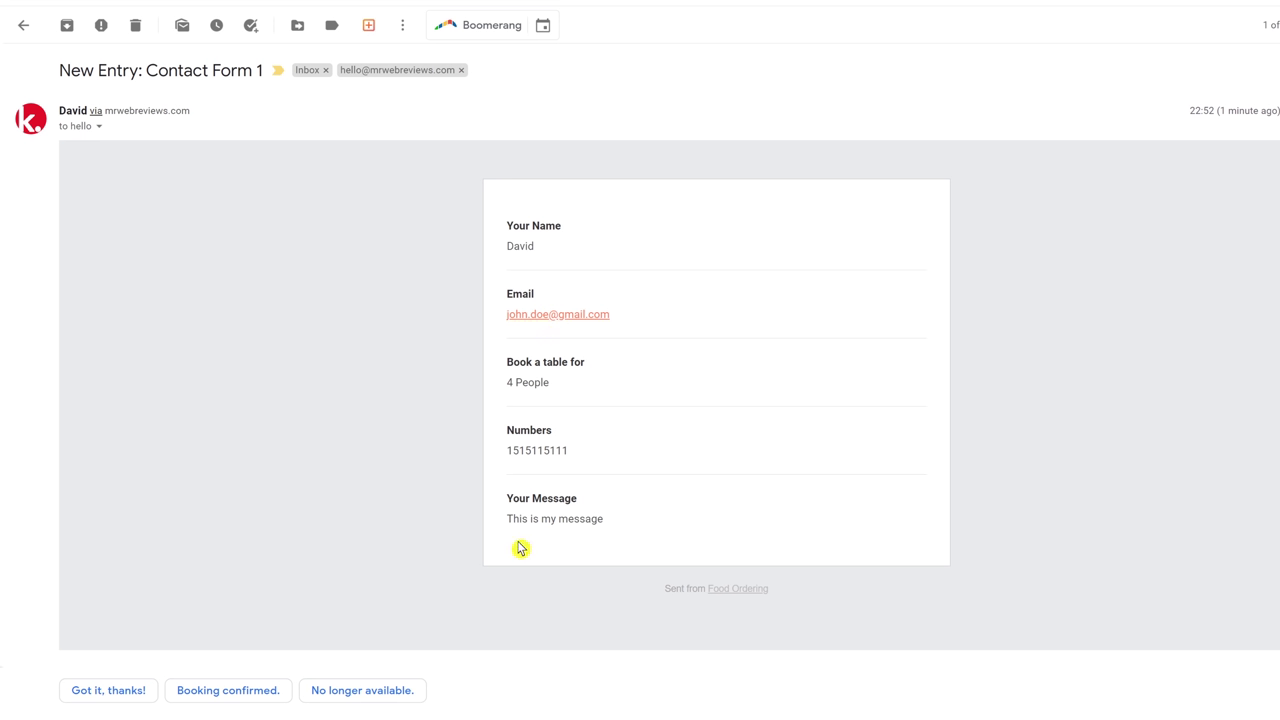
{"action": "left_click", "coordinate": [99, 127]}
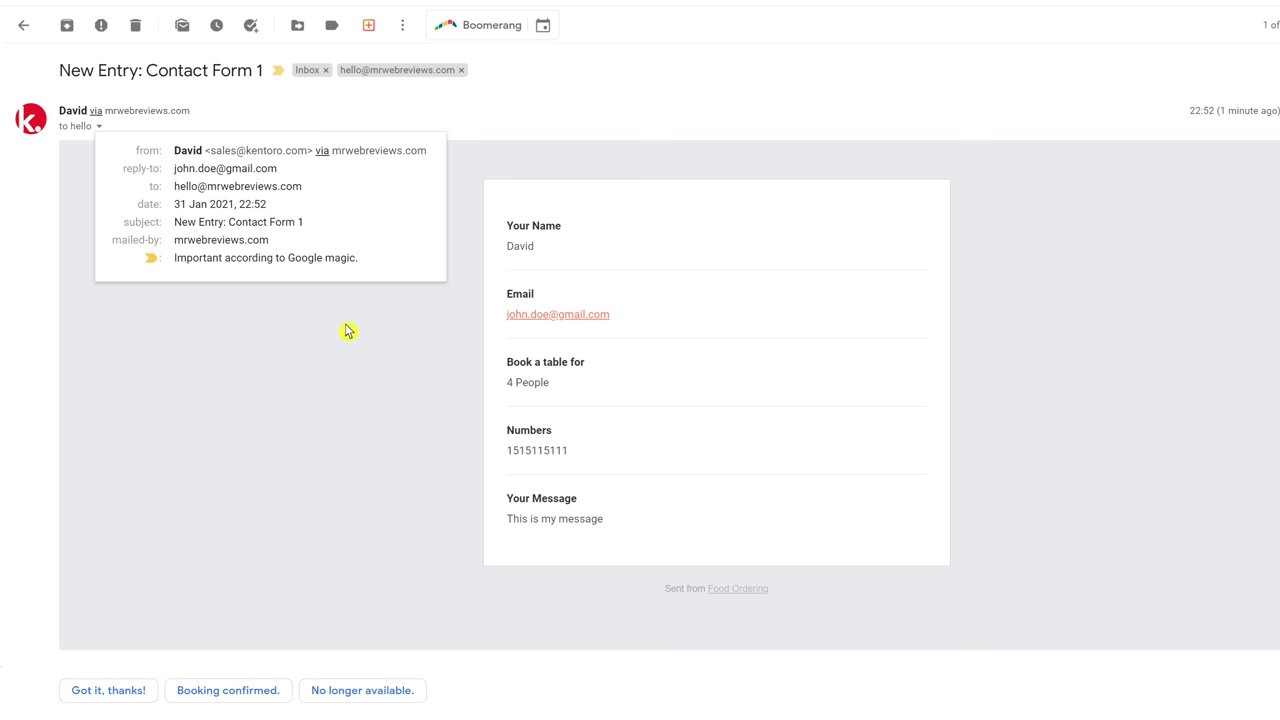
{"action": "left_click", "coordinate": [331, 430]}
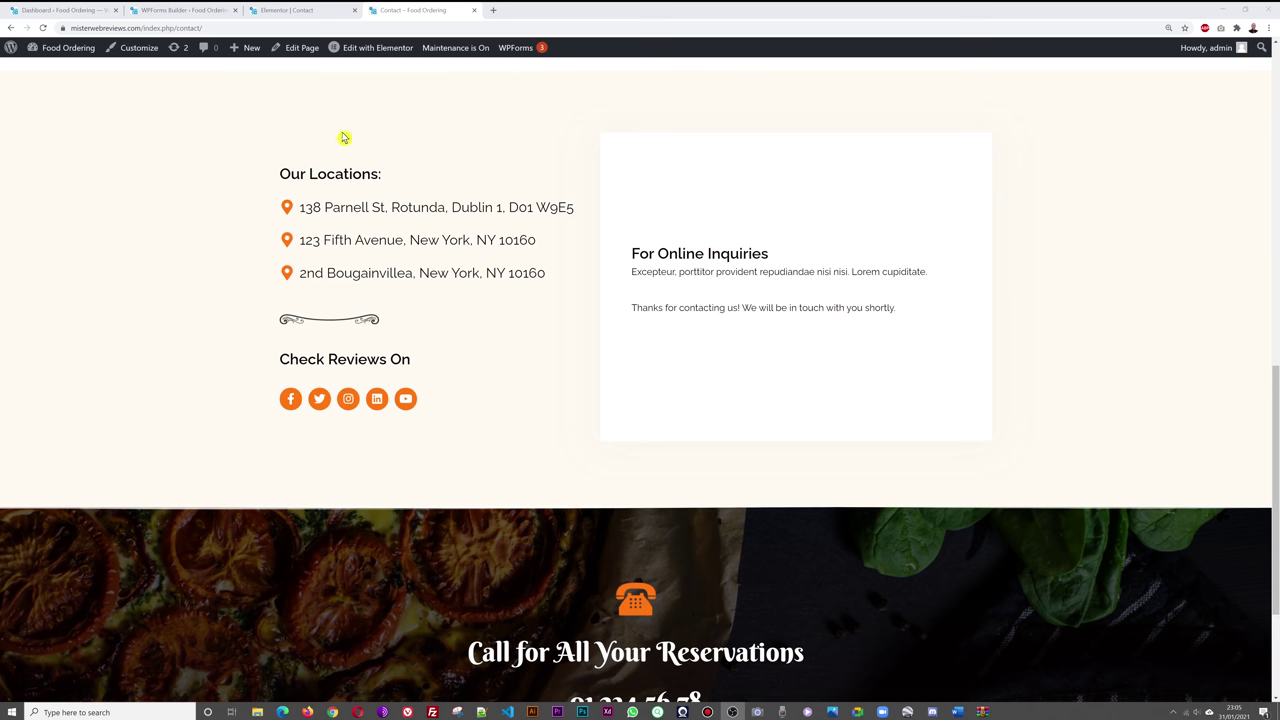
- Close the contact page editor and WPForms builder tabs
{"action": "left_click", "coordinate": [303, 13]}
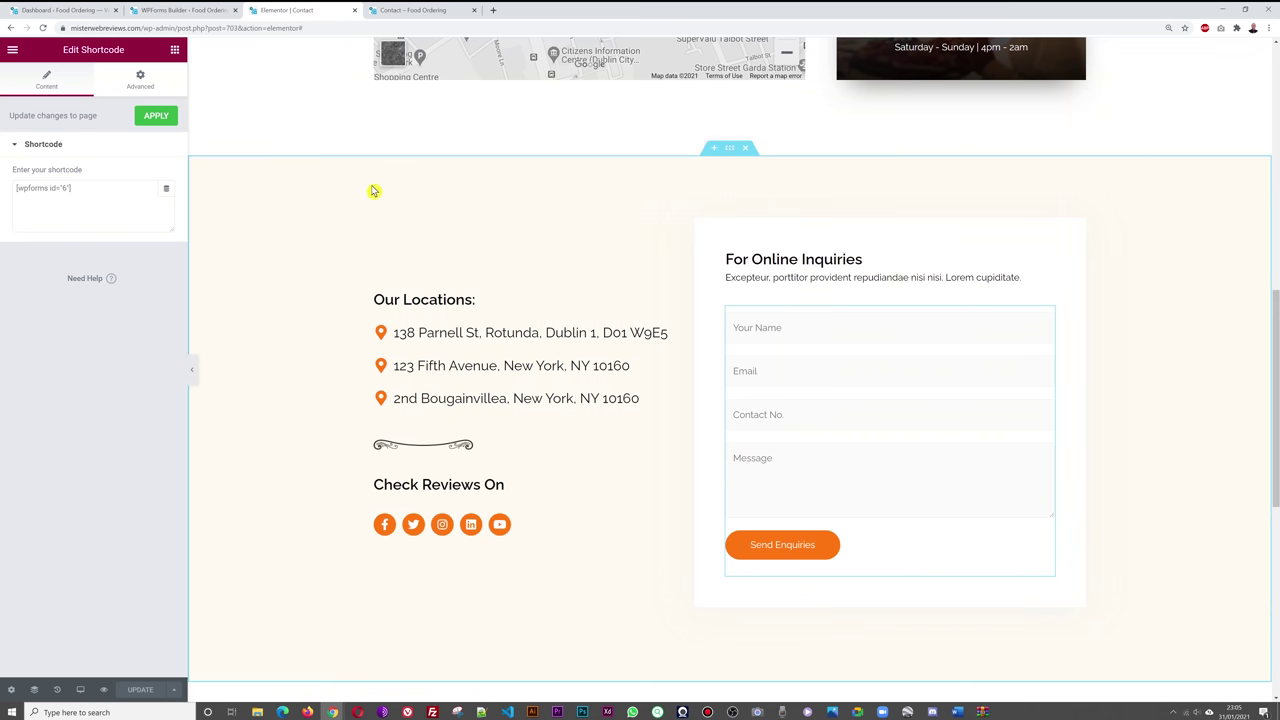
{"action": "left_click", "coordinate": [353, 12]}
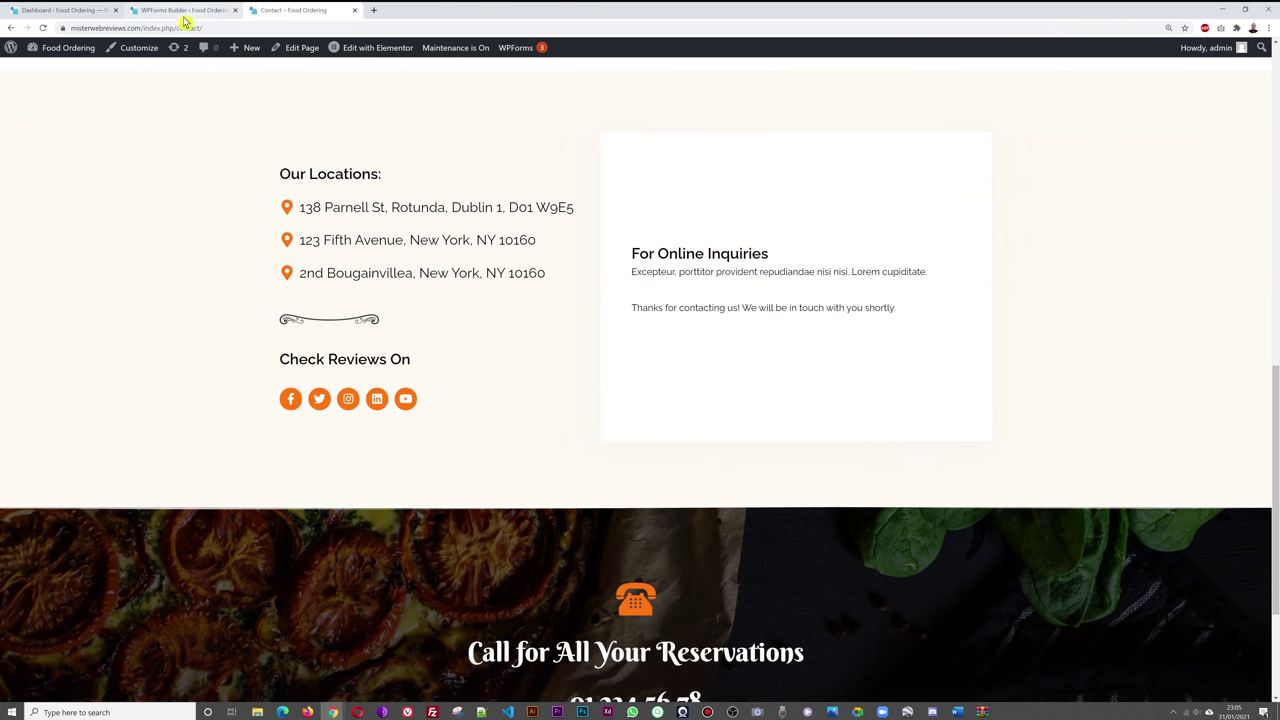
{"action": "left_click", "coordinate": [188, 12]}
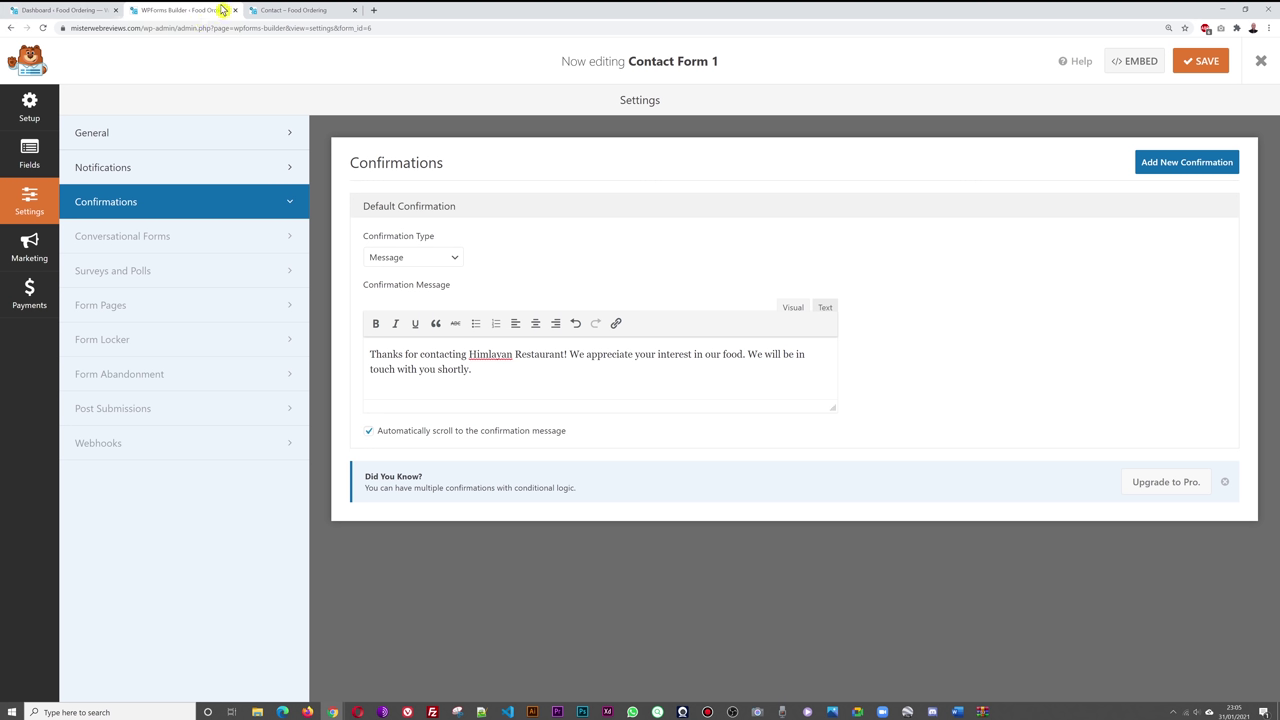
{"action": "left_click", "coordinate": [234, 10]}
- Open WooCommerce Settings from the dashboard and go to the Restaurant ordering settings
{"action": "left_click", "coordinate": [85, 12]}
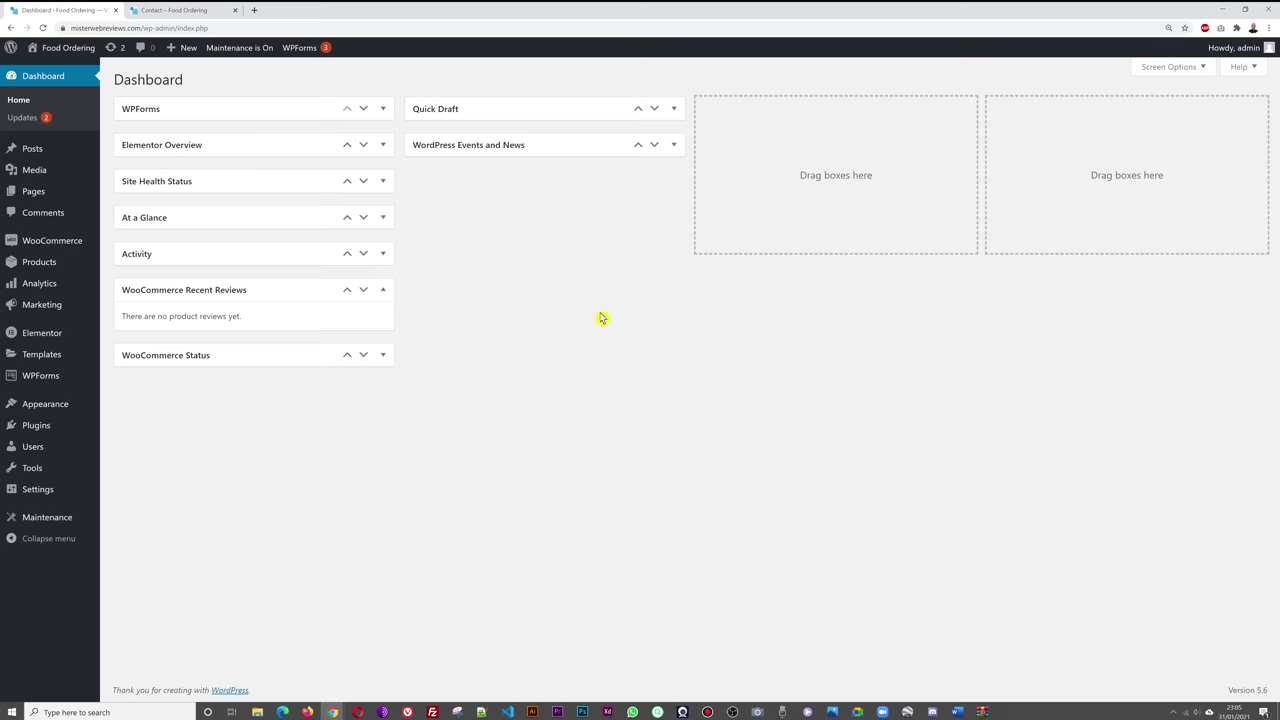
{"action": "mouse_move", "coordinate": [27, 248]}
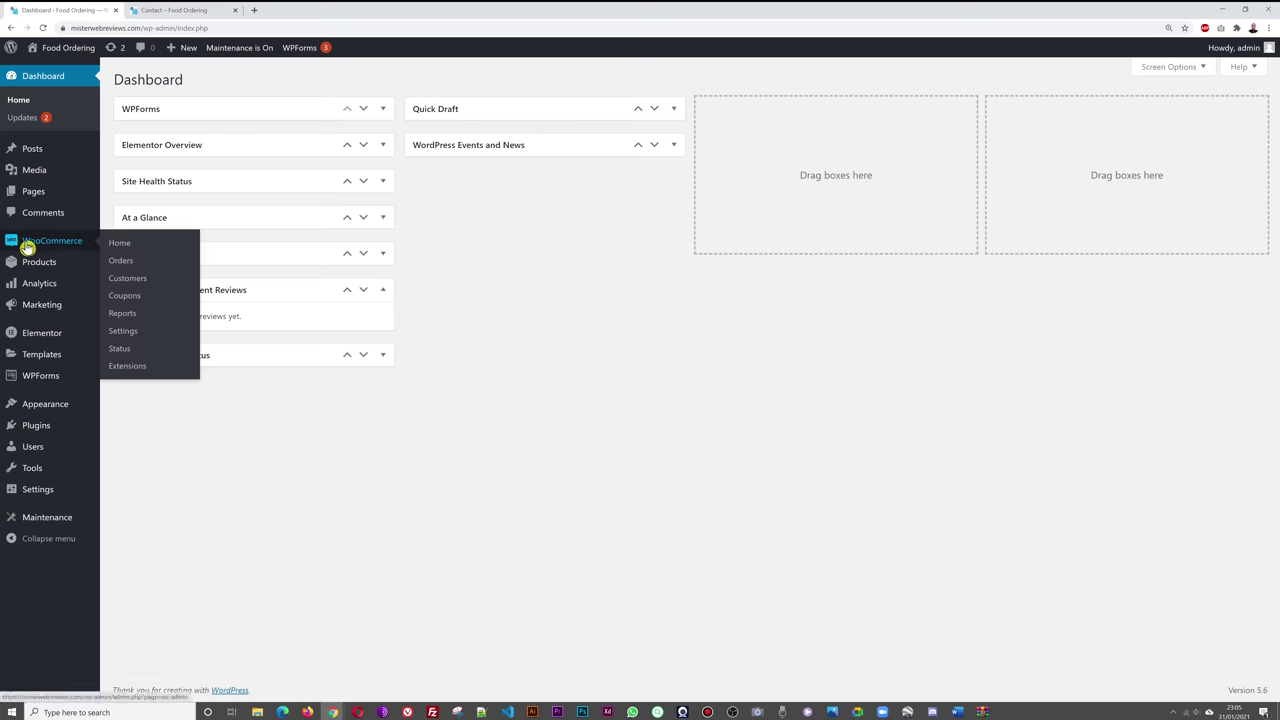
{"action": "left_click", "coordinate": [125, 332]}
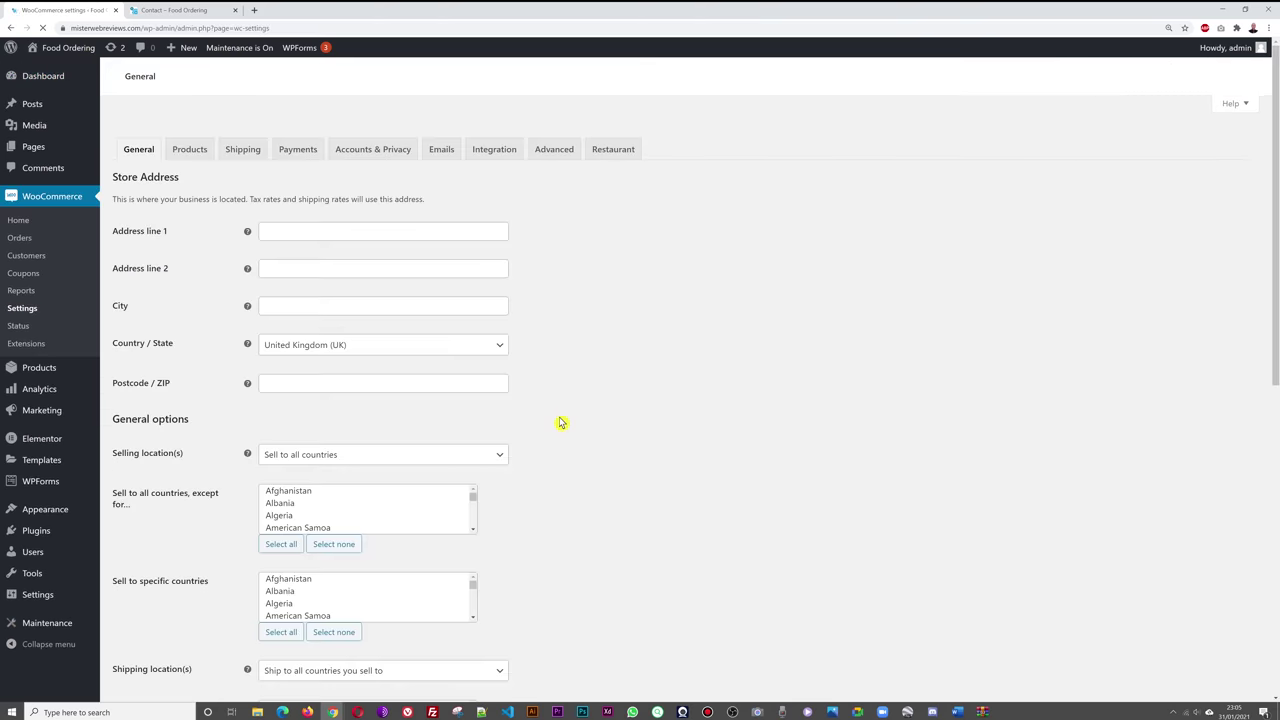
{"action": "left_click", "coordinate": [618, 133]}
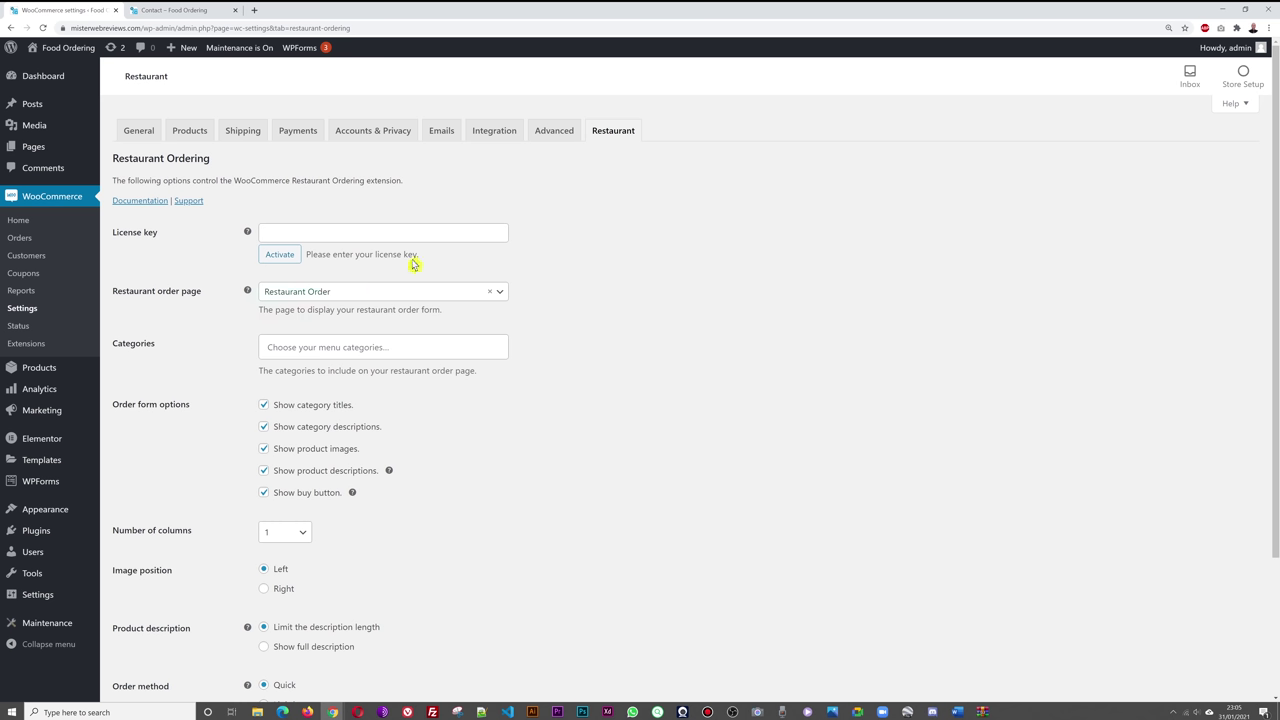
- Paste the Restaurant Ordering license key and activate it, leaving the page when prompted
{"action": "left_click", "coordinate": [713, 289]}
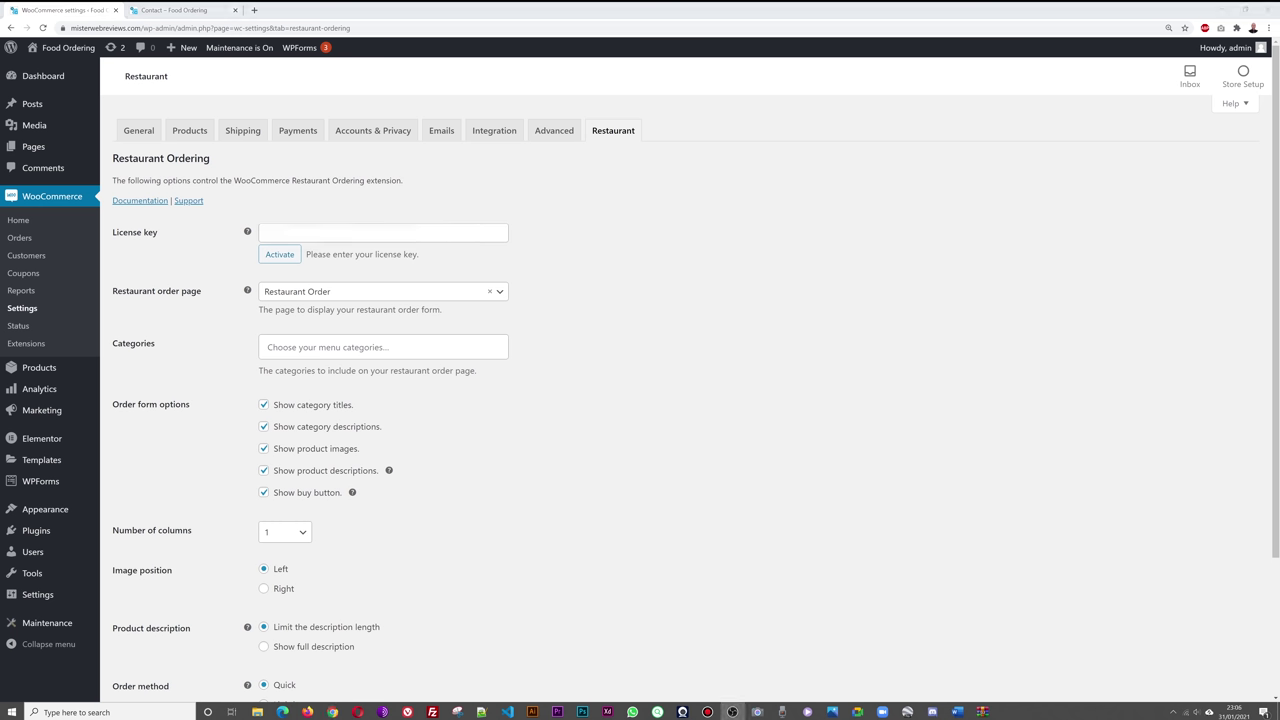
{"action": "left_click", "coordinate": [463, 233]}
{"action": "key", "text": "ctrl+v"}
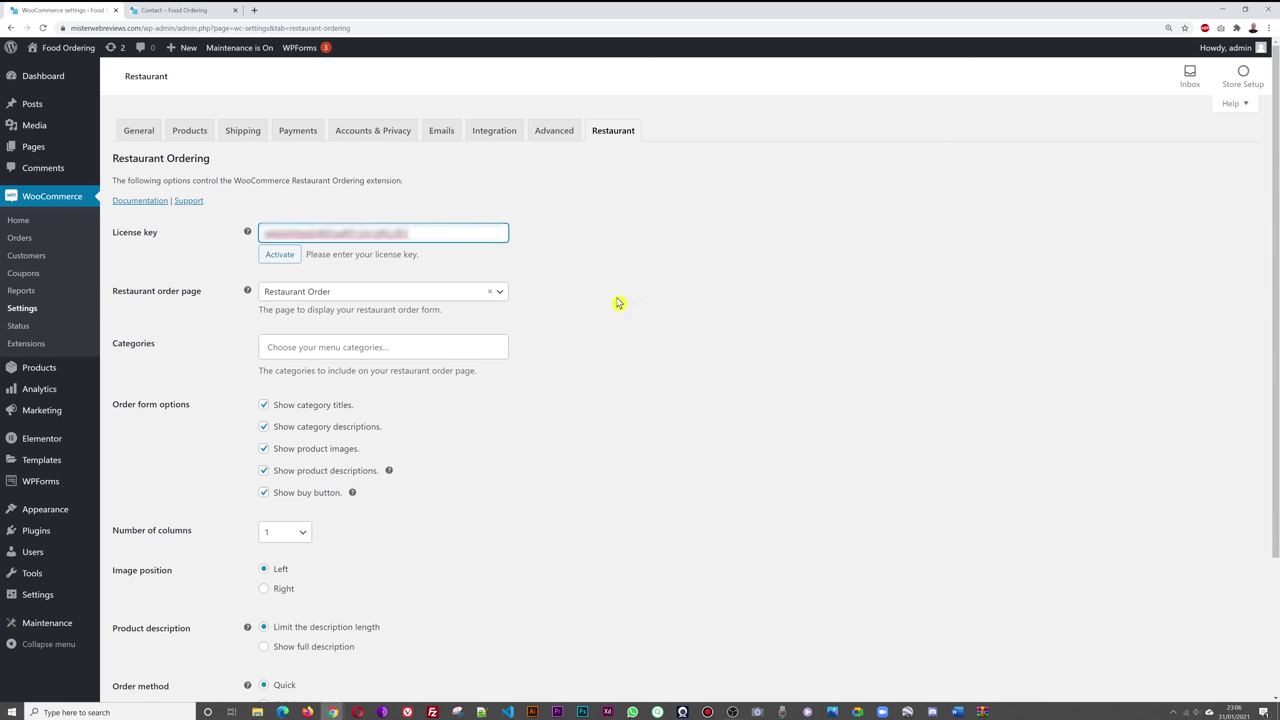
{"action": "left_click", "coordinate": [282, 256]}
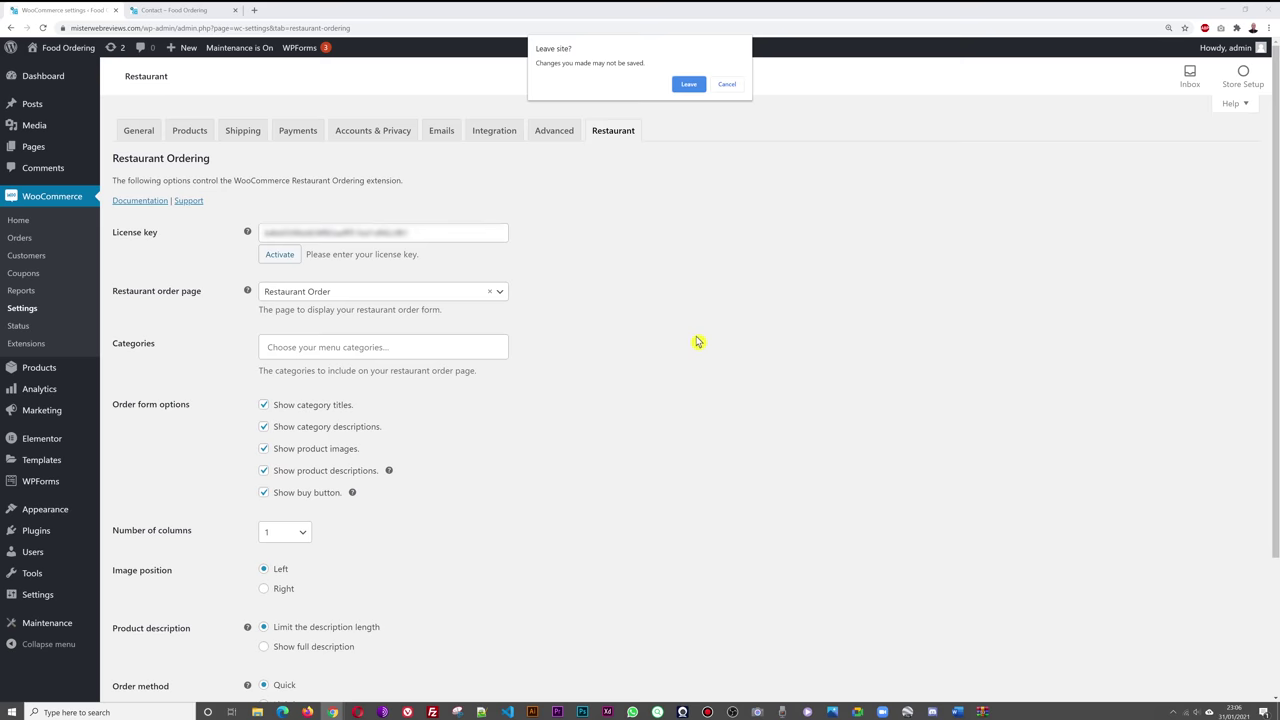
{"action": "left_click", "coordinate": [687, 86]}
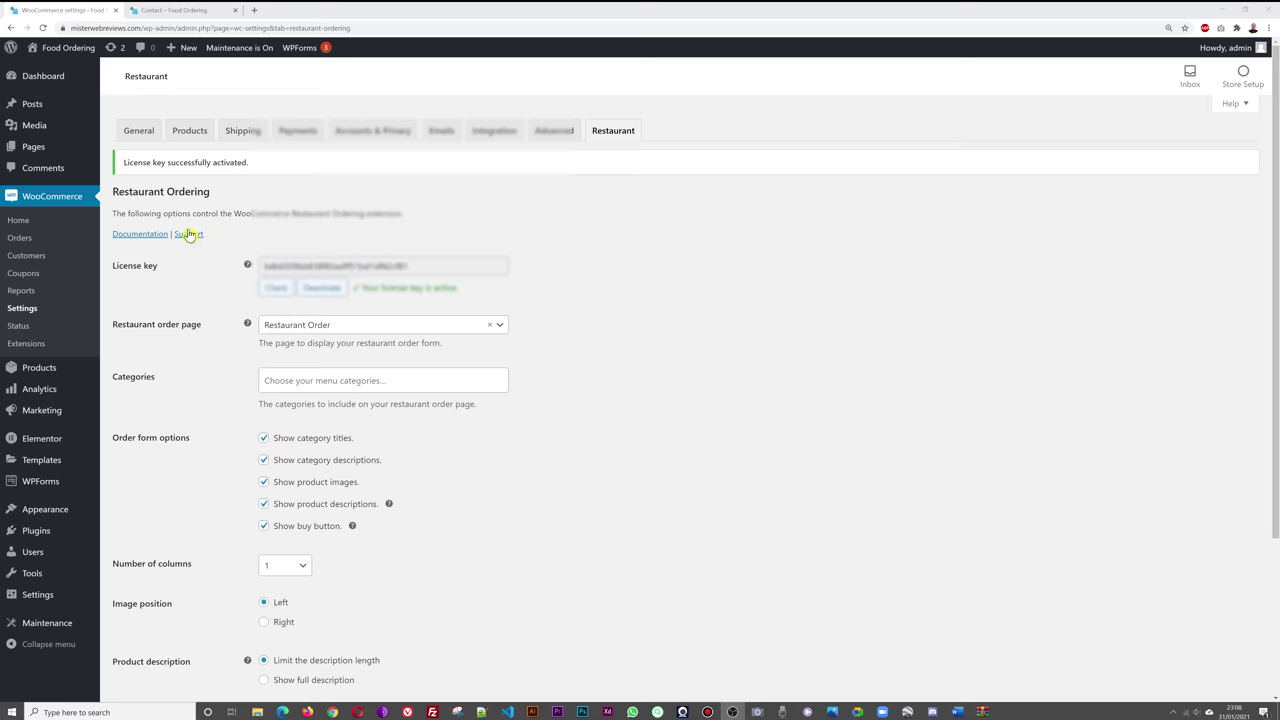
- Open Pages > All Pages in a new tab and switch to it
{"action": "mouse_move", "coordinate": [34, 153]}
{"action": "right_click", "coordinate": [110, 149]}
{"action": "left_click", "coordinate": [135, 156]}
{"action": "left_click", "coordinate": [175, 10]}
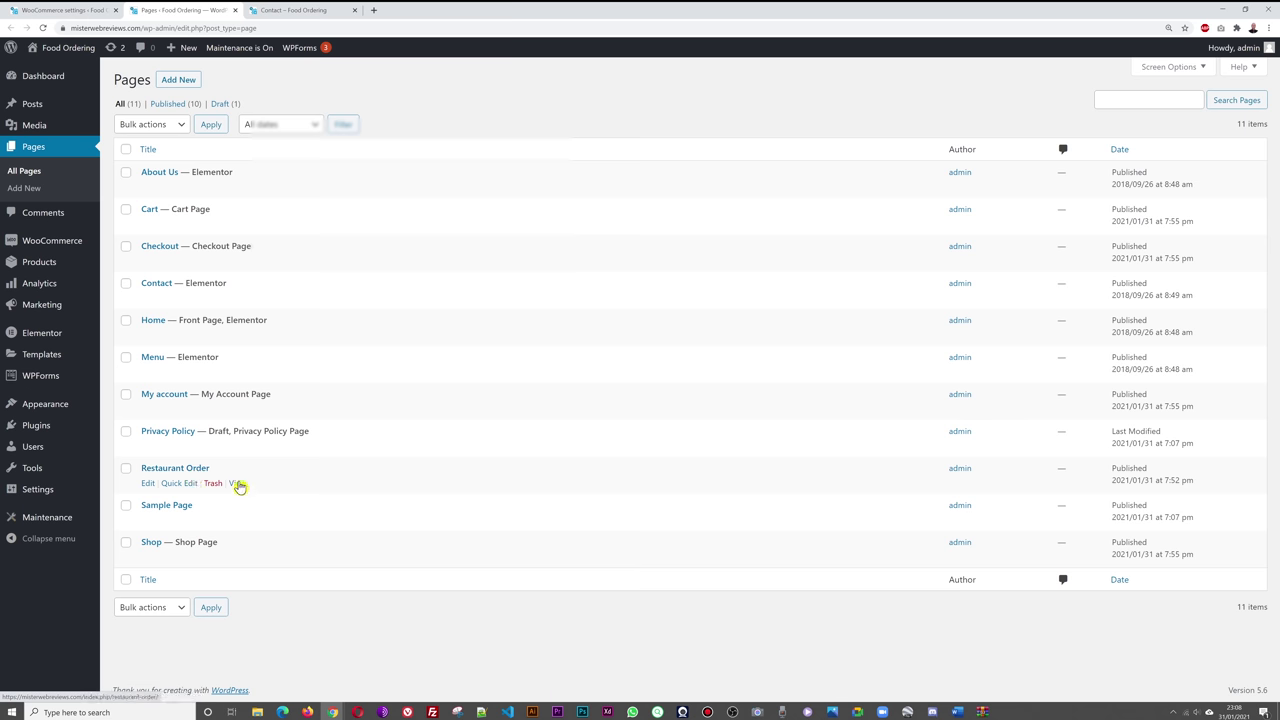
- Open the Restaurant Order page in a new tab to view it
{"action": "right_click", "coordinate": [238, 485]}
{"action": "left_click", "coordinate": [250, 491]}
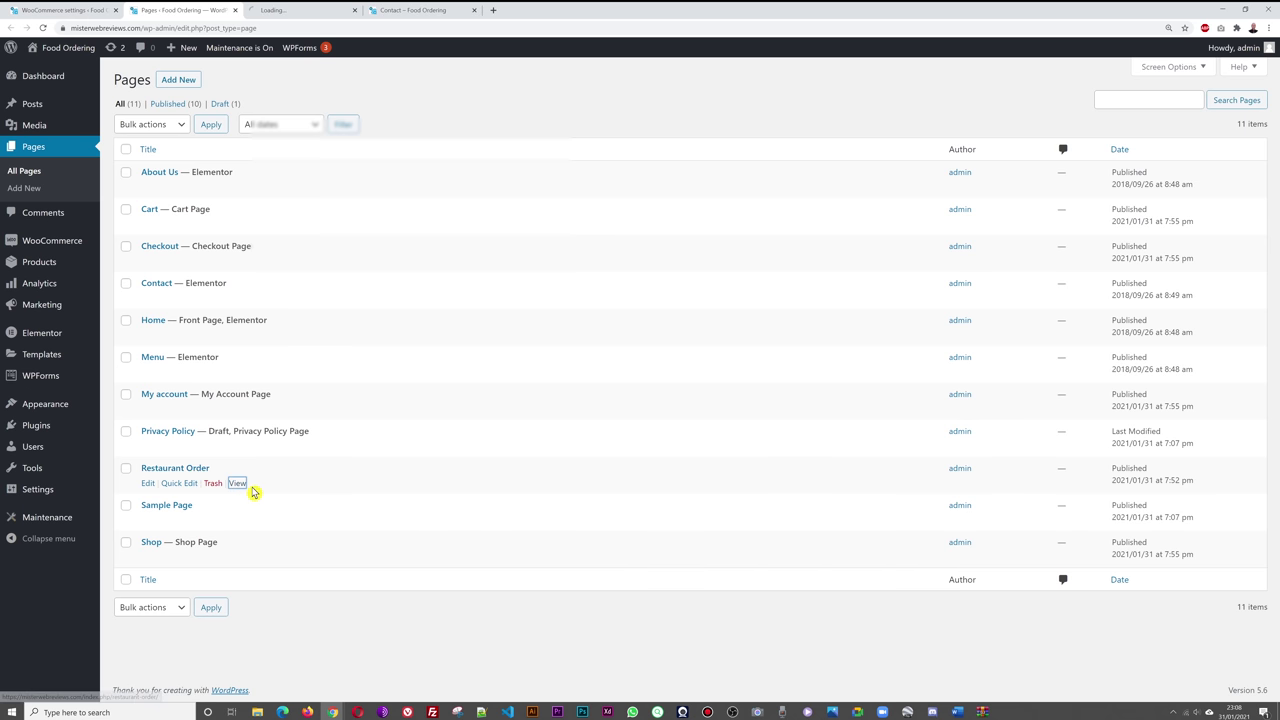
{"action": "left_click", "coordinate": [307, 14]}
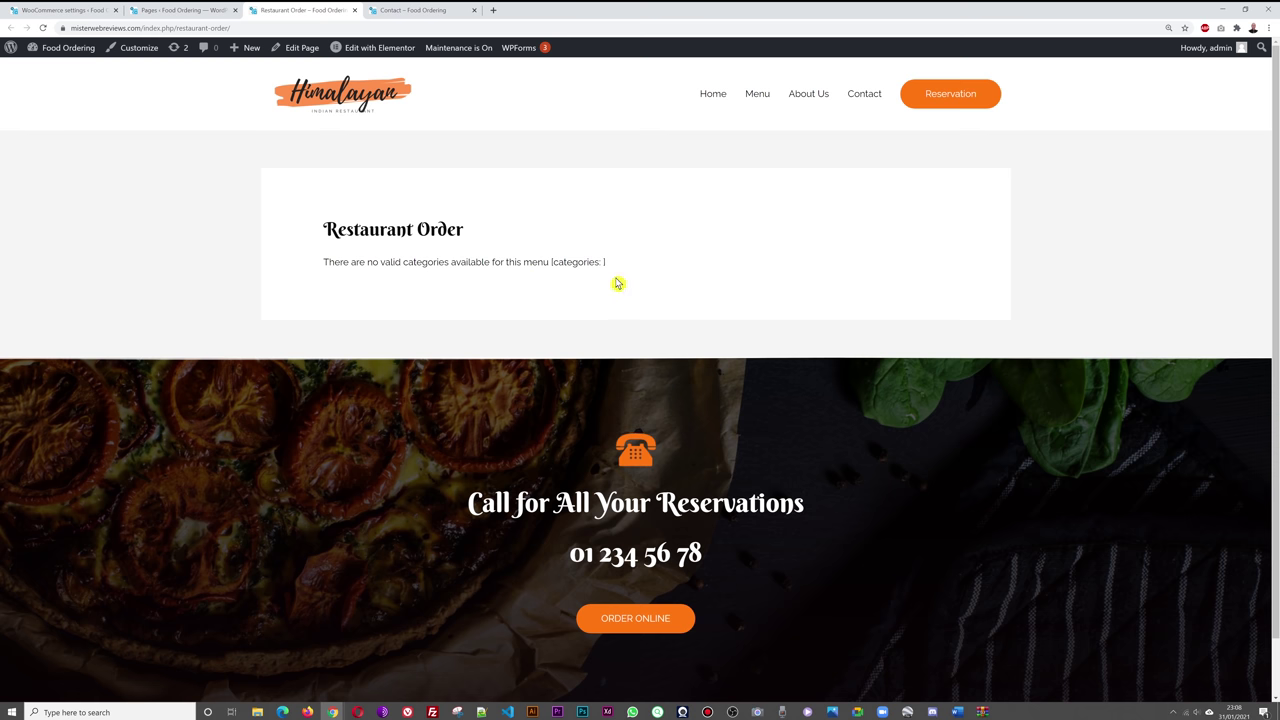
- Close the pages list and return to the Restaurant ordering settings
{"action": "left_click", "coordinate": [175, 12]}
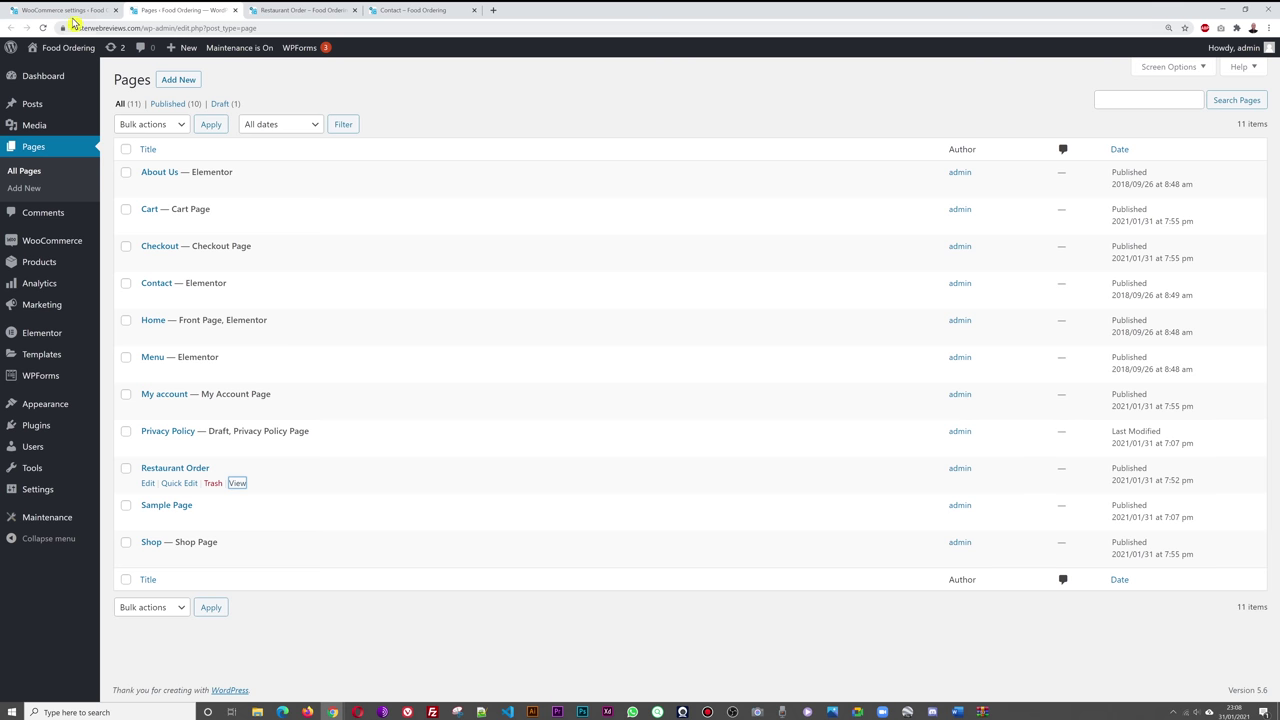
{"action": "left_click", "coordinate": [70, 12]}
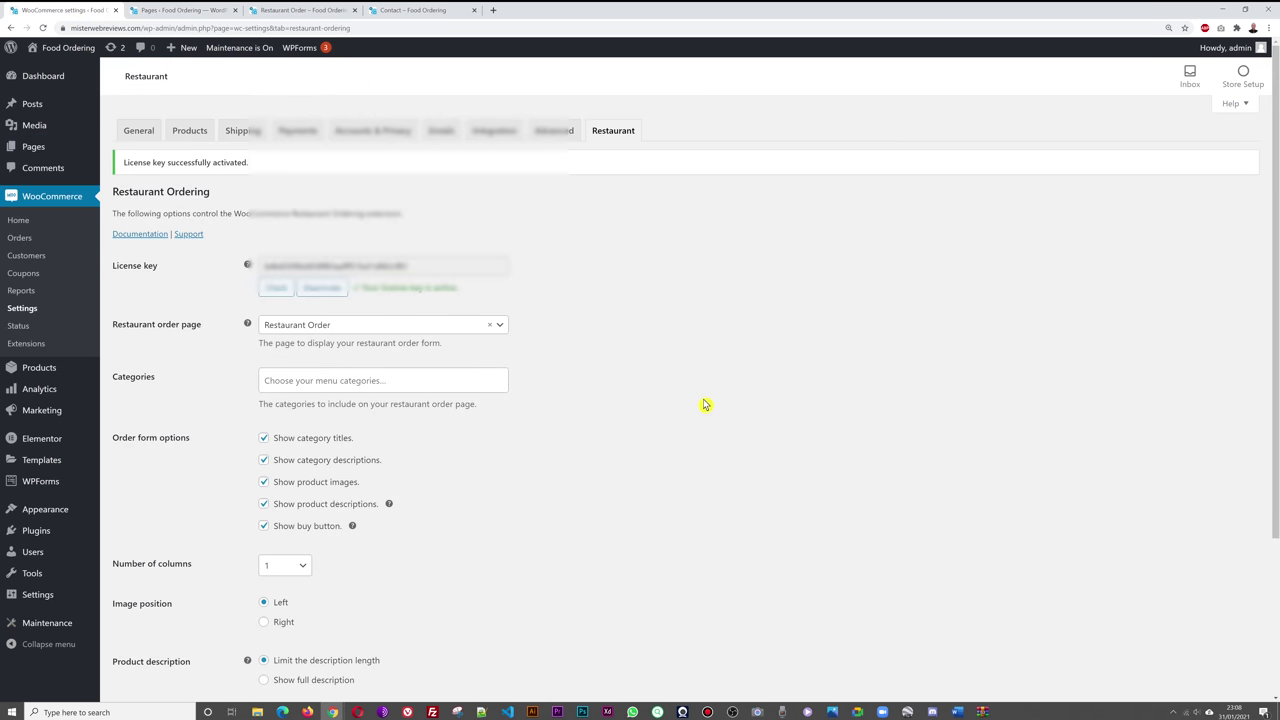
{"action": "left_click", "coordinate": [218, 14]}
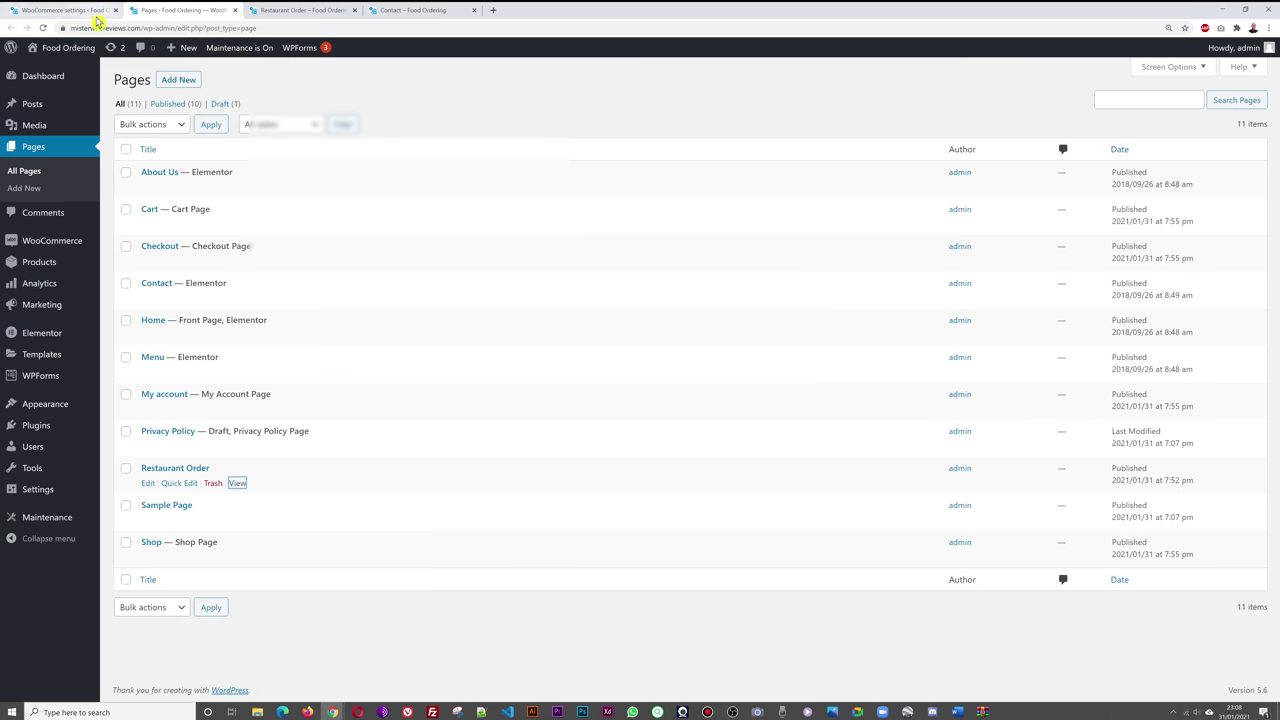
{"action": "left_click", "coordinate": [233, 11]}
{"action": "left_click", "coordinate": [86, 12]}
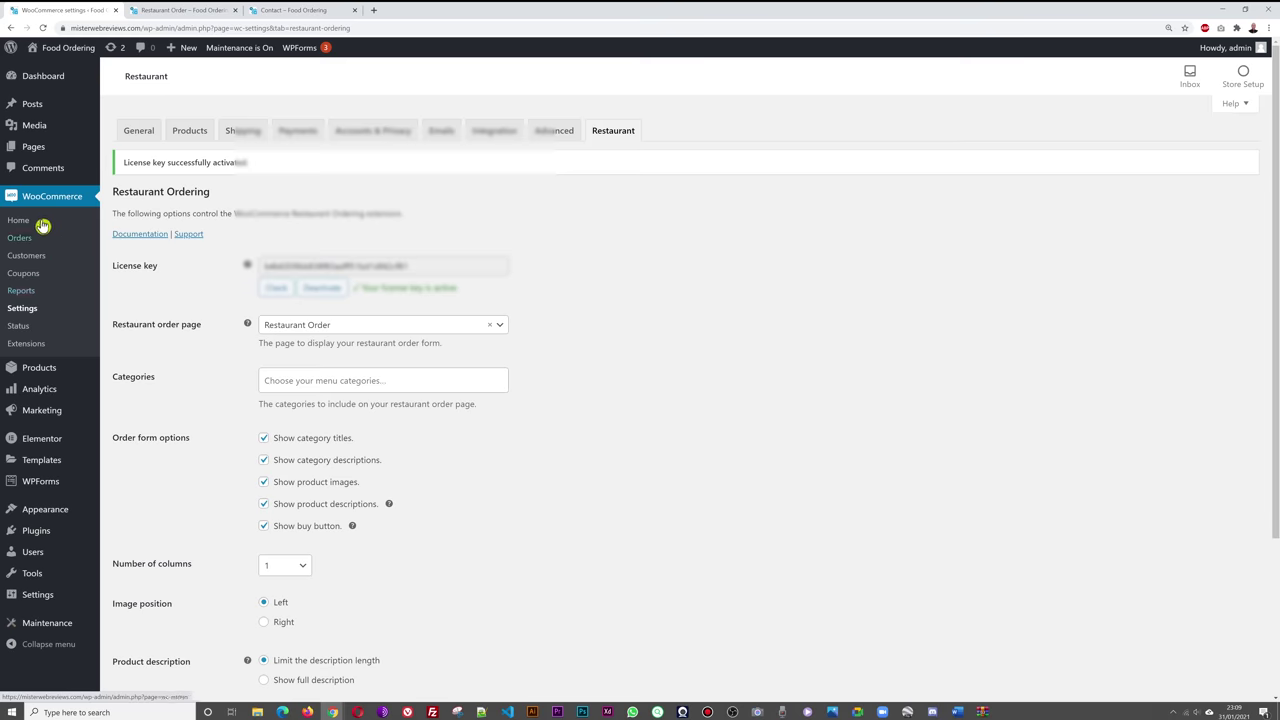
{"action": "mouse_move", "coordinate": [34, 368]}
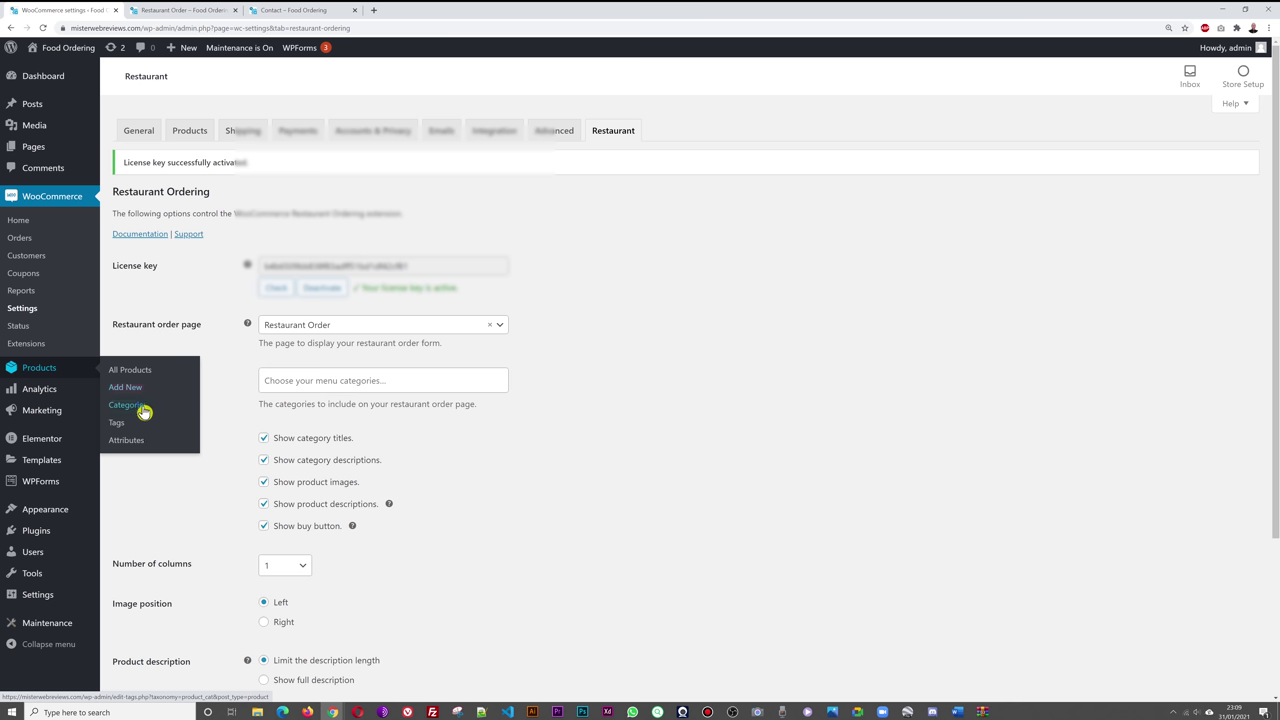
- Add the Starters, Main Dishes and Desserts product categories
{"action": "left_click", "coordinate": [143, 411]}
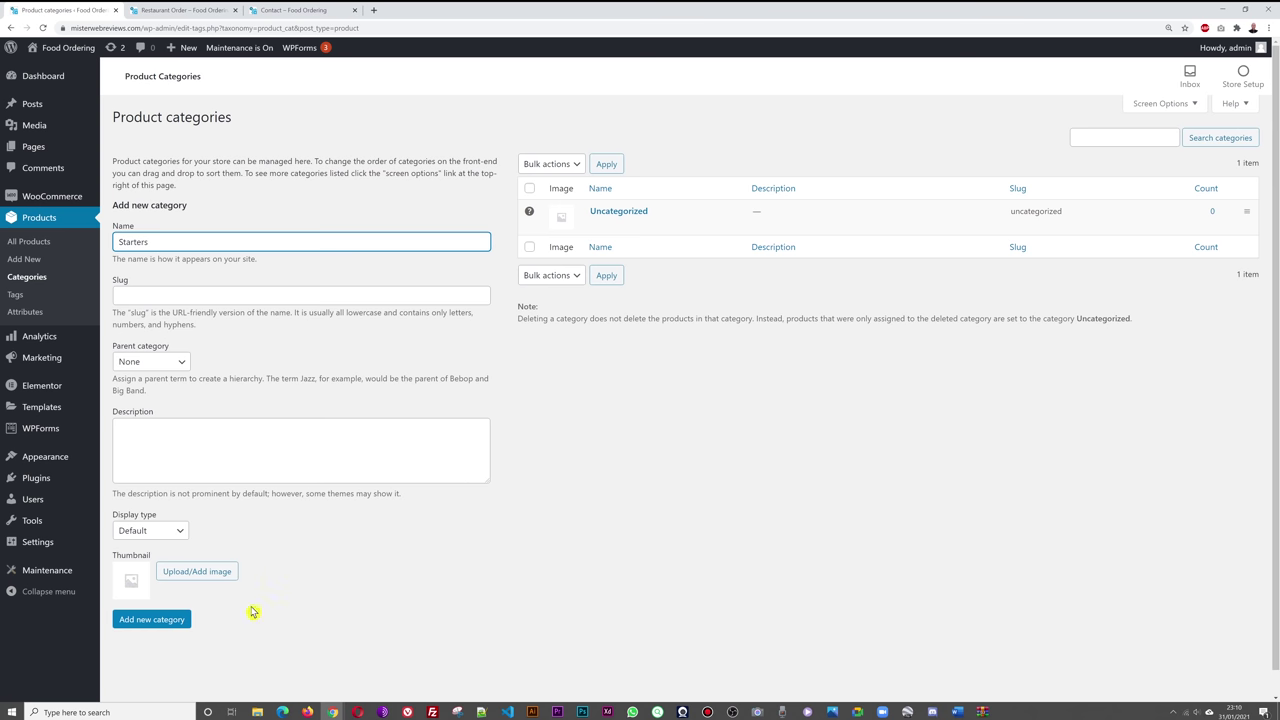
{"action": "left_click", "coordinate": [161, 627]}
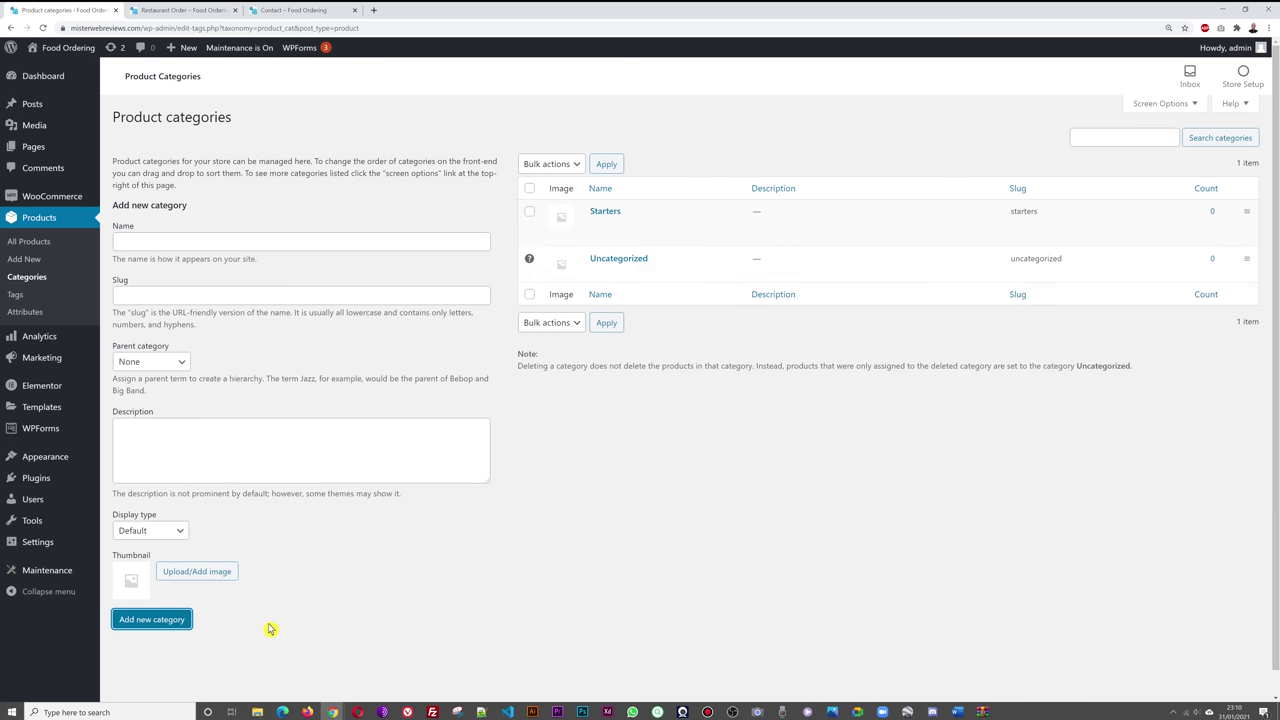
{"action": "left_click", "coordinate": [233, 243]}
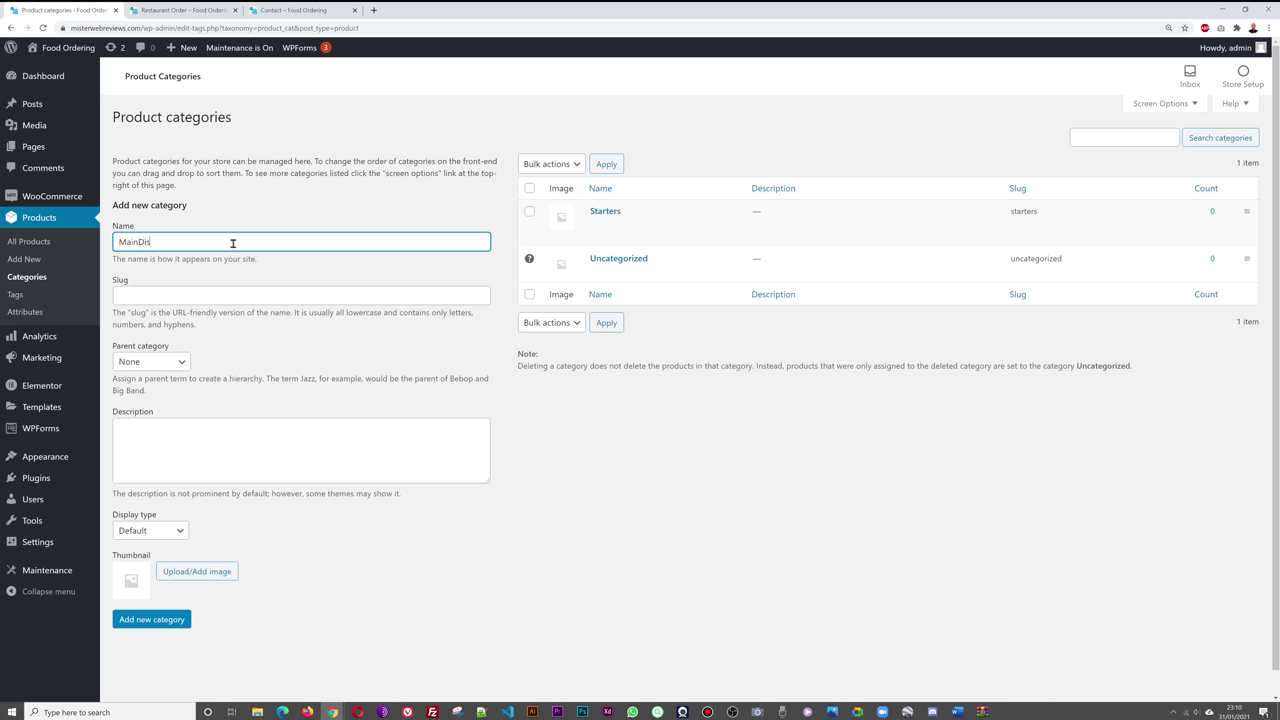
{"action": "type", "text": "MainDishes"}
{"action": "double_click", "coordinate": [140, 242]}
{"action": "type", "text": "Main Dishes"}
{"action": "left_click", "coordinate": [152, 619]}
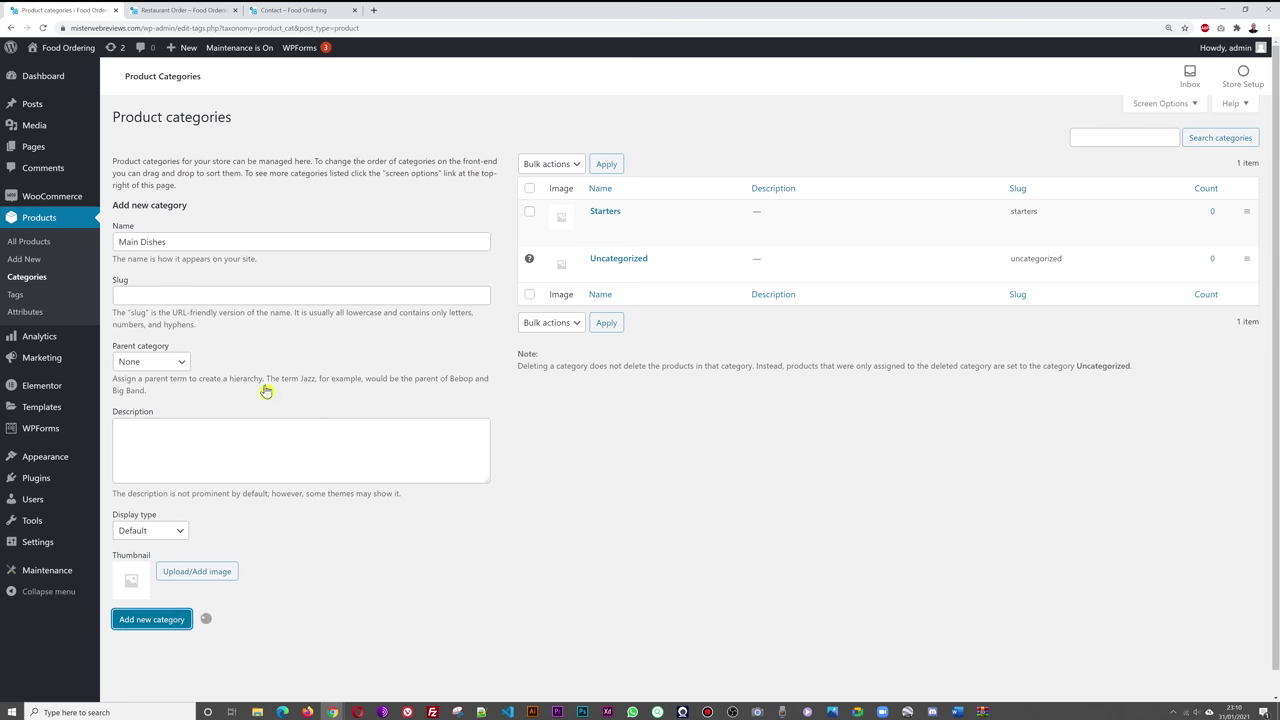
{"action": "left_click", "coordinate": [245, 246]}
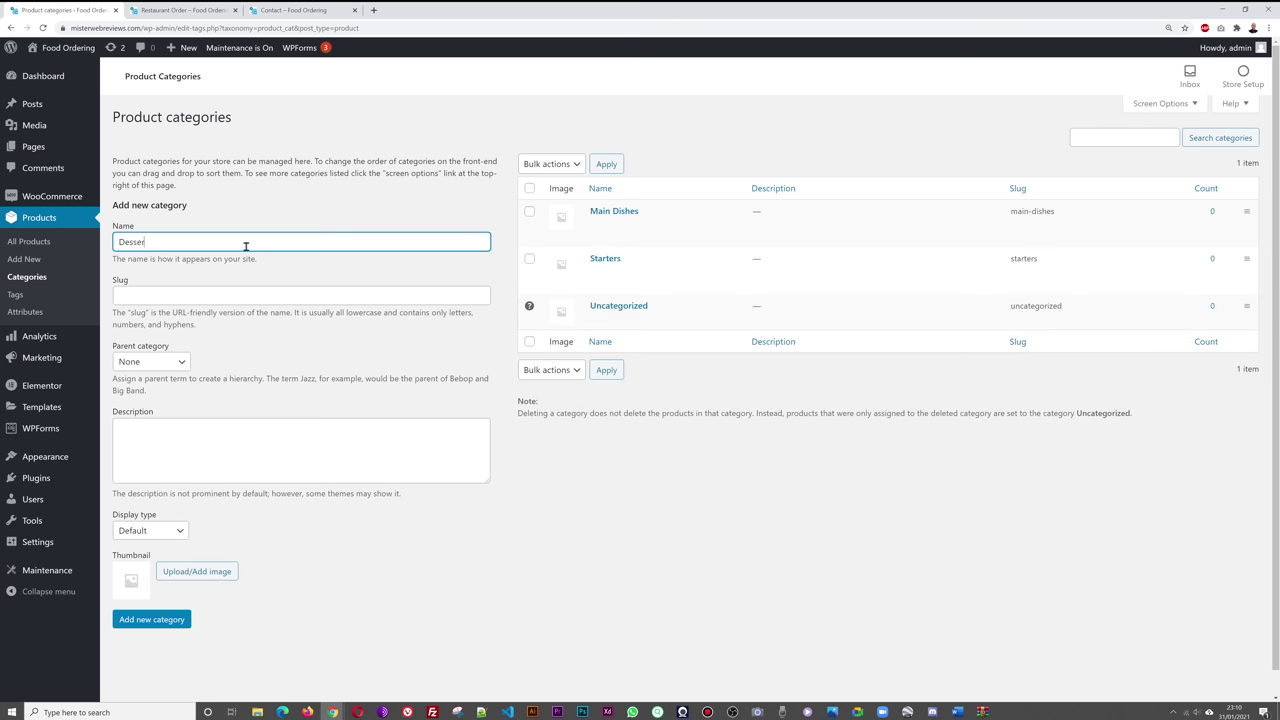
{"action": "left_click", "coordinate": [168, 619]}
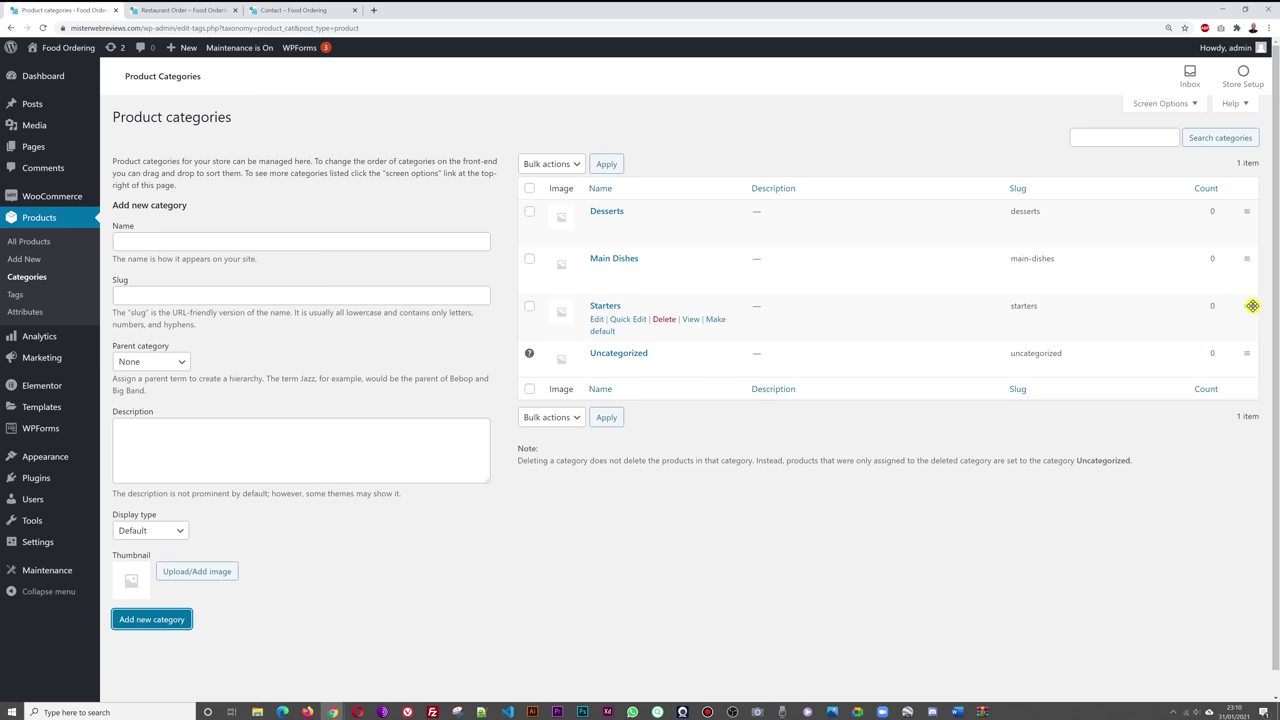
- Reorder the categories so Starters is first and Desserts follows Main Dishes
{"action": "left_click_drag", "start_coordinate": [1248, 309], "coordinate": [1244, 204]}
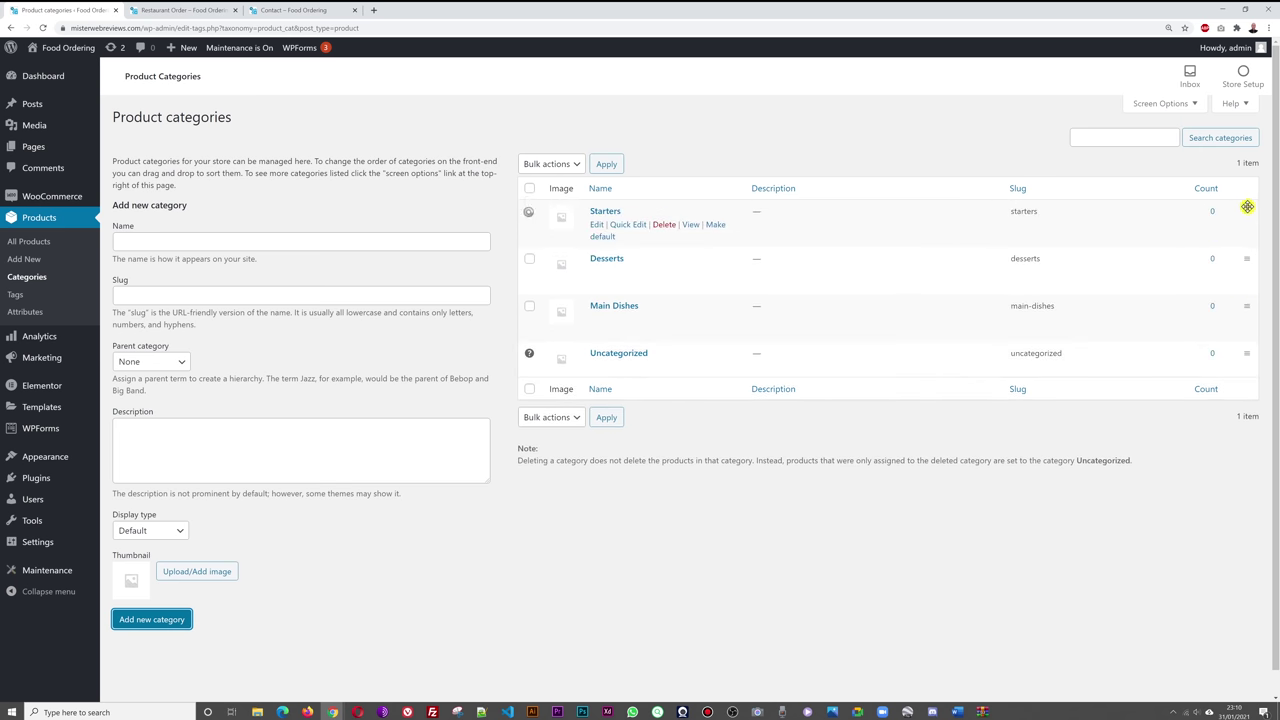
{"action": "left_click_drag", "start_coordinate": [1251, 257], "coordinate": [1252, 294]}
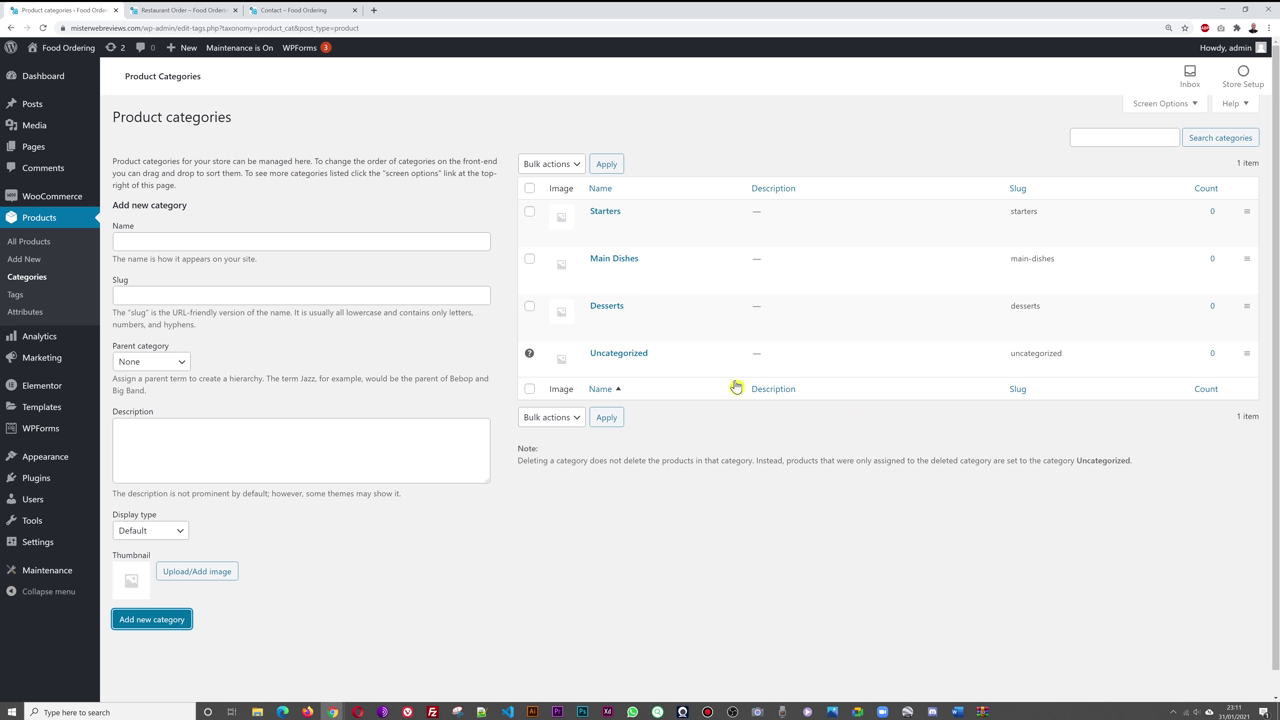
{"action": "left_click", "coordinate": [745, 556]}
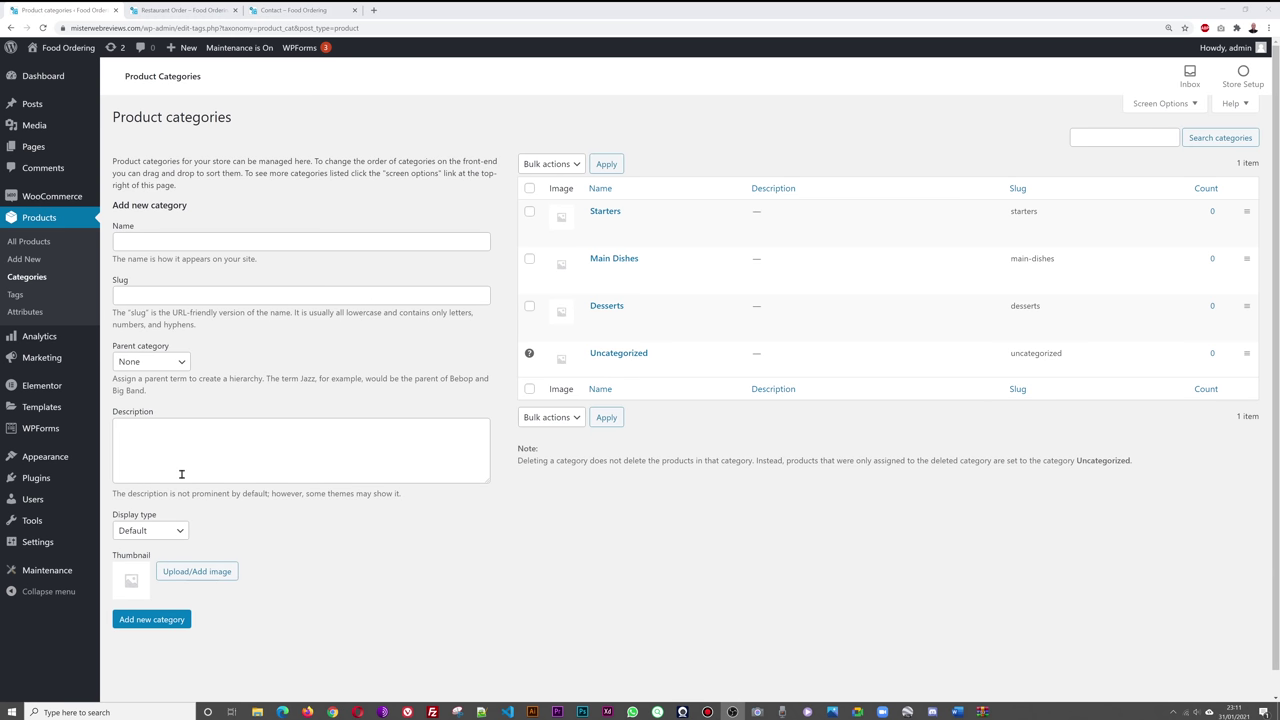
{"action": "left_click", "coordinate": [30, 246]}
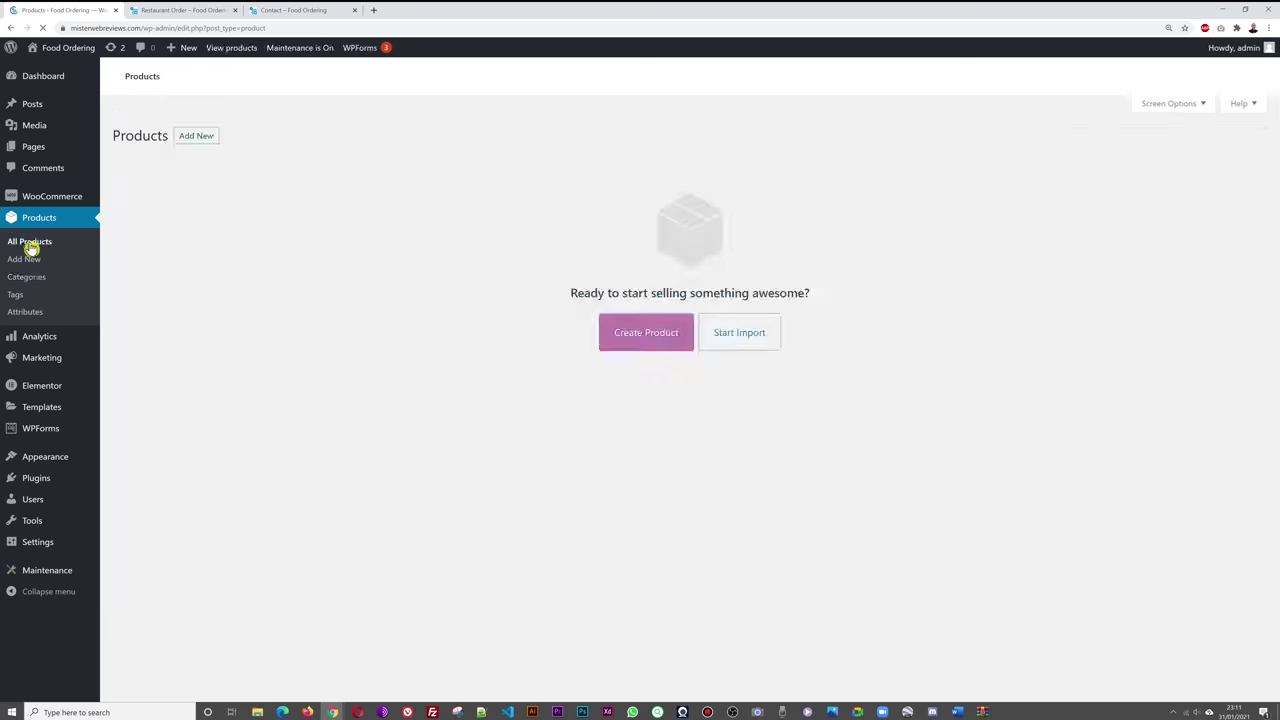
- Start a new product titled Chicken Tikka Masala with a description and 10.99 regular price
{"action": "left_click", "coordinate": [636, 319]}
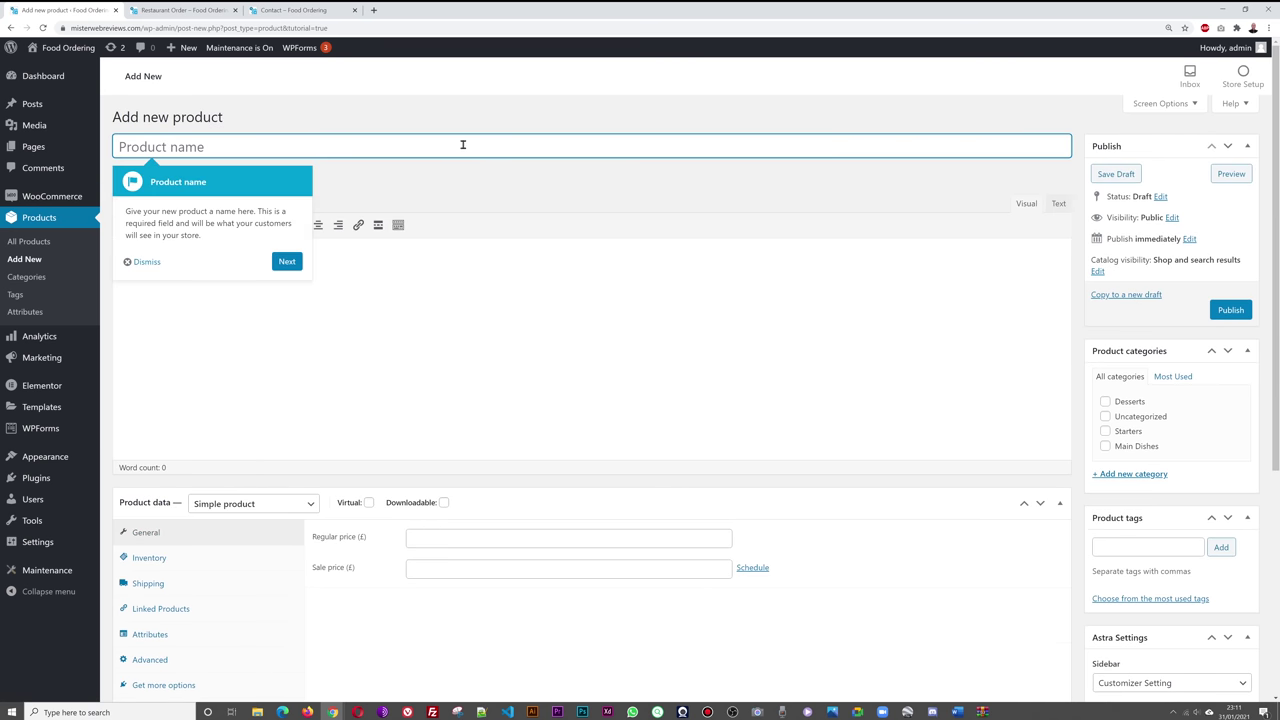
{"action": "left_click", "coordinate": [147, 261]}
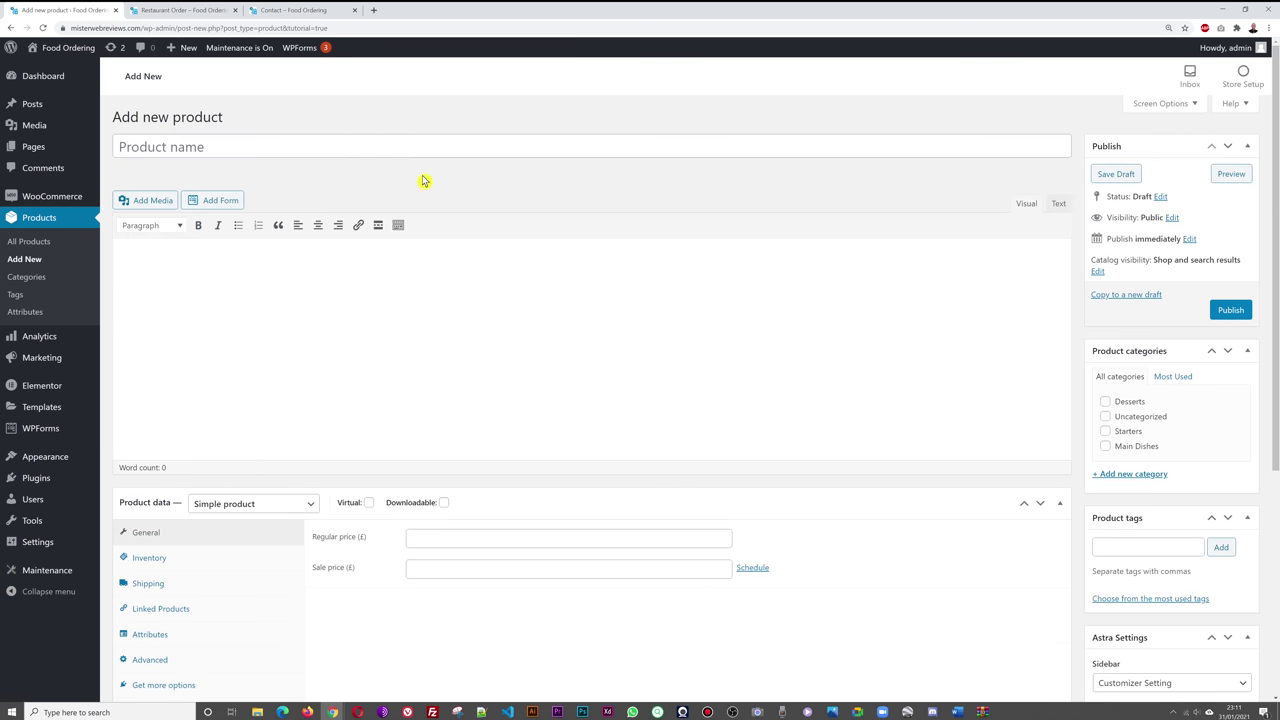
{"action": "type", "text": "Tikka Masala"}
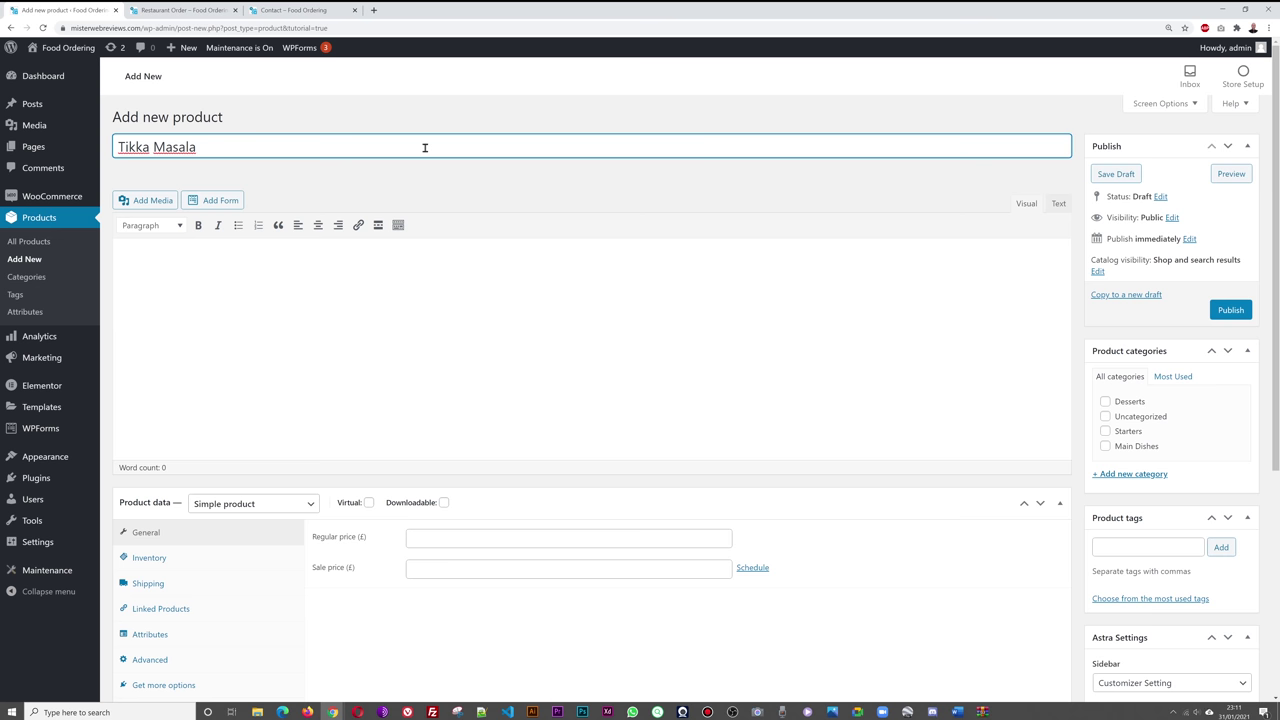
{"action": "type", "text": "C"}
{"action": "type", "text": "hicken"}
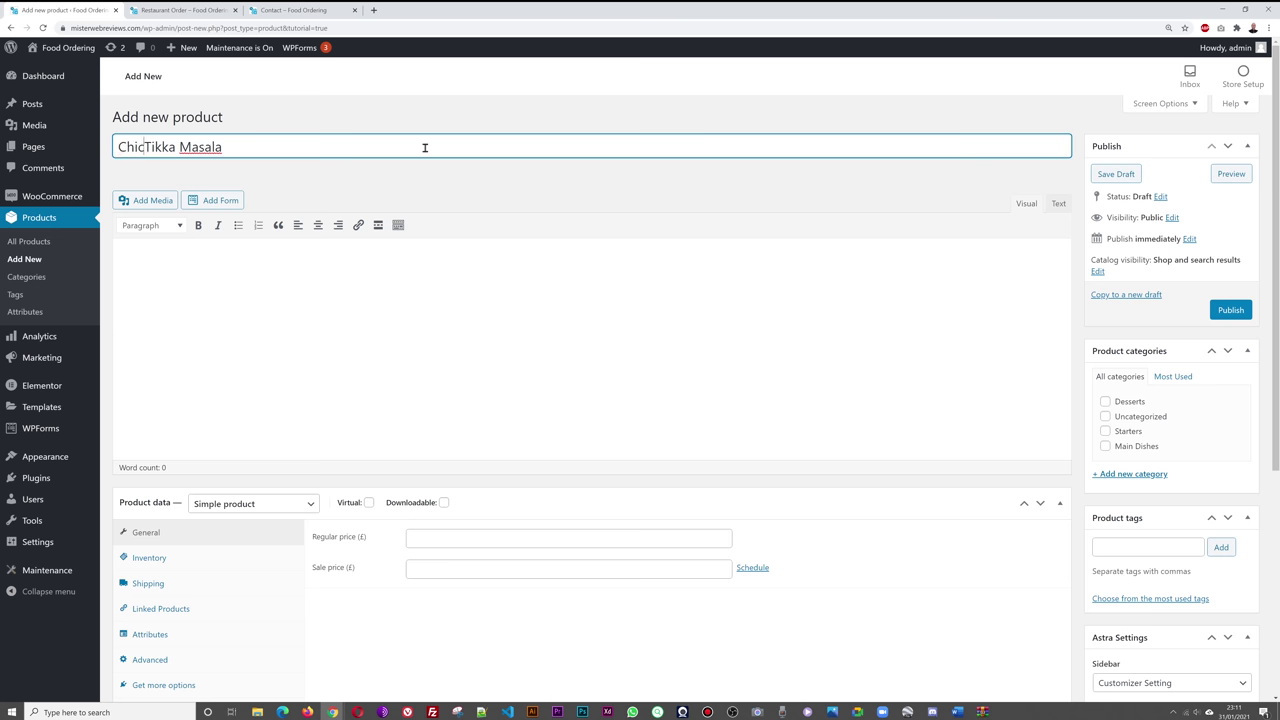
{"action": "left_click", "coordinate": [385, 346]}
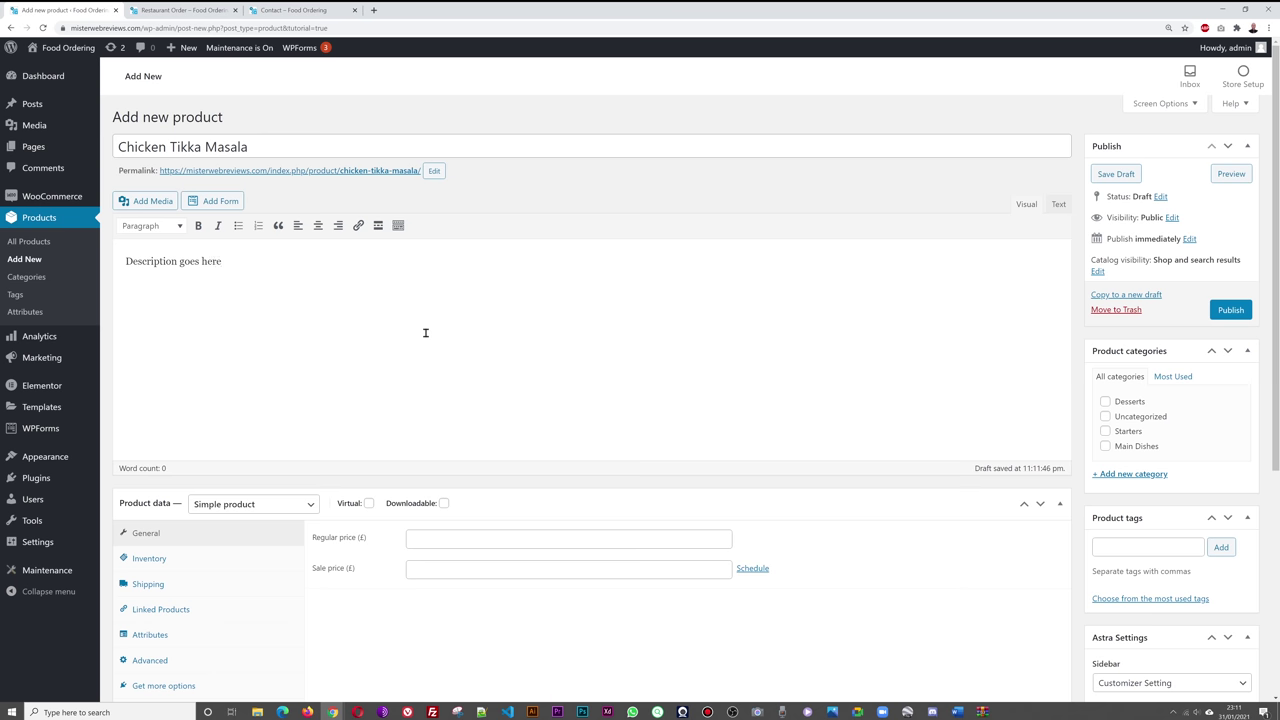
{"action": "left_click", "coordinate": [674, 538]}
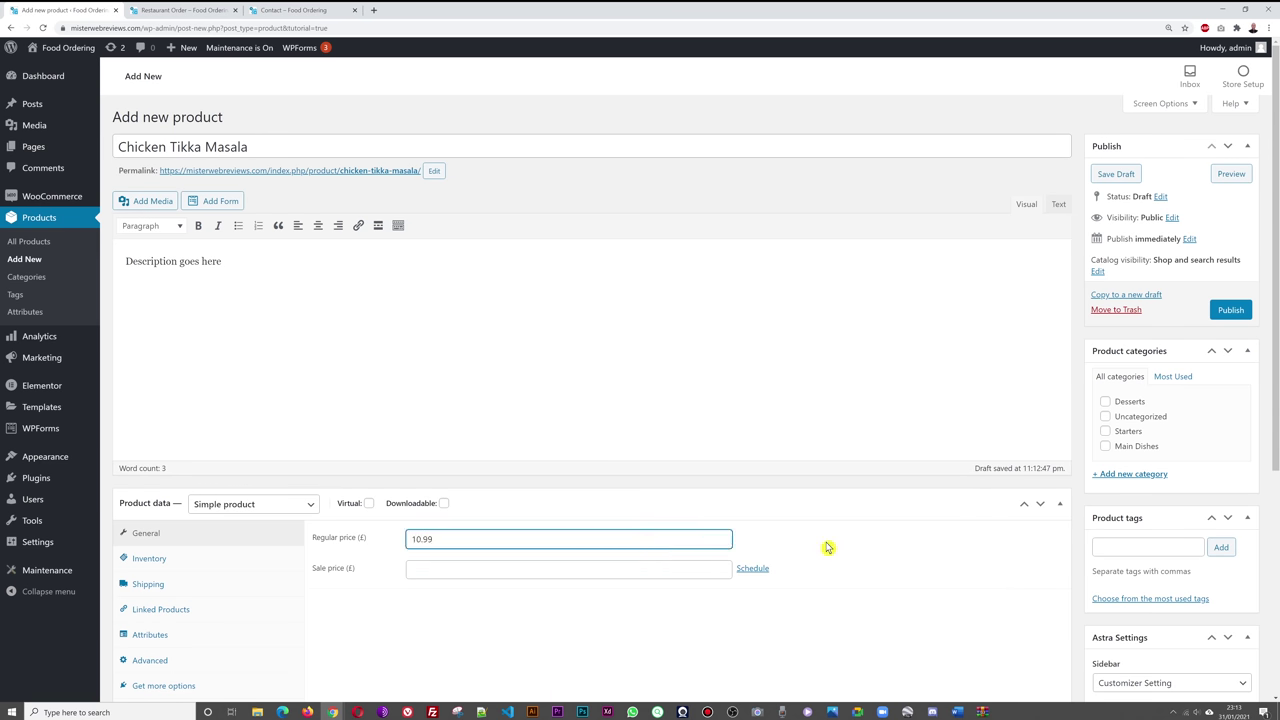
{"action": "left_click", "coordinate": [826, 547]}
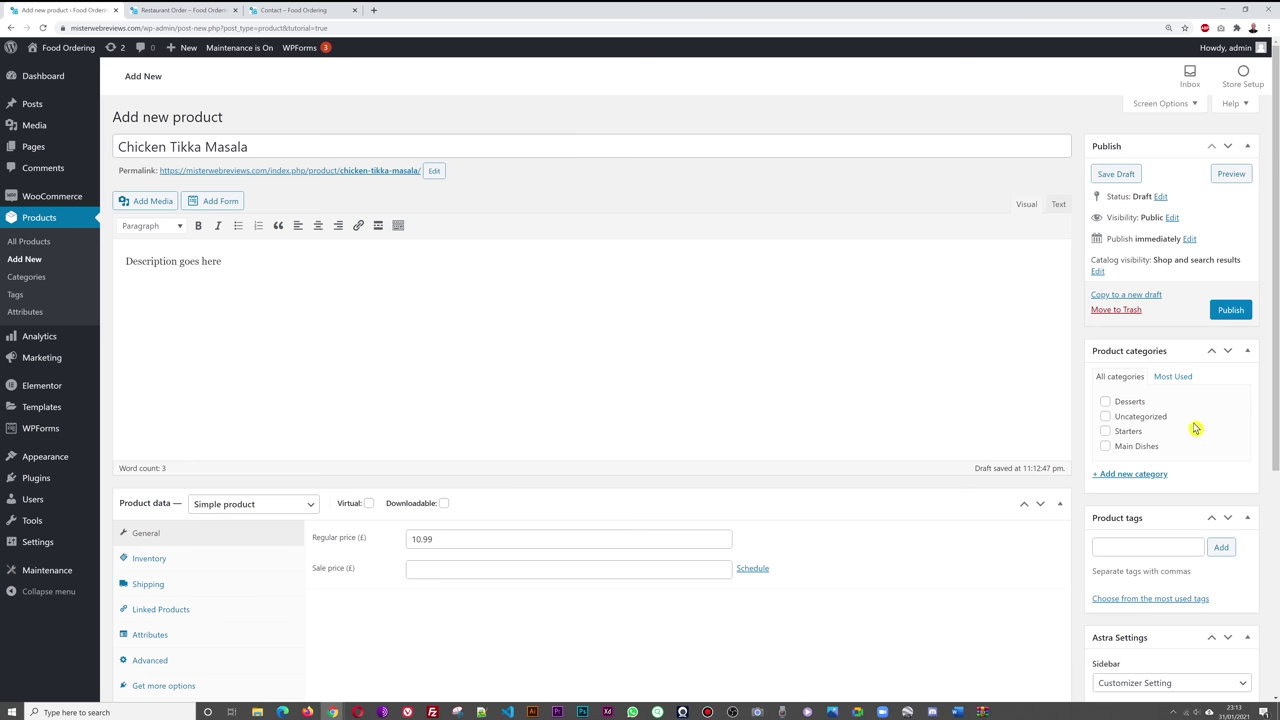
- Assign the product to the Main Dishes category and publish it
{"action": "left_click", "coordinate": [1105, 447]}
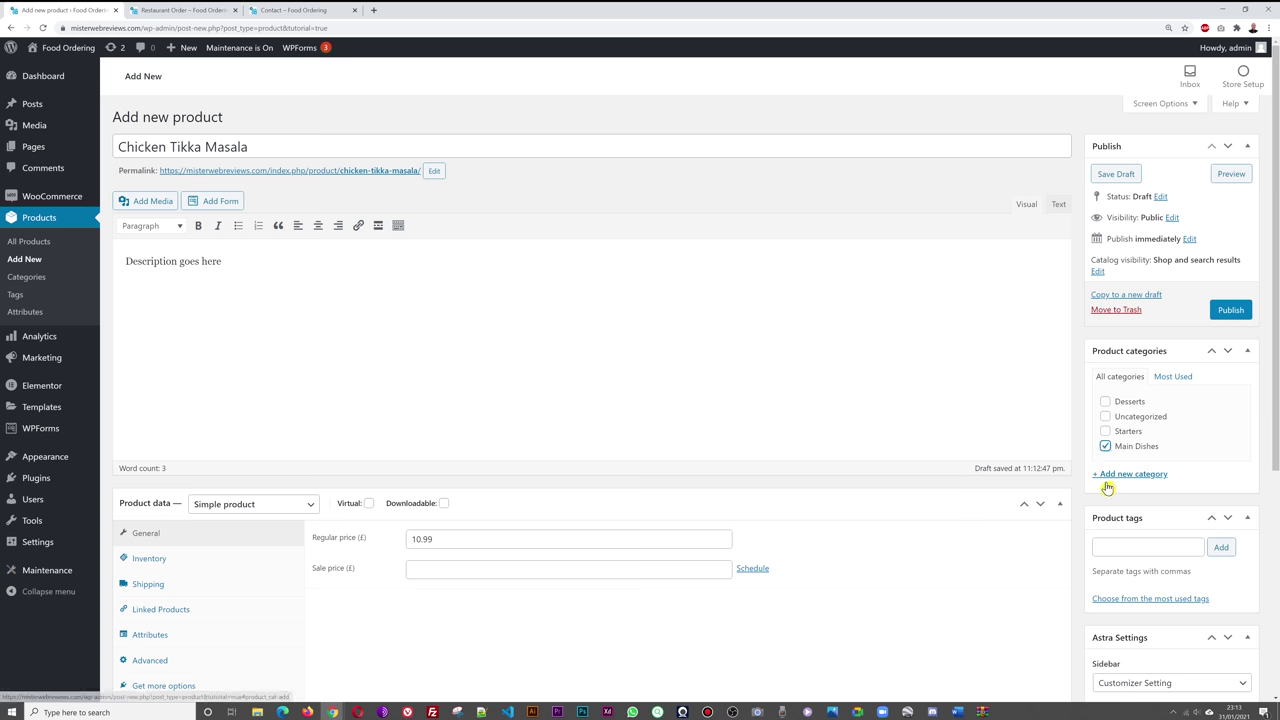
{"action": "scroll", "coordinate": [1038, 577], "scroll_direction": "down", "scroll_amount": 1}
{"action": "scroll", "coordinate": [1038, 577], "scroll_direction": "down", "scroll_amount": 1}
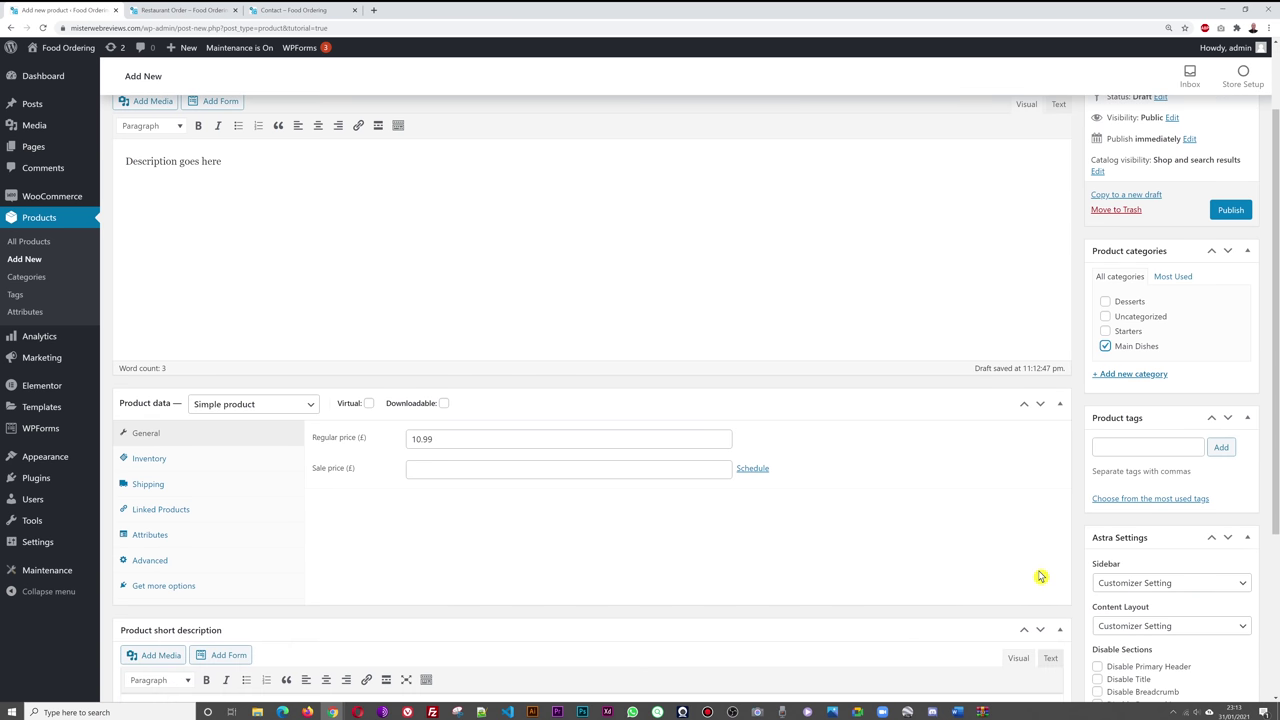
{"action": "scroll", "coordinate": [1040, 576], "scroll_direction": "down", "scroll_amount": 1}
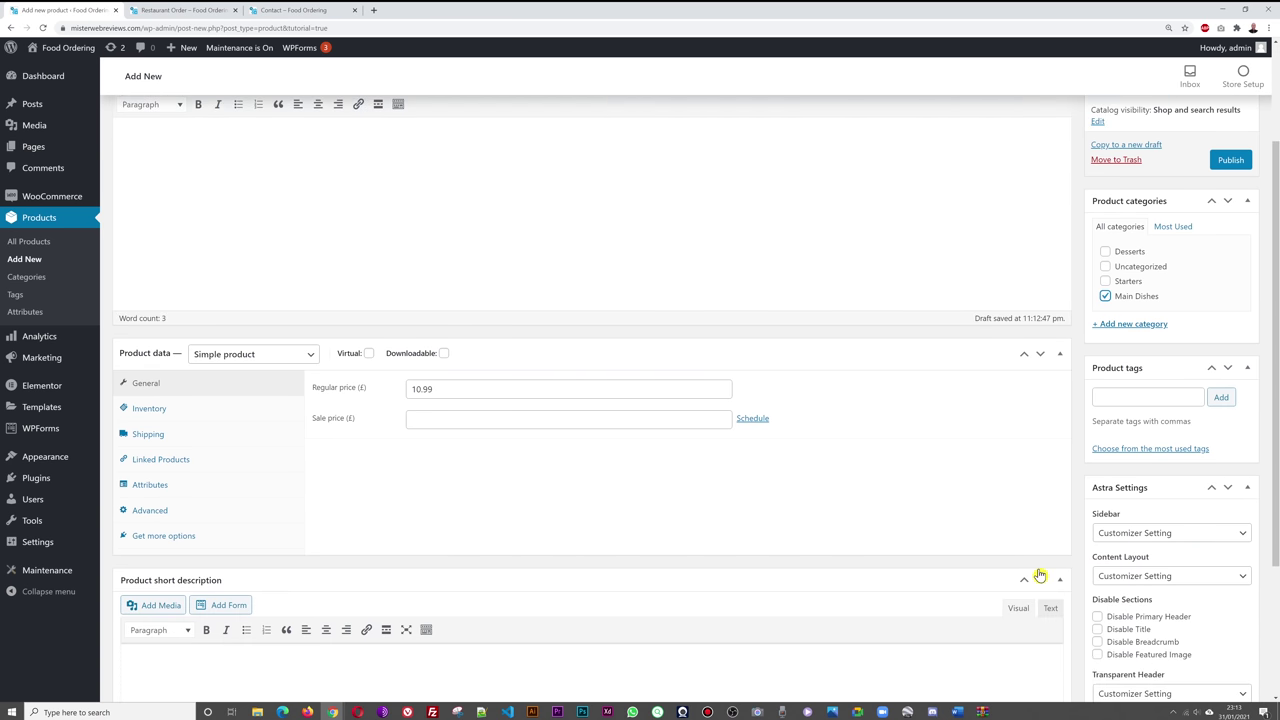
{"action": "scroll", "coordinate": [1043, 570], "scroll_direction": "up", "scroll_amount": 3}
{"action": "left_click", "coordinate": [1230, 311]}
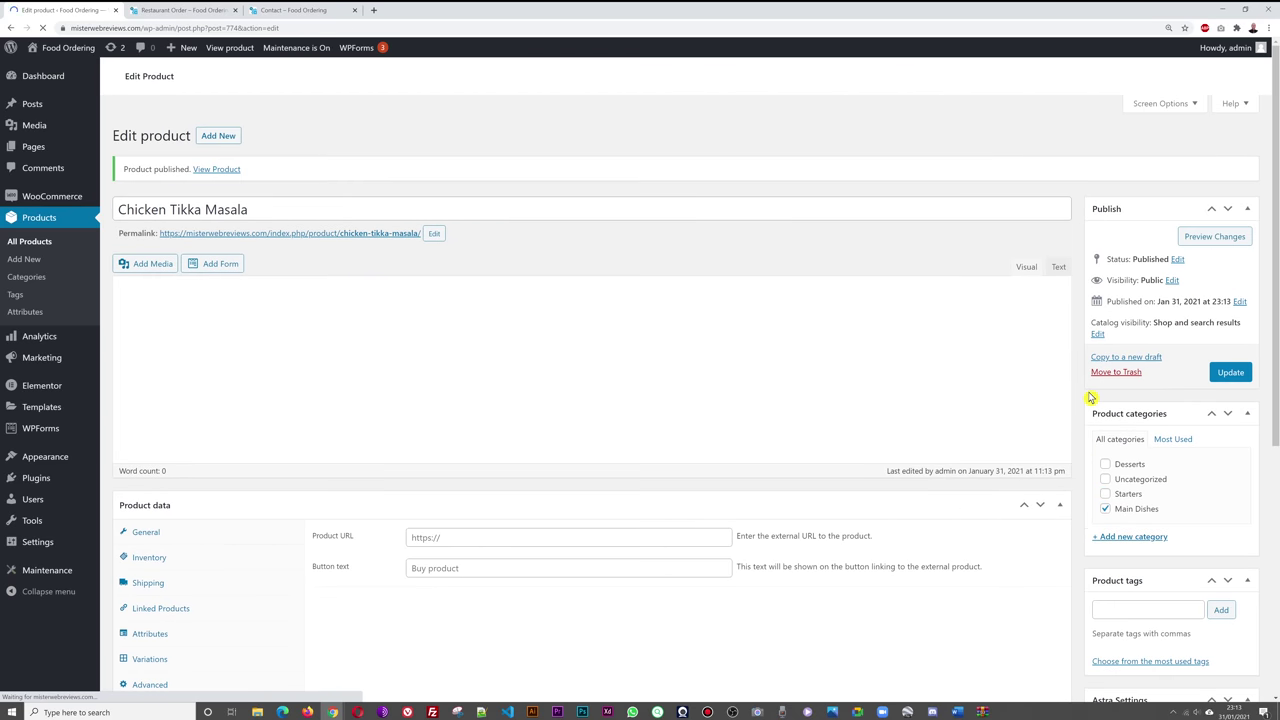
- Reload the Restaurant Order page and add the £10.99 Chicken Tikka Masala to the cart
{"action": "left_click", "coordinate": [190, 10]}
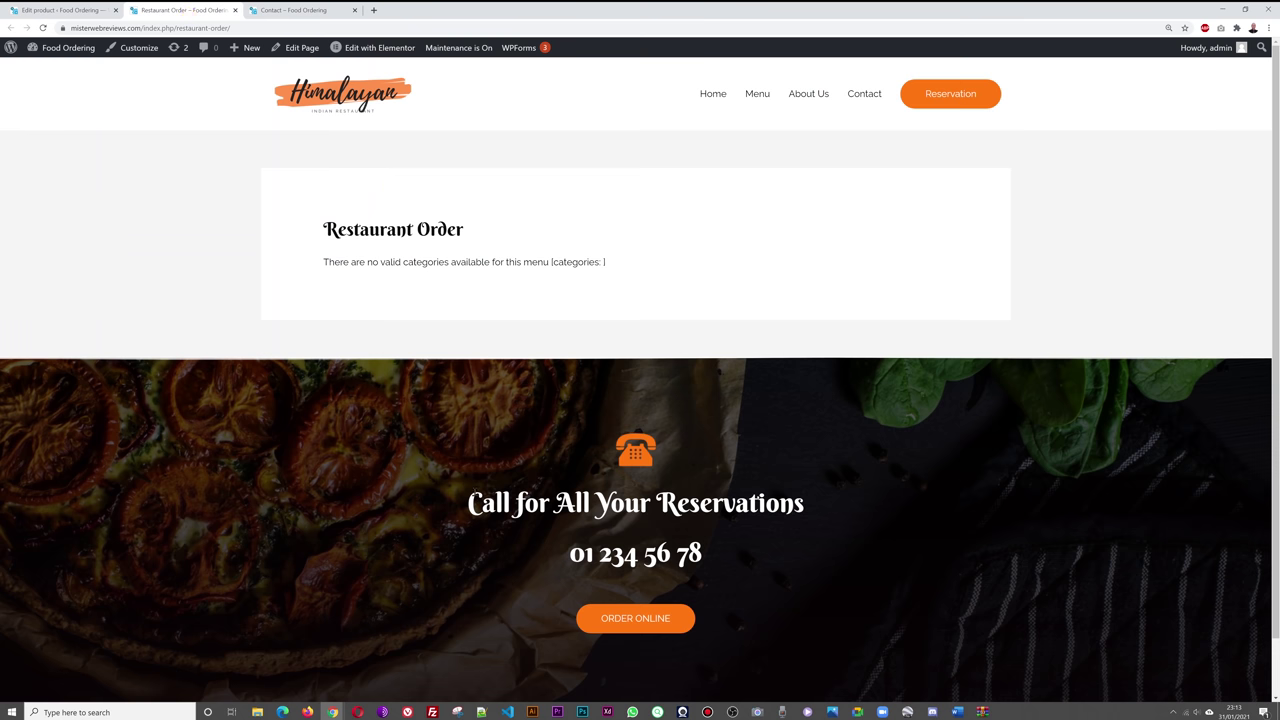
{"action": "key", "text": "F5"}
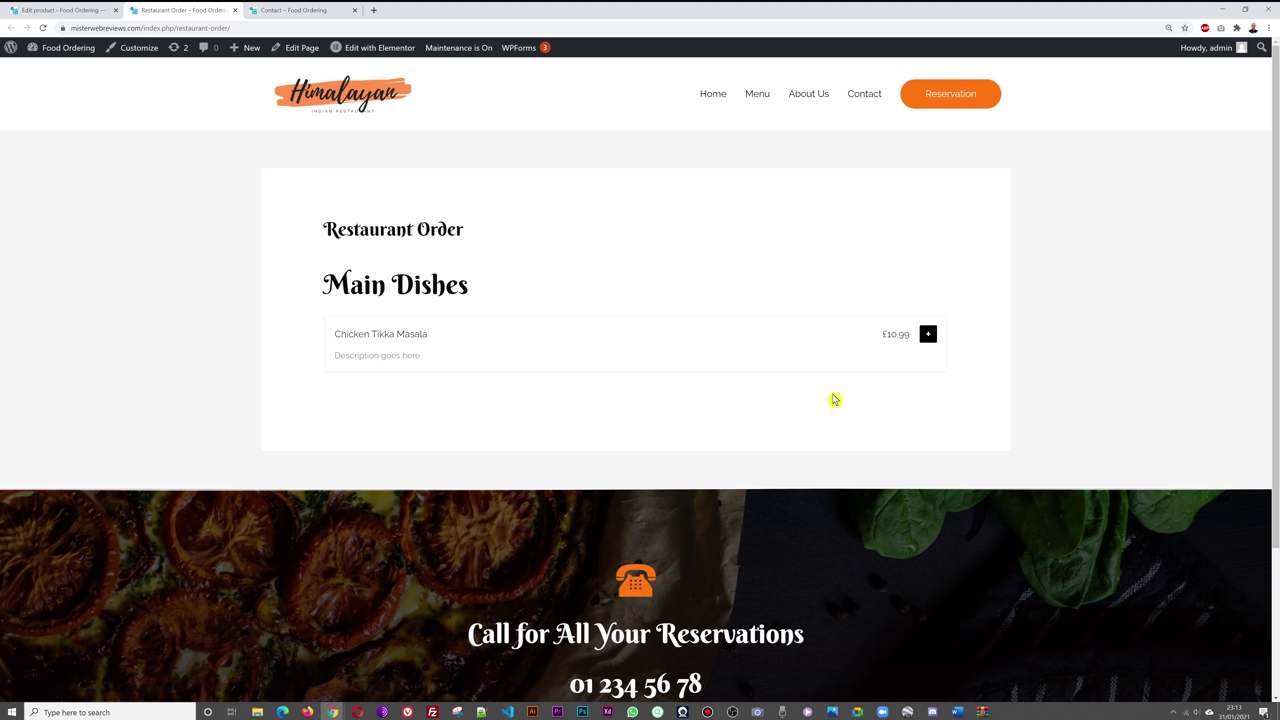
{"action": "left_click", "coordinate": [929, 342]}
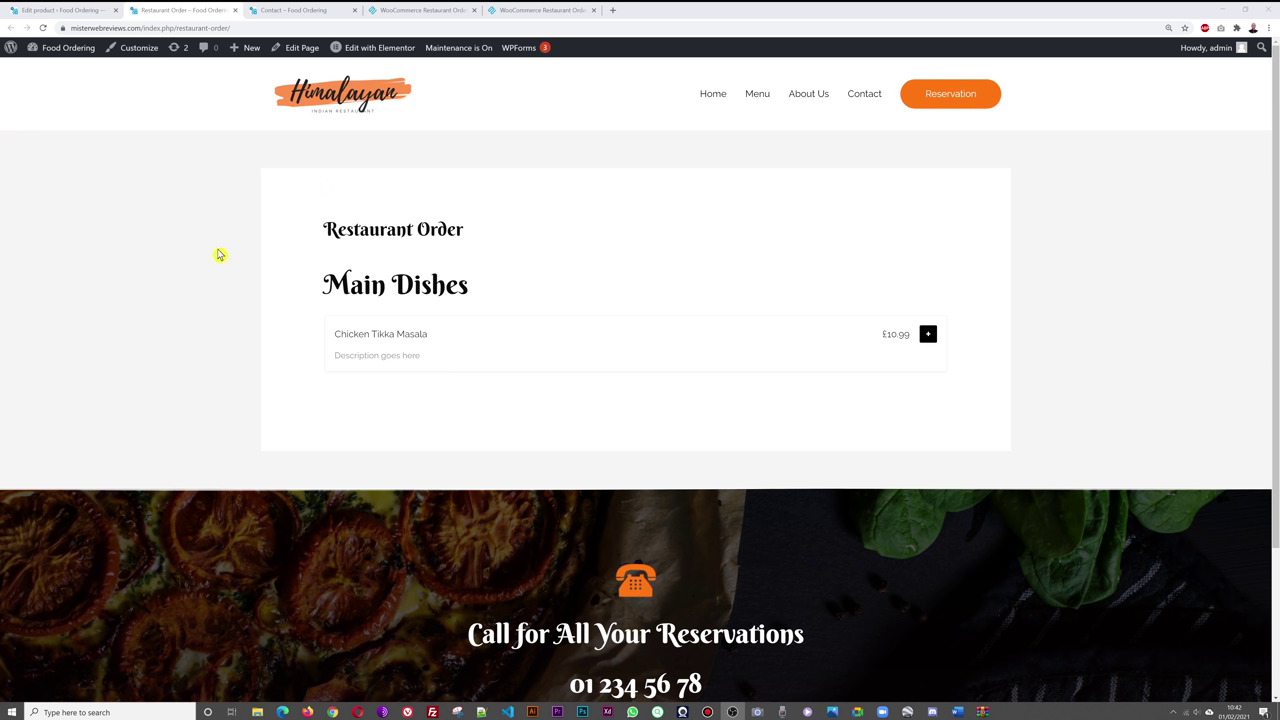
- Set the Menu-item-4 dish photo as Chicken Tikka Masala's product image and update the product
{"action": "left_click", "coordinate": [47, 12]}
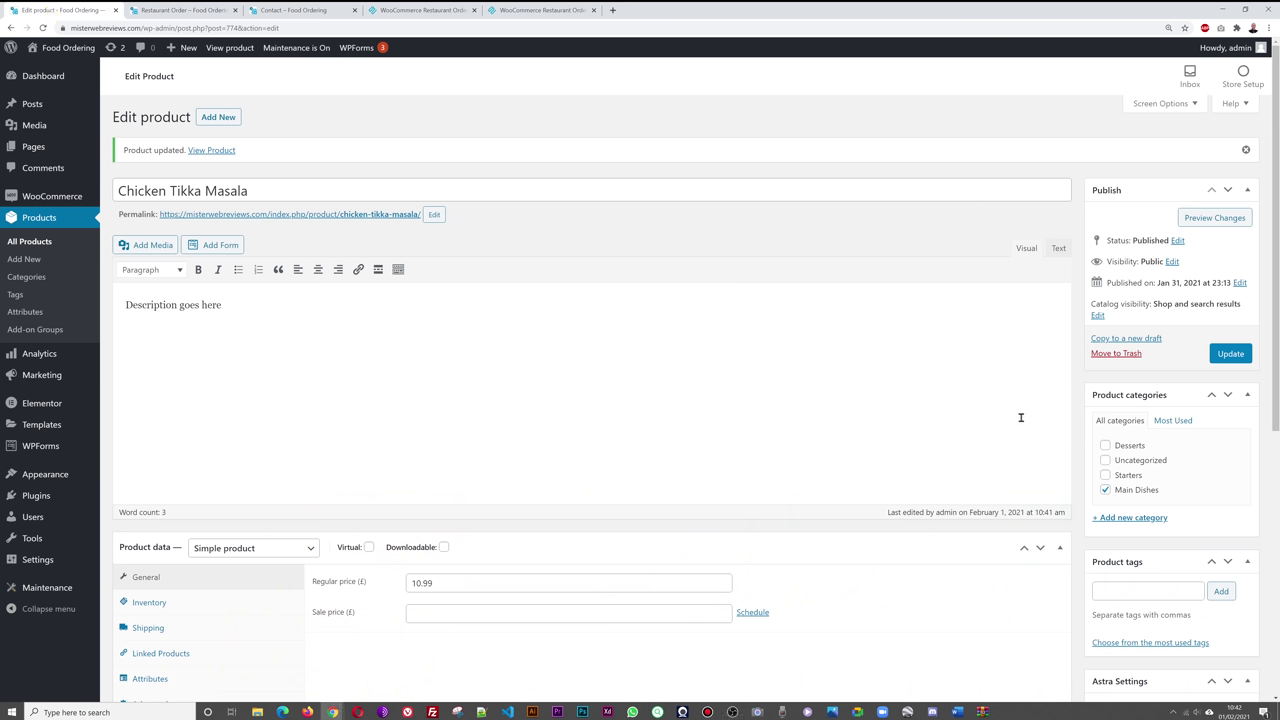
{"action": "scroll", "coordinate": [1073, 411], "scroll_direction": "down", "scroll_amount": 5}
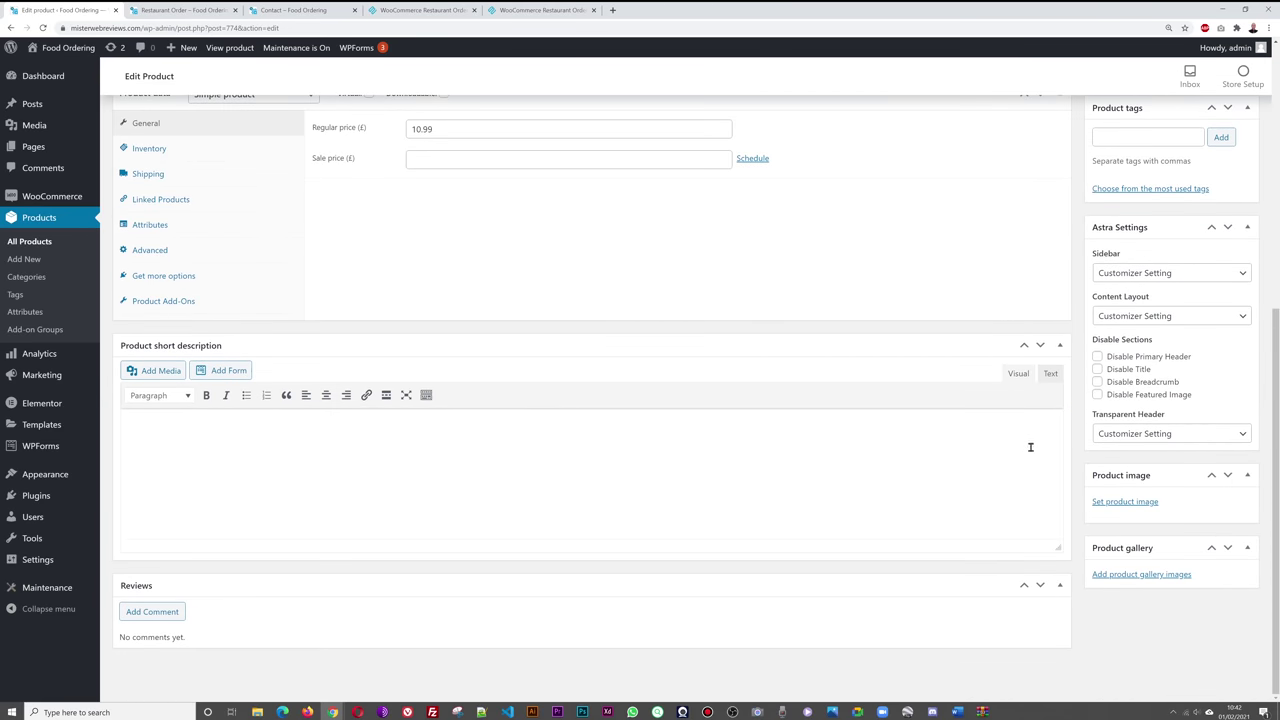
{"action": "left_click", "coordinate": [1122, 510]}
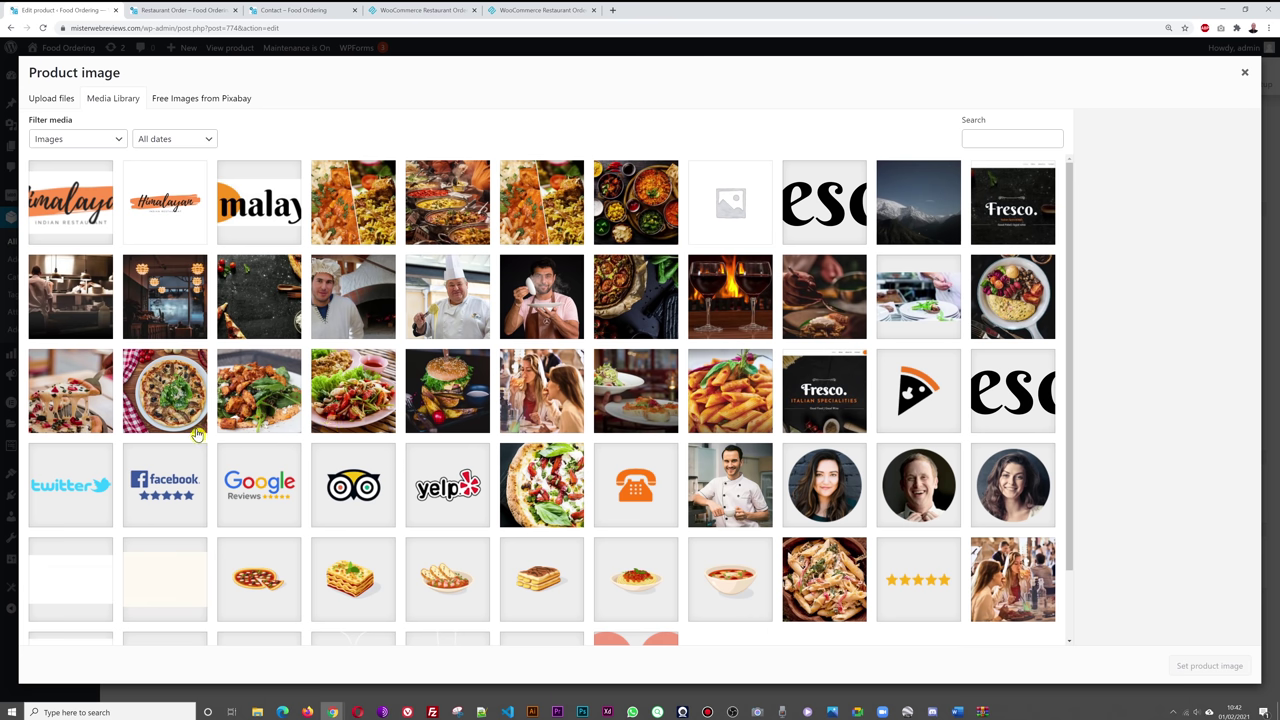
{"action": "left_click", "coordinate": [167, 410]}
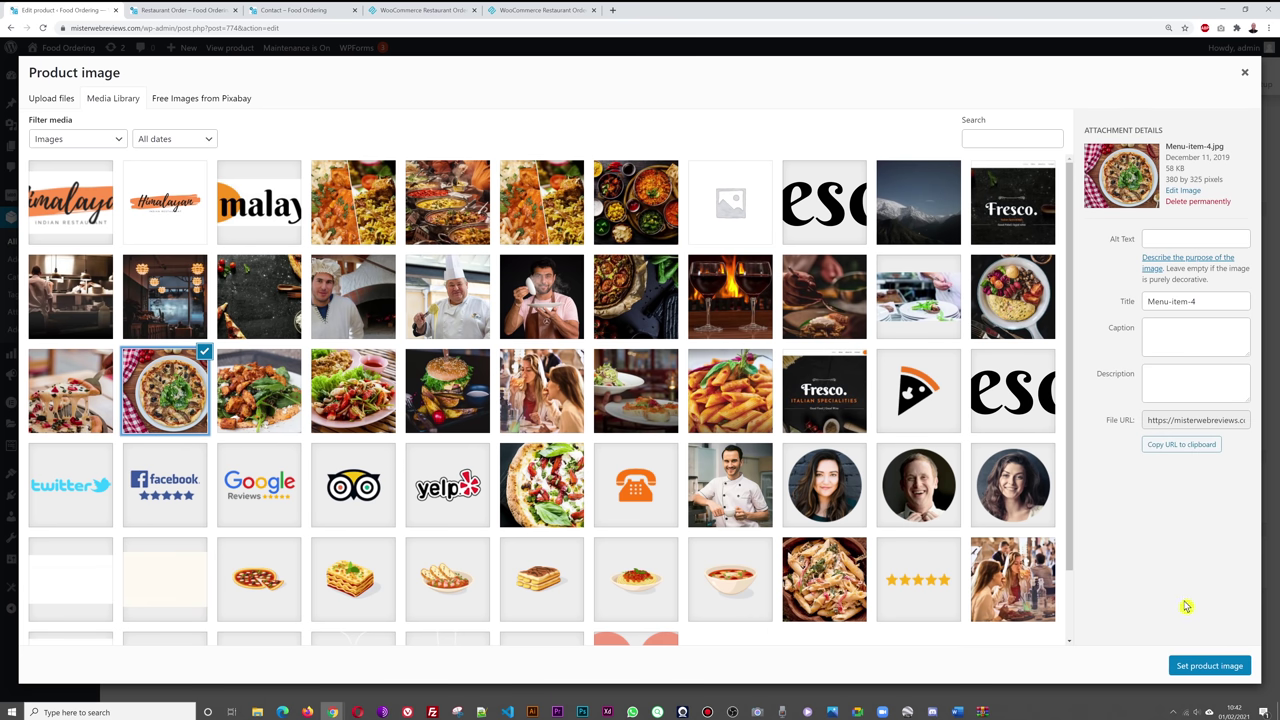
{"action": "left_click", "coordinate": [1203, 668]}
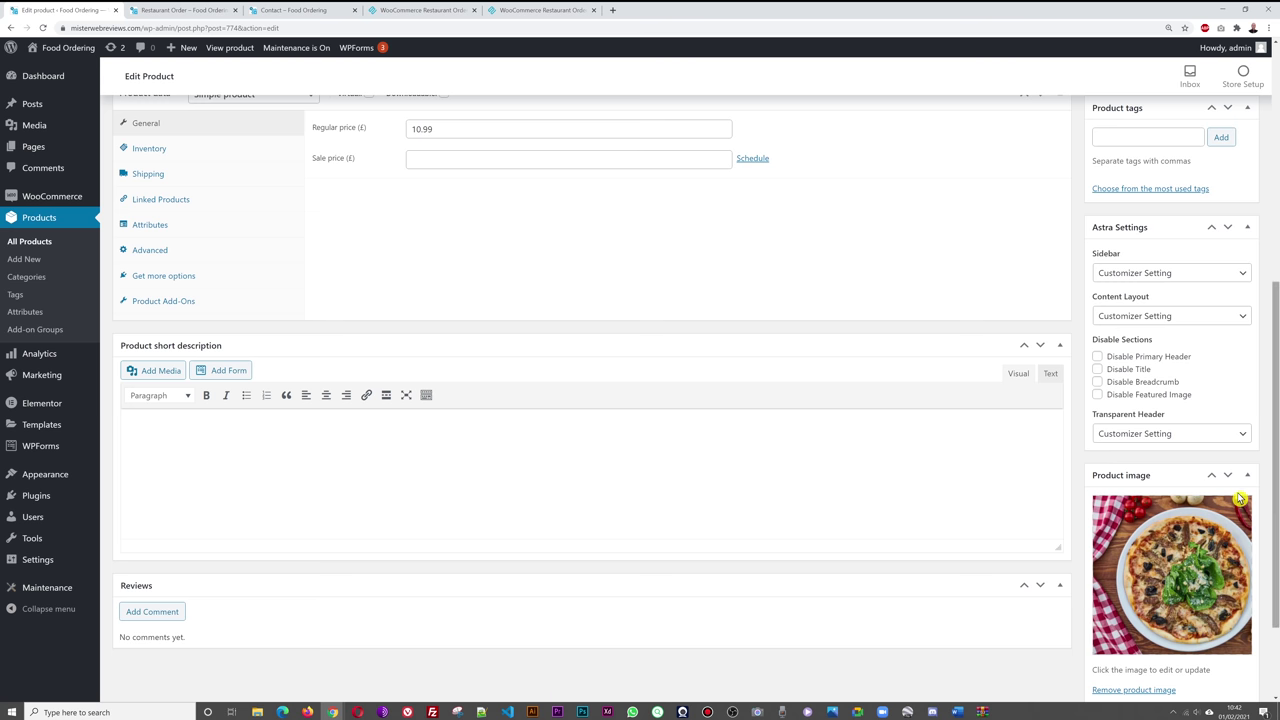
{"action": "scroll", "coordinate": [1071, 508], "scroll_direction": "up", "scroll_amount": 5}
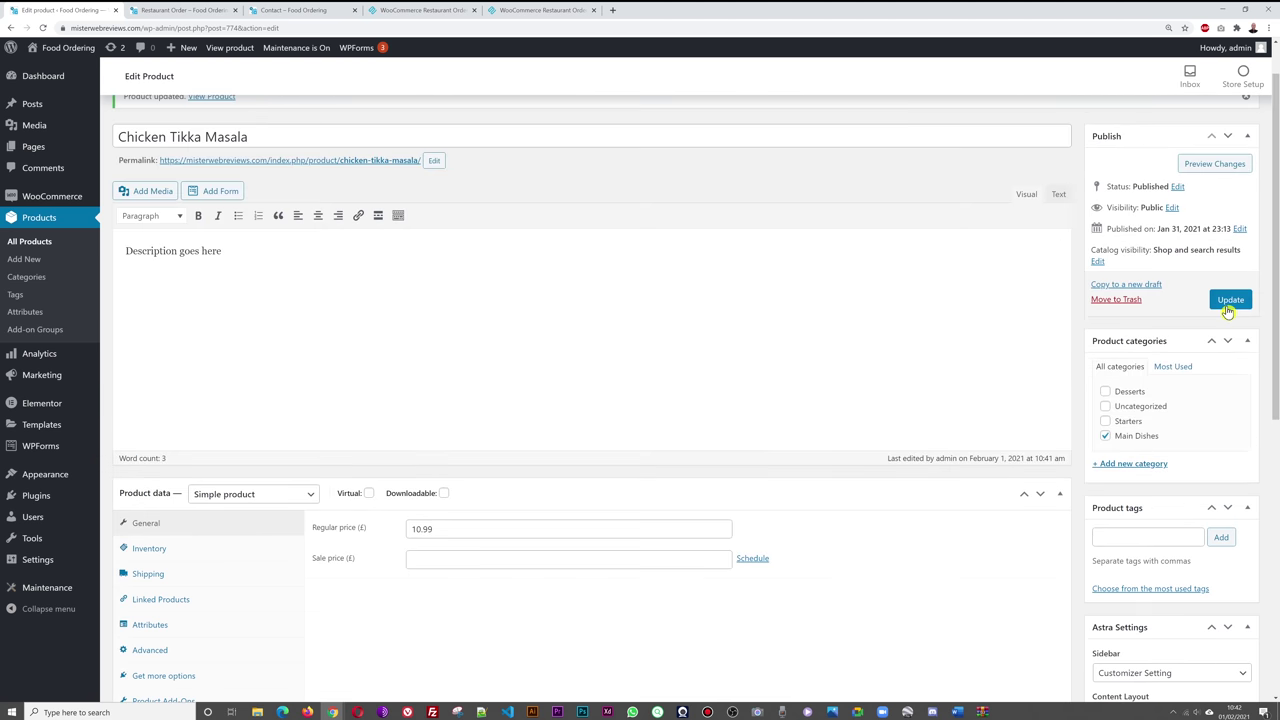
{"action": "left_click", "coordinate": [1231, 301]}
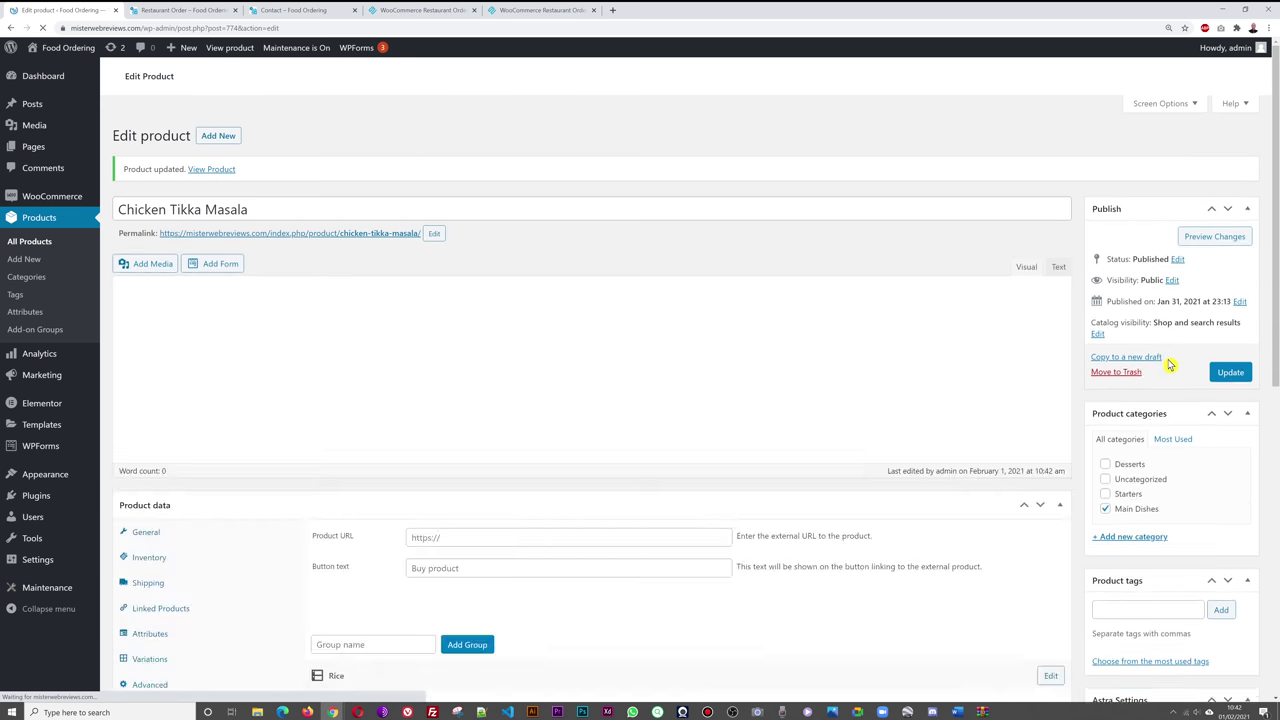
- Refresh the Restaurant Order page, then switch to the WooCommerce Restaurant Ordering demo site
{"action": "left_click", "coordinate": [205, 12]}
{"action": "key", "text": "F5"}
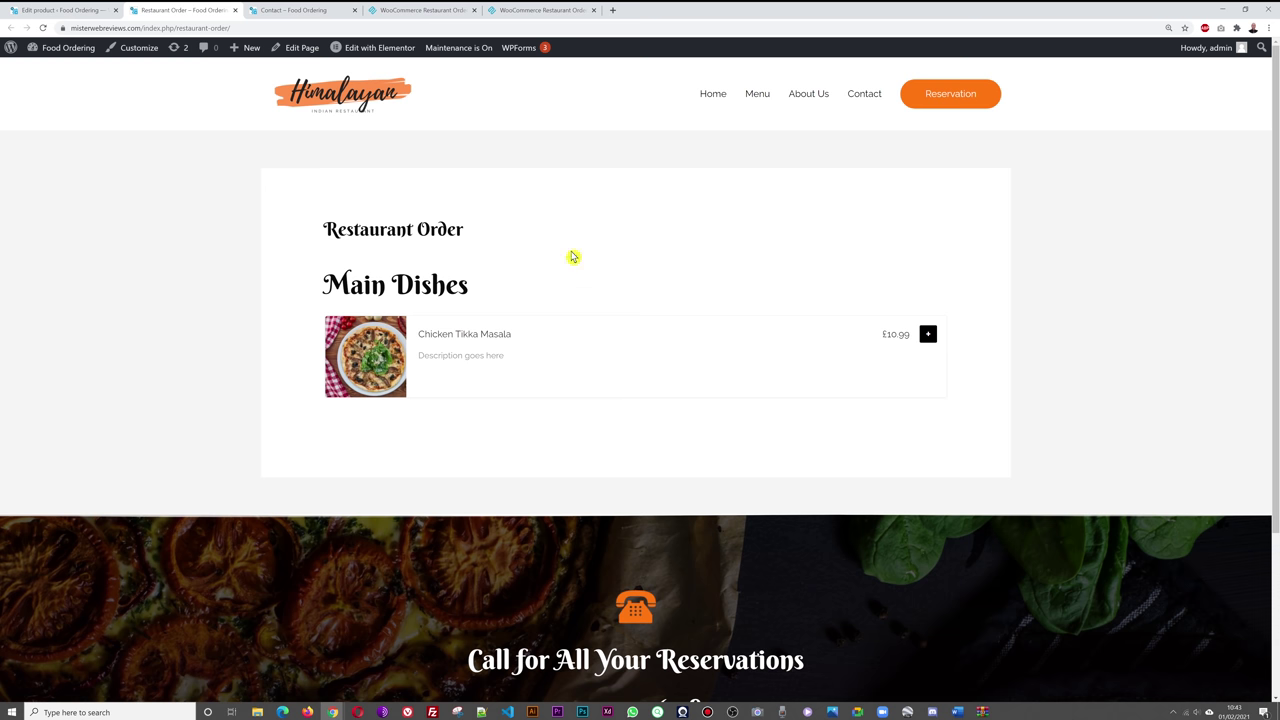
{"action": "left_click", "coordinate": [540, 10]}
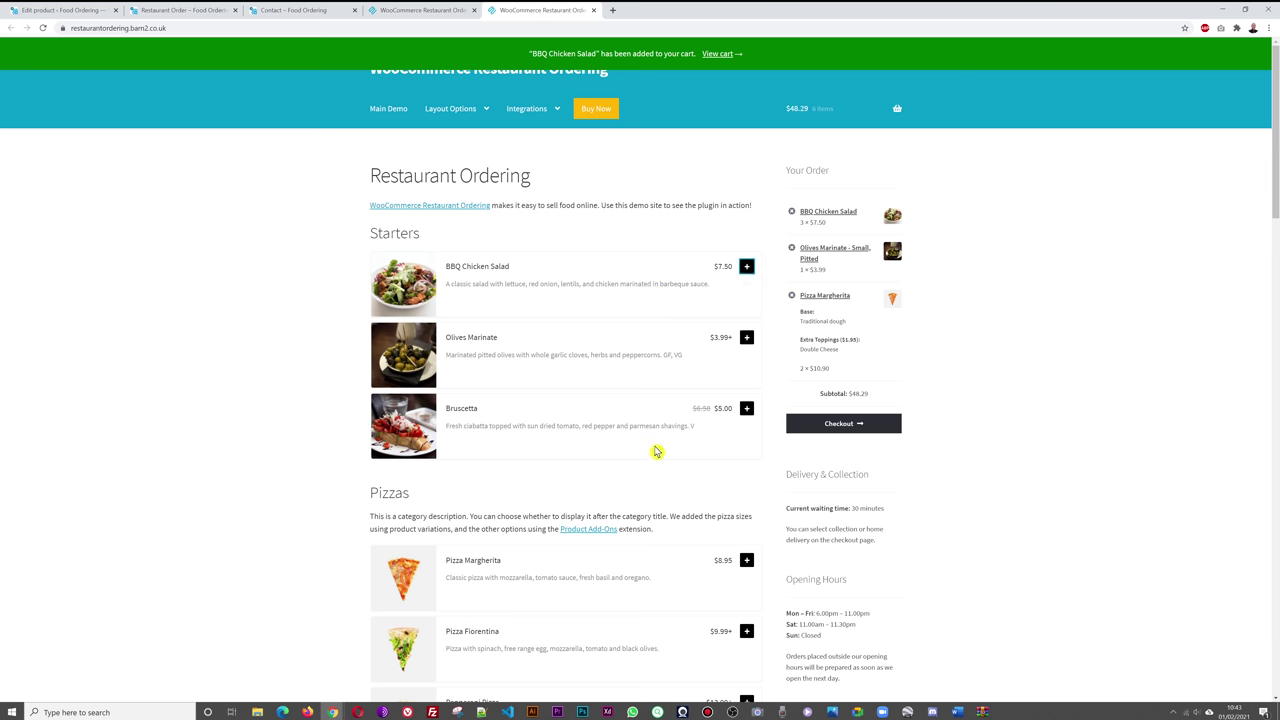
{"action": "scroll", "coordinate": [656, 452], "scroll_direction": "down", "scroll_amount": 2}
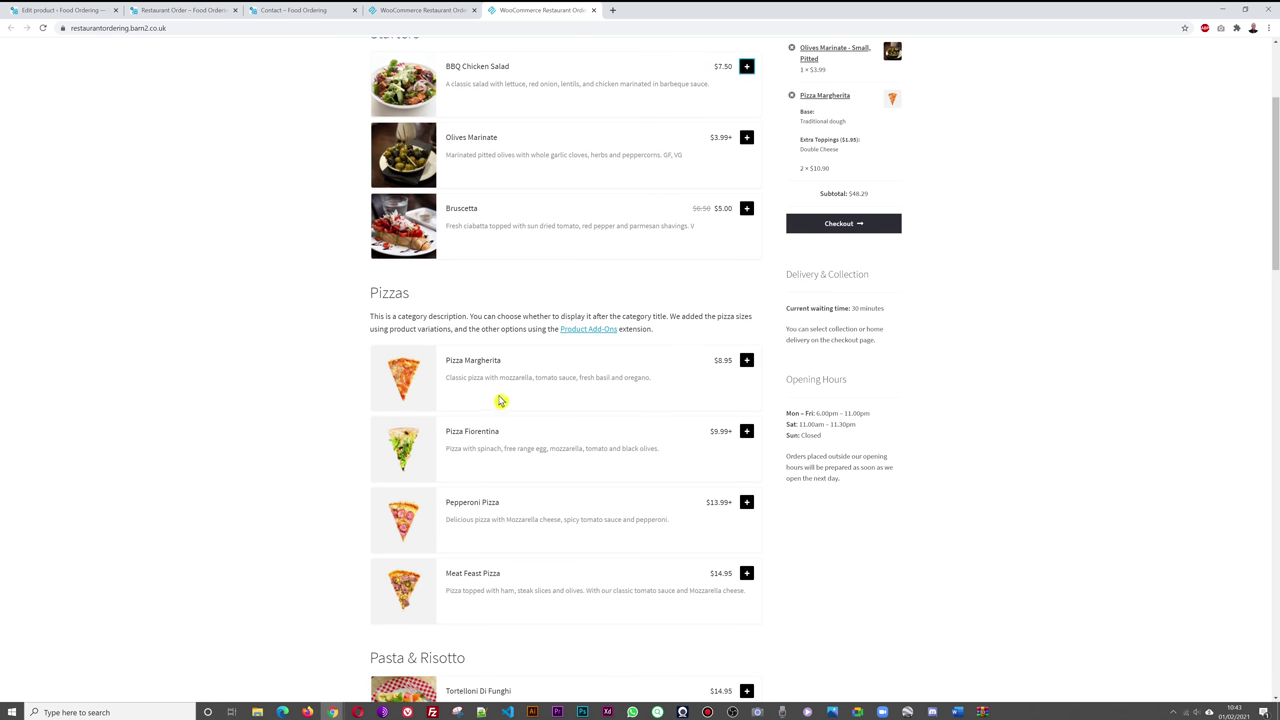
{"action": "left_click", "coordinate": [747, 361]}
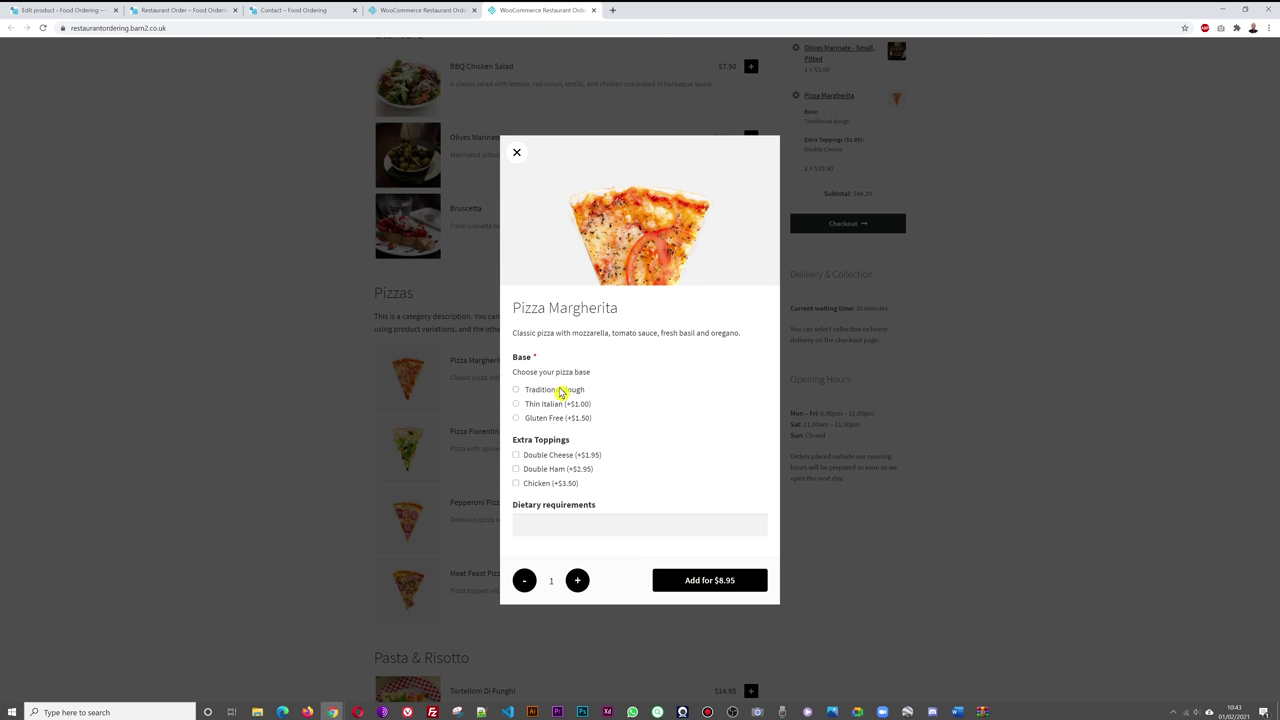
{"action": "left_click", "coordinate": [614, 526]}
{"action": "left_click", "coordinate": [656, 458]}
{"action": "left_click", "coordinate": [576, 582]}
{"action": "left_click", "coordinate": [524, 582]}
{"action": "left_click", "coordinate": [577, 582]}
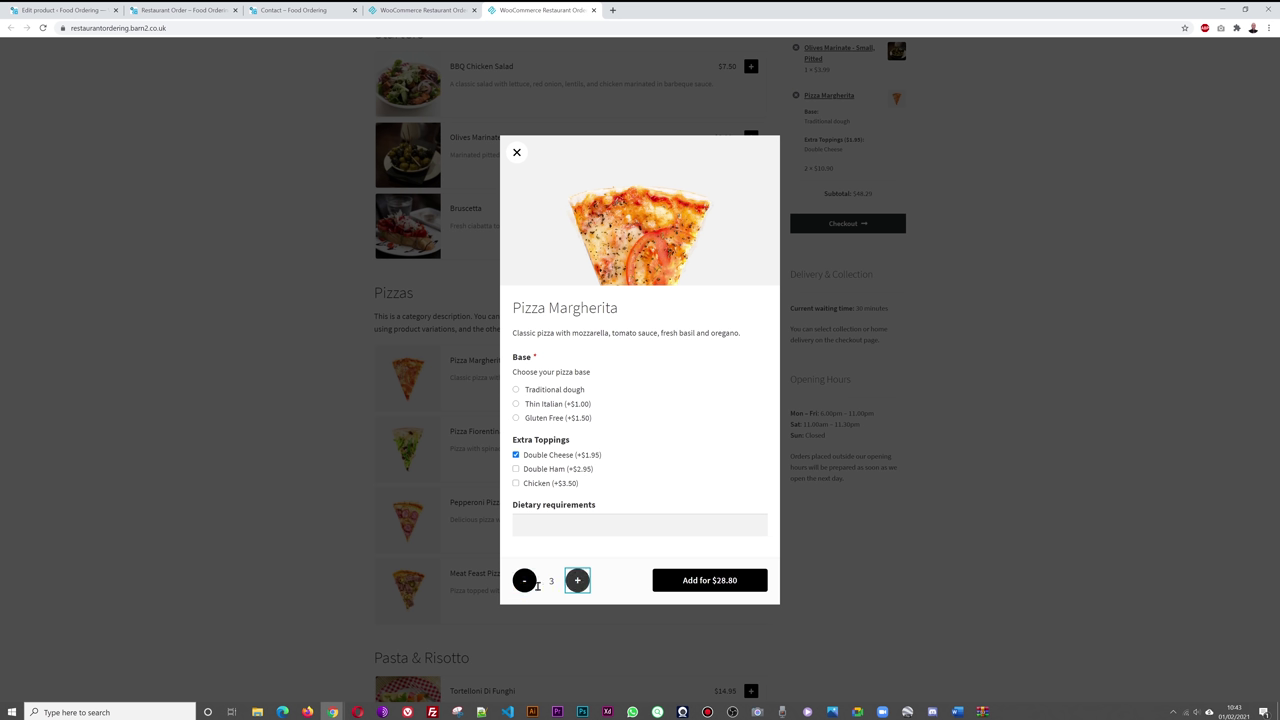
{"action": "left_click", "coordinate": [528, 586]}
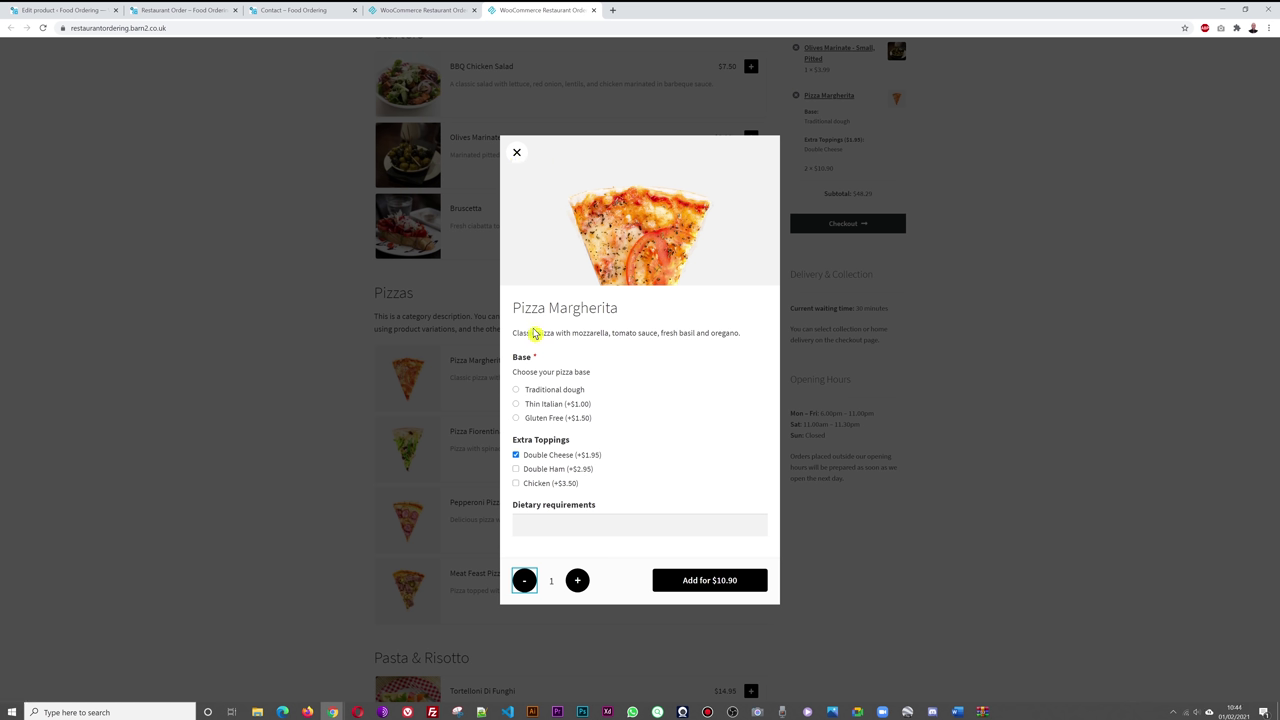
{"action": "left_click", "coordinate": [517, 155]}
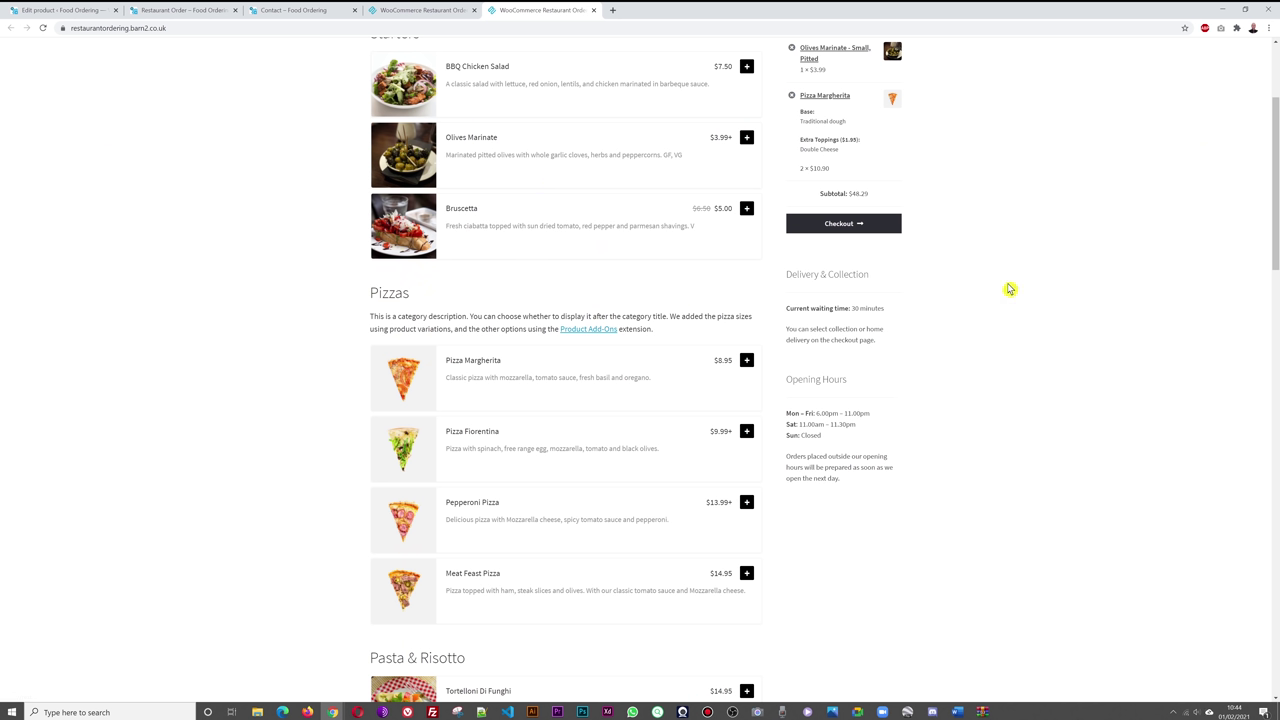
{"action": "left_click", "coordinate": [746, 361]}
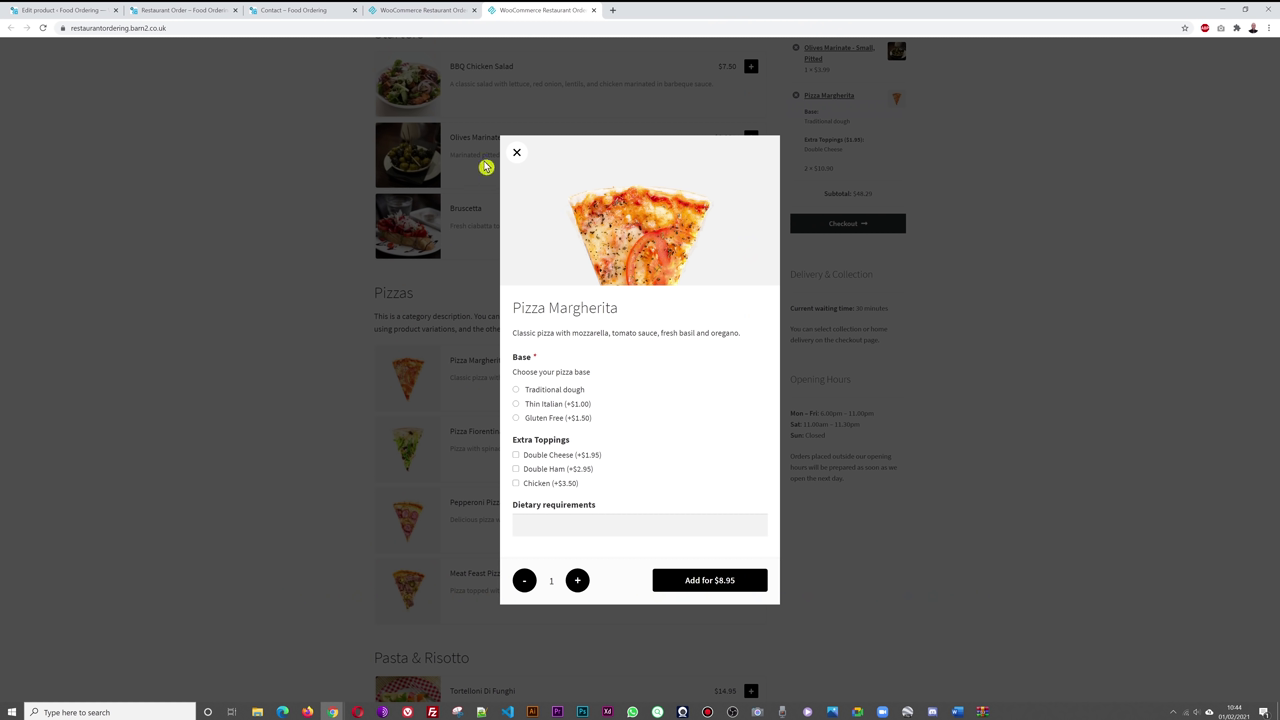
{"action": "left_click", "coordinate": [517, 152]}
{"action": "scroll", "coordinate": [470, 352], "scroll_direction": "up", "scroll_amount": 2}
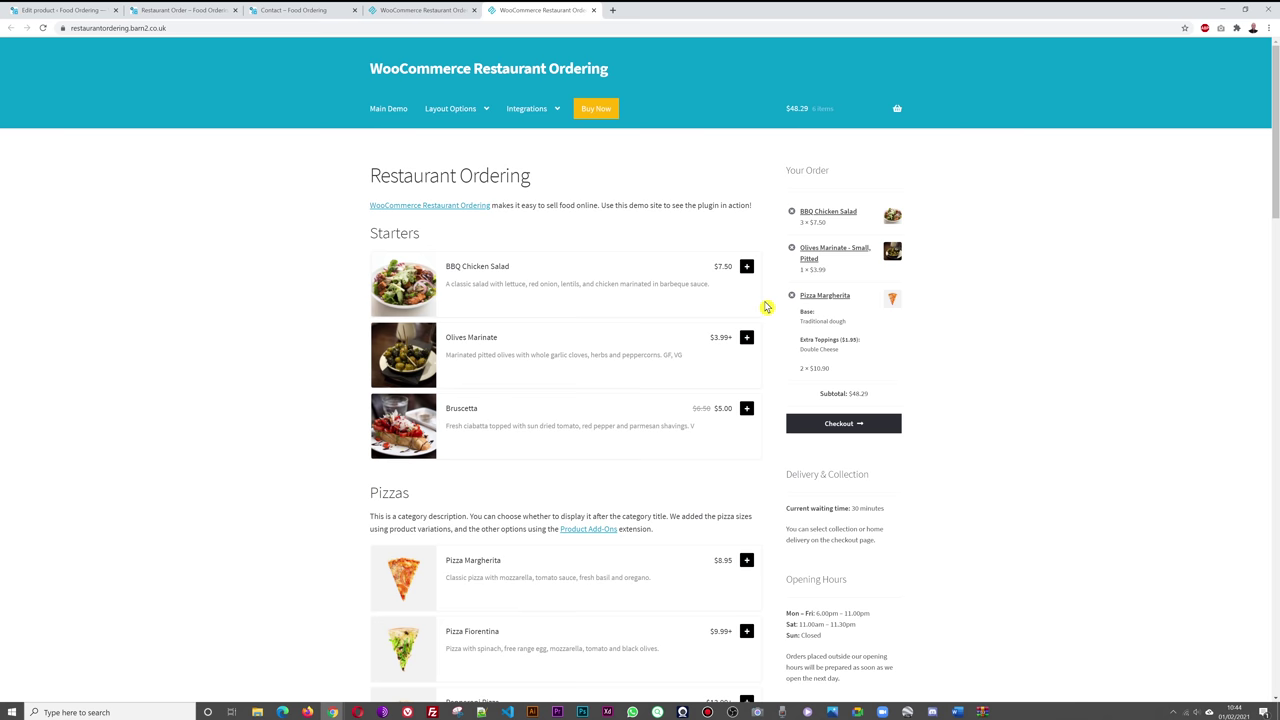
{"action": "scroll", "coordinate": [766, 307], "scroll_direction": "down", "scroll_amount": 3}
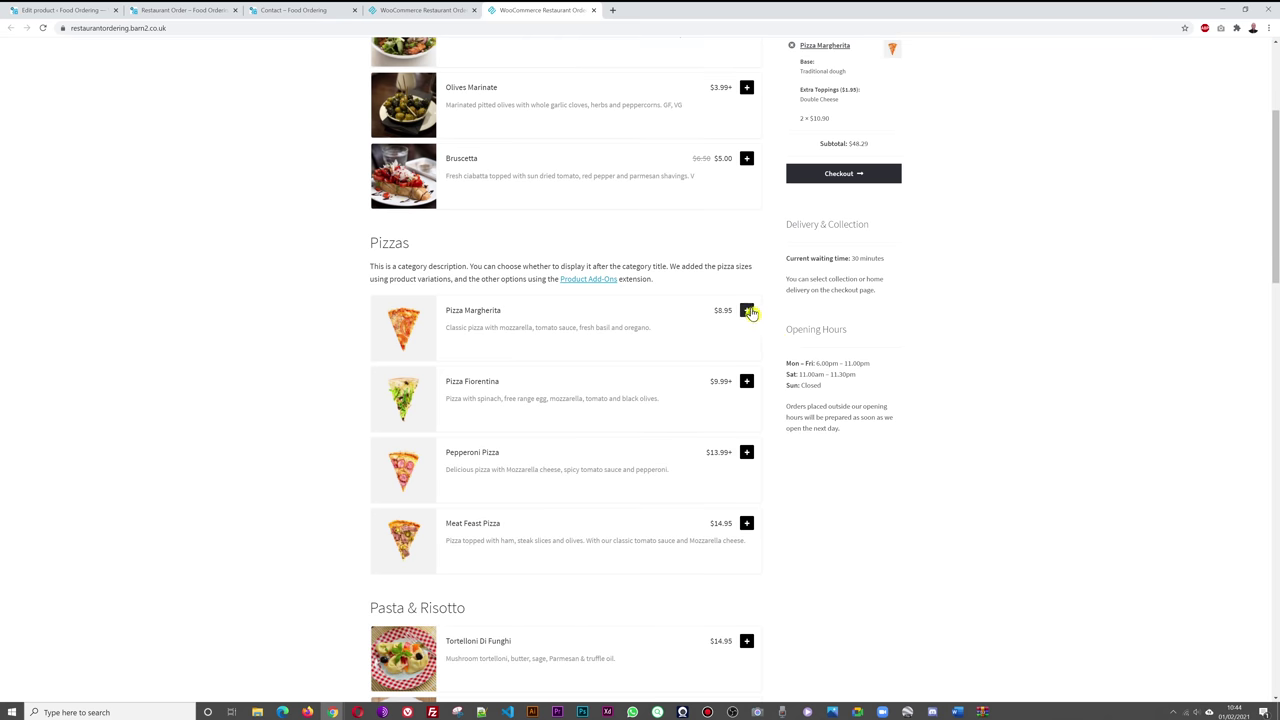
{"action": "left_click", "coordinate": [748, 310]}
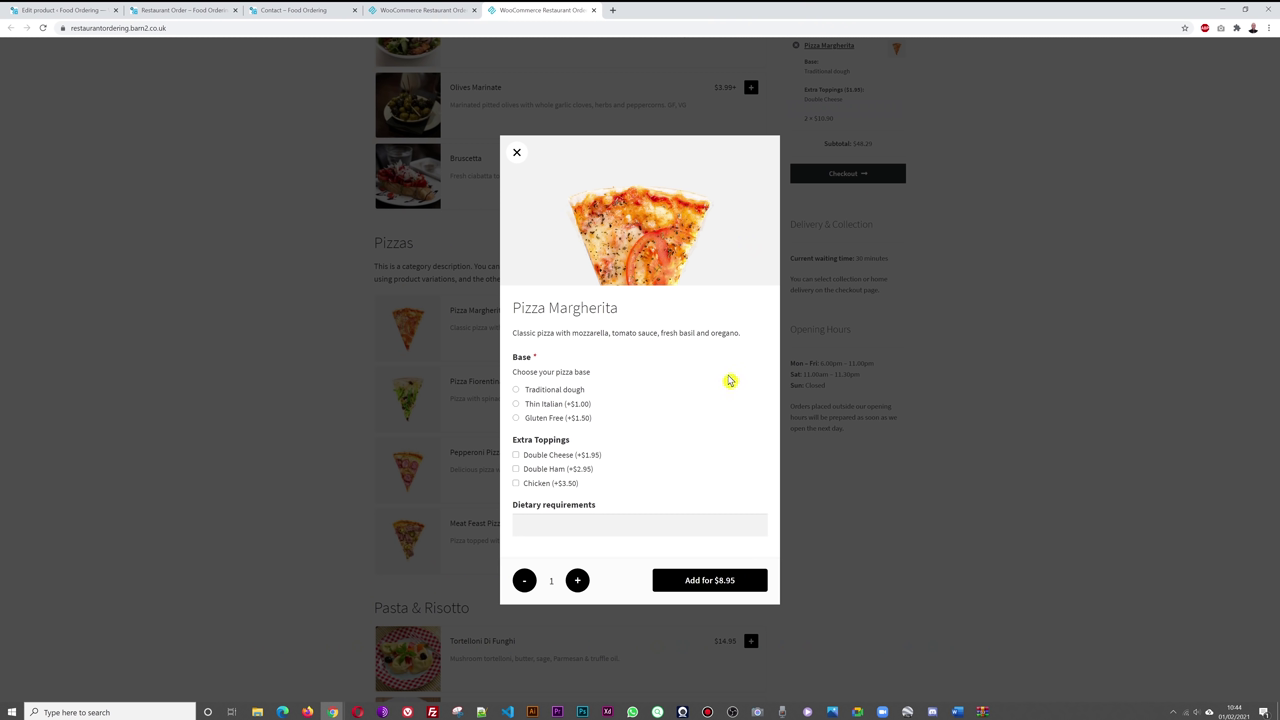
{"action": "left_click", "coordinate": [516, 153]}
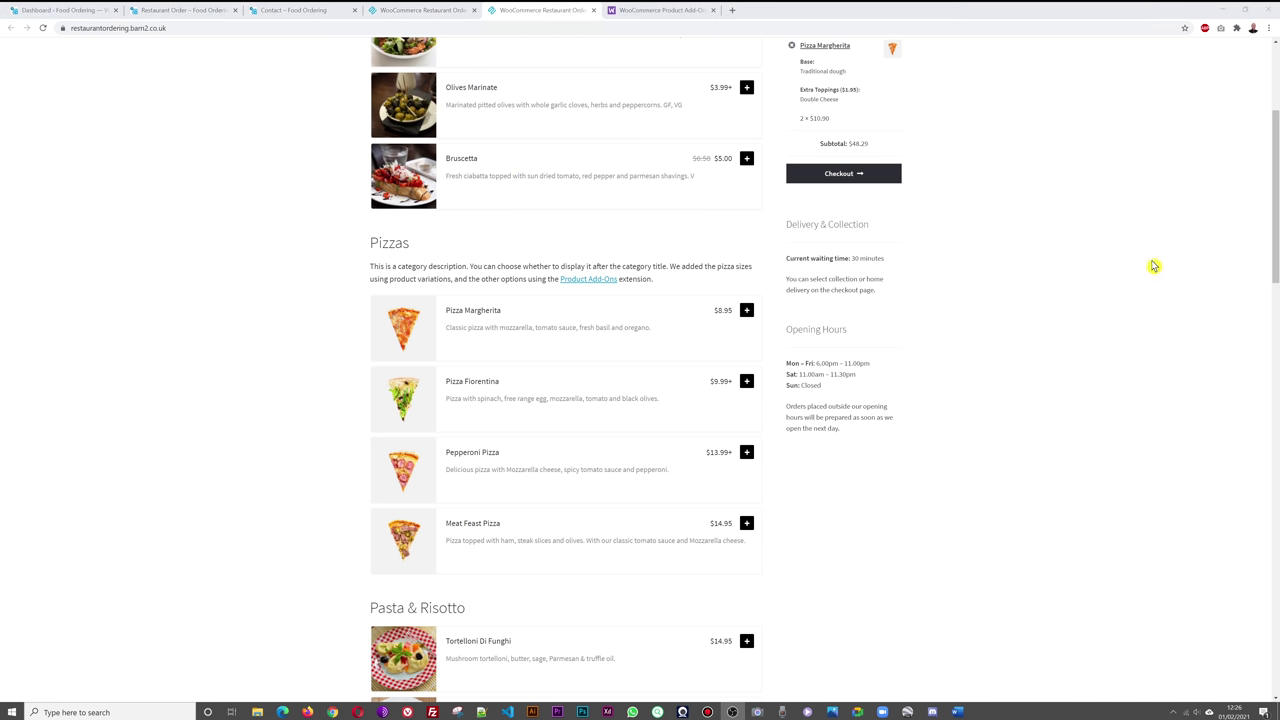
- Begin buying the $49.00-per-year Product Add-Ons extension from its WooCommerce.com page
{"action": "left_click", "coordinate": [652, 9]}
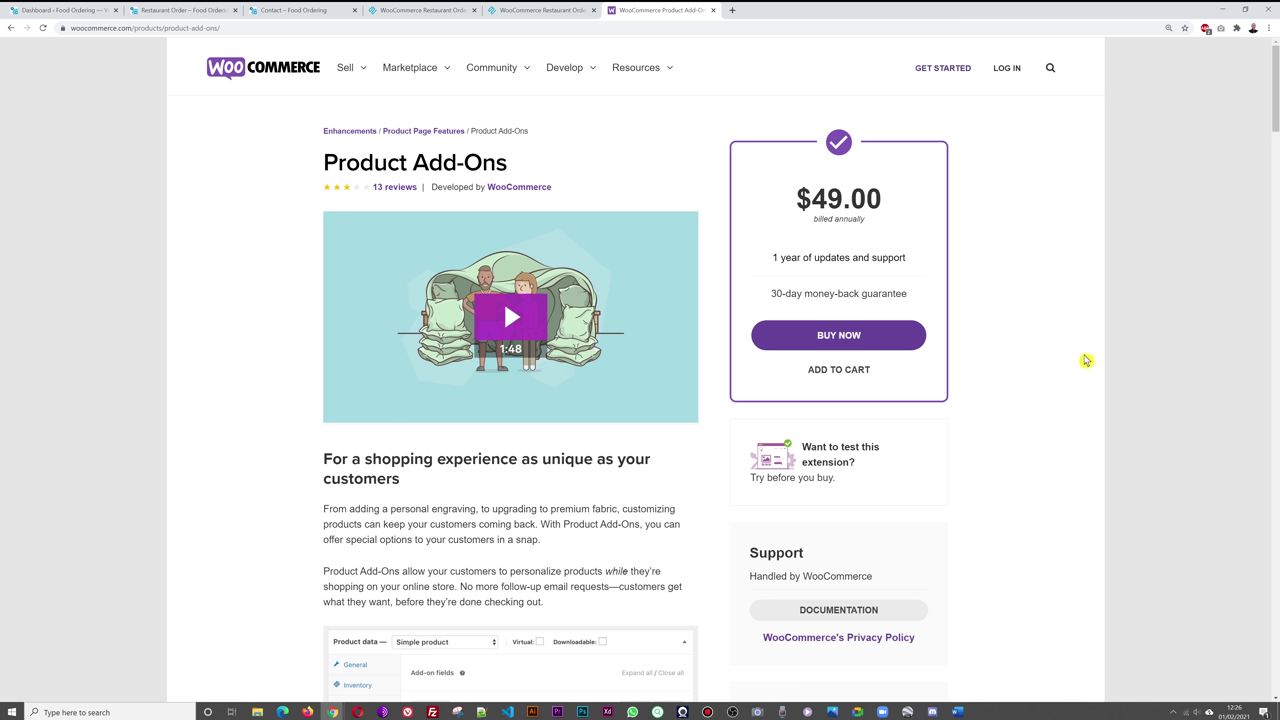
{"action": "left_click", "coordinate": [870, 340]}
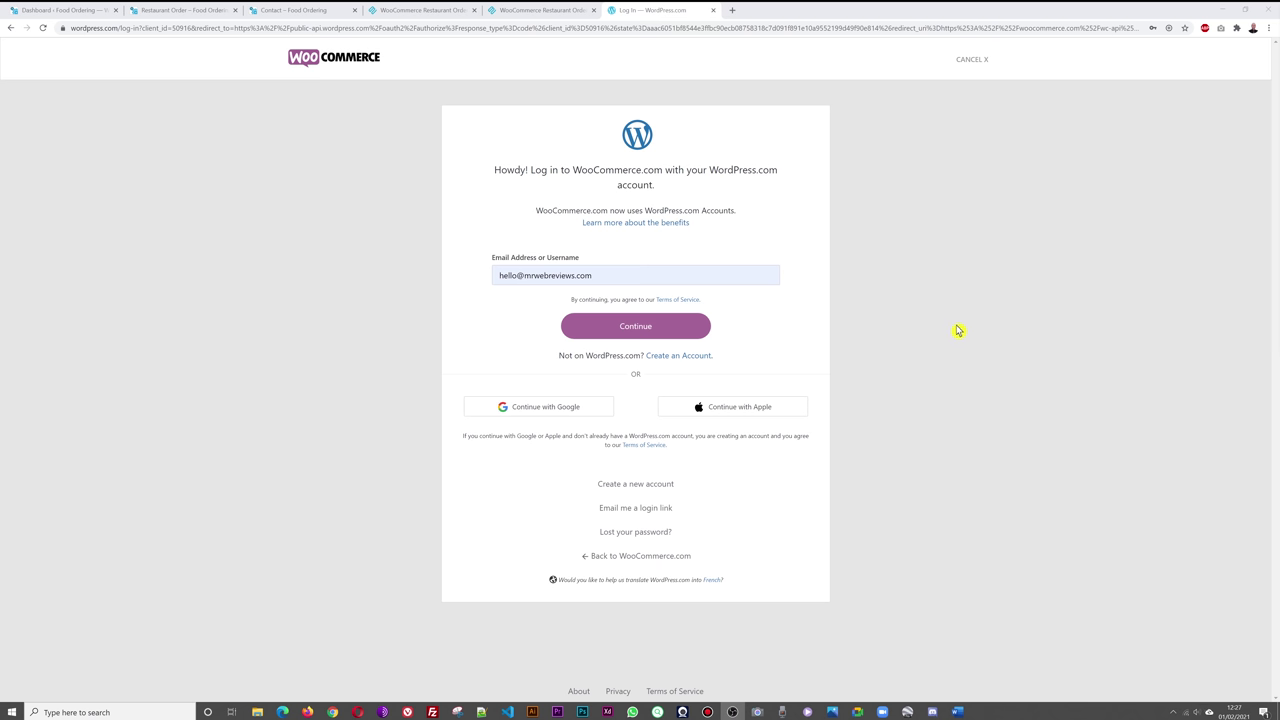
- Go to the Add Plugins page in the WordPress admin
{"action": "left_click", "coordinate": [62, 12]}
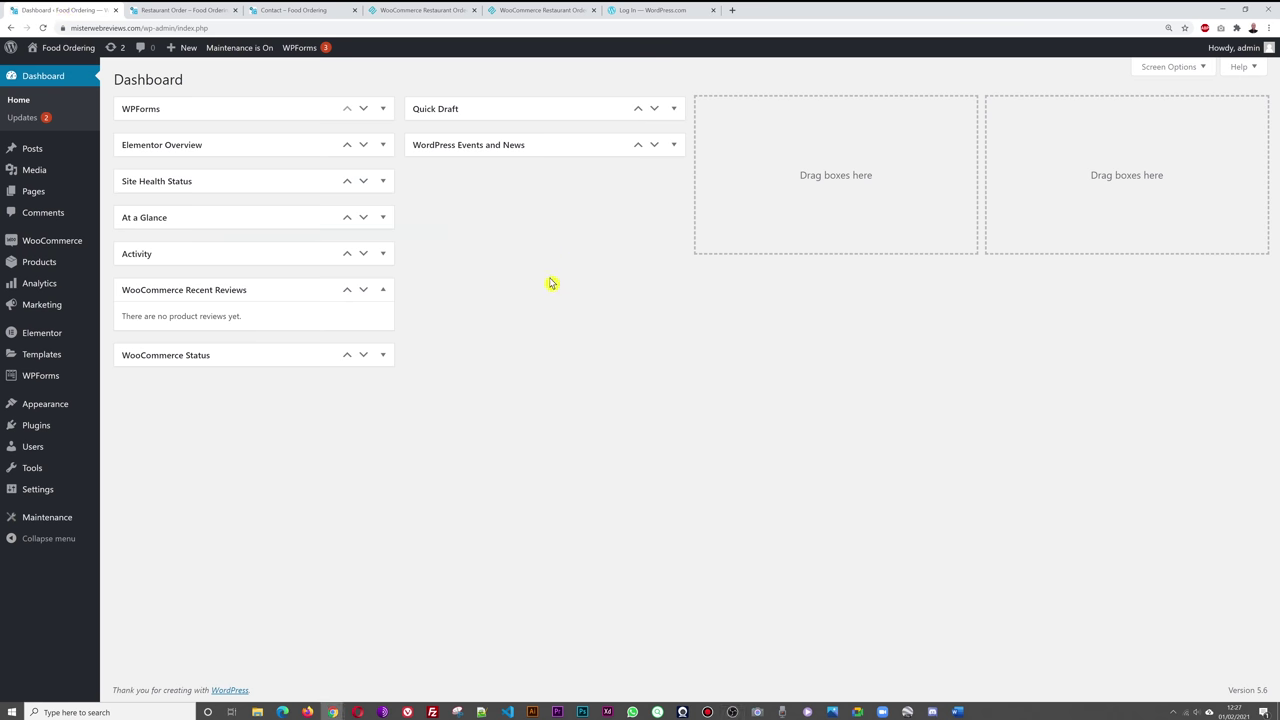
{"action": "mouse_move", "coordinate": [44, 436]}
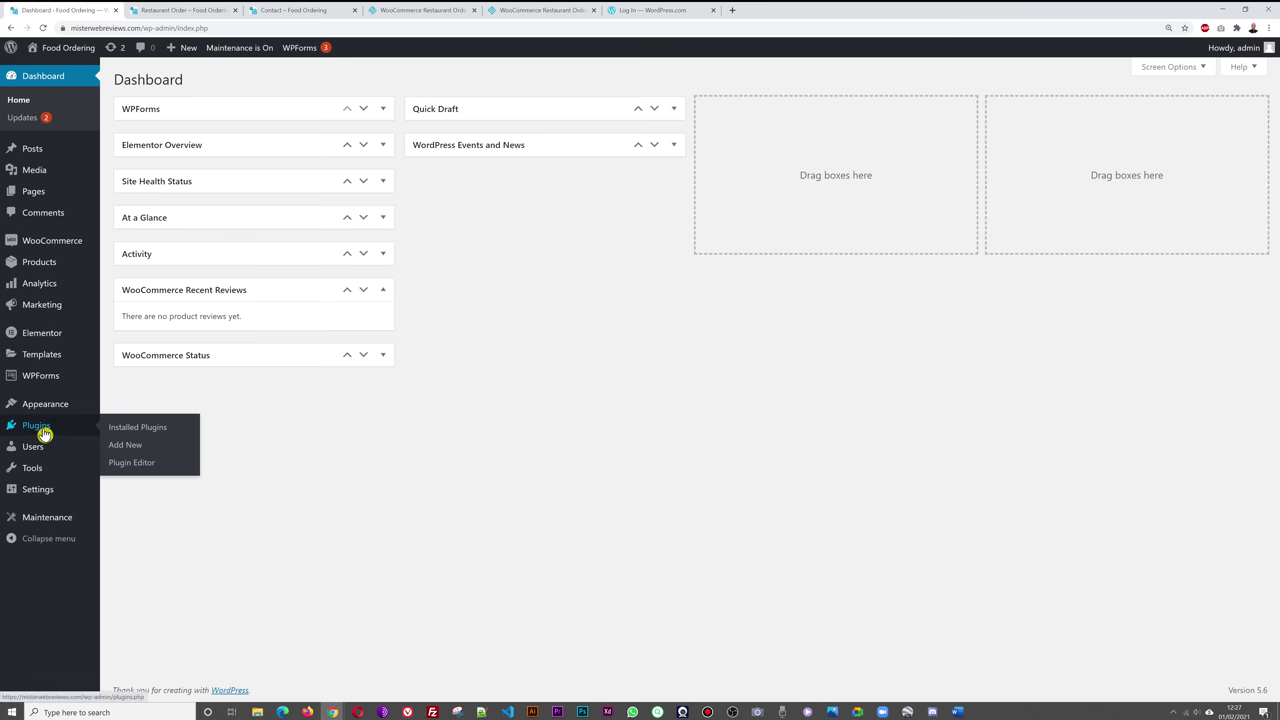
{"action": "left_click", "coordinate": [136, 452]}
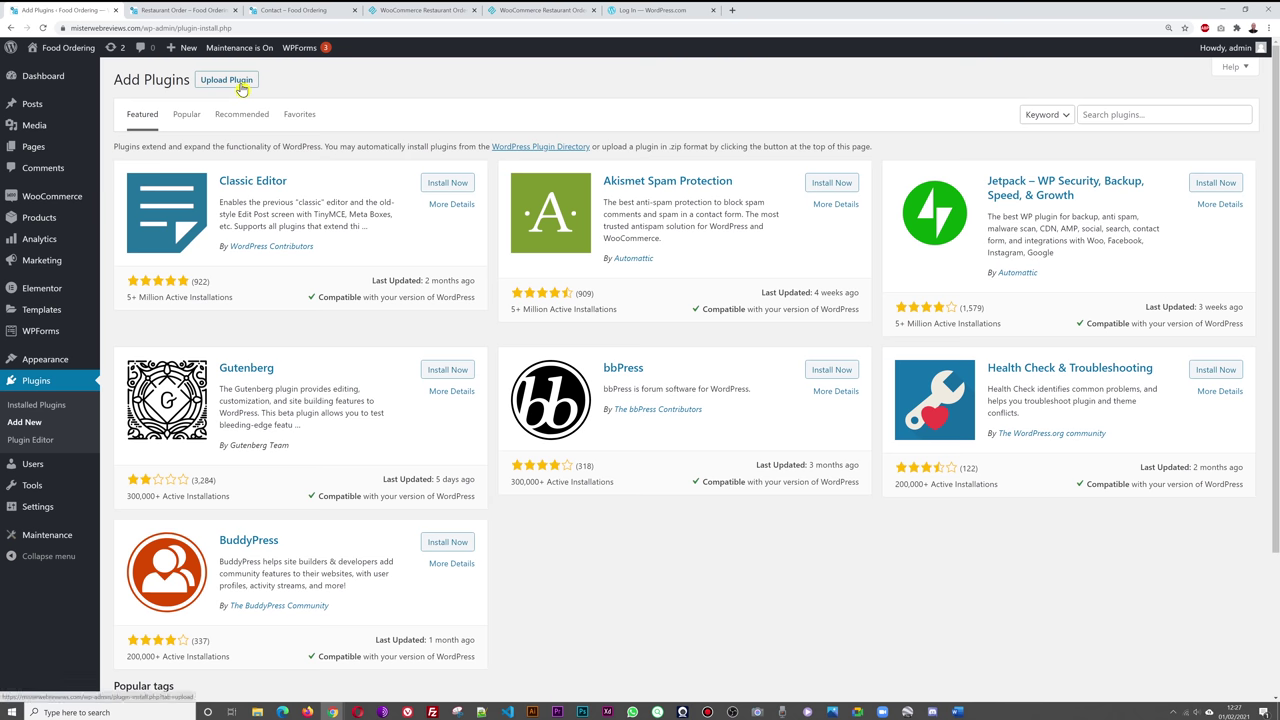
{"action": "left_click", "coordinate": [668, 12]}
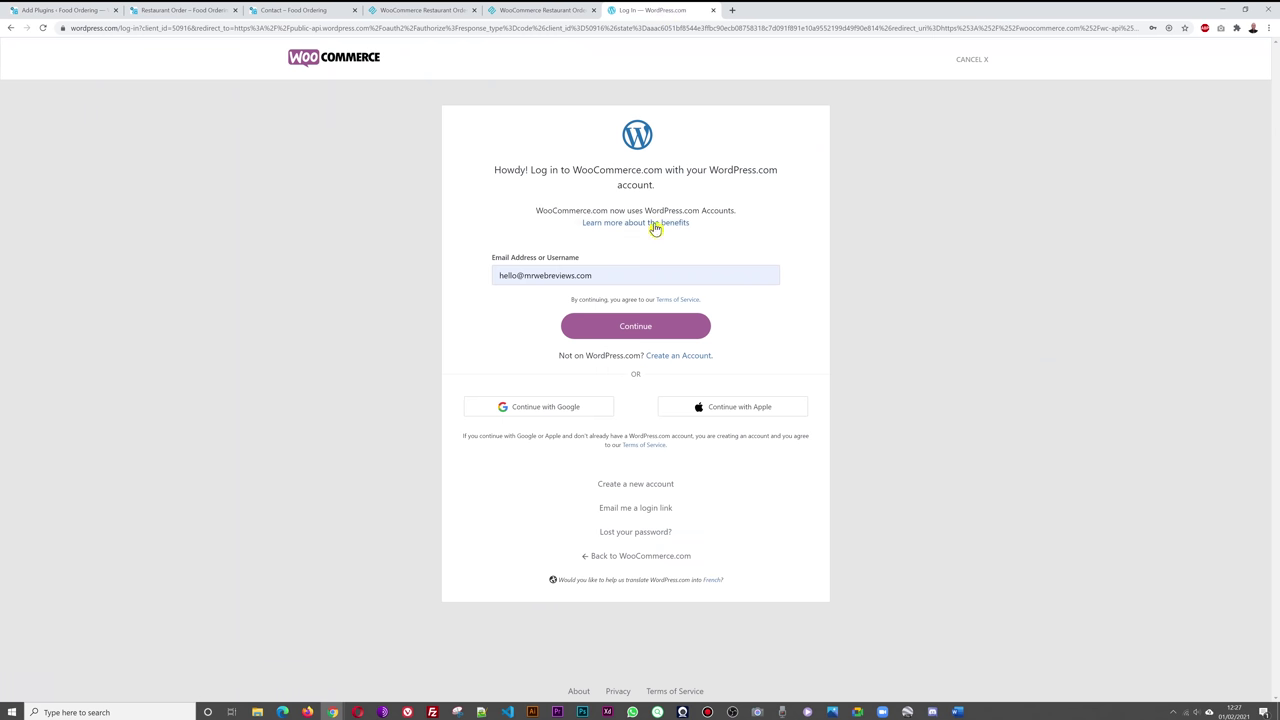
{"action": "left_click", "coordinate": [72, 14]}
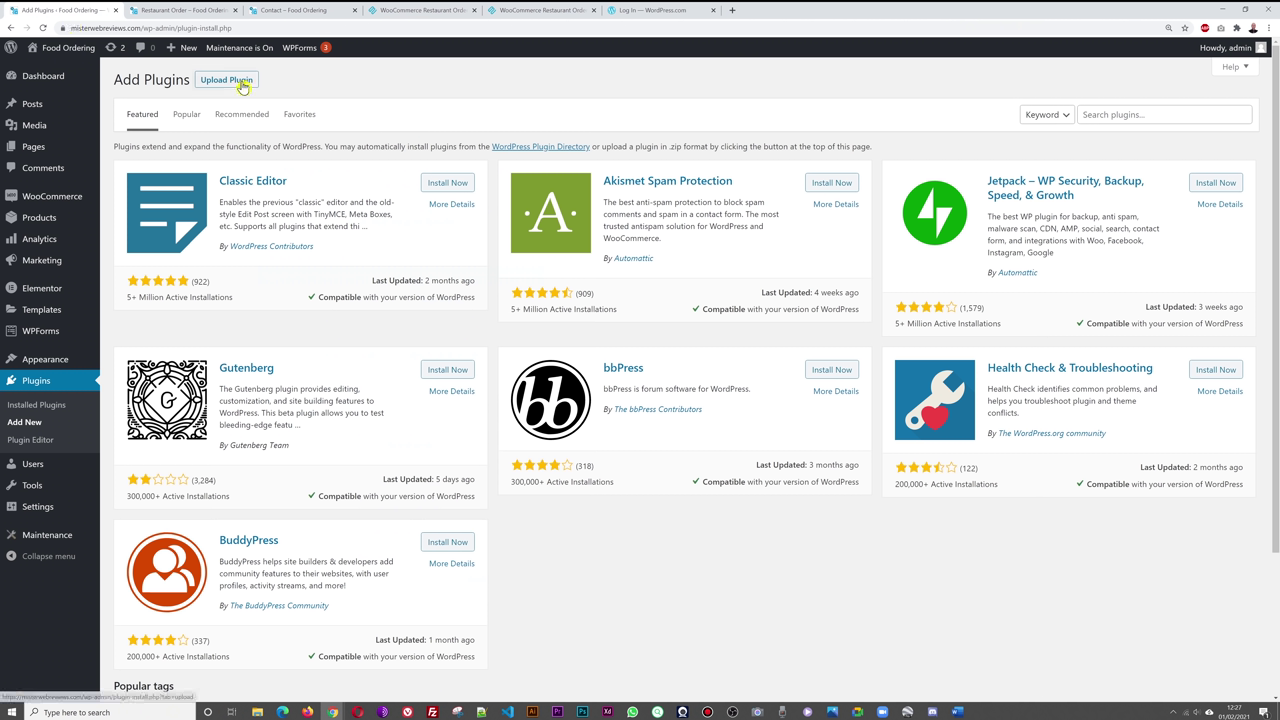
- Upload woocommerce-product-addons.zip, install it and activate the plugin
{"action": "left_click", "coordinate": [245, 82]}
{"action": "left_click", "coordinate": [605, 192]}
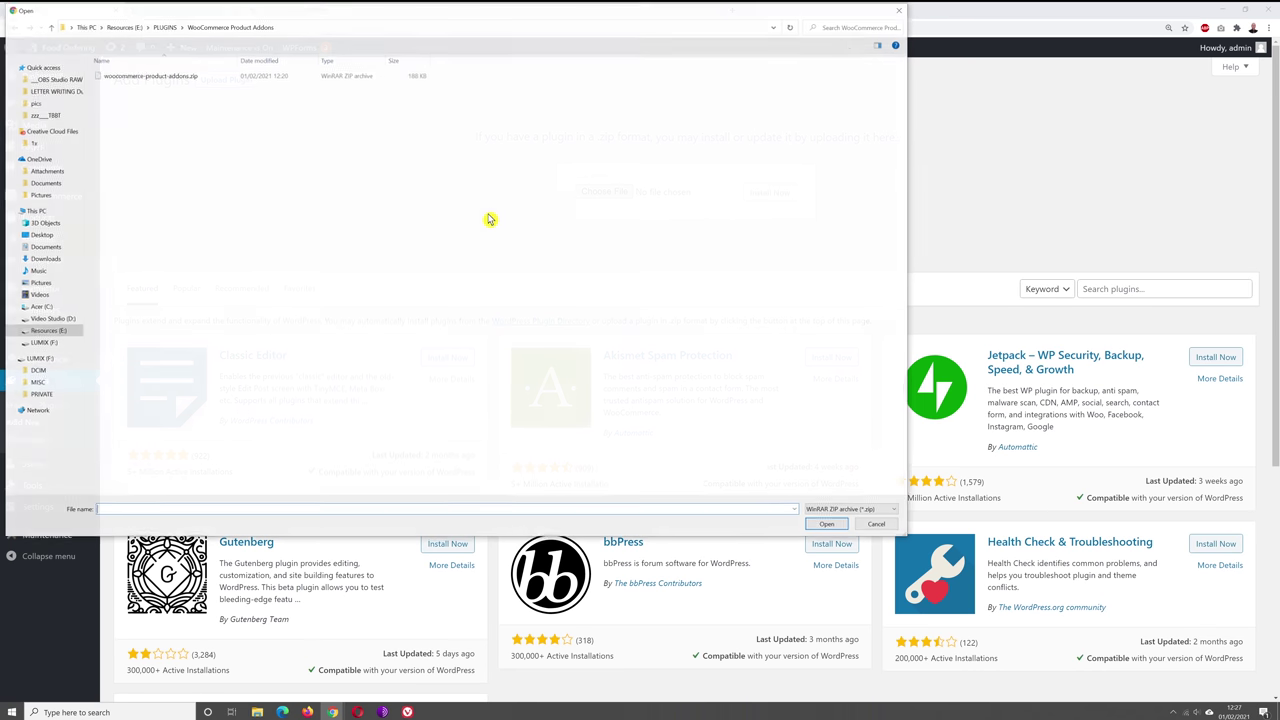
{"action": "left_click", "coordinate": [177, 80]}
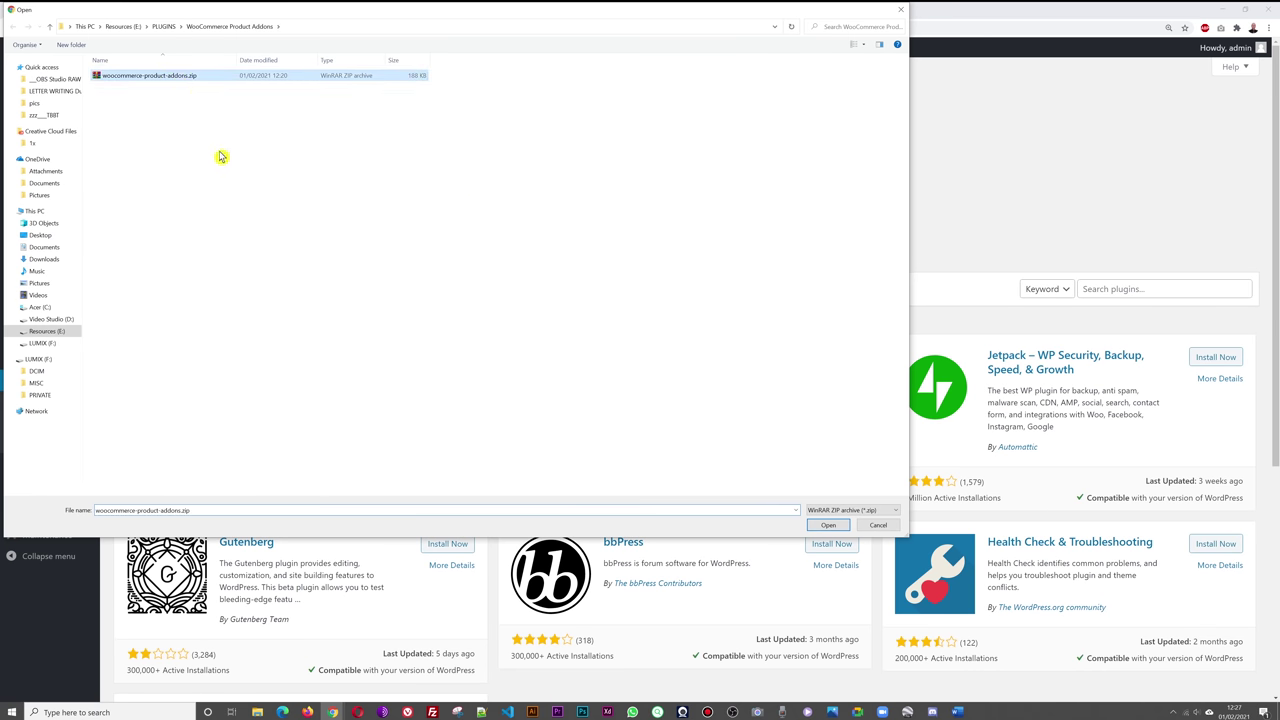
{"action": "left_click", "coordinate": [826, 526]}
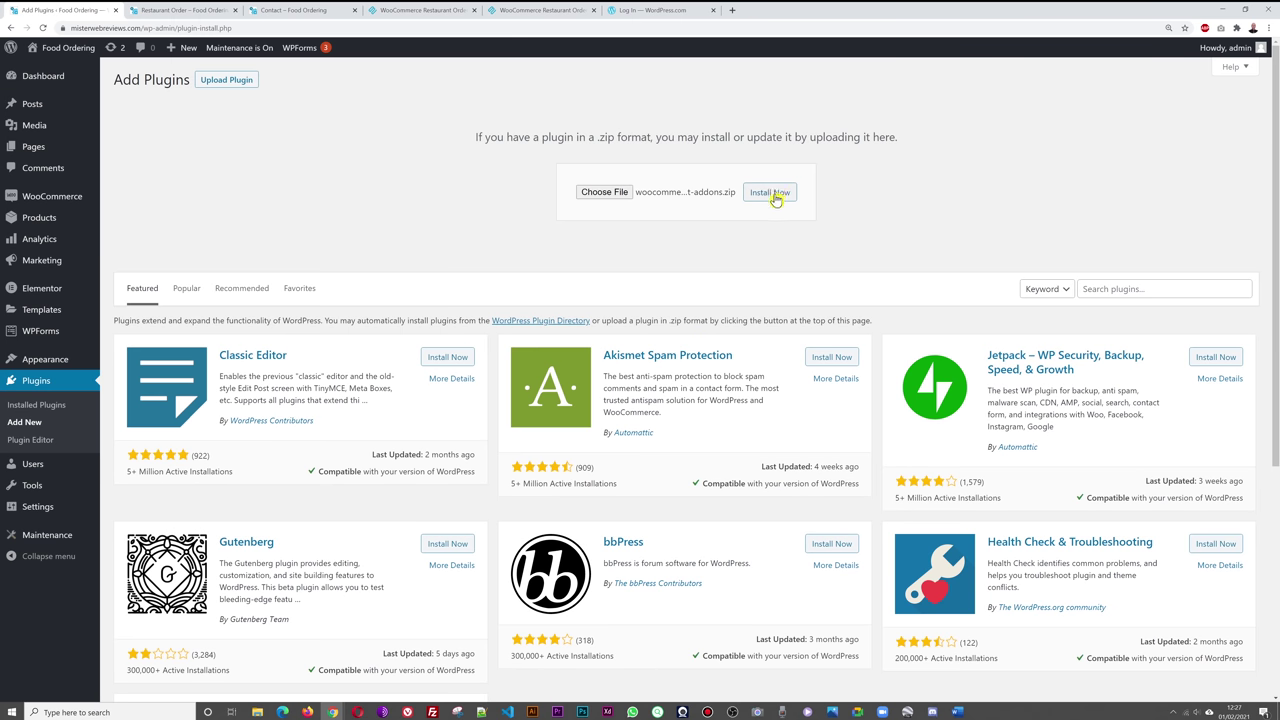
{"action": "left_click", "coordinate": [775, 199]}
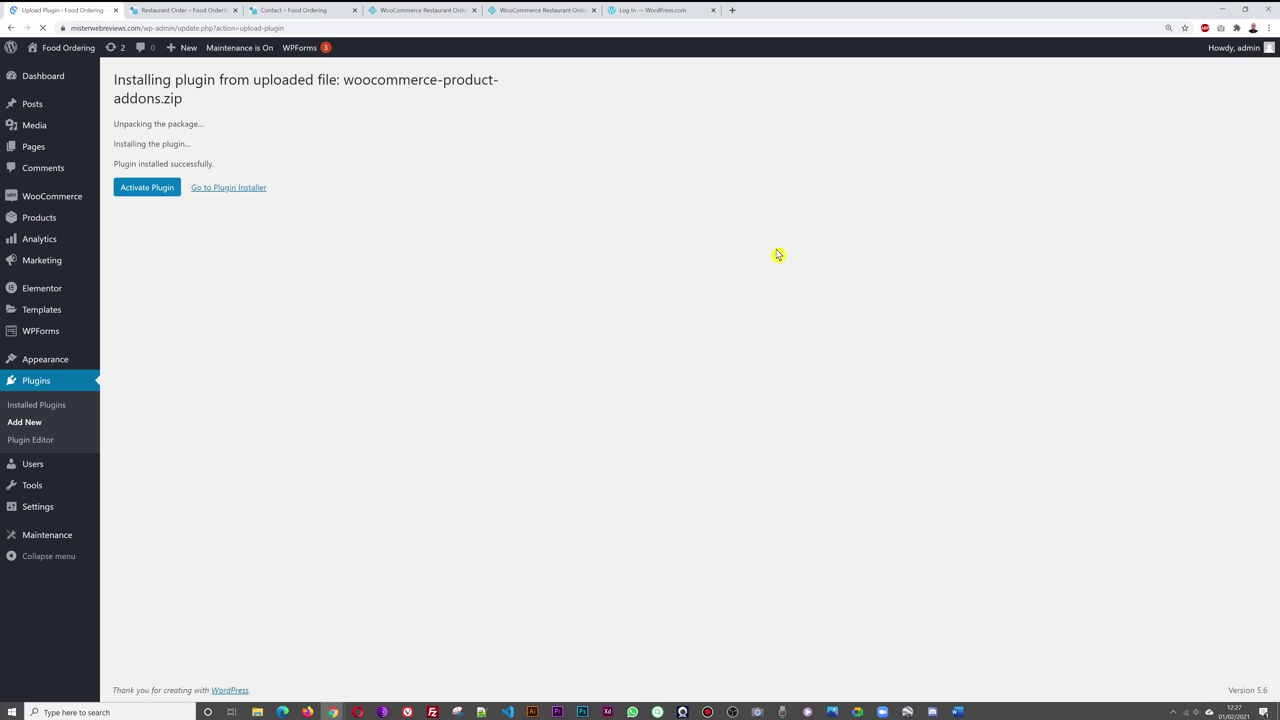
{"action": "left_click", "coordinate": [143, 189]}
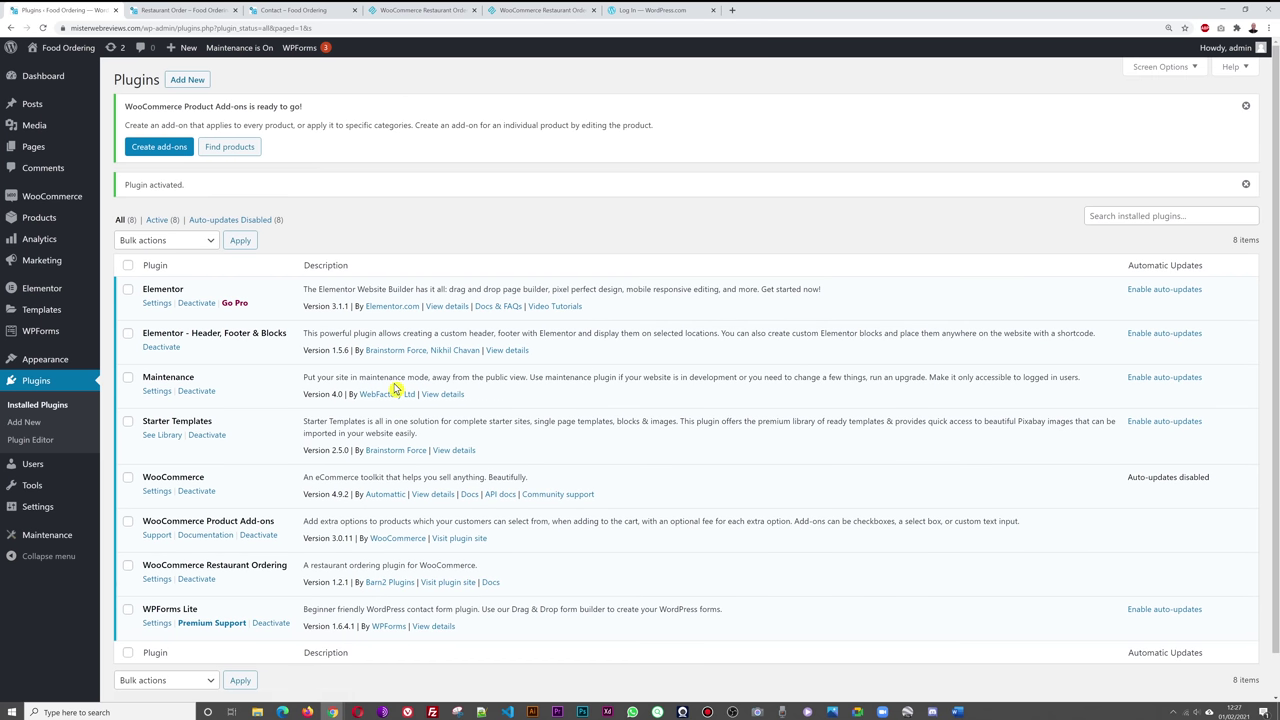
- Open Chicken Tikka Masala for editing from the All Products list
{"action": "scroll", "coordinate": [660, 474], "scroll_direction": "down", "scroll_amount": 1}
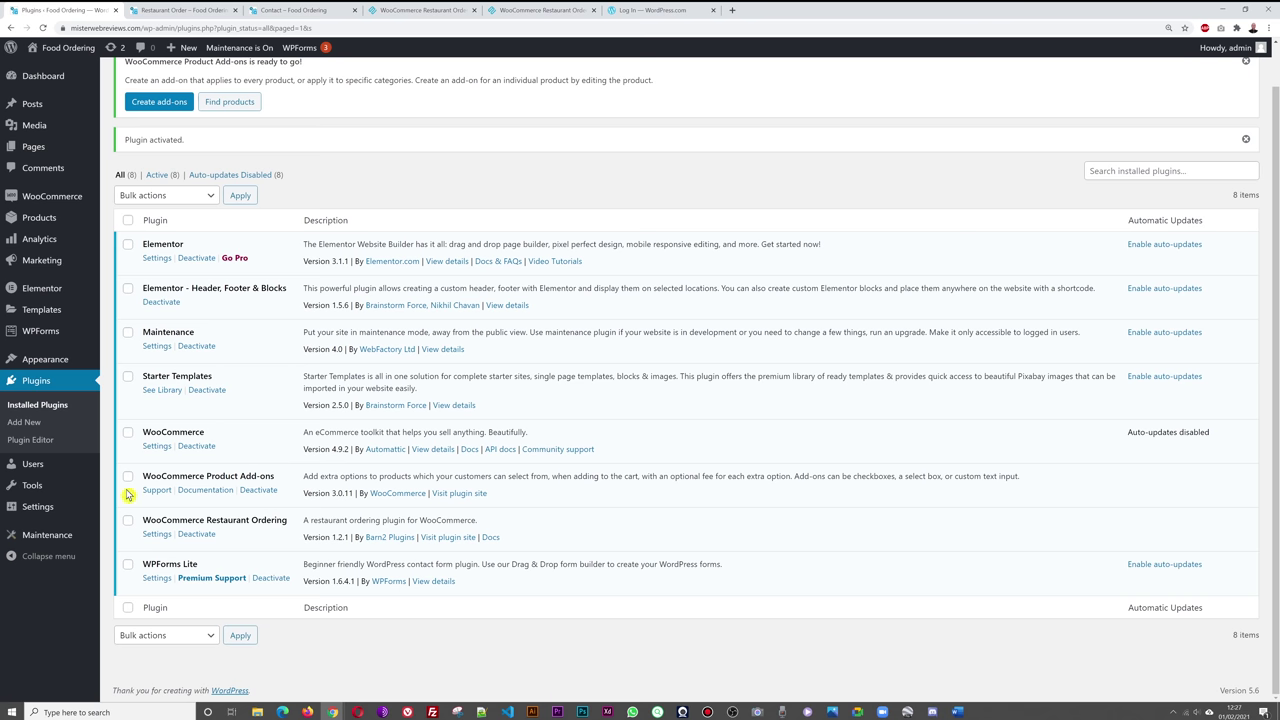
{"action": "scroll", "coordinate": [565, 563], "scroll_direction": "up", "scroll_amount": 1}
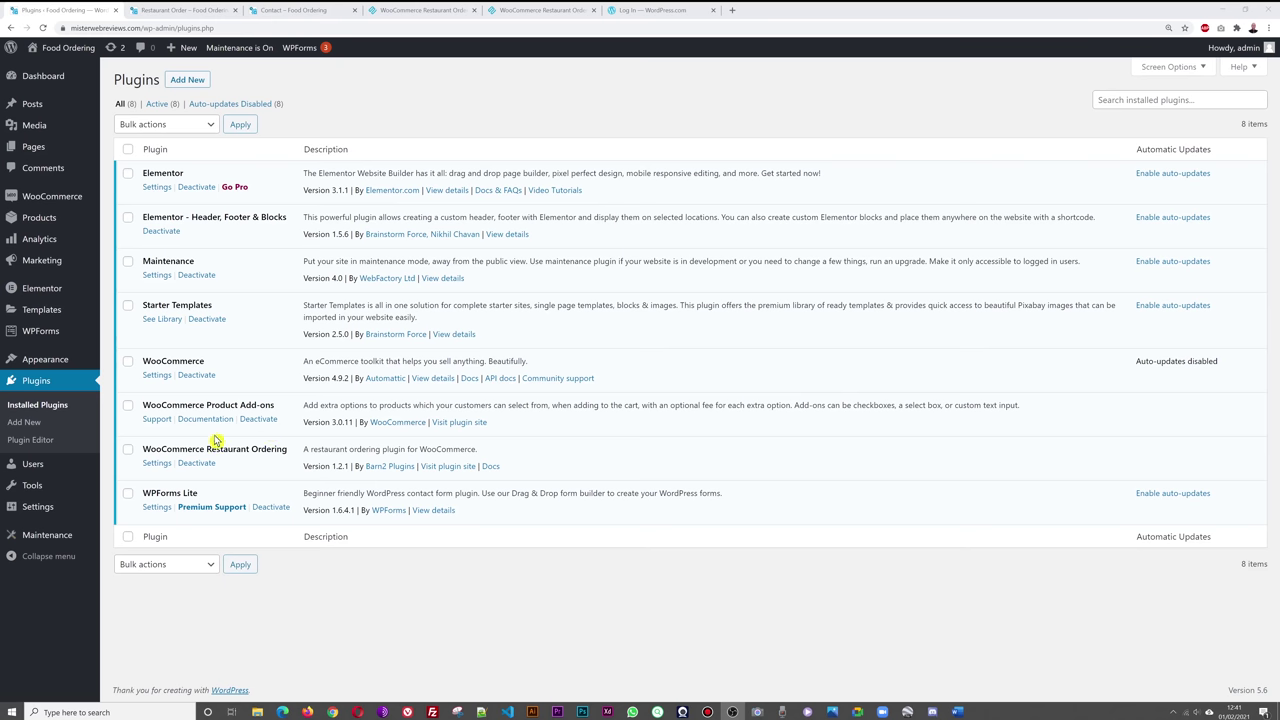
{"action": "mouse_move", "coordinate": [40, 218]}
{"action": "left_click", "coordinate": [115, 221]}
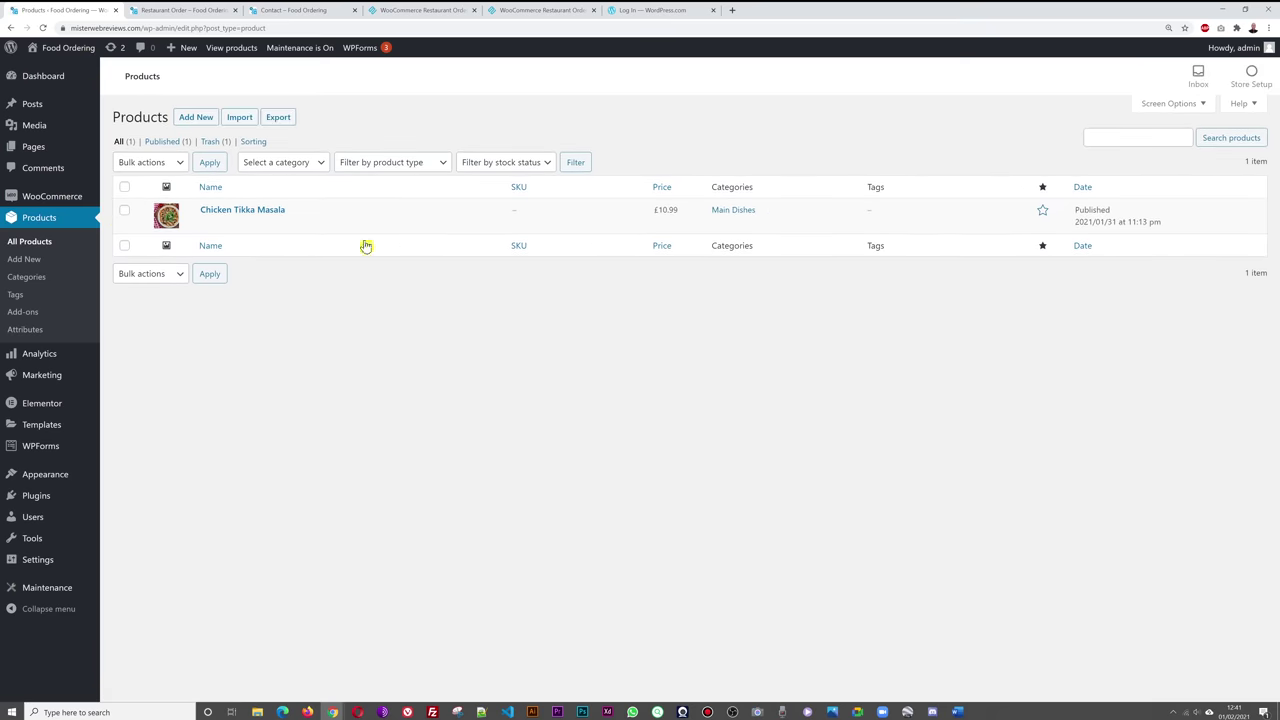
{"action": "left_click", "coordinate": [271, 211]}
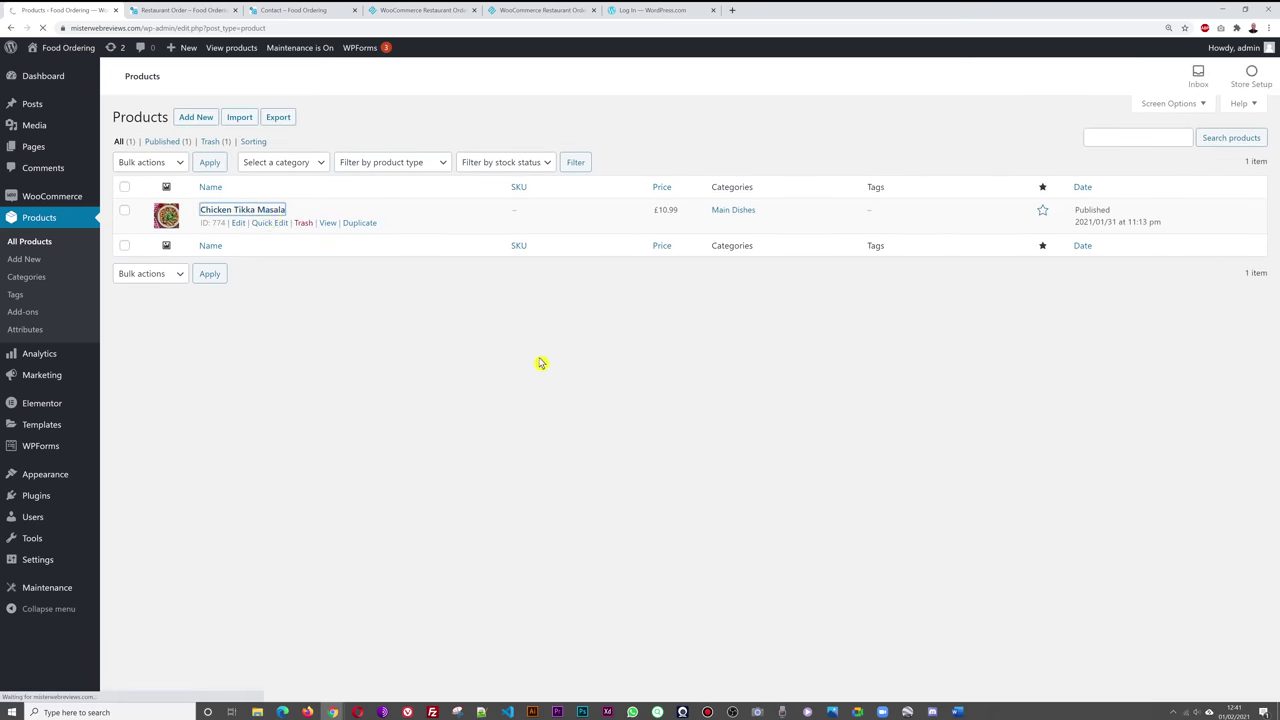
- Add a required Multiple Choice add-on titled Rice, displayed as radio buttons
{"action": "scroll", "coordinate": [719, 303], "scroll_direction": "down", "scroll_amount": 1}
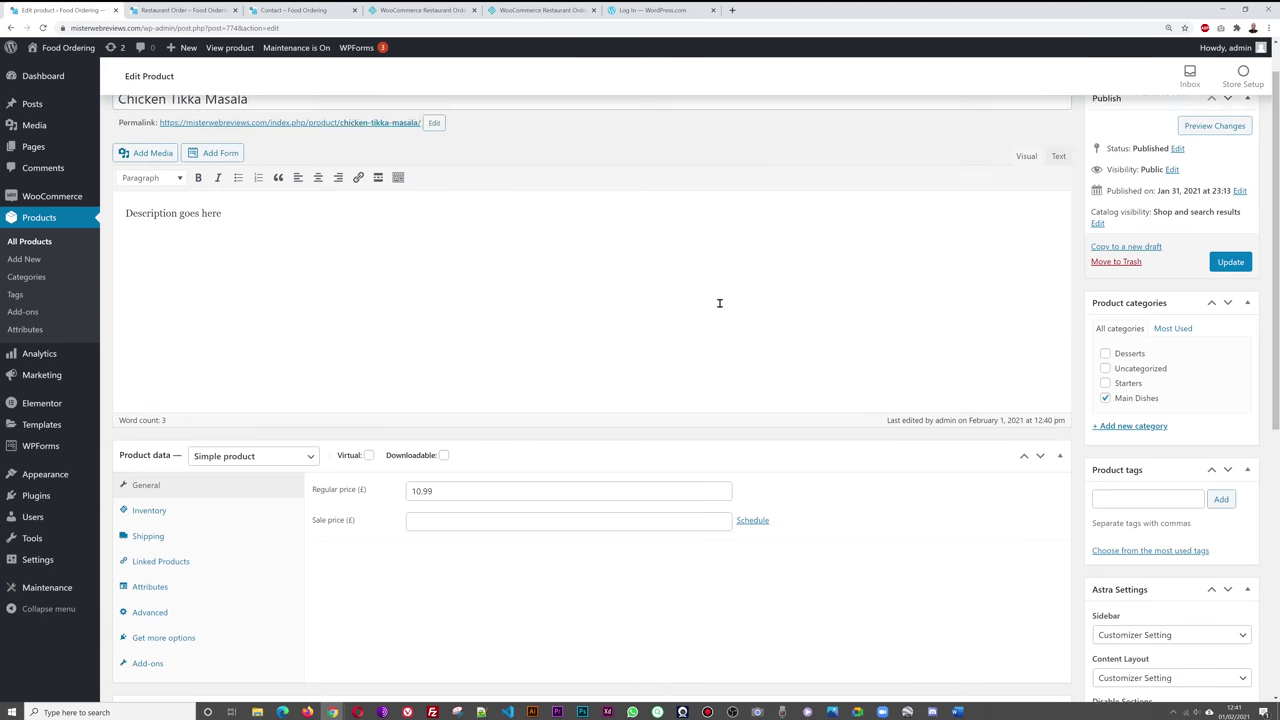
{"action": "scroll", "coordinate": [719, 303], "scroll_direction": "down", "scroll_amount": 2}
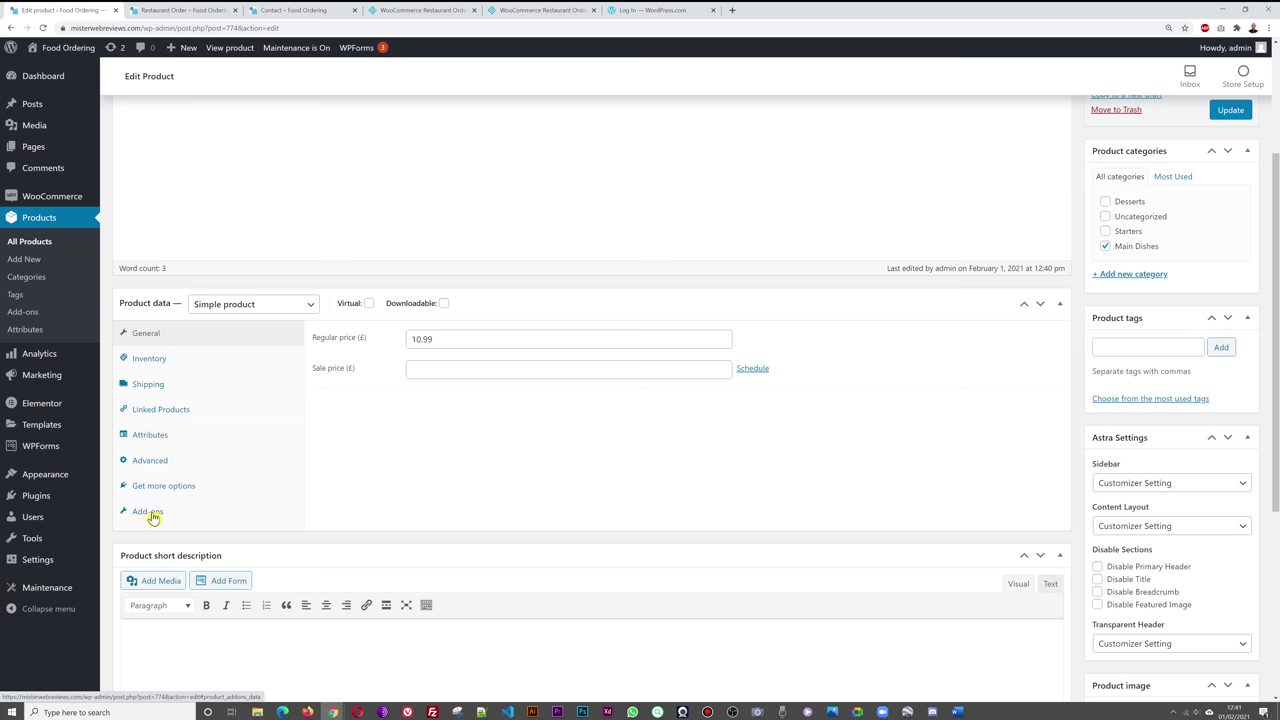
{"action": "left_click", "coordinate": [150, 513]}
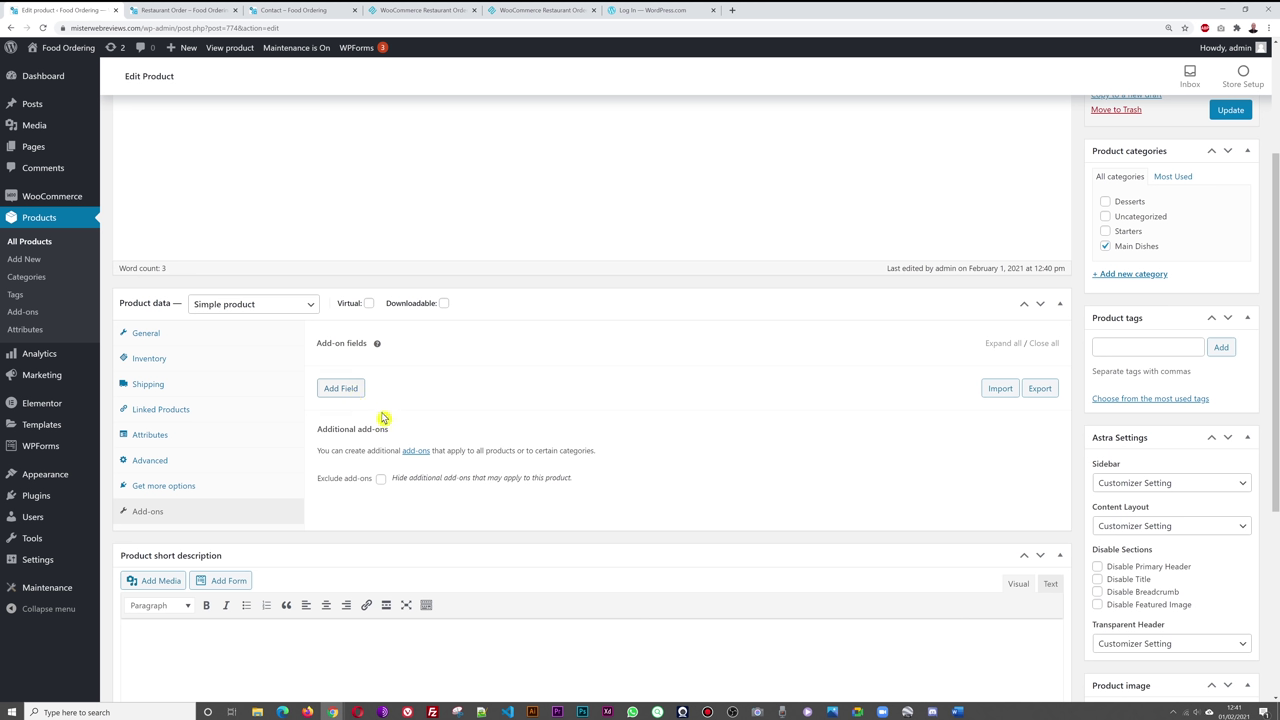
{"action": "left_click", "coordinate": [348, 395]}
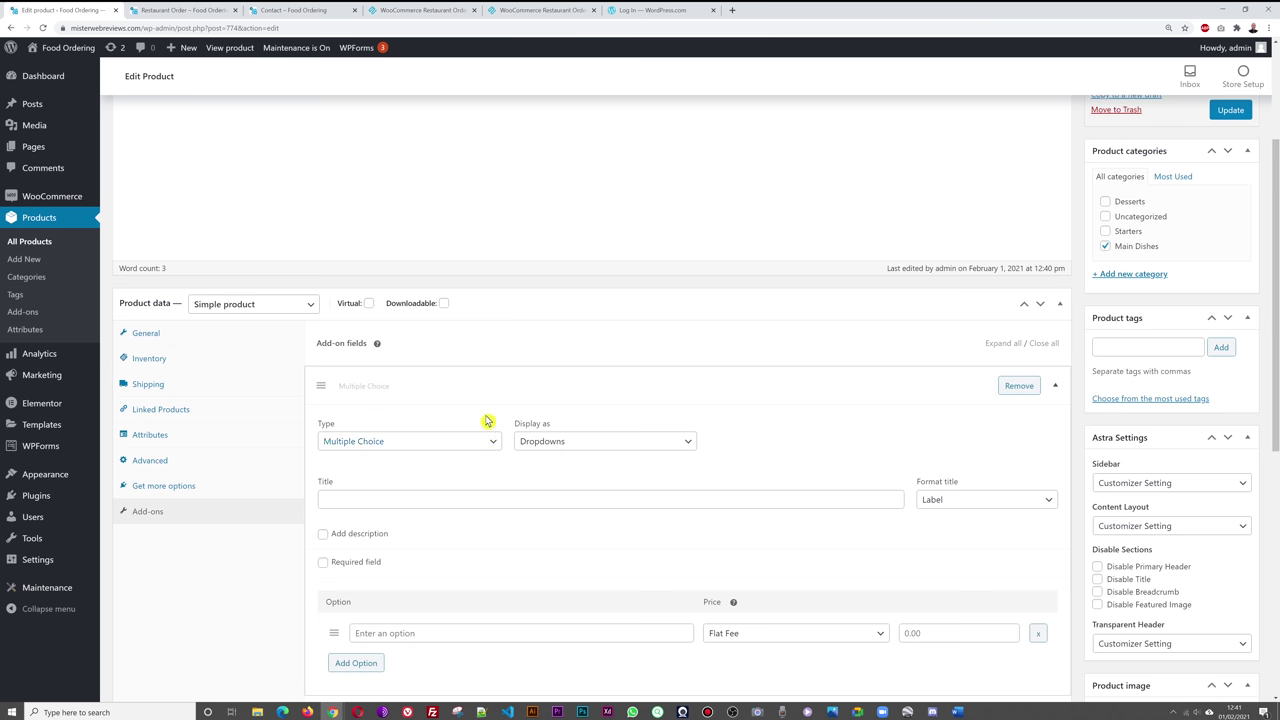
{"action": "scroll", "coordinate": [800, 405], "scroll_direction": "down", "scroll_amount": 3}
{"action": "left_click", "coordinate": [490, 293]}
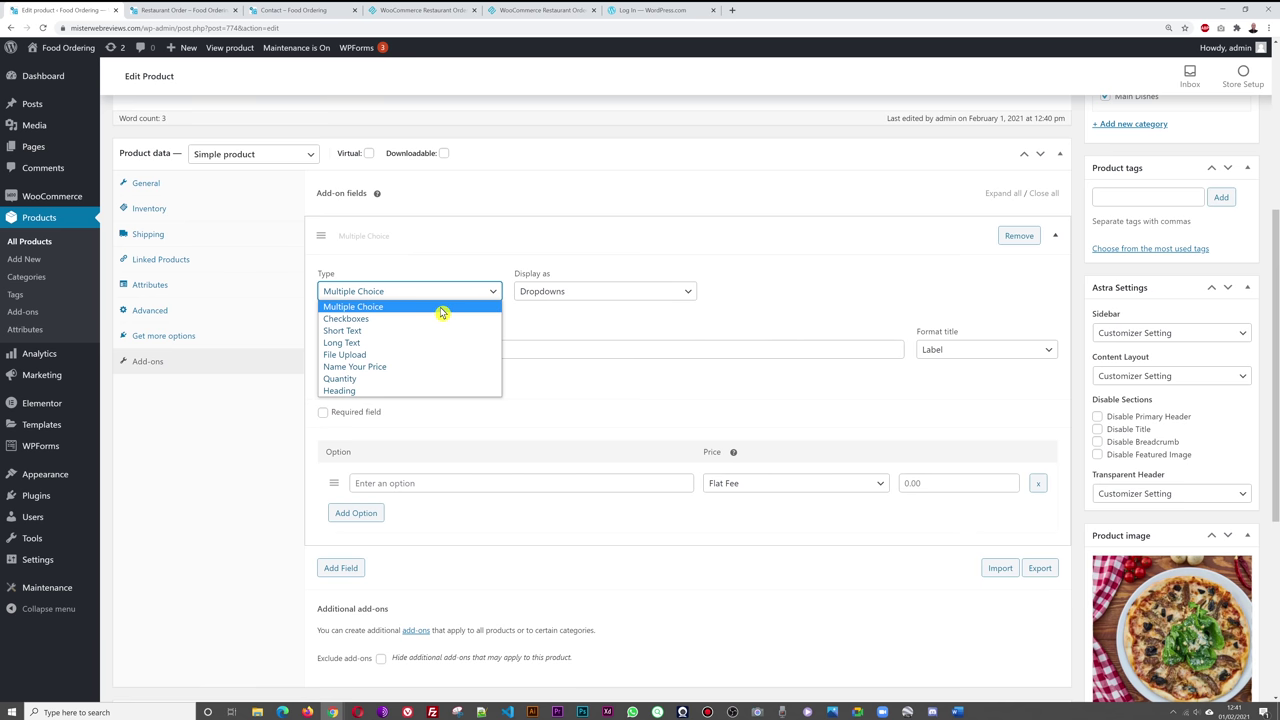
{"action": "left_click", "coordinate": [440, 307]}
{"action": "left_click", "coordinate": [669, 295]}
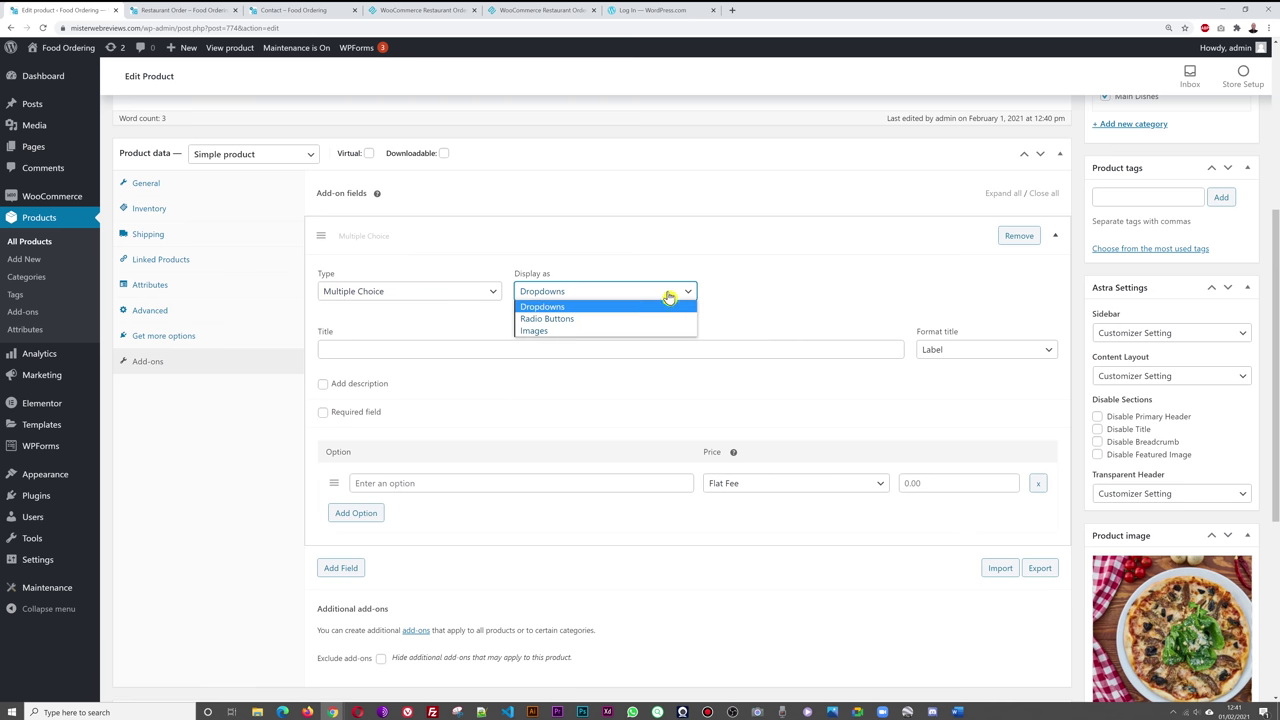
{"action": "left_click", "coordinate": [607, 320]}
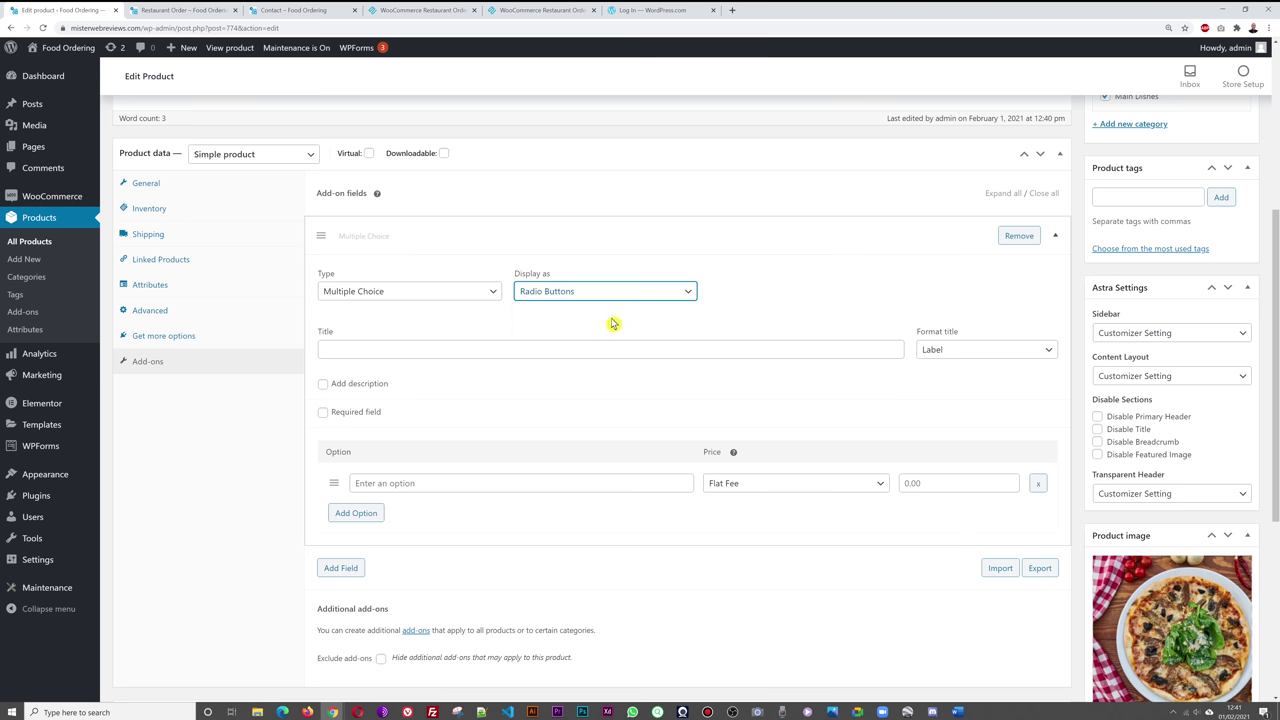
{"action": "left_click", "coordinate": [643, 352]}
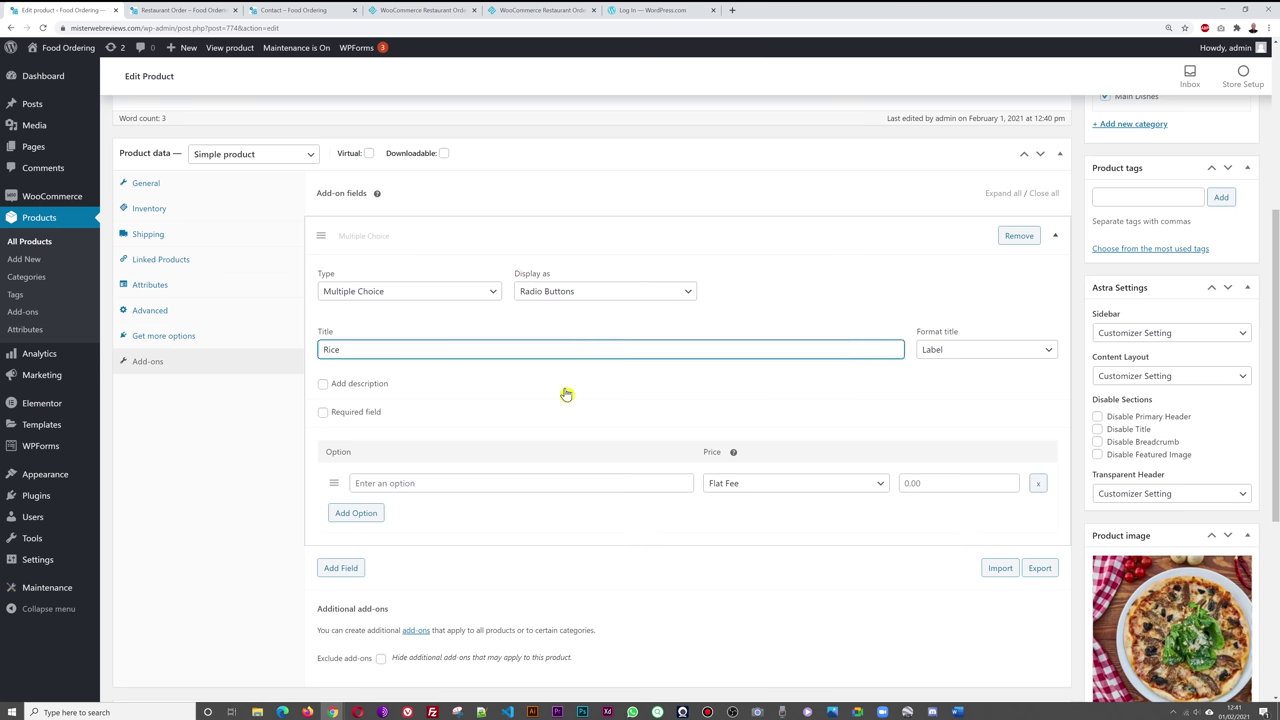
{"action": "left_click", "coordinate": [322, 413]}
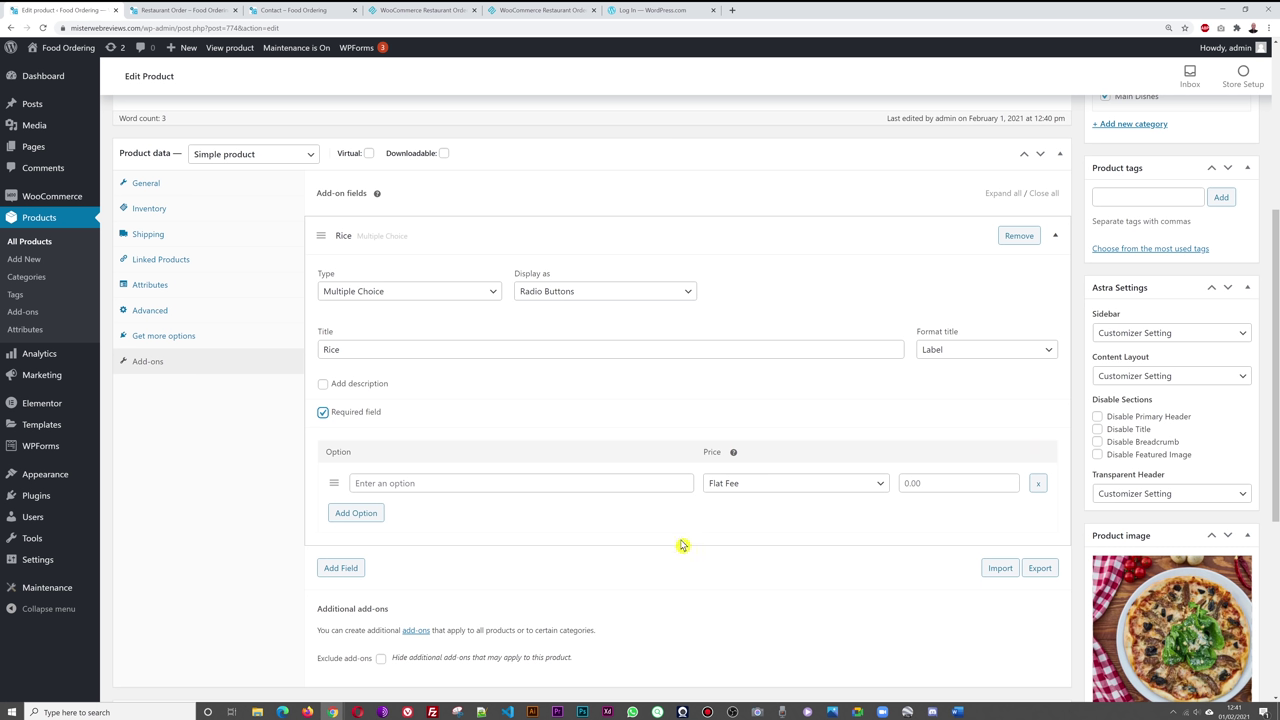
- Enter the first two Rice options: Plain Rice at 2.50 and Pilau Rice at 3
{"action": "left_click", "coordinate": [484, 487]}
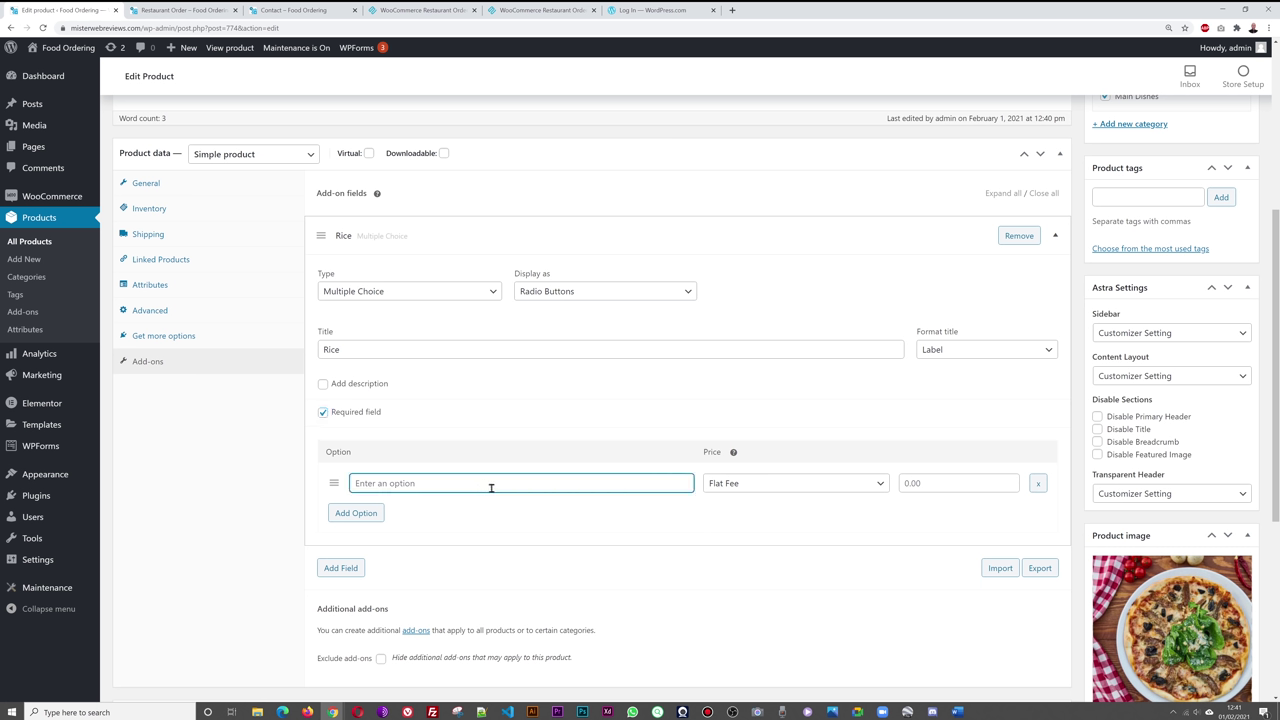
{"action": "type", "text": "Plain Rice"}
{"action": "left_click", "coordinate": [939, 481]}
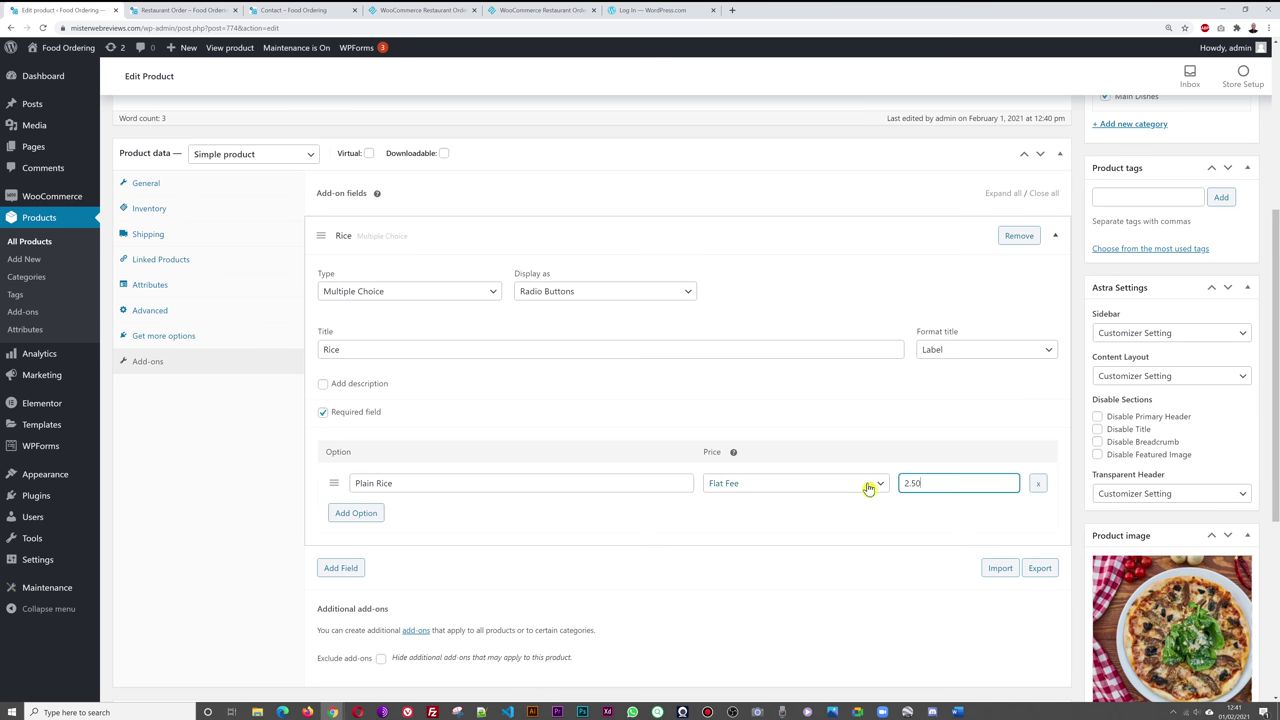
{"action": "left_click", "coordinate": [372, 516]}
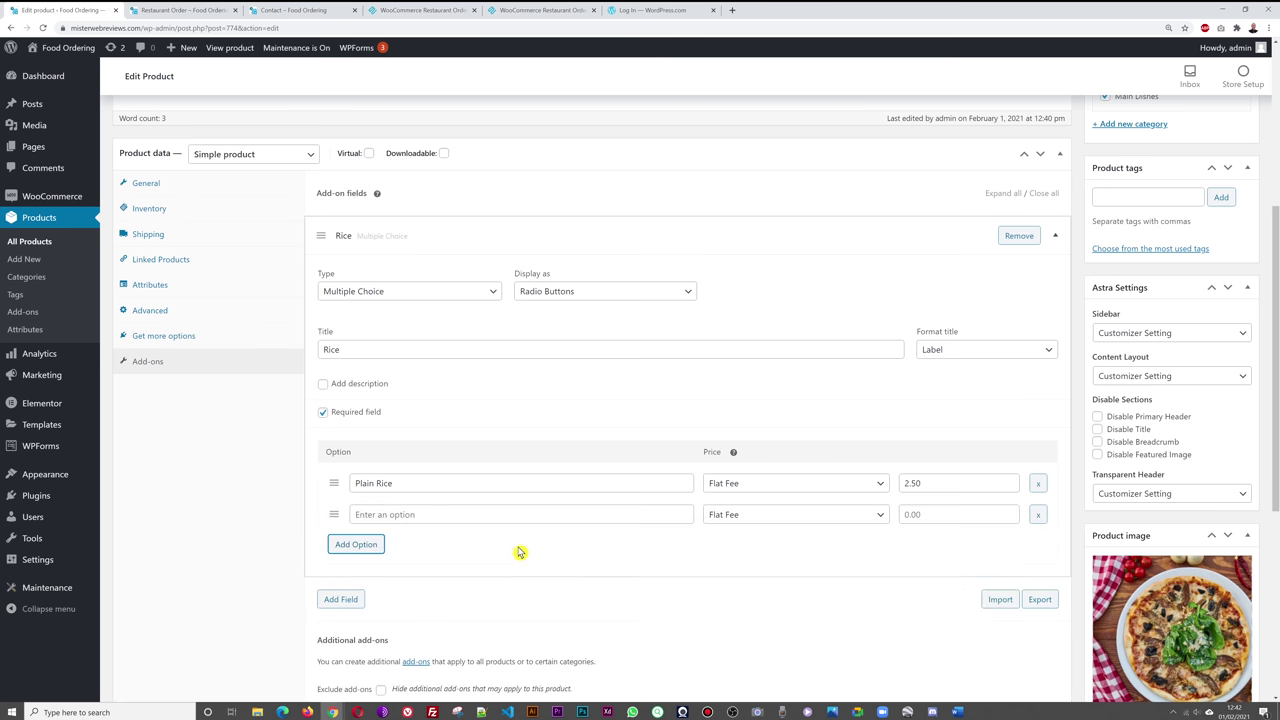
{"action": "left_click", "coordinate": [436, 511]}
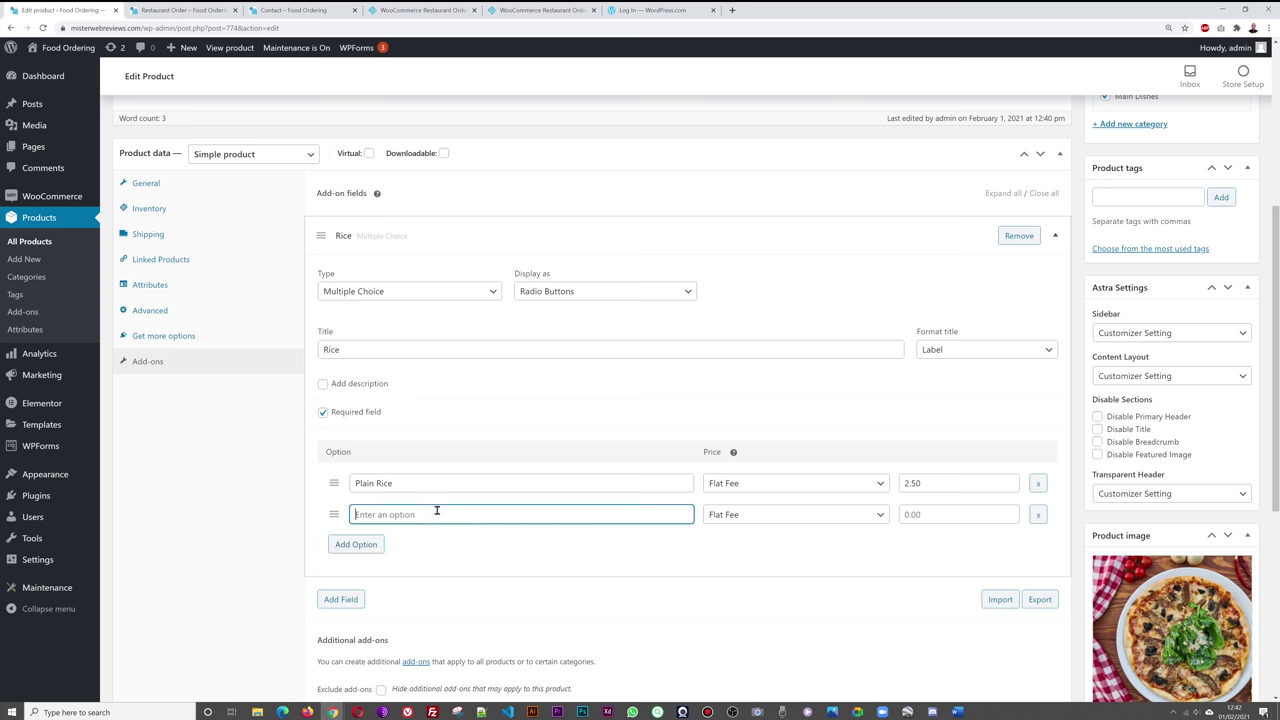
{"action": "type", "text": "Pilau Rice"}
{"action": "left_click", "coordinate": [940, 515]}
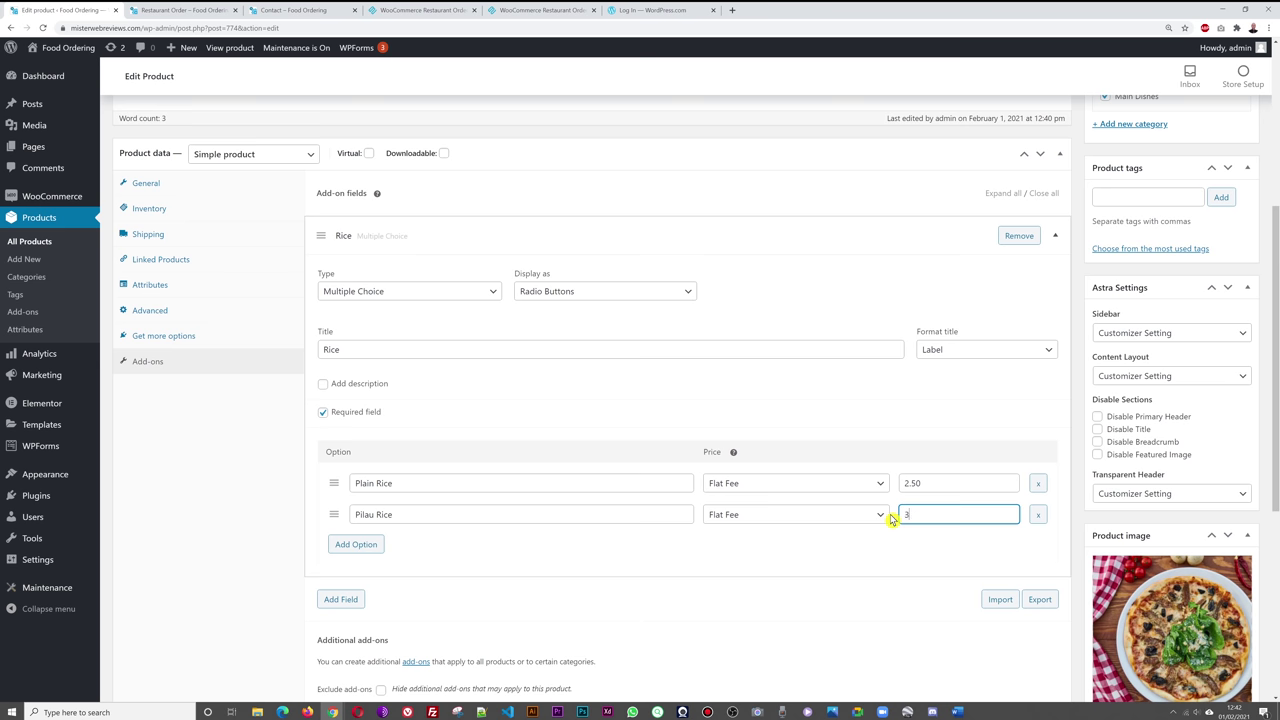
- Add Egg Fried Rice at 3.50 as the third option and update the product
{"action": "left_click", "coordinate": [718, 569]}
{"action": "left_click", "coordinate": [368, 550]}
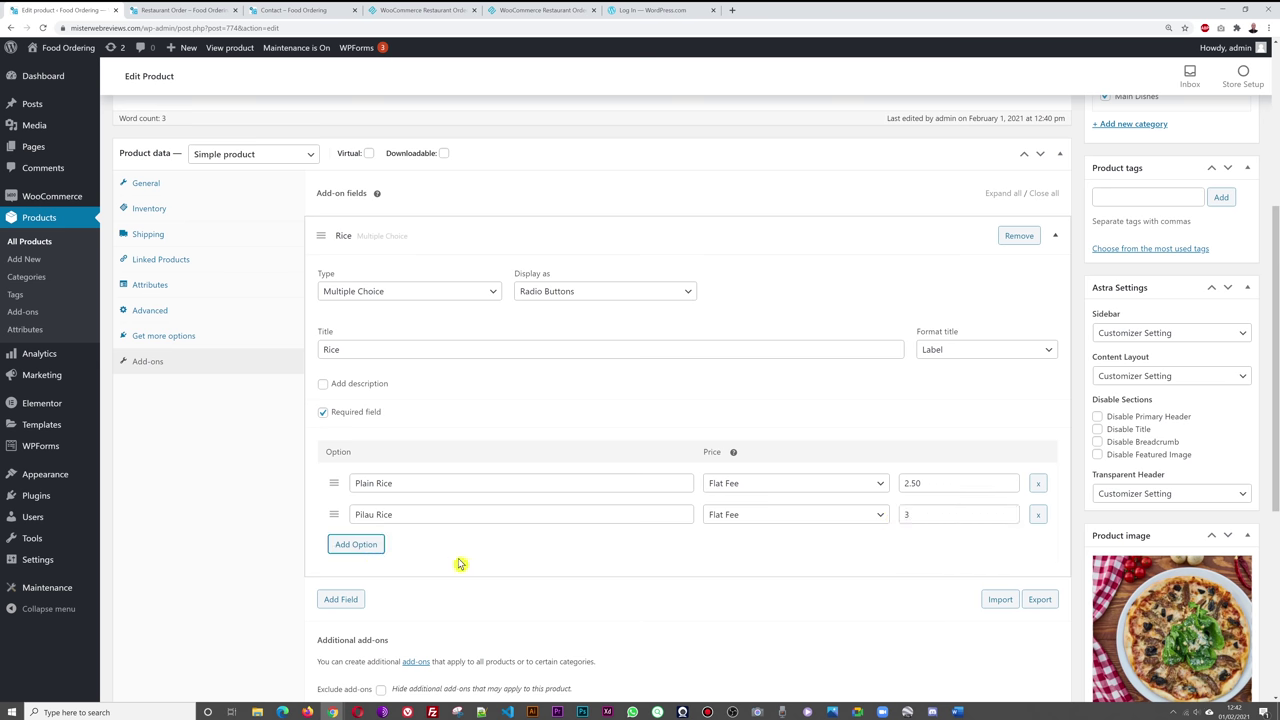
{"action": "scroll", "coordinate": [474, 560], "scroll_direction": "down", "scroll_amount": 1}
{"action": "left_click", "coordinate": [447, 495]}
{"action": "type", "text": "Egg Fried Rice"}
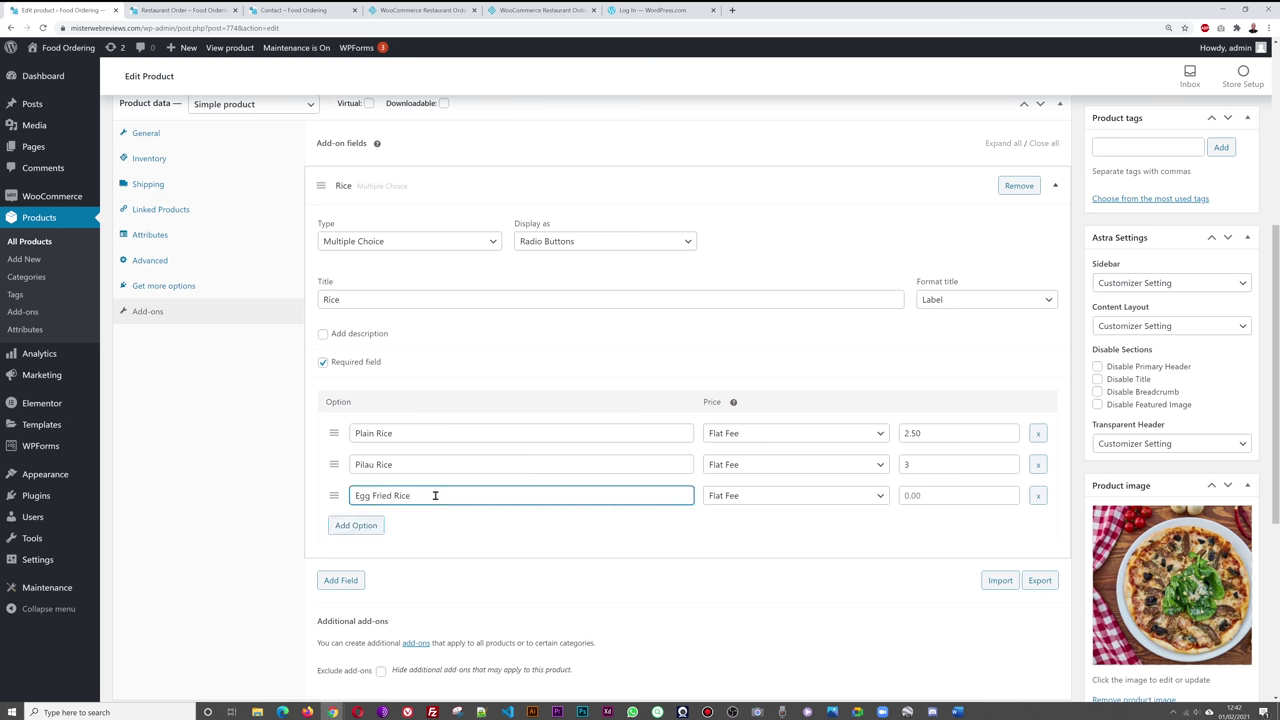
{"action": "left_click", "coordinate": [962, 496]}
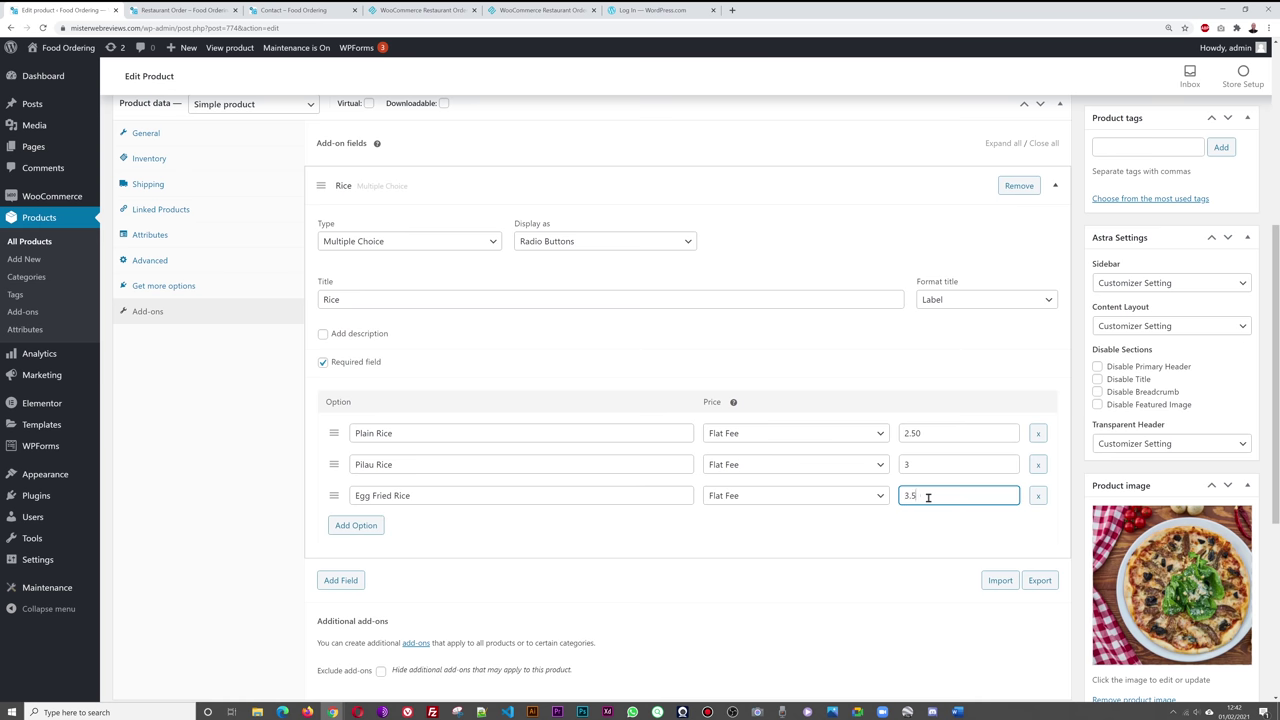
{"action": "left_click", "coordinate": [198, 581]}
{"action": "scroll", "coordinate": [920, 513], "scroll_direction": "up", "scroll_amount": 2}
{"action": "scroll", "coordinate": [920, 513], "scroll_direction": "up", "scroll_amount": 2}
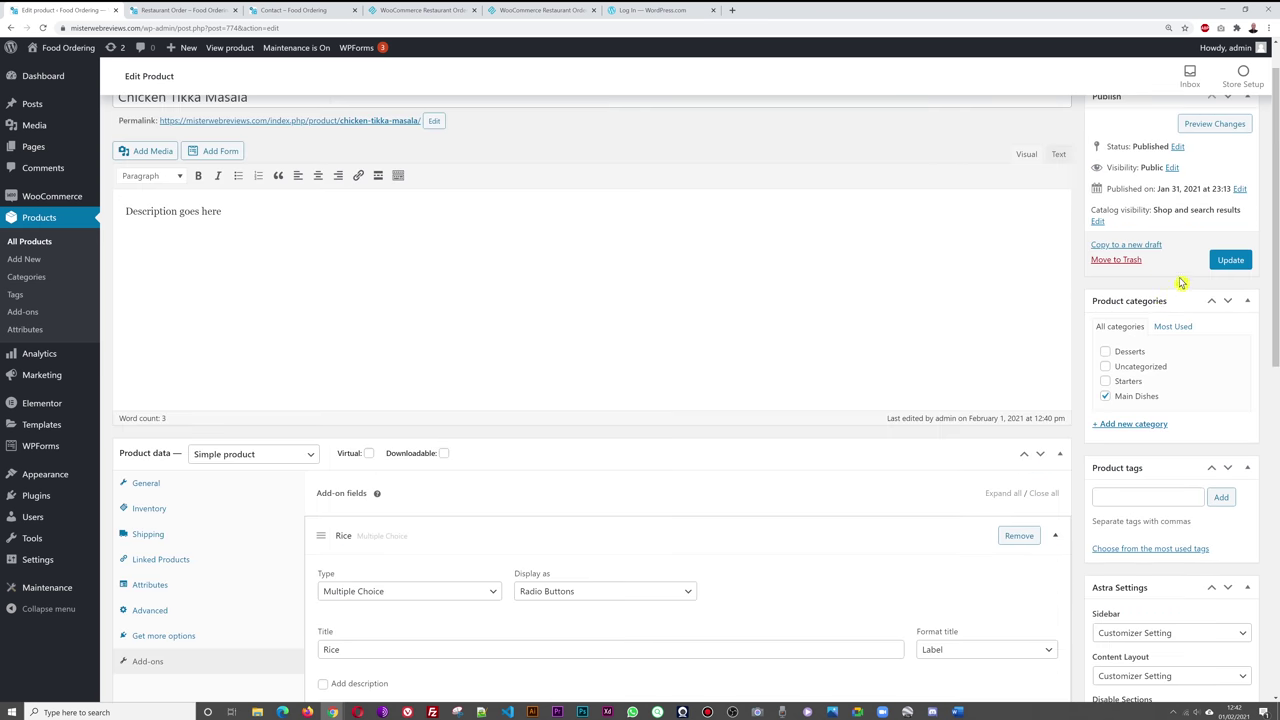
{"action": "left_click", "coordinate": [1230, 259]}
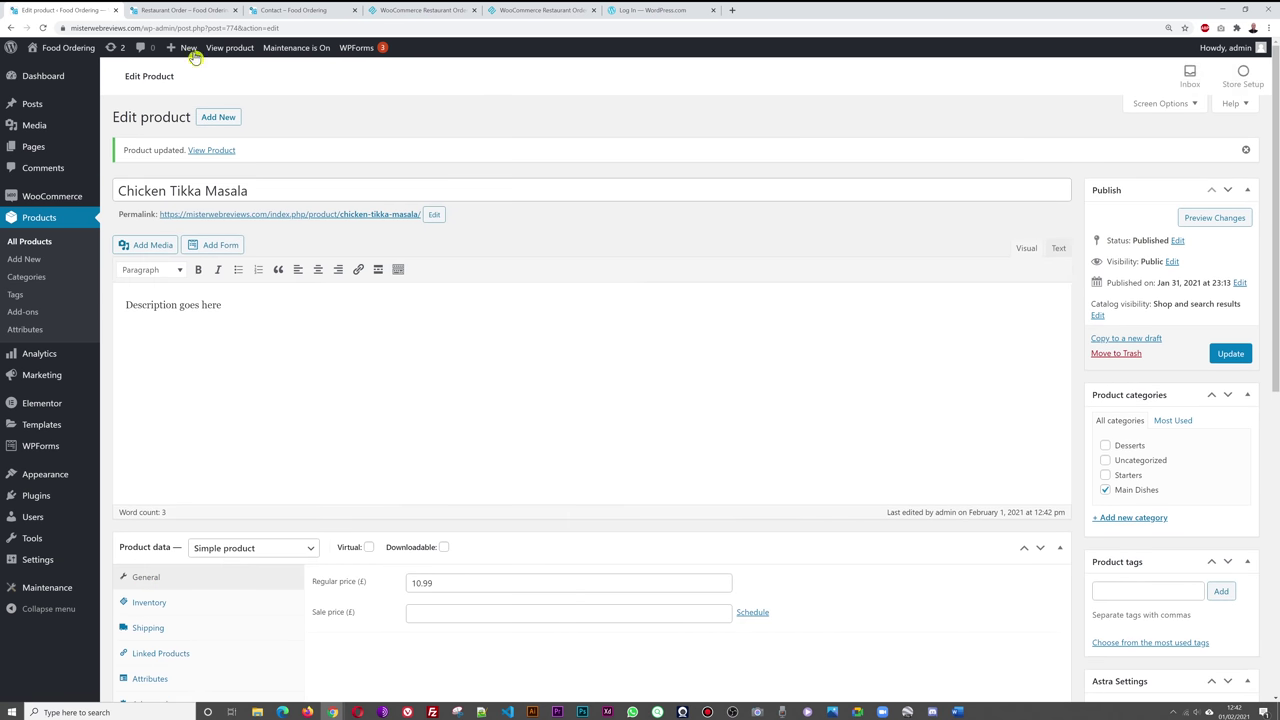
- Reload the Restaurant Order page and open the Chicken Tikka Masala popup
{"action": "left_click", "coordinate": [185, 10]}
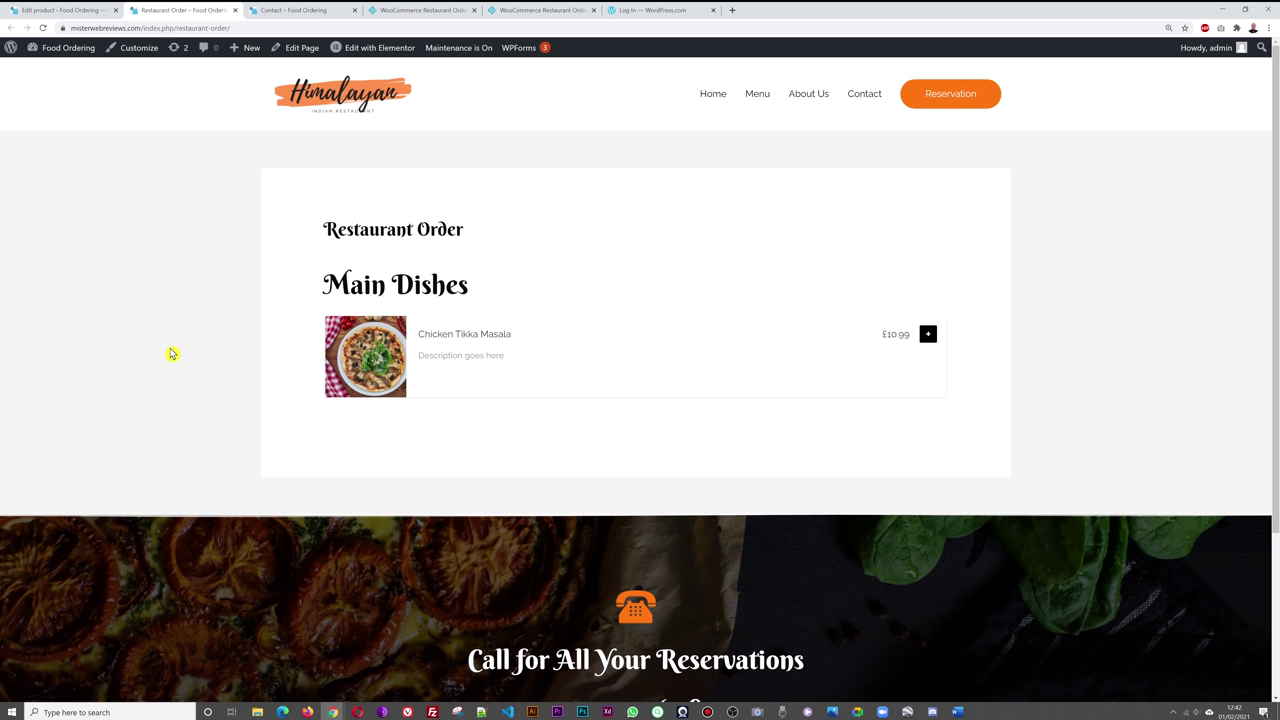
{"action": "key", "text": "F5"}
{"action": "left_click", "coordinate": [928, 334]}
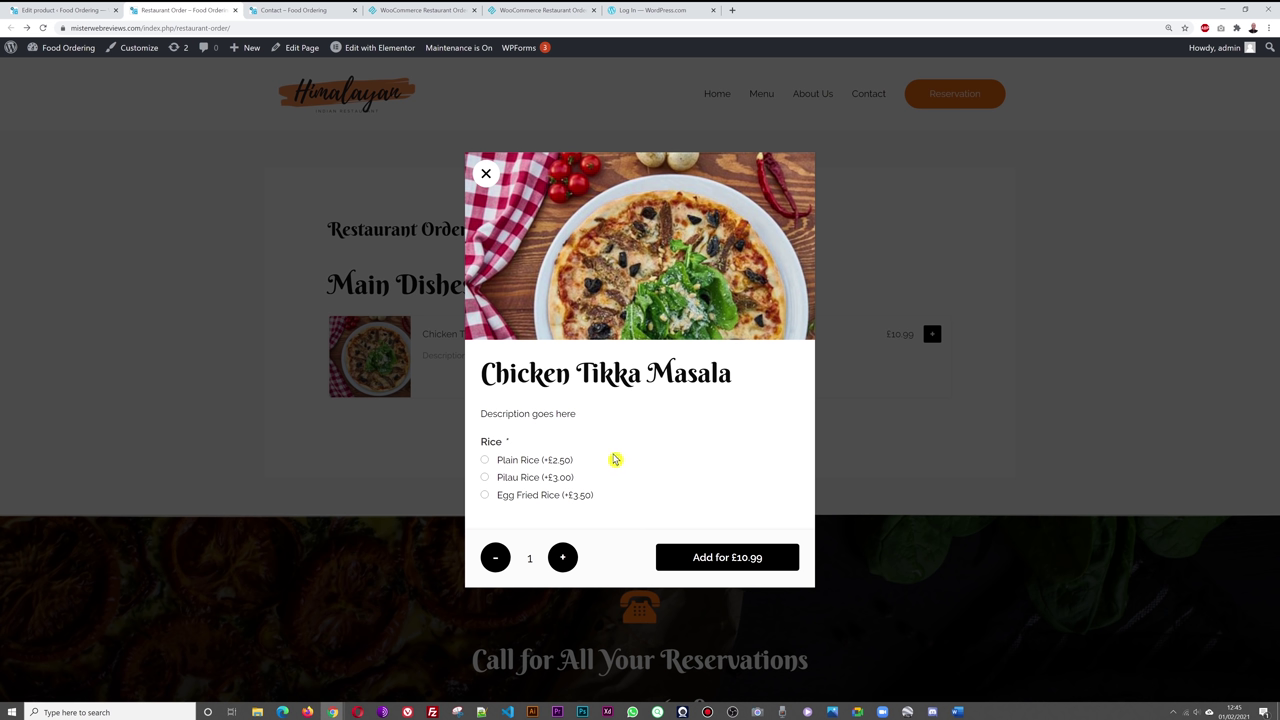
- Compare totals across Plain, Pilau and Egg Fried Rice, ending on Plain Rice (£13.49), then close
{"action": "left_click", "coordinate": [485, 461]}
{"action": "left_click", "coordinate": [485, 479]}
{"action": "left_click", "coordinate": [485, 460]}
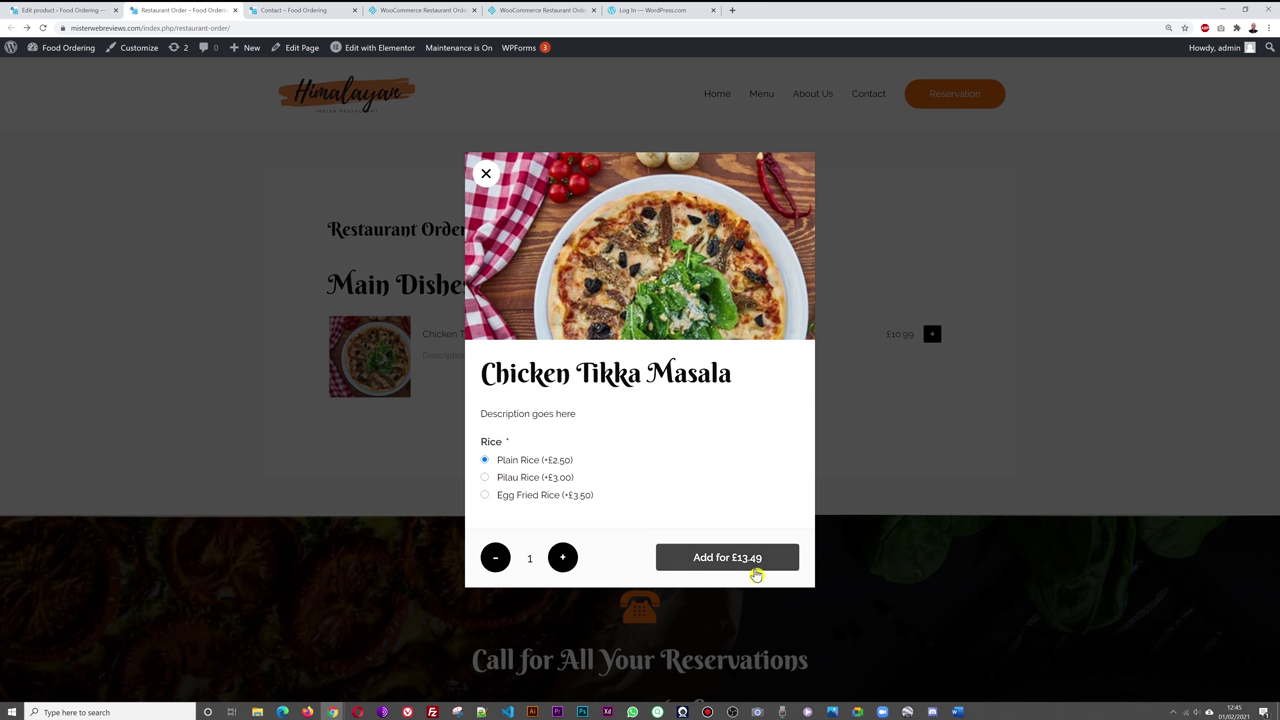
{"action": "left_click", "coordinate": [485, 478]}
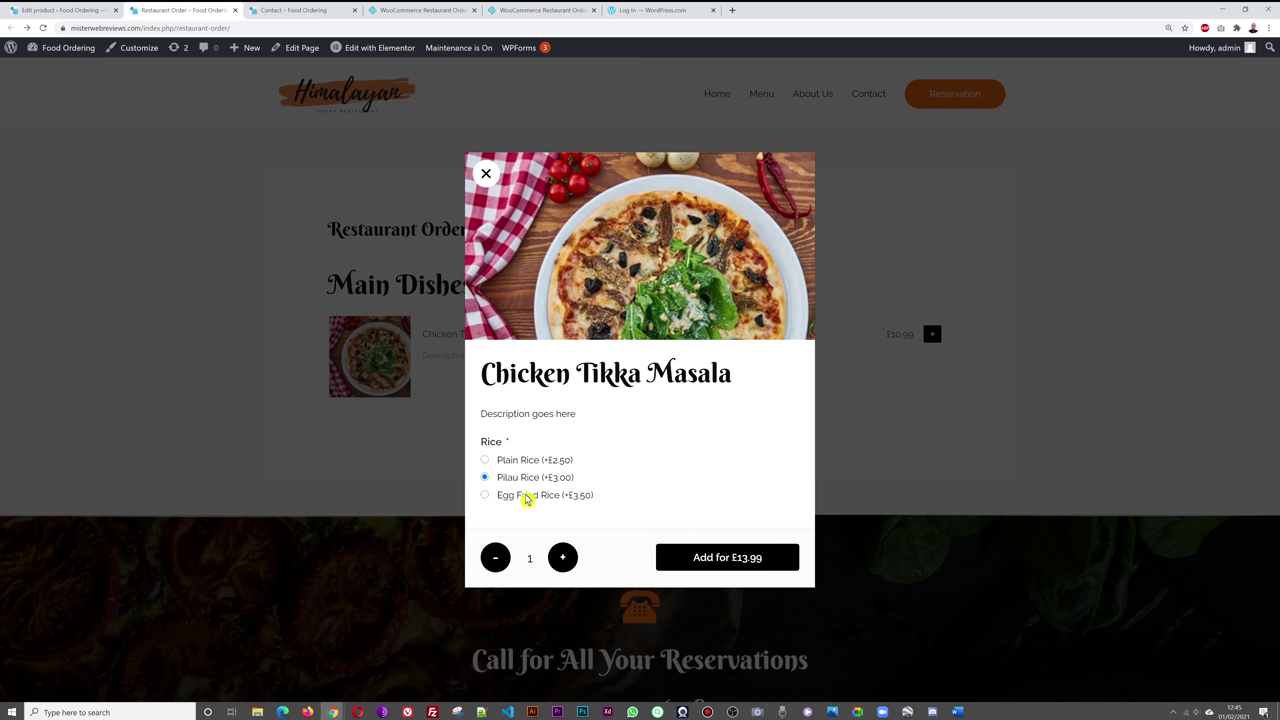
{"action": "left_click", "coordinate": [485, 500]}
{"action": "left_click", "coordinate": [486, 460]}
{"action": "left_click", "coordinate": [487, 175]}
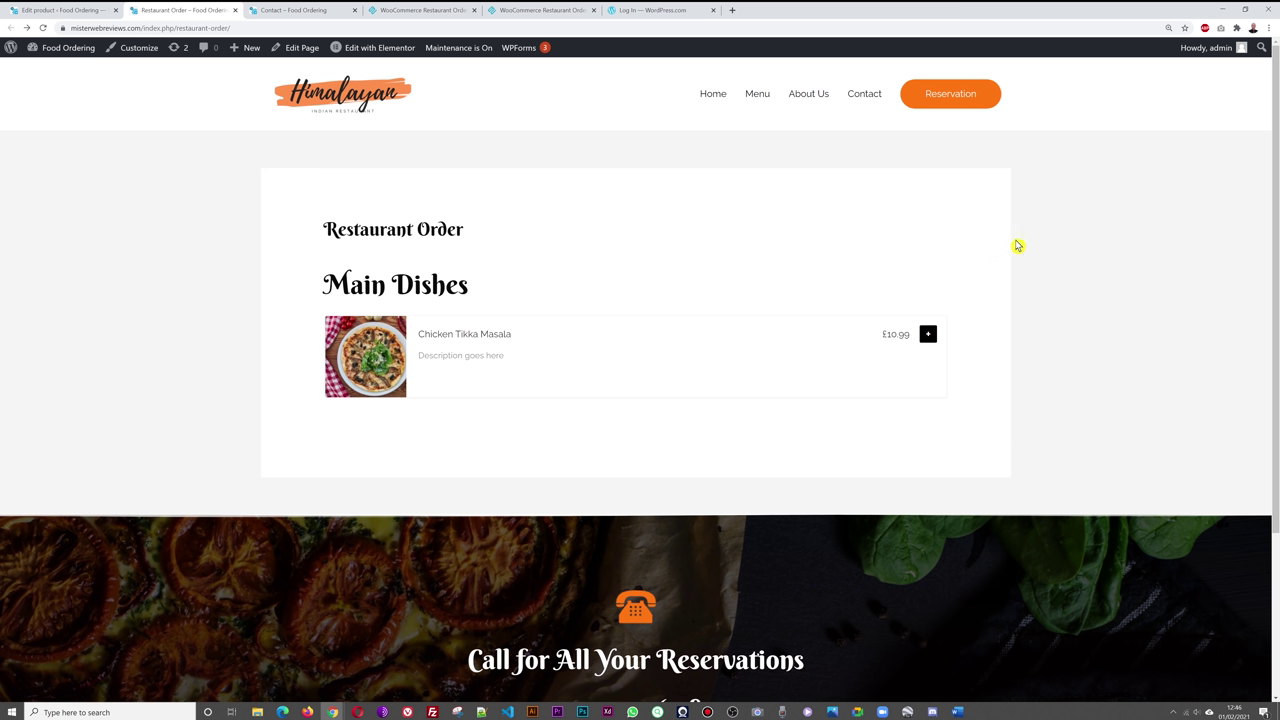
- Add a second add-on of type Checkboxes, displayed as radio buttons, titled Bread
{"action": "left_click", "coordinate": [62, 12]}
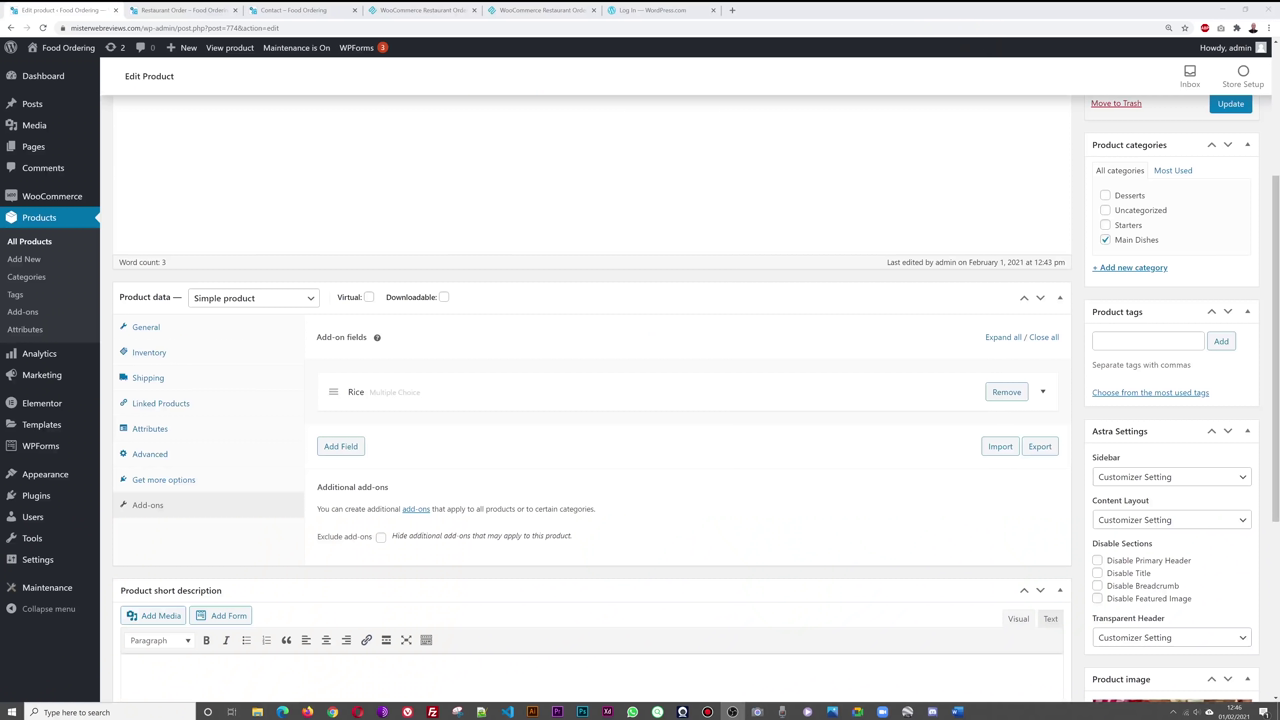
{"action": "left_click", "coordinate": [346, 455]}
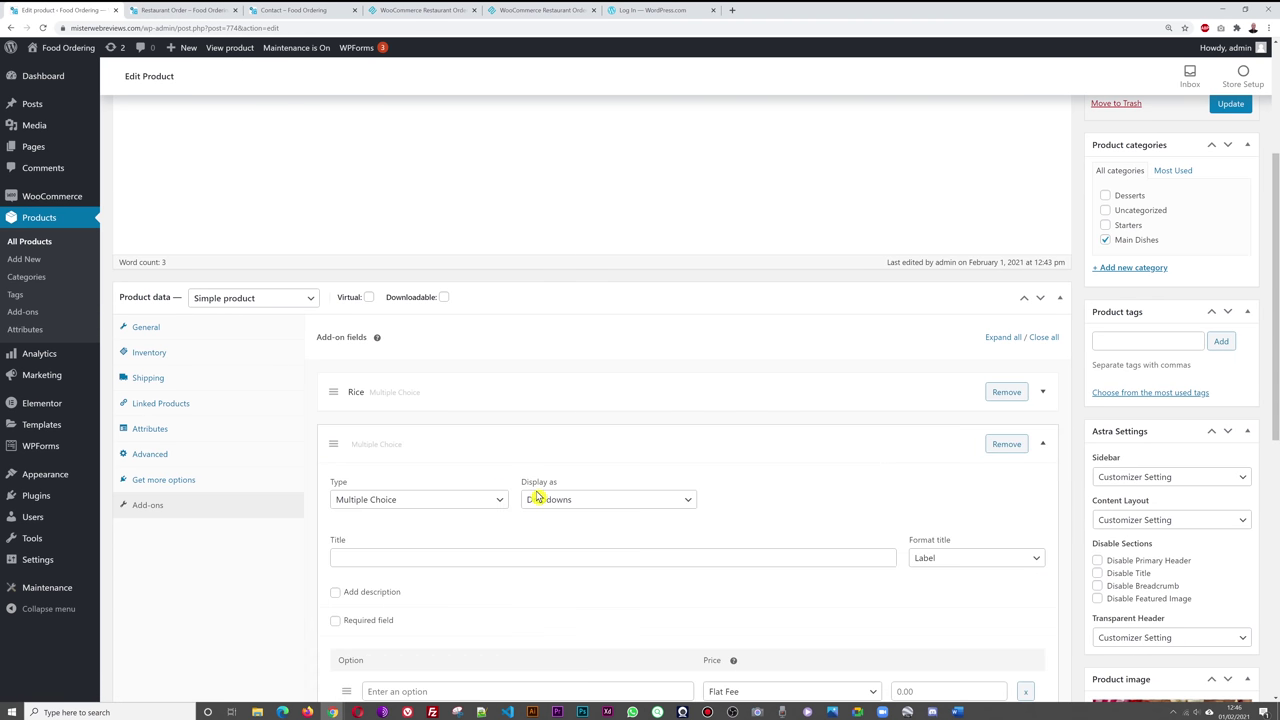
{"action": "scroll", "coordinate": [524, 520], "scroll_direction": "down", "scroll_amount": 1}
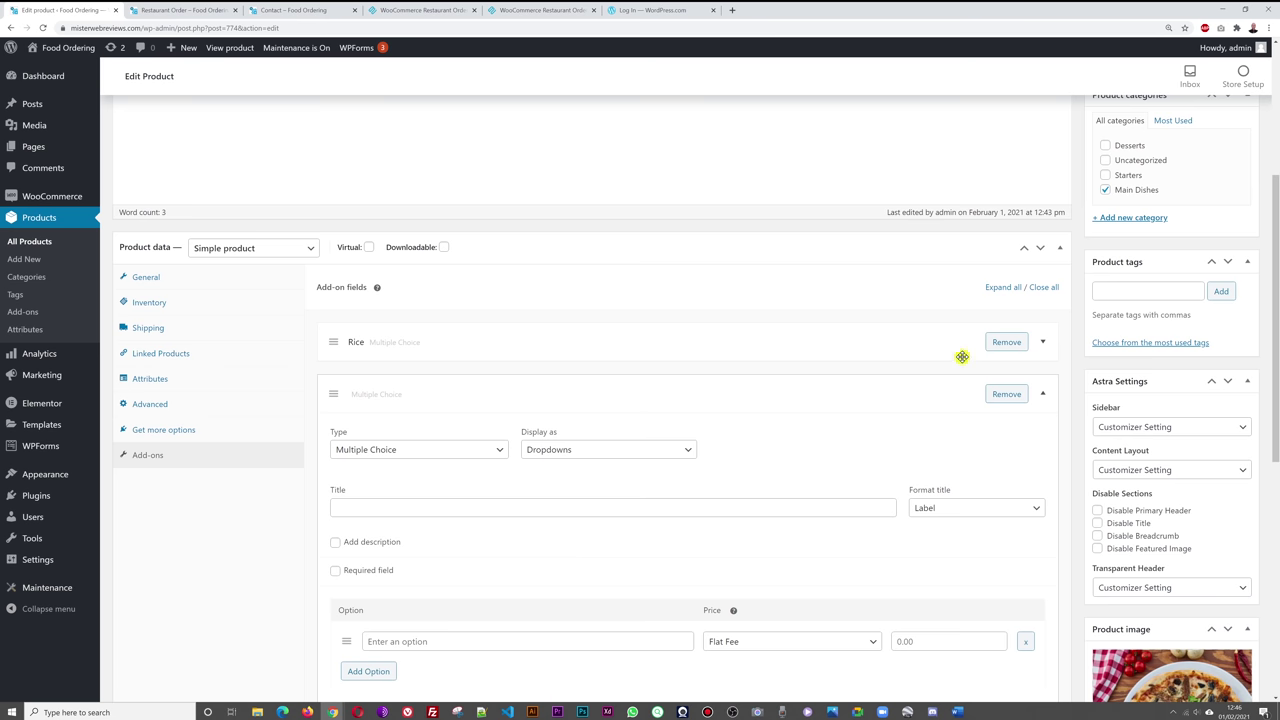
{"action": "left_click", "coordinate": [1044, 345]}
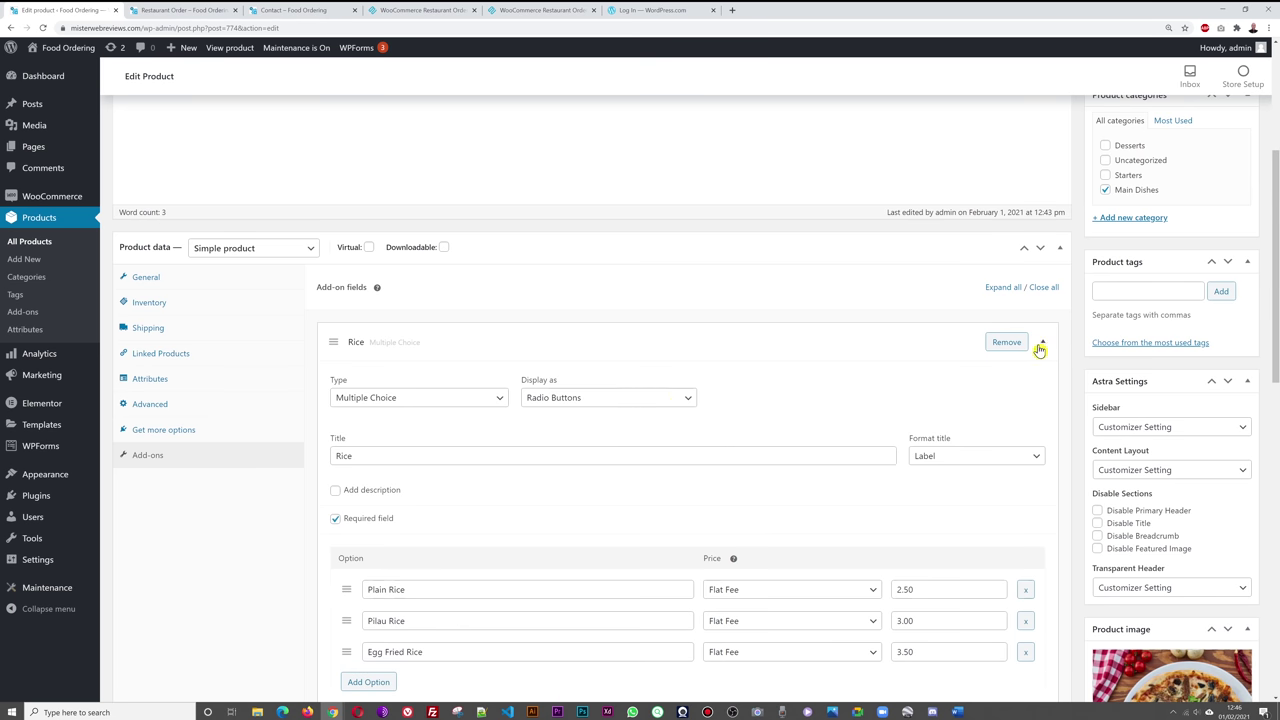
{"action": "left_click", "coordinate": [1040, 347]}
{"action": "scroll", "coordinate": [1045, 352], "scroll_direction": "down", "scroll_amount": 2}
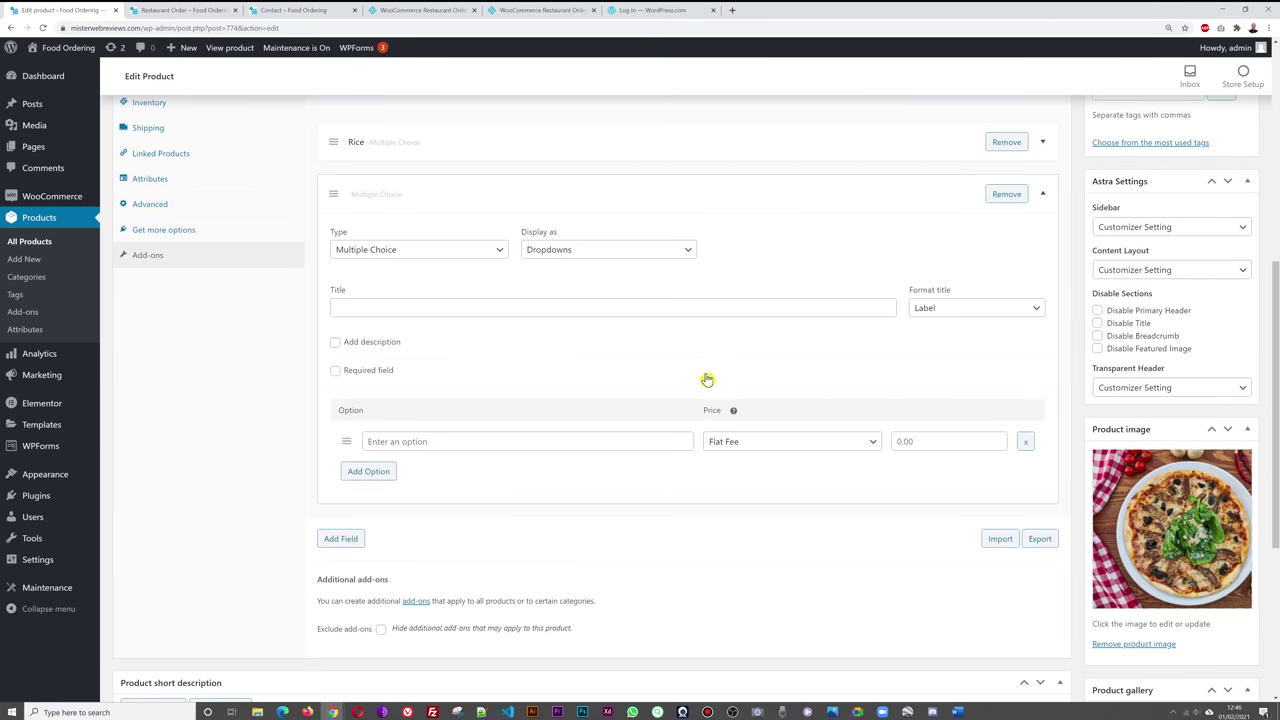
{"action": "left_click", "coordinate": [494, 251]}
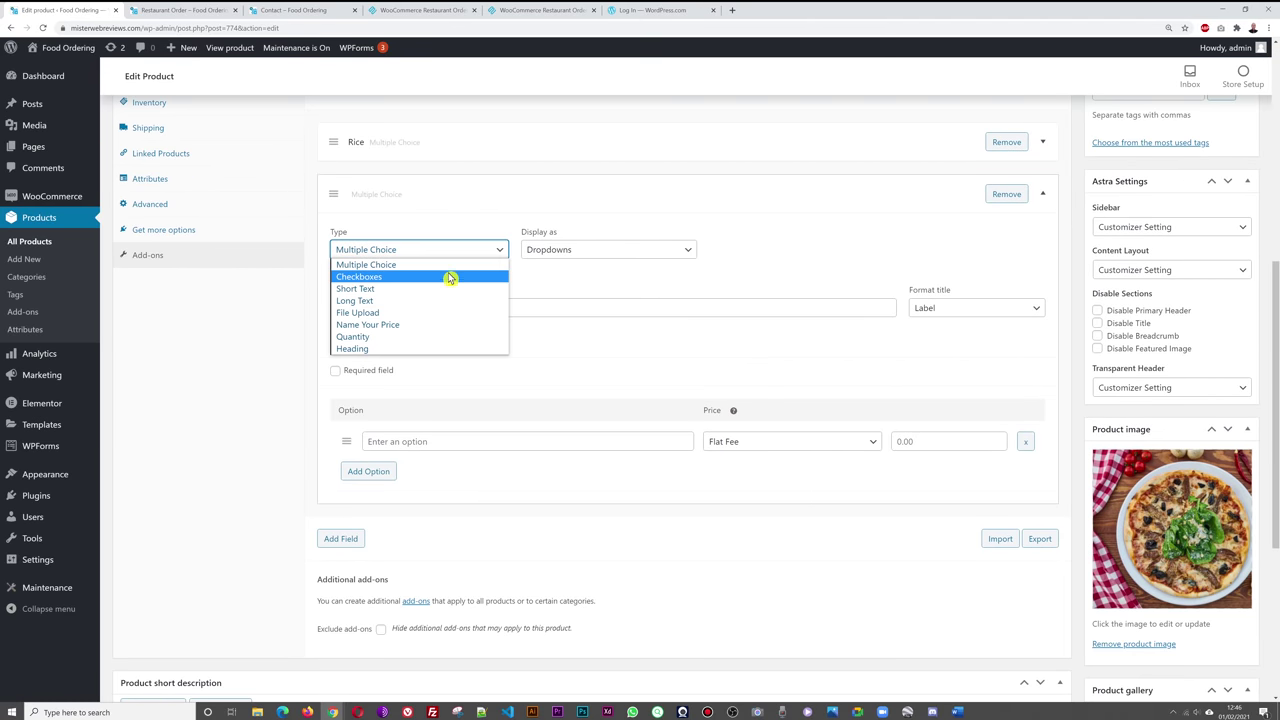
{"action": "left_click", "coordinate": [370, 278]}
{"action": "left_click", "coordinate": [684, 253]}
{"action": "left_click", "coordinate": [614, 280]}
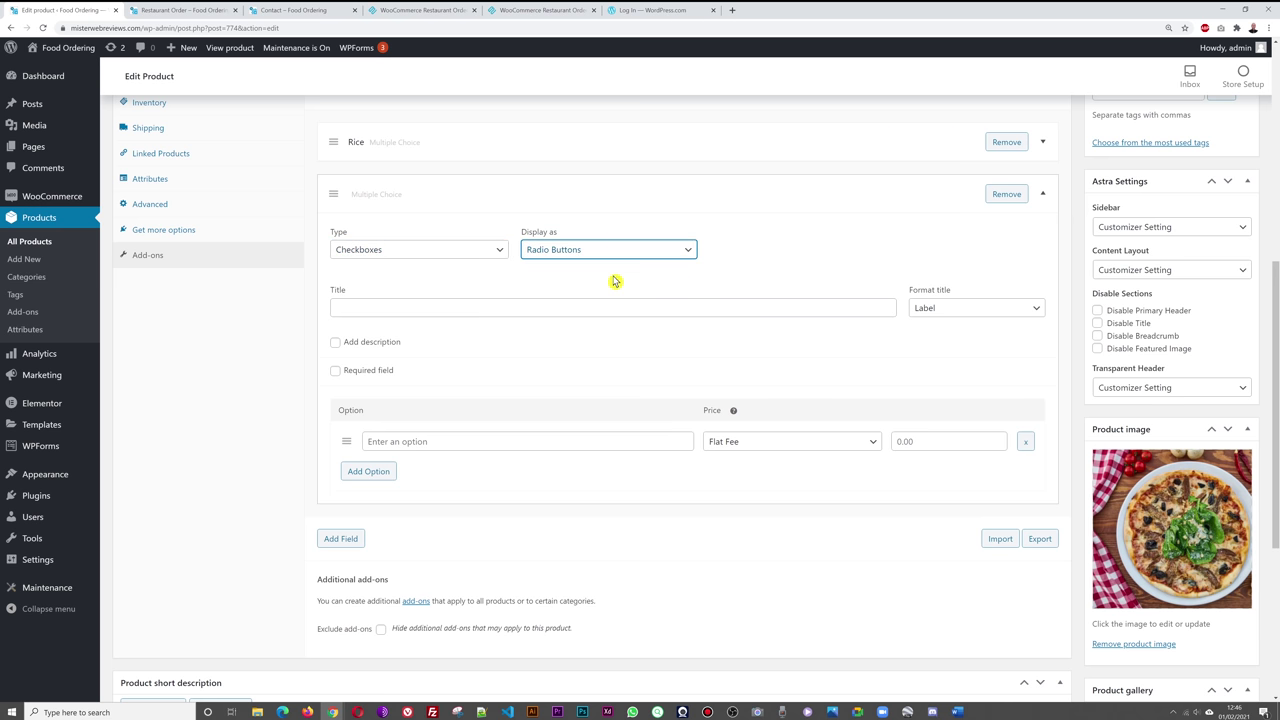
{"action": "left_click", "coordinate": [497, 309]}
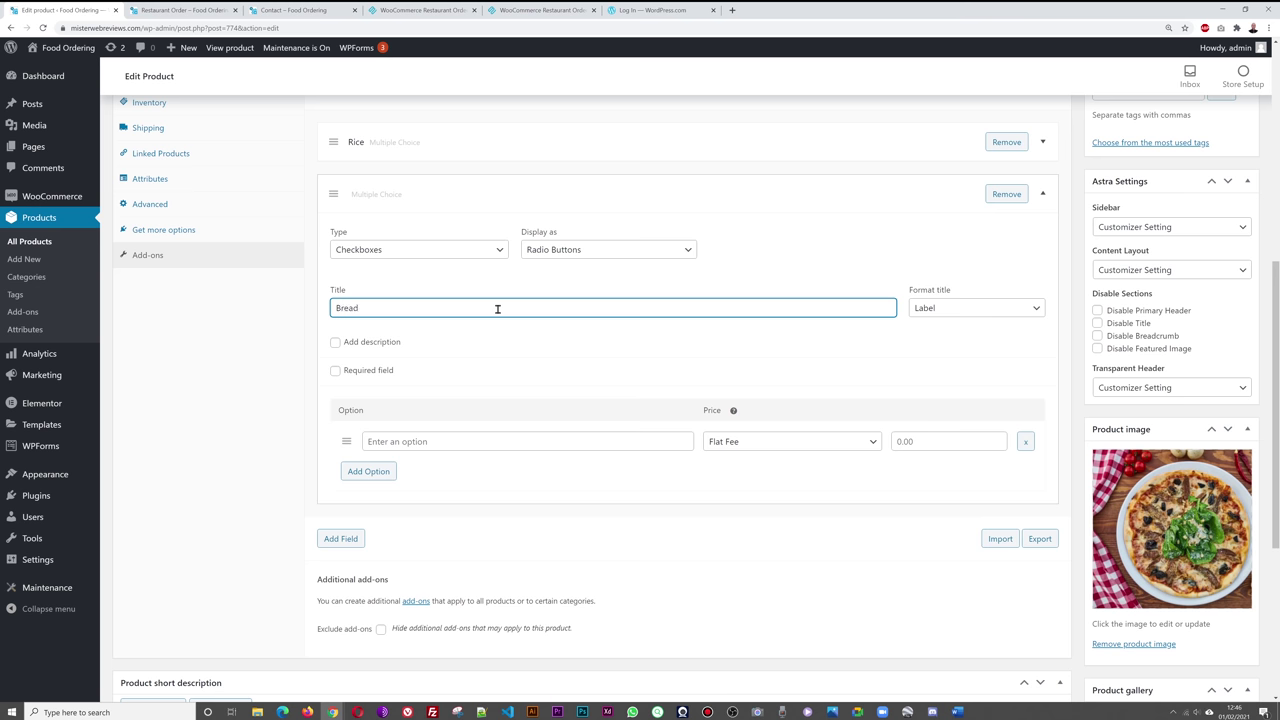
- Enter the Bread options Plain Bread priced 2 and Naan Bread priced 2.50
{"action": "left_click", "coordinate": [493, 440]}
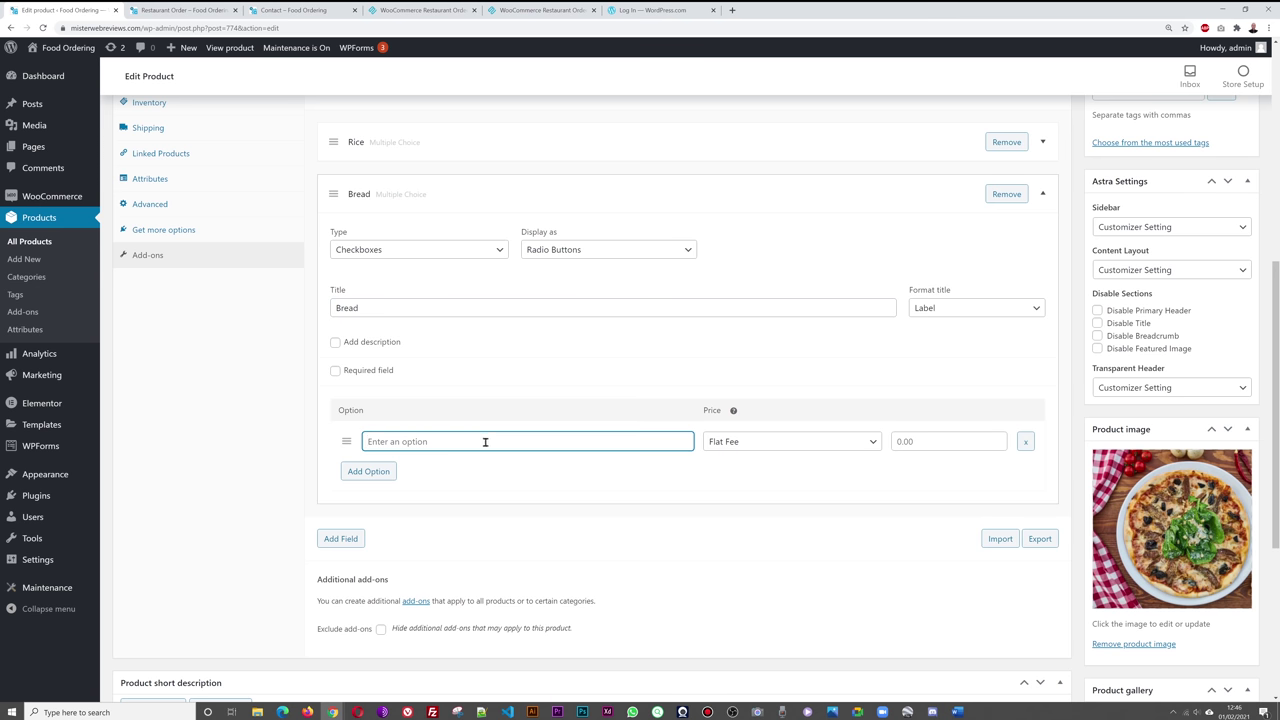
{"action": "type", "text": "Pi"}
{"action": "left_click", "coordinate": [897, 446]}
{"action": "type", "text": "2"}
{"action": "left_click", "coordinate": [376, 474]}
{"action": "left_click", "coordinate": [427, 472]}
{"action": "type", "text": "Naan Bread"}
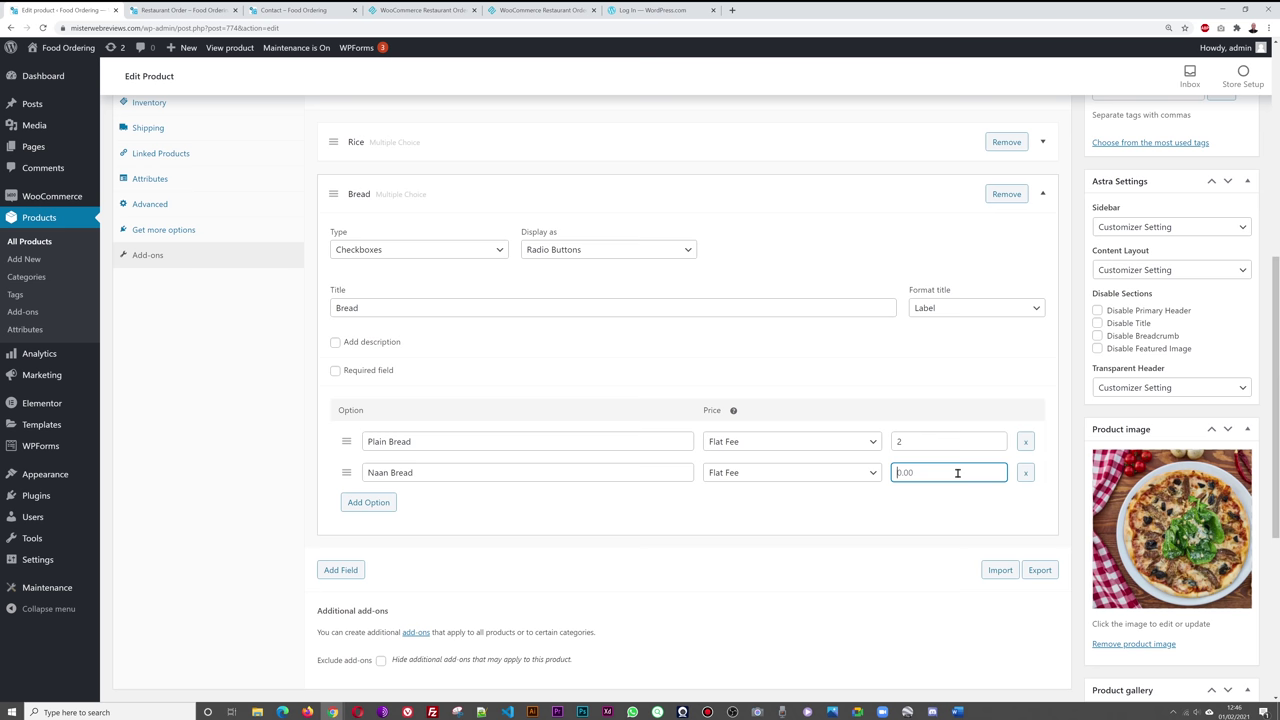
- Add a third Bread option, Himalayan Special, priced 4
{"action": "left_click", "coordinate": [366, 502]}
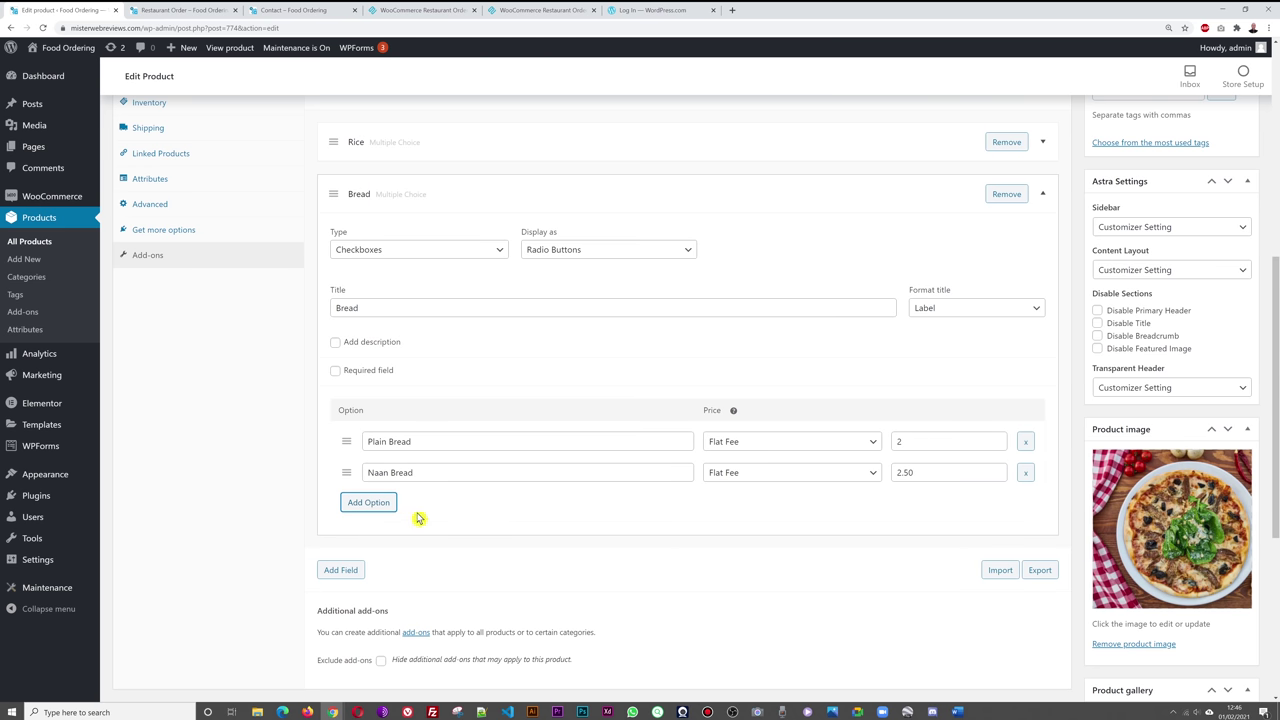
{"action": "left_click", "coordinate": [430, 504]}
{"action": "type", "text": "Mimalayan Spe"}
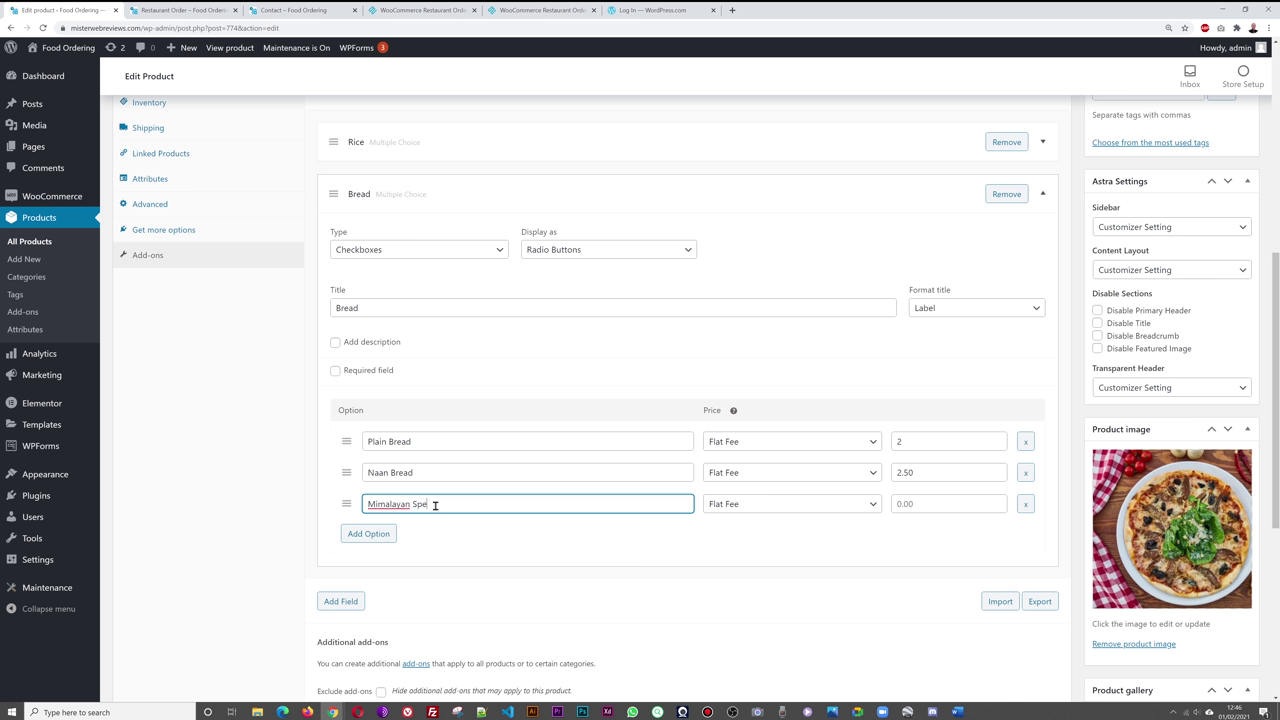
{"action": "type", "text": "cial"}
{"action": "key", "text": "Delete"}
{"action": "type", "text": "H"}
{"action": "left_click", "coordinate": [929, 500]}
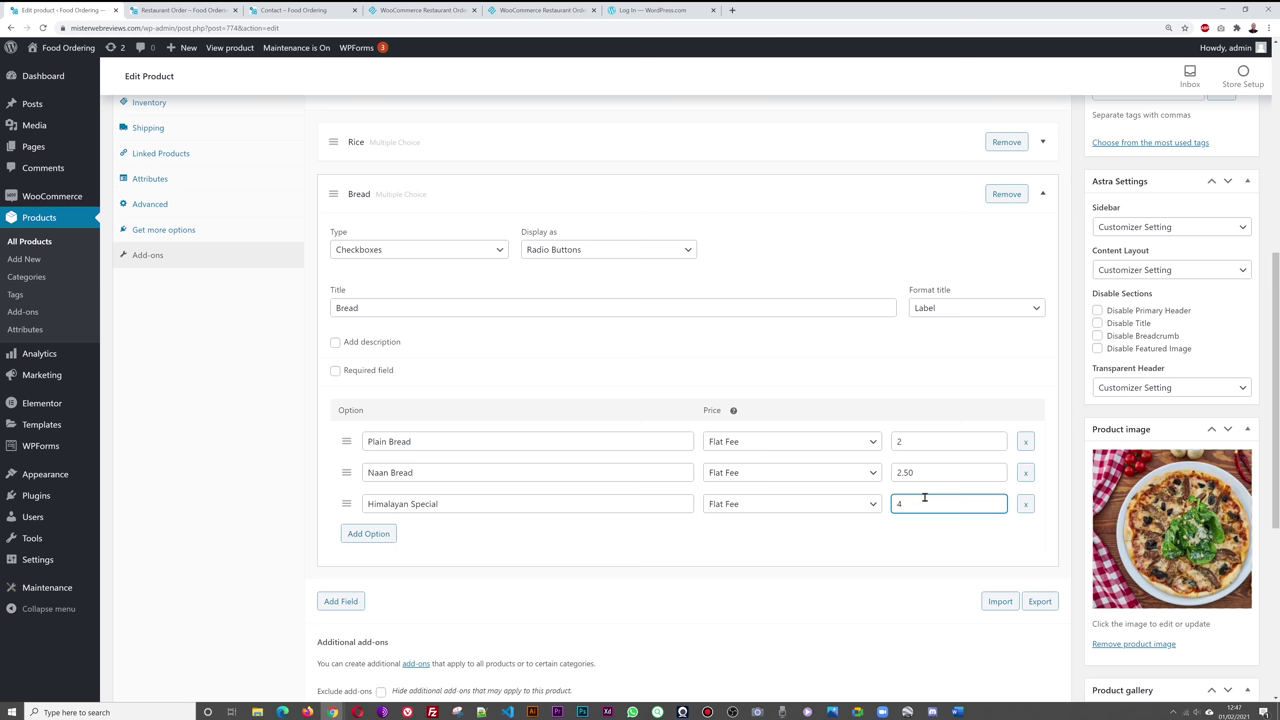
{"action": "left_click", "coordinate": [255, 562]}
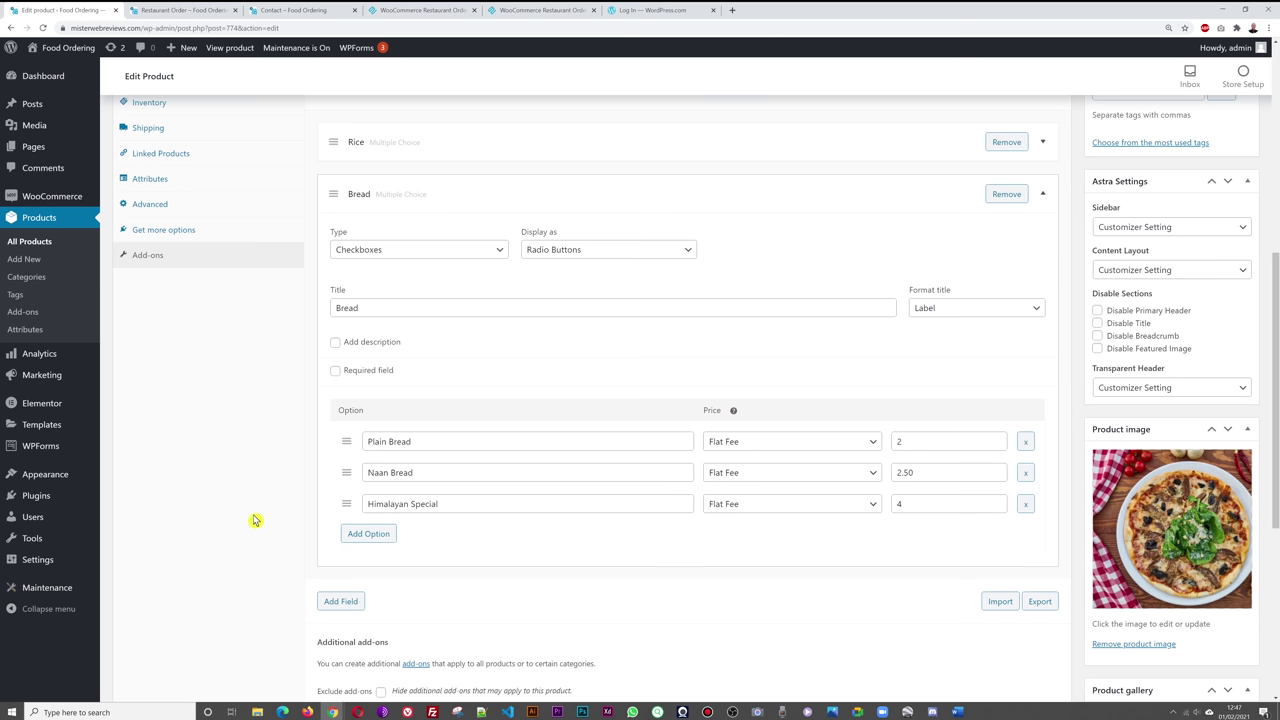
- Update the product, review the saved Bread add-on, and go to the Restaurant Order page
{"action": "scroll", "coordinate": [1094, 429], "scroll_direction": "up", "scroll_amount": 3}
{"action": "left_click", "coordinate": [1230, 106]}
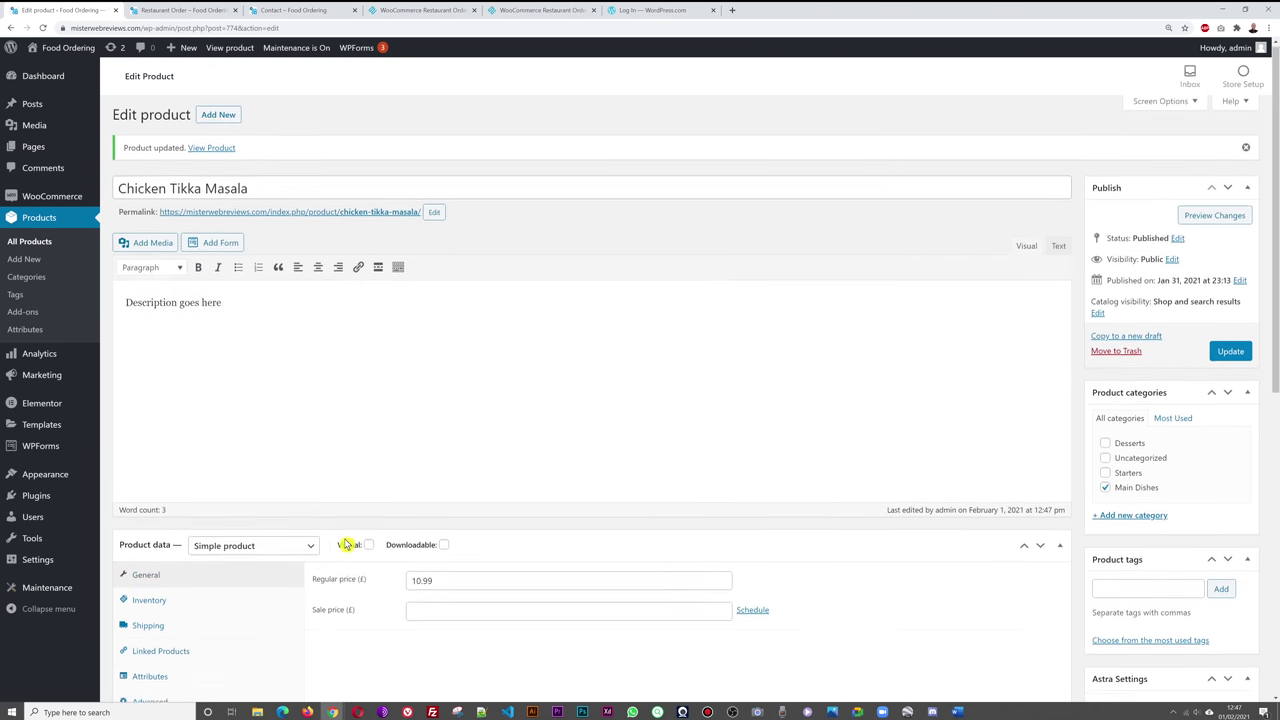
{"action": "left_click", "coordinate": [171, 513]}
{"action": "scroll", "coordinate": [860, 486], "scroll_direction": "down", "scroll_amount": 2}
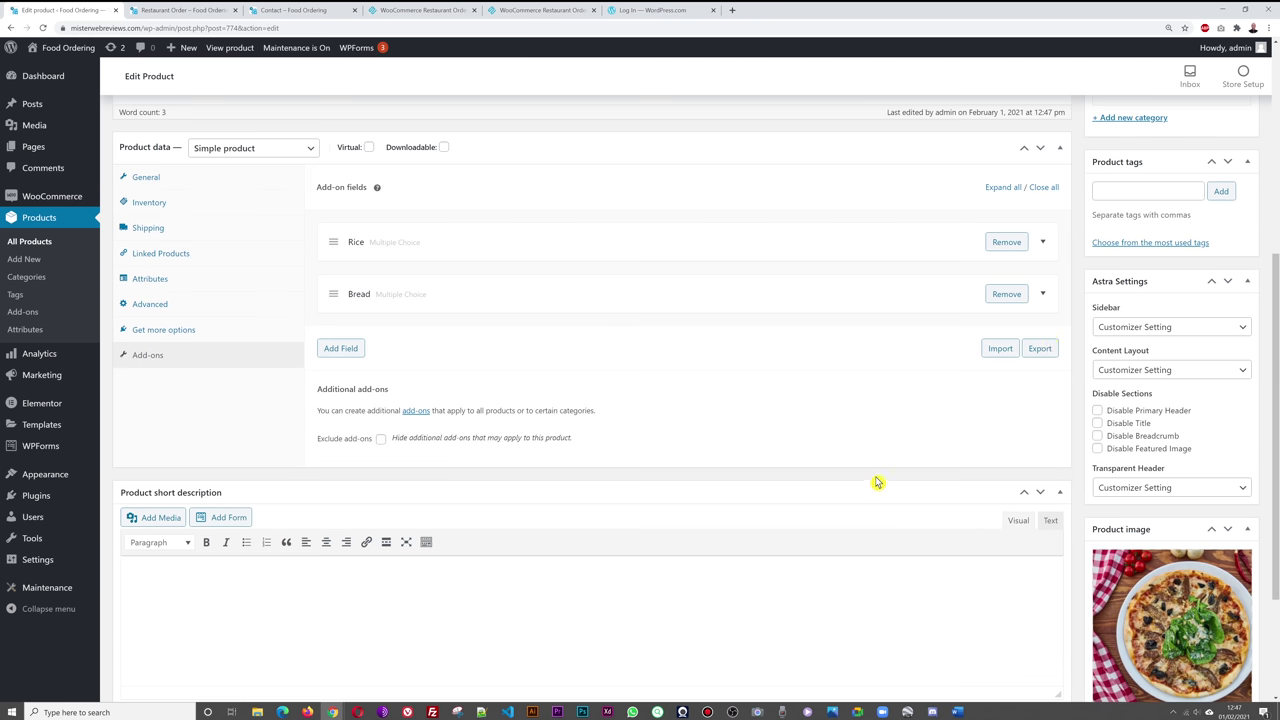
{"action": "left_click", "coordinate": [1043, 298]}
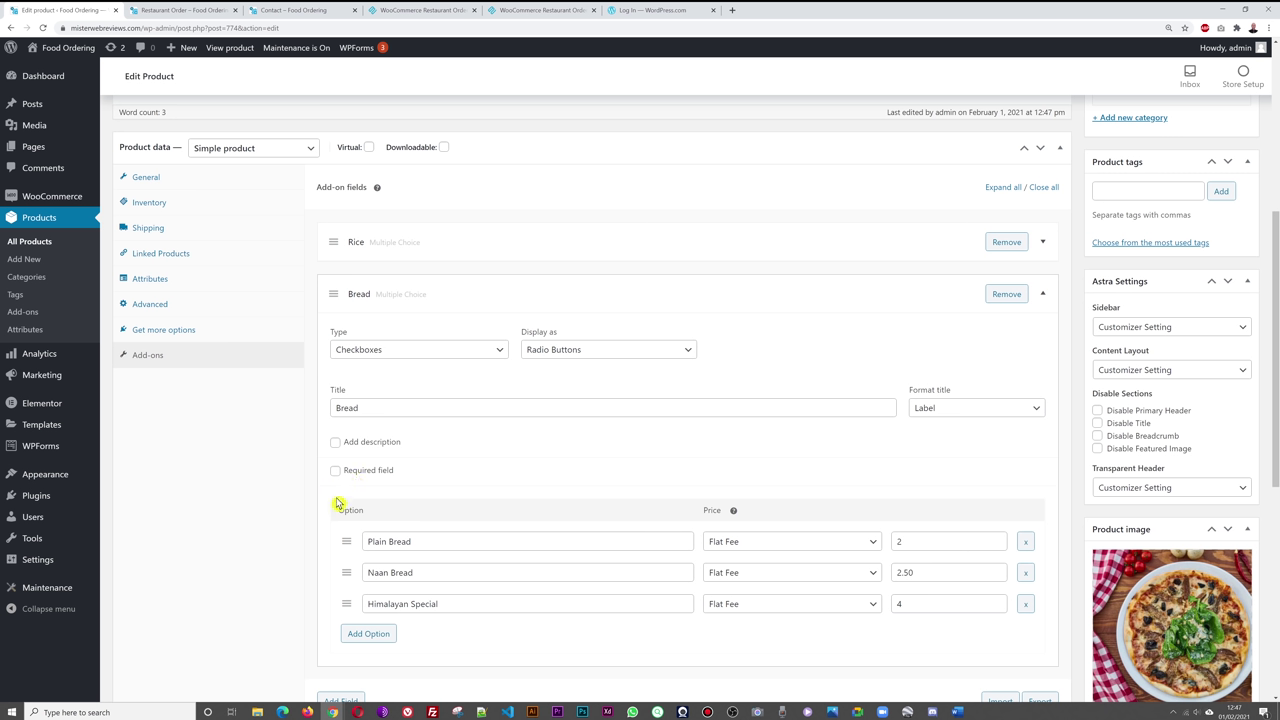
{"action": "left_click", "coordinate": [195, 12]}
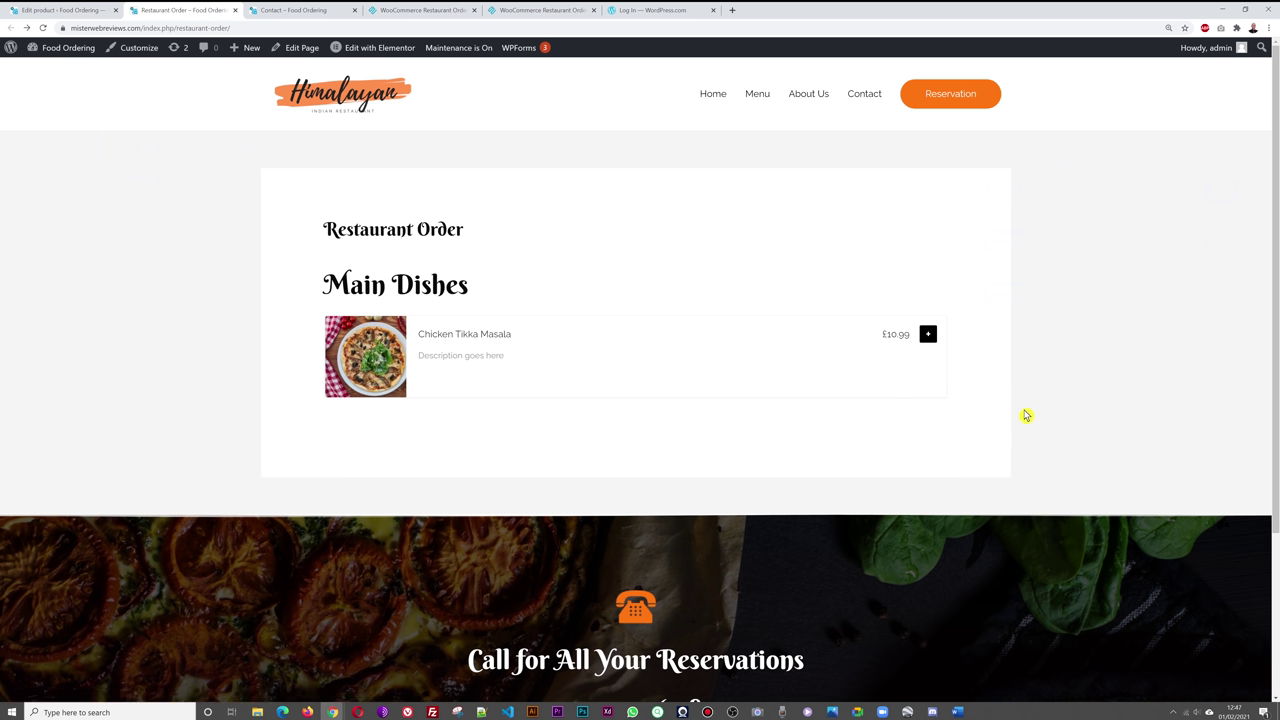
- Open the Chicken Tikka Masala popup and settle on Egg Fried Rice after trying each rice
{"action": "left_click", "coordinate": [929, 336]}
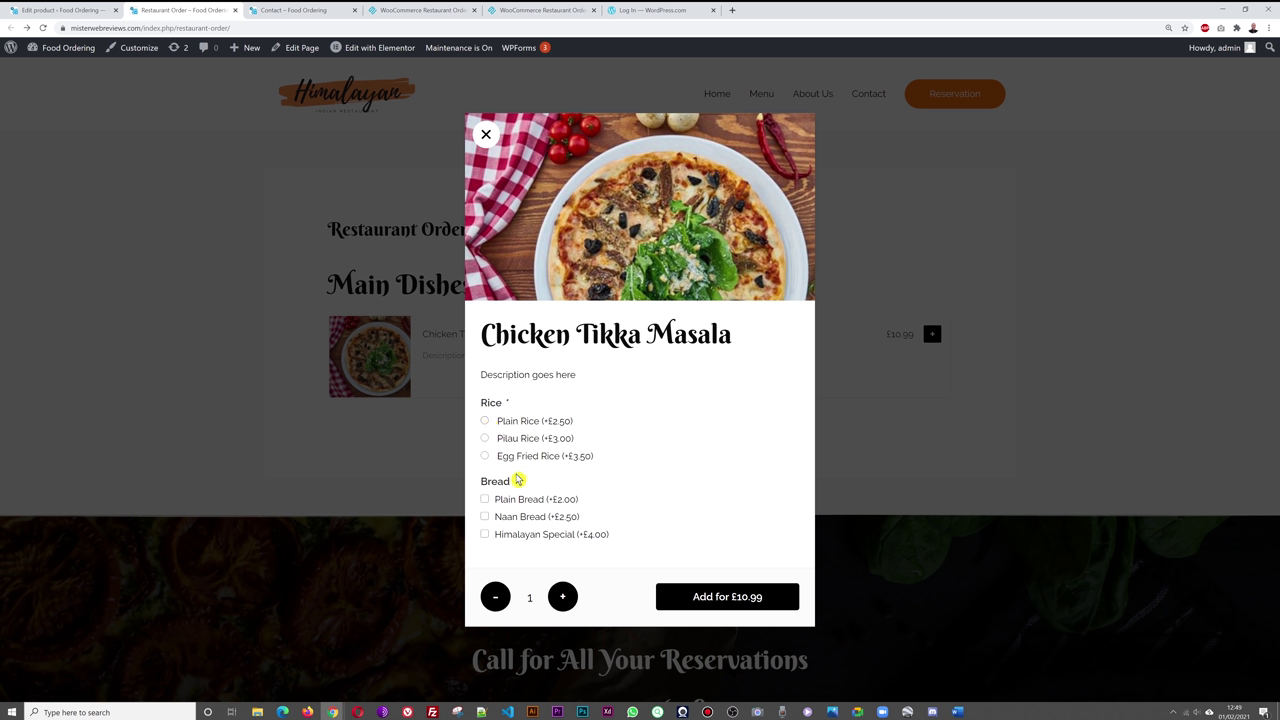
{"action": "left_click", "coordinate": [486, 458]}
{"action": "left_click", "coordinate": [486, 438]}
{"action": "left_click", "coordinate": [486, 422]}
{"action": "left_click", "coordinate": [486, 438]}
{"action": "left_click", "coordinate": [487, 423]}
{"action": "left_click", "coordinate": [486, 457]}
- Tick Plain Bread and Himalayan Special, bringing the total to £20.49
{"action": "left_click", "coordinate": [485, 499]}
{"action": "left_click", "coordinate": [486, 518]}
{"action": "left_click", "coordinate": [485, 517]}
{"action": "left_click", "coordinate": [487, 538]}
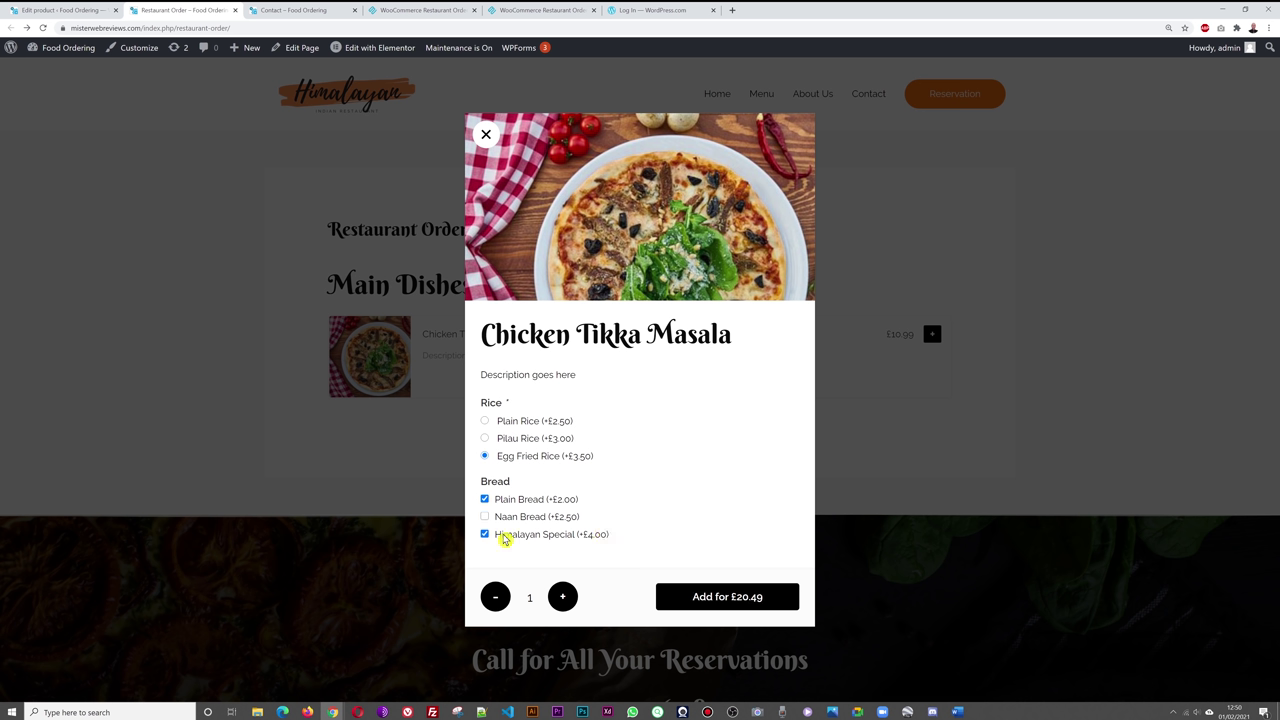
{"action": "left_click", "coordinate": [88, 11]}
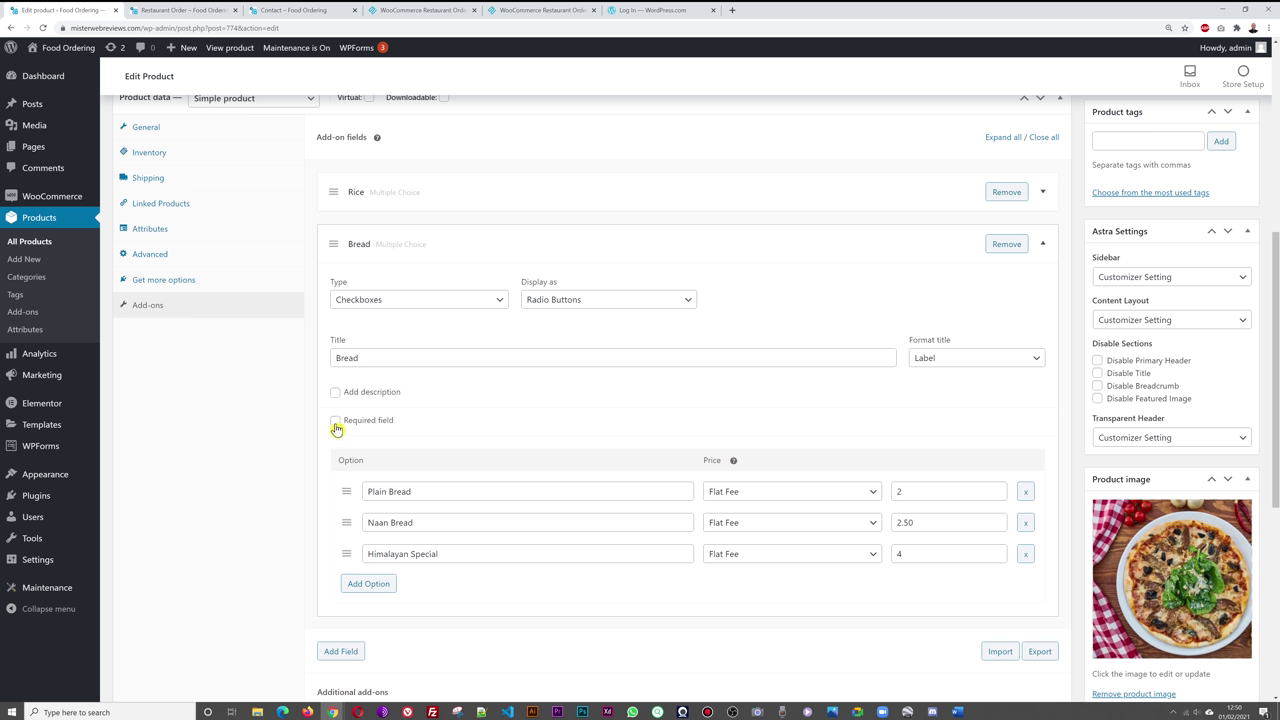
- Untick Plain Bread and Himalayan Special, then add the £14.49 order to the cart
{"action": "left_click", "coordinate": [183, 11]}
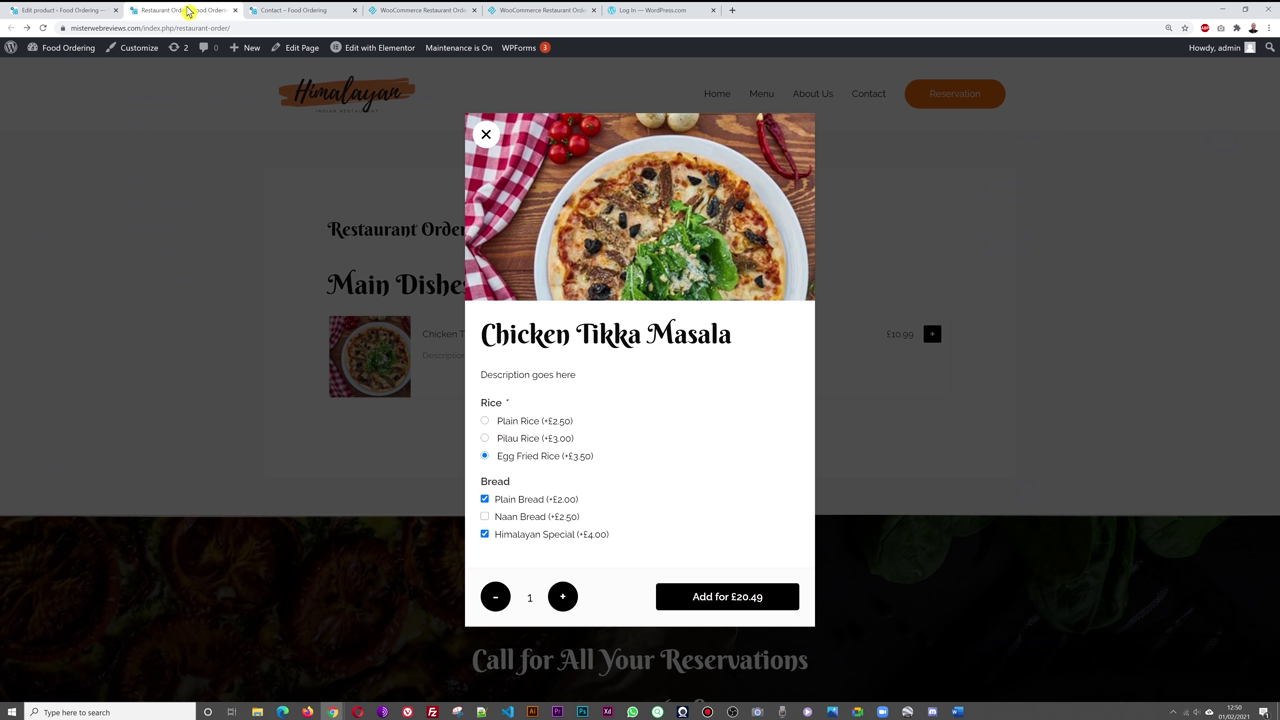
{"action": "left_click", "coordinate": [485, 500]}
{"action": "left_click", "coordinate": [485, 534]}
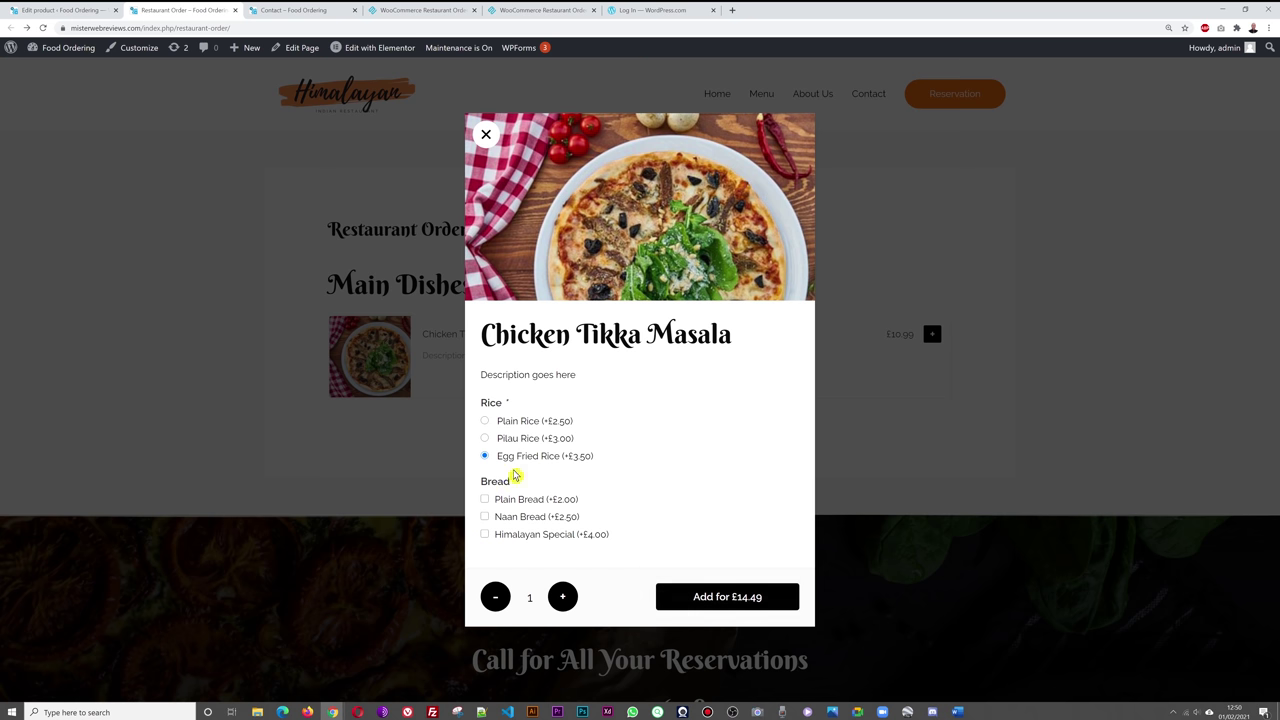
{"action": "left_click", "coordinate": [742, 598]}
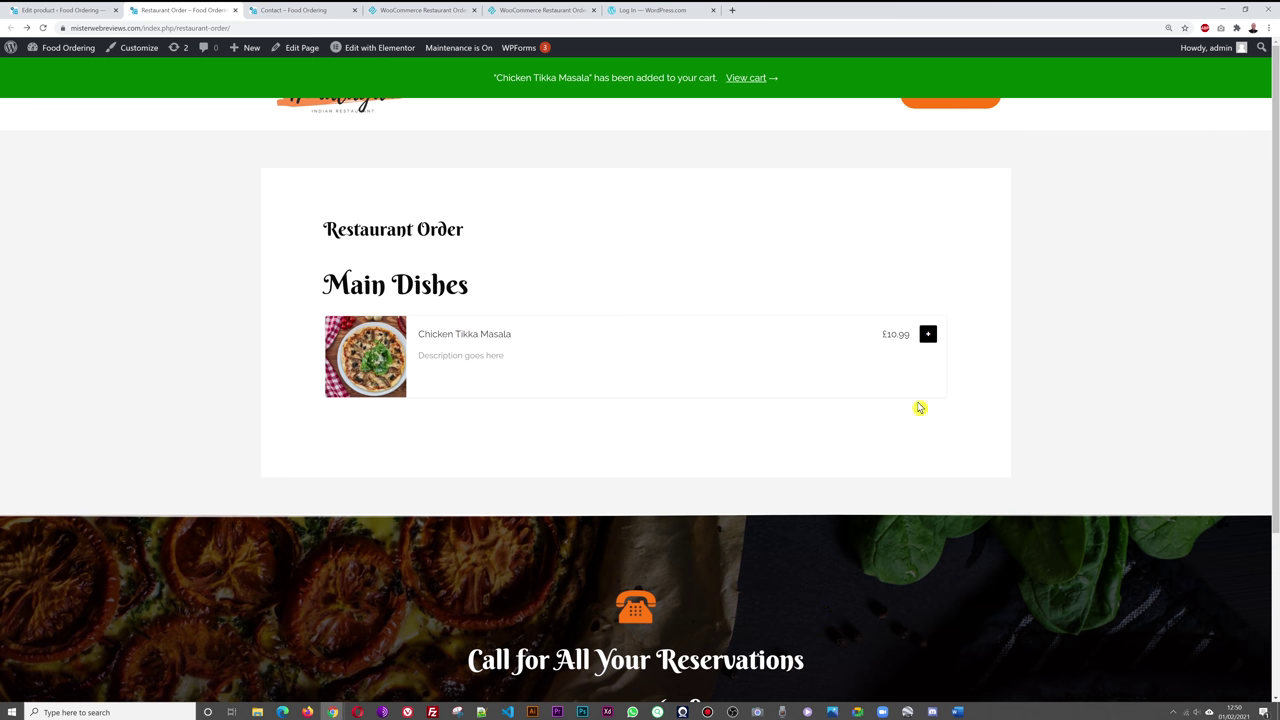
- Reorder with Pilau Rice, Plain Bread and Himalayan Special and add the £19.99 order to the cart
{"action": "left_click", "coordinate": [928, 338]}
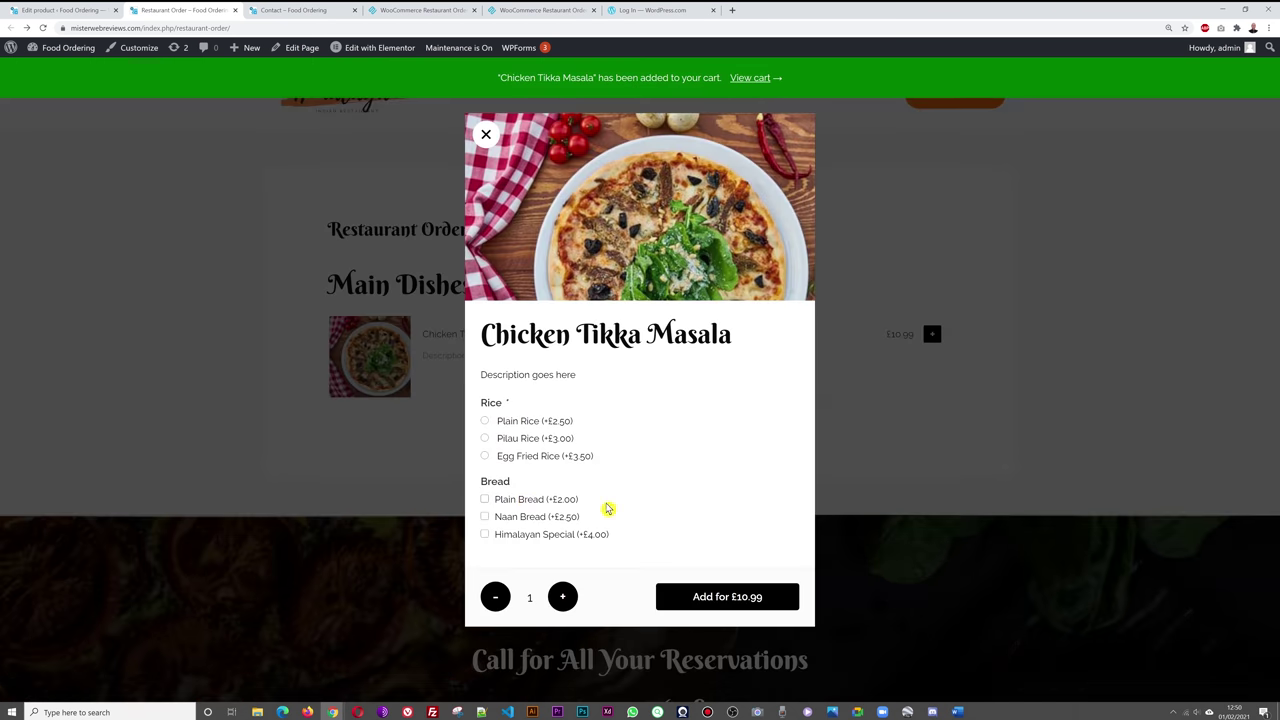
{"action": "left_click", "coordinate": [485, 442]}
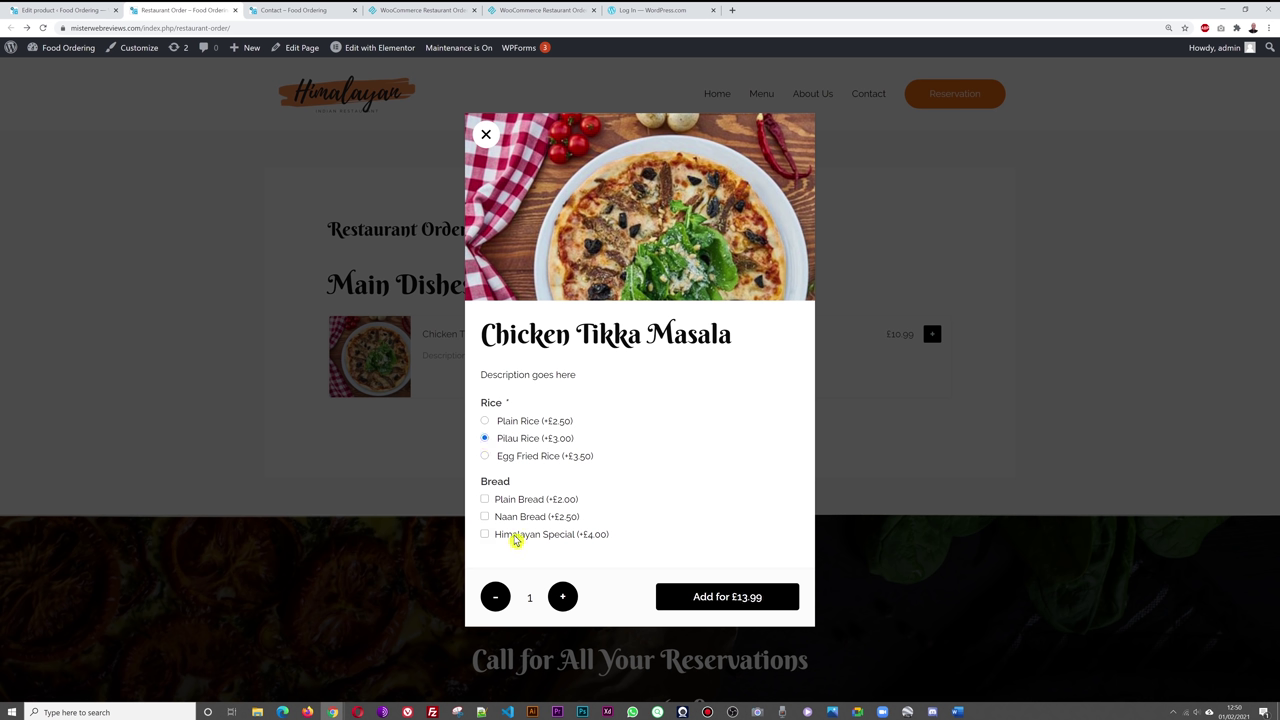
{"action": "left_click", "coordinate": [485, 534]}
{"action": "left_click", "coordinate": [485, 499]}
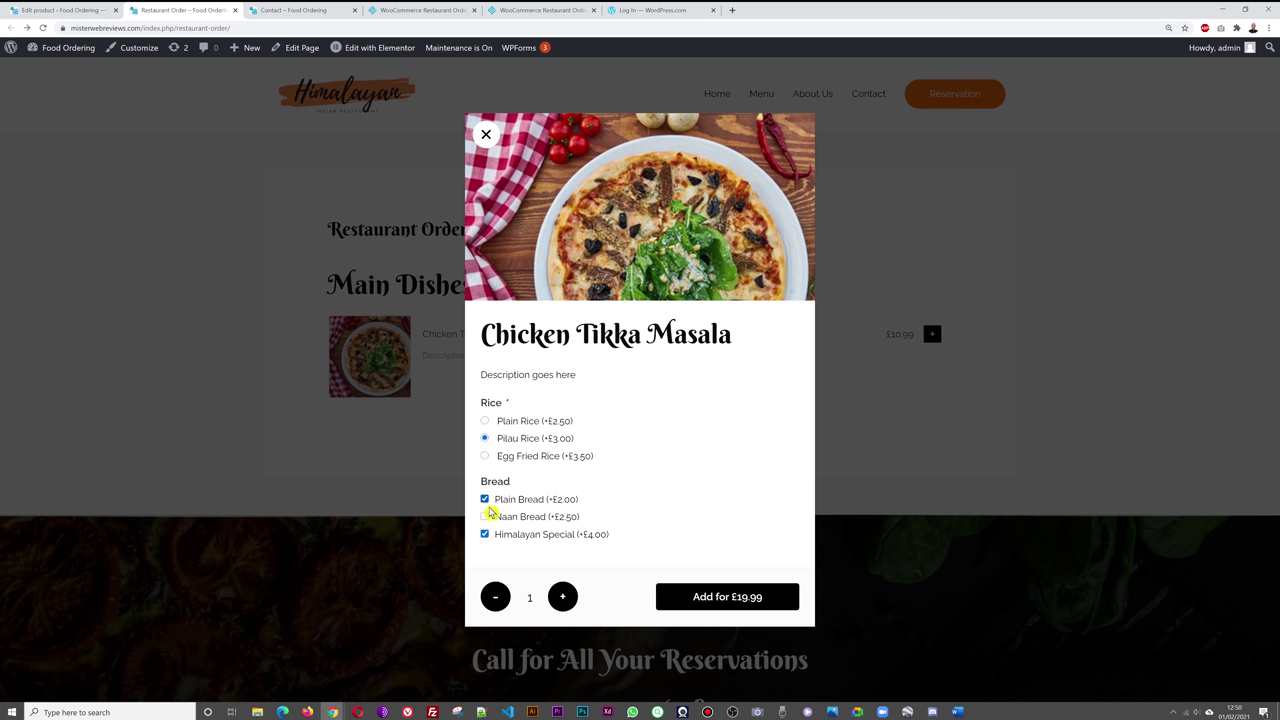
{"action": "left_click", "coordinate": [747, 605]}
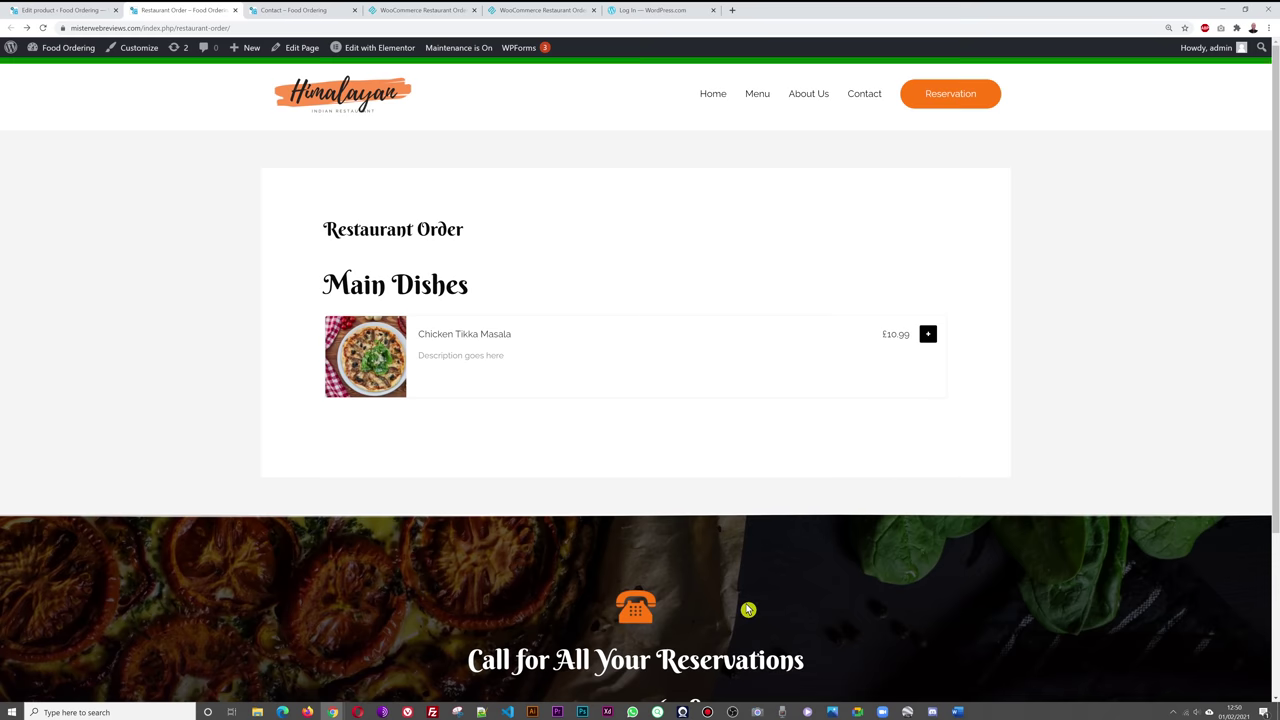
- Reopen the popup, test the bread checkboxes until all are cleared, then return to the product editor
{"action": "left_click", "coordinate": [928, 335]}
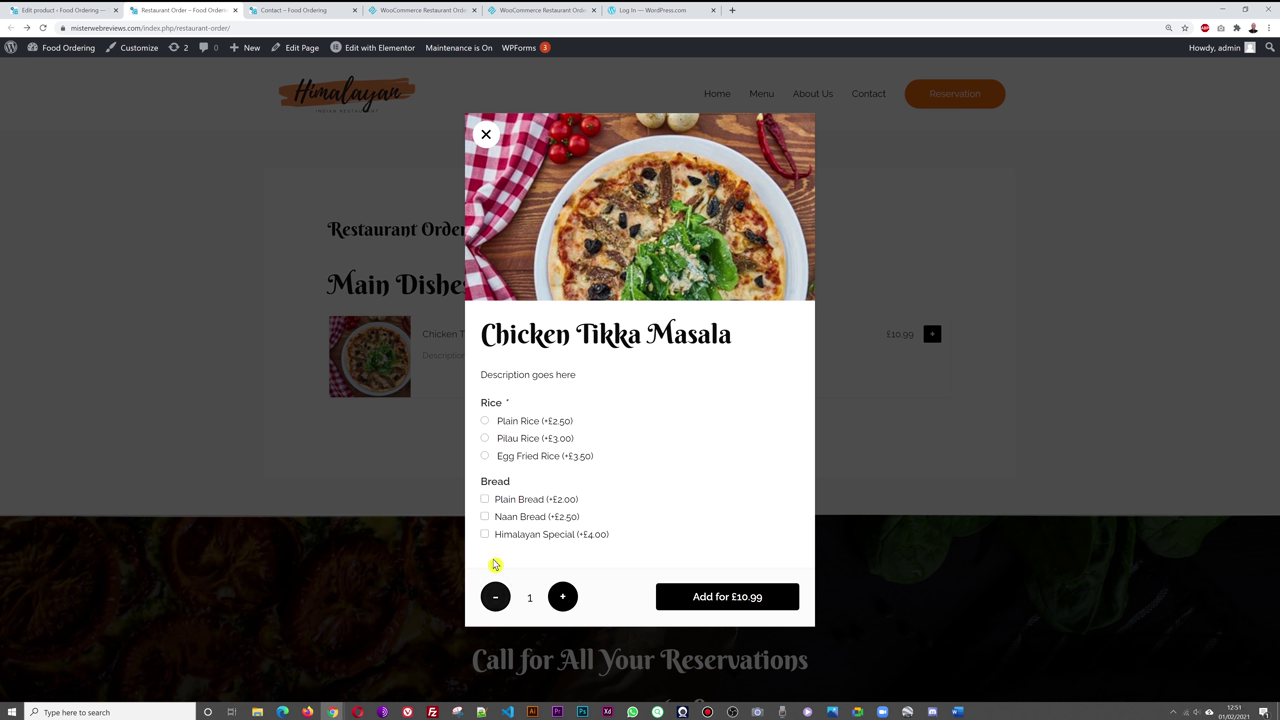
{"action": "left_click", "coordinate": [485, 499]}
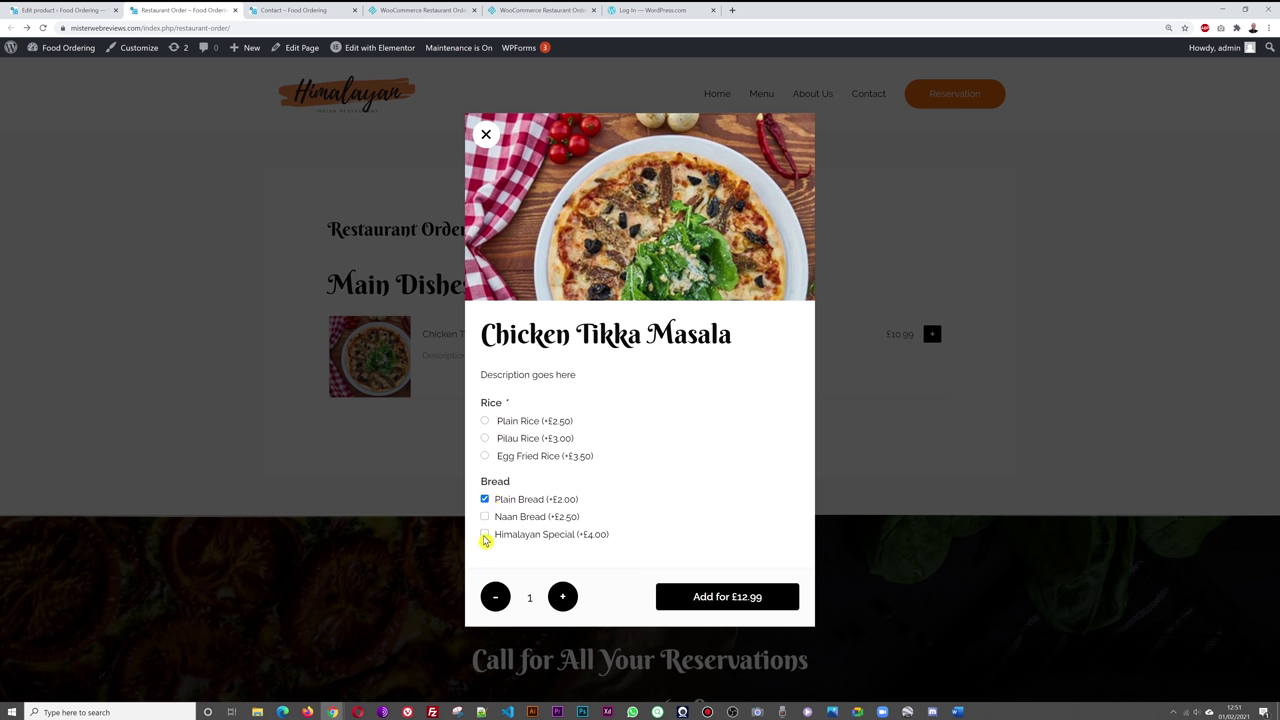
{"action": "left_click", "coordinate": [485, 535]}
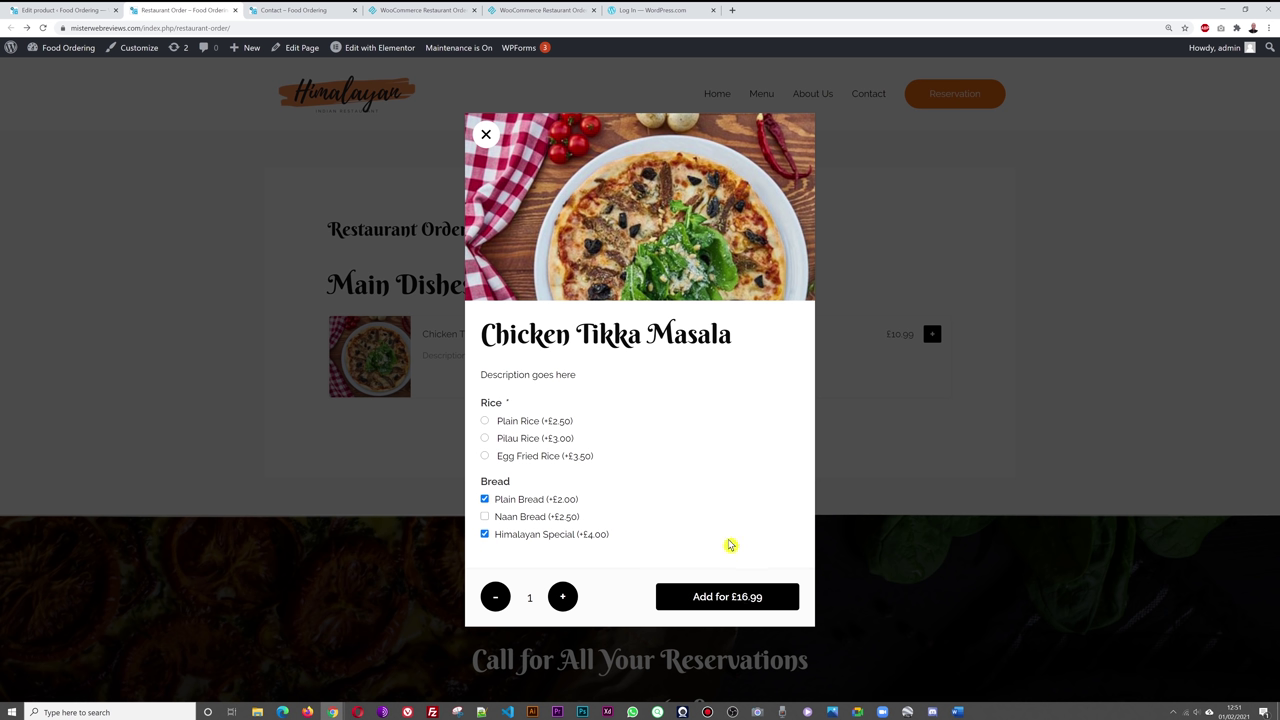
{"action": "left_click", "coordinate": [485, 517]}
{"action": "left_click", "coordinate": [485, 534]}
{"action": "left_click", "coordinate": [485, 517]}
{"action": "left_click", "coordinate": [485, 499]}
{"action": "left_click", "coordinate": [485, 535]}
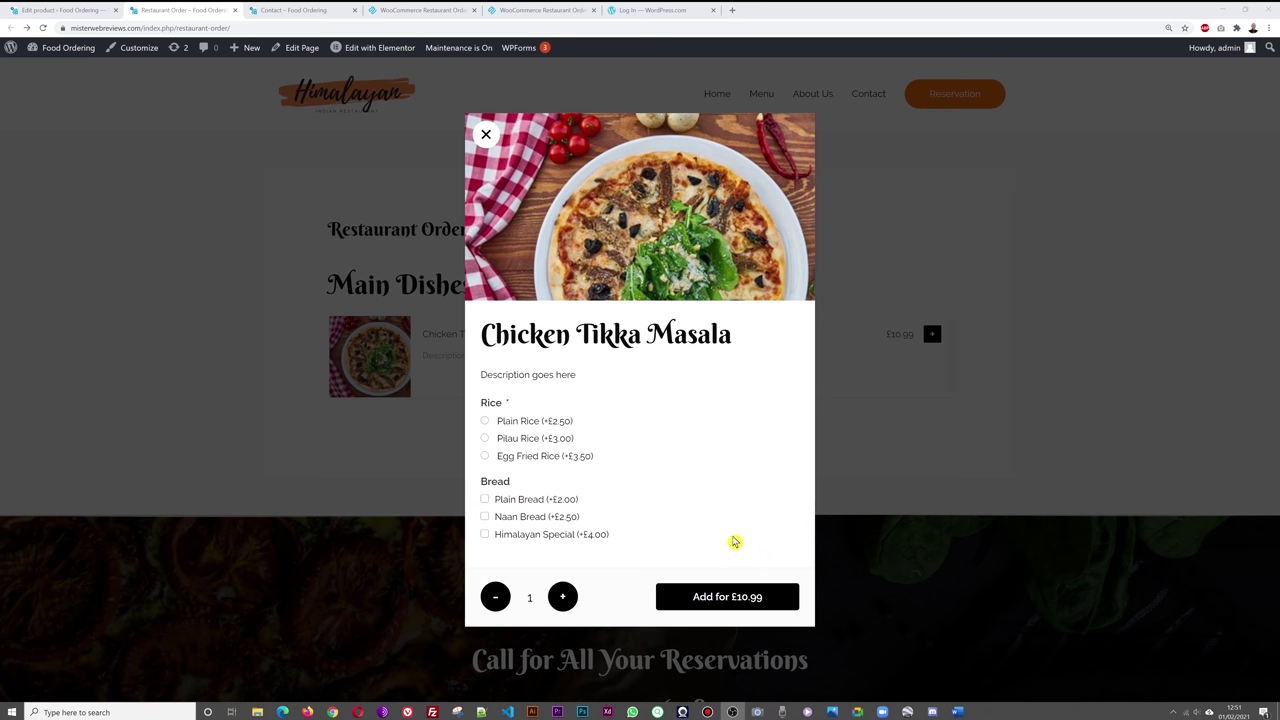
{"action": "left_click", "coordinate": [65, 10]}
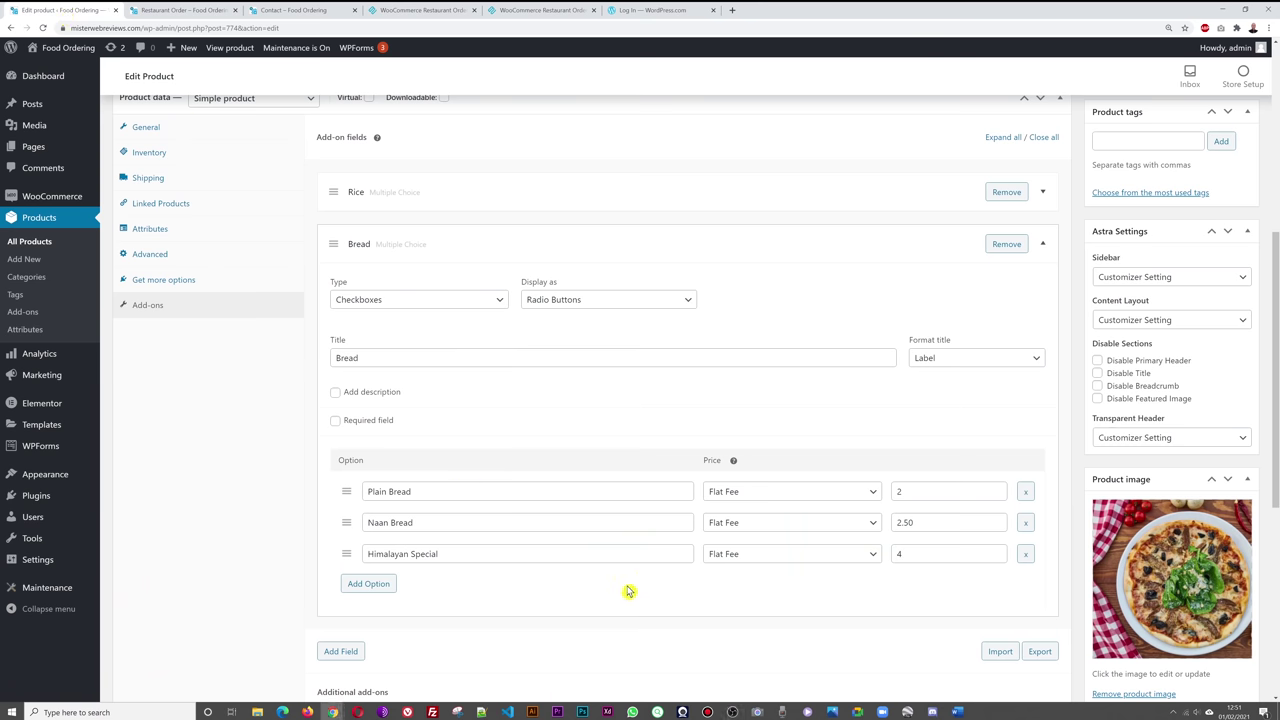
- Add a new add-on below Bread as a Short Text field, keeping the Dropdowns display
{"action": "scroll", "coordinate": [629, 594], "scroll_direction": "down", "scroll_amount": 1}
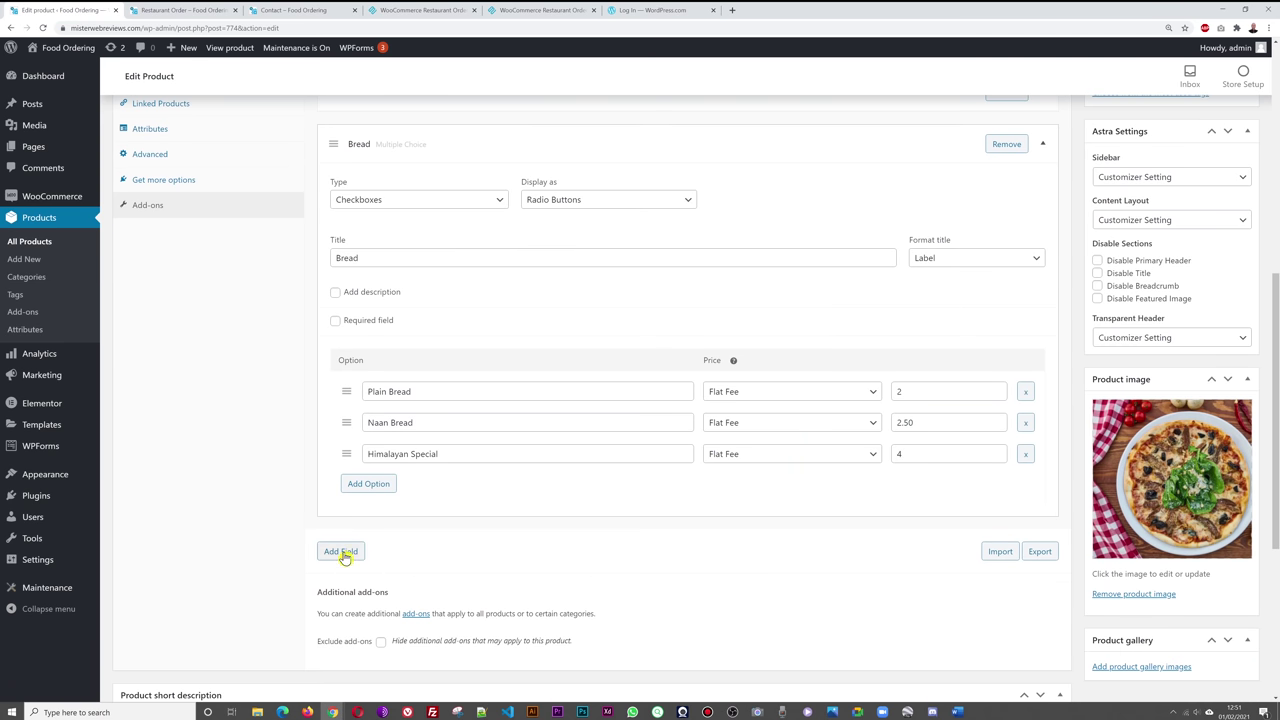
{"action": "left_click", "coordinate": [341, 552]}
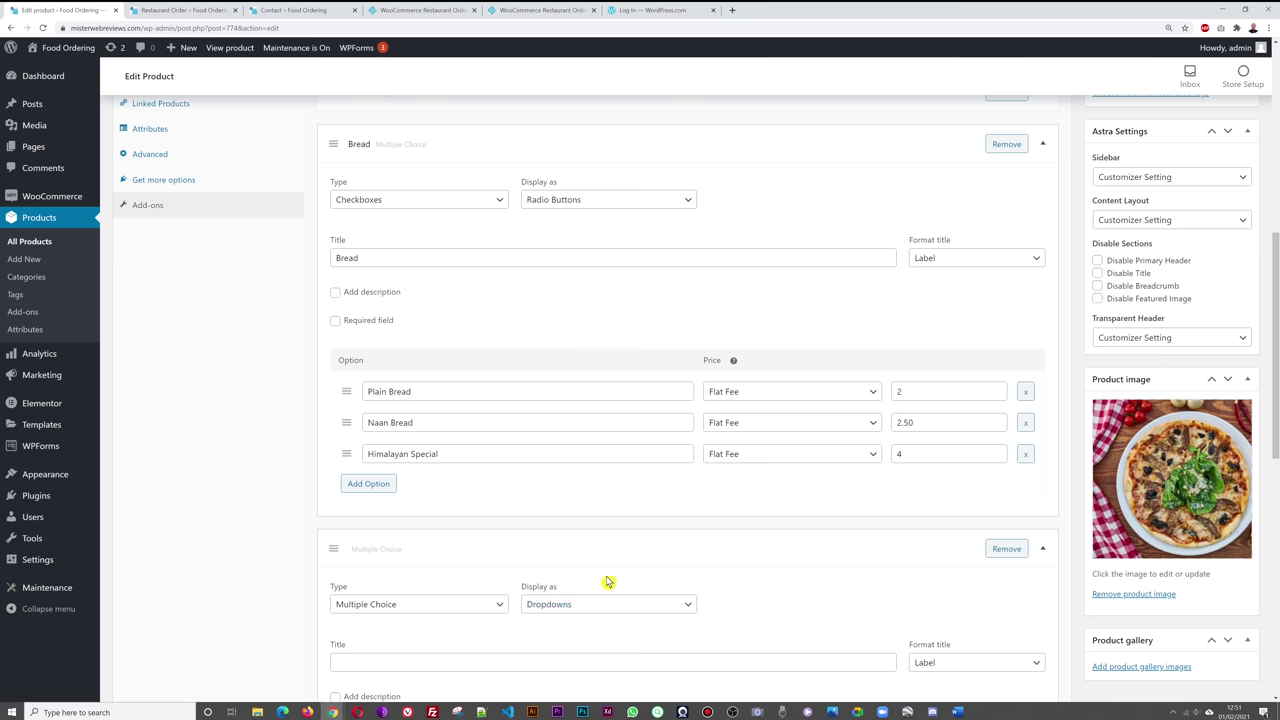
{"action": "scroll", "coordinate": [690, 553], "scroll_direction": "down", "scroll_amount": 1}
{"action": "scroll", "coordinate": [697, 547], "scroll_direction": "down", "scroll_amount": 3}
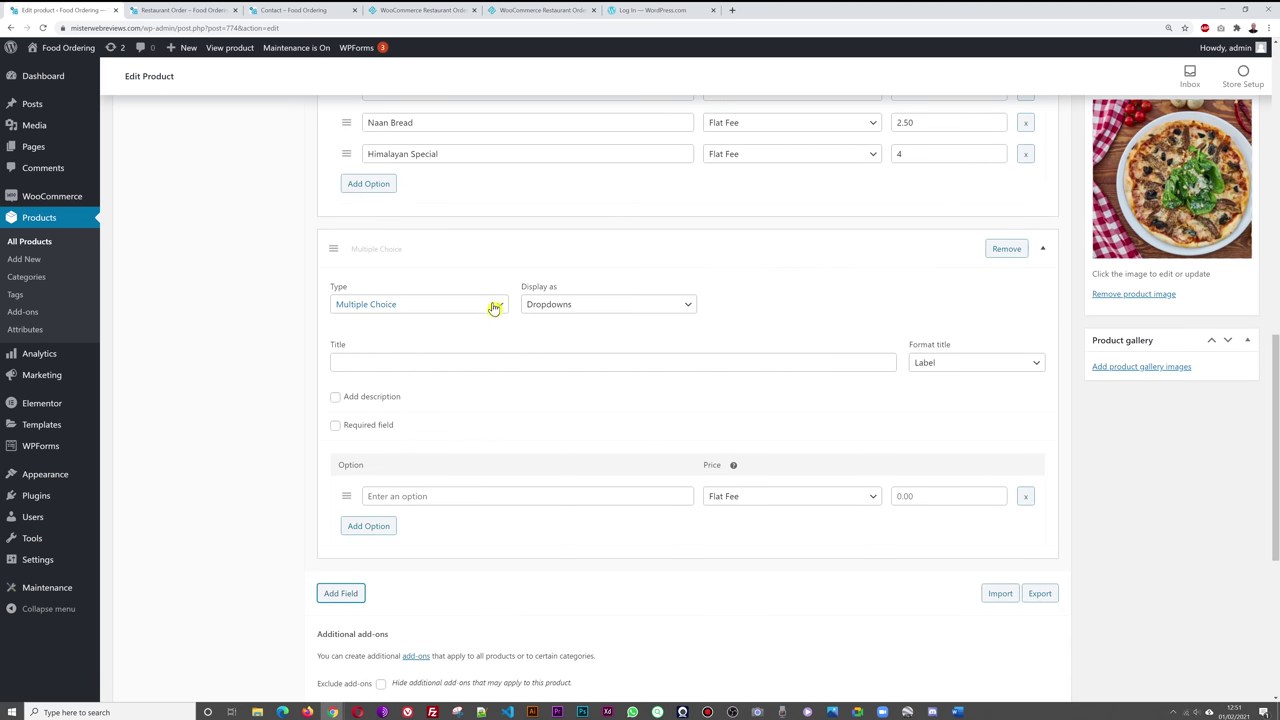
{"action": "left_click", "coordinate": [494, 306]}
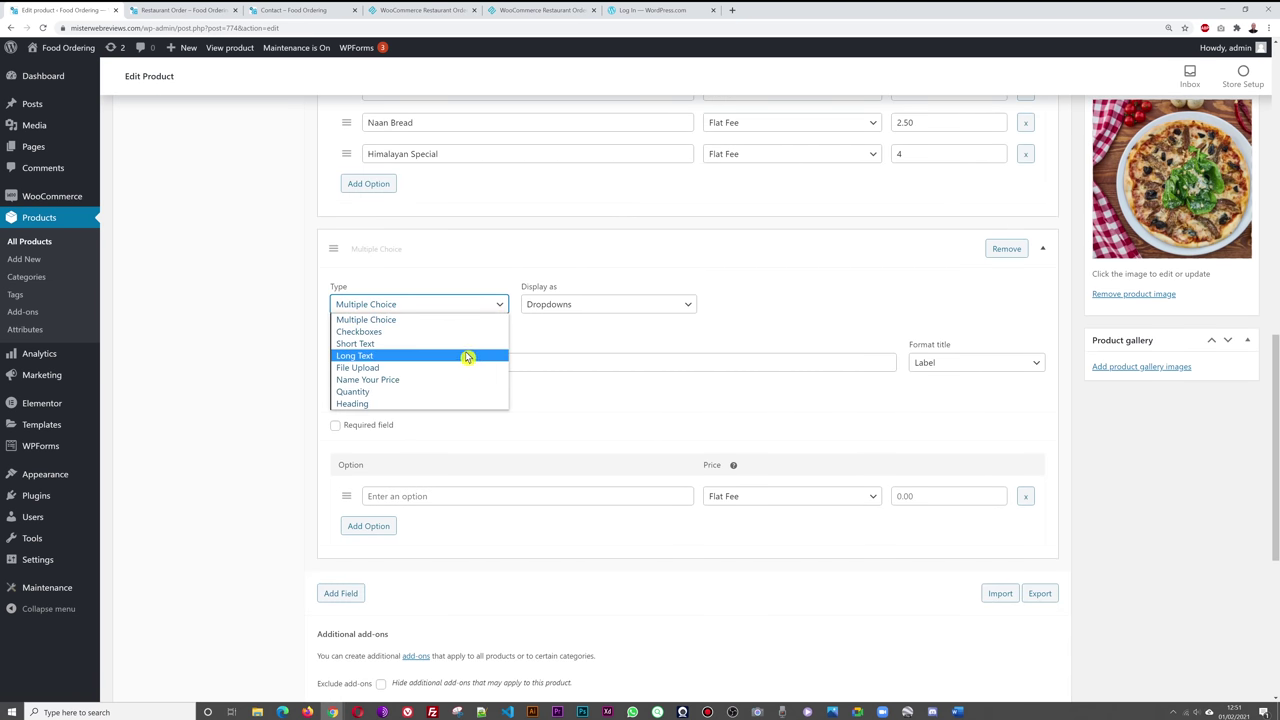
{"action": "left_click", "coordinate": [391, 346]}
{"action": "left_click", "coordinate": [689, 307]}
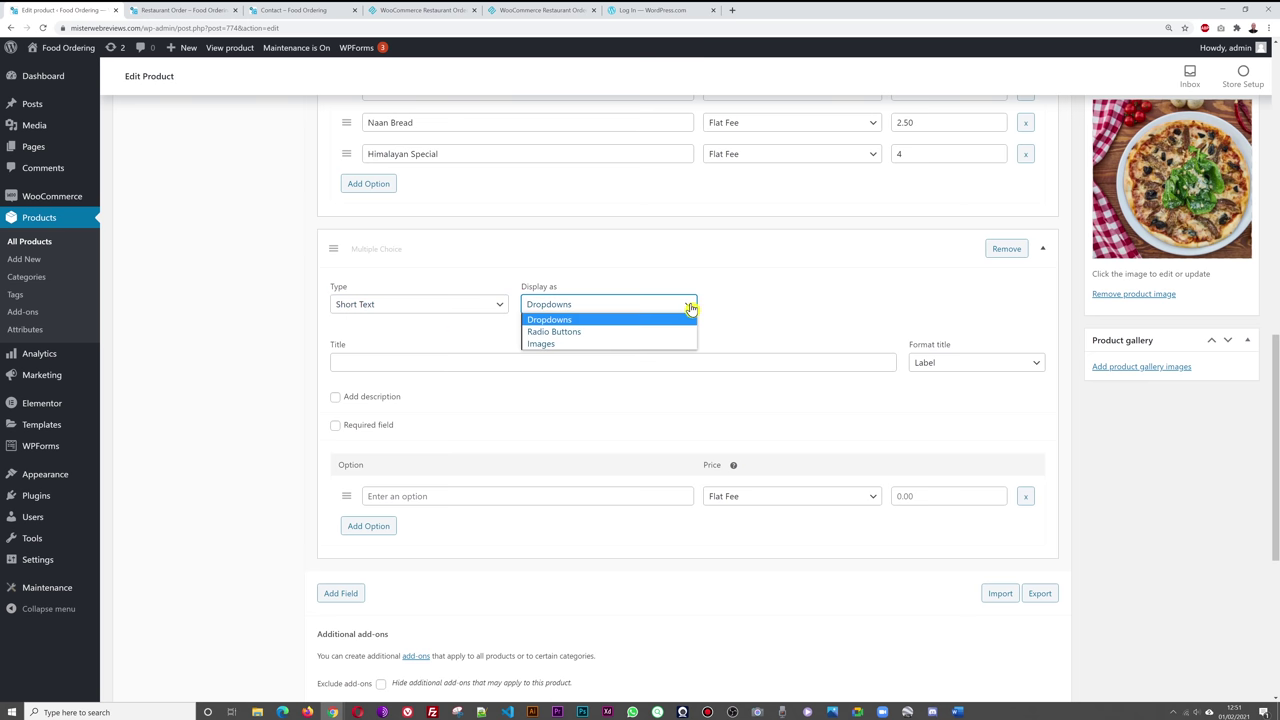
{"action": "left_click", "coordinate": [775, 314]}
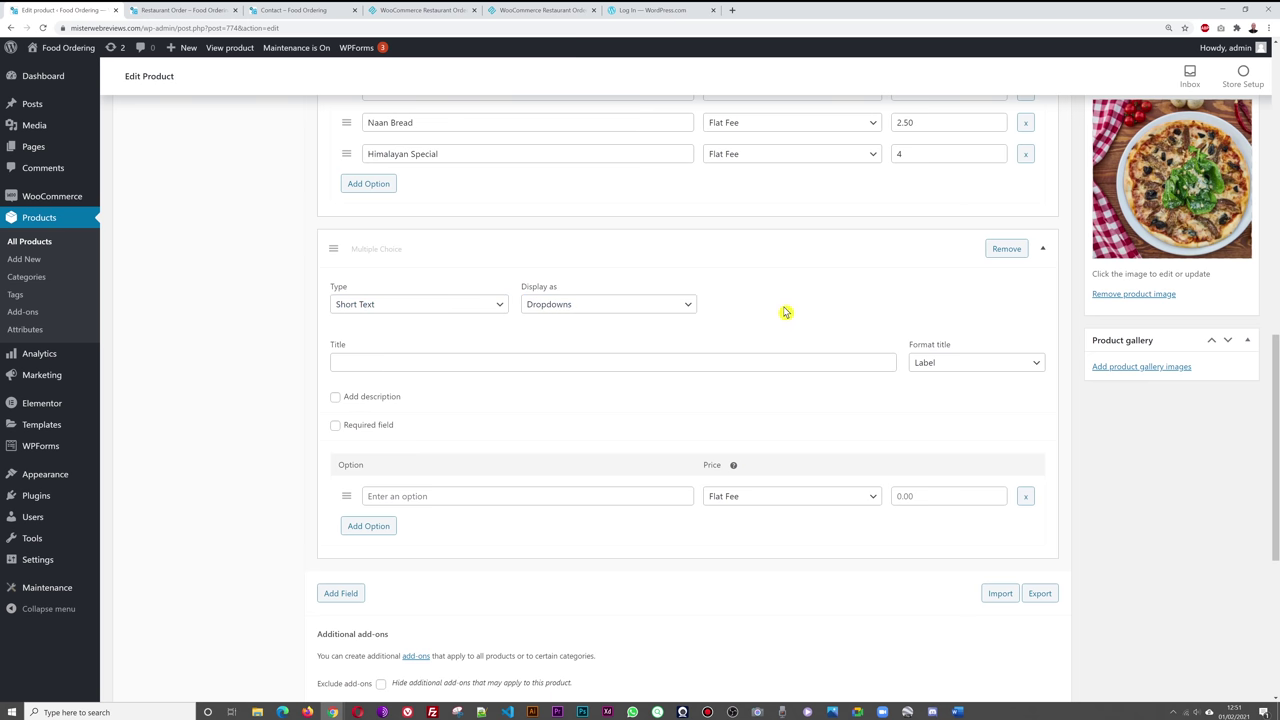
- Title the add-on Dietary Requirements, delete its empty option row, and update the product
{"action": "left_click", "coordinate": [765, 362]}
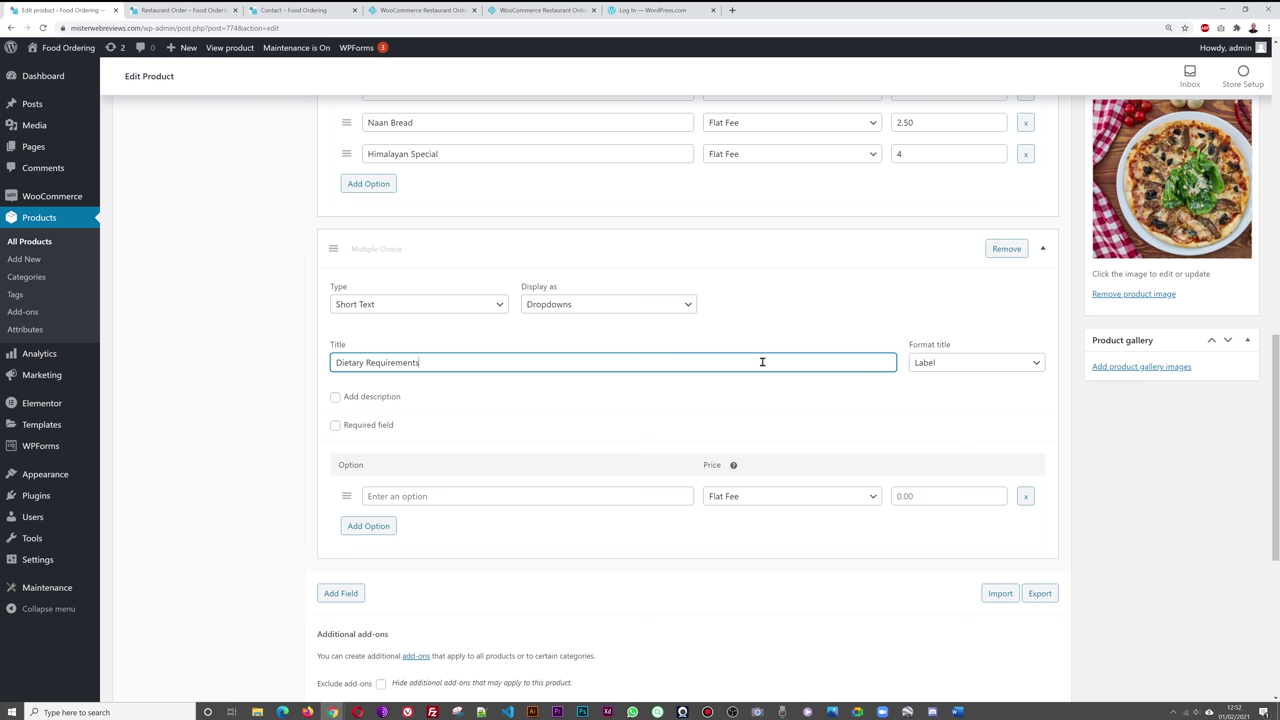
{"action": "left_click_drag", "start_coordinate": [459, 357], "coordinate": [337, 363]}
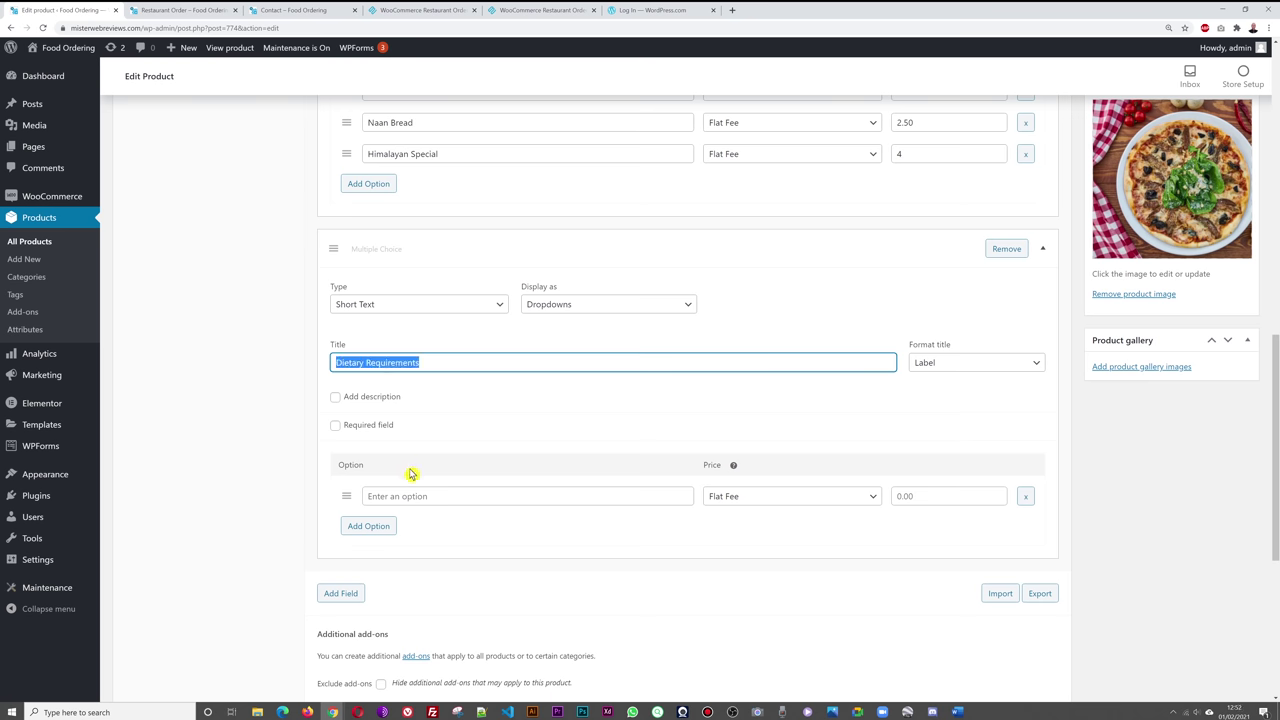
{"action": "left_click", "coordinate": [216, 484]}
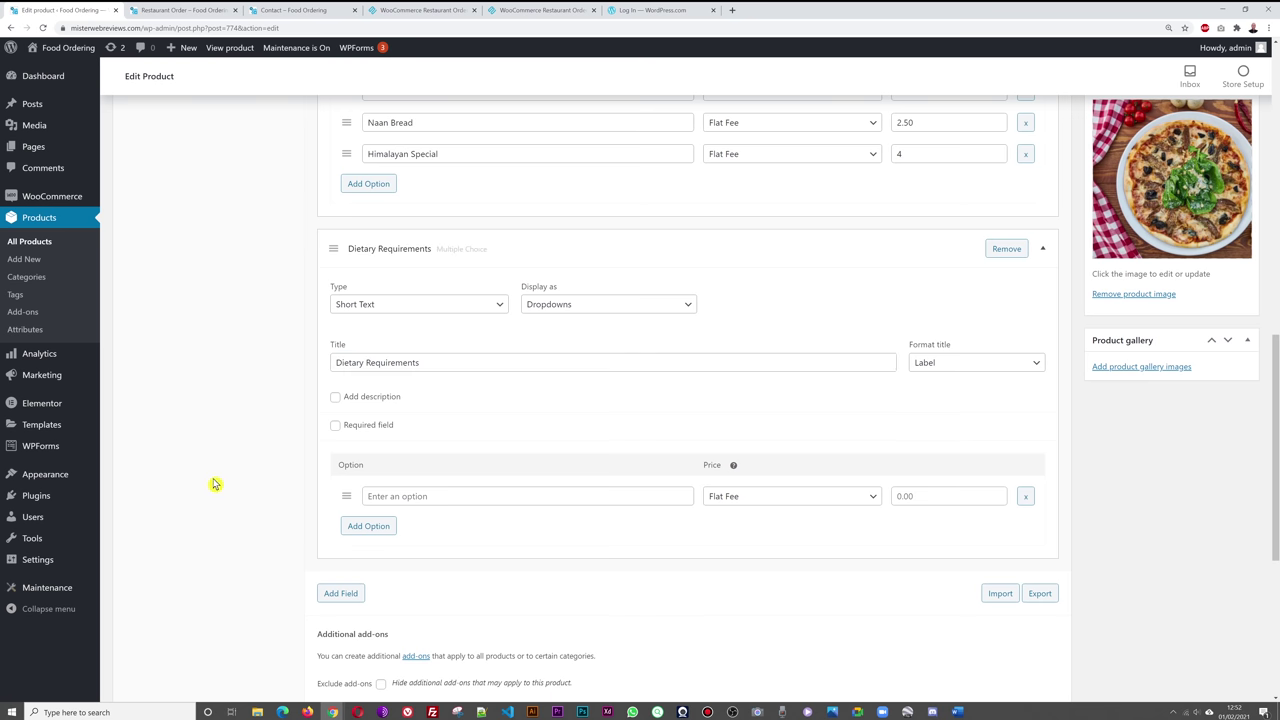
{"action": "left_click", "coordinate": [1025, 499]}
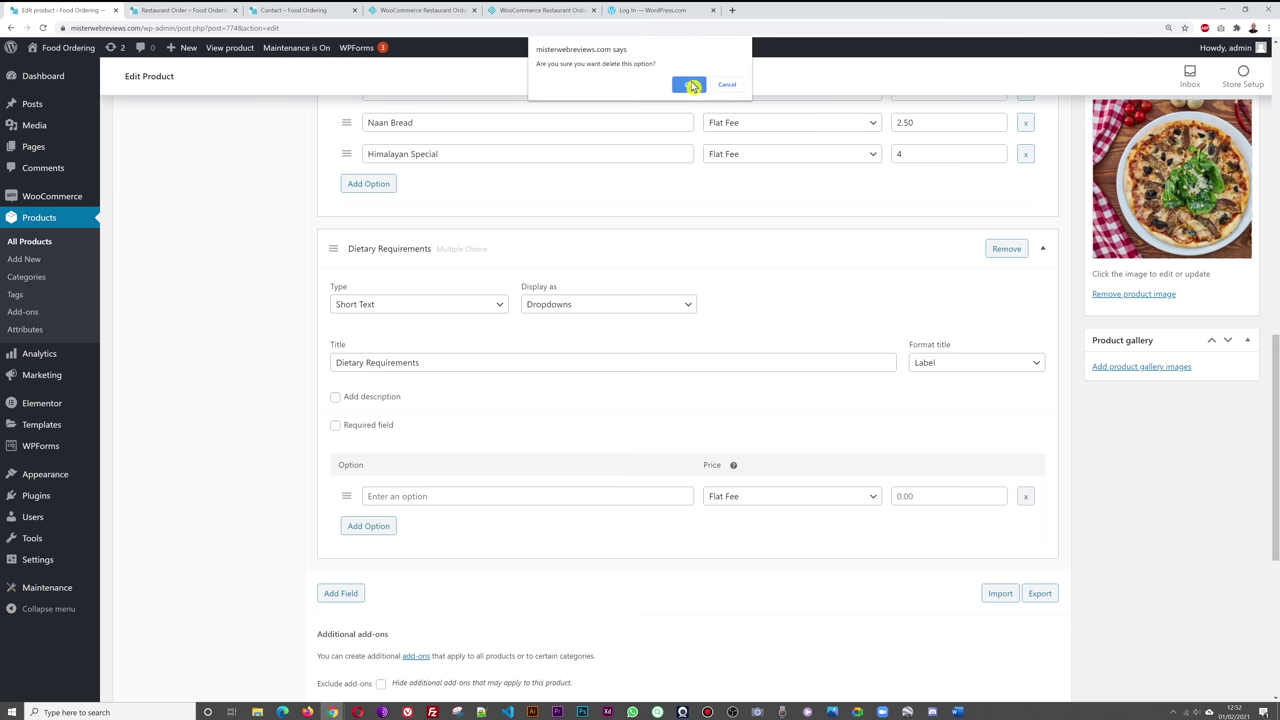
{"action": "left_click", "coordinate": [688, 84]}
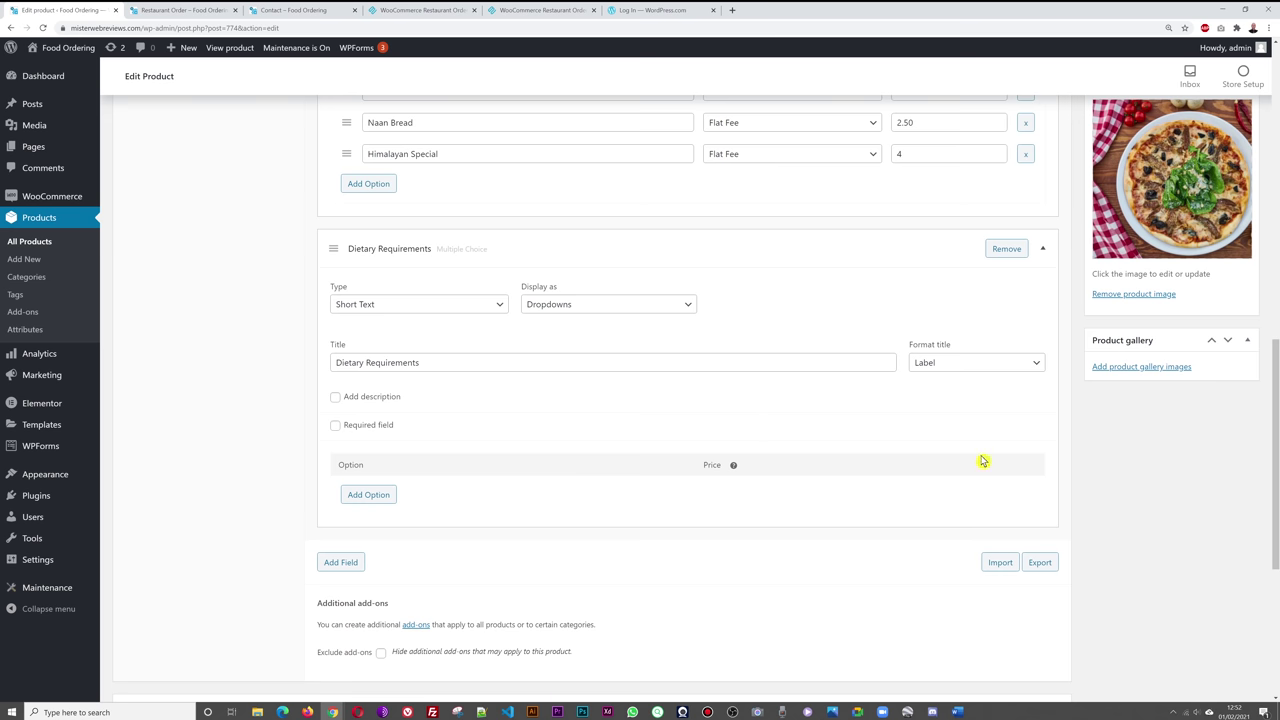
{"action": "scroll", "coordinate": [1089, 465], "scroll_direction": "up", "scroll_amount": 3}
{"action": "scroll", "coordinate": [1089, 465], "scroll_direction": "down", "scroll_amount": 3}
{"action": "scroll", "coordinate": [1200, 300], "scroll_direction": "up", "scroll_amount": 5}
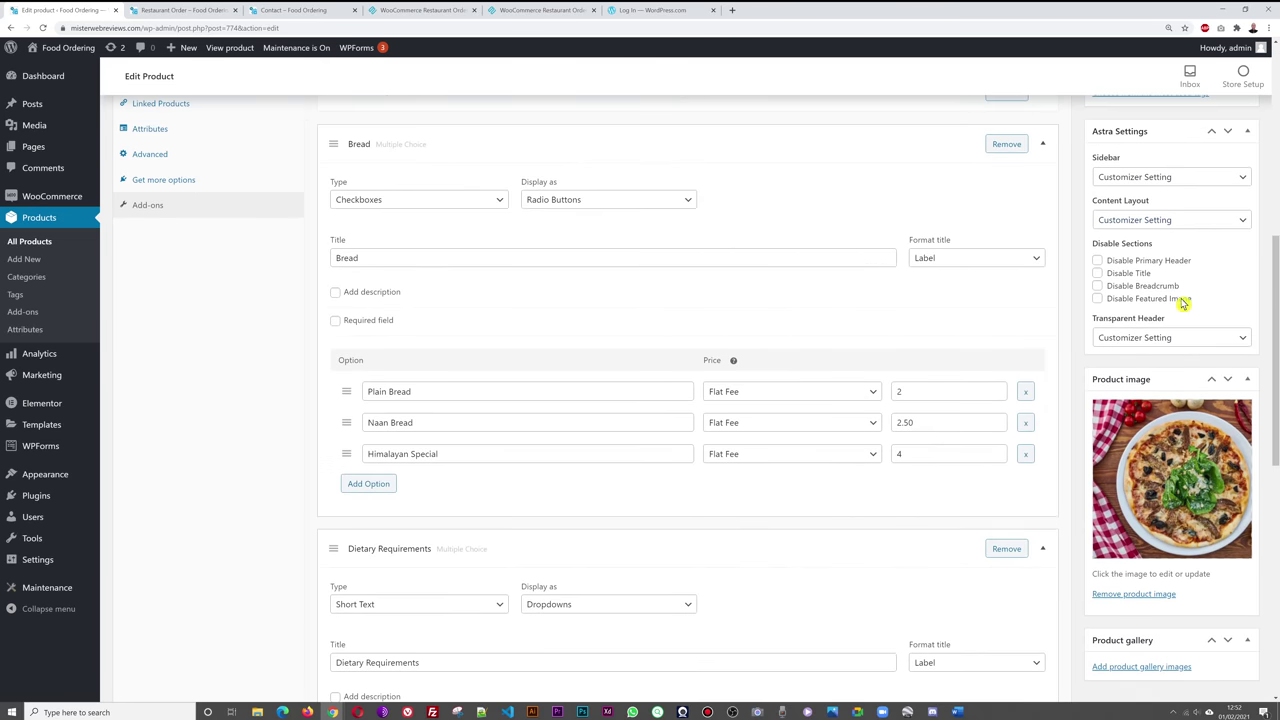
{"action": "scroll", "coordinate": [1233, 201], "scroll_direction": "up", "scroll_amount": 3}
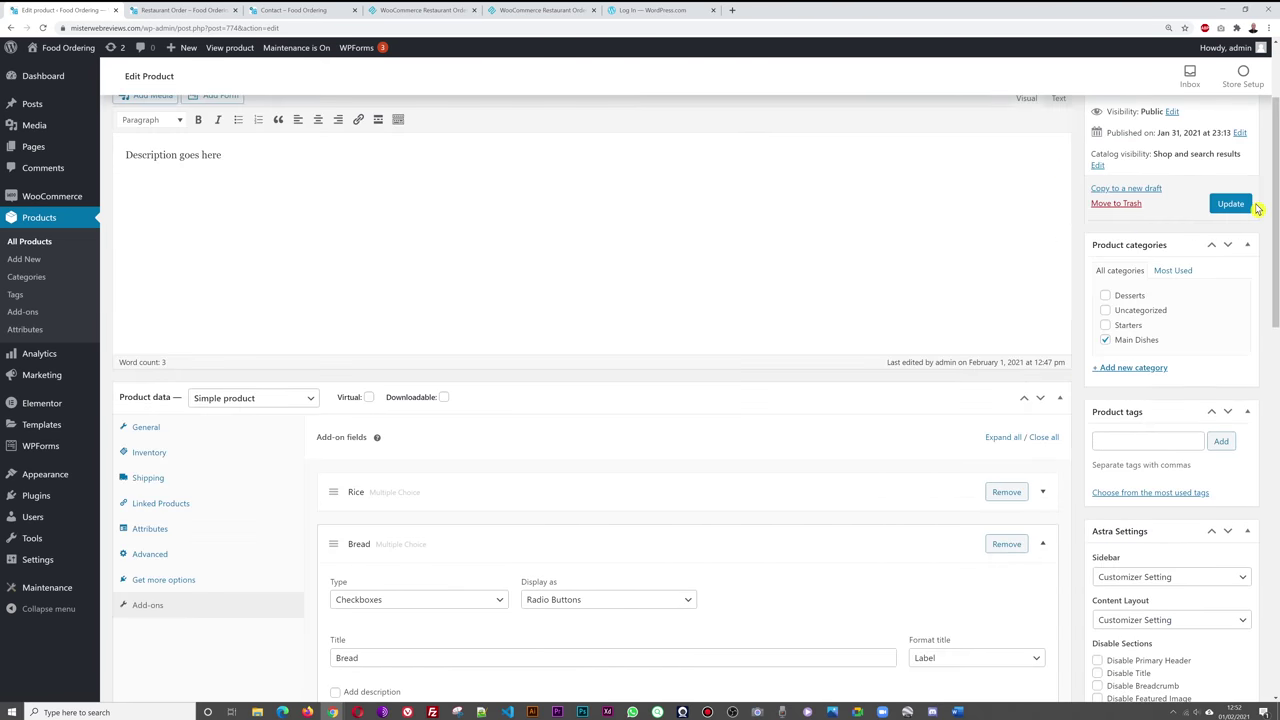
{"action": "left_click", "coordinate": [1230, 201]}
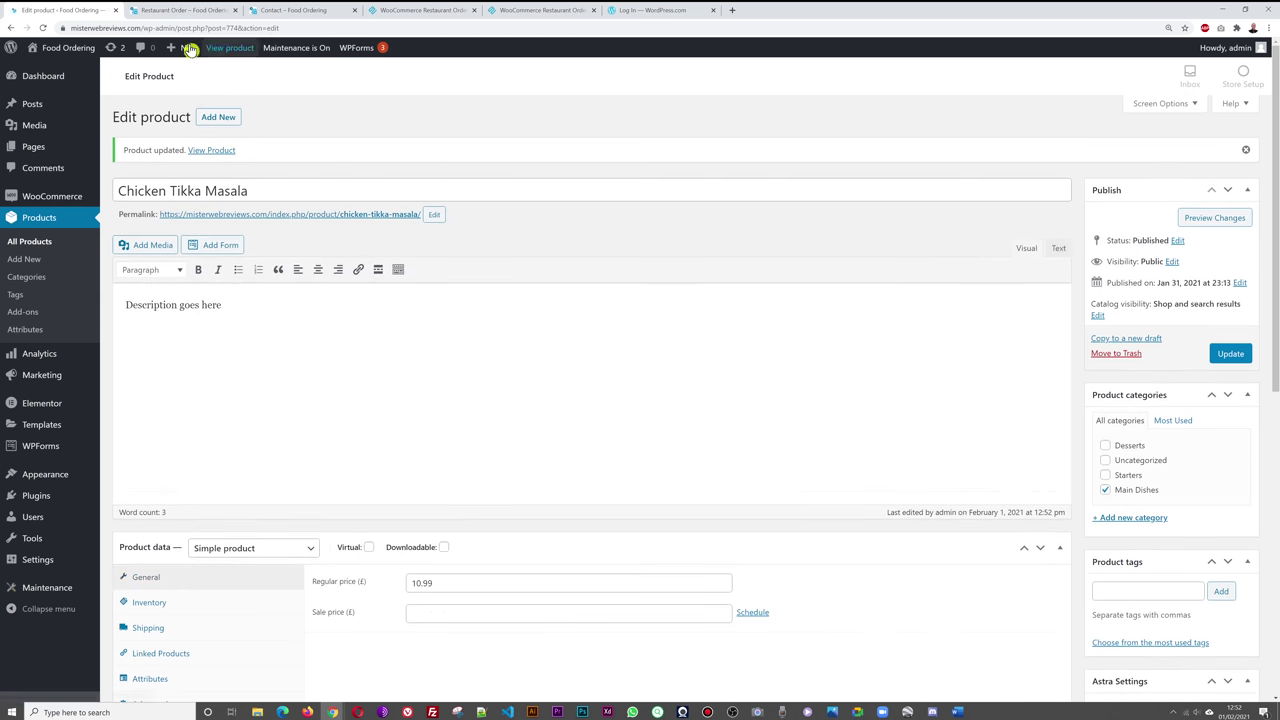
- Reload the Restaurant Order page and open the Chicken Tikka Masala popup
{"action": "left_click", "coordinate": [173, 10]}
{"action": "left_click", "coordinate": [486, 134]}
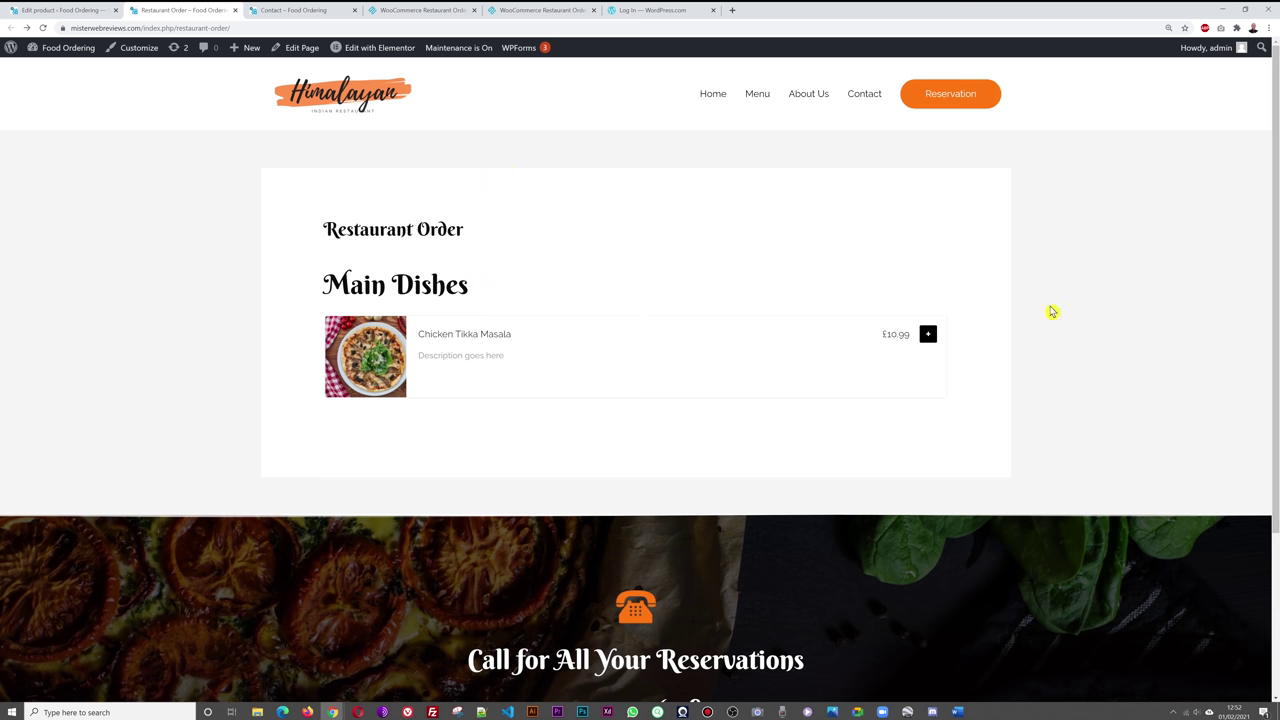
{"action": "left_click", "coordinate": [43, 28]}
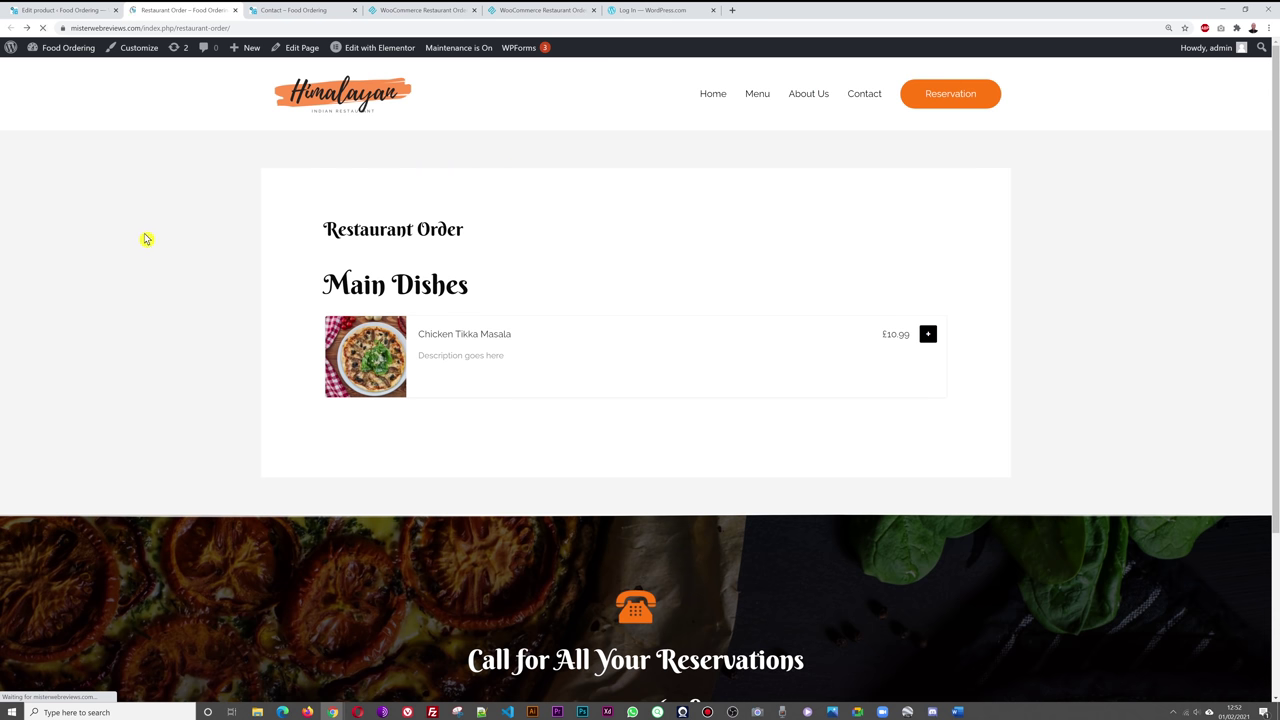
{"action": "left_click", "coordinate": [928, 338]}
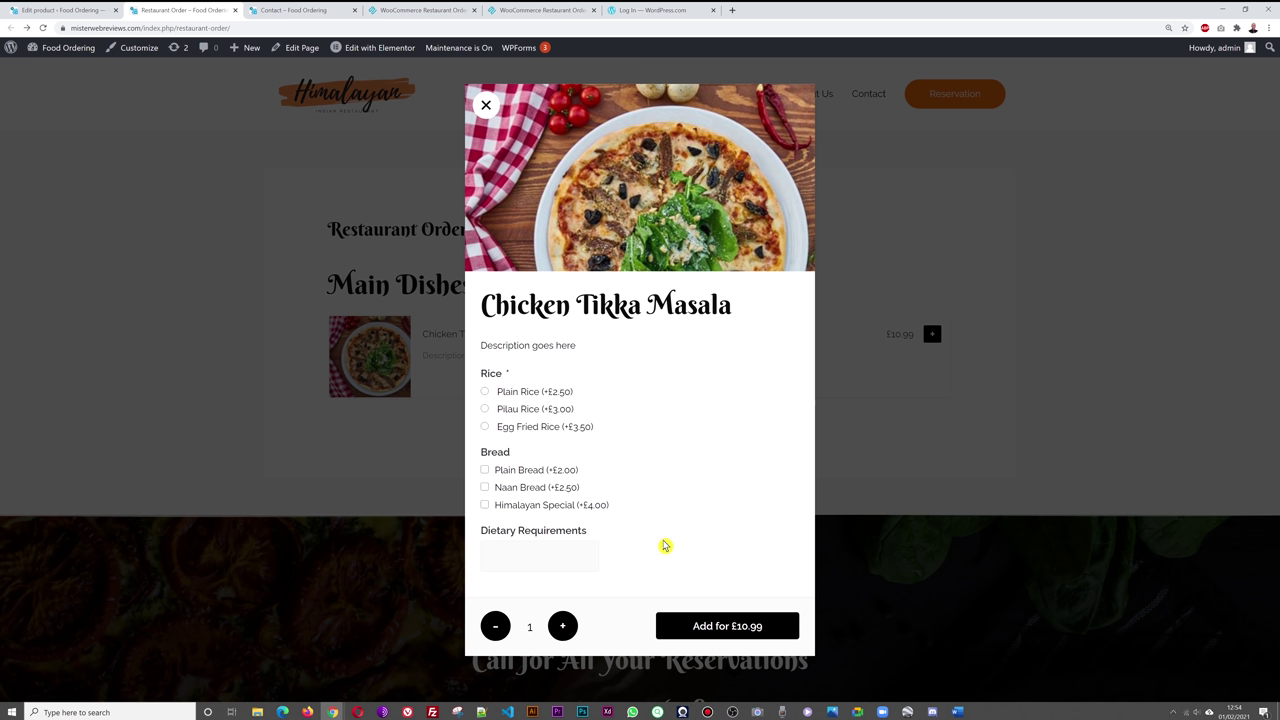
- Choose Pilau Rice and Plain Bread, enter a gluten dietary note, then close the popup
{"action": "left_click", "coordinate": [485, 410]}
{"action": "left_click", "coordinate": [485, 470]}
{"action": "left_click", "coordinate": [545, 561]}
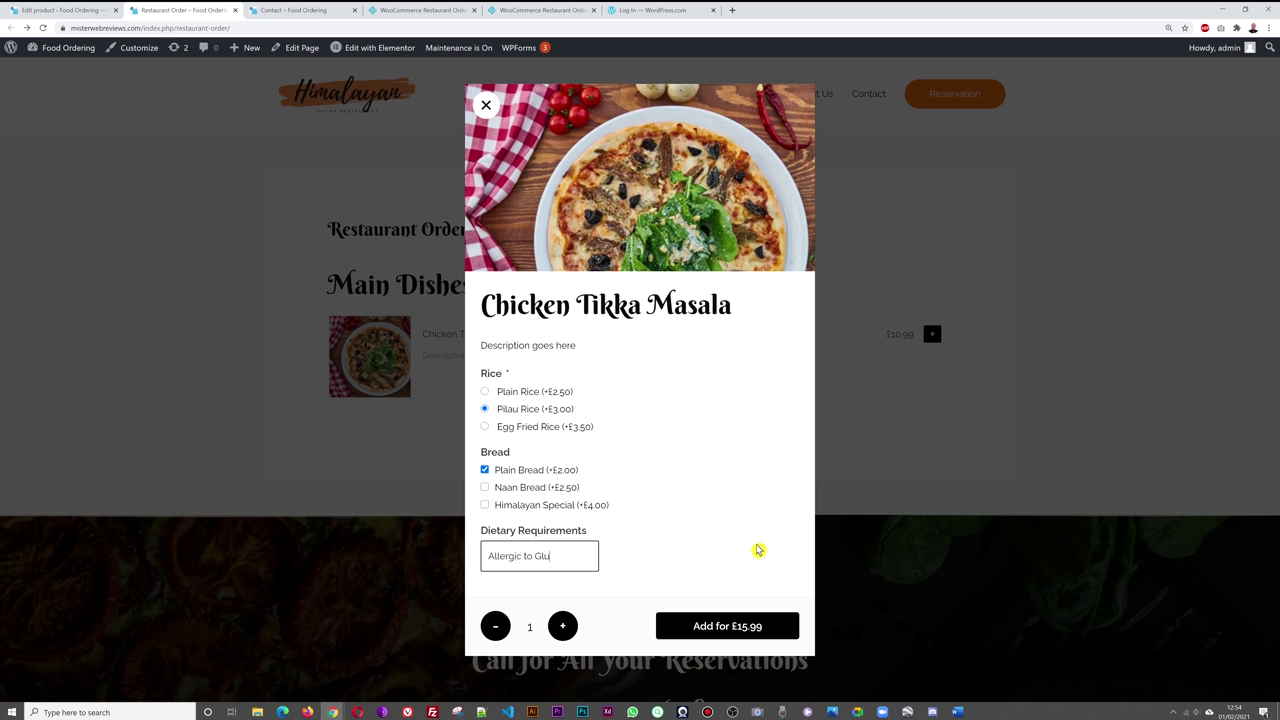
{"action": "left_click", "coordinate": [756, 550]}
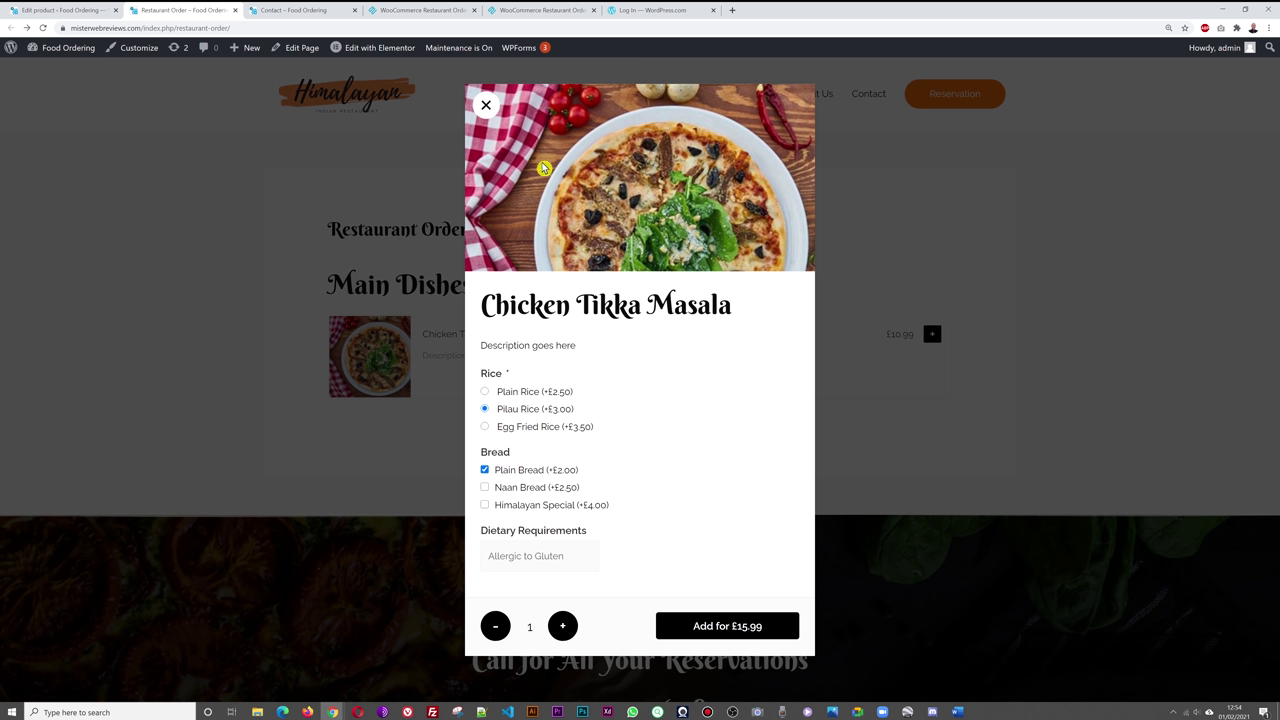
{"action": "left_click", "coordinate": [486, 105]}
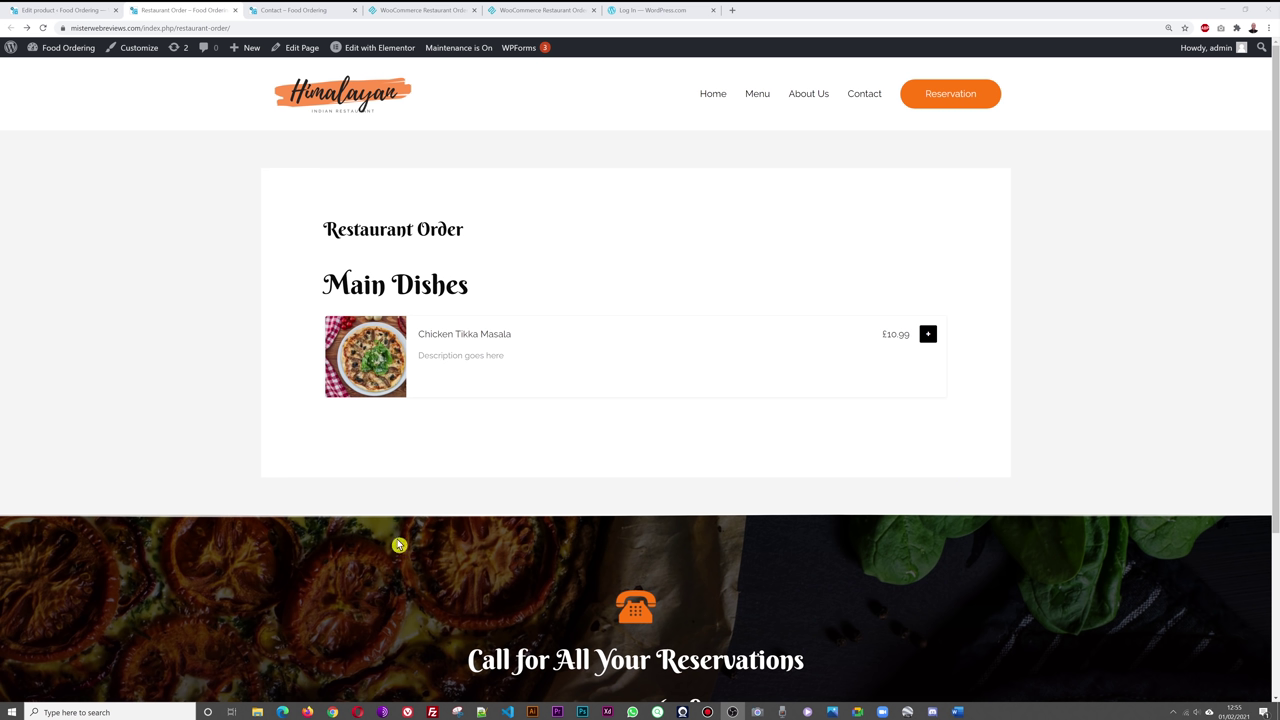
{"action": "left_click", "coordinate": [928, 338]}
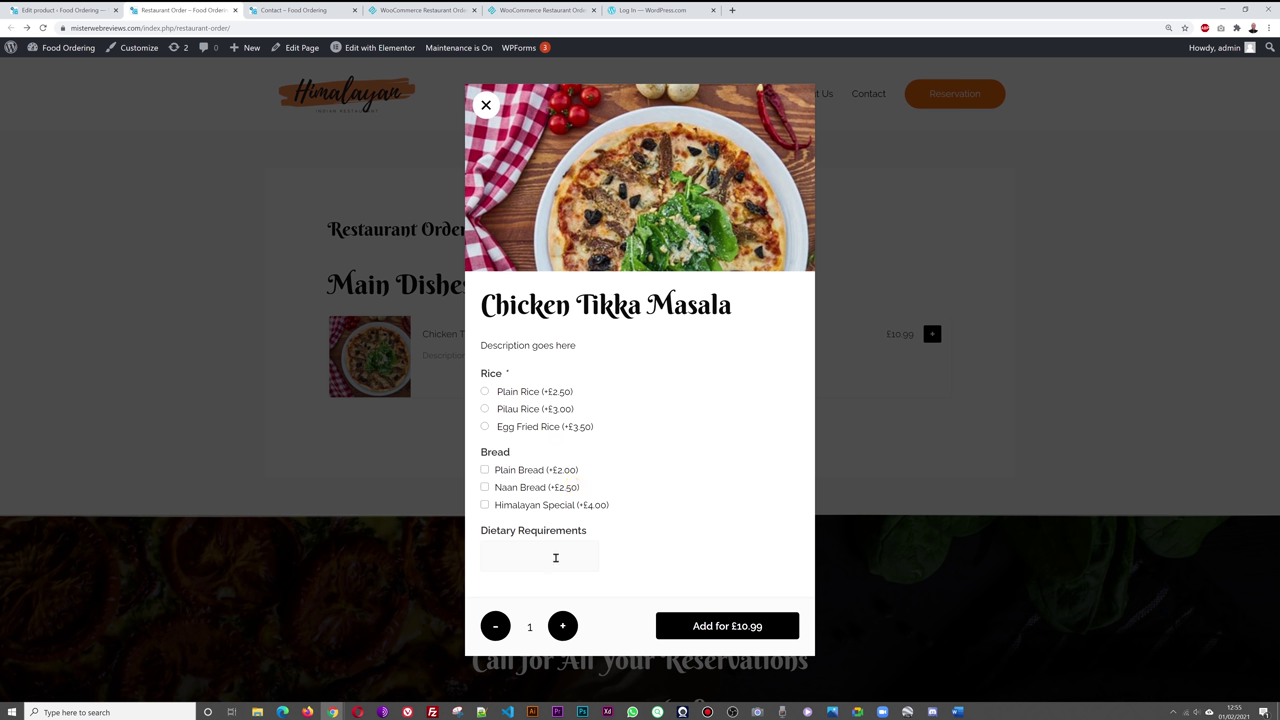
{"action": "left_click", "coordinate": [486, 105]}
{"action": "left_click", "coordinate": [65, 10]}
- Review the product's add-on fields, then go to Products > Add-ons, leaving without saving
{"action": "scroll", "coordinate": [648, 469], "scroll_direction": "down", "scroll_amount": 1}
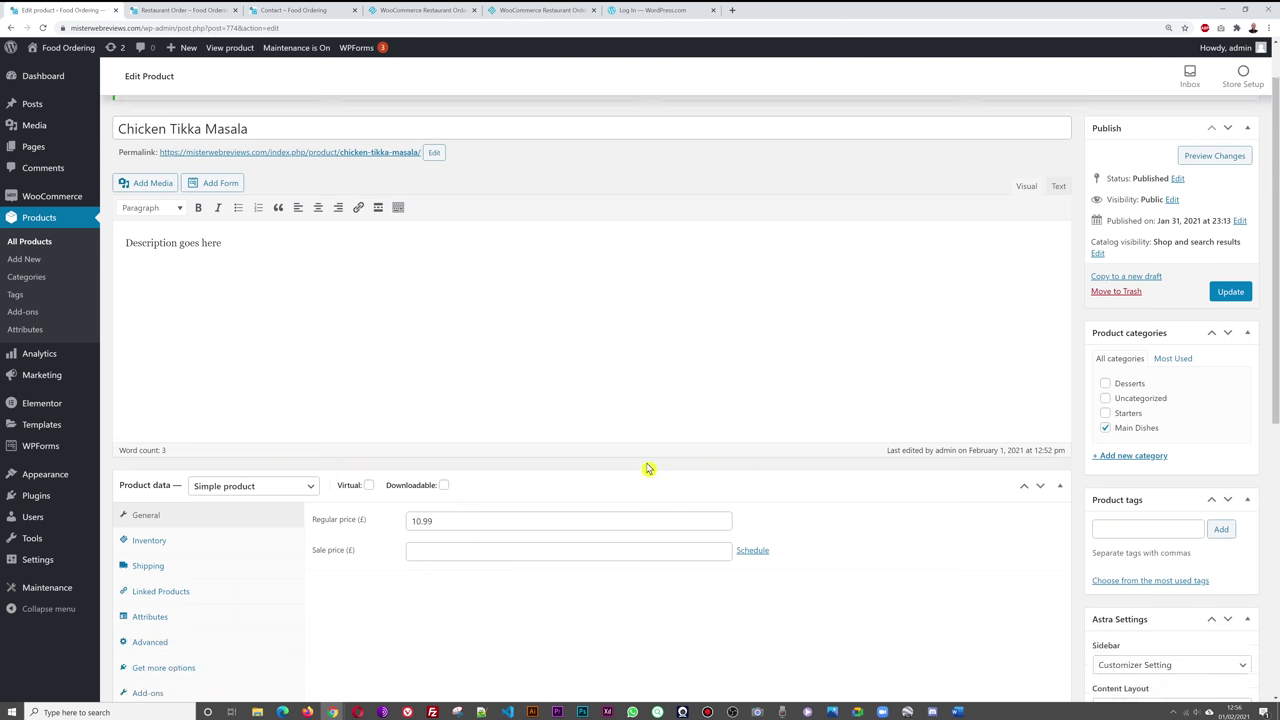
{"action": "scroll", "coordinate": [648, 469], "scroll_direction": "down", "scroll_amount": 3}
{"action": "left_click", "coordinate": [232, 412]}
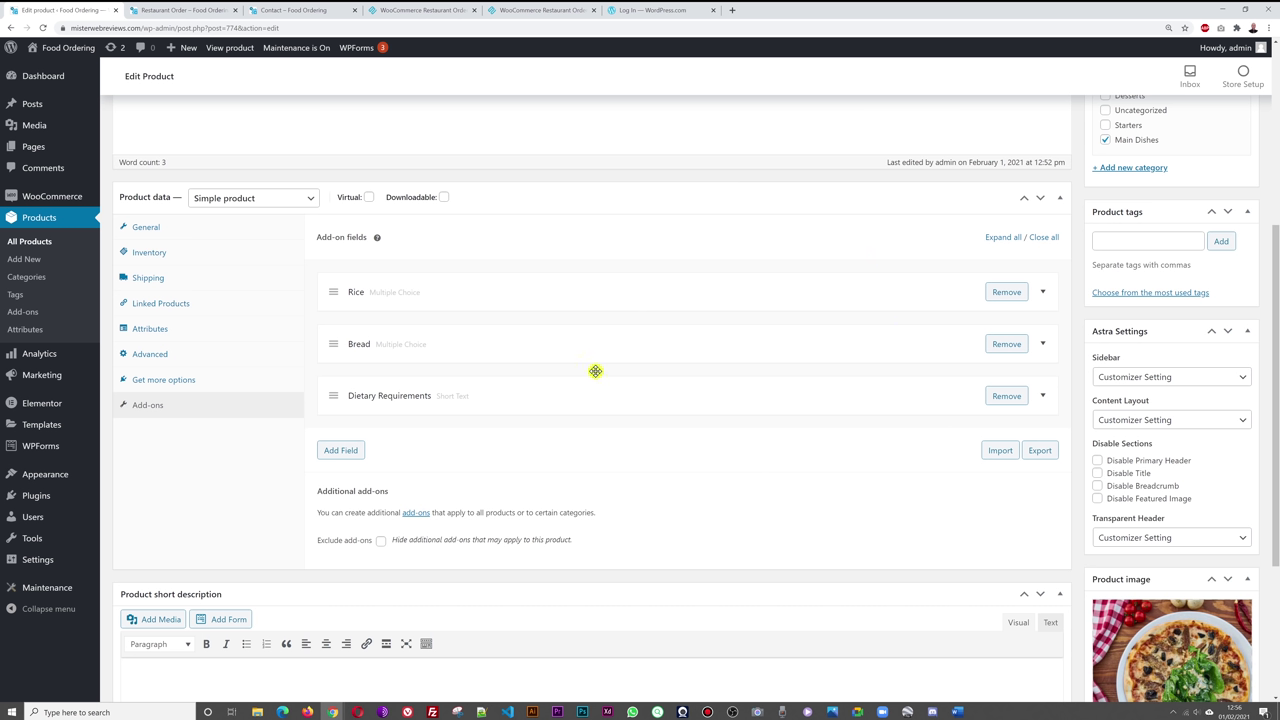
{"action": "left_click", "coordinate": [733, 712]}
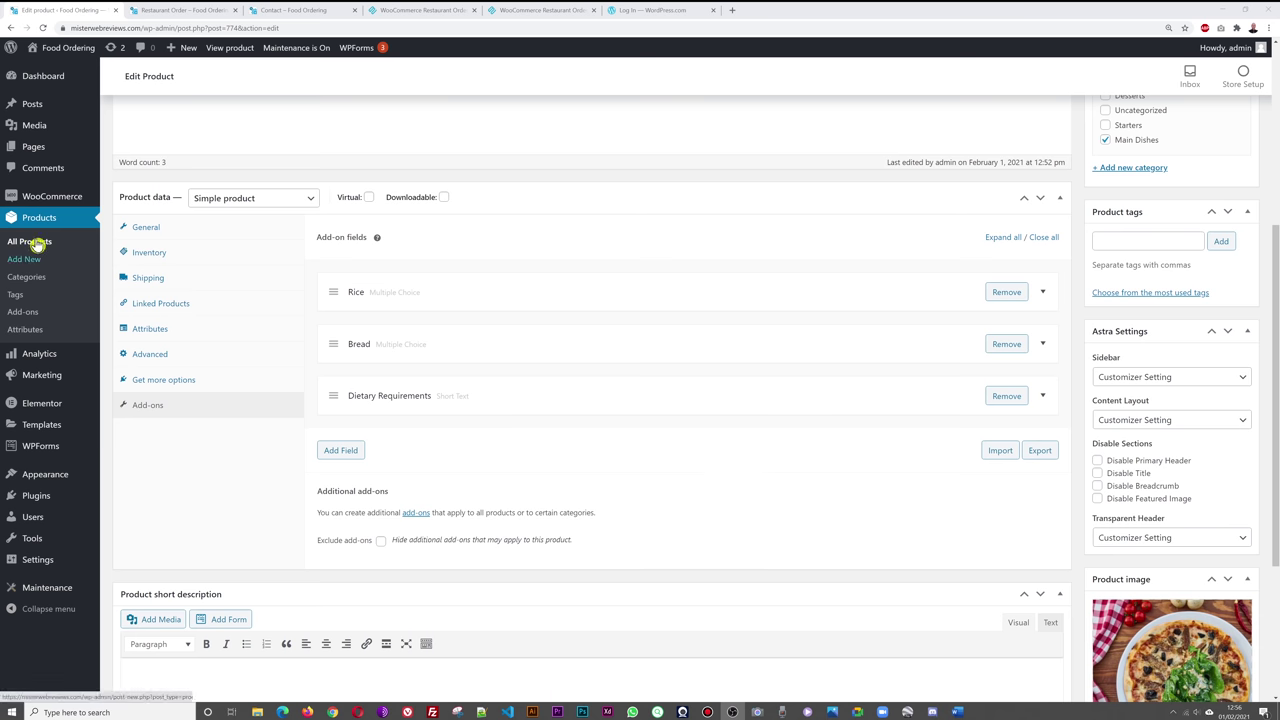
{"action": "left_click", "coordinate": [22, 316]}
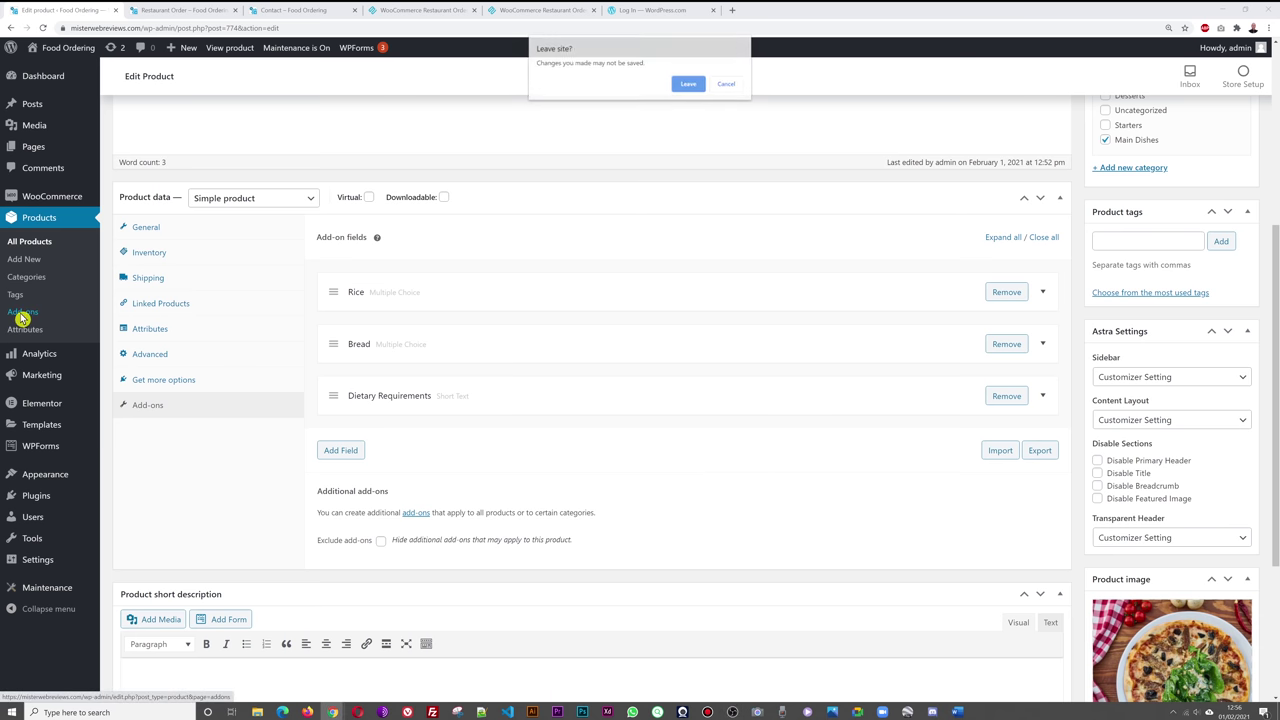
{"action": "left_click", "coordinate": [688, 84]}
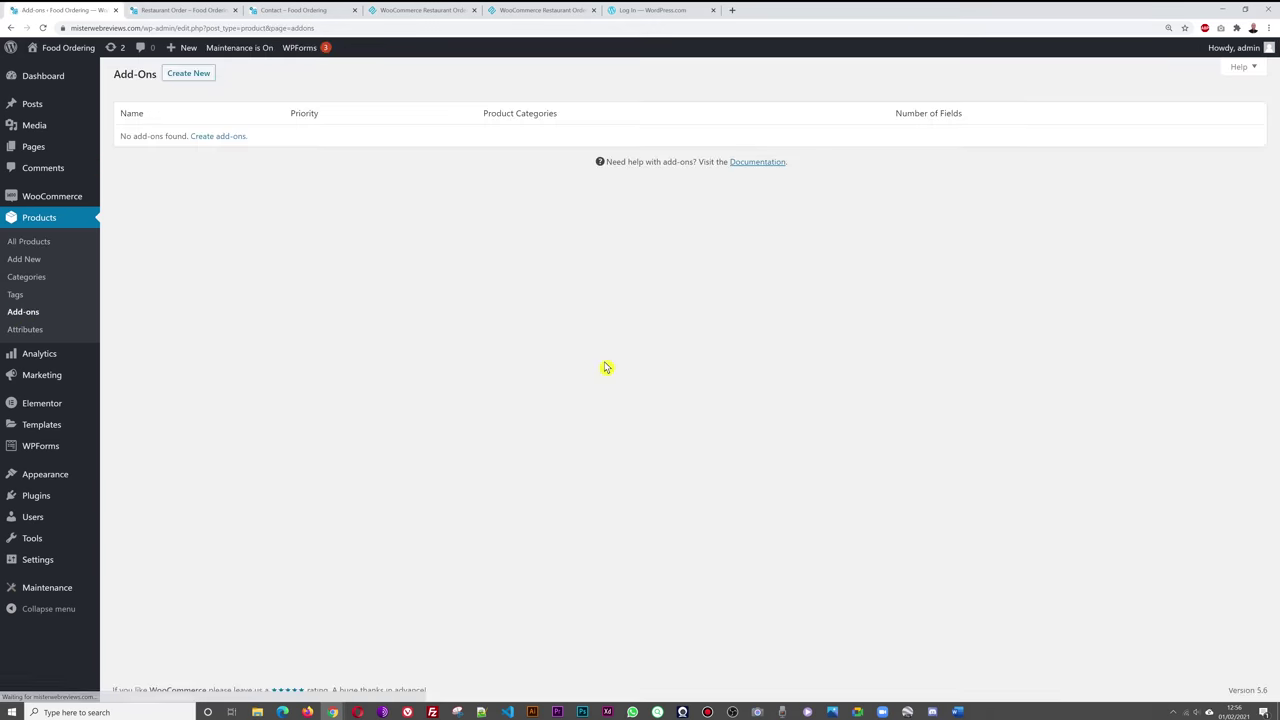
- Create a new global add-on group and replace its default name with Rice
{"action": "left_click", "coordinate": [192, 77]}
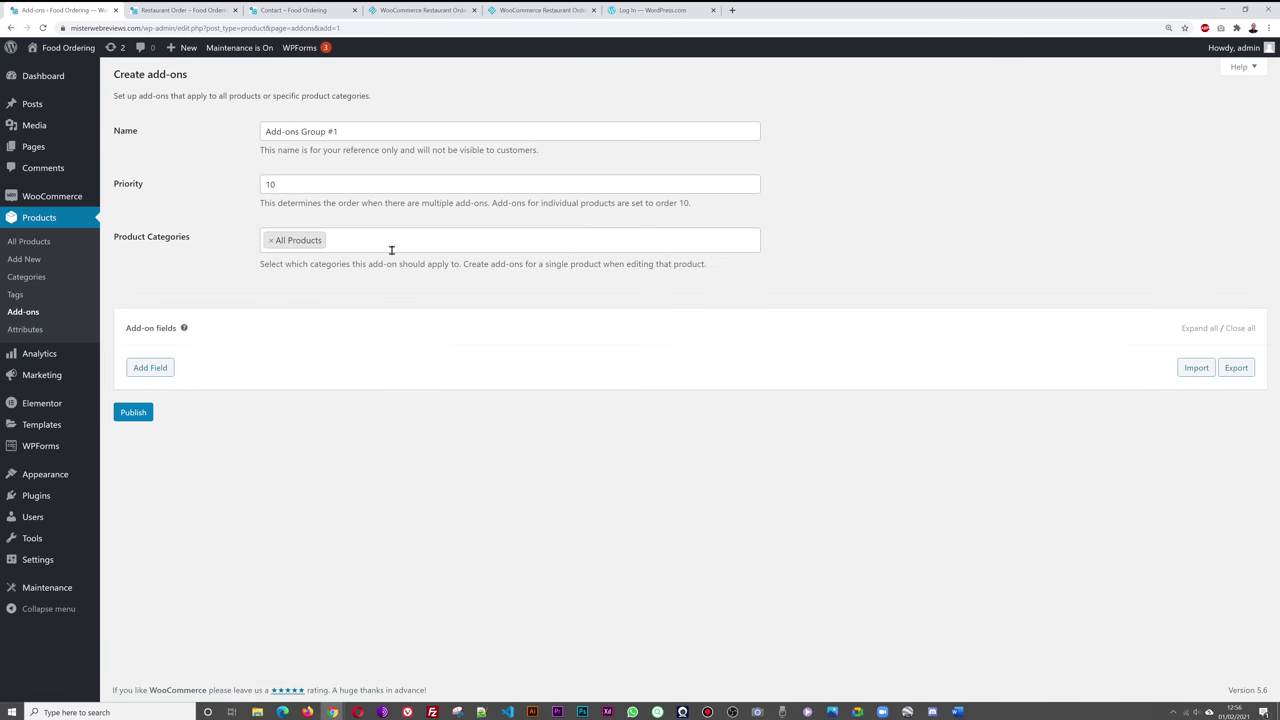
{"action": "left_click_drag", "start_coordinate": [371, 134], "coordinate": [242, 143]}
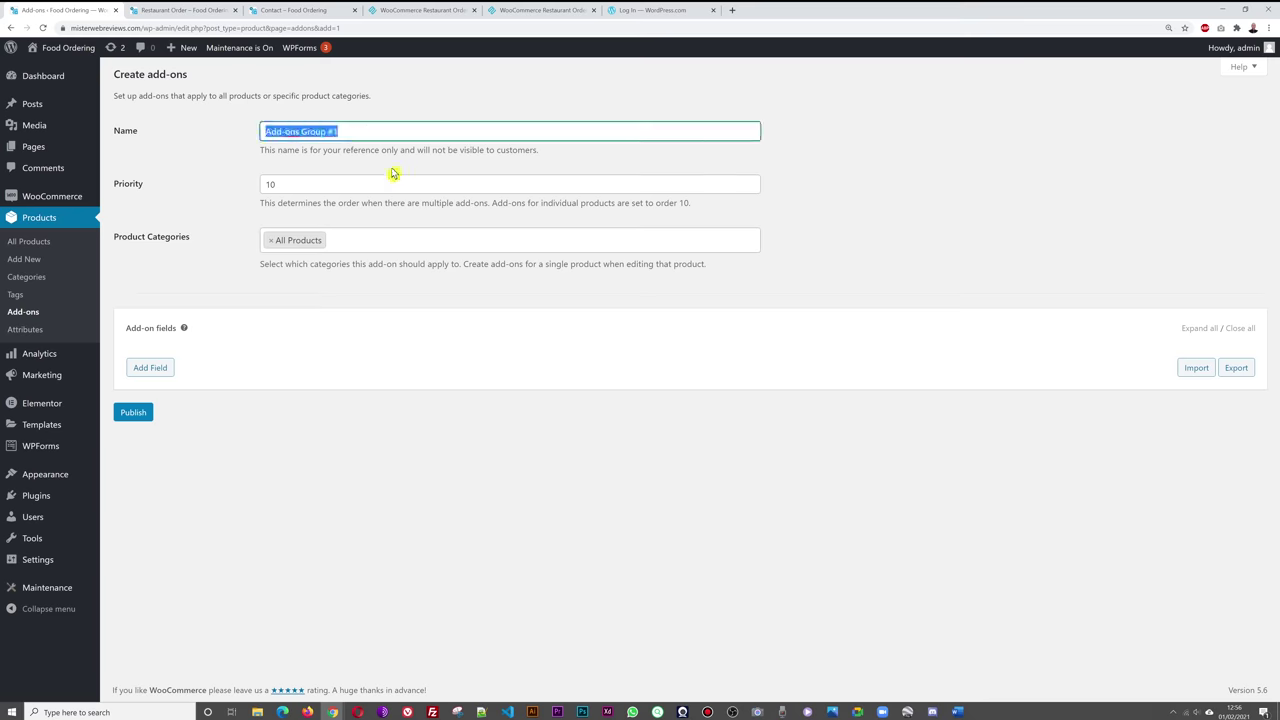
{"action": "key", "text": "BackSpace"}
{"action": "left_click", "coordinate": [891, 195]}
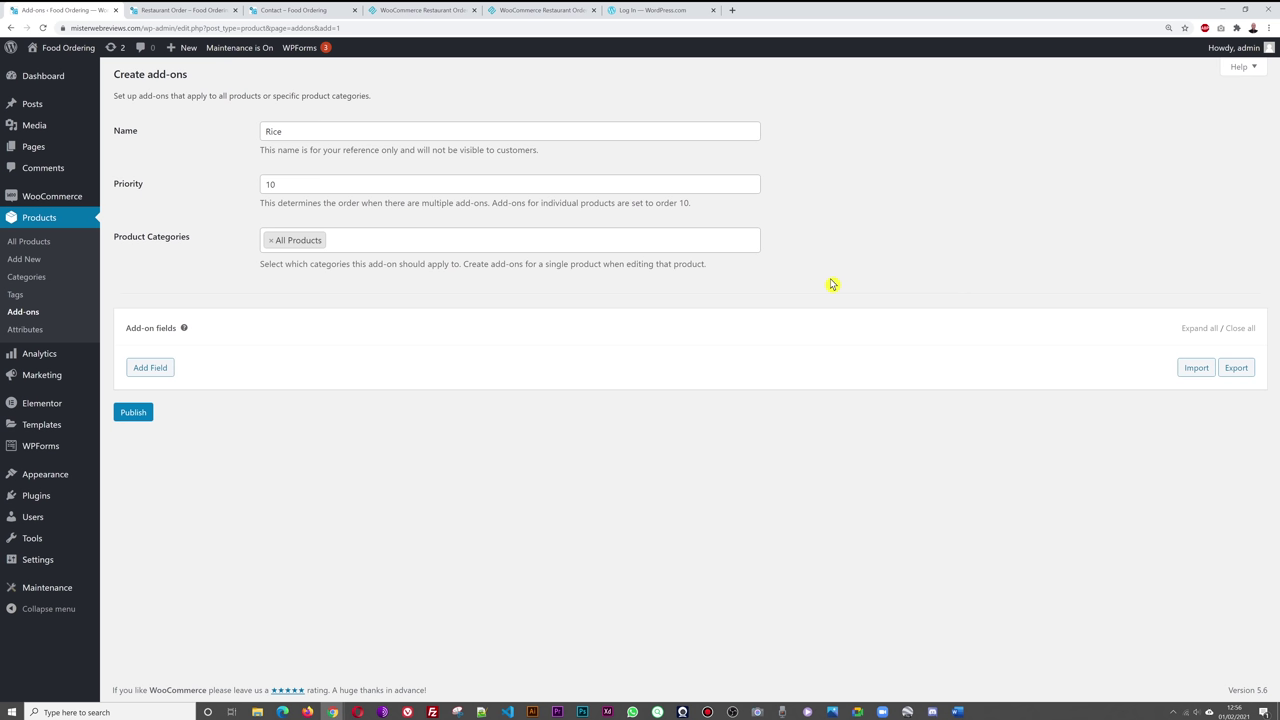
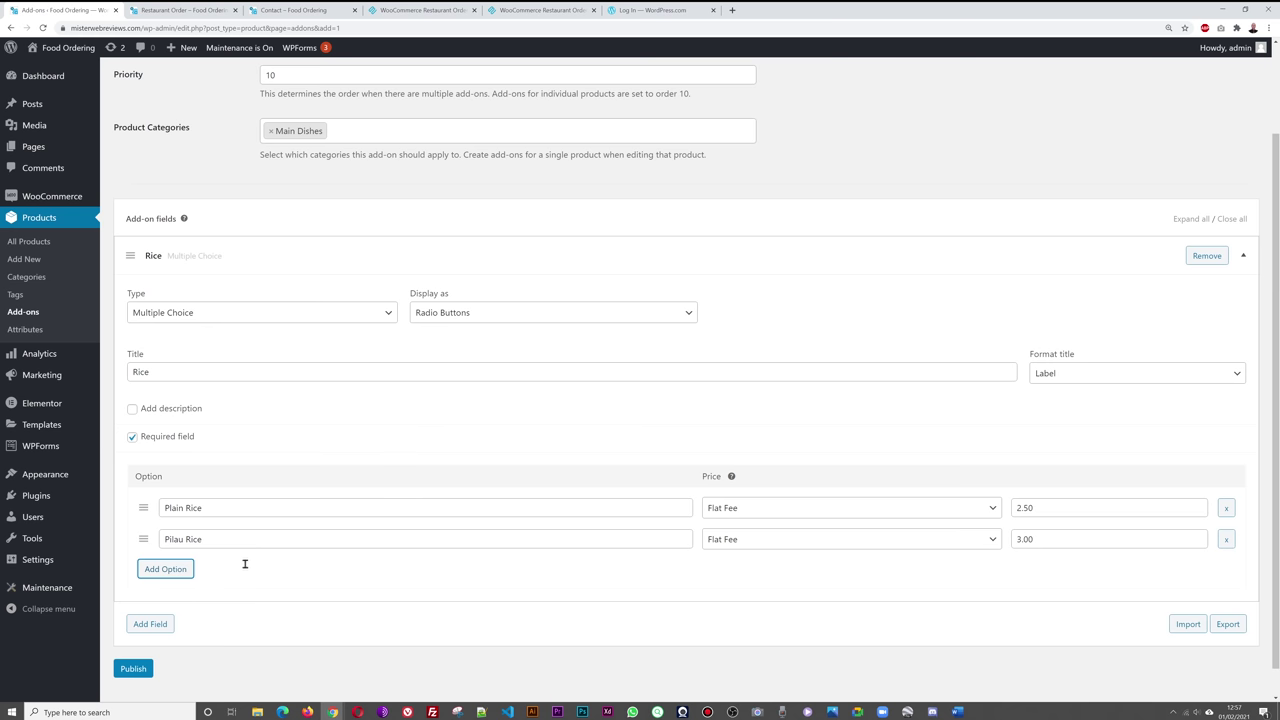
- Add Egg Fried Rice at 3.50 as the third rice option
{"action": "left_click", "coordinate": [244, 569]}
{"action": "type", "text": "Egg Fried Rice"}
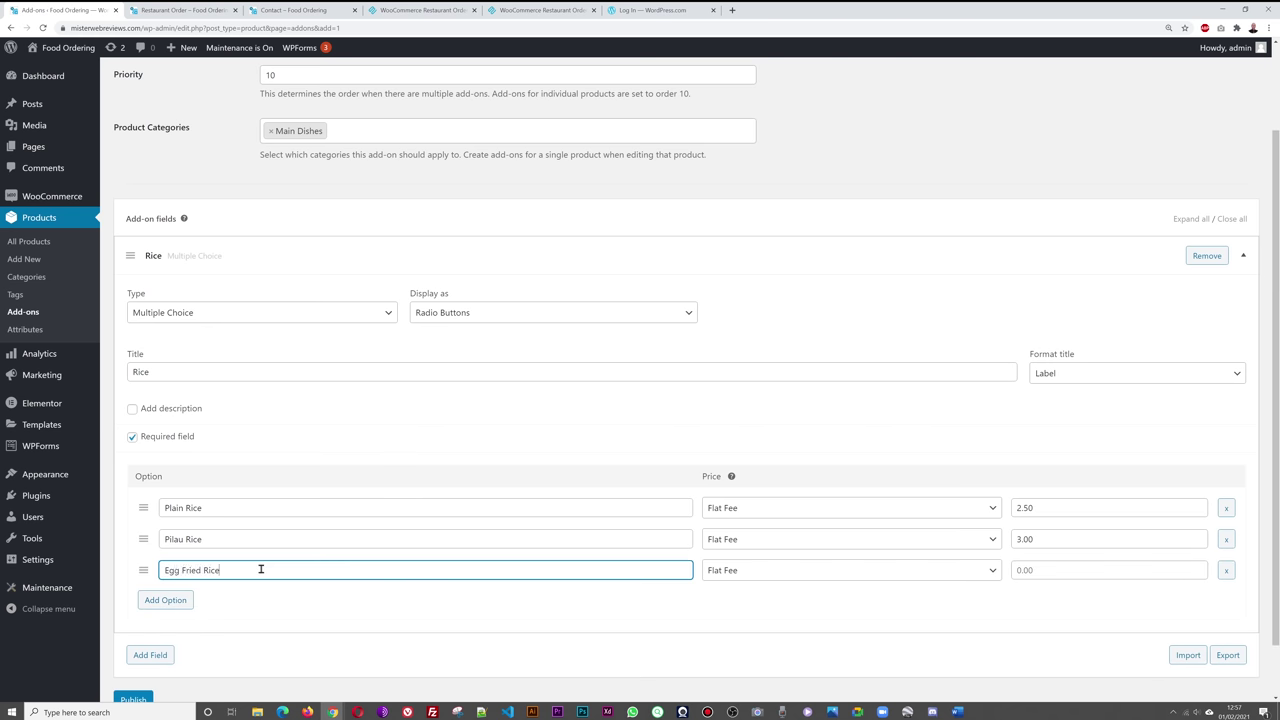
{"action": "left_click", "coordinate": [1087, 572]}
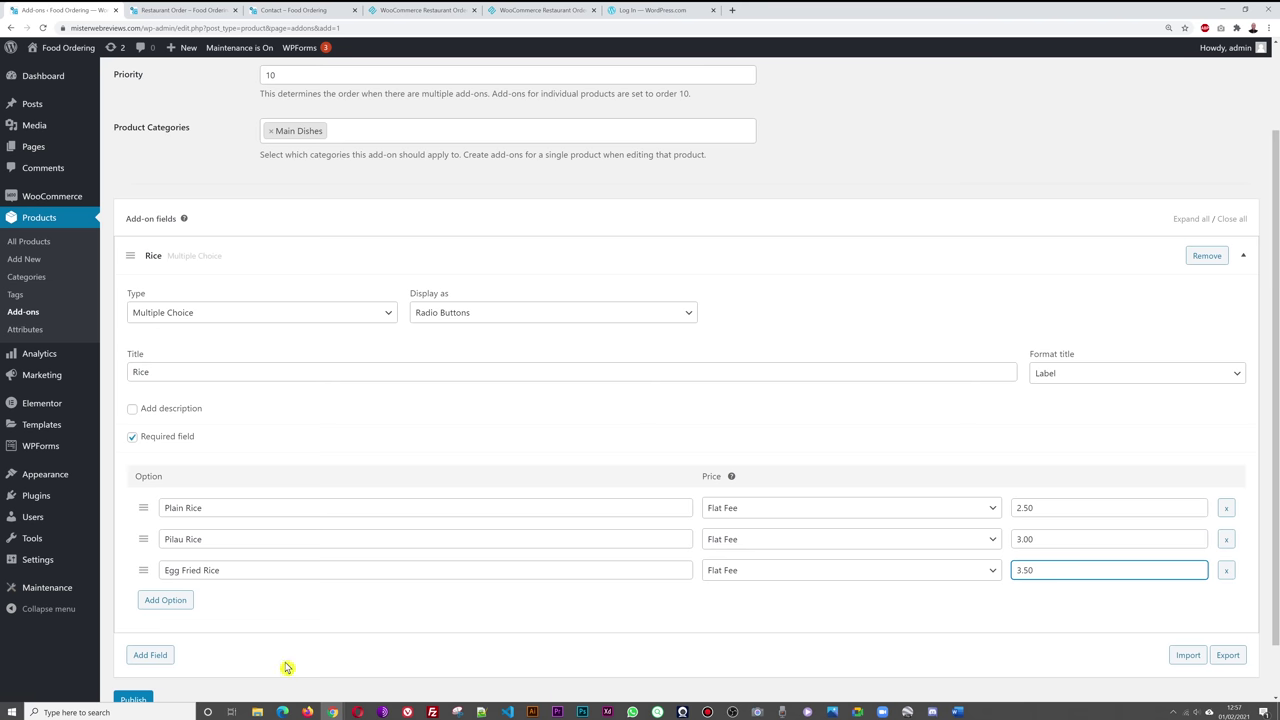
{"action": "scroll", "coordinate": [555, 575], "scroll_direction": "down", "scroll_amount": 1}
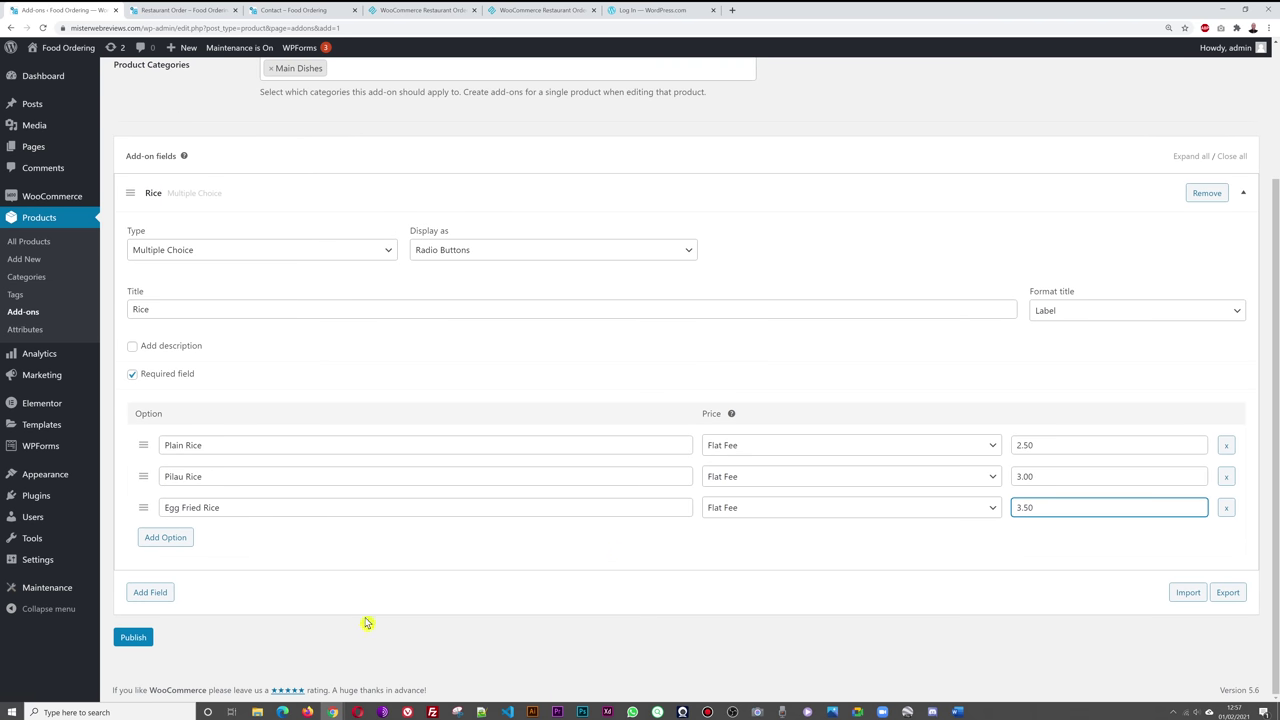
- Add a new Checkboxes field with radio-button display for Bread
{"action": "left_click", "coordinate": [158, 594]}
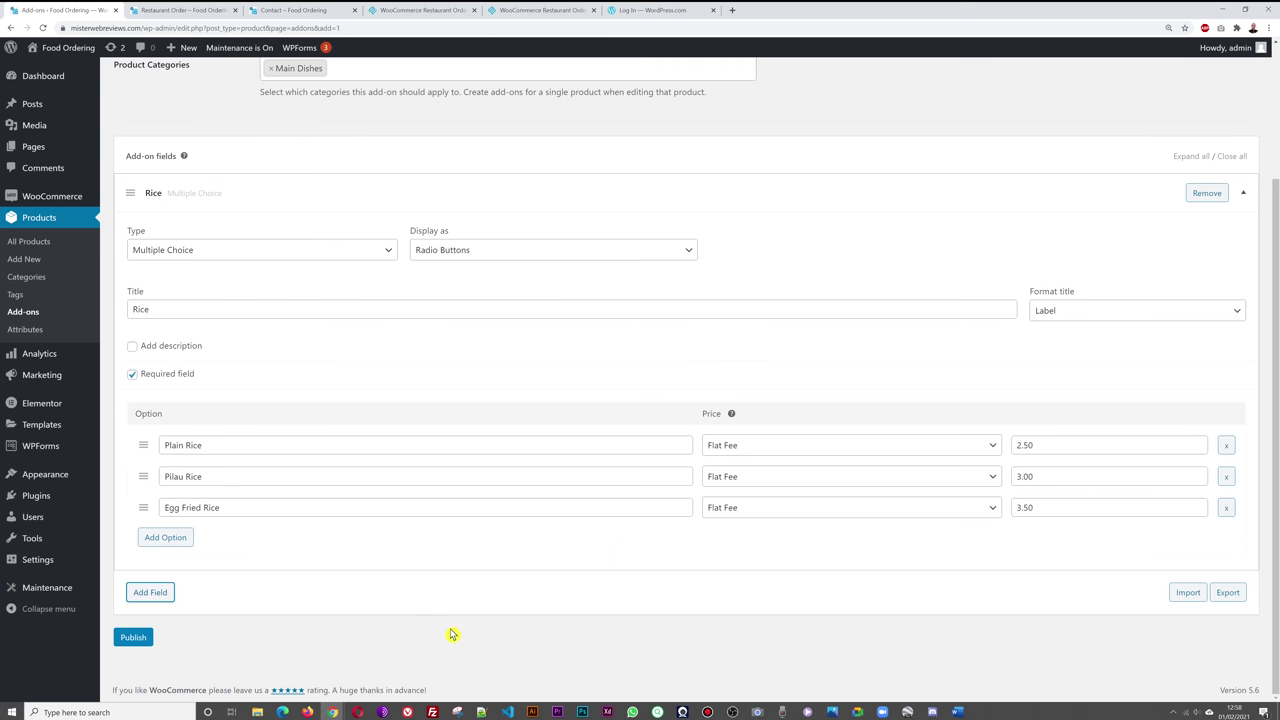
{"action": "scroll", "coordinate": [650, 590], "scroll_direction": "down", "scroll_amount": 3}
{"action": "left_click", "coordinate": [355, 414]}
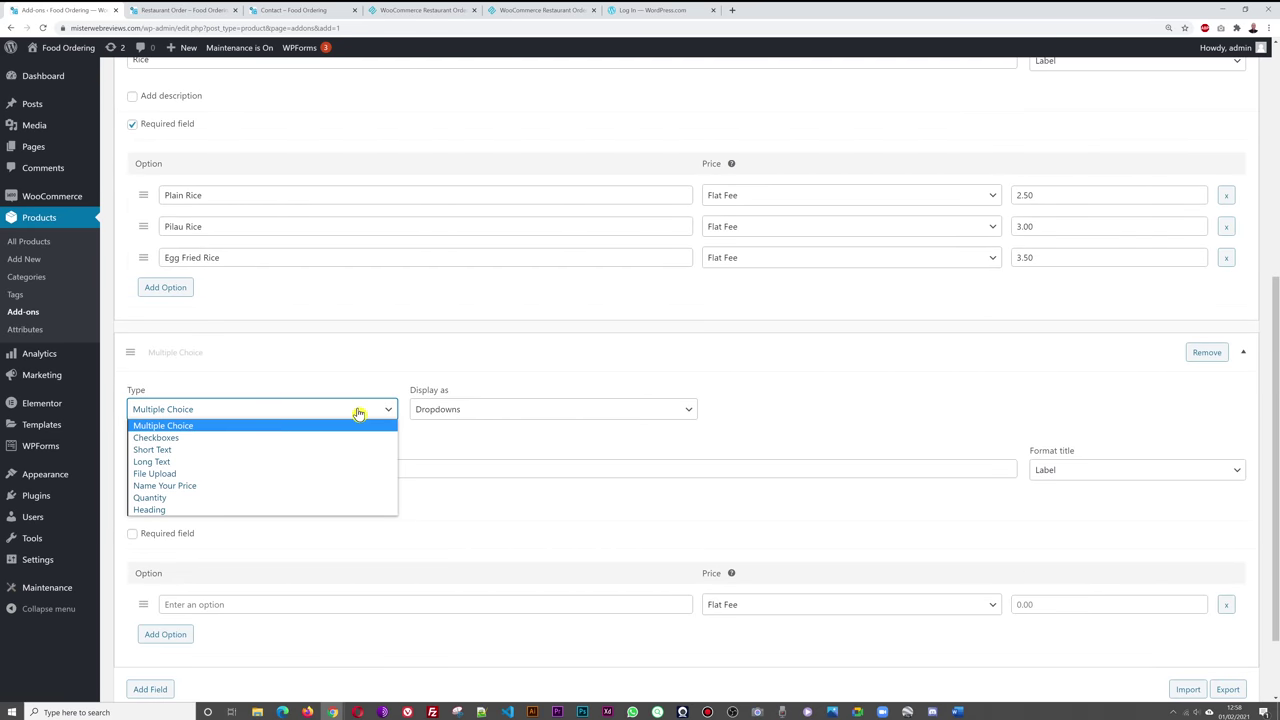
{"action": "left_click", "coordinate": [277, 437]}
{"action": "left_click", "coordinate": [470, 412]}
{"action": "left_click", "coordinate": [472, 437]}
{"action": "left_click", "coordinate": [447, 467]}
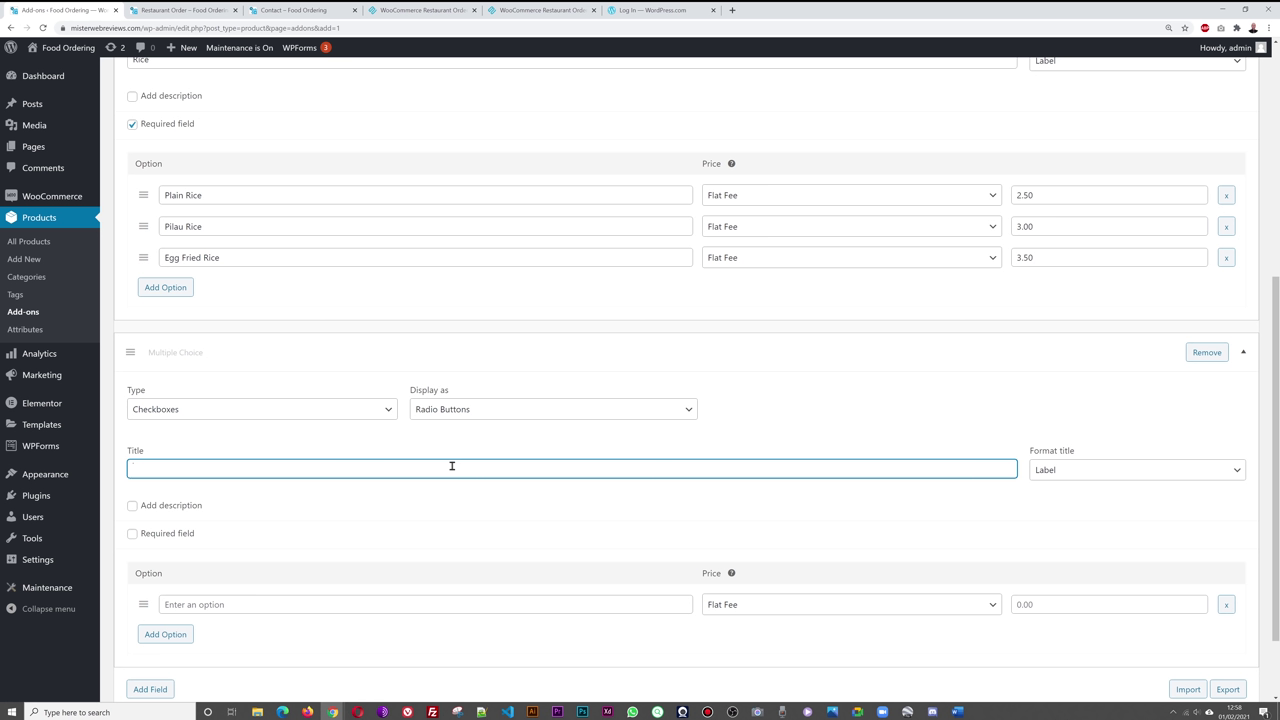
- Preview the Chicken Tikka Masala options on the restaurant order page
{"action": "left_click", "coordinate": [298, 11]}
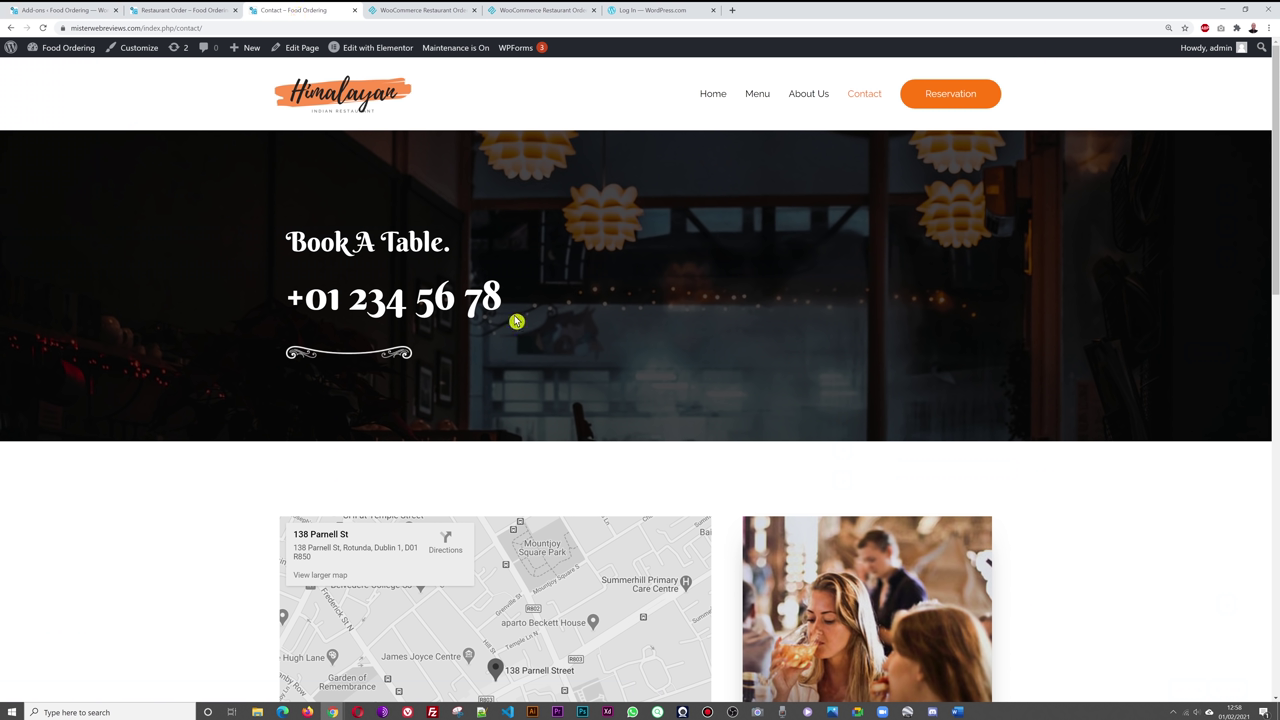
{"action": "left_click", "coordinate": [198, 11]}
{"action": "left_click", "coordinate": [928, 337]}
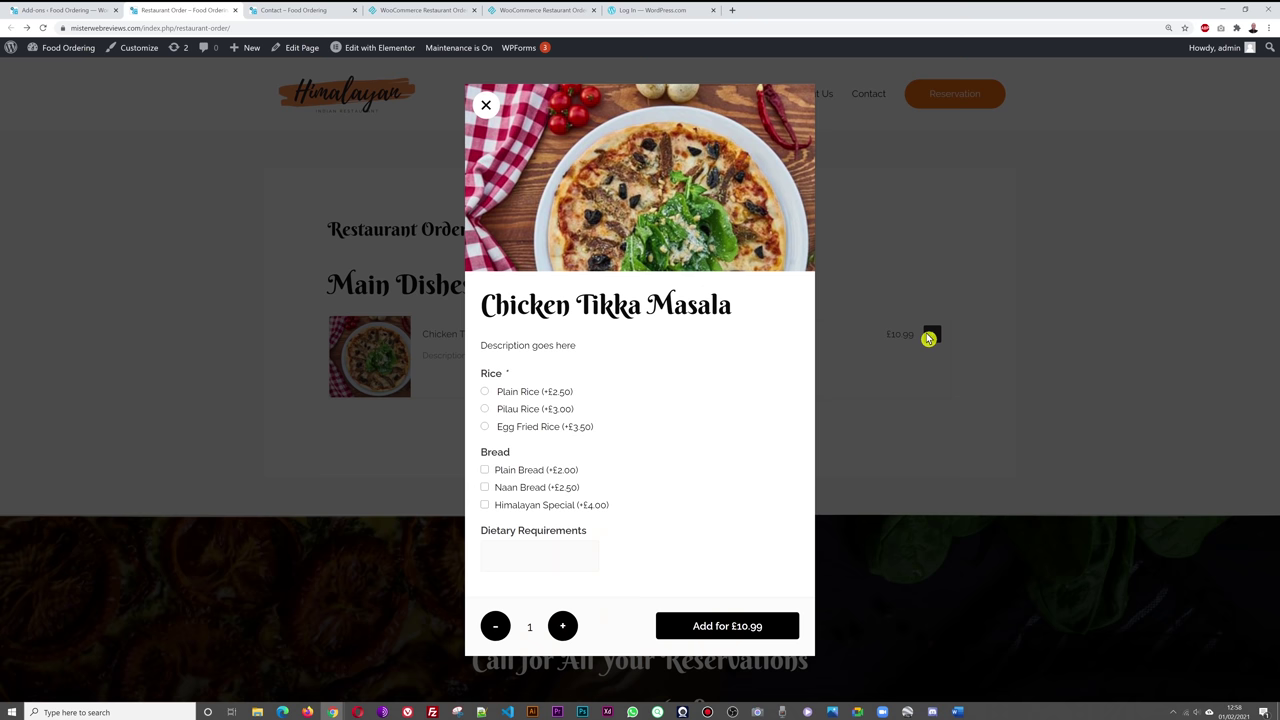
{"action": "left_click", "coordinate": [54, 10]}
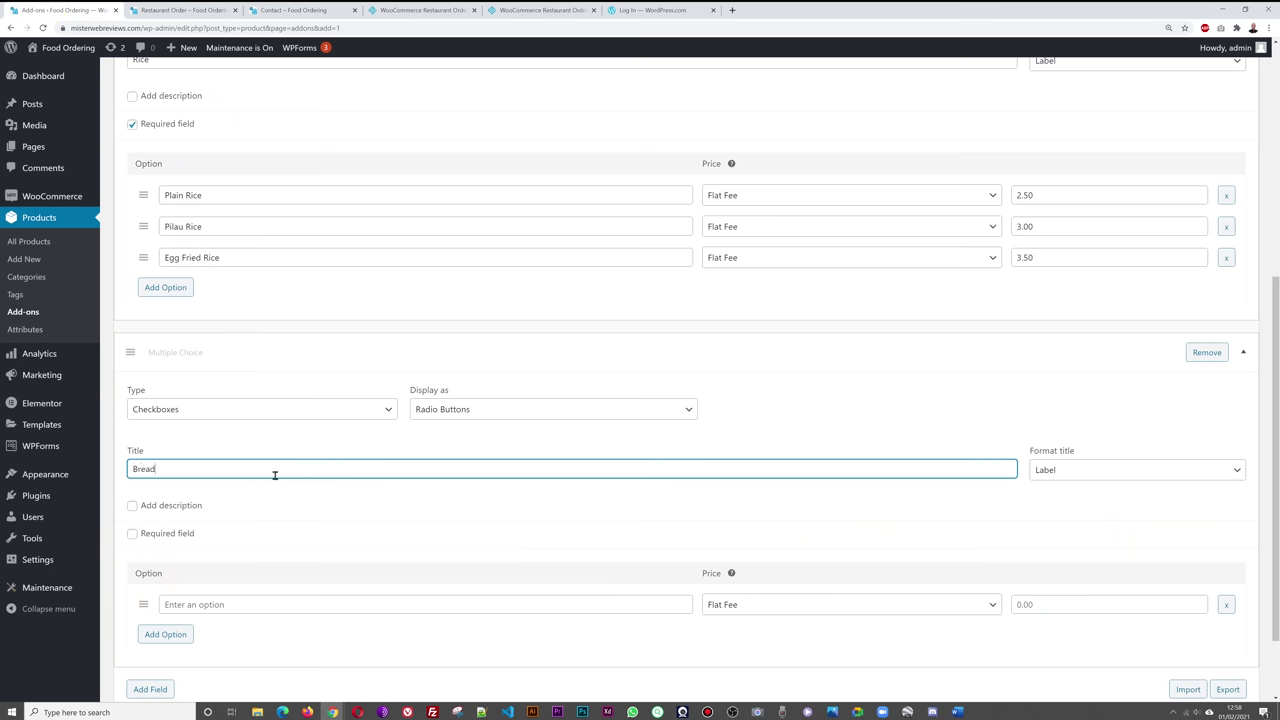
- Add Plain Bread at 2.50 and Naan Bread at 3.00 as bread options
{"action": "scroll", "coordinate": [309, 488], "scroll_direction": "down", "scroll_amount": 2}
{"action": "left_click", "coordinate": [390, 510]}
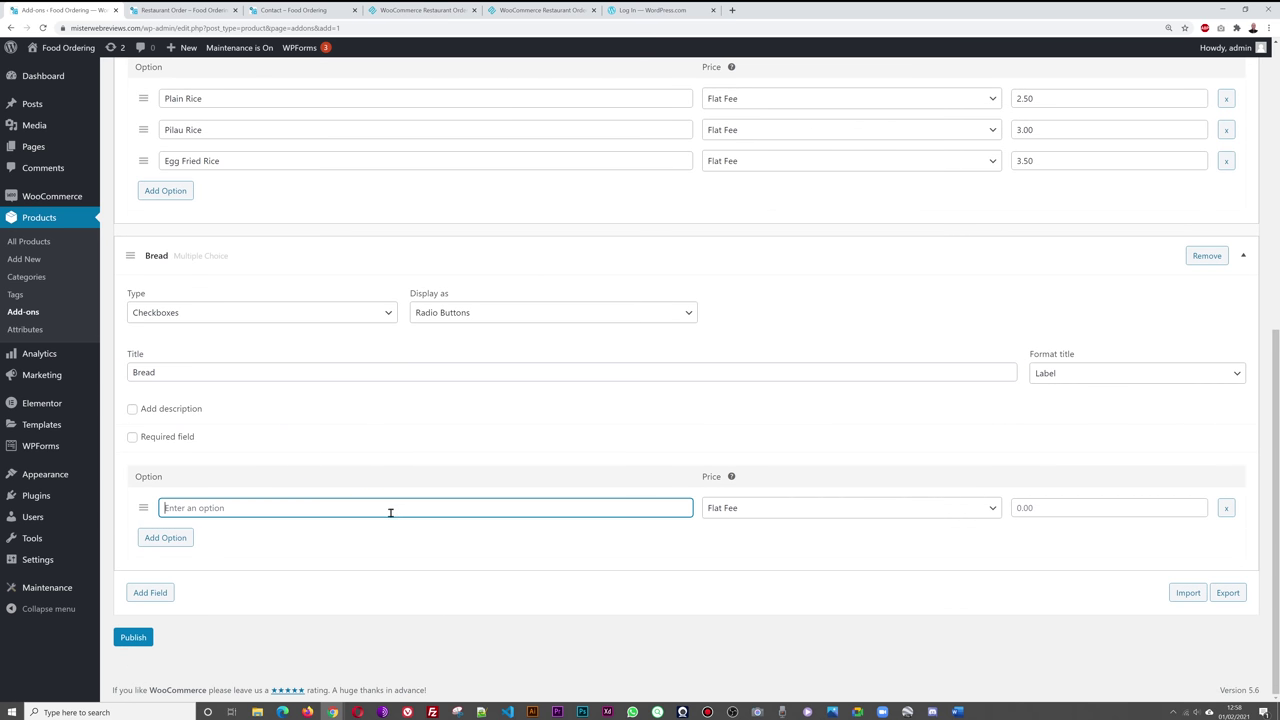
{"action": "type", "text": "Plain Bread"}
{"action": "left_click", "coordinate": [1027, 509]}
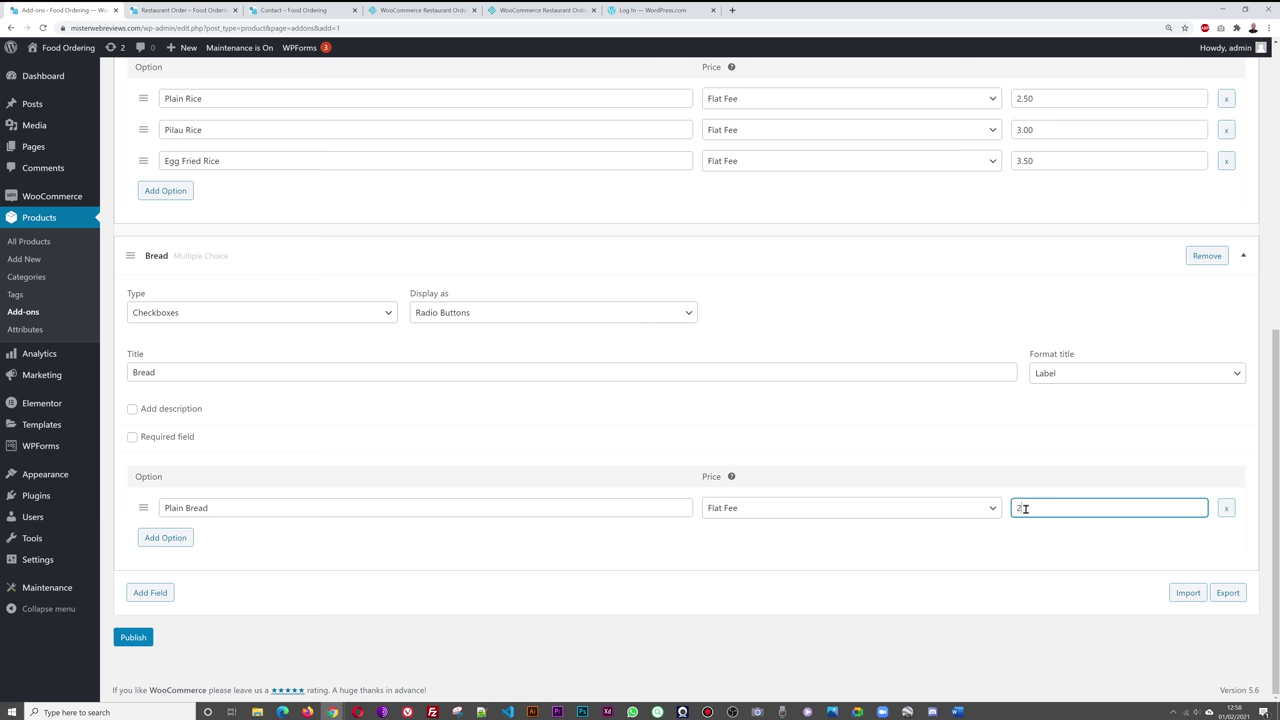
{"action": "left_click", "coordinate": [160, 539]}
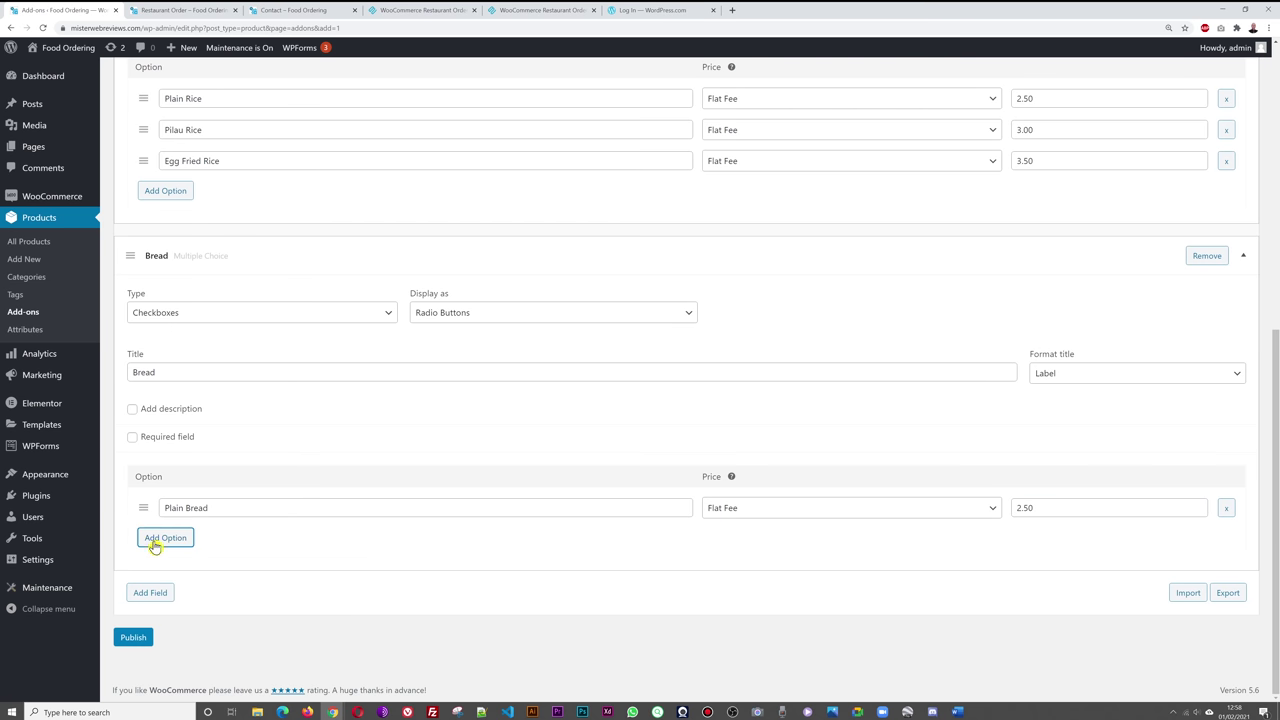
{"action": "left_click", "coordinate": [237, 537]}
{"action": "type", "text": "Naan Bread"}
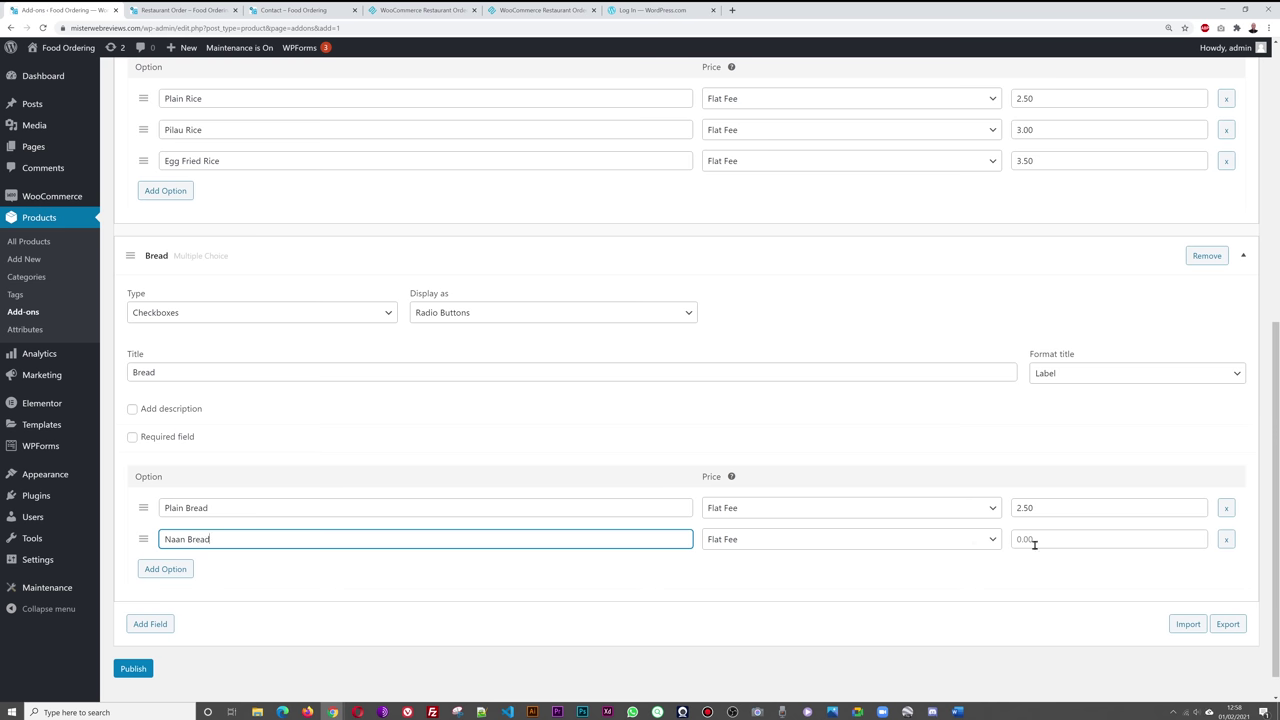
{"action": "left_click", "coordinate": [1026, 541]}
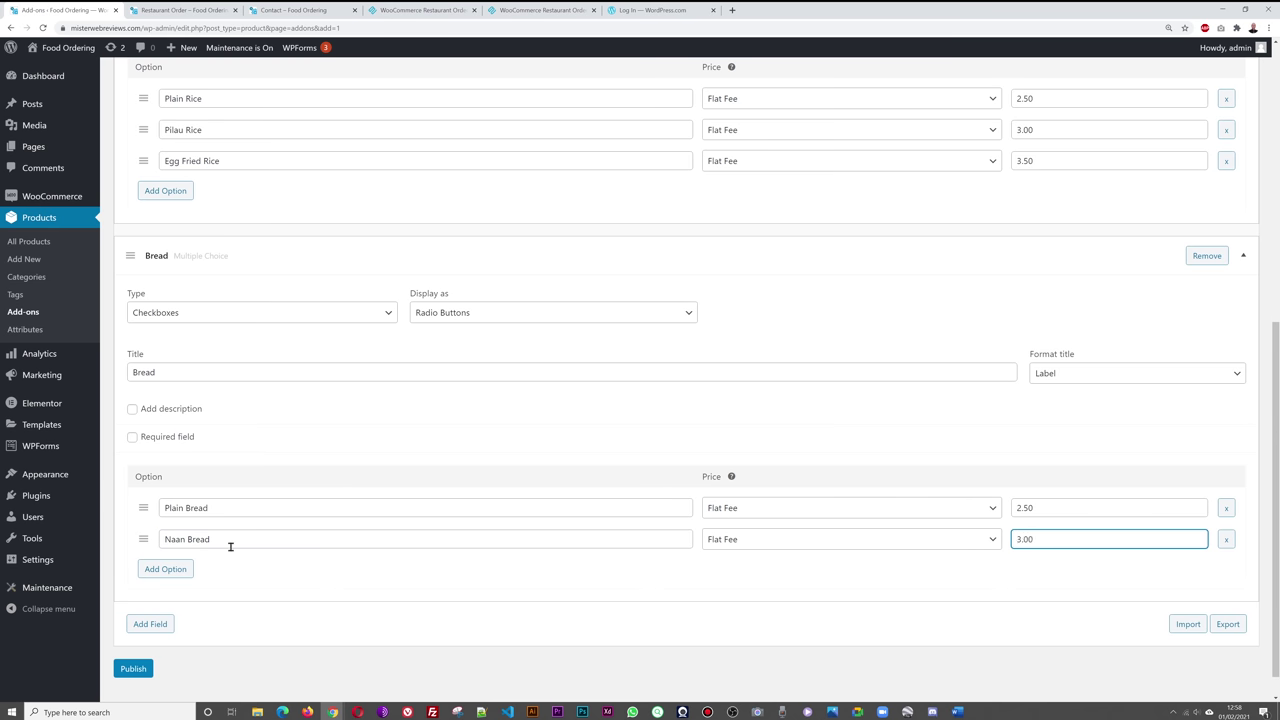
- Add Himalayan Special at 4.00 as the third bread, then insert another field
{"action": "left_click", "coordinate": [152, 569]}
{"action": "left_click", "coordinate": [287, 572]}
{"action": "type", "text": "Himalayan Special"}
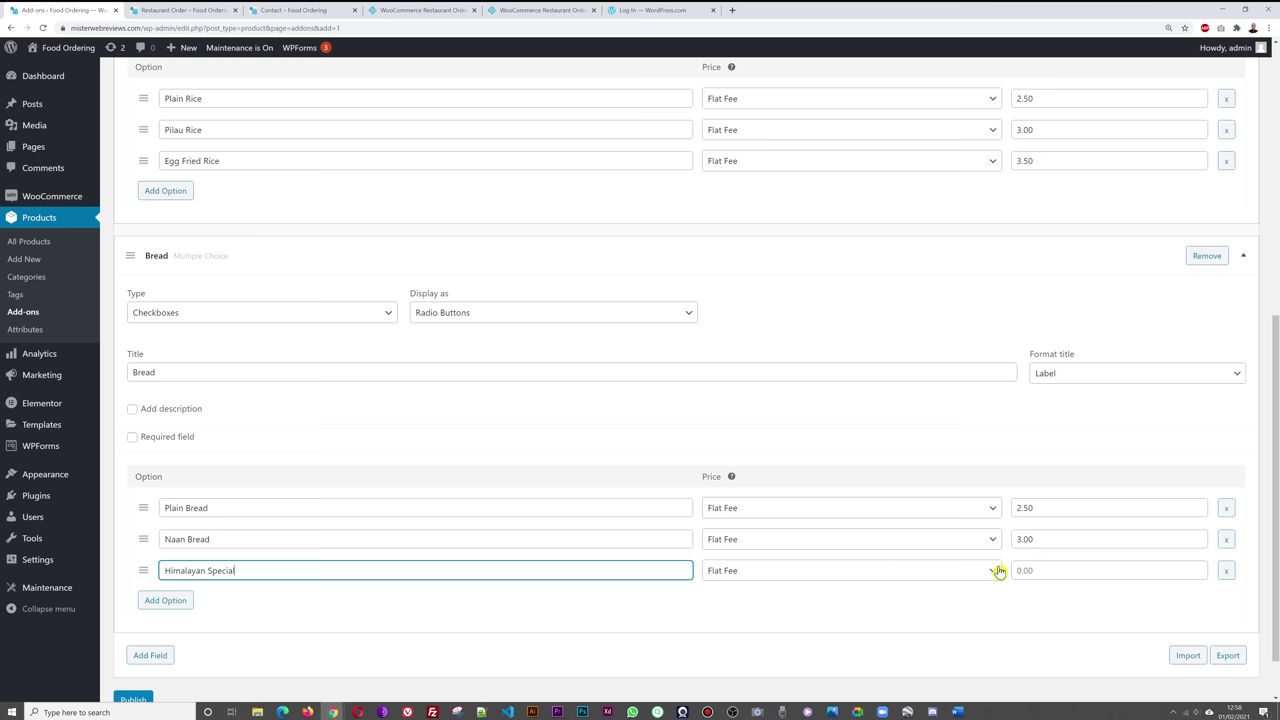
{"action": "left_click", "coordinate": [1073, 567]}
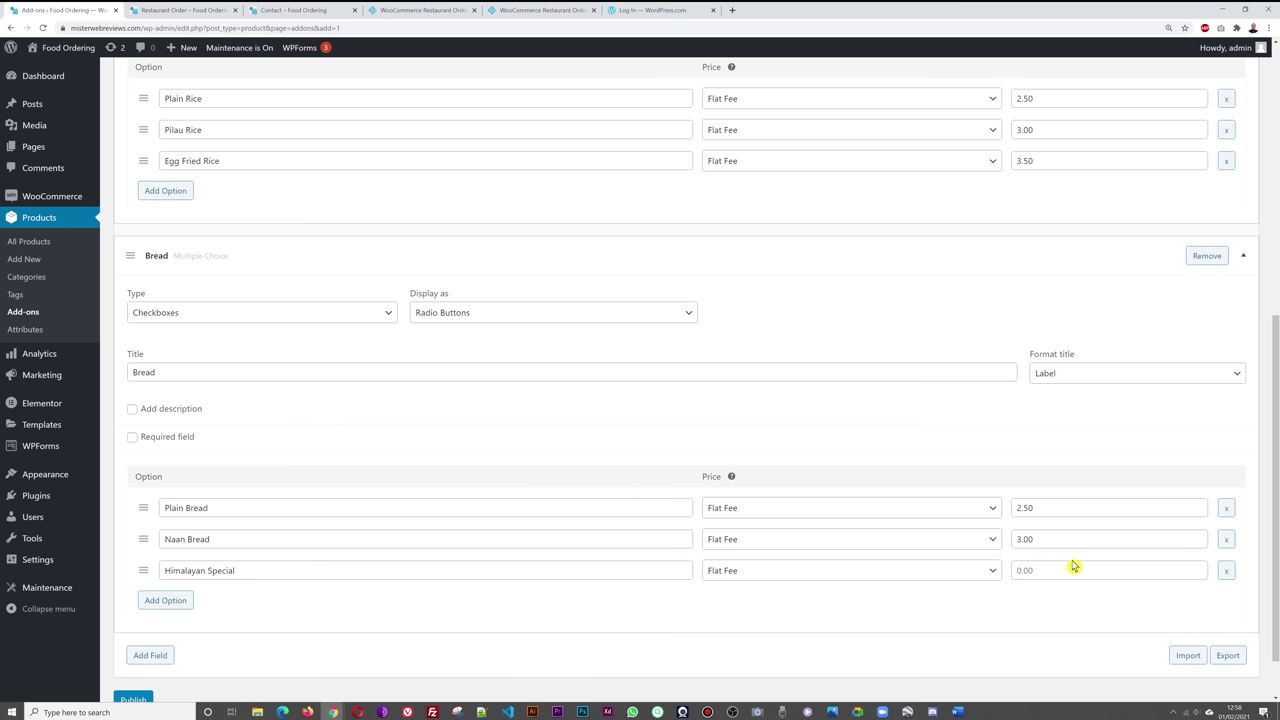
{"action": "left_click", "coordinate": [1051, 570]}
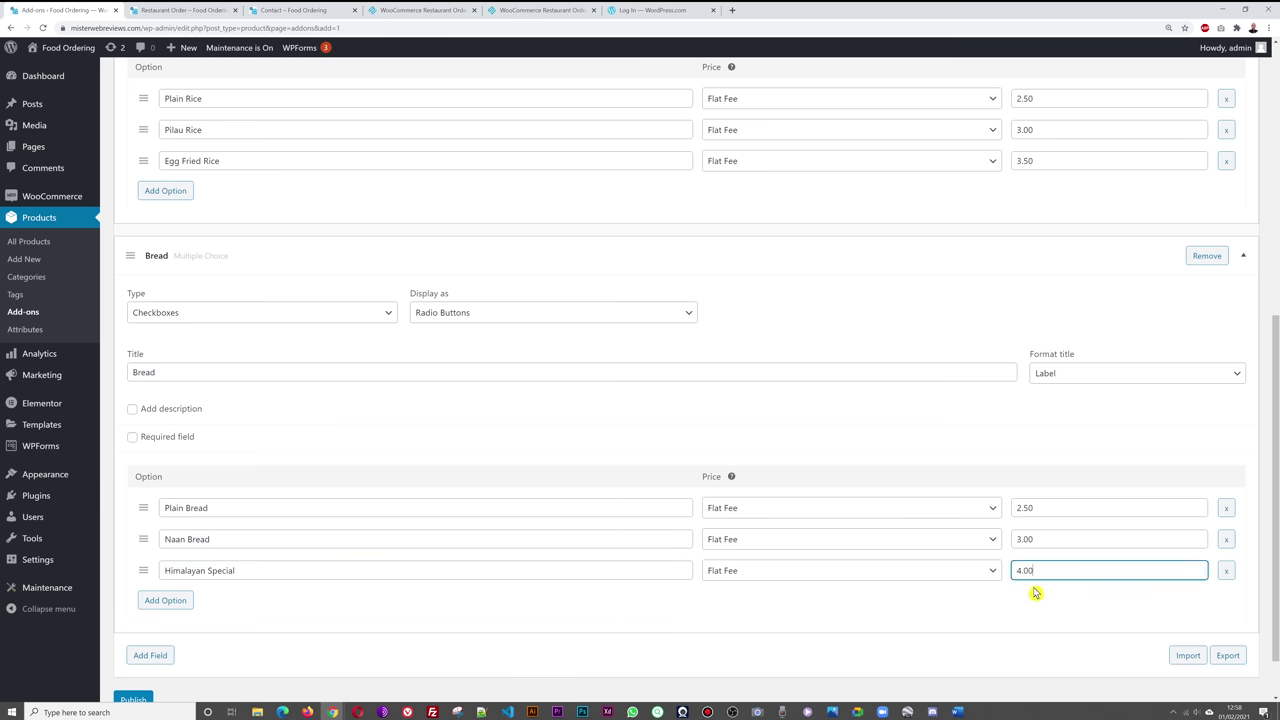
{"action": "scroll", "coordinate": [430, 650], "scroll_direction": "down", "scroll_amount": 1}
{"action": "left_click", "coordinate": [158, 596]}
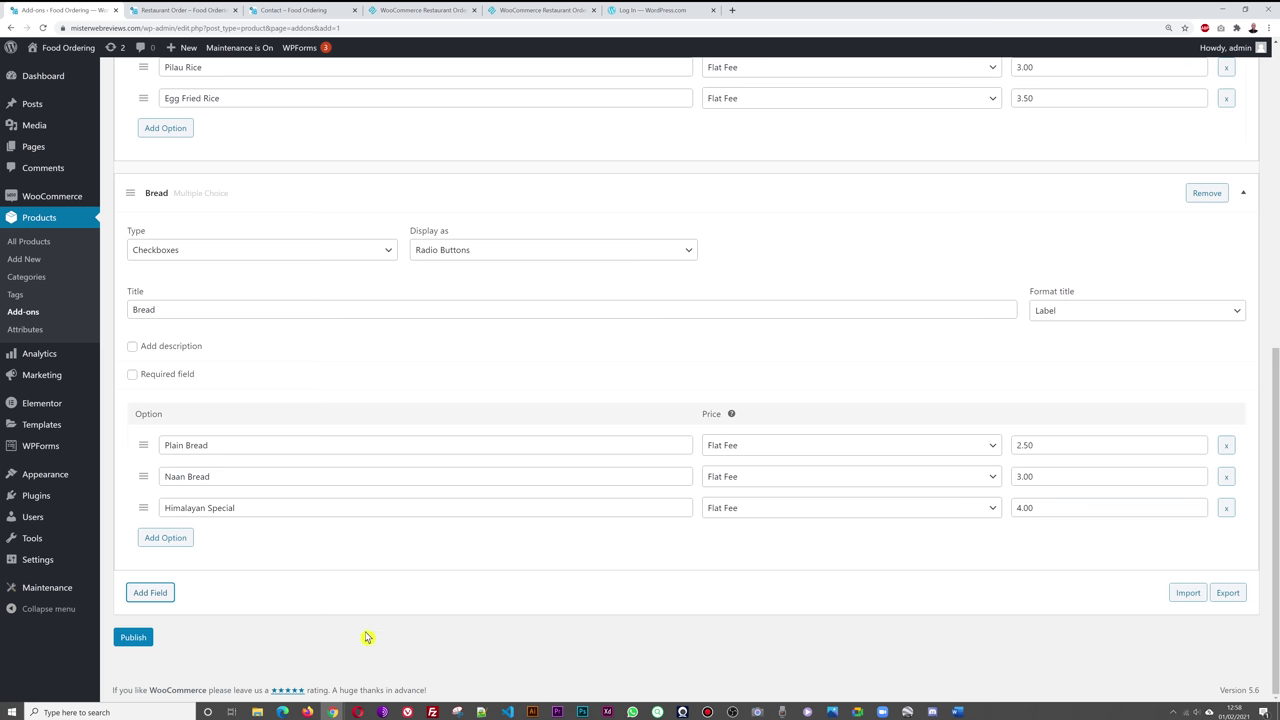
{"action": "scroll", "coordinate": [389, 574], "scroll_direction": "down", "scroll_amount": 3}
- Make the new field a Short Text titled Dietary Requirements
{"action": "left_click", "coordinate": [385, 419]}
{"action": "left_click", "coordinate": [229, 450]}
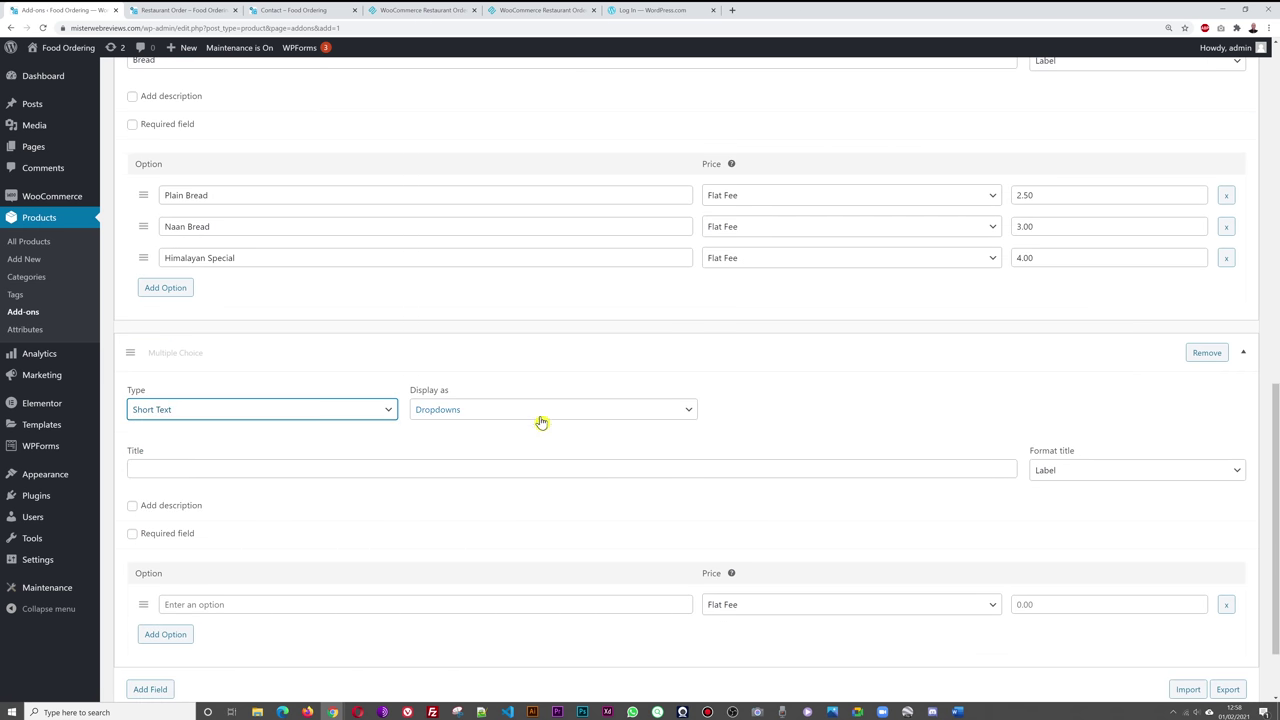
{"action": "scroll", "coordinate": [551, 514], "scroll_direction": "down", "scroll_amount": 2}
{"action": "left_click", "coordinate": [398, 367]}
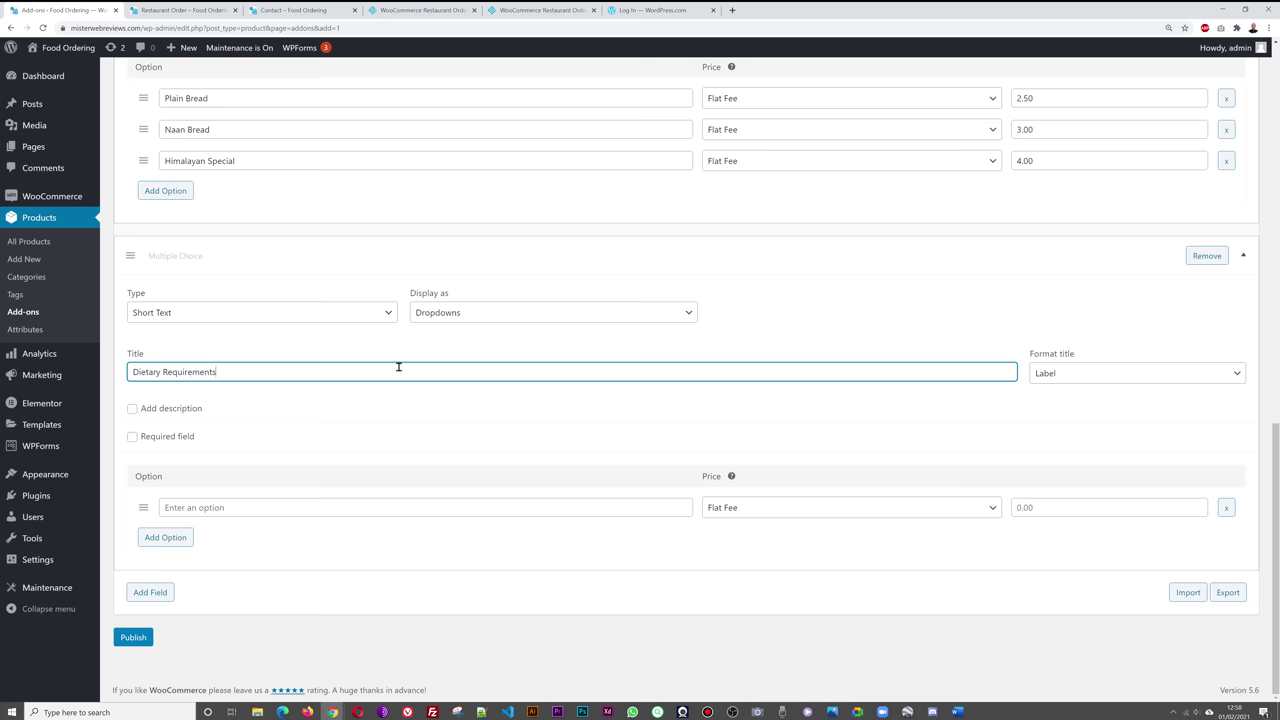
- Delete the empty option row and publish the Rice add-on
{"action": "left_click", "coordinate": [1226, 507]}
{"action": "left_click", "coordinate": [688, 84]}
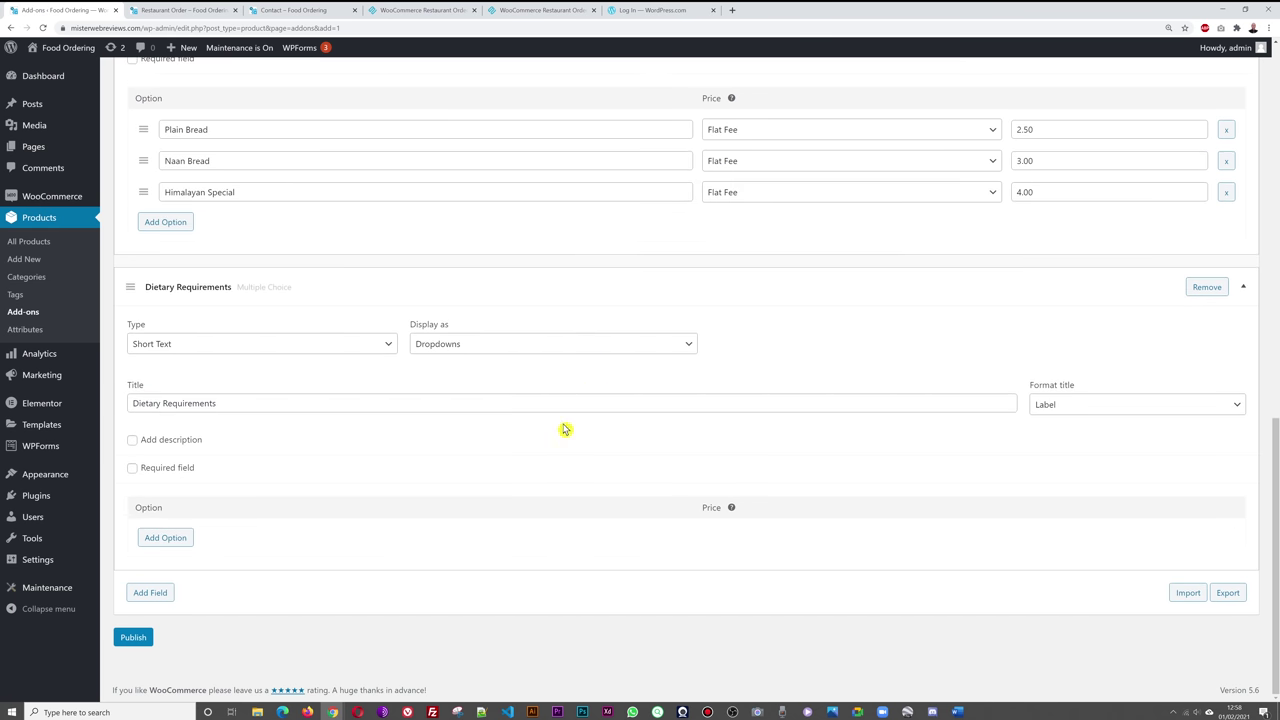
{"action": "left_click", "coordinate": [134, 638]}
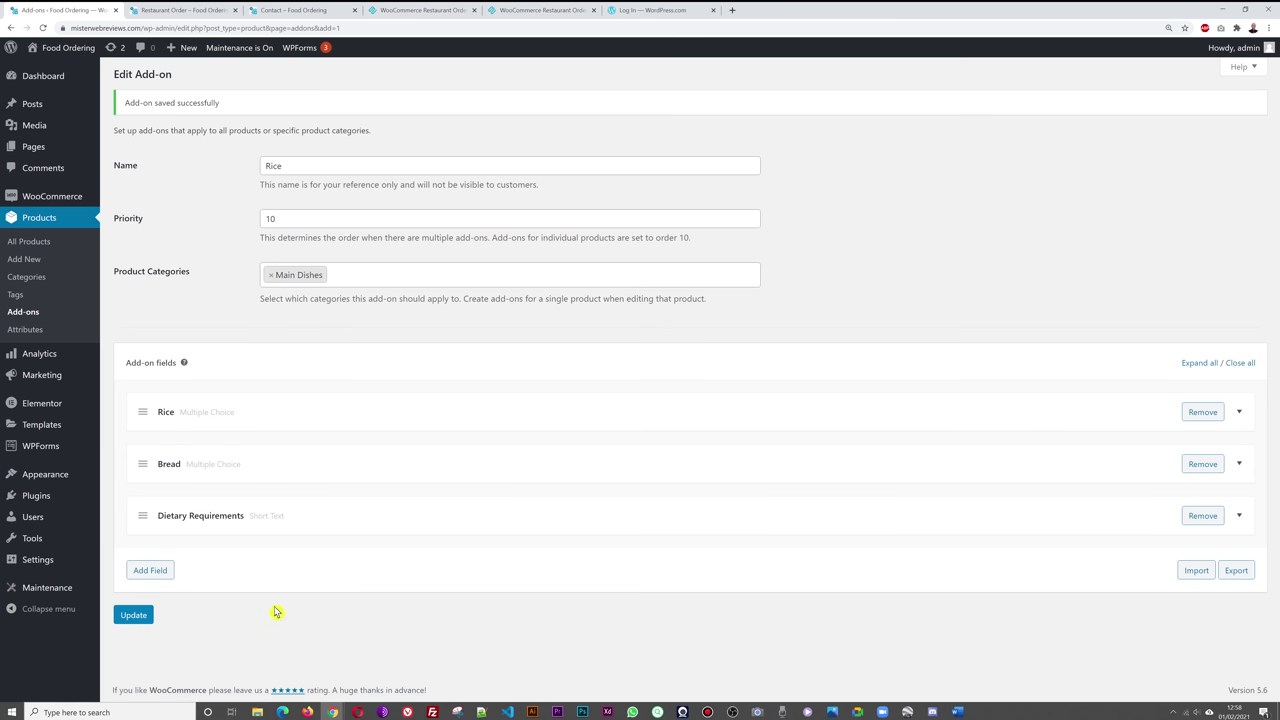
- Check the dish options popup on the restaurant order page, then return to the admin
{"action": "left_click", "coordinate": [282, 10]}
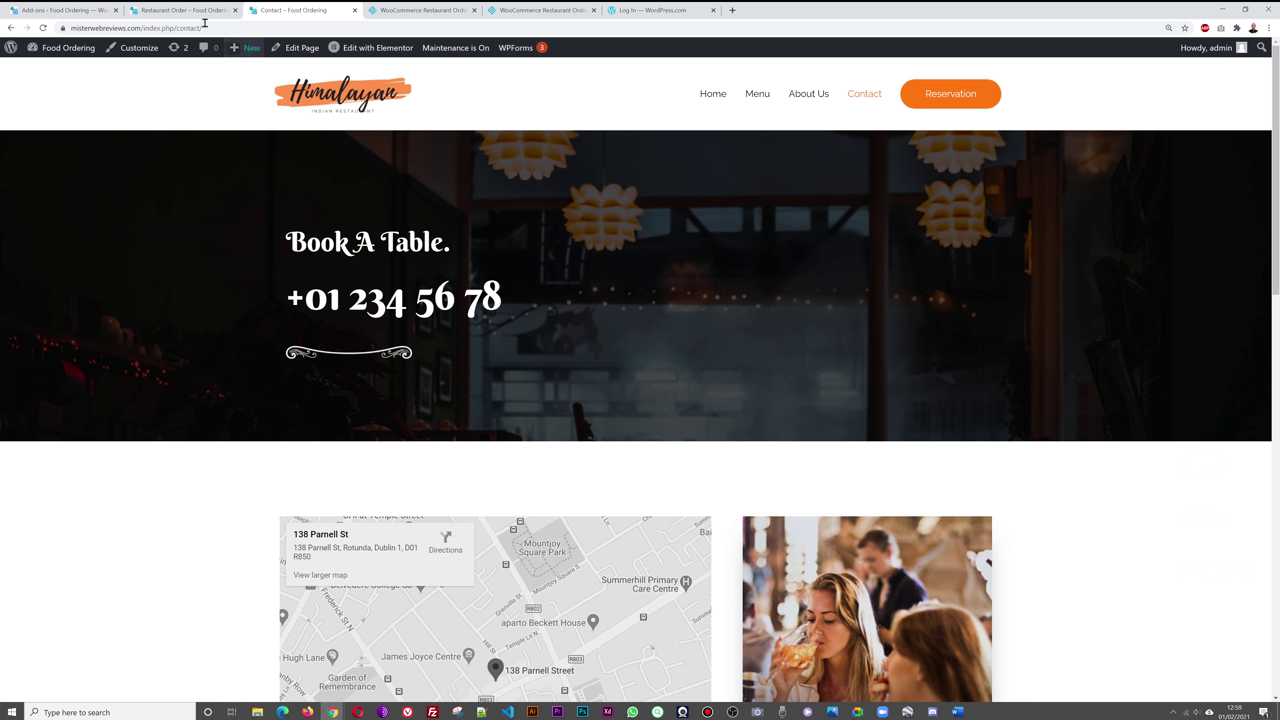
{"action": "left_click", "coordinate": [183, 10]}
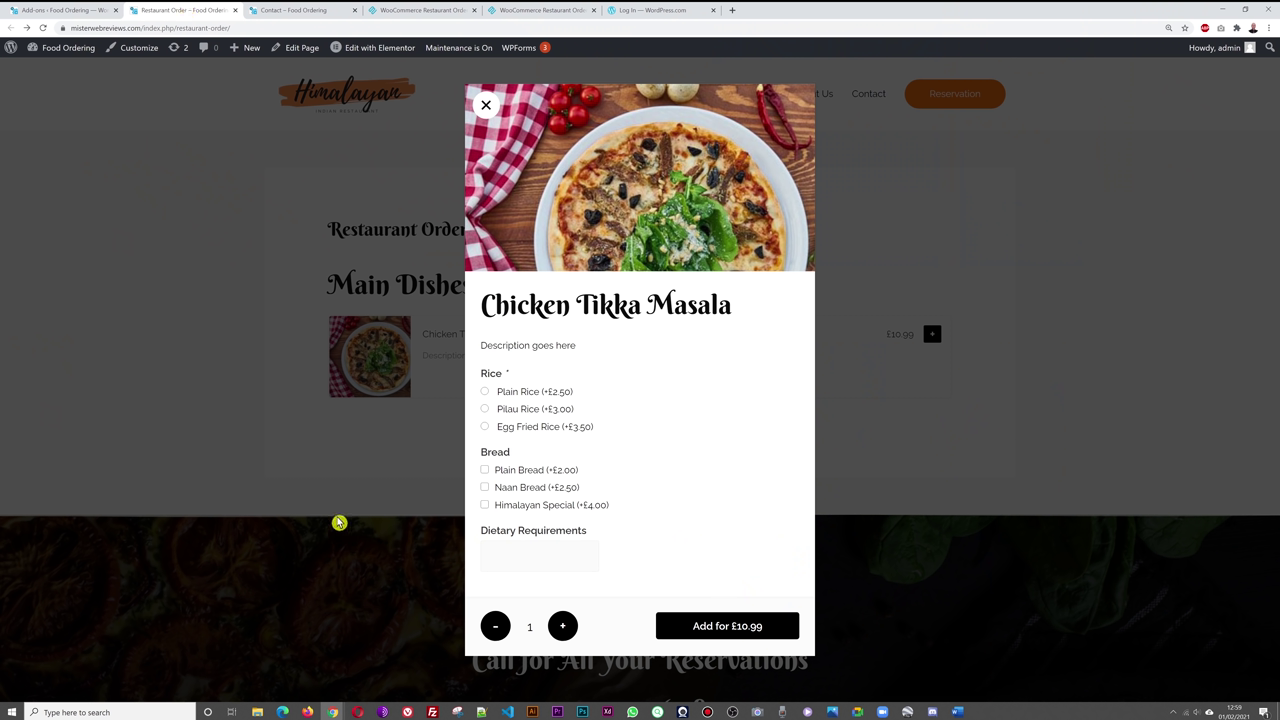
{"action": "left_click", "coordinate": [334, 530]}
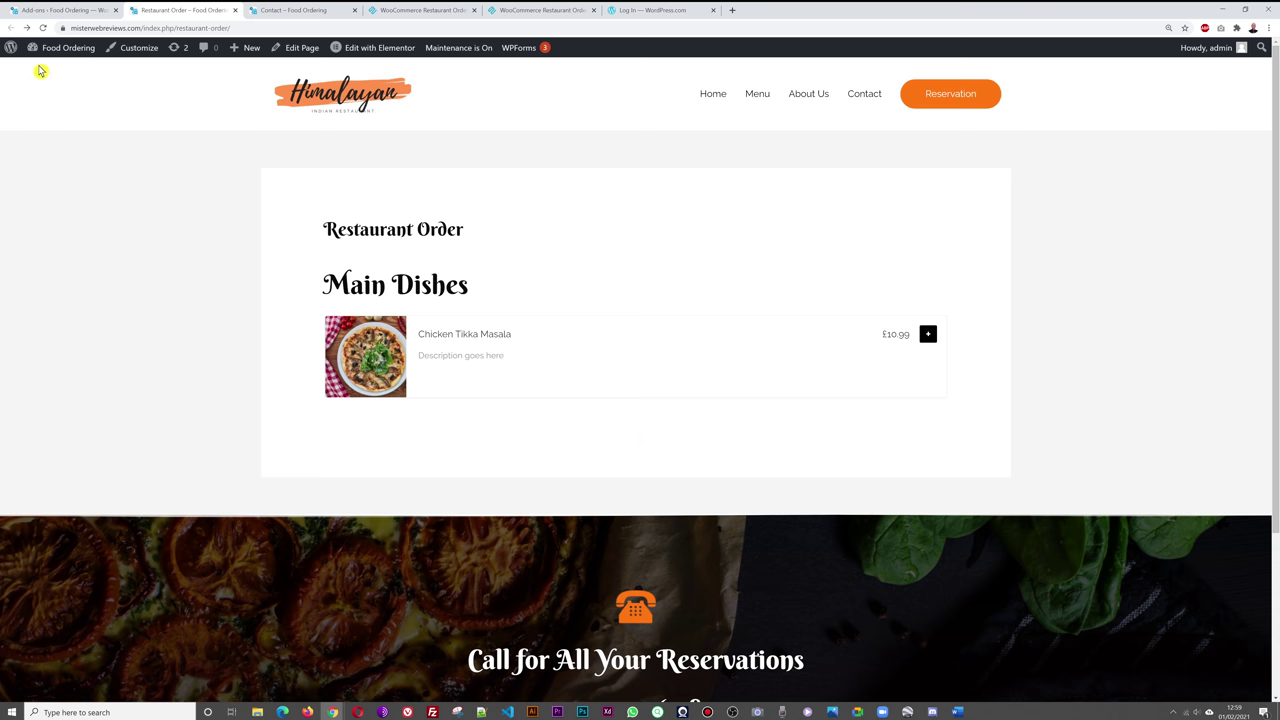
{"action": "left_click", "coordinate": [58, 12]}
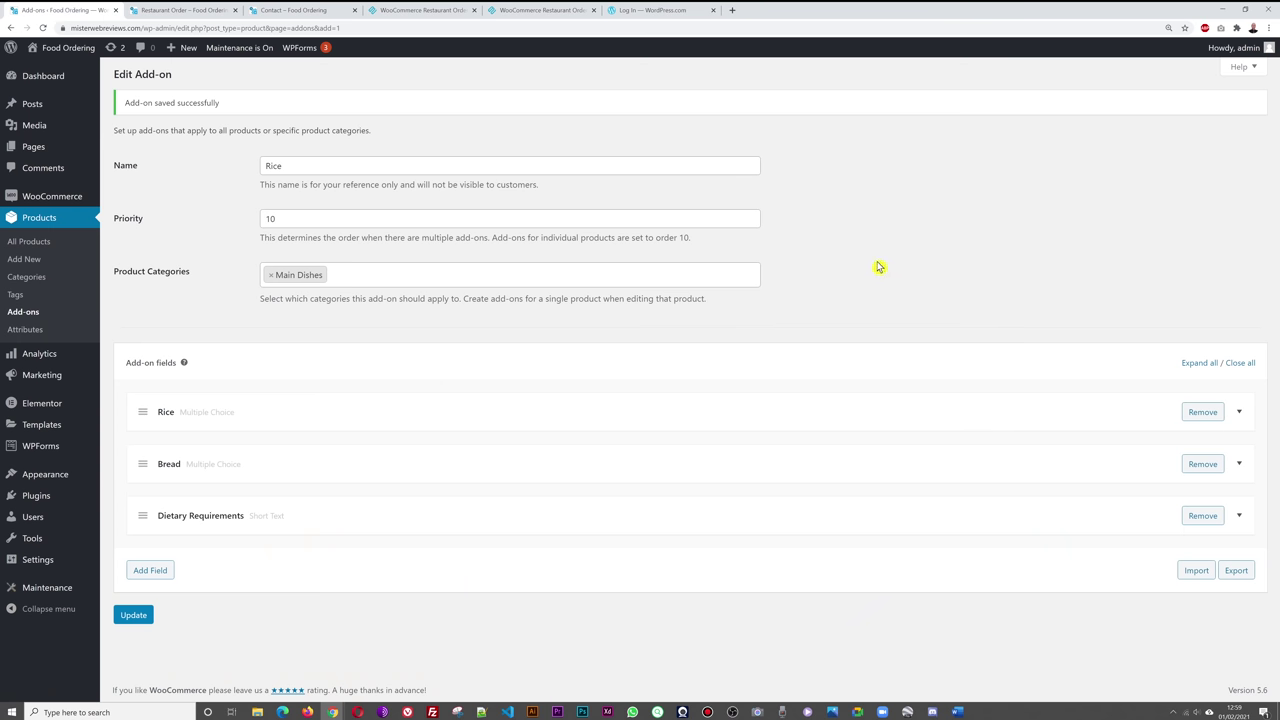
{"action": "left_click", "coordinate": [51, 260]}
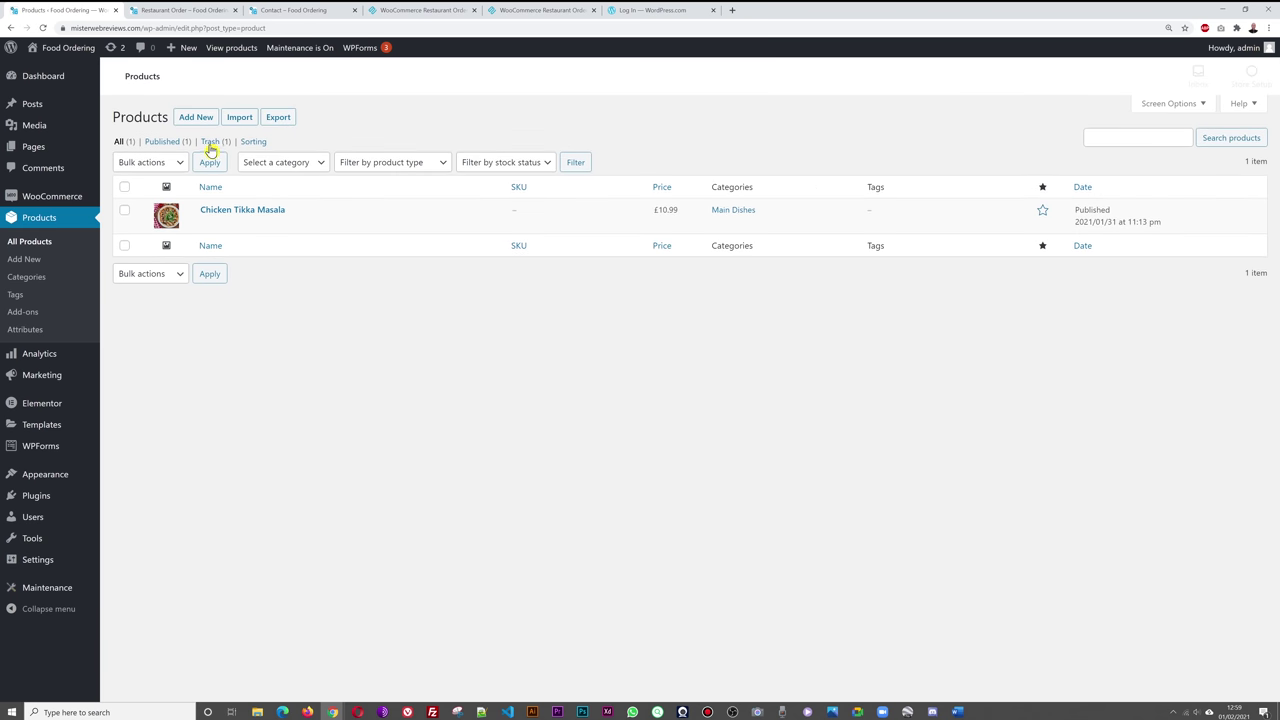
- Create a product titled Chicken Madras with a placeholder description in Main Dishes
{"action": "left_click", "coordinate": [199, 119]}
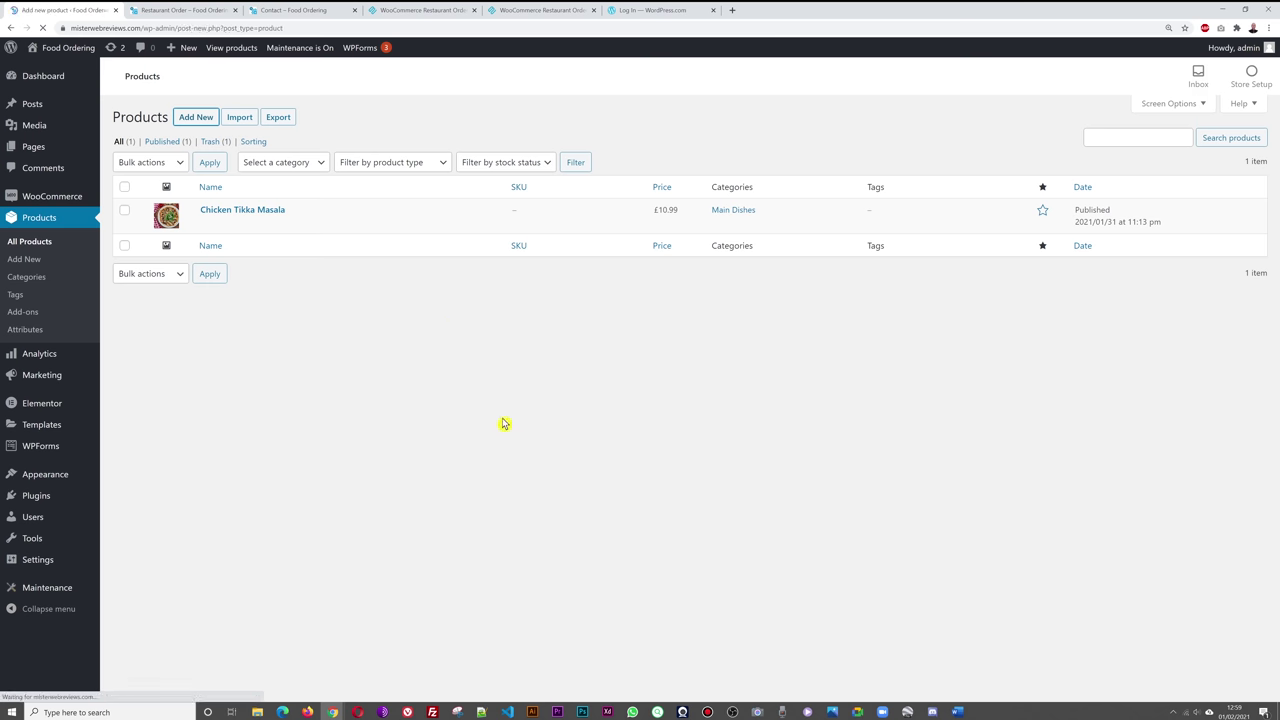
{"action": "type", "text": "Chicken Ma"}
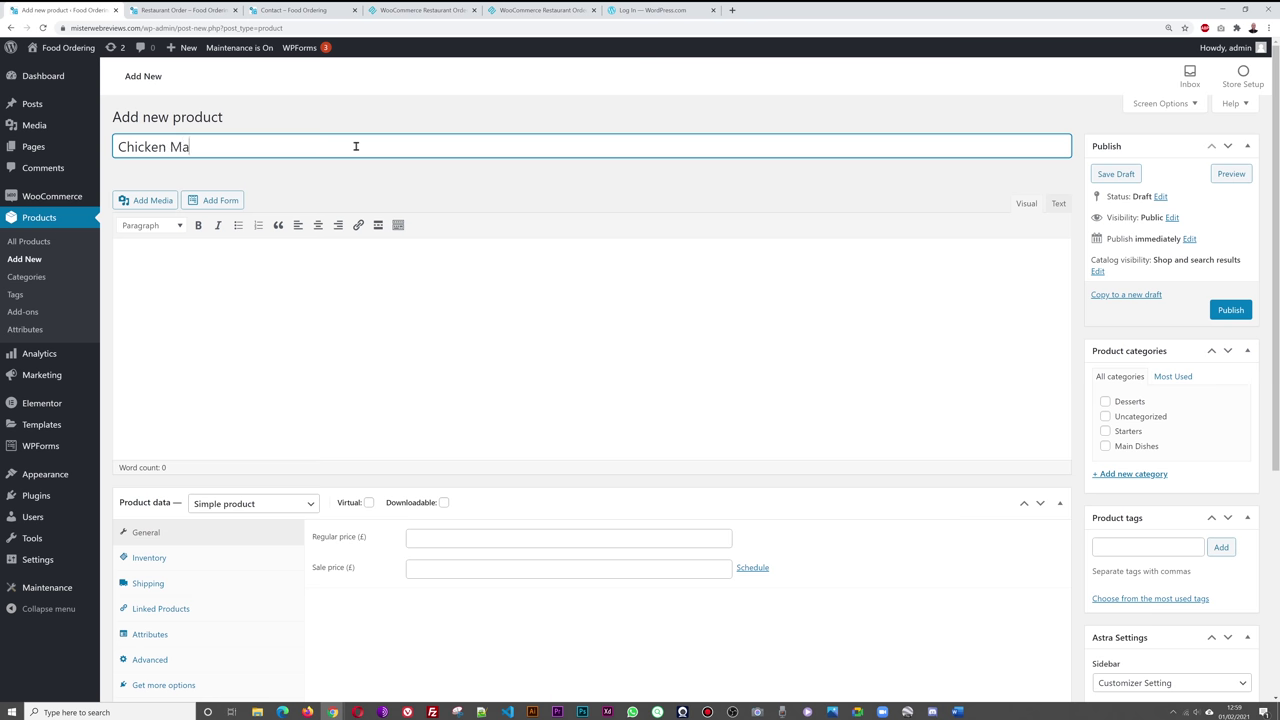
{"action": "type", "text": "dras"}
{"action": "left_click", "coordinate": [380, 274]}
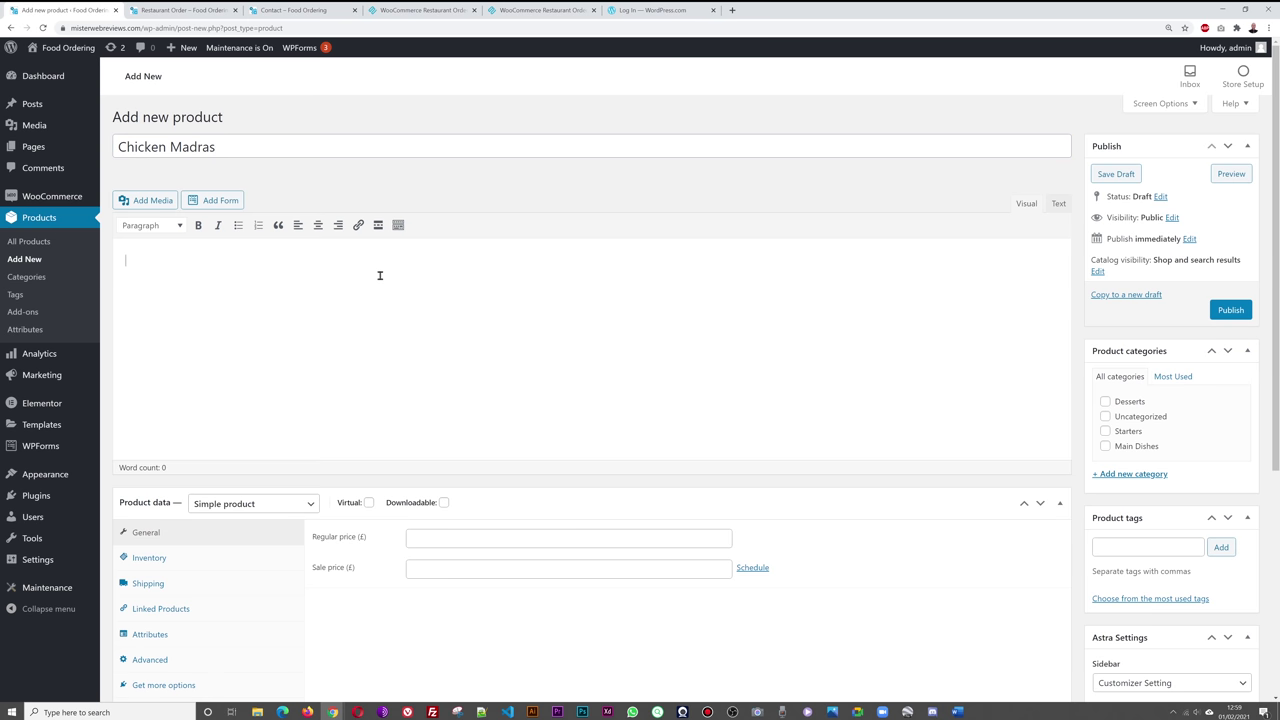
{"action": "type", "text": "Description goes here"}
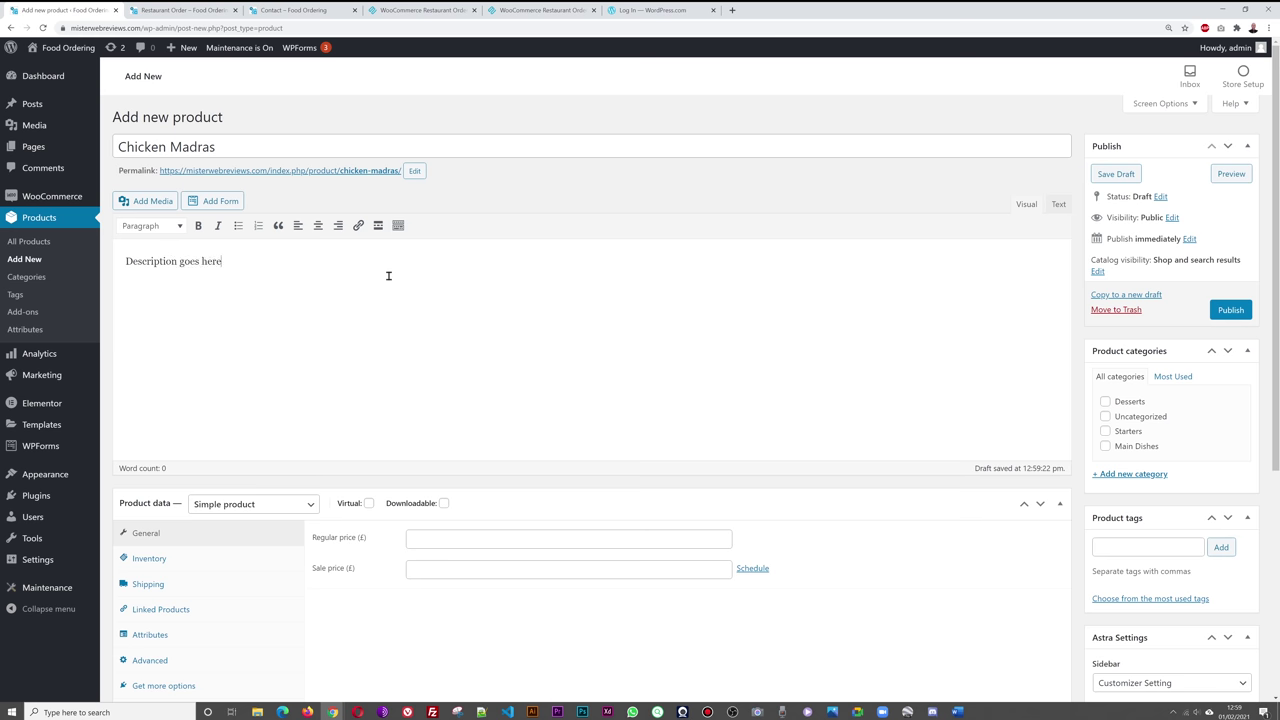
{"action": "left_click", "coordinate": [1105, 446]}
- Set Chicken Madras's regular price to 10.99 and the platter photo as its image
{"action": "scroll", "coordinate": [930, 587], "scroll_direction": "down", "scroll_amount": 1}
{"action": "left_click", "coordinate": [616, 440]}
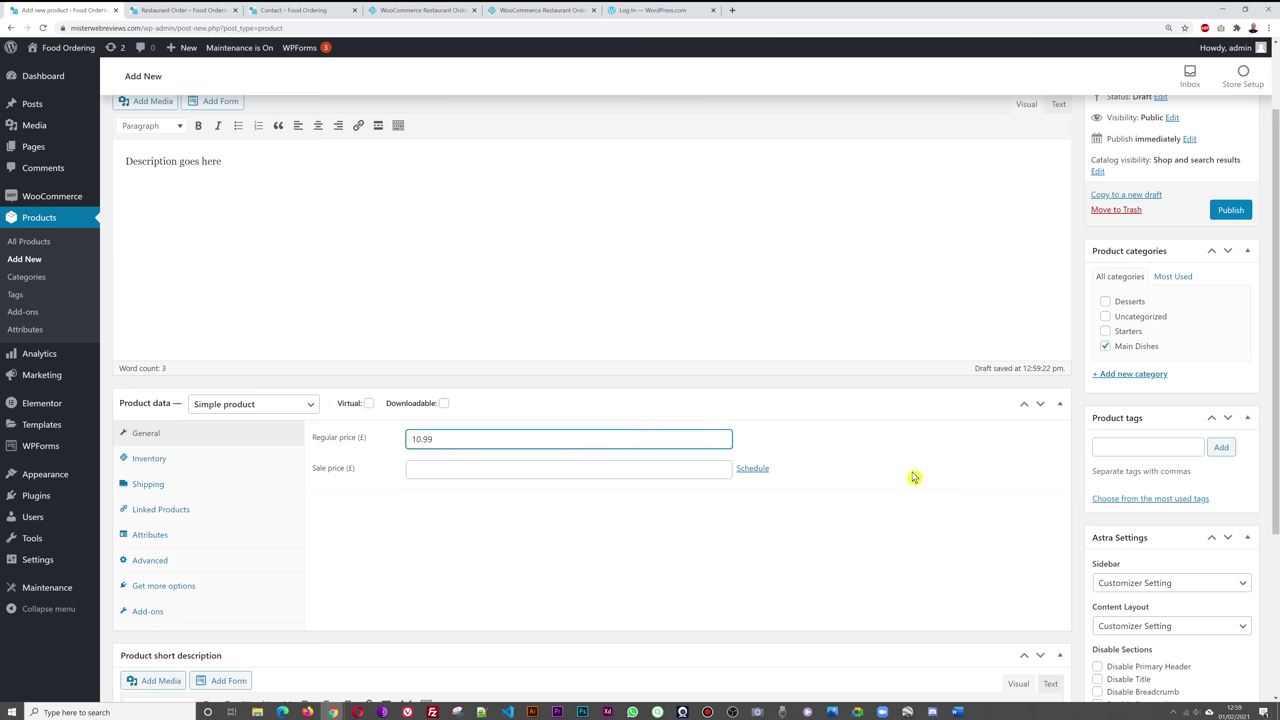
{"action": "scroll", "coordinate": [913, 477], "scroll_direction": "down", "scroll_amount": 3}
{"action": "left_click", "coordinate": [1132, 566]}
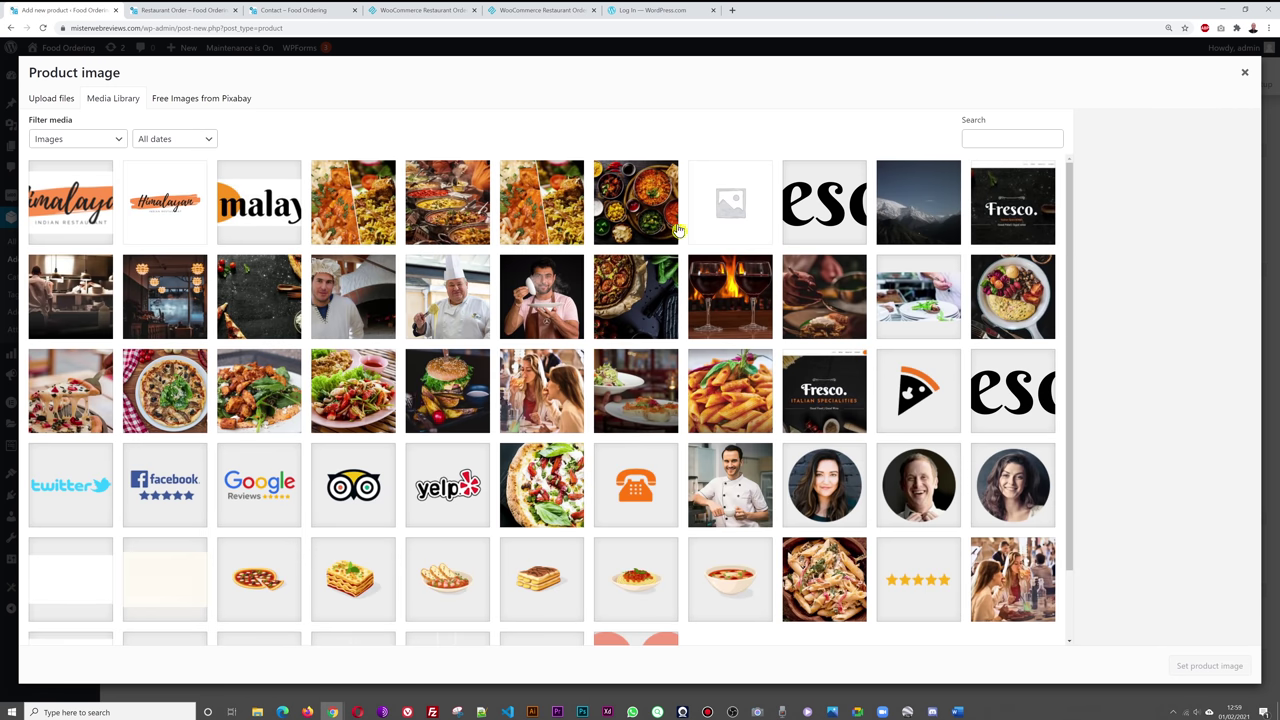
{"action": "left_click", "coordinate": [677, 231]}
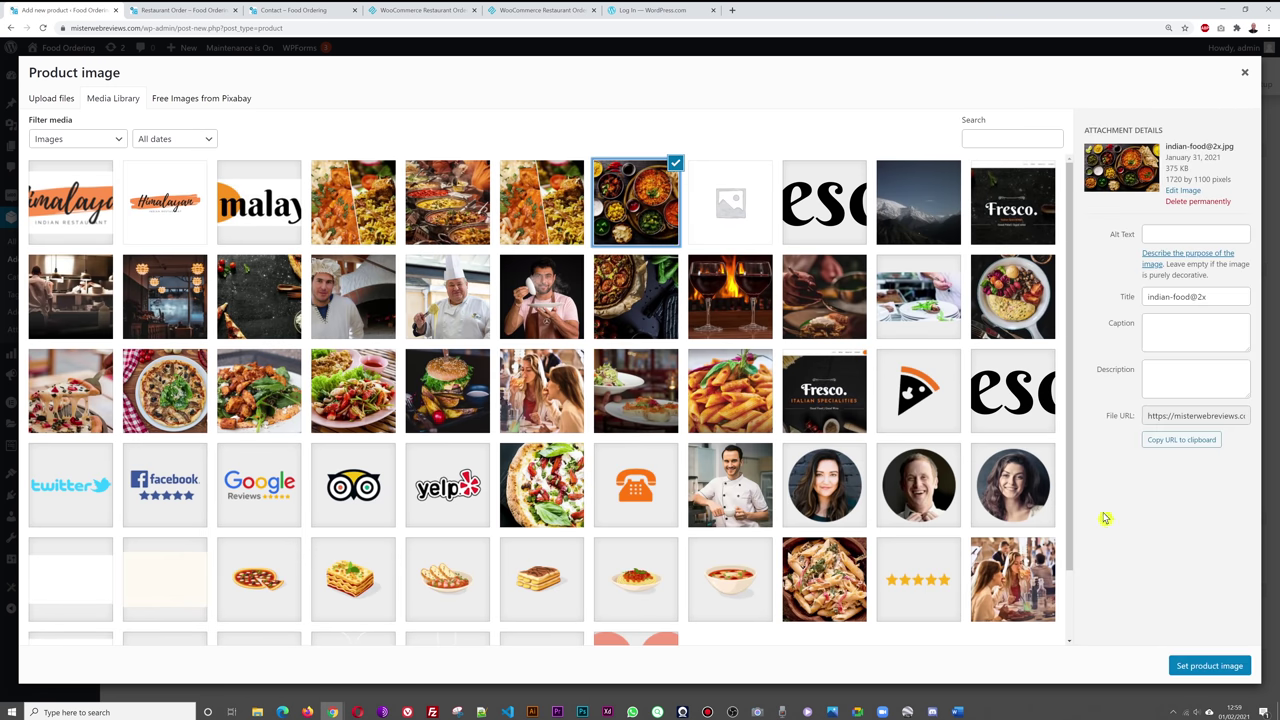
{"action": "left_click", "coordinate": [1013, 331]}
{"action": "left_click", "coordinate": [1195, 668]}
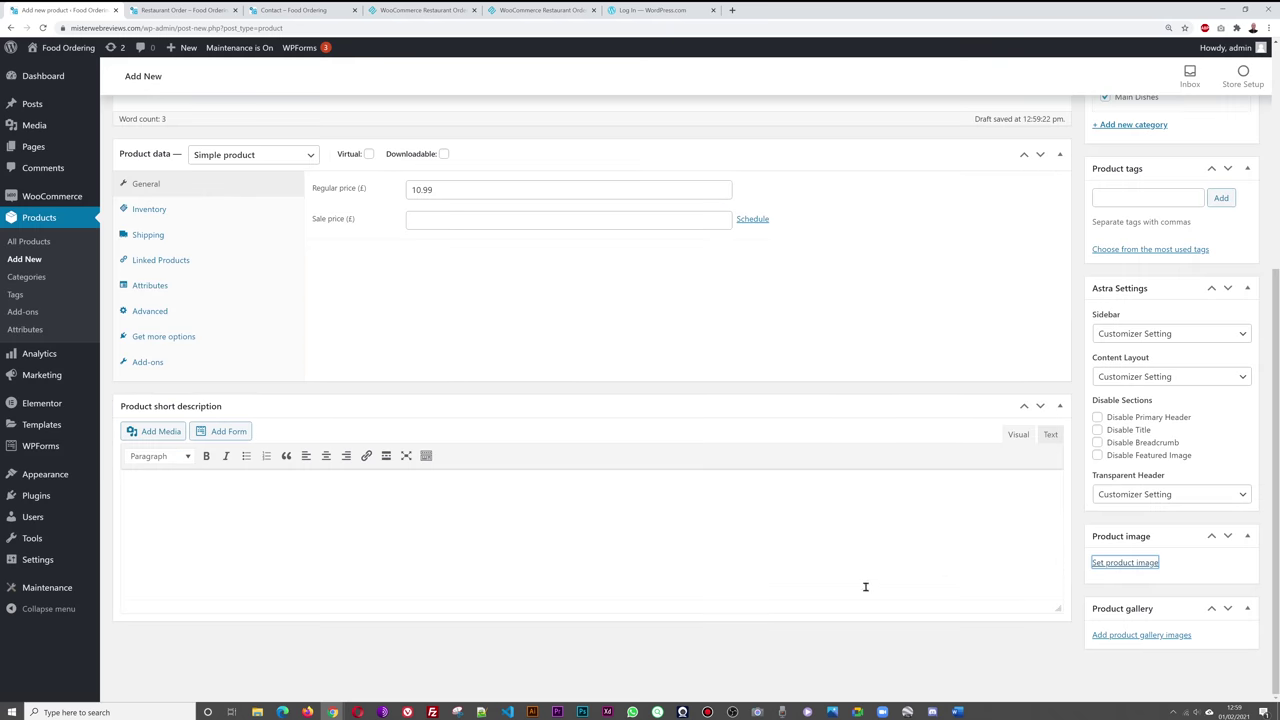
- Publish Chicken Madras, view its add-on fields, and check the Restaurant Order page
{"action": "scroll", "coordinate": [971, 583], "scroll_direction": "up", "scroll_amount": 3}
{"action": "scroll", "coordinate": [968, 580], "scroll_direction": "down", "scroll_amount": 3}
{"action": "scroll", "coordinate": [968, 580], "scroll_direction": "up", "scroll_amount": 3}
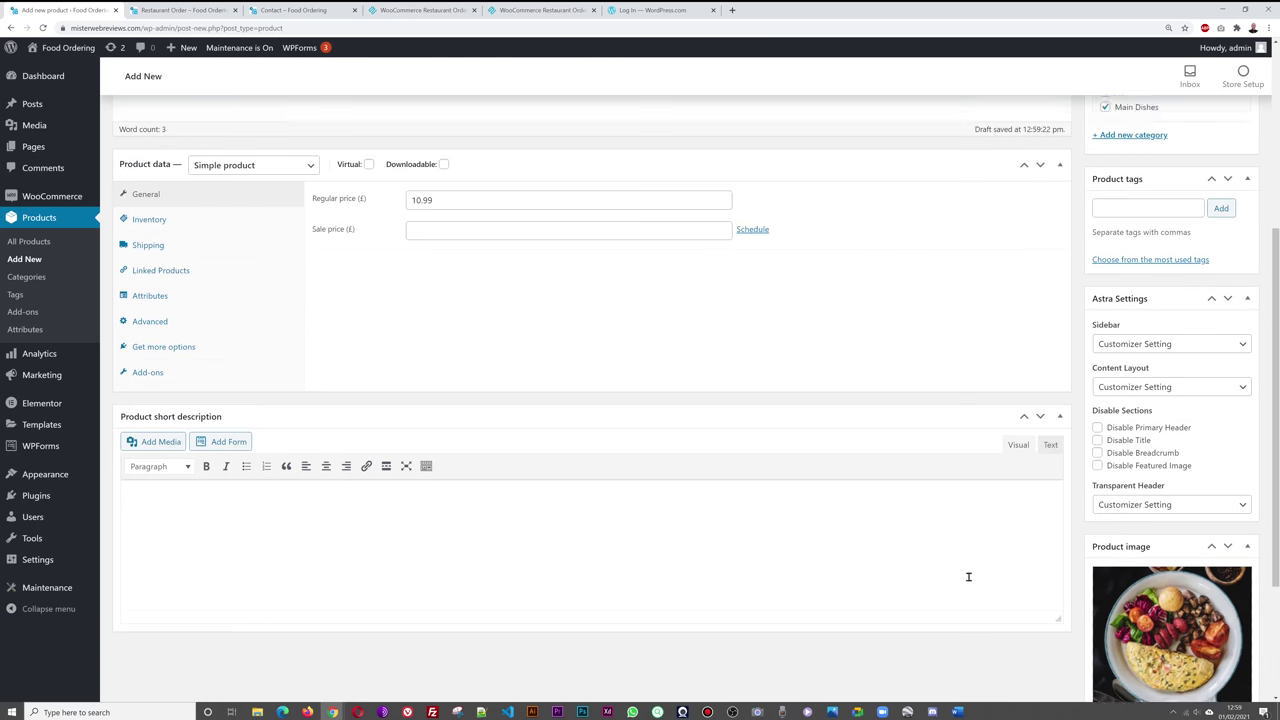
{"action": "left_click", "coordinate": [1230, 309]}
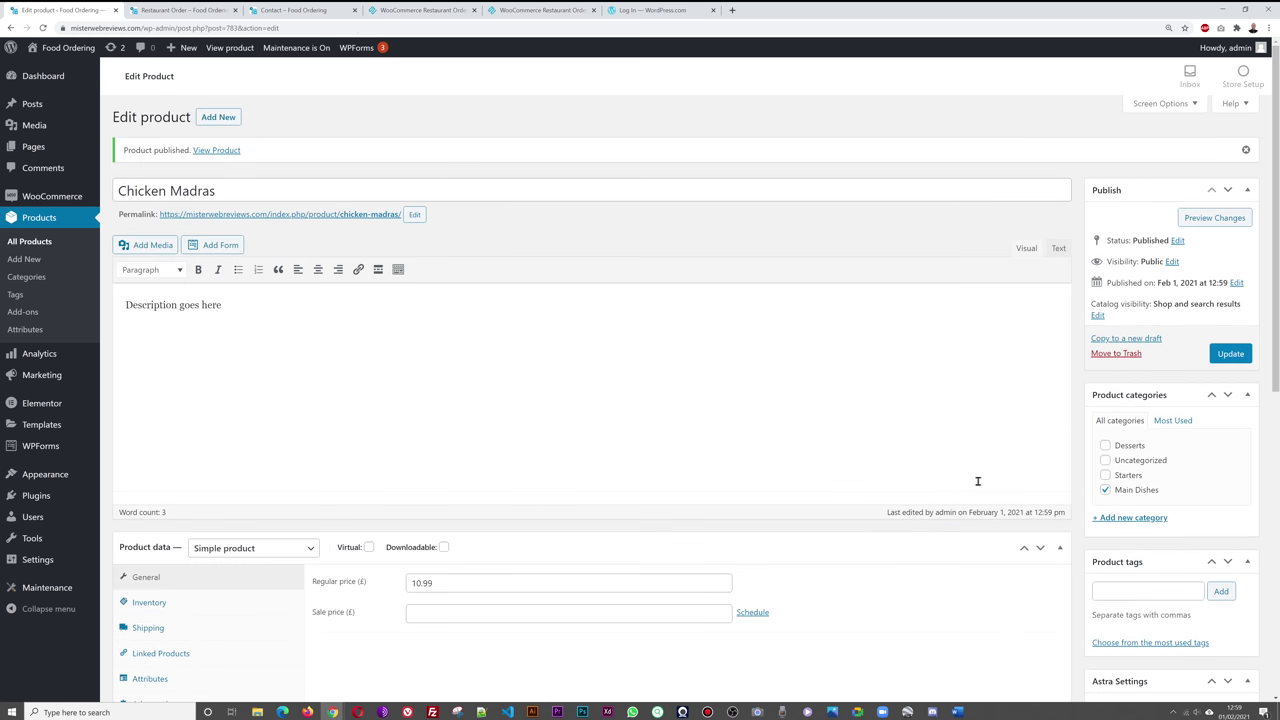
{"action": "scroll", "coordinate": [487, 554], "scroll_direction": "down", "scroll_amount": 3}
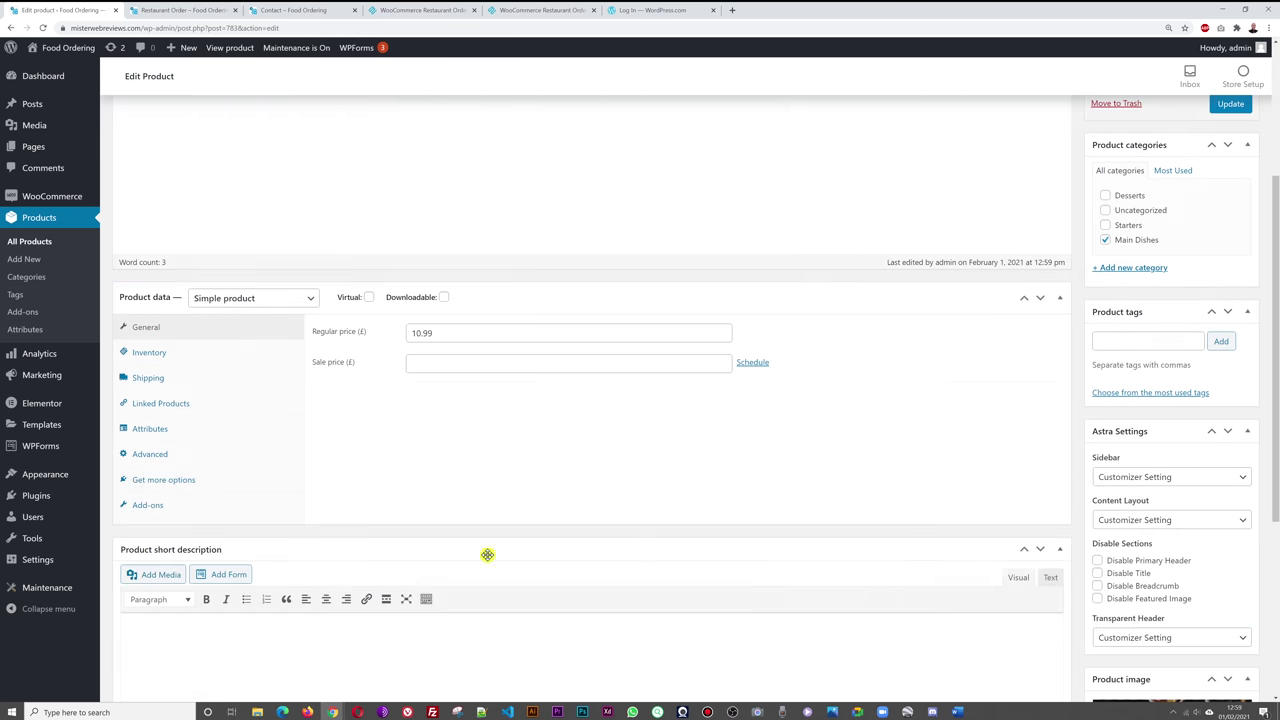
{"action": "left_click", "coordinate": [163, 512]}
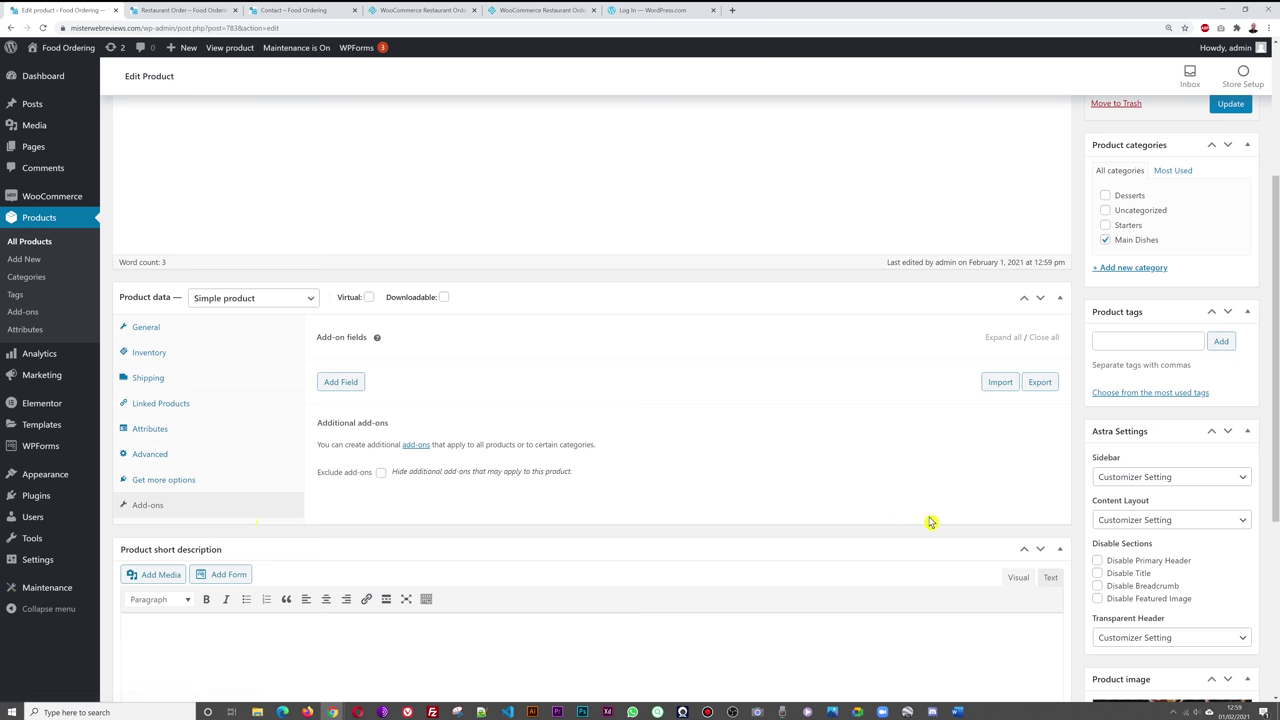
{"action": "scroll", "coordinate": [1050, 510], "scroll_direction": "up", "scroll_amount": 3}
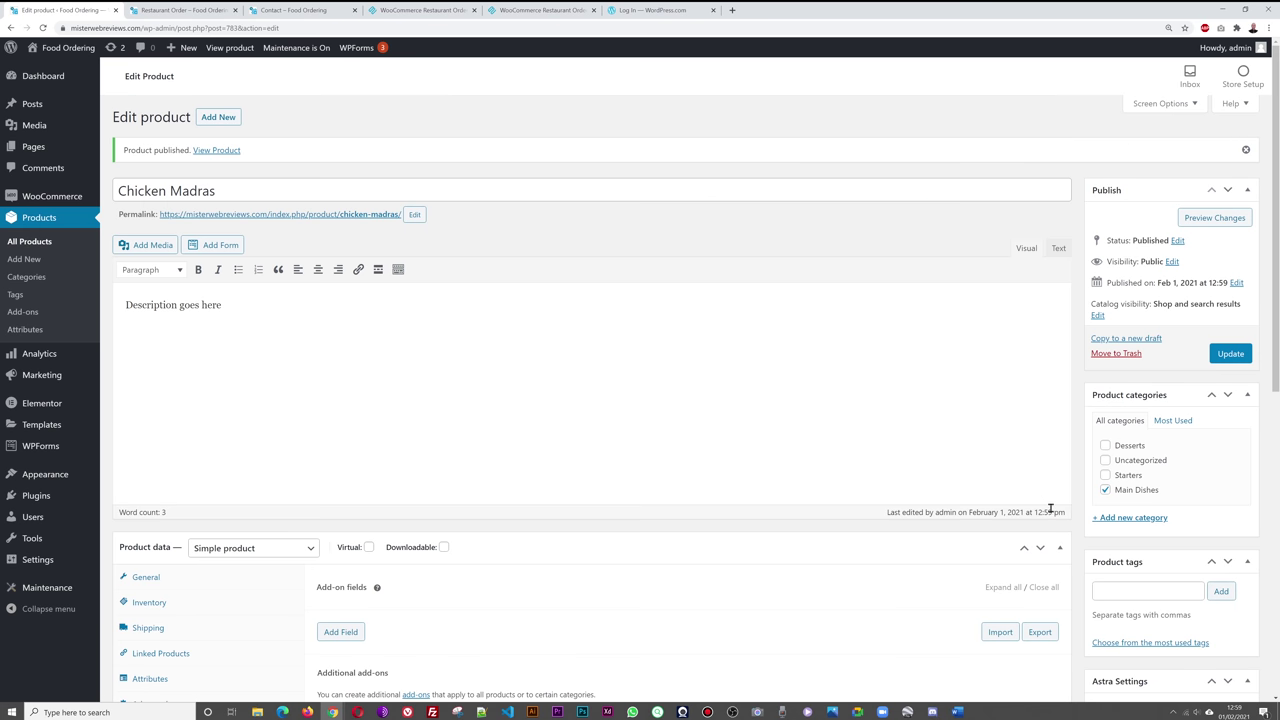
{"action": "left_click", "coordinate": [183, 11]}
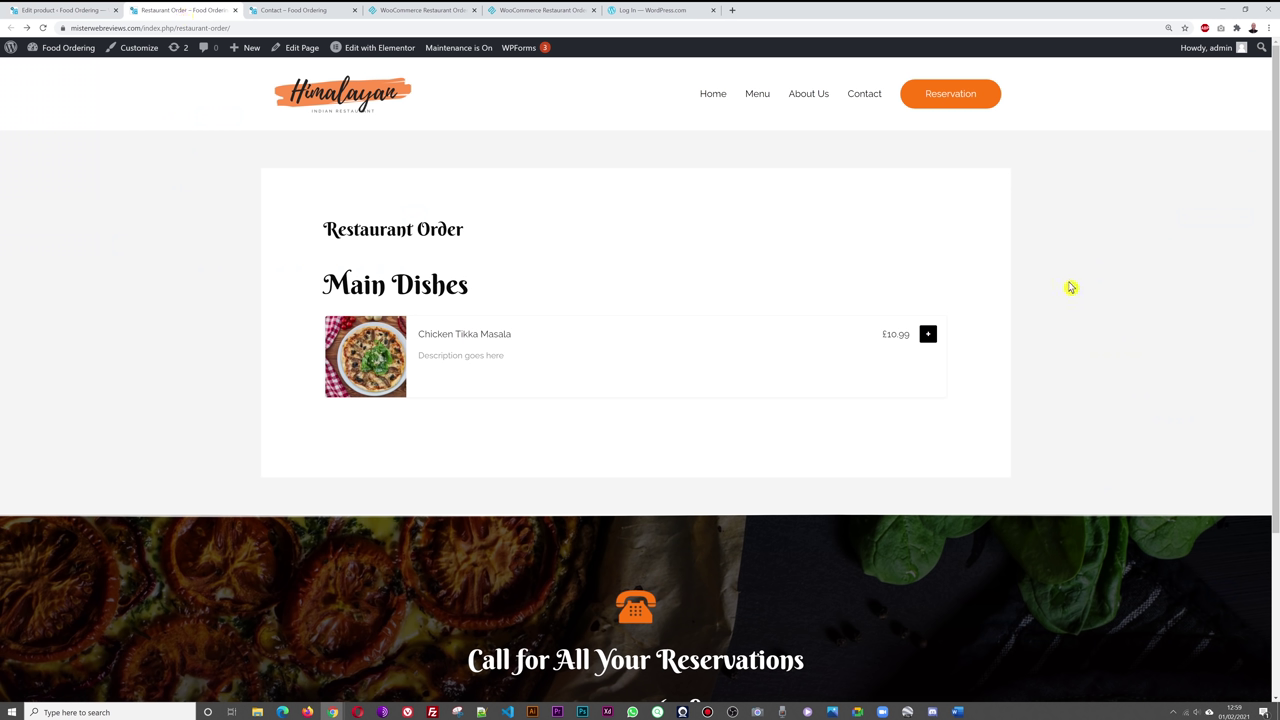
{"action": "key", "text": "F5"}
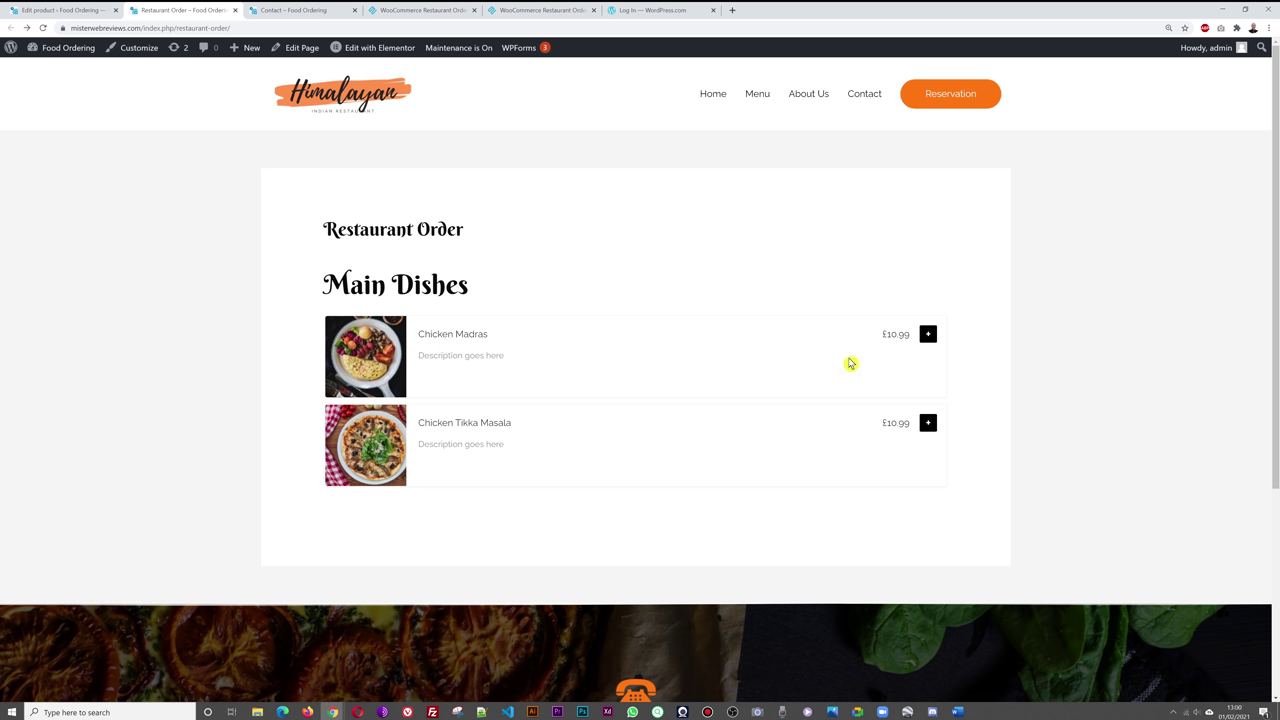
{"action": "left_click", "coordinate": [927, 334]}
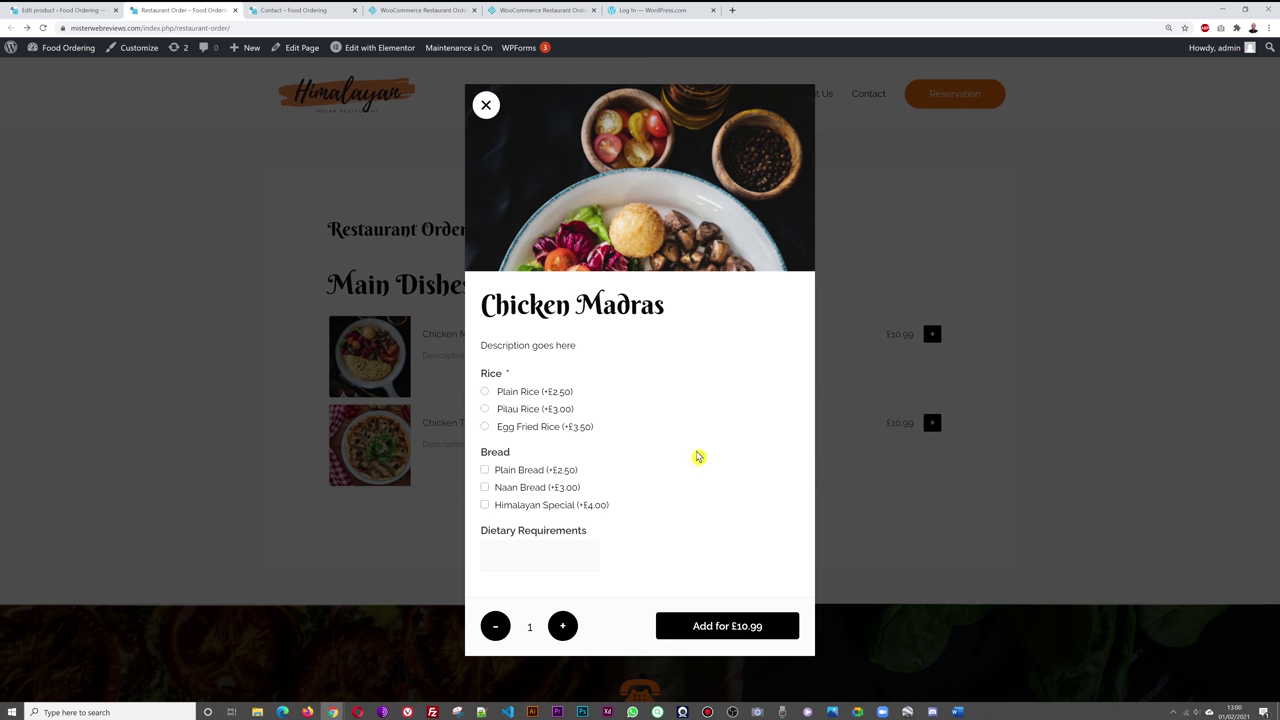
{"action": "left_click", "coordinate": [486, 392]}
{"action": "left_click", "coordinate": [485, 470]}
{"action": "left_click", "coordinate": [485, 487]}
{"action": "left_click", "coordinate": [486, 106]}
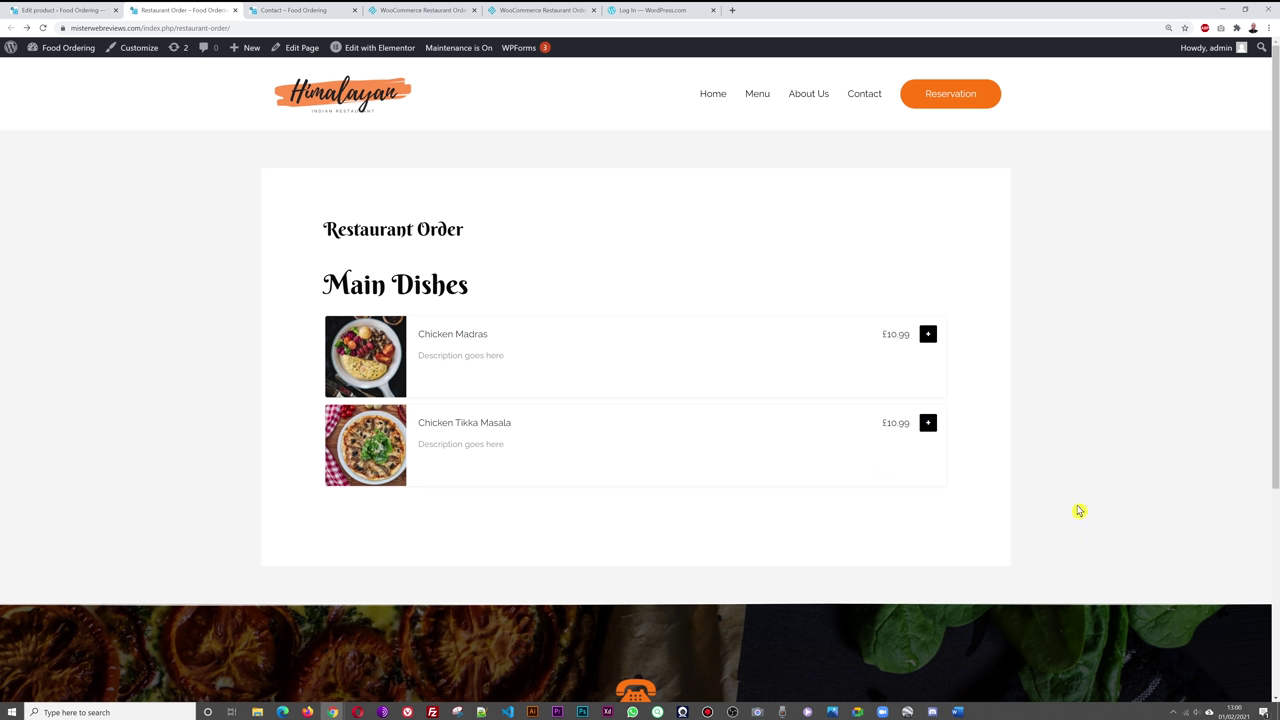
{"action": "left_click", "coordinate": [928, 334]}
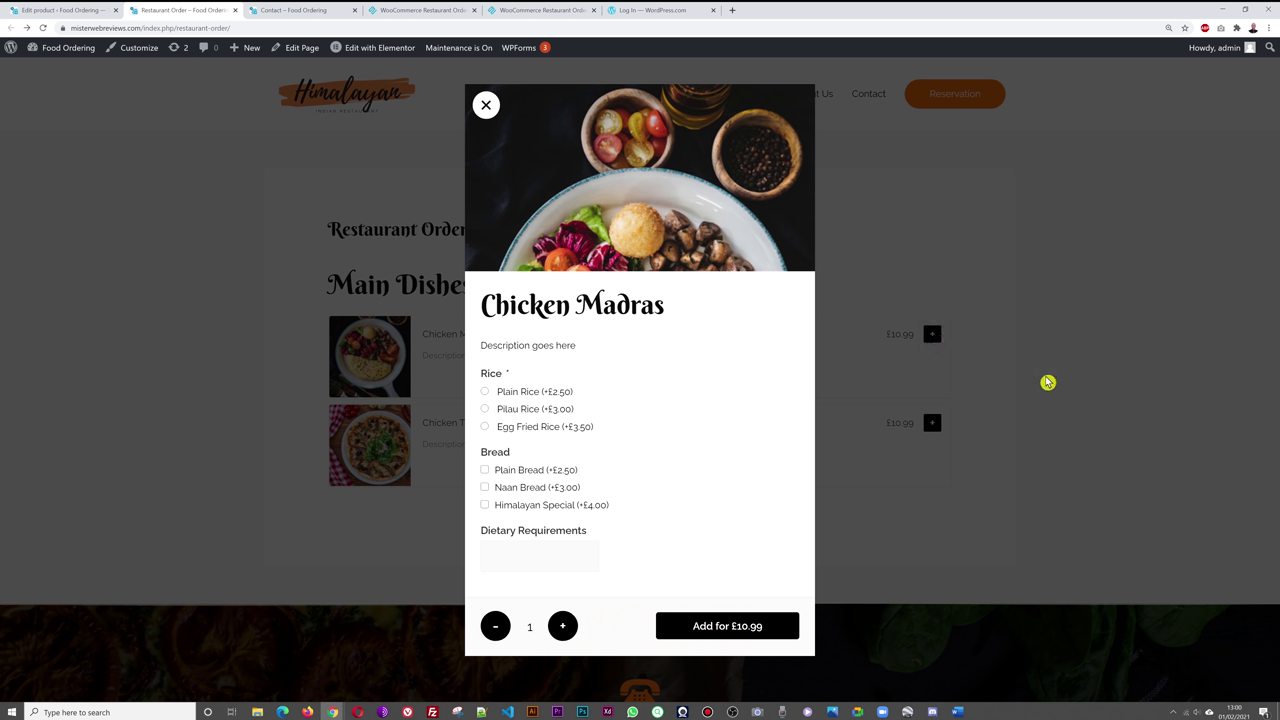
{"action": "left_click", "coordinate": [1049, 381]}
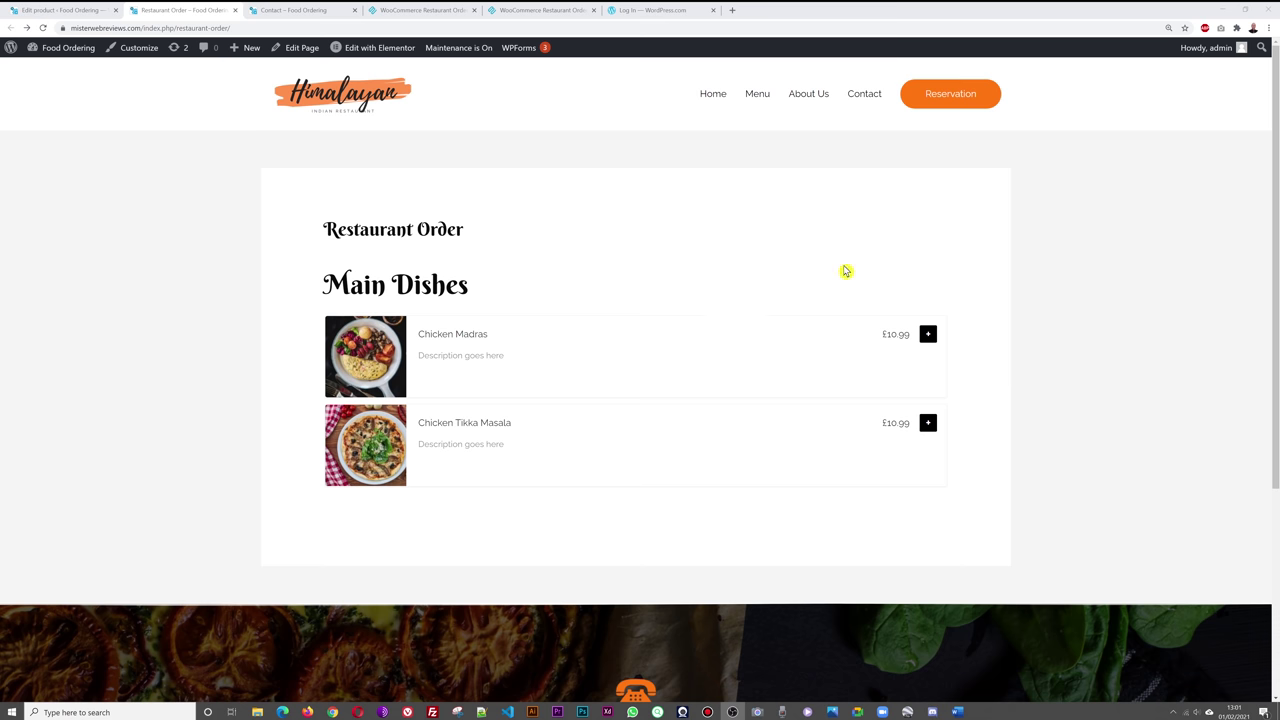
{"action": "left_click", "coordinate": [60, 10]}
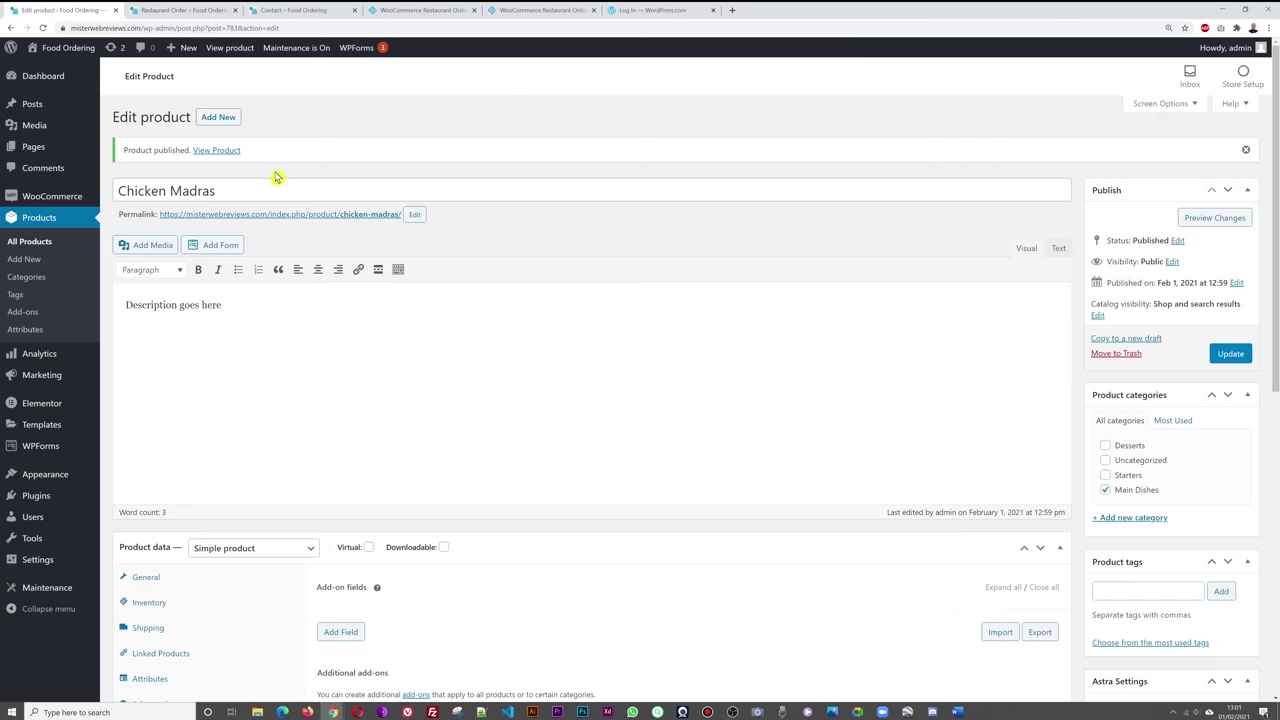
- Start a new Apple Pie product described as "Lovely apple pie, delicious."
{"action": "left_click", "coordinate": [42, 244]}
{"action": "left_click", "coordinate": [688, 85]}
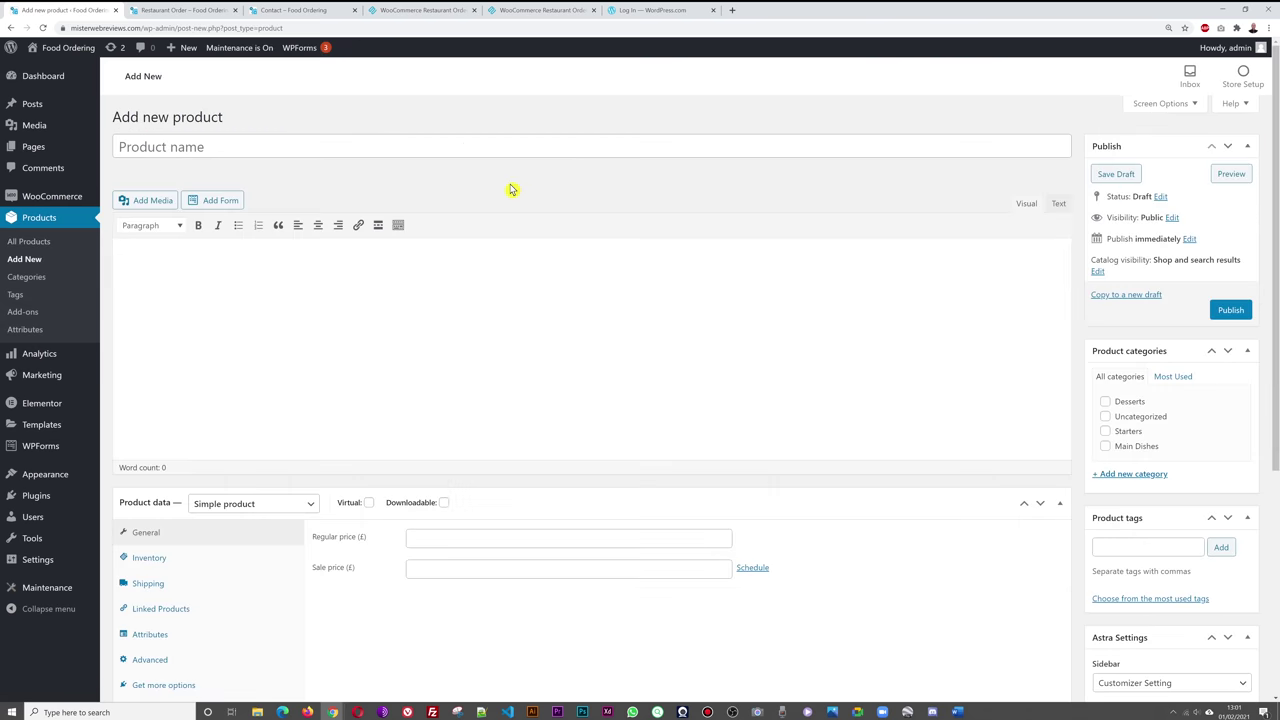
{"action": "left_click", "coordinate": [311, 143]}
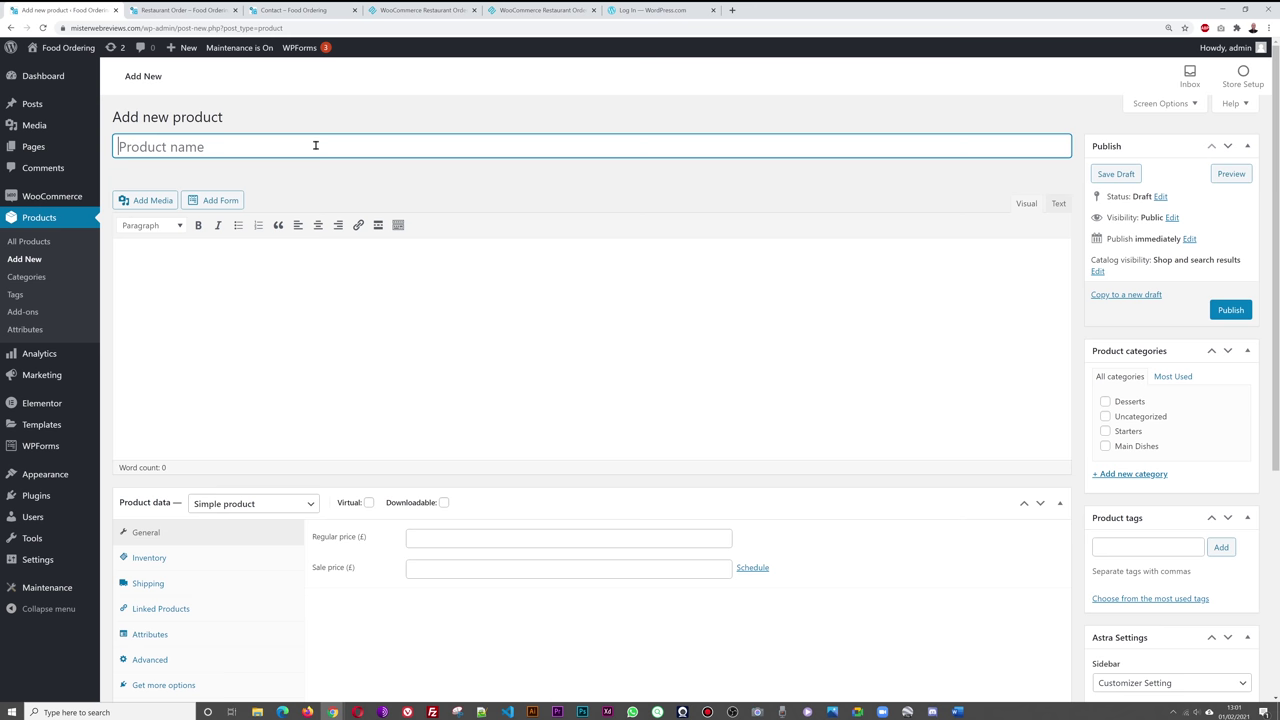
{"action": "type", "text": "Apple Pie"}
{"action": "left_click", "coordinate": [449, 314]}
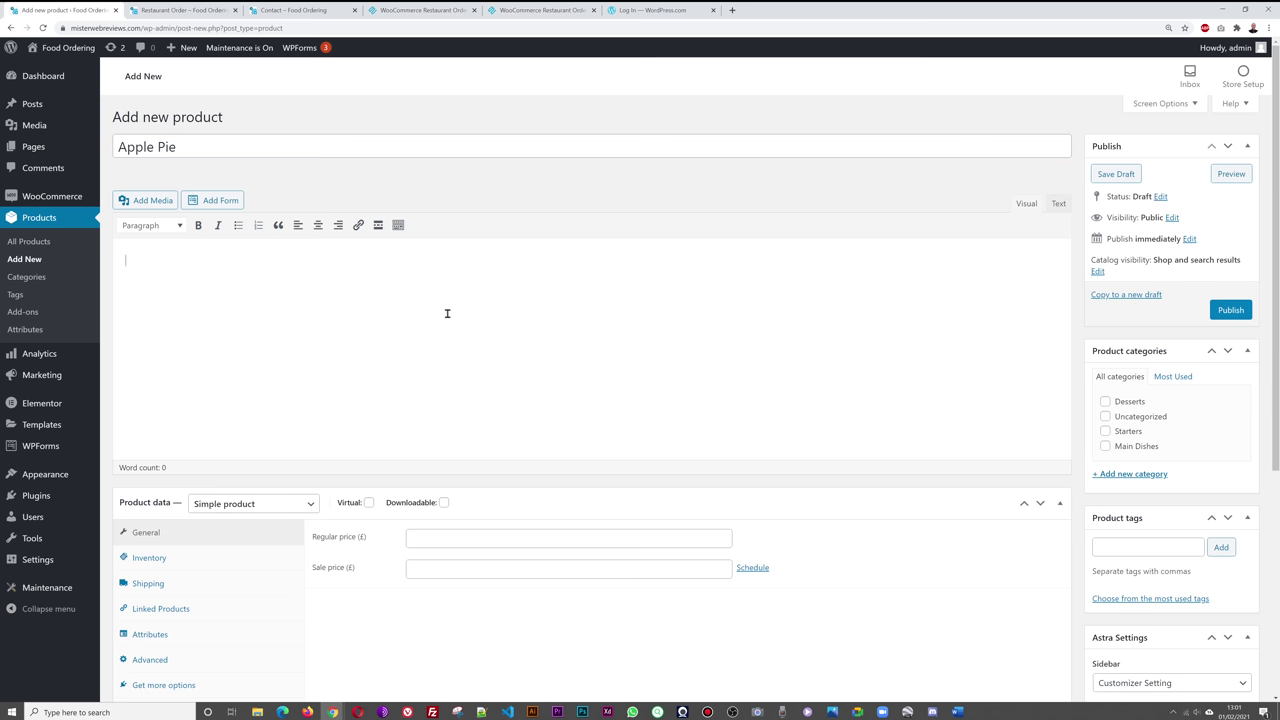
{"action": "type", "text": "Lovely apple pie, delicious."}
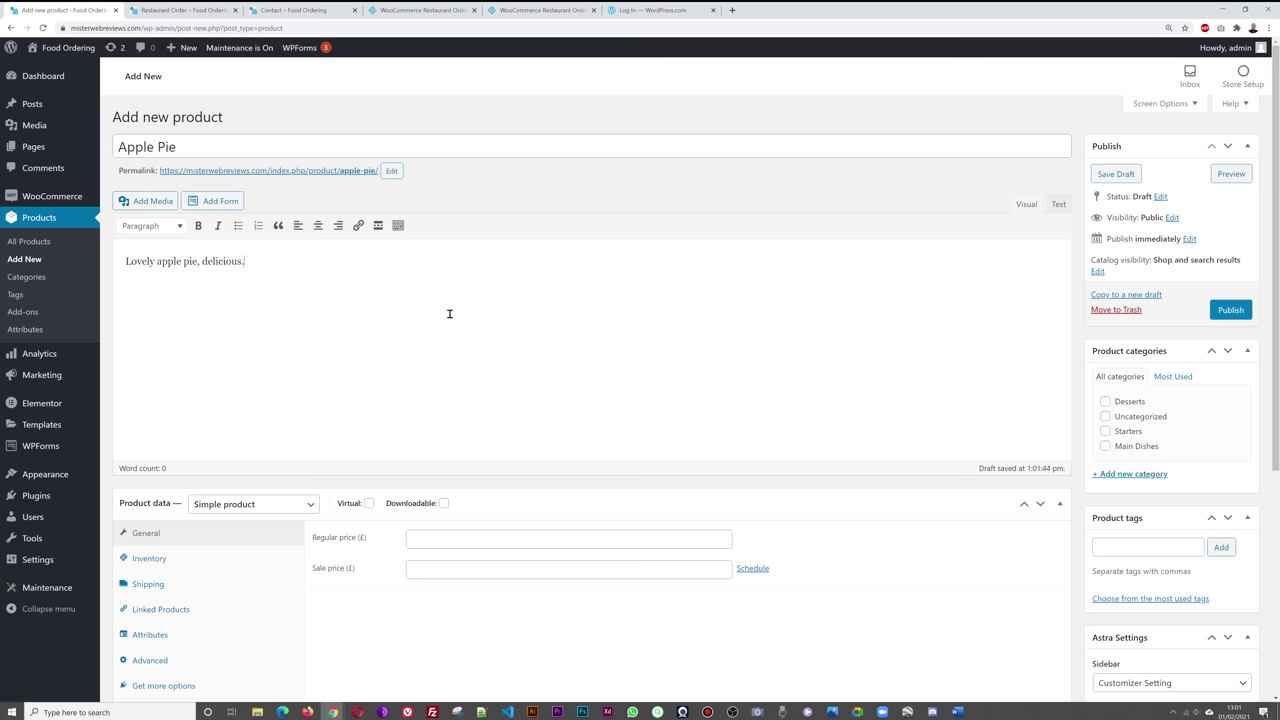
- Set the lasagne picture as the Apple Pie product image
{"action": "scroll", "coordinate": [870, 455], "scroll_direction": "down", "scroll_amount": 1}
{"action": "scroll", "coordinate": [860, 440], "scroll_direction": "down", "scroll_amount": 2}
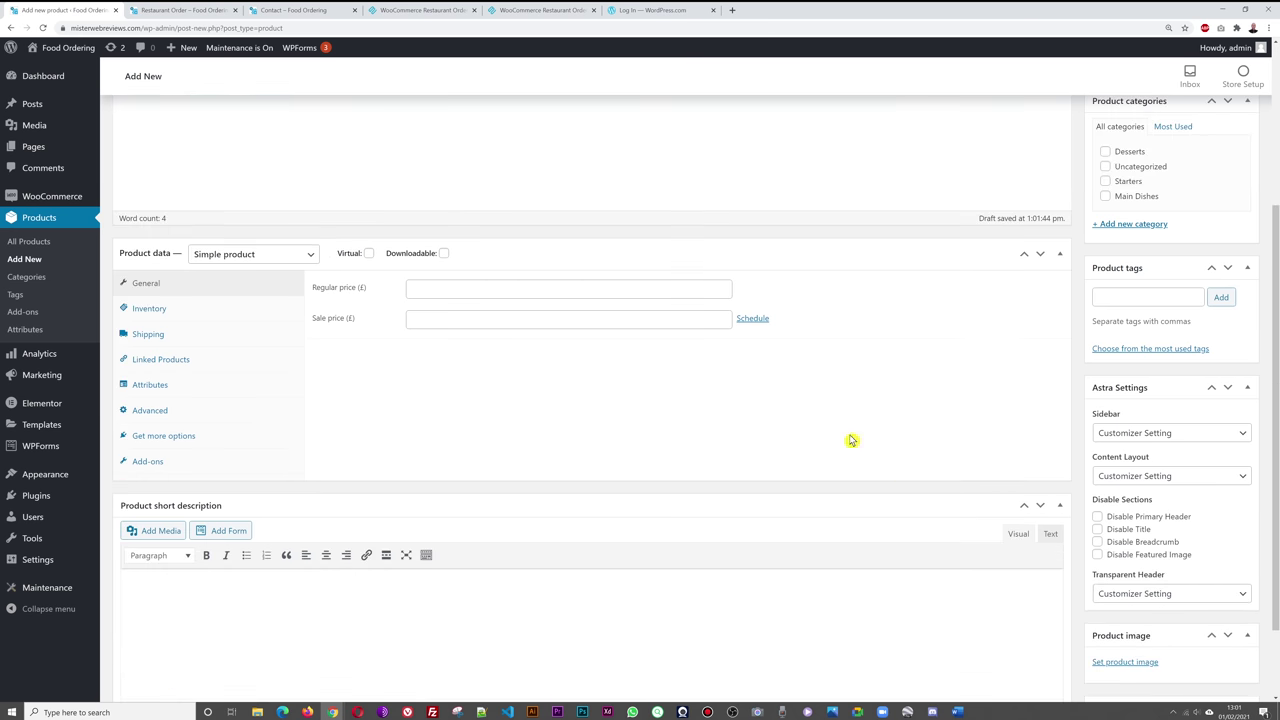
{"action": "scroll", "coordinate": [1000, 500], "scroll_direction": "down", "scroll_amount": 1}
{"action": "left_click", "coordinate": [1123, 568]}
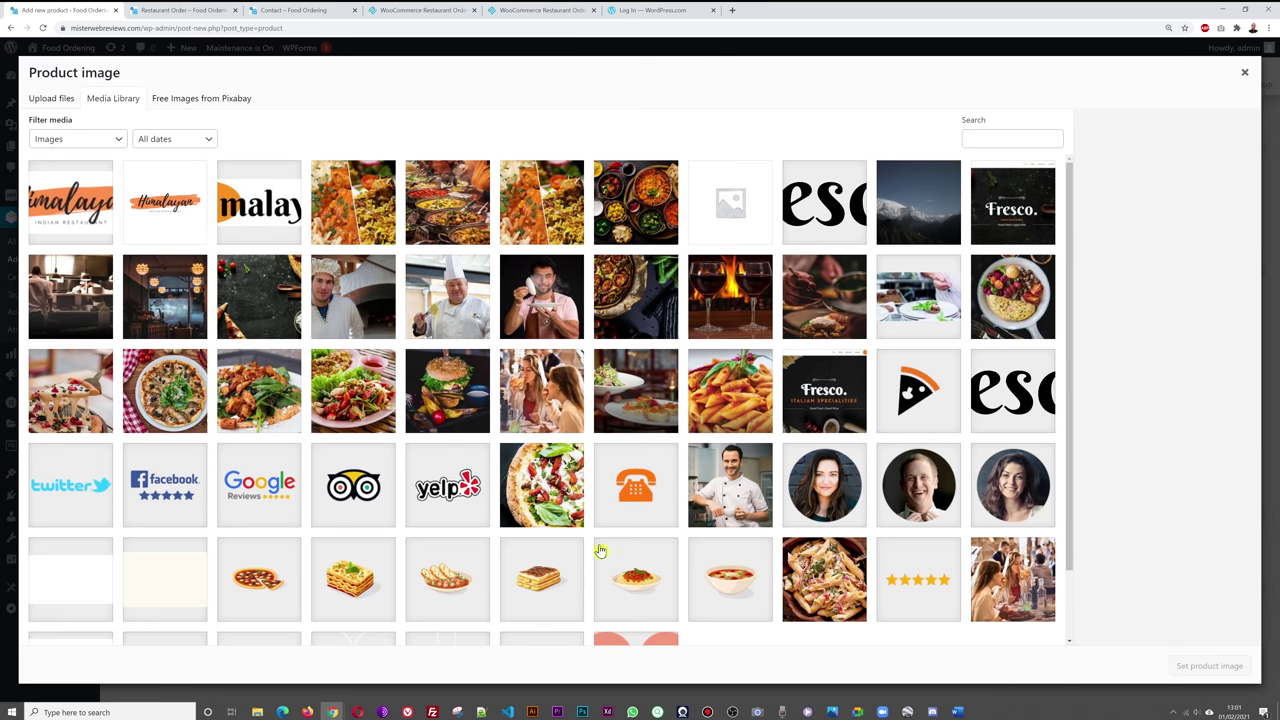
{"action": "scroll", "coordinate": [525, 500], "scroll_direction": "down", "scroll_amount": 1}
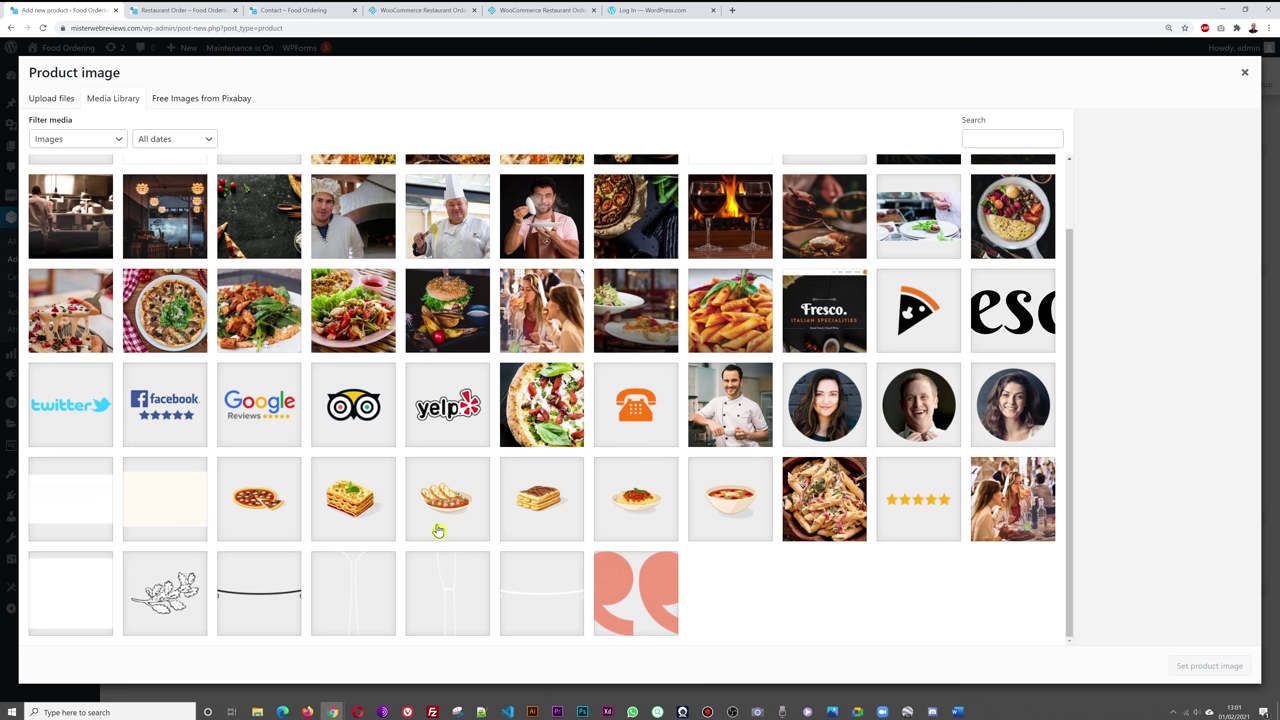
{"action": "left_click", "coordinate": [361, 510]}
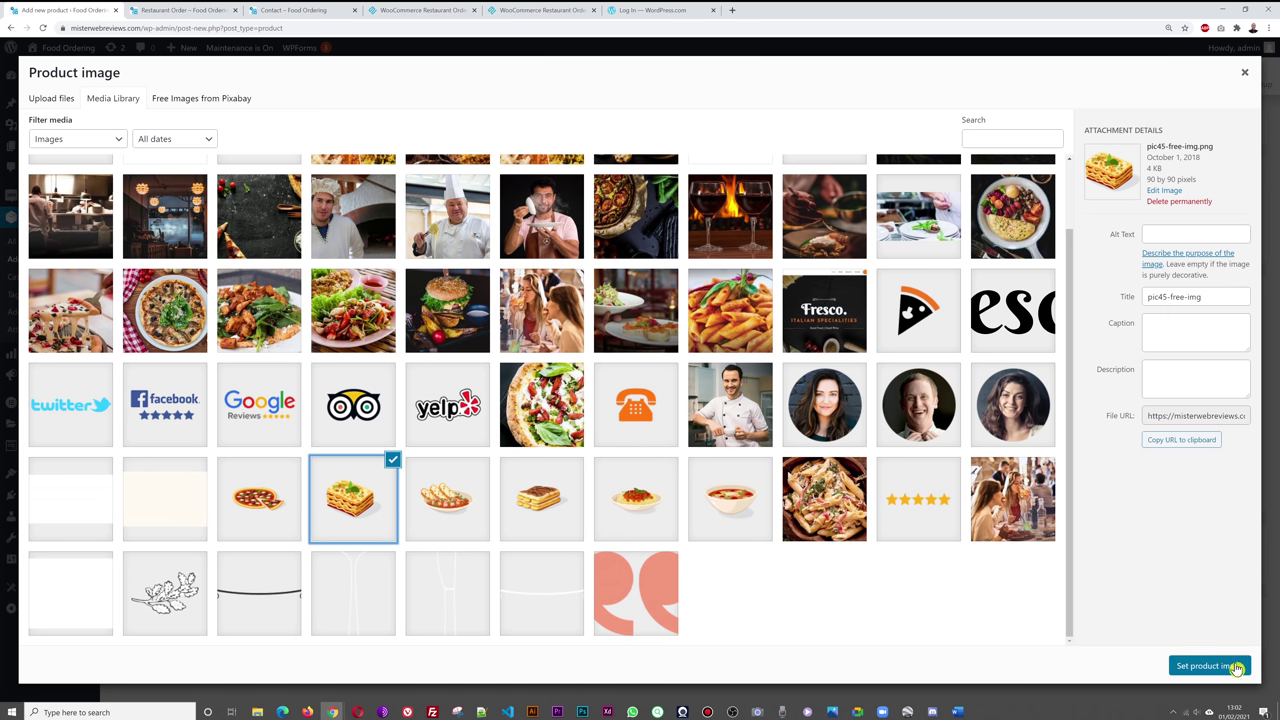
{"action": "left_click", "coordinate": [1226, 664]}
- Give Apple Pie a 4.99 regular price, put it in Desserts, and publish it
{"action": "scroll", "coordinate": [943, 540], "scroll_direction": "up", "scroll_amount": 1}
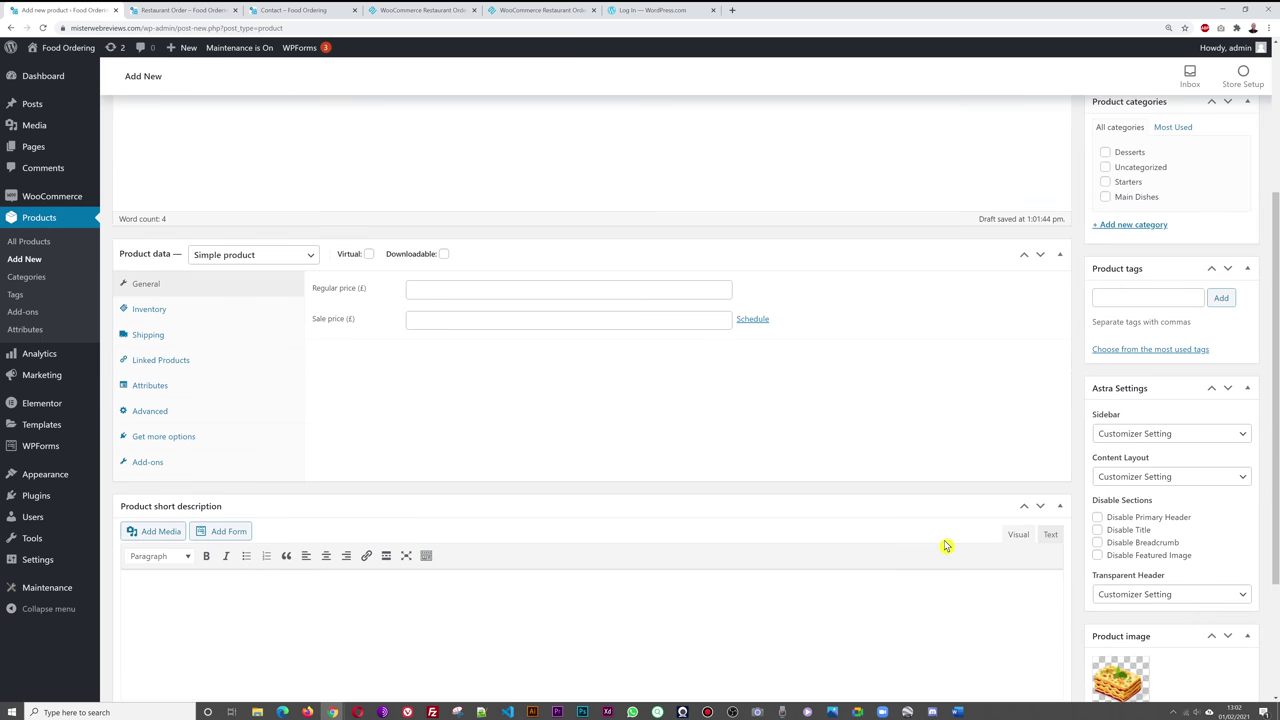
{"action": "left_click", "coordinate": [483, 290]}
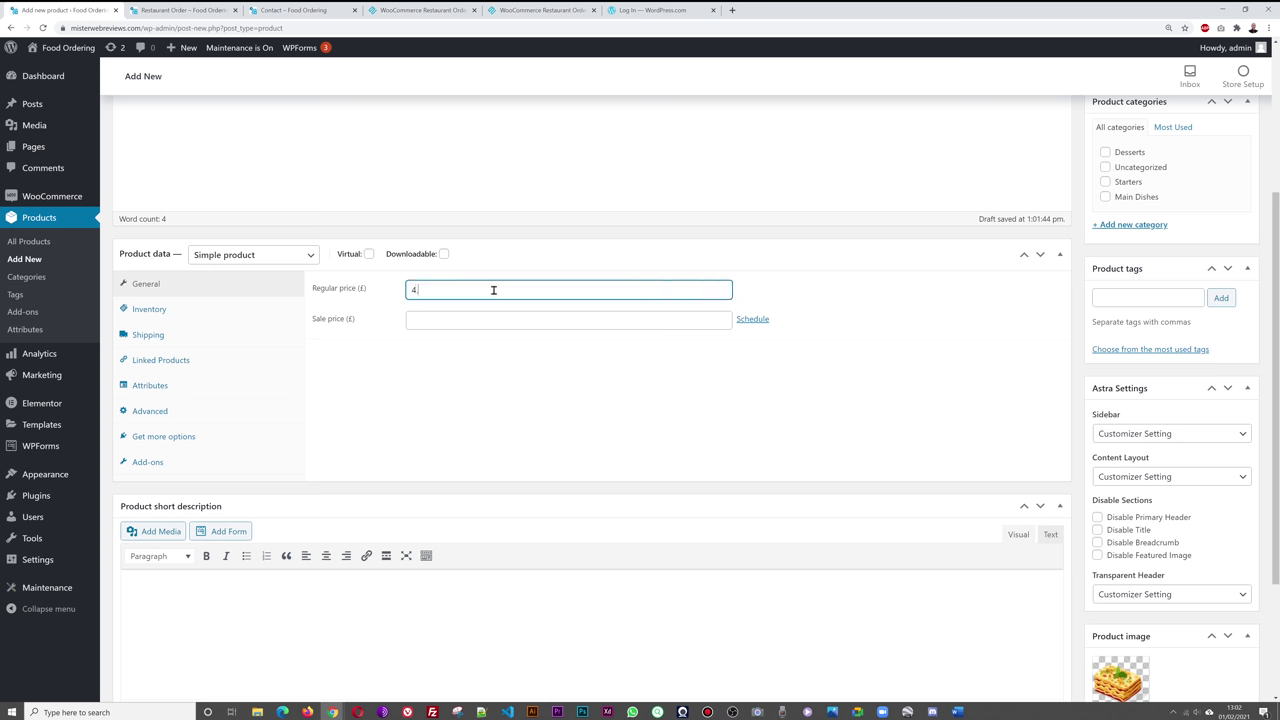
{"action": "left_click", "coordinate": [873, 438]}
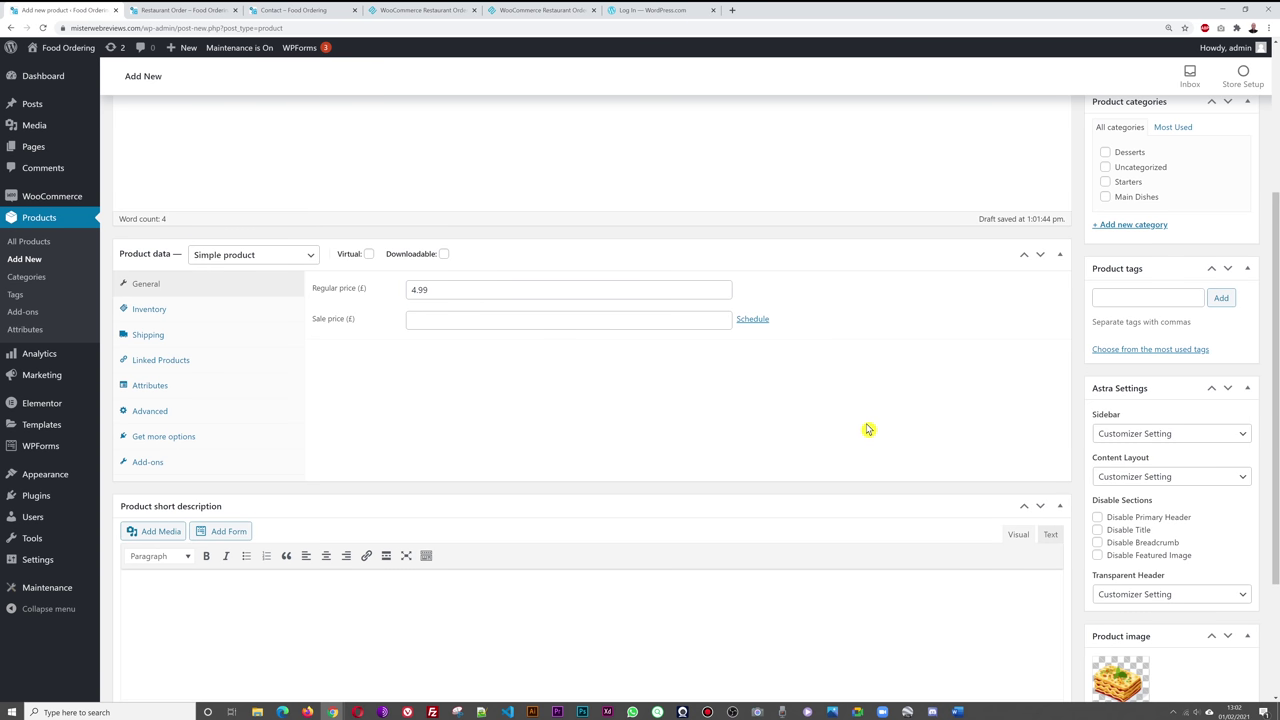
{"action": "scroll", "coordinate": [871, 430], "scroll_direction": "up", "scroll_amount": 1}
{"action": "left_click", "coordinate": [1105, 252]}
{"action": "scroll", "coordinate": [951, 451], "scroll_direction": "up", "scroll_amount": 2}
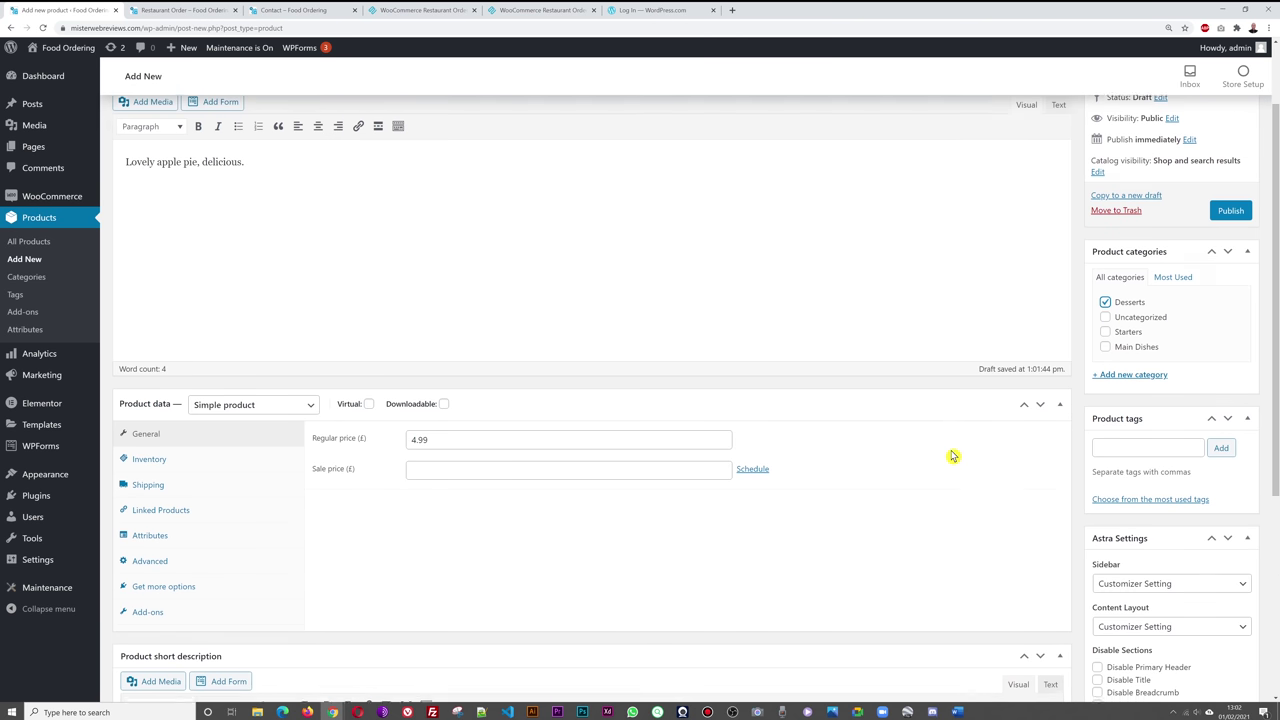
{"action": "left_click", "coordinate": [1230, 310]}
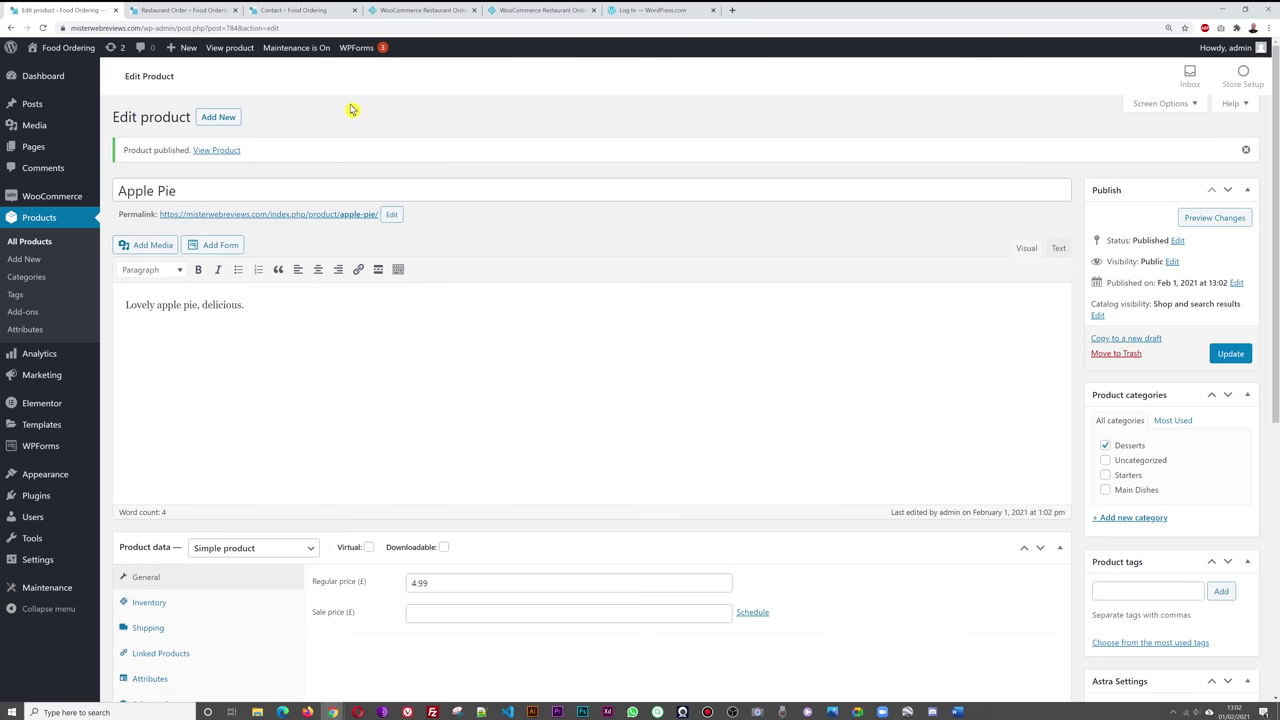
{"action": "left_click", "coordinate": [181, 11]}
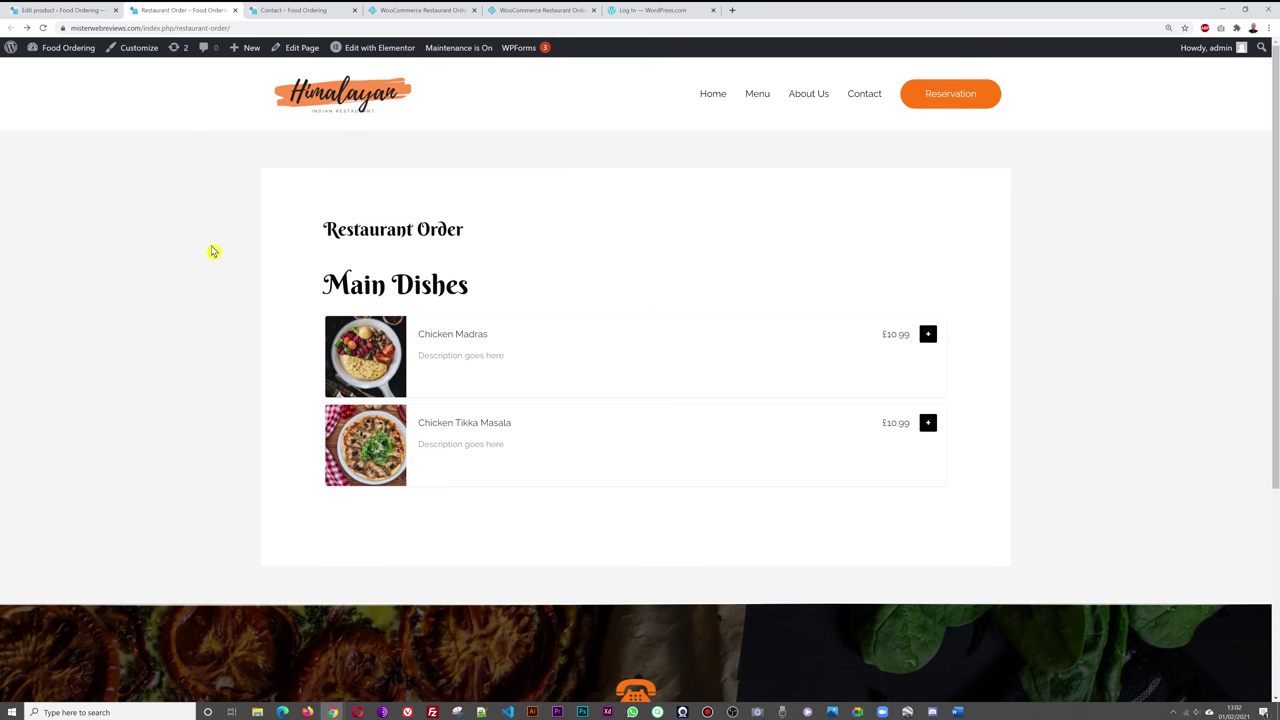
{"action": "key", "text": "F5"}
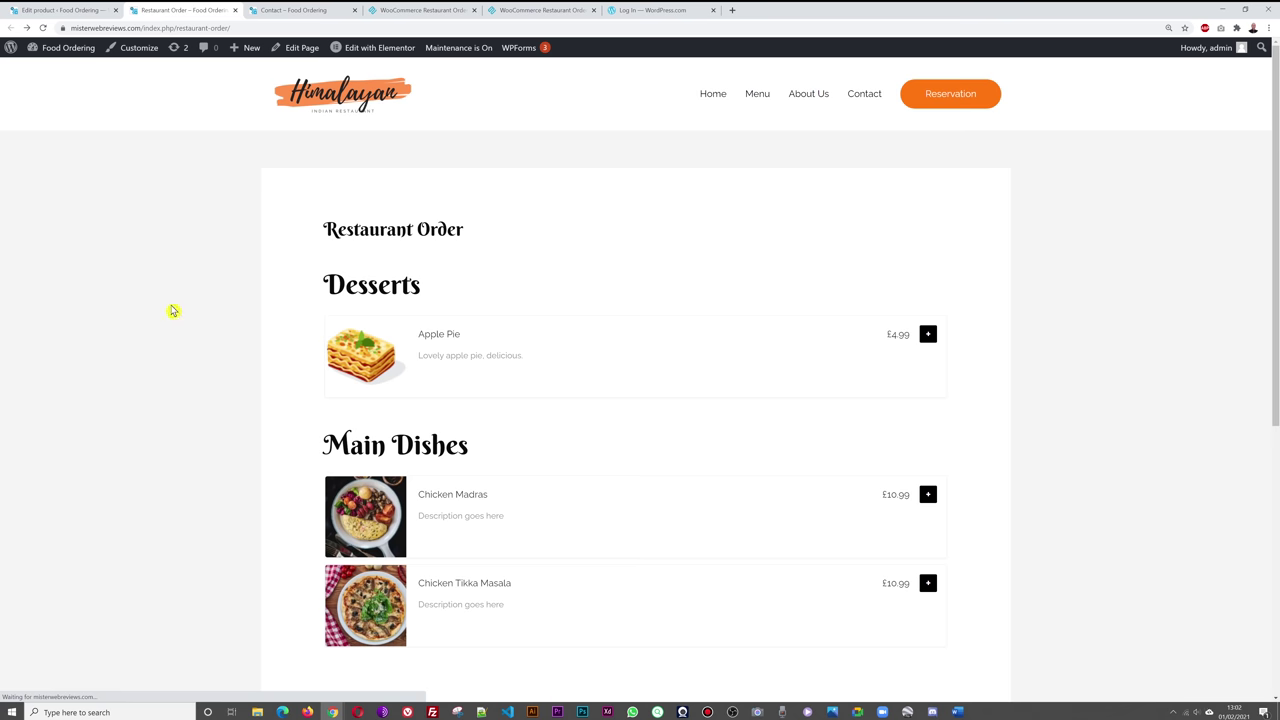
{"action": "scroll", "coordinate": [140, 315], "scroll_direction": "down", "scroll_amount": 1}
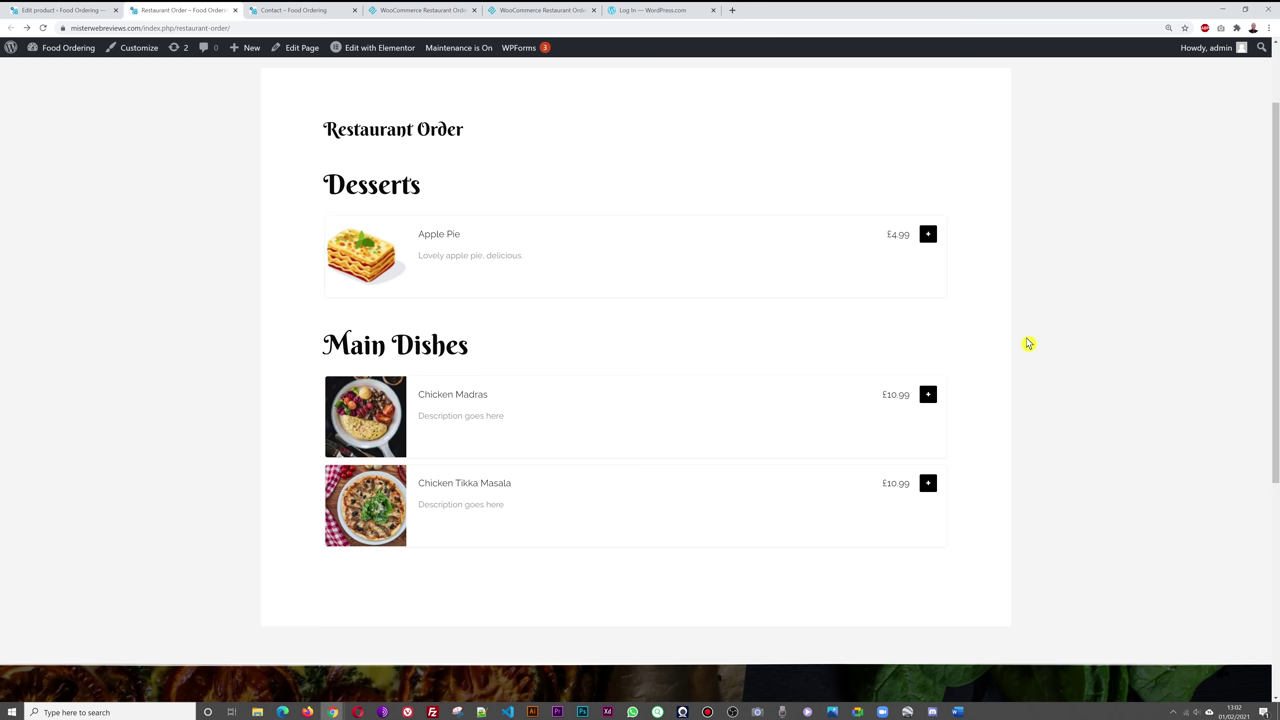
{"action": "scroll", "coordinate": [1028, 343], "scroll_direction": "up", "scroll_amount": 2}
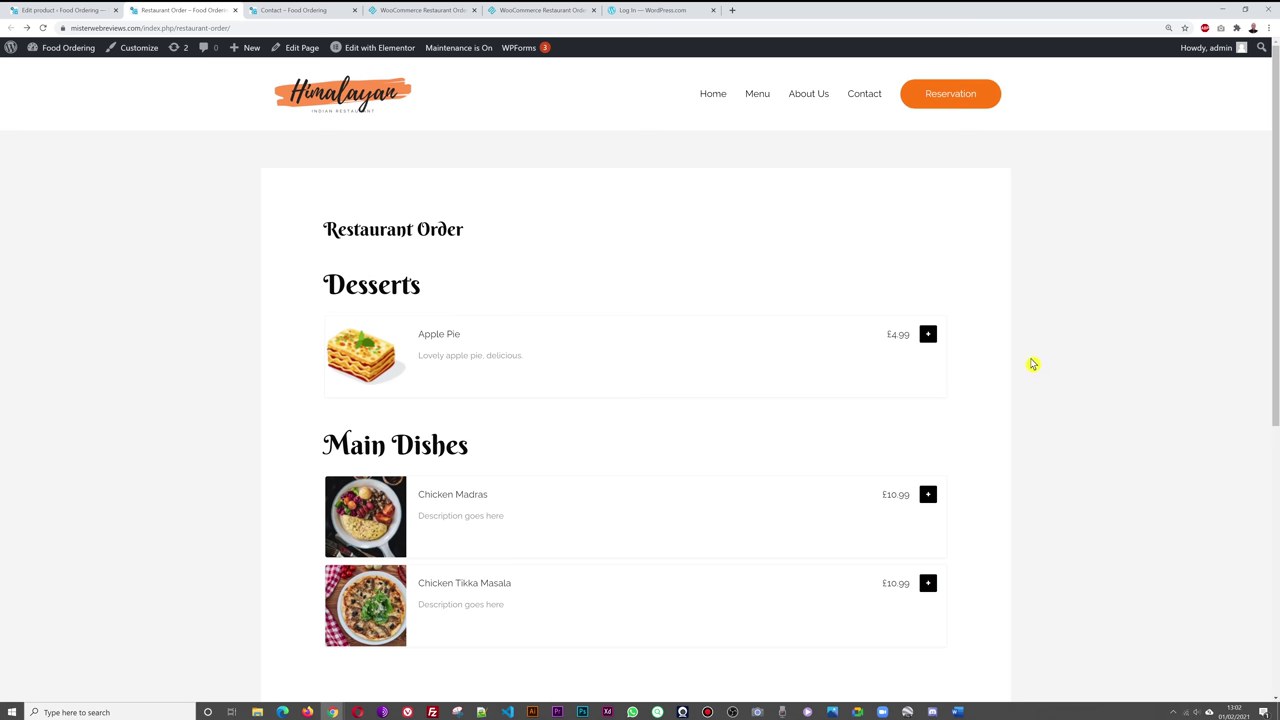
{"action": "left_click", "coordinate": [42, 11]}
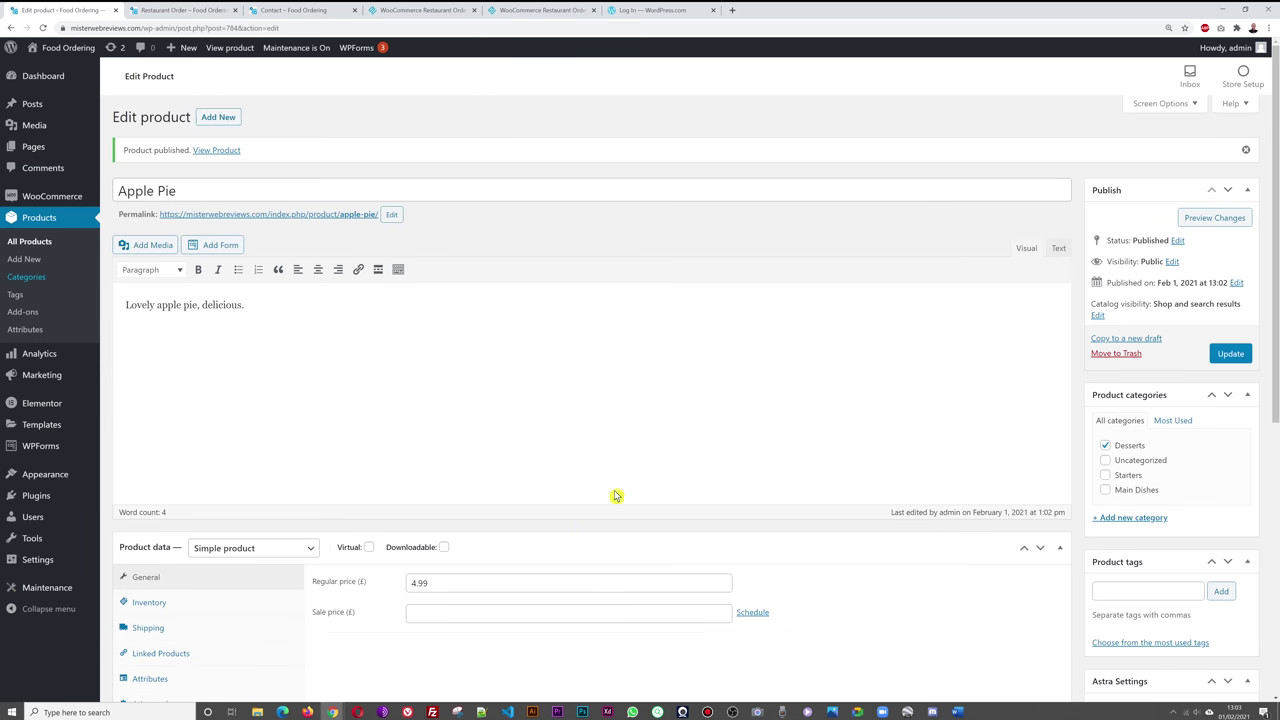
- Drag Starters to the top and Main Dishes to second in Product Categories
{"action": "left_click", "coordinate": [30, 283]}
{"action": "left_click", "coordinate": [680, 85]}
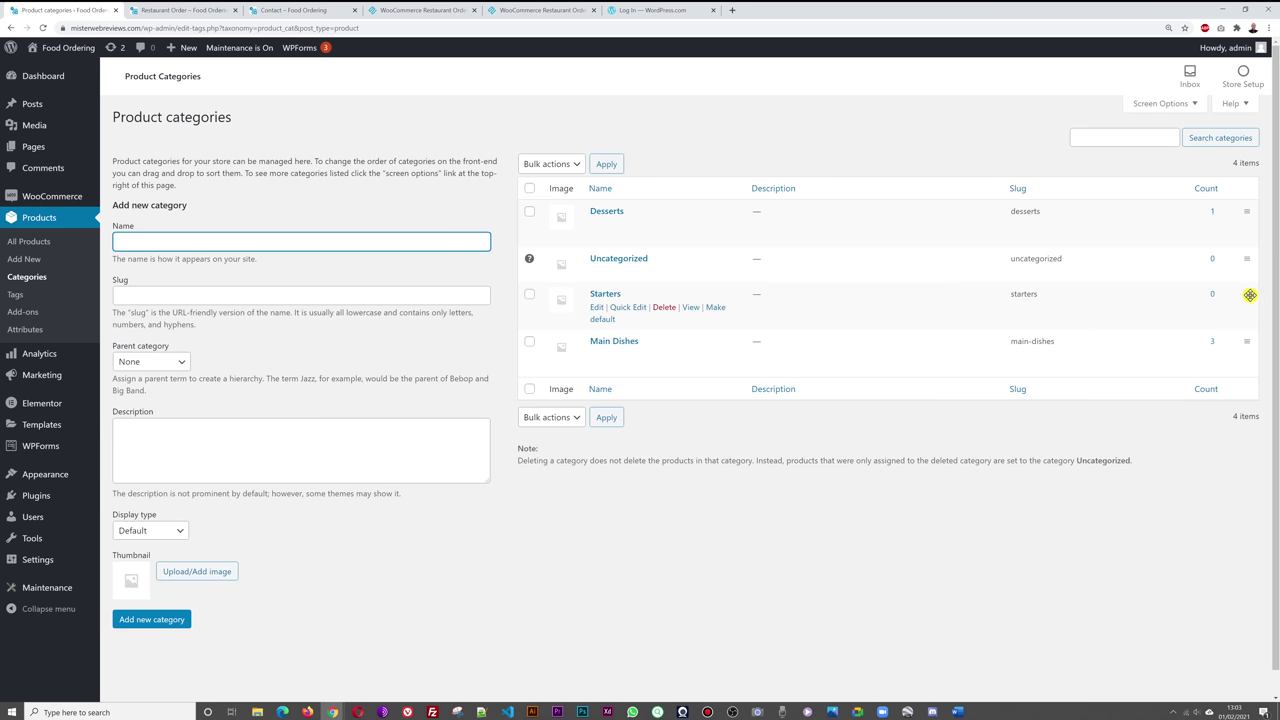
{"action": "left_click_drag", "start_coordinate": [1249, 297], "coordinate": [1248, 208]}
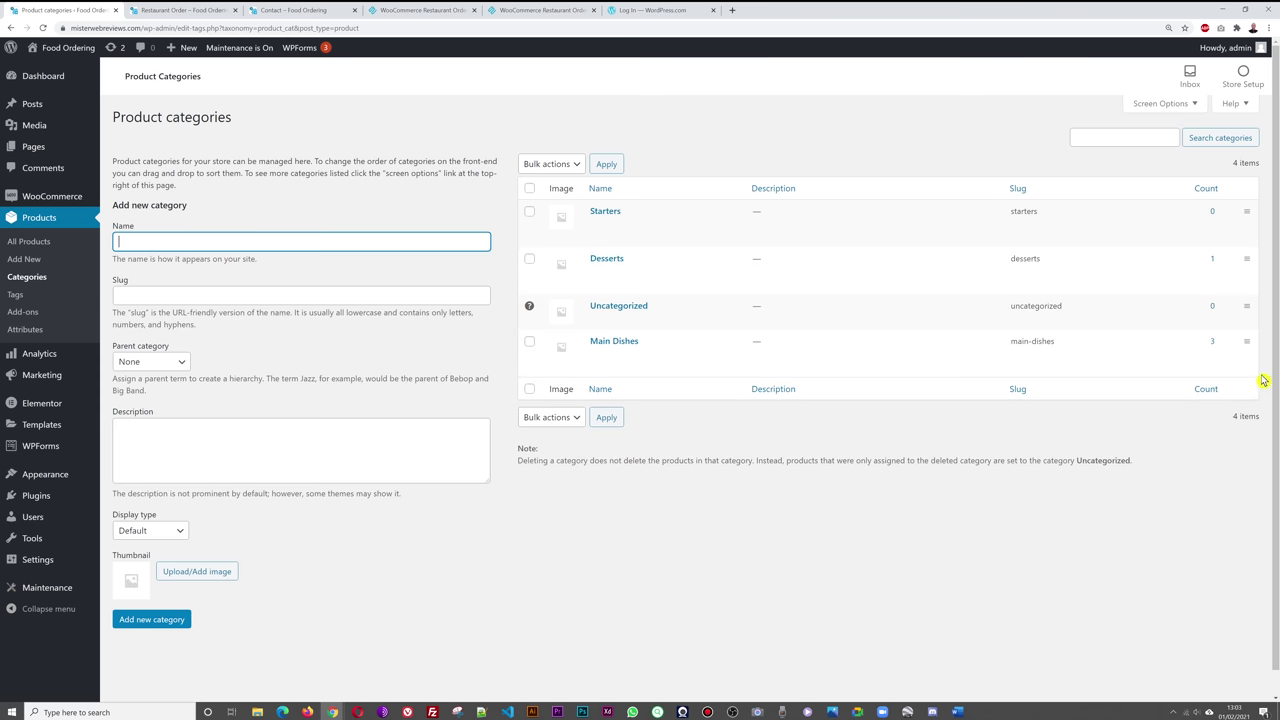
{"action": "left_click_drag", "start_coordinate": [1247, 346], "coordinate": [1251, 257]}
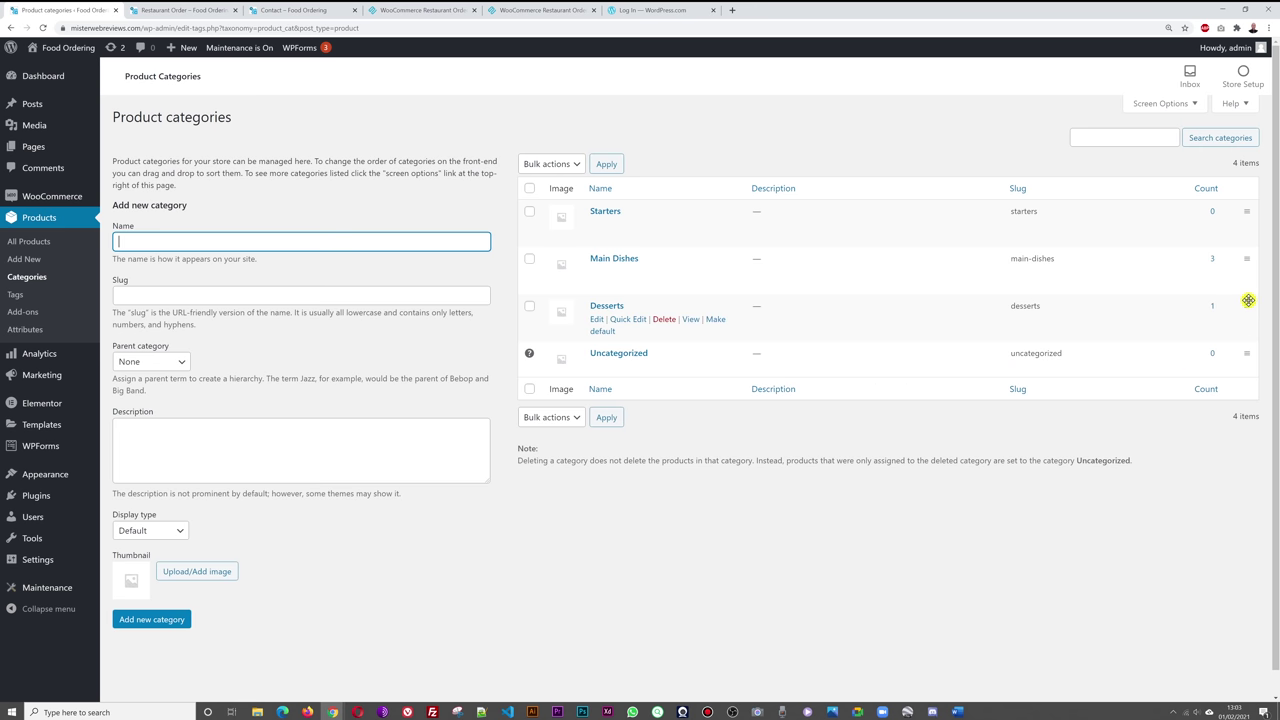
{"action": "left_click", "coordinate": [697, 549]}
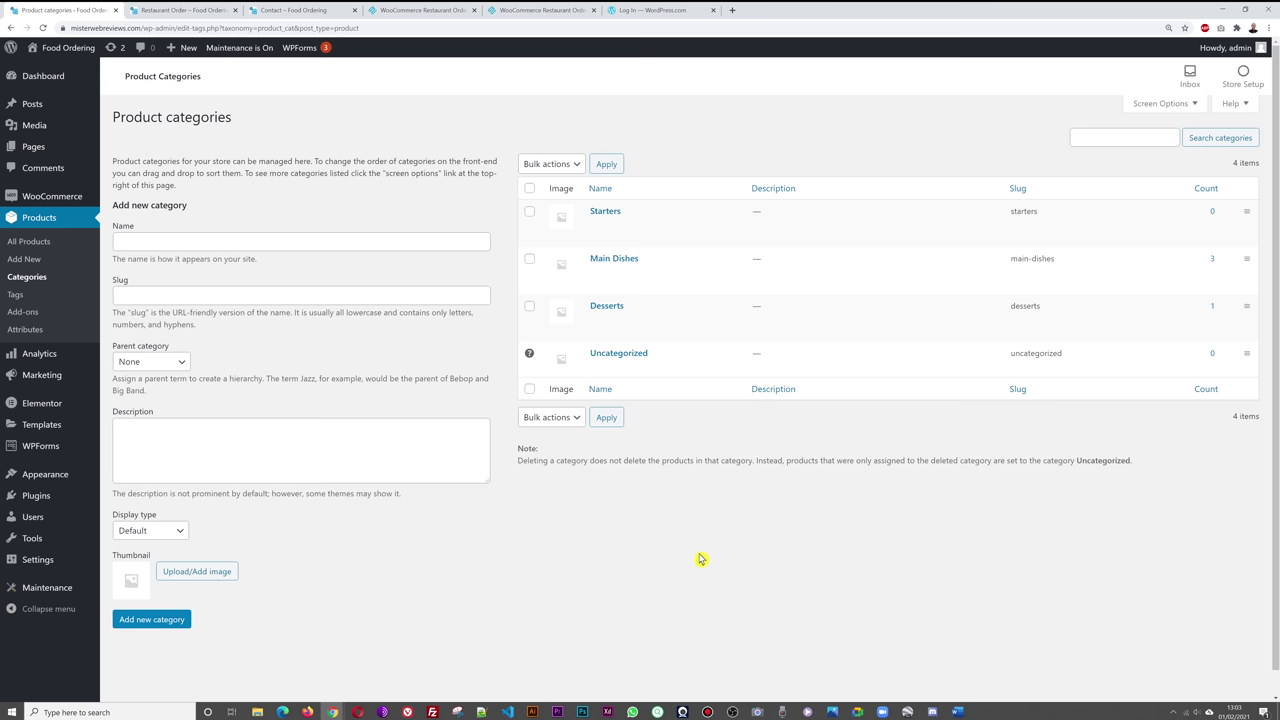
- Reload the Restaurant Order page to verify the new category order, then return to admin
{"action": "left_click", "coordinate": [189, 12]}
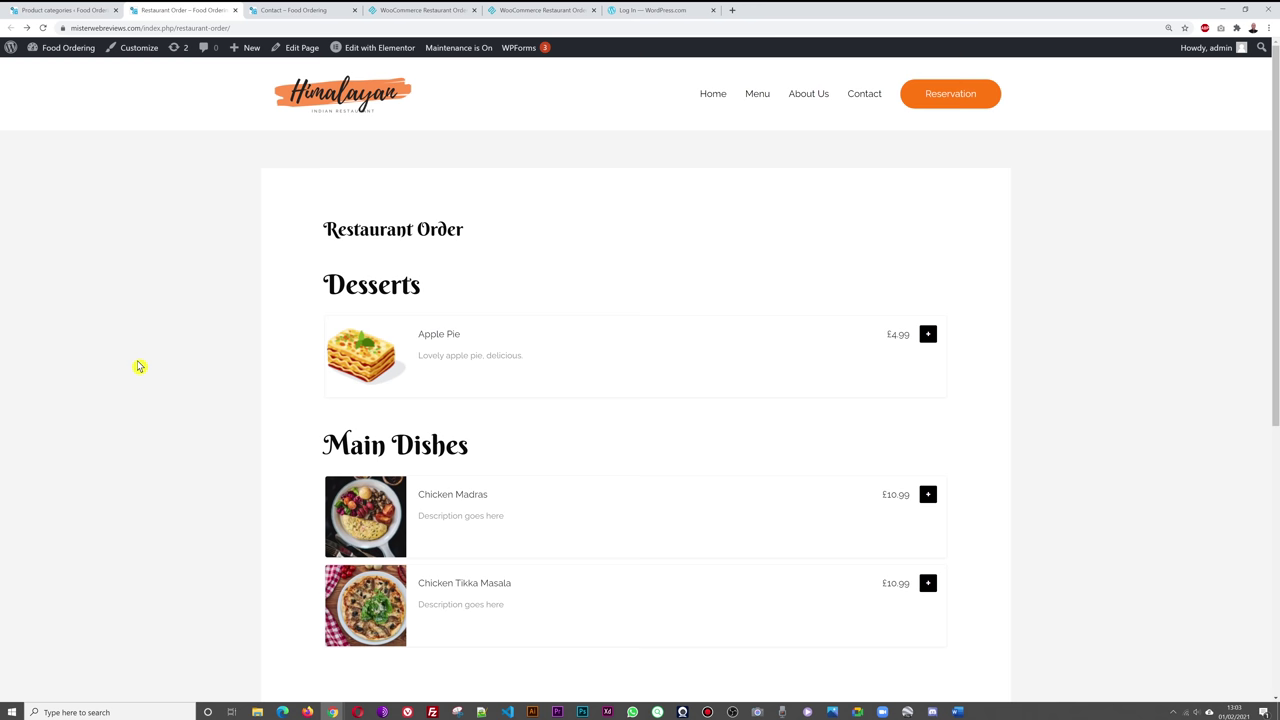
{"action": "key", "text": "F5"}
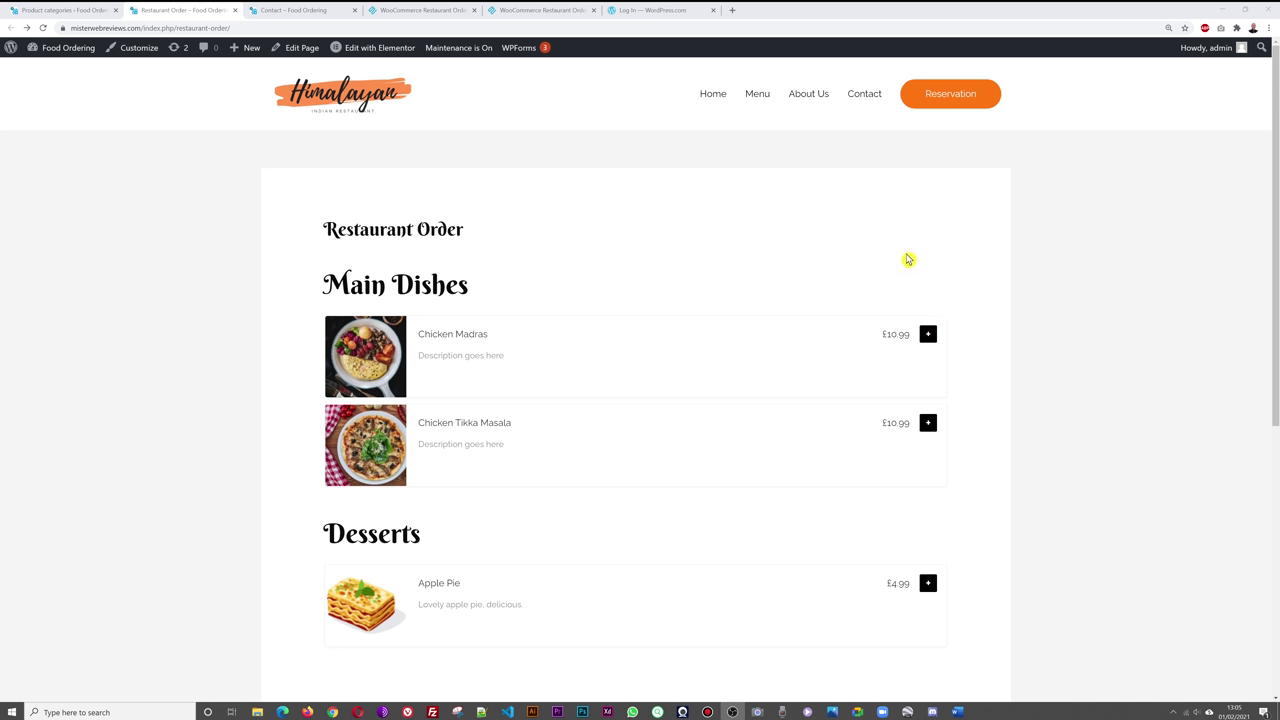
{"action": "left_click", "coordinate": [52, 11]}
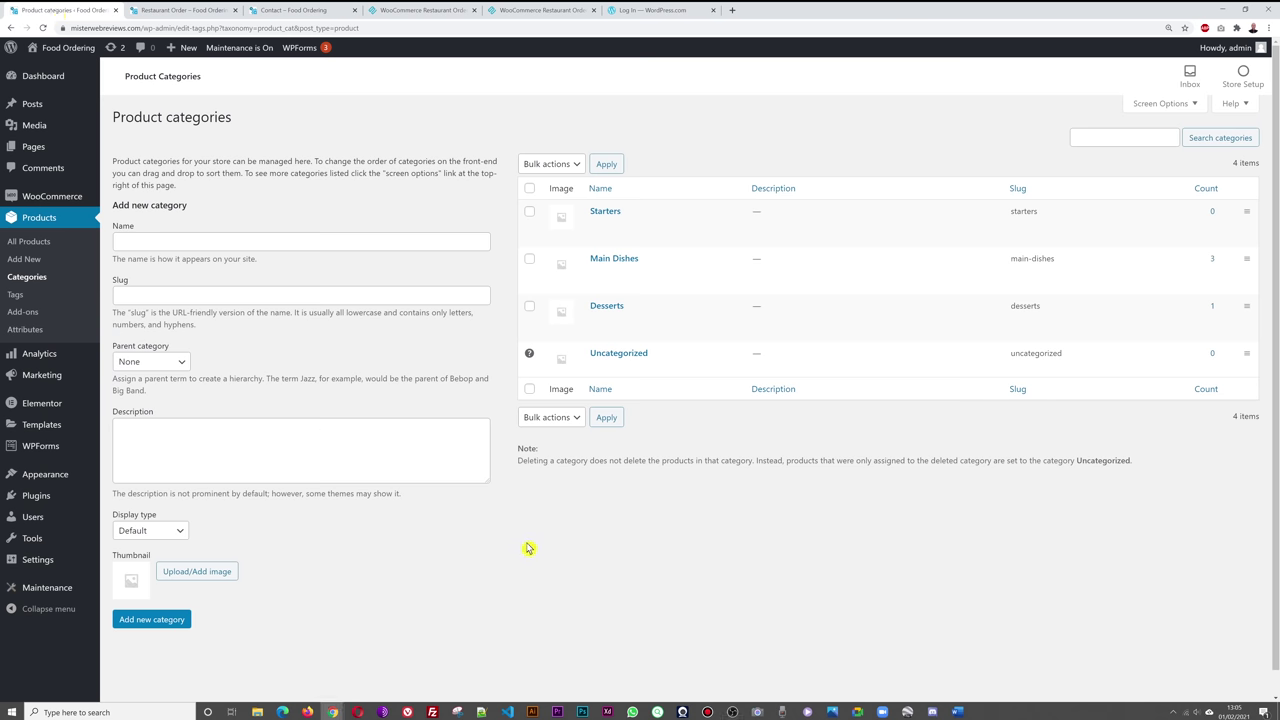
{"action": "mouse_move", "coordinate": [55, 201]}
{"action": "left_click", "coordinate": [133, 290]}
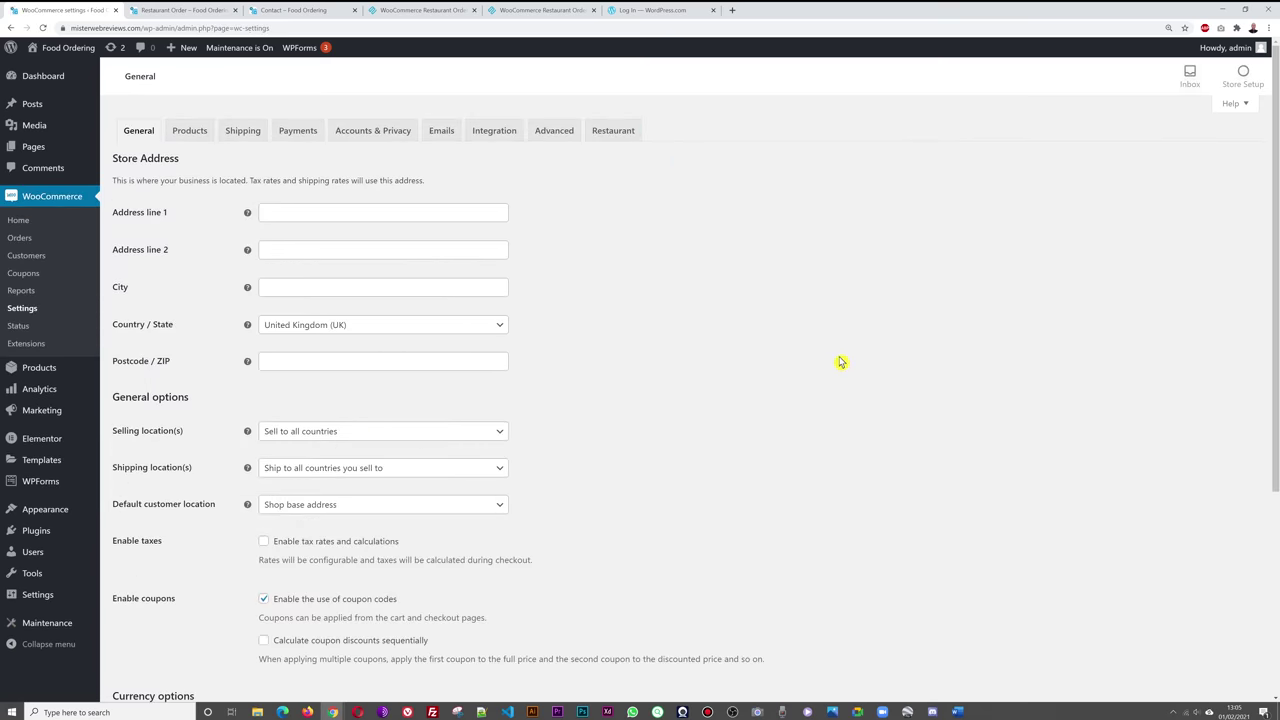
{"action": "scroll", "coordinate": [845, 394], "scroll_direction": "down", "scroll_amount": 3}
{"action": "scroll", "coordinate": [842, 393], "scroll_direction": "up", "scroll_amount": 3}
{"action": "left_click", "coordinate": [364, 211]}
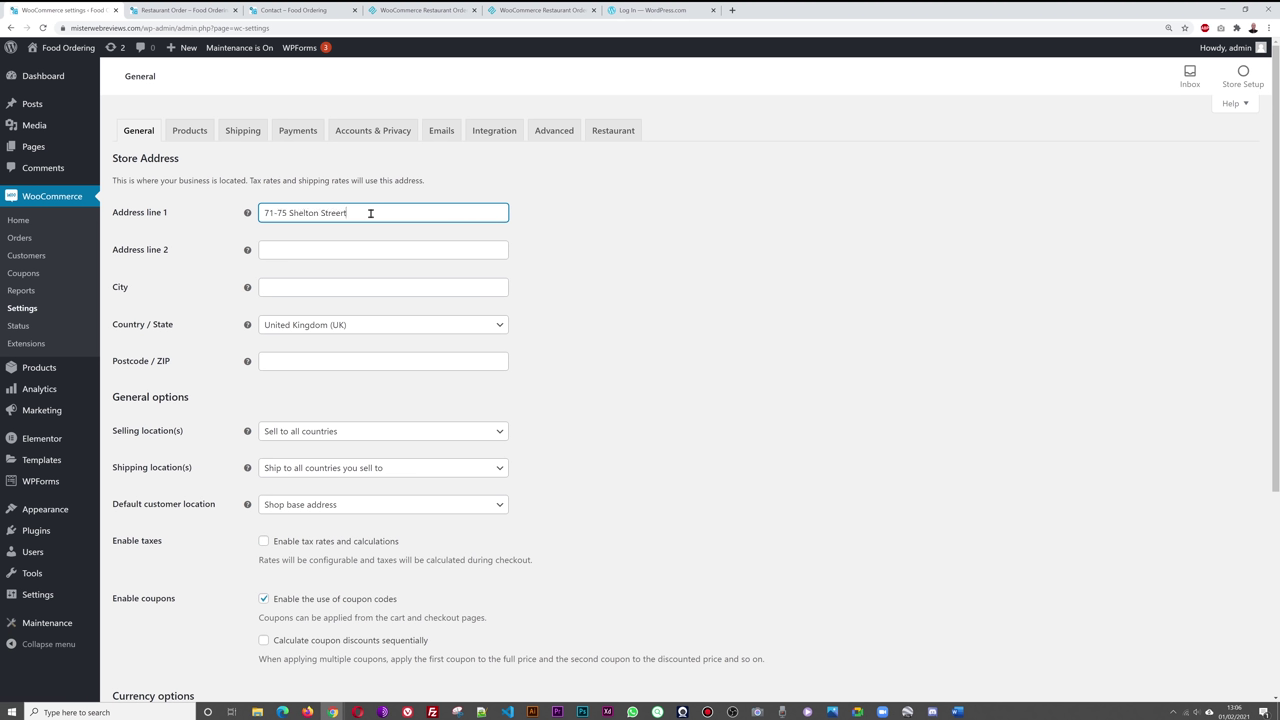
{"action": "key", "text": "Tab"}
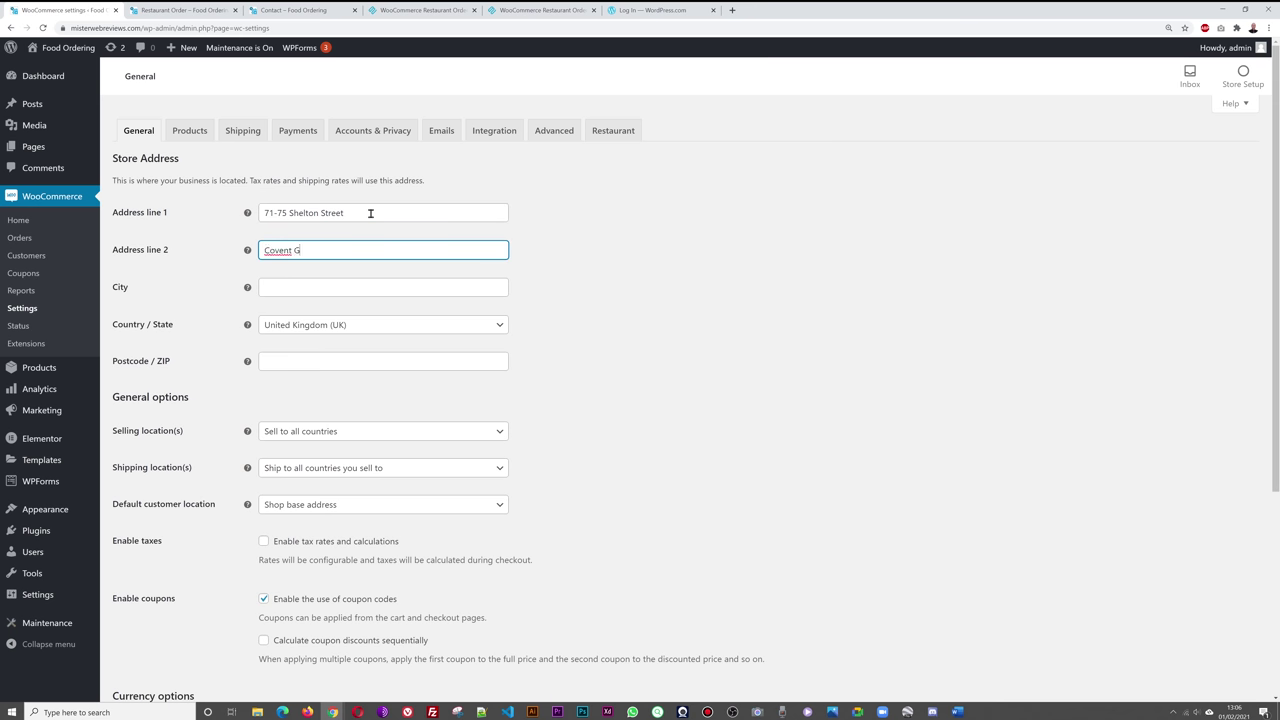
{"action": "key", "text": "Tab"}
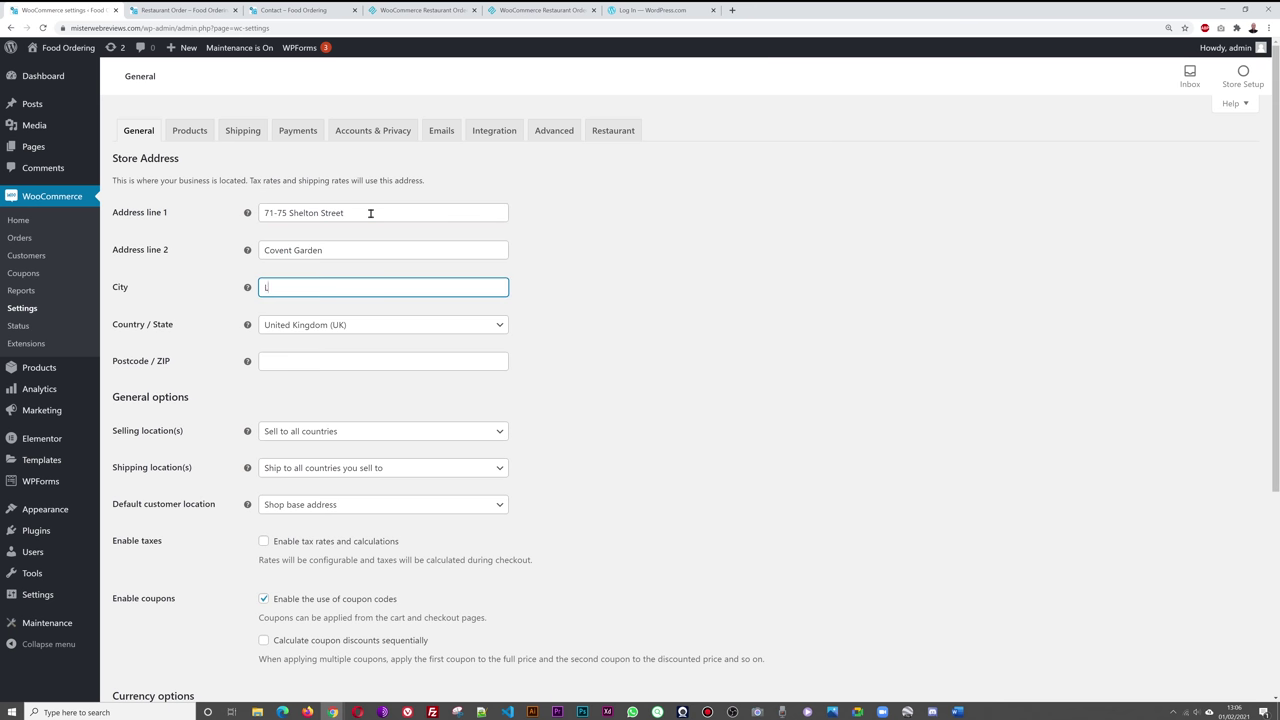
{"action": "left_click", "coordinate": [340, 362]}
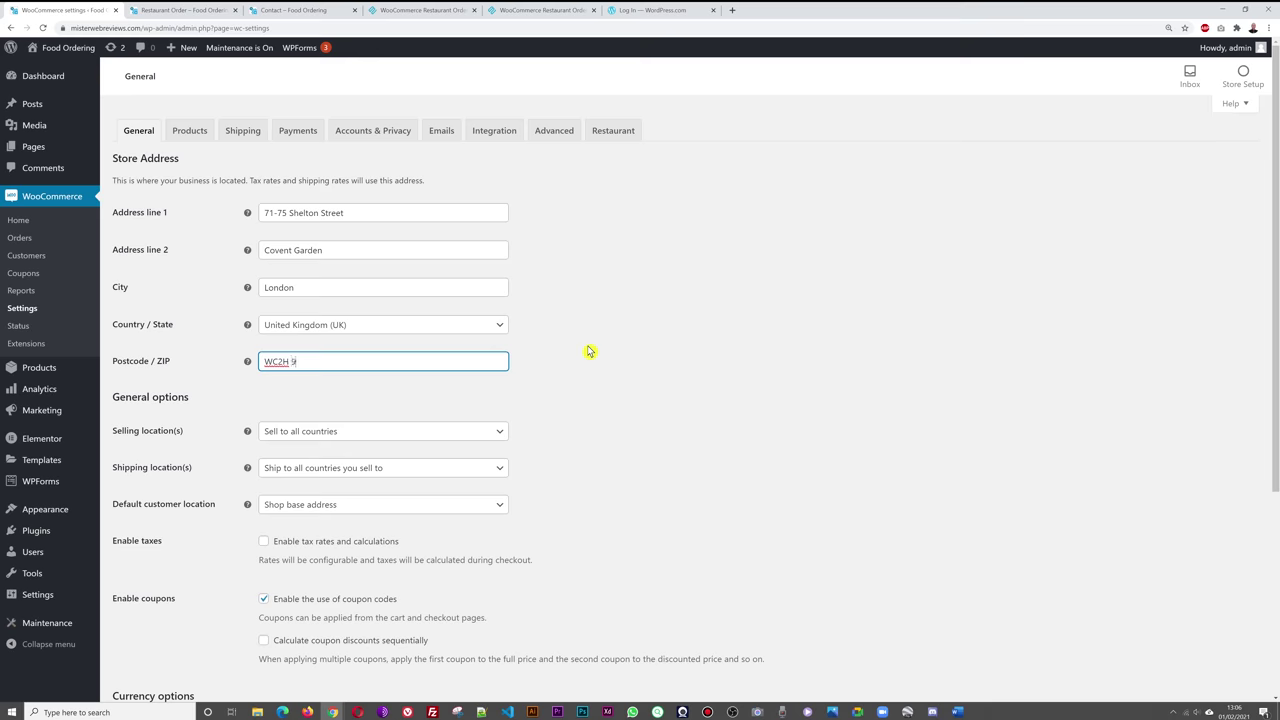
{"action": "left_click", "coordinate": [710, 398]}
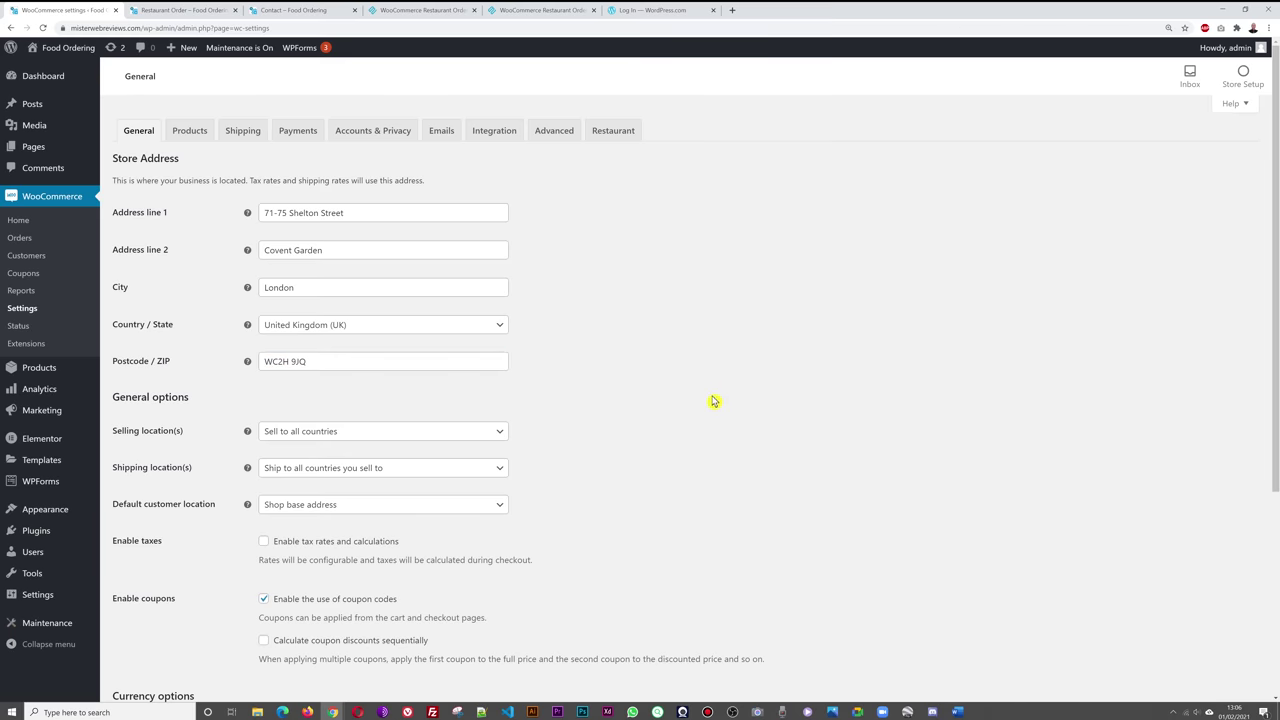
{"action": "scroll", "coordinate": [729, 406], "scroll_direction": "down", "scroll_amount": 1}
{"action": "scroll", "coordinate": [729, 406], "scroll_direction": "down", "scroll_amount": 1}
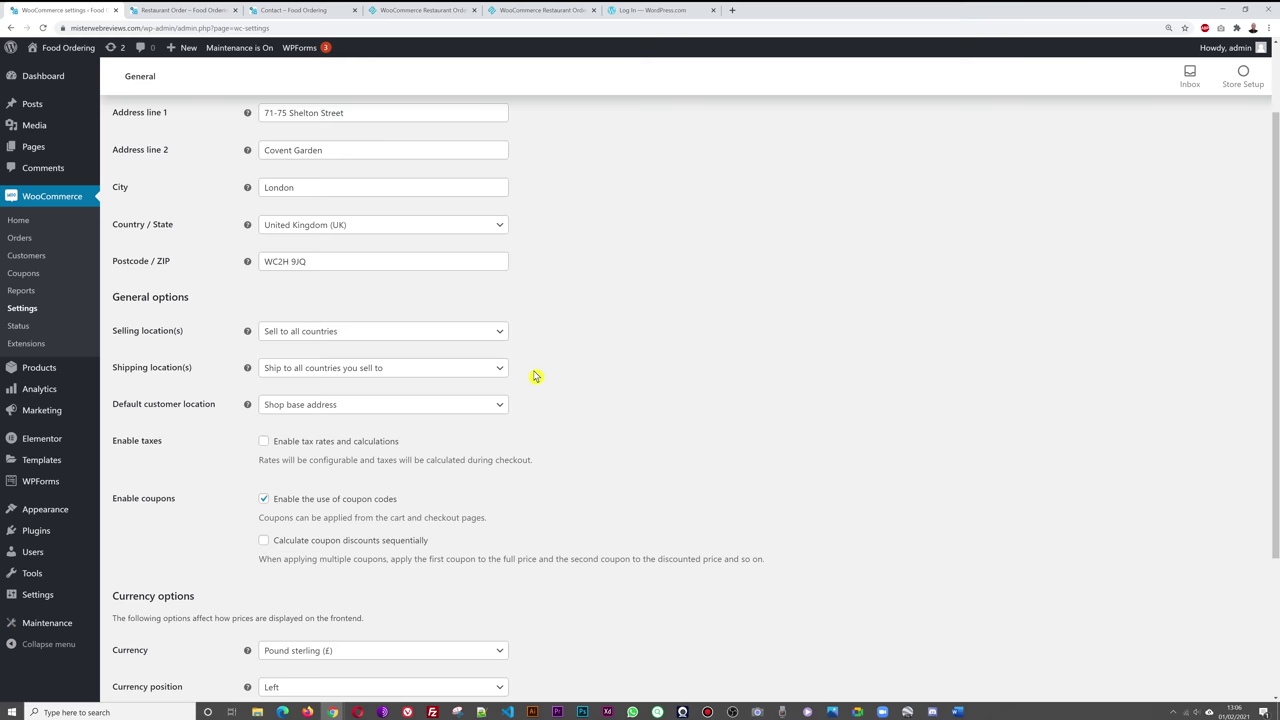
- Set selling location to specific countries with United Kingdom (UK), leaving shipping locations unchanged
{"action": "left_click", "coordinate": [502, 335]}
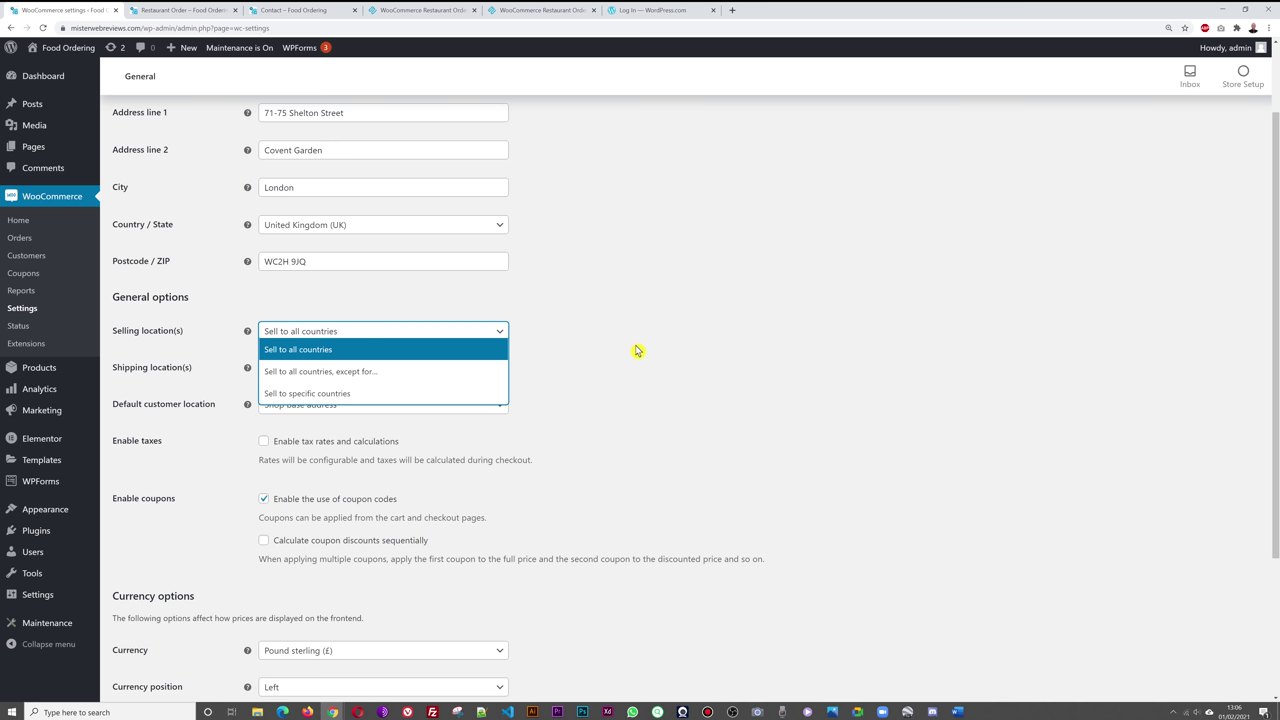
{"action": "left_click", "coordinate": [380, 395]}
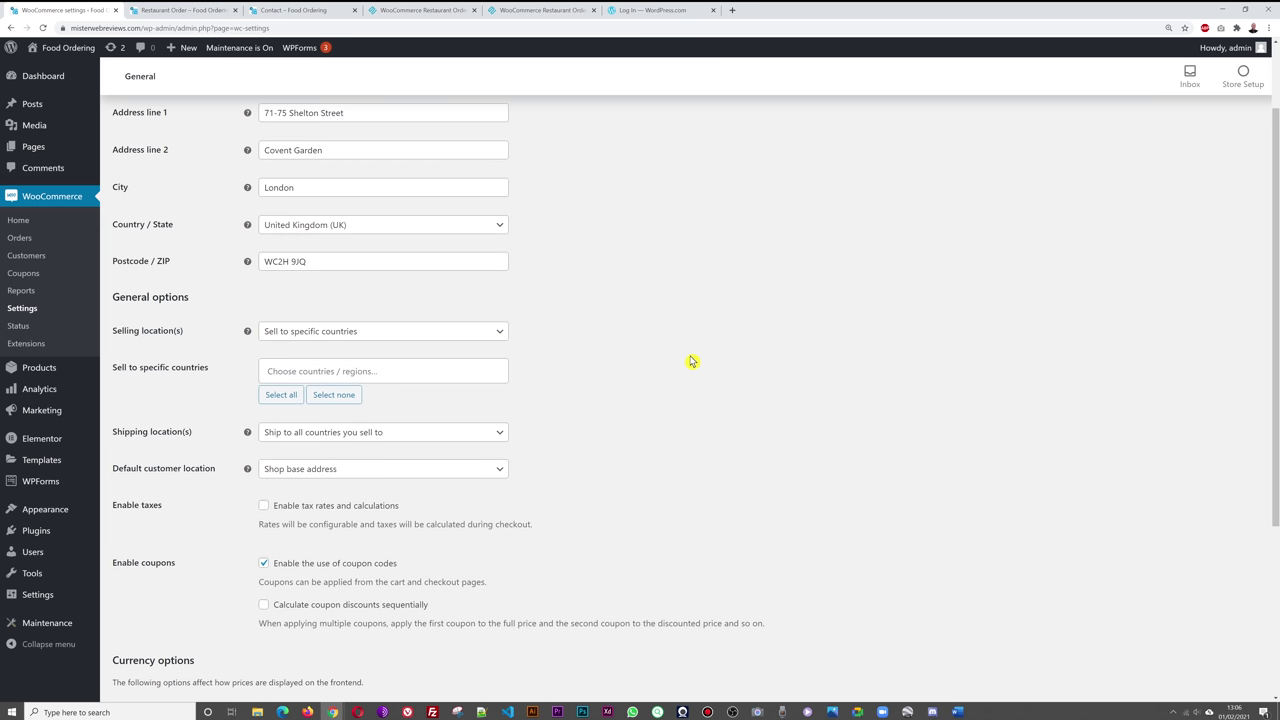
{"action": "left_click", "coordinate": [450, 372]}
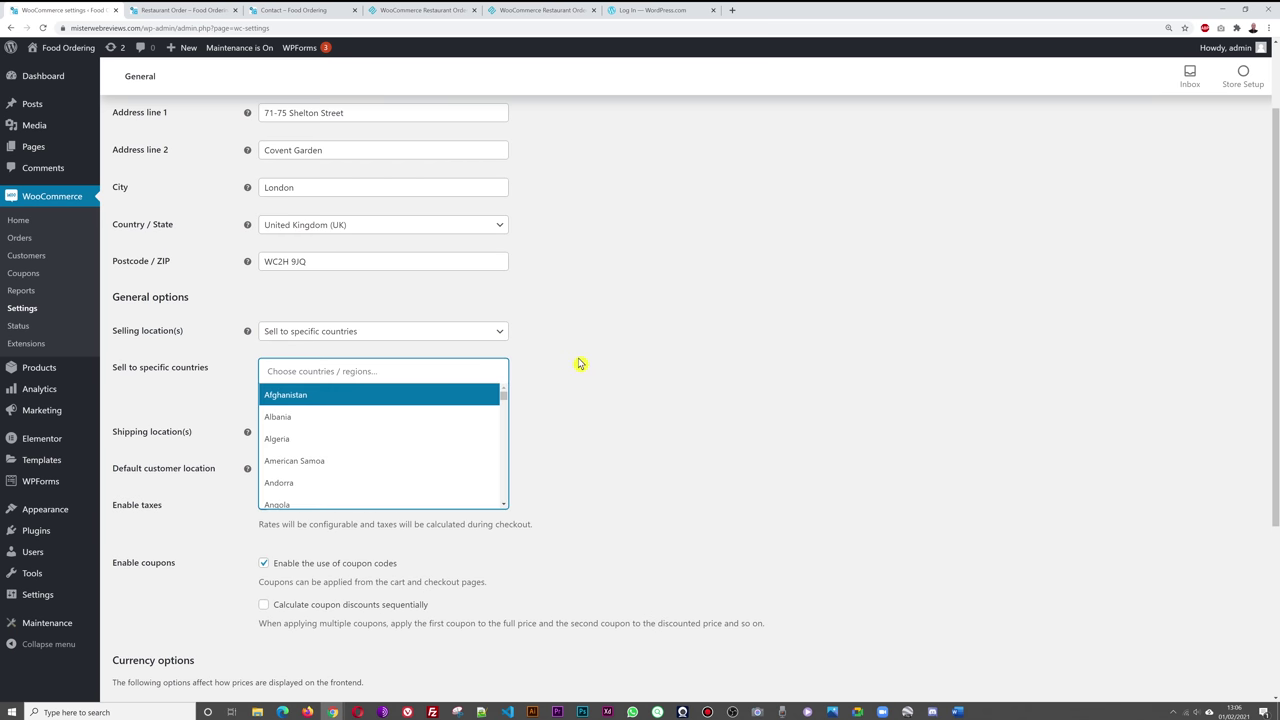
{"action": "scroll", "coordinate": [445, 445], "scroll_direction": "down", "scroll_amount": 3}
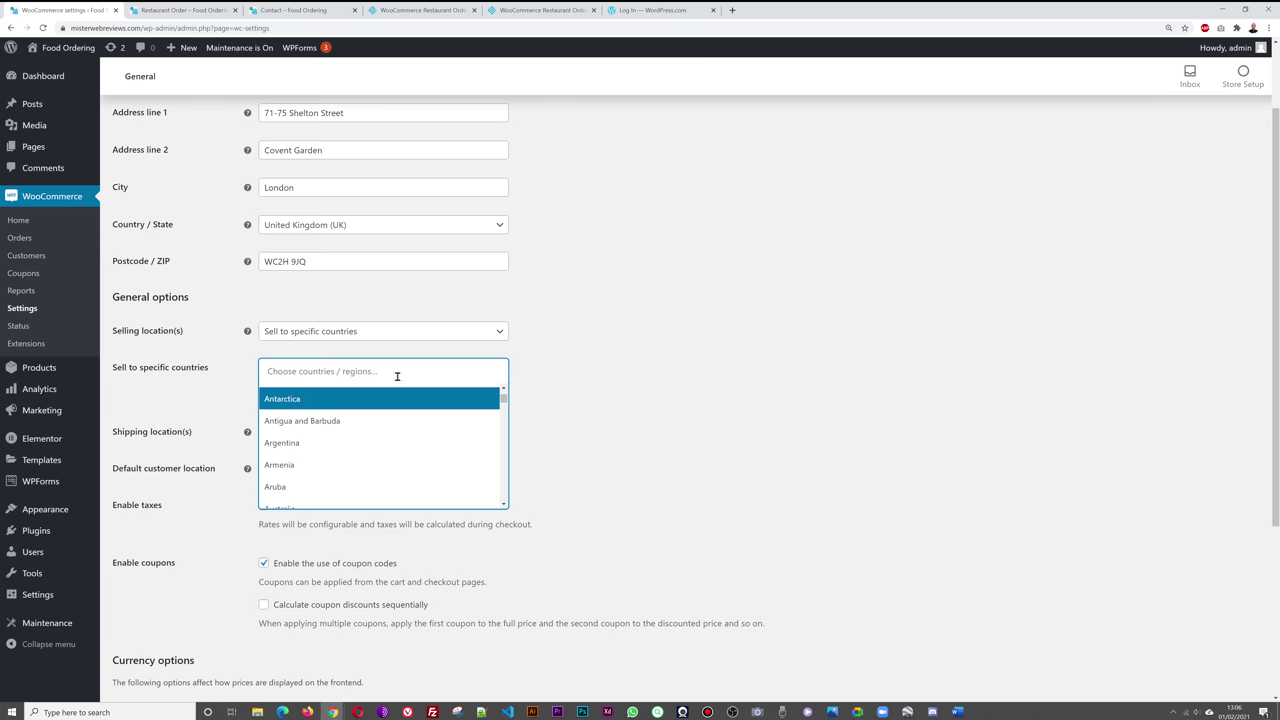
{"action": "left_click_drag", "start_coordinate": [505, 403], "coordinate": [471, 486]}
{"action": "scroll", "coordinate": [433, 457], "scroll_direction": "up", "scroll_amount": 1}
{"action": "left_click", "coordinate": [385, 462]}
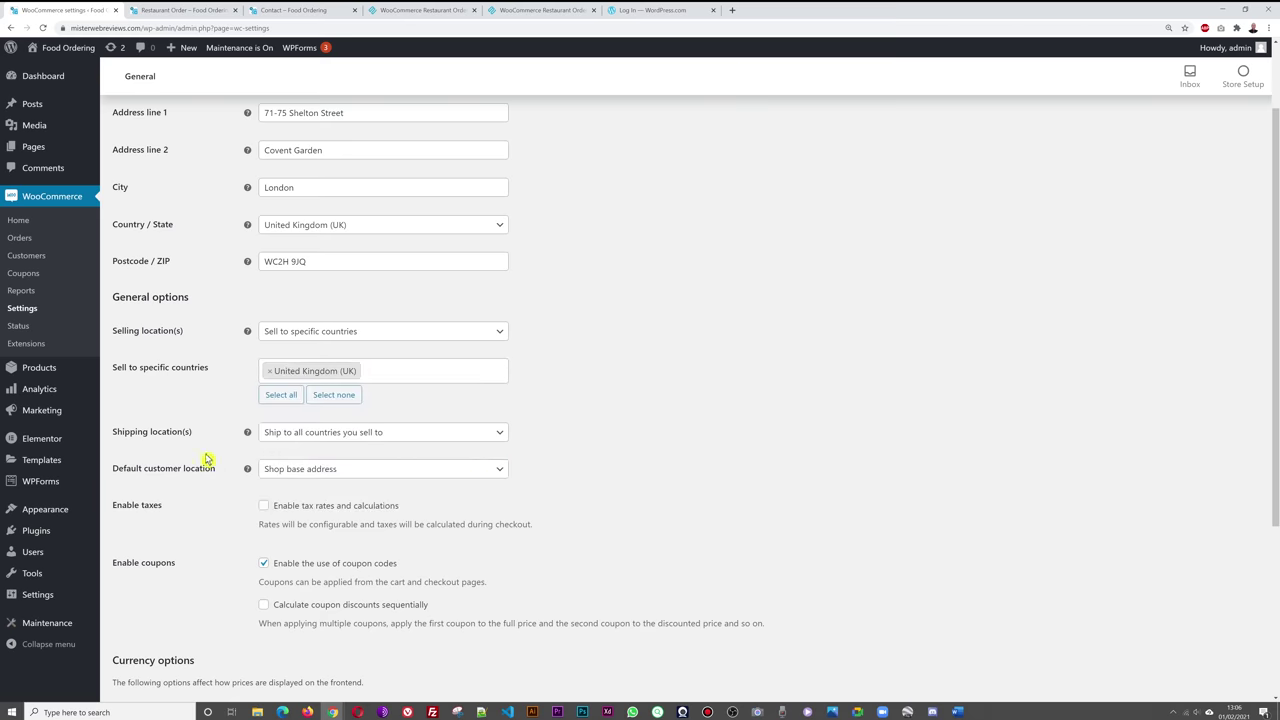
{"action": "left_click", "coordinate": [498, 435]}
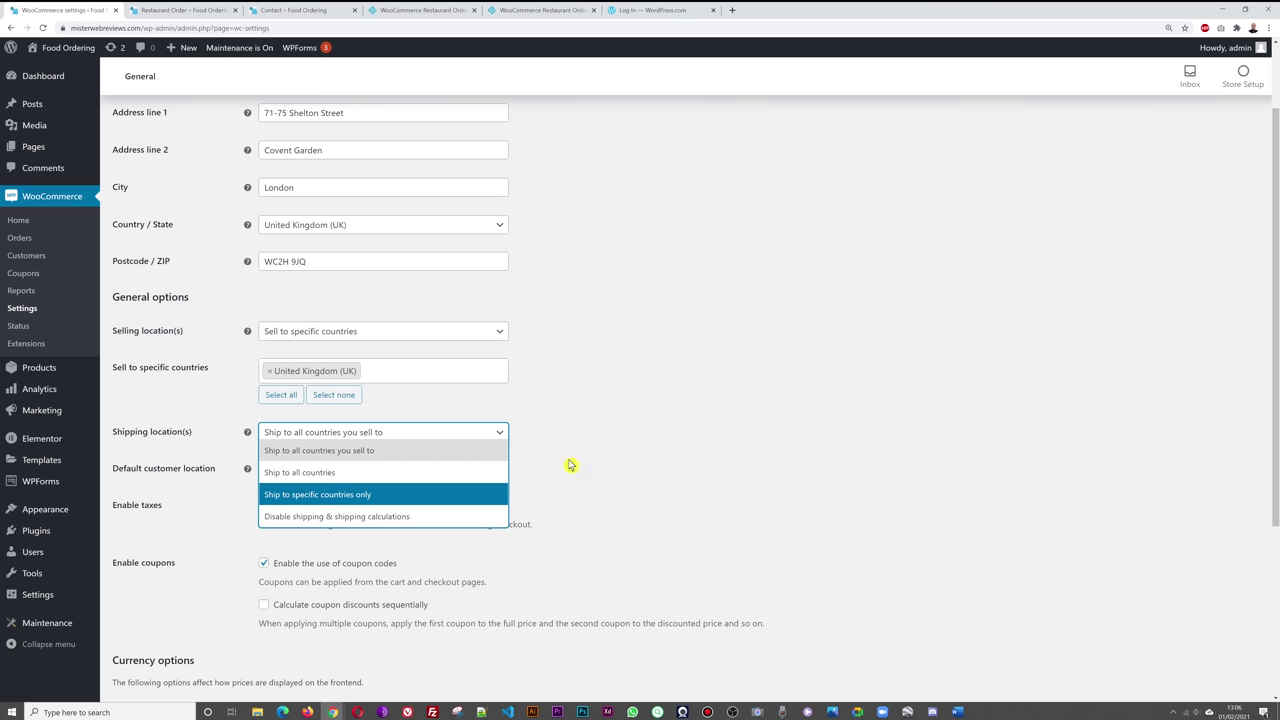
{"action": "left_click", "coordinate": [620, 451]}
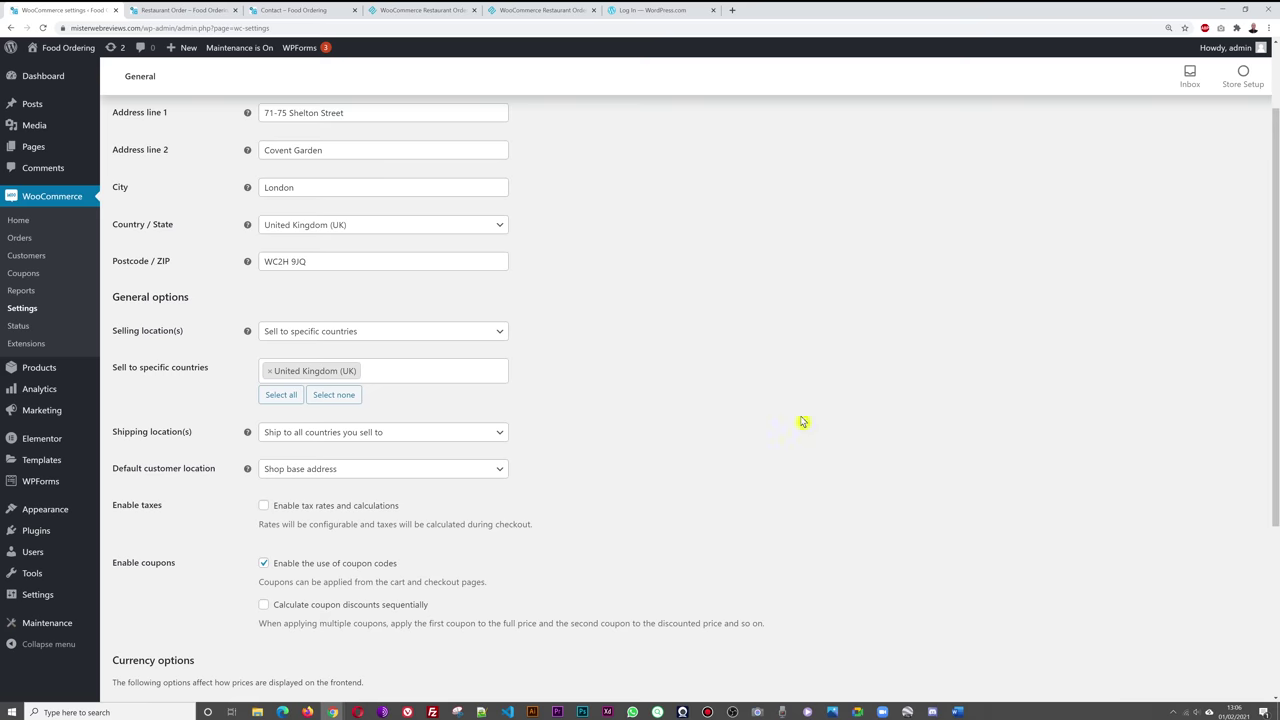
{"action": "scroll", "coordinate": [845, 402], "scroll_direction": "down", "scroll_amount": 4}
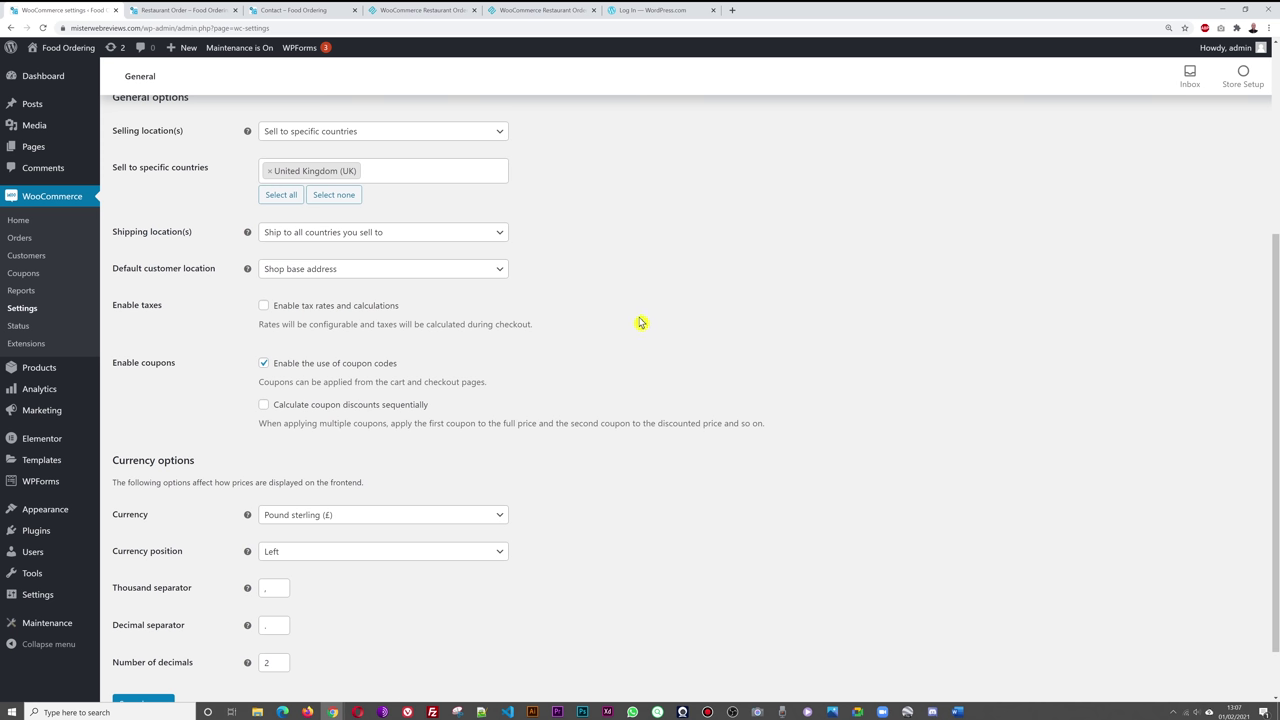
- Enable tax rates and calculations, keeping coupon codes enabled
{"action": "left_click", "coordinate": [265, 308]}
{"action": "scroll", "coordinate": [660, 314], "scroll_direction": "down", "scroll_amount": 1}
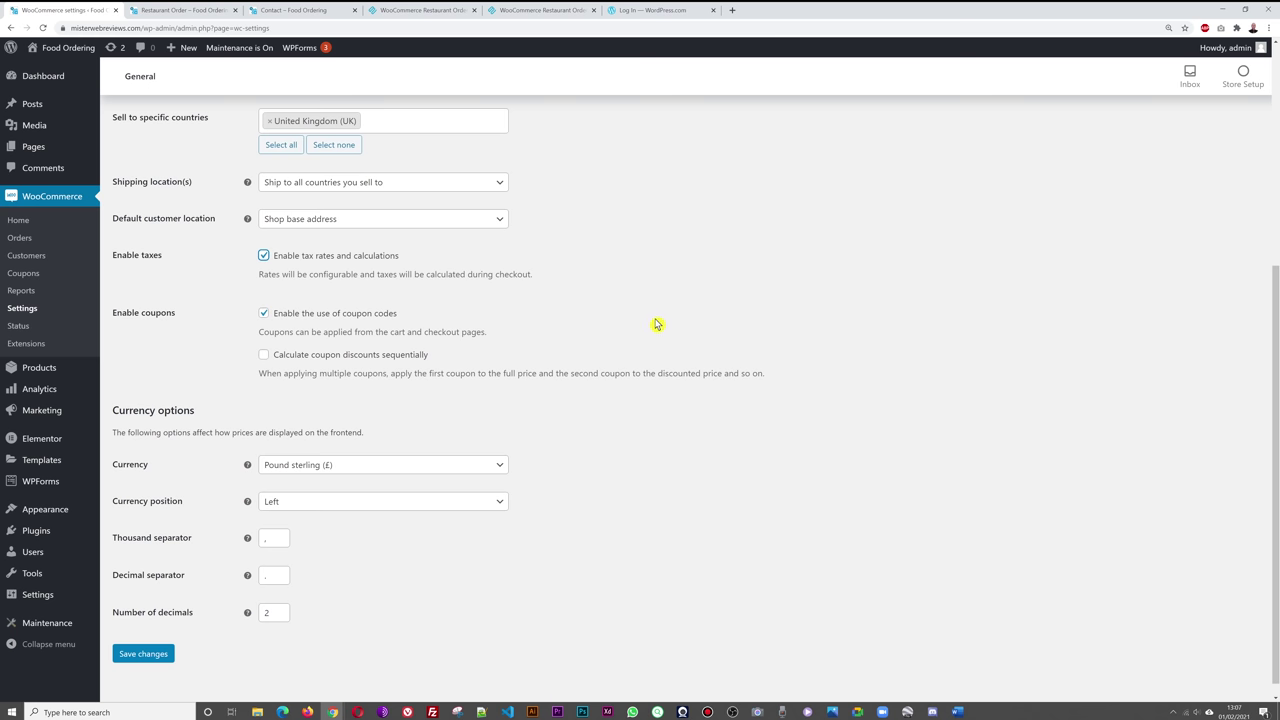
{"action": "left_click", "coordinate": [265, 316]}
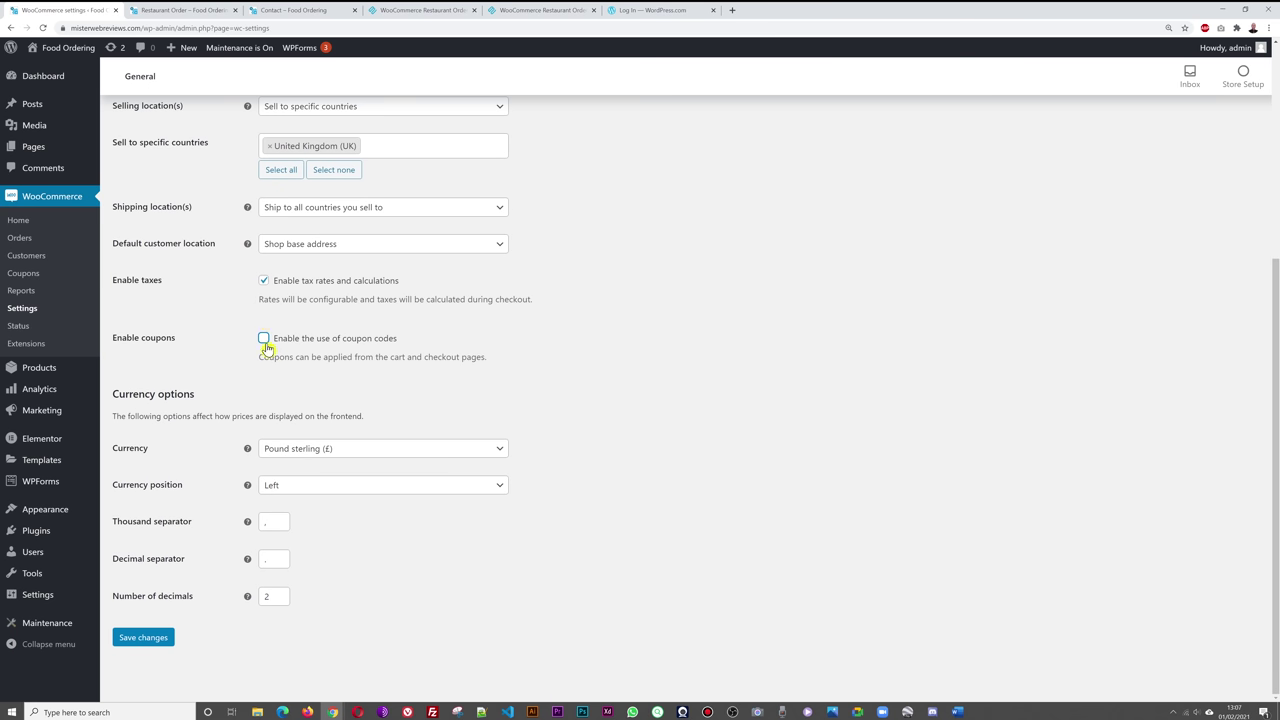
{"action": "left_click", "coordinate": [264, 338]}
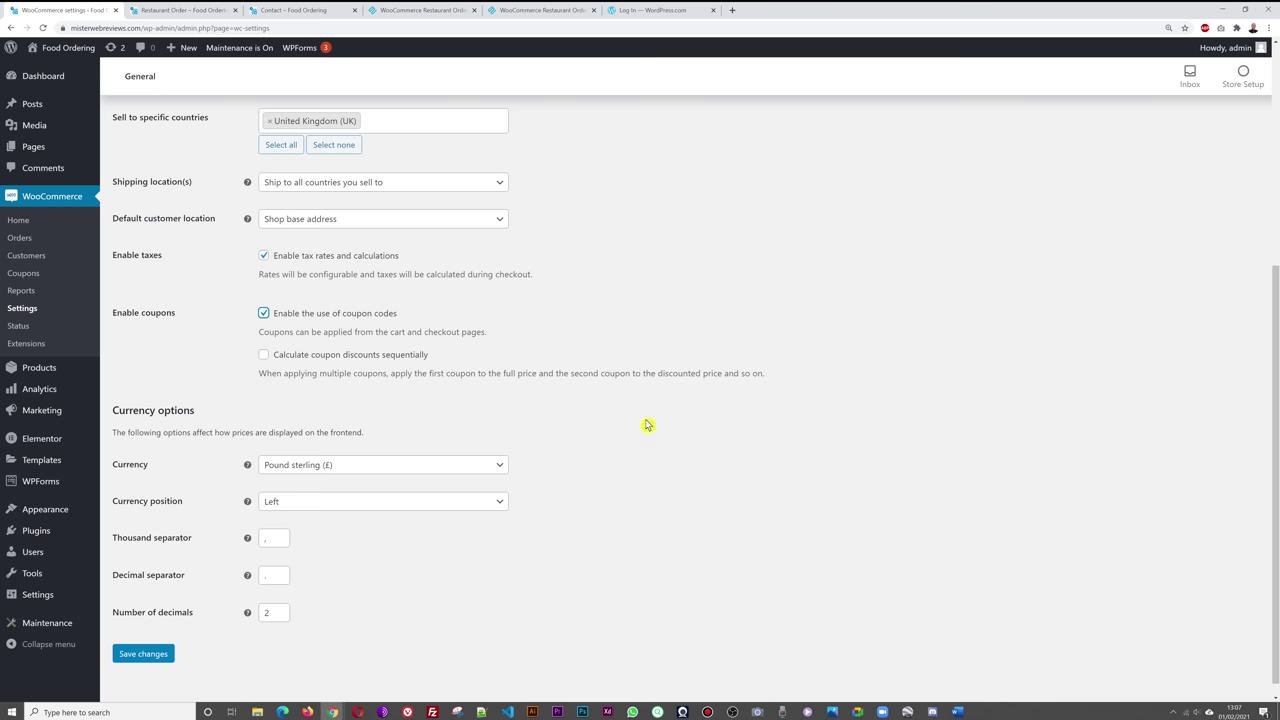
- Keep Pound sterling (£) as the currency and save the general settings
{"action": "left_click", "coordinate": [496, 469]}
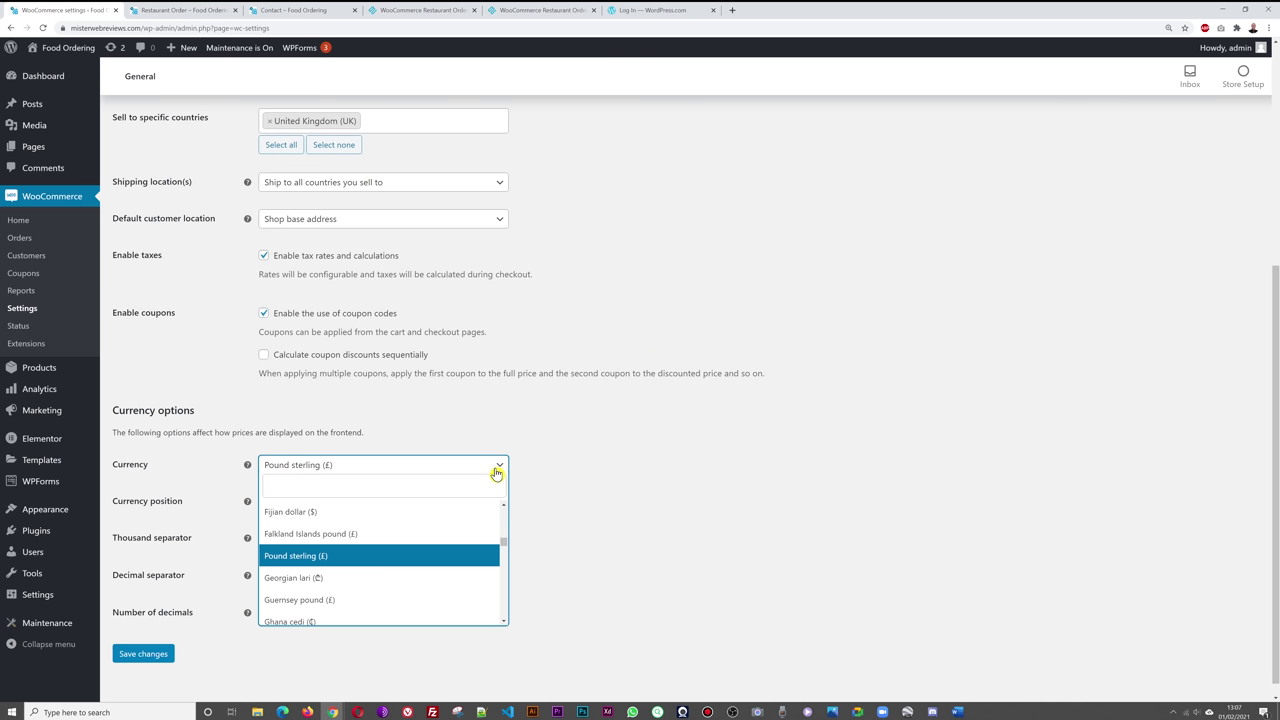
{"action": "left_click", "coordinate": [496, 470]}
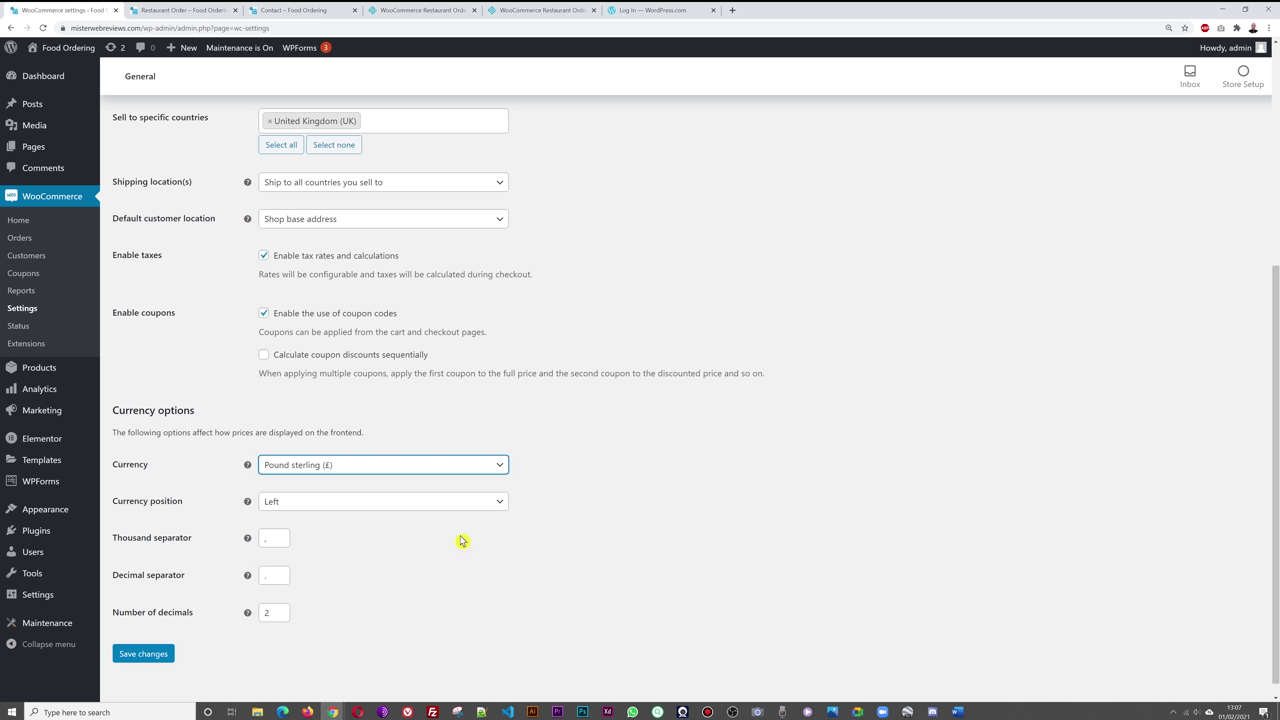
{"action": "left_click", "coordinate": [417, 585]}
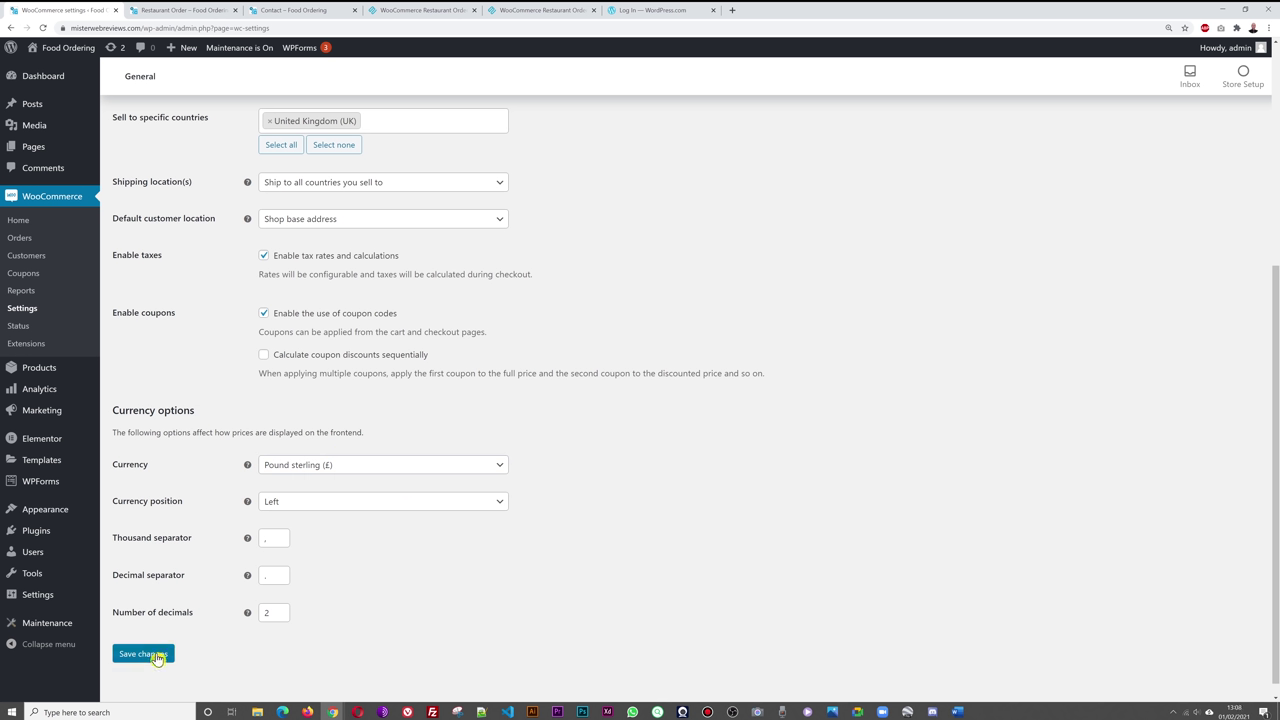
{"action": "left_click", "coordinate": [155, 654]}
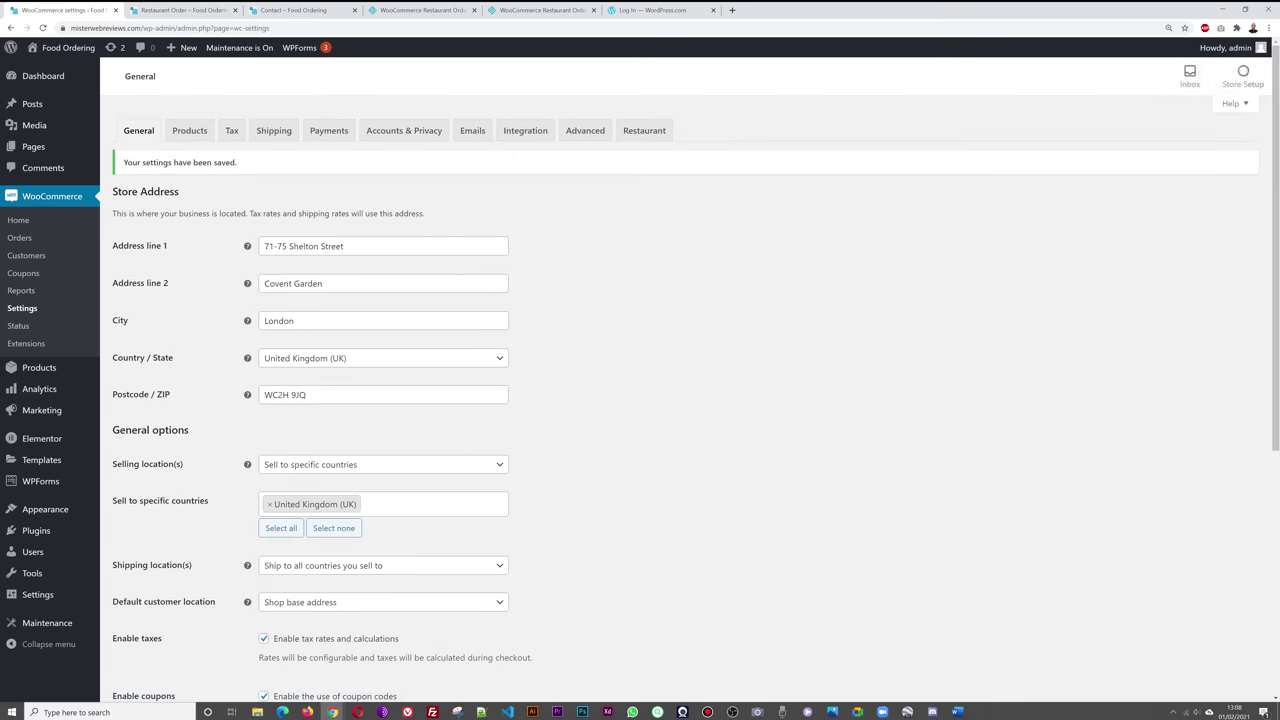
{"action": "left_click", "coordinate": [189, 131]}
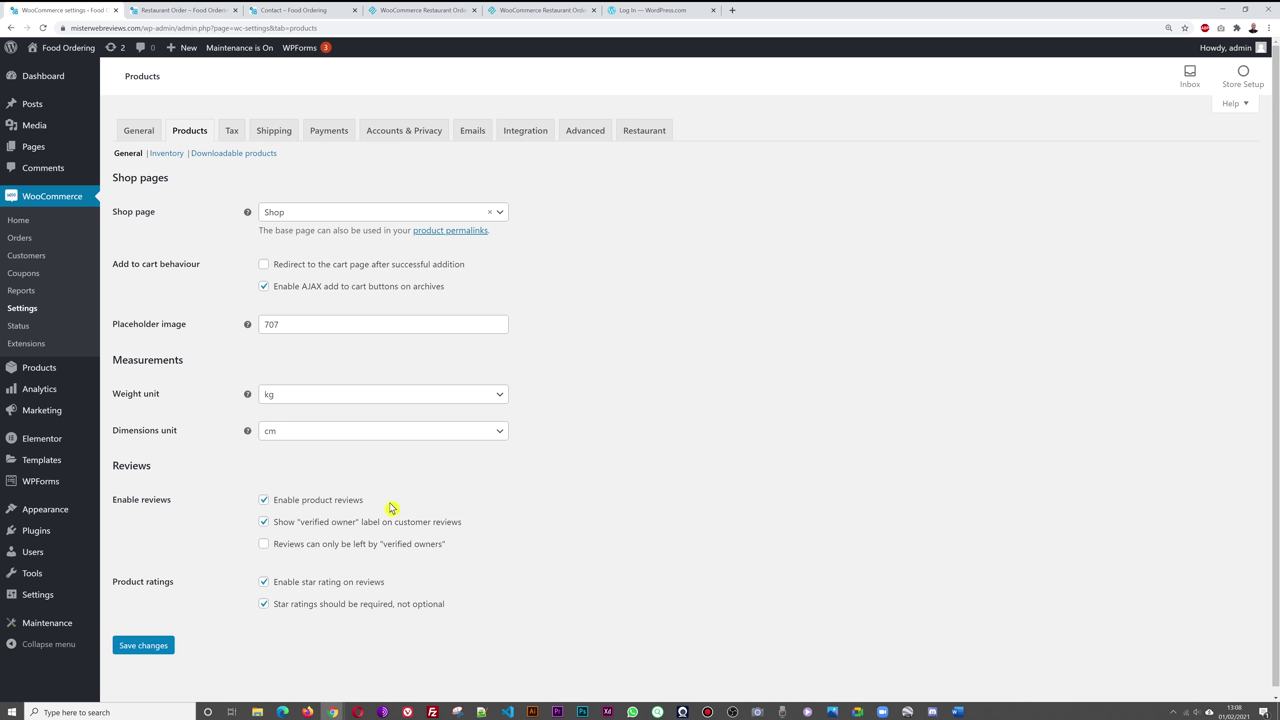
- Disable product reviews, keeping star ratings required, and save the product settings
{"action": "left_click", "coordinate": [263, 603]}
{"action": "left_click", "coordinate": [263, 603]}
{"action": "left_click", "coordinate": [263, 499]}
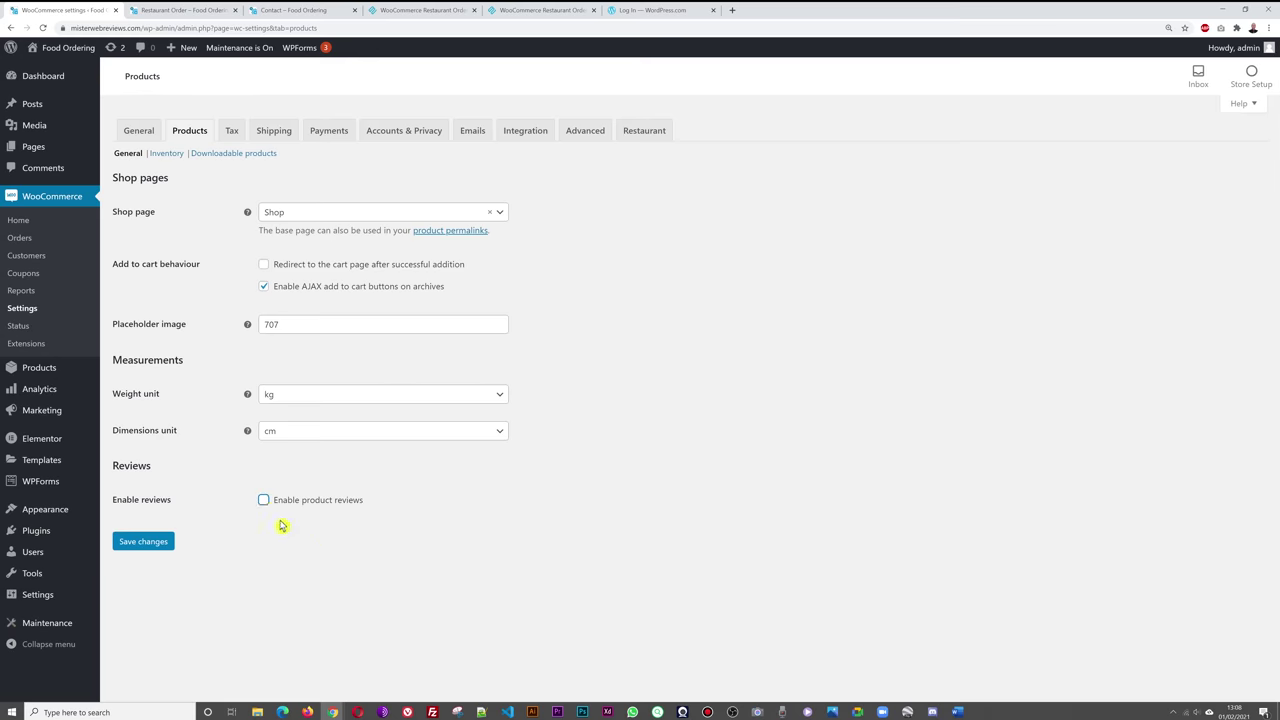
{"action": "left_click", "coordinate": [152, 541]}
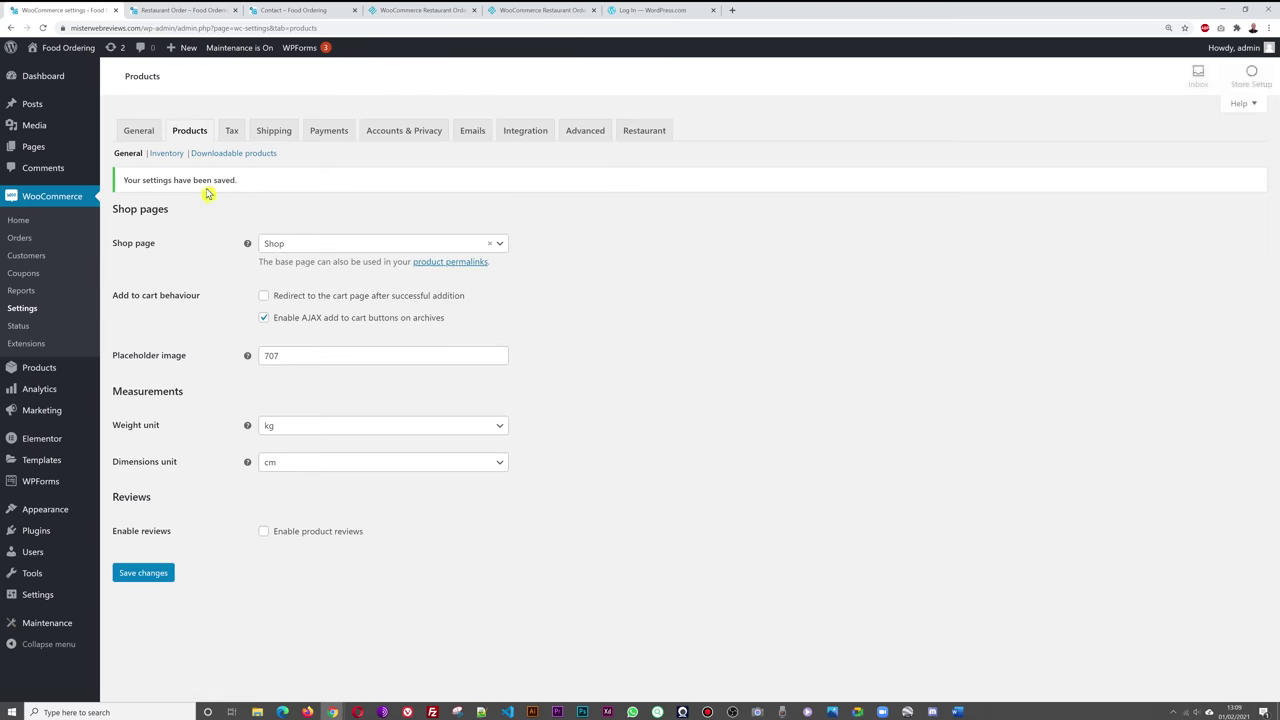
- In Inventory settings, toggle stock management on and back off
{"action": "left_click", "coordinate": [168, 155]}
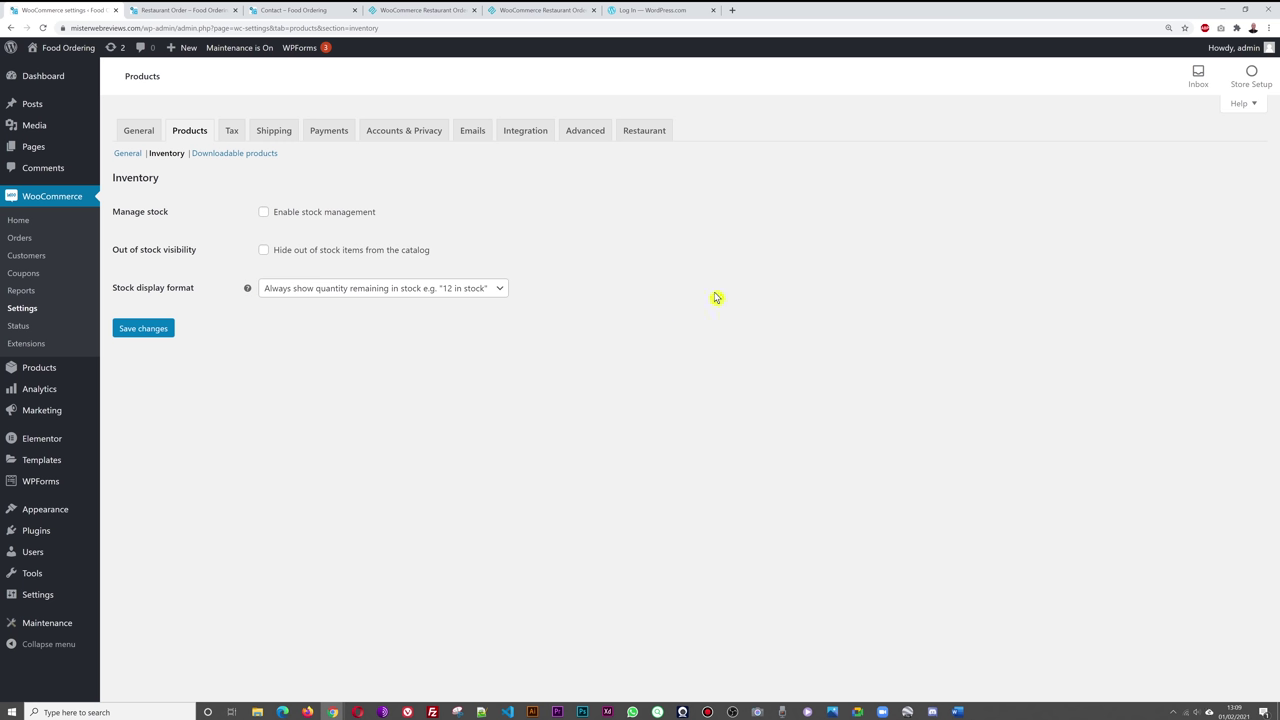
{"action": "left_click", "coordinate": [264, 212]}
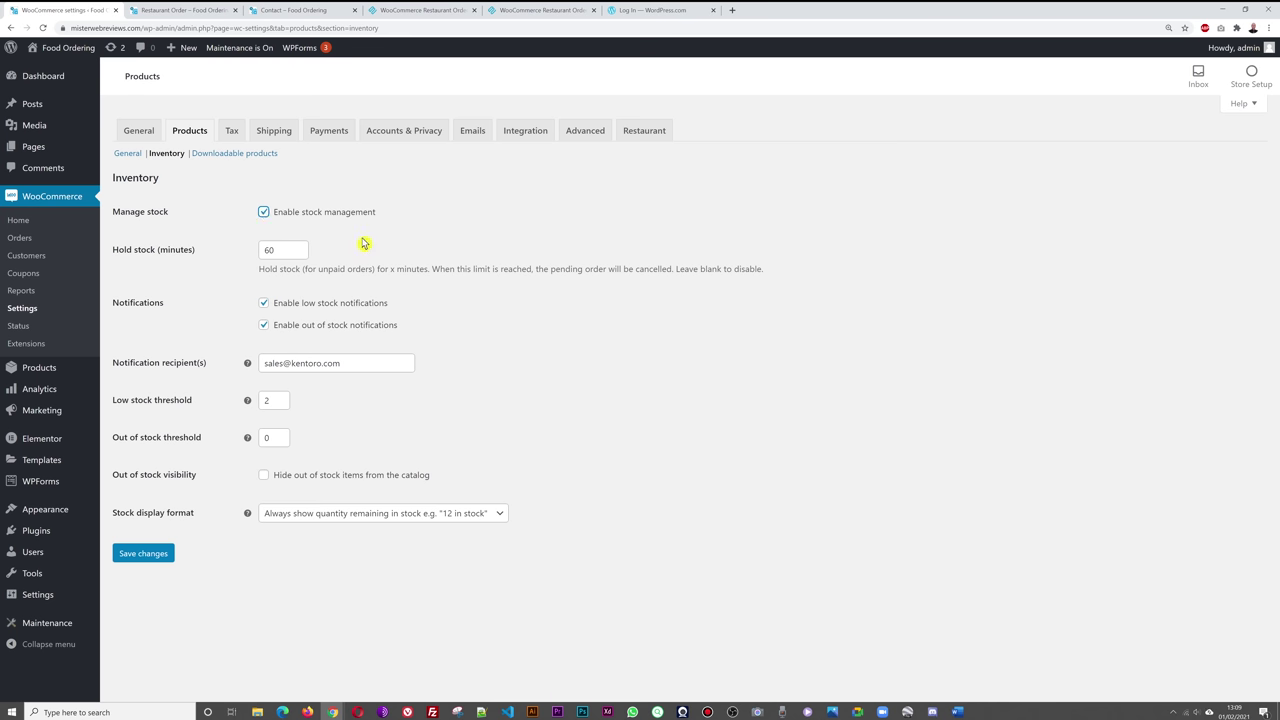
{"action": "left_click", "coordinate": [263, 214]}
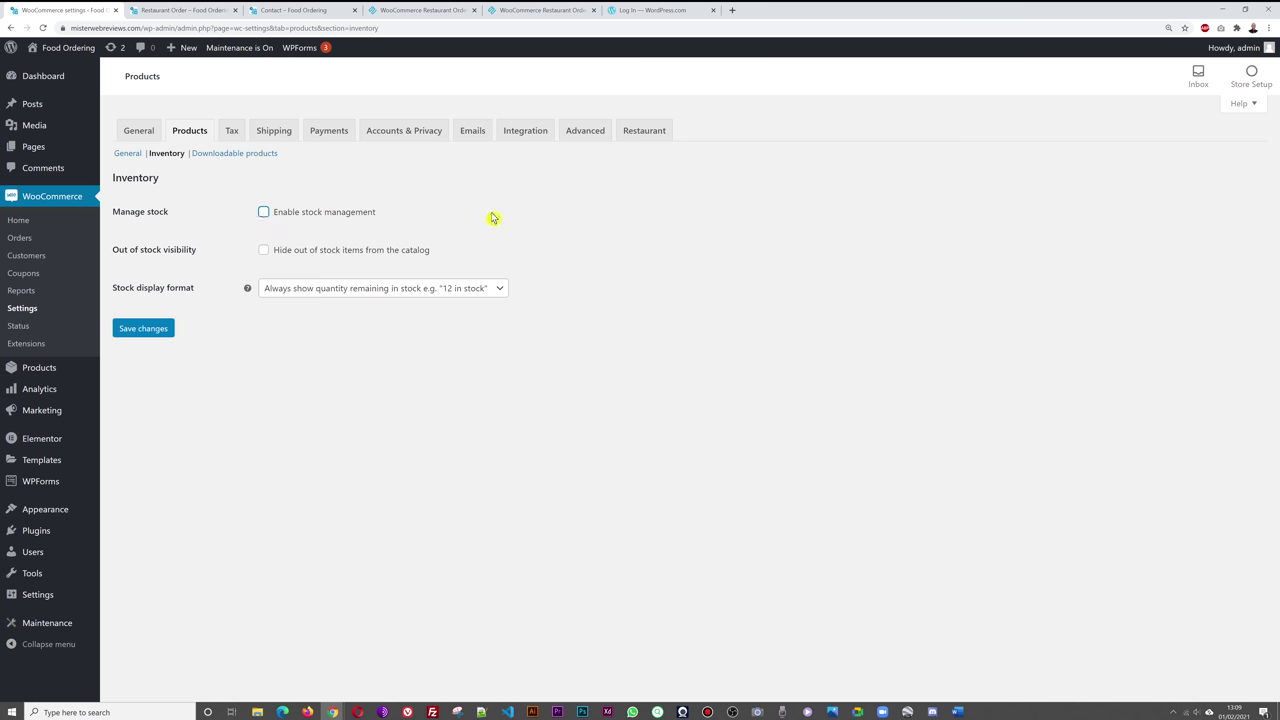
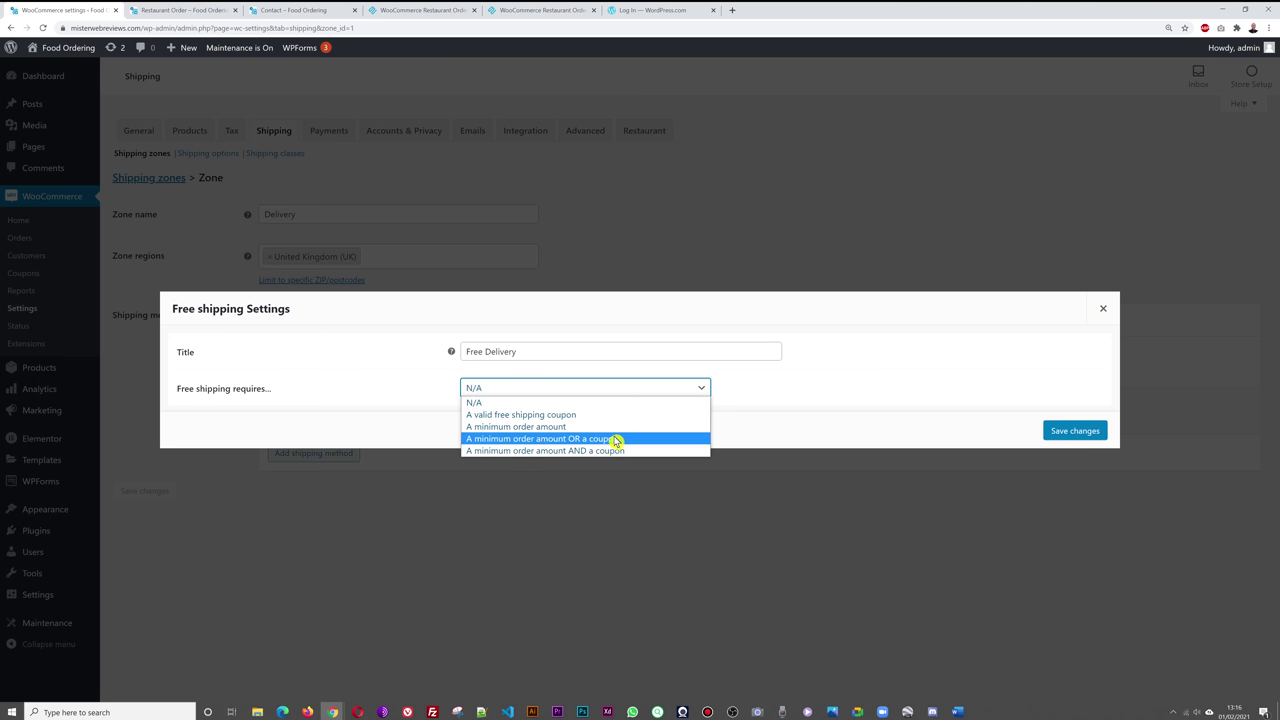
- Set Free Delivery to require a minimum order amount of 15 and save the settings
{"action": "left_click", "coordinate": [540, 427]}
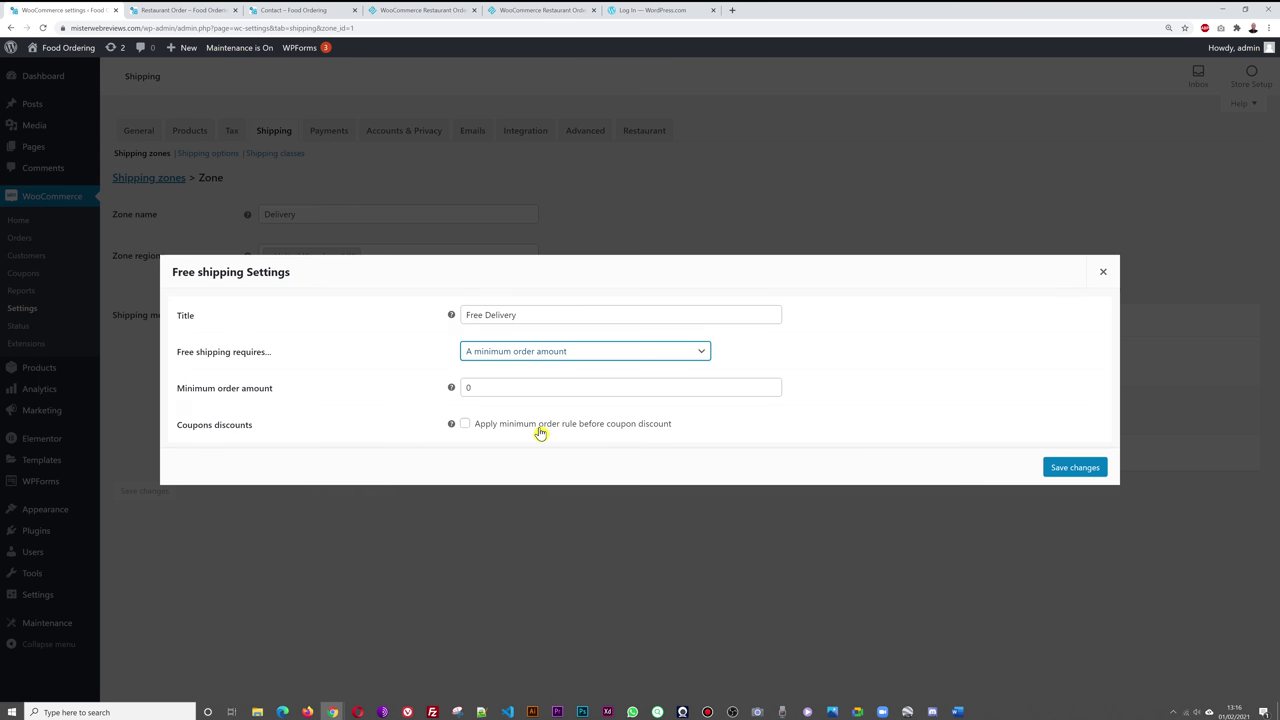
{"action": "double_click", "coordinate": [466, 386]}
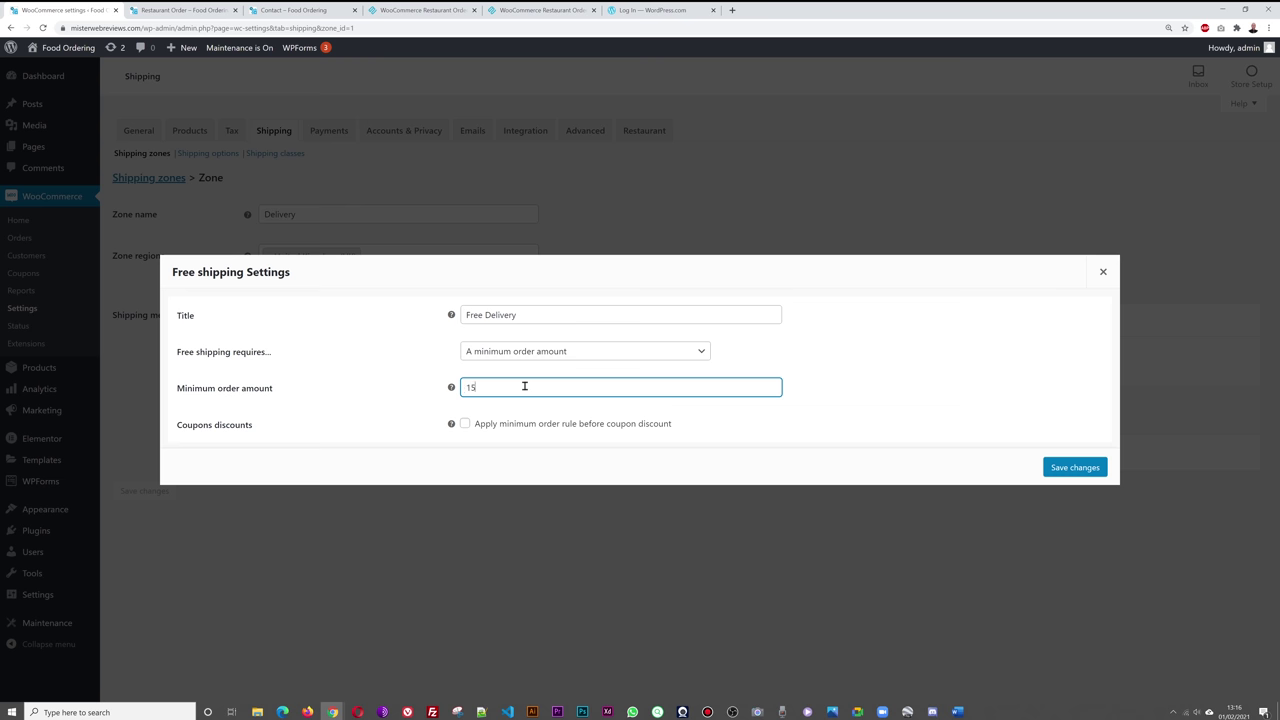
{"action": "left_click", "coordinate": [850, 400]}
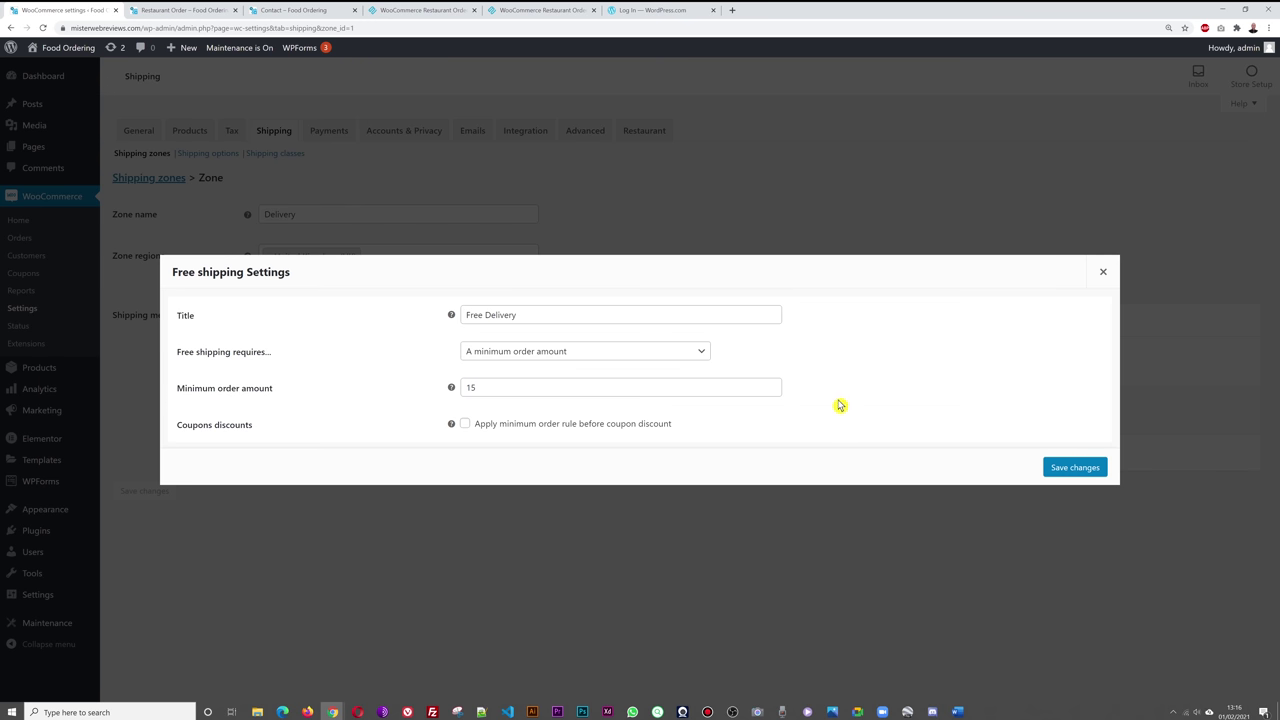
{"action": "left_click", "coordinate": [1063, 467]}
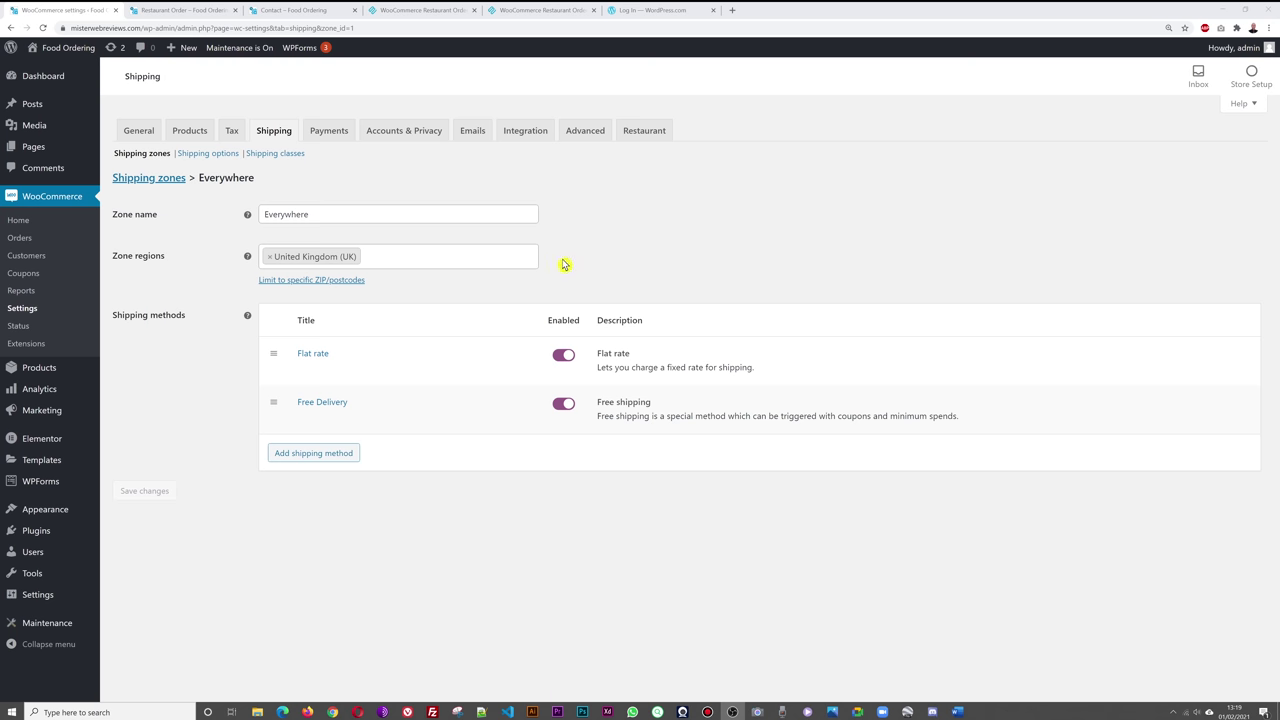
- Limit the shipping zone to postcodes 4160, 4162, 4165 and 4166, then go to Payments
{"action": "left_click", "coordinate": [340, 288]}
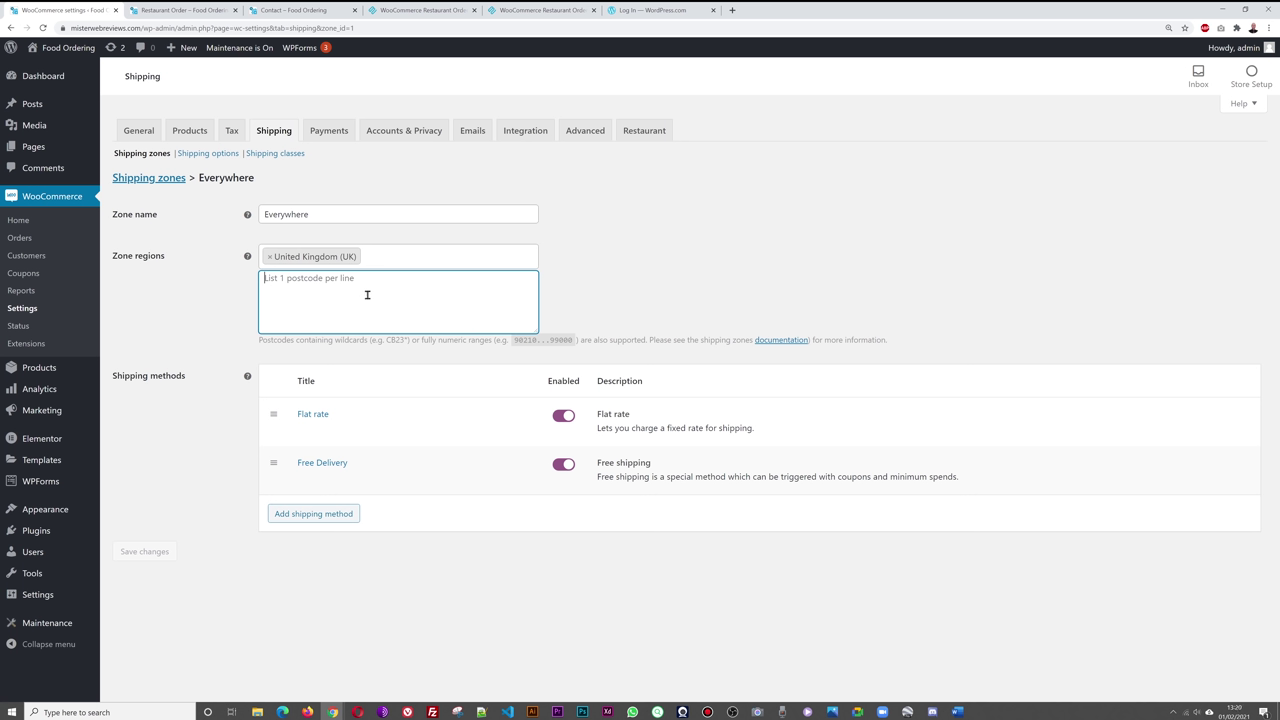
{"action": "type", "text": "4165"}
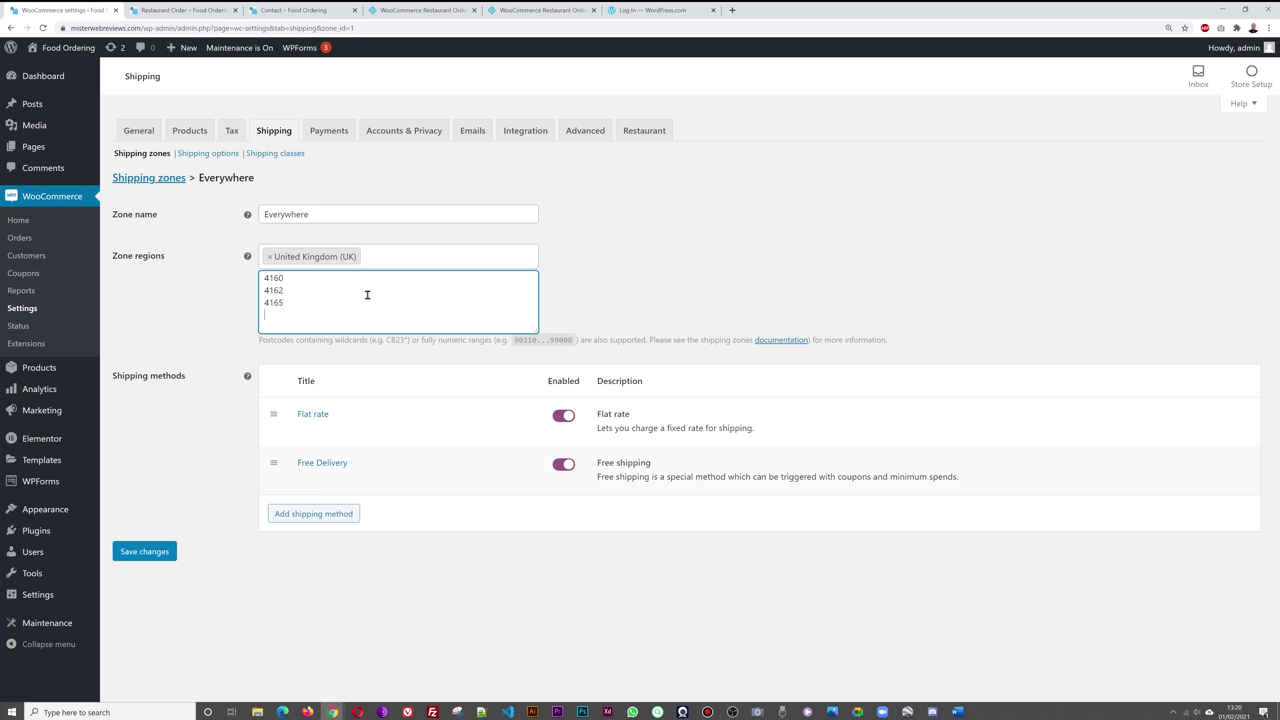
{"action": "left_click", "coordinate": [700, 284]}
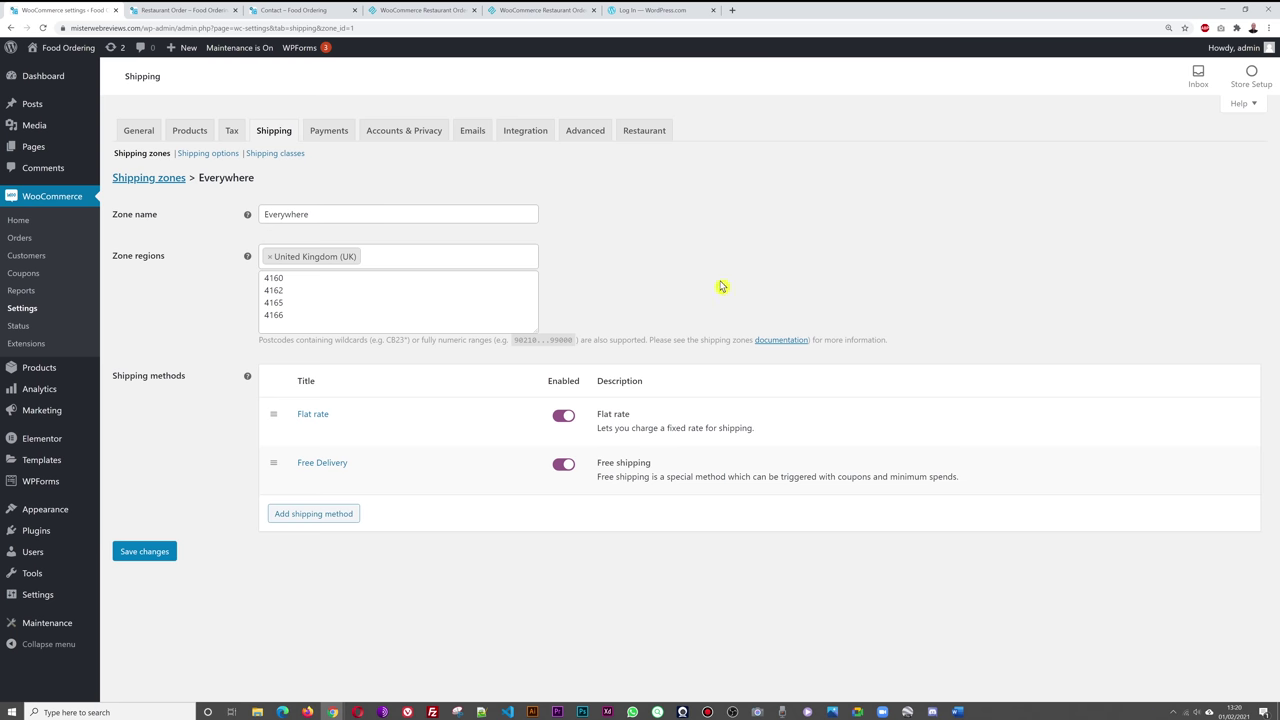
{"action": "left_click", "coordinate": [327, 137]}
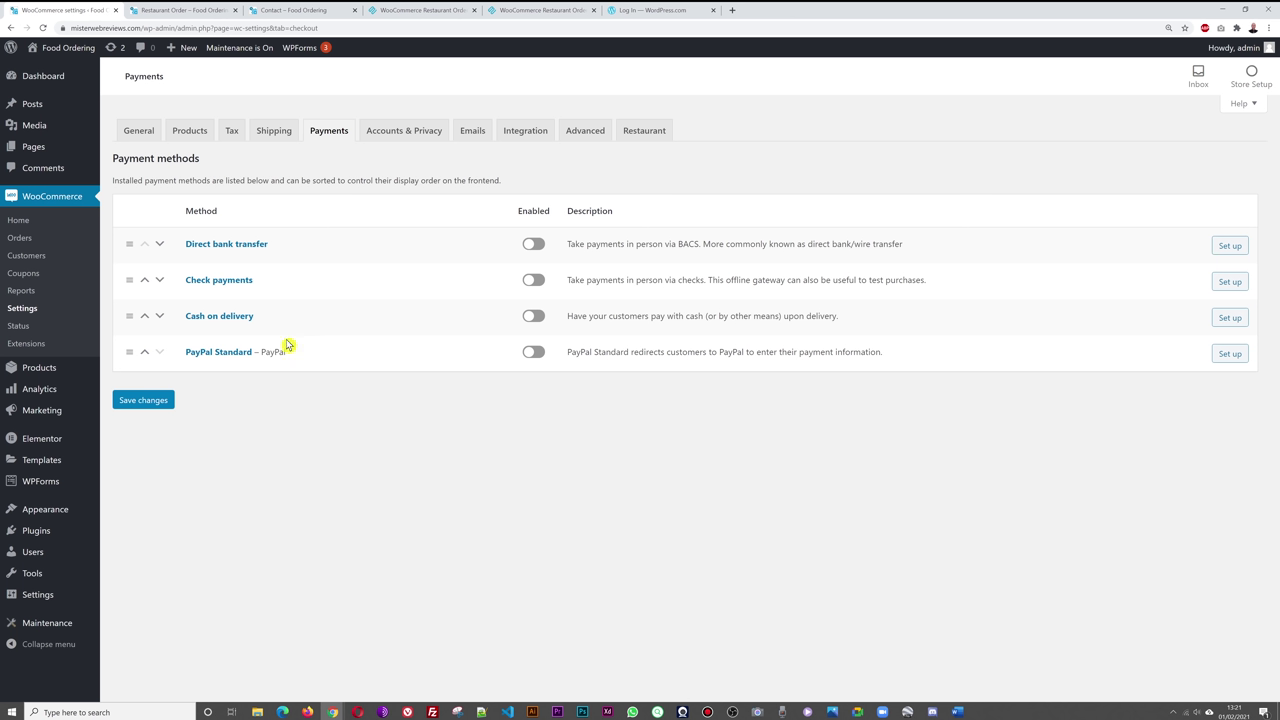
- Enable Cash on delivery and PayPal Standard, briefly checking the Cash on delivery settings
{"action": "left_click", "coordinate": [534, 318]}
{"action": "left_click", "coordinate": [533, 353]}
{"action": "left_click", "coordinate": [241, 320]}
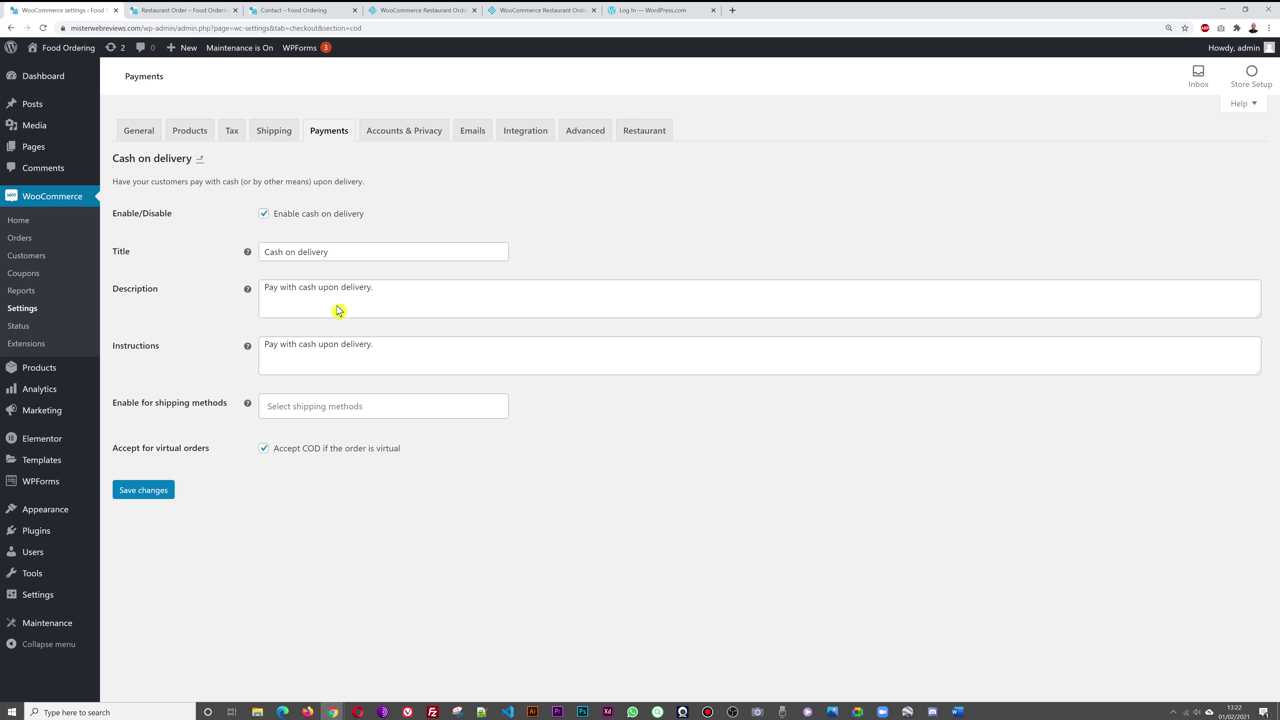
{"action": "left_click", "coordinate": [200, 159]}
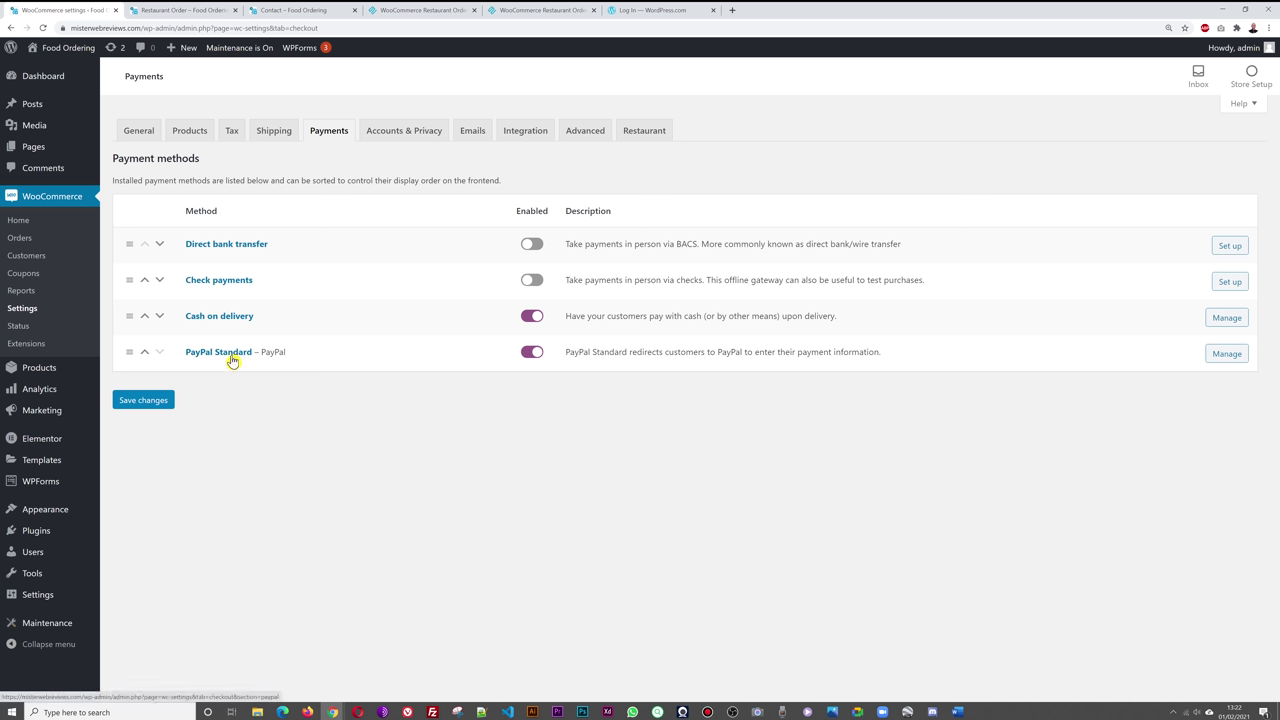
- Check the PayPal email field in PayPal Standard settings and save them
{"action": "left_click", "coordinate": [233, 358]}
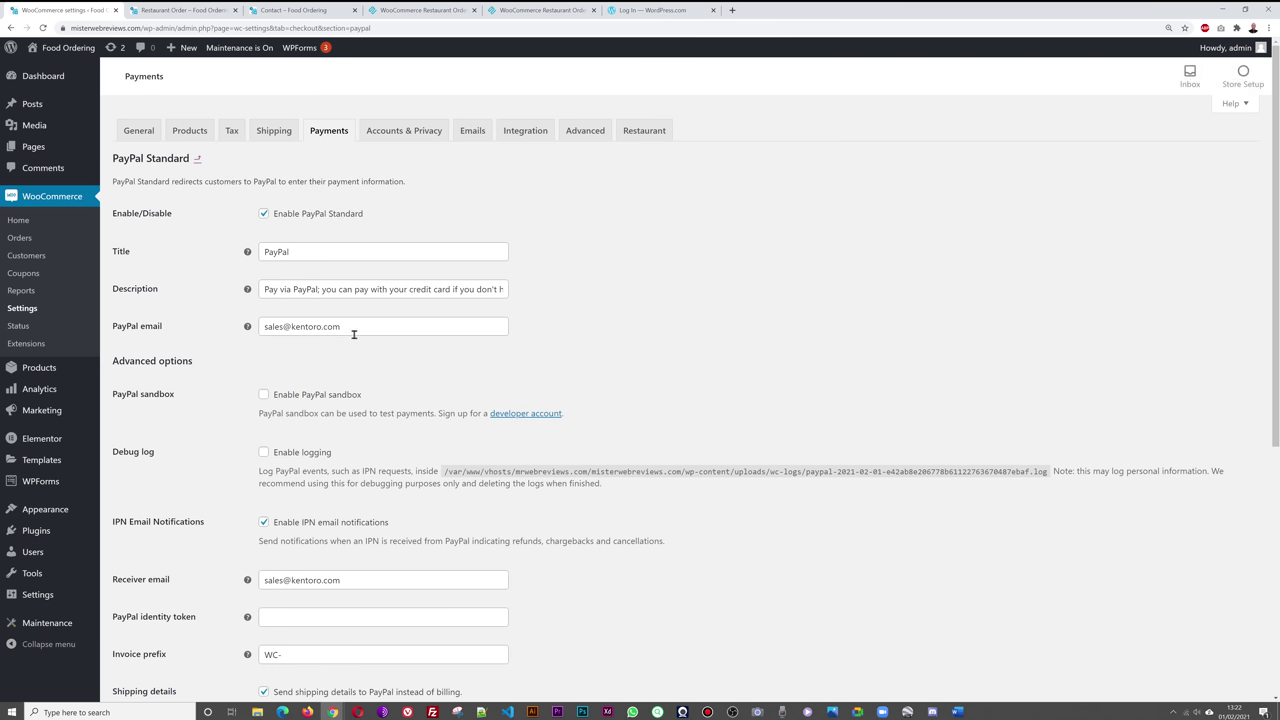
{"action": "left_click_drag", "start_coordinate": [352, 330], "coordinate": [266, 329]}
{"action": "left_click", "coordinate": [392, 355]}
{"action": "left_click_drag", "start_coordinate": [352, 330], "coordinate": [257, 329]}
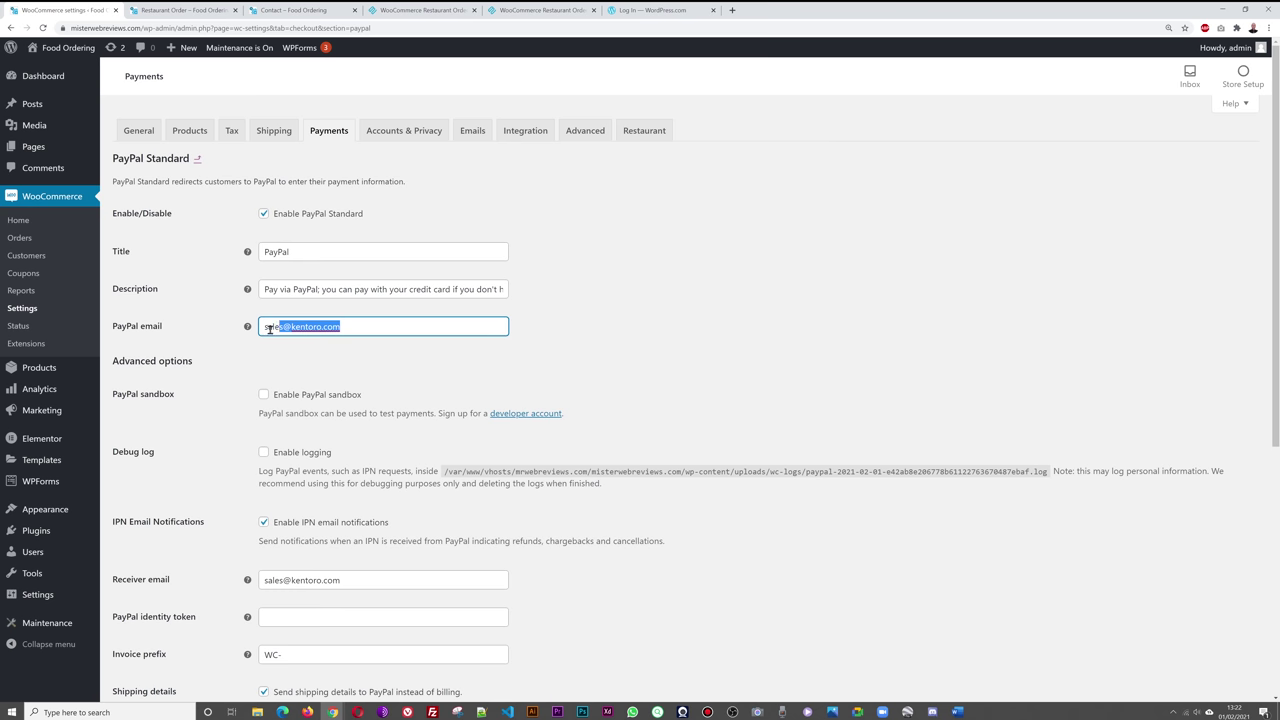
{"action": "left_click", "coordinate": [340, 367]}
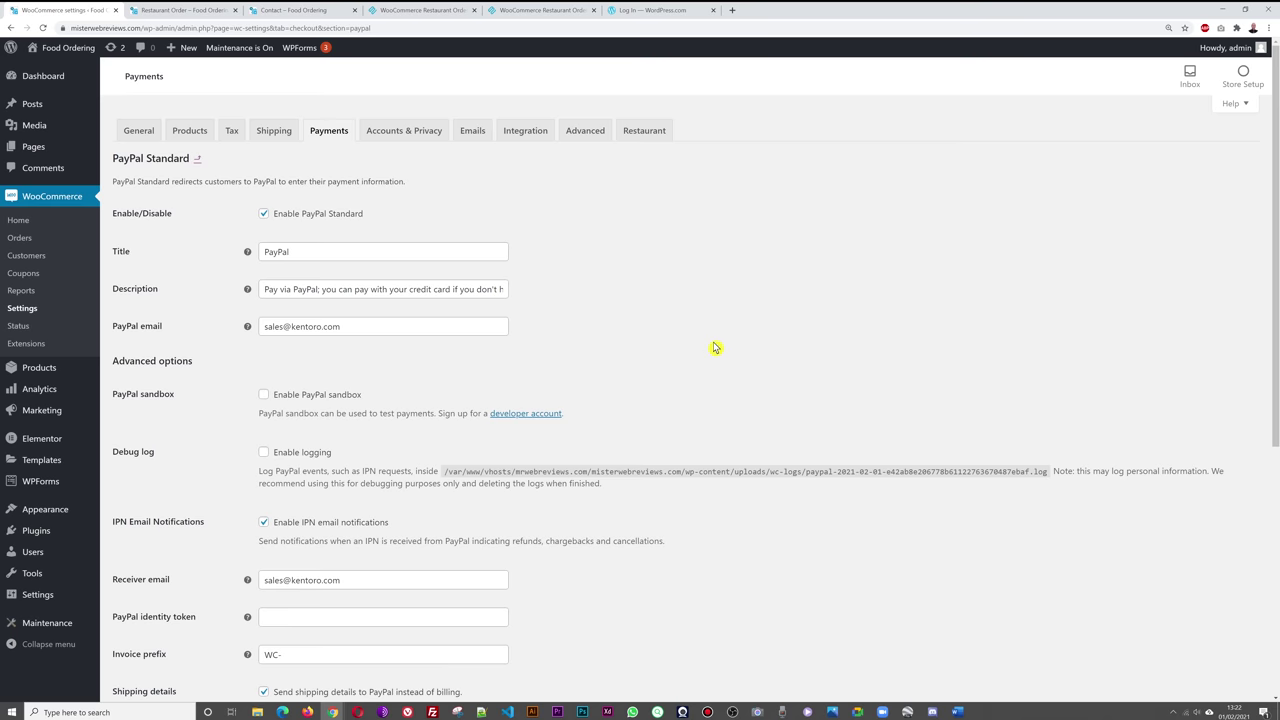
{"action": "scroll", "coordinate": [714, 348], "scroll_direction": "down", "scroll_amount": 4}
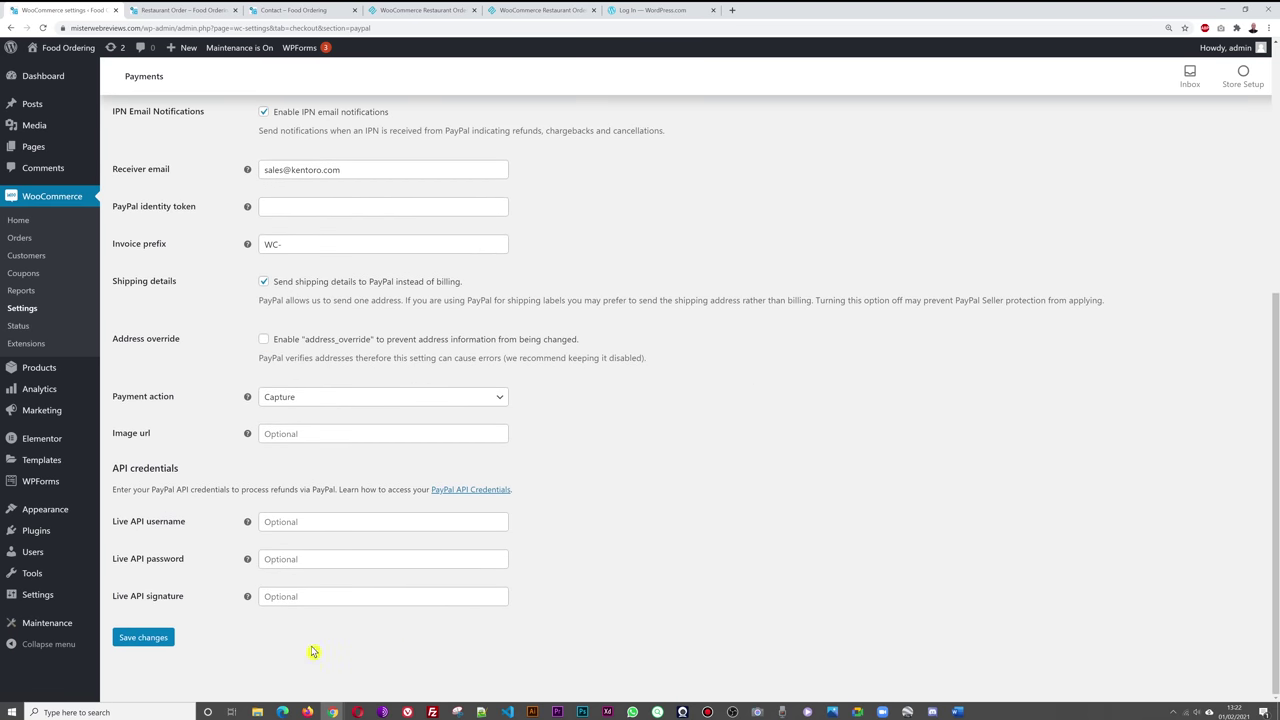
{"action": "left_click", "coordinate": [157, 642]}
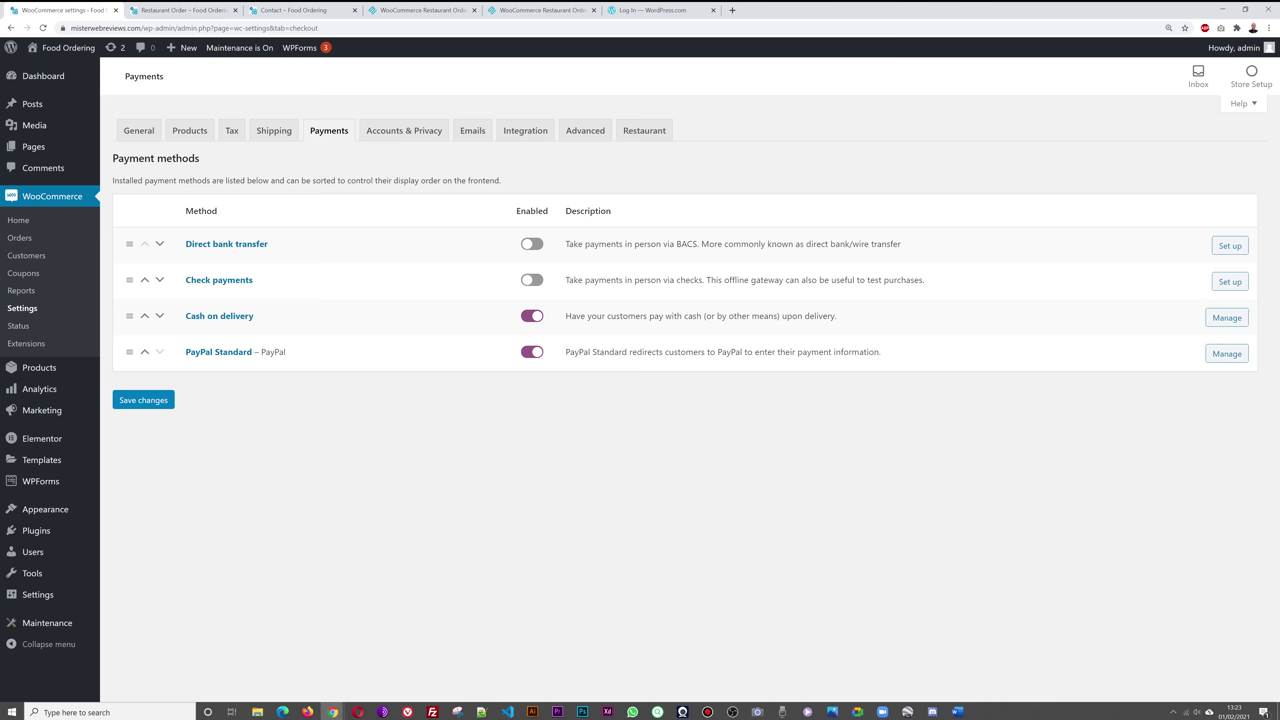
- Open the Plugins Add New page in a separate browser tab
{"action": "mouse_move", "coordinate": [30, 531]}
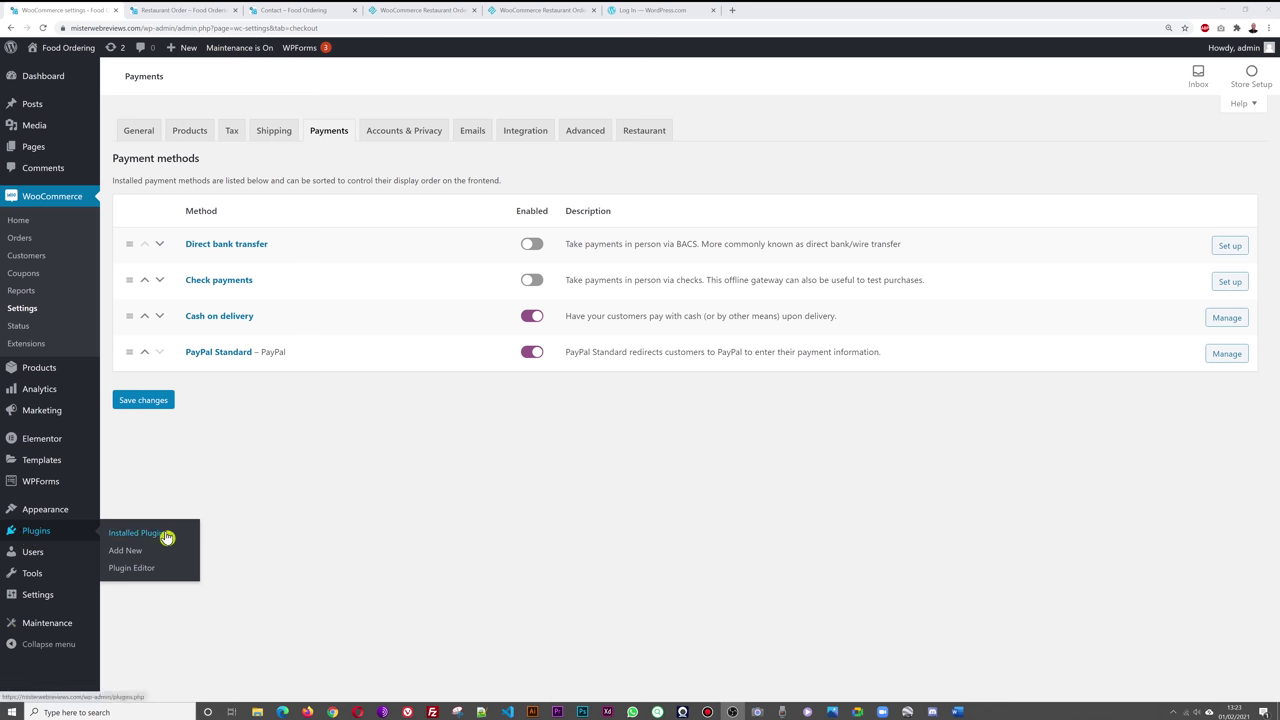
{"action": "right_click", "coordinate": [132, 551]}
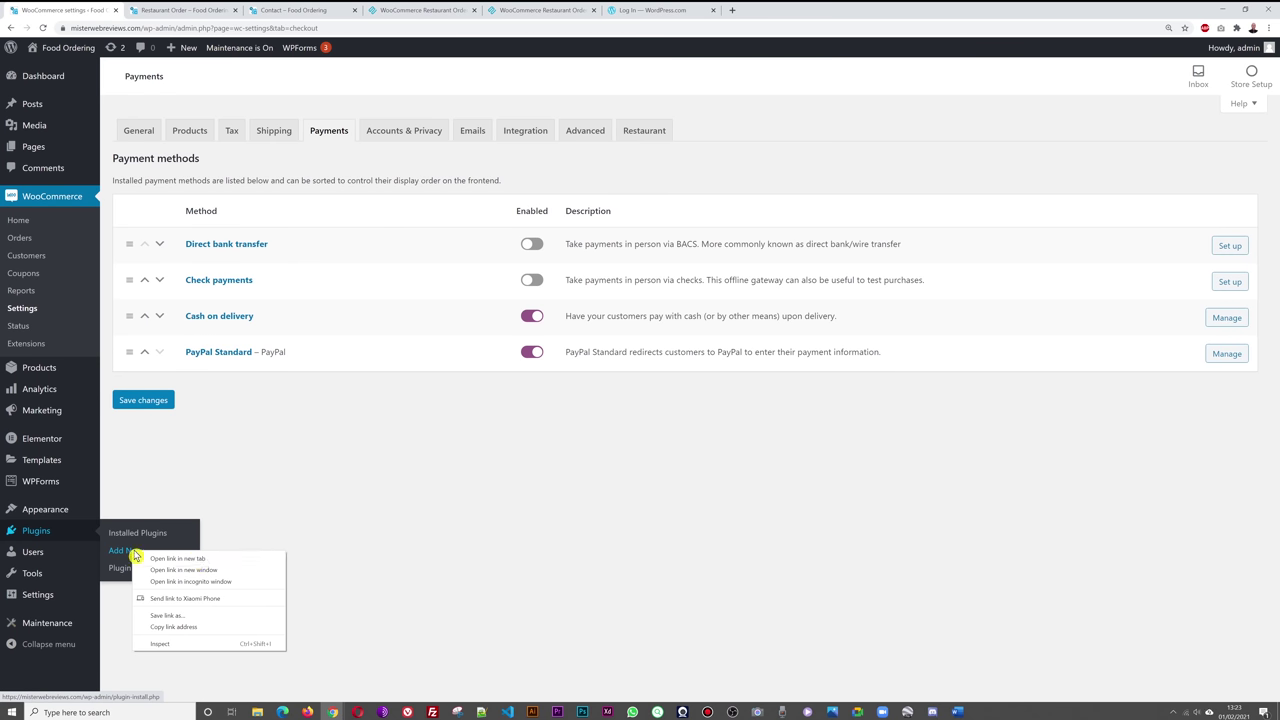
{"action": "left_click", "coordinate": [204, 561]}
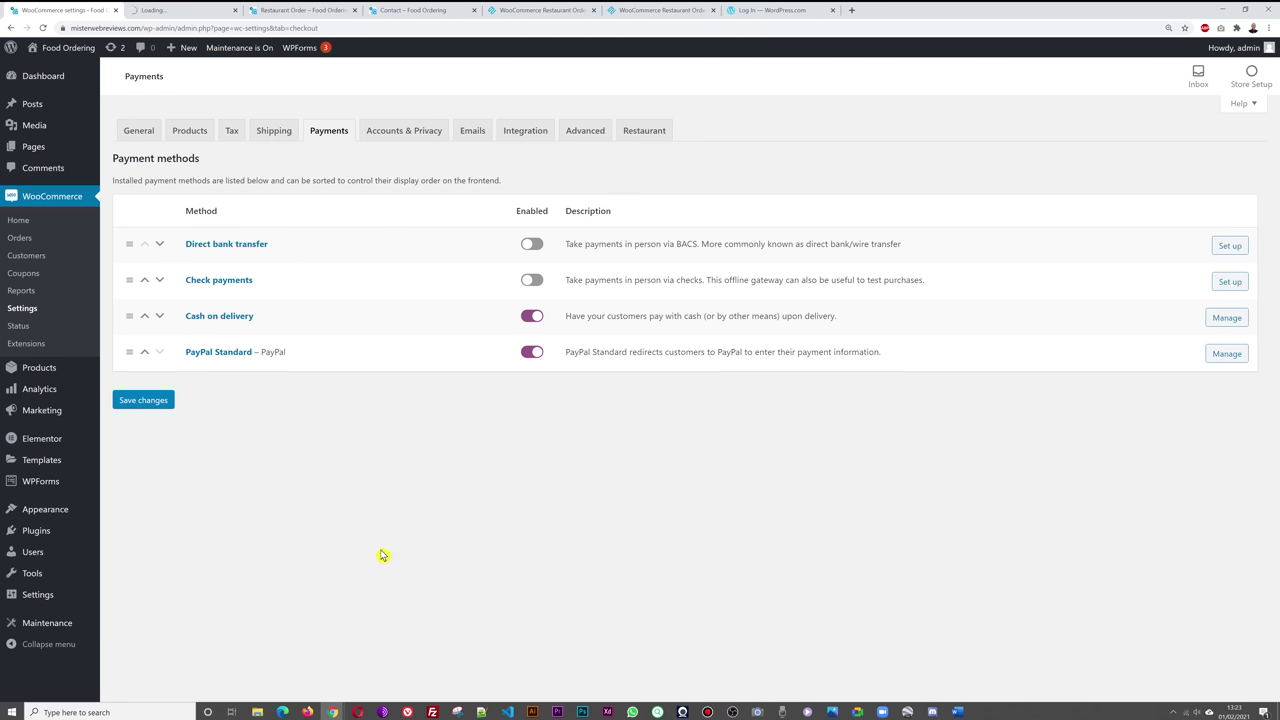
{"action": "left_click", "coordinate": [189, 10]}
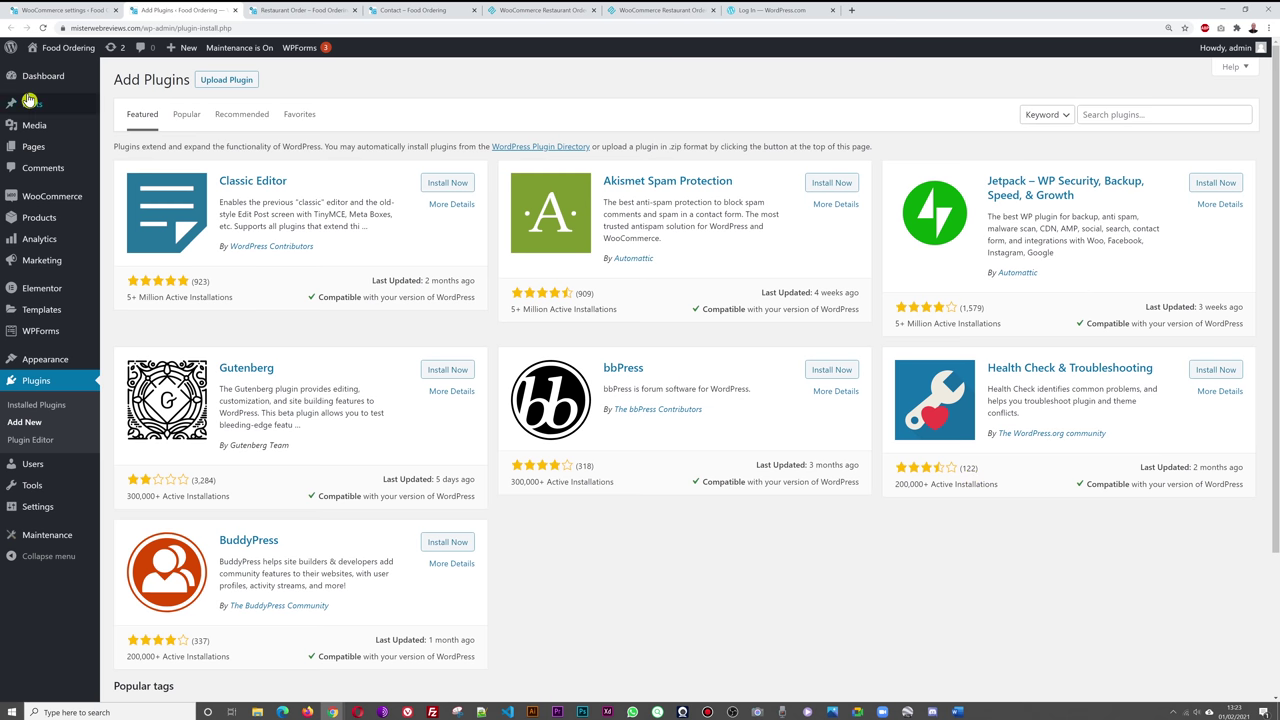
{"action": "left_click", "coordinate": [62, 10]}
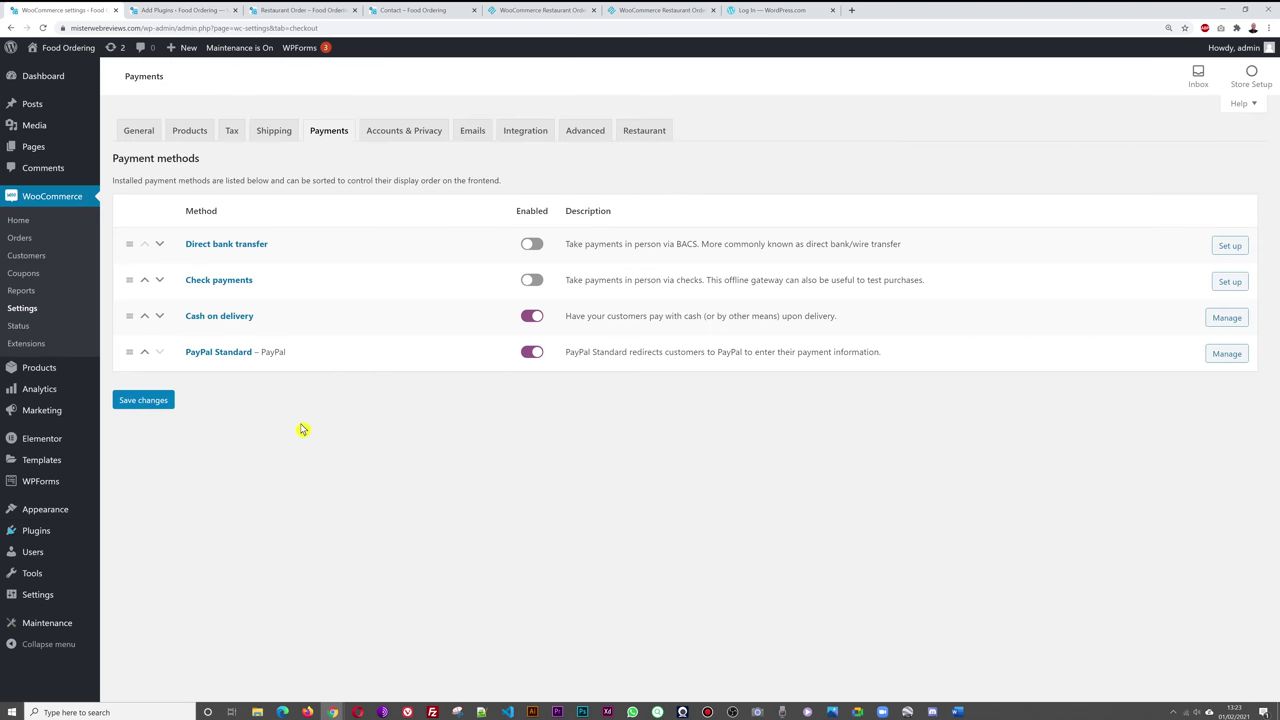
{"action": "left_click", "coordinate": [180, 10]}
- Search 'stripe', then install and activate the WooCommerce Stripe Payment Gateway plugin
{"action": "left_click", "coordinate": [1133, 113]}
{"action": "type", "text": "sh"}
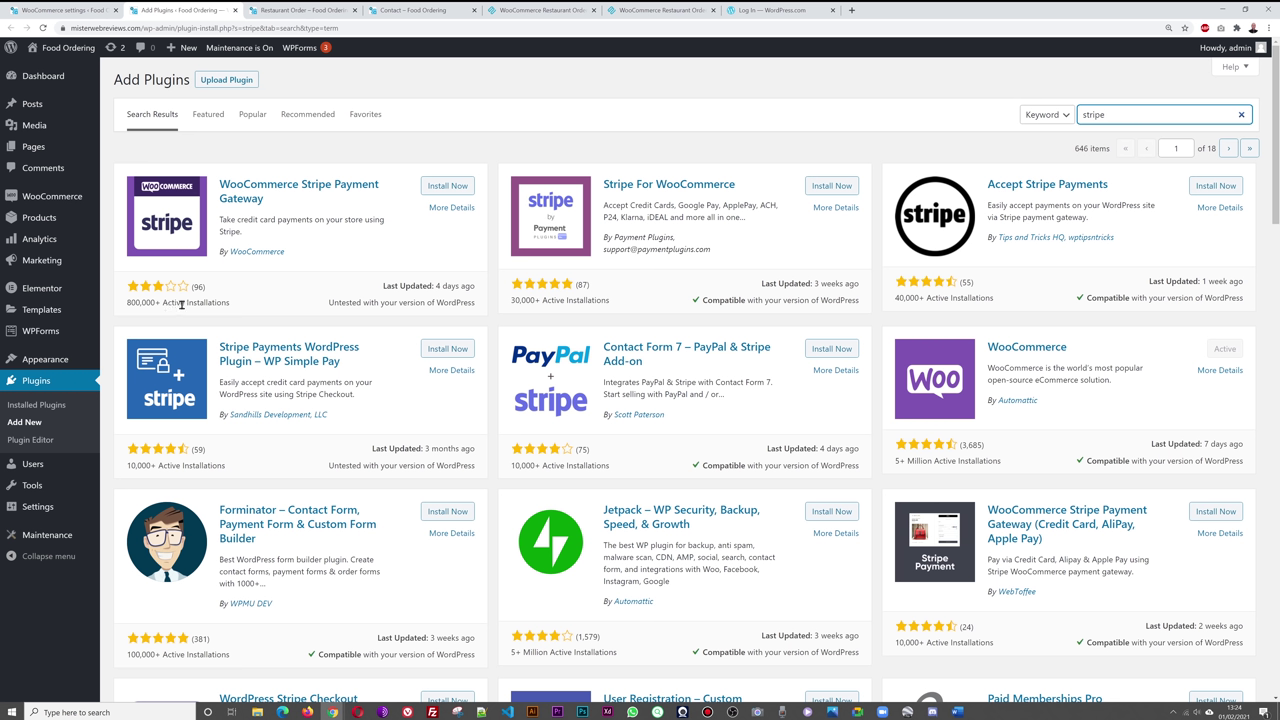
{"action": "left_click", "coordinate": [447, 186]}
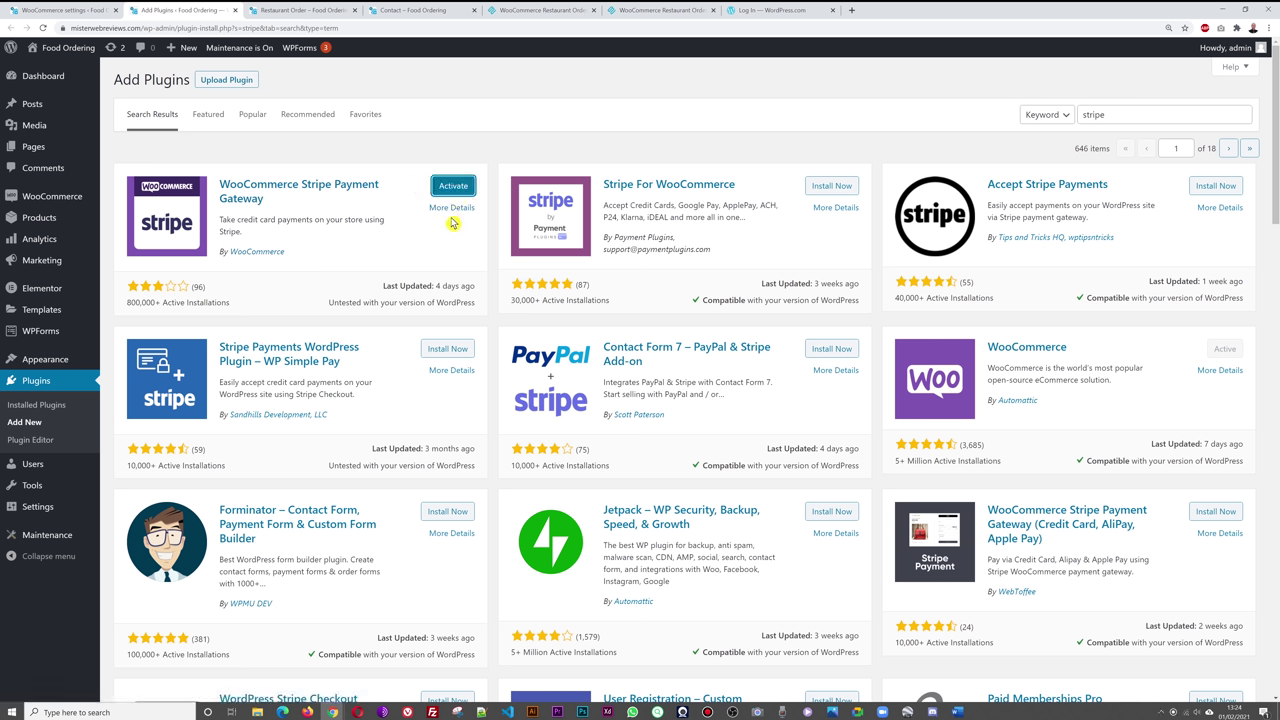
{"action": "left_click", "coordinate": [453, 188]}
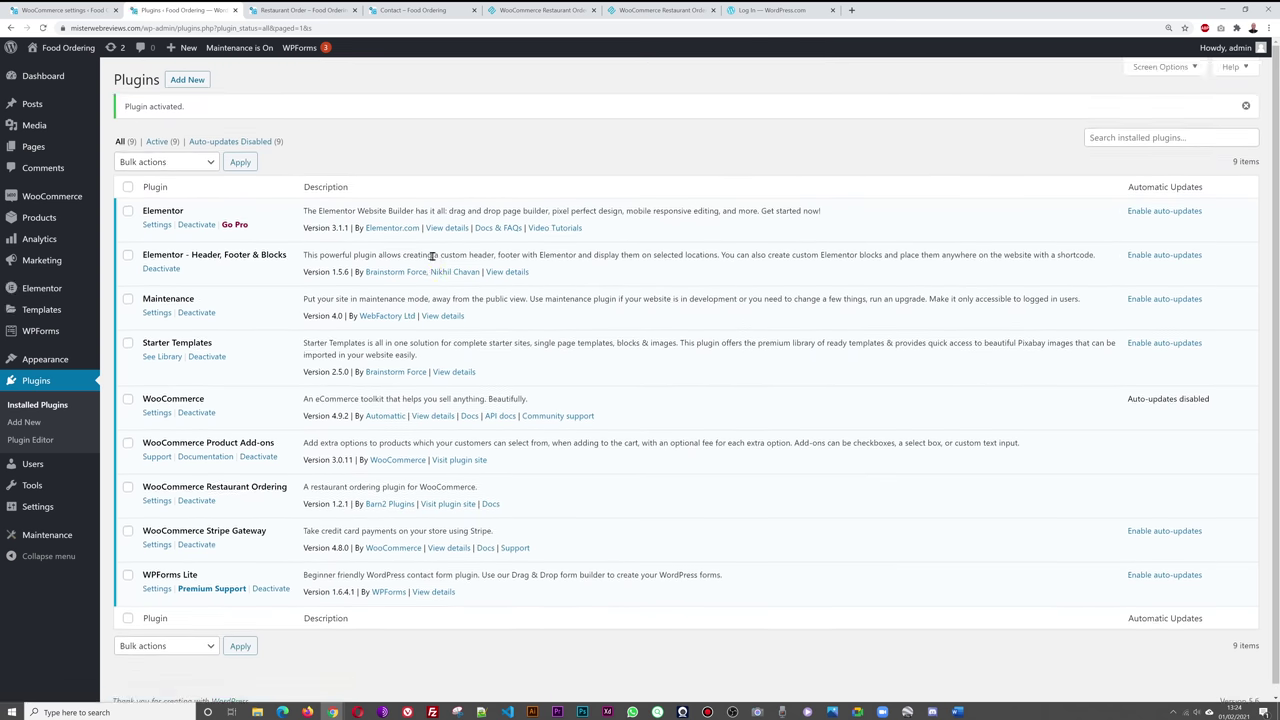
{"action": "left_click", "coordinate": [62, 10]}
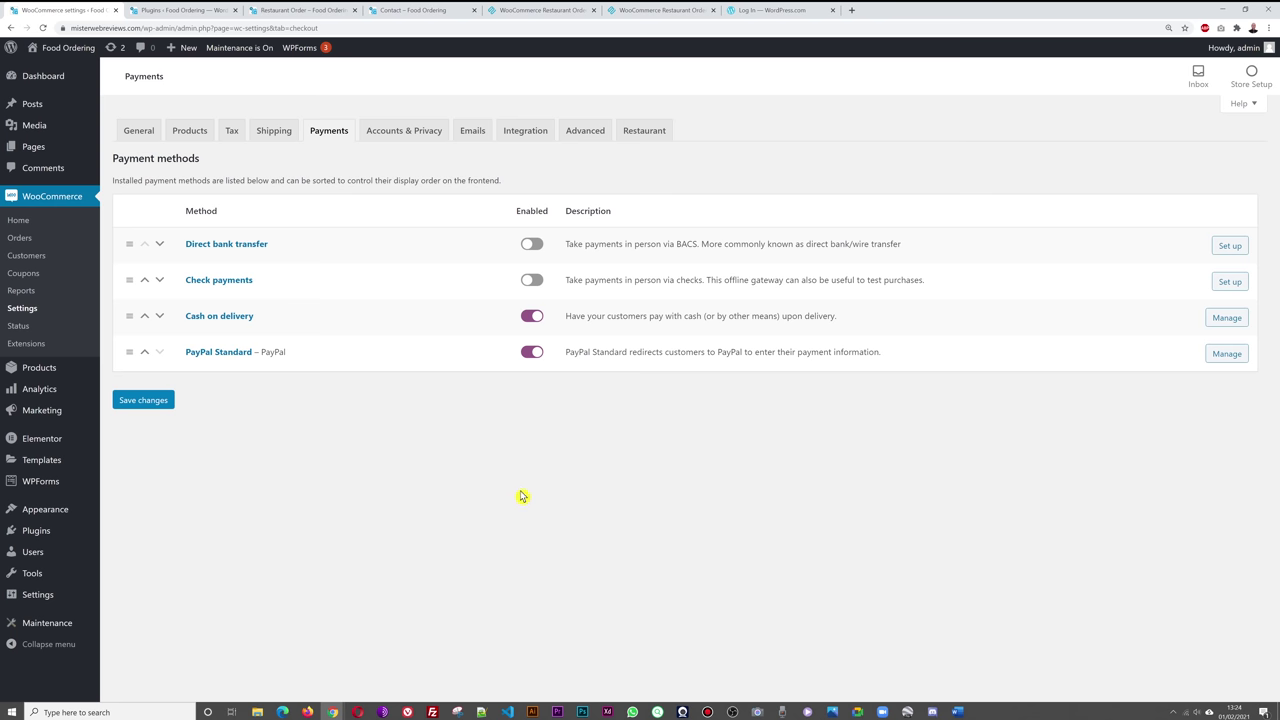
- Reload Payments, switch on Stripe – Credit Card, and open its settings page
{"action": "key", "text": "F5"}
{"action": "scroll", "coordinate": [529, 494], "scroll_direction": "down", "scroll_amount": 2}
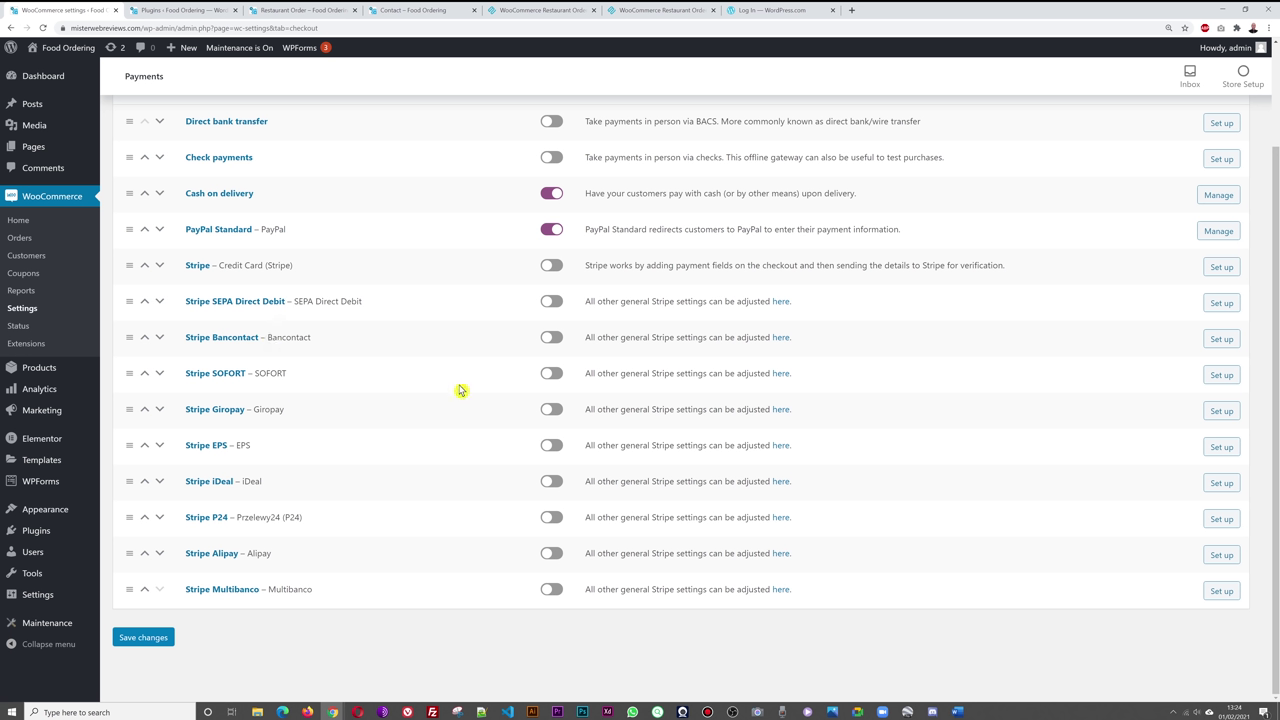
{"action": "scroll", "coordinate": [651, 445], "scroll_direction": "up", "scroll_amount": 2}
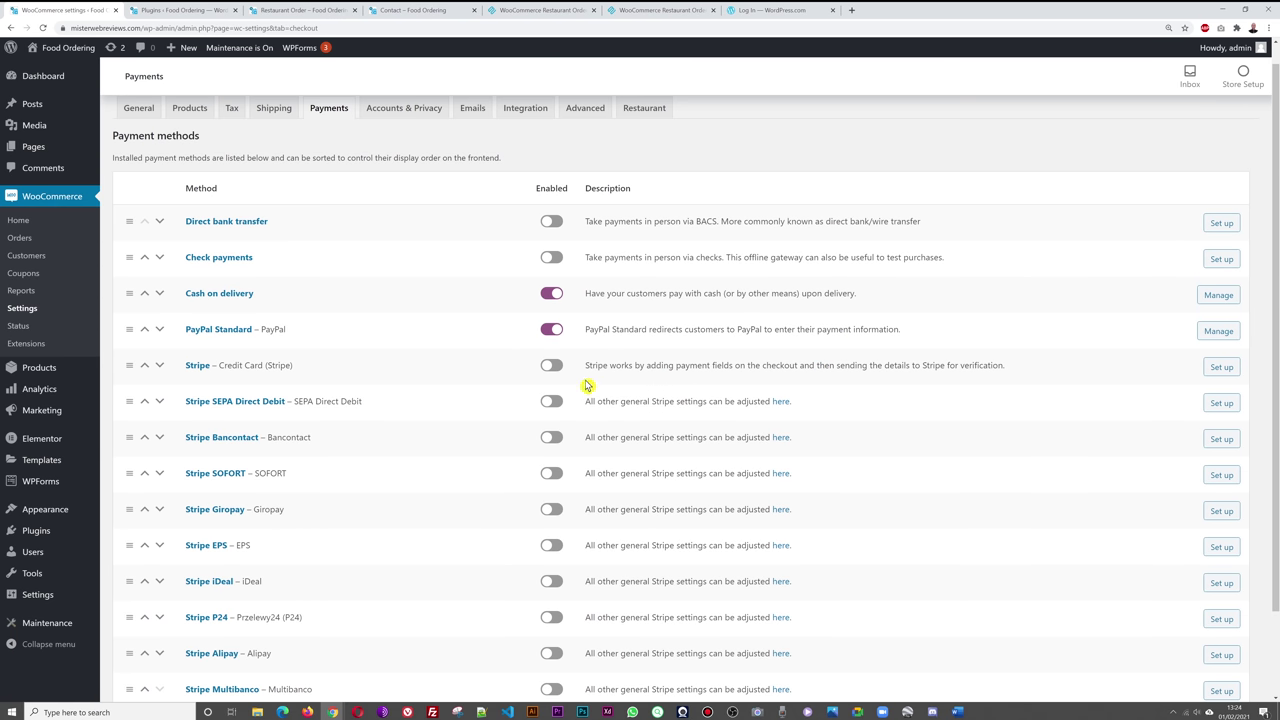
{"action": "scroll", "coordinate": [590, 385], "scroll_direction": "up", "scroll_amount": 1}
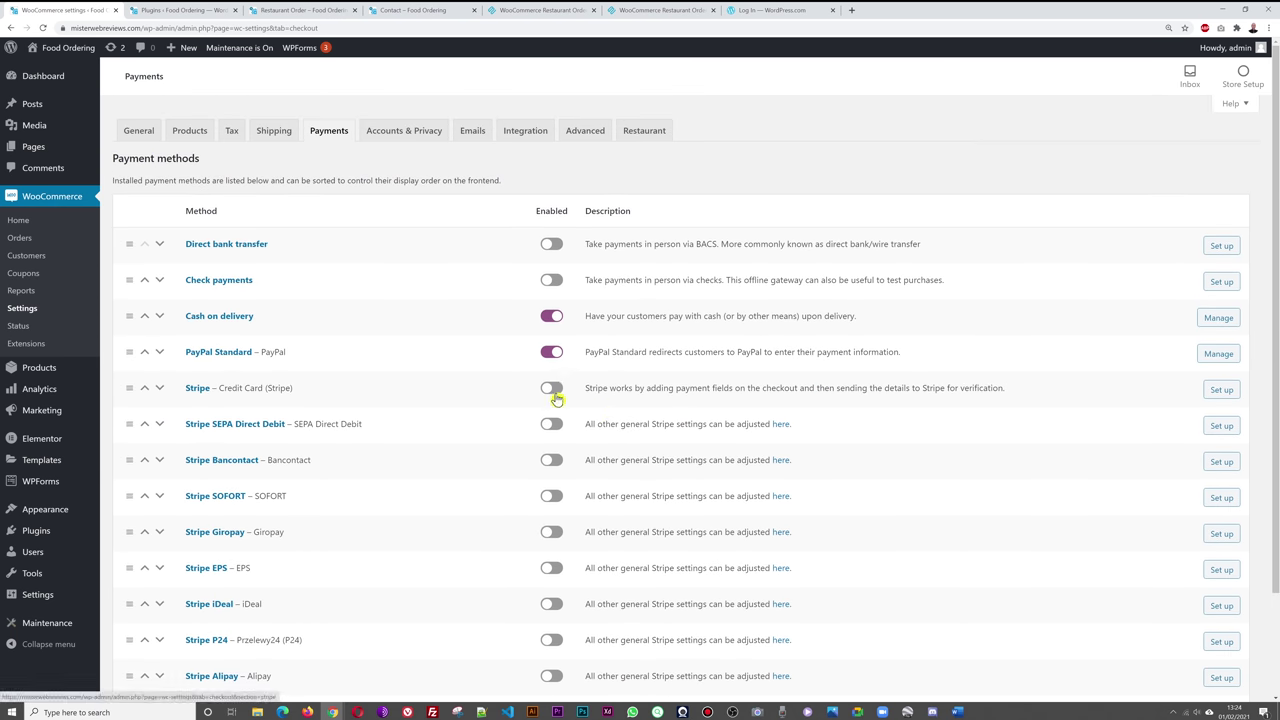
{"action": "left_click", "coordinate": [552, 389]}
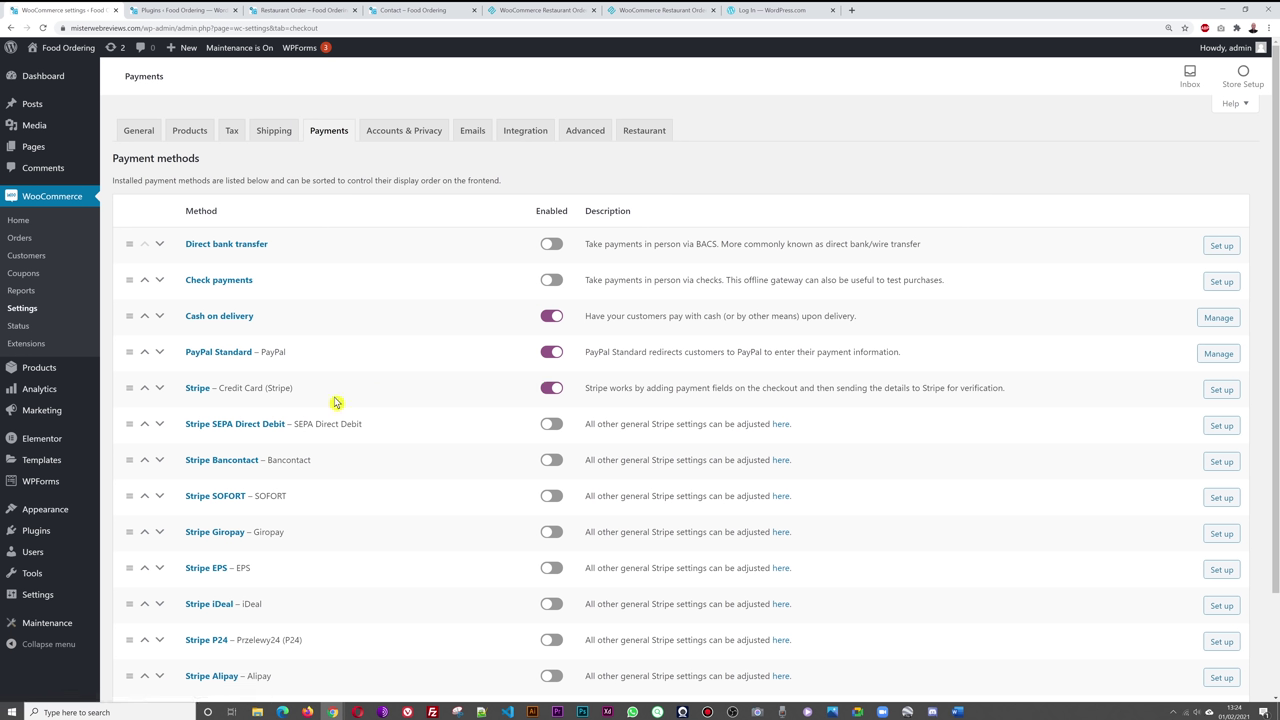
{"action": "left_click", "coordinate": [203, 392]}
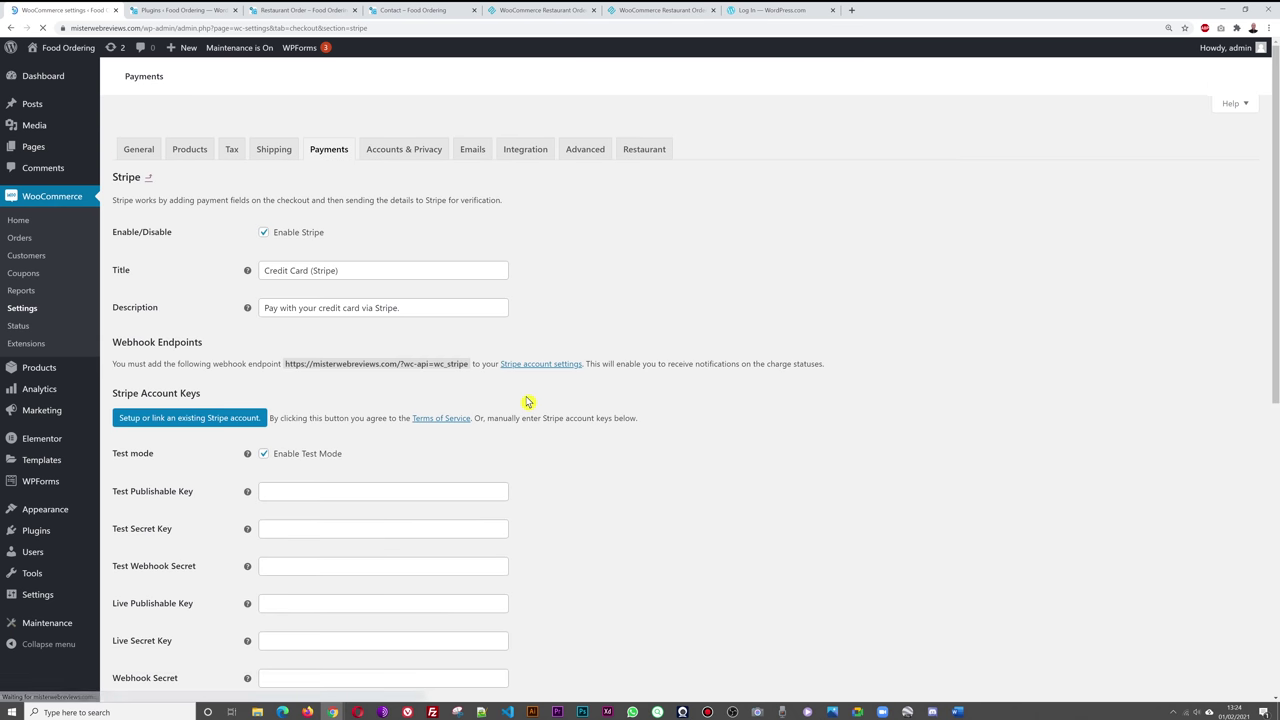
- Leave Stripe's Enable Test Mode unchecked so the Live Publishable, Secret and Webhook fields show
{"action": "scroll", "coordinate": [741, 402], "scroll_direction": "down", "scroll_amount": 1}
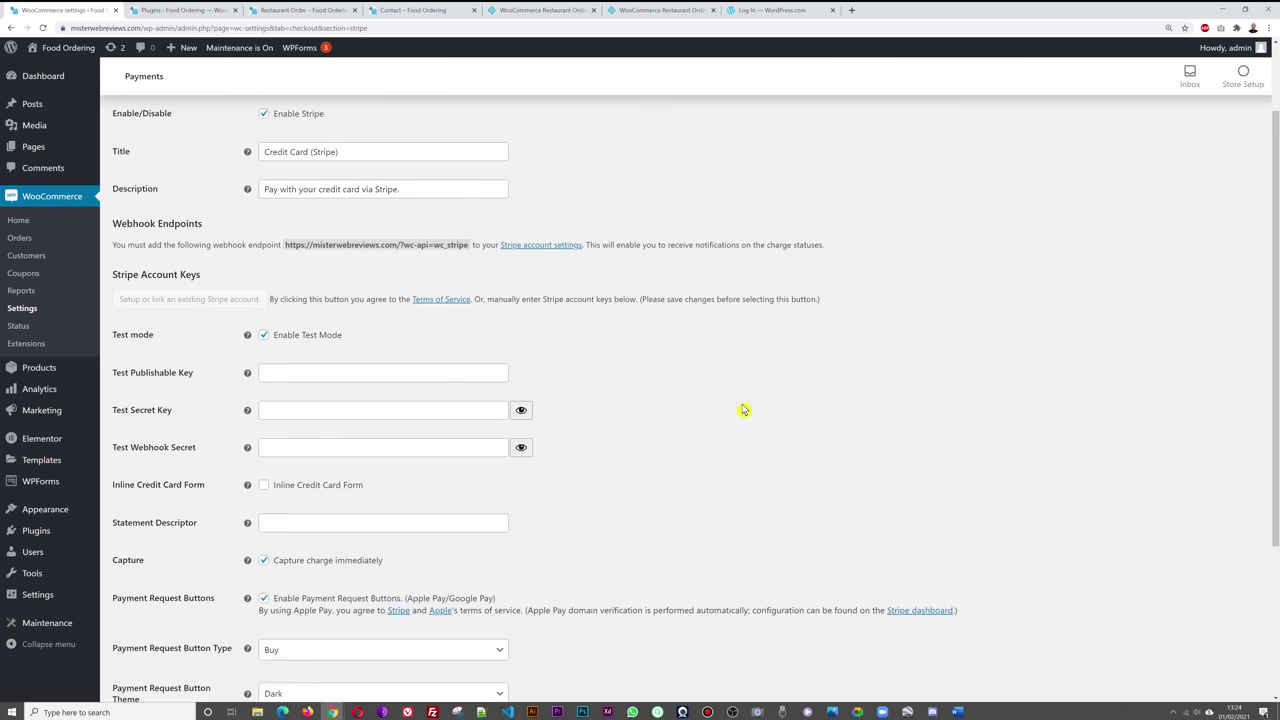
{"action": "scroll", "coordinate": [735, 407], "scroll_direction": "down", "scroll_amount": 1}
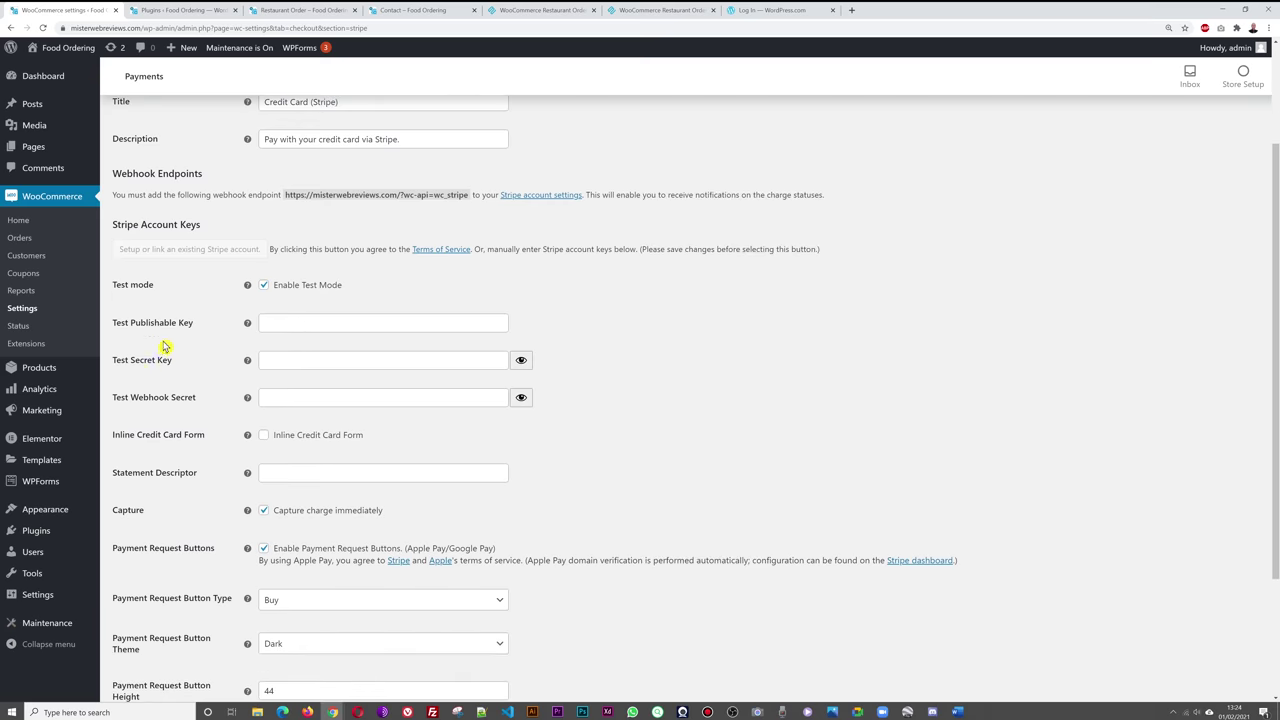
{"action": "scroll", "coordinate": [165, 347], "scroll_direction": "down", "scroll_amount": 1}
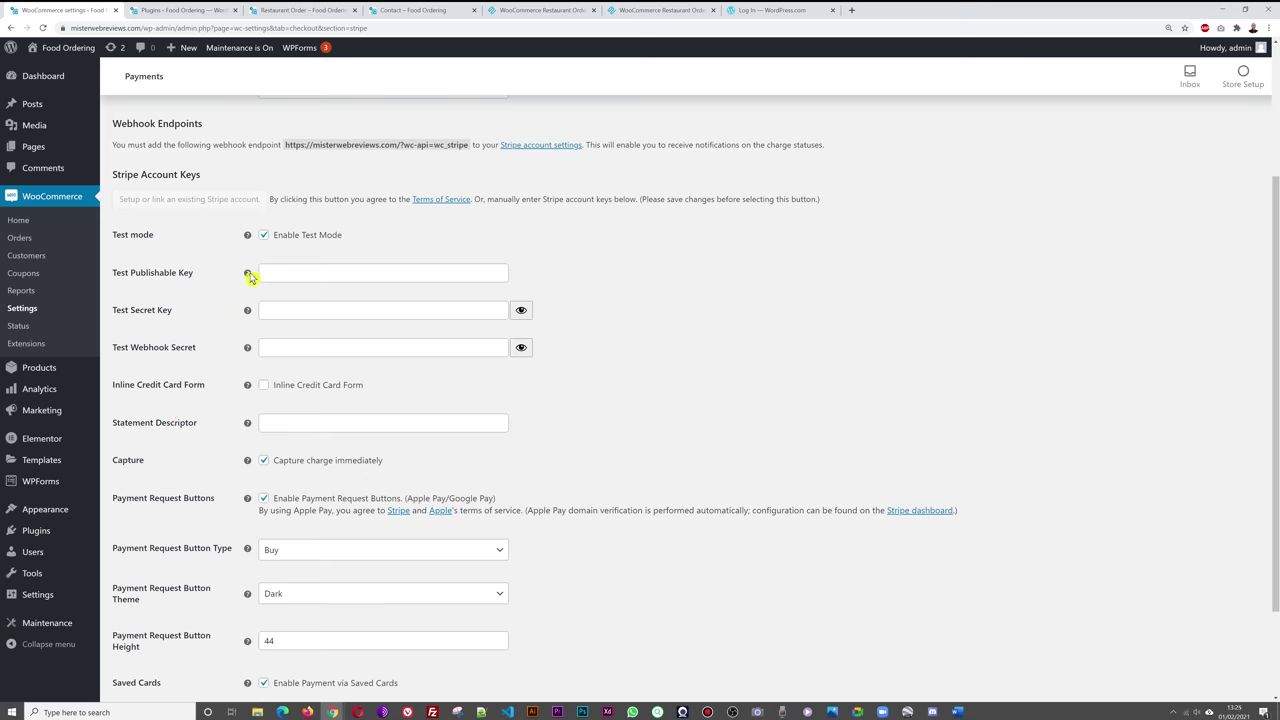
{"action": "scroll", "coordinate": [670, 398], "scroll_direction": "down", "scroll_amount": 2}
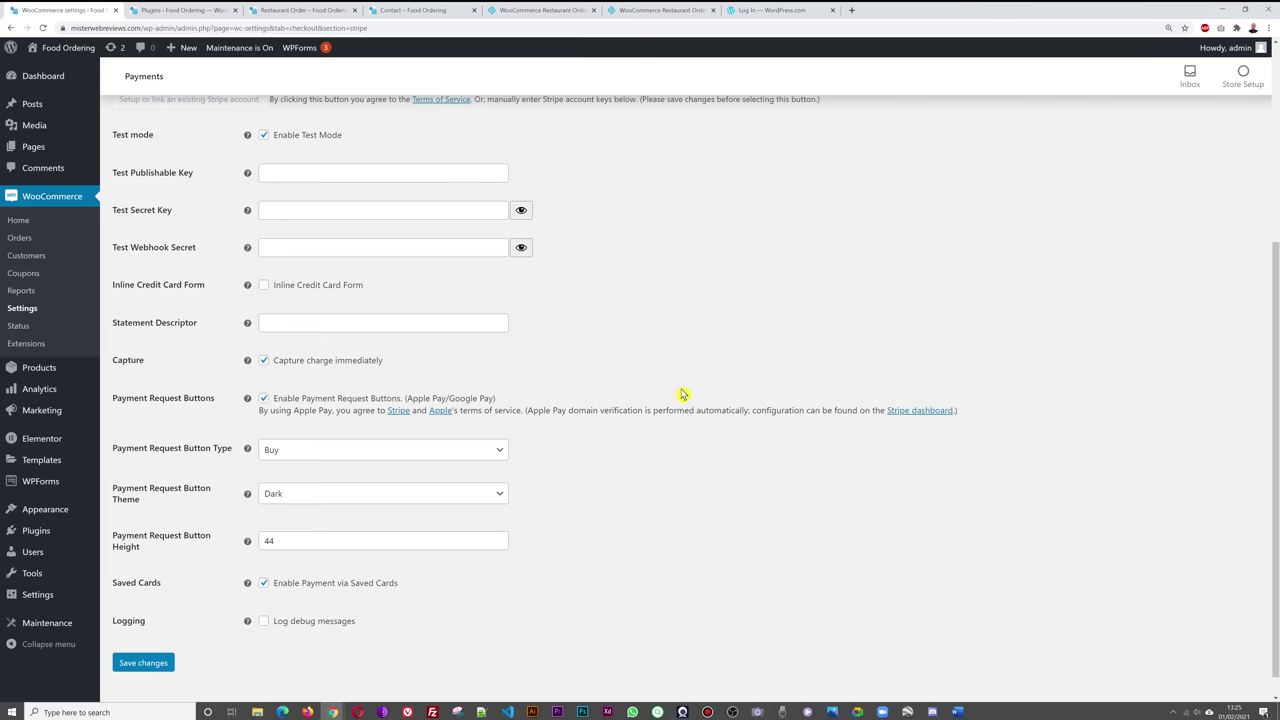
{"action": "scroll", "coordinate": [686, 397], "scroll_direction": "up", "scroll_amount": 1}
{"action": "scroll", "coordinate": [690, 350], "scroll_direction": "up", "scroll_amount": 1}
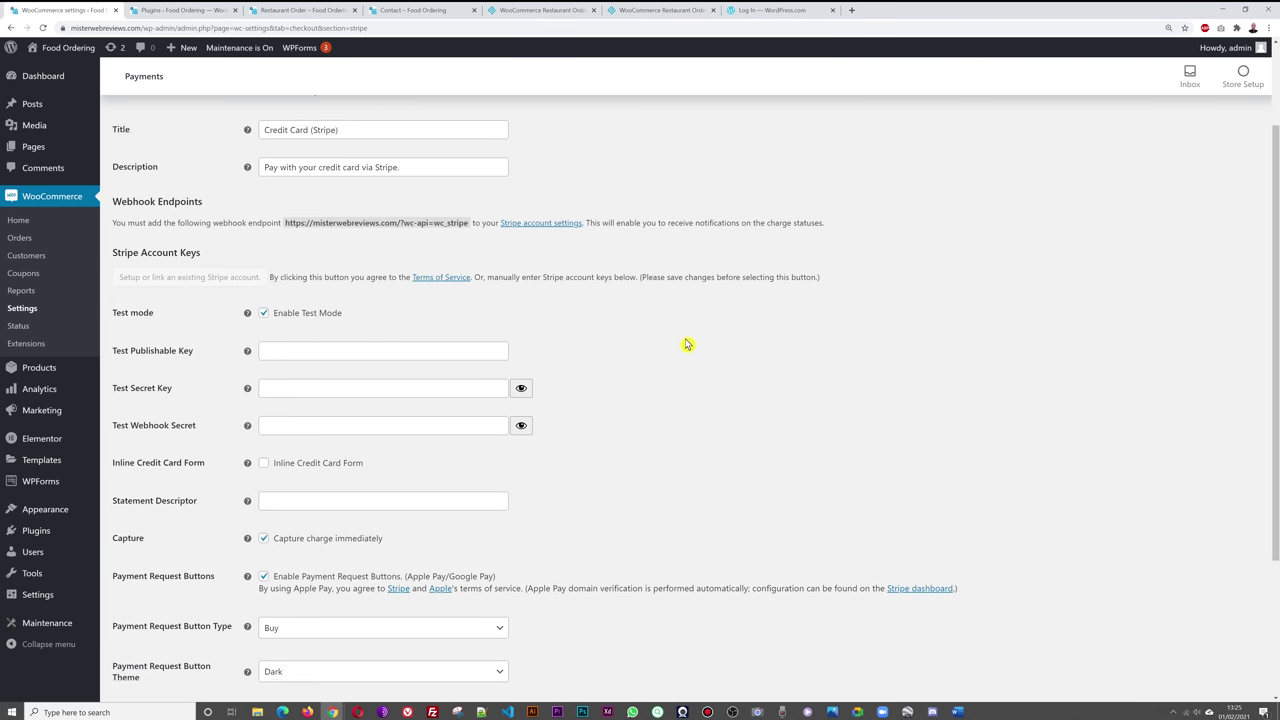
{"action": "scroll", "coordinate": [668, 349], "scroll_direction": "down", "scroll_amount": 1}
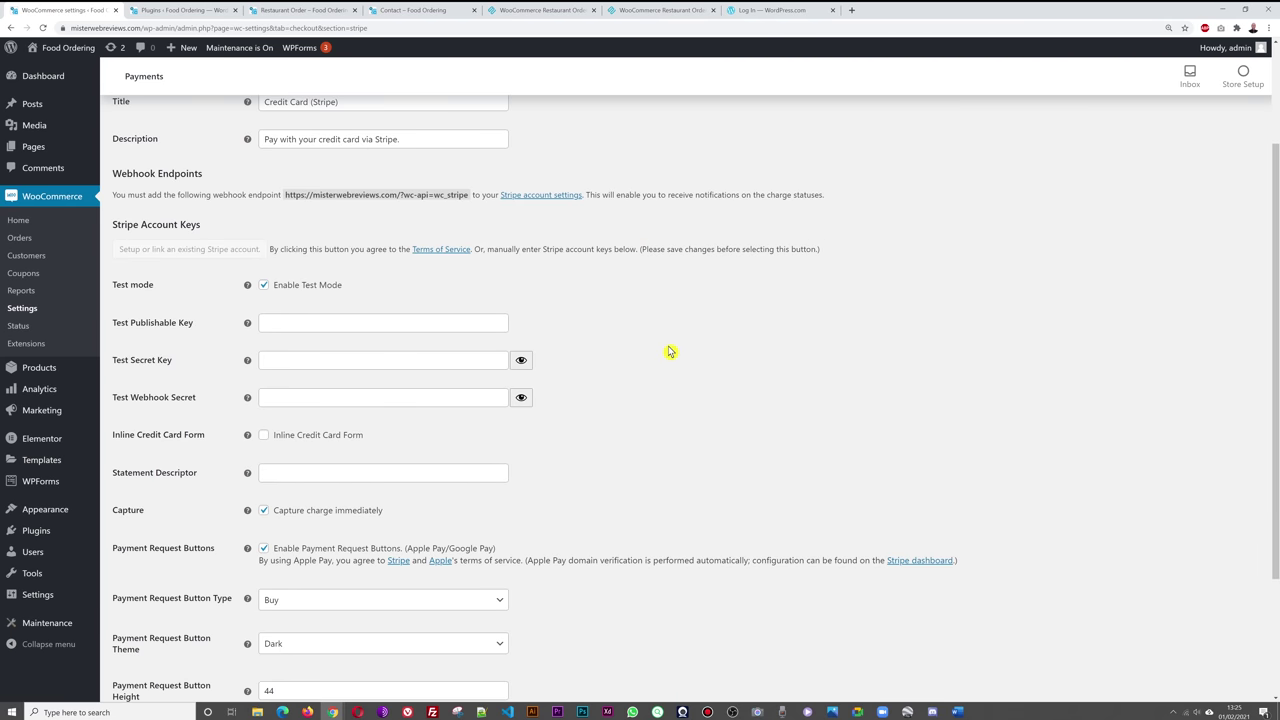
{"action": "left_click", "coordinate": [264, 287]}
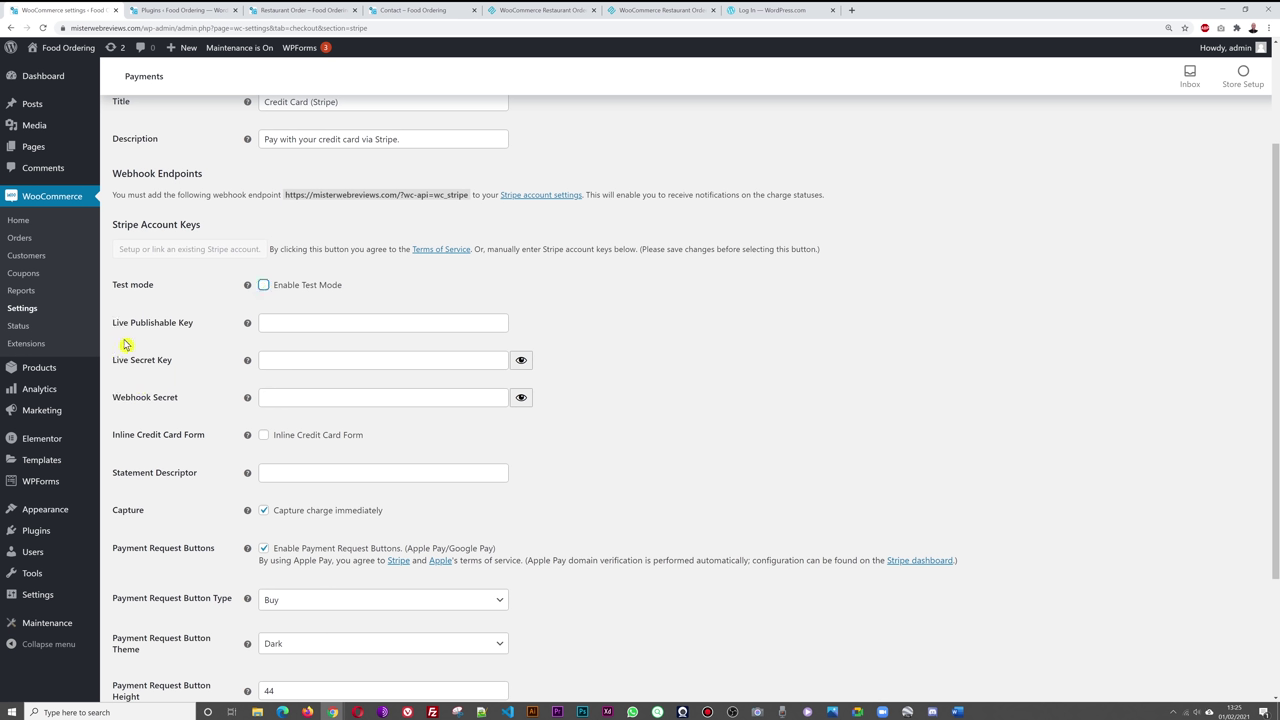
{"action": "left_click", "coordinate": [264, 287]}
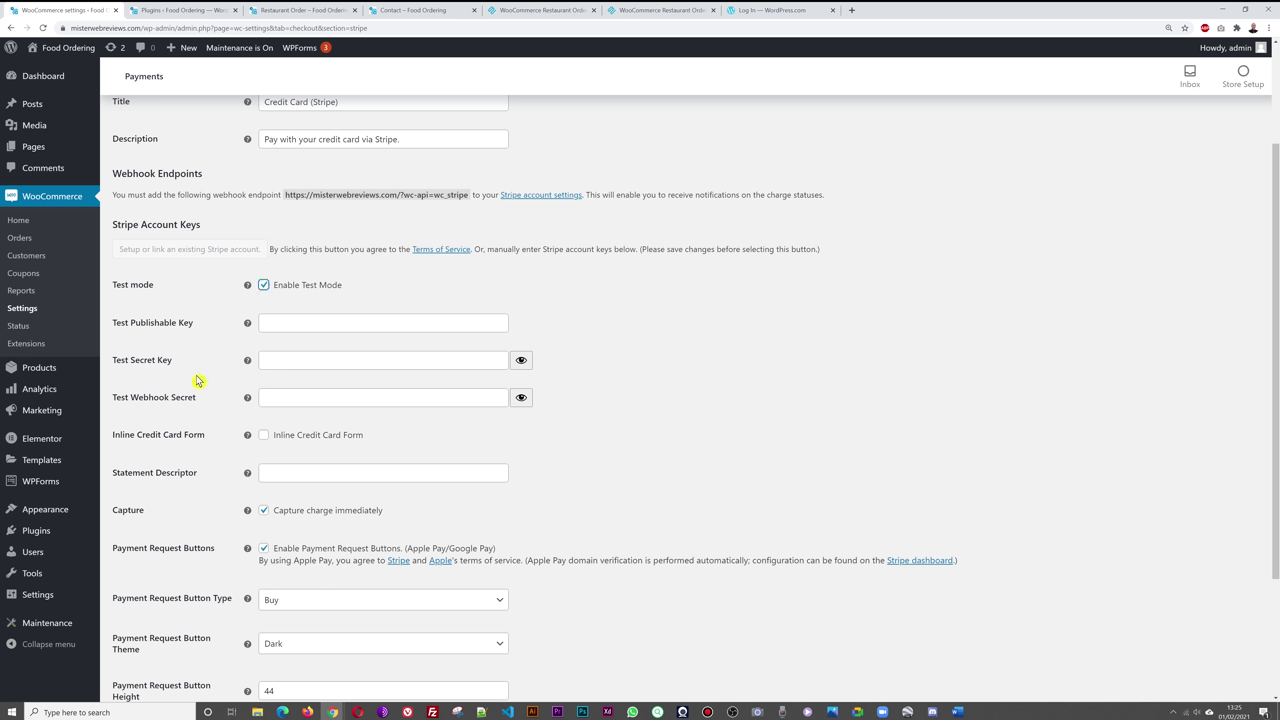
{"action": "left_click", "coordinate": [264, 287]}
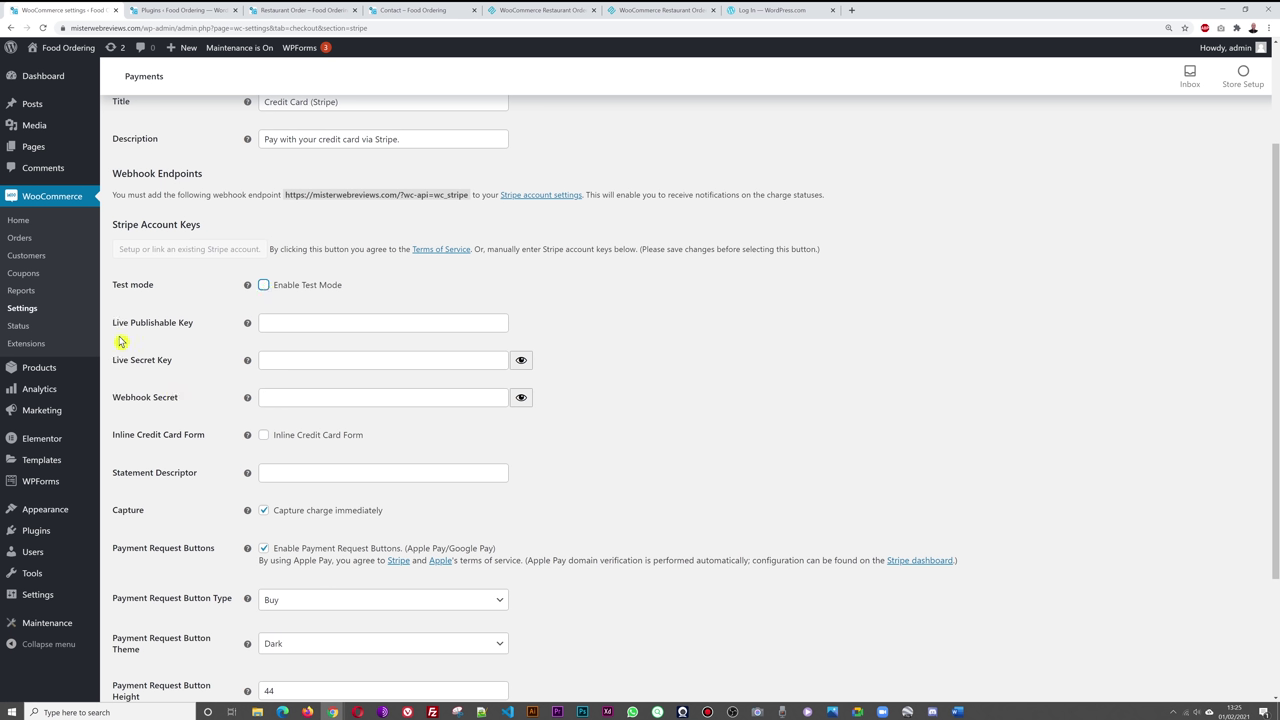
{"action": "left_click", "coordinate": [264, 287]}
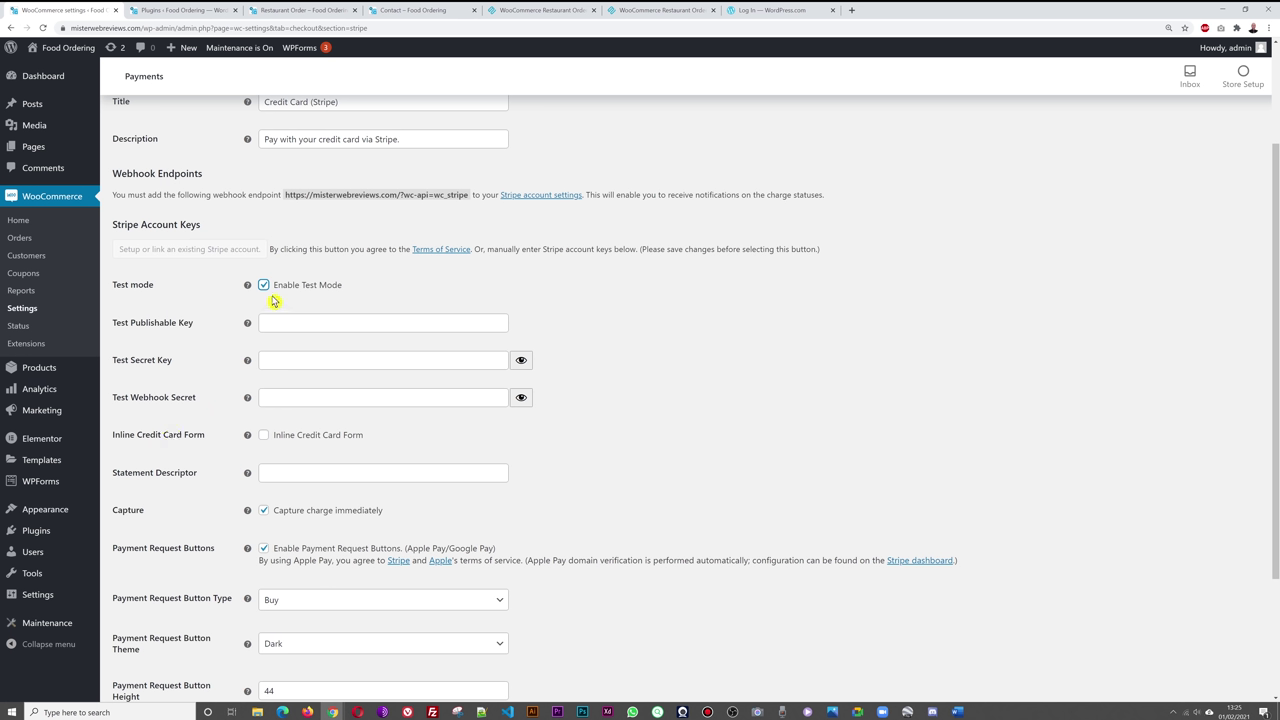
{"action": "left_click", "coordinate": [265, 287]}
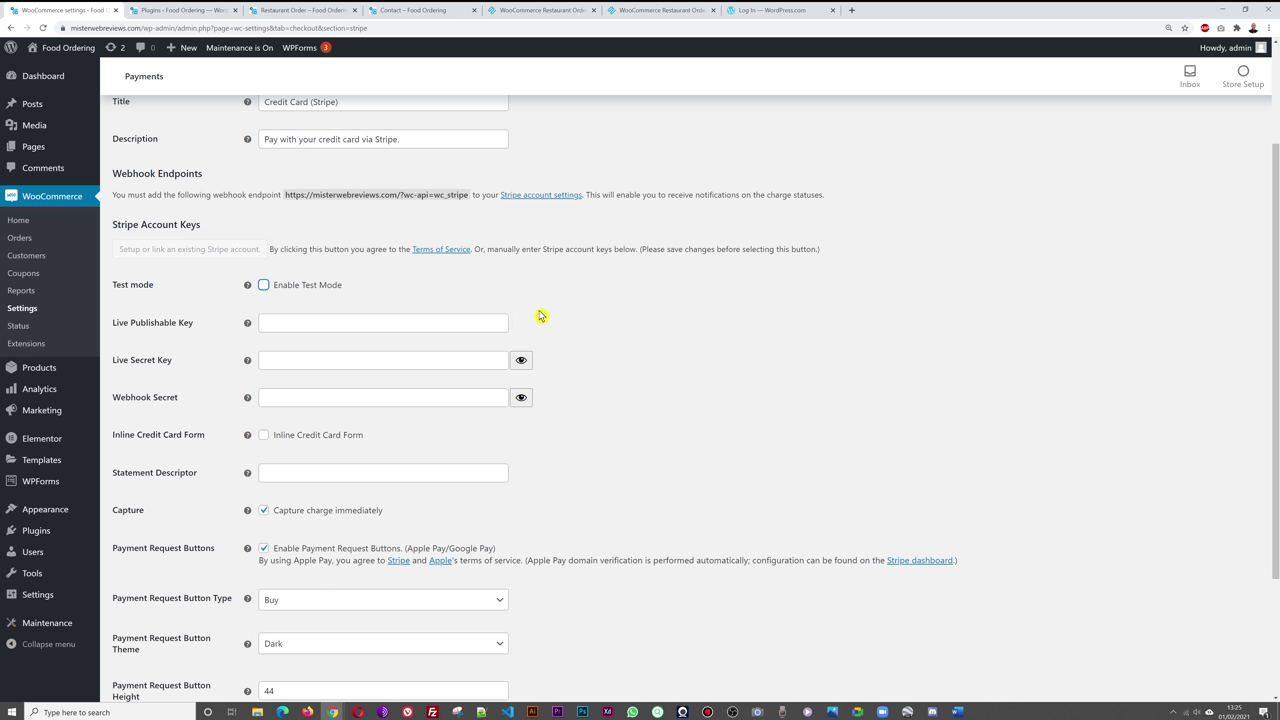
{"action": "left_click", "coordinate": [264, 285]}
{"action": "left_click", "coordinate": [264, 285]}
{"action": "scroll", "coordinate": [781, 409], "scroll_direction": "up", "scroll_amount": 2}
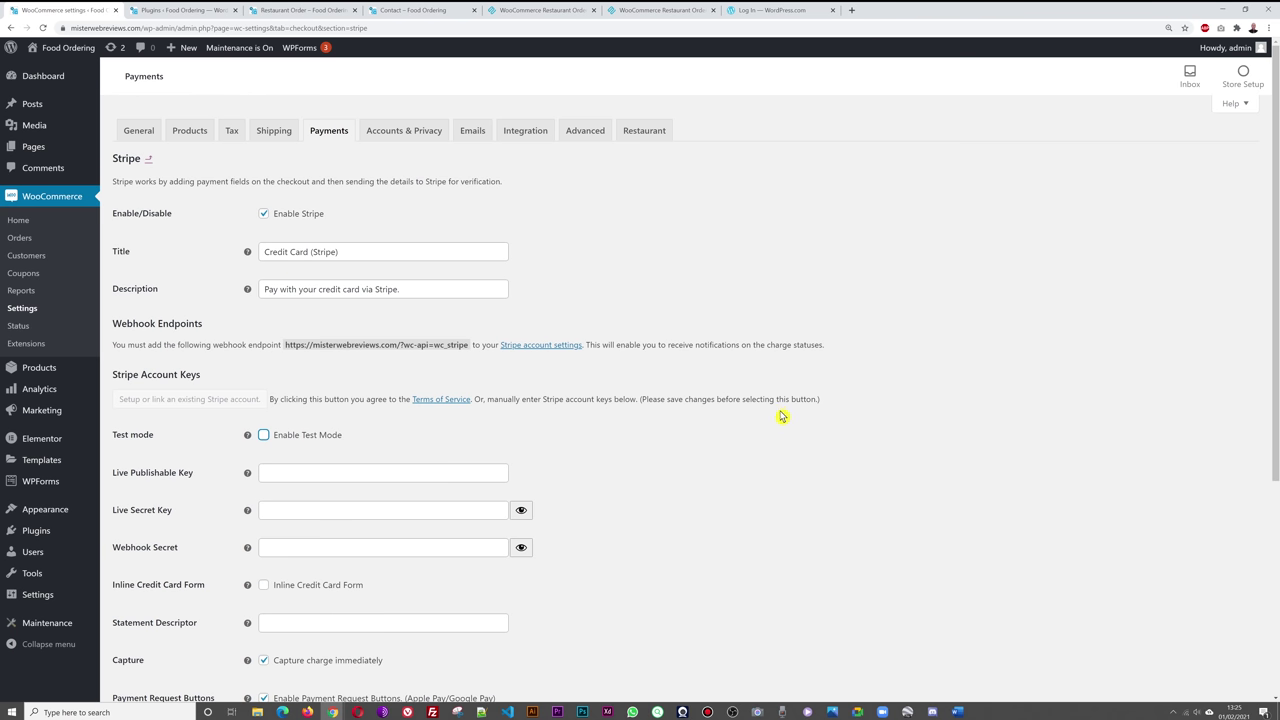
{"action": "left_click", "coordinate": [149, 161]}
- Leave the Stripe settings without saving, search plugins for 'Amazon pay', then return to Payments
{"action": "left_click", "coordinate": [689, 87]}
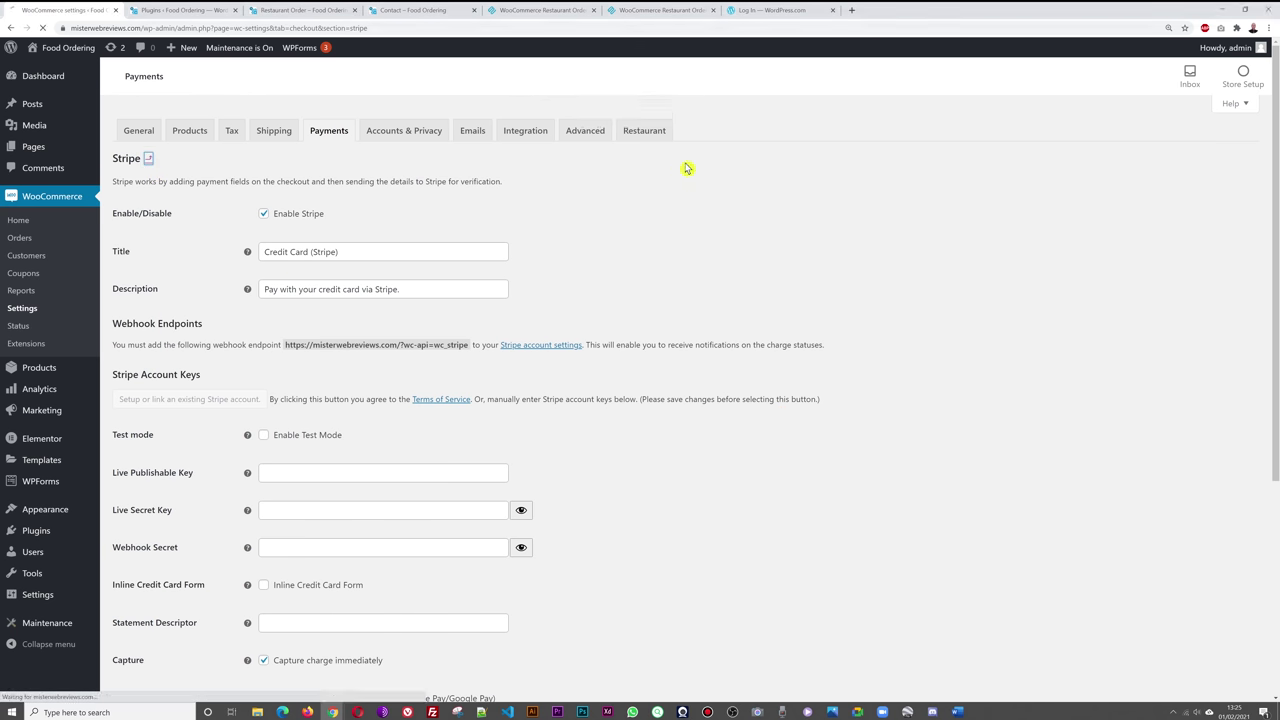
{"action": "left_click", "coordinate": [180, 10]}
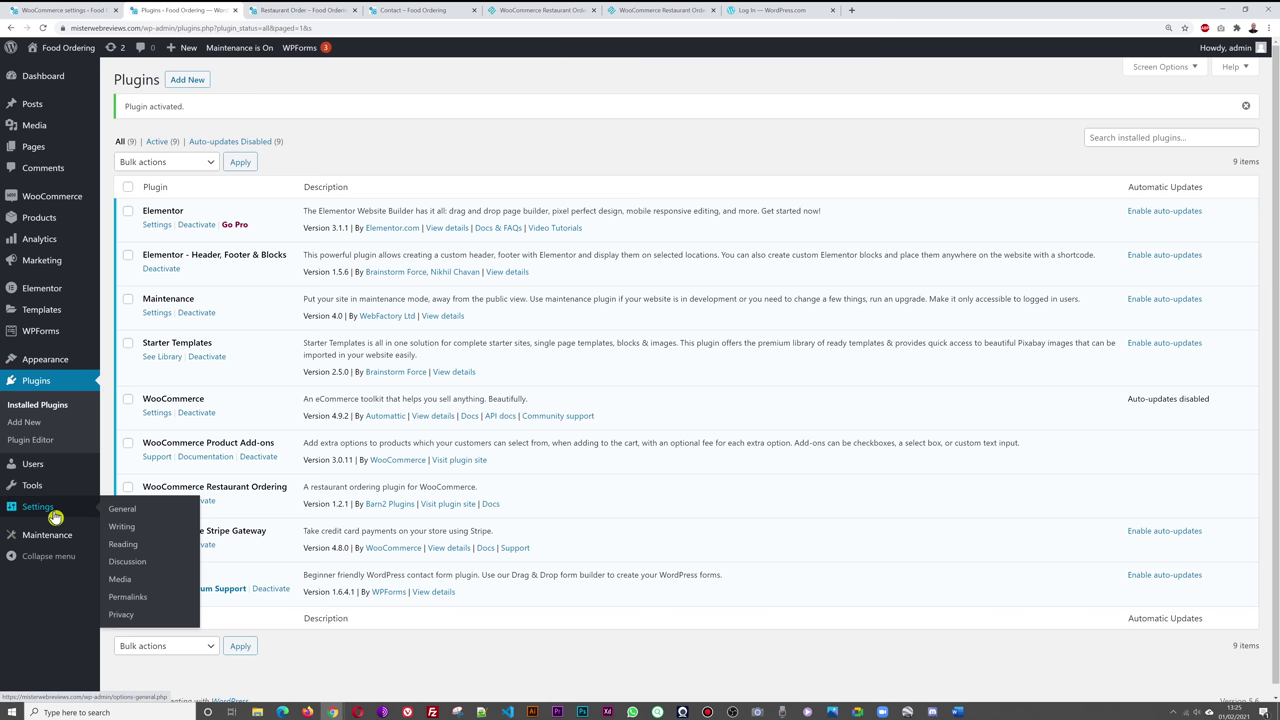
{"action": "left_click", "coordinate": [24, 422]}
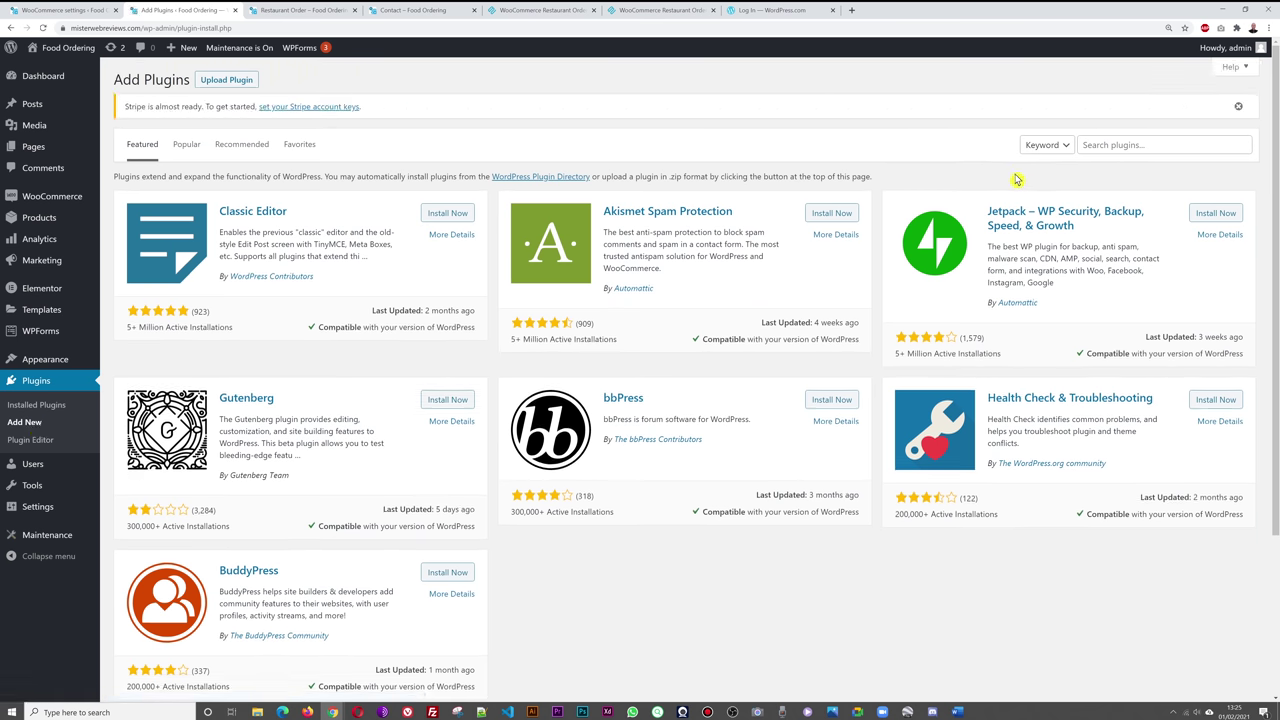
{"action": "left_click", "coordinate": [1130, 148]}
{"action": "type", "text": "Amazon pay"}
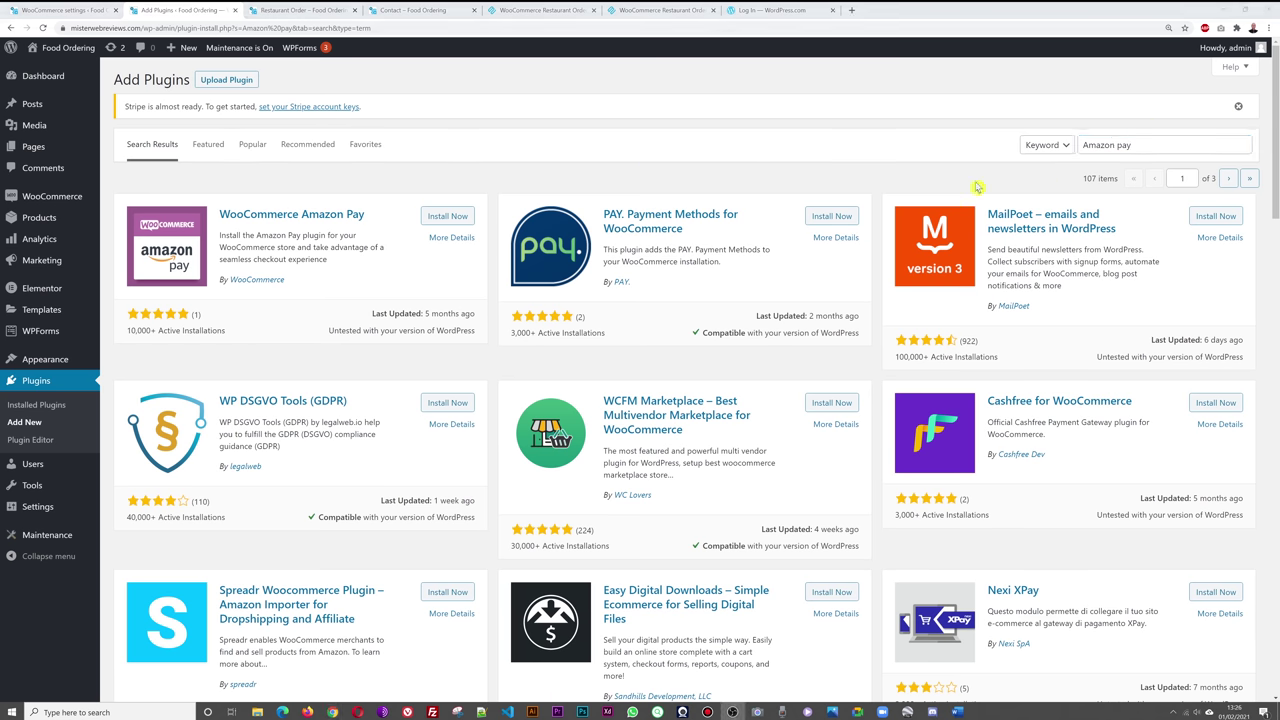
{"action": "left_click", "coordinate": [235, 10]}
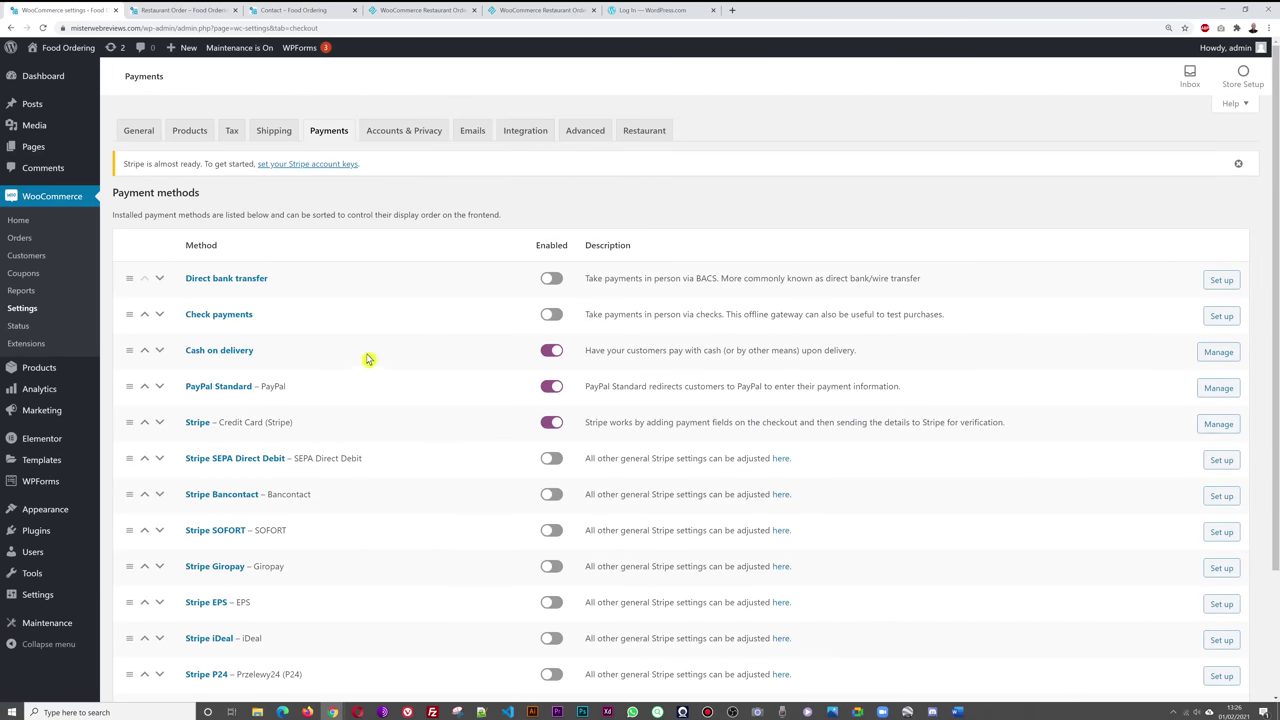
- In Accounts & Privacy, allow checkout login and account creation with auto-generated usernames, and save
{"action": "left_click", "coordinate": [415, 138]}
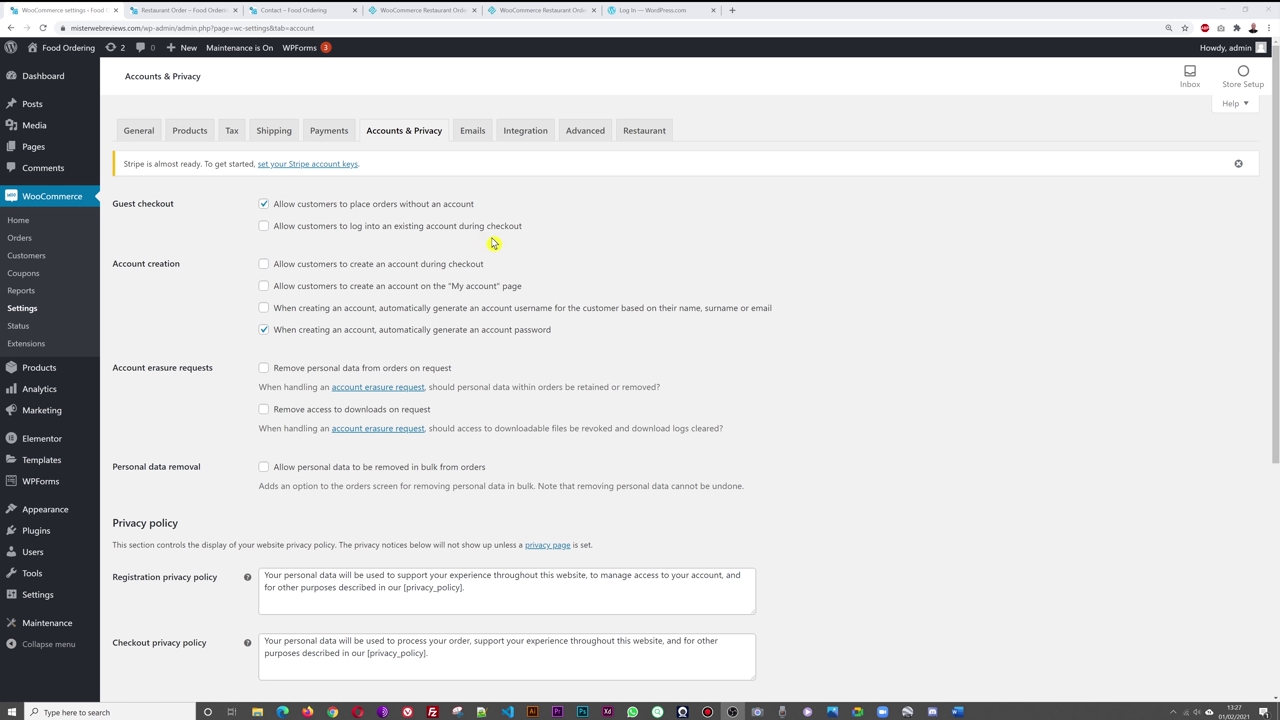
{"action": "left_click", "coordinate": [264, 226]}
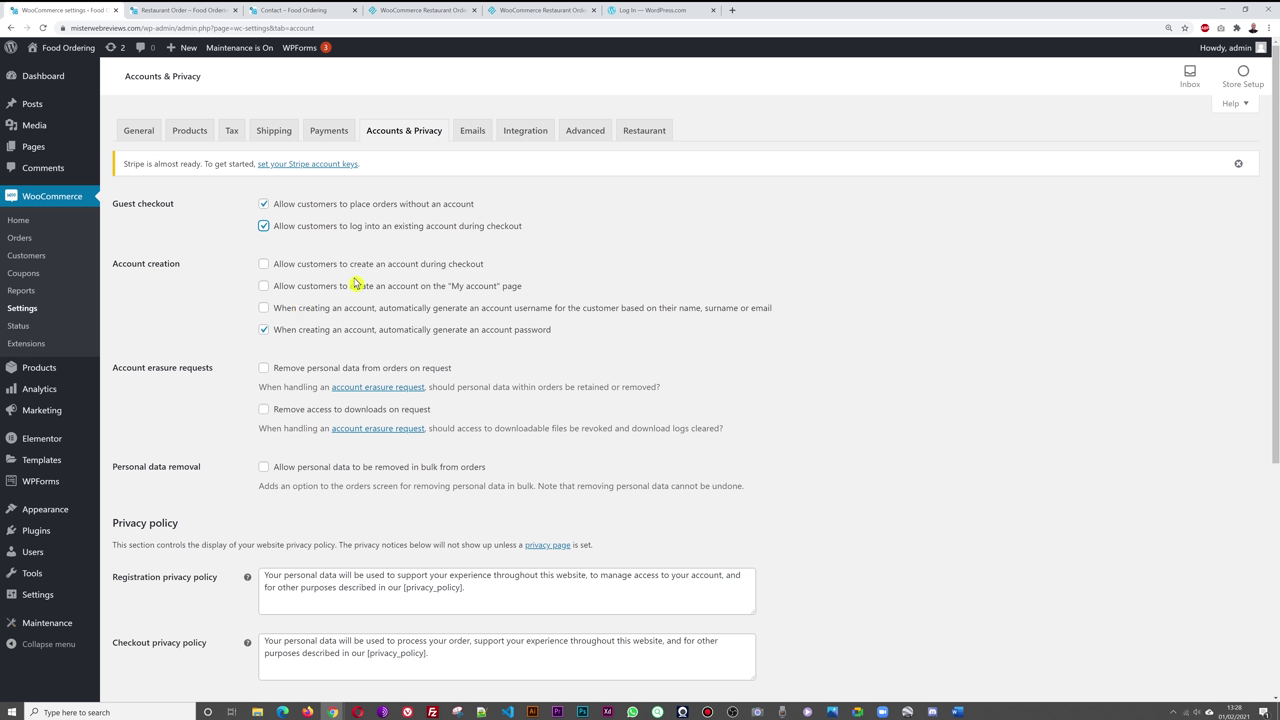
{"action": "left_click", "coordinate": [264, 266]}
{"action": "scroll", "coordinate": [942, 330], "scroll_direction": "down", "scroll_amount": 1}
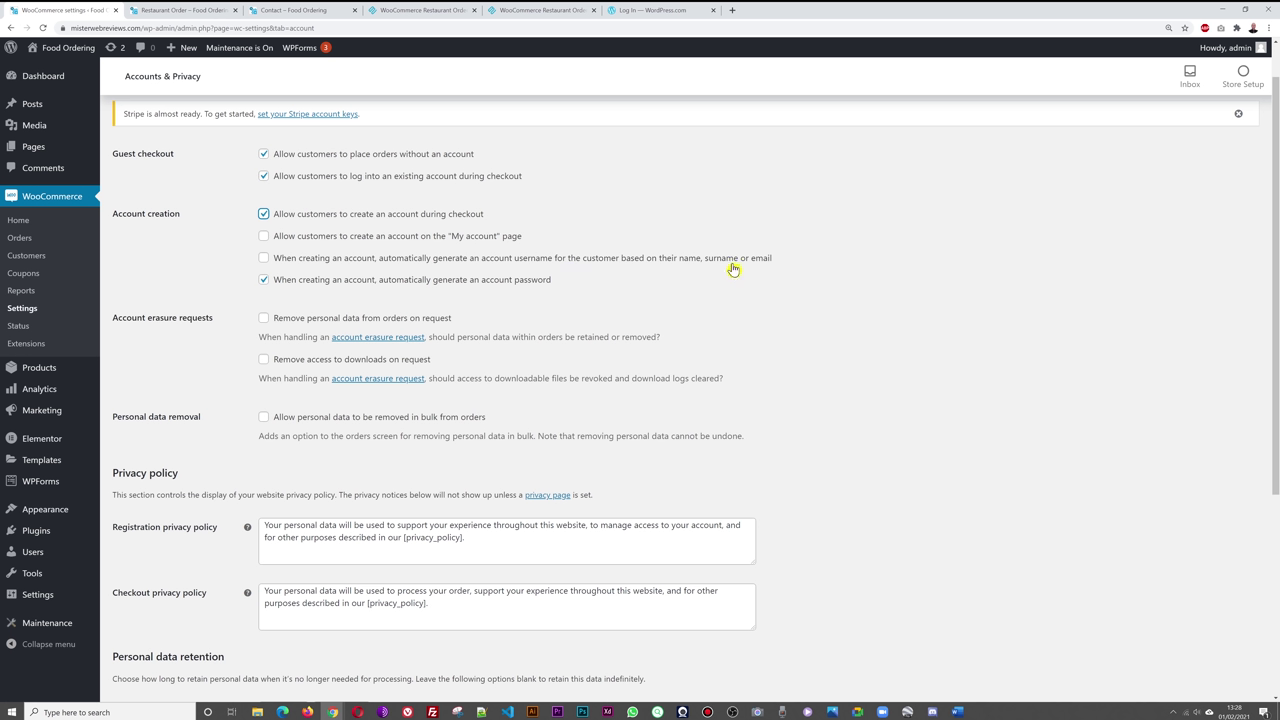
{"action": "left_click", "coordinate": [265, 260]}
{"action": "scroll", "coordinate": [898, 330], "scroll_direction": "down", "scroll_amount": 1}
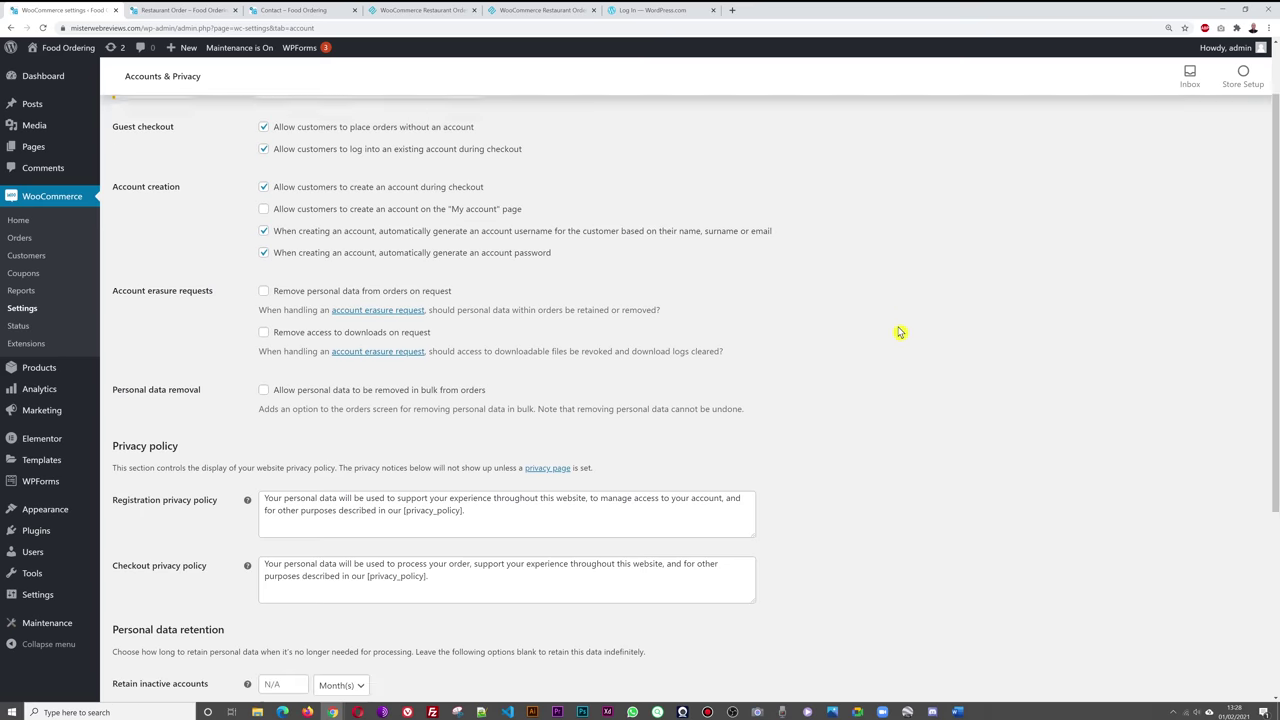
{"action": "scroll", "coordinate": [900, 332], "scroll_direction": "down", "scroll_amount": 3}
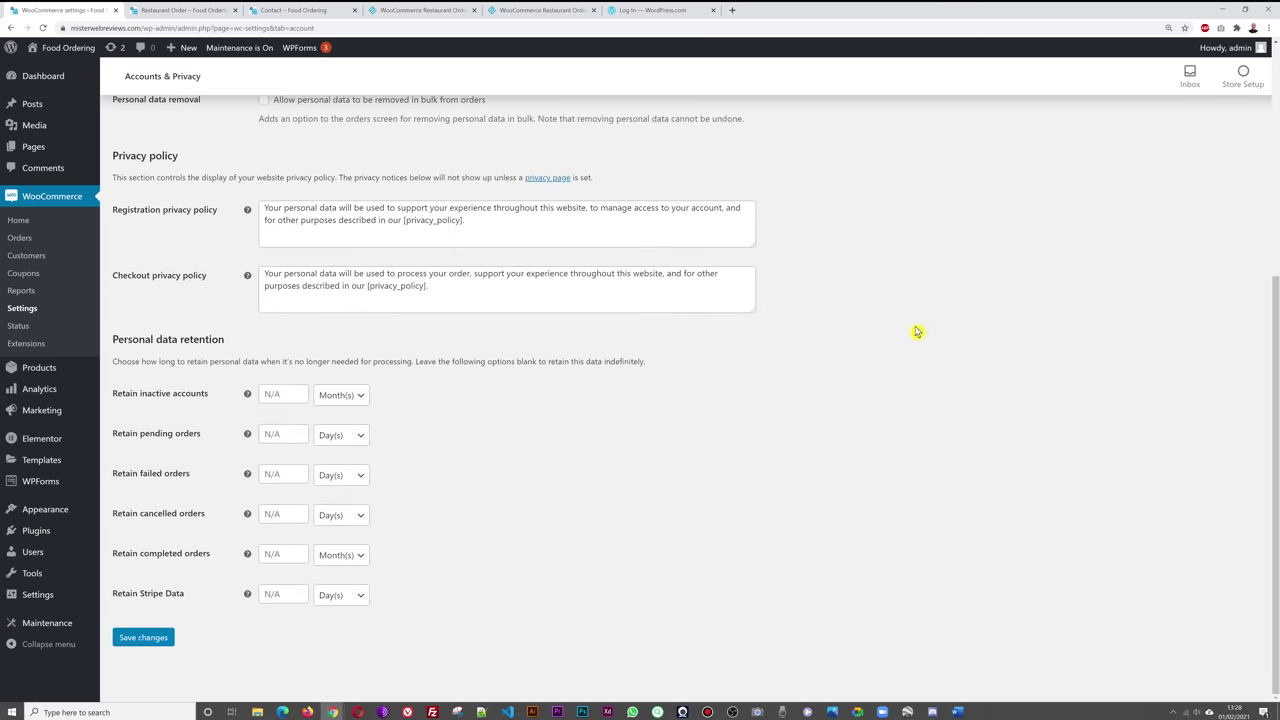
{"action": "left_click", "coordinate": [143, 637]}
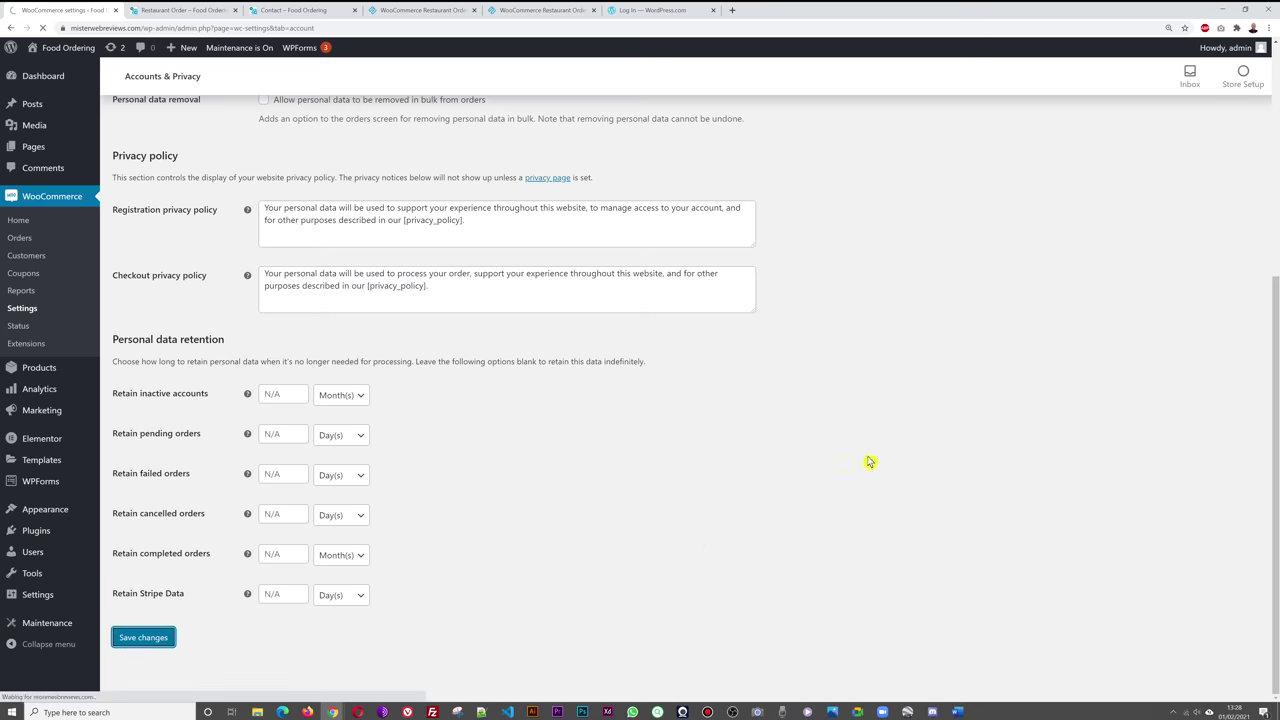
- Replace the email 'From' name Food Ordering with 'Himalayan Restaurant', then view the site's pages
{"action": "left_click", "coordinate": [471, 131]}
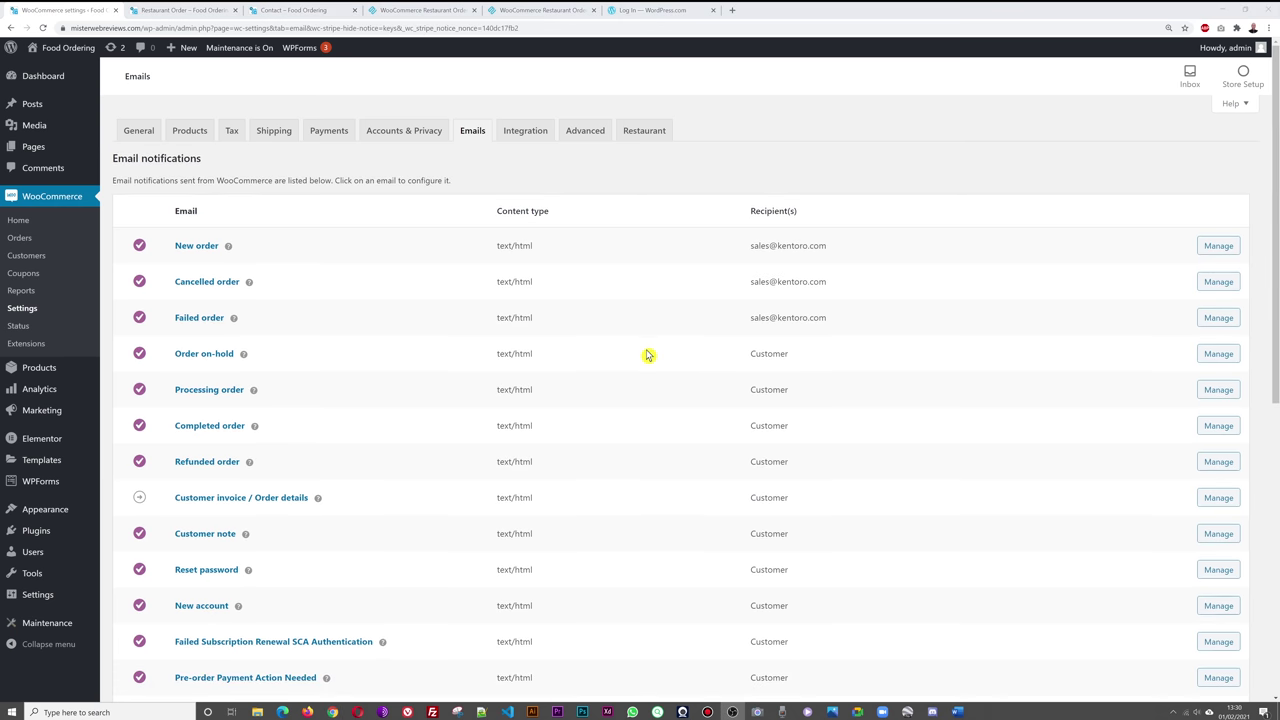
{"action": "scroll", "coordinate": [663, 337], "scroll_direction": "down", "scroll_amount": 1}
{"action": "scroll", "coordinate": [665, 339], "scroll_direction": "down", "scroll_amount": 6}
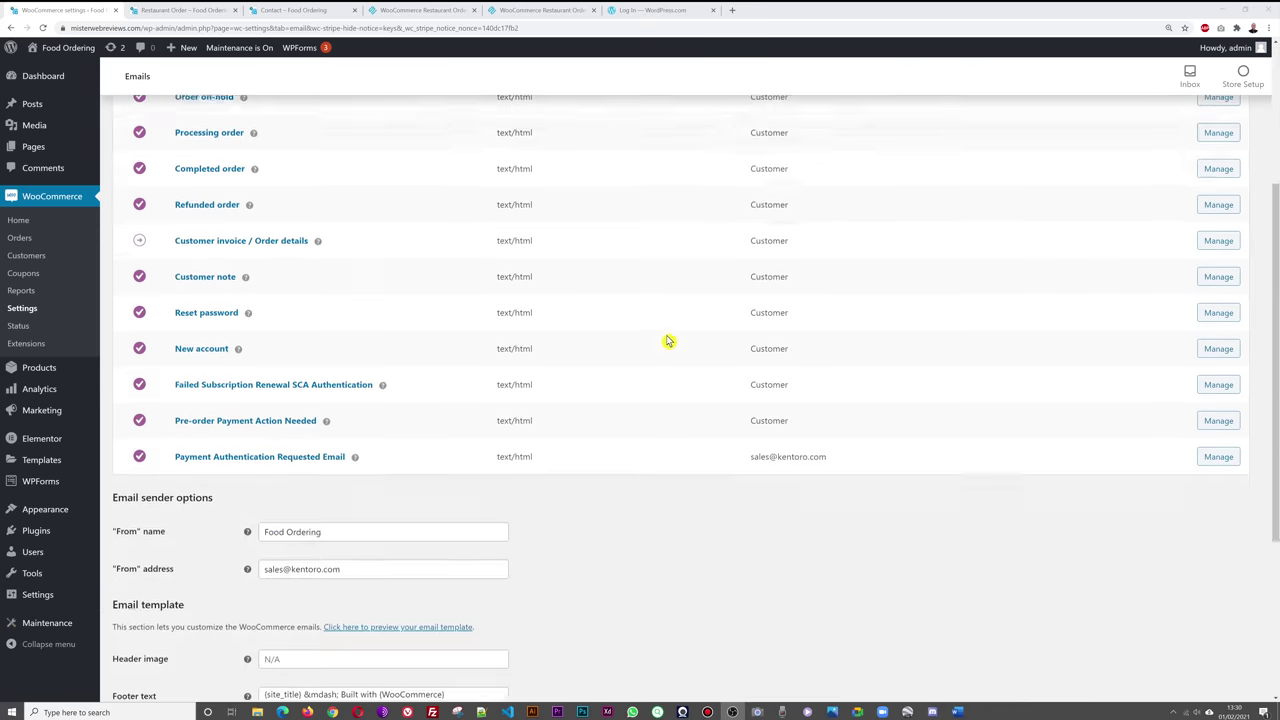
{"action": "scroll", "coordinate": [669, 342], "scroll_direction": "down", "scroll_amount": 1}
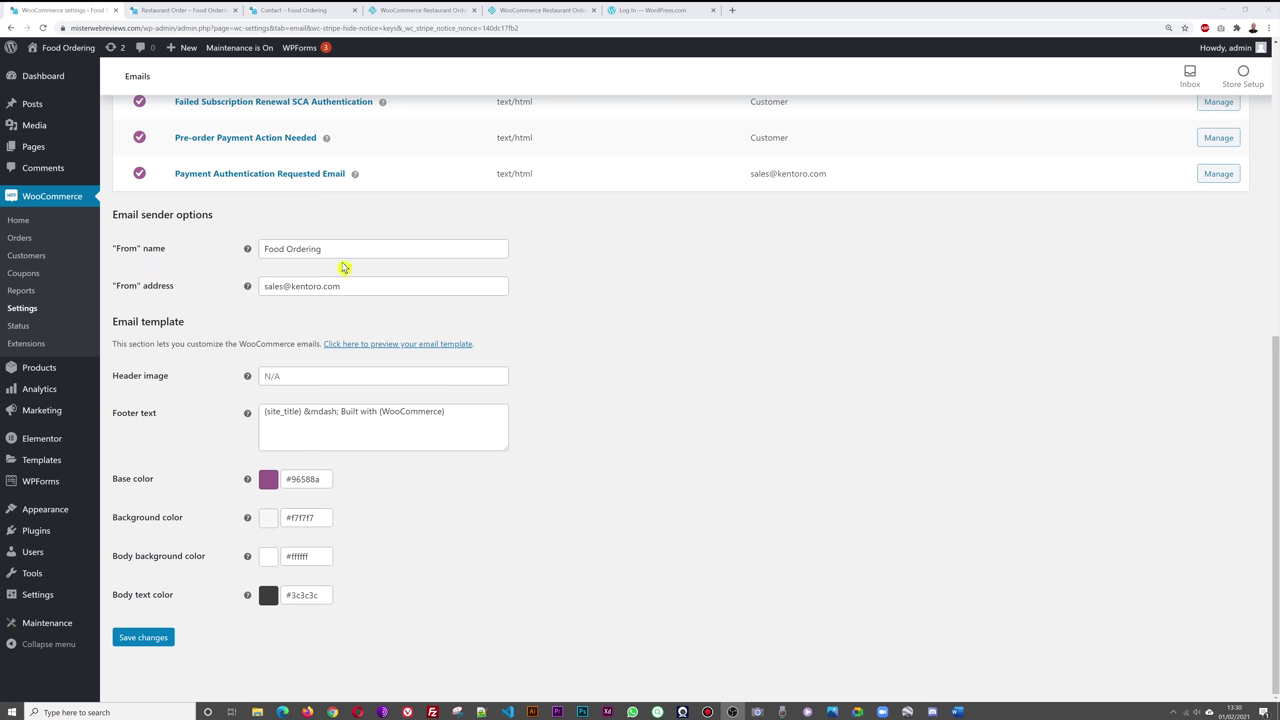
{"action": "left_click", "coordinate": [268, 251]}
{"action": "triple_click", "coordinate": [334, 251]}
{"action": "left_click", "coordinate": [338, 251]}
{"action": "triple_click", "coordinate": [339, 249]}
{"action": "type", "text": "Himalayan Restaurant"}
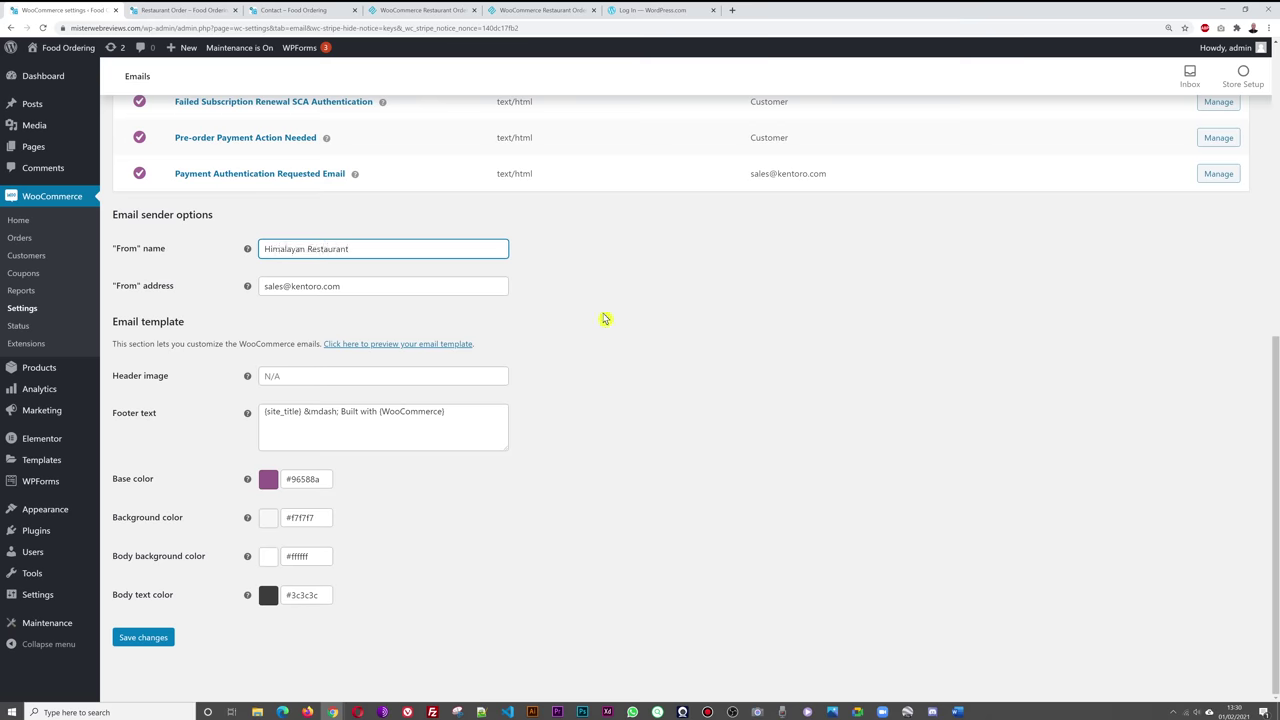
{"action": "left_click", "coordinate": [604, 318]}
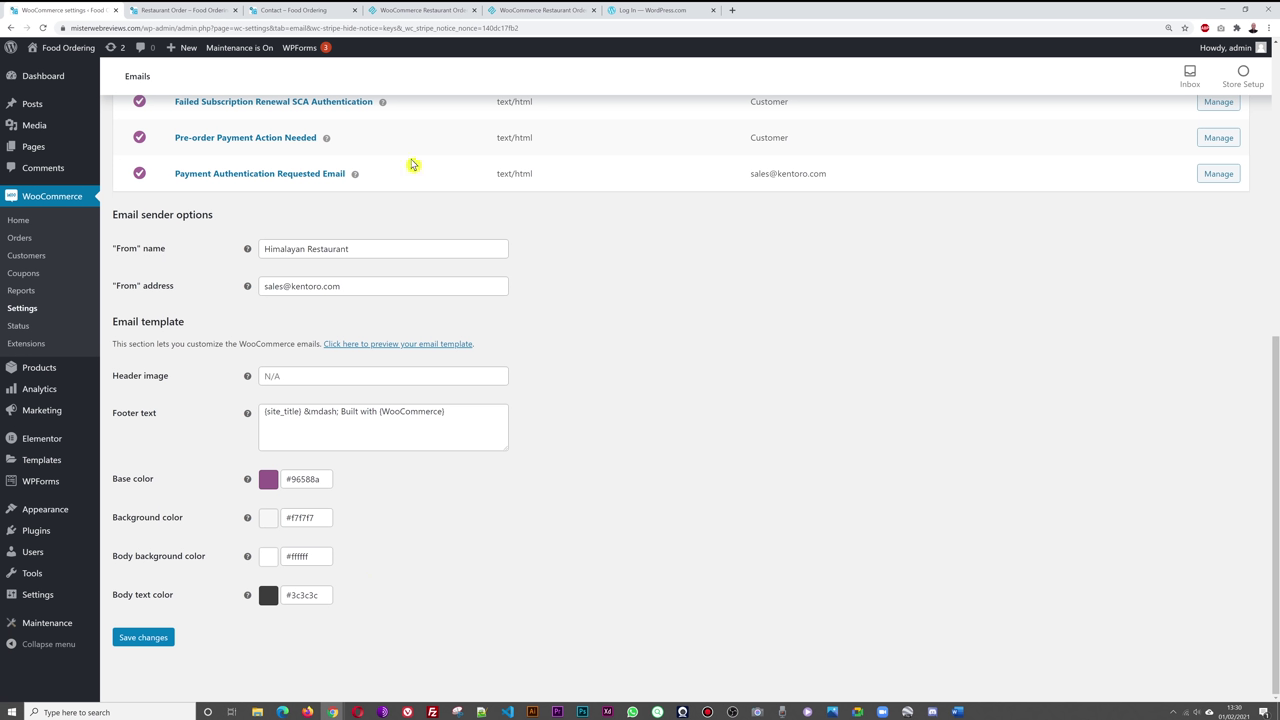
{"action": "left_click", "coordinate": [300, 10]}
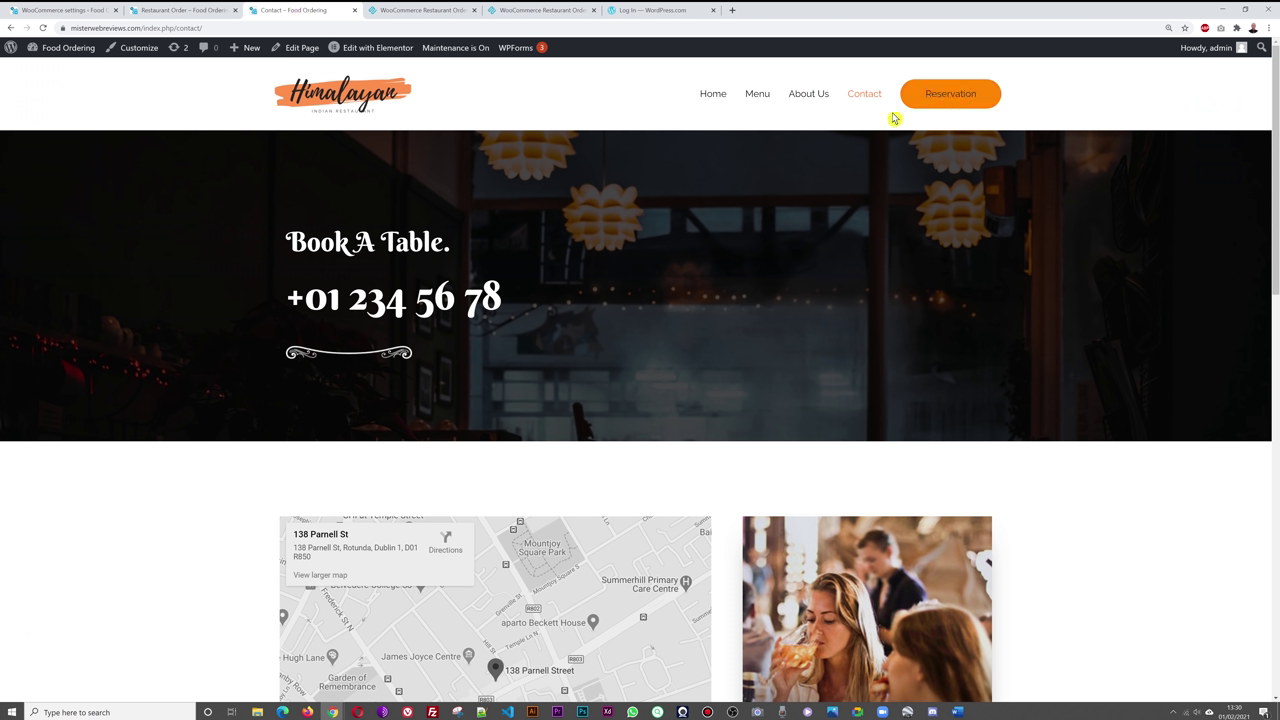
{"action": "left_click", "coordinate": [183, 10]}
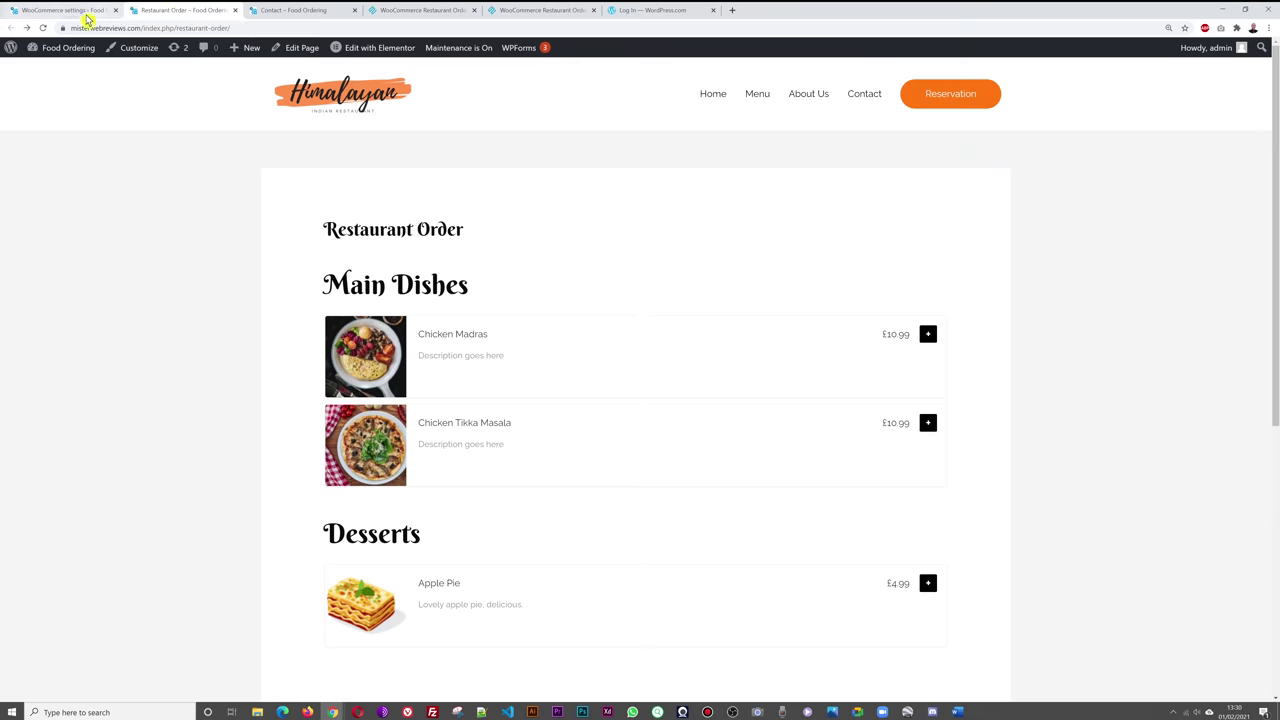
{"action": "left_click", "coordinate": [82, 12]}
{"action": "left_click_drag", "start_coordinate": [325, 479], "coordinate": [279, 484]}
{"action": "key", "text": "BackSpace"}
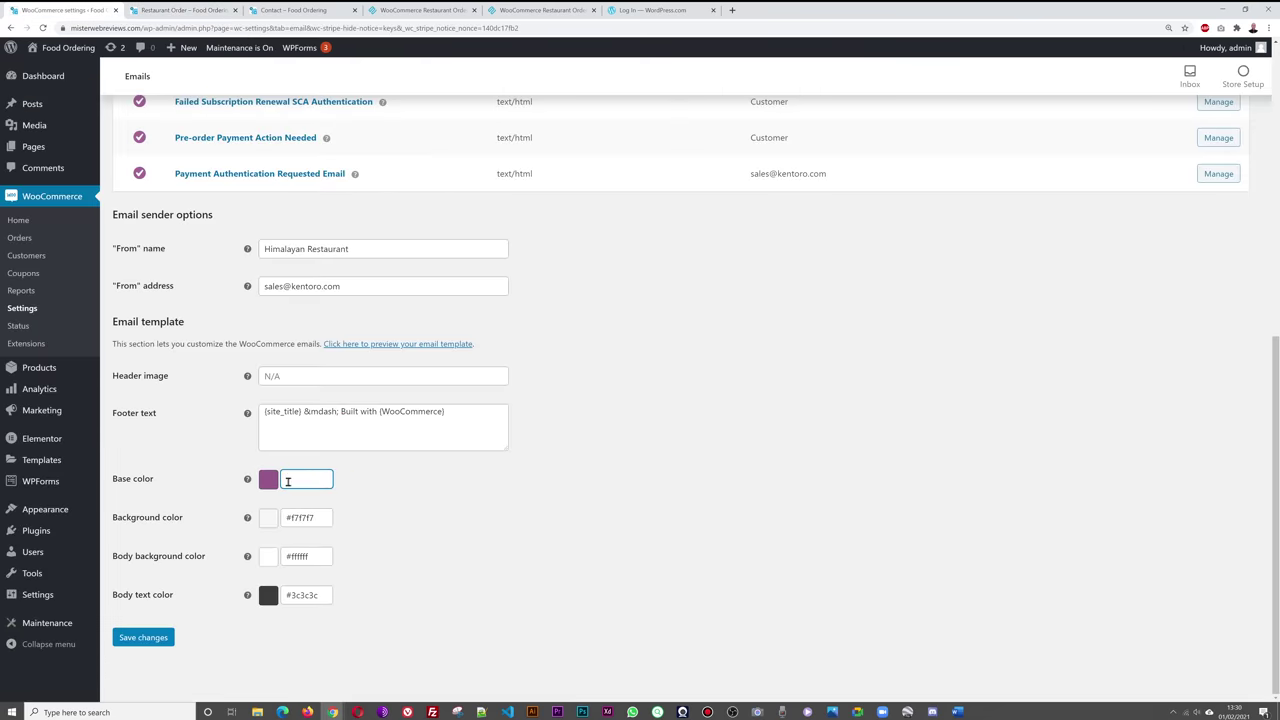
{"action": "left_click", "coordinate": [288, 481]}
{"action": "mouse_move", "coordinate": [369, 573]}
{"action": "left_mouse_down"}
{"action": "mouse_move", "coordinate": [371, 503]}
{"action": "mouse_move", "coordinate": [350, 538]}
{"action": "left_mouse_up"}
{"action": "left_click", "coordinate": [466, 517]}
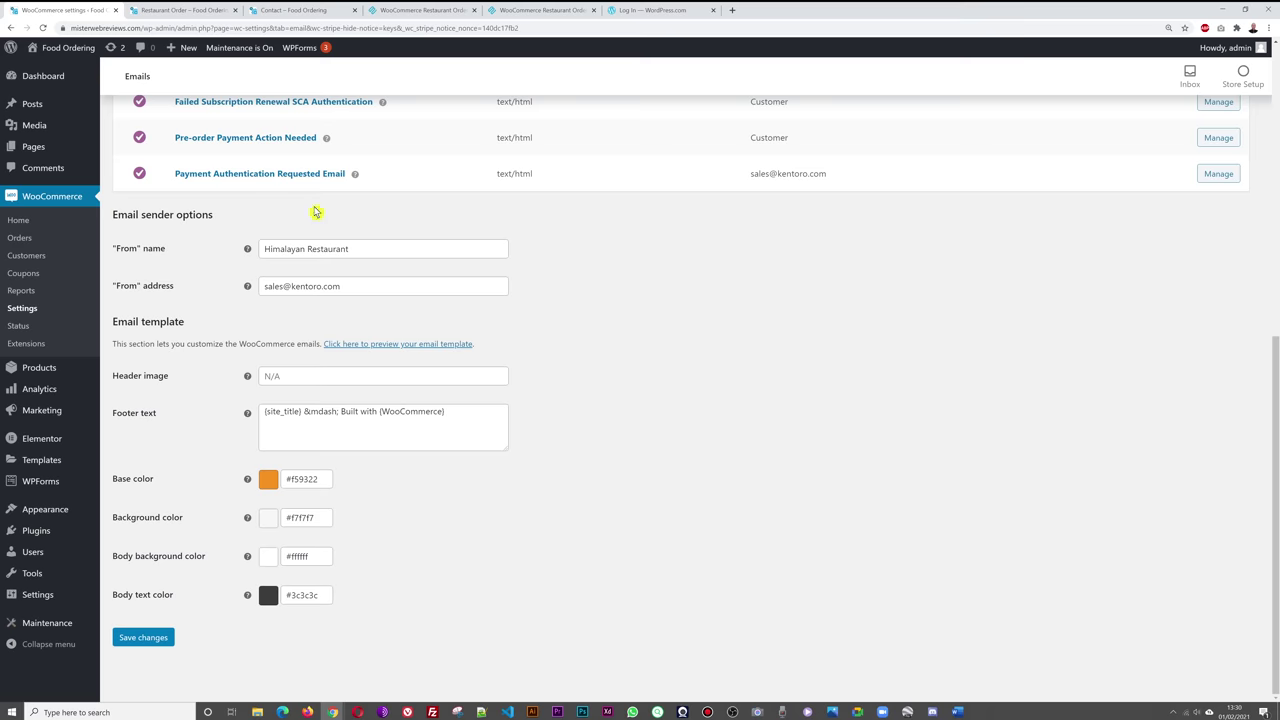
{"action": "left_click", "coordinate": [295, 10]}
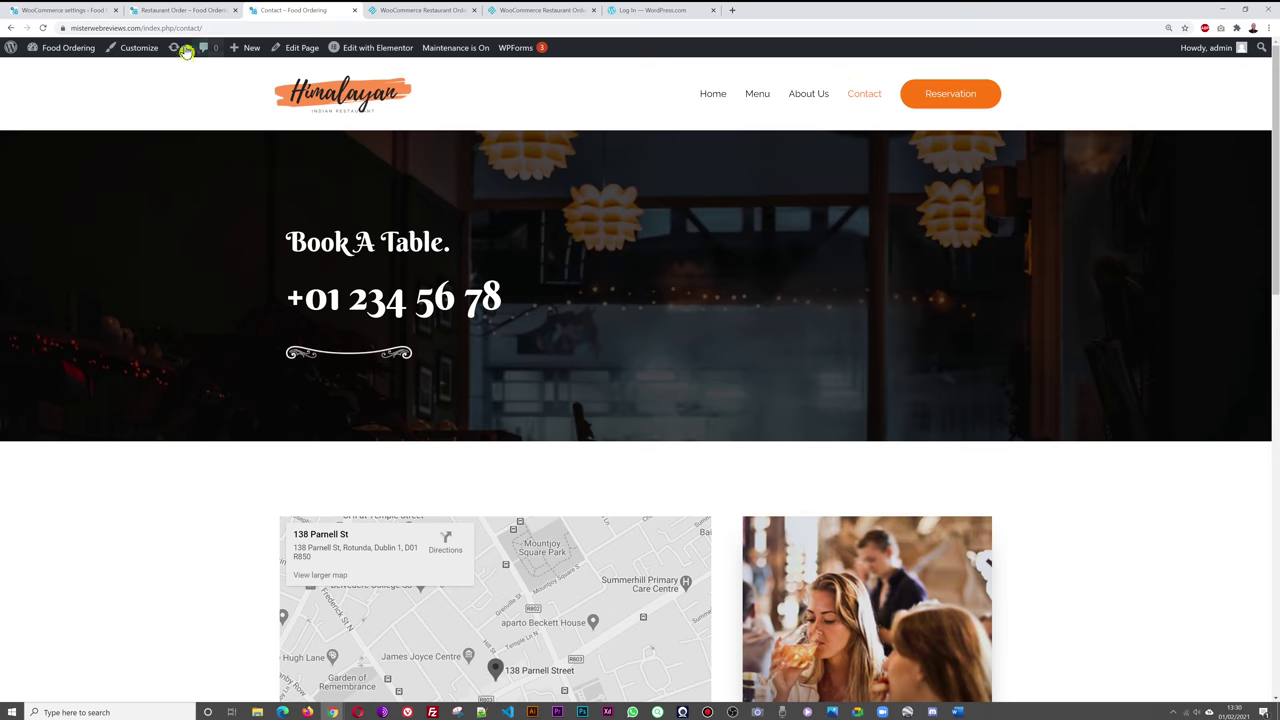
{"action": "left_click", "coordinate": [65, 10]}
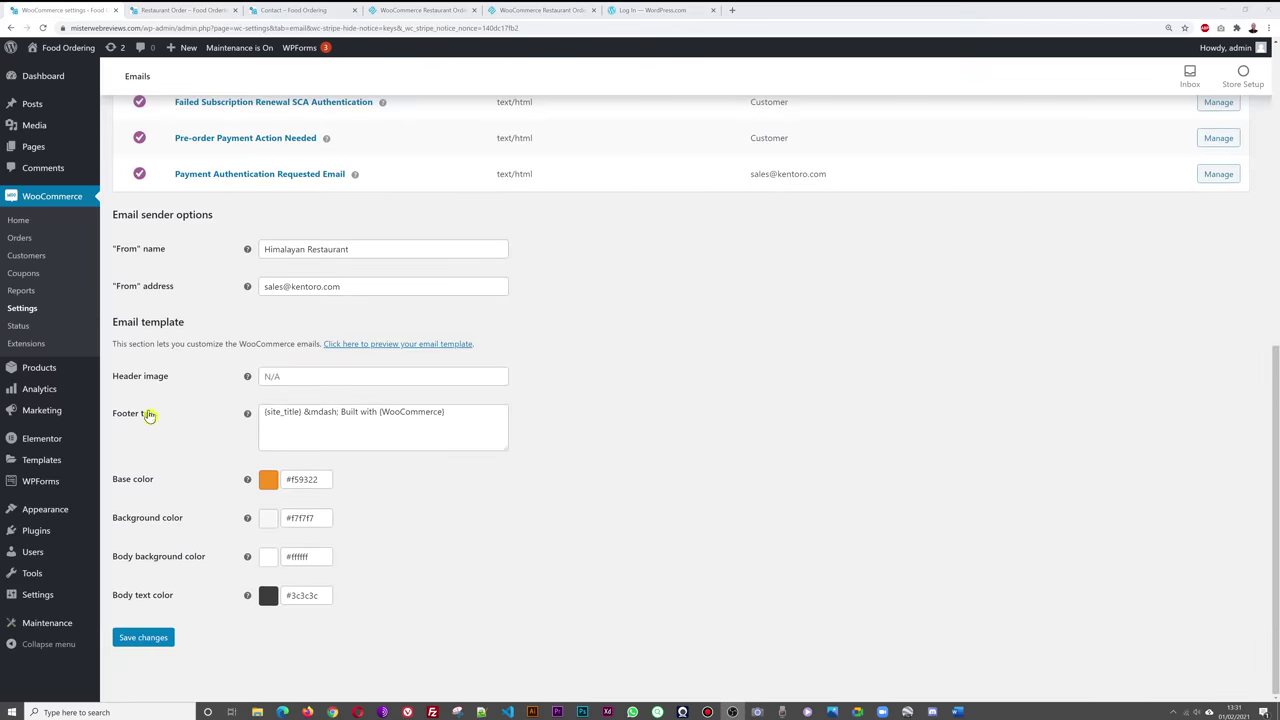
{"action": "left_click", "coordinate": [310, 12]}
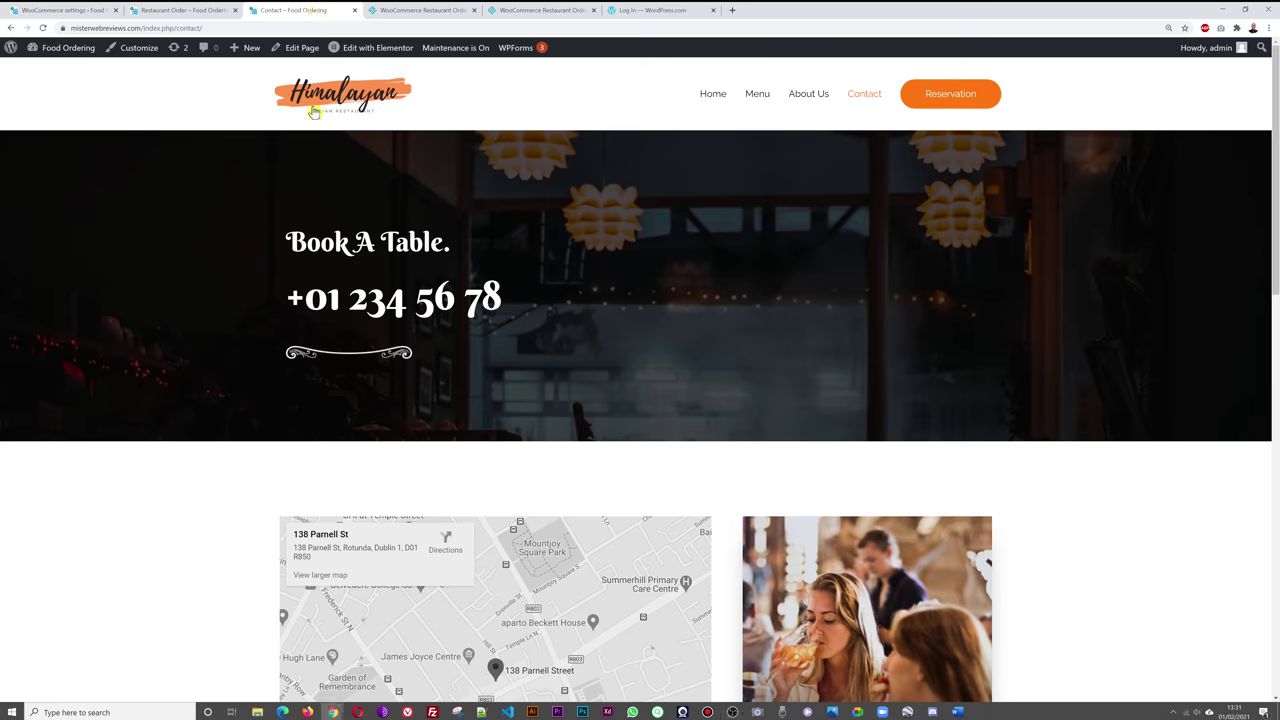
{"action": "left_click", "coordinate": [77, 9]}
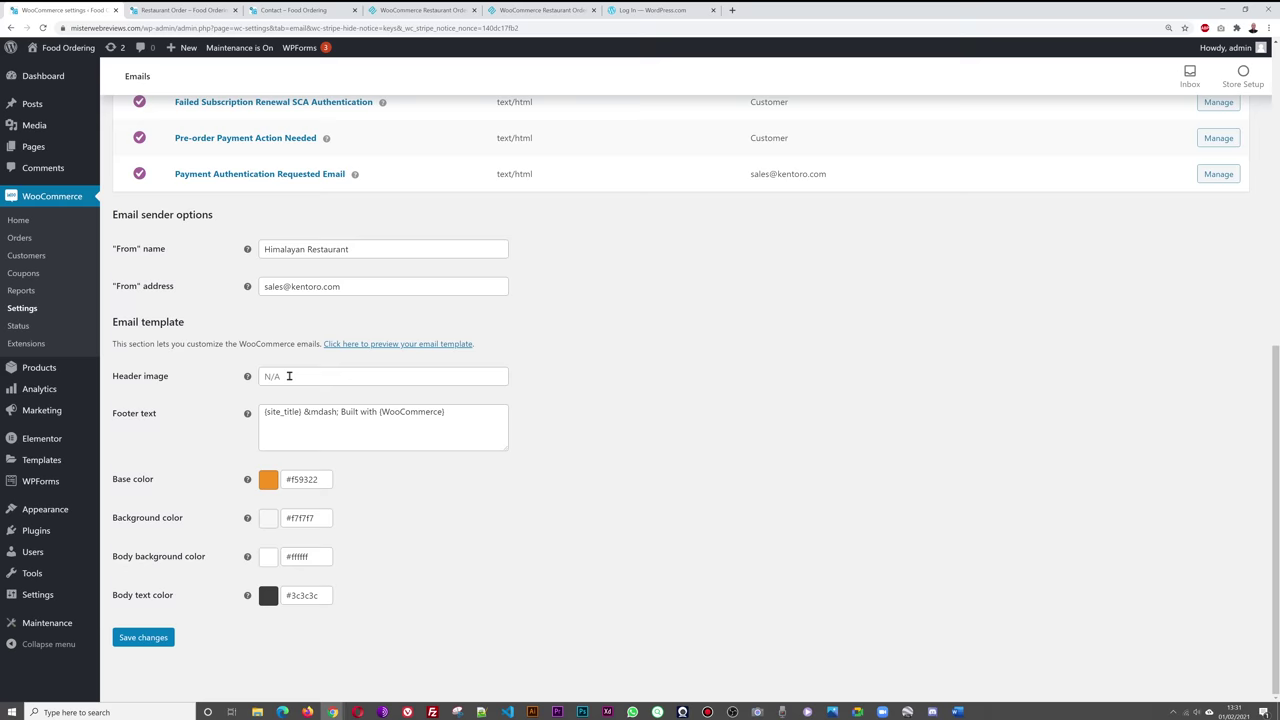
- Copy the Himalayan logo's file URL from the Media Library opened in a new tab
{"action": "left_click", "coordinate": [180, 10]}
{"action": "left_click", "coordinate": [70, 10]}
{"action": "mouse_move", "coordinate": [40, 127]}
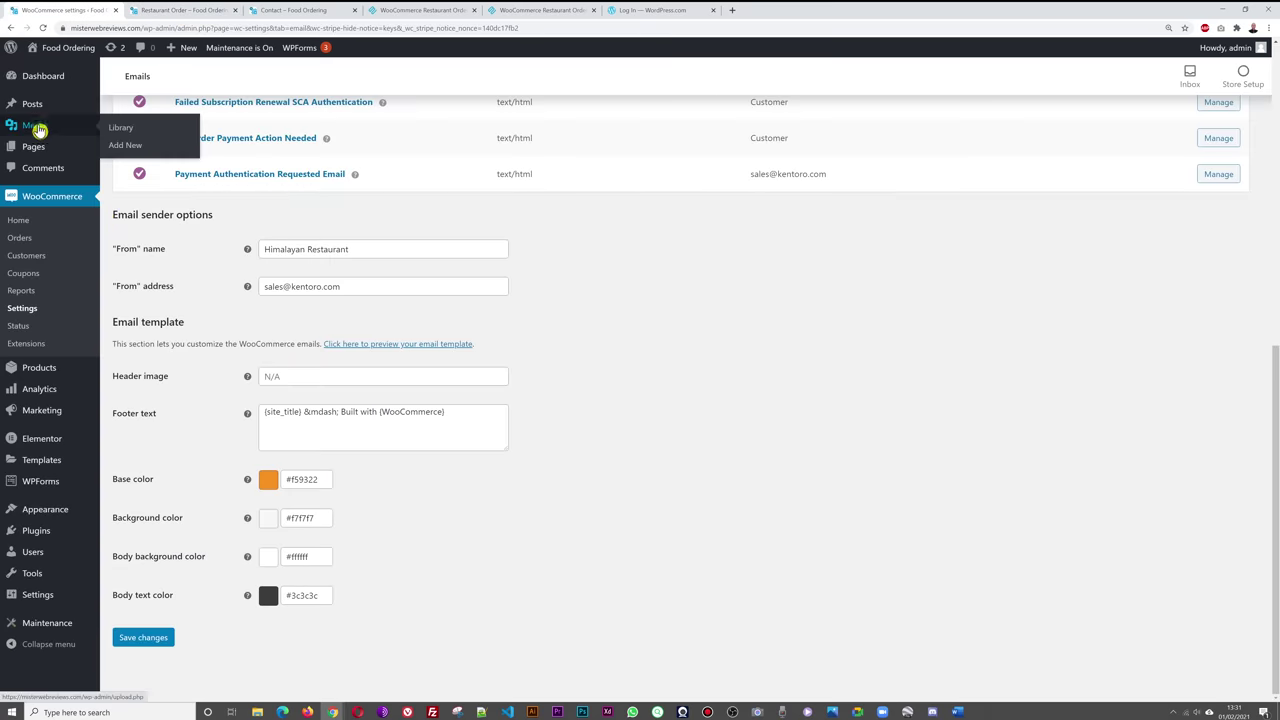
{"action": "right_click", "coordinate": [122, 132]}
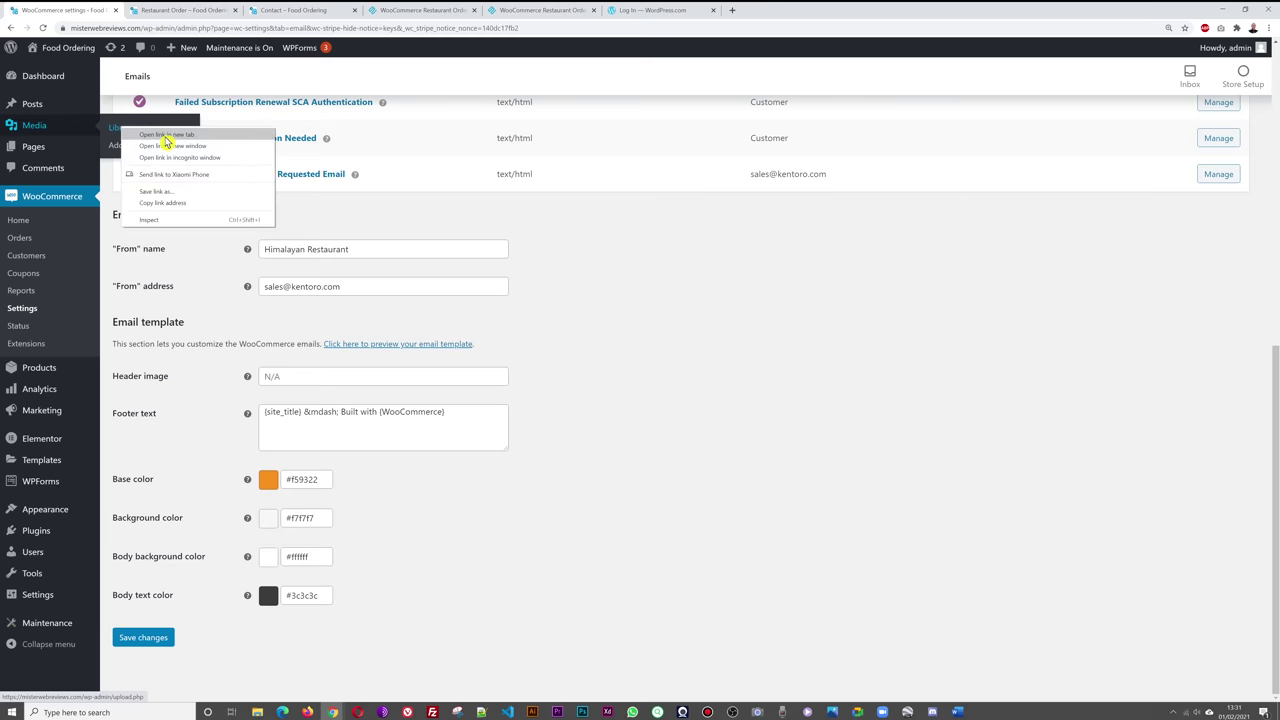
{"action": "left_click", "coordinate": [166, 136]}
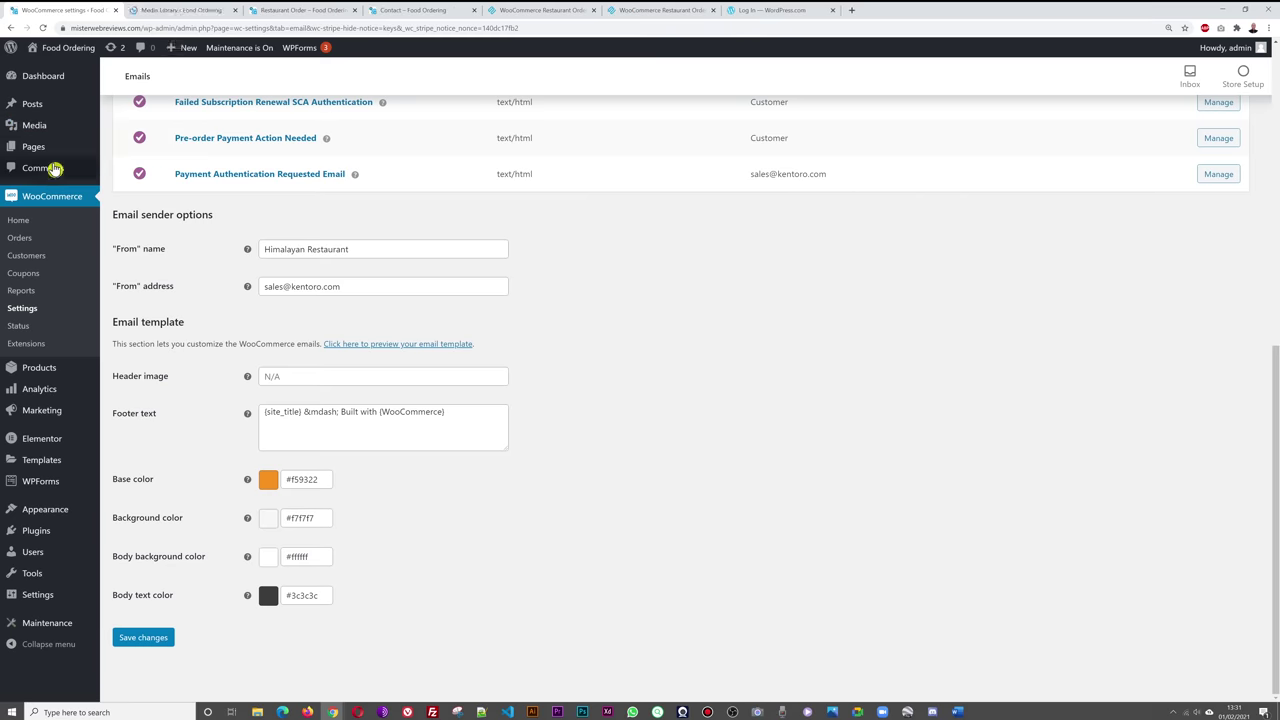
{"action": "left_click", "coordinate": [180, 10]}
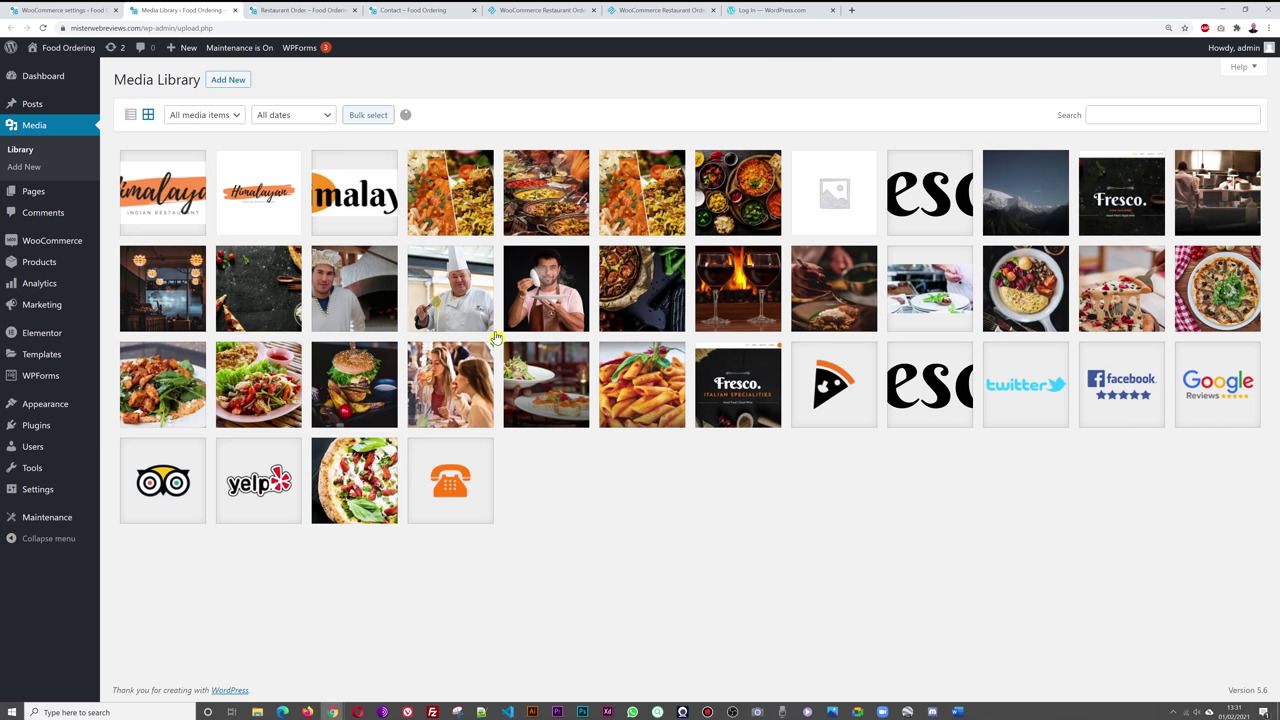
{"action": "left_click", "coordinate": [172, 218]}
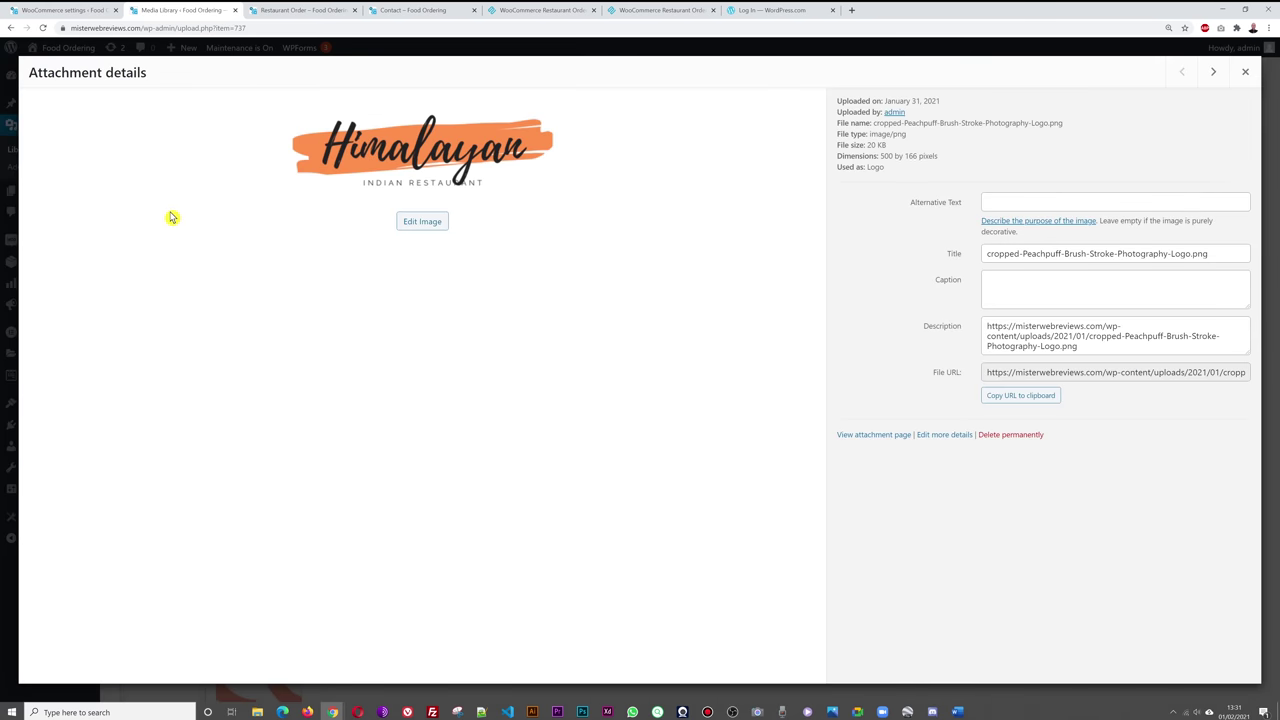
{"action": "left_click", "coordinate": [1243, 74]}
{"action": "left_click", "coordinate": [181, 218]}
{"action": "left_click", "coordinate": [1040, 416]}
{"action": "left_click", "coordinate": [1033, 398]}
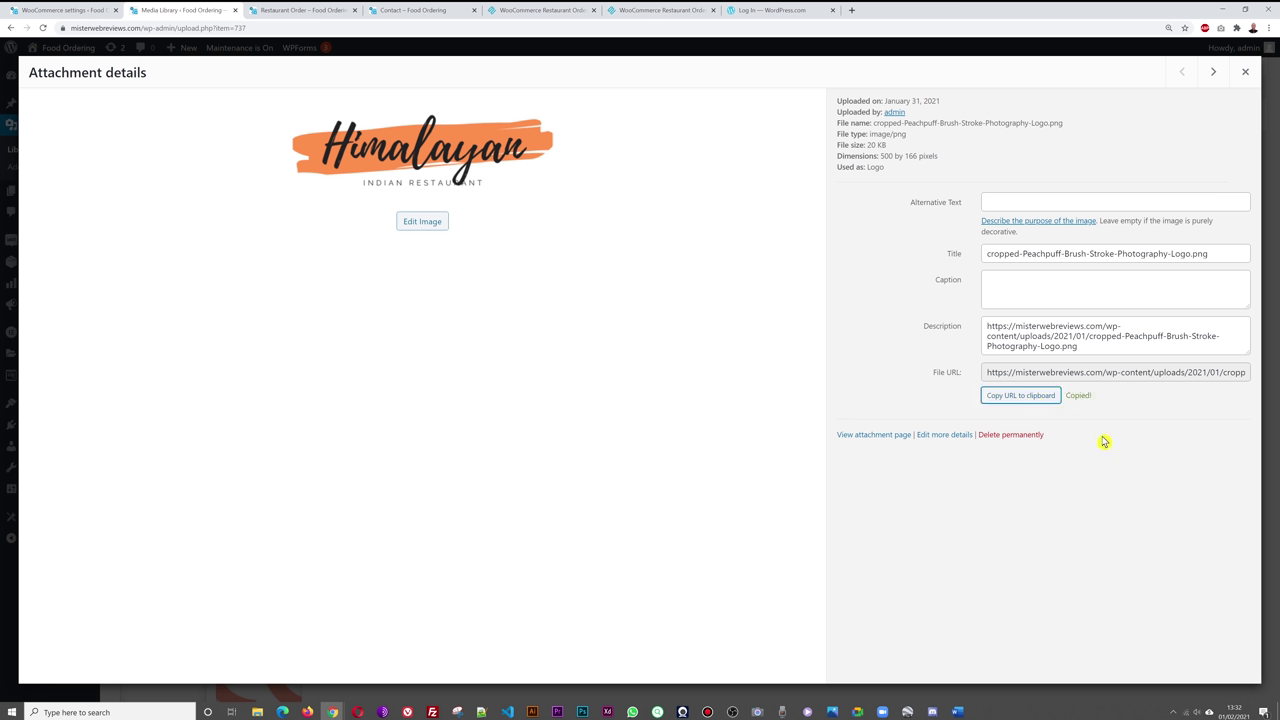
- Paste the logo URL into the email Header image field and save the email settings
{"action": "left_click", "coordinate": [70, 12]}
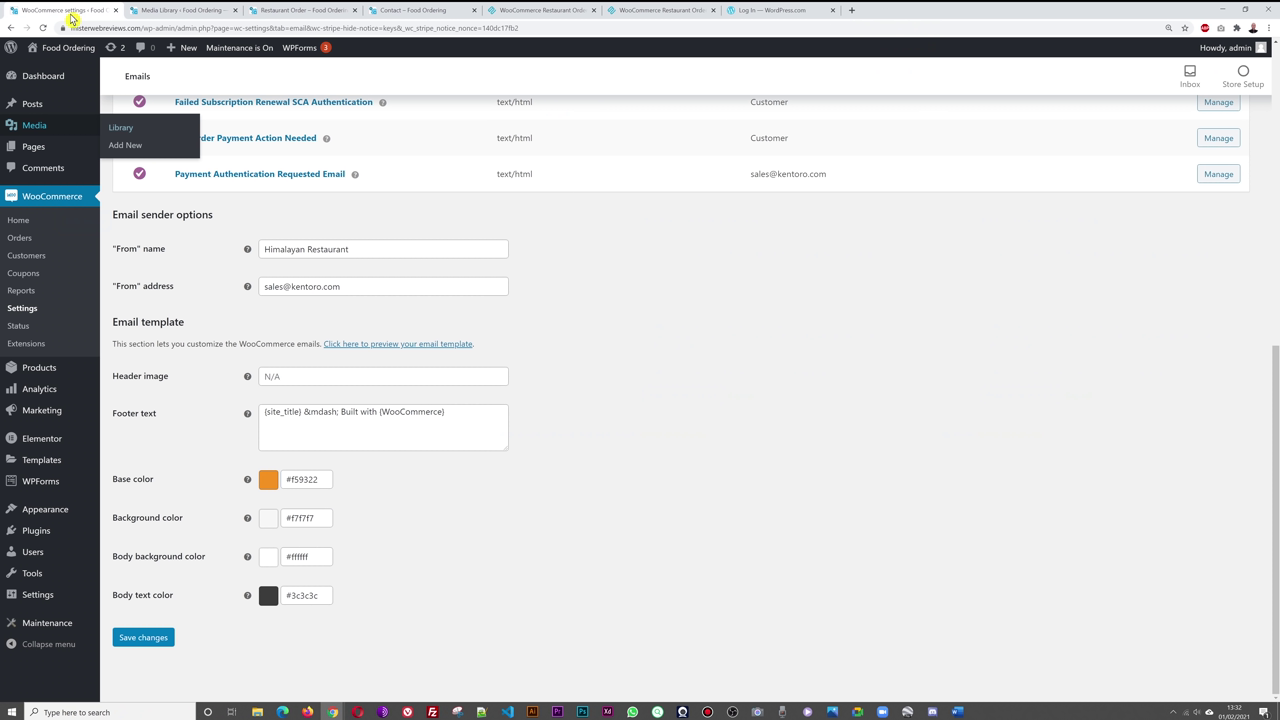
{"action": "right_click", "coordinate": [300, 378]}
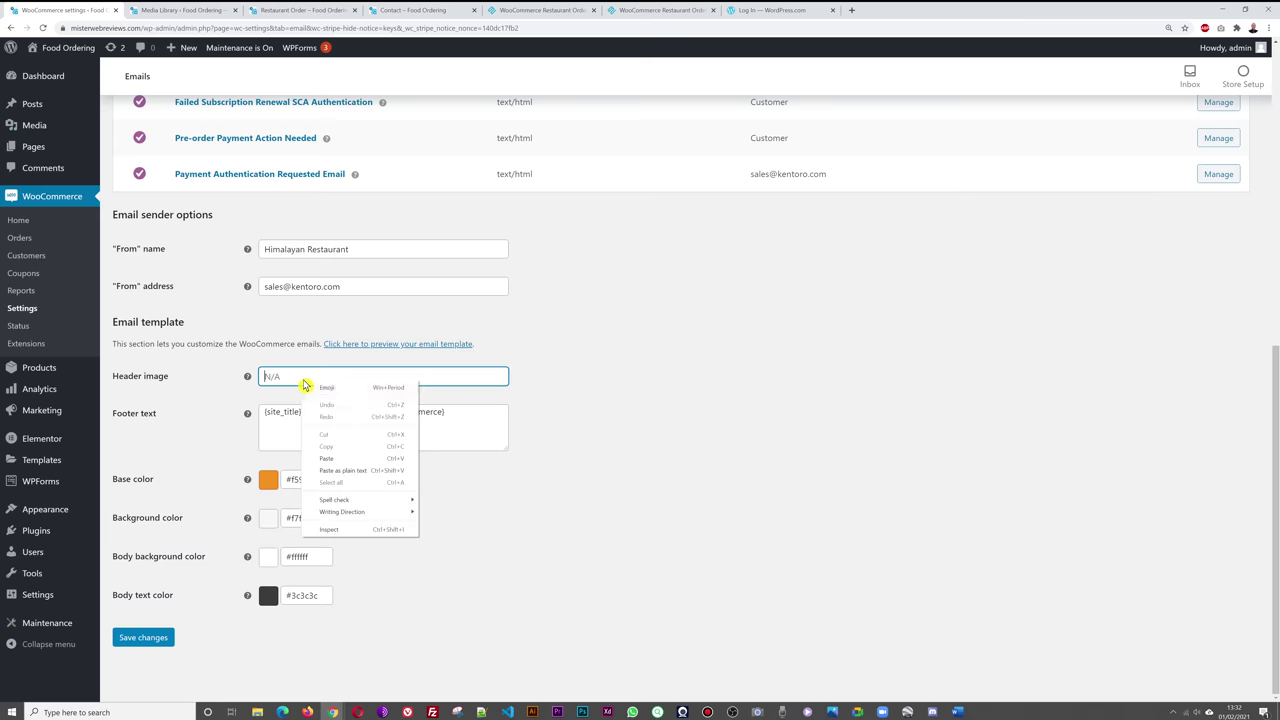
{"action": "left_click", "coordinate": [355, 455]}
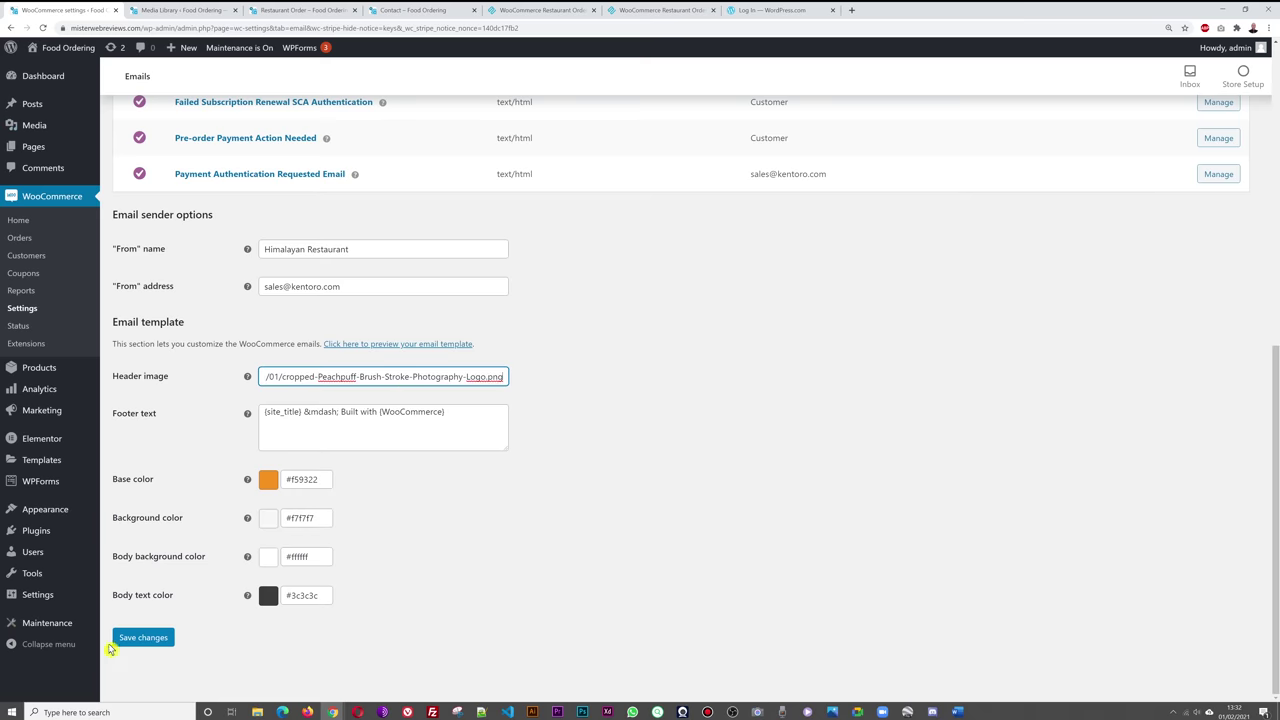
{"action": "left_click", "coordinate": [120, 638]}
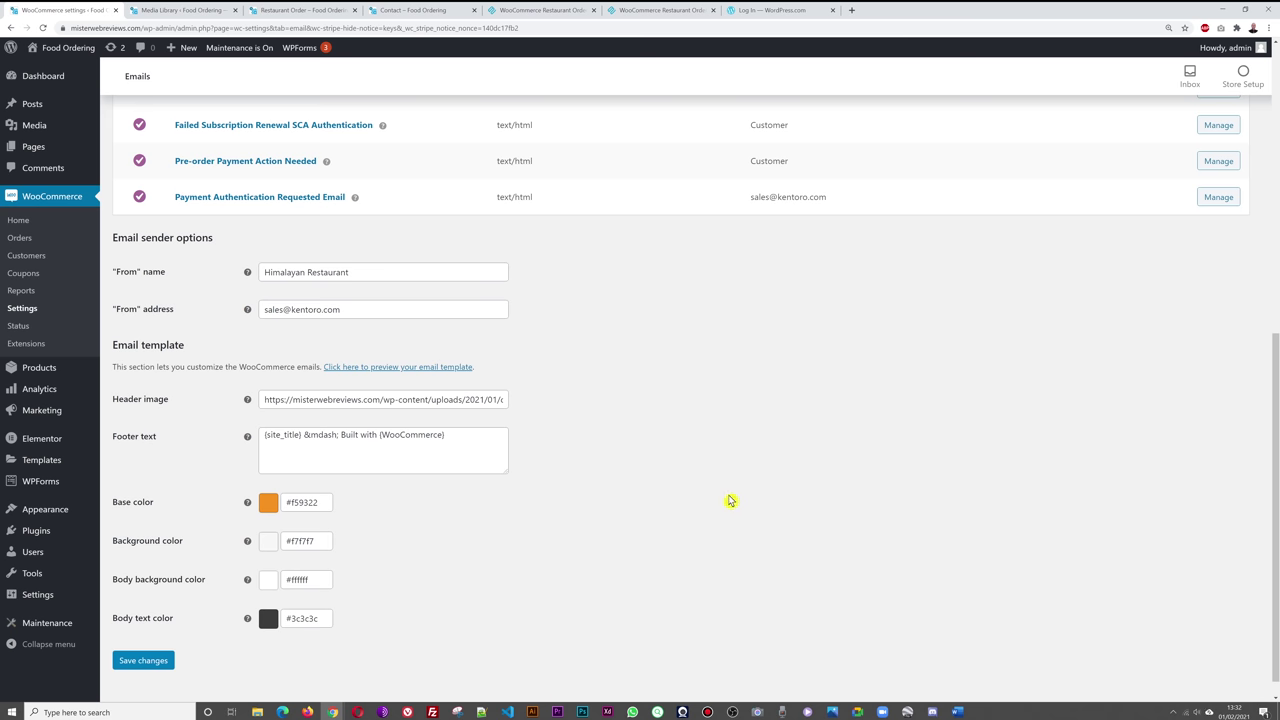
{"action": "scroll", "coordinate": [750, 500], "scroll_direction": "up", "scroll_amount": 5}
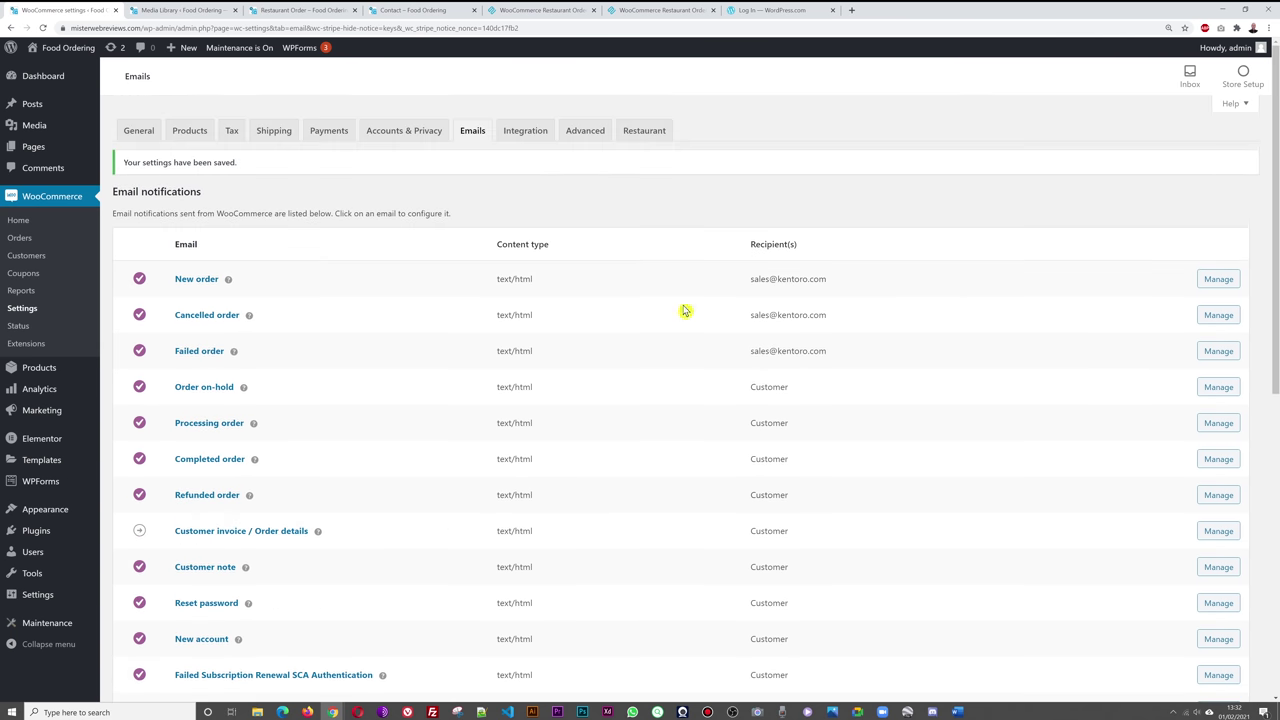
- Browse the Integration and Advanced tabs, reviewing the assigned Cart, Checkout and My account pages
{"action": "left_click", "coordinate": [525, 131]}
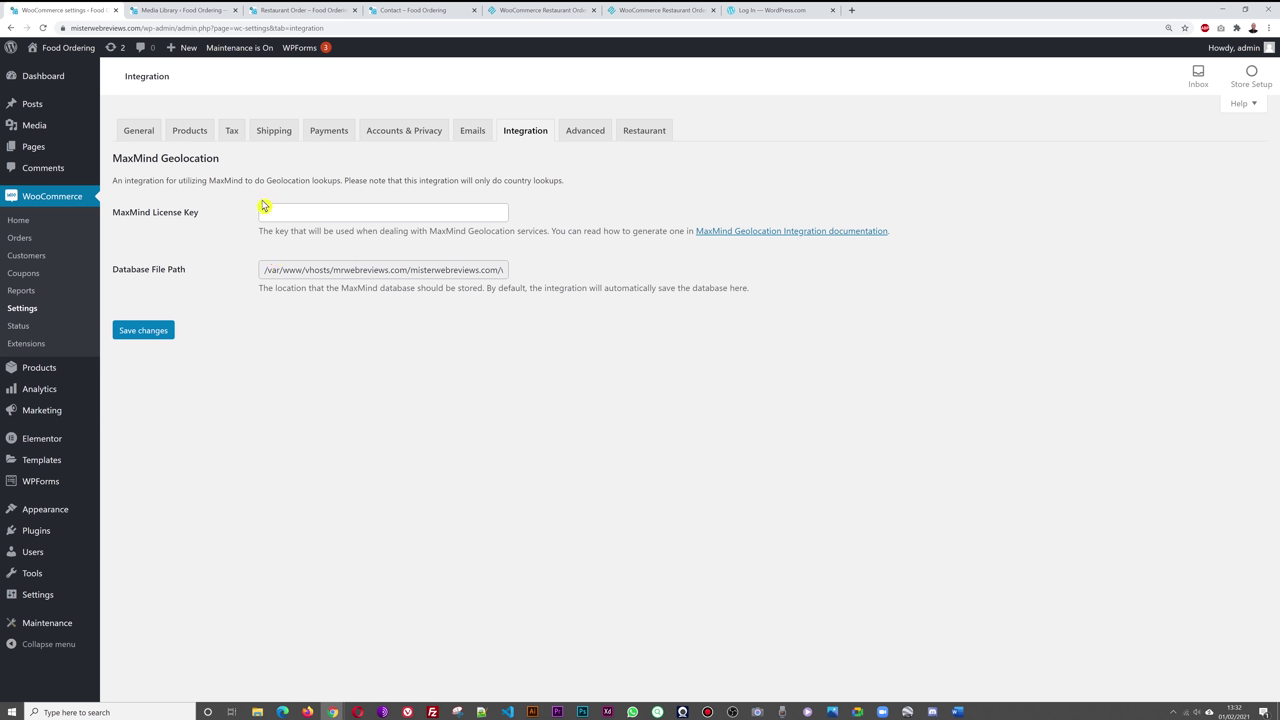
{"action": "left_click", "coordinate": [586, 138]}
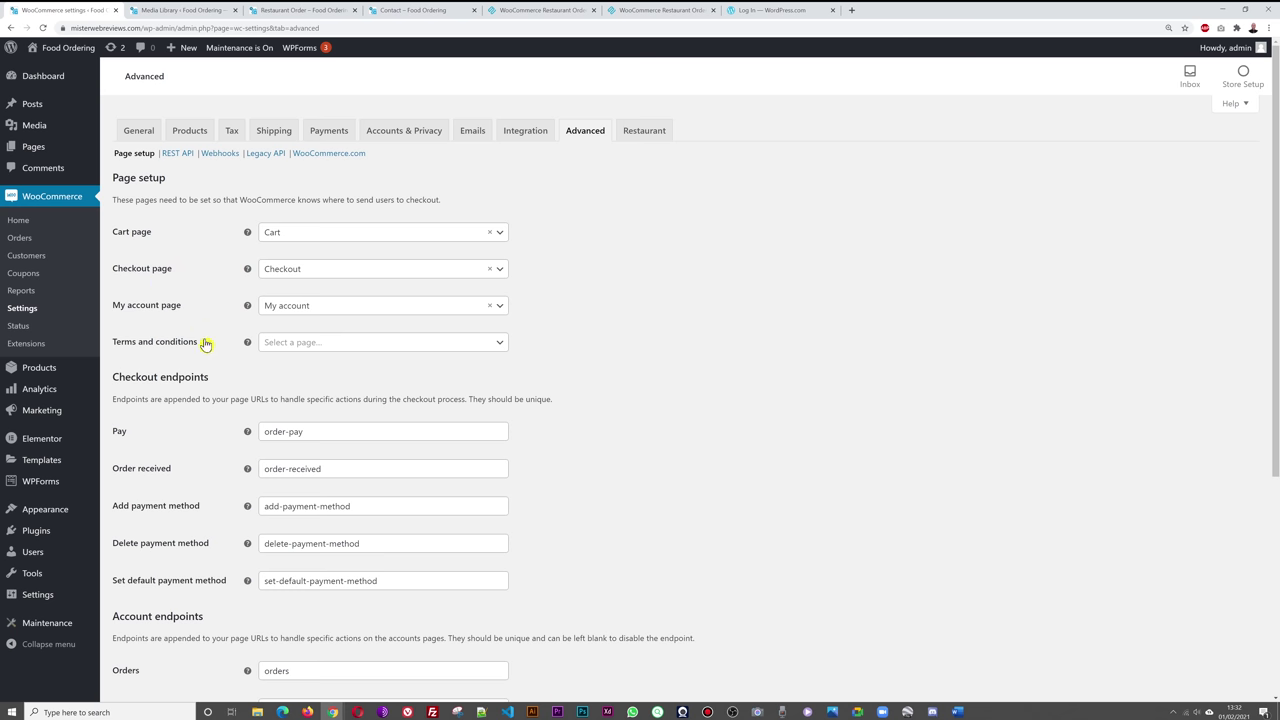
{"action": "scroll", "coordinate": [655, 386], "scroll_direction": "down", "scroll_amount": 3}
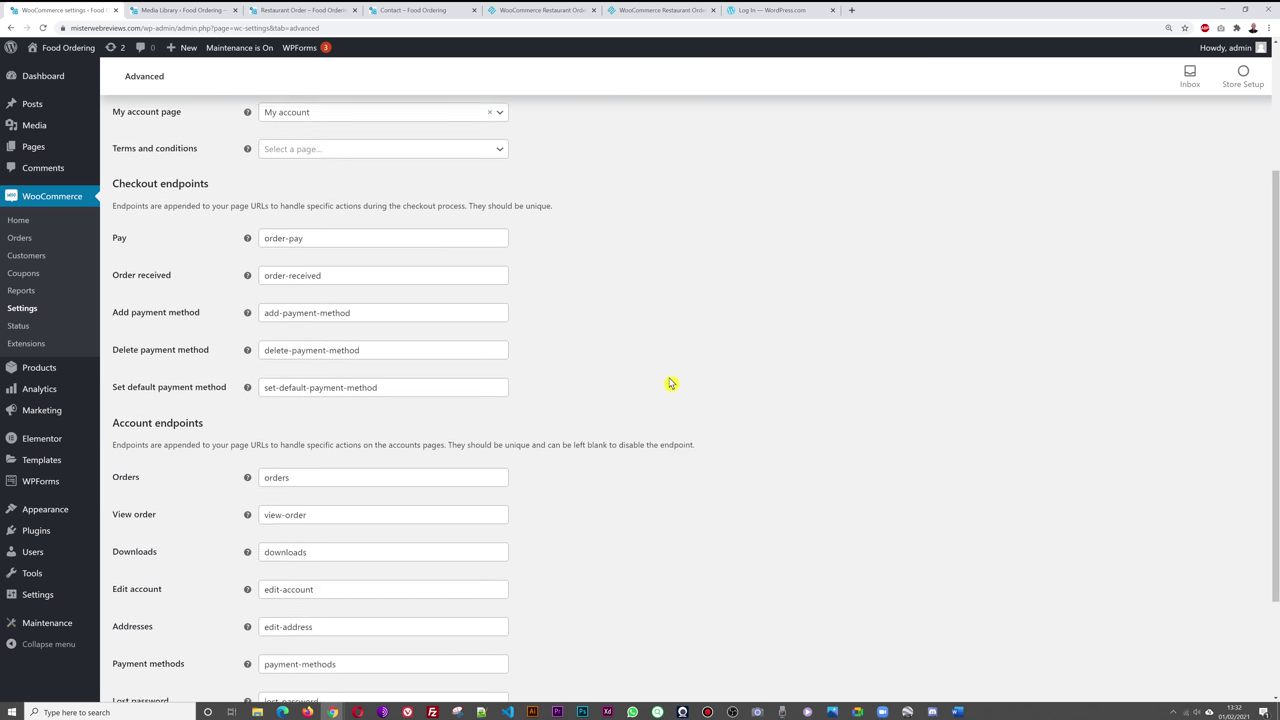
{"action": "scroll", "coordinate": [671, 384], "scroll_direction": "up", "scroll_amount": 3}
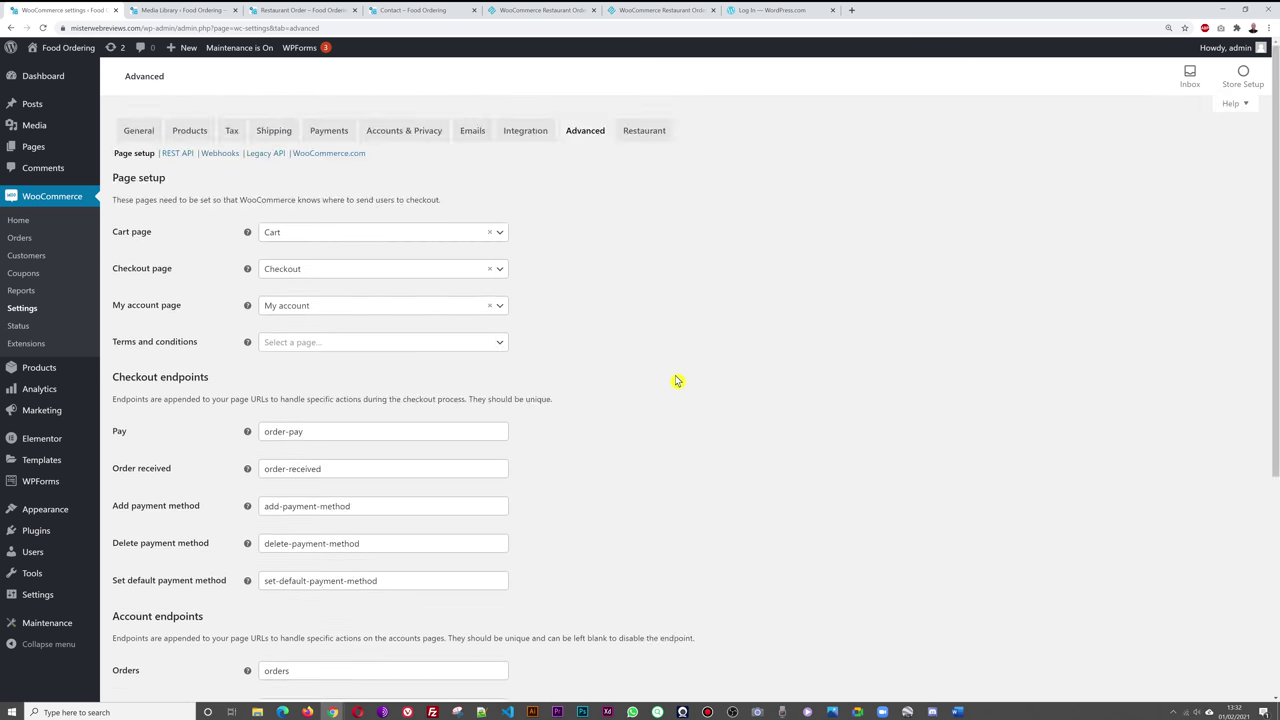
{"action": "left_click", "coordinate": [646, 133]}
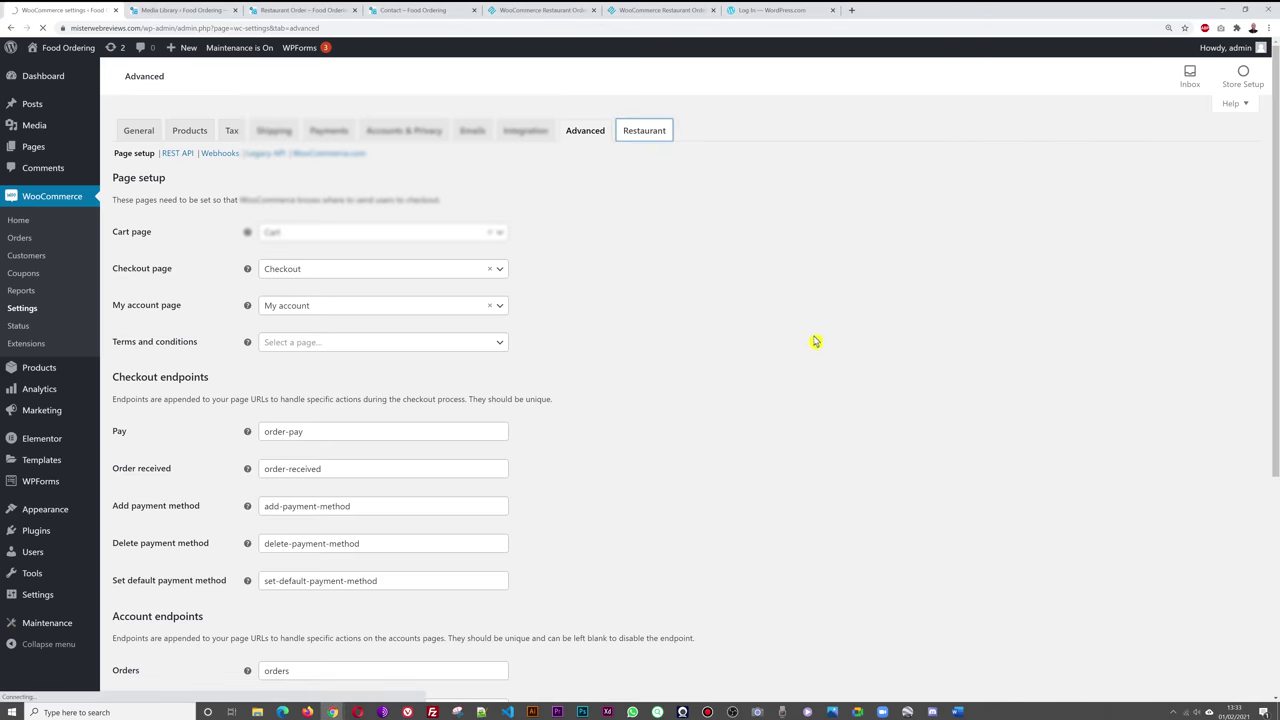
- Compare the Restaurant ordering settings with the live front-end Restaurant Order page
{"action": "key", "text": "ctrl+Tab"}
{"action": "key", "text": "ctrl+Tab"}
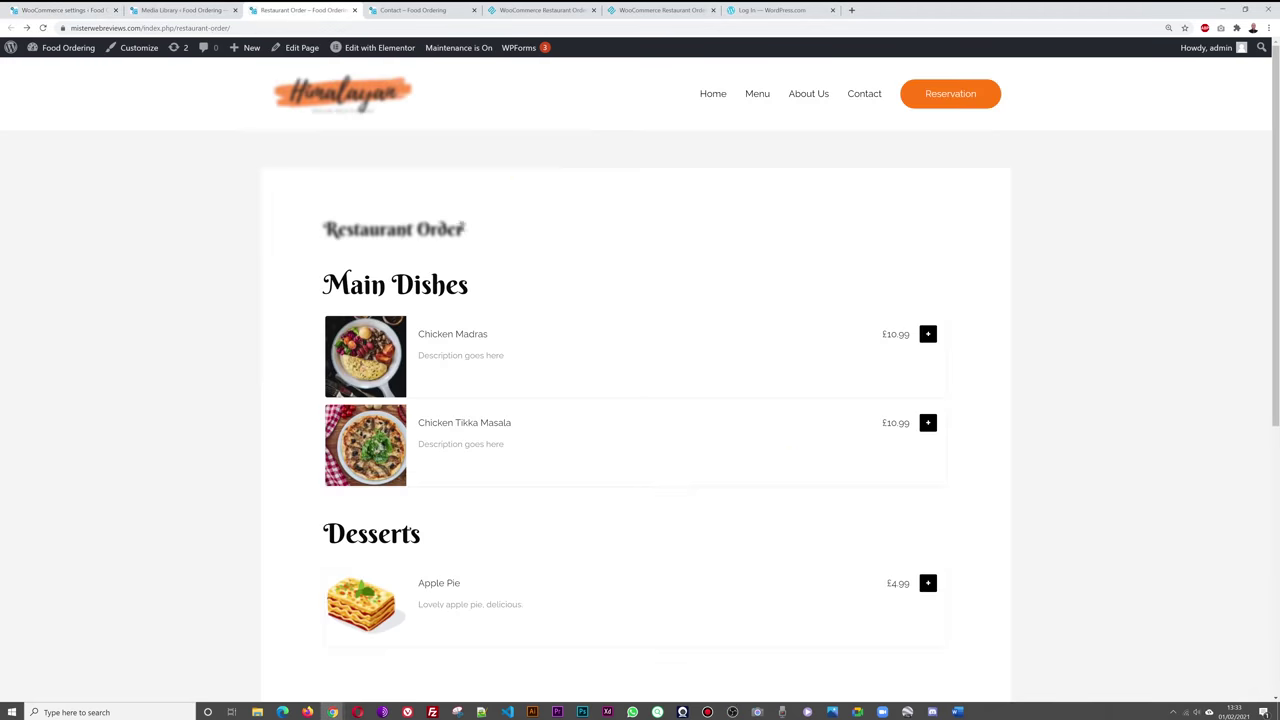
{"action": "left_click", "coordinate": [70, 12]}
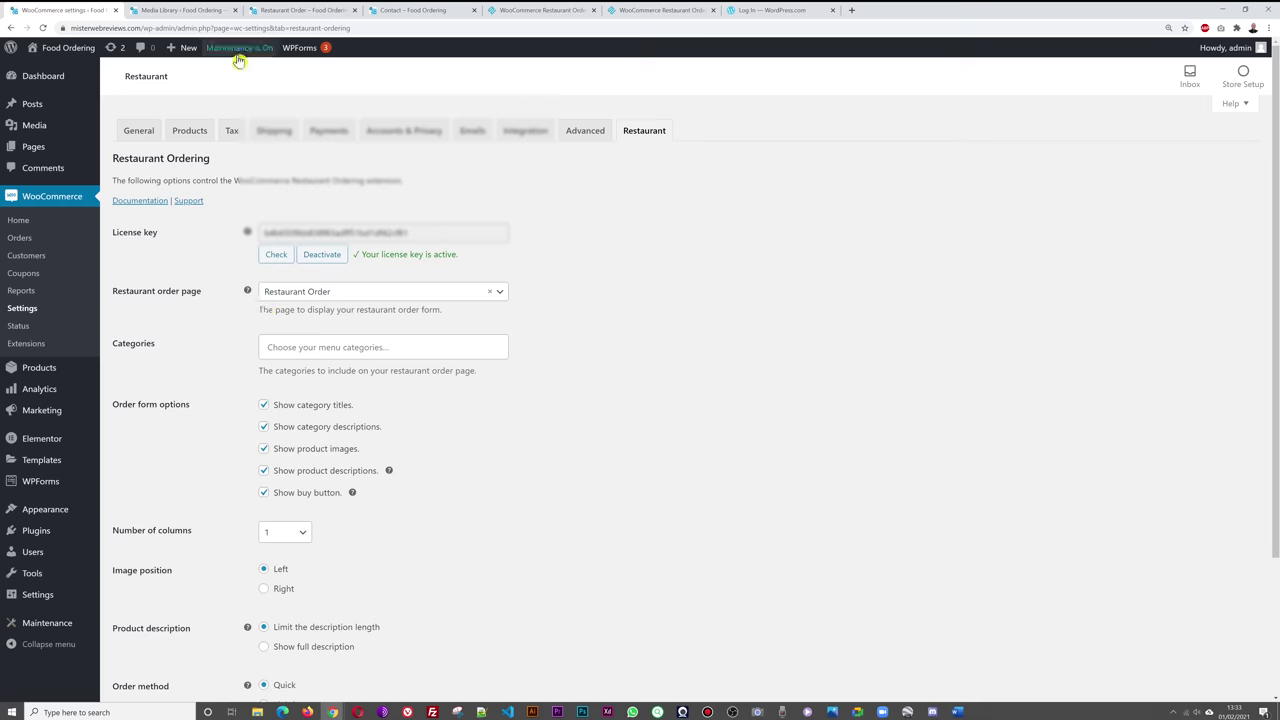
{"action": "left_click", "coordinate": [278, 14]}
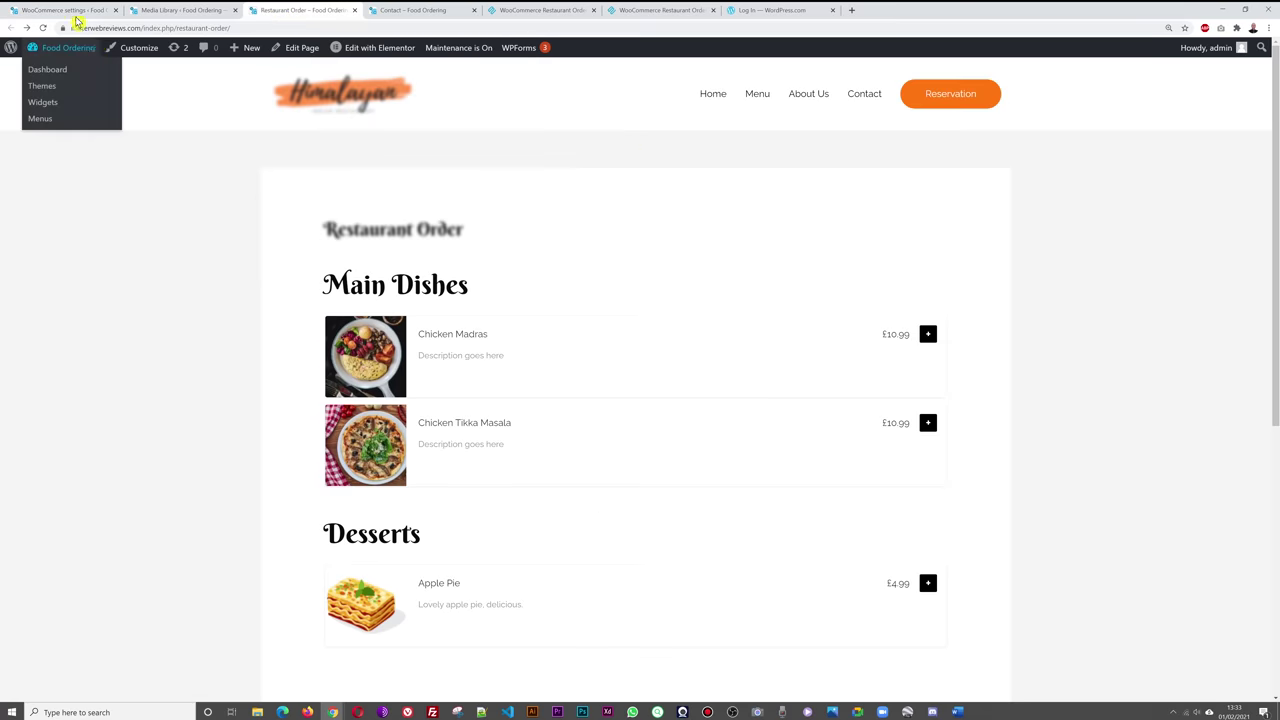
{"action": "left_click", "coordinate": [76, 12]}
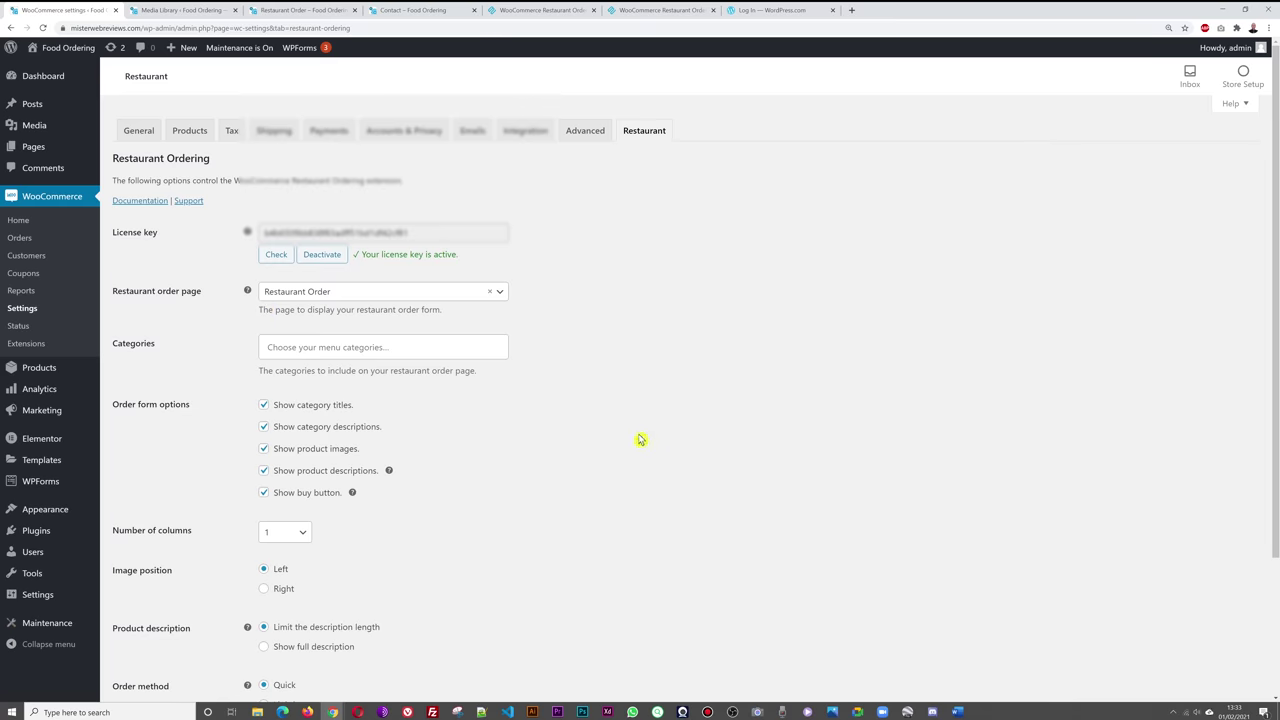
{"action": "scroll", "coordinate": [640, 440], "scroll_direction": "down", "scroll_amount": 3}
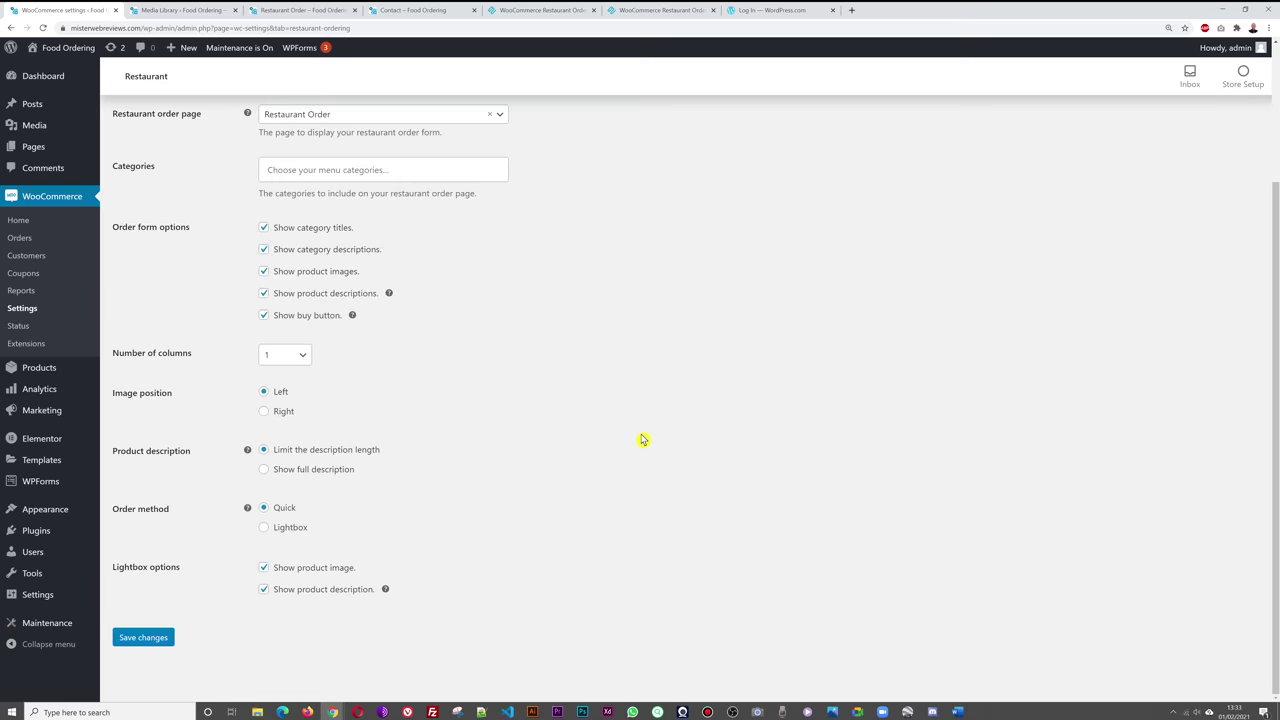
{"action": "scroll", "coordinate": [642, 439], "scroll_direction": "up", "scroll_amount": 1}
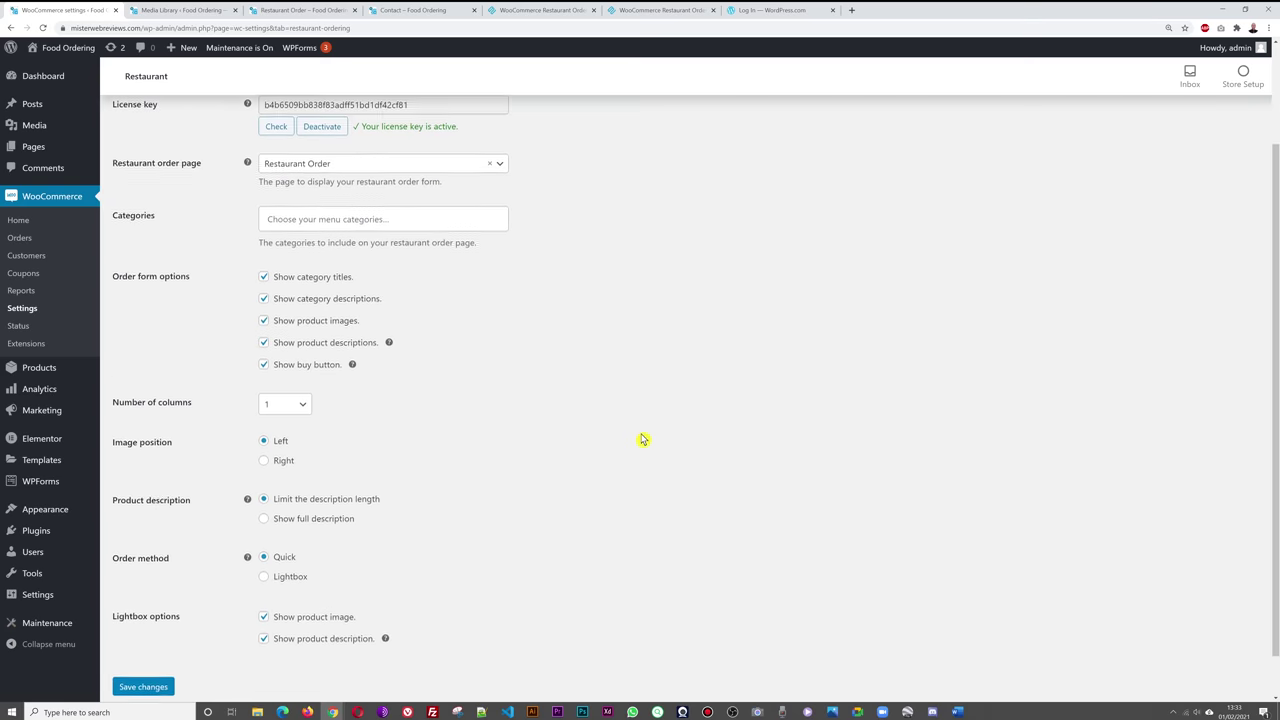
{"action": "scroll", "coordinate": [643, 439], "scroll_direction": "down", "scroll_amount": 1}
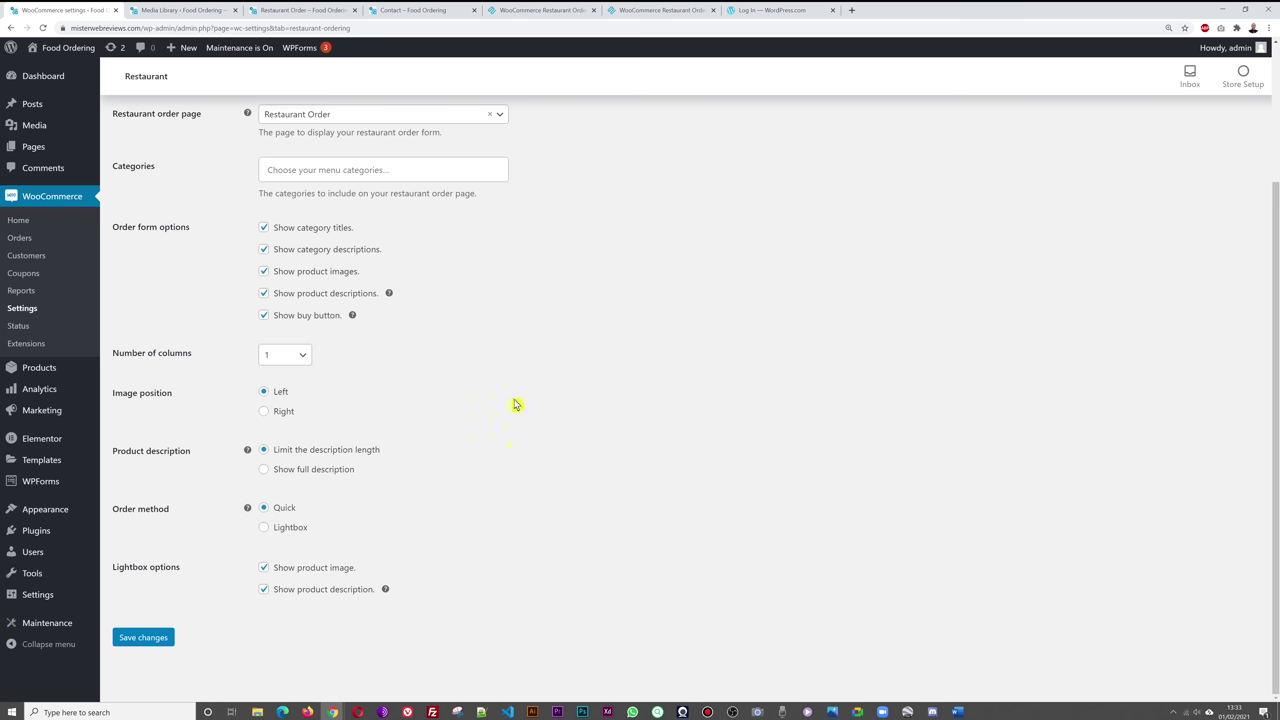
- Keep the order form at 1 column and recheck the front-end order page
{"action": "left_click", "coordinate": [296, 358]}
{"action": "left_click", "coordinate": [423, 376]}
{"action": "left_click", "coordinate": [300, 10]}
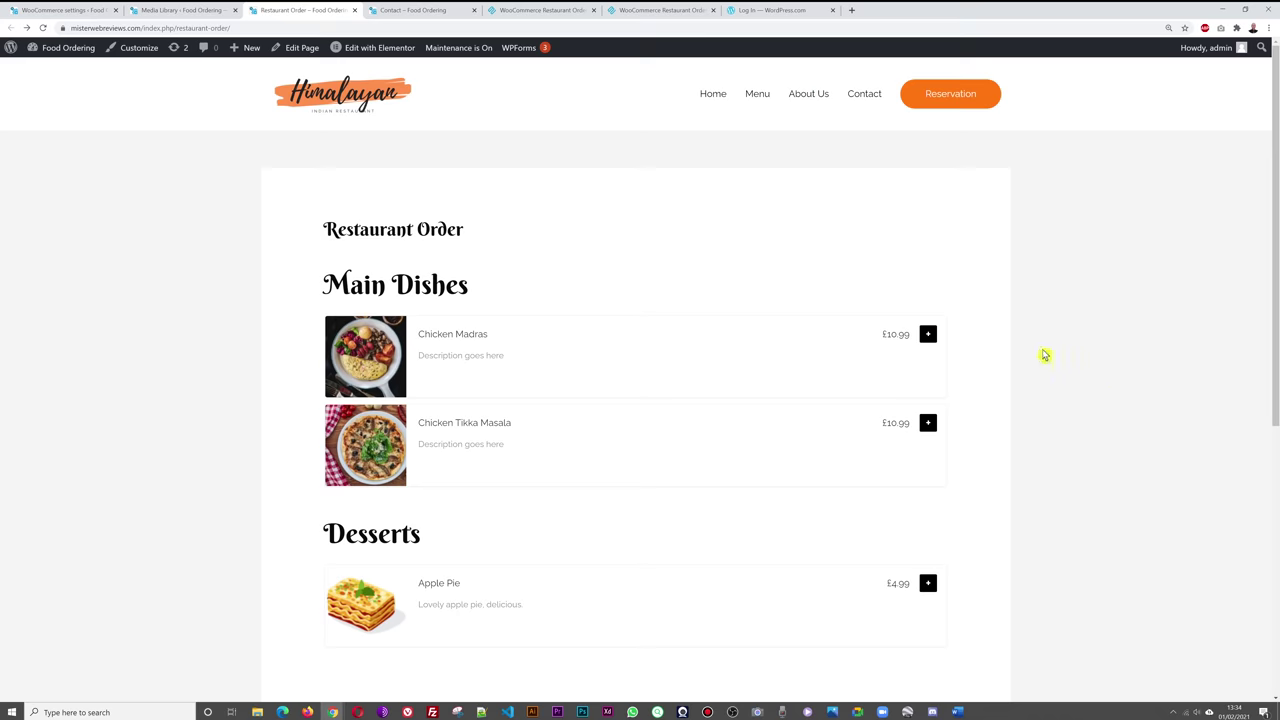
{"action": "left_click", "coordinate": [90, 15]}
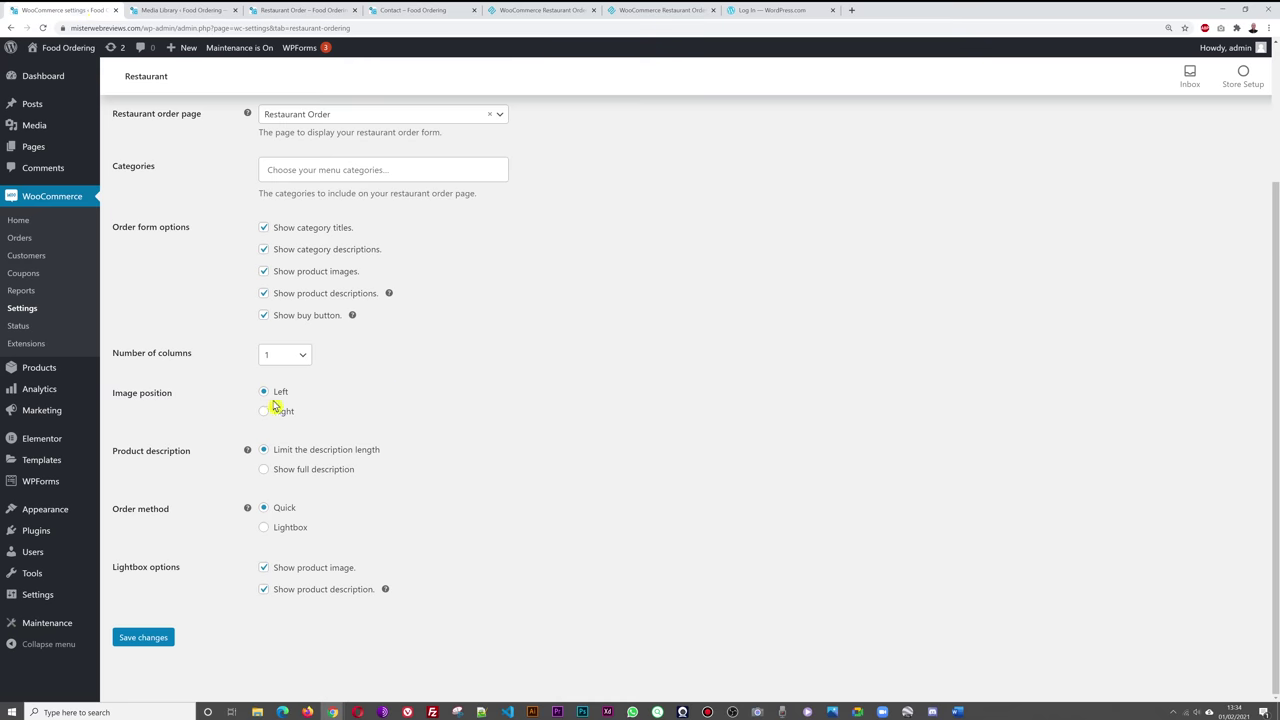
{"action": "left_click", "coordinate": [270, 10]}
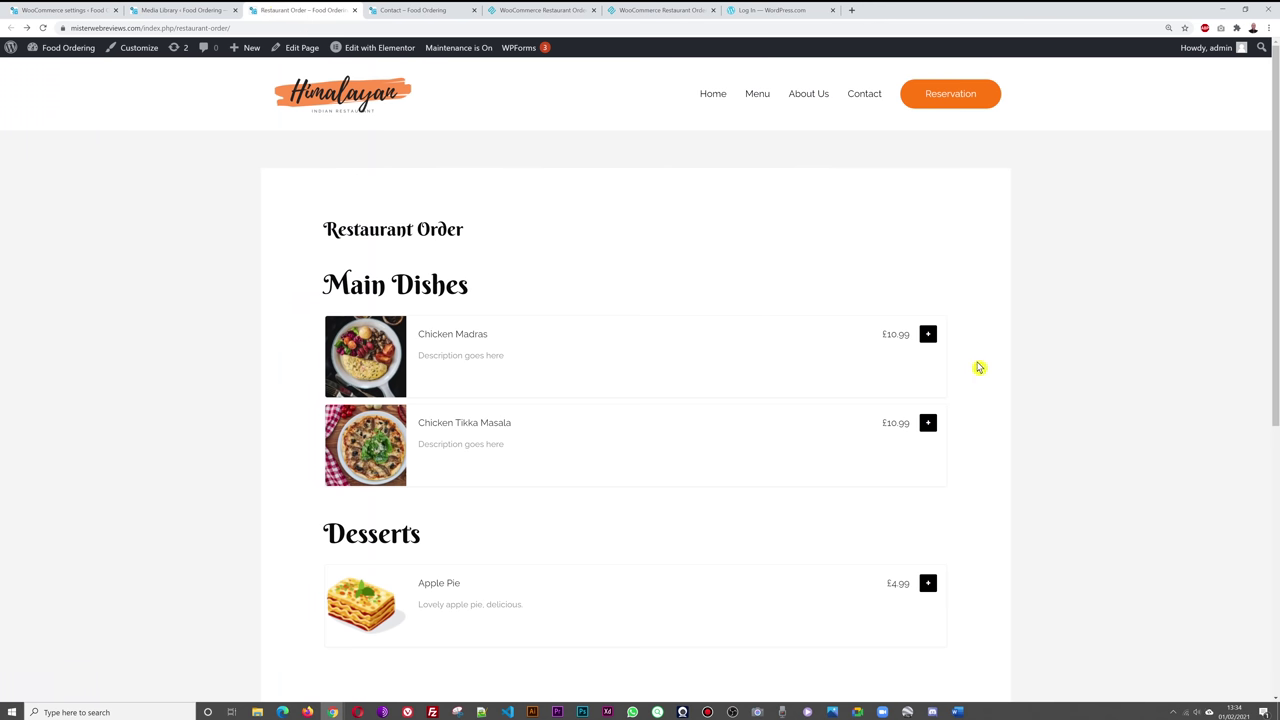
{"action": "left_click", "coordinate": [62, 14]}
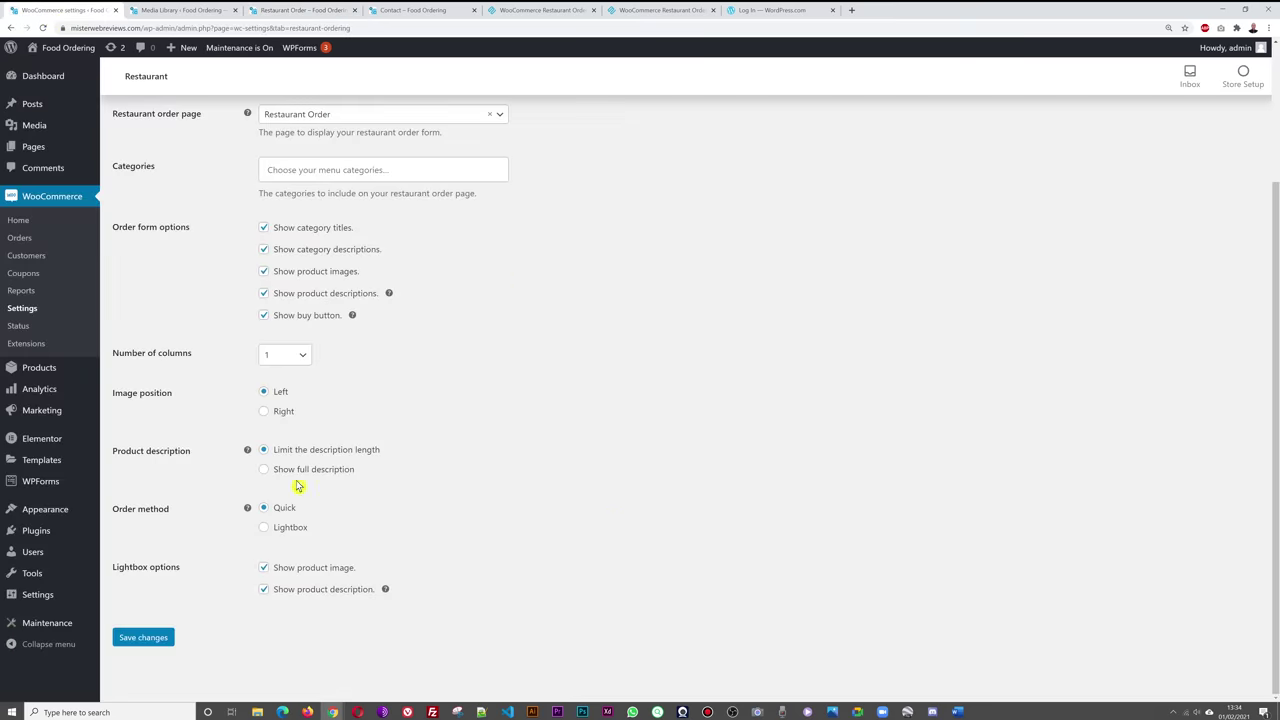
{"action": "left_click", "coordinate": [262, 11]}
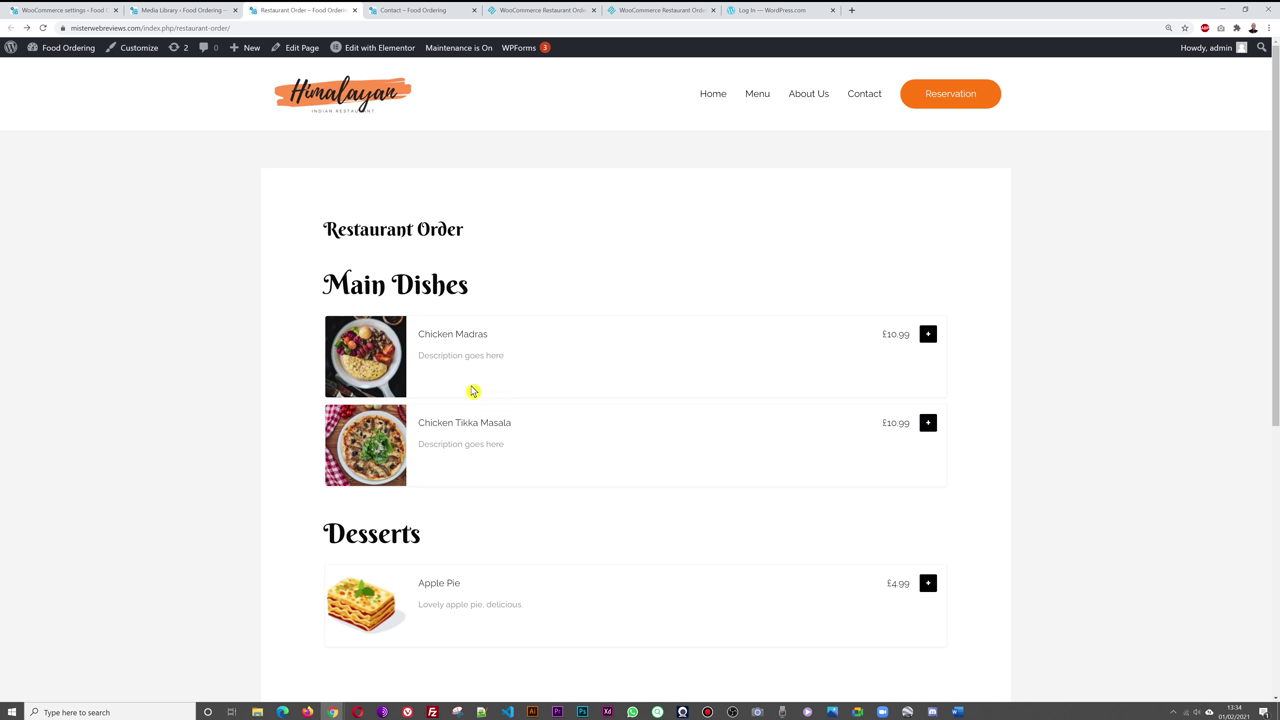
{"action": "left_click", "coordinate": [70, 12]}
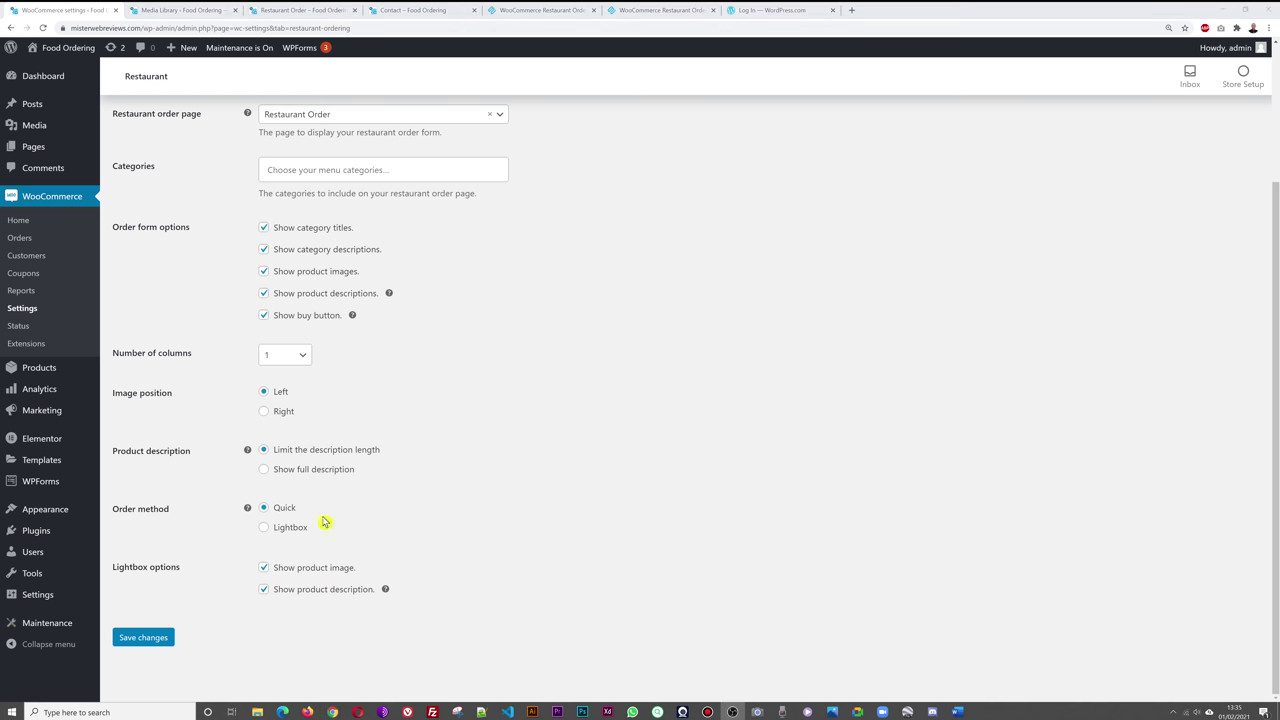
- Preview the Chicken Madras options popup on the front-end order page
{"action": "left_click", "coordinate": [300, 10]}
{"action": "left_click", "coordinate": [929, 336]}
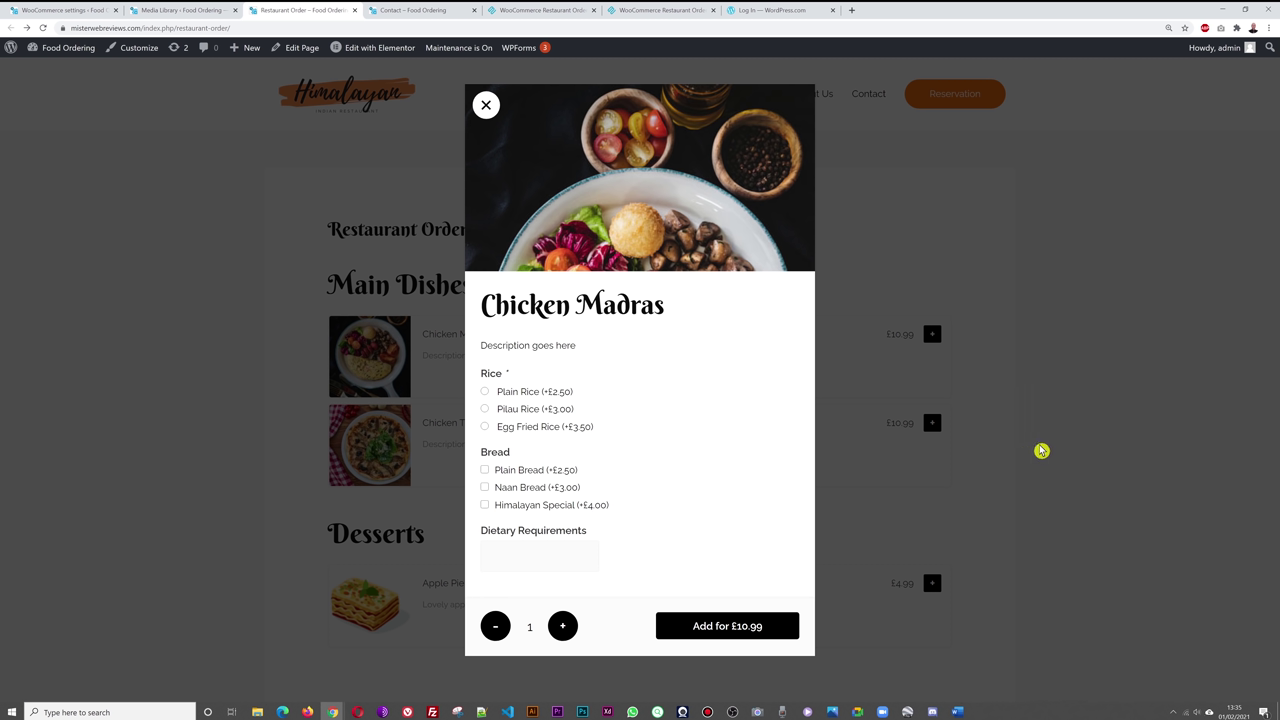
{"action": "left_click", "coordinate": [335, 153]}
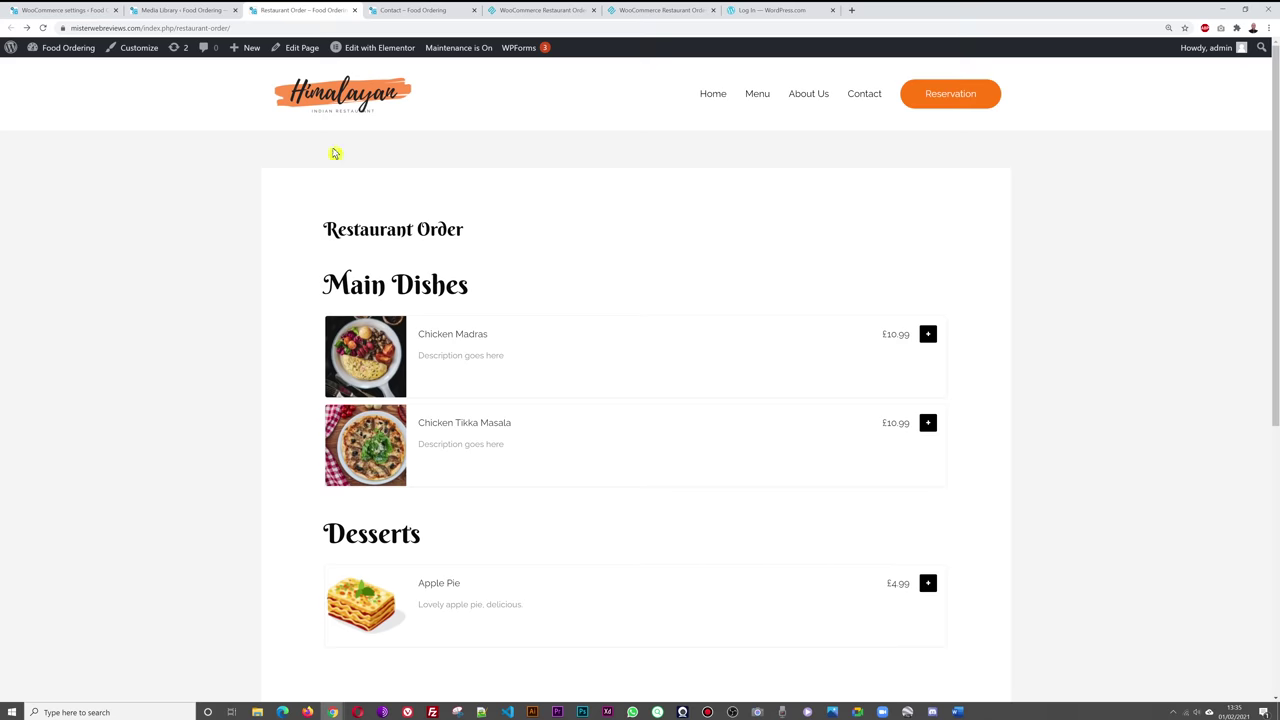
{"action": "left_click", "coordinate": [75, 11]}
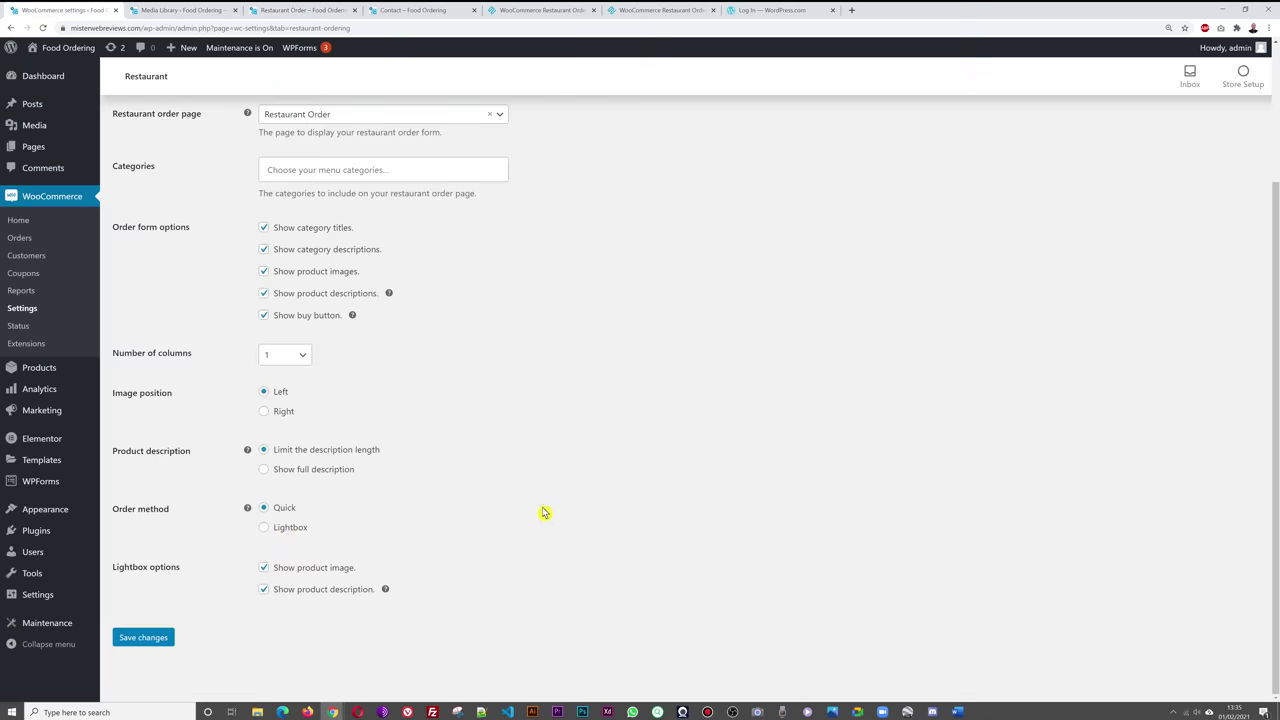
{"action": "left_click", "coordinate": [279, 12]}
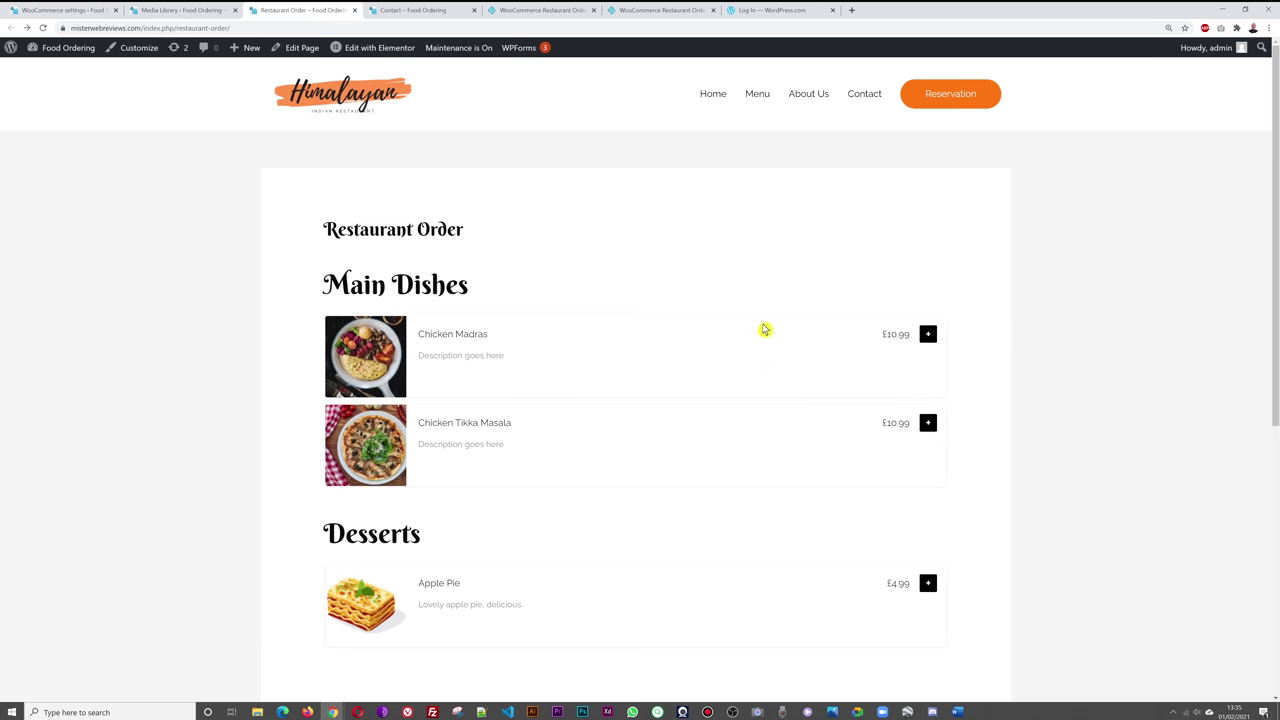
{"action": "left_click", "coordinate": [928, 334]}
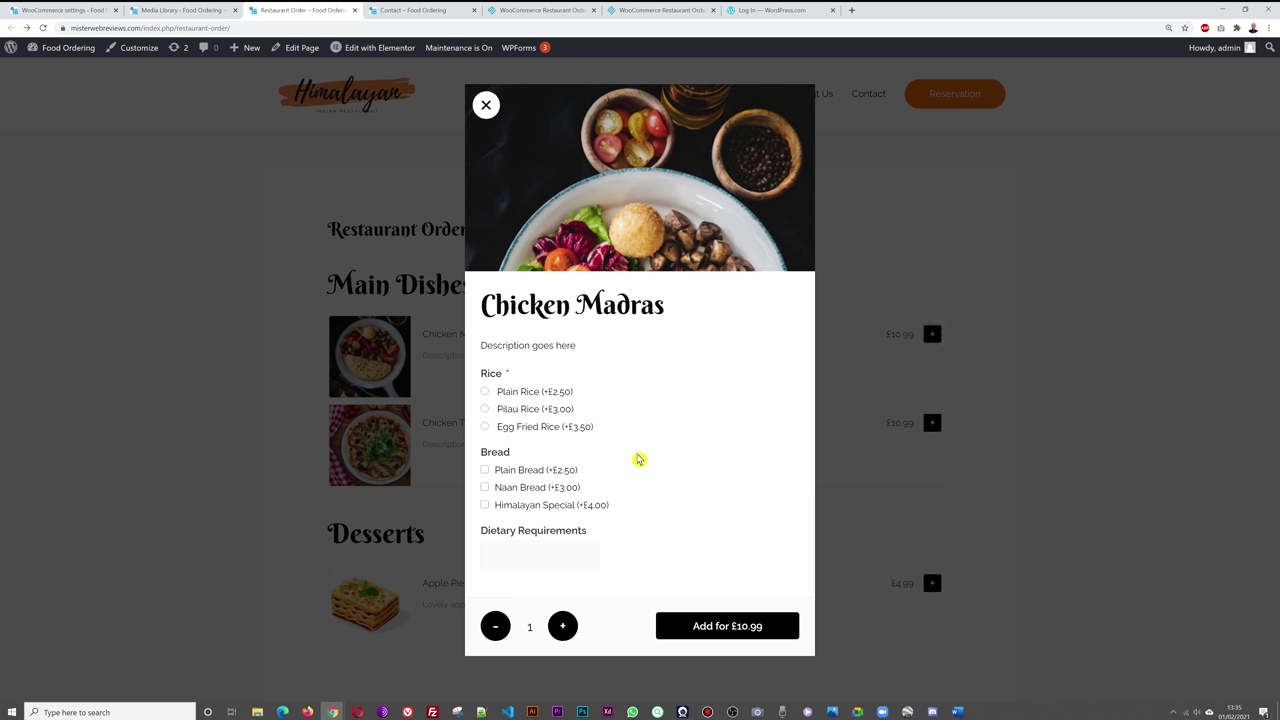
{"action": "left_click", "coordinate": [1029, 401]}
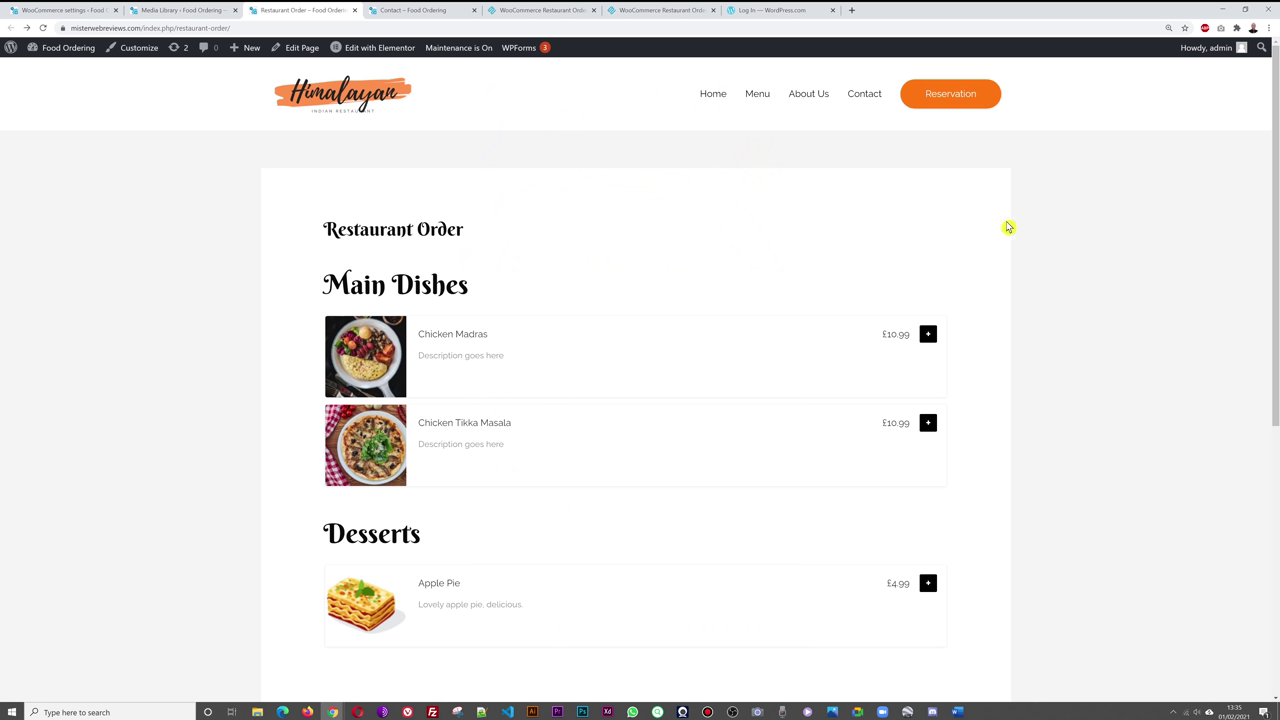
{"action": "left_click", "coordinate": [79, 12]}
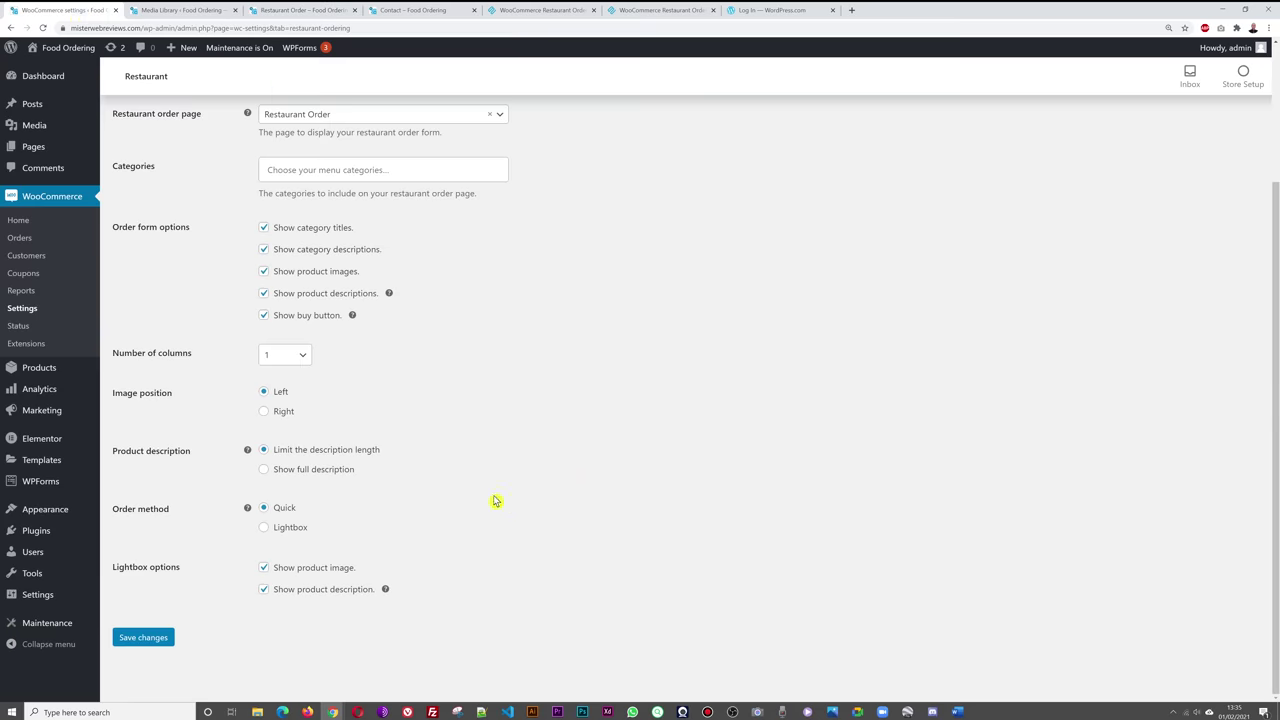
- Switch the order method to Lightbox and back to Quick, then re-test the Chicken Madras popup
{"action": "left_click", "coordinate": [292, 530]}
{"action": "left_click", "coordinate": [274, 511]}
{"action": "left_click", "coordinate": [322, 12]}
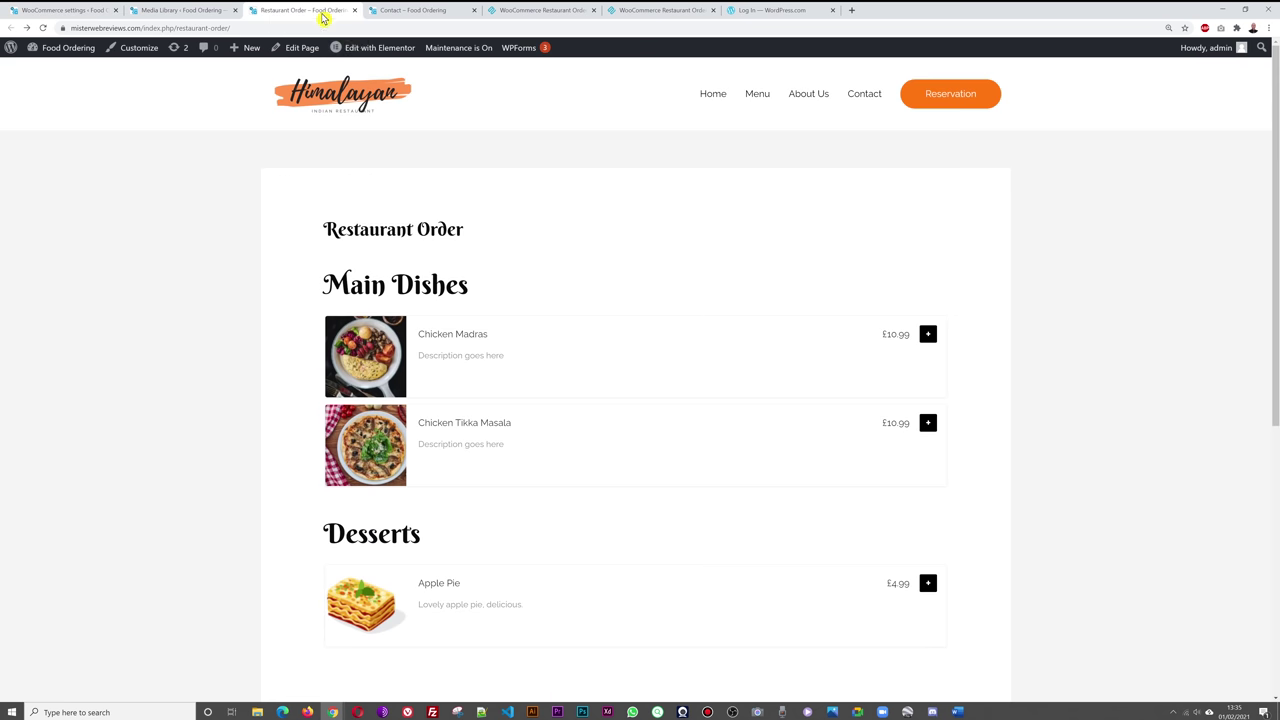
{"action": "left_click", "coordinate": [928, 335]}
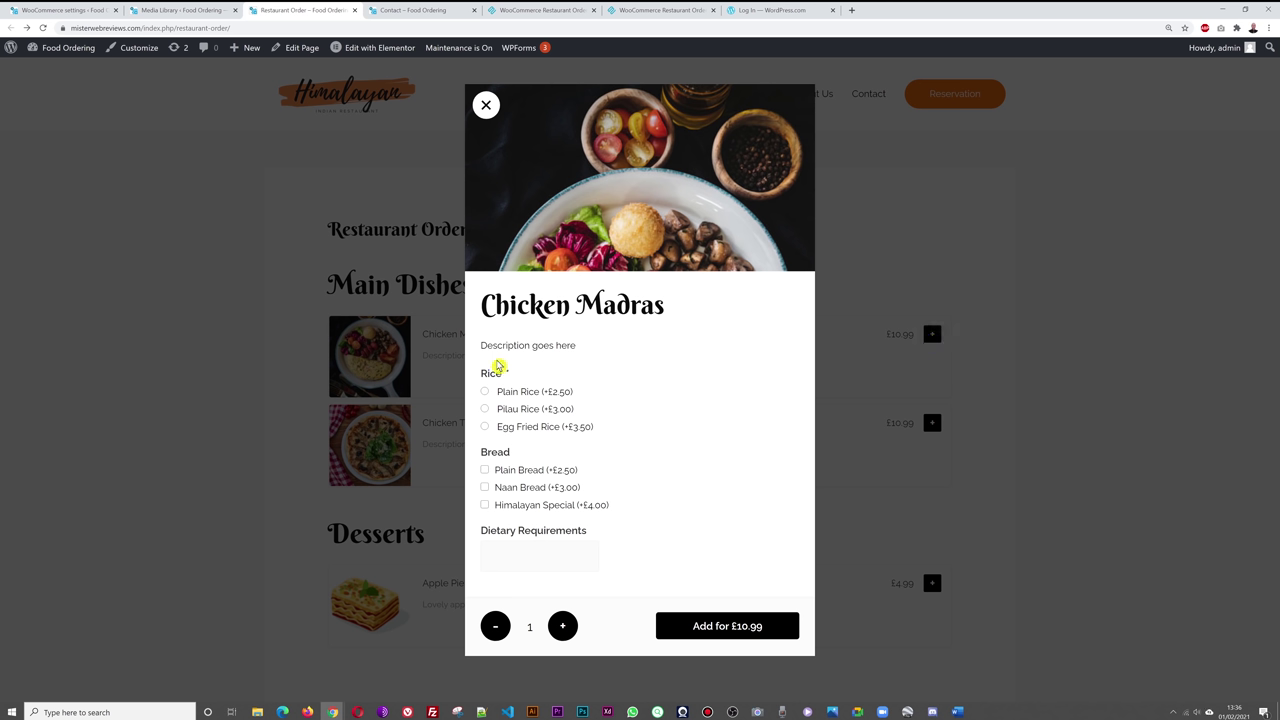
{"action": "left_click", "coordinate": [1064, 360]}
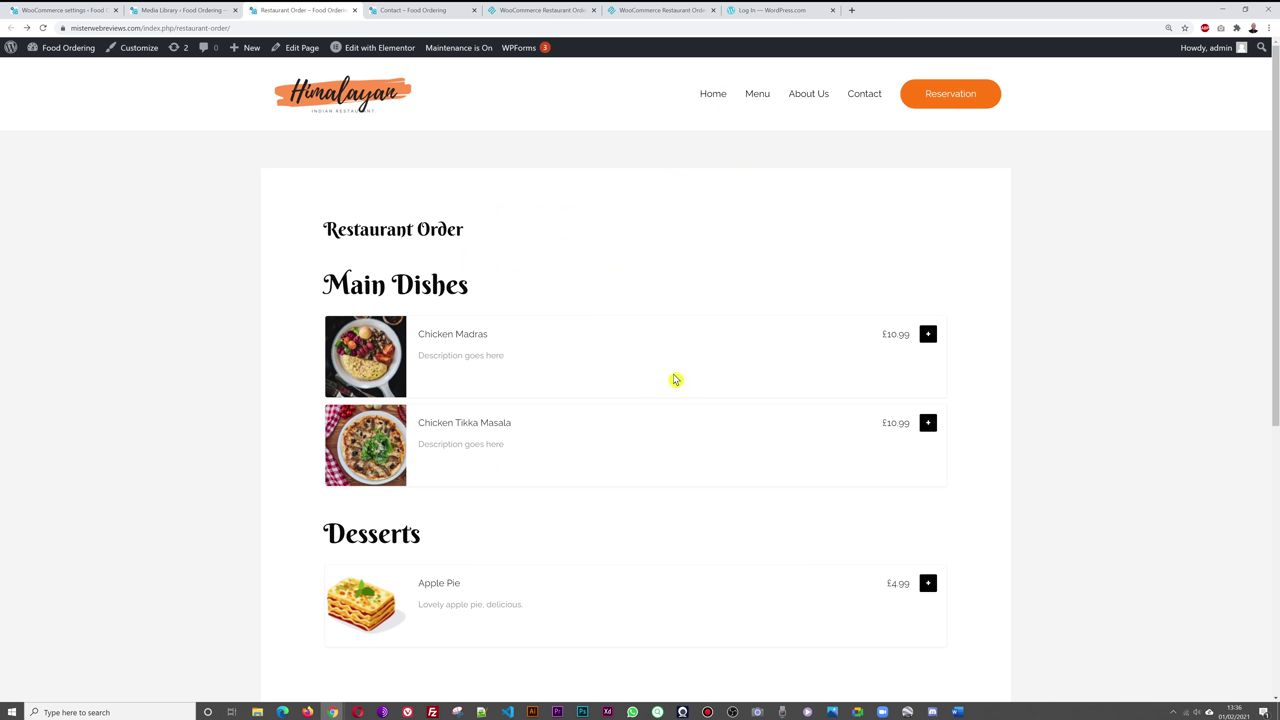
{"action": "left_click", "coordinate": [928, 336]}
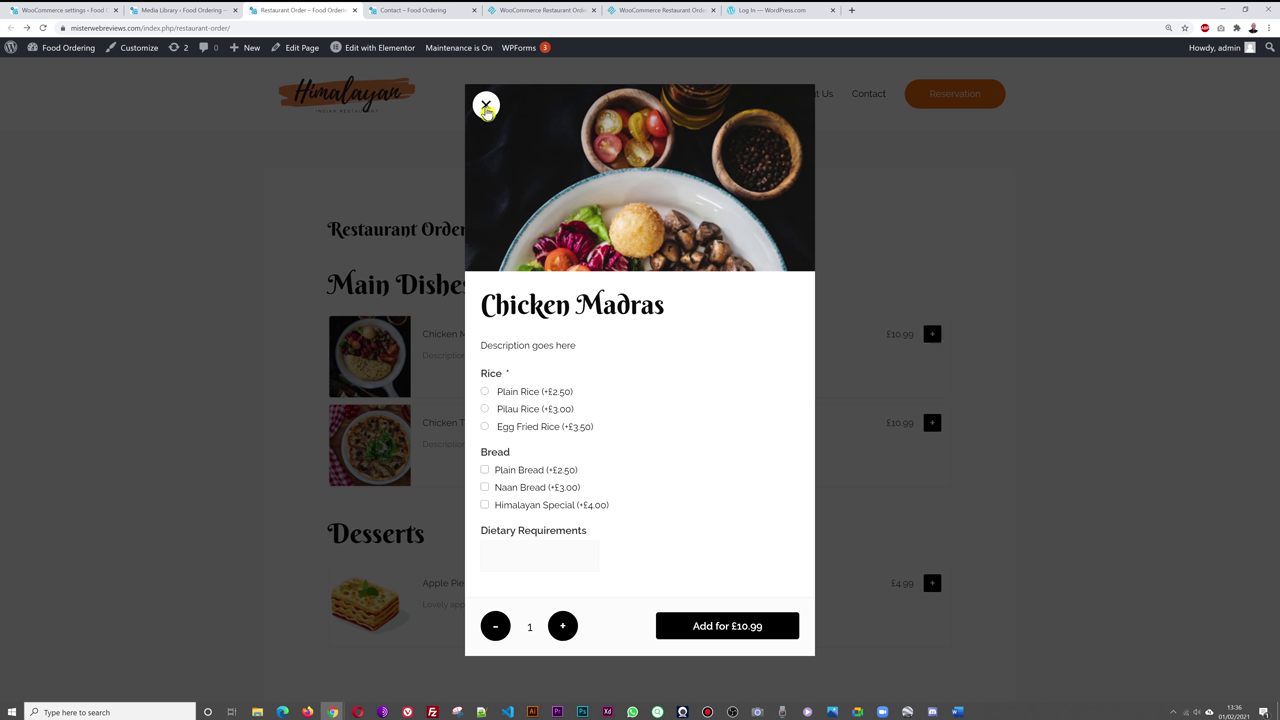
{"action": "left_click", "coordinate": [486, 106]}
{"action": "left_click", "coordinate": [85, 20]}
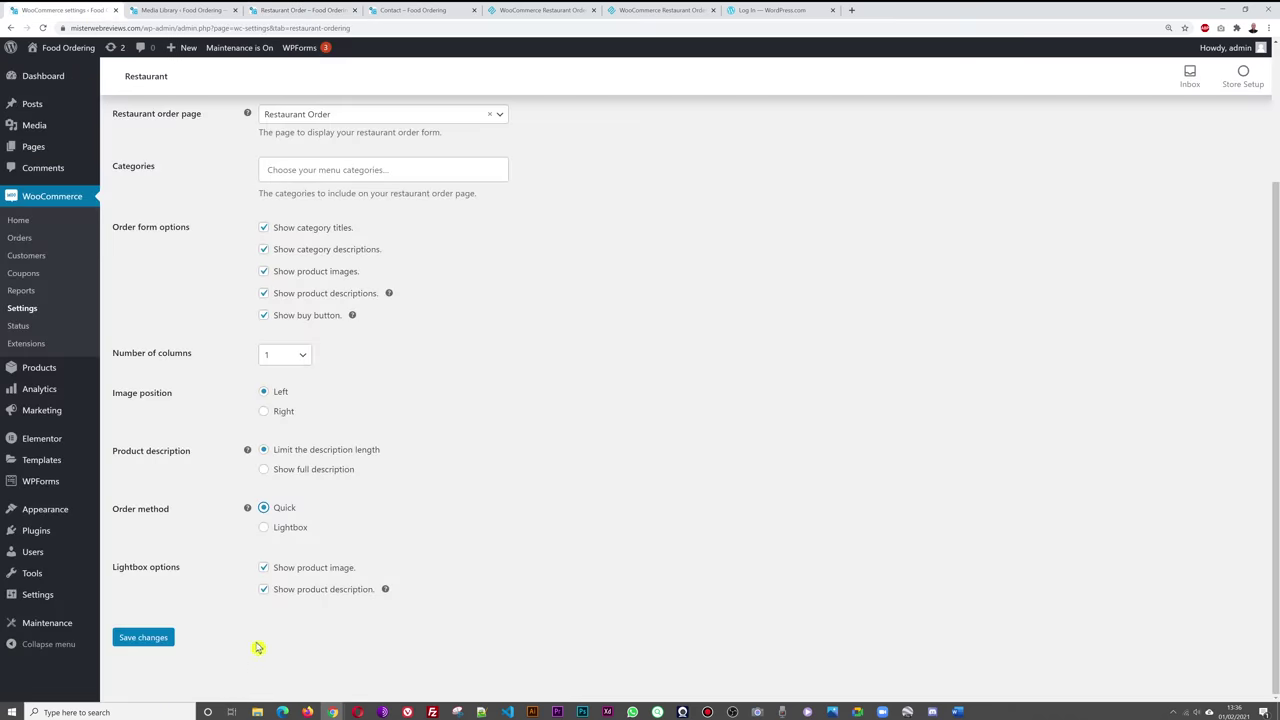
- Save the Restaurant ordering settings with Quick as the order method
{"action": "left_click", "coordinate": [157, 639]}
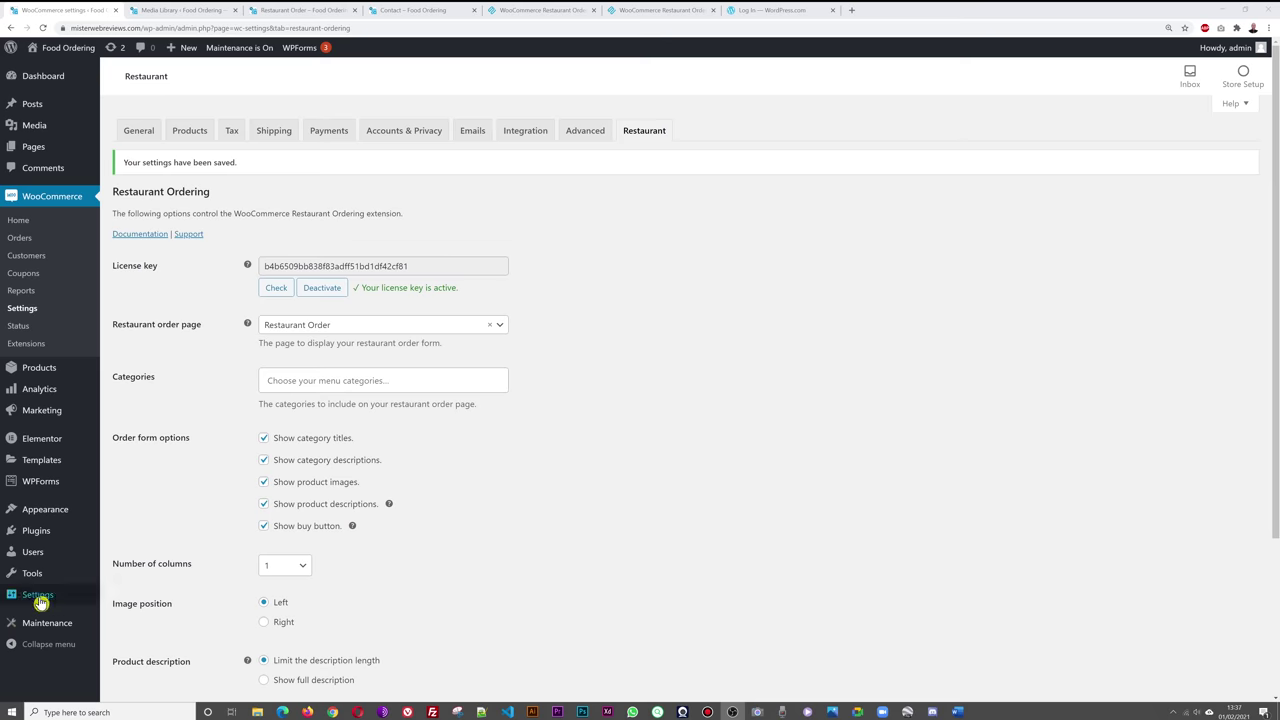
{"action": "mouse_move", "coordinate": [40, 602]}
{"action": "left_click", "coordinate": [126, 565]}
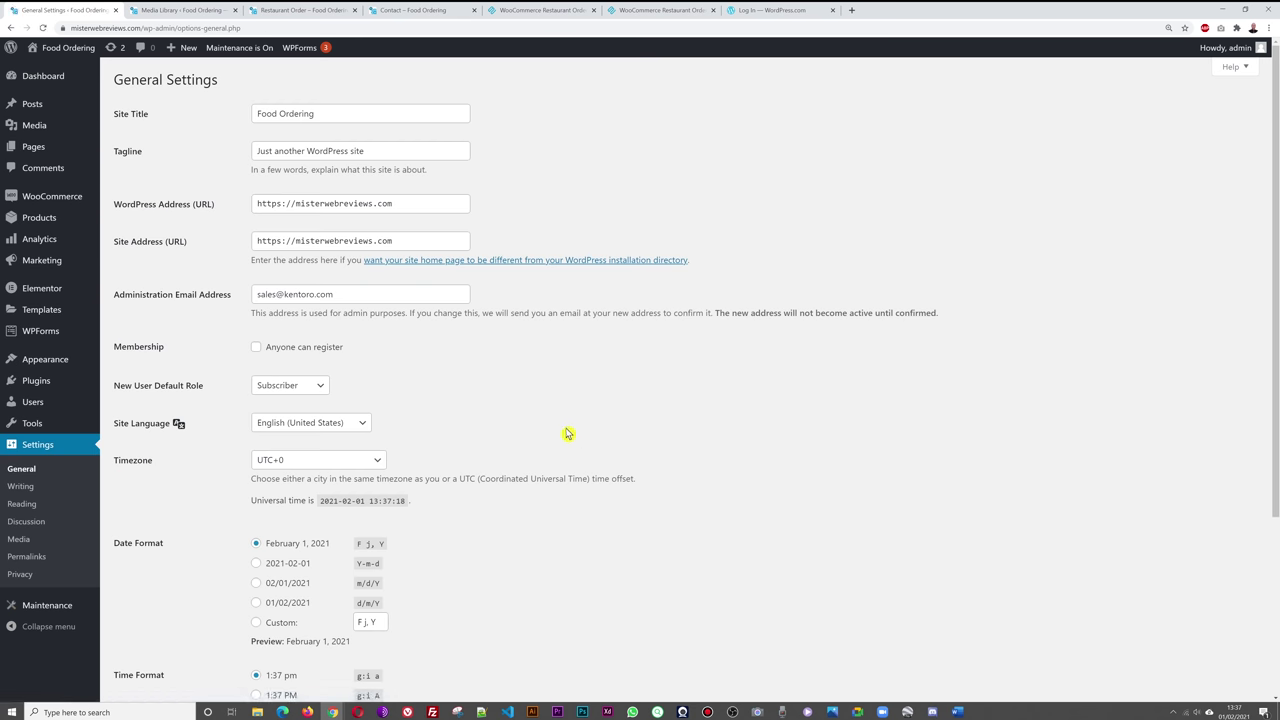
- Retitle the site 'Himalayan Restaurant' and set the tagline to 'Dublin's Favourite'
{"action": "triple_click", "coordinate": [288, 116]}
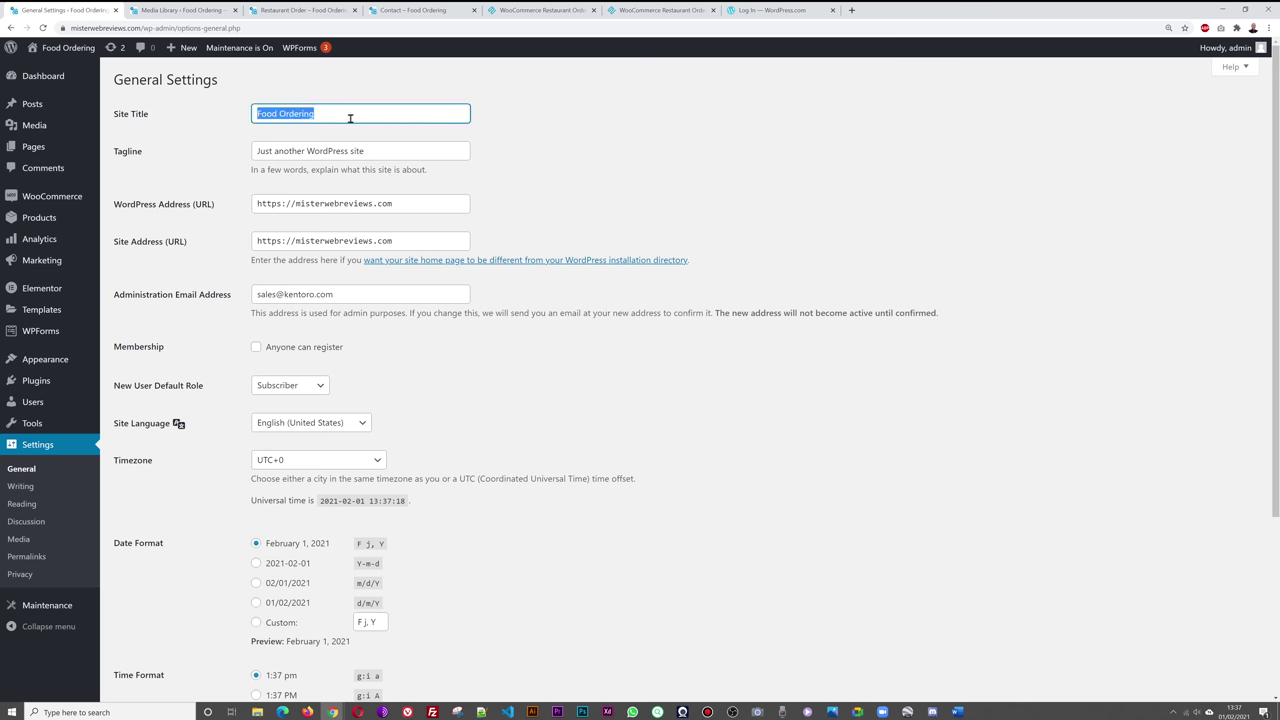
{"action": "type", "text": "Himal"}
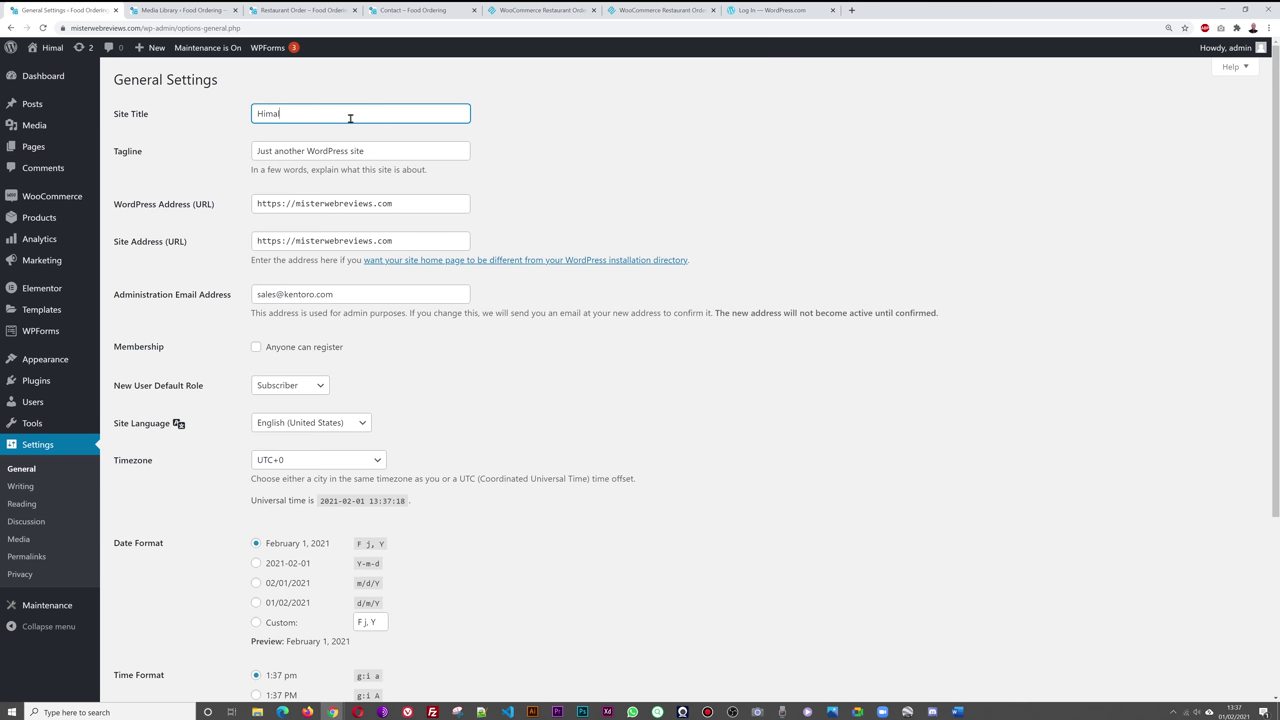
{"action": "type", "text": "aya"}
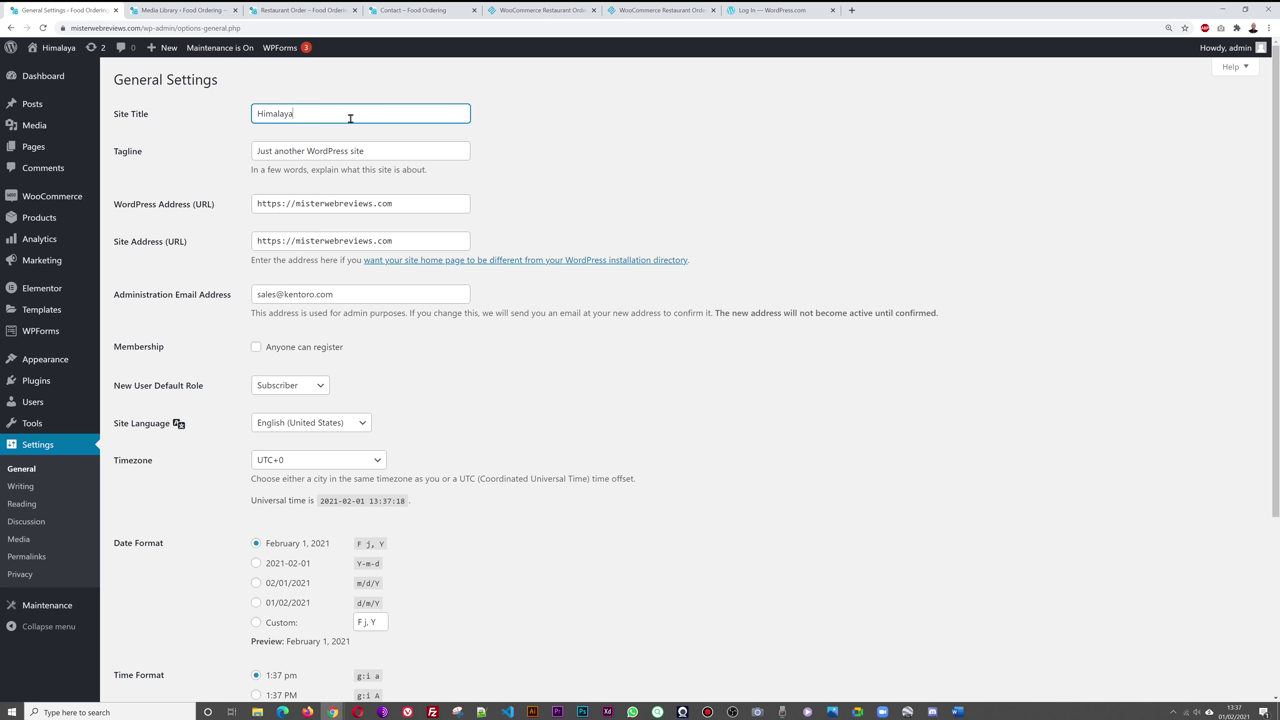
{"action": "type", "text": "n Restaurant"}
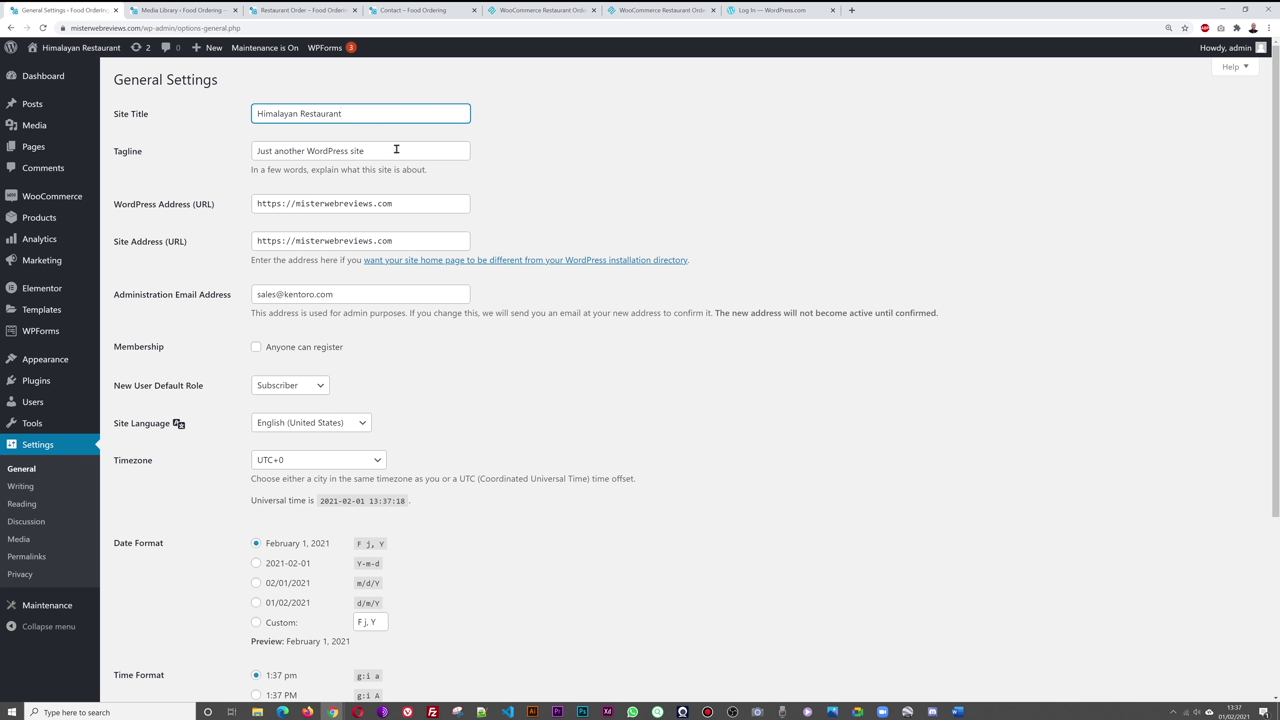
{"action": "left_click_drag", "start_coordinate": [396, 149], "coordinate": [212, 157]}
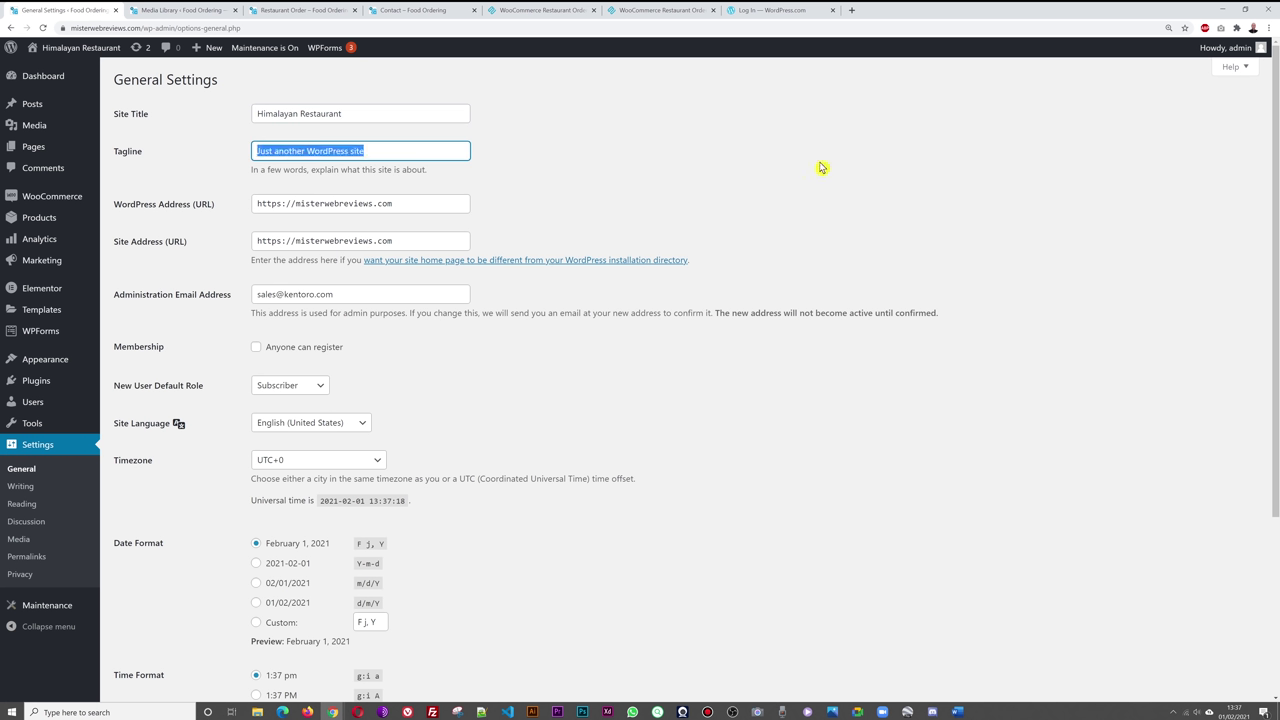
{"action": "type", "text": "Dublin's Favourite"}
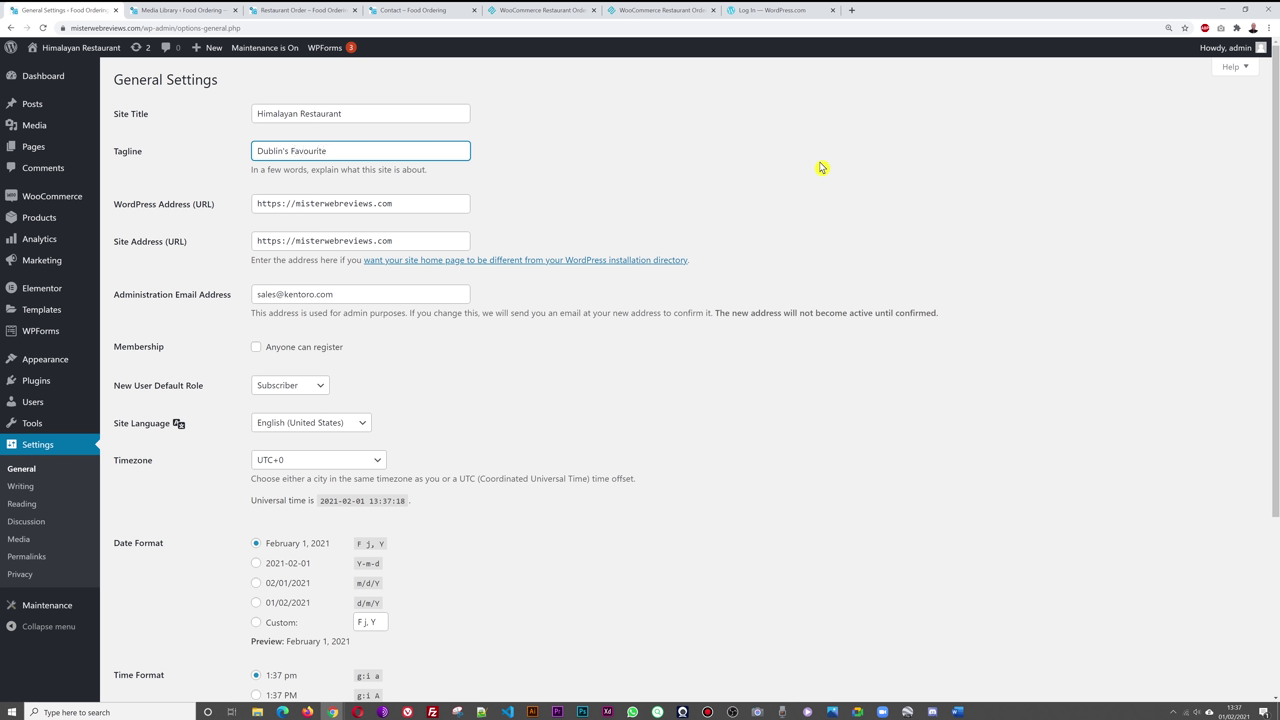
{"action": "left_click", "coordinate": [772, 180]}
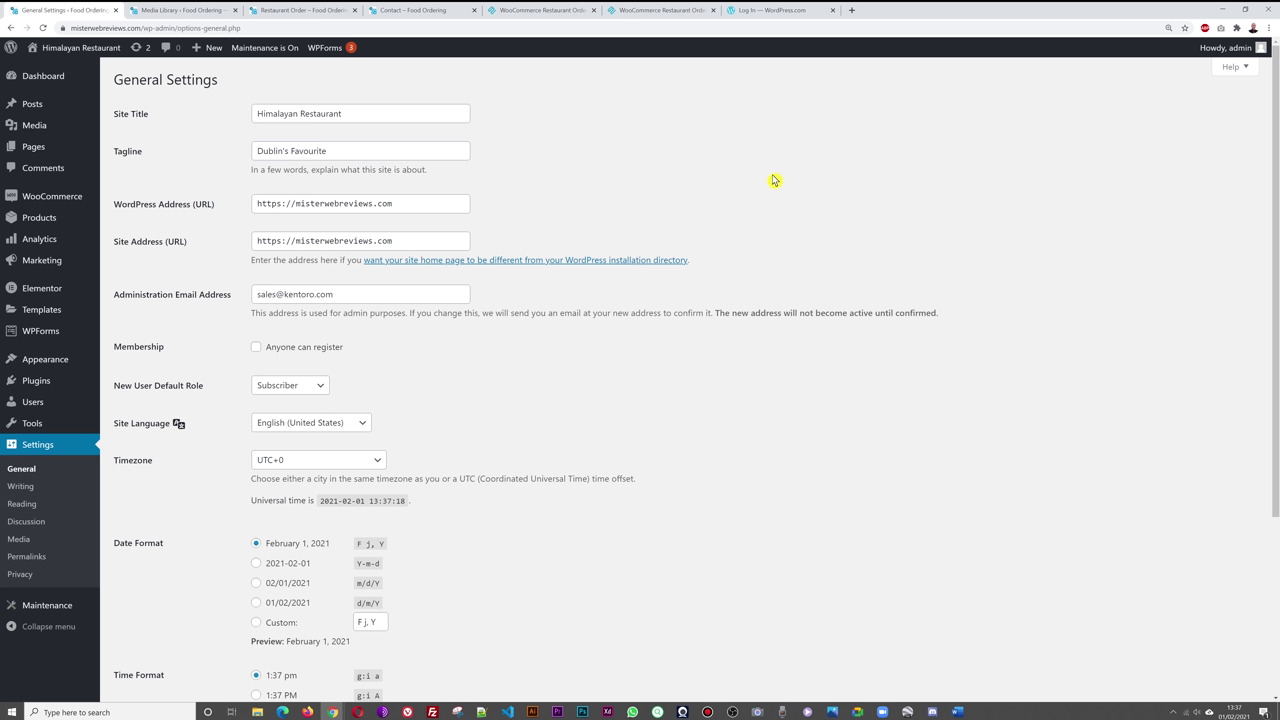
{"action": "scroll", "coordinate": [566, 414], "scroll_direction": "down", "scroll_amount": 1}
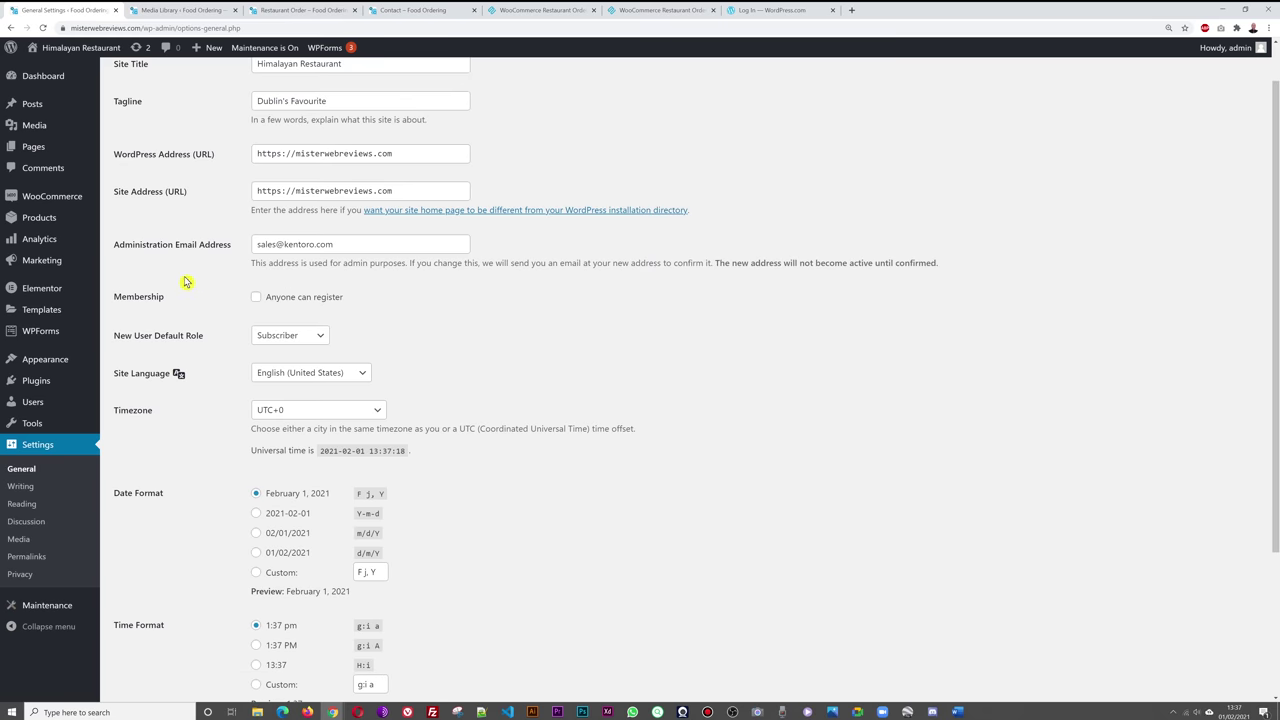
- Replace the administration e-mail address, save the general settings, and reload the page
{"action": "left_click_drag", "start_coordinate": [358, 246], "coordinate": [229, 251]}
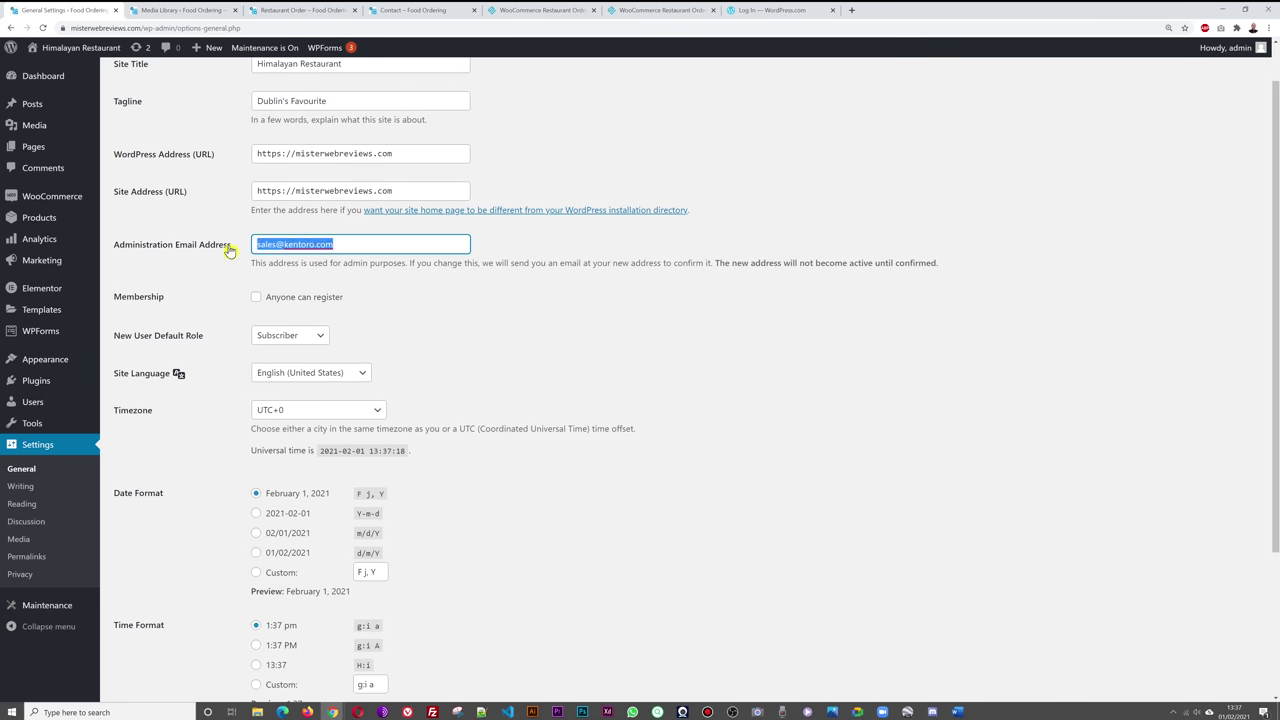
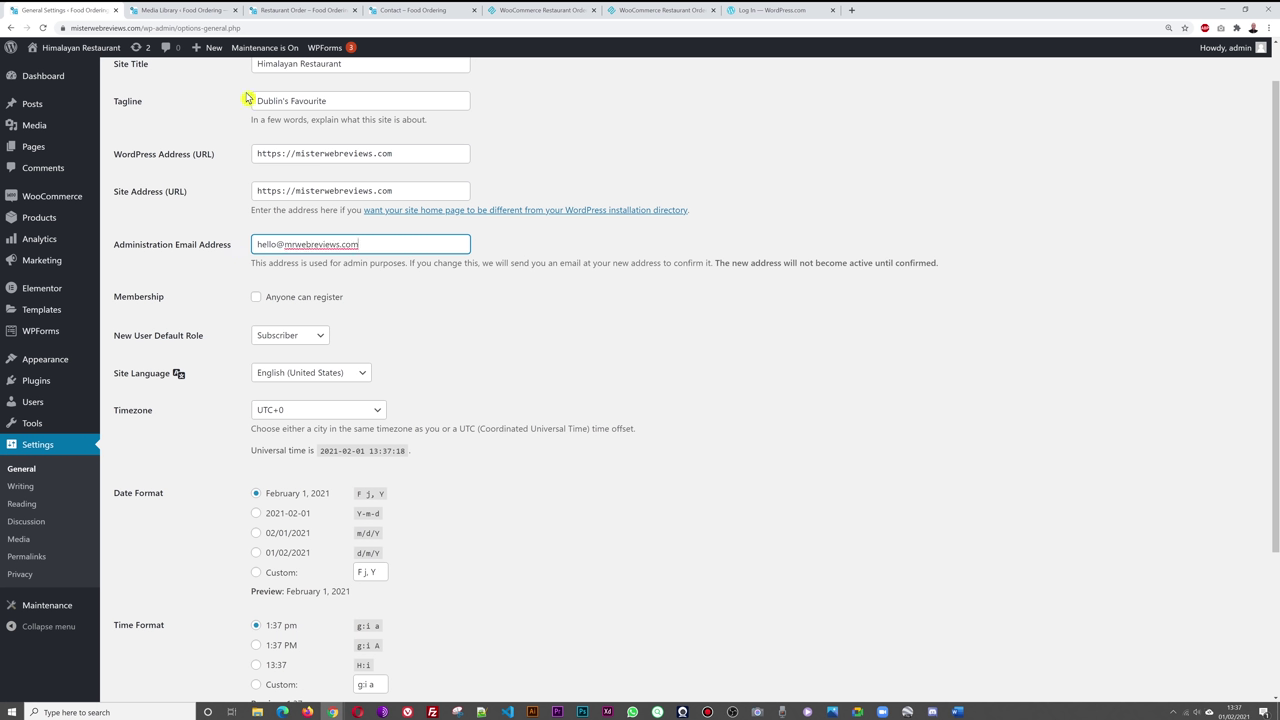
{"action": "left_click", "coordinate": [769, 347]}
{"action": "scroll", "coordinate": [750, 456], "scroll_direction": "down", "scroll_amount": 2}
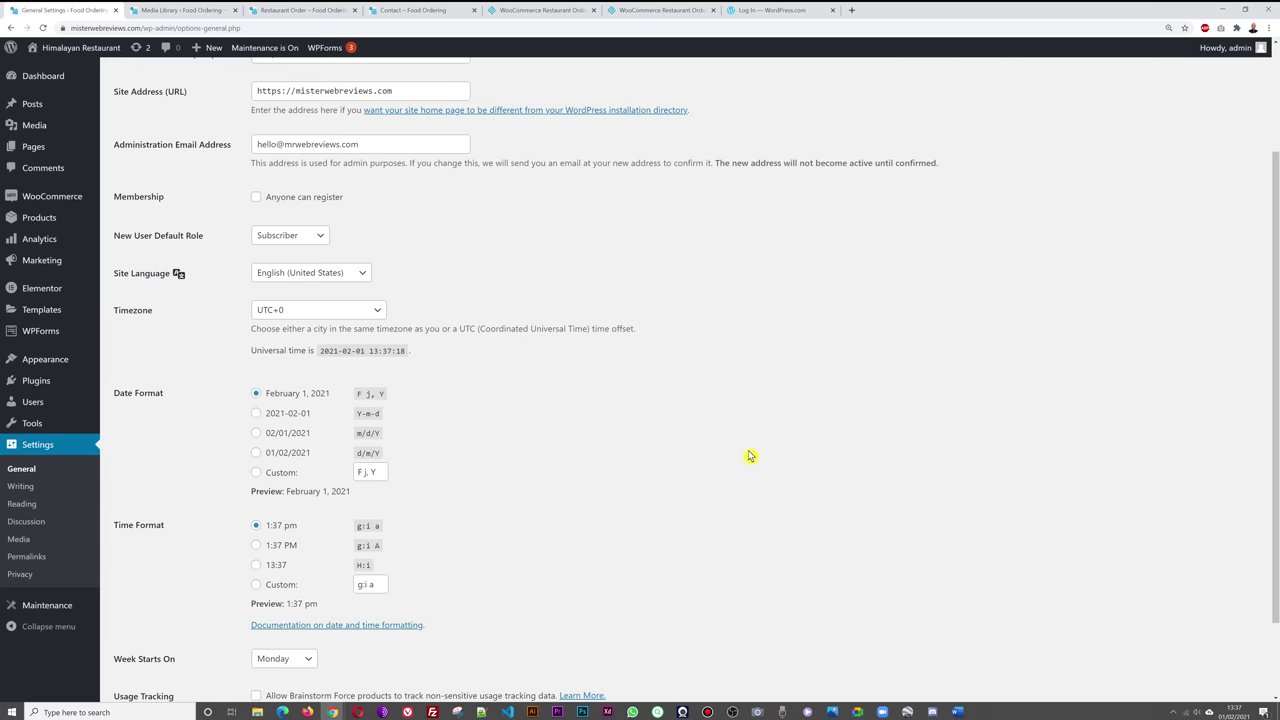
{"action": "scroll", "coordinate": [750, 455], "scroll_direction": "down", "scroll_amount": 2}
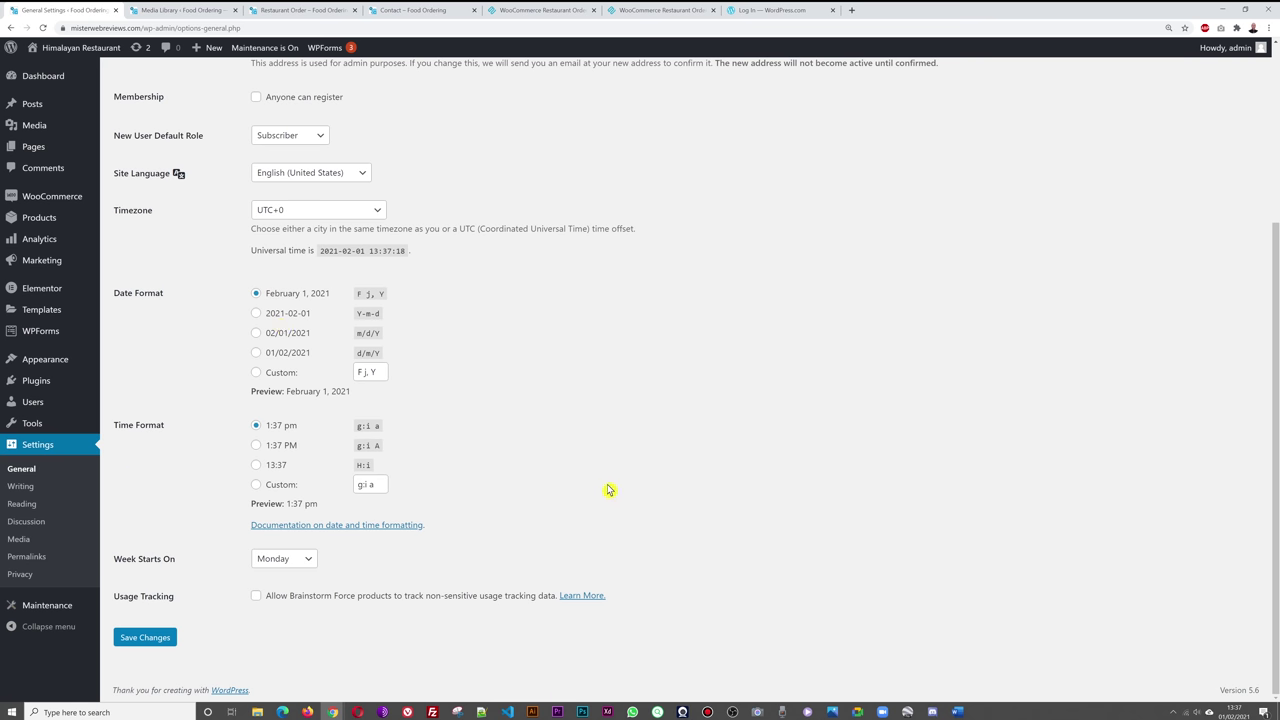
{"action": "scroll", "coordinate": [651, 481], "scroll_direction": "up", "scroll_amount": 3}
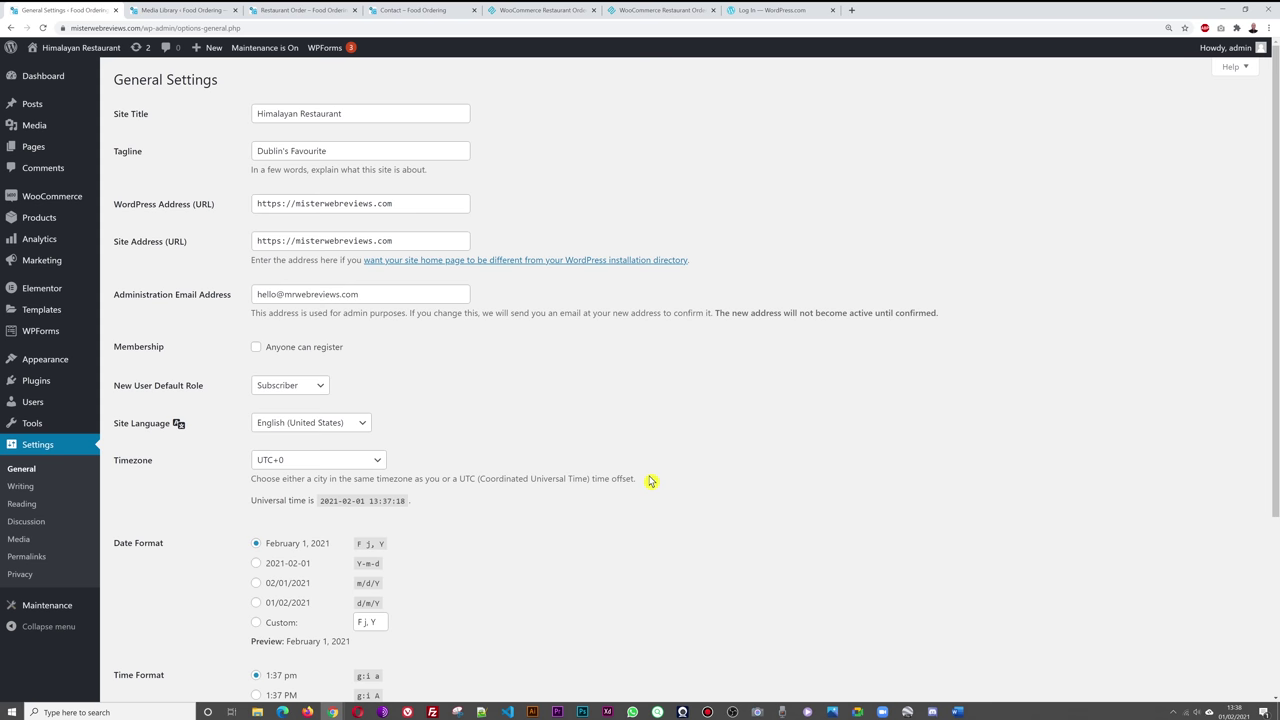
{"action": "scroll", "coordinate": [649, 481], "scroll_direction": "down", "scroll_amount": 3}
{"action": "left_click", "coordinate": [145, 637]}
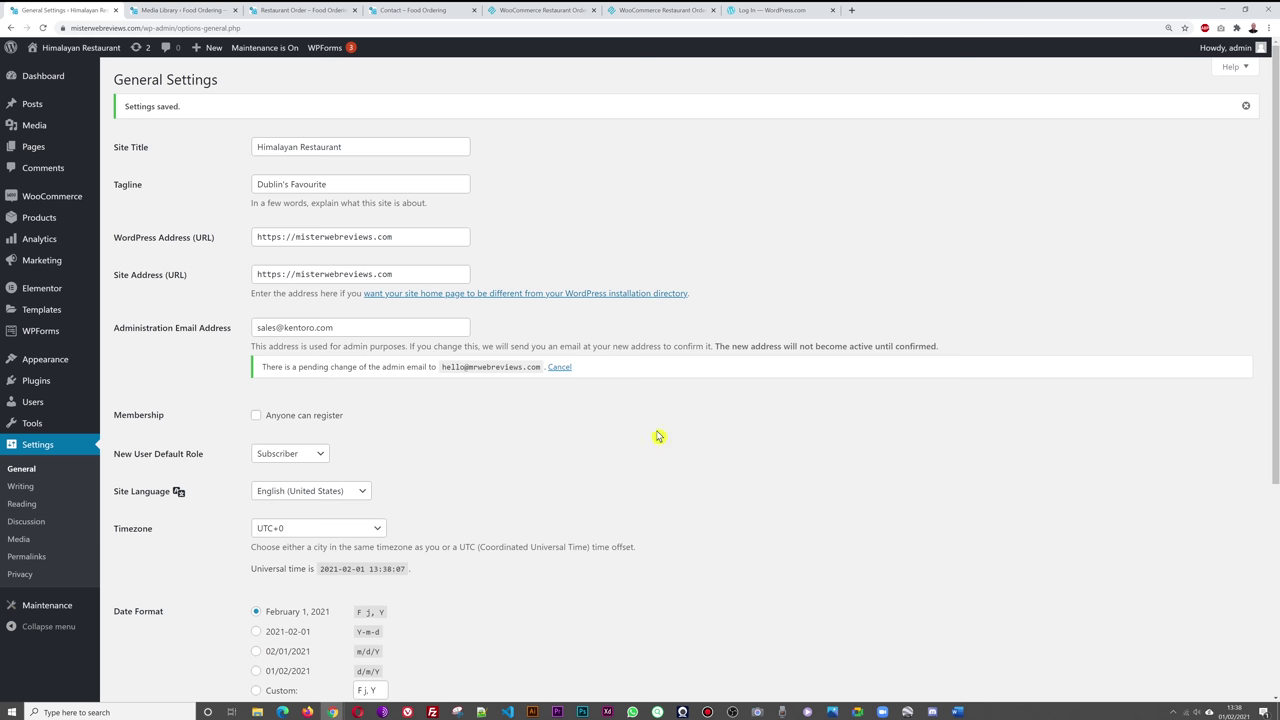
{"action": "key", "text": "F5"}
- Set the permalink structure to Post name and save the change
{"action": "left_click", "coordinate": [36, 564]}
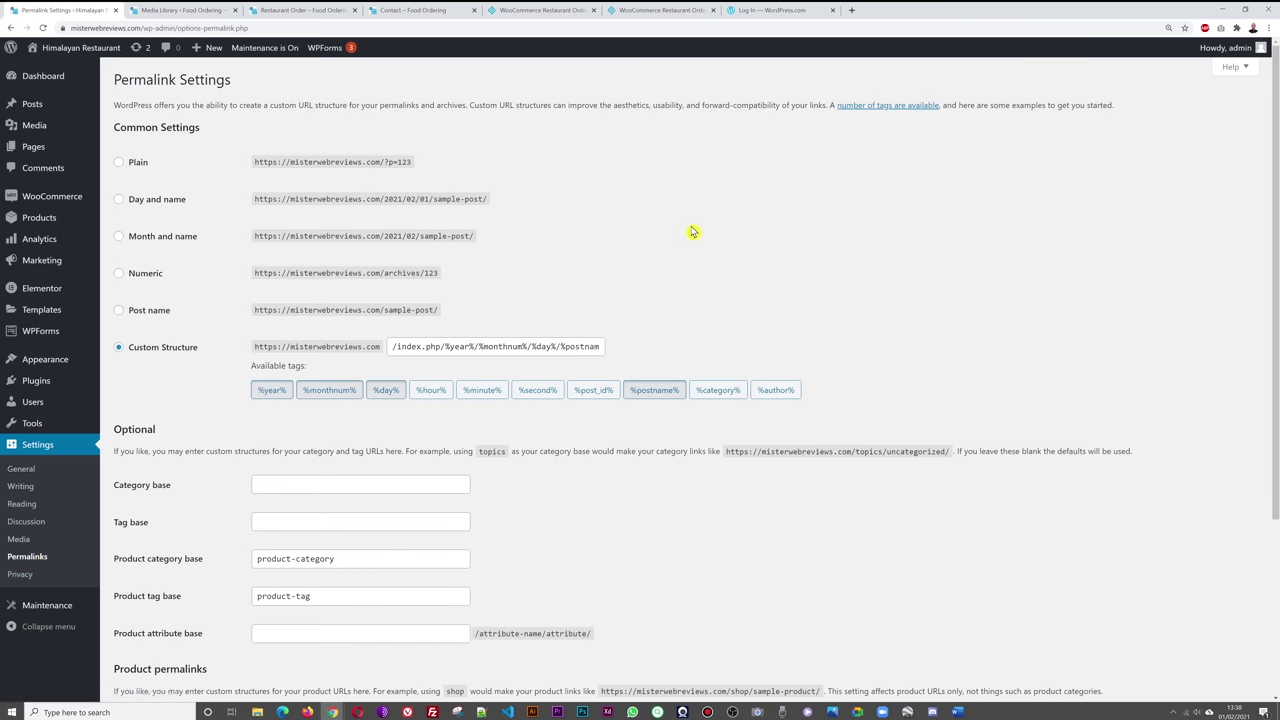
{"action": "left_click", "coordinate": [295, 12]}
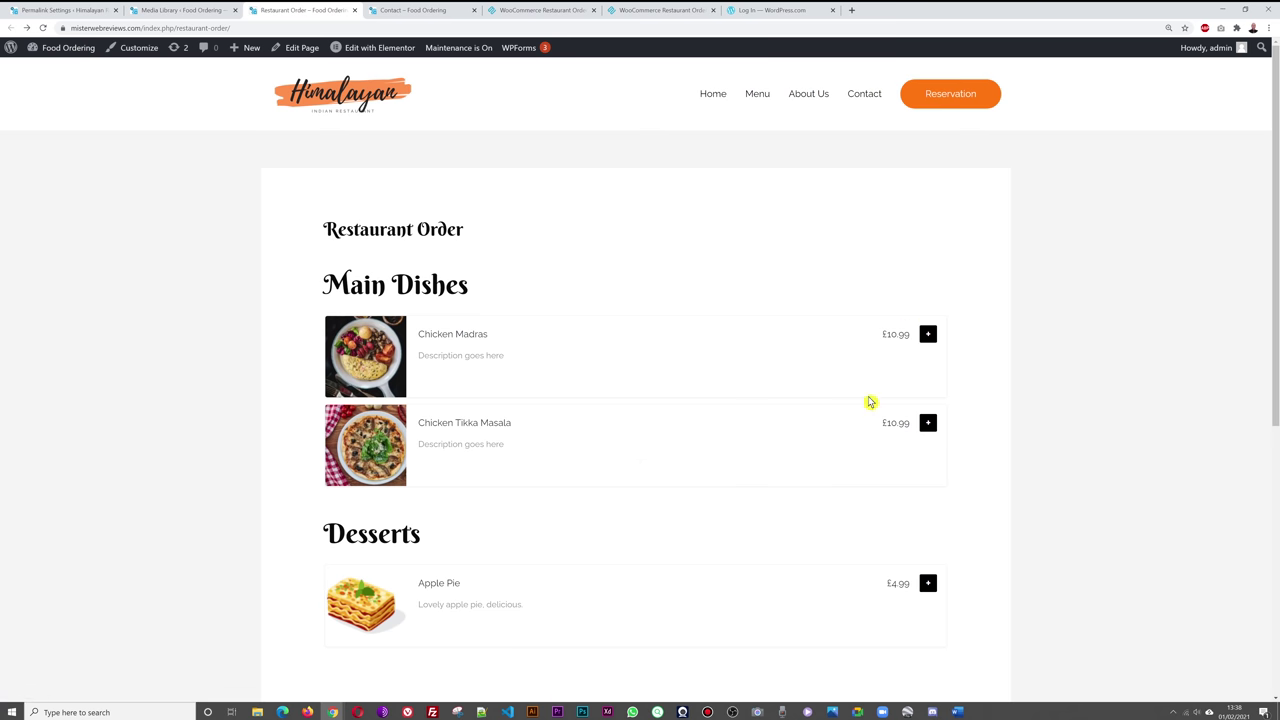
{"action": "left_click", "coordinate": [77, 12]}
{"action": "left_click", "coordinate": [295, 10]}
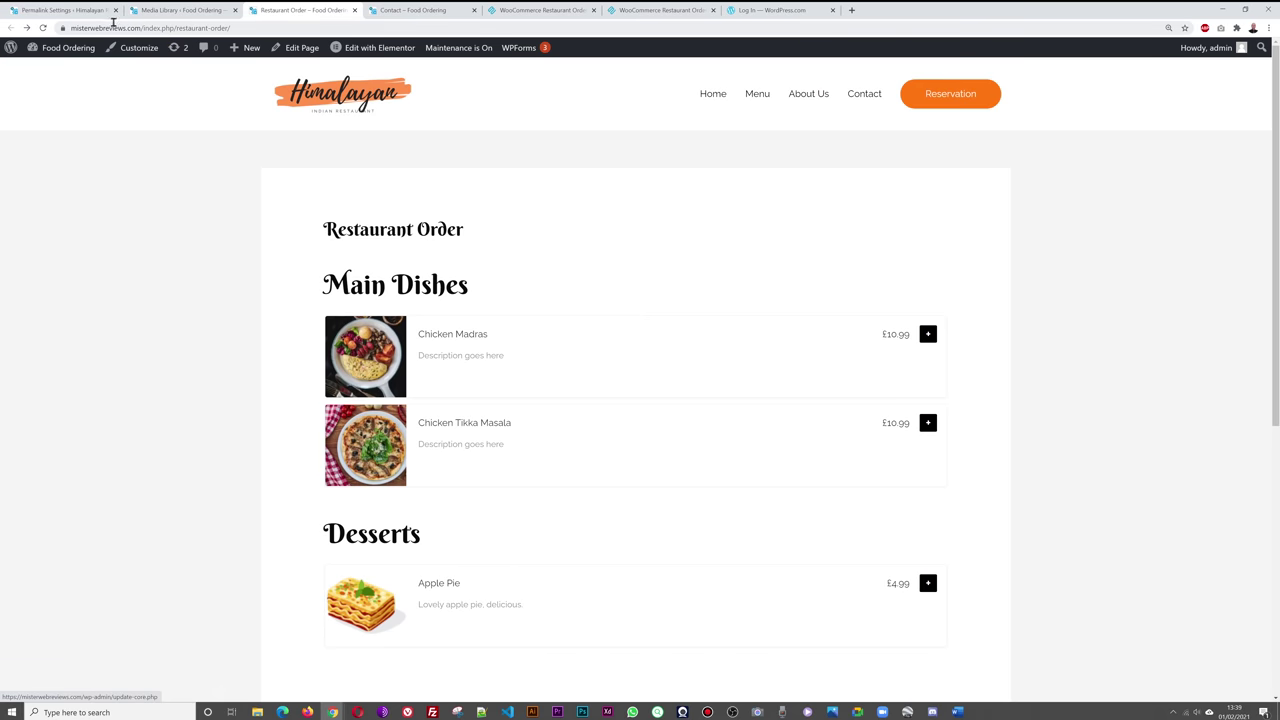
{"action": "left_click", "coordinate": [80, 11]}
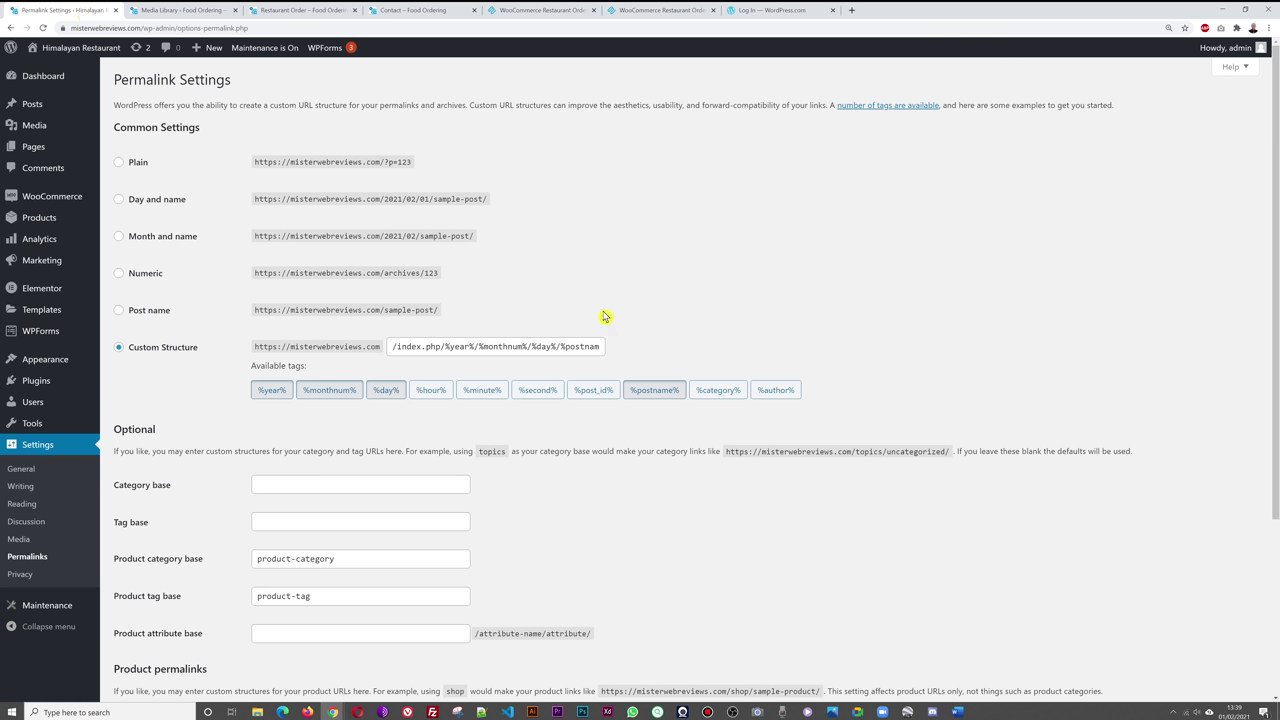
{"action": "left_click", "coordinate": [119, 313]}
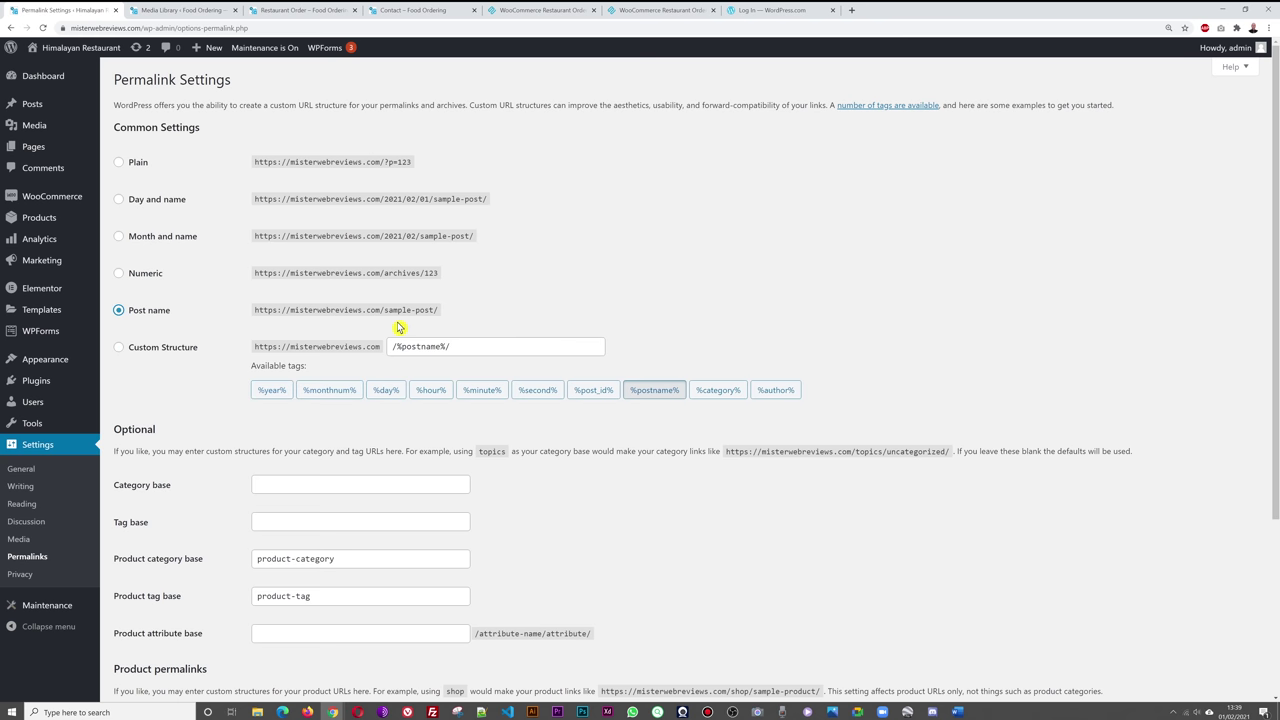
{"action": "scroll", "coordinate": [906, 283], "scroll_direction": "down", "scroll_amount": 3}
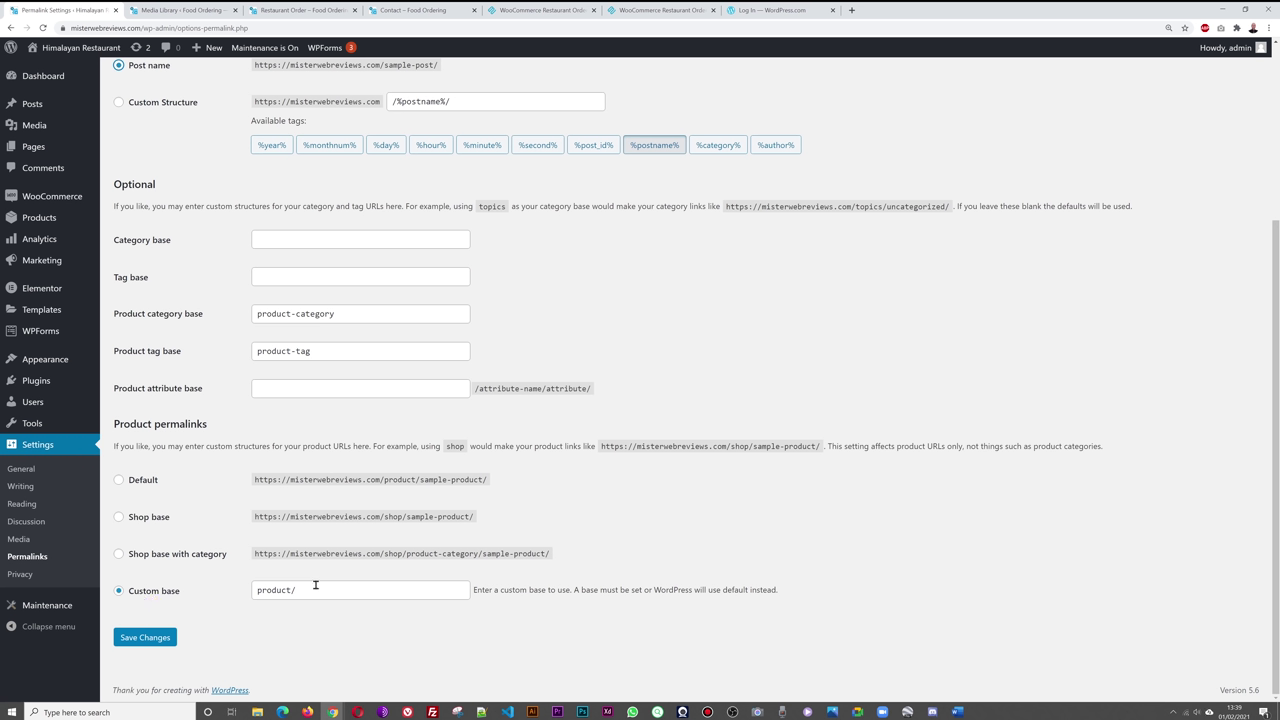
{"action": "left_click", "coordinate": [153, 646]}
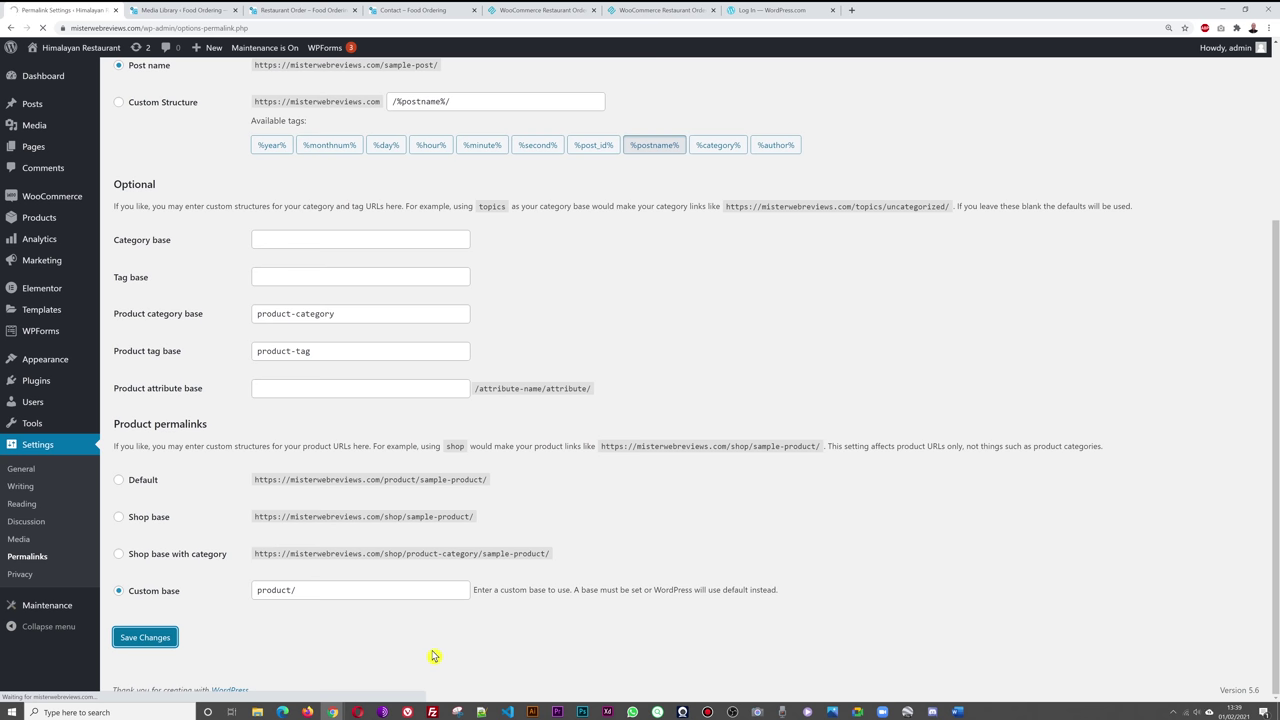
{"action": "left_click", "coordinate": [286, 12]}
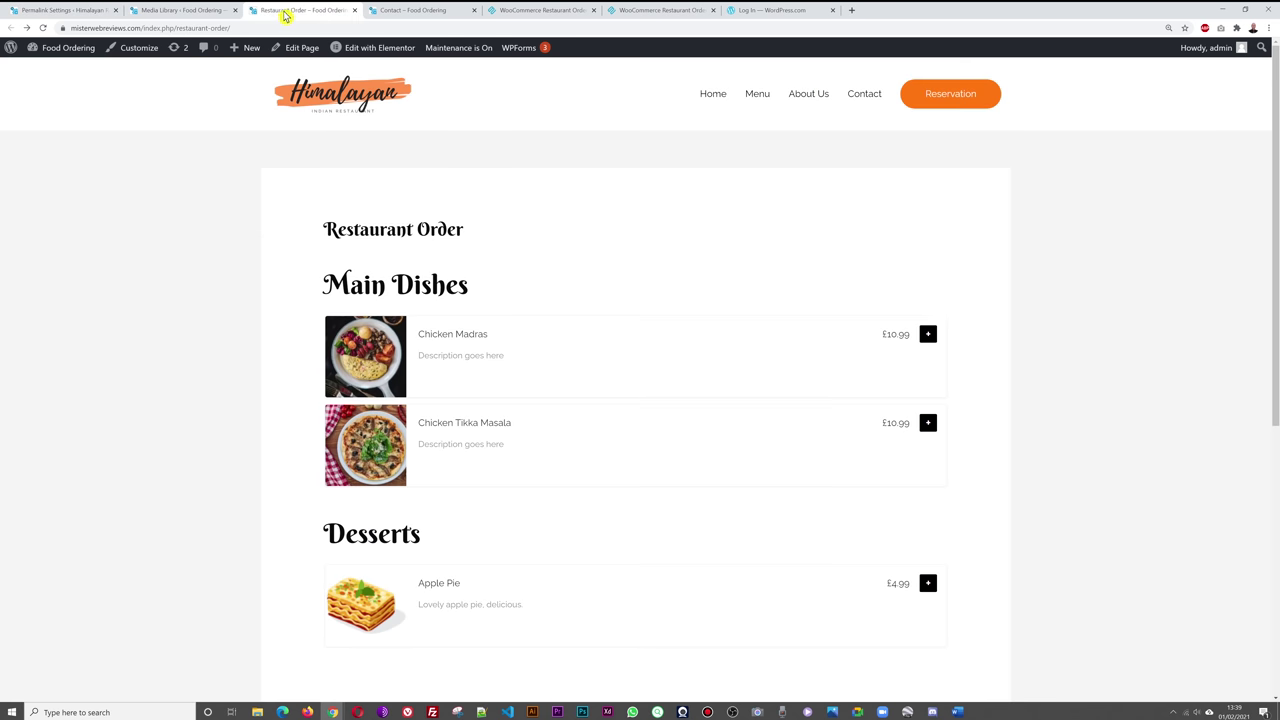
- Reload the Restaurant Order page and copy its new /restaurant-order/ address
{"action": "key", "text": "F5"}
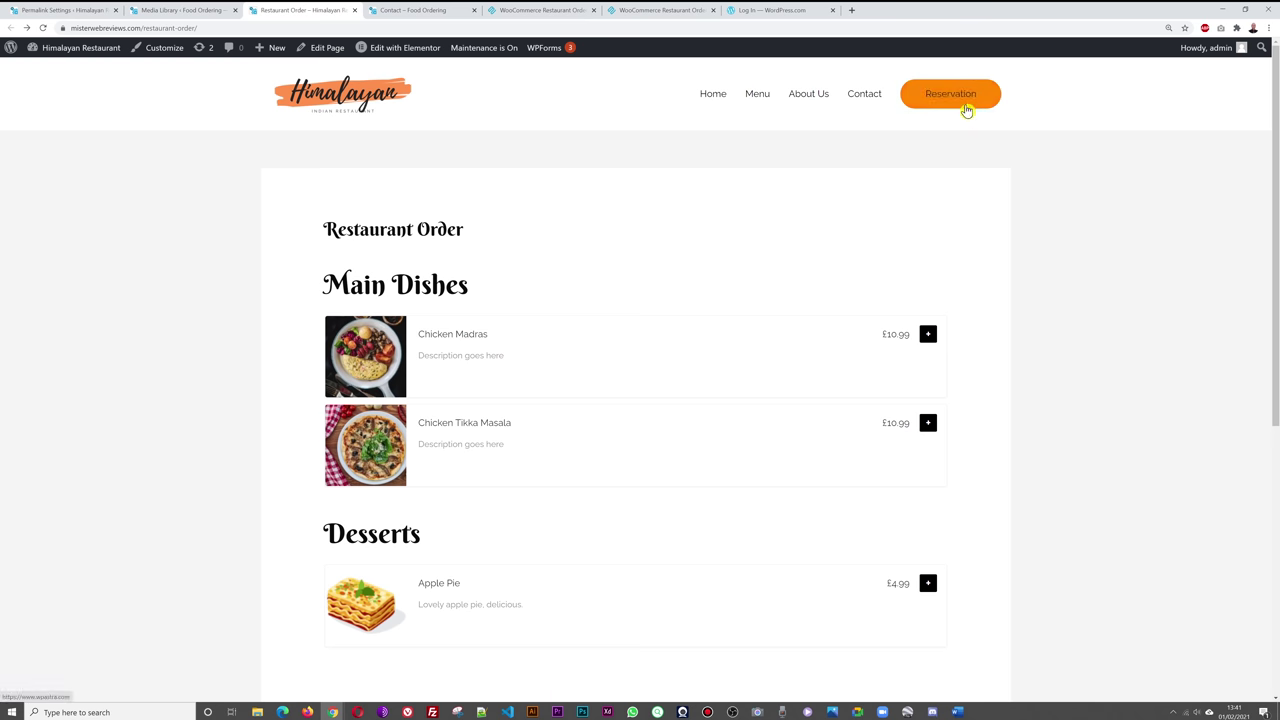
{"action": "left_click", "coordinate": [204, 28]}
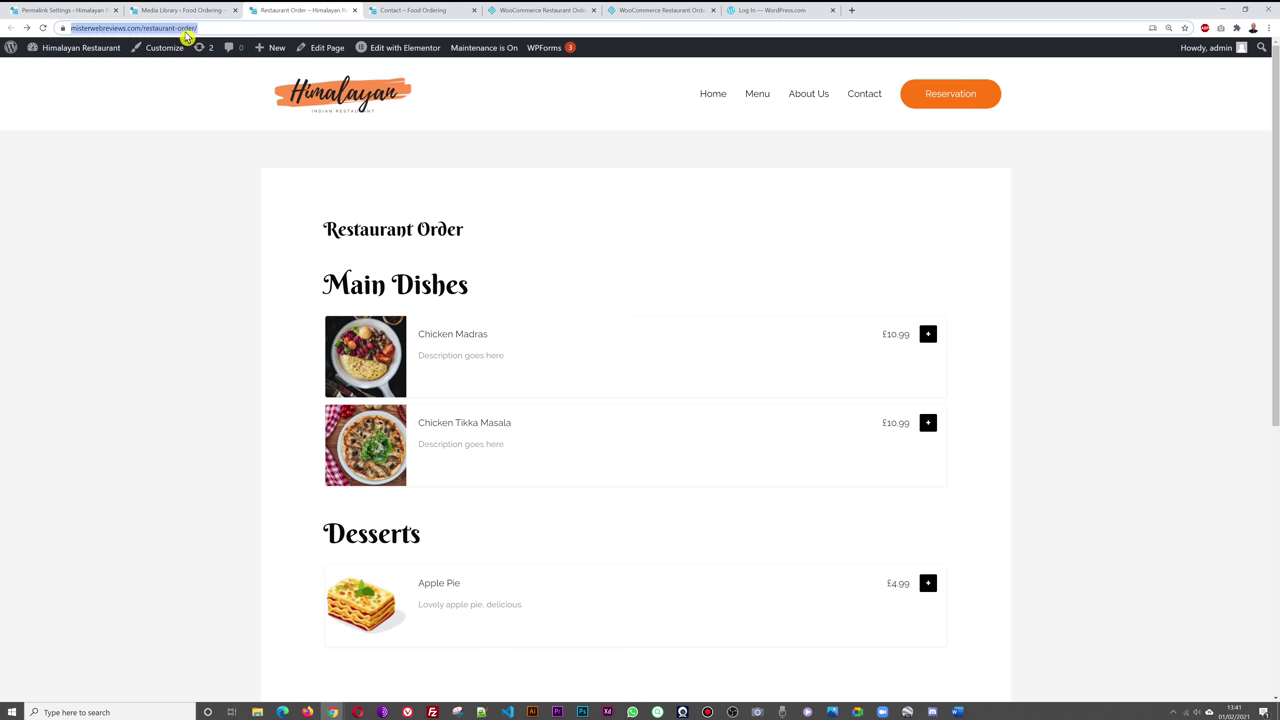
{"action": "right_click", "coordinate": [185, 31]}
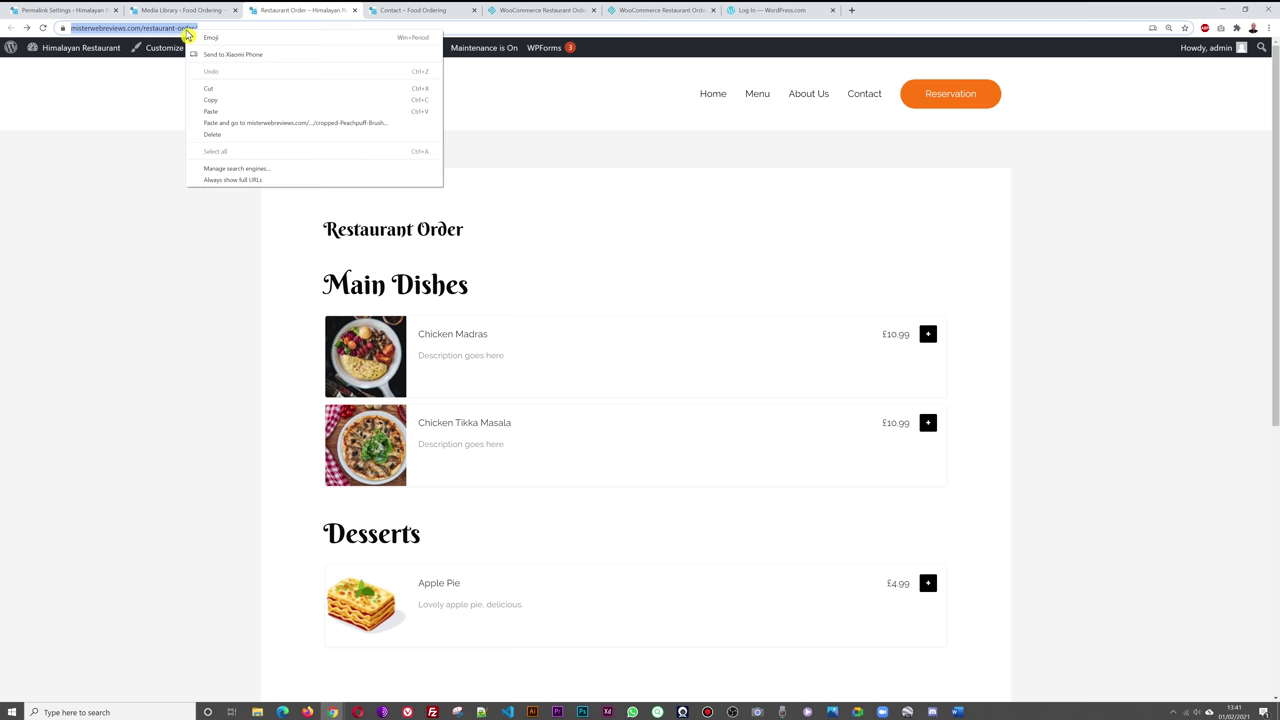
{"action": "left_click", "coordinate": [237, 101]}
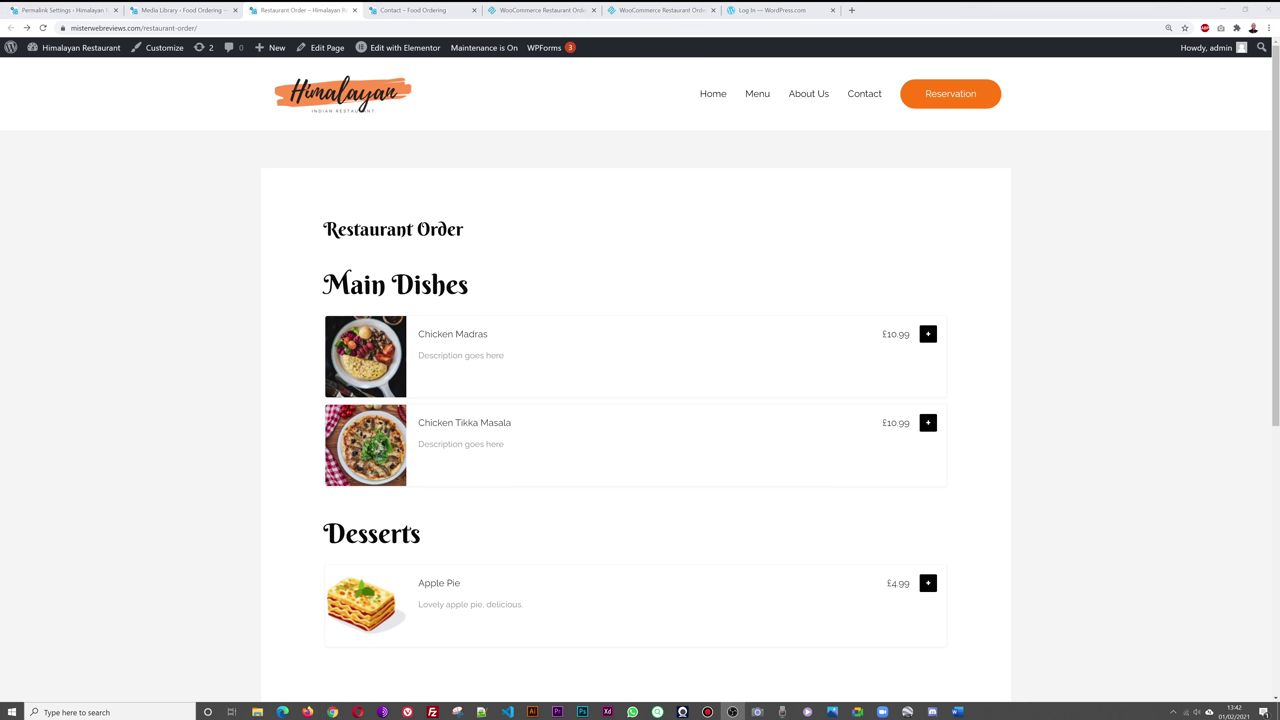
- Go to the Customizer's Header > Primary Menu settings
{"action": "left_click", "coordinate": [66, 11]}
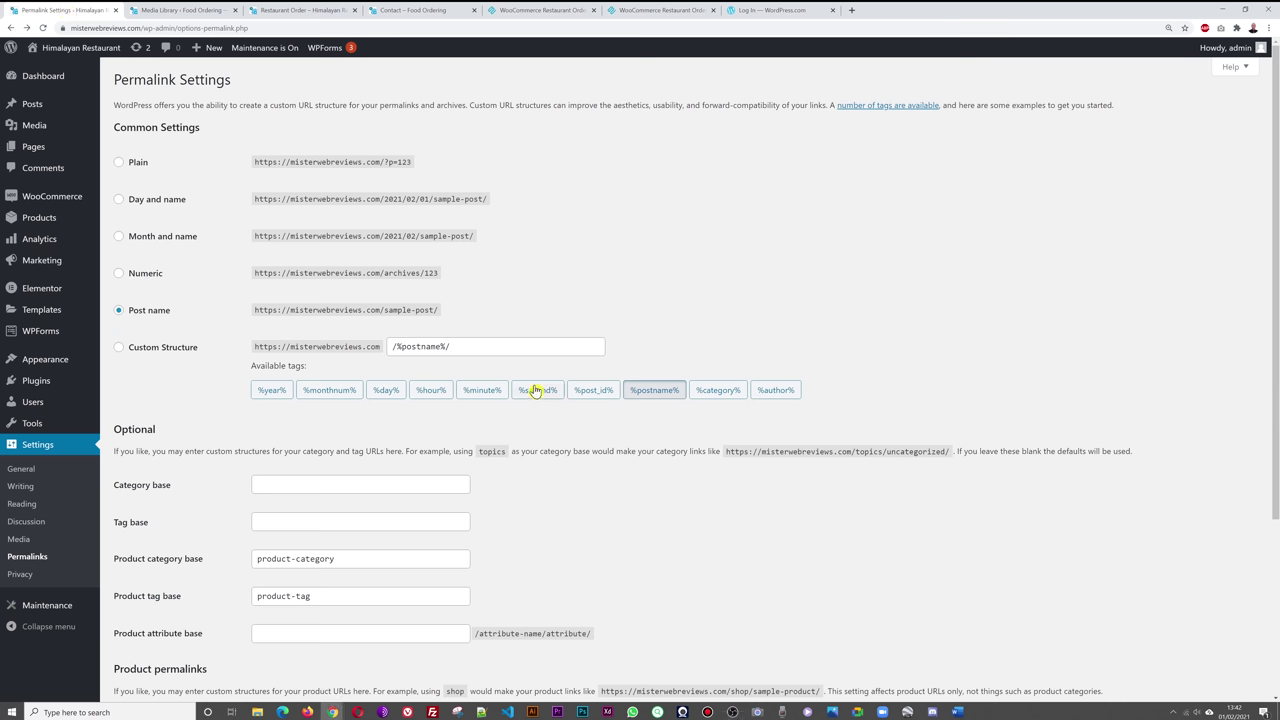
{"action": "mouse_move", "coordinate": [38, 362]}
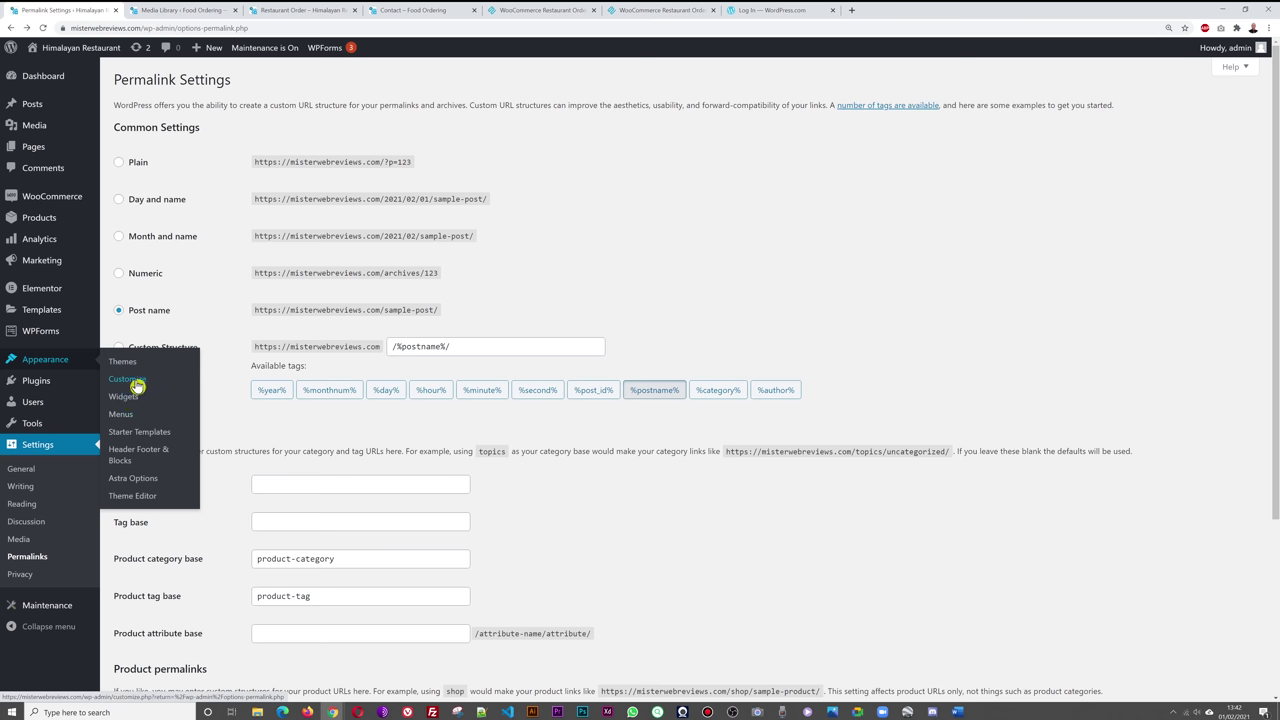
{"action": "left_click", "coordinate": [139, 388]}
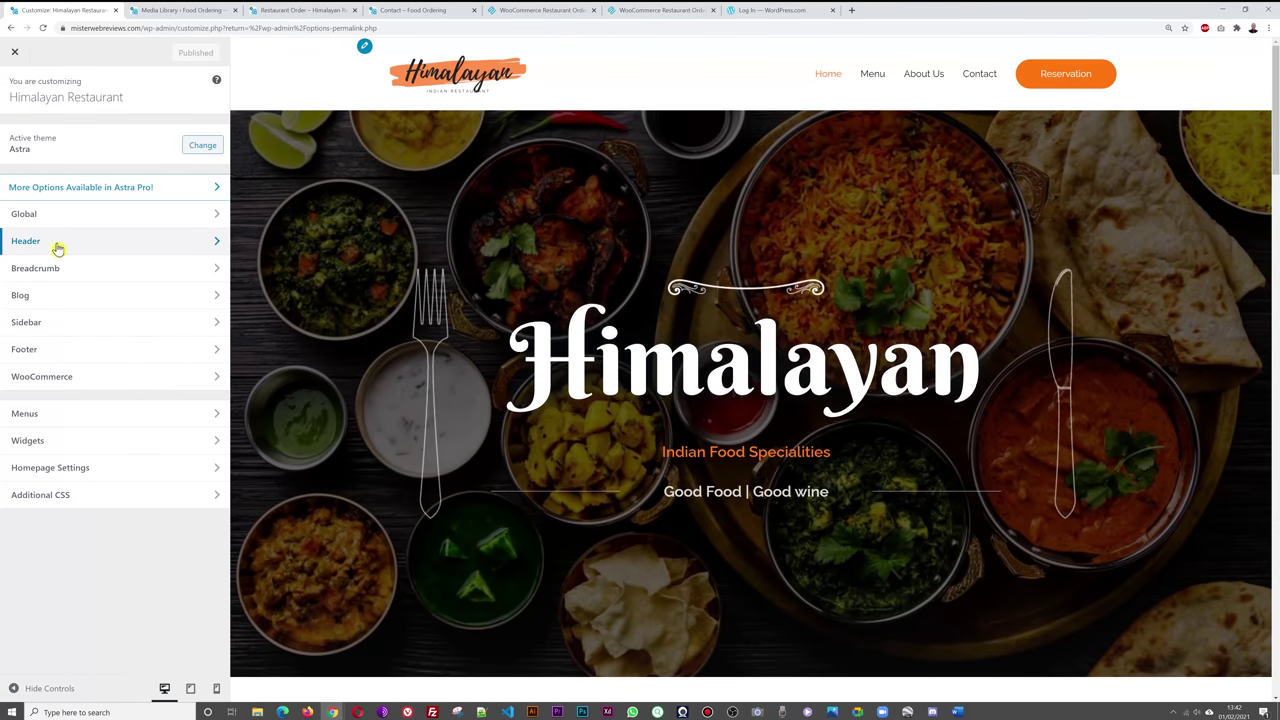
{"action": "left_click", "coordinate": [52, 249]}
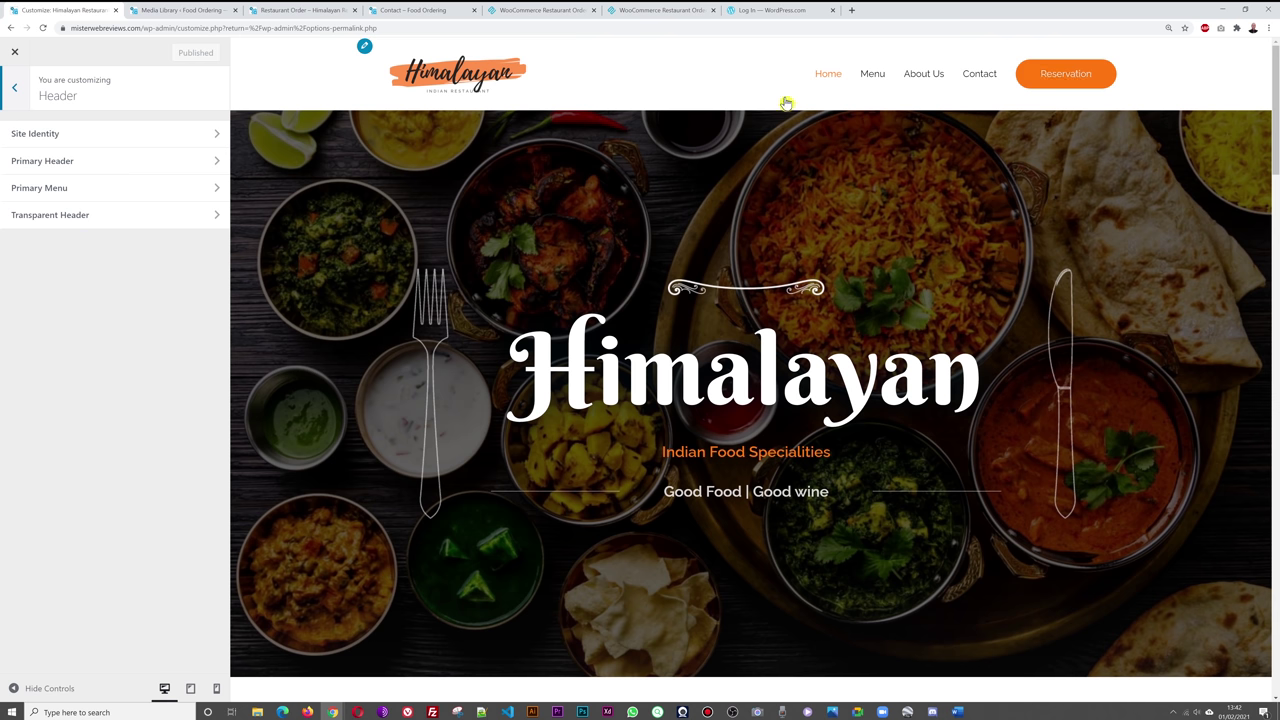
{"action": "left_click", "coordinate": [101, 192]}
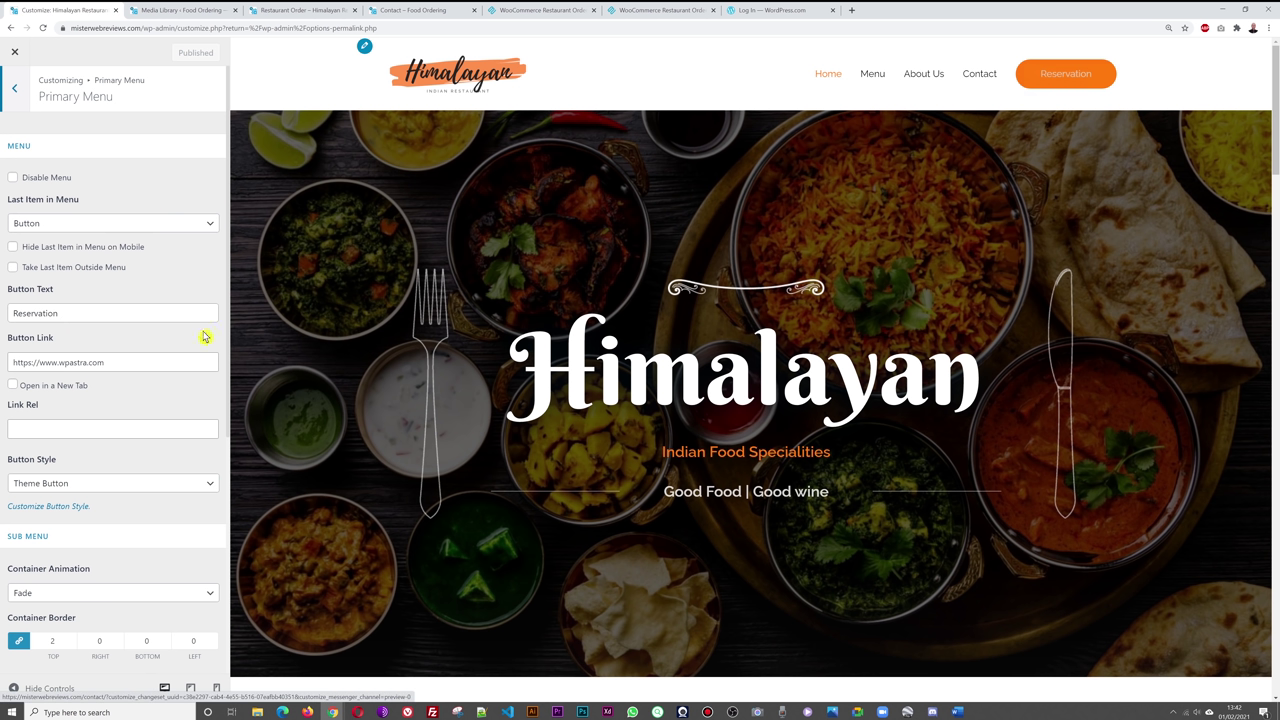
- Rename the Reservation button to ORDER ONLINE, link it to the Restaurant Order URL, and publish
{"action": "left_click", "coordinate": [83, 313]}
{"action": "left_click_drag", "start_coordinate": [83, 313], "coordinate": [4, 316]}
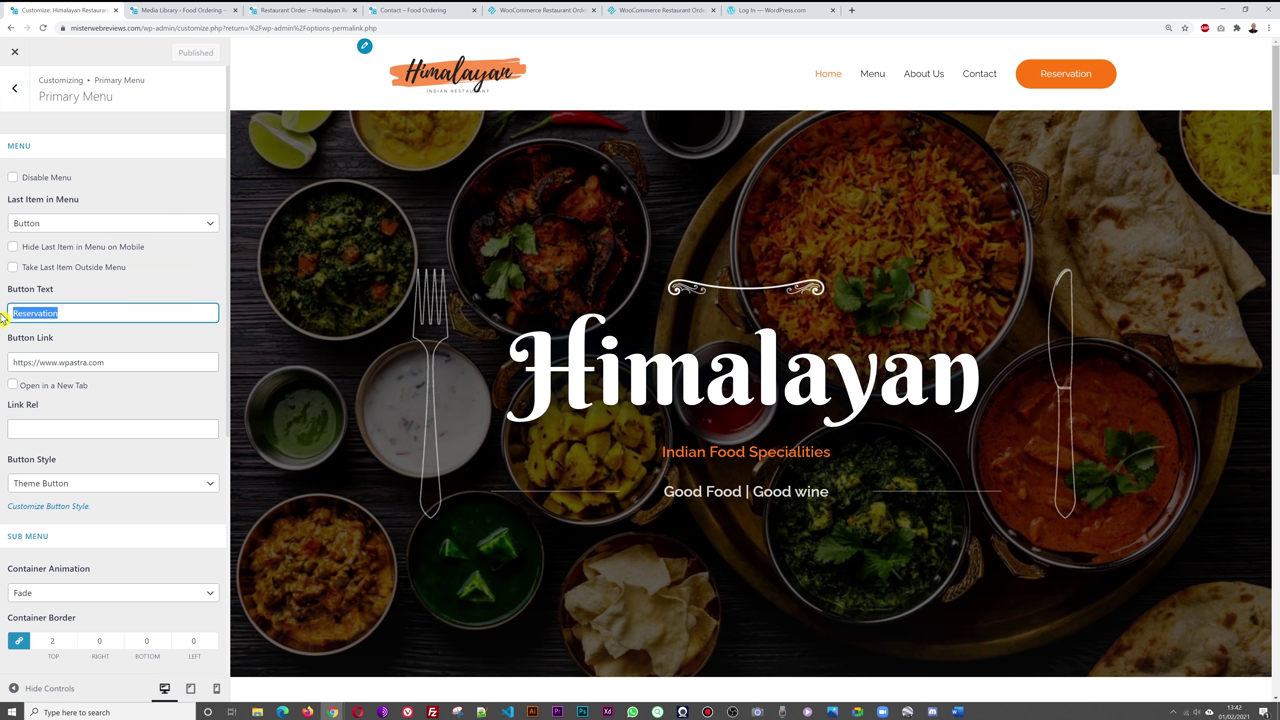
{"action": "type", "text": "ORDER ONLINE"}
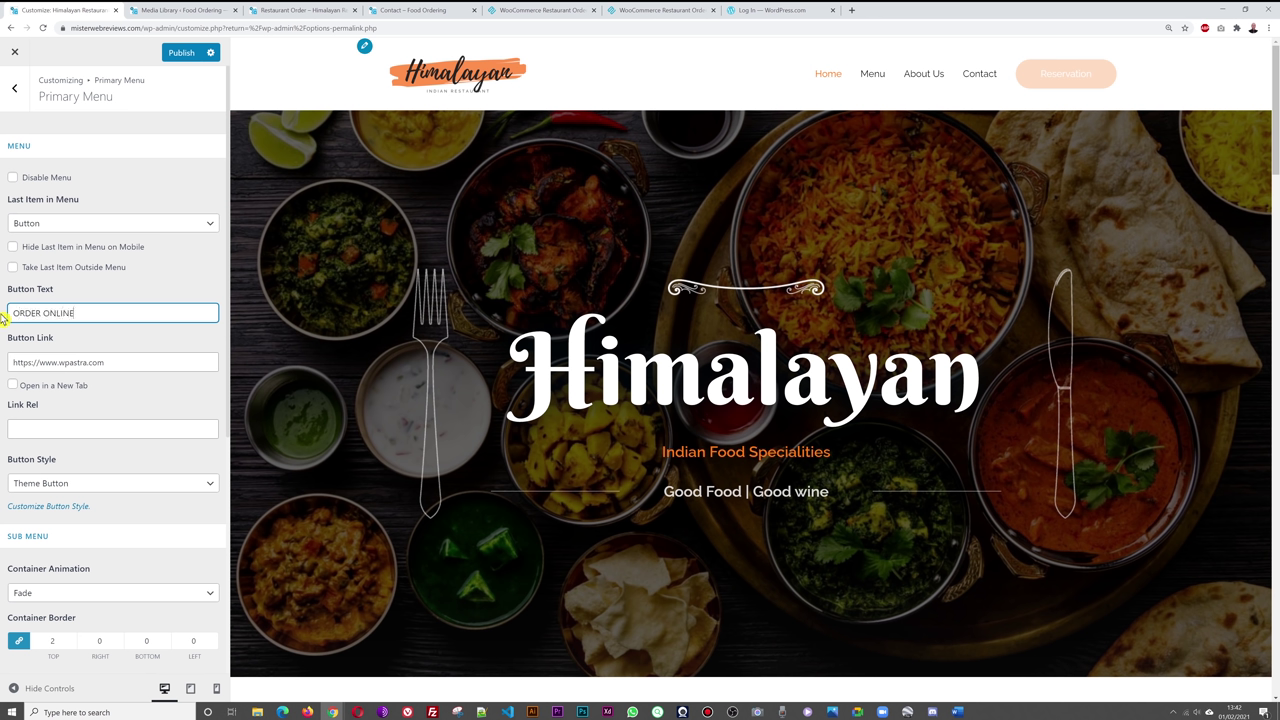
{"action": "left_click_drag", "start_coordinate": [144, 364], "coordinate": [3, 370]}
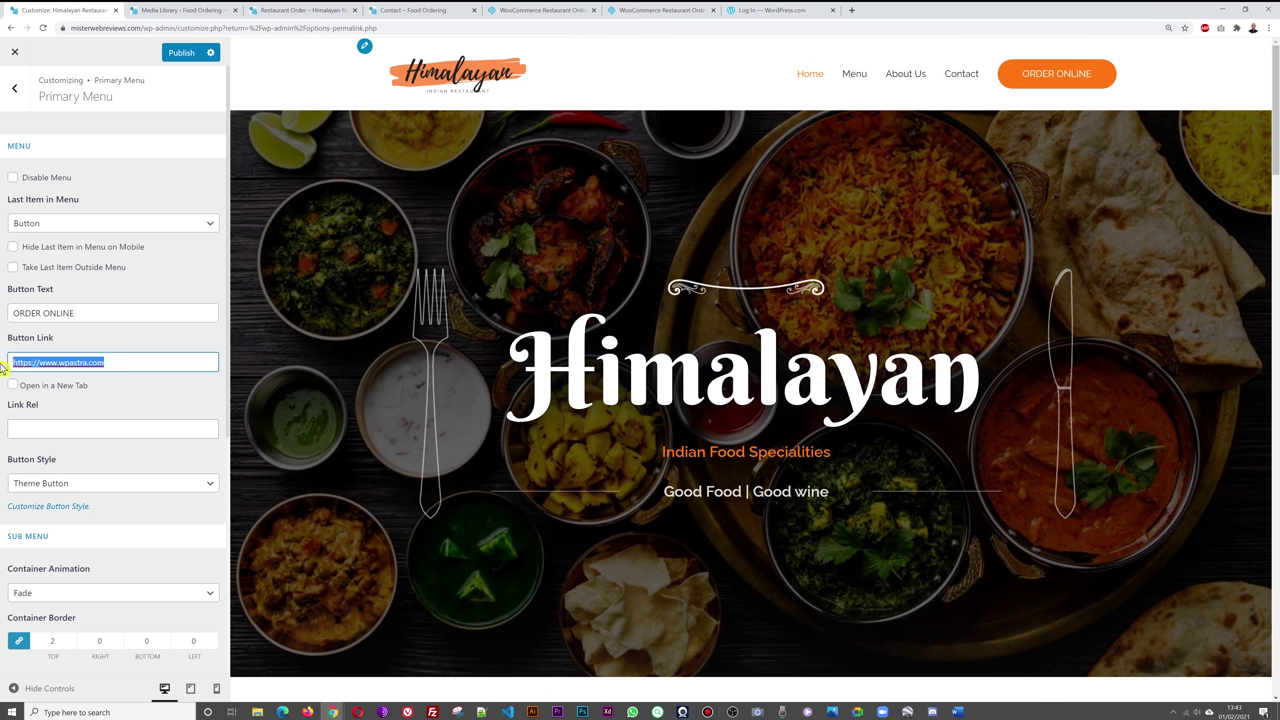
{"action": "left_click", "coordinate": [313, 14]}
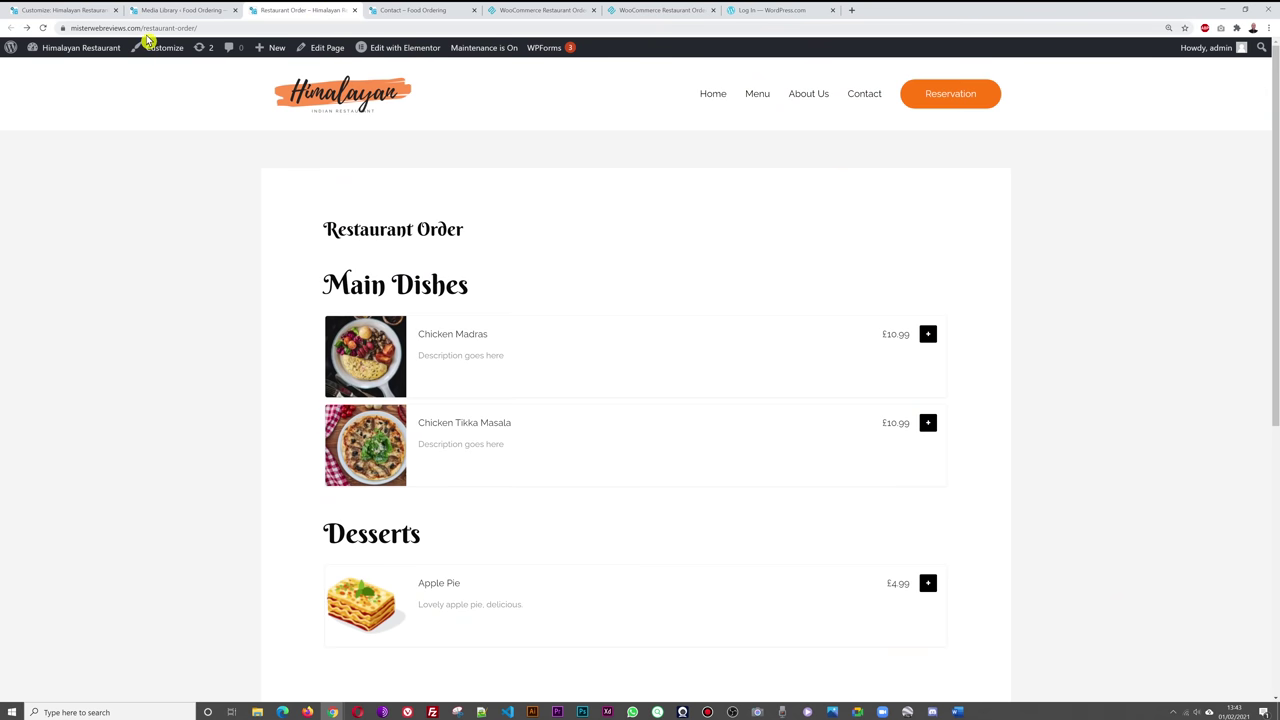
{"action": "left_click", "coordinate": [105, 10]}
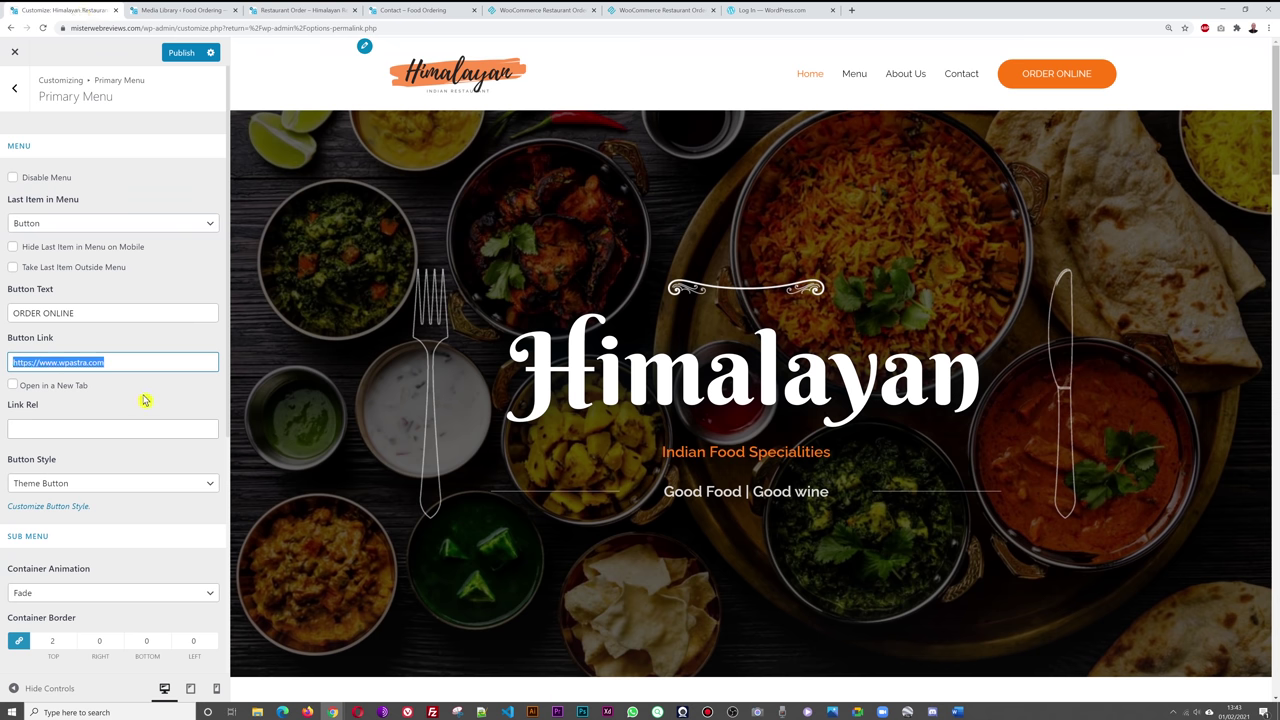
{"action": "key", "text": "ctrl+v"}
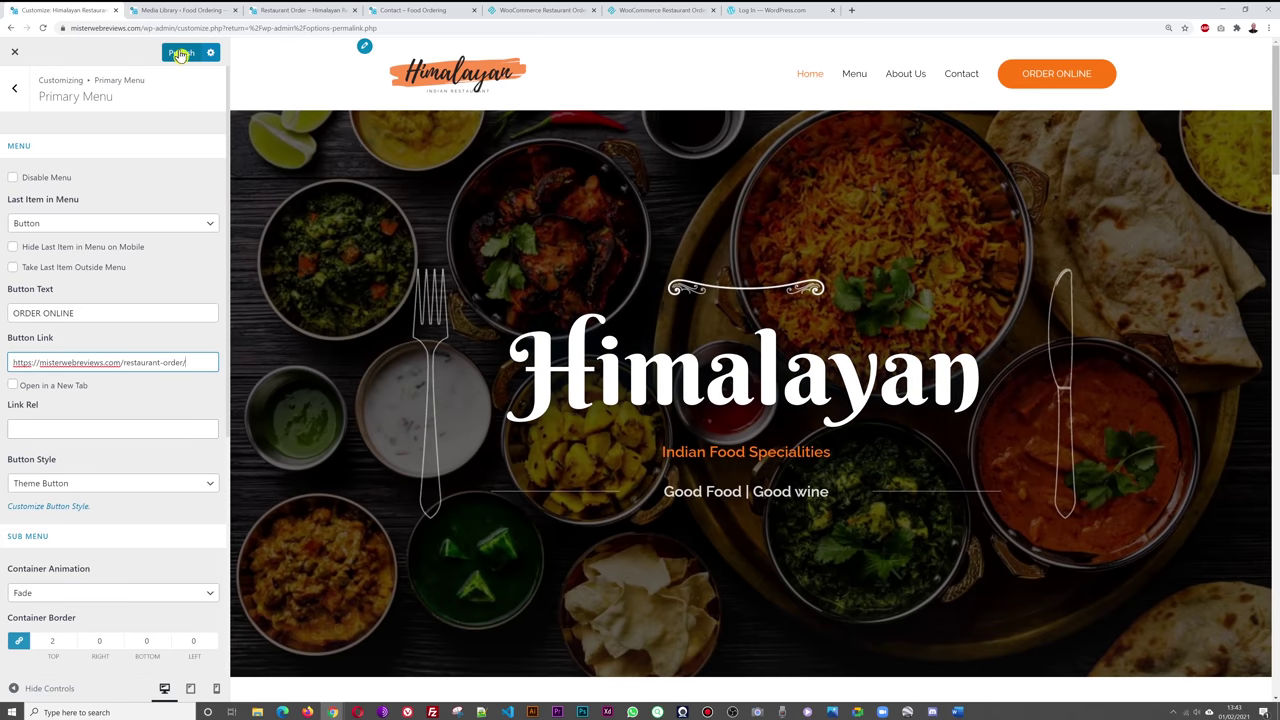
{"action": "left_click", "coordinate": [181, 54]}
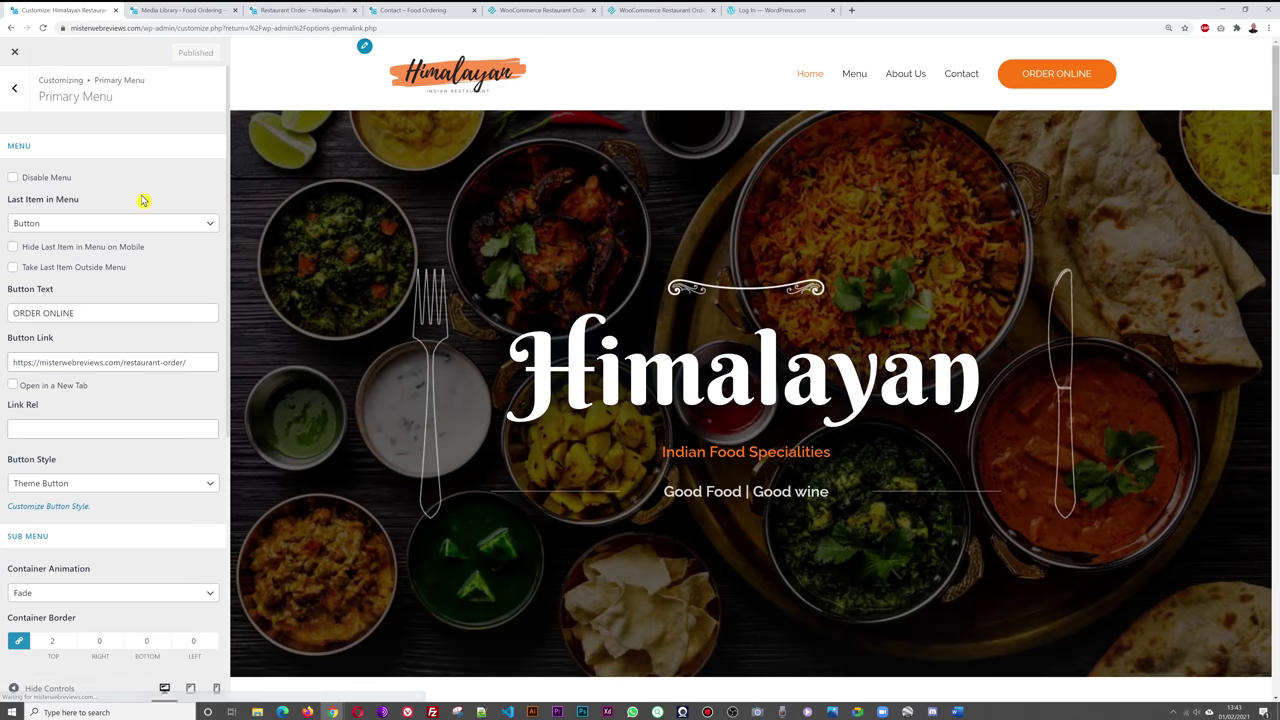
{"action": "left_click", "coordinate": [285, 12]}
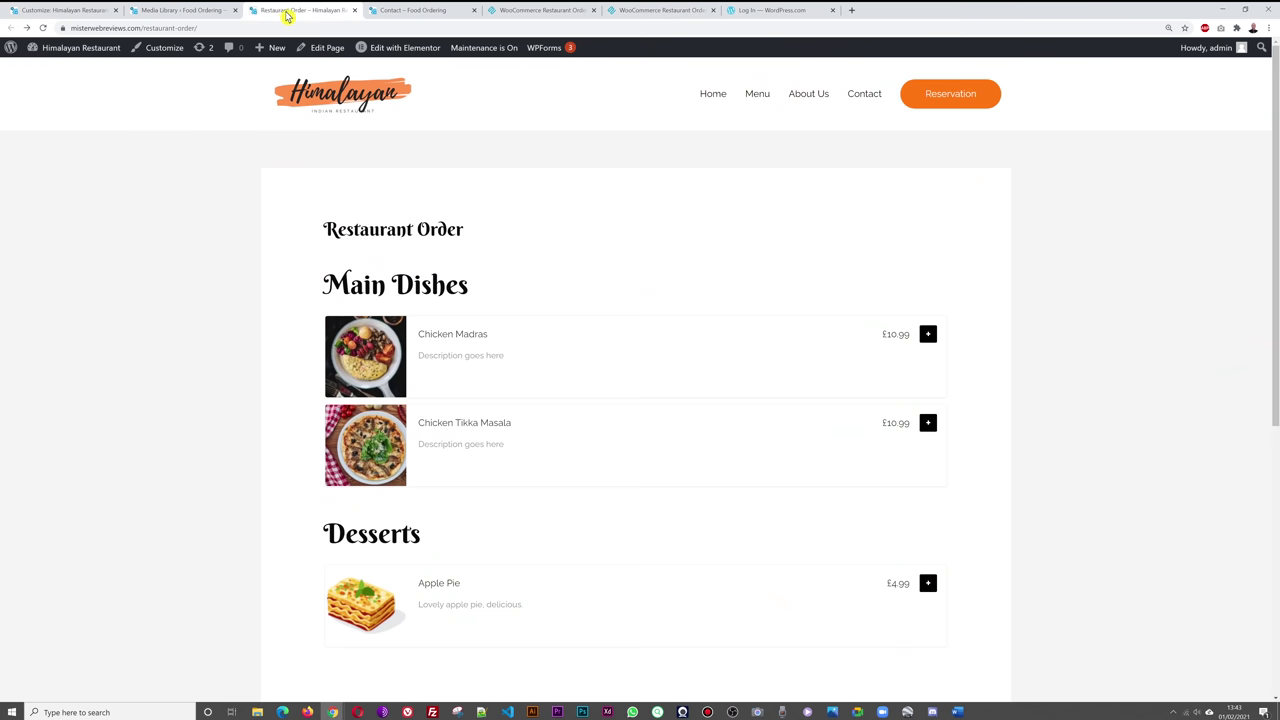
- Via the home page's ORDER ONLINE button, add Chicken Madras with Plain Rice and Plain Bread (£15.99)
{"action": "left_click", "coordinate": [340, 103]}
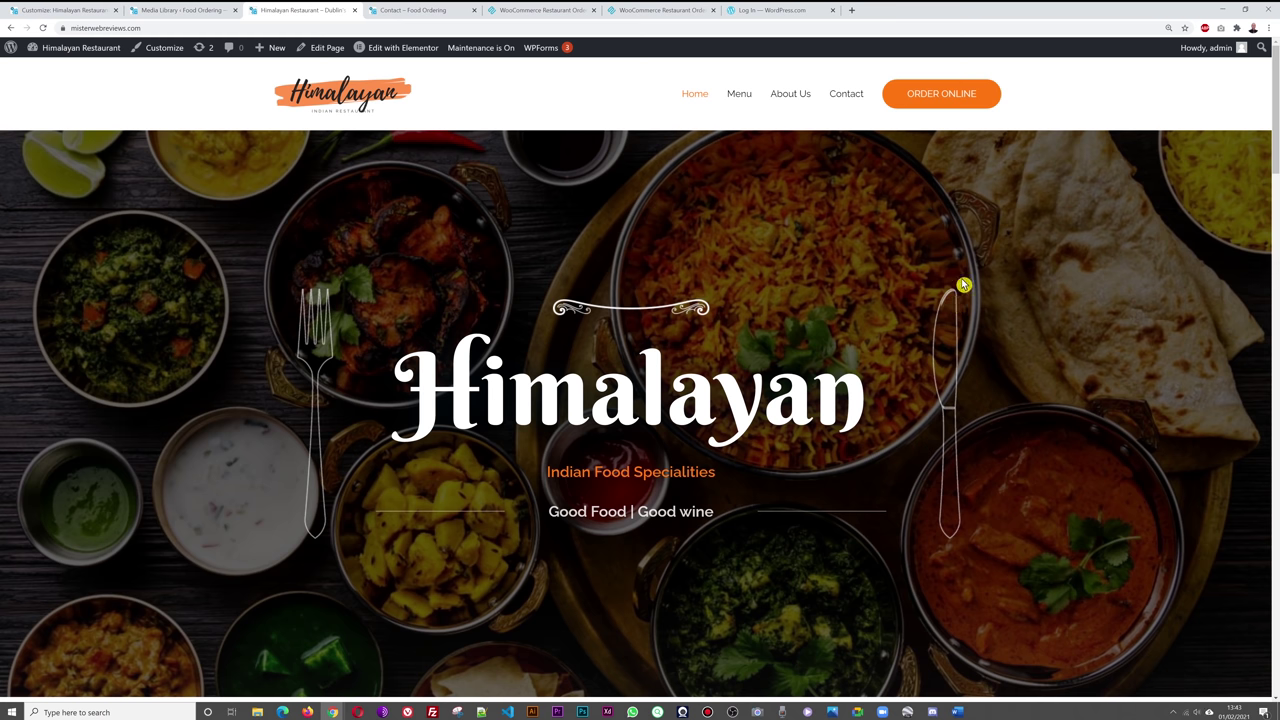
{"action": "left_click", "coordinate": [951, 98]}
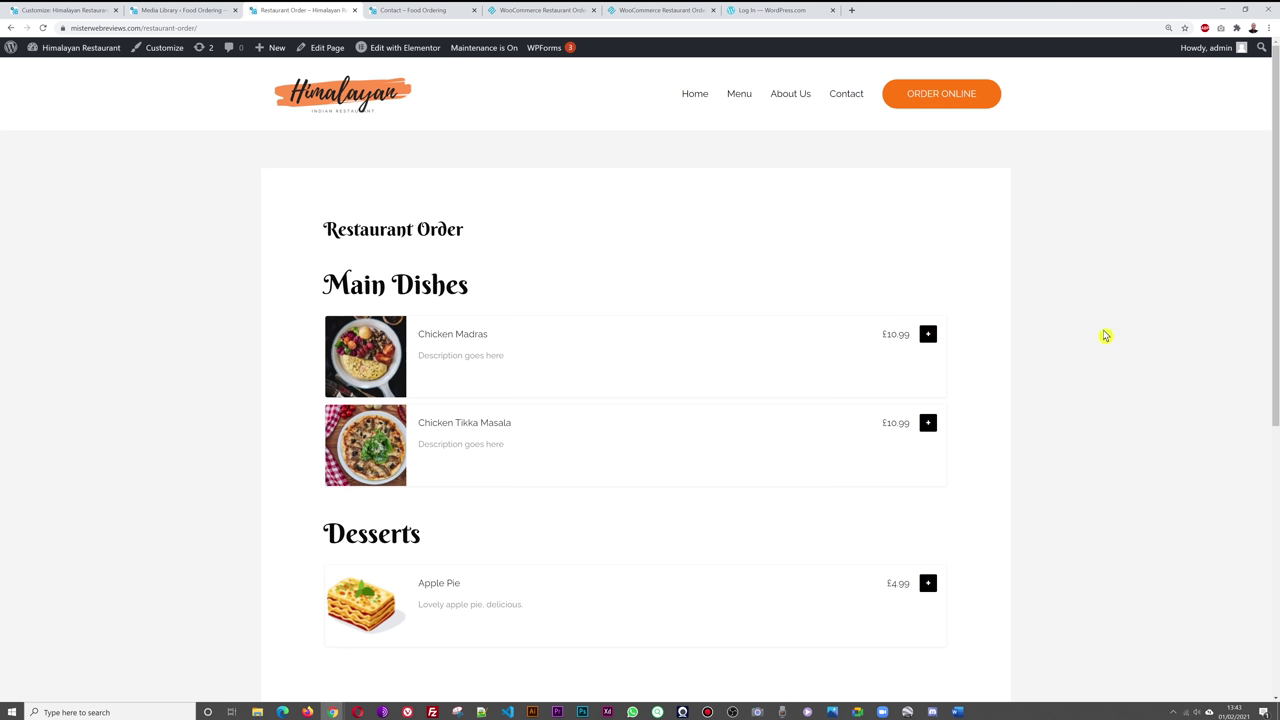
{"action": "left_click", "coordinate": [928, 338]}
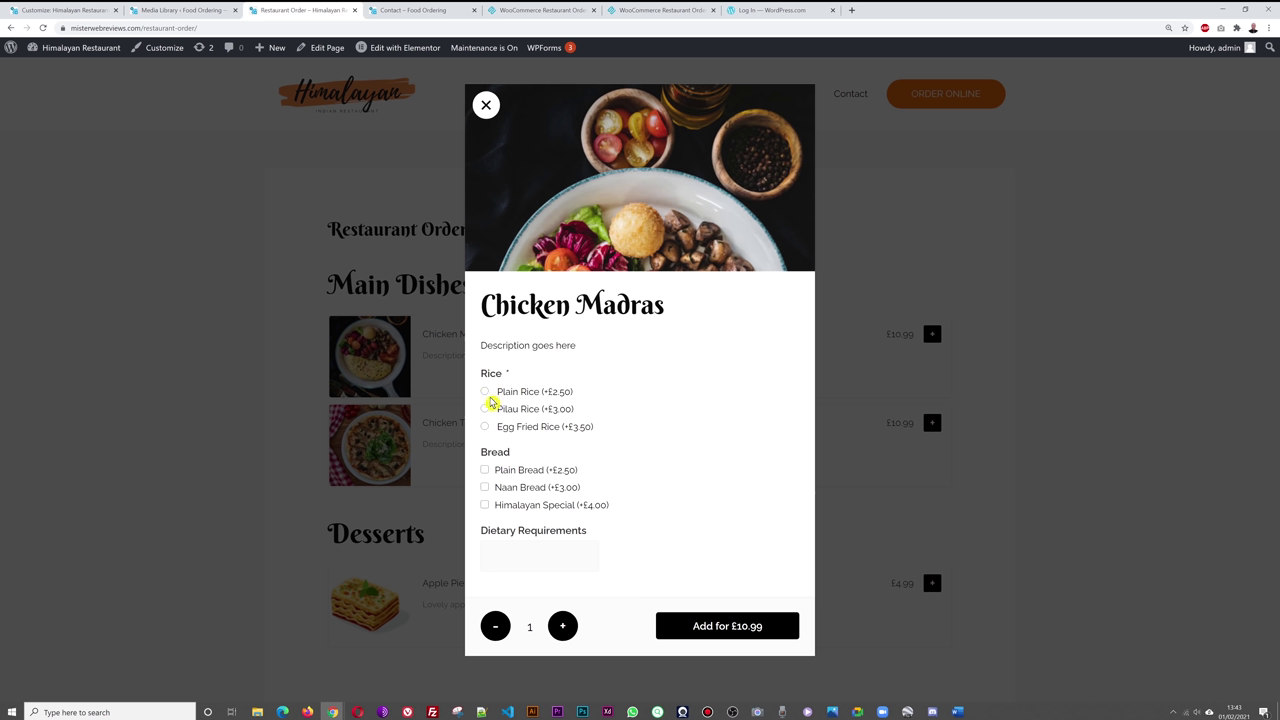
{"action": "left_click", "coordinate": [485, 392]}
{"action": "left_click", "coordinate": [486, 471]}
{"action": "left_click", "coordinate": [726, 624]}
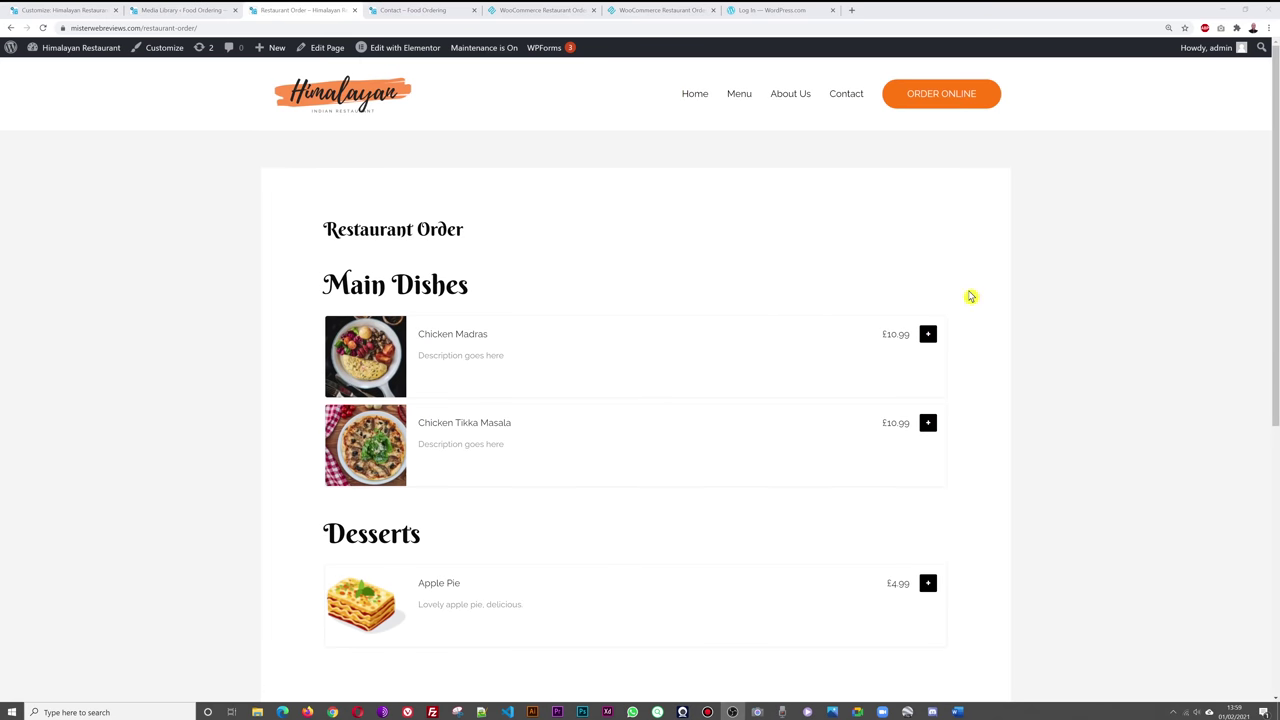
- Scroll the home page down to the footer's ORDER ONLINE button, then go back to the Customizer
{"action": "left_click", "coordinate": [349, 111]}
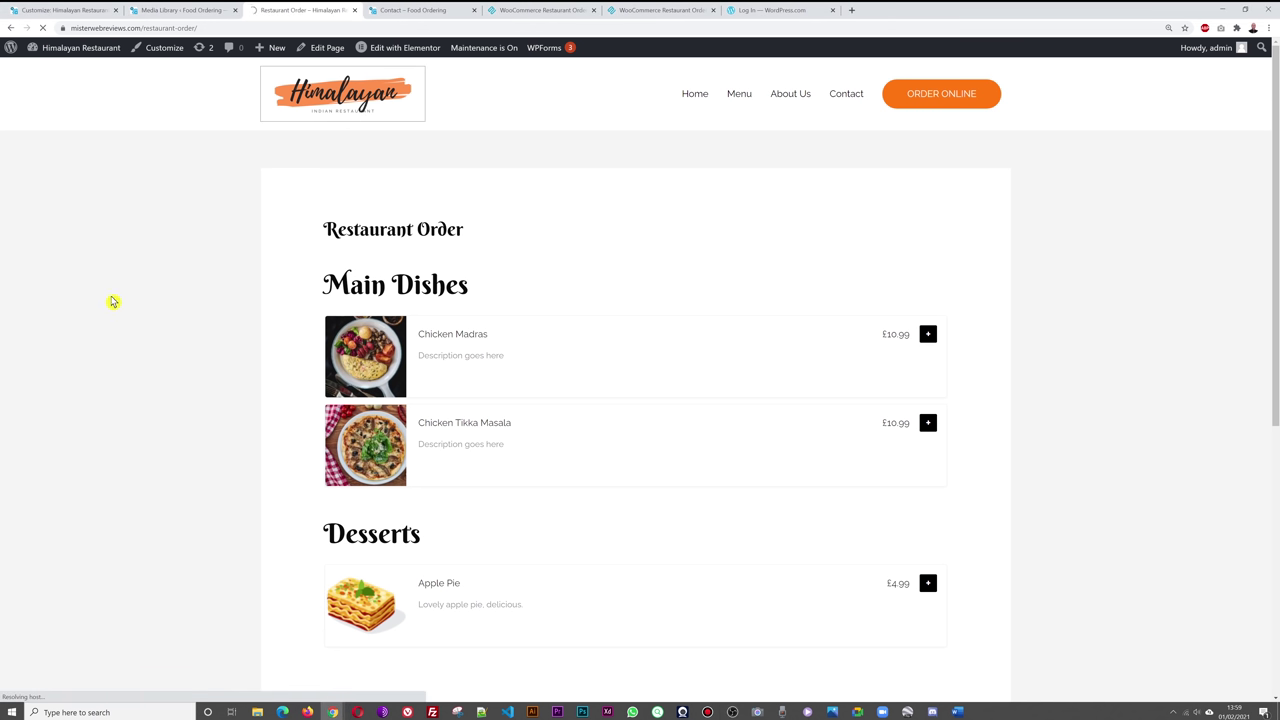
{"action": "scroll", "coordinate": [1080, 312], "scroll_direction": "down", "scroll_amount": 5}
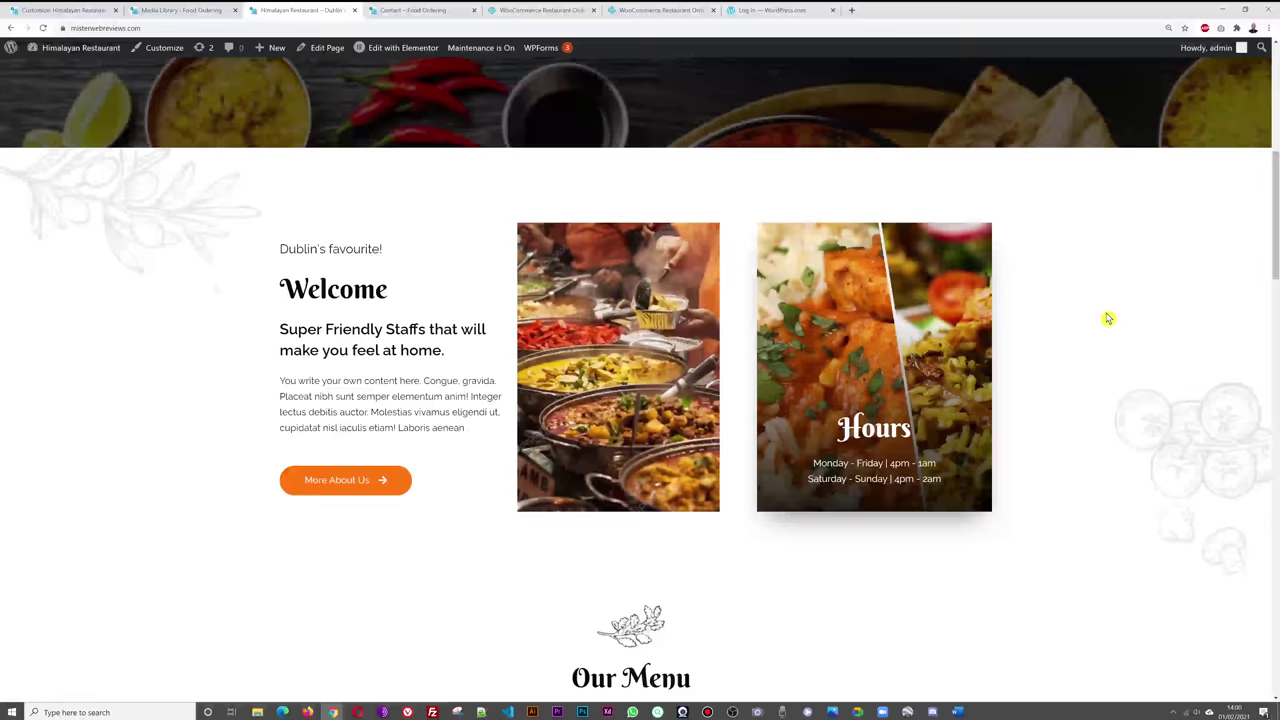
{"action": "scroll", "coordinate": [1132, 314], "scroll_direction": "down", "scroll_amount": 9}
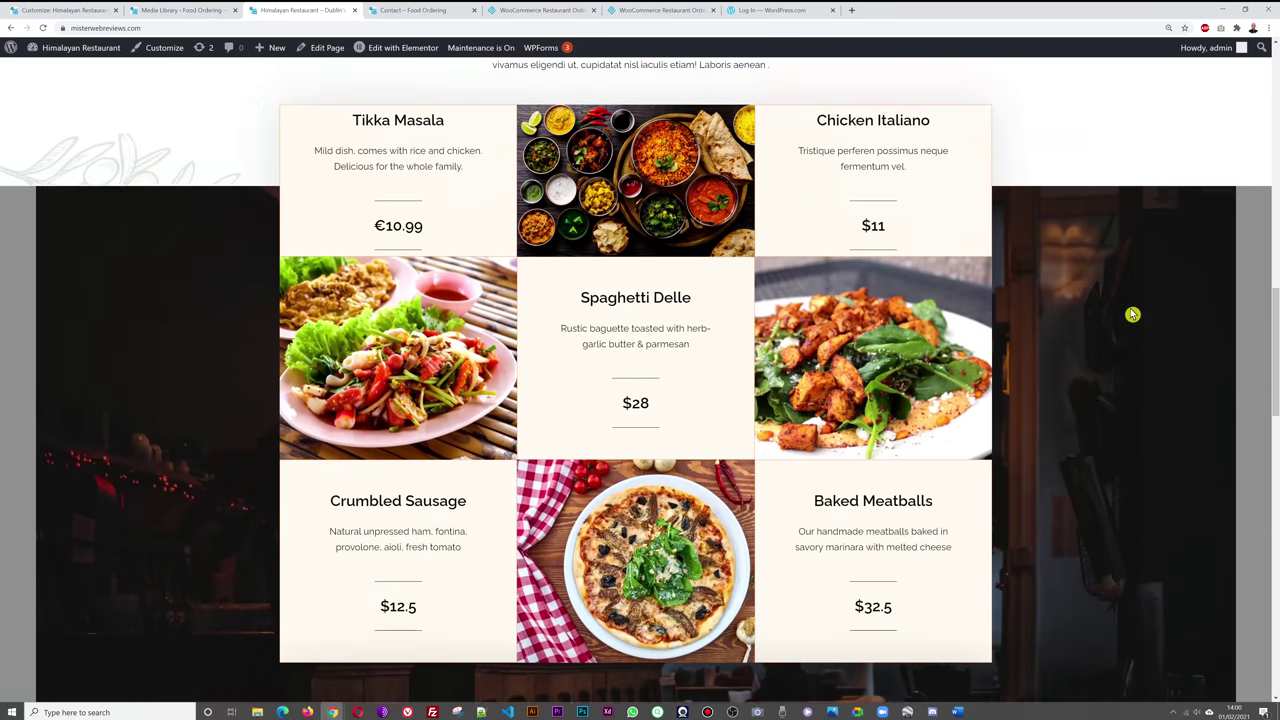
{"action": "scroll", "coordinate": [1132, 314], "scroll_direction": "down", "scroll_amount": 1}
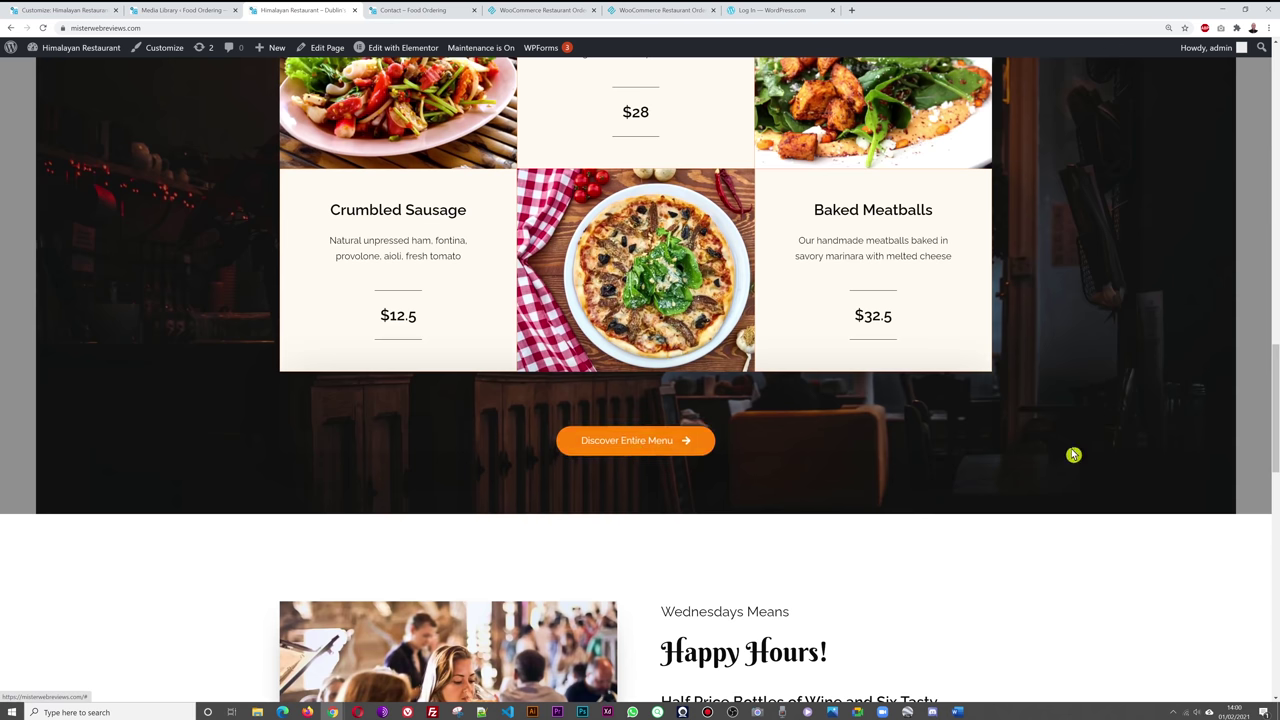
{"action": "scroll", "coordinate": [1071, 451], "scroll_direction": "down", "scroll_amount": 2}
{"action": "scroll", "coordinate": [1106, 450], "scroll_direction": "down", "scroll_amount": 2}
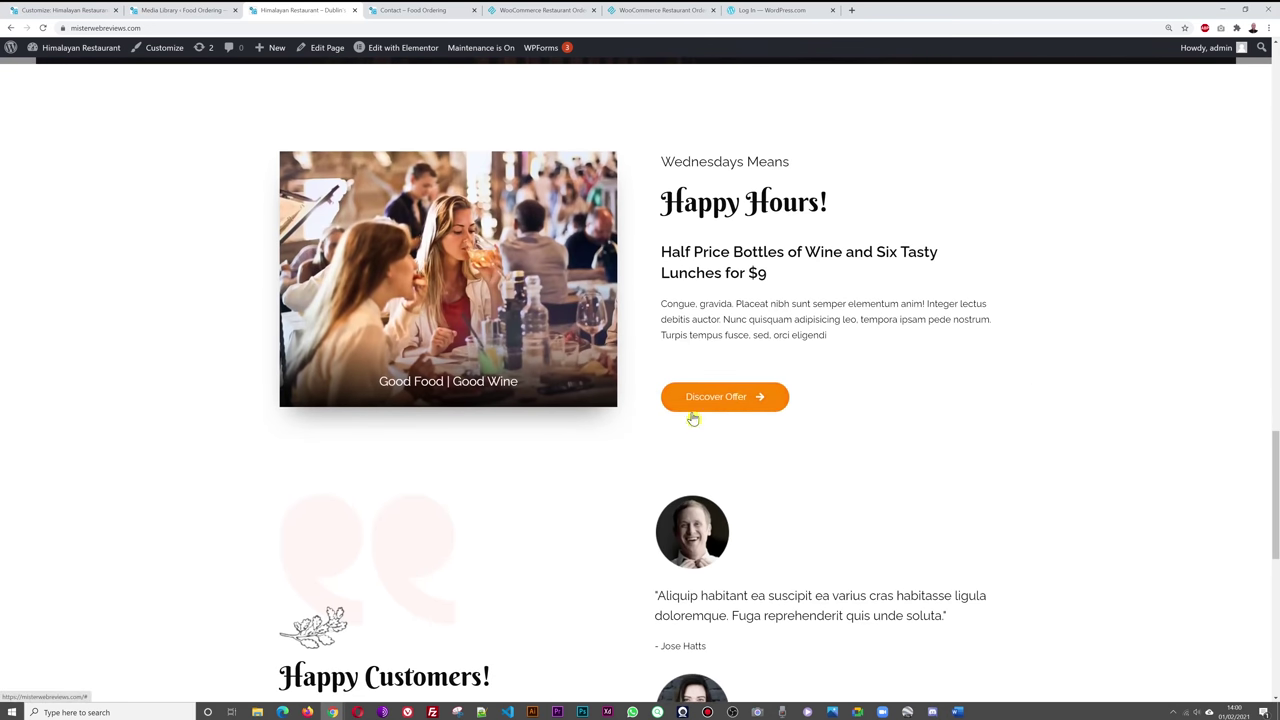
{"action": "scroll", "coordinate": [1066, 370], "scroll_direction": "down", "scroll_amount": 6}
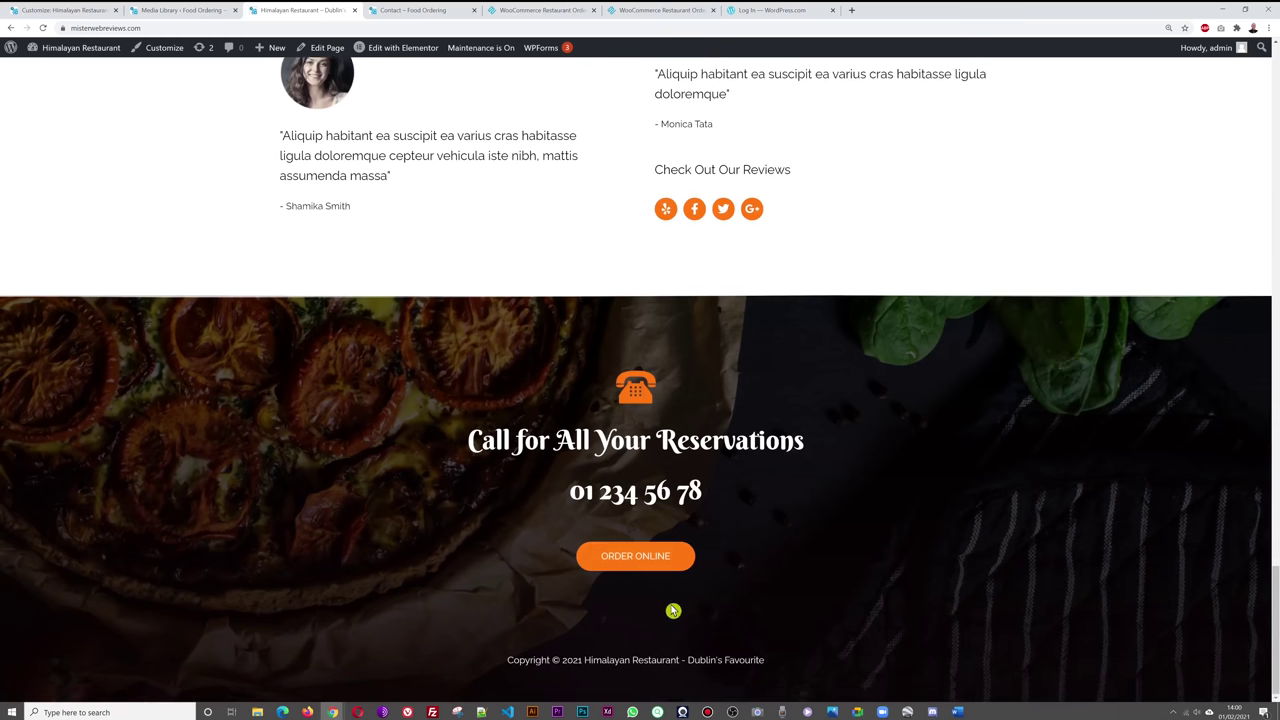
{"action": "left_click", "coordinate": [83, 14]}
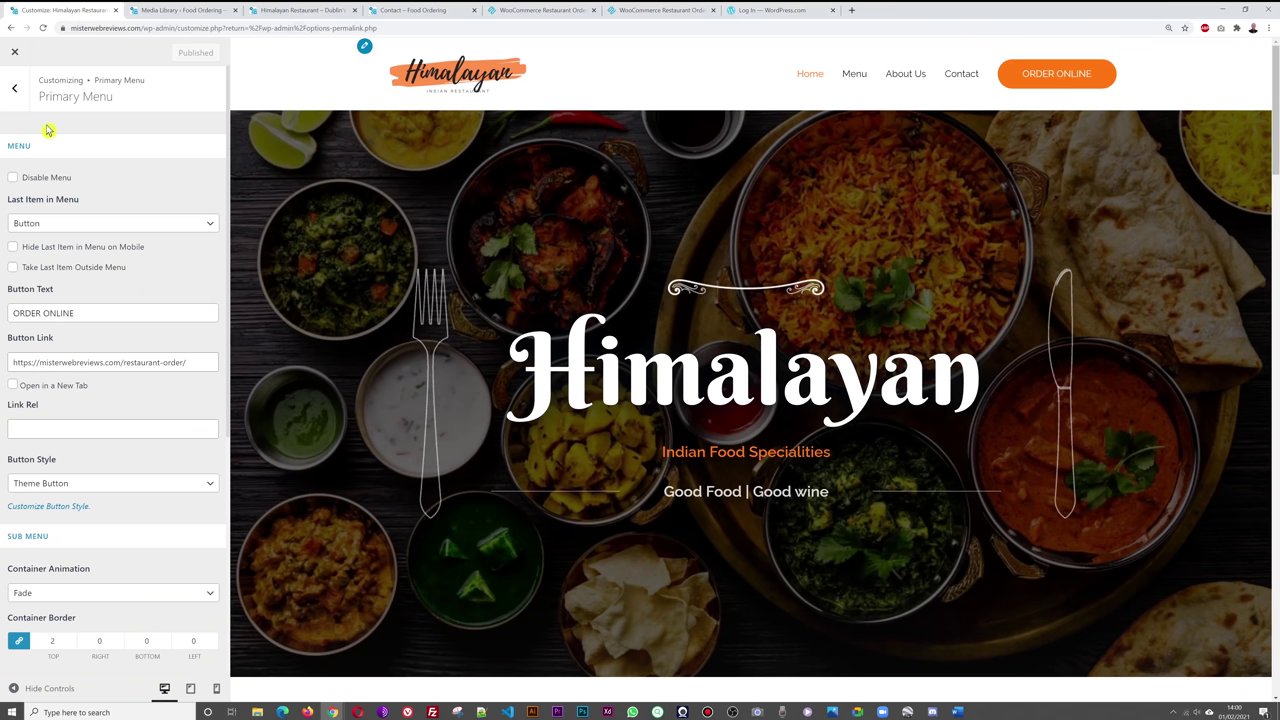
- Back out of the Customizer's Primary Menu settings, close it, and open the Header Footer & Blocks Footer template
{"action": "left_click", "coordinate": [10, 90]}
{"action": "left_click", "coordinate": [265, 12]}
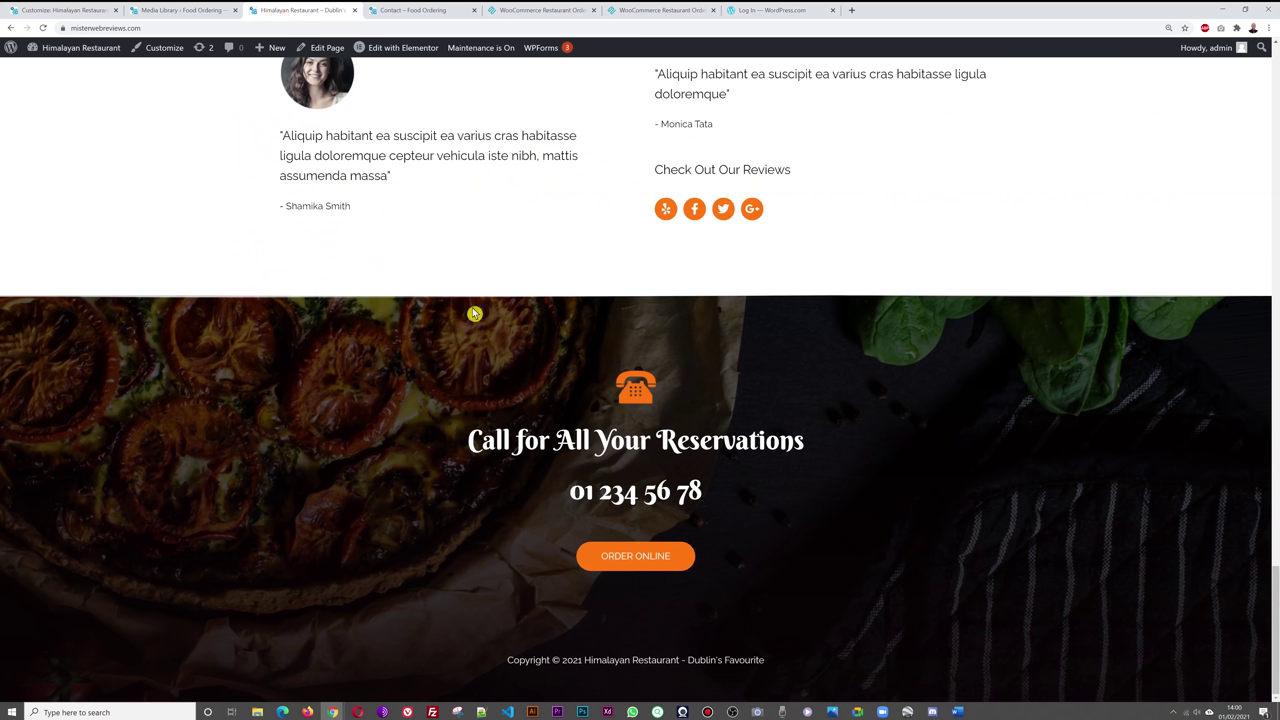
{"action": "left_click", "coordinate": [62, 14]}
{"action": "left_click", "coordinate": [28, 91]}
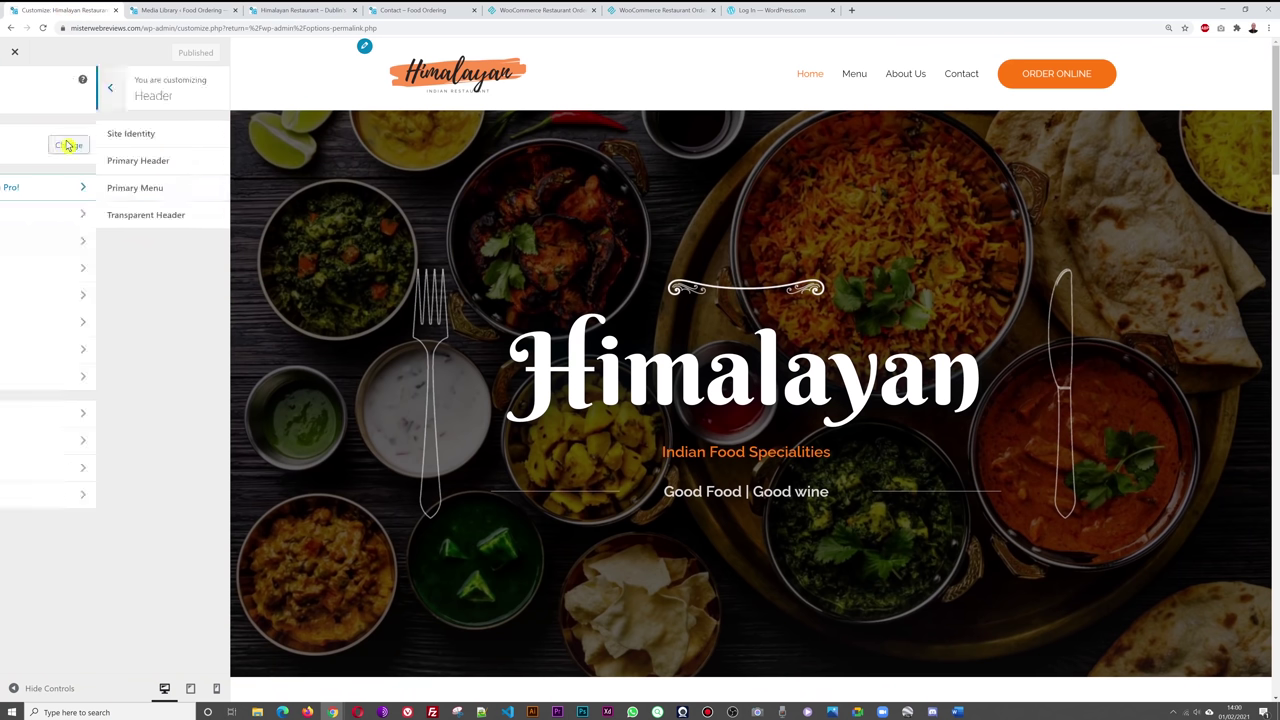
{"action": "left_click", "coordinate": [15, 55]}
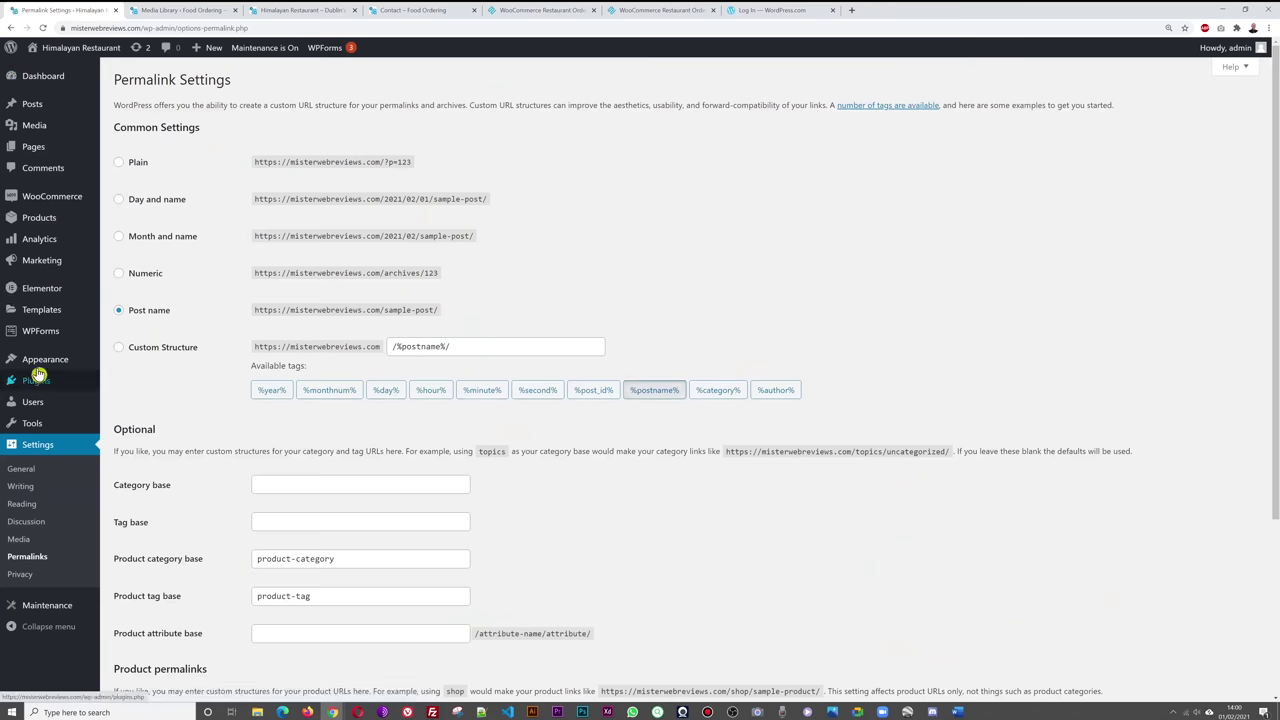
{"action": "mouse_move", "coordinate": [32, 365]}
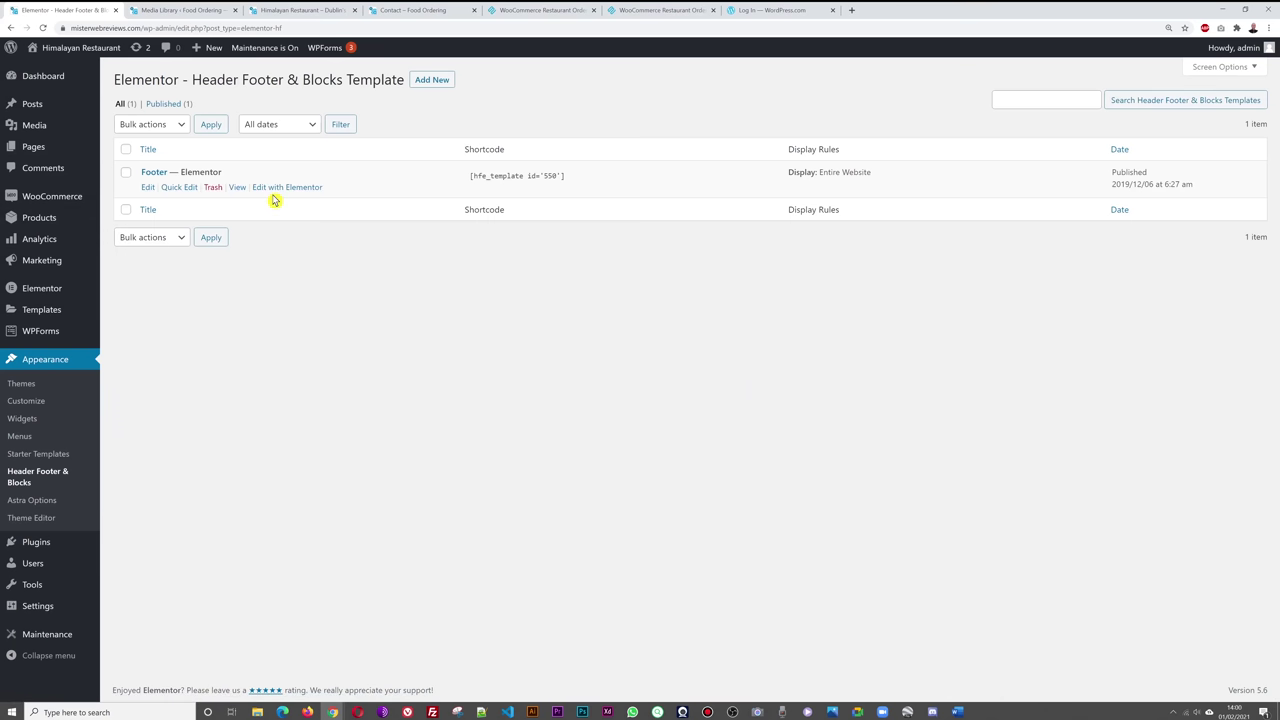
{"action": "left_click", "coordinate": [160, 177]}
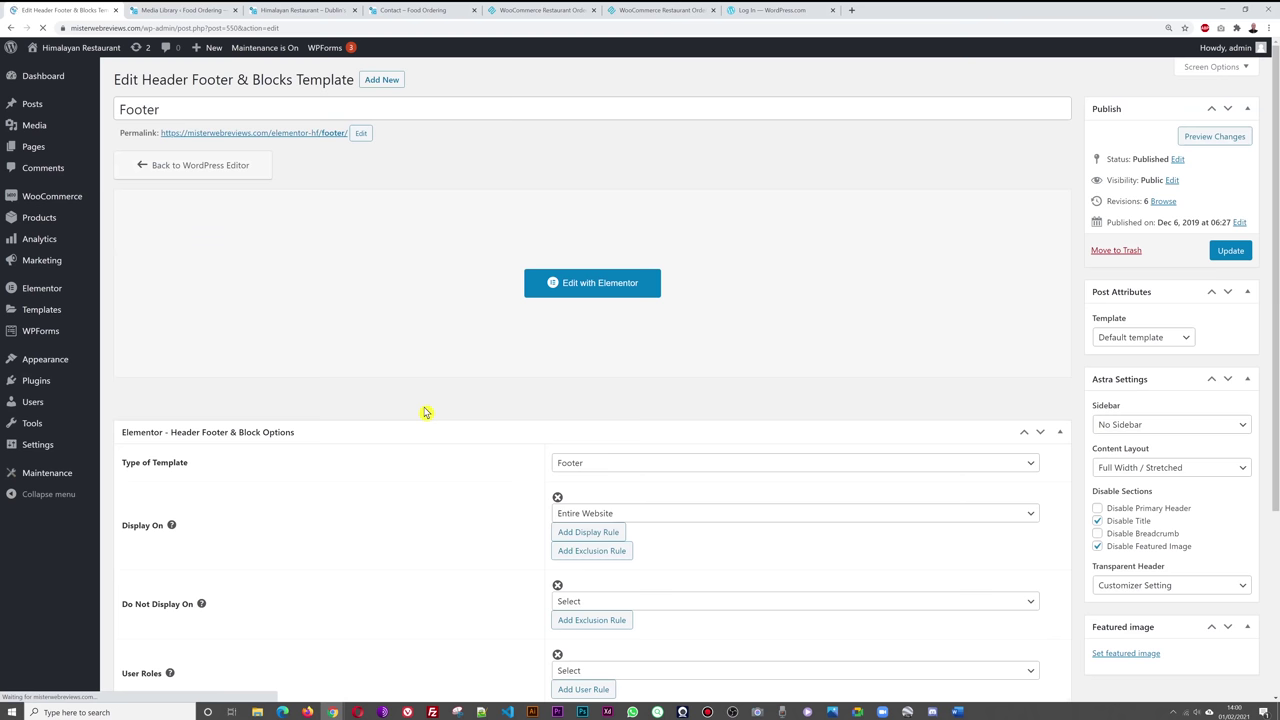
- In Elementor, replace the footer ORDER ONLINE button's # link with the restaurant-order page URL
{"action": "left_click", "coordinate": [587, 287]}
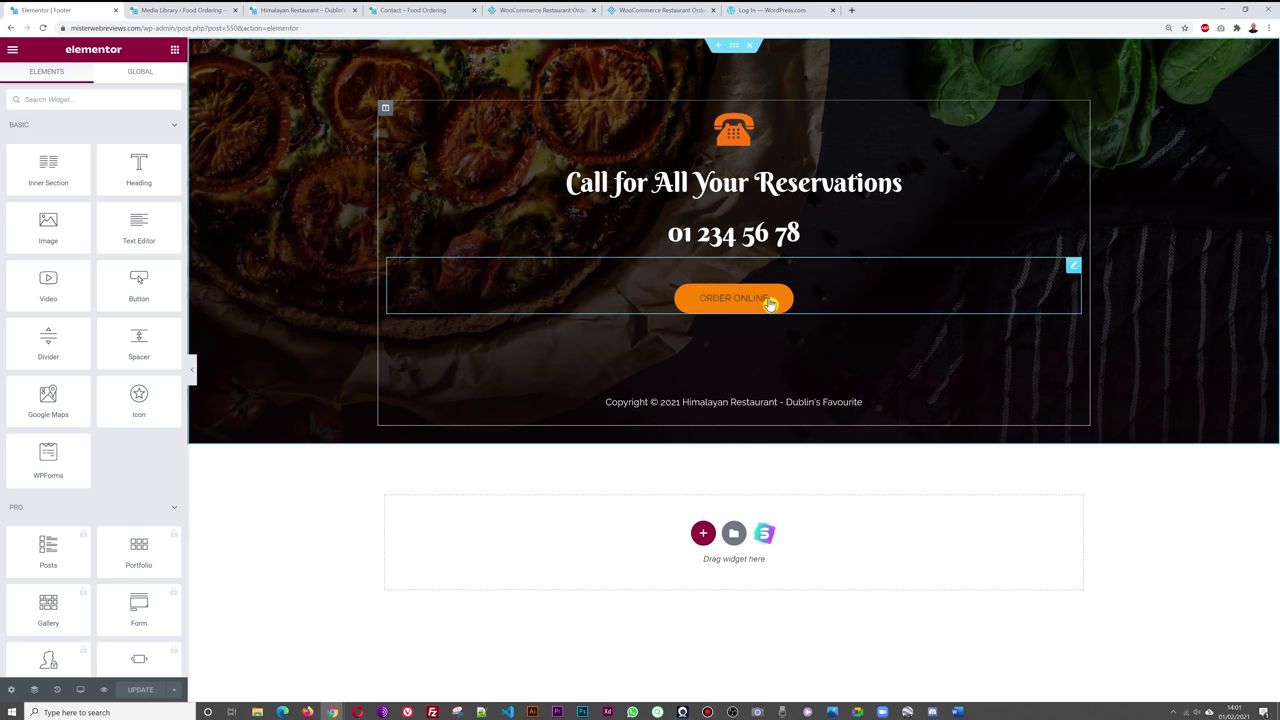
{"action": "left_click", "coordinate": [1074, 268]}
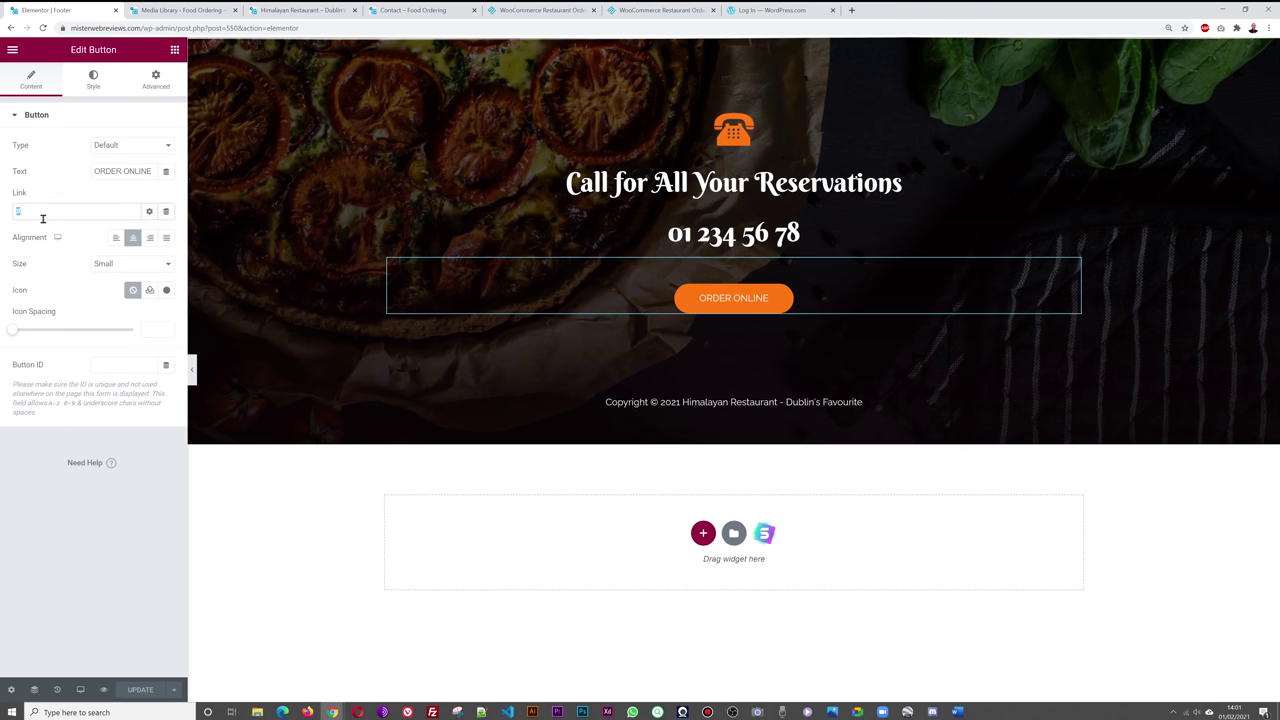
{"action": "key", "text": "BackSpace"}
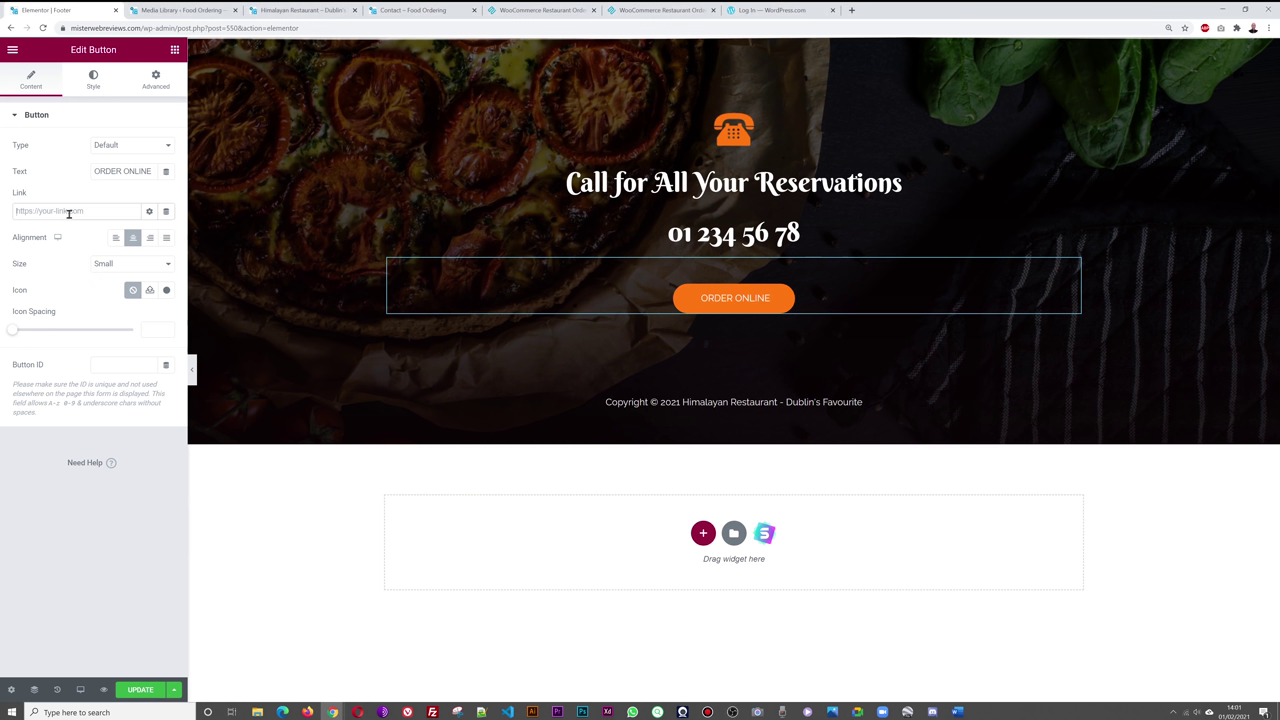
{"action": "key", "text": "ctrl+v"}
- Save the footer and test its ORDER ONLINE button on the live site
{"action": "left_click", "coordinate": [141, 690]}
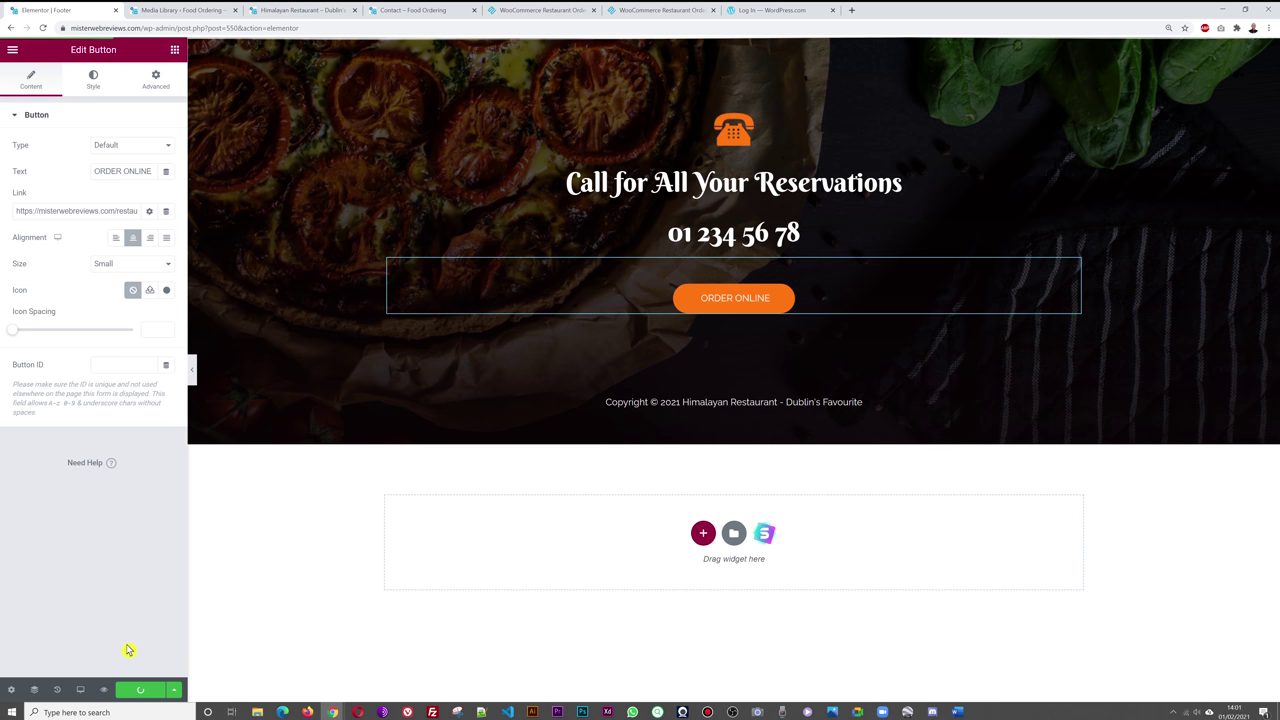
{"action": "left_click", "coordinate": [300, 12]}
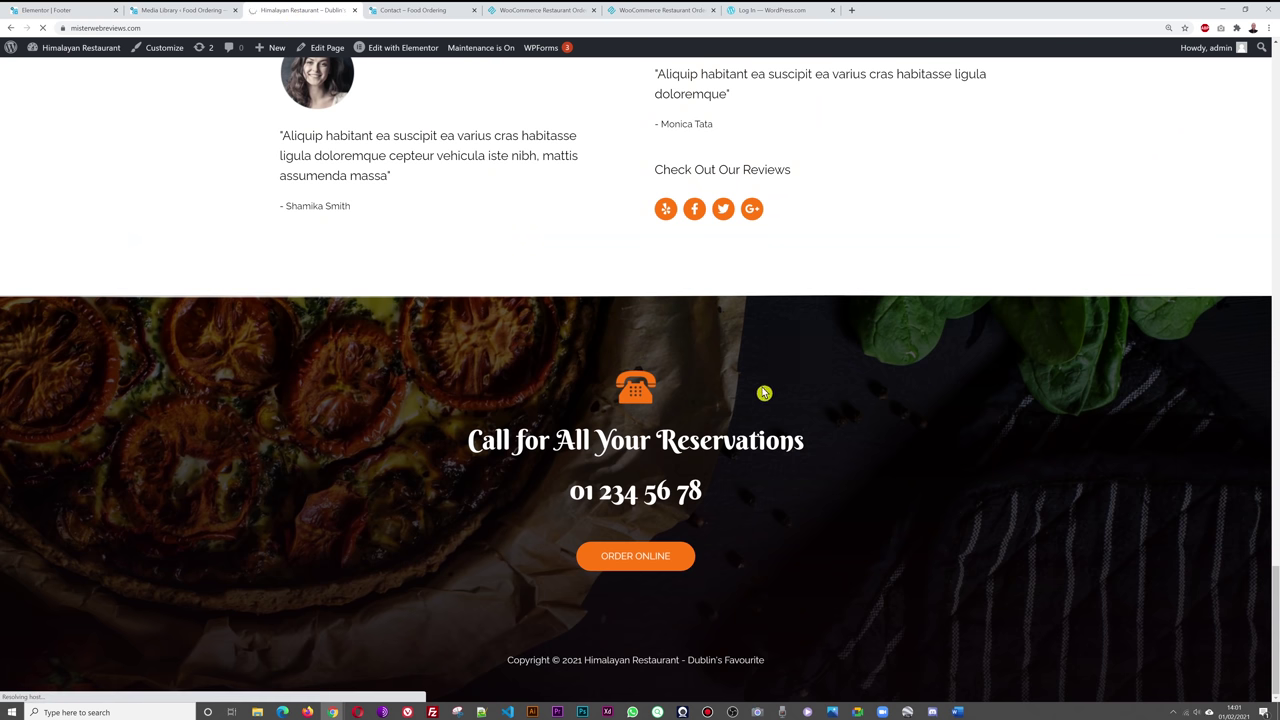
{"action": "left_click", "coordinate": [677, 563]}
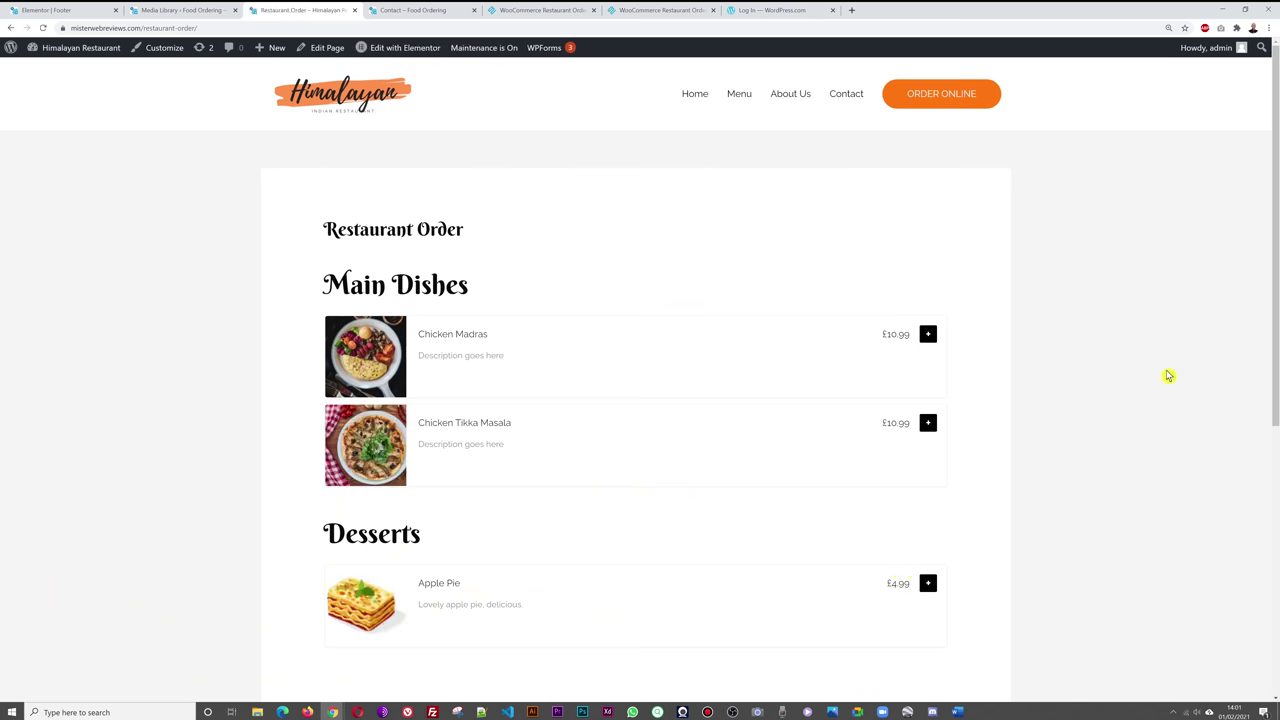
- Exit the Elementor footer editor to the dashboard and show Pages > All Pages
{"action": "left_click", "coordinate": [339, 108]}
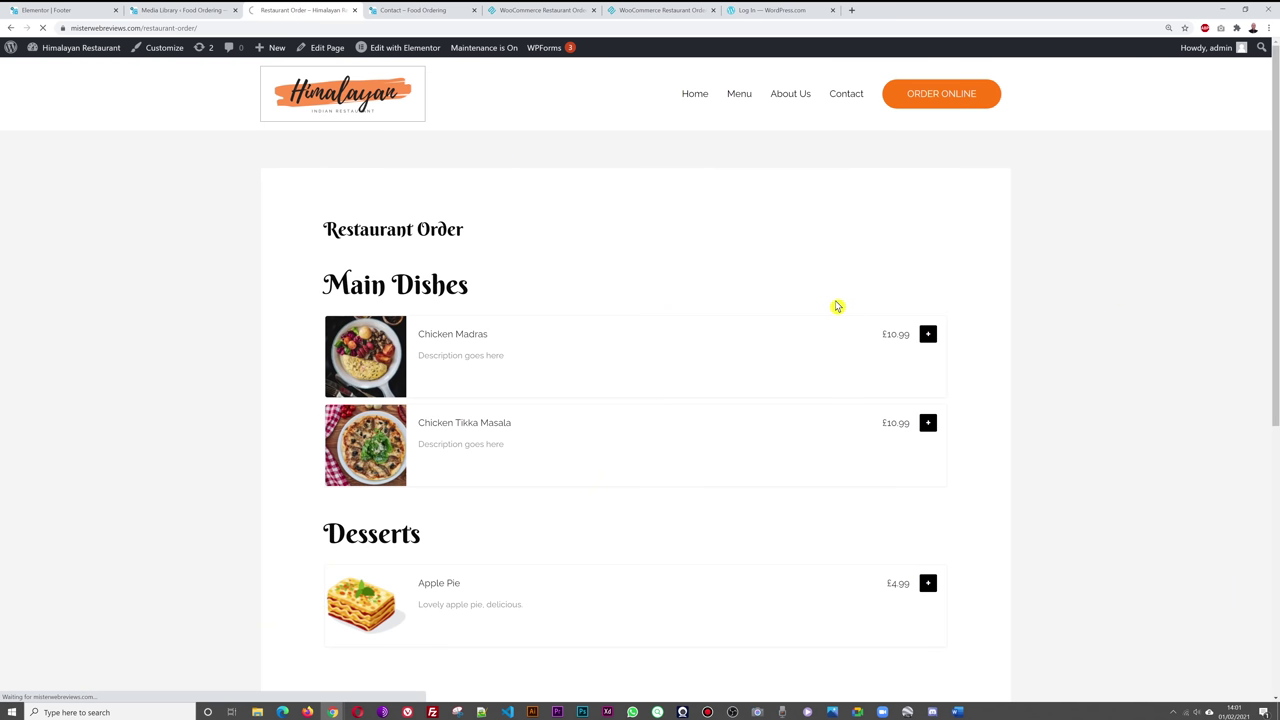
{"action": "scroll", "coordinate": [957, 349], "scroll_direction": "down", "scroll_amount": 15}
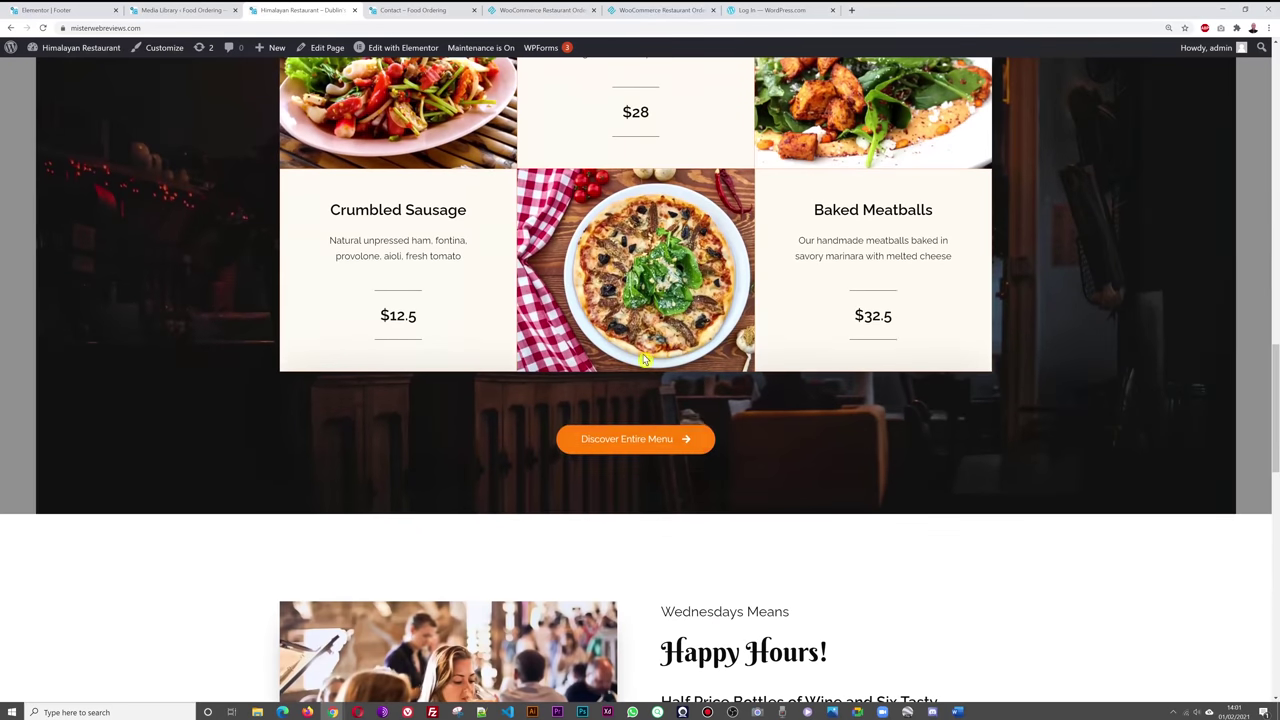
{"action": "left_click", "coordinate": [45, 10]}
{"action": "left_click", "coordinate": [9, 51]}
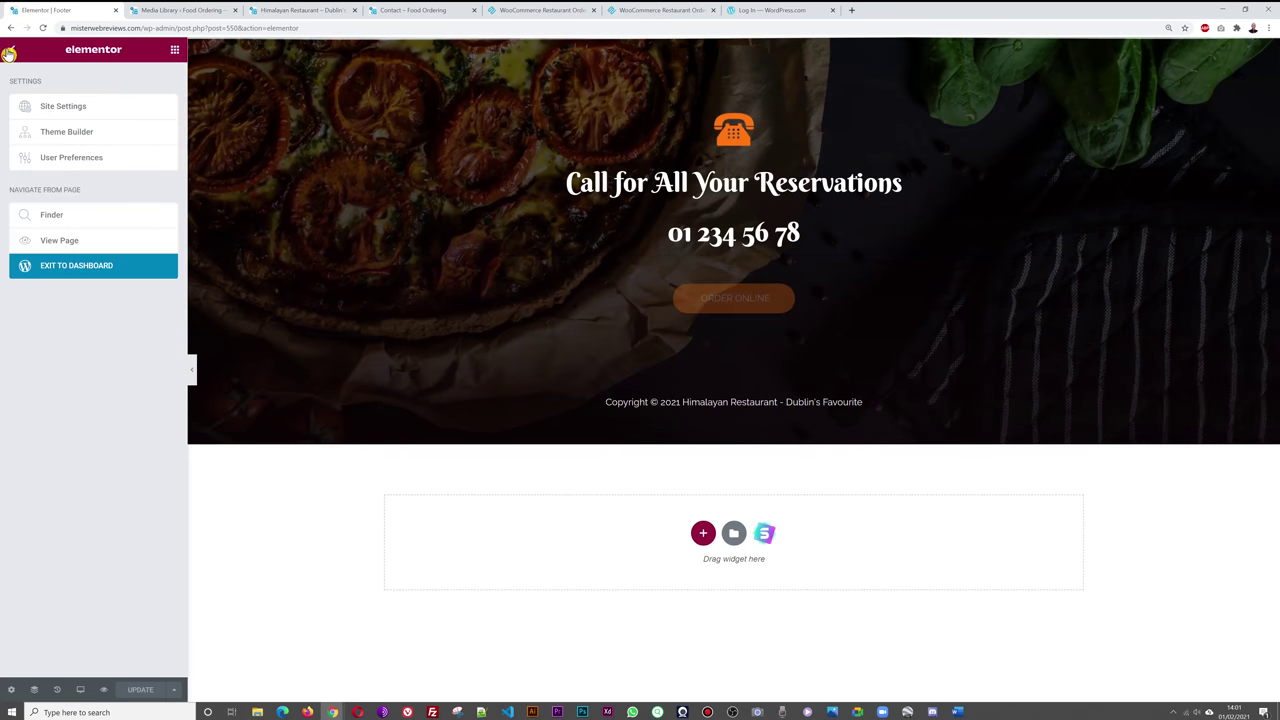
{"action": "left_click", "coordinate": [93, 265]}
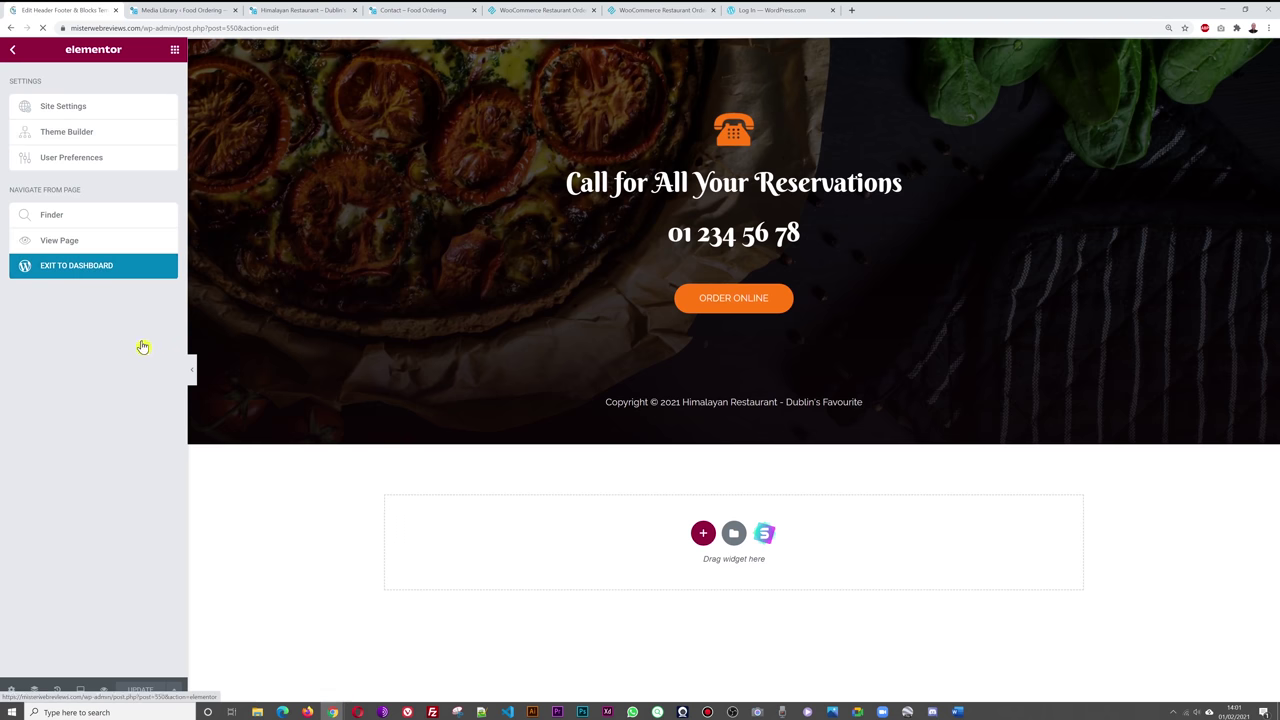
{"action": "mouse_move", "coordinate": [37, 152]}
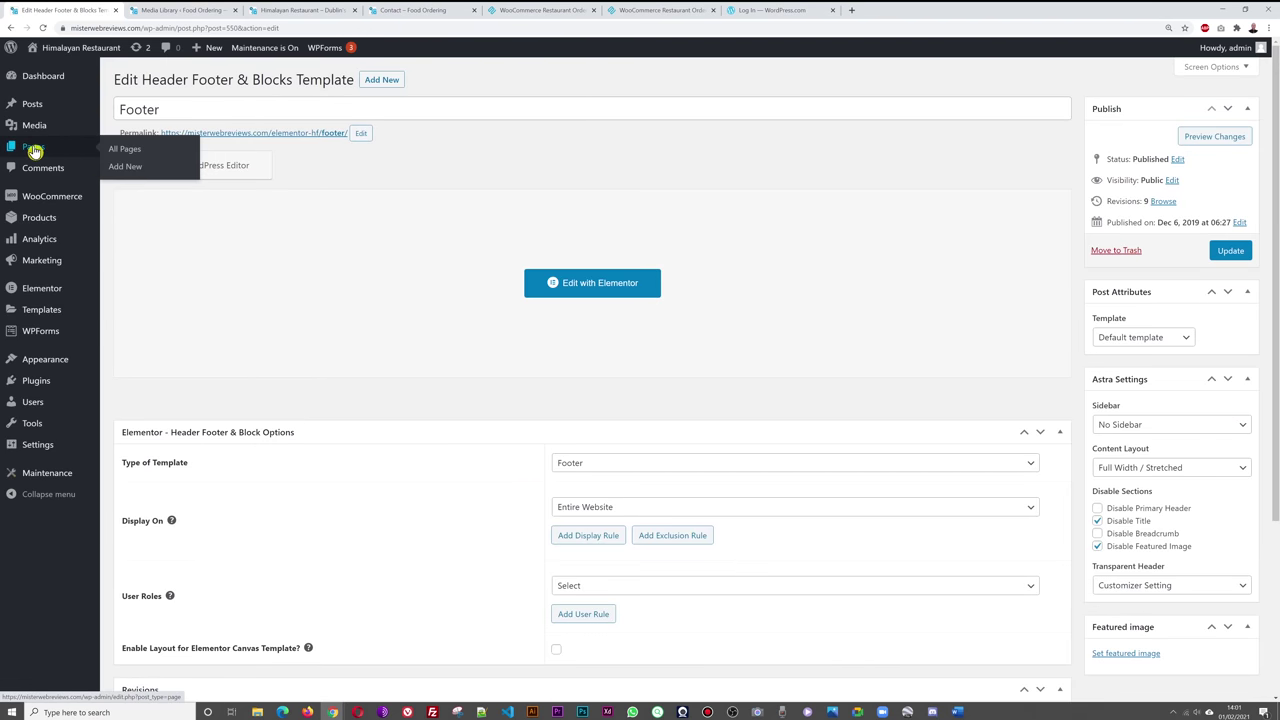
{"action": "left_click", "coordinate": [126, 152]}
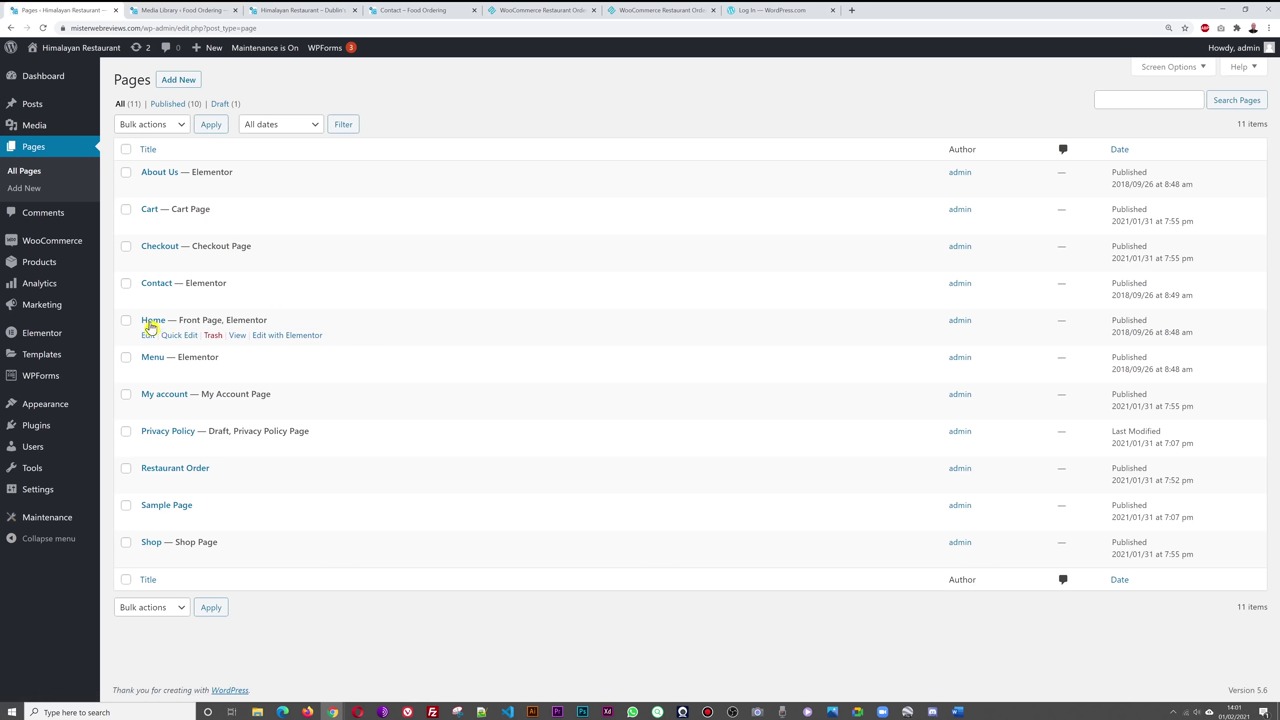
- Open Home in Elementor and relabel the Discover Entire Menu button ORDER ONLINE, linked to restaurant-order
{"action": "left_click", "coordinate": [300, 336]}
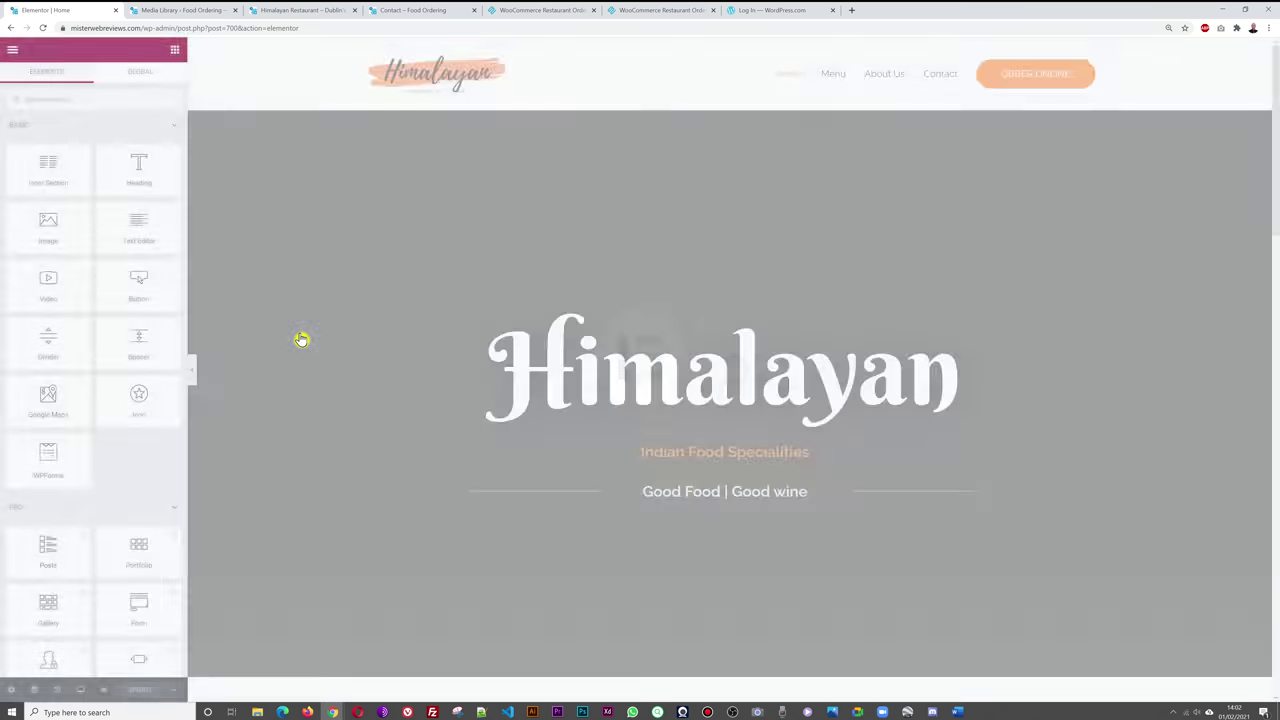
{"action": "scroll", "coordinate": [1045, 310], "scroll_direction": "down", "scroll_amount": 10}
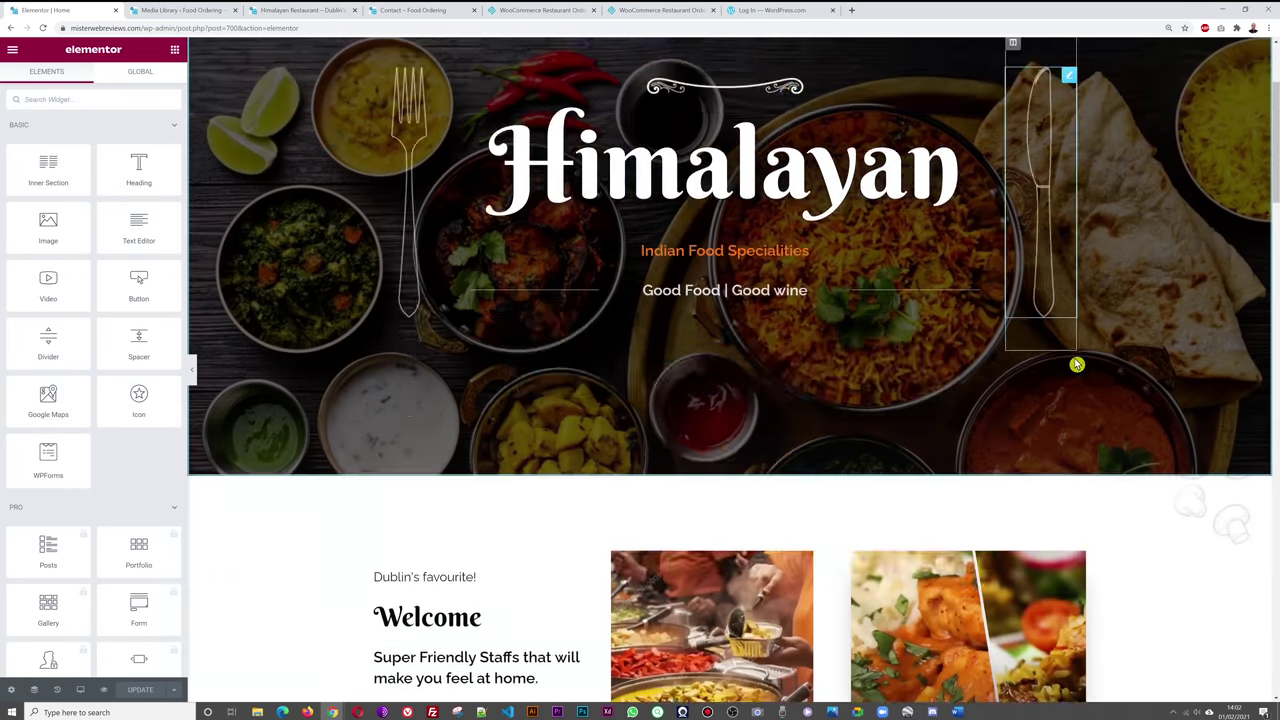
{"action": "scroll", "coordinate": [1095, 351], "scroll_direction": "down", "scroll_amount": 8}
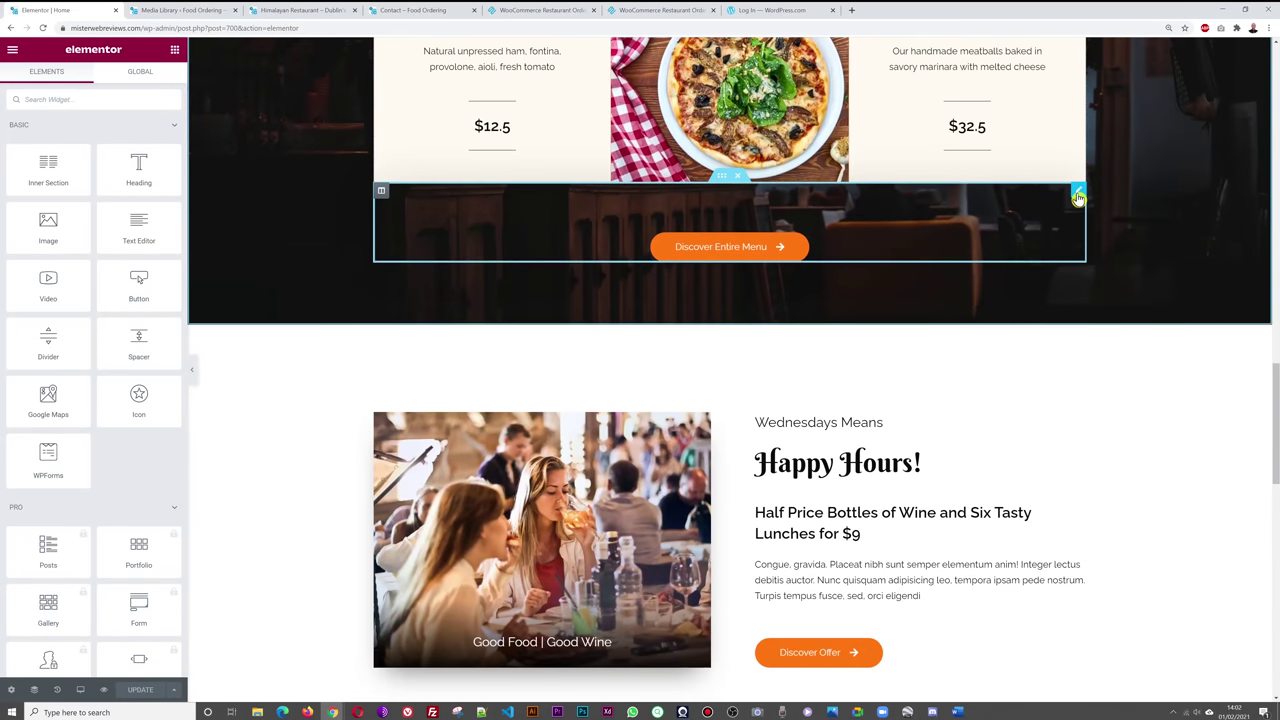
{"action": "left_click", "coordinate": [1078, 190]}
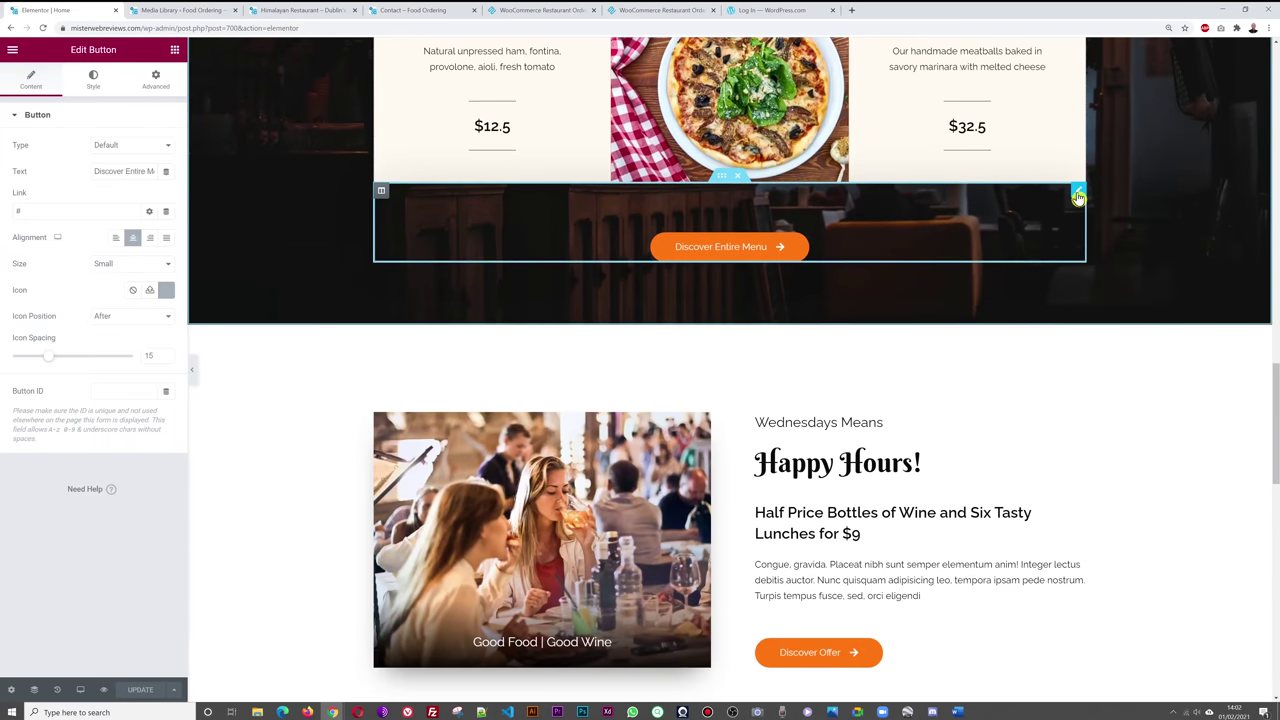
{"action": "triple_click", "coordinate": [129, 173]}
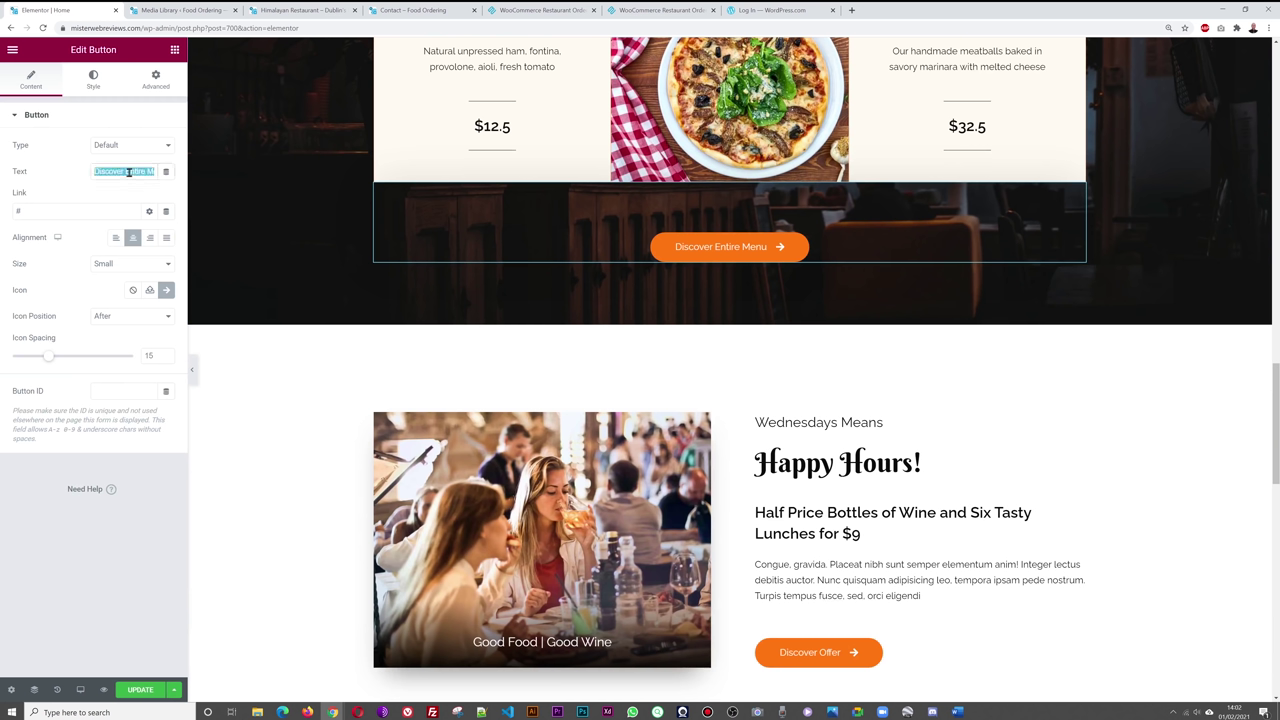
{"action": "type", "text": "ONLI"}
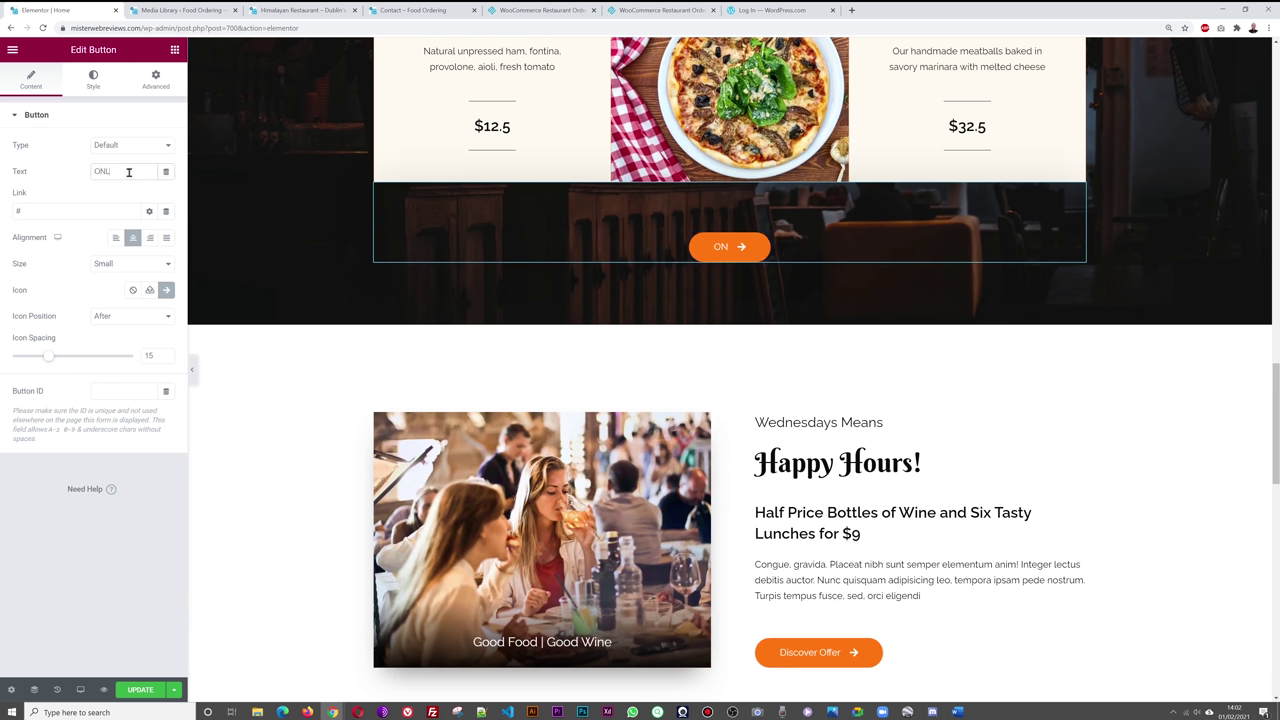
{"action": "key", "text": "BackSpace"}
{"action": "key", "text": "BackSpace"}
{"action": "key", "text": "BackSpace"}
{"action": "type", "text": "ORDER ONLINE"}
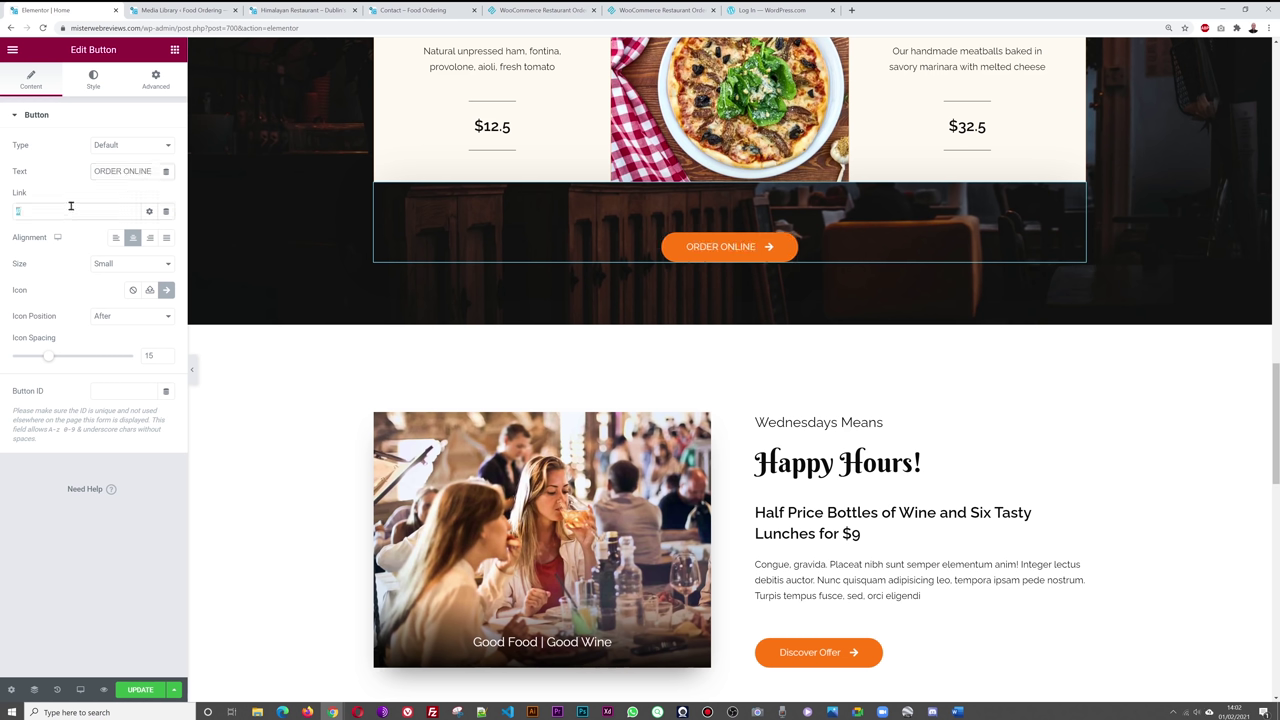
{"action": "key", "text": "ctrl+v"}
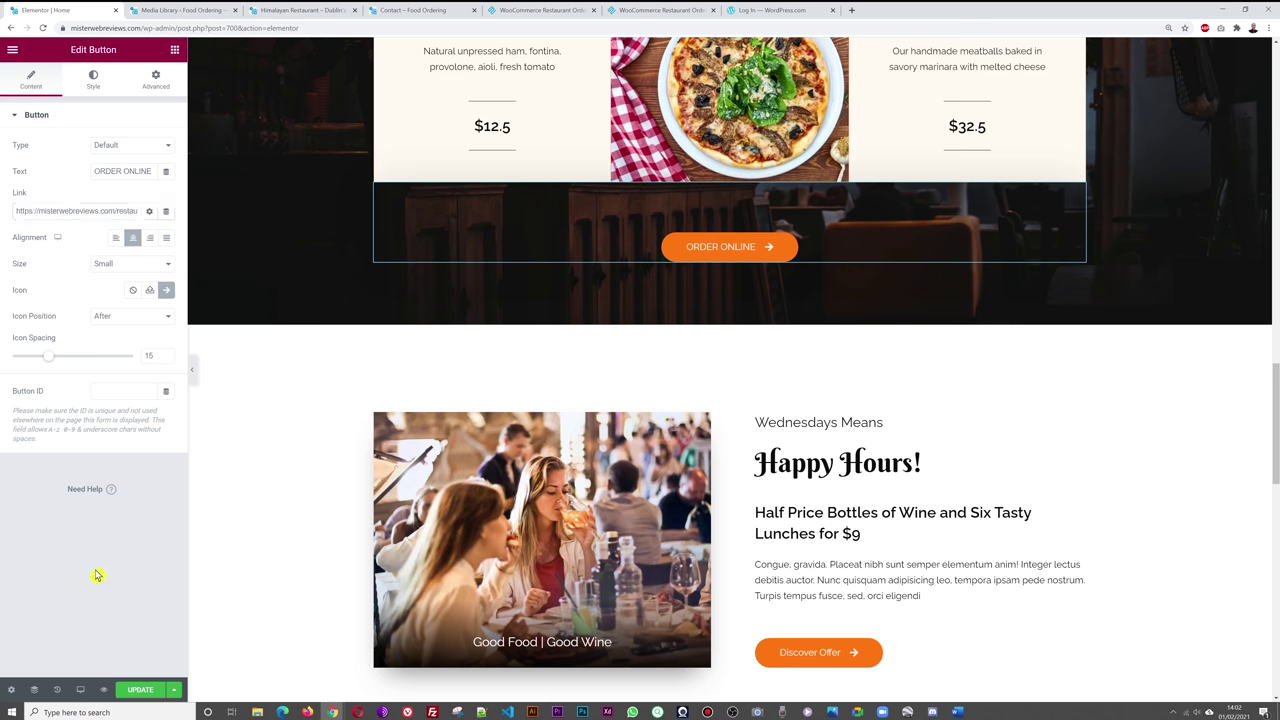
- Relabel the Discover Offer button ORDER ONLINE, link it to restaurant-order, and save the page
{"action": "scroll", "coordinate": [1143, 426], "scroll_direction": "down", "scroll_amount": 1}
{"action": "scroll", "coordinate": [1147, 427], "scroll_direction": "down", "scroll_amount": 1}
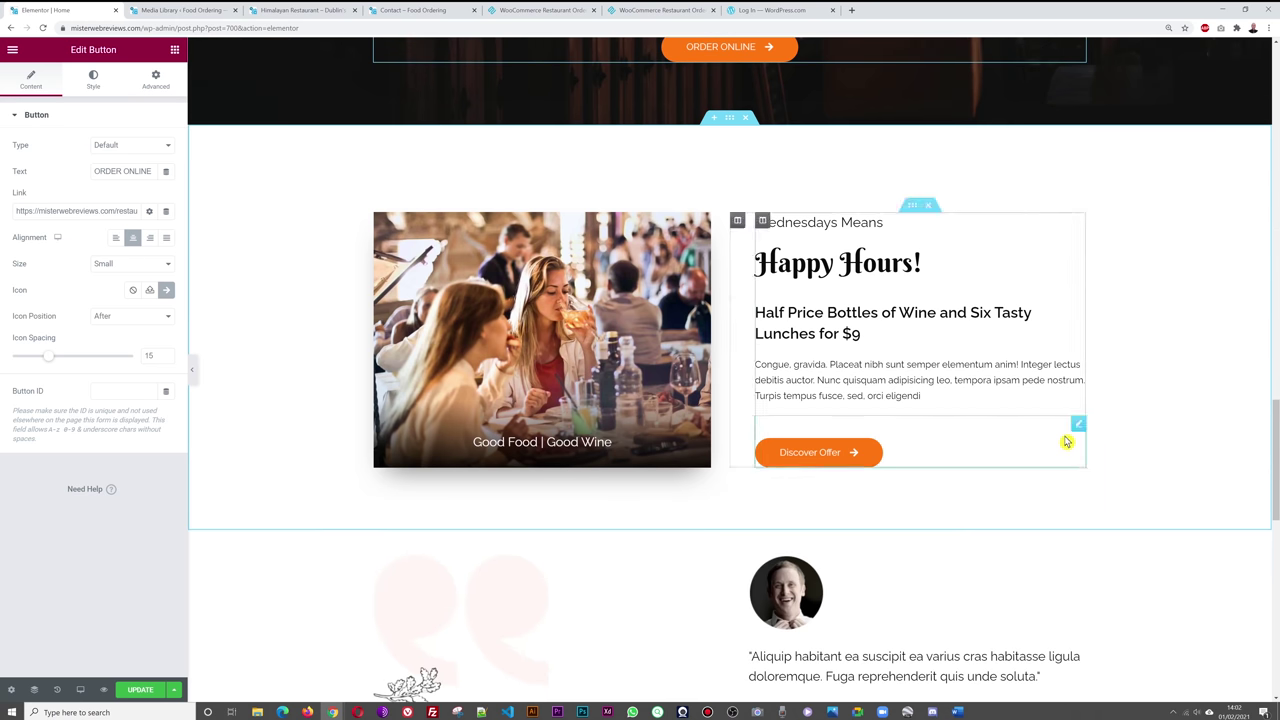
{"action": "left_click", "coordinate": [1081, 427]}
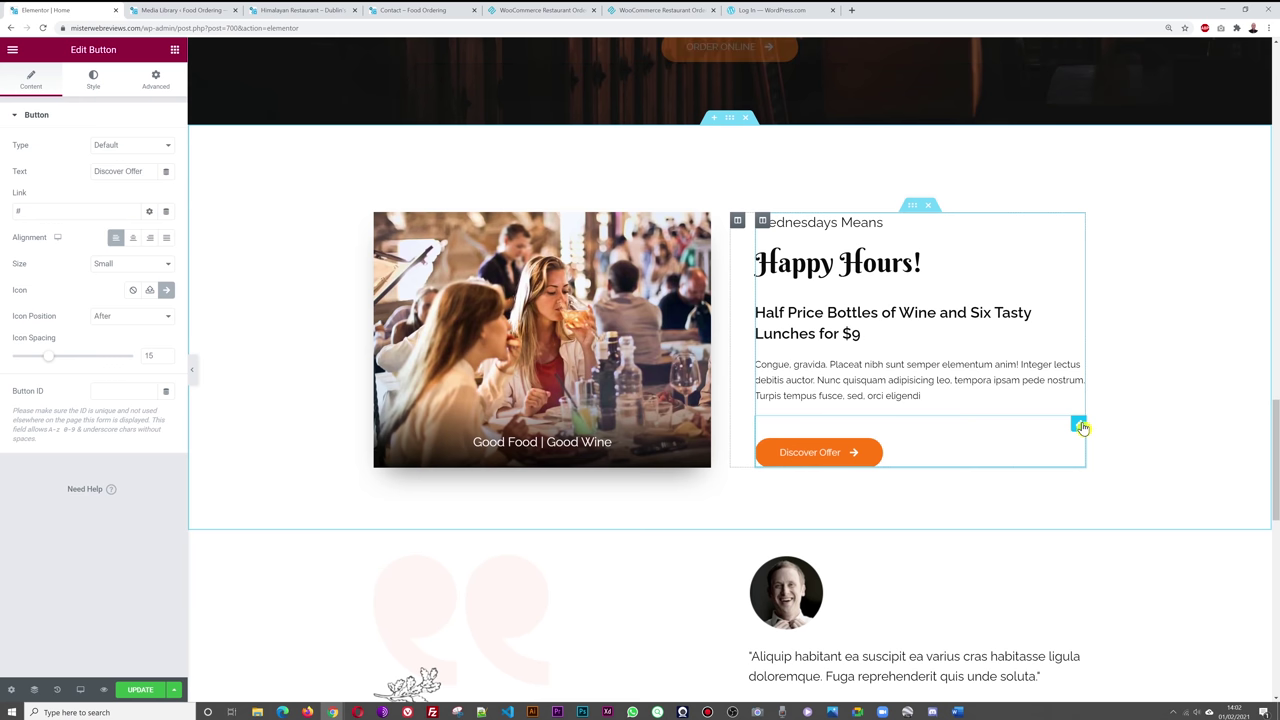
{"action": "triple_click", "coordinate": [123, 172]}
{"action": "type", "text": "ORDER"}
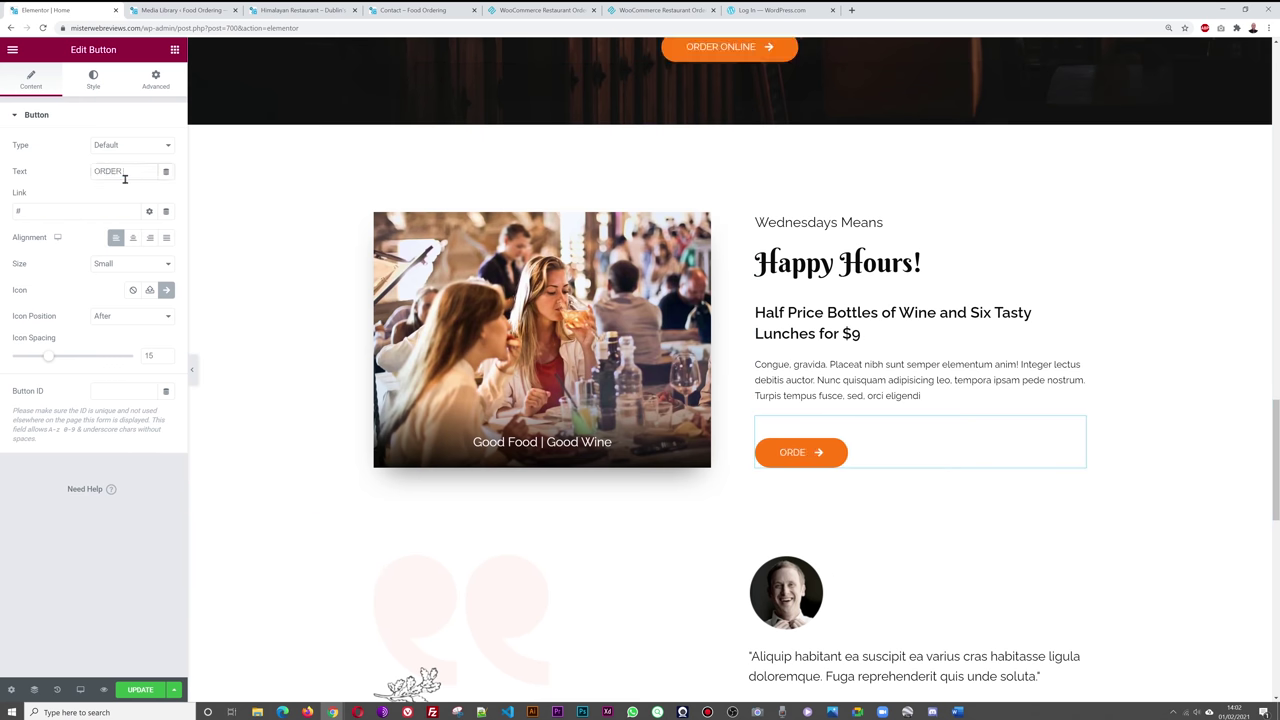
{"action": "type", "text": " ONLINE"}
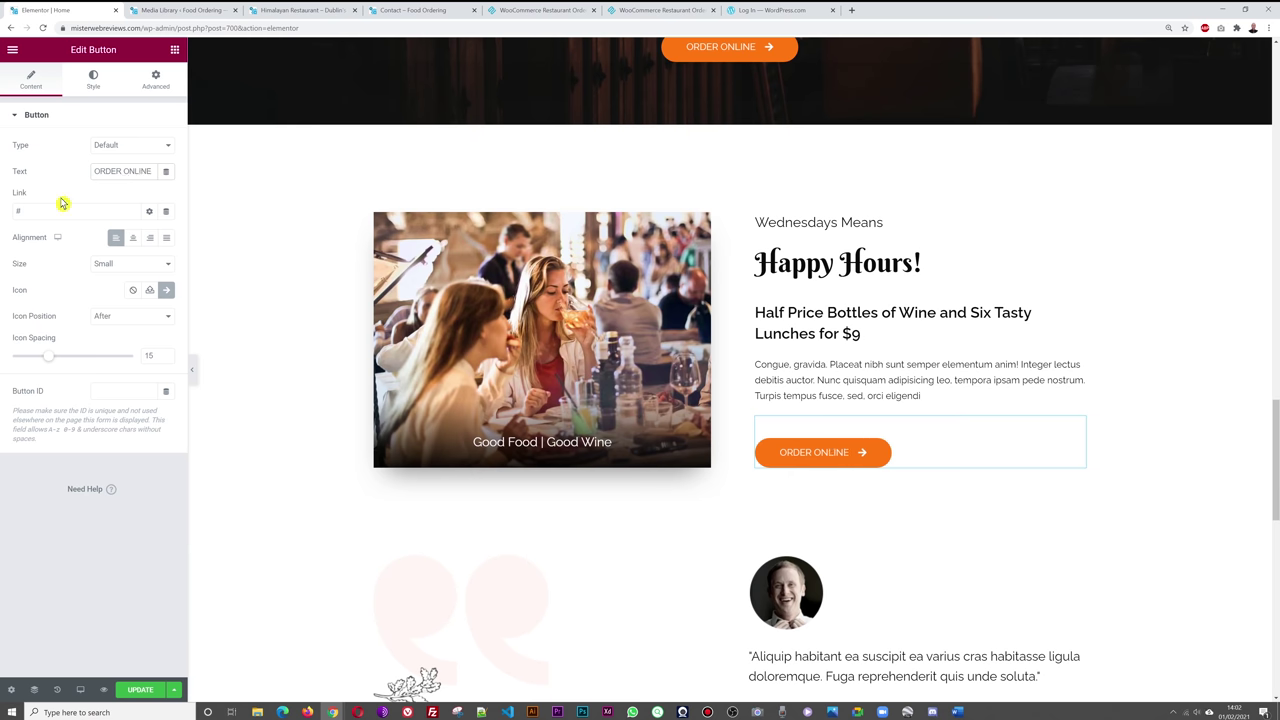
{"action": "key", "text": "ctrl+v"}
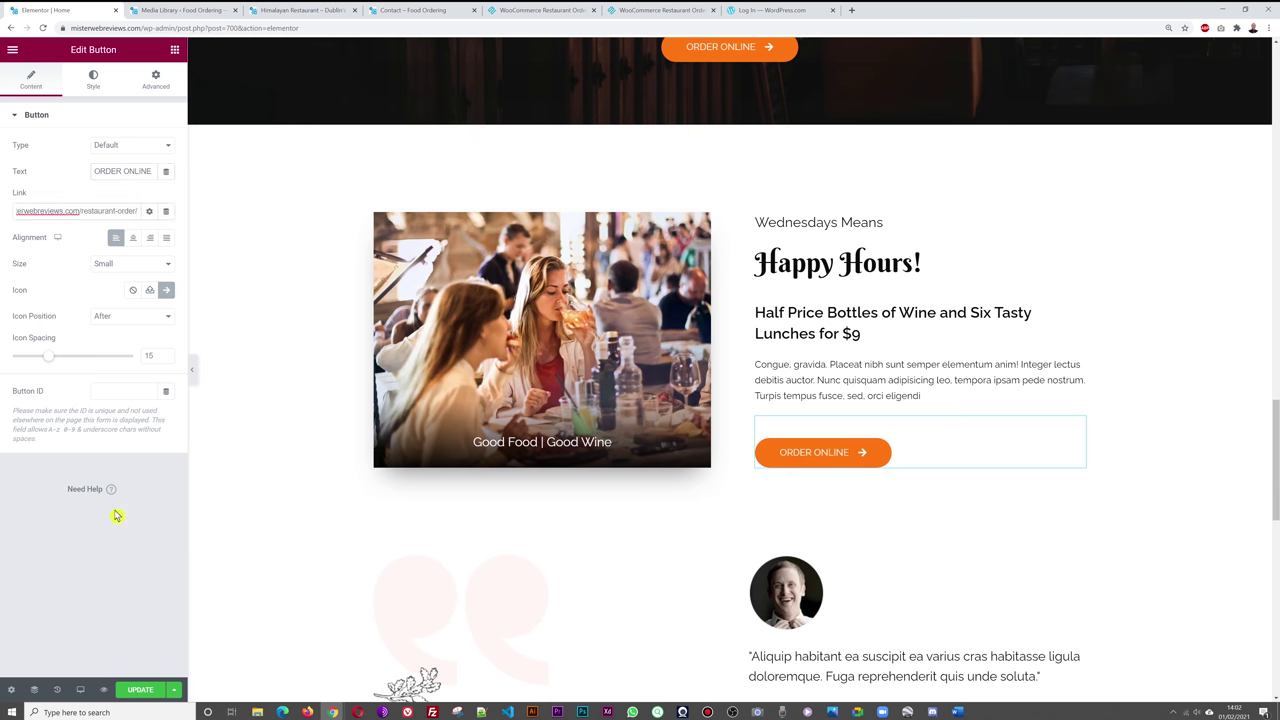
{"action": "scroll", "coordinate": [443, 497], "scroll_direction": "down", "scroll_amount": 3}
{"action": "scroll", "coordinate": [418, 467], "scroll_direction": "down", "scroll_amount": 5}
{"action": "scroll", "coordinate": [417, 470], "scroll_direction": "up", "scroll_amount": 10}
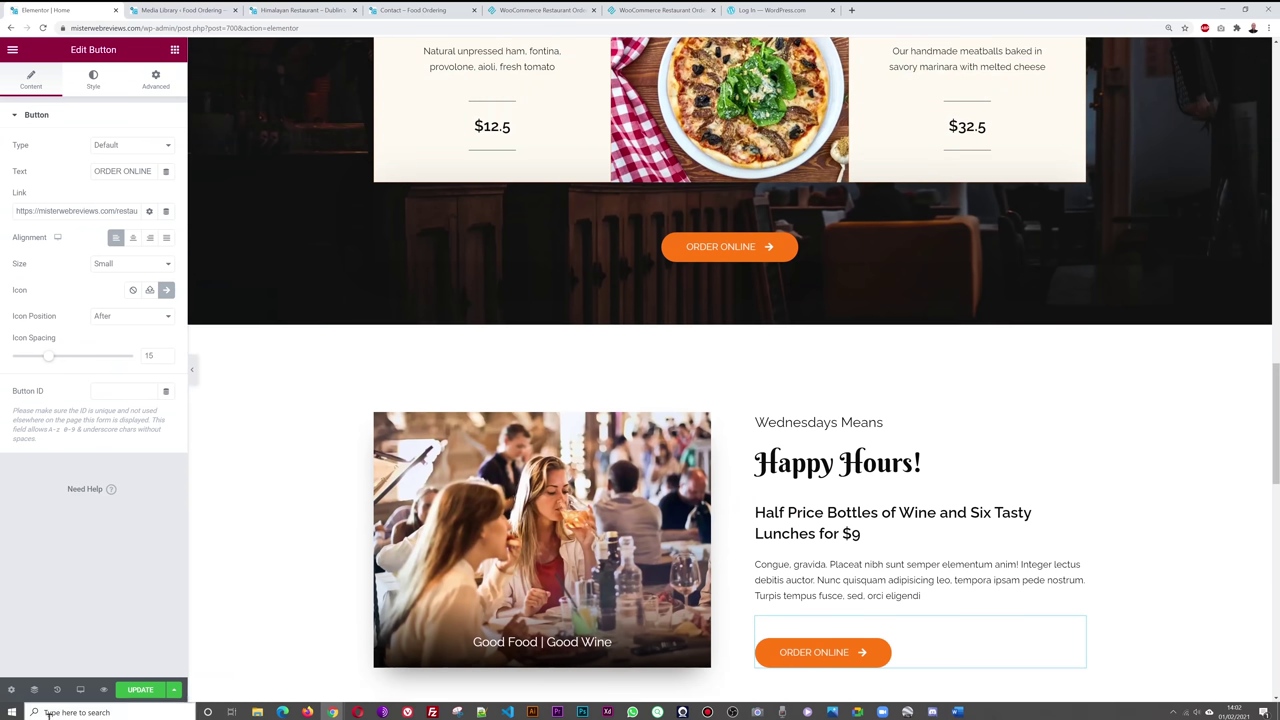
{"action": "left_click", "coordinate": [140, 691]}
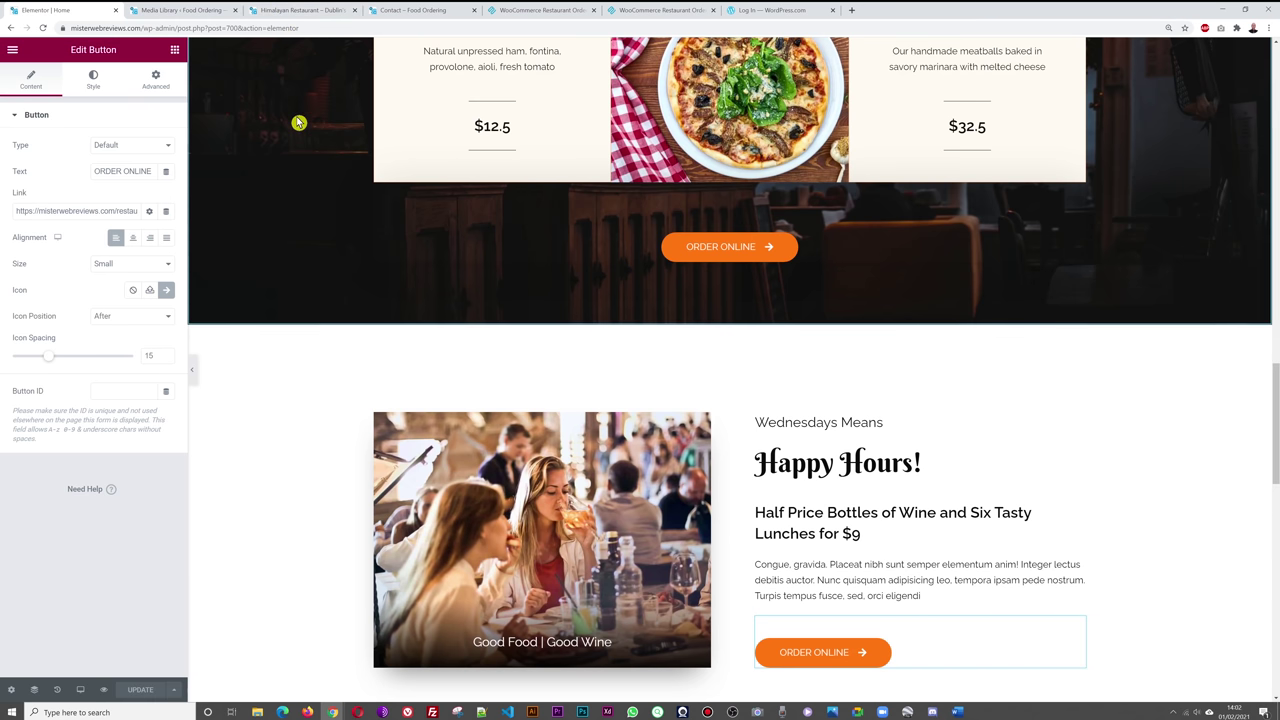
- Scroll through the live Himalayan homepage checking each ORDER ONLINE button
{"action": "left_click", "coordinate": [291, 12]}
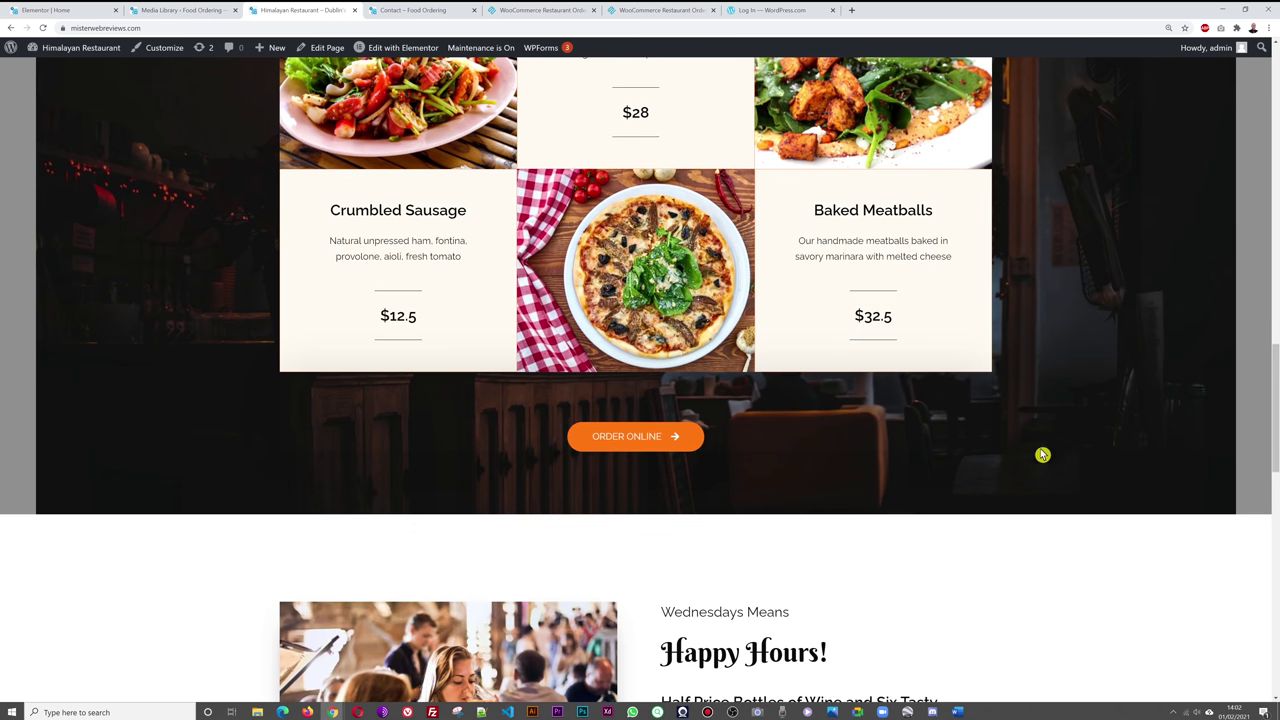
{"action": "scroll", "coordinate": [1077, 440], "scroll_direction": "up", "scroll_amount": 10}
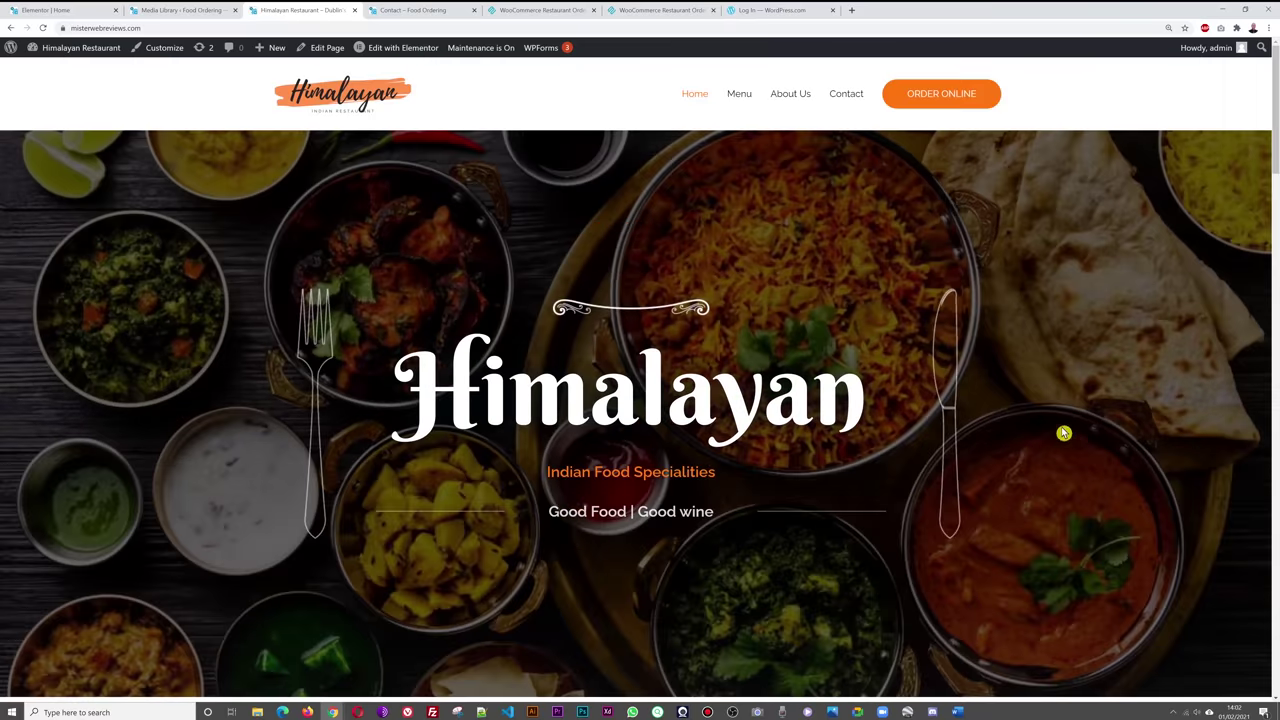
{"action": "scroll", "coordinate": [1108, 344], "scroll_direction": "down", "scroll_amount": 8}
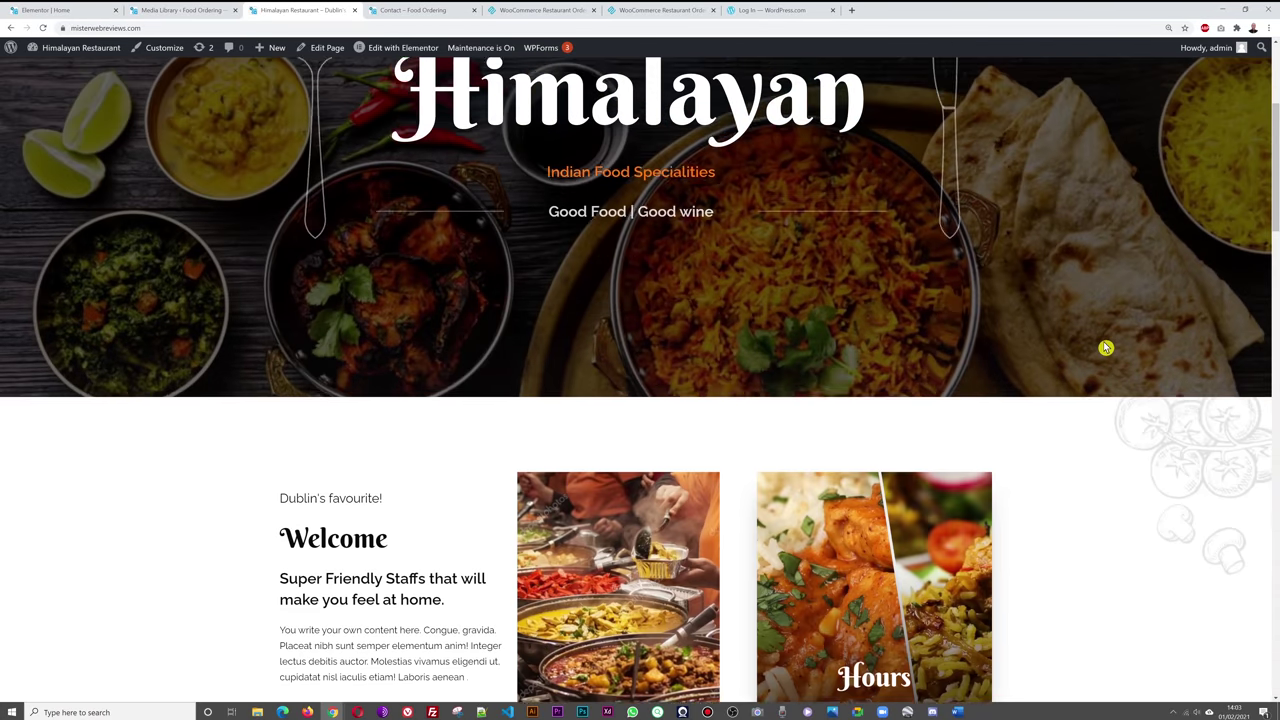
{"action": "scroll", "coordinate": [1109, 343], "scroll_direction": "down", "scroll_amount": 6}
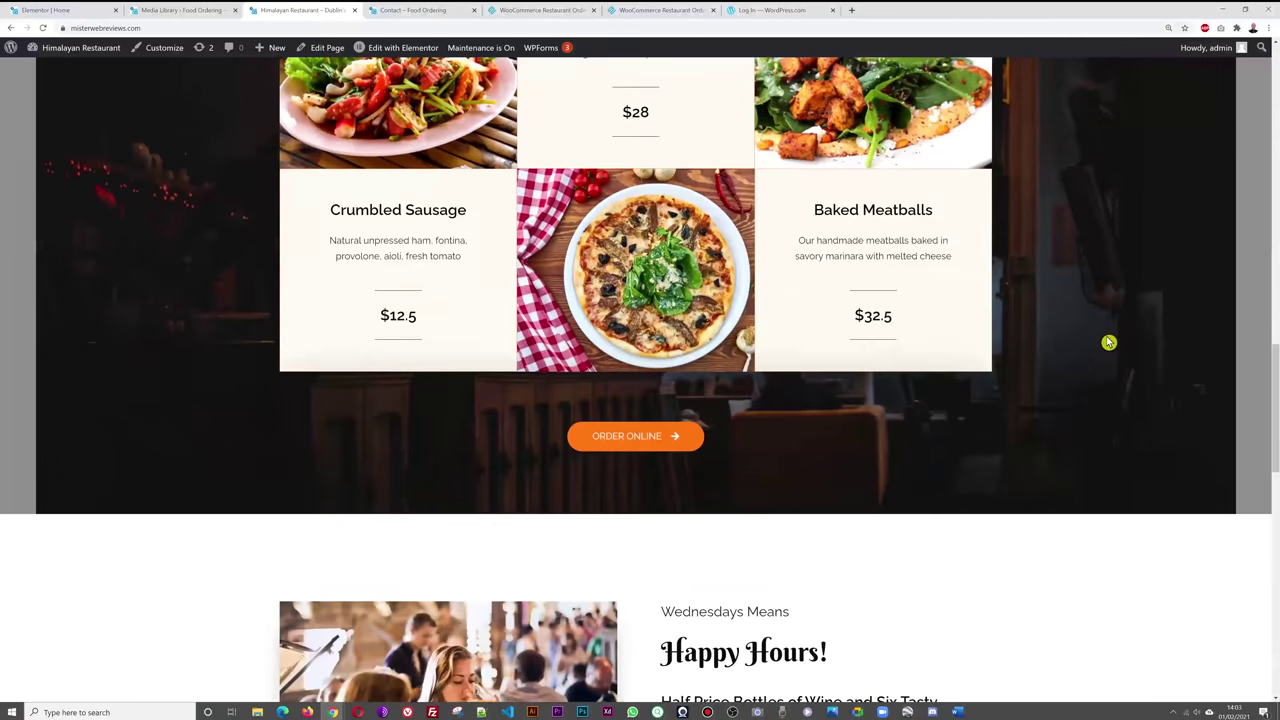
{"action": "scroll", "coordinate": [1086, 409], "scroll_direction": "down", "scroll_amount": 5}
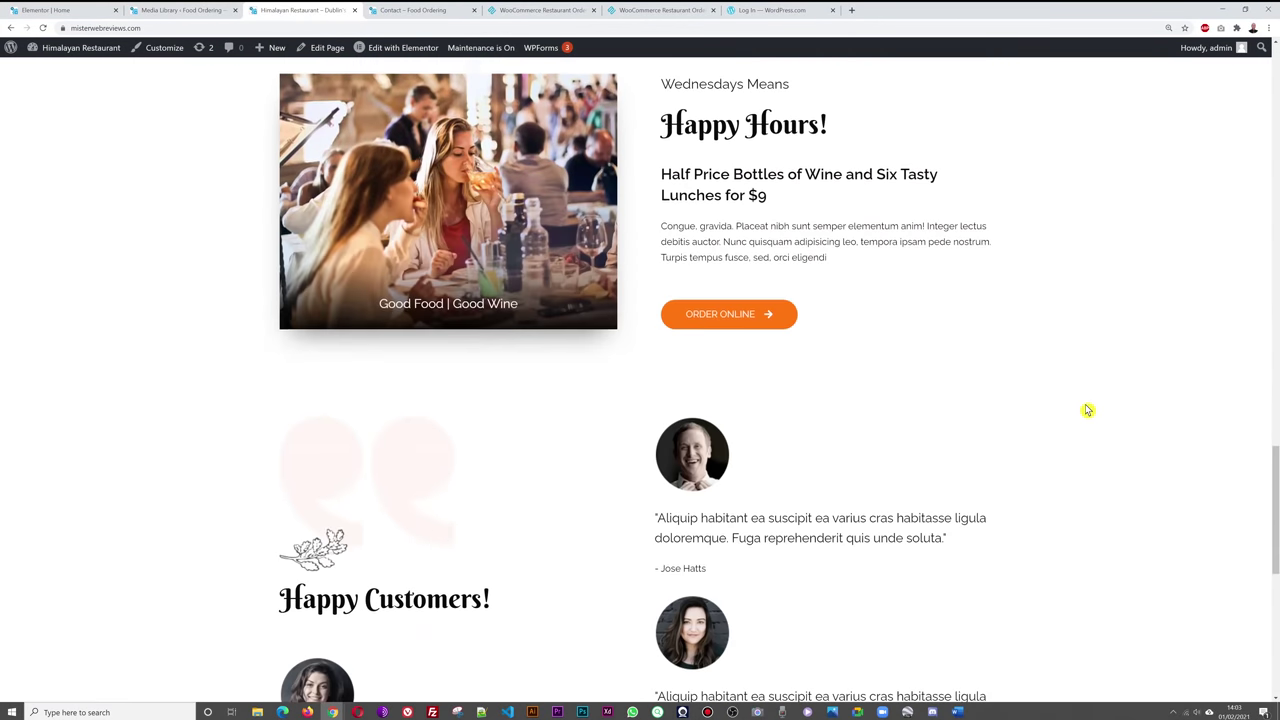
{"action": "scroll", "coordinate": [1117, 363], "scroll_direction": "down", "scroll_amount": 6}
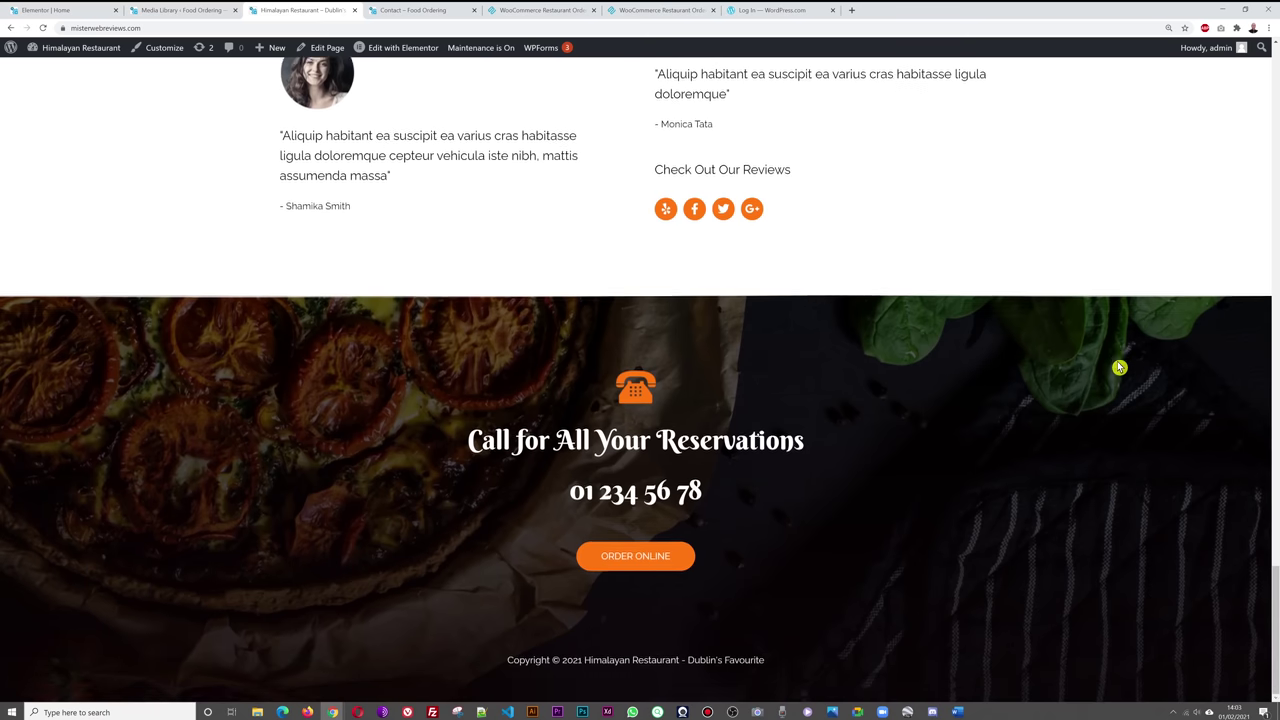
{"action": "scroll", "coordinate": [912, 524], "scroll_direction": "up", "scroll_amount": 8}
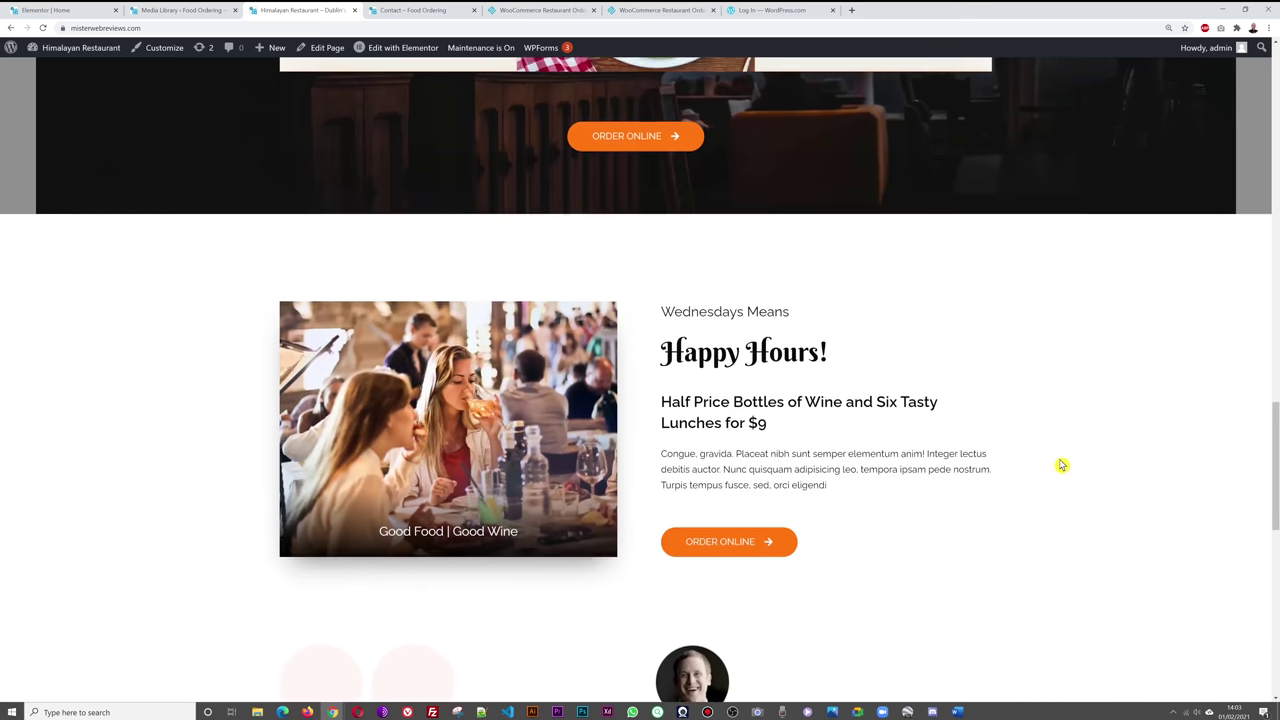
{"action": "scroll", "coordinate": [1080, 475], "scroll_direction": "up", "scroll_amount": 15}
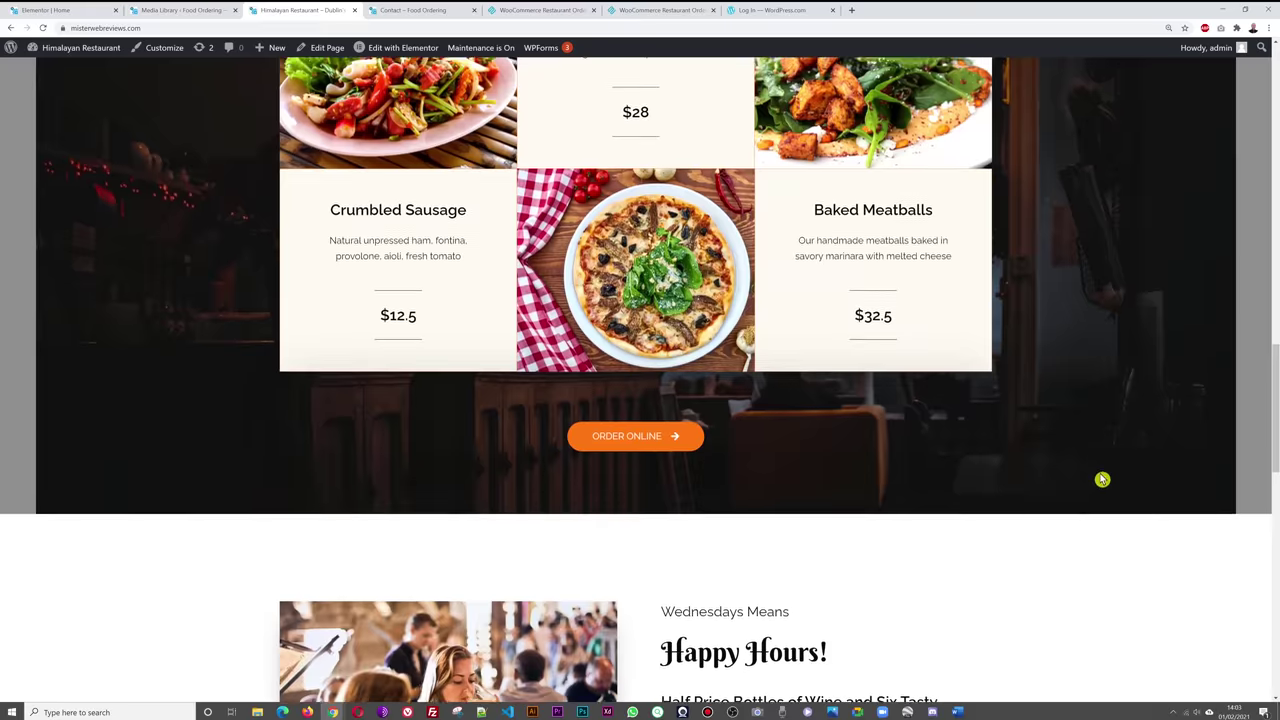
{"action": "scroll", "coordinate": [1092, 471], "scroll_direction": "down", "scroll_amount": 2}
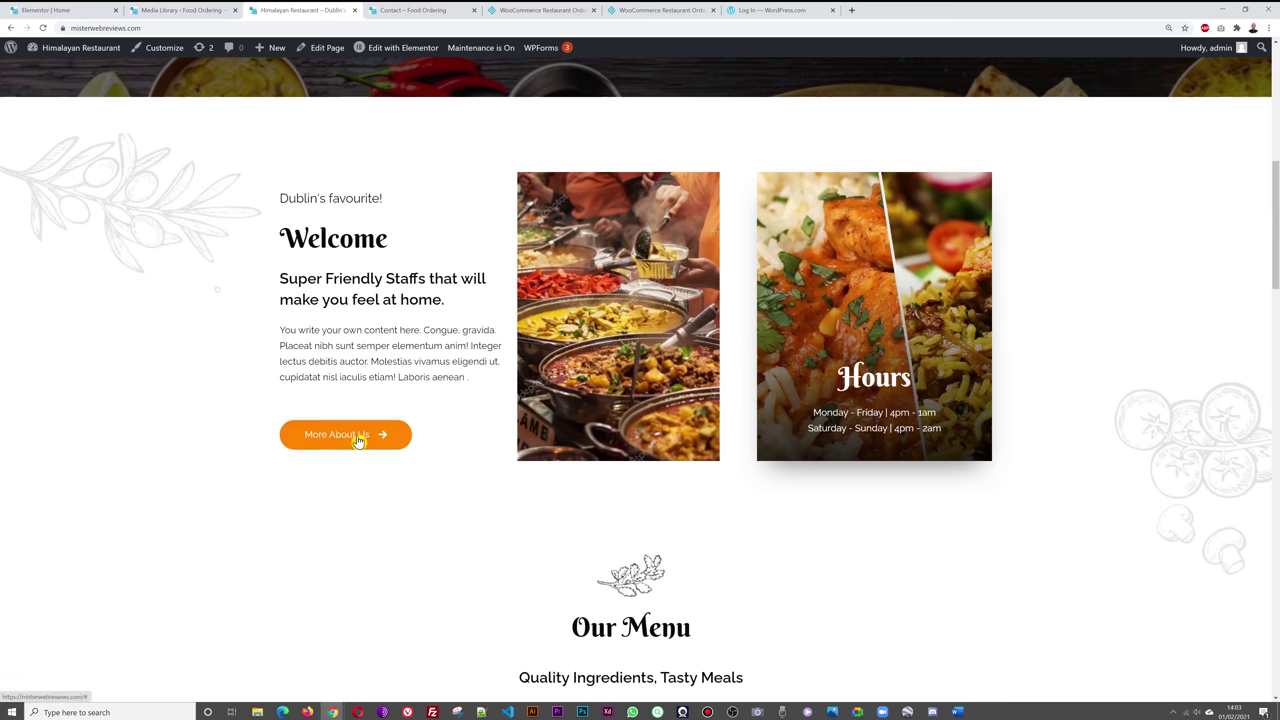
{"action": "scroll", "coordinate": [512, 450], "scroll_direction": "up", "scroll_amount": 6}
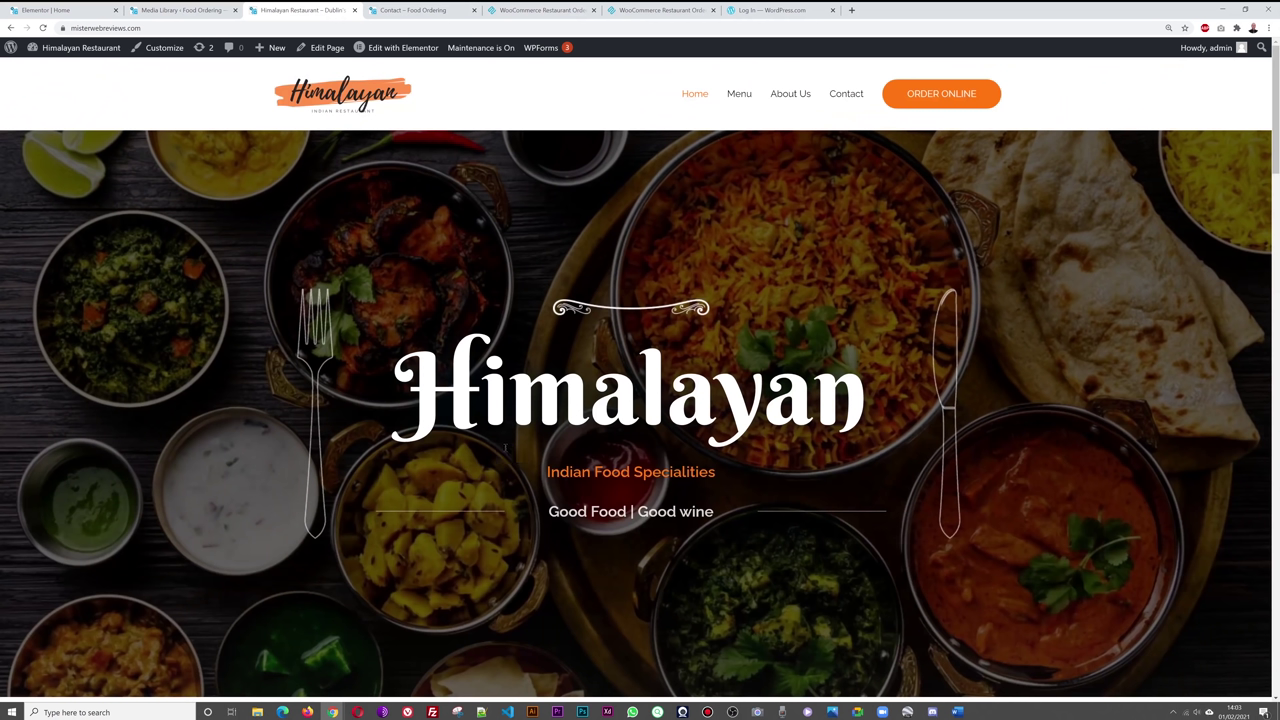
- Open the About Us page and copy its address from the address bar
{"action": "left_click", "coordinate": [792, 95]}
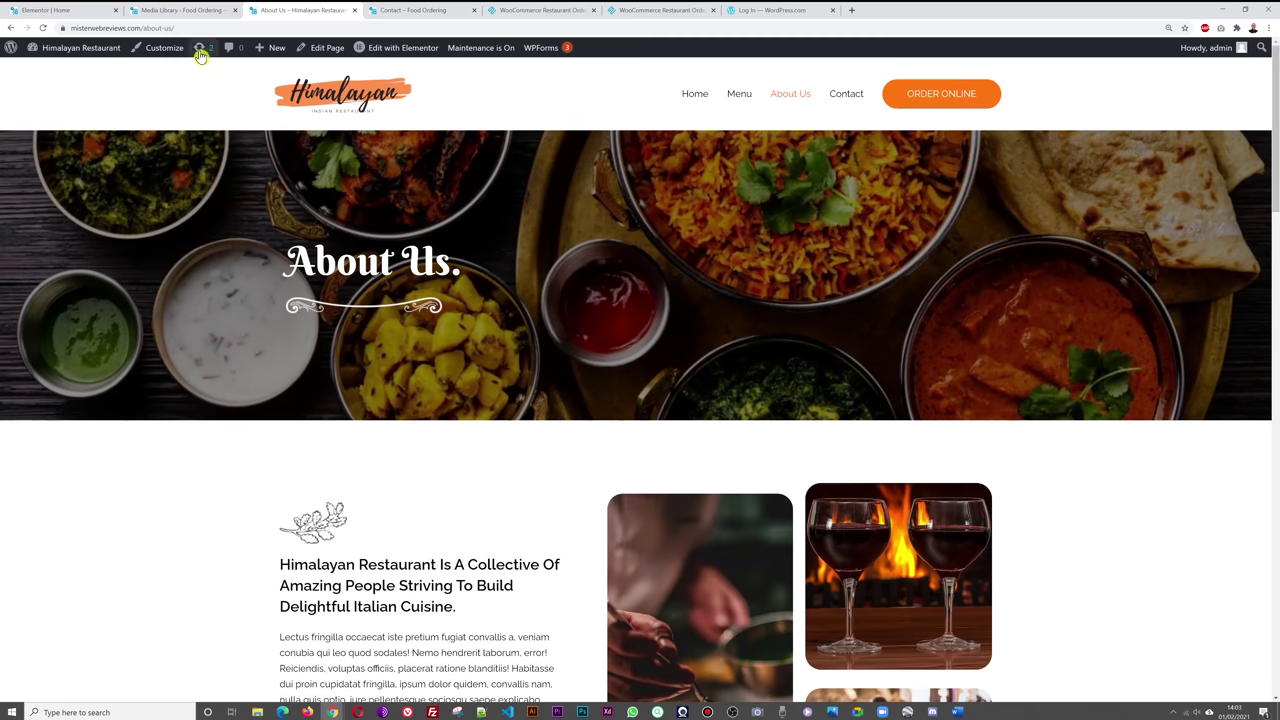
{"action": "left_click", "coordinate": [211, 27]}
{"action": "key", "text": "ctrl+c"}
{"action": "right_click", "coordinate": [160, 36]}
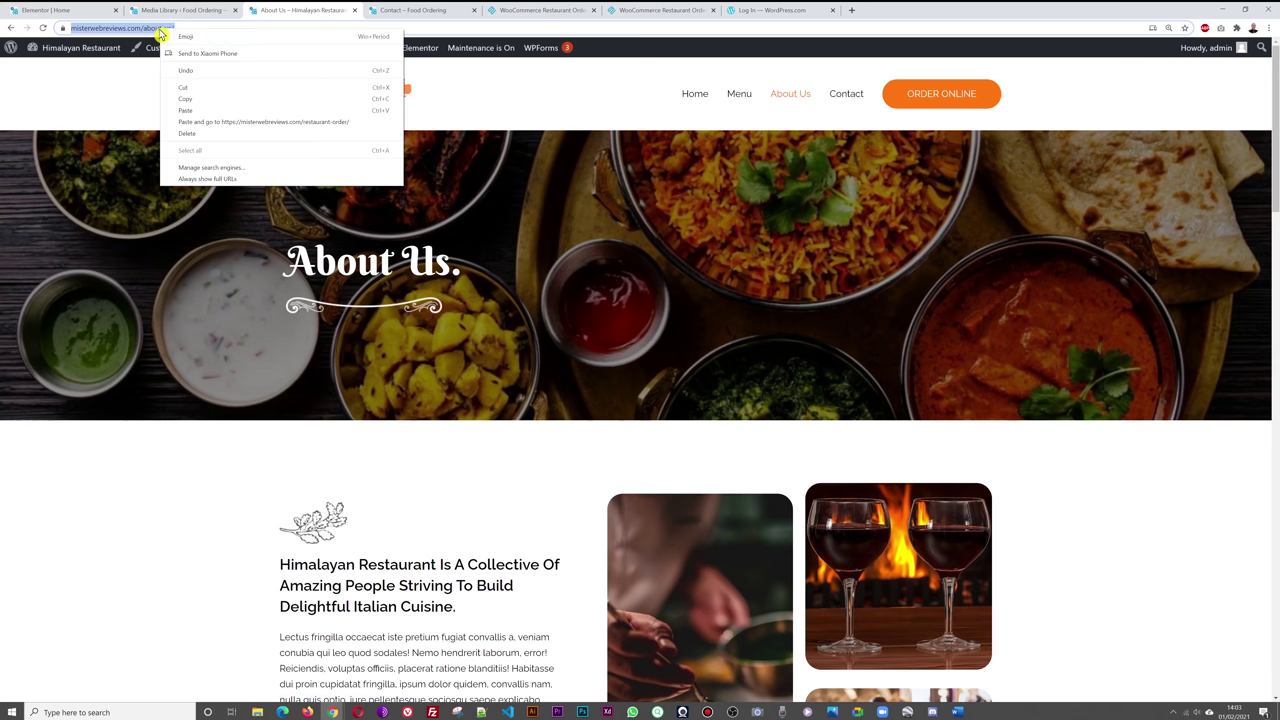
{"action": "left_click", "coordinate": [201, 100]}
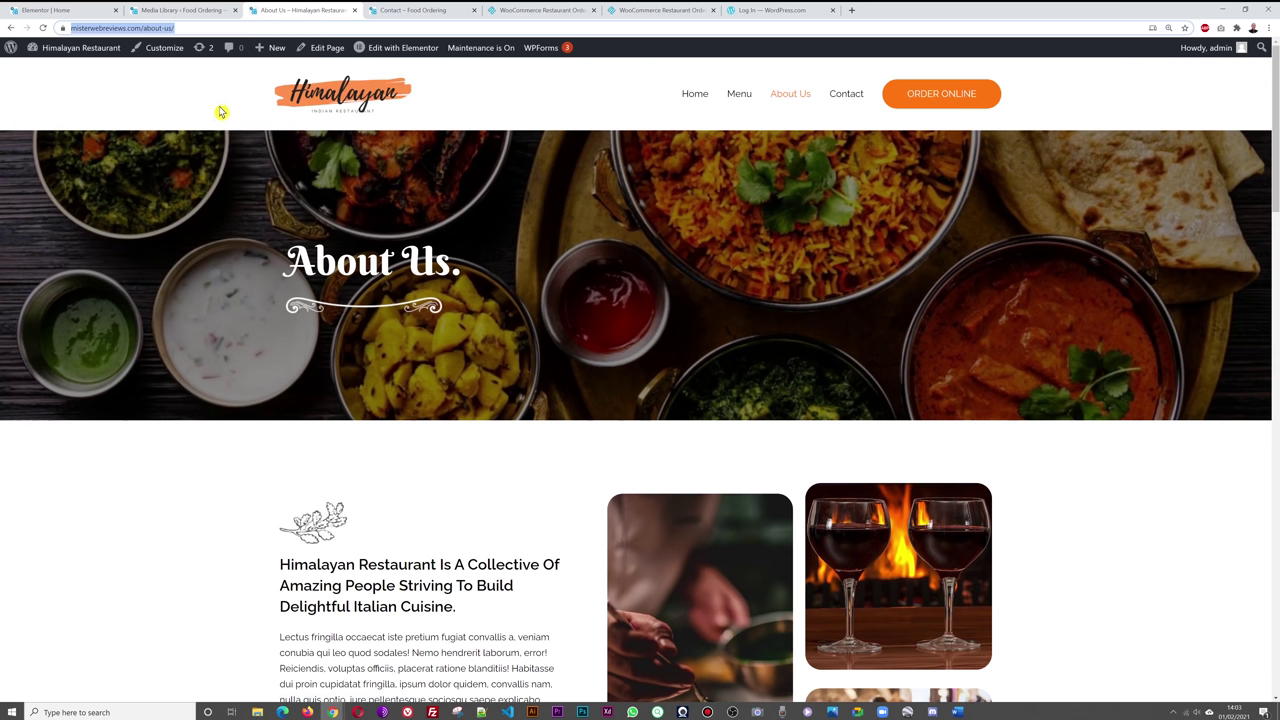
{"action": "left_click", "coordinate": [350, 112]}
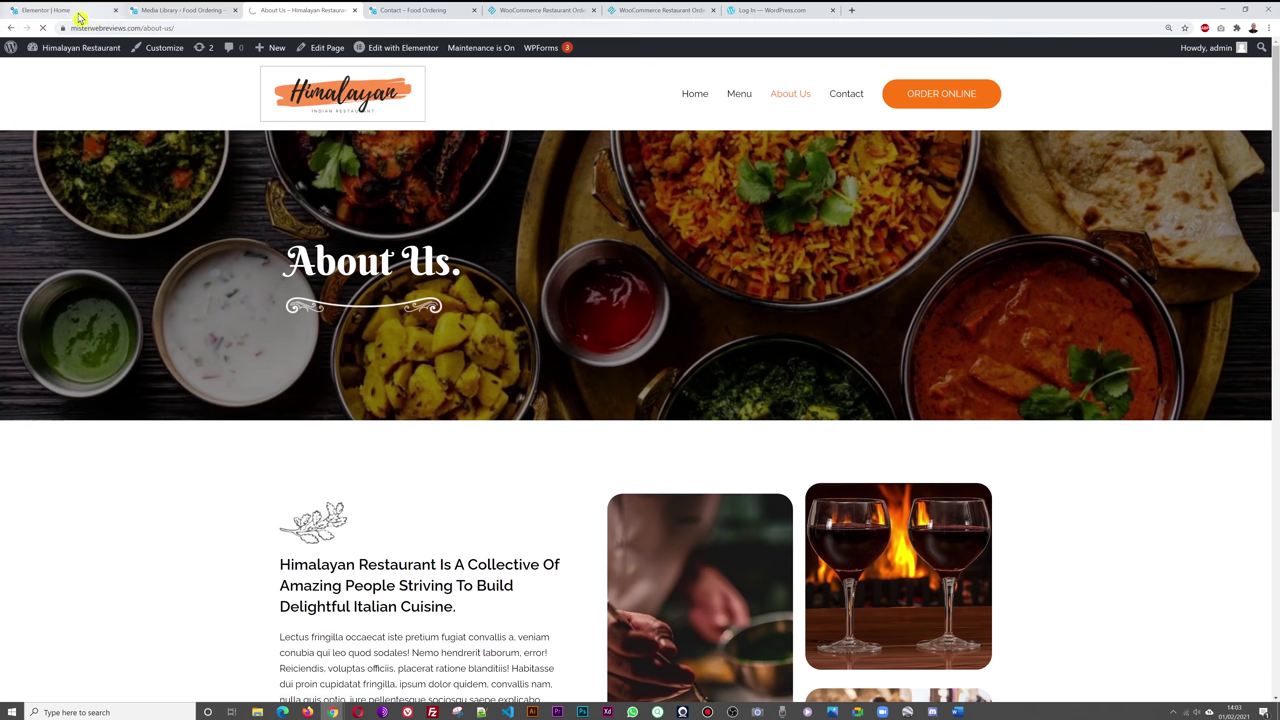
- Paste the About Us address as the More About Us button's link and save the homepage
{"action": "left_click", "coordinate": [78, 16]}
{"action": "scroll", "coordinate": [403, 363], "scroll_direction": "up", "scroll_amount": 1}
{"action": "scroll", "coordinate": [400, 364], "scroll_direction": "down", "scroll_amount": 2}
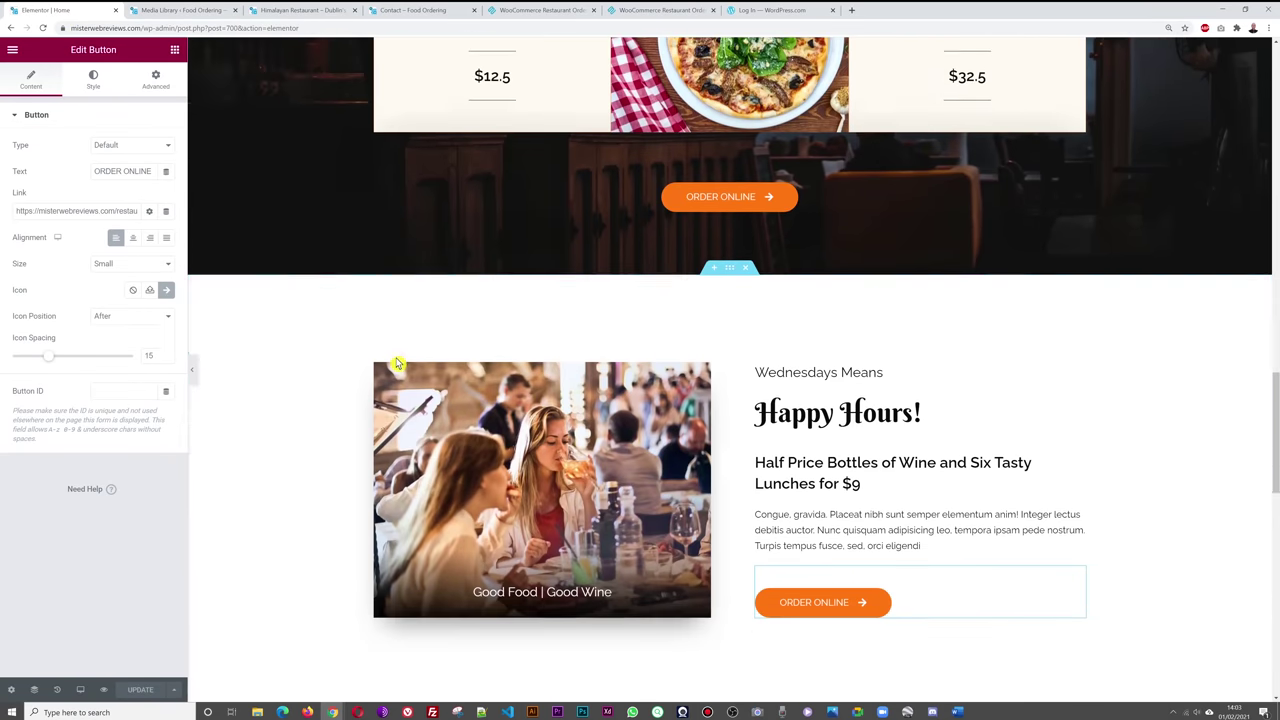
{"action": "scroll", "coordinate": [397, 363], "scroll_direction": "up", "scroll_amount": 10}
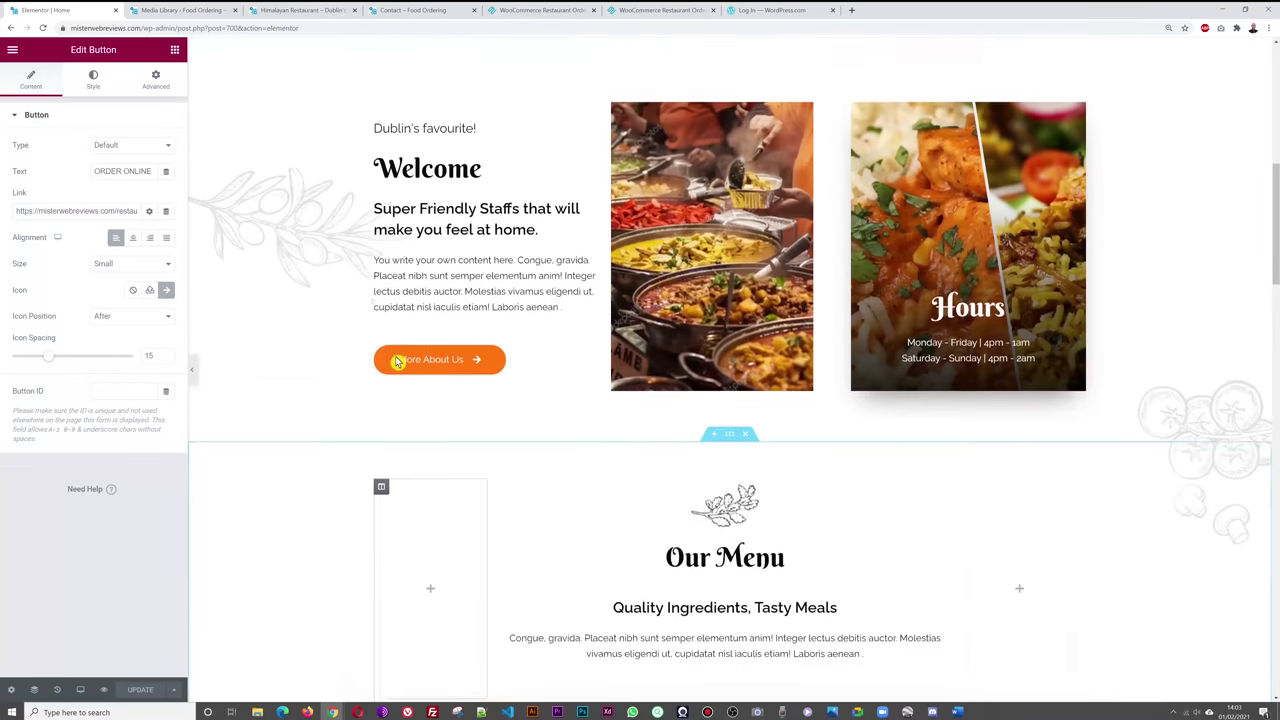
{"action": "scroll", "coordinate": [397, 363], "scroll_direction": "up", "scroll_amount": 1}
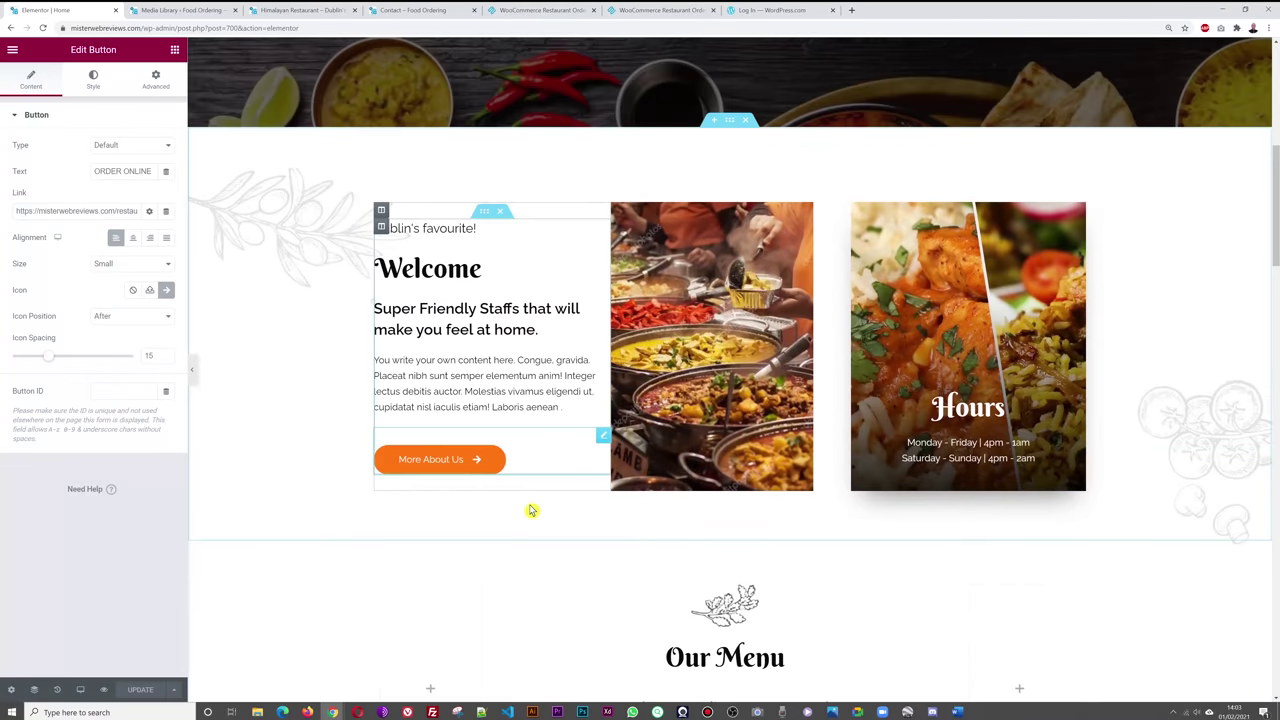
{"action": "left_click", "coordinate": [603, 440]}
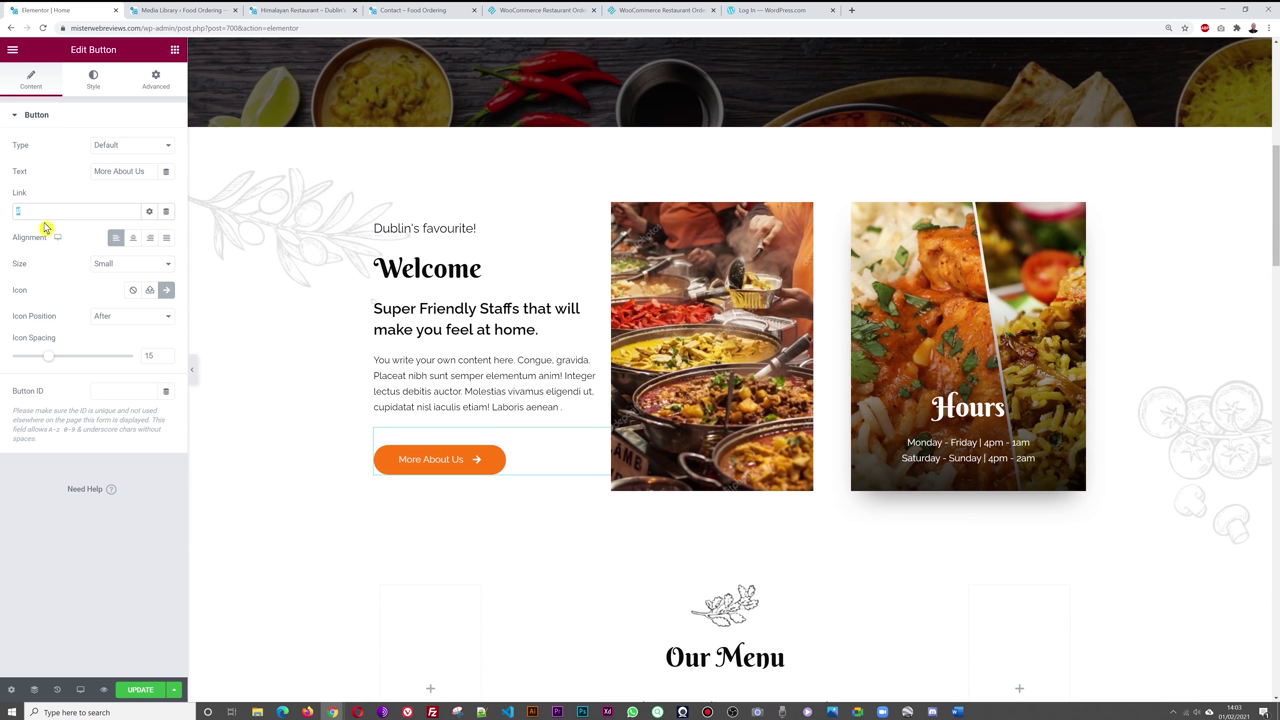
{"action": "key", "text": "ctrl+v"}
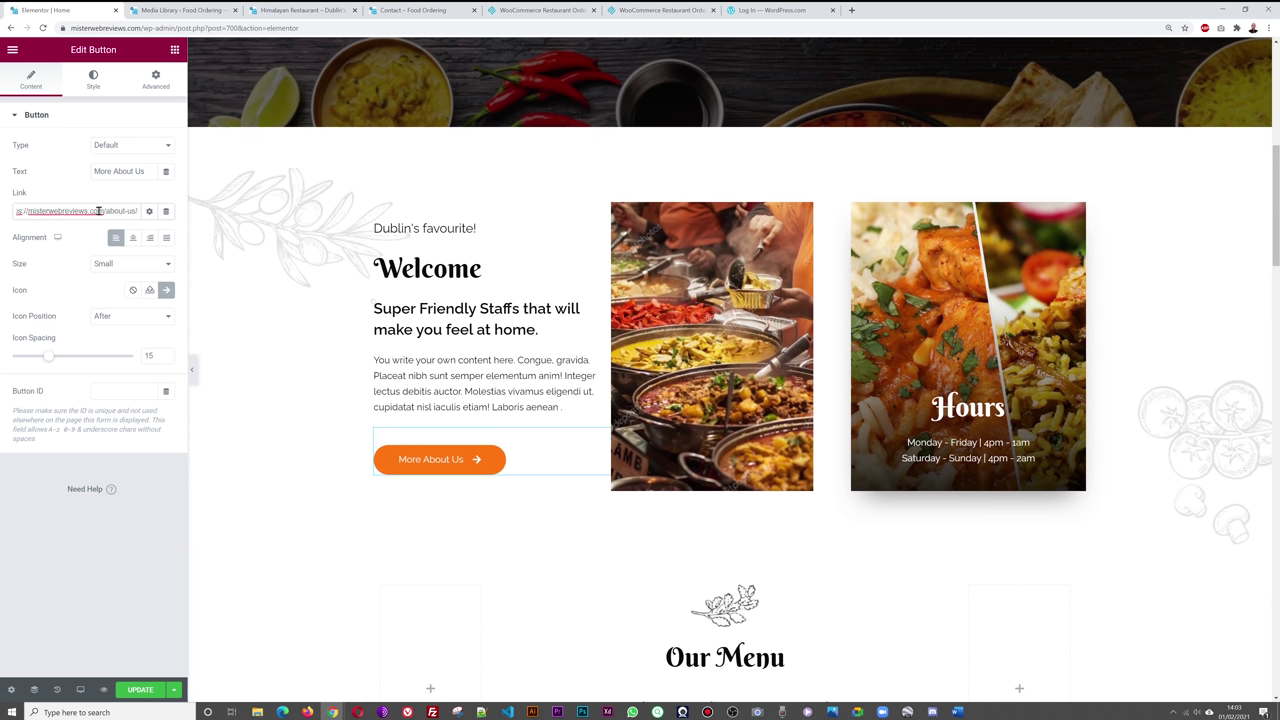
{"action": "left_click", "coordinate": [140, 689]}
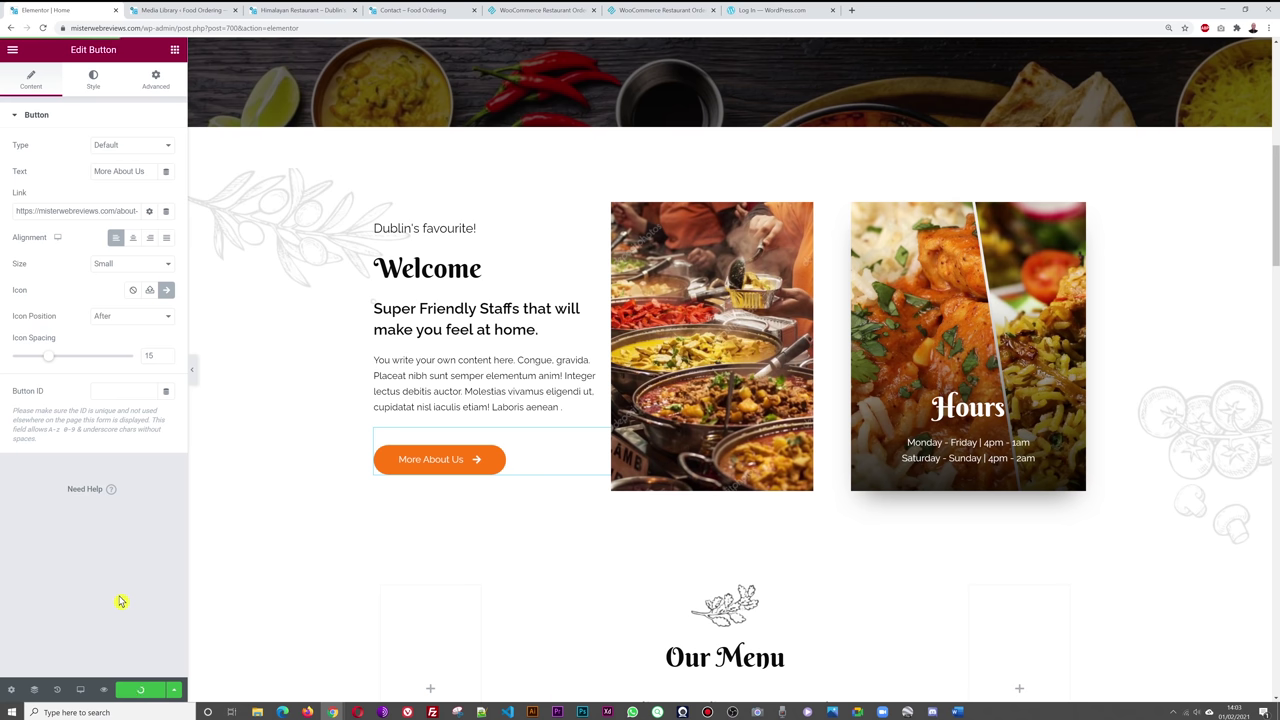
{"action": "left_click", "coordinate": [302, 10]}
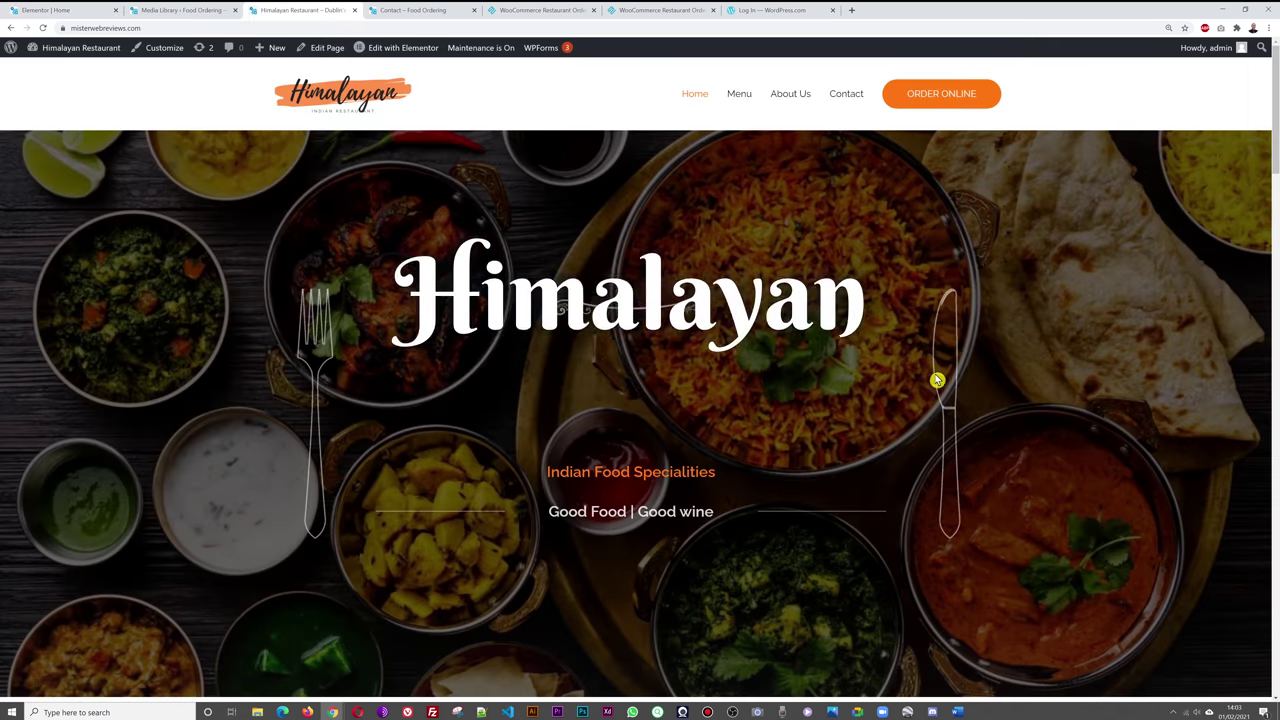
- Reload the live homepage and test the More About Us button's link
{"action": "key", "text": "F5"}
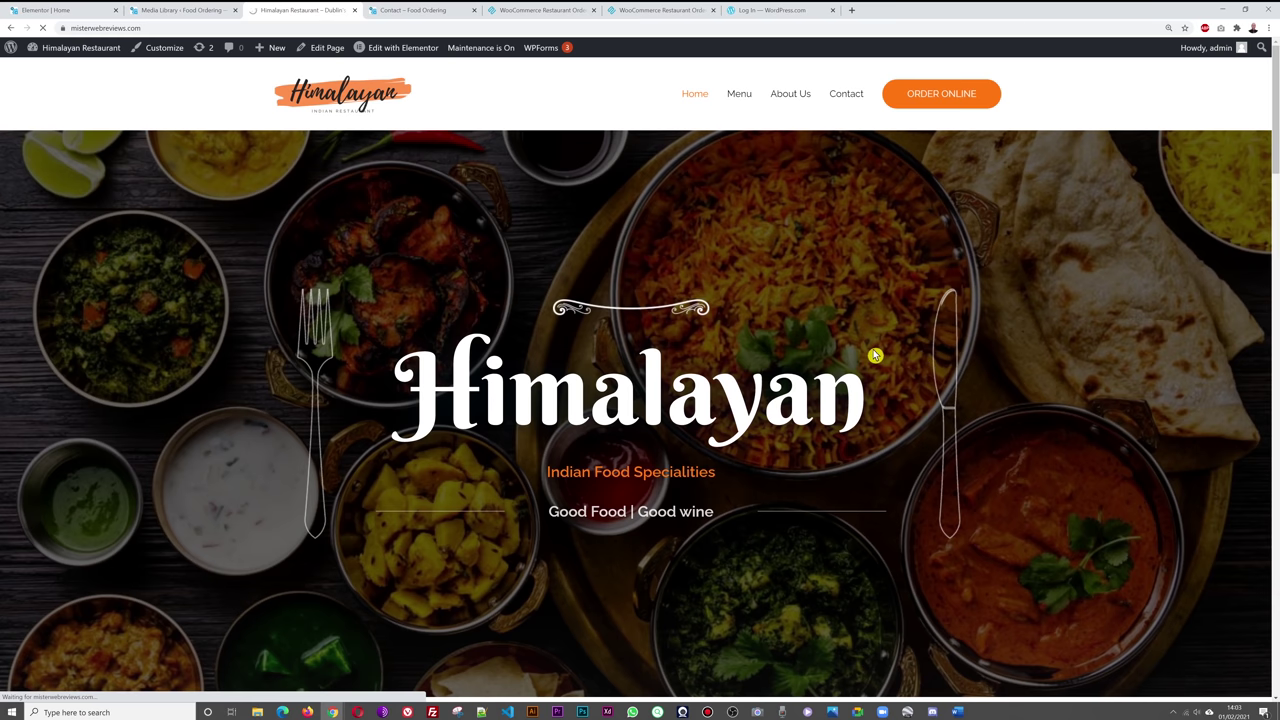
{"action": "scroll", "coordinate": [906, 358], "scroll_direction": "down", "scroll_amount": 3}
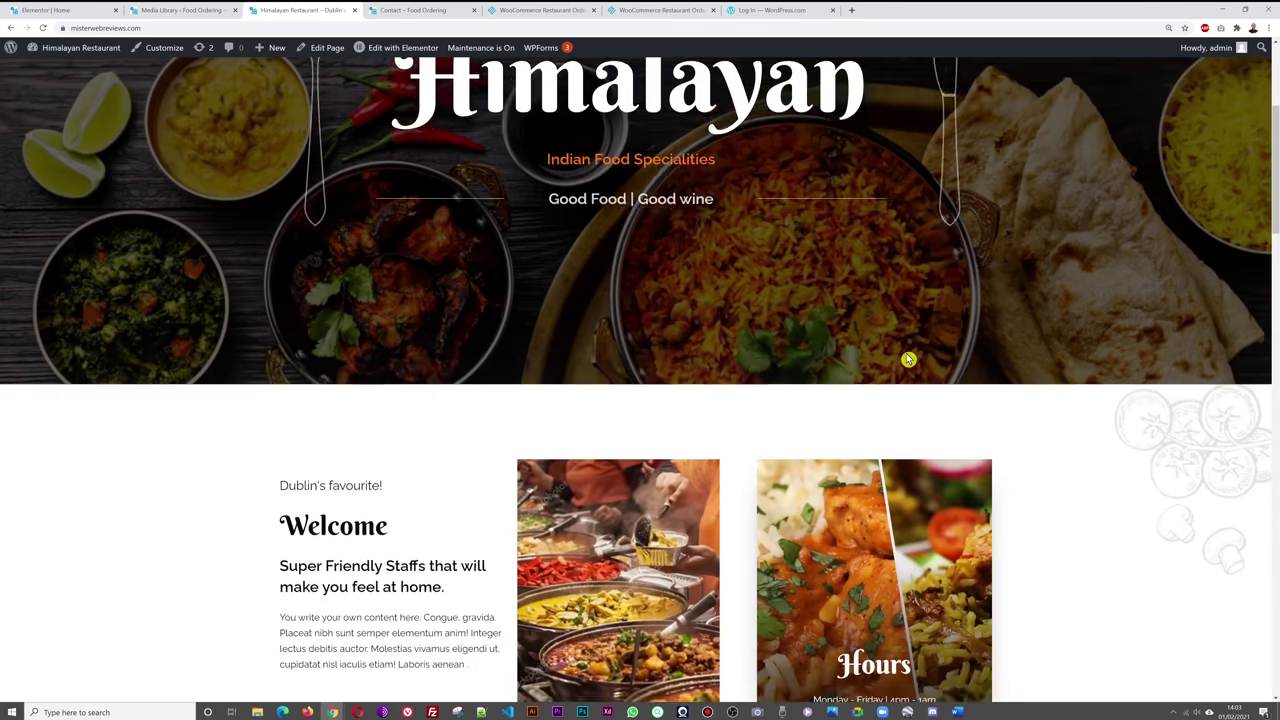
{"action": "scroll", "coordinate": [906, 358], "scroll_direction": "down", "scroll_amount": 4}
{"action": "left_click", "coordinate": [381, 338]}
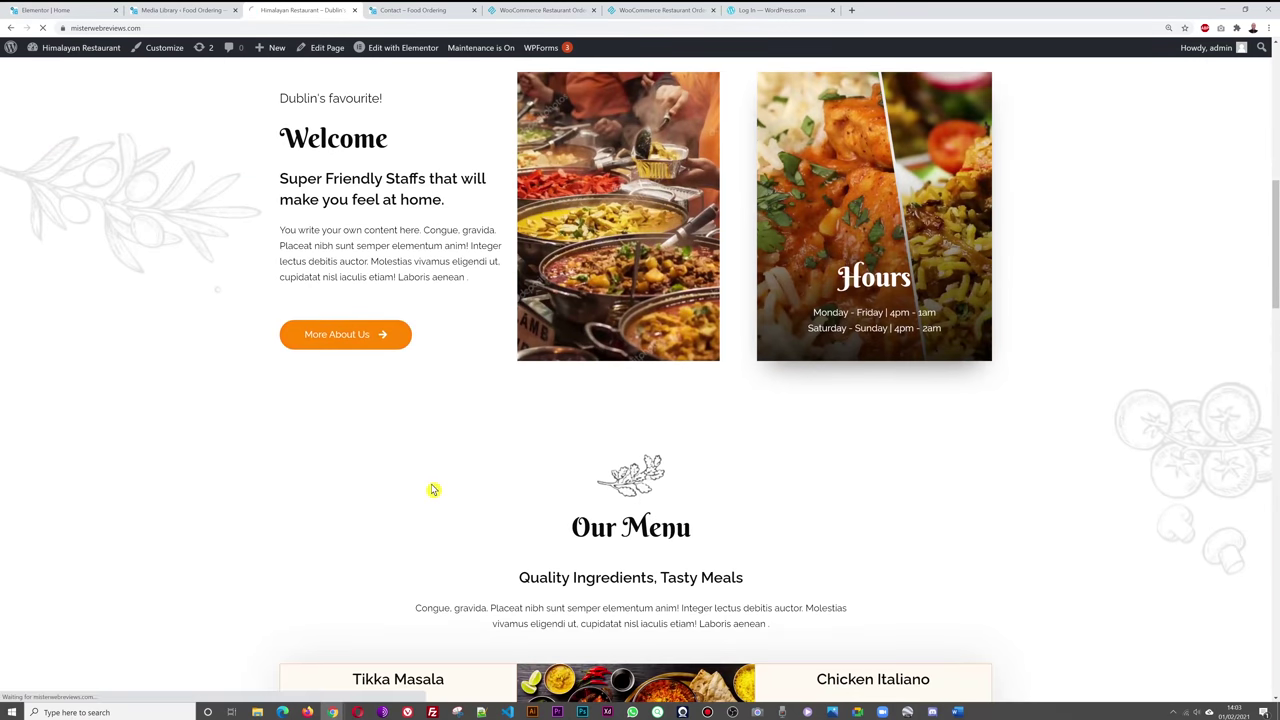
{"action": "scroll", "coordinate": [637, 483], "scroll_direction": "down", "scroll_amount": 3}
{"action": "scroll", "coordinate": [637, 483], "scroll_direction": "up", "scroll_amount": 3}
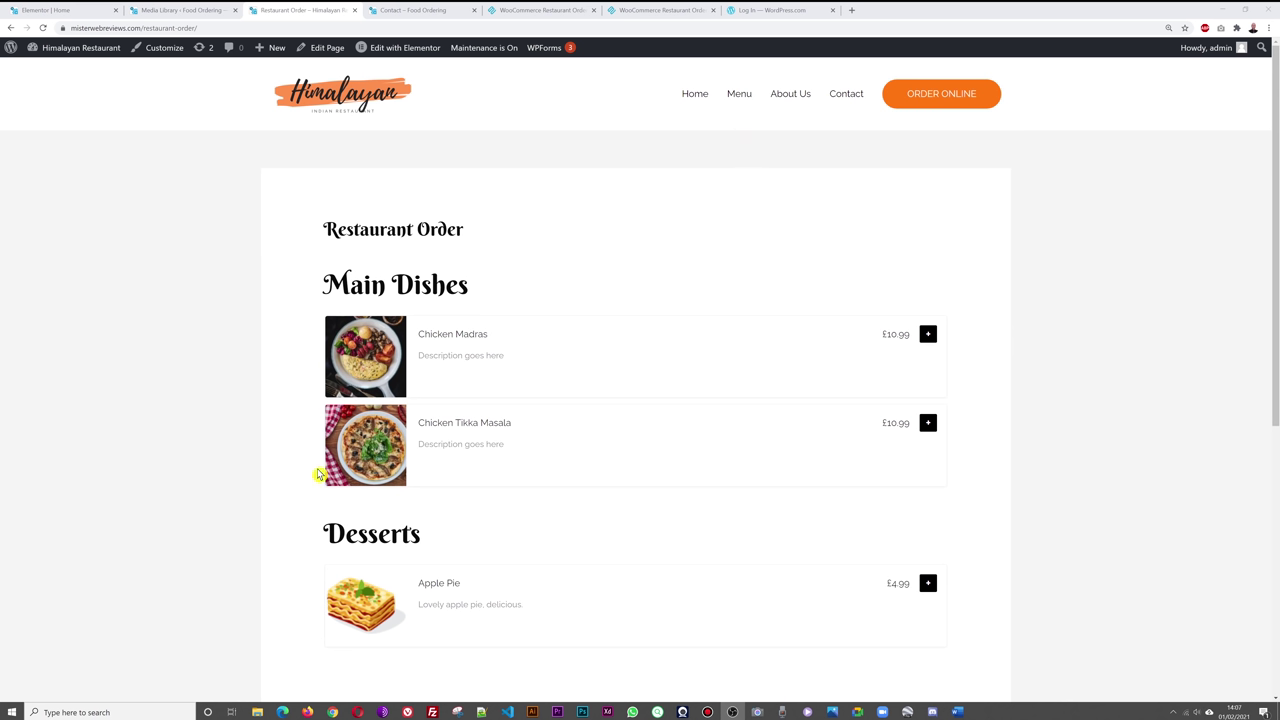
- Scroll the live Menu page down to the ORDER ONLINE footer and back up
{"action": "left_click", "coordinate": [737, 97]}
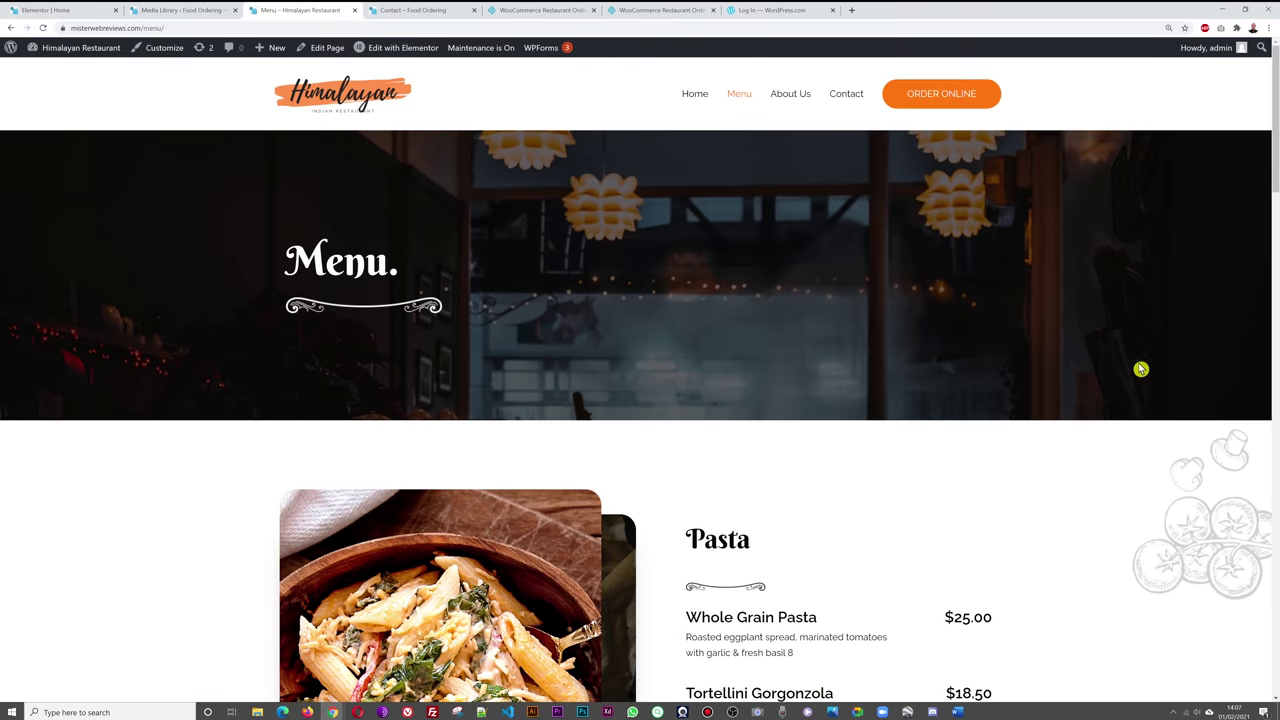
{"action": "scroll", "coordinate": [1141, 369], "scroll_direction": "down", "scroll_amount": 2}
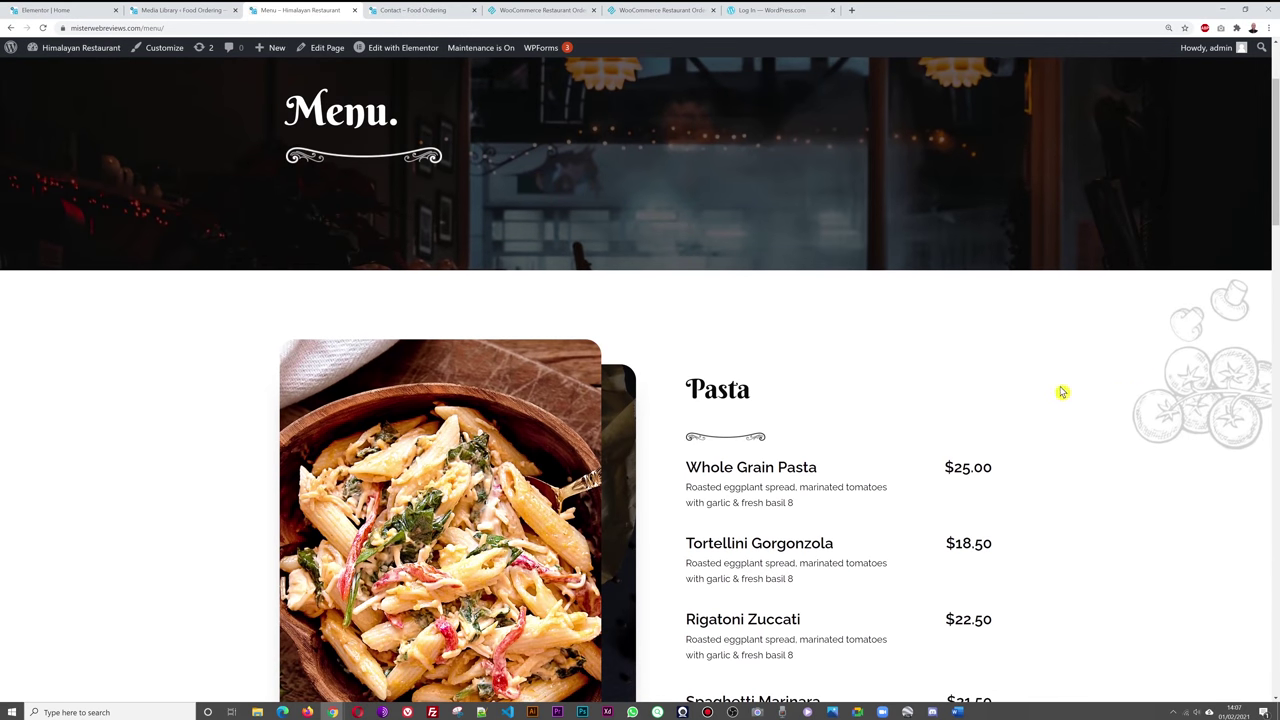
{"action": "scroll", "coordinate": [1091, 380], "scroll_direction": "up", "scroll_amount": 2}
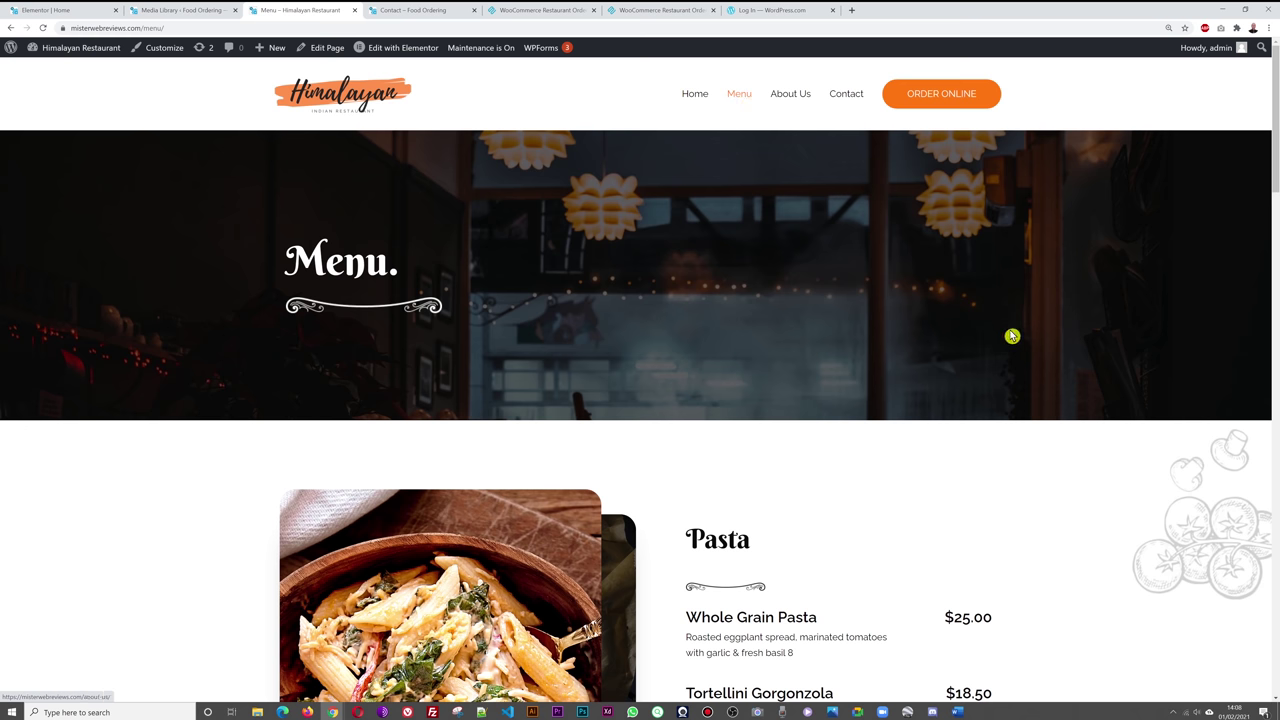
{"action": "scroll", "coordinate": [1010, 340], "scroll_direction": "down", "scroll_amount": 2}
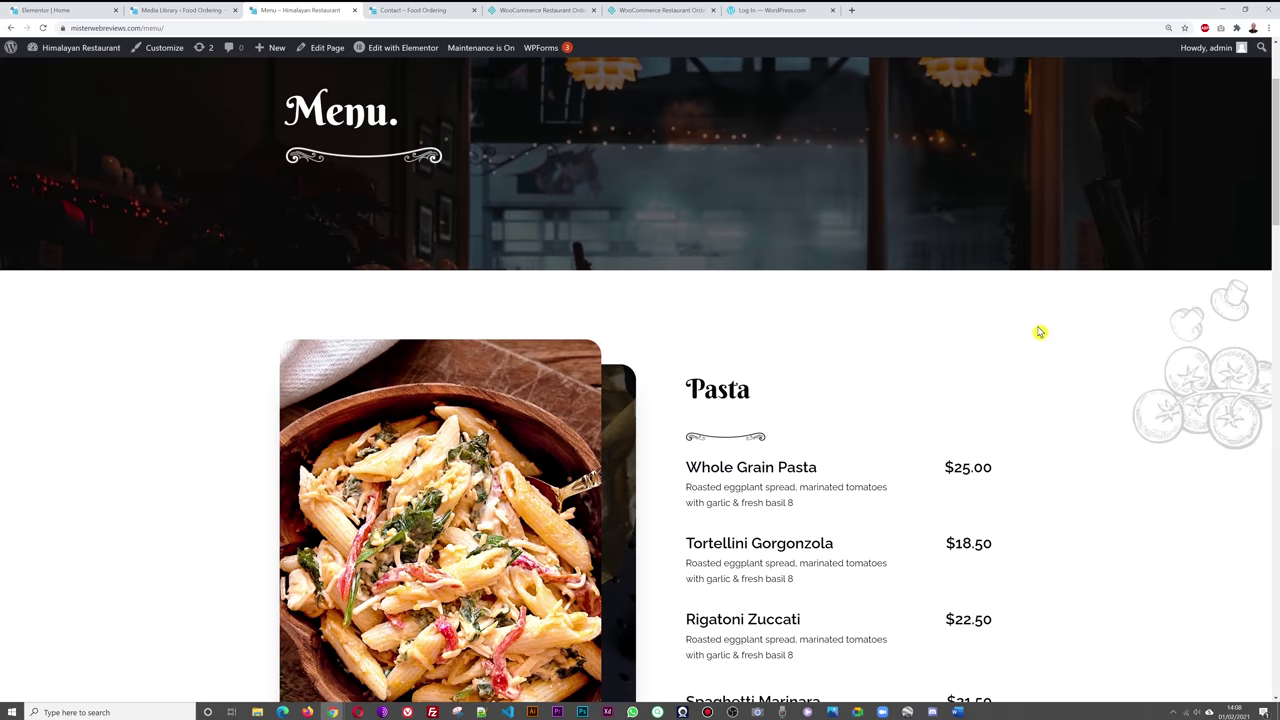
{"action": "scroll", "coordinate": [1040, 331], "scroll_direction": "down", "scroll_amount": 4}
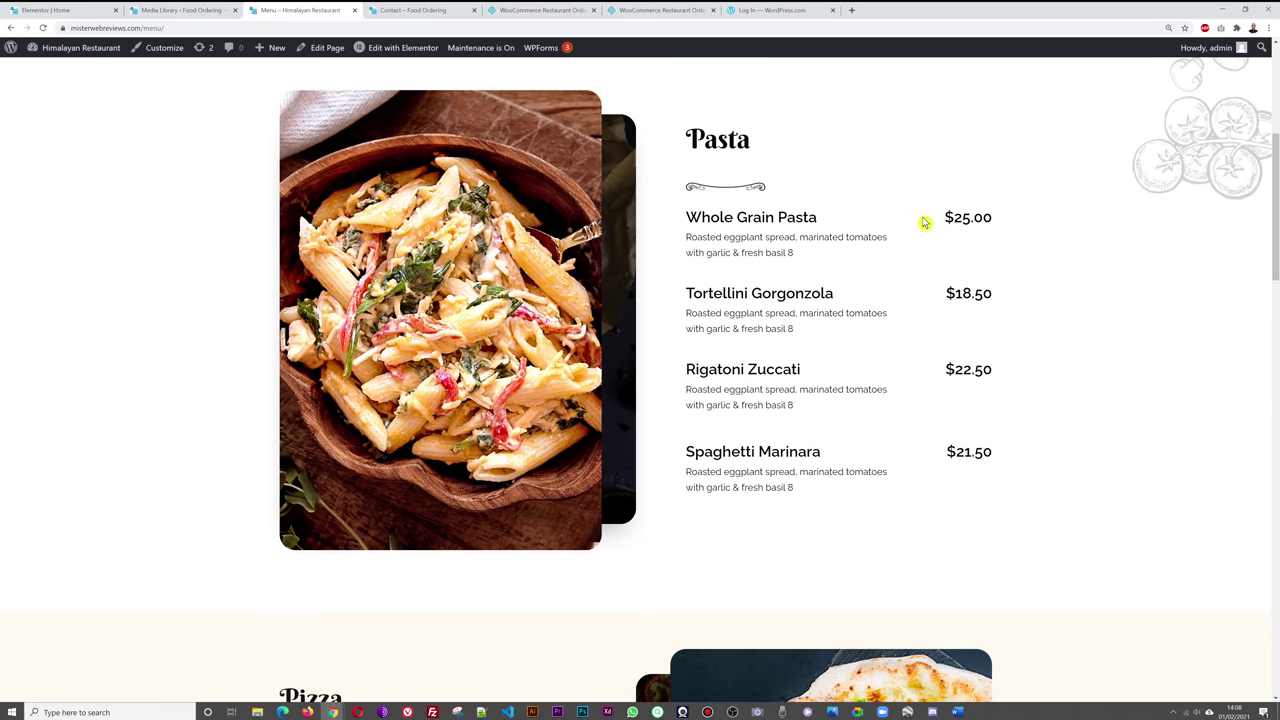
{"action": "scroll", "coordinate": [1077, 320], "scroll_direction": "down", "scroll_amount": 8}
{"action": "scroll", "coordinate": [1084, 320], "scroll_direction": "down", "scroll_amount": 15}
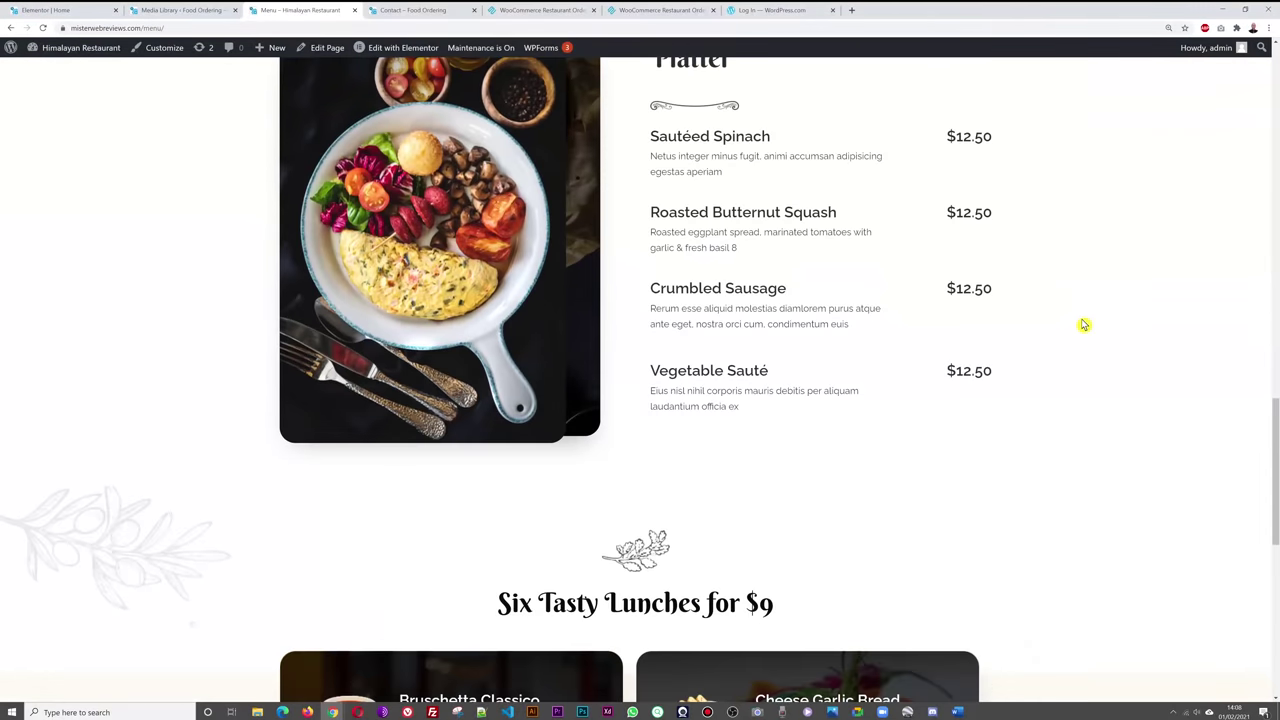
{"action": "scroll", "coordinate": [1084, 324], "scroll_direction": "down", "scroll_amount": 4}
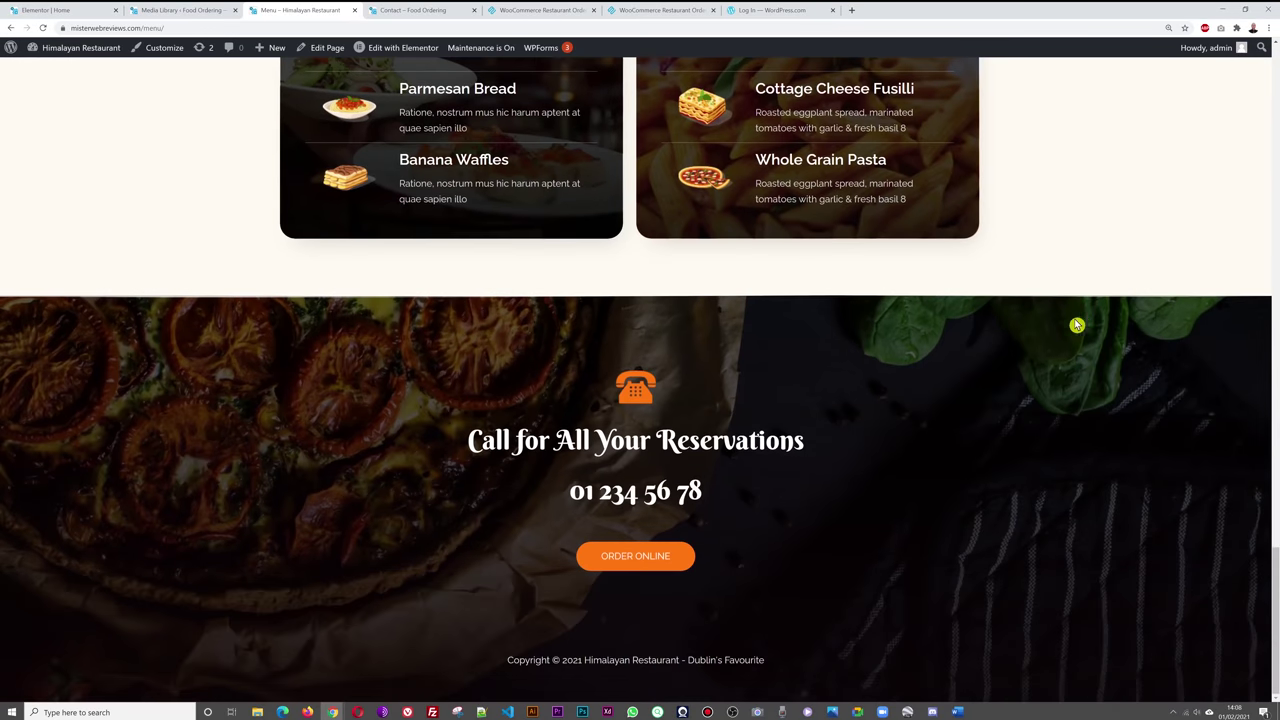
{"action": "scroll", "coordinate": [1075, 323], "scroll_direction": "up", "scroll_amount": 11}
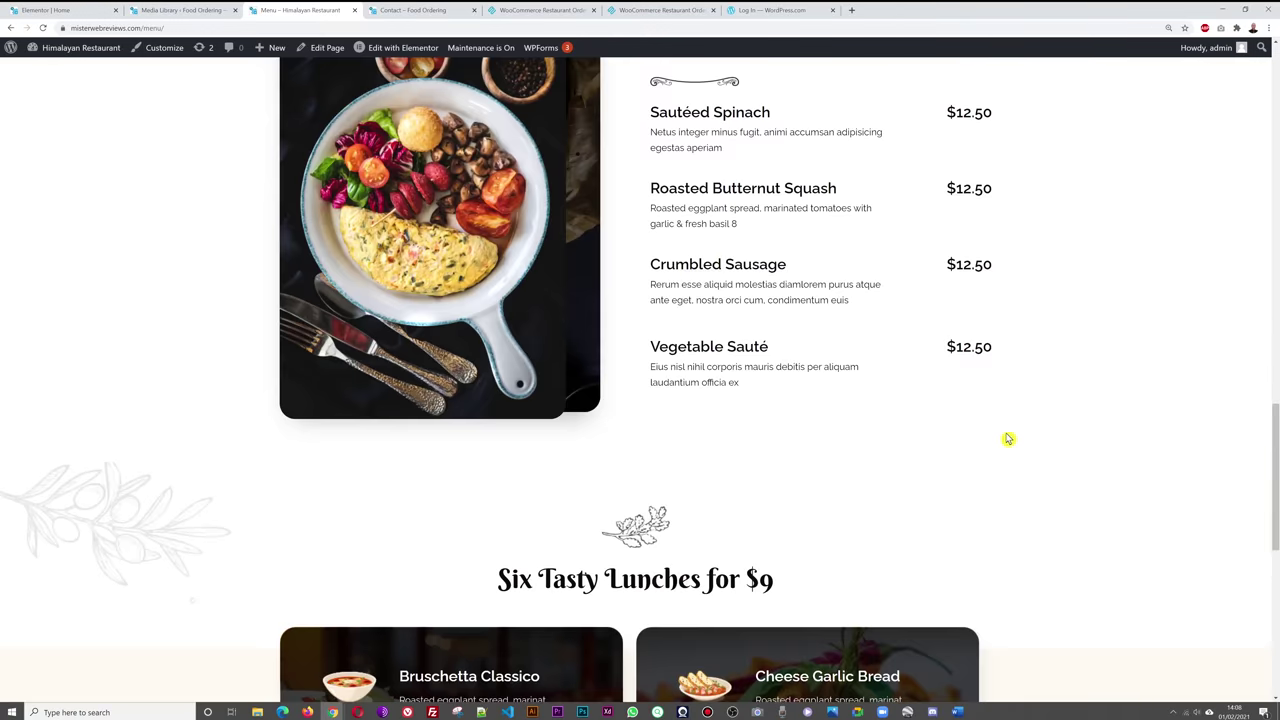
{"action": "scroll", "coordinate": [1008, 439], "scroll_direction": "up", "scroll_amount": 12}
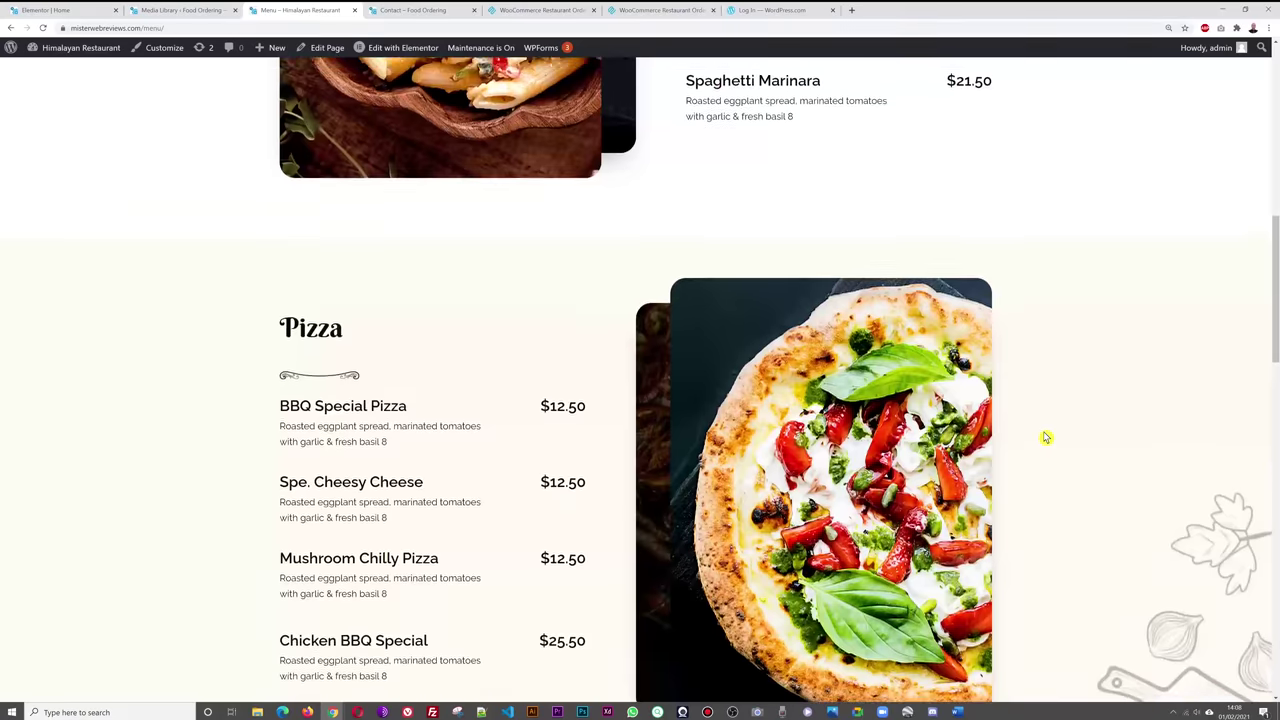
{"action": "scroll", "coordinate": [1045, 437], "scroll_direction": "up", "scroll_amount": 10}
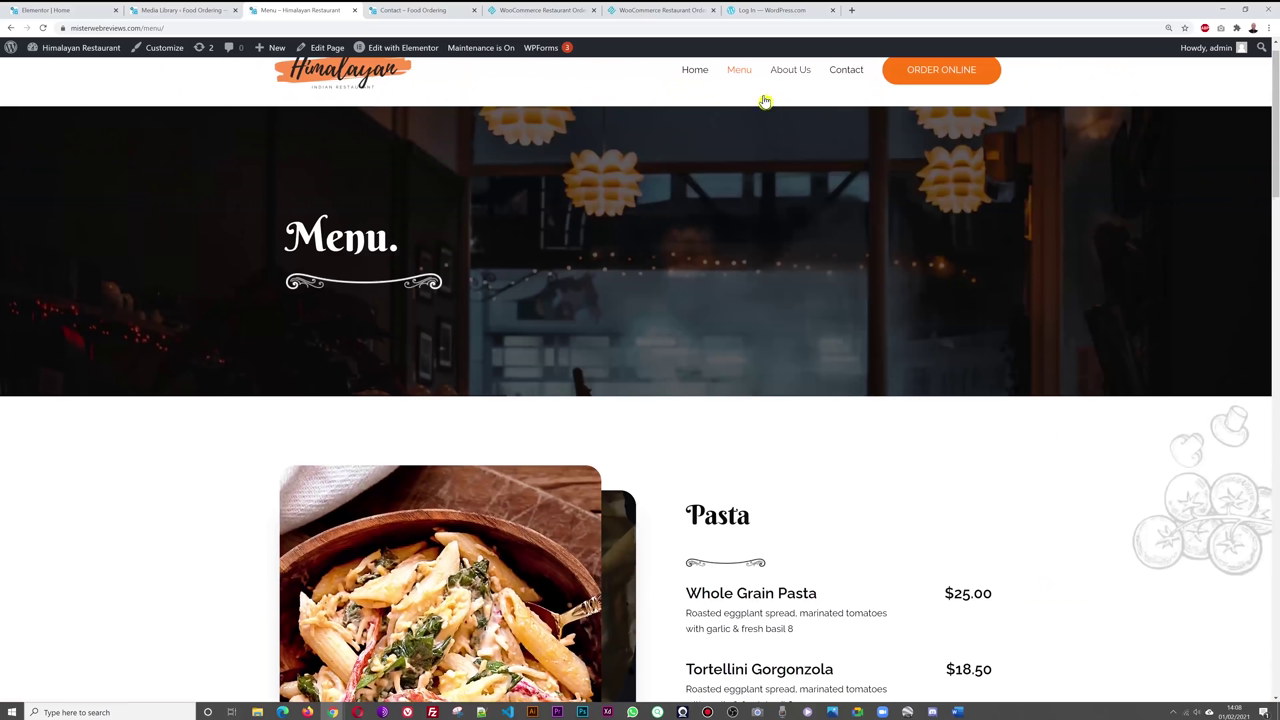
{"action": "scroll", "coordinate": [1140, 400], "scroll_direction": "up", "scroll_amount": 1}
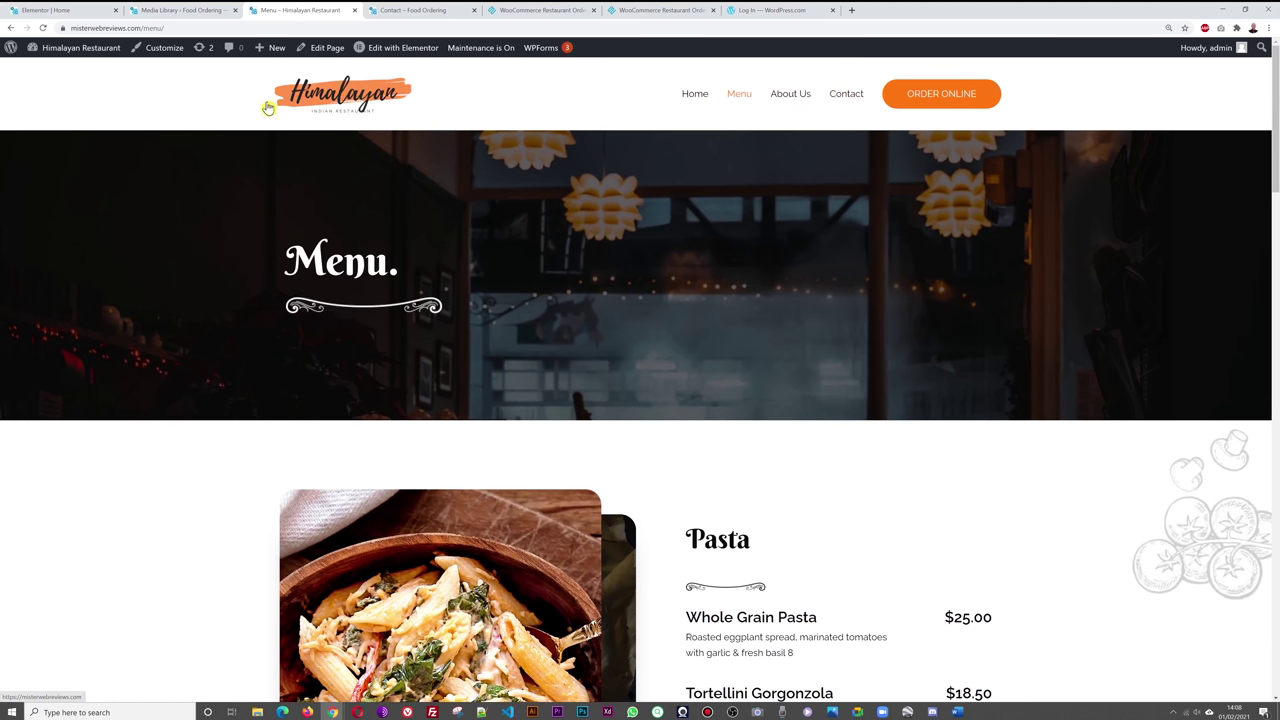
- Exit Elementor to the WordPress dashboard and open Appearance > Menus
{"action": "left_click", "coordinate": [65, 12]}
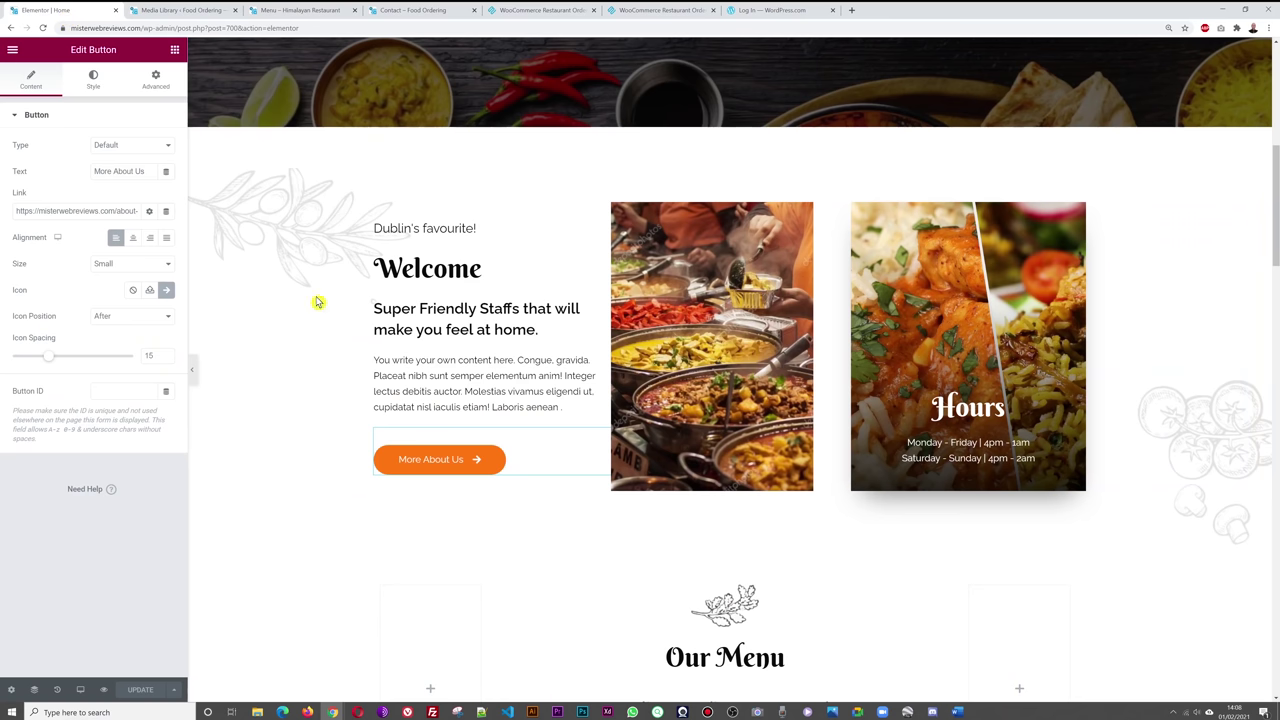
{"action": "left_click", "coordinate": [11, 54]}
{"action": "left_click", "coordinate": [68, 268]}
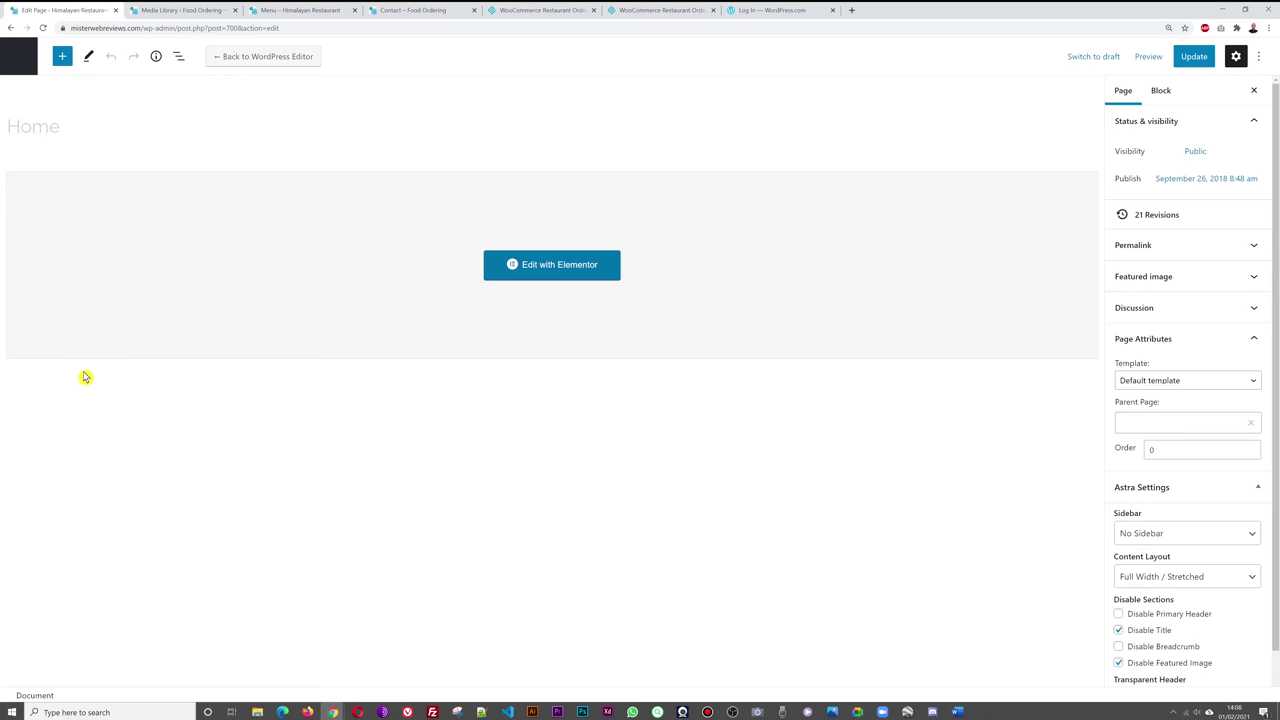
{"action": "left_click", "coordinate": [19, 57]}
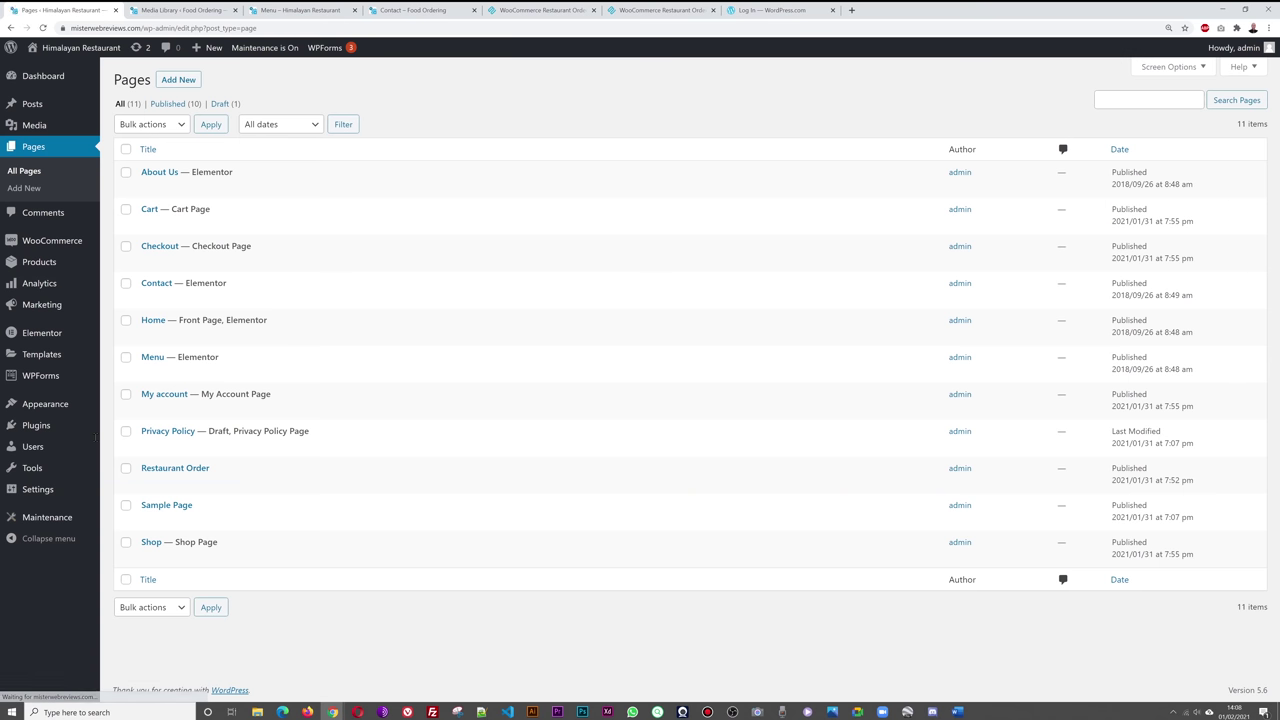
{"action": "mouse_move", "coordinate": [90, 438]}
{"action": "mouse_move", "coordinate": [40, 406]}
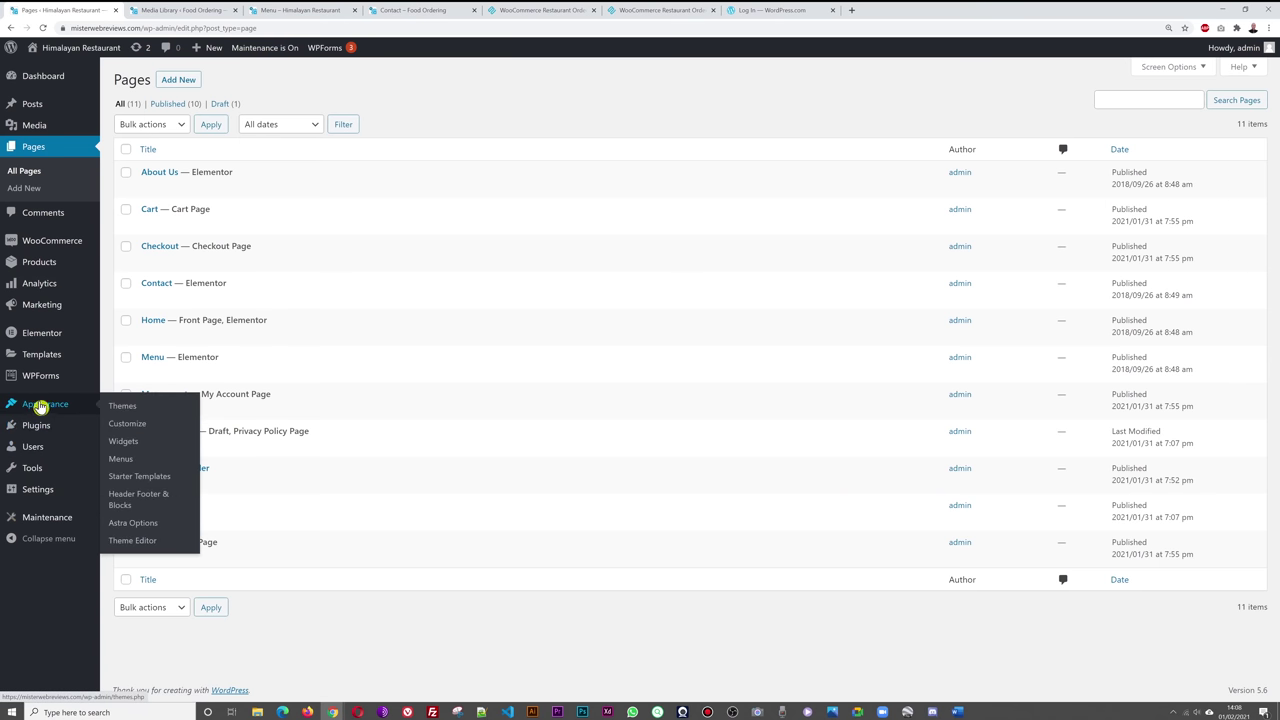
{"action": "left_click", "coordinate": [121, 460]}
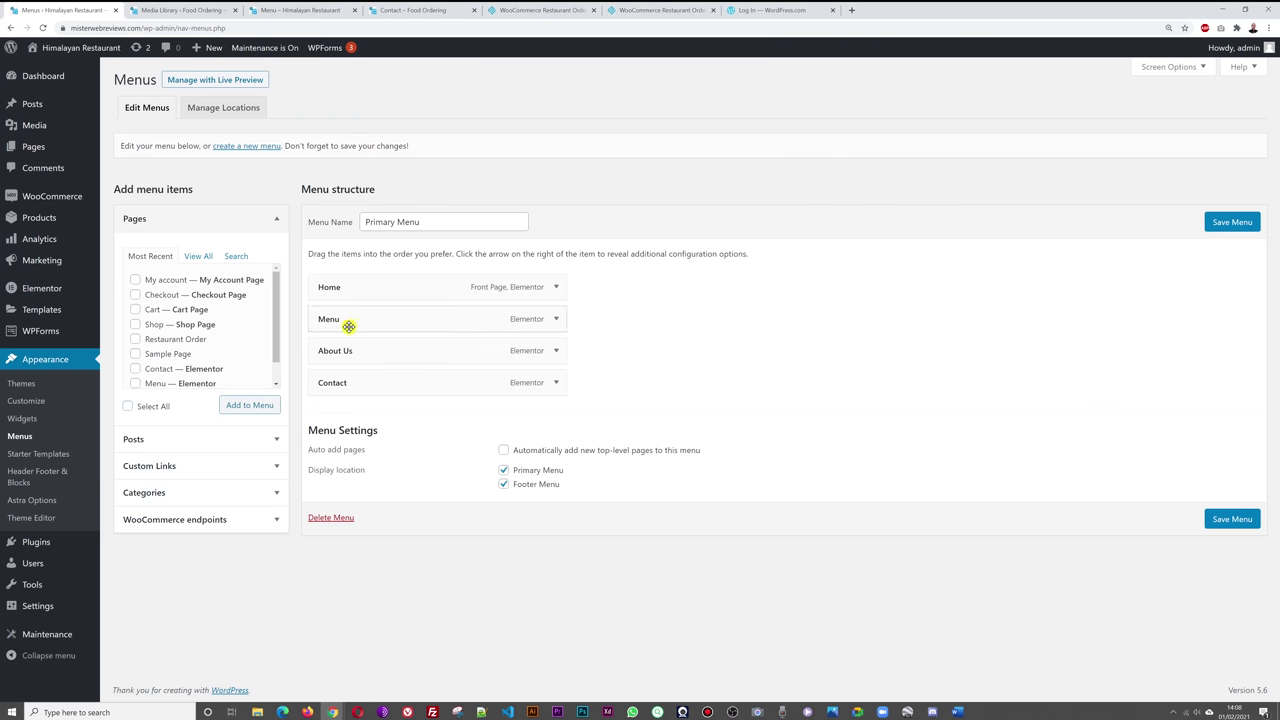
- Remove the Menu item from the primary menu, save, and reload the live site
{"action": "left_click", "coordinate": [556, 319]}
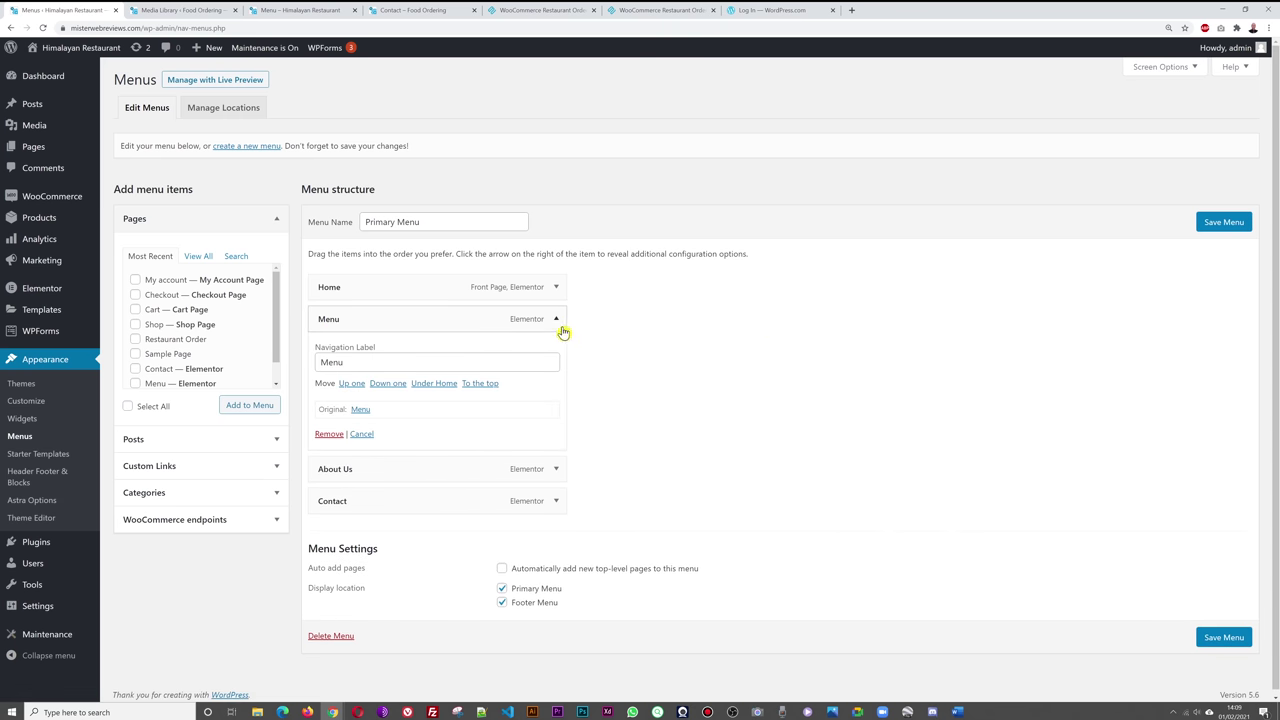
{"action": "left_click", "coordinate": [328, 434]}
{"action": "left_click", "coordinate": [1226, 226]}
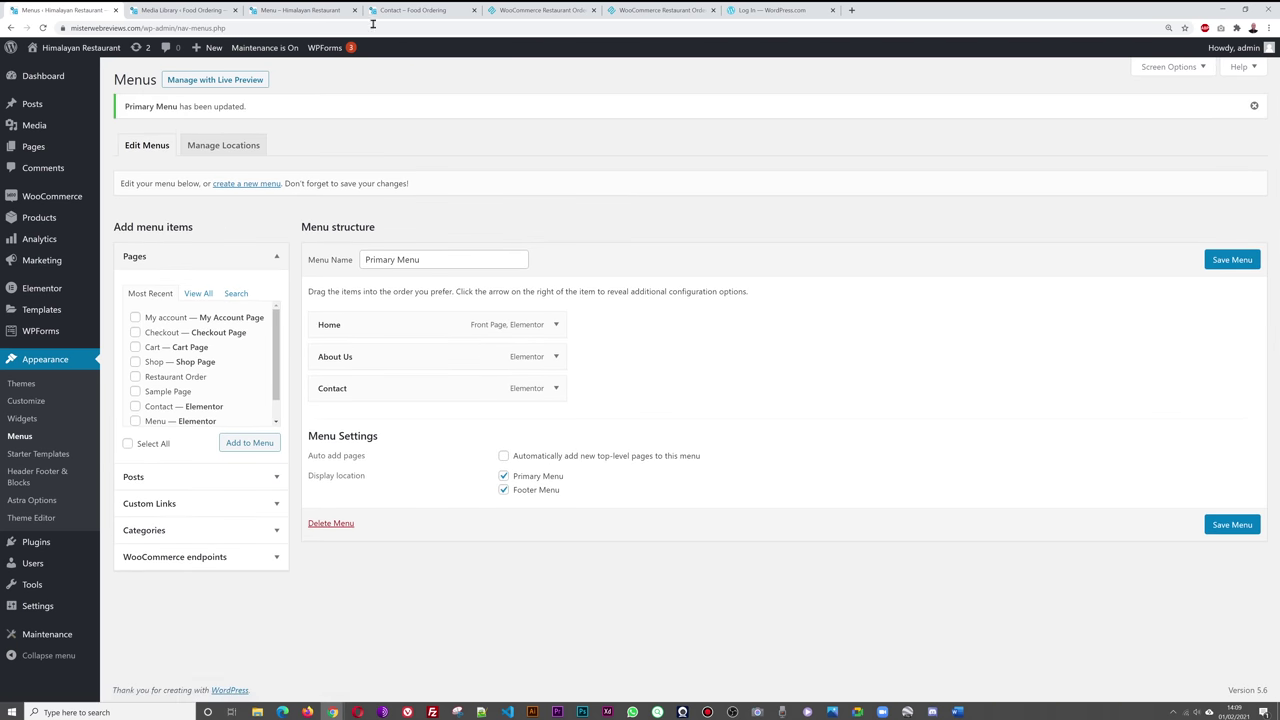
{"action": "left_click", "coordinate": [300, 10]}
{"action": "key", "text": "F5"}
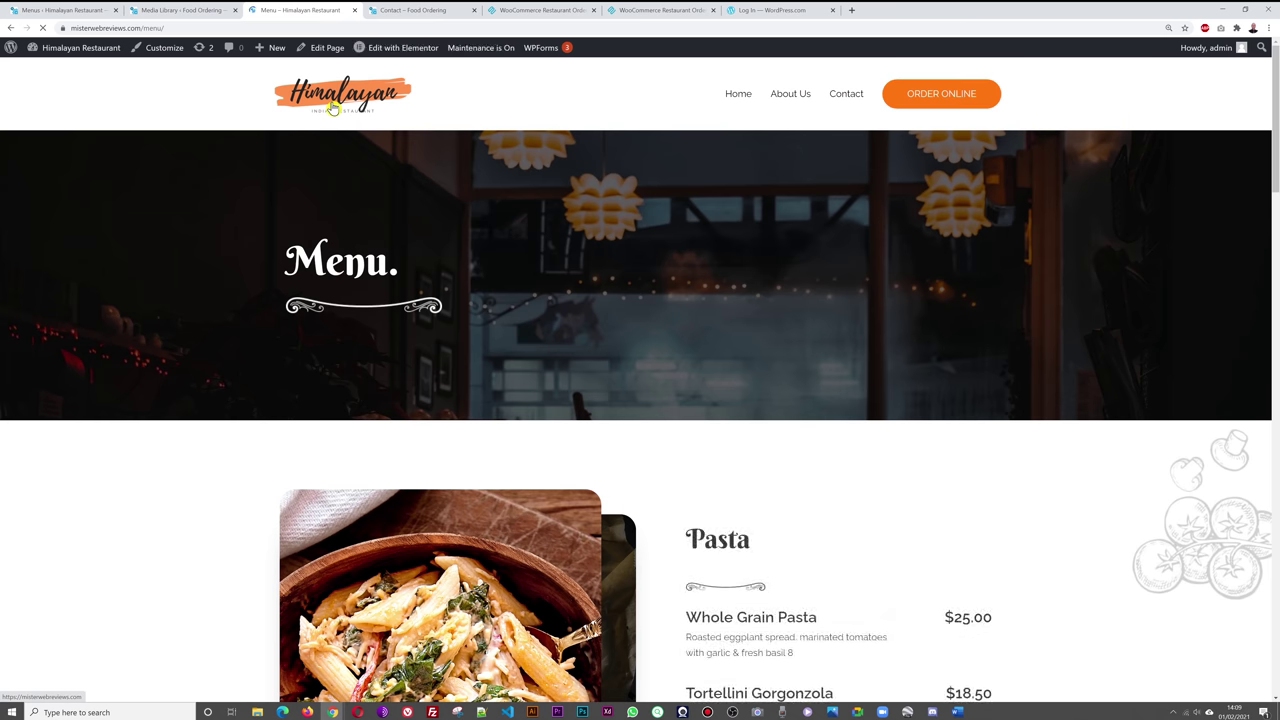
{"action": "left_click", "coordinate": [333, 108]}
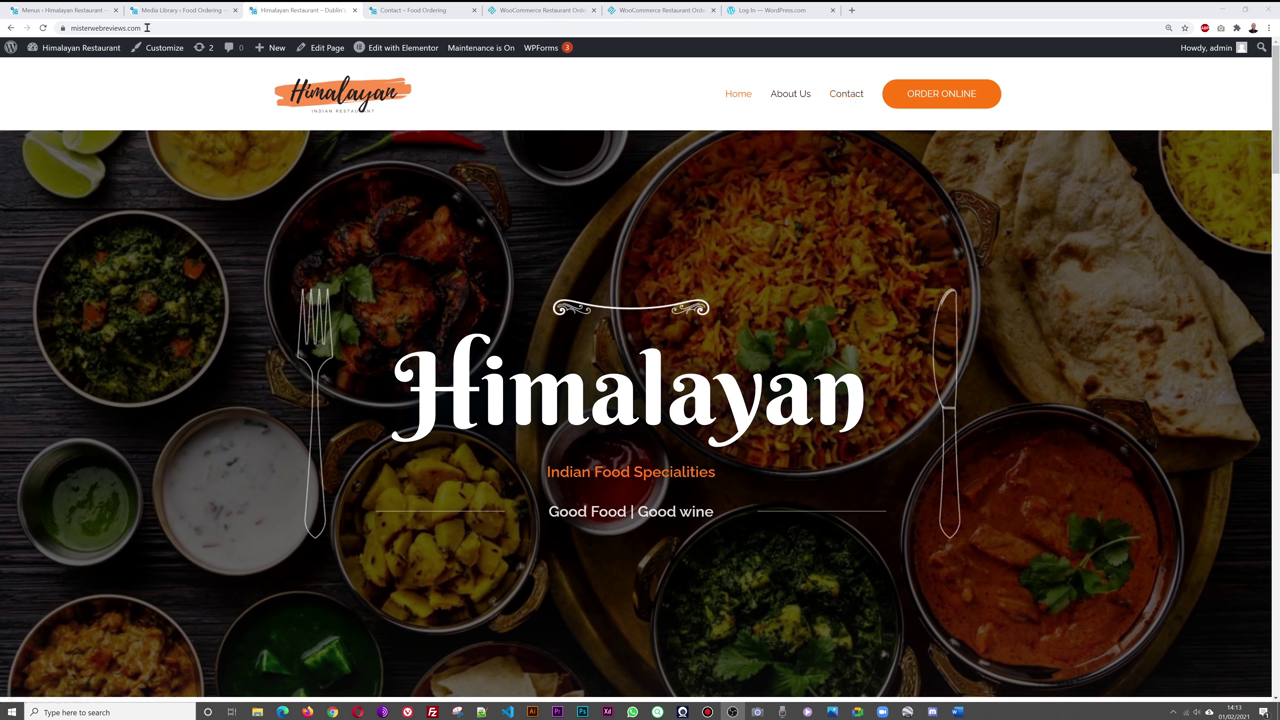
- Add the Cart page to the primary menu and save it
{"action": "key", "text": "ctrl+1"}
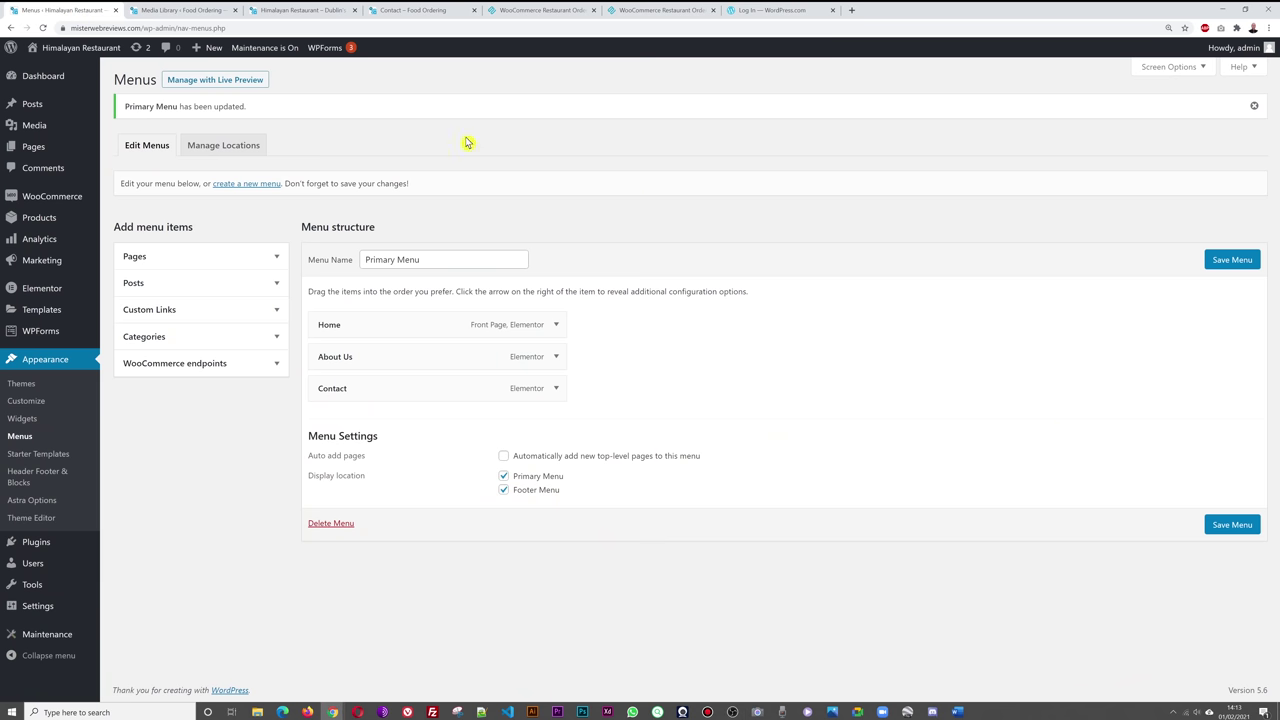
{"action": "left_click", "coordinate": [279, 261]}
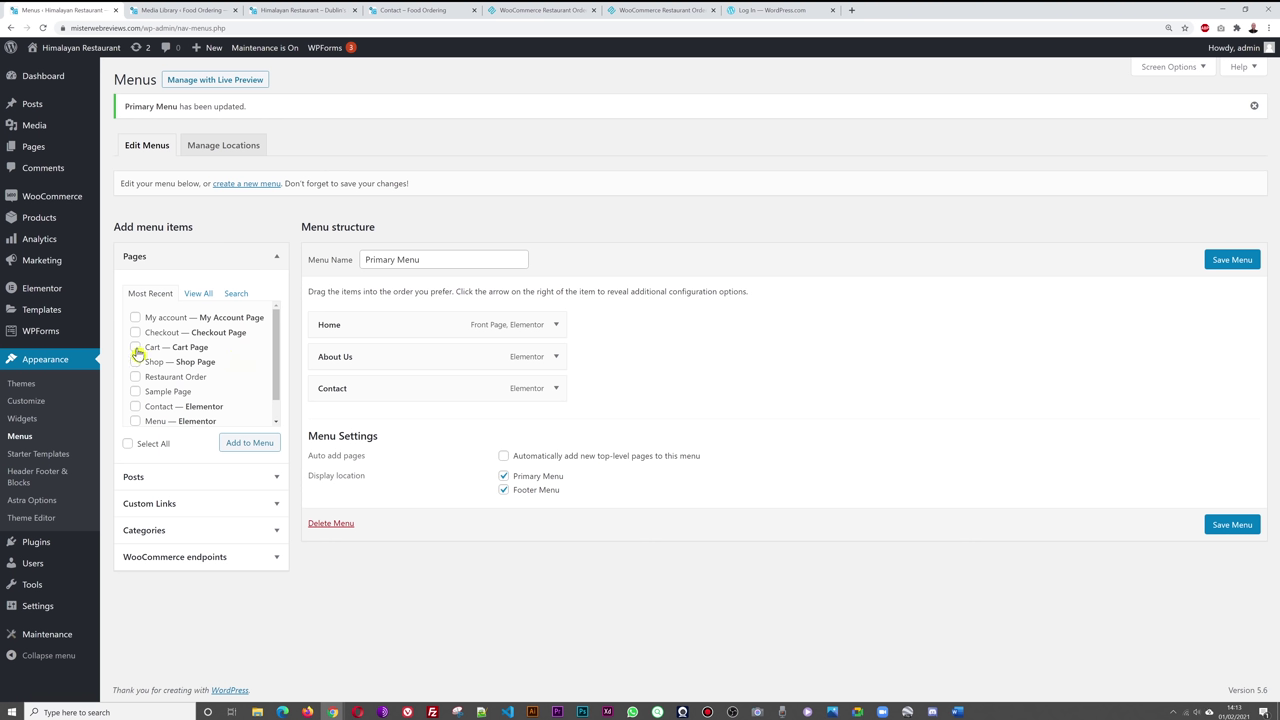
{"action": "left_click", "coordinate": [252, 447]}
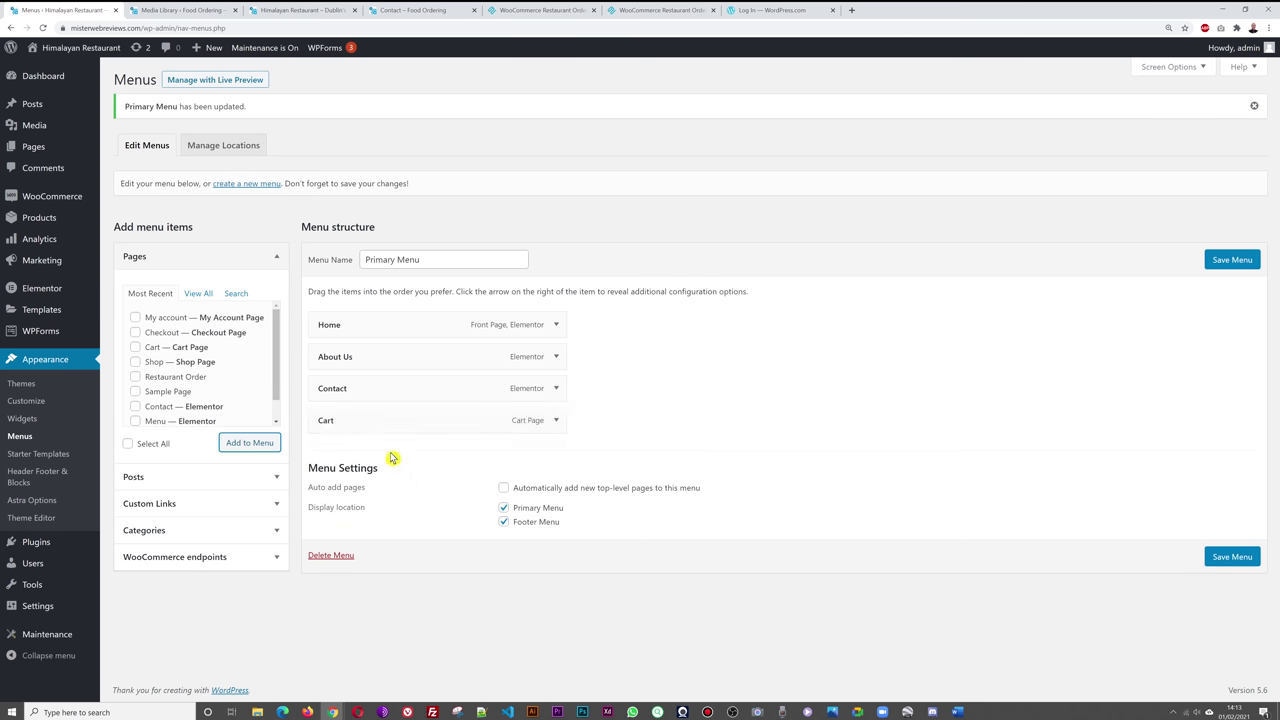
{"action": "left_click", "coordinate": [1234, 263]}
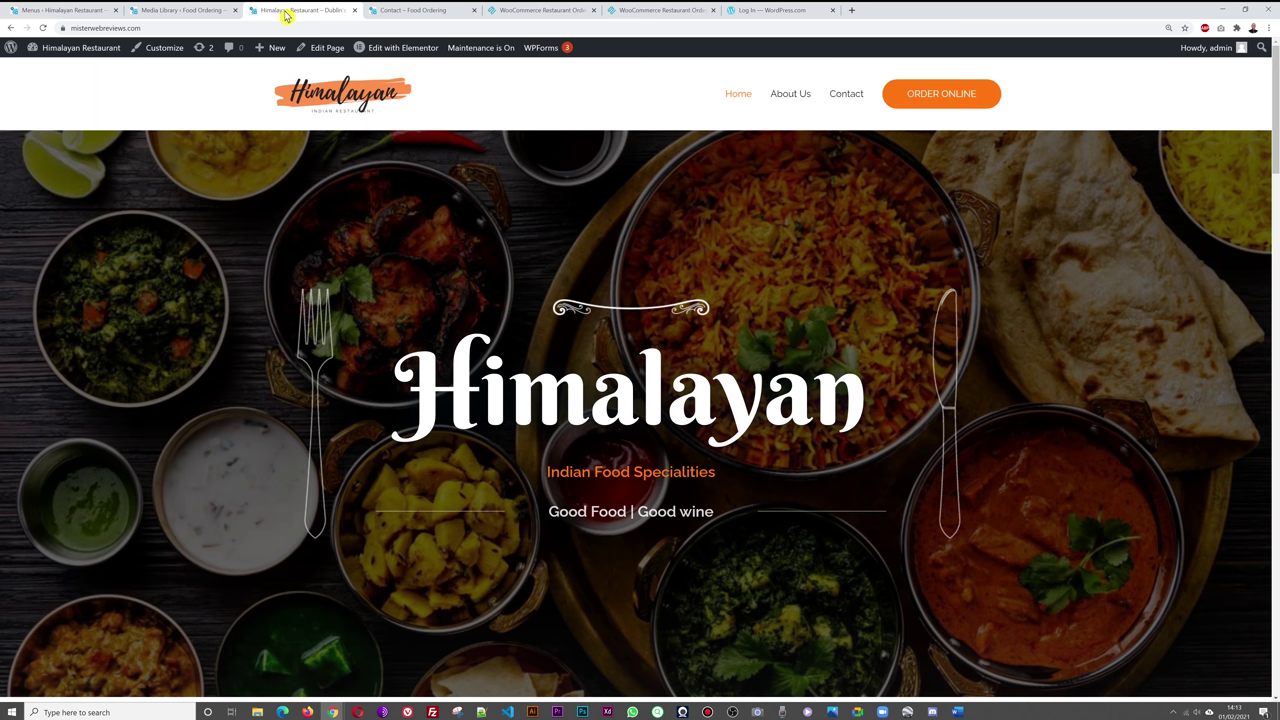
- Reload the live homepage and check the new Cart header link
{"action": "left_click", "coordinate": [292, 12]}
{"action": "left_click", "coordinate": [319, 99]}
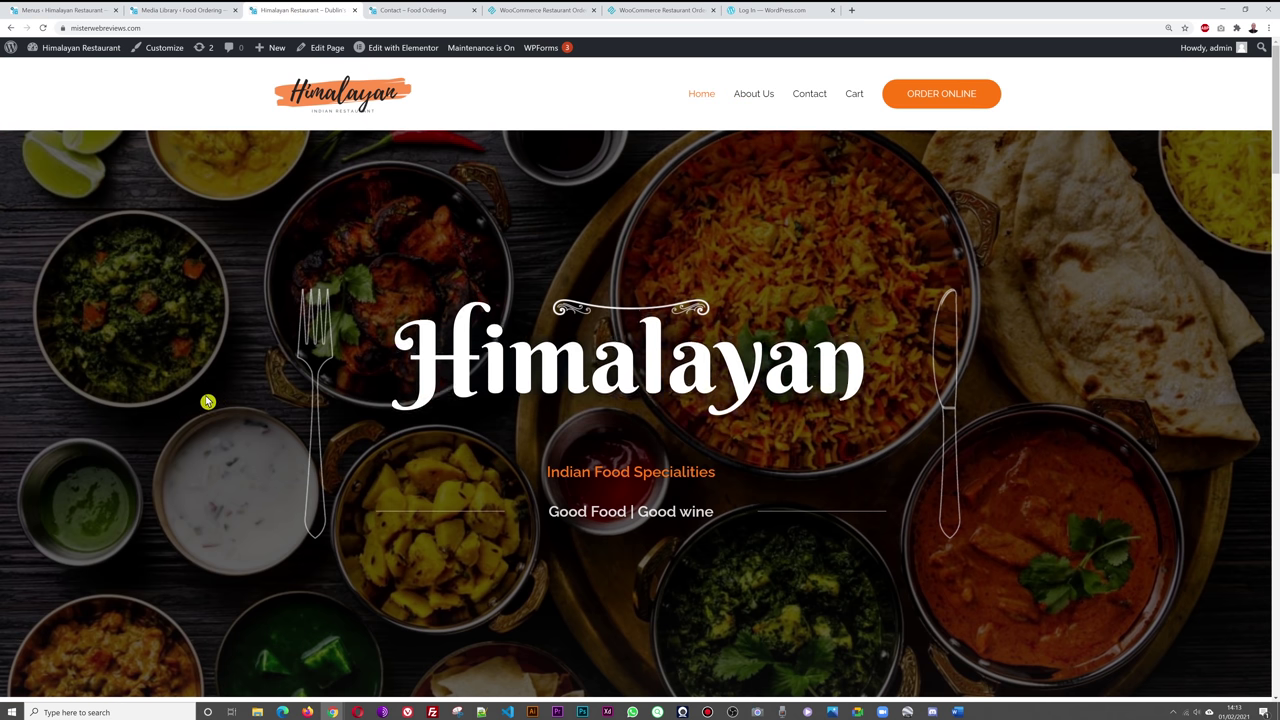
{"action": "left_click", "coordinate": [855, 99]}
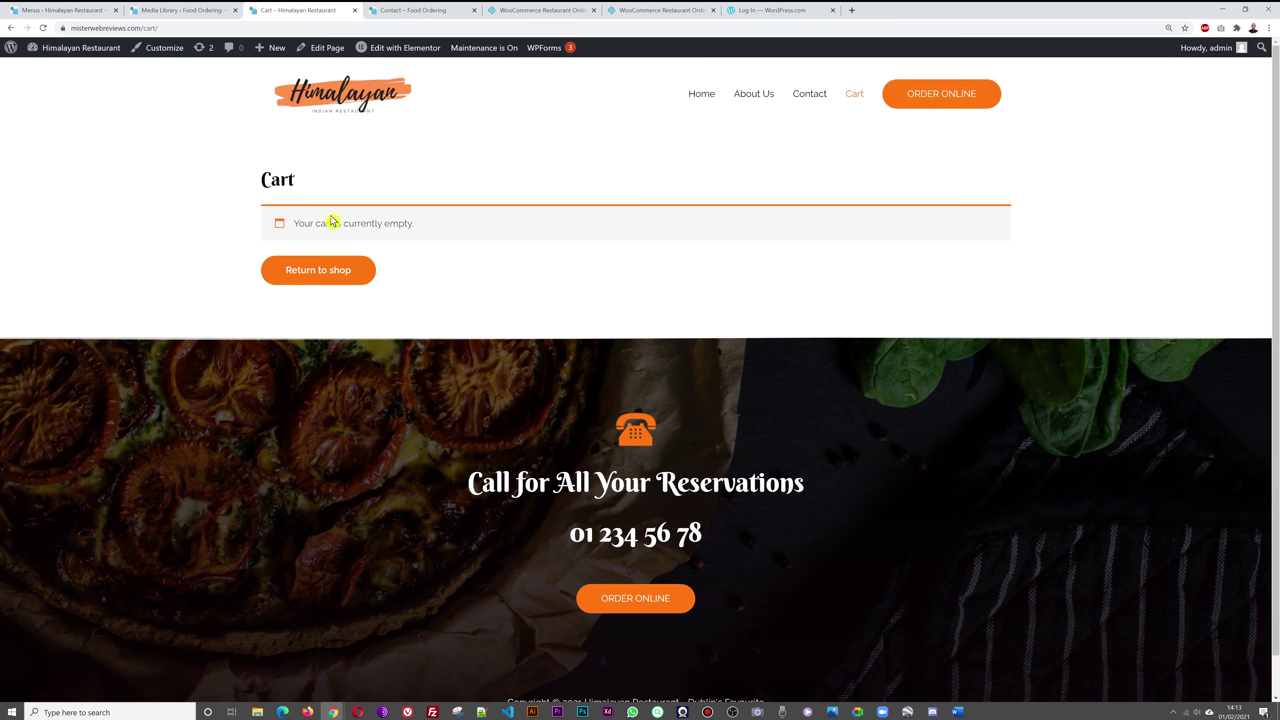
{"action": "left_click", "coordinate": [342, 106]}
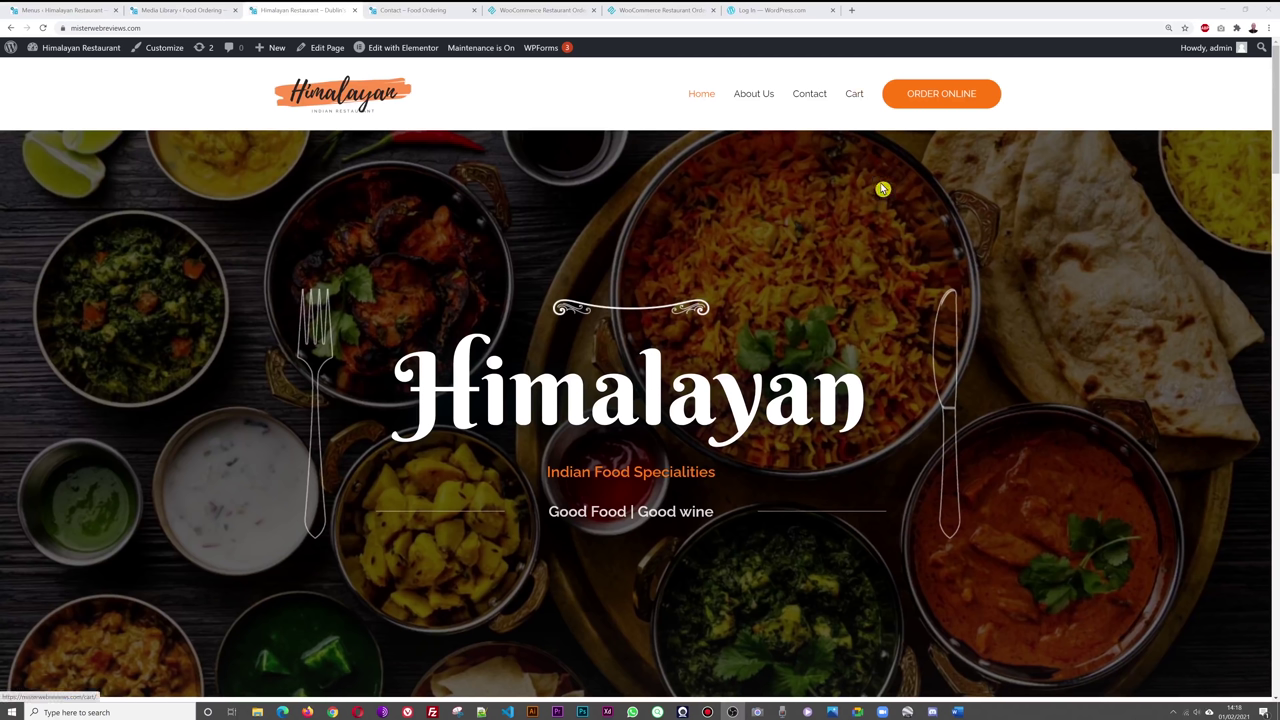
- Go to WooCommerce Coupons and start creating the first coupon
{"action": "left_click", "coordinate": [66, 12]}
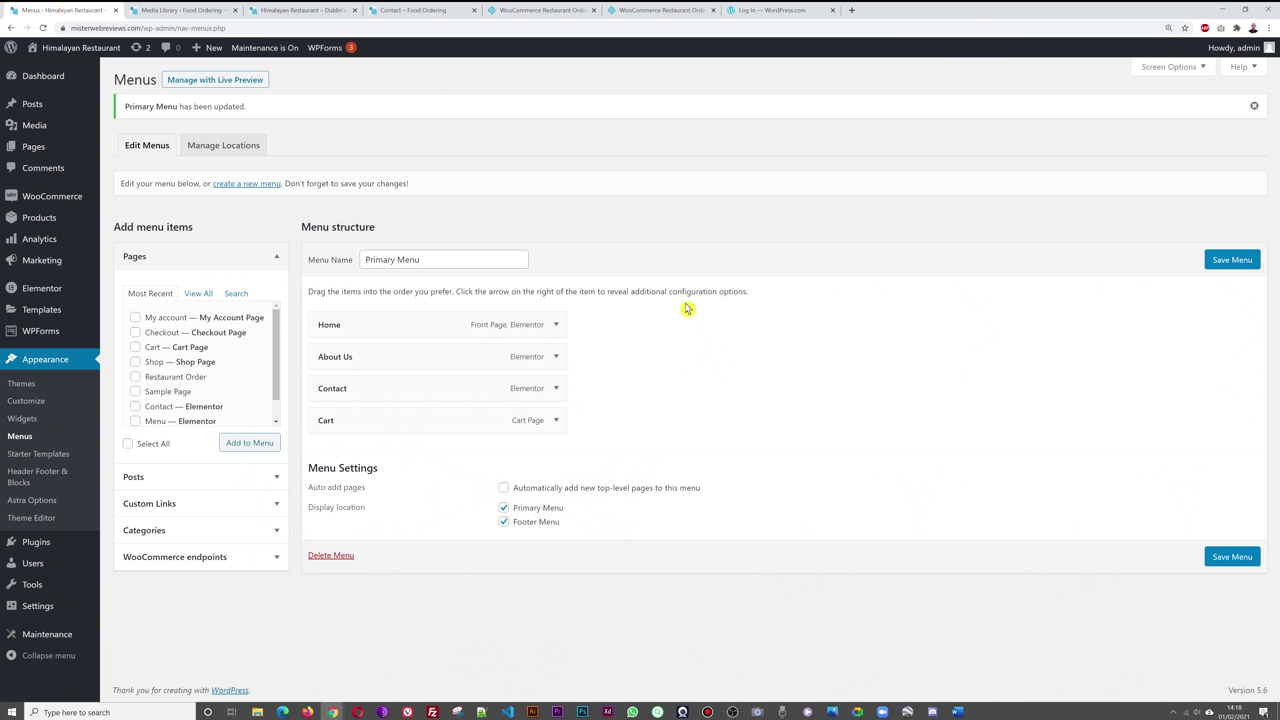
{"action": "mouse_move", "coordinate": [33, 196]}
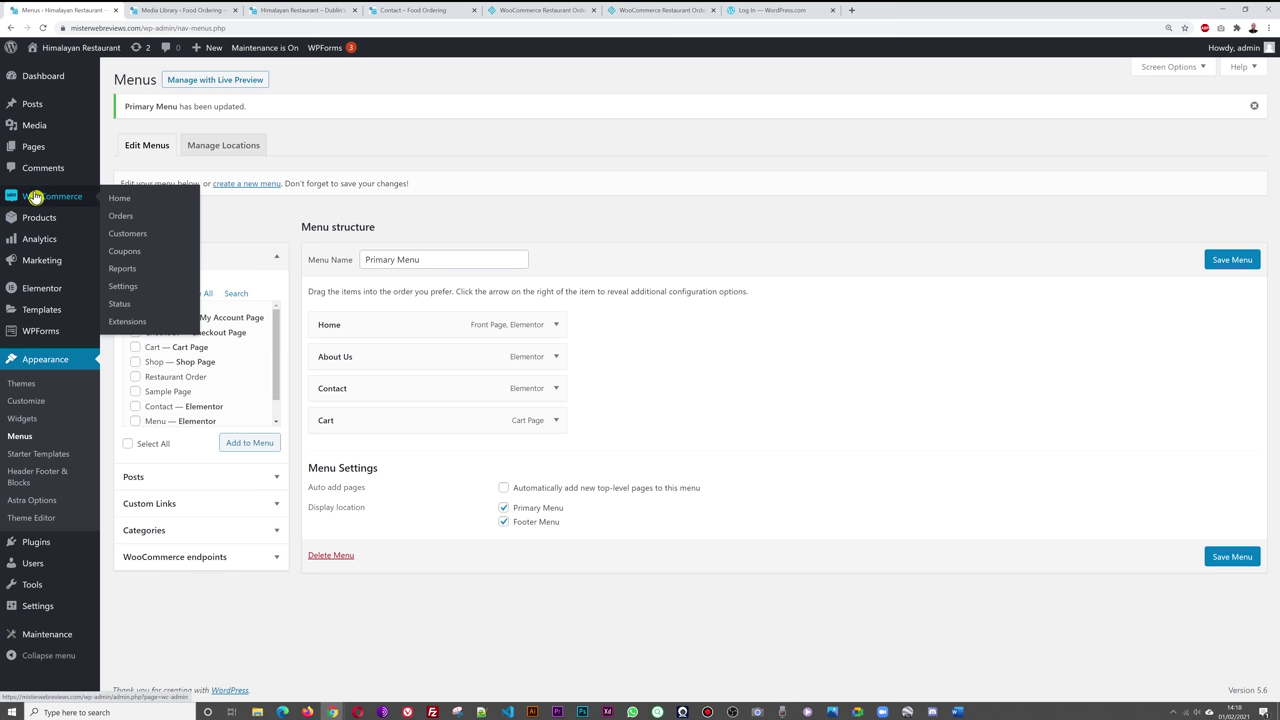
{"action": "left_click", "coordinate": [119, 255]}
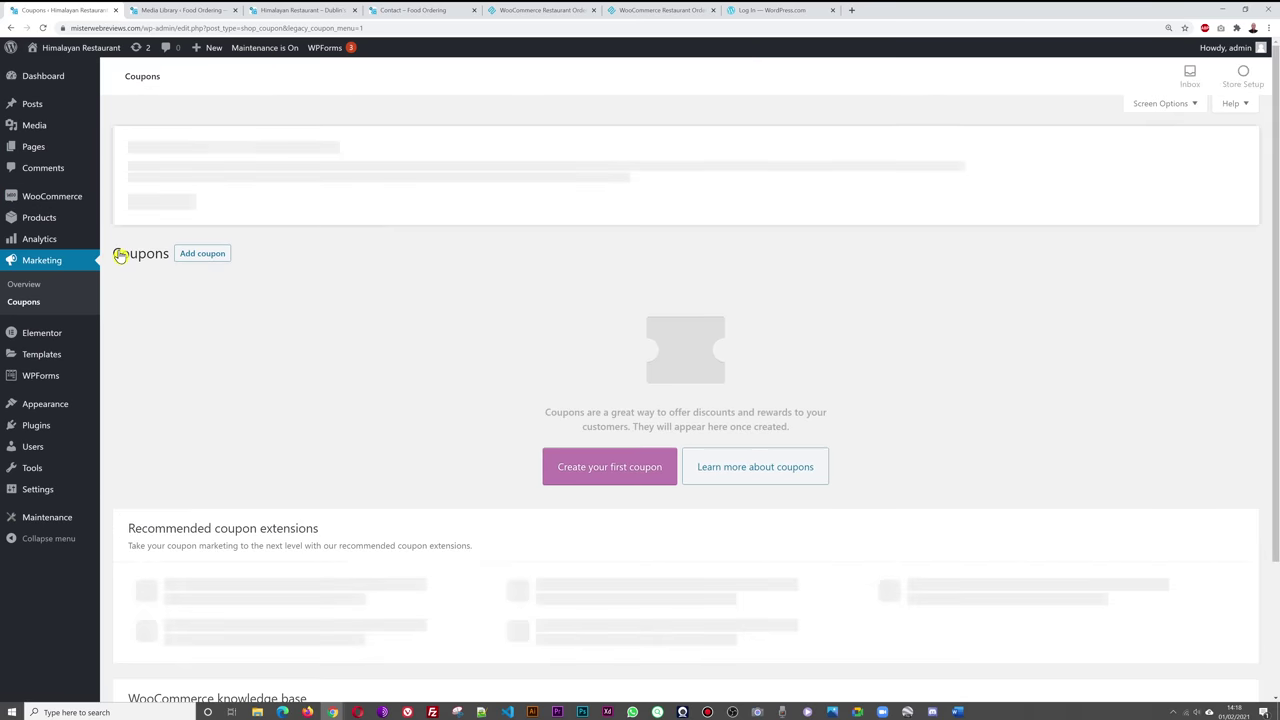
{"action": "left_click", "coordinate": [637, 478]}
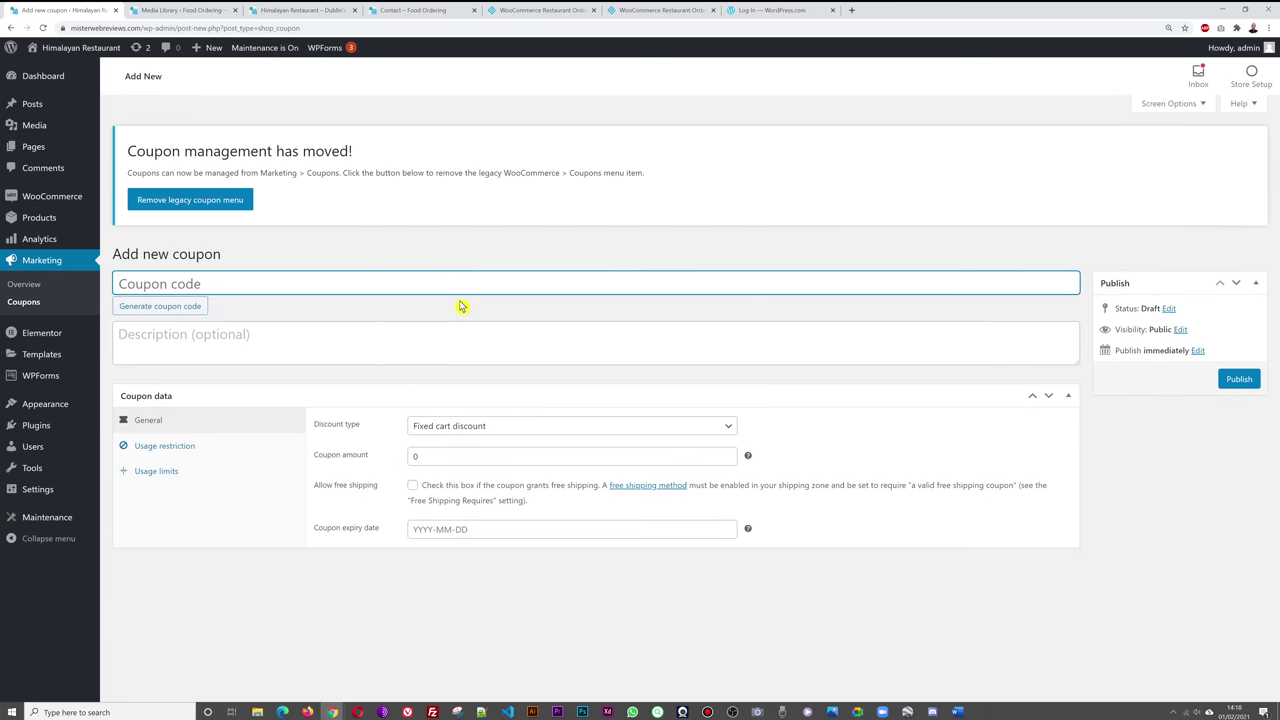
- Enter COUPON20 as the coupon code and bring up the Discount type options
{"action": "type", "text": "COUPON20"}
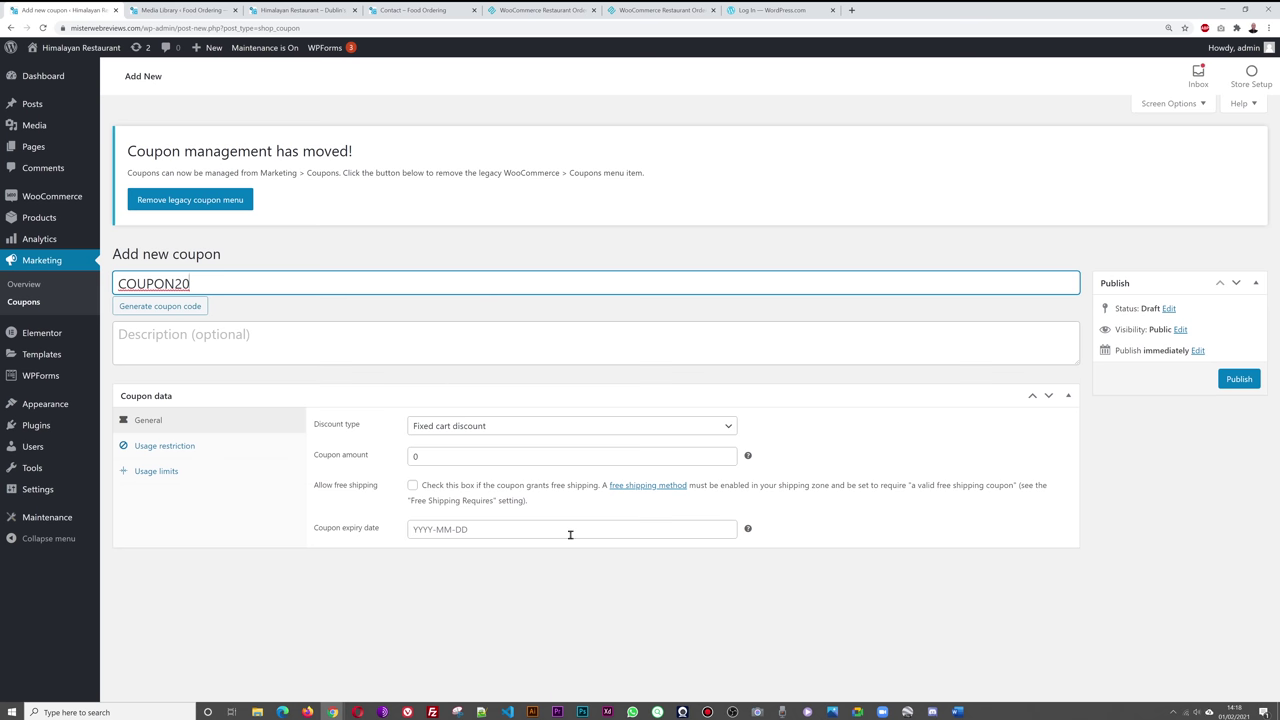
{"action": "key", "text": "Return"}
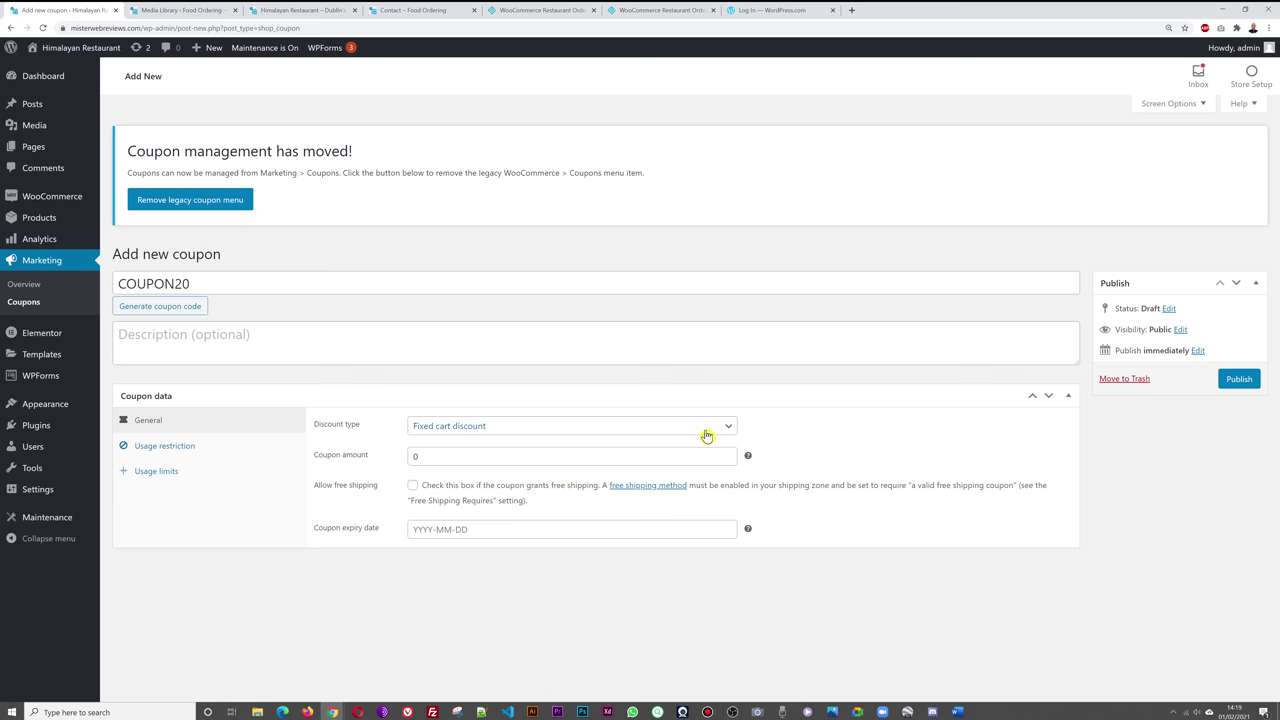
{"action": "left_click", "coordinate": [729, 428]}
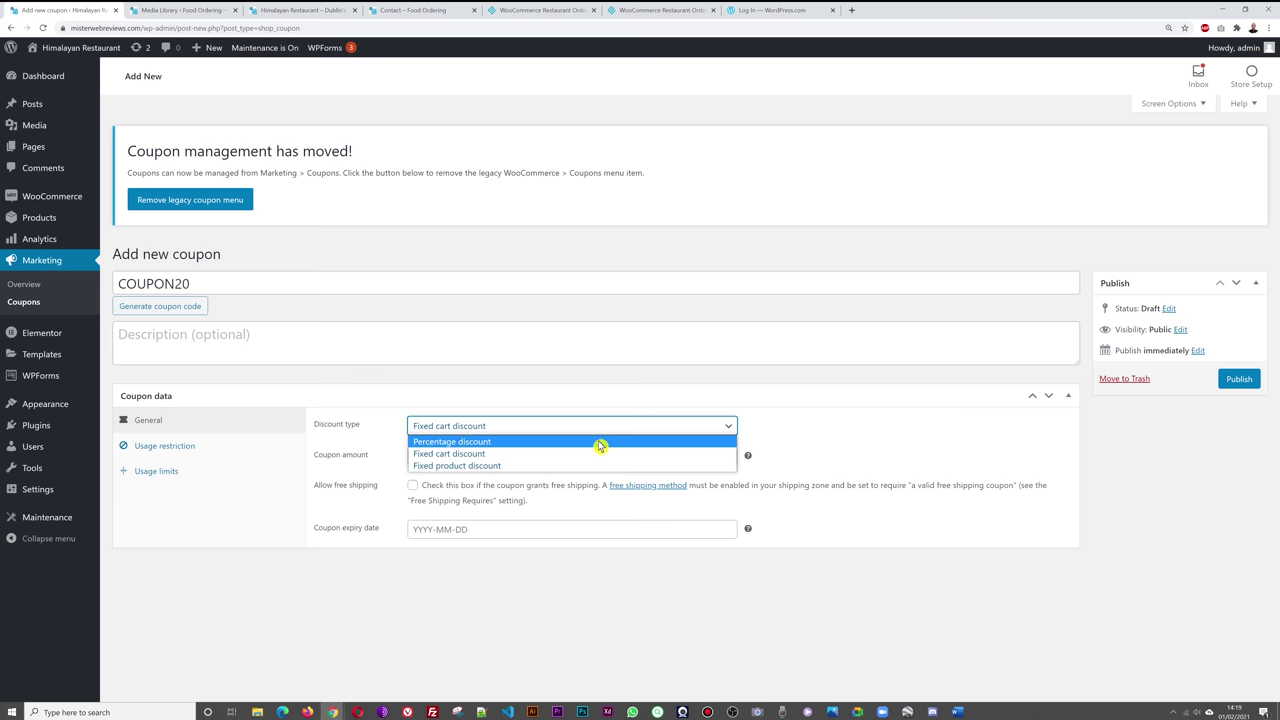
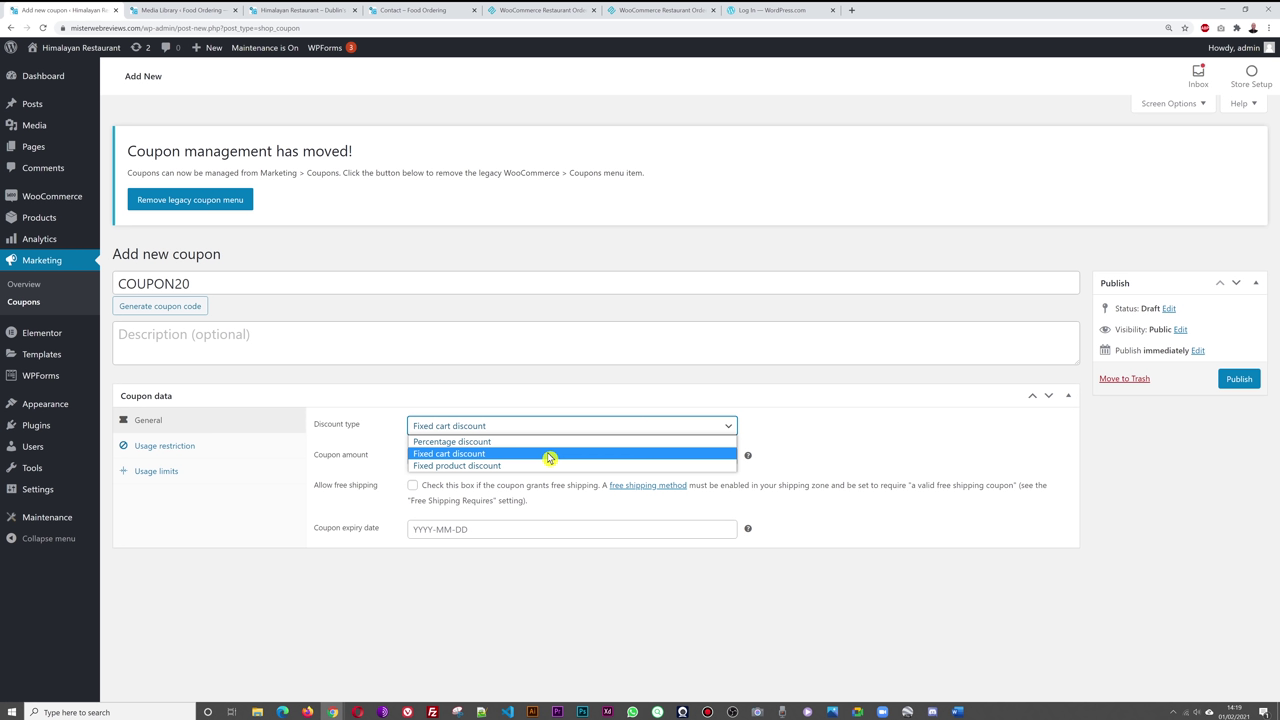
- Make COUPON20 a Percentage discount with a coupon amount of 20
{"action": "left_click", "coordinate": [493, 445]}
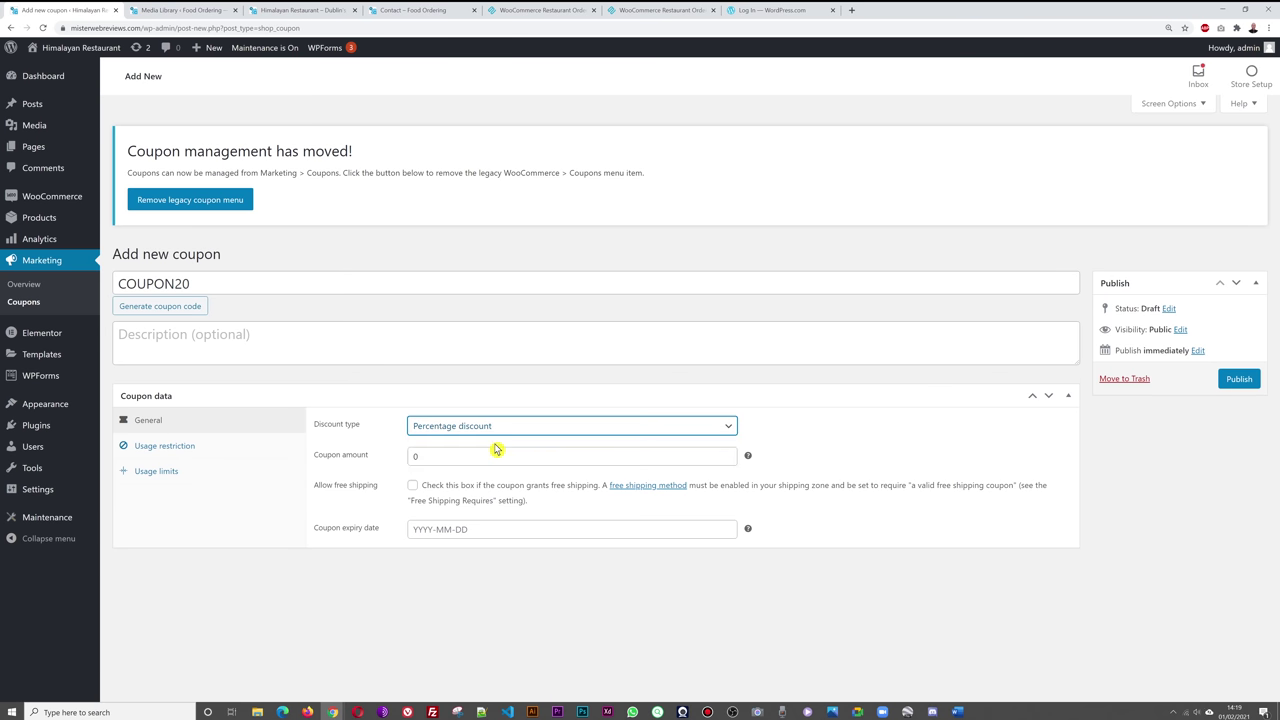
{"action": "double_click", "coordinate": [455, 453]}
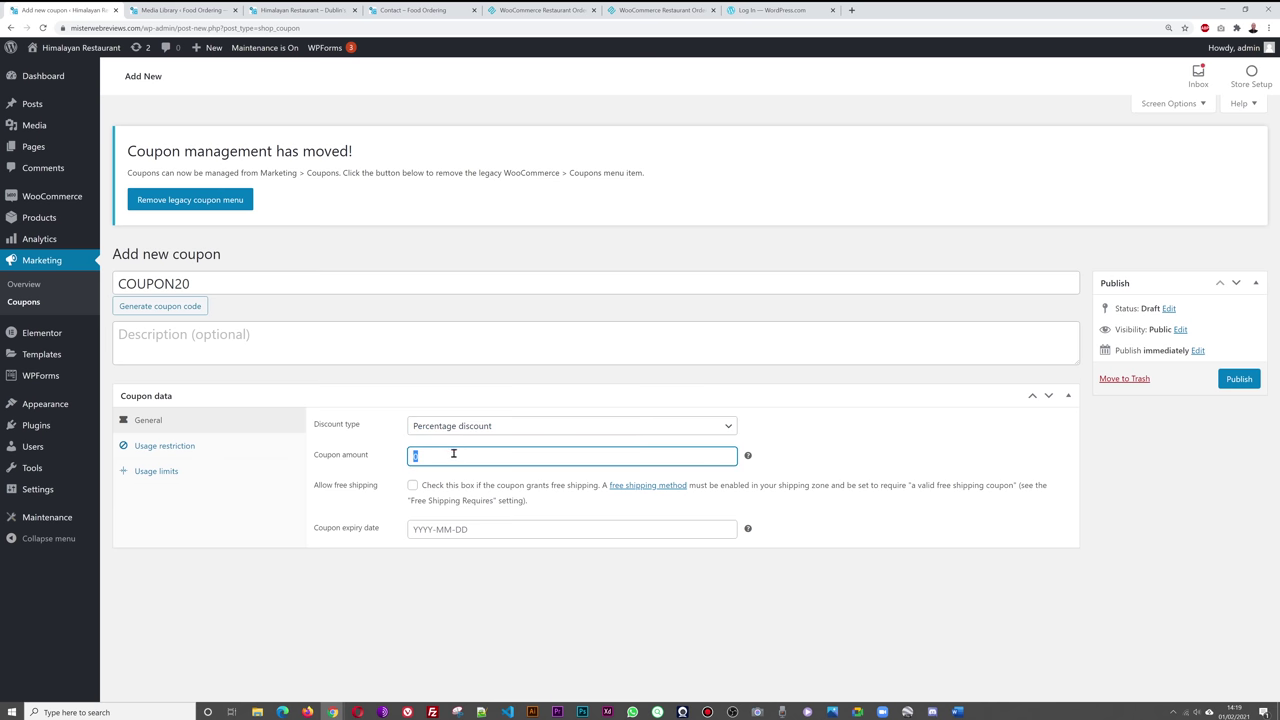
{"action": "type", "text": "20"}
{"action": "left_click", "coordinate": [566, 592]}
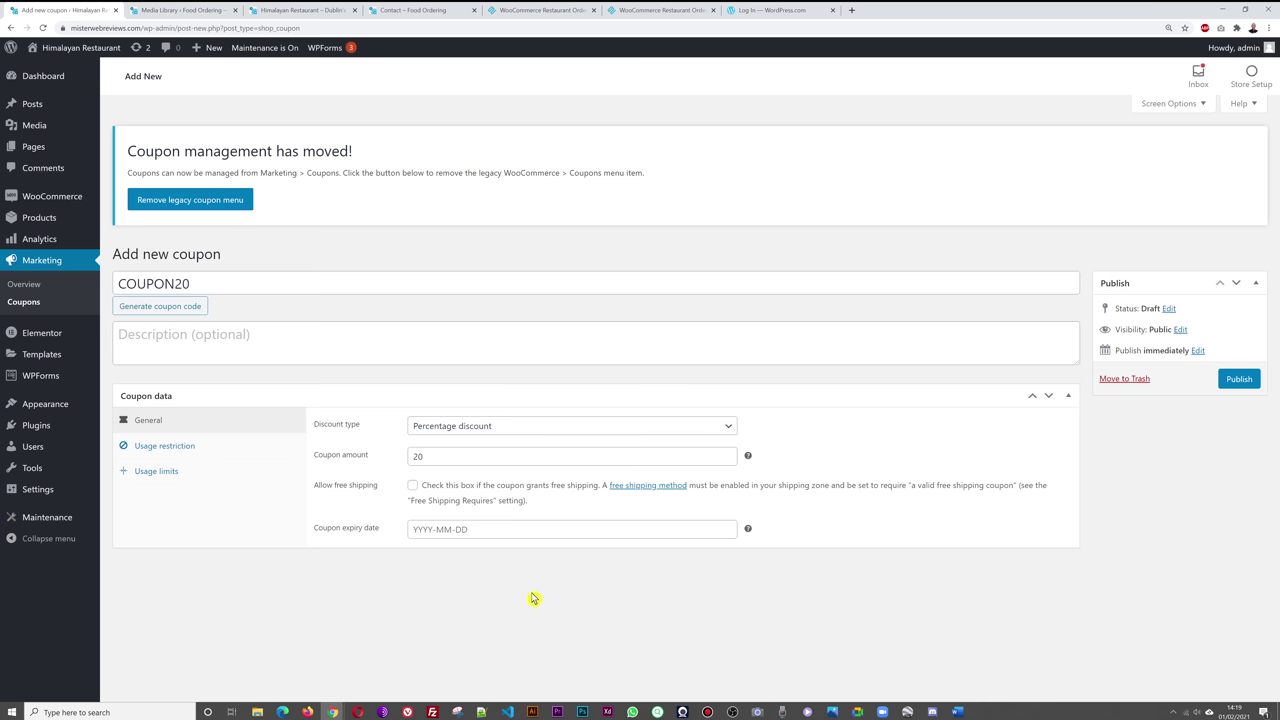
- Set the coupon expiry date to 28 Feb 2021 and publish COUPON20
{"action": "left_click", "coordinate": [505, 530]}
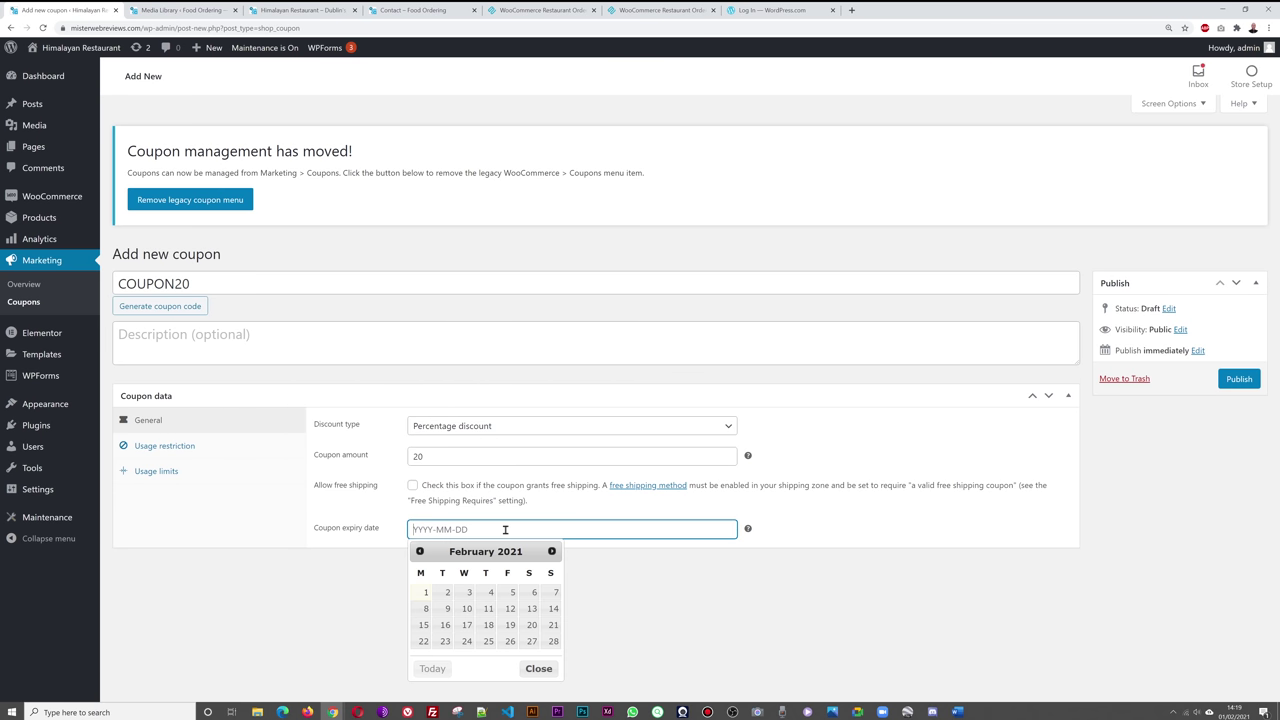
{"action": "left_click", "coordinate": [554, 643]}
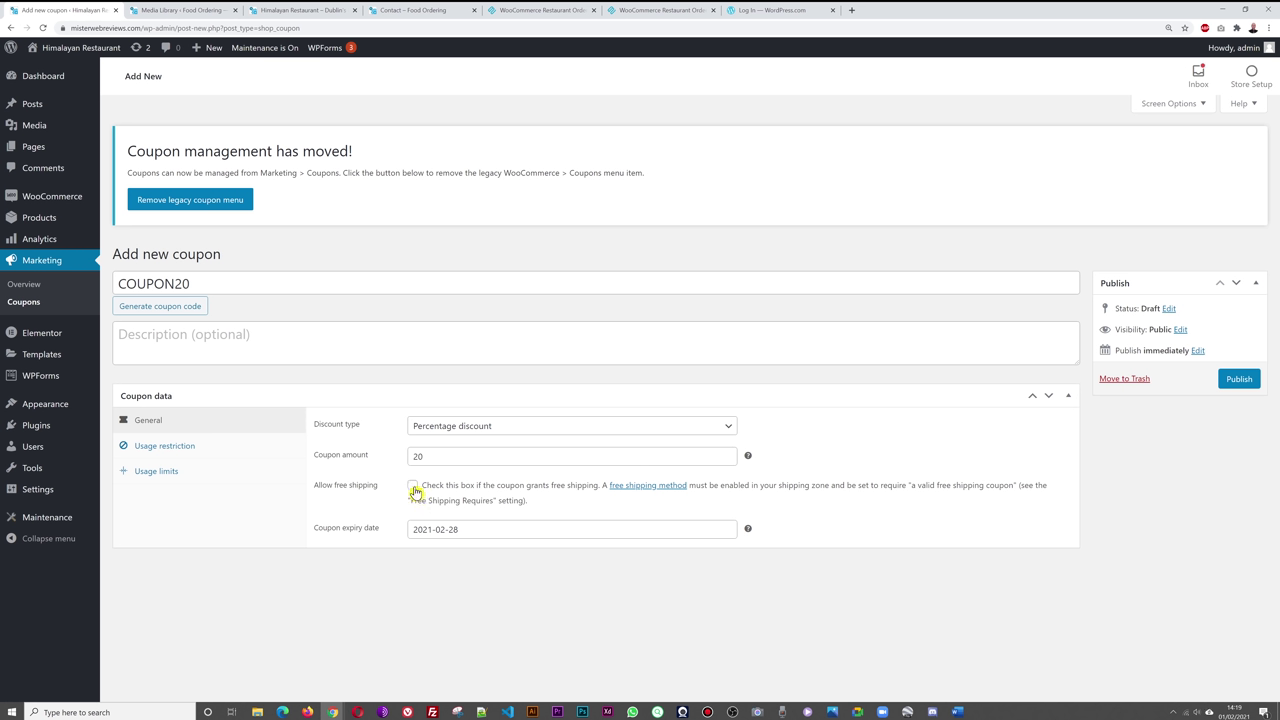
{"action": "left_click", "coordinate": [1238, 380]}
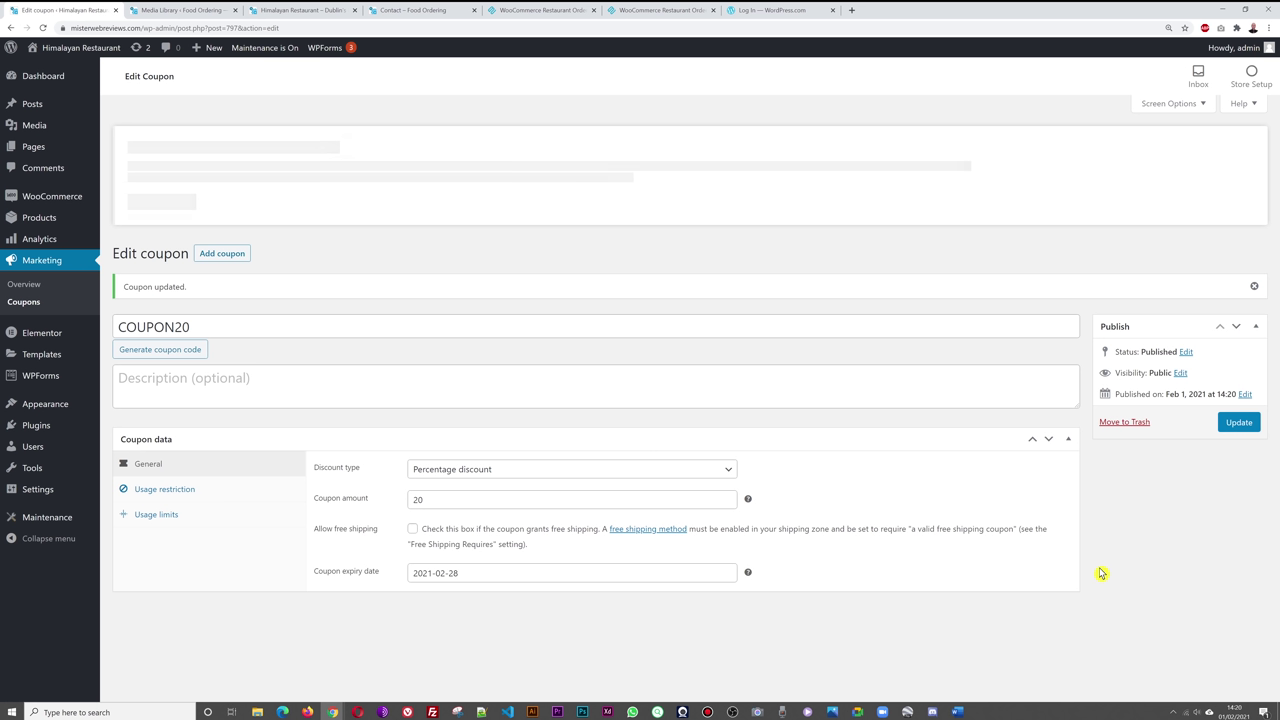
- From the restaurant site, add Chicken Madras with Plain Rice, Himalayan Special bread and a gluten-free note (£17.49) to the cart
{"action": "left_click", "coordinate": [282, 11]}
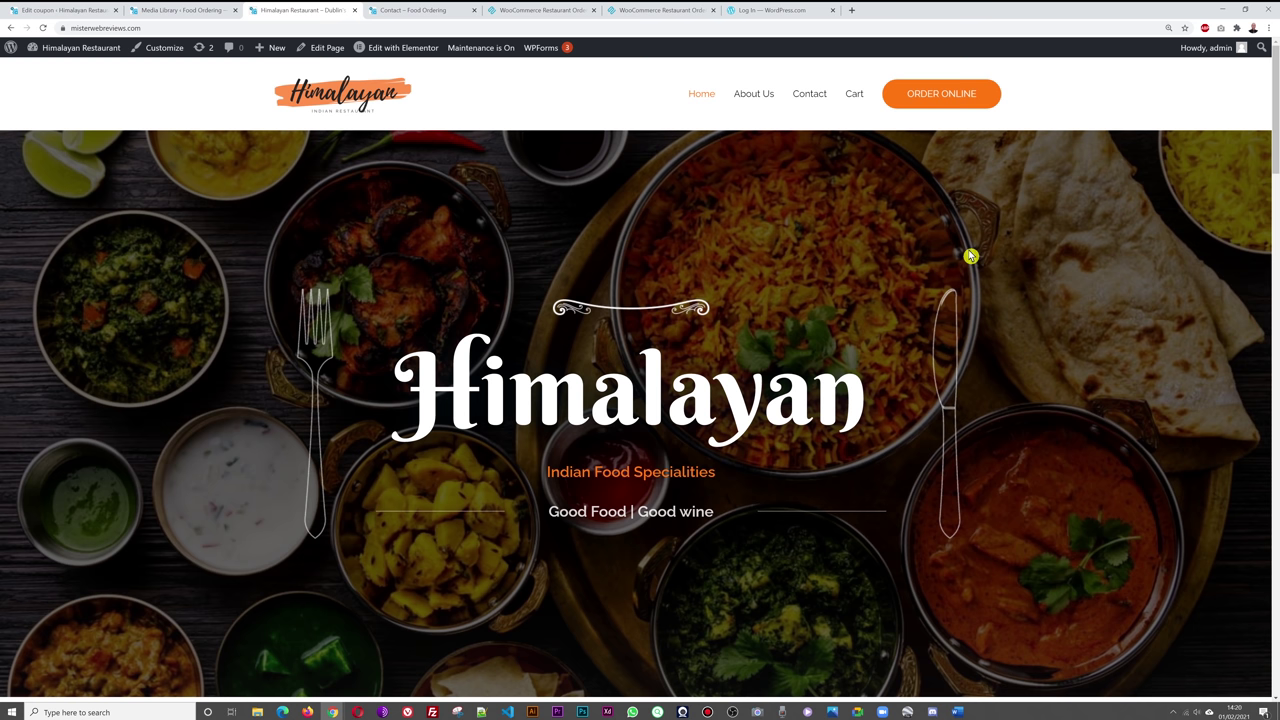
{"action": "left_click", "coordinate": [944, 100]}
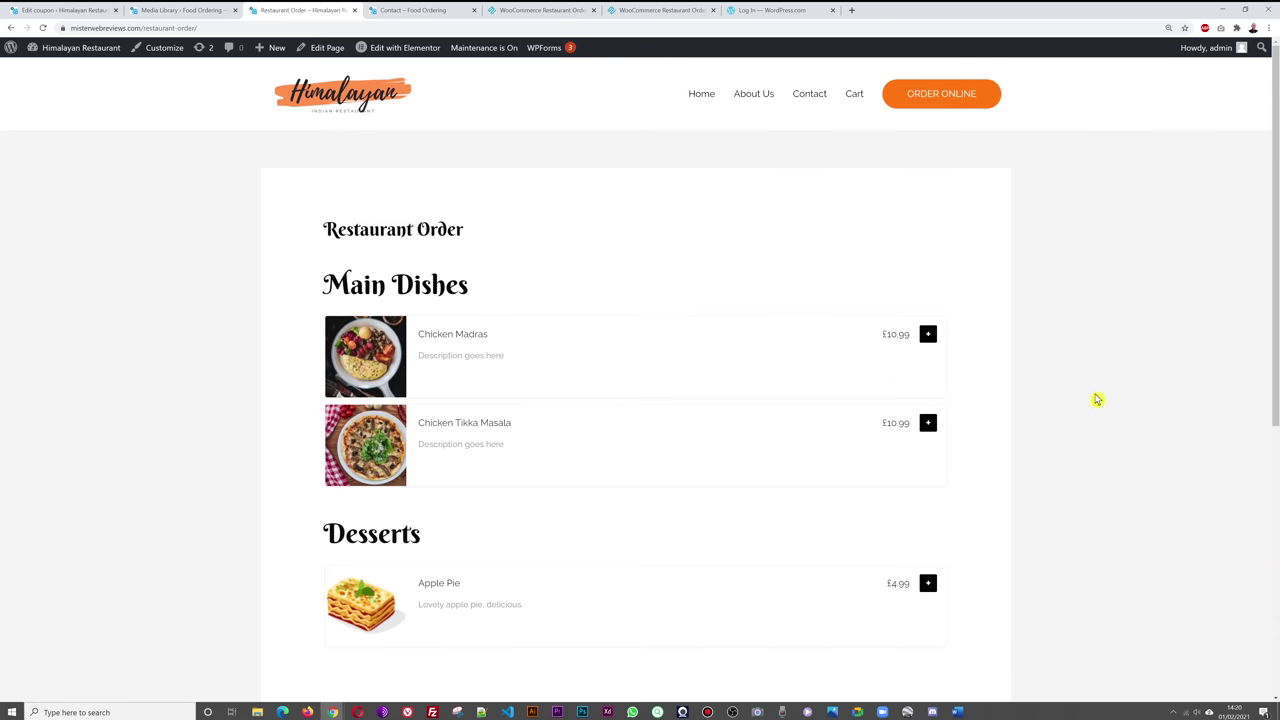
{"action": "left_click", "coordinate": [927, 337]}
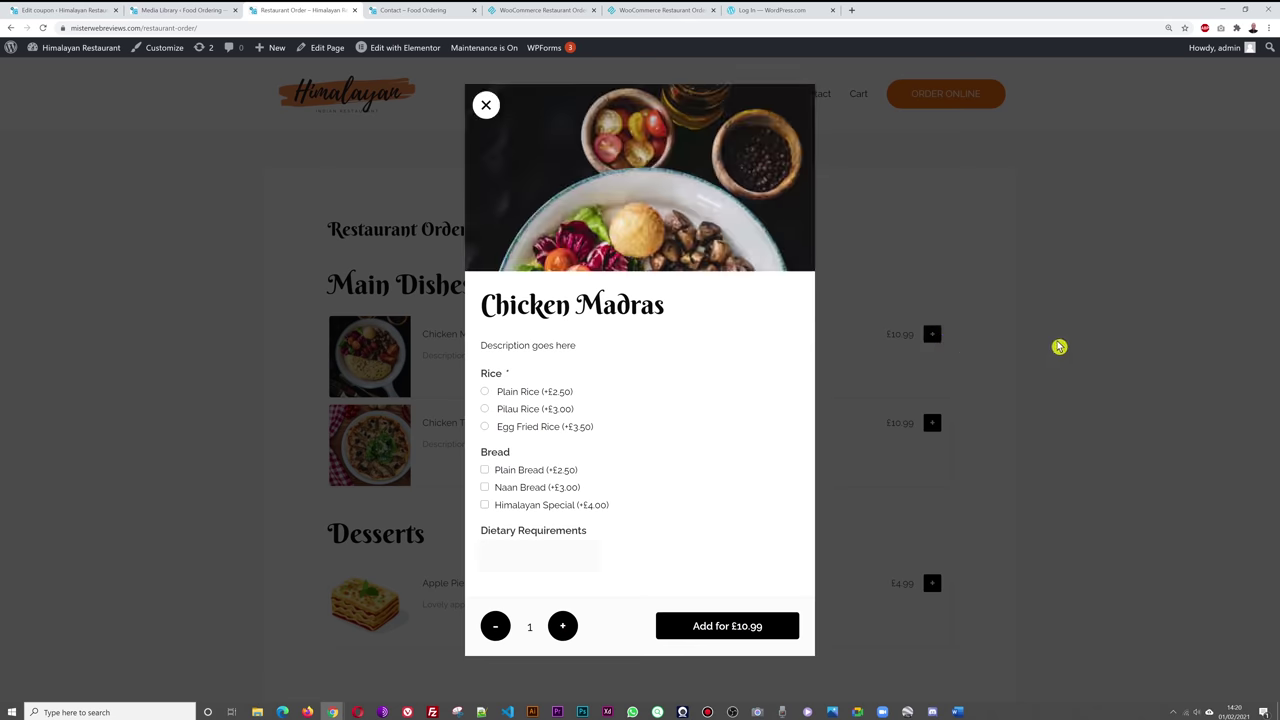
{"action": "left_click", "coordinate": [485, 392]}
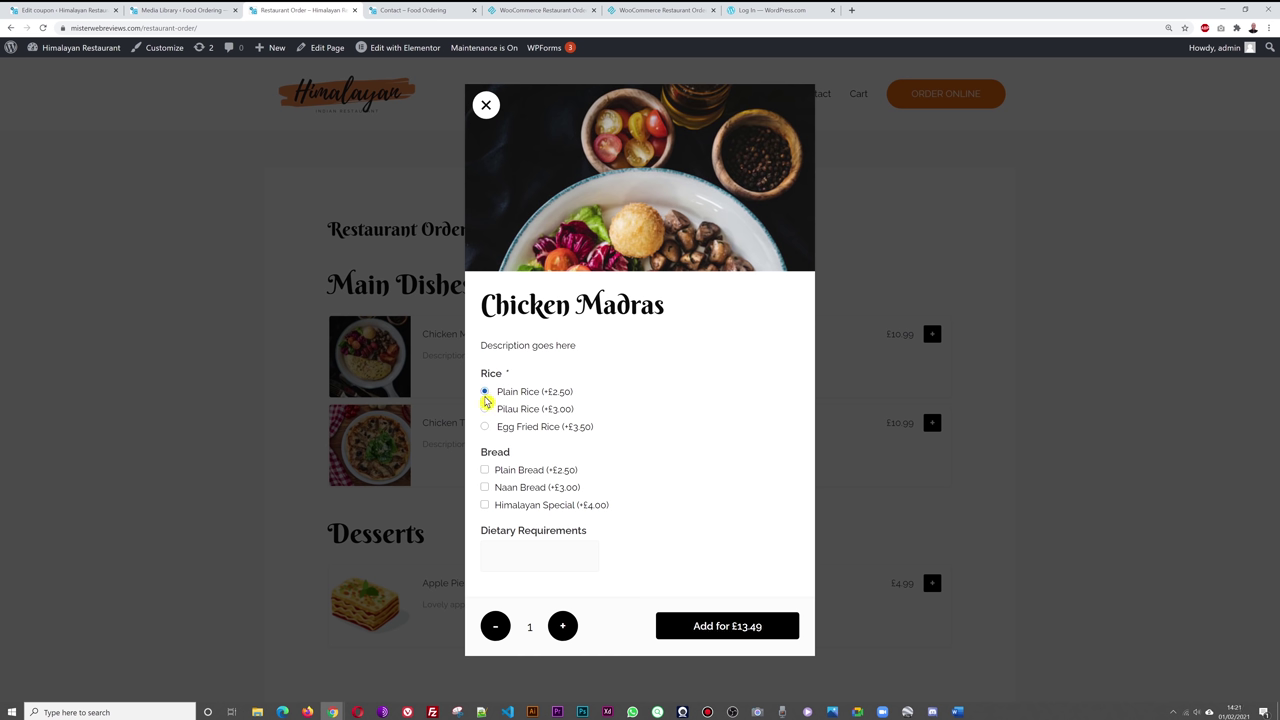
{"action": "left_click", "coordinate": [485, 505]}
{"action": "left_click", "coordinate": [542, 558]}
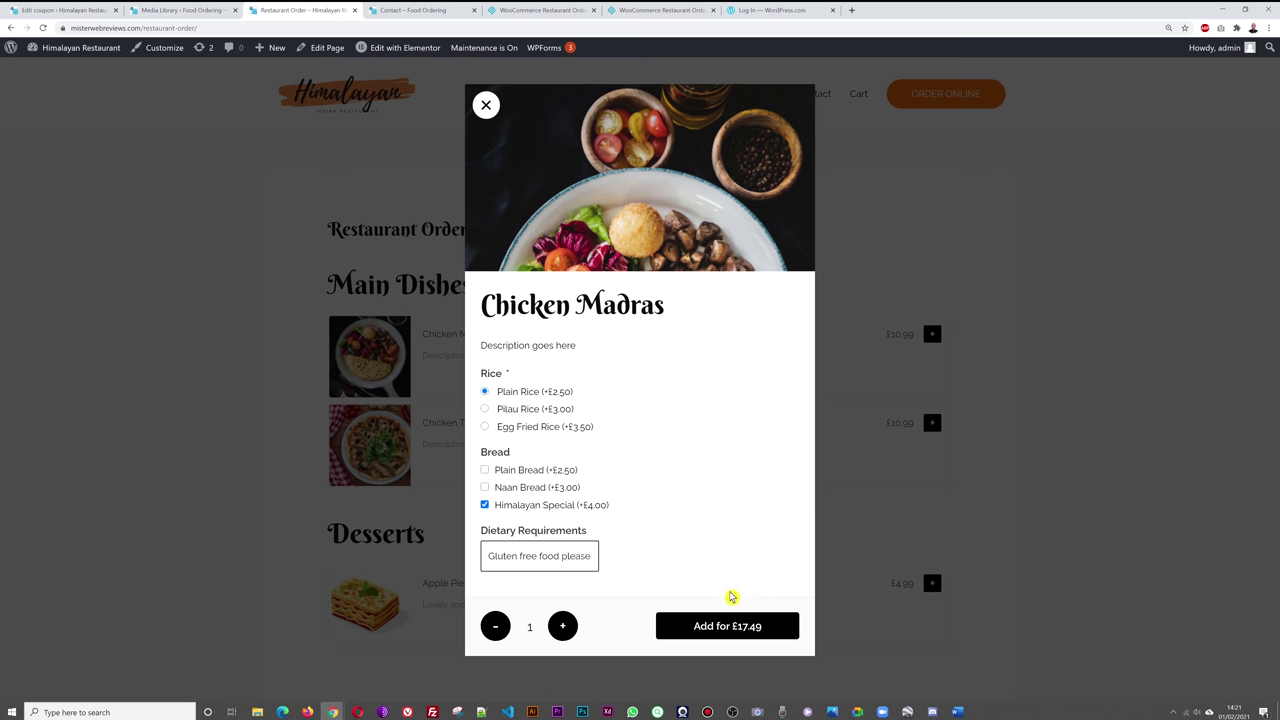
{"action": "left_click", "coordinate": [728, 627]}
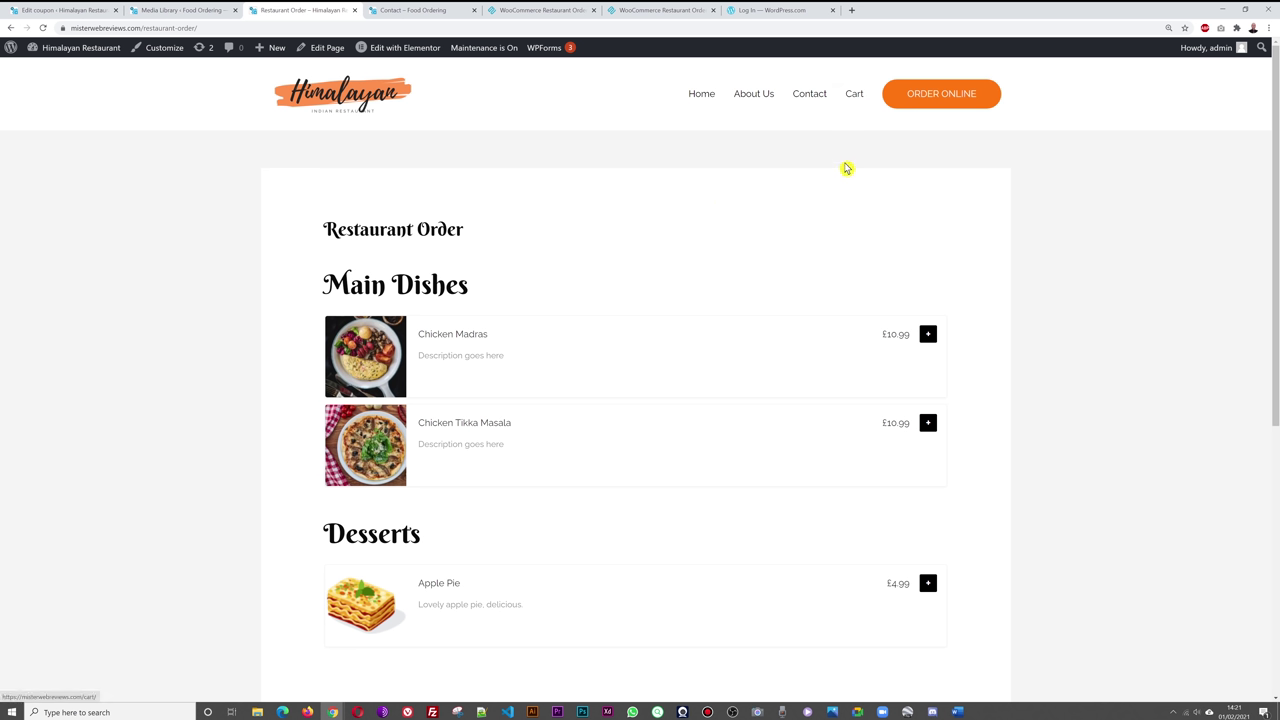
- Go from the cart to checkout and apply coupon code COUPON20
{"action": "left_click", "coordinate": [855, 100]}
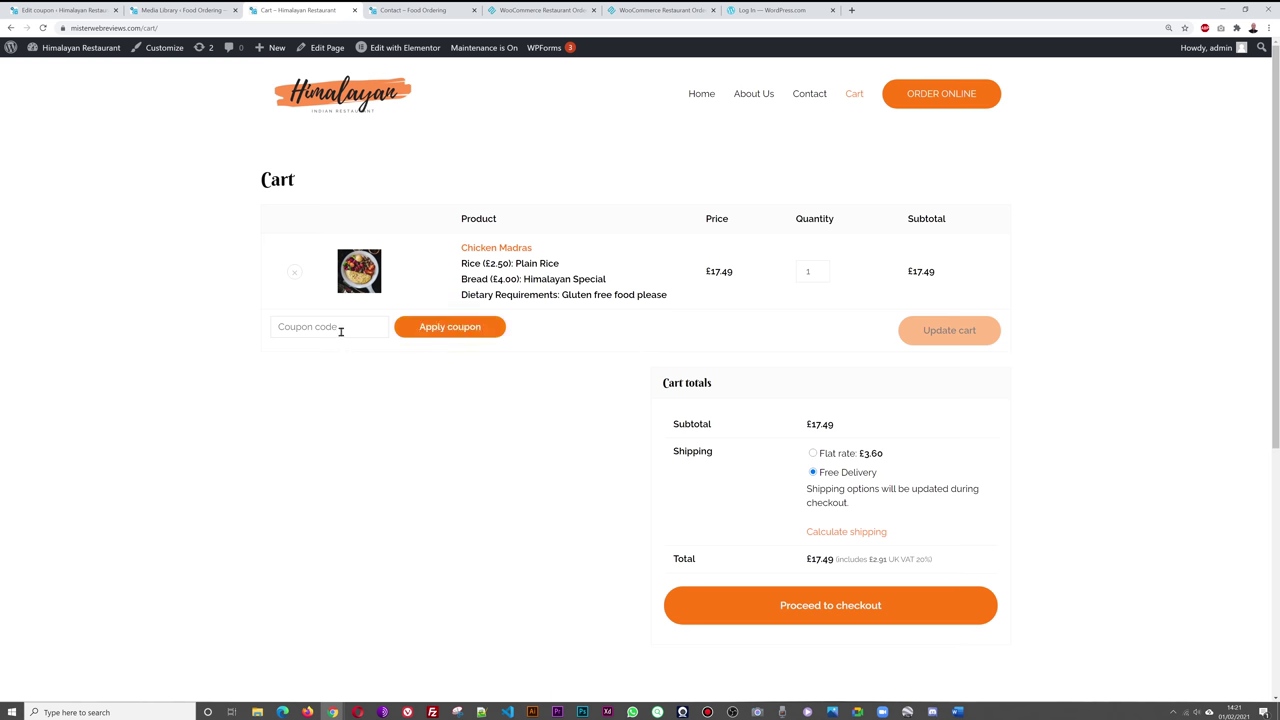
{"action": "left_click", "coordinate": [827, 615]}
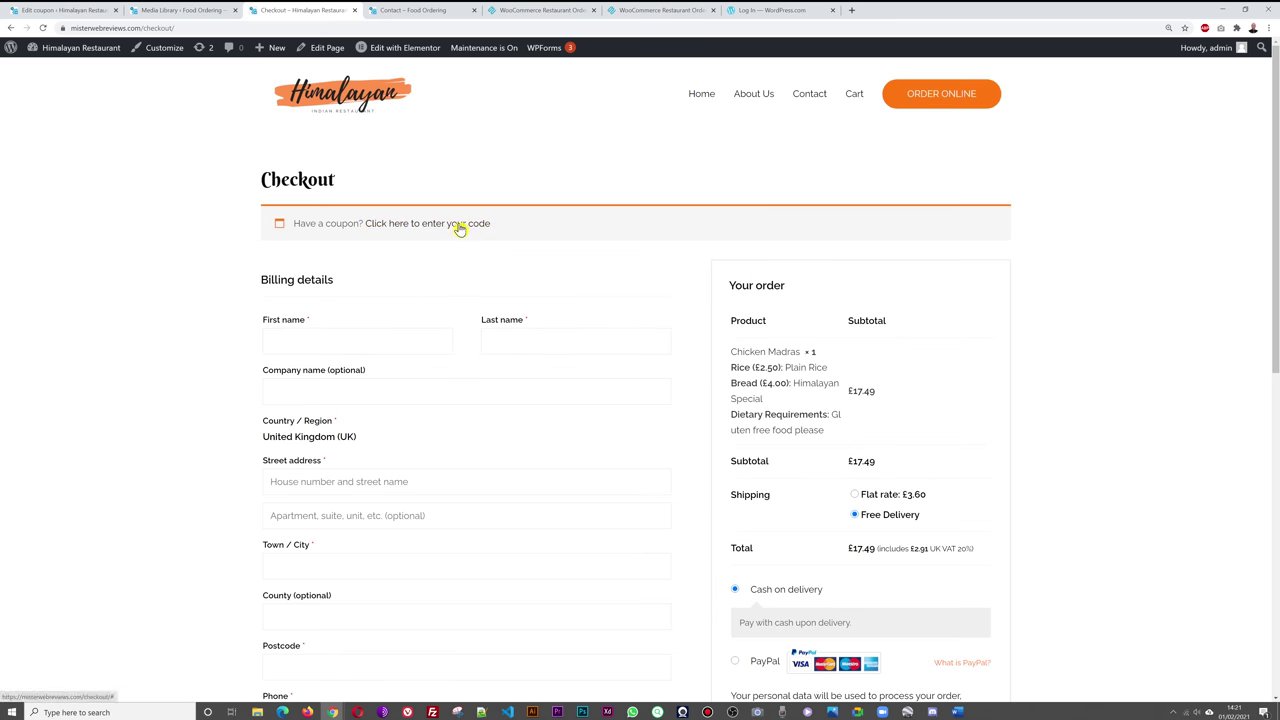
{"action": "left_click", "coordinate": [460, 225]}
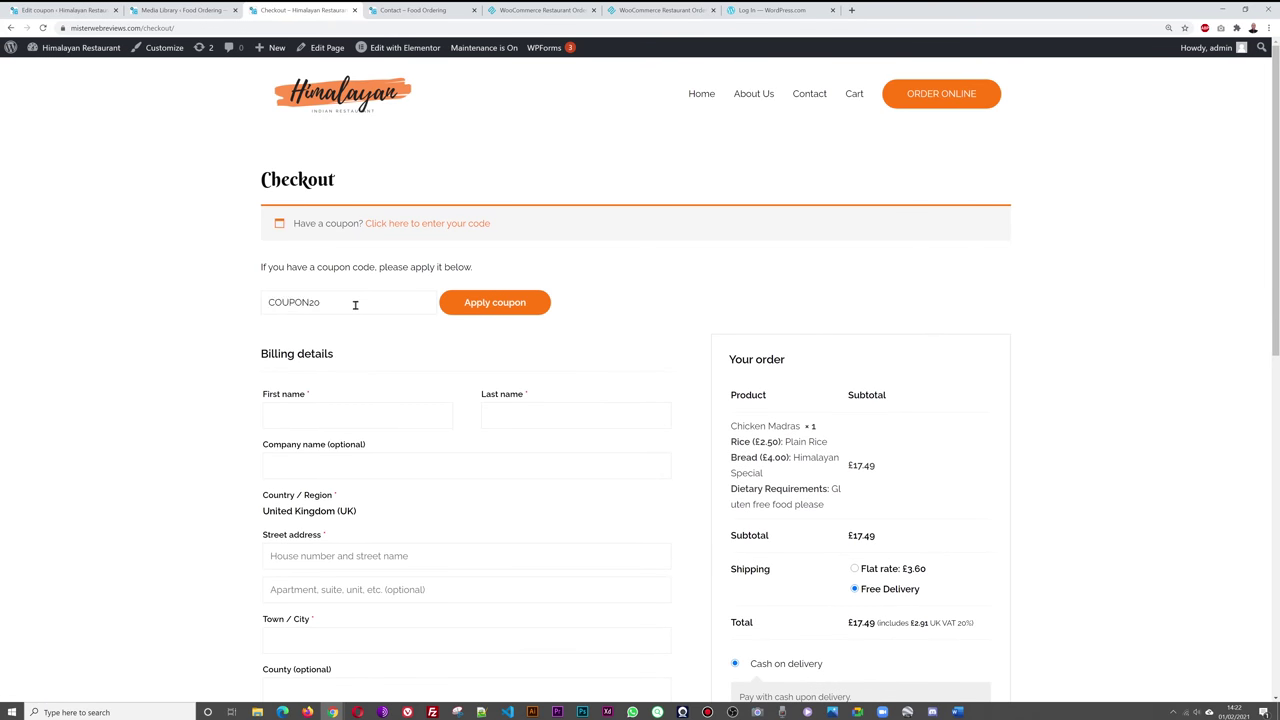
{"action": "scroll", "coordinate": [1100, 380], "scroll_direction": "down", "scroll_amount": 1}
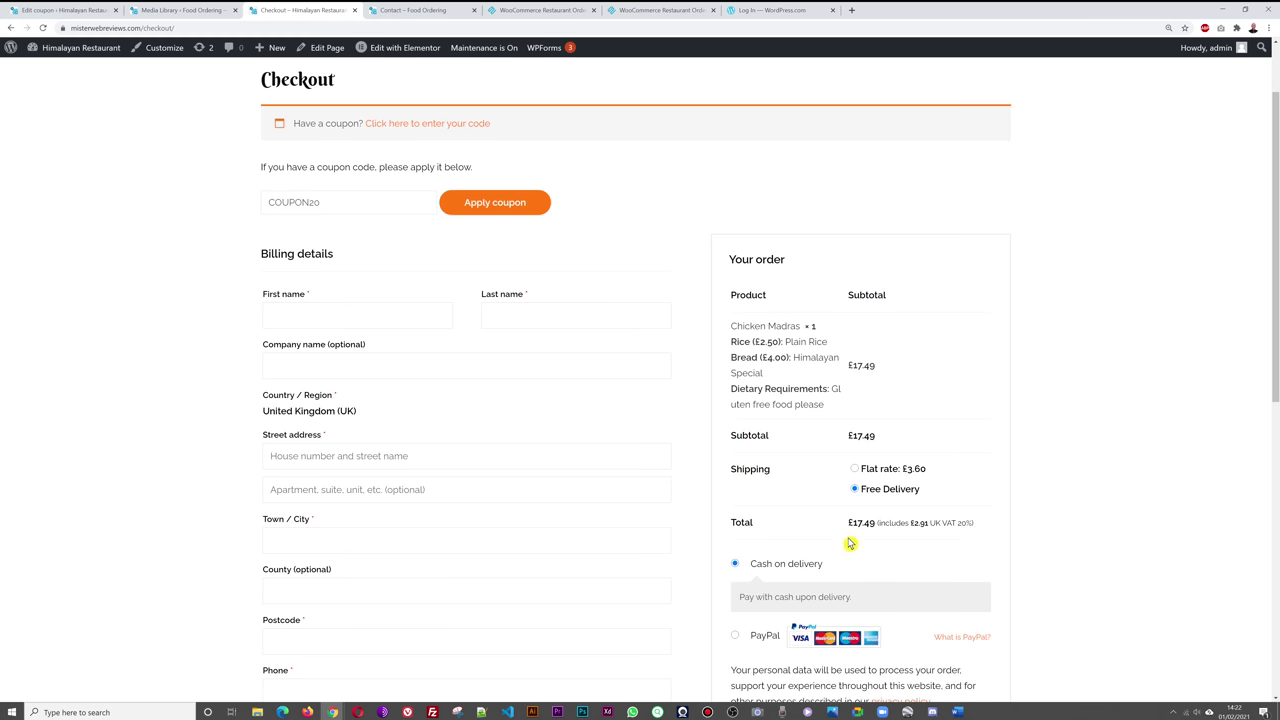
{"action": "left_click", "coordinate": [495, 207]}
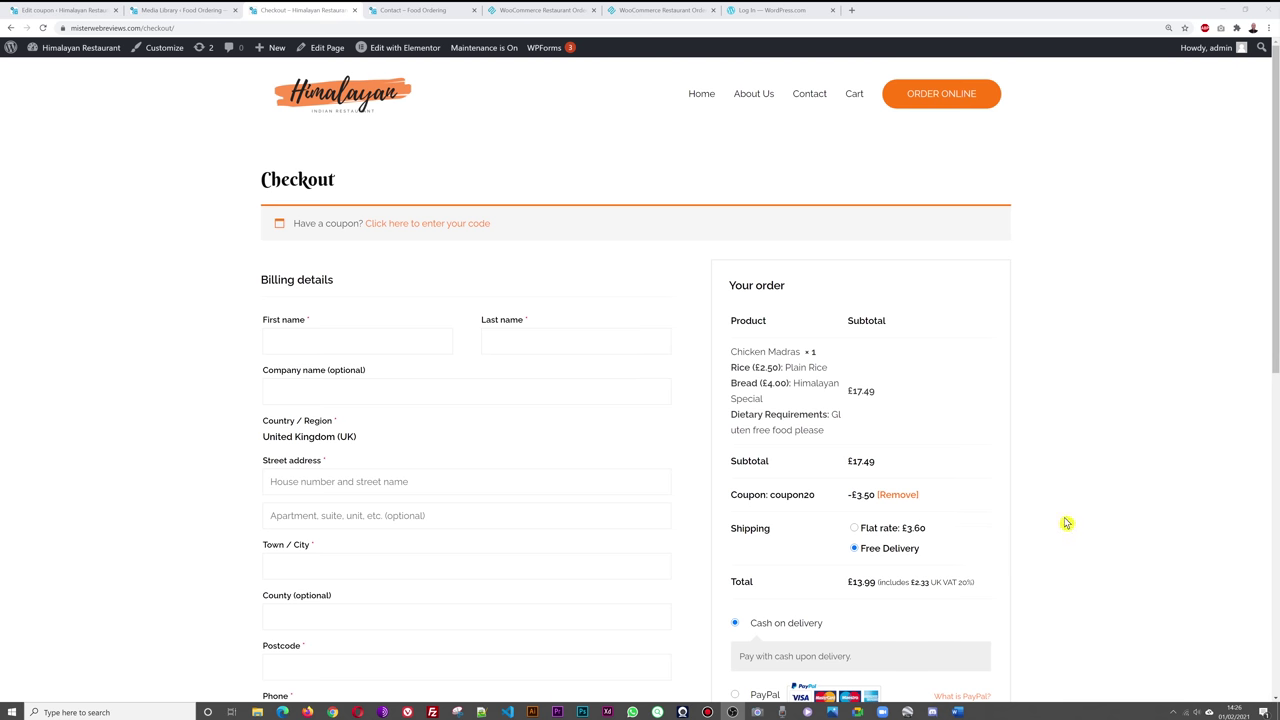
- Try PayPal, then return to Cash on delivery with the £13.99 discounted total
{"action": "scroll", "coordinate": [1110, 460], "scroll_direction": "down", "scroll_amount": 3}
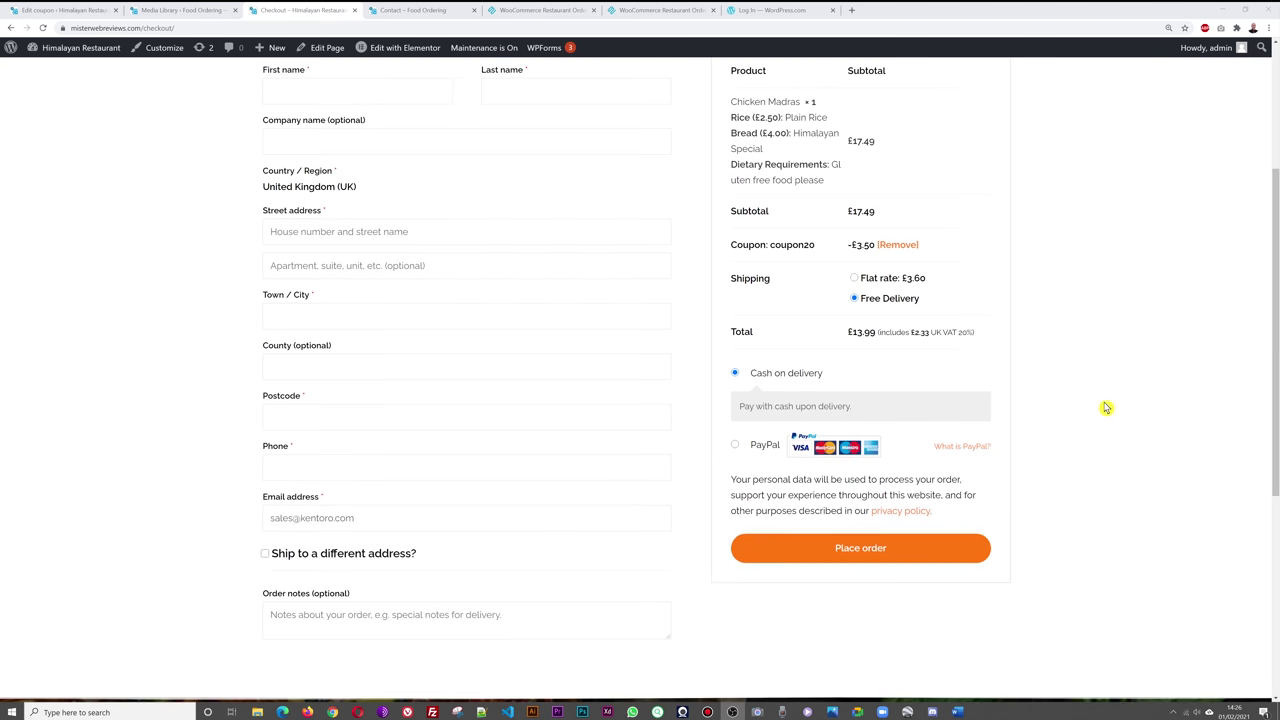
{"action": "scroll", "coordinate": [1068, 442], "scroll_direction": "up", "scroll_amount": 1}
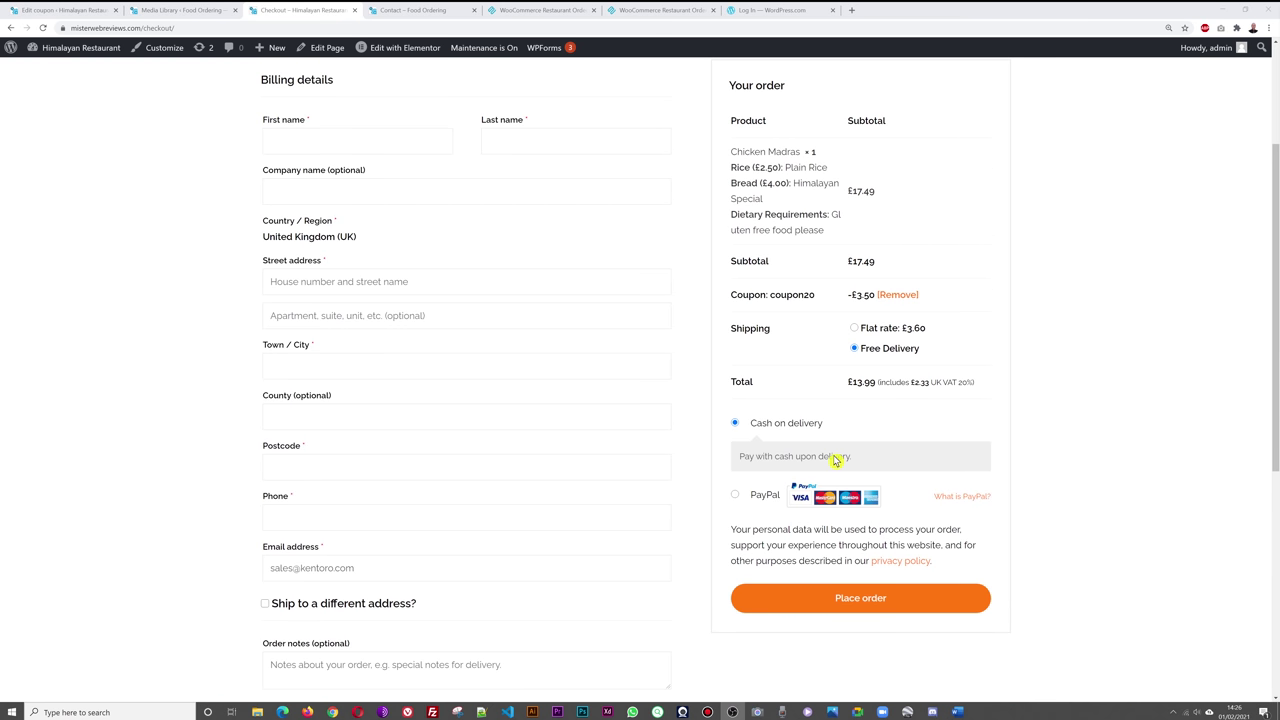
{"action": "left_click", "coordinate": [736, 496]}
{"action": "left_click", "coordinate": [790, 426]}
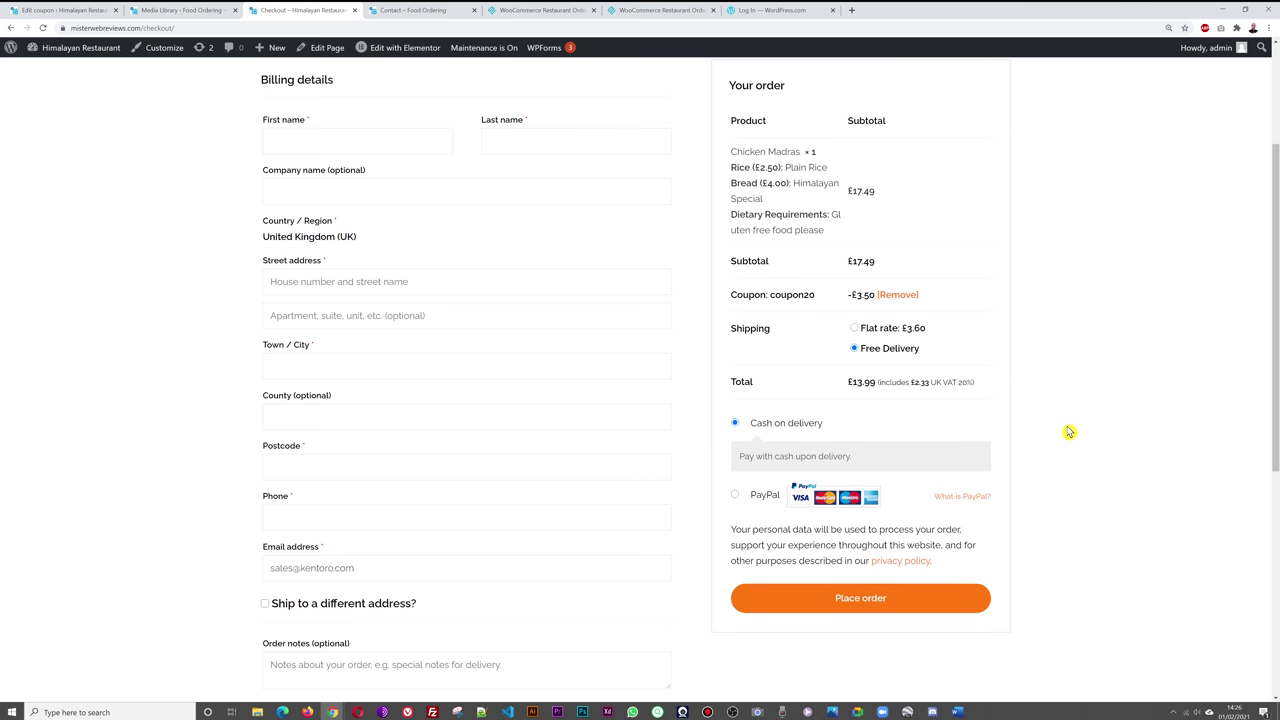
{"action": "scroll", "coordinate": [1077, 431], "scroll_direction": "up", "scroll_amount": 1}
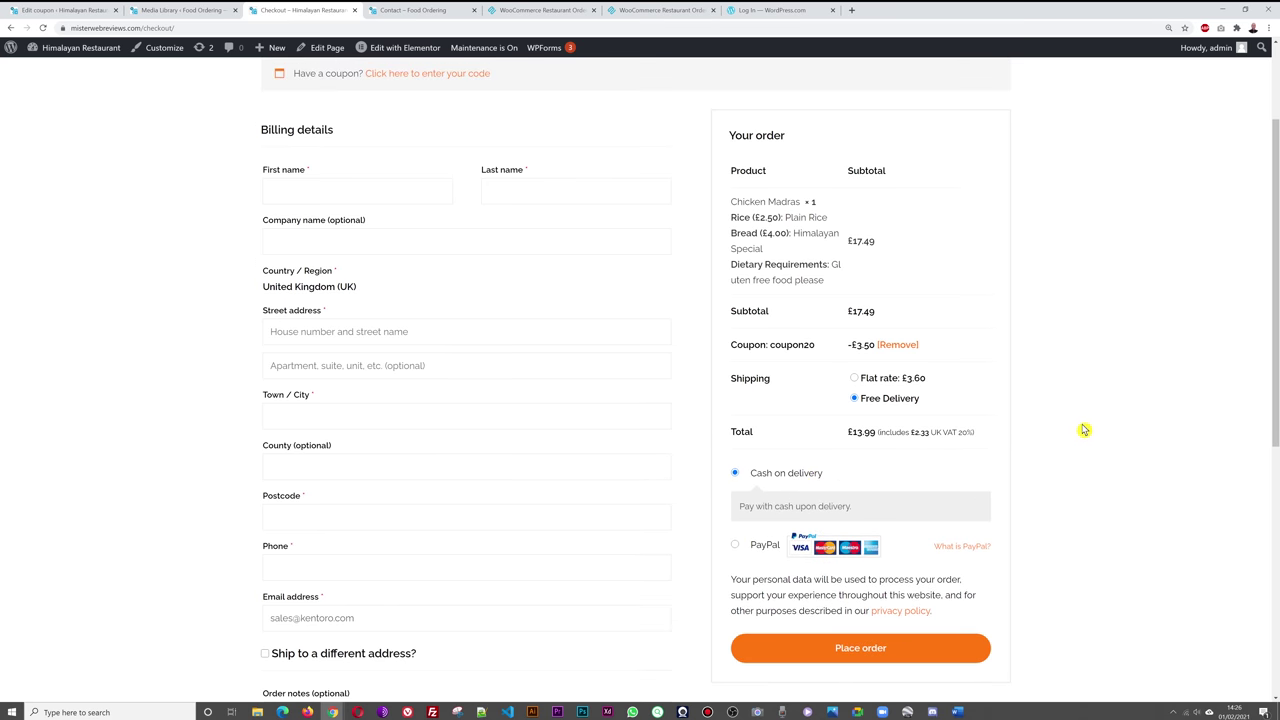
- Fill in the billing first and last name, street, town, postcode and phone number
{"action": "left_click", "coordinate": [371, 194]}
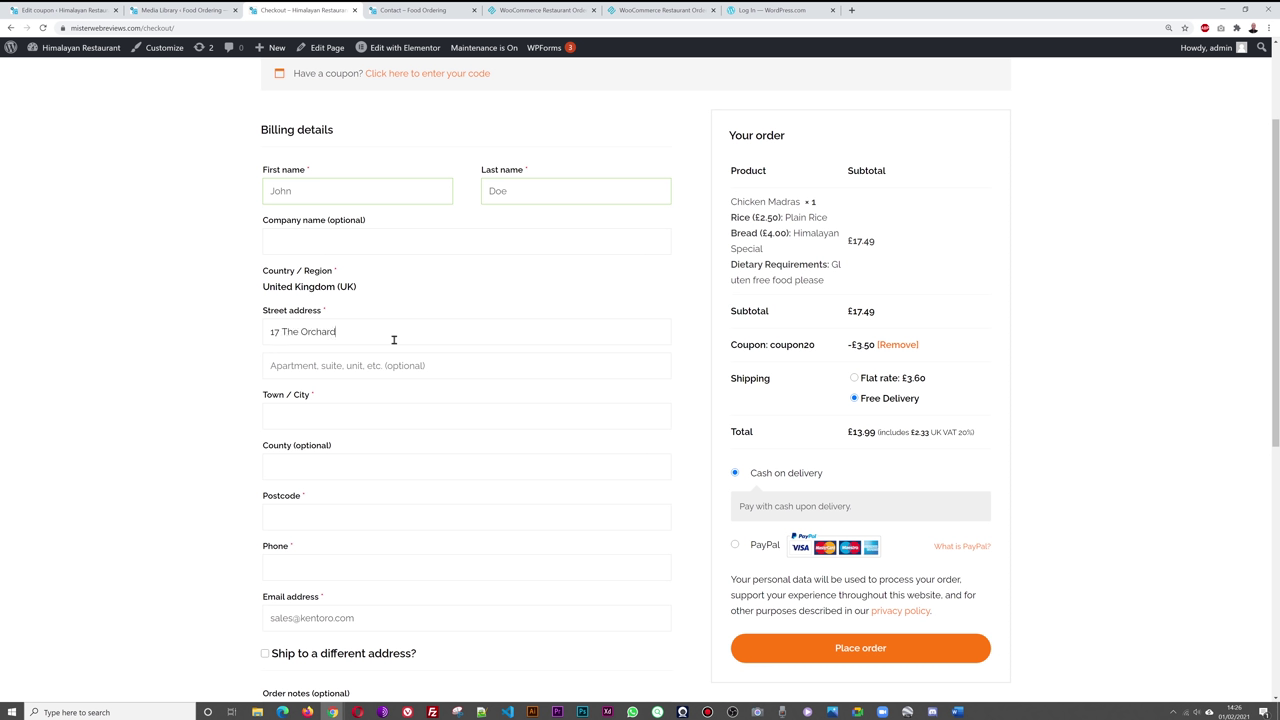
{"action": "left_click", "coordinate": [378, 416]}
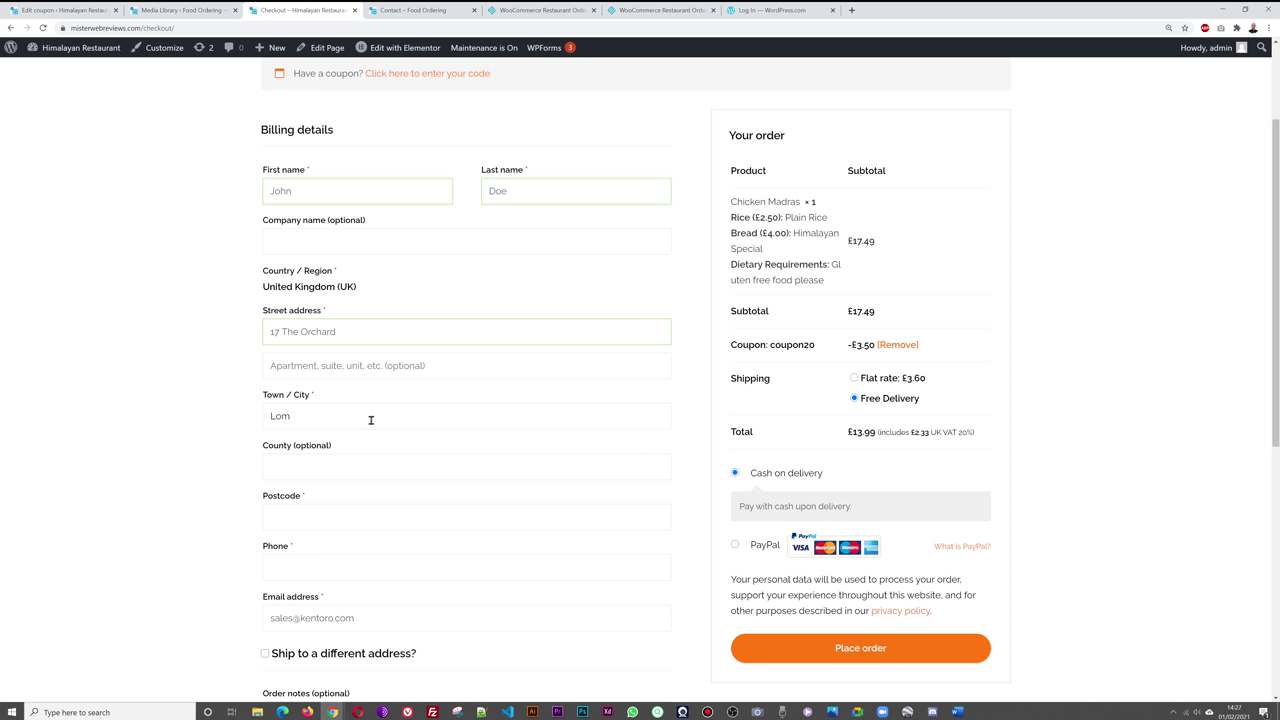
{"action": "left_click", "coordinate": [390, 513]}
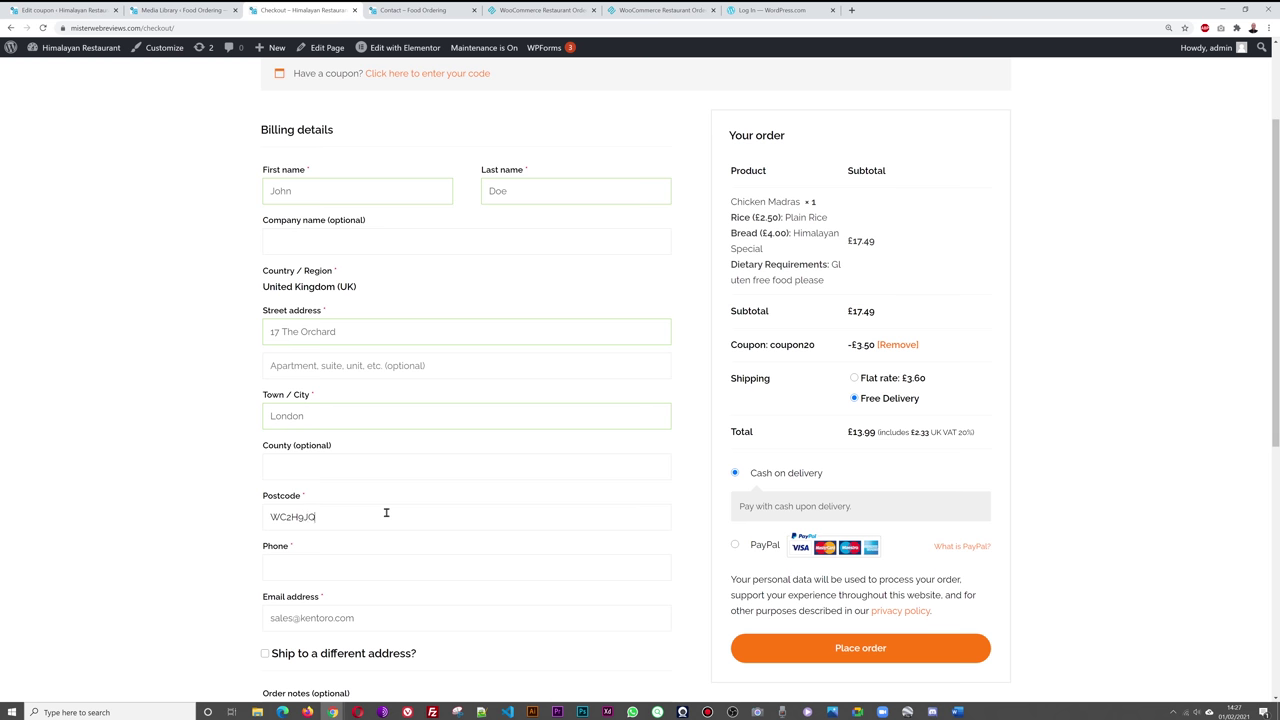
{"action": "left_click", "coordinate": [395, 575]}
{"action": "type", "text": "01 234 567 890"}
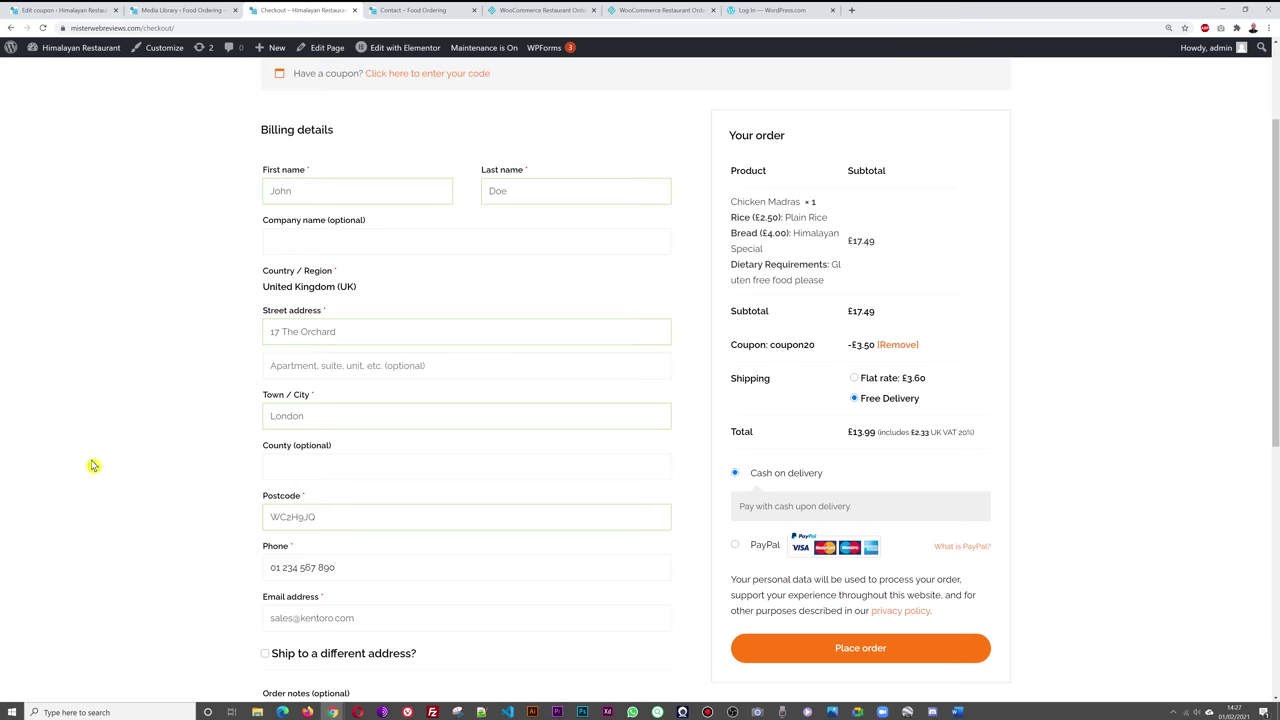
{"action": "left_click", "coordinate": [94, 465]}
- Place the £13.99 cash-on-delivery order
{"action": "scroll", "coordinate": [89, 470], "scroll_direction": "down", "scroll_amount": 2}
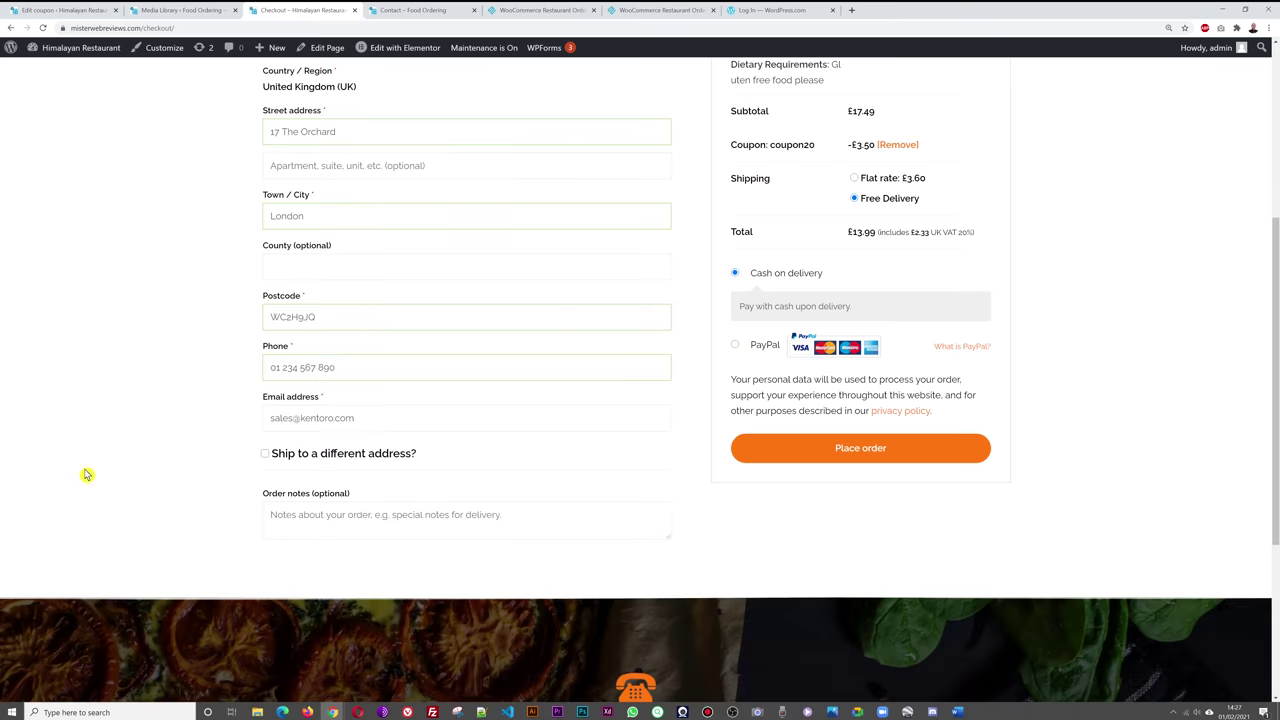
{"action": "scroll", "coordinate": [95, 485], "scroll_direction": "up", "scroll_amount": 3}
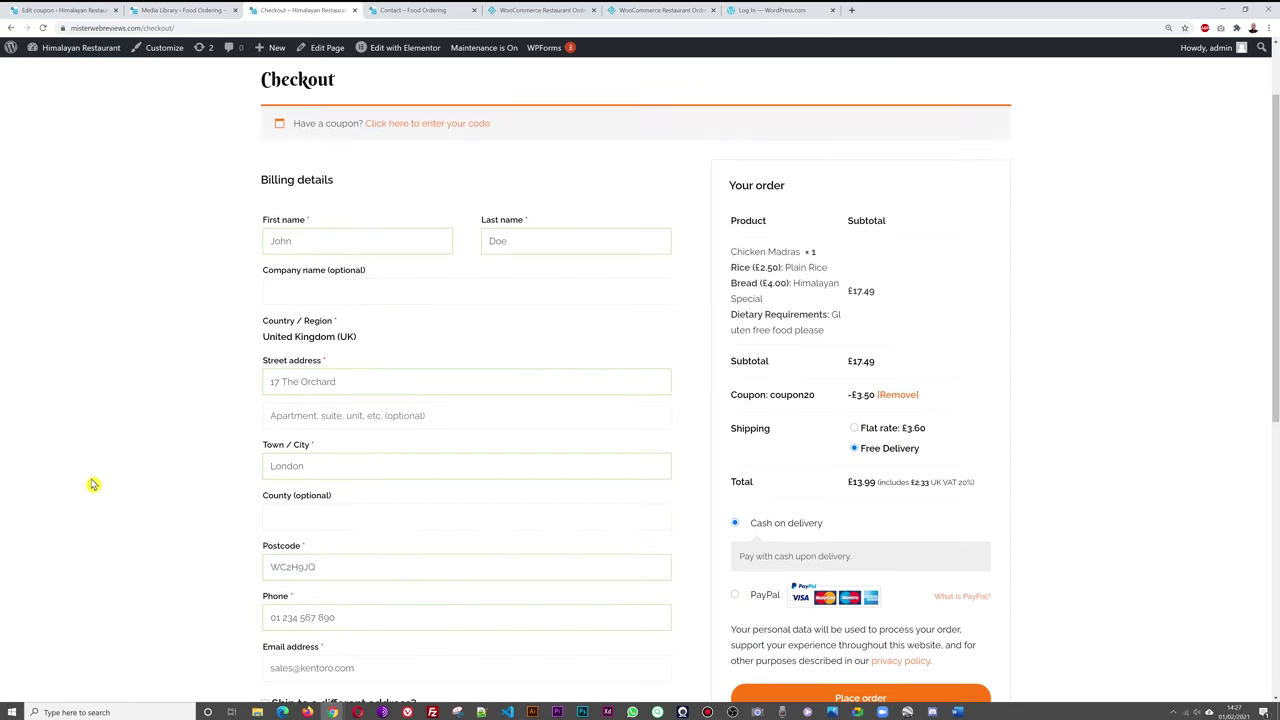
{"action": "scroll", "coordinate": [91, 480], "scroll_direction": "down", "scroll_amount": 2}
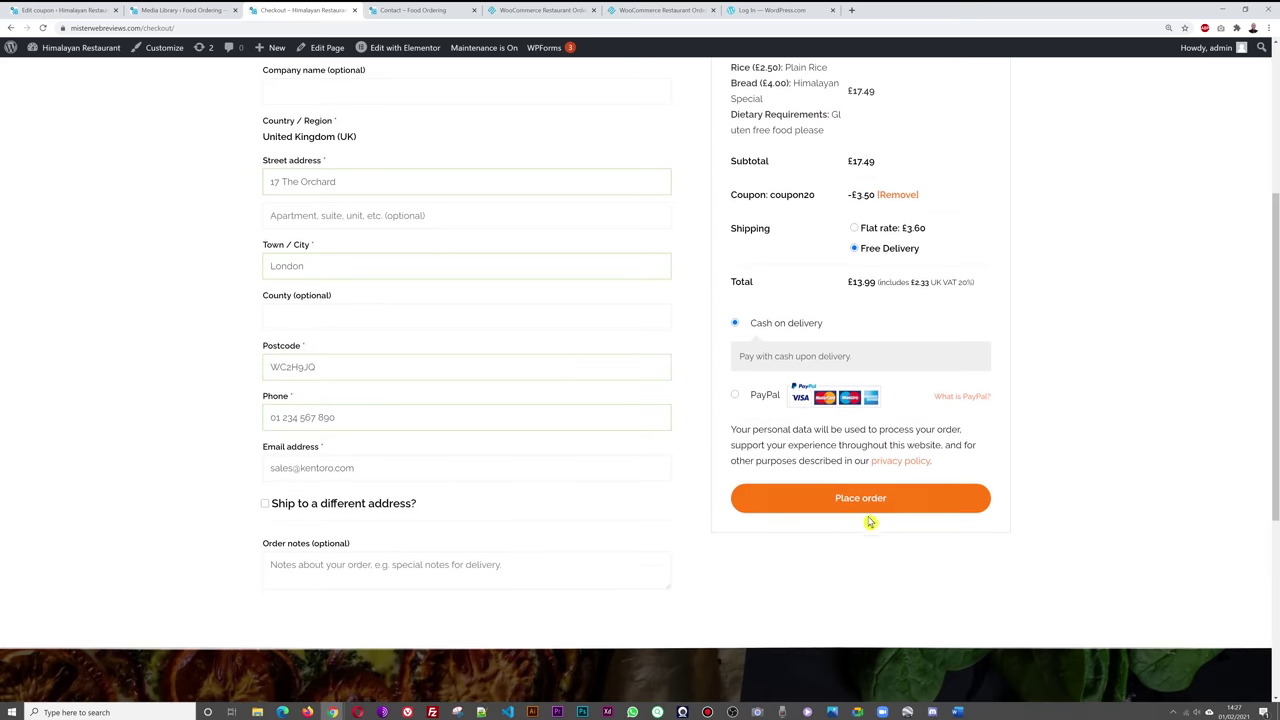
{"action": "left_click", "coordinate": [874, 511]}
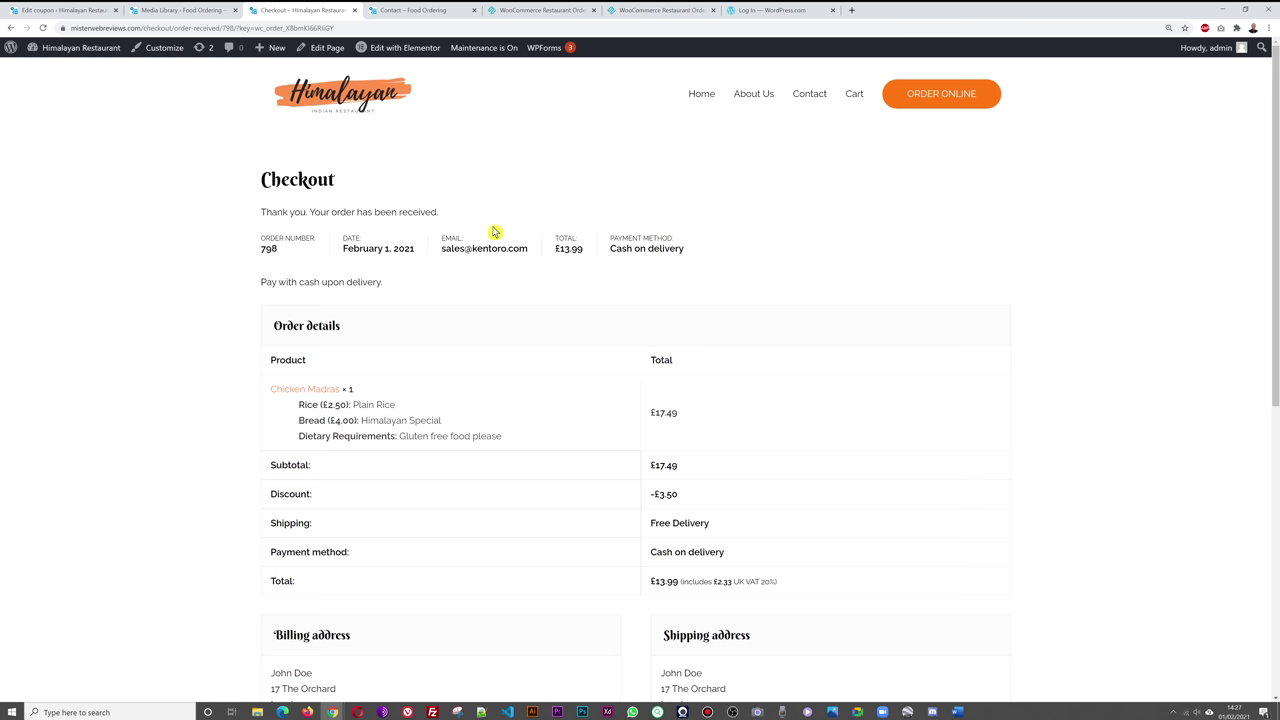
{"action": "scroll", "coordinate": [871, 346], "scroll_direction": "down", "scroll_amount": 2}
{"action": "scroll", "coordinate": [871, 412], "scroll_direction": "up", "scroll_amount": 1}
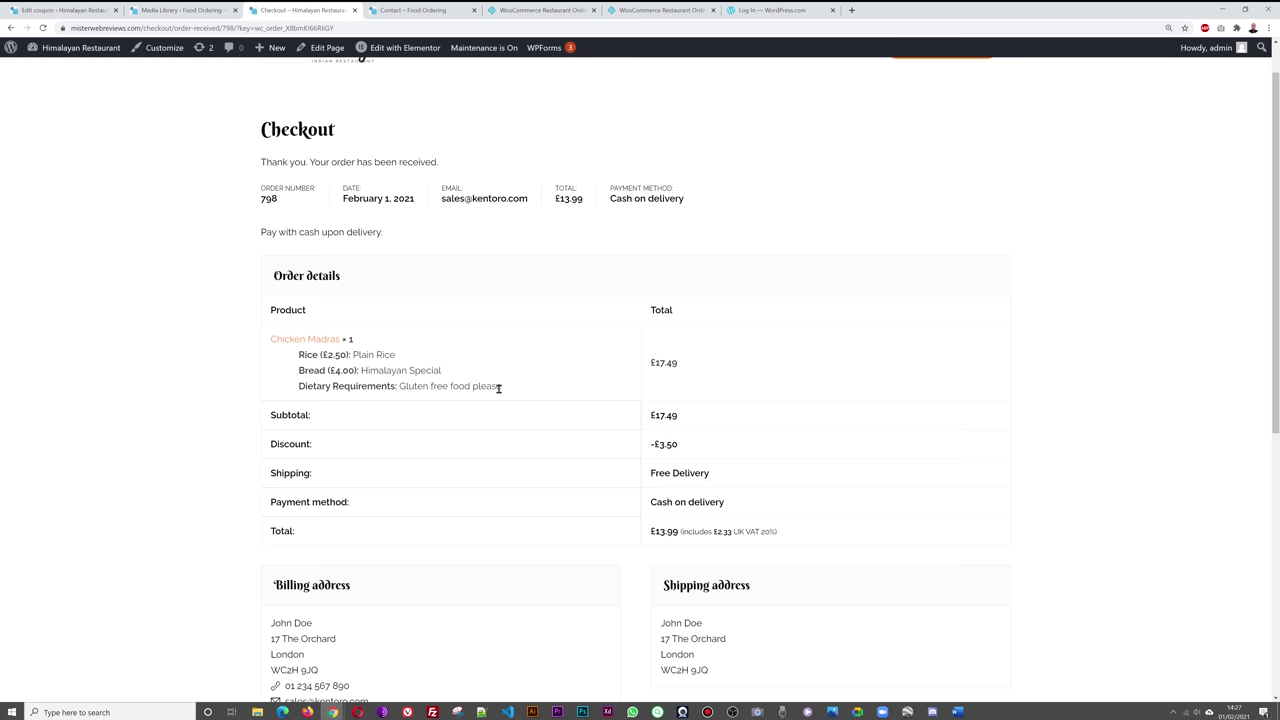
{"action": "scroll", "coordinate": [542, 384], "scroll_direction": "down", "scroll_amount": 1}
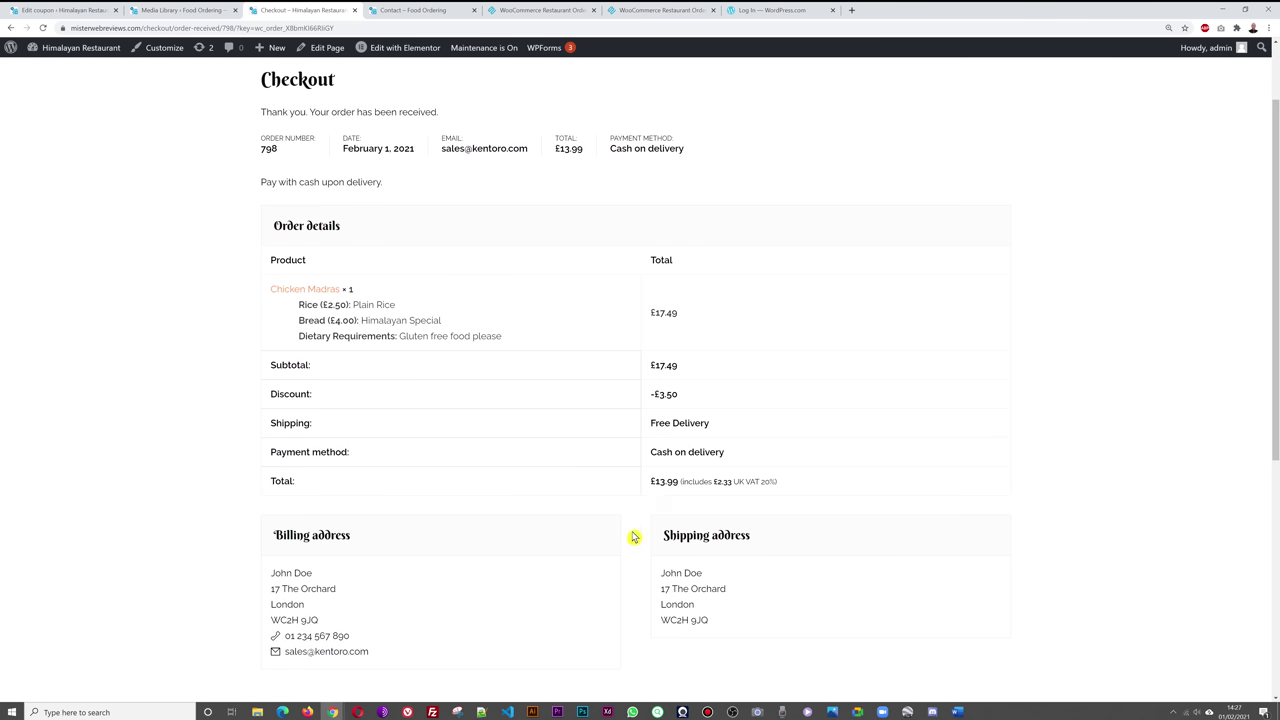
{"action": "left_click_drag", "start_coordinate": [652, 452], "coordinate": [737, 452]}
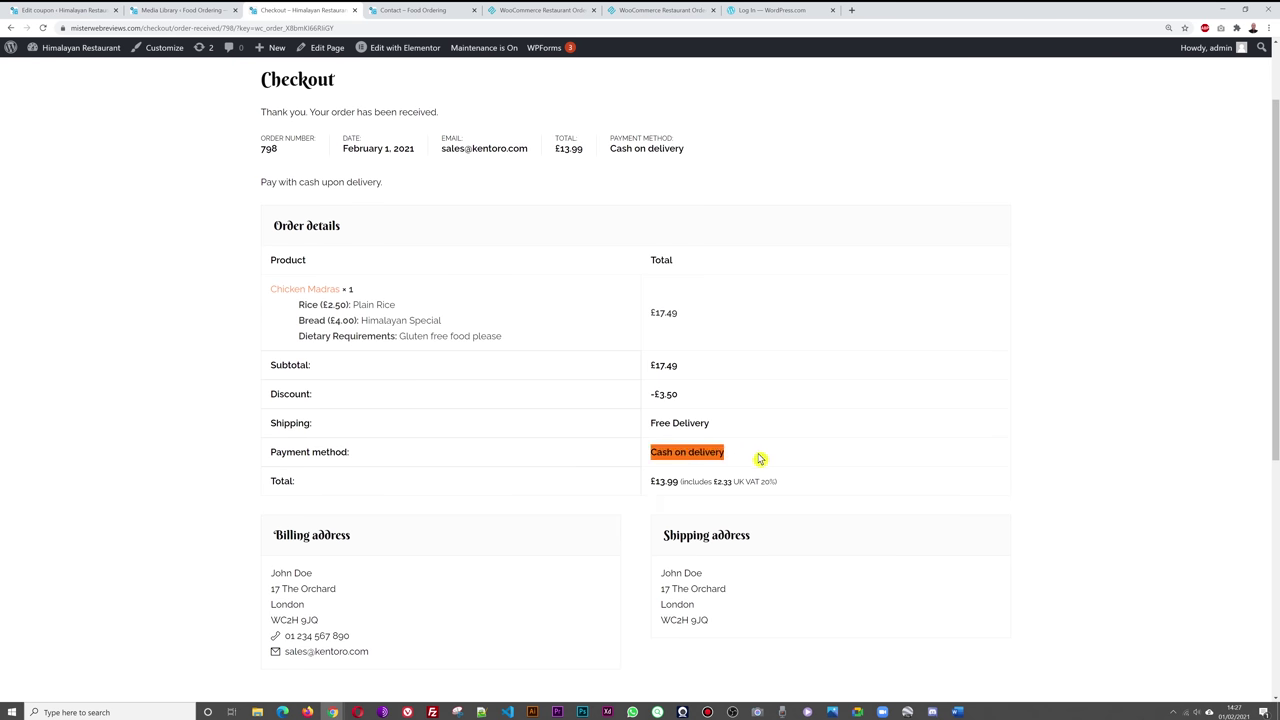
{"action": "left_click", "coordinate": [976, 456]}
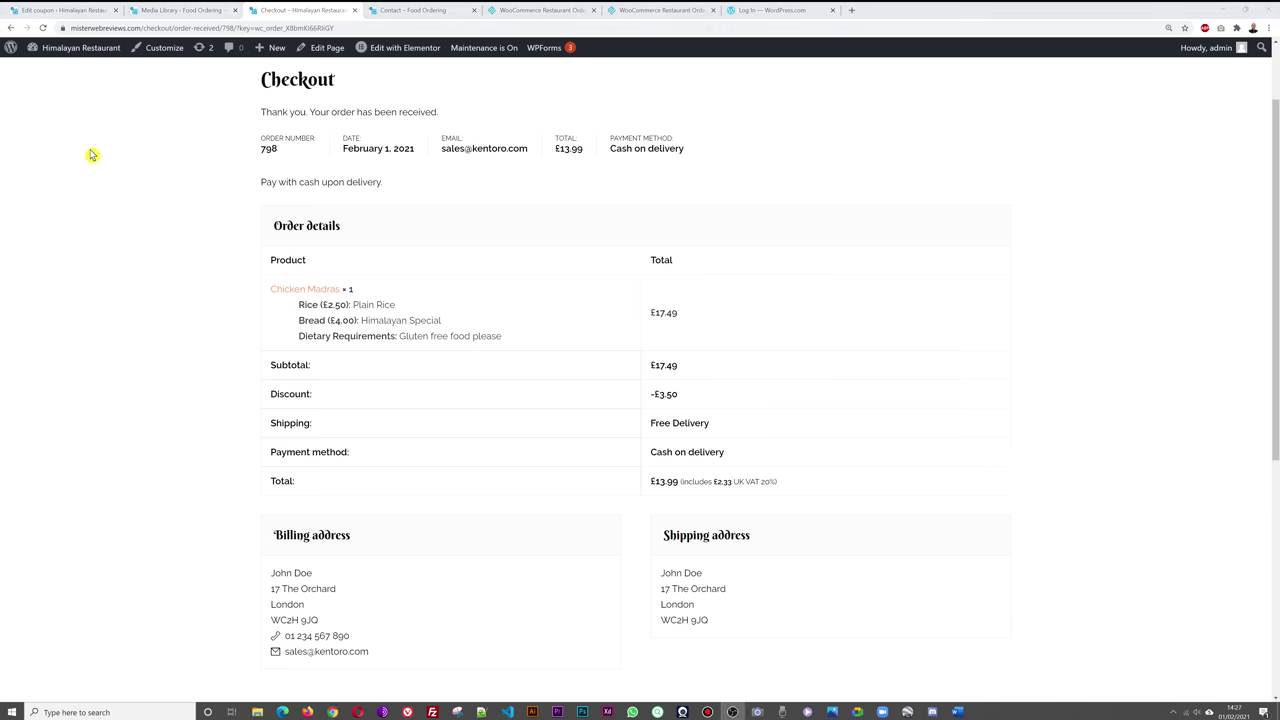
- Open order #798 from the WooCommerce Orders list in the admin
{"action": "left_click", "coordinate": [64, 12]}
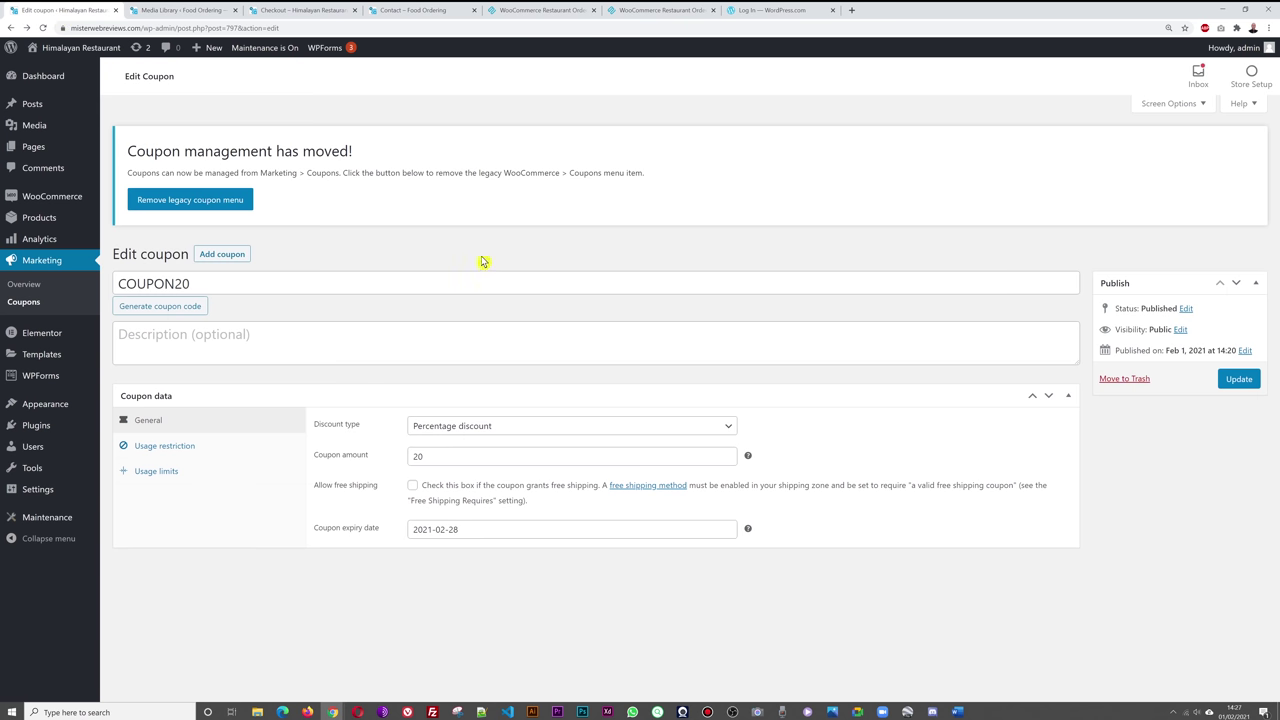
{"action": "mouse_move", "coordinate": [50, 200]}
{"action": "left_click", "coordinate": [116, 218]}
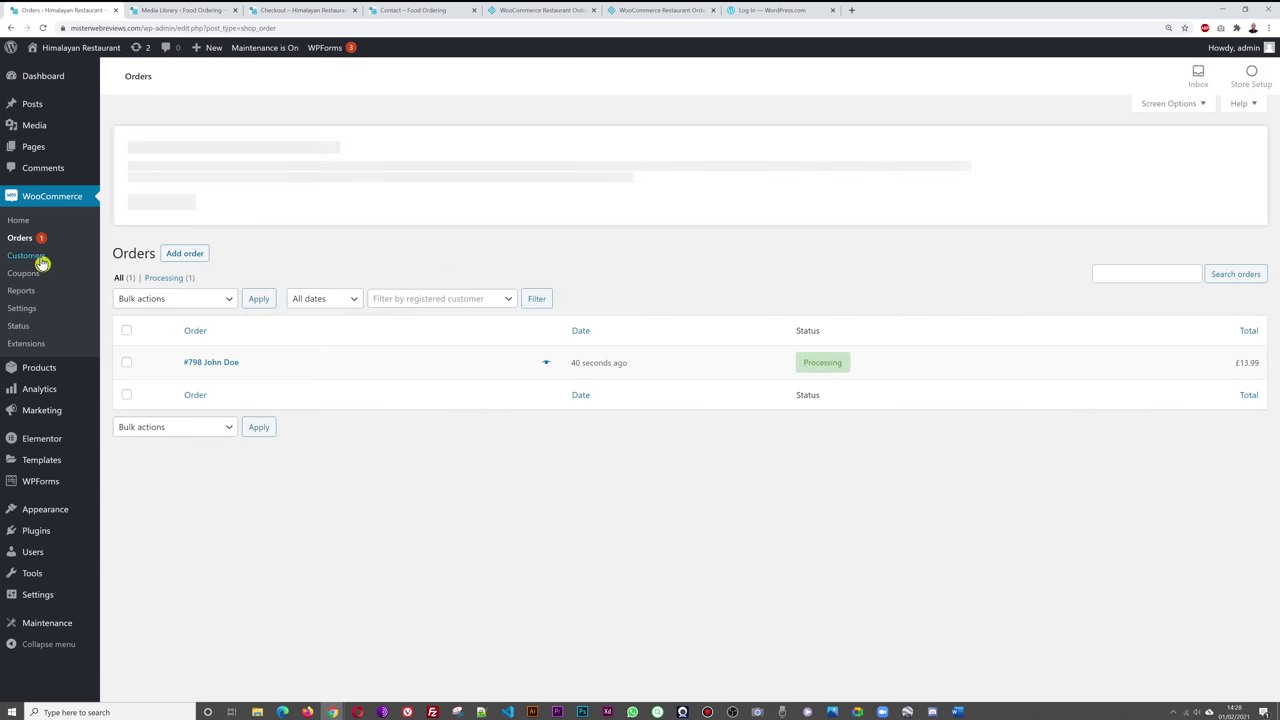
{"action": "mouse_move", "coordinate": [683, 372]}
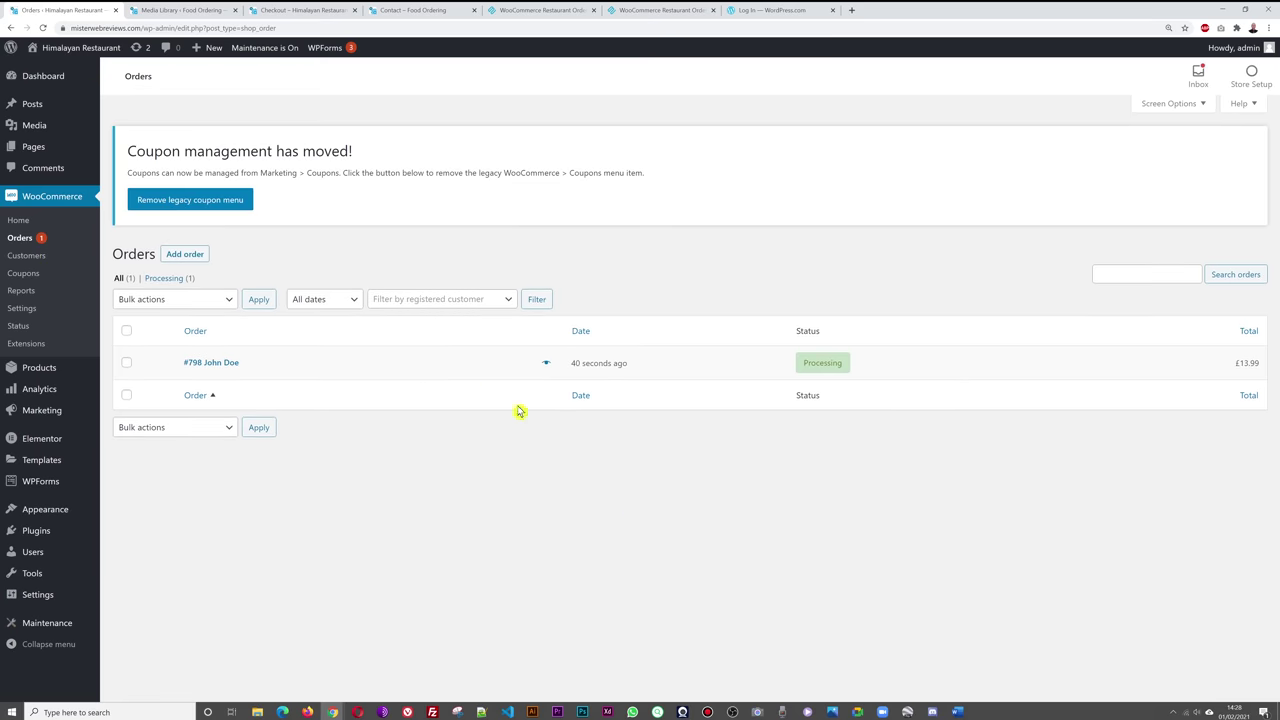
{"action": "left_click", "coordinate": [234, 363]}
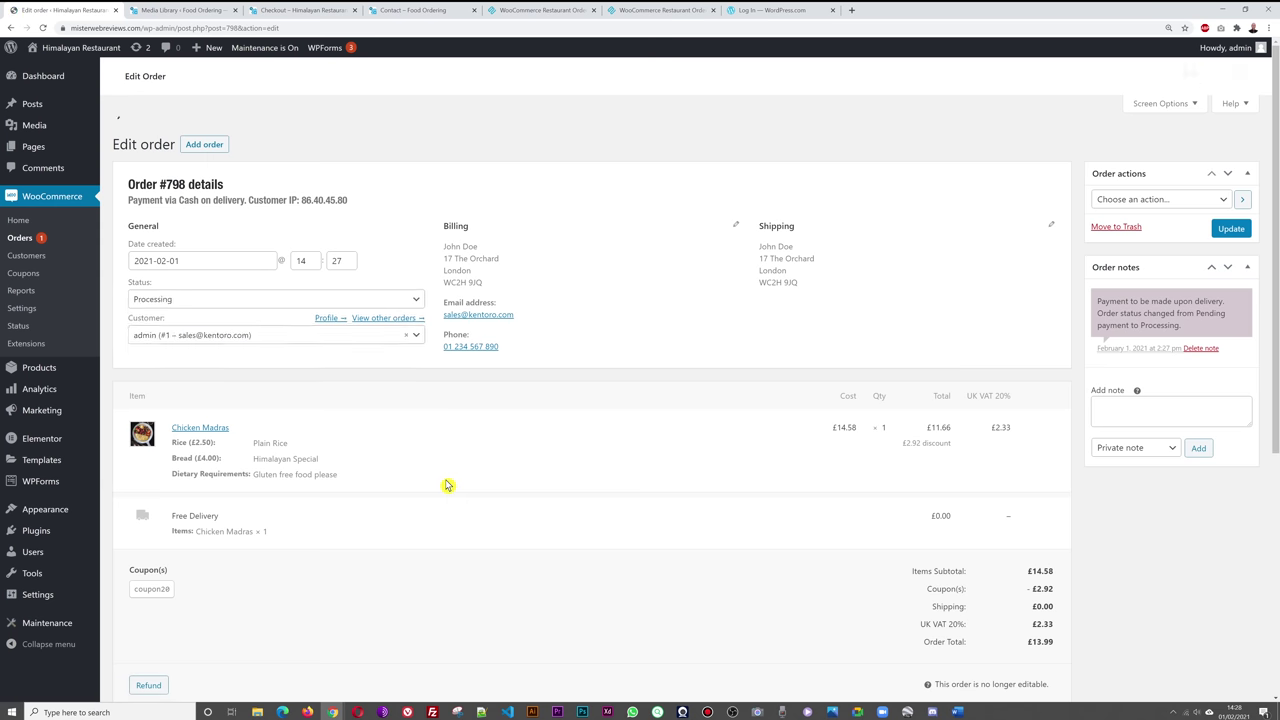
- Review order #798's items, coupon20 discount and total, and open its status list
{"action": "scroll", "coordinate": [800, 325], "scroll_direction": "down", "scroll_amount": 1}
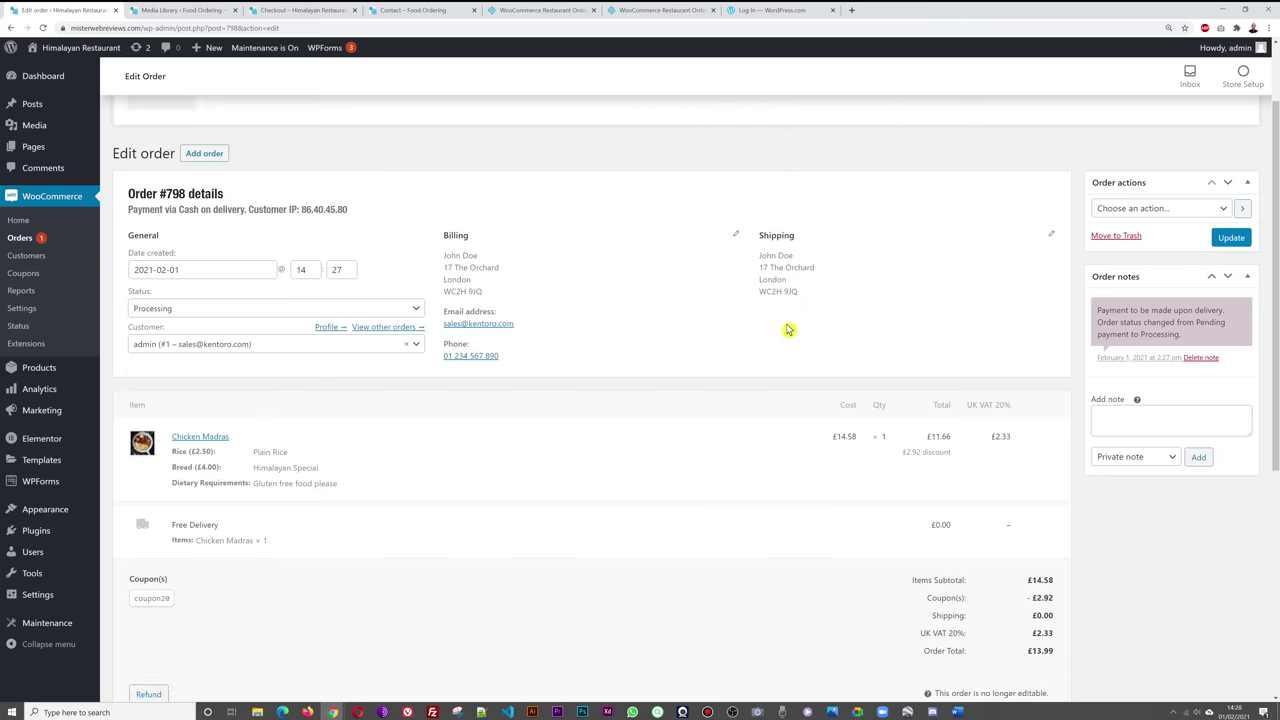
{"action": "scroll", "coordinate": [788, 330], "scroll_direction": "down", "scroll_amount": 1}
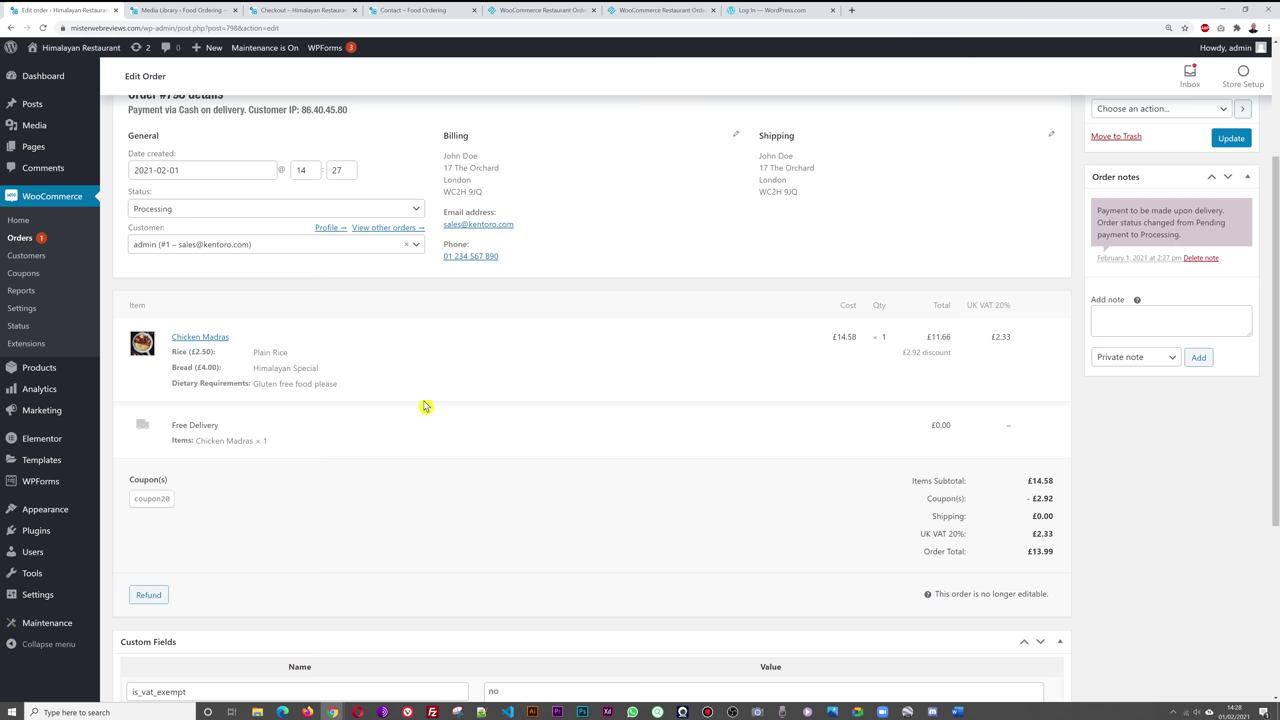
{"action": "scroll", "coordinate": [722, 455], "scroll_direction": "down", "scroll_amount": 1}
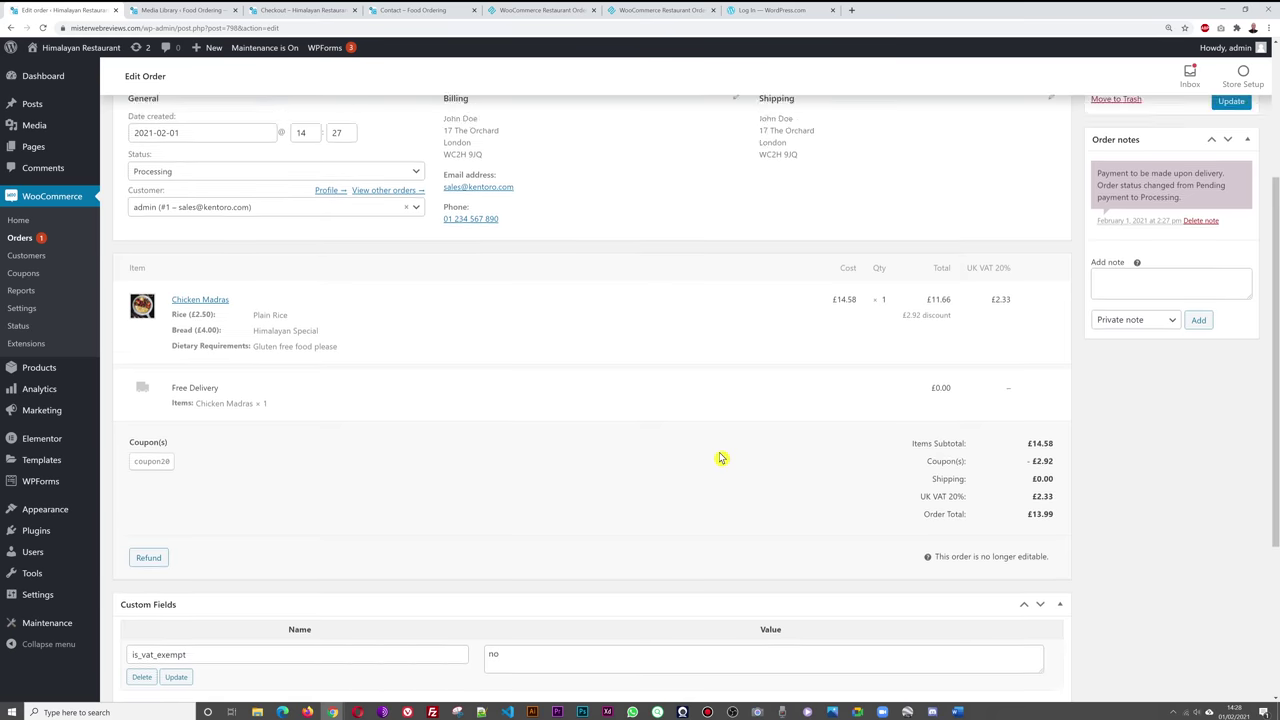
{"action": "scroll", "coordinate": [722, 458], "scroll_direction": "up", "scroll_amount": 2}
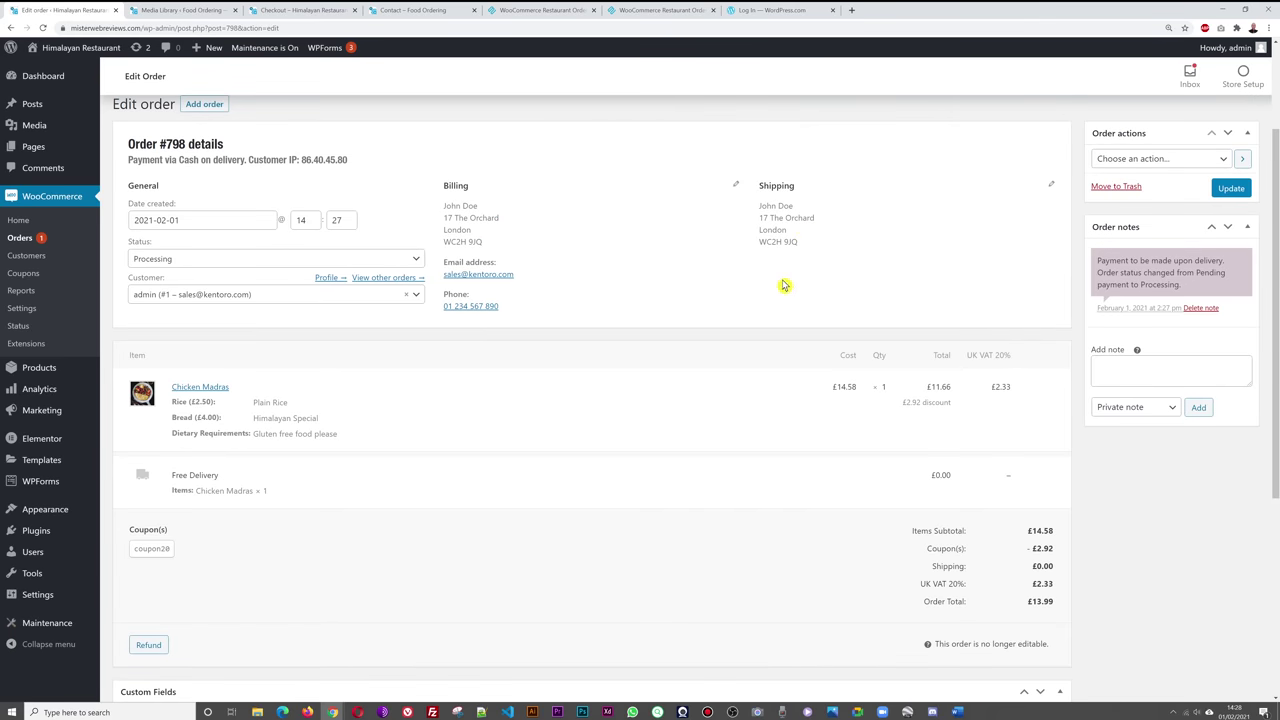
{"action": "scroll", "coordinate": [690, 512], "scroll_direction": "down", "scroll_amount": 2}
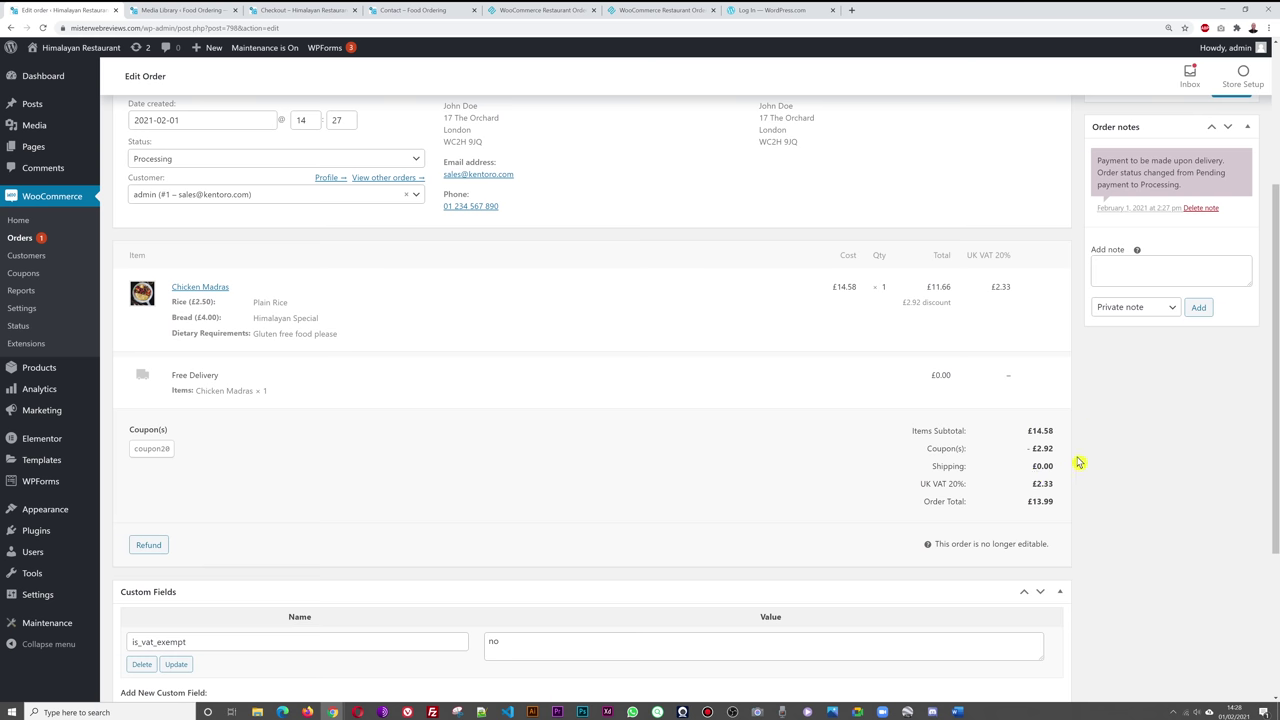
{"action": "scroll", "coordinate": [1114, 500], "scroll_direction": "up", "scroll_amount": 4}
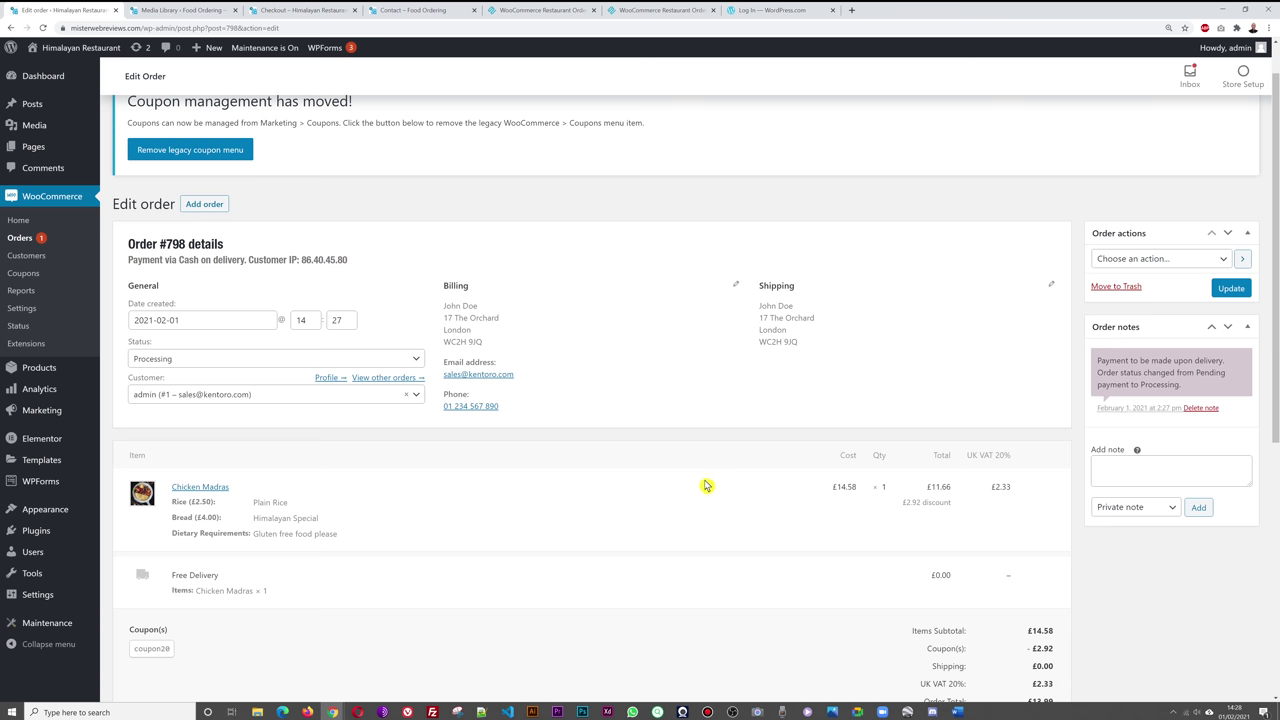
{"action": "left_click", "coordinate": [419, 362]}
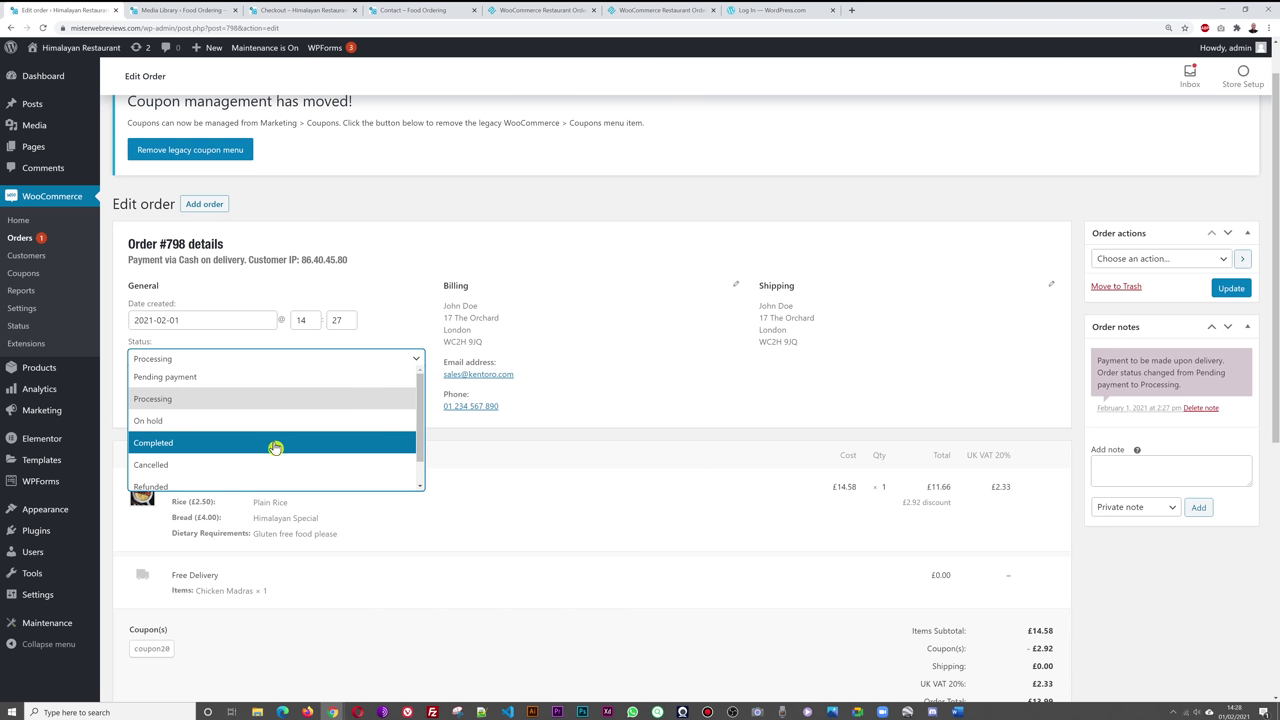
- Change order #798's status to Completed, update it, and return to the Orders list
{"action": "left_click", "coordinate": [182, 447]}
{"action": "left_click", "coordinate": [1231, 288]}
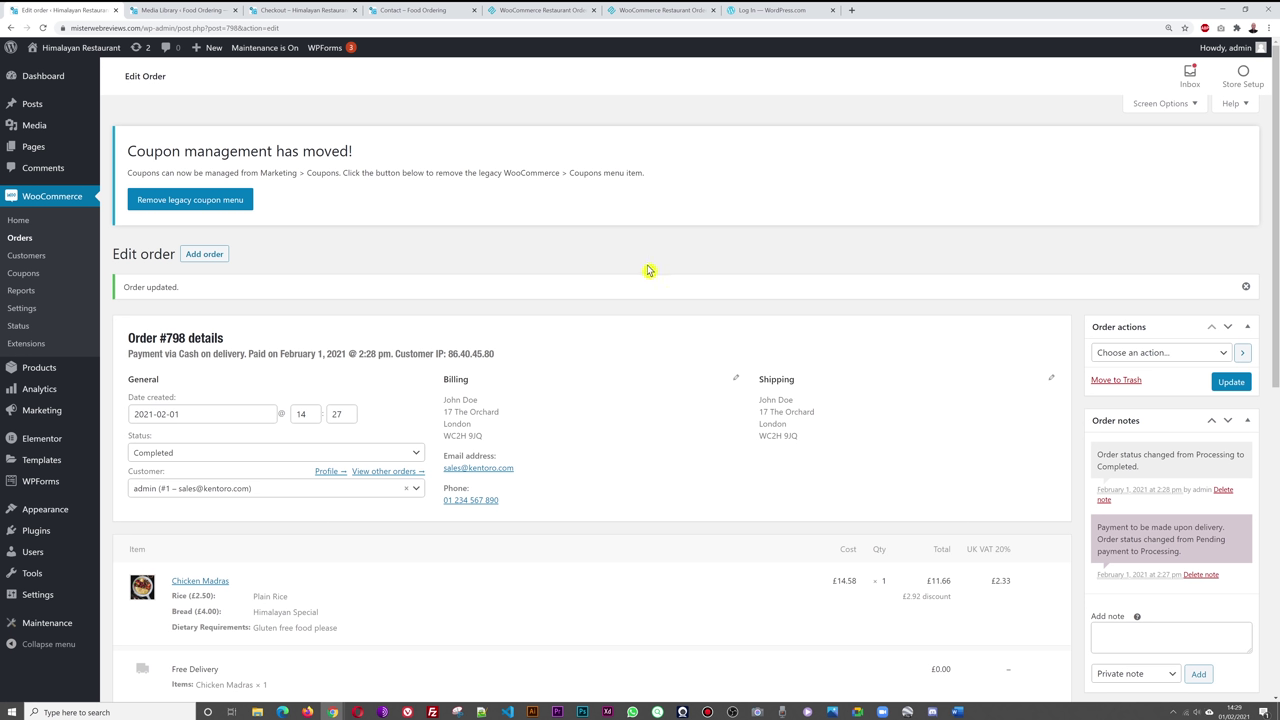
{"action": "left_click", "coordinate": [24, 241]}
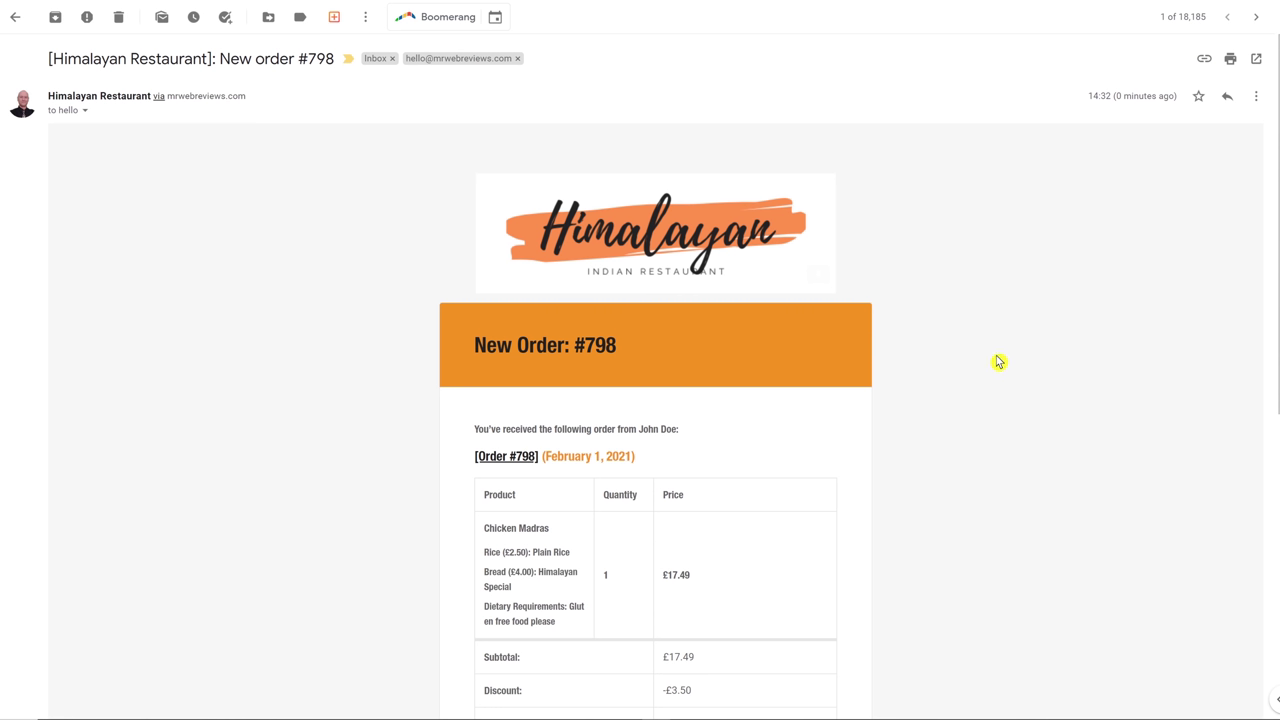
- Read through the '[Himalayan Restaurant]: New order #798' email, then return to WordPress
{"action": "scroll", "coordinate": [997, 357], "scroll_direction": "down", "scroll_amount": 1}
{"action": "scroll", "coordinate": [997, 357], "scroll_direction": "down", "scroll_amount": 1}
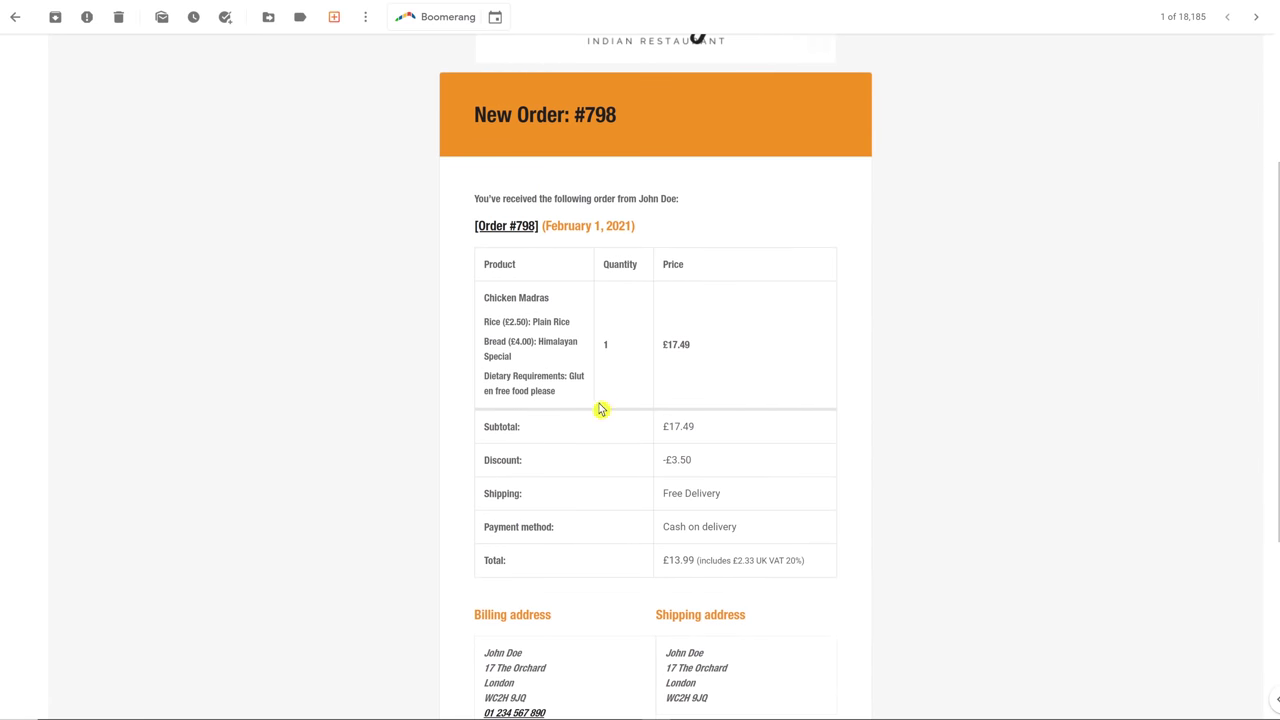
{"action": "scroll", "coordinate": [911, 557], "scroll_direction": "down", "scroll_amount": 1}
{"action": "scroll", "coordinate": [925, 545], "scroll_direction": "up", "scroll_amount": 3}
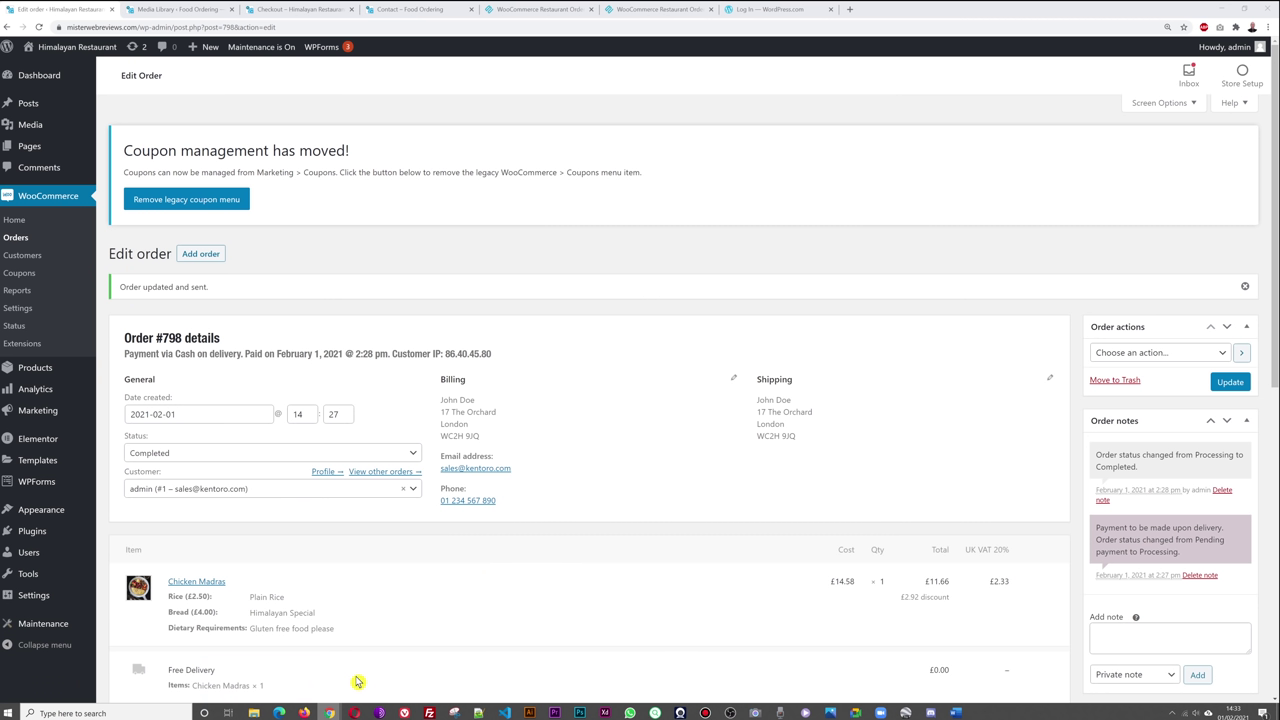
{"action": "left_click", "coordinate": [258, 676]}
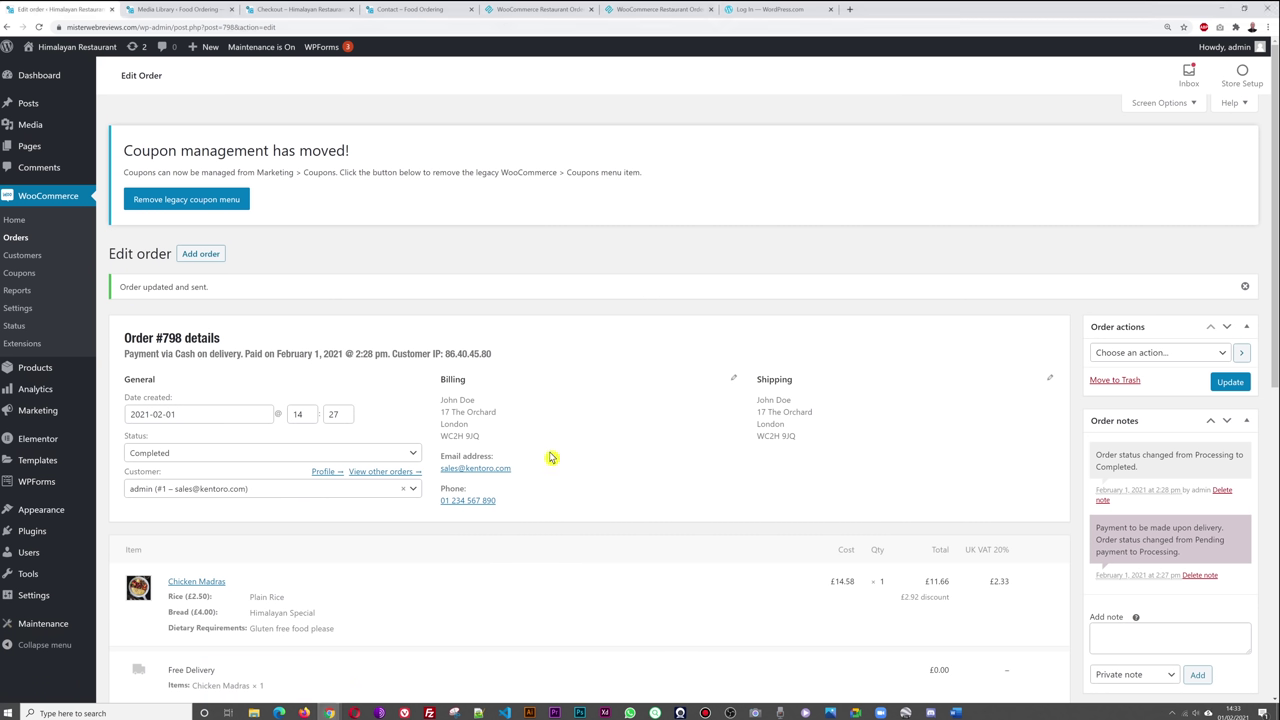
- Show the Orders list with #798 Completed, load the restaurant home page, and return to the admin
{"action": "left_click", "coordinate": [24, 241]}
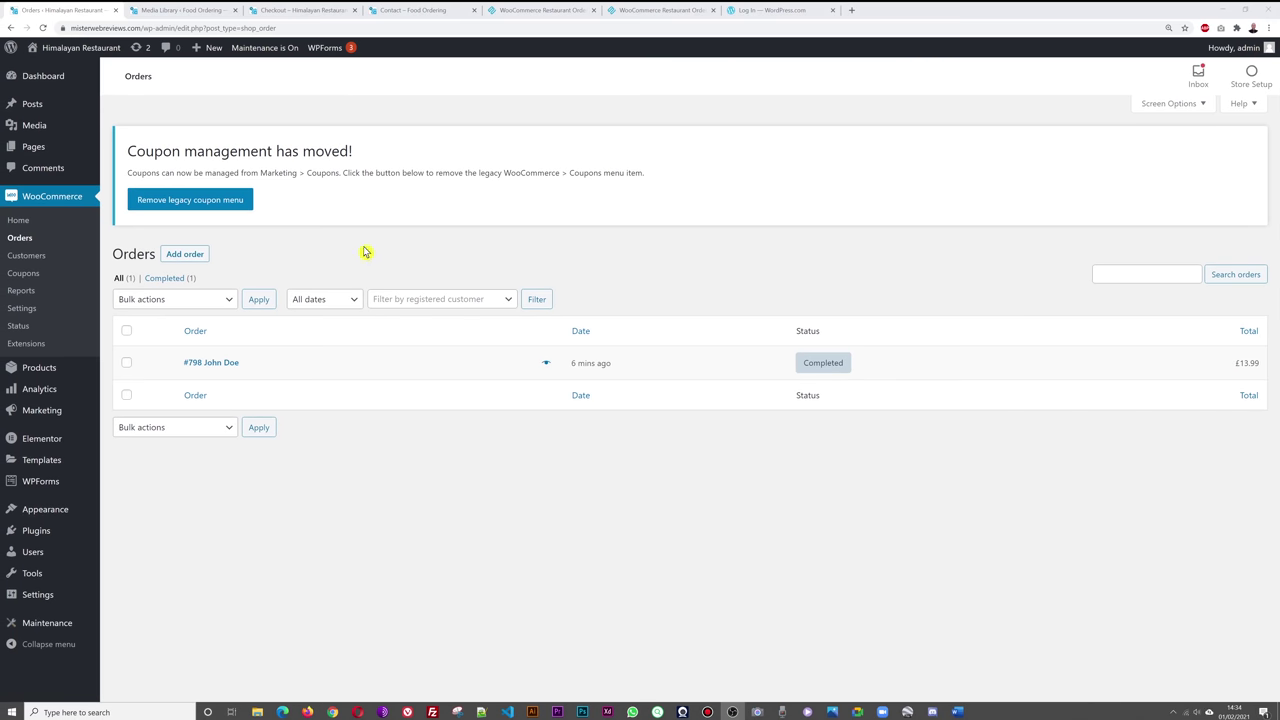
{"action": "left_click", "coordinate": [448, 9]}
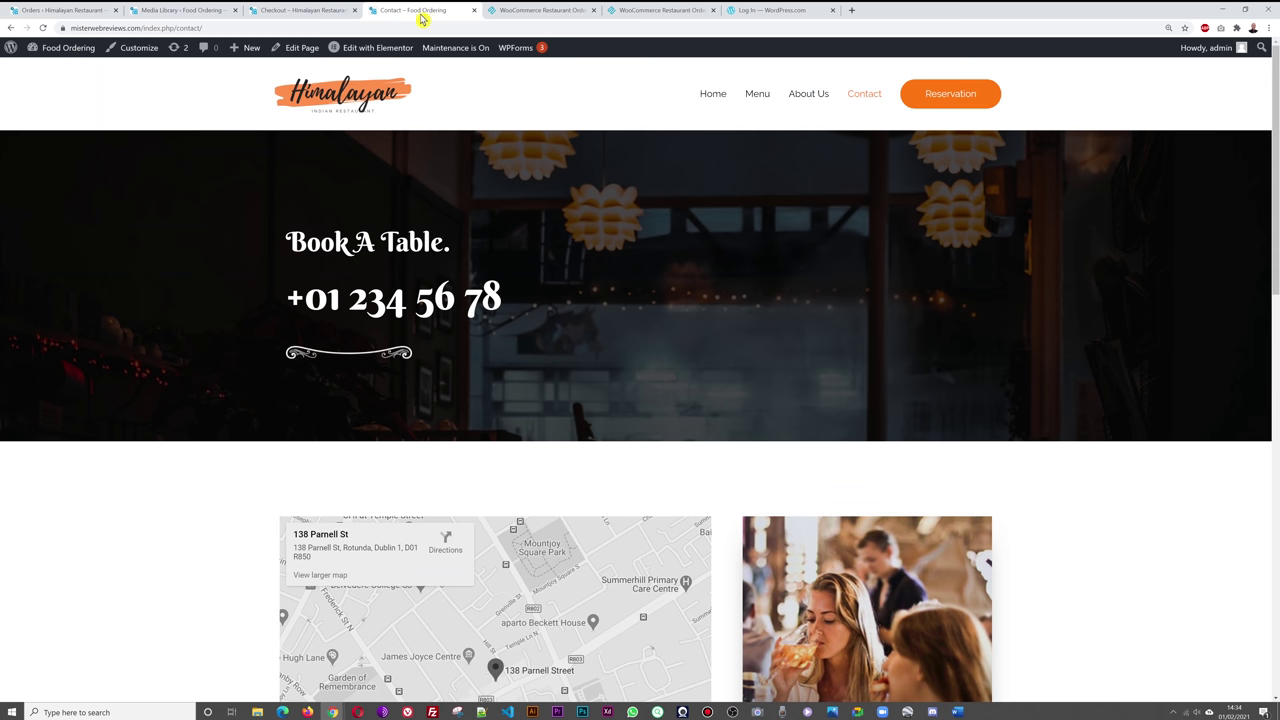
{"action": "left_click", "coordinate": [377, 52]}
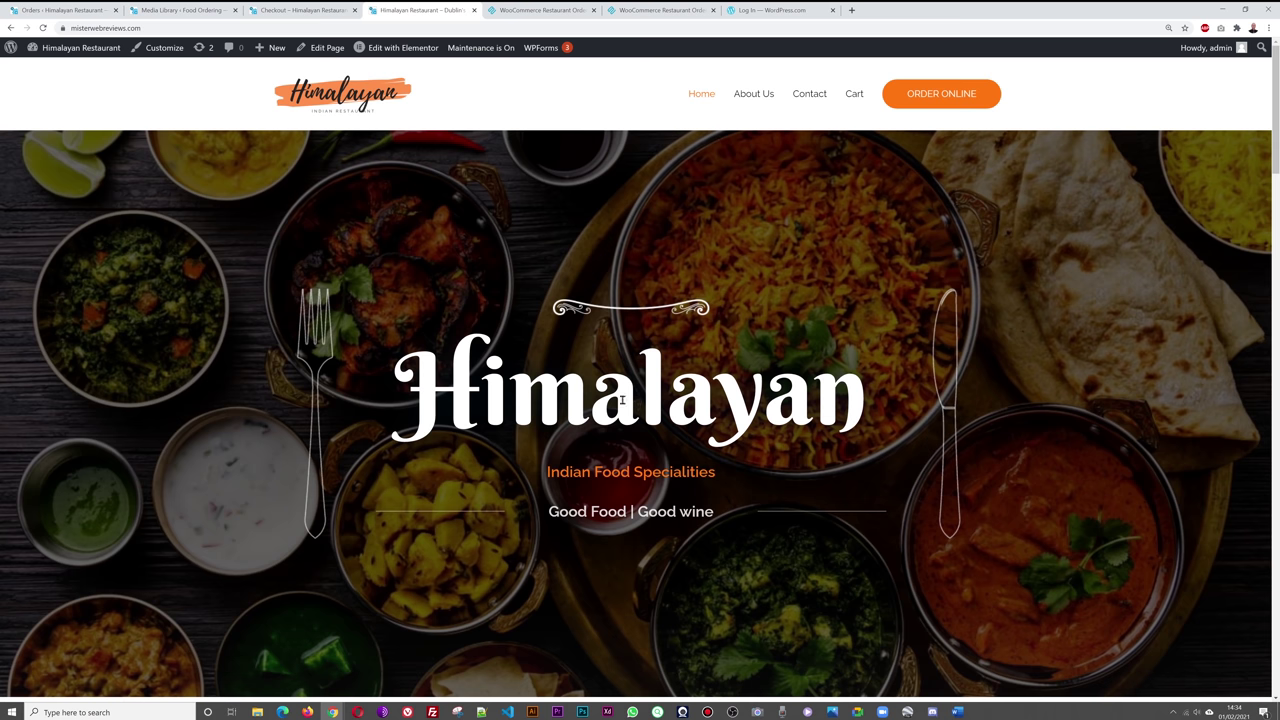
{"action": "left_click", "coordinate": [45, 10]}
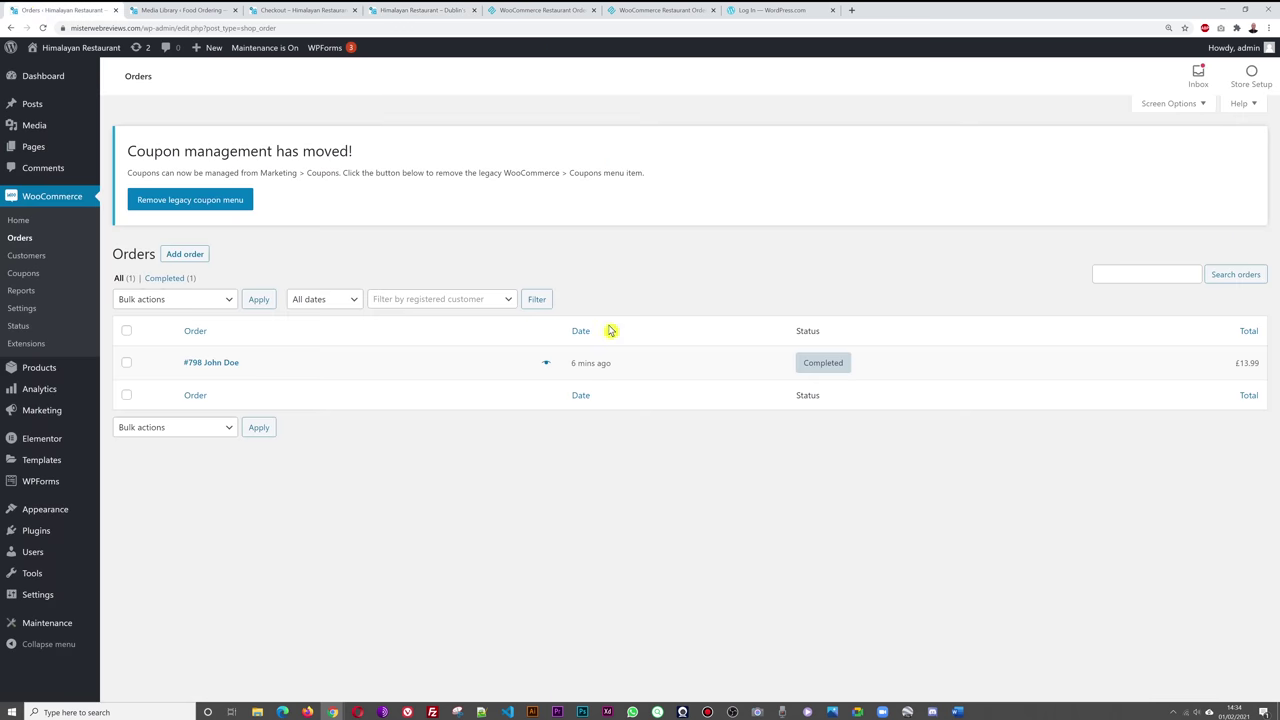
- Switch the Maintenance plugin toggle from On to Off and save the settings
{"action": "left_click", "coordinate": [48, 628]}
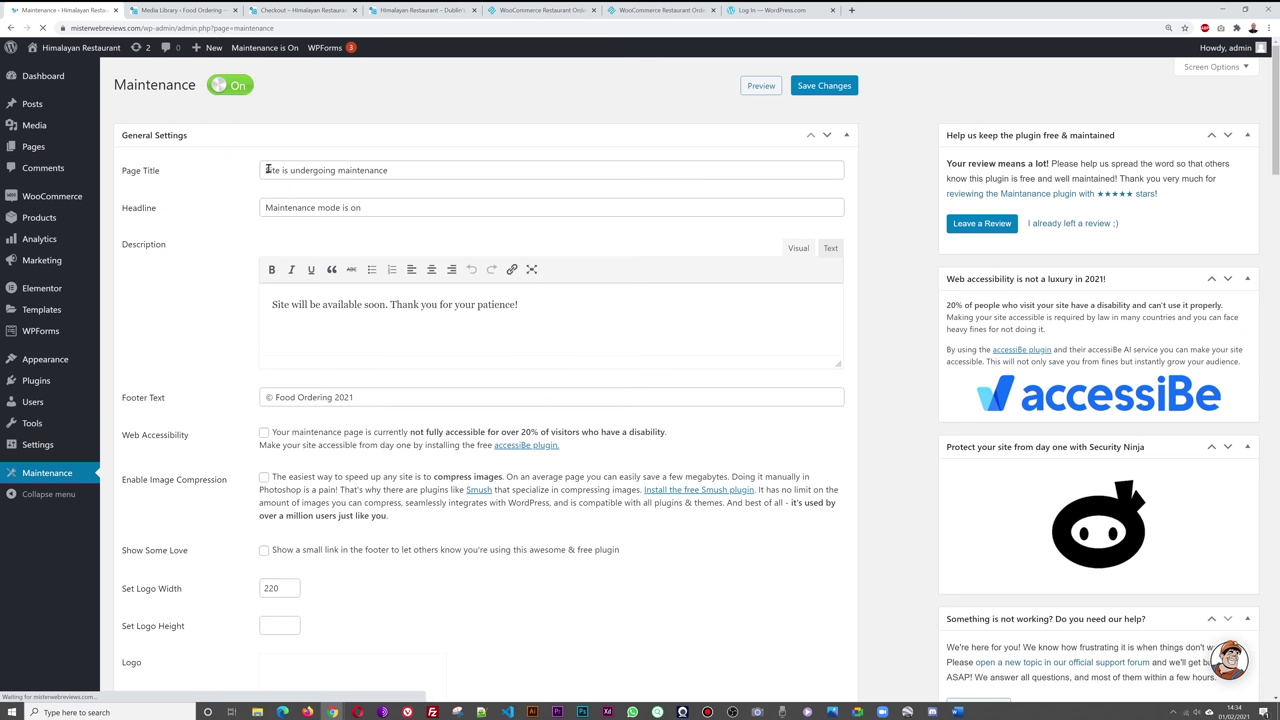
{"action": "left_click", "coordinate": [232, 88]}
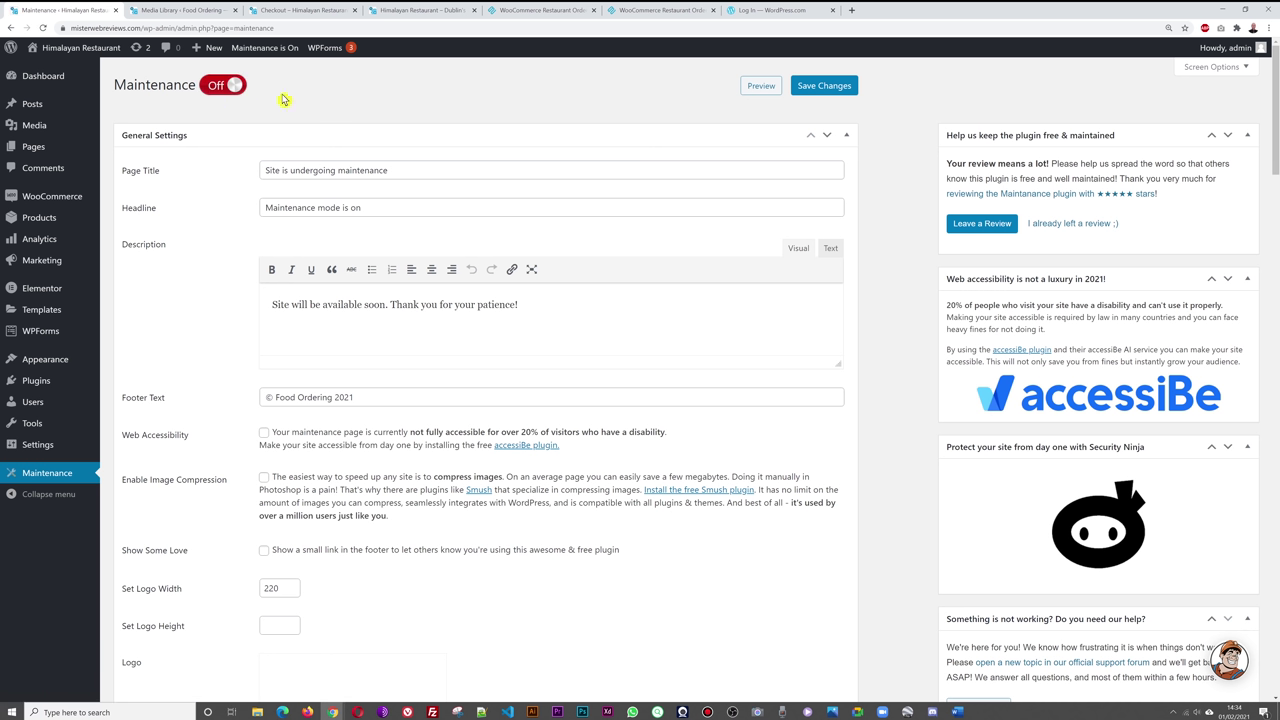
{"action": "left_click", "coordinate": [840, 90]}
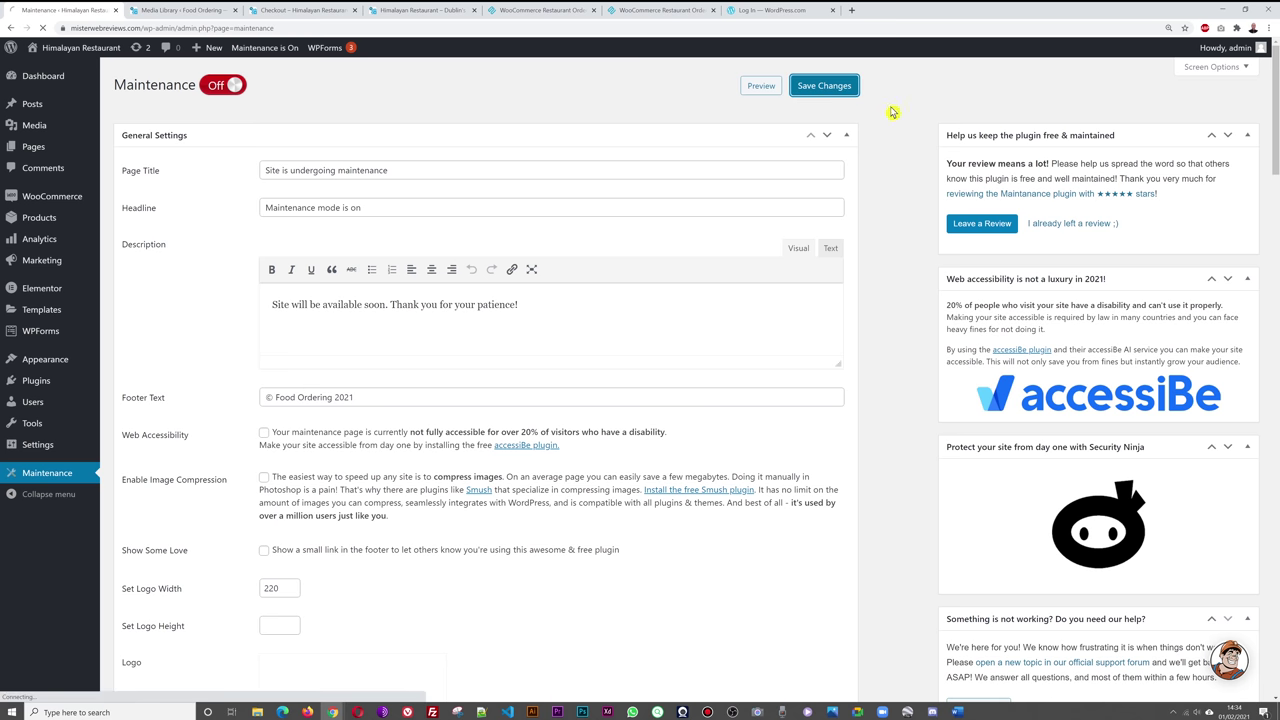